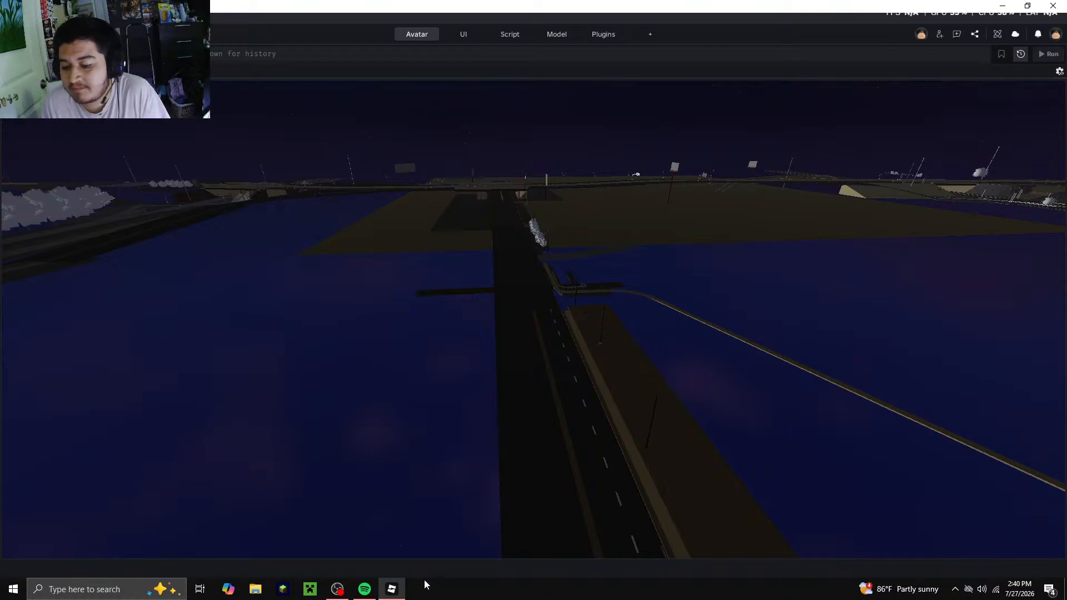
{"action": "left_click", "coordinate": [1019, 589]}
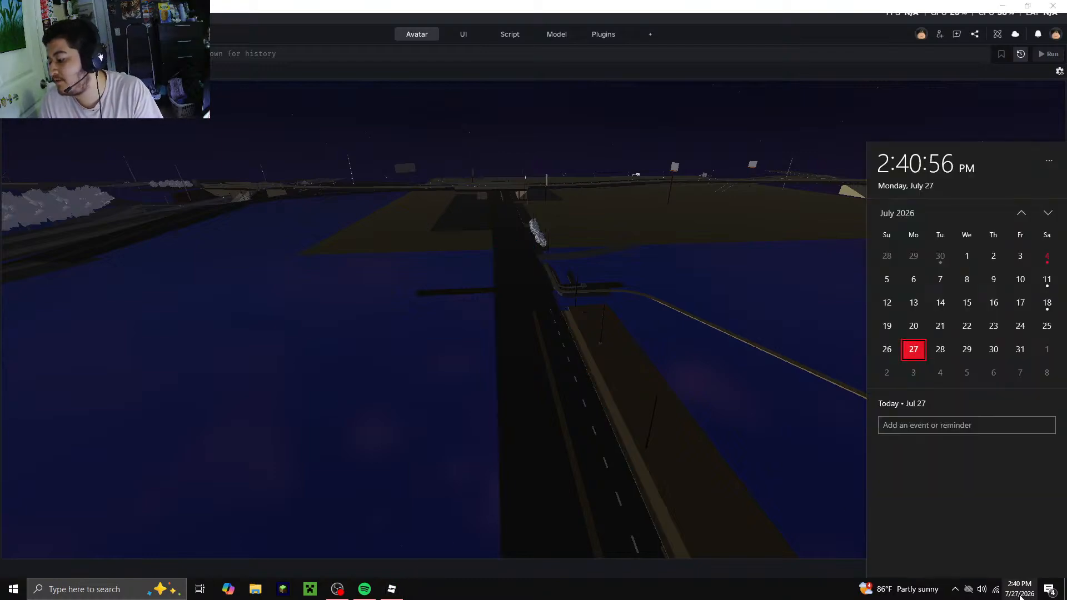
{"action": "left_click", "coordinate": [789, 413]}
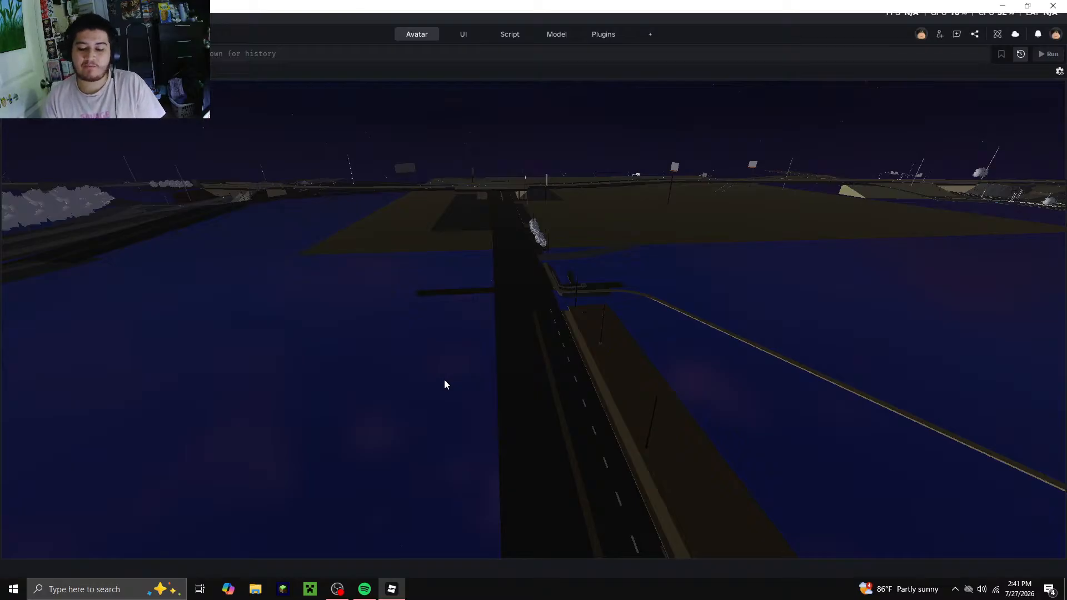
Switch to Google Chrome, choose a browser profile and open Google Maps
{"action": "left_click", "coordinate": [167, 589]}
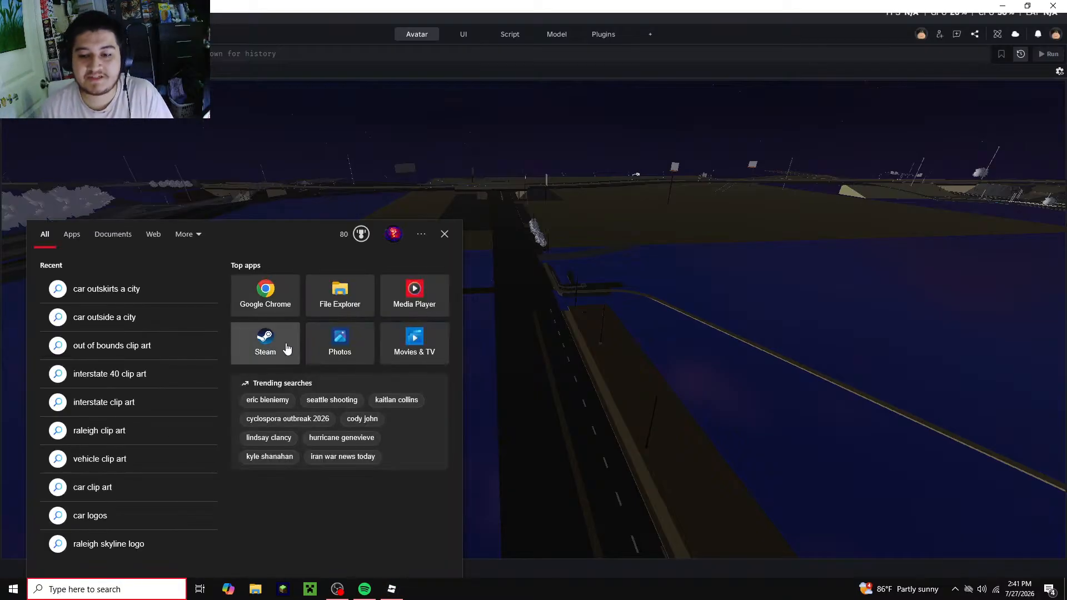
{"action": "left_click", "coordinate": [266, 294]}
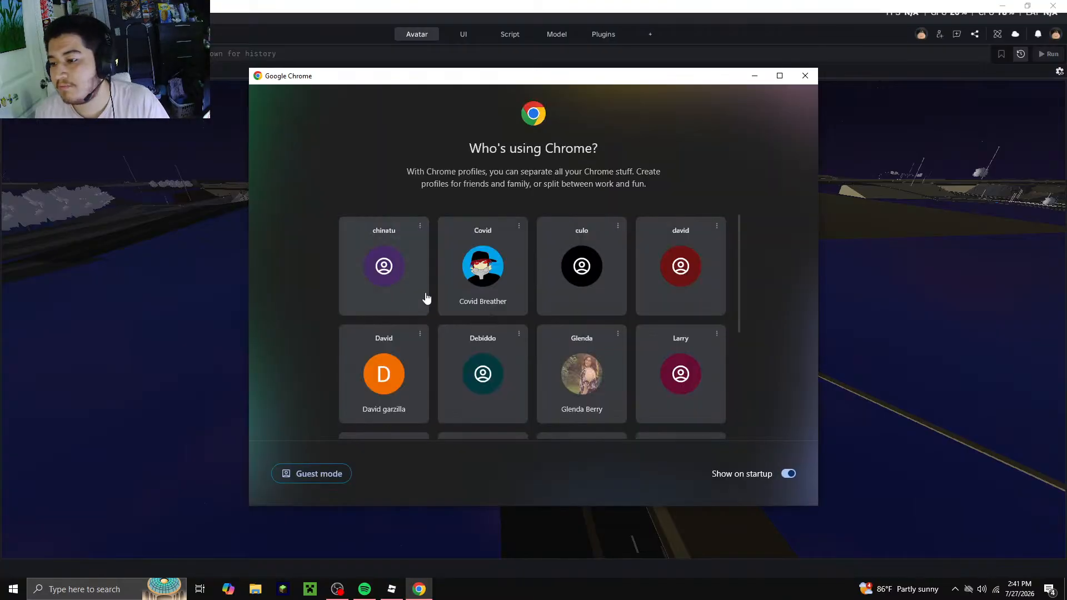
{"action": "left_click", "coordinate": [418, 300]}
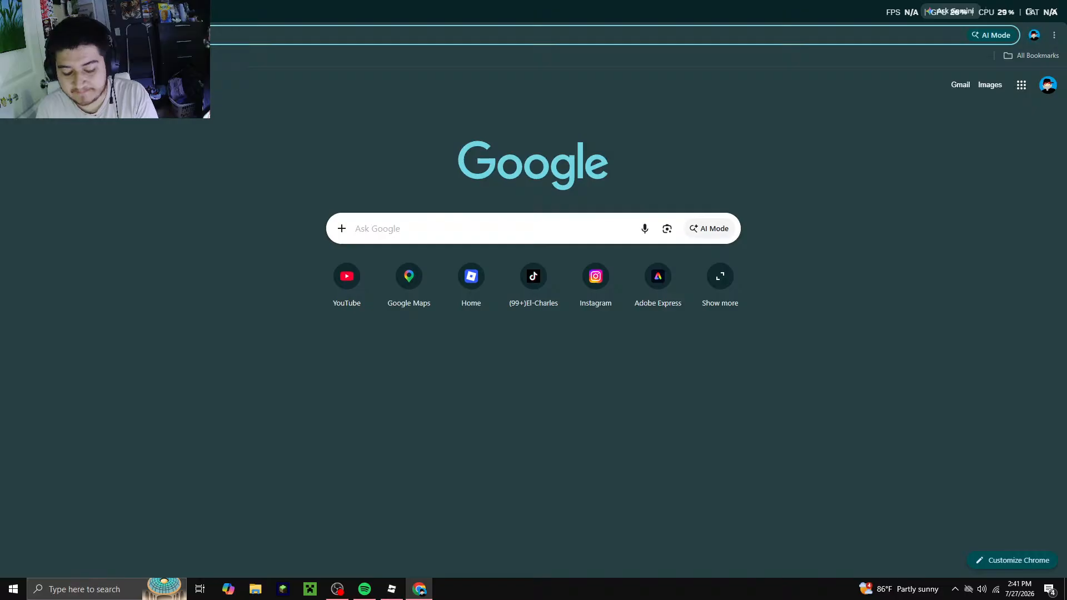
{"action": "type", "text": "google"}
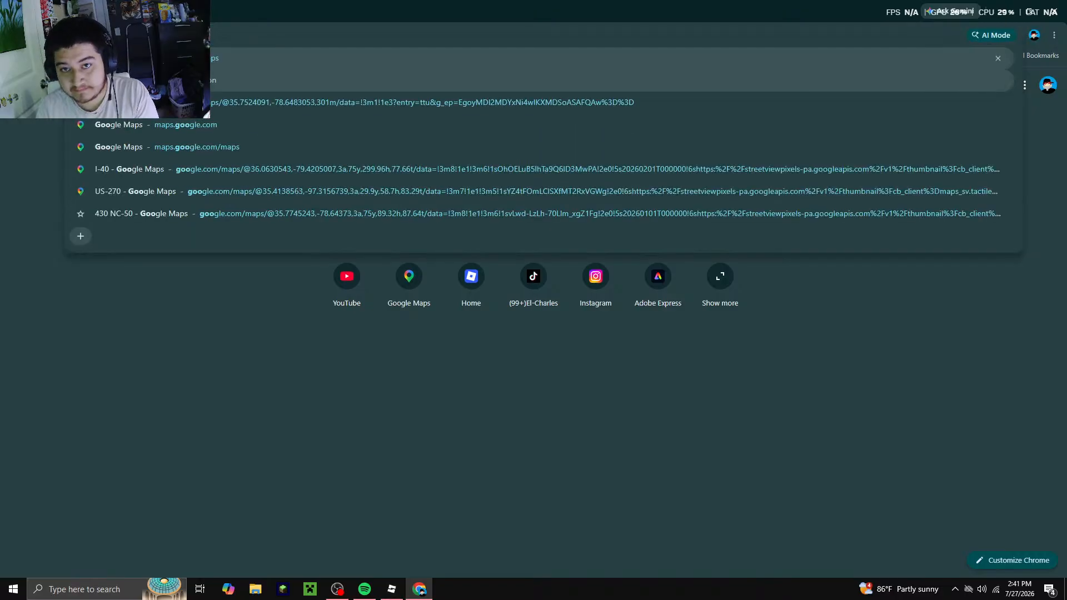
{"action": "key", "text": "Return"}
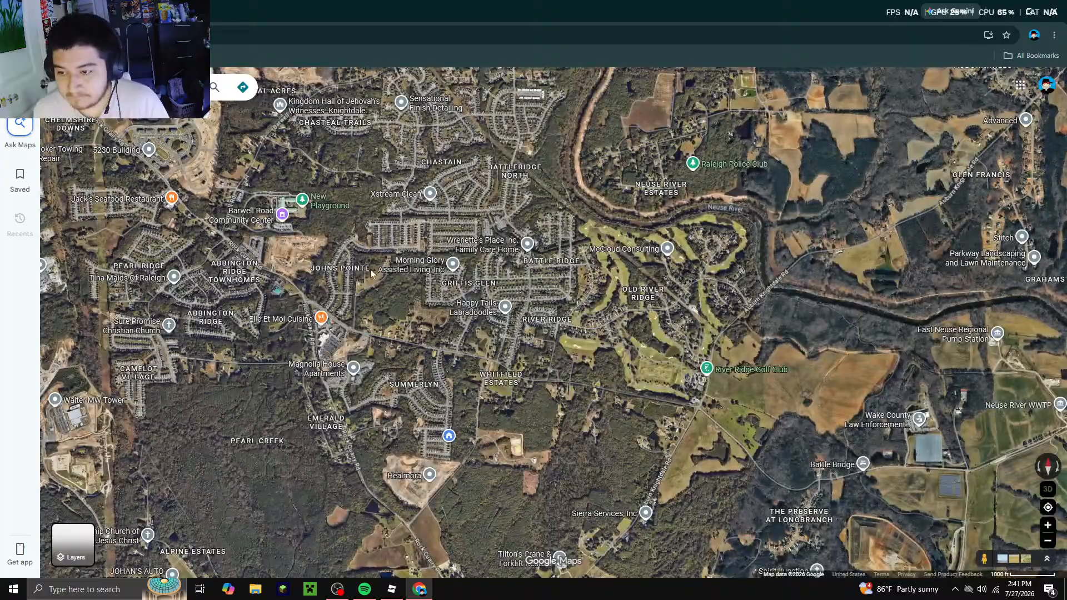
Find the I-40 Raleigh Beltline beside Garner Rd on the satellite map and enter Street View on the highway
{"action": "left_click_drag", "start_coordinate": [370, 273], "coordinate": [436, 133]}
{"action": "scroll", "coordinate": [396, 244], "scroll_direction": "down", "scroll_amount": 2}
{"action": "left_click_drag", "start_coordinate": [395, 248], "coordinate": [470, 400]}
{"action": "left_click_drag", "start_coordinate": [233, 392], "coordinate": [514, 399]}
{"action": "scroll", "coordinate": [361, 394], "scroll_direction": "up", "scroll_amount": 6}
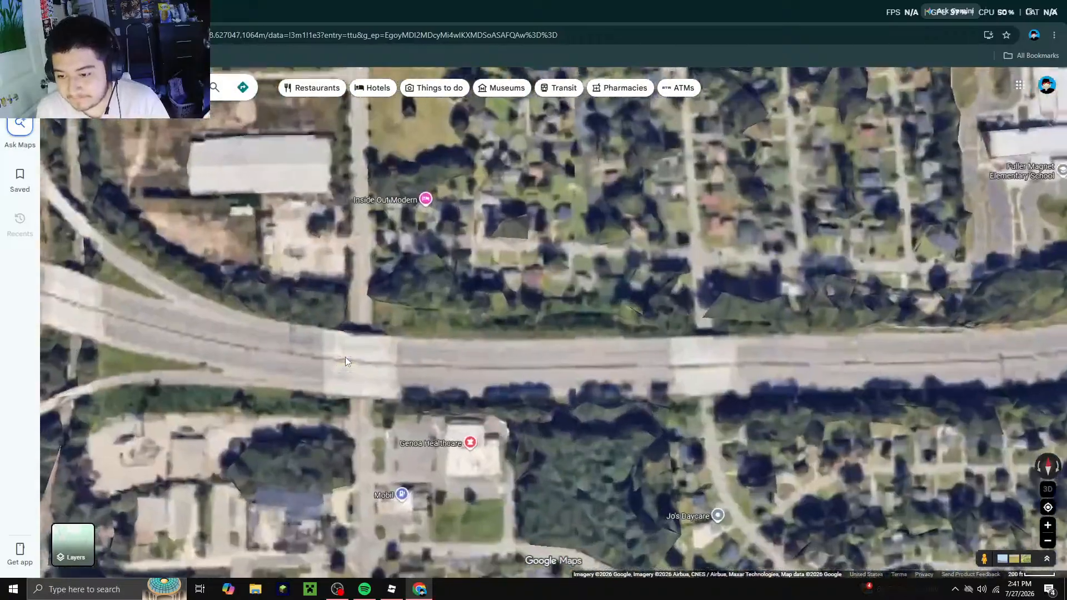
{"action": "left_click_drag", "start_coordinate": [345, 357], "coordinate": [431, 380]}
{"action": "scroll", "coordinate": [418, 370], "scroll_direction": "up", "scroll_amount": 2}
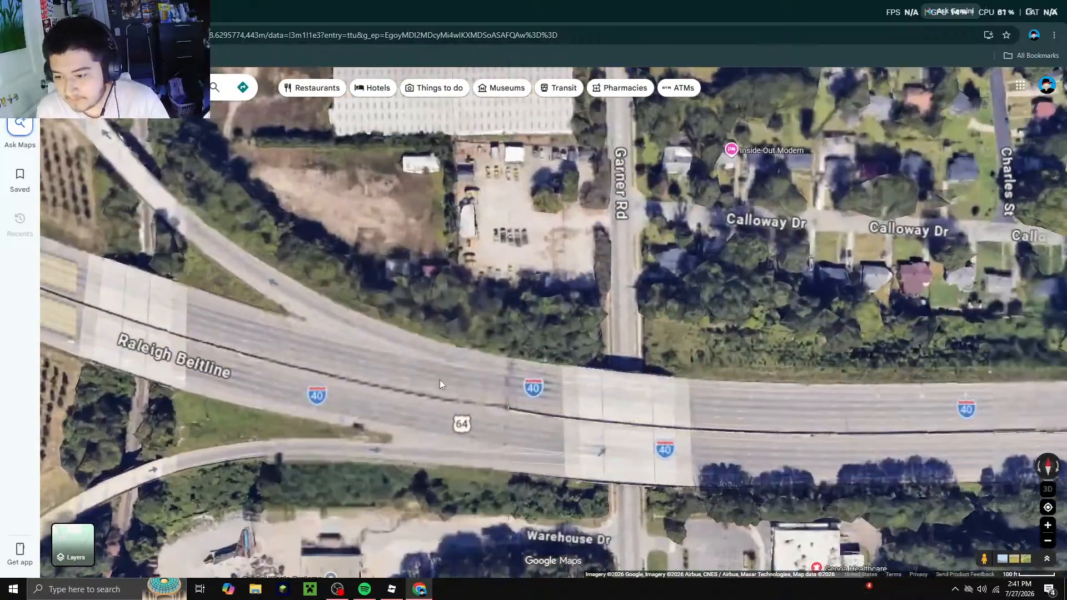
{"action": "left_click_drag", "start_coordinate": [980, 551], "coordinate": [378, 320]}
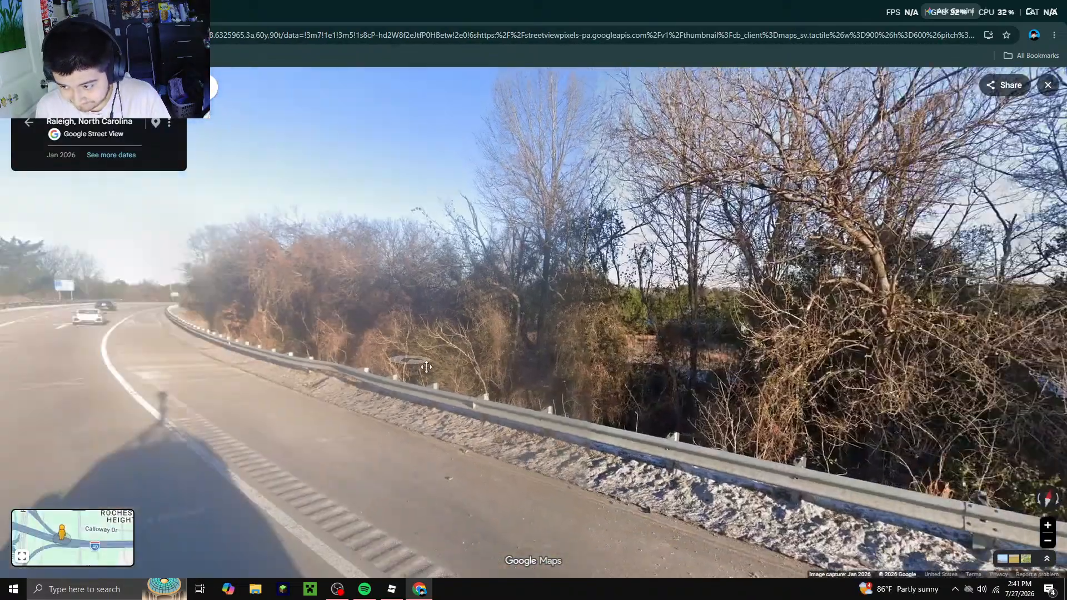
Examine the shoulder, guardrail, travel lanes and median barrier around the starting point on I-40 in Street View
{"action": "left_click_drag", "start_coordinate": [426, 366], "coordinate": [458, 362]}
{"action": "left_click_drag", "start_coordinate": [323, 372], "coordinate": [676, 405]}
{"action": "left_click_drag", "start_coordinate": [294, 411], "coordinate": [976, 448]}
{"action": "left_click_drag", "start_coordinate": [276, 448], "coordinate": [282, 393]}
{"action": "left_click", "coordinate": [485, 364]}
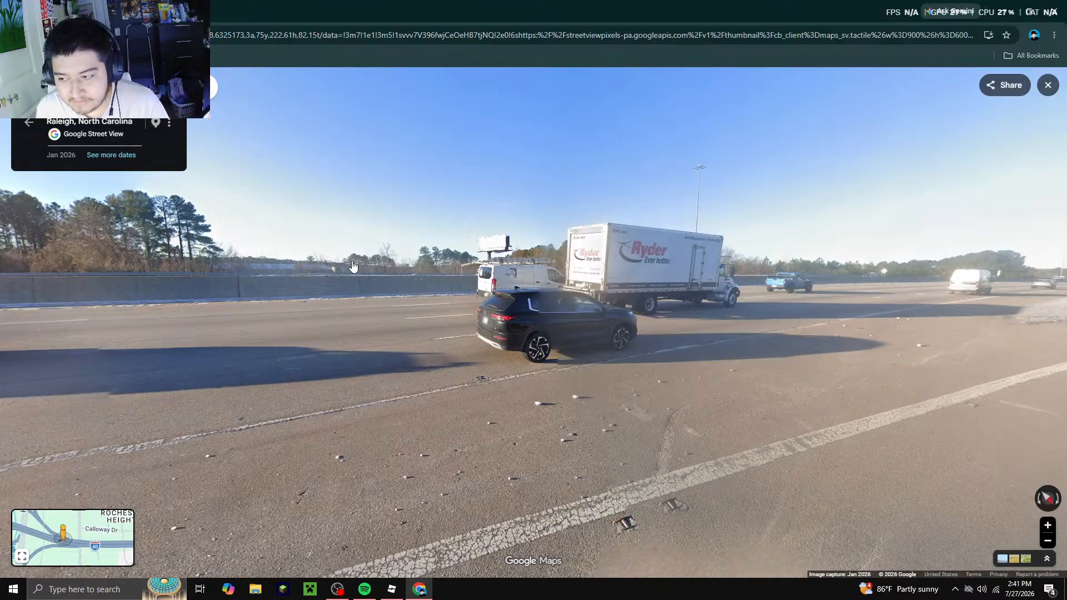
{"action": "left_click_drag", "start_coordinate": [35, 357], "coordinate": [500, 369]}
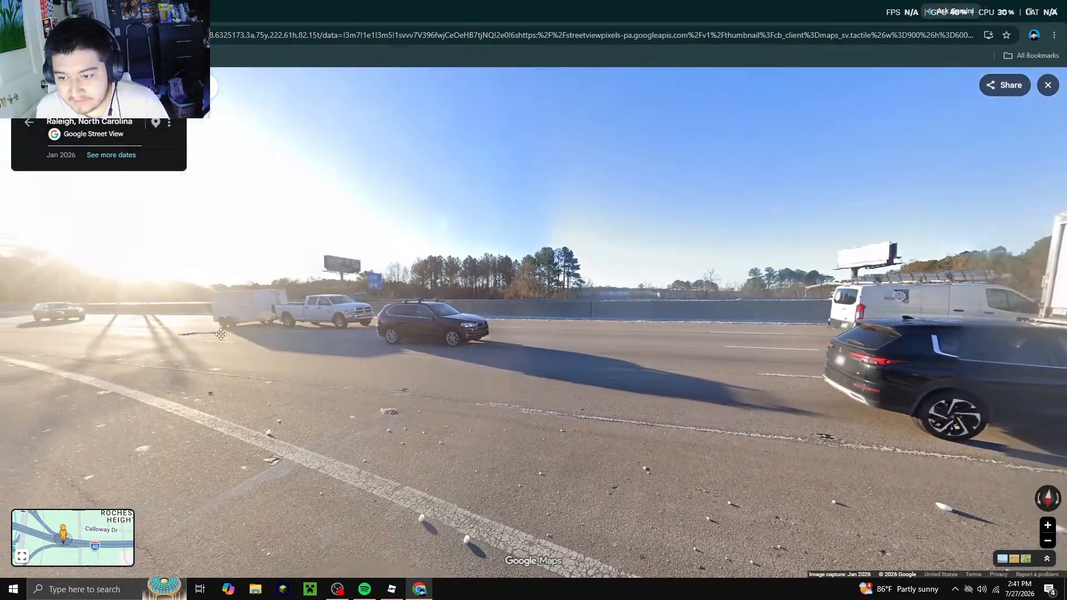
{"action": "left_click_drag", "start_coordinate": [196, 334], "coordinate": [556, 332]}
{"action": "left_click_drag", "start_coordinate": [369, 325], "coordinate": [766, 333]}
{"action": "left_click_drag", "start_coordinate": [389, 403], "coordinate": [723, 383]}
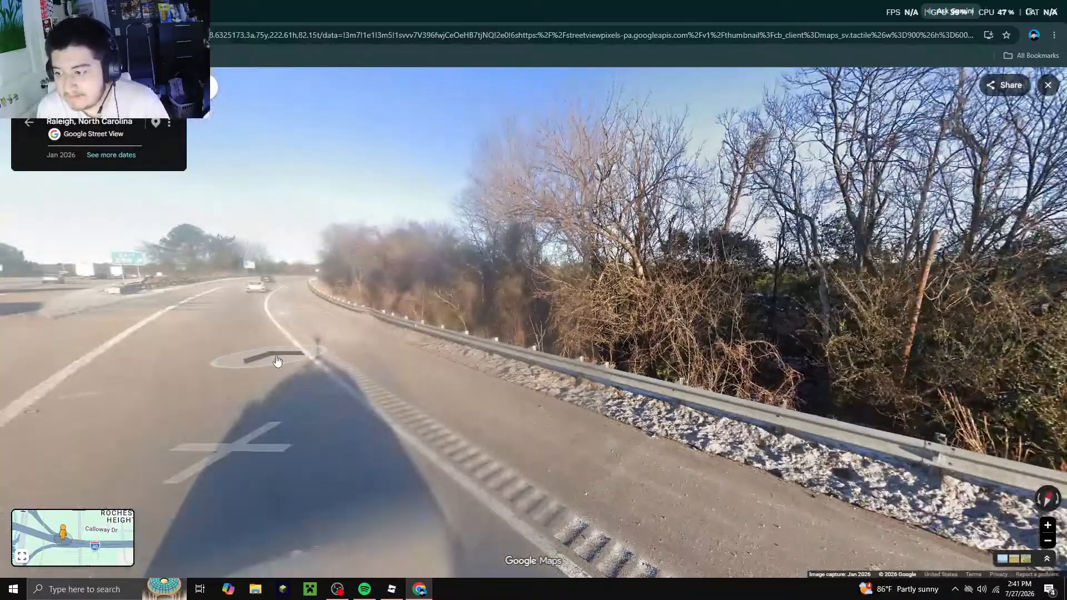
Advance along the Raleigh Beltline to the Exit 299 ramp split in Street View, and switch to Roblox Studio
{"action": "left_click_drag", "start_coordinate": [278, 362], "coordinate": [476, 357]}
{"action": "left_click", "coordinate": [436, 310]}
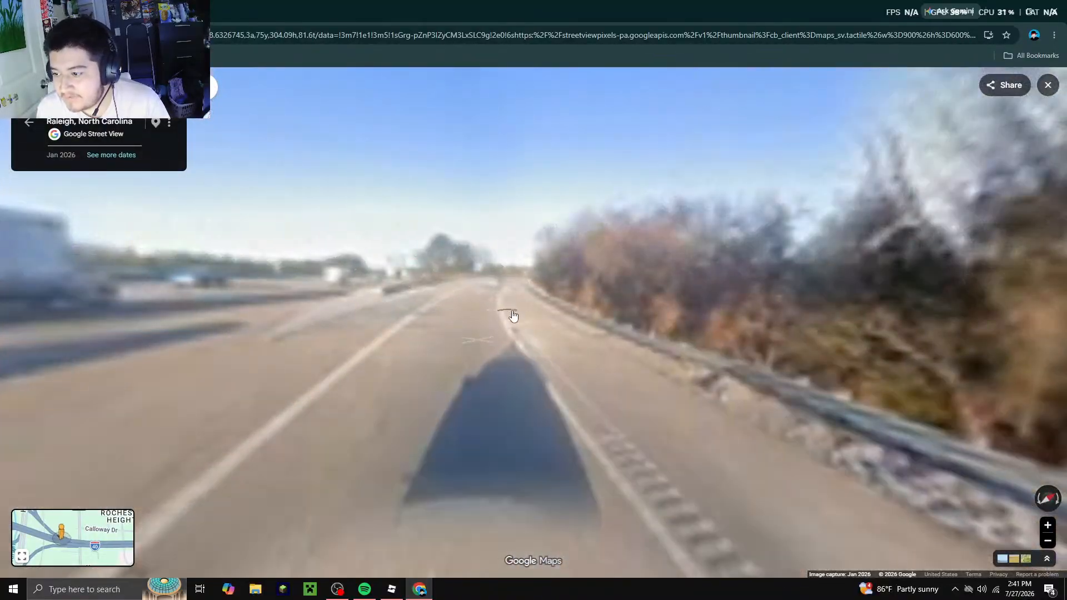
{"action": "left_click_drag", "start_coordinate": [553, 307], "coordinate": [243, 340]}
{"action": "left_click", "coordinate": [299, 368]}
{"action": "left_click", "coordinate": [344, 341]}
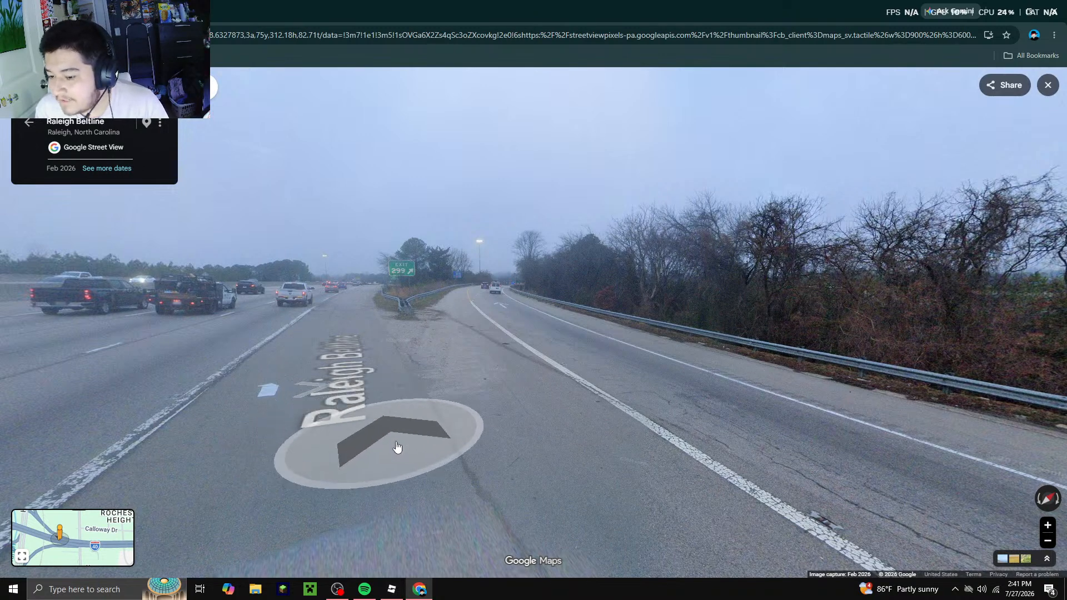
{"action": "left_click", "coordinate": [391, 590]}
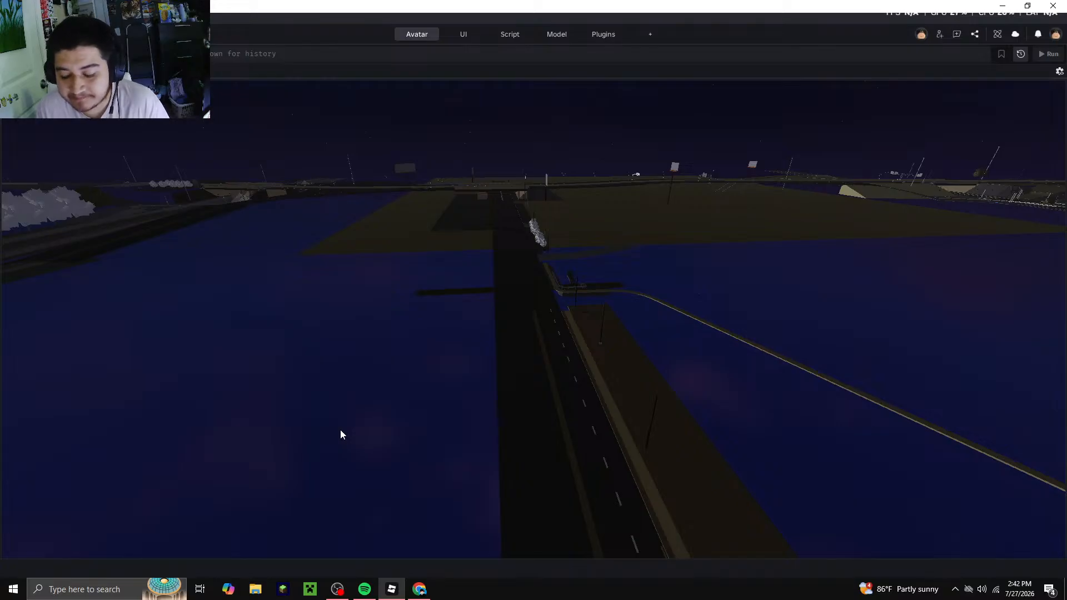
Return to Street View in Chrome and examine the median barrier, light poles and billboards along the Beltline near Exit 299
{"action": "left_click", "coordinate": [419, 588]}
{"action": "left_click_drag", "start_coordinate": [295, 448], "coordinate": [437, 381]}
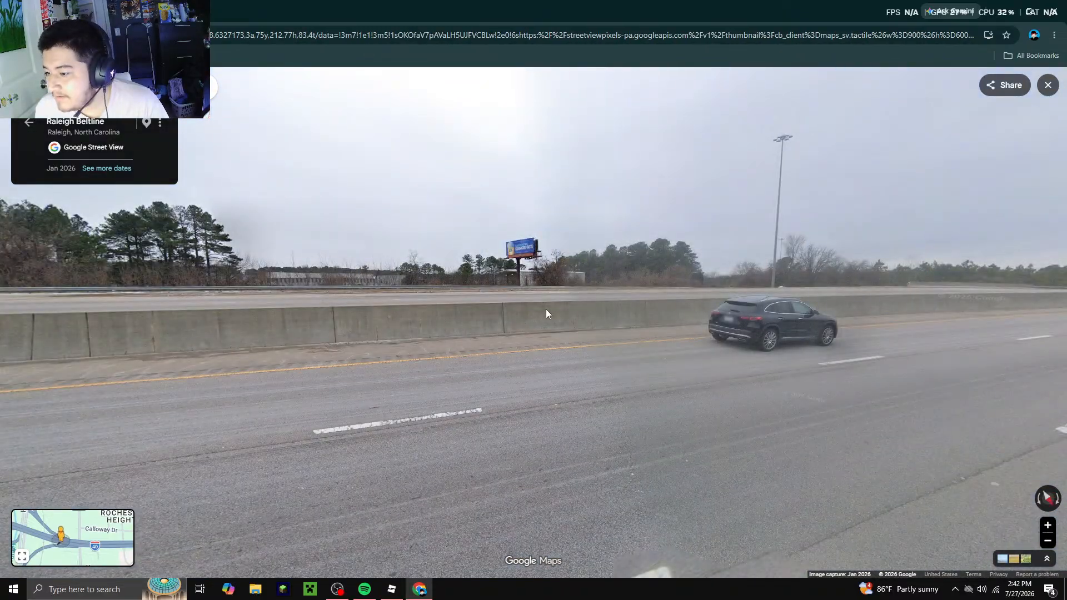
{"action": "left_click_drag", "start_coordinate": [691, 465], "coordinate": [489, 400]}
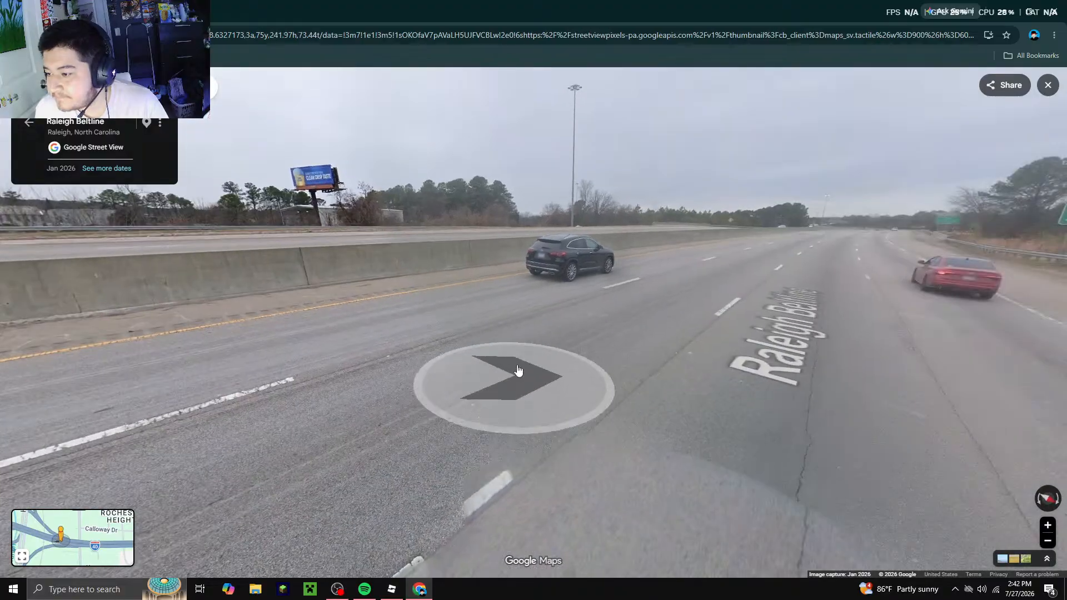
{"action": "left_click", "coordinate": [498, 251]}
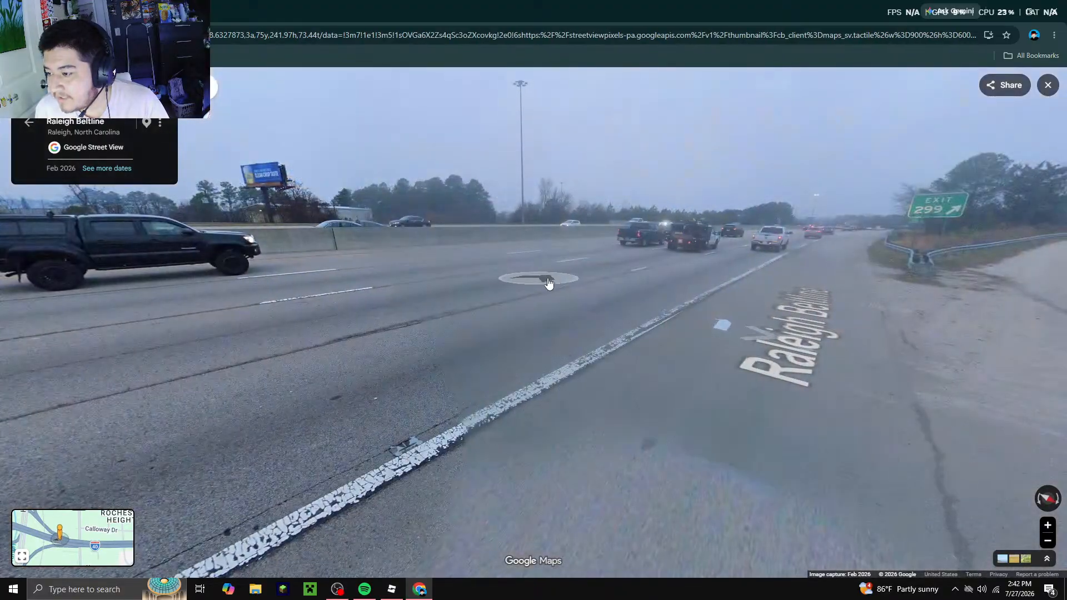
{"action": "left_click", "coordinate": [548, 286]}
{"action": "left_click", "coordinate": [270, 372]}
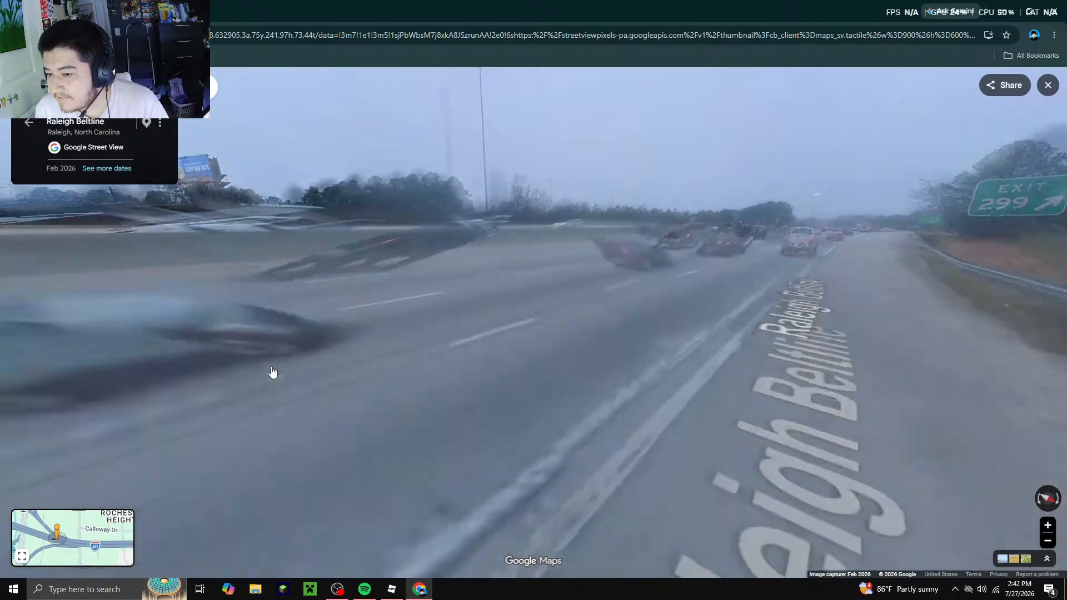
{"action": "left_click_drag", "start_coordinate": [272, 372], "coordinate": [833, 348]}
{"action": "left_click_drag", "start_coordinate": [407, 354], "coordinate": [716, 467]}
{"action": "left_click", "coordinate": [716, 466]}
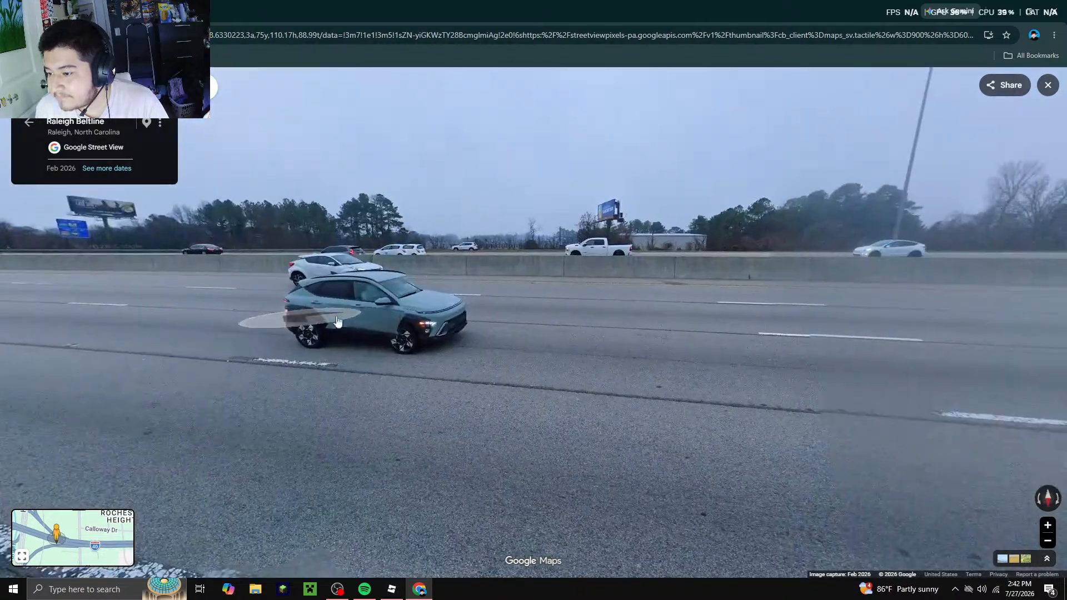
{"action": "left_click", "coordinate": [695, 274]}
{"action": "left_click", "coordinate": [658, 259]}
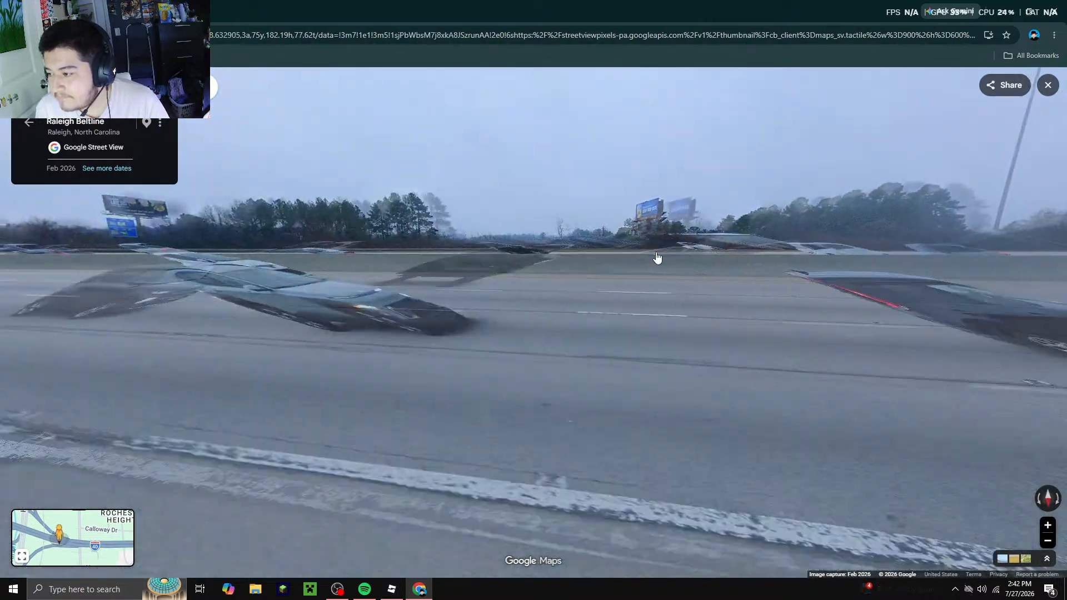
Move the Street View position to the opposite carriageway of I-40 near Warehouse Dr
{"action": "mouse_move", "coordinate": [125, 544]}
{"action": "left_click_drag", "start_coordinate": [35, 518], "coordinate": [140, 498]}
{"action": "left_click_drag", "start_coordinate": [1, 512], "coordinate": [6, 486]}
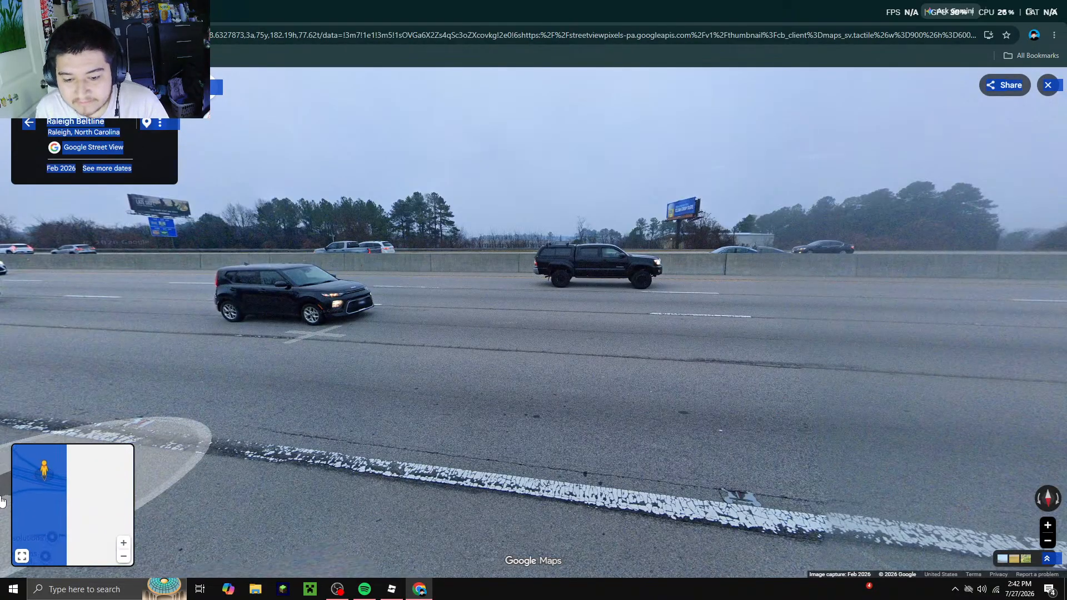
{"action": "left_click", "coordinate": [61, 475]}
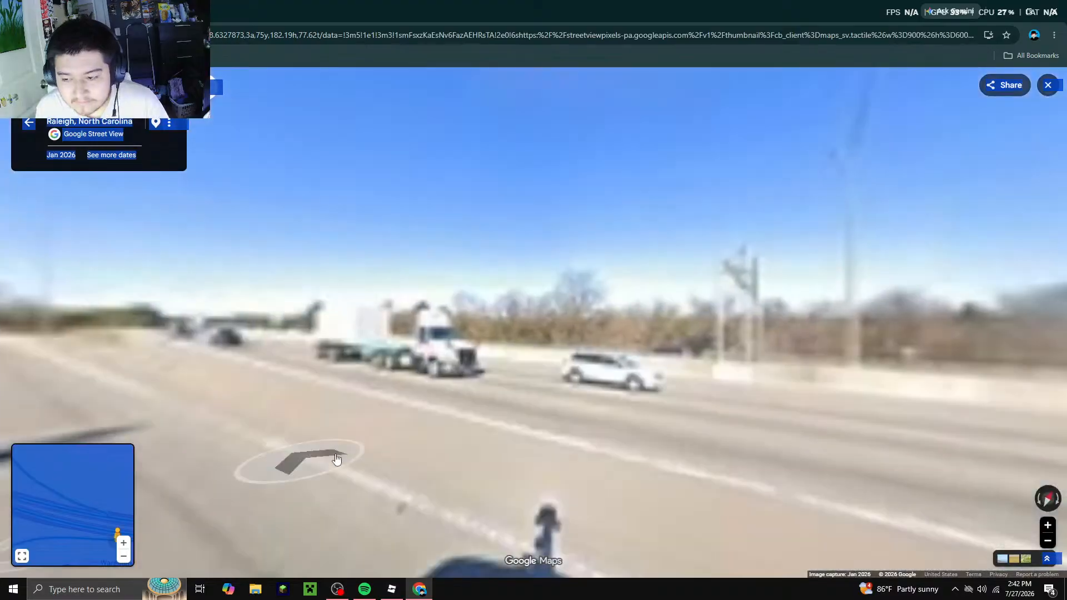
Examine the overhead sign gantry, light poles and lane markings from the I-40 lanes near Warehouse Dr
{"action": "left_click_drag", "start_coordinate": [564, 457], "coordinate": [212, 390]}
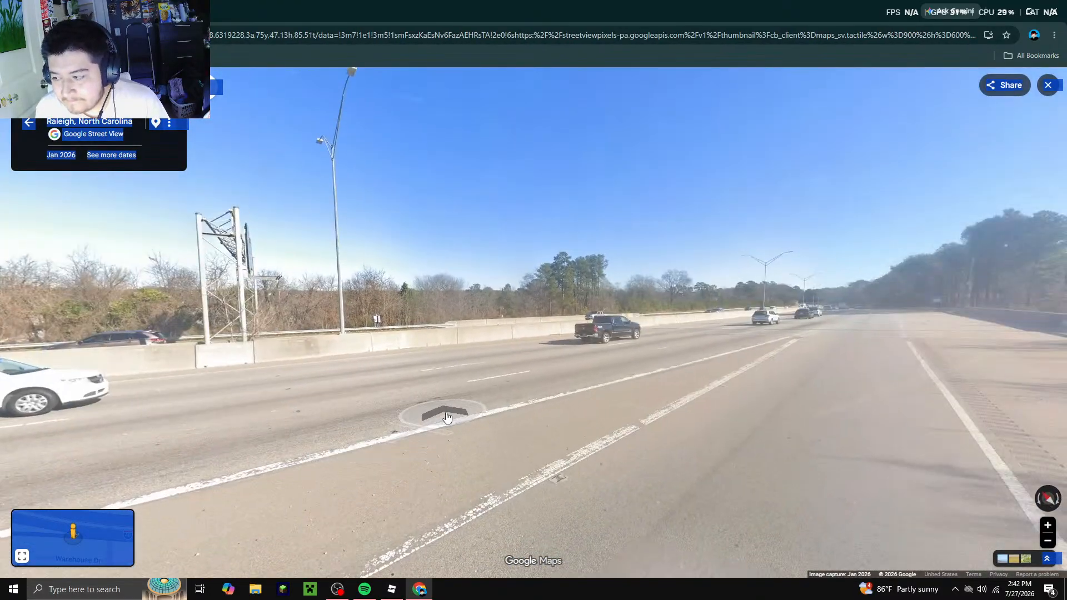
{"action": "left_click_drag", "start_coordinate": [662, 364], "coordinate": [414, 398]}
{"action": "left_click_drag", "start_coordinate": [273, 439], "coordinate": [705, 452]}
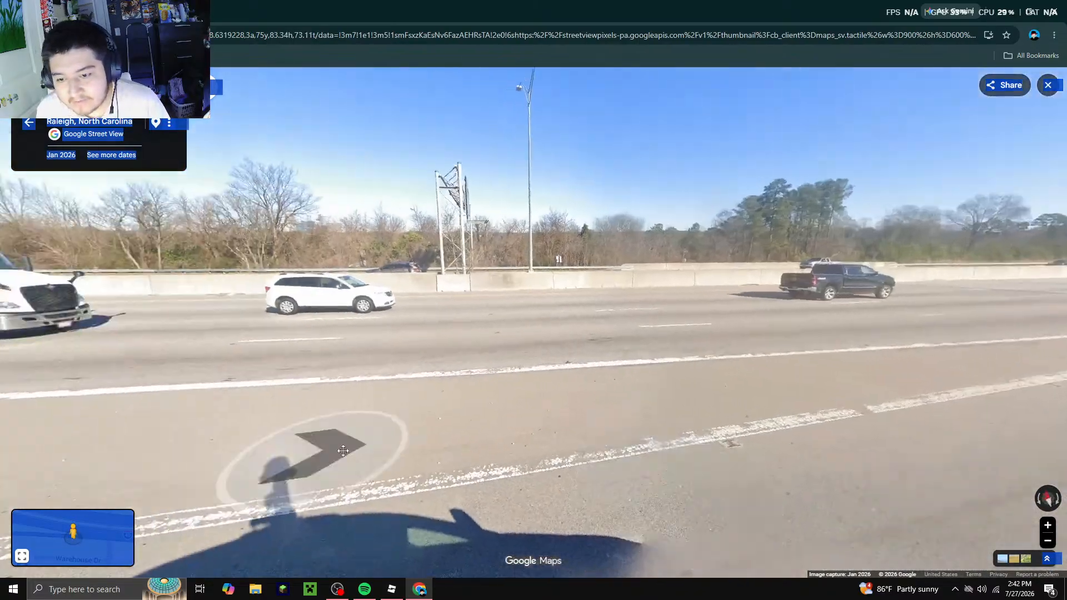
{"action": "left_click_drag", "start_coordinate": [325, 451], "coordinate": [800, 472]}
{"action": "left_click", "coordinate": [404, 430]}
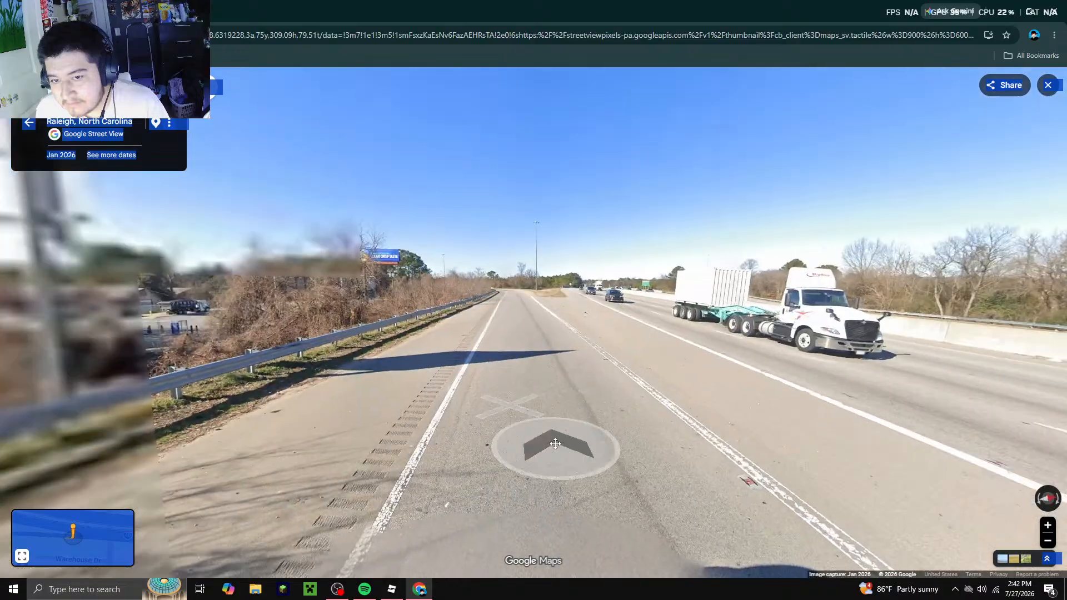
Move along the guardrail in Street View and inspect the Gas and Food Exit 300 signs and the adjoining lanes
{"action": "left_click_drag", "start_coordinate": [337, 471], "coordinate": [648, 454]}
{"action": "left_click", "coordinate": [839, 399]}
{"action": "left_click_drag", "start_coordinate": [527, 389], "coordinate": [1039, 446]}
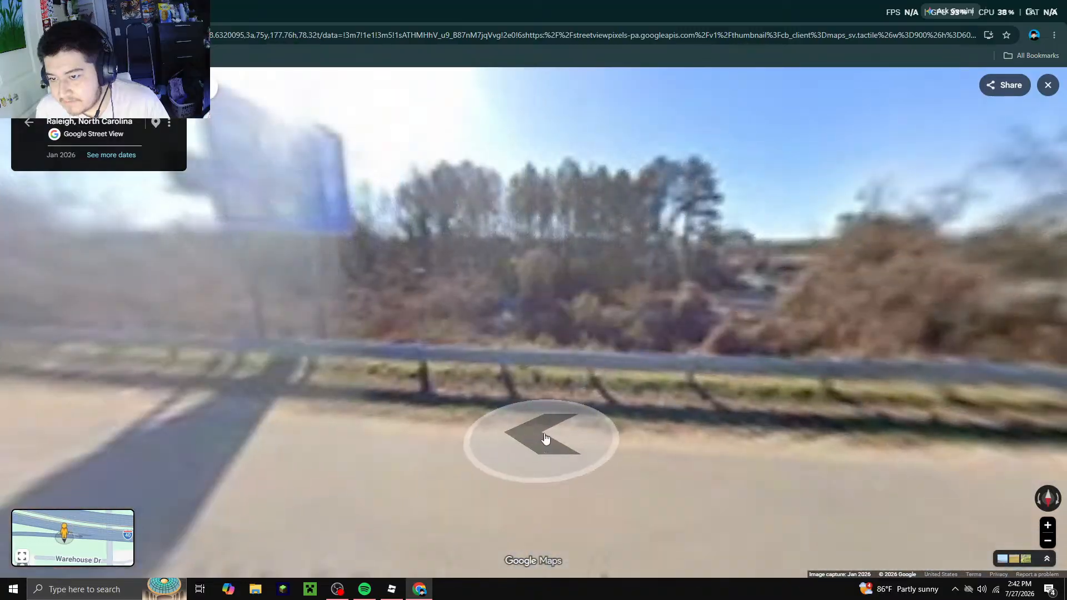
{"action": "left_click_drag", "start_coordinate": [545, 438], "coordinate": [662, 466]}
{"action": "left_click_drag", "start_coordinate": [396, 397], "coordinate": [659, 420]}
{"action": "left_click", "coordinate": [428, 383]}
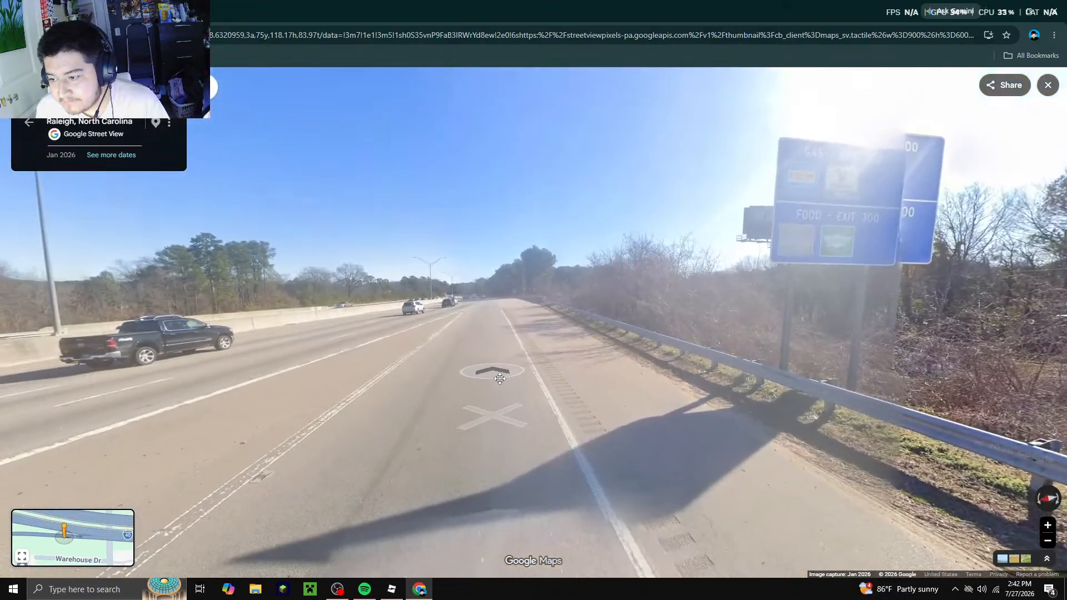
{"action": "left_click", "coordinate": [500, 384]}
{"action": "left_click", "coordinate": [285, 424]}
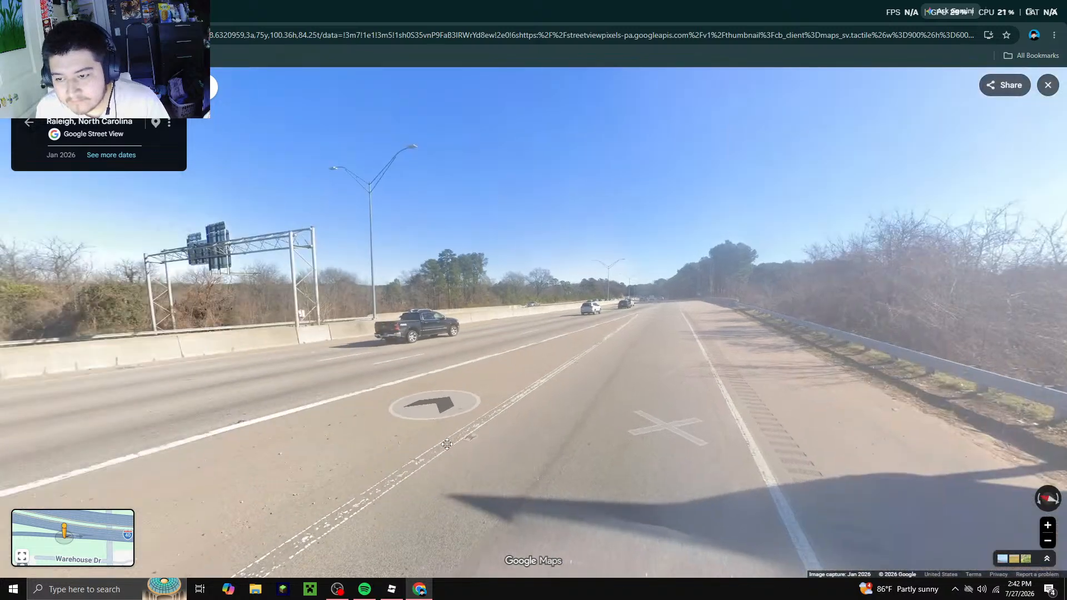
Minimize Roblox Studio and Chrome, and switch to the Roblox player's home page
{"action": "left_click", "coordinate": [391, 592]}
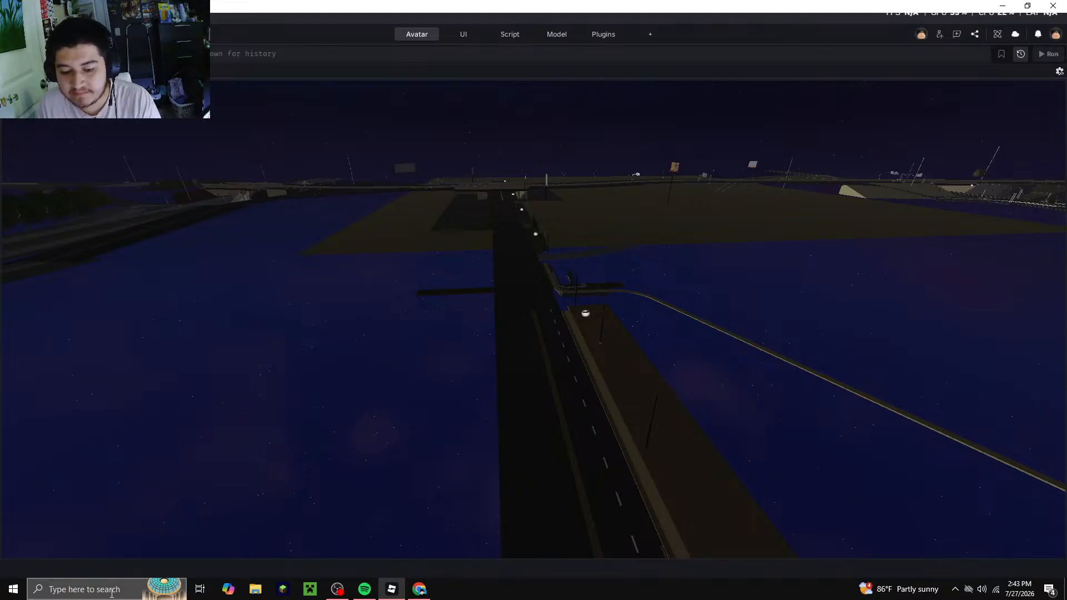
{"action": "left_click", "coordinate": [112, 591]}
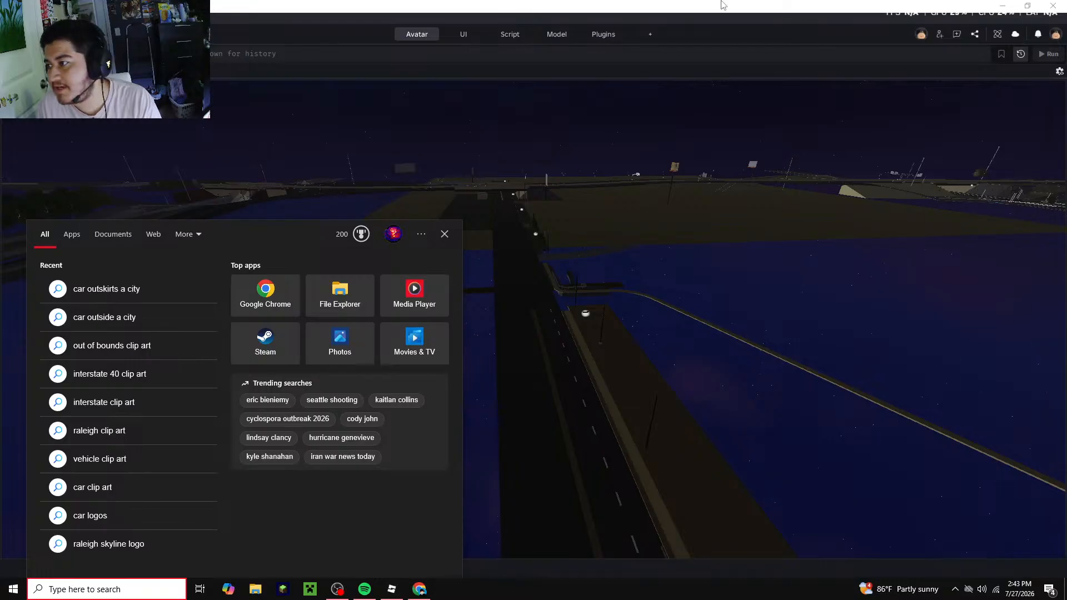
{"action": "left_click", "coordinate": [723, 5]}
{"action": "left_click", "coordinate": [1009, 6]}
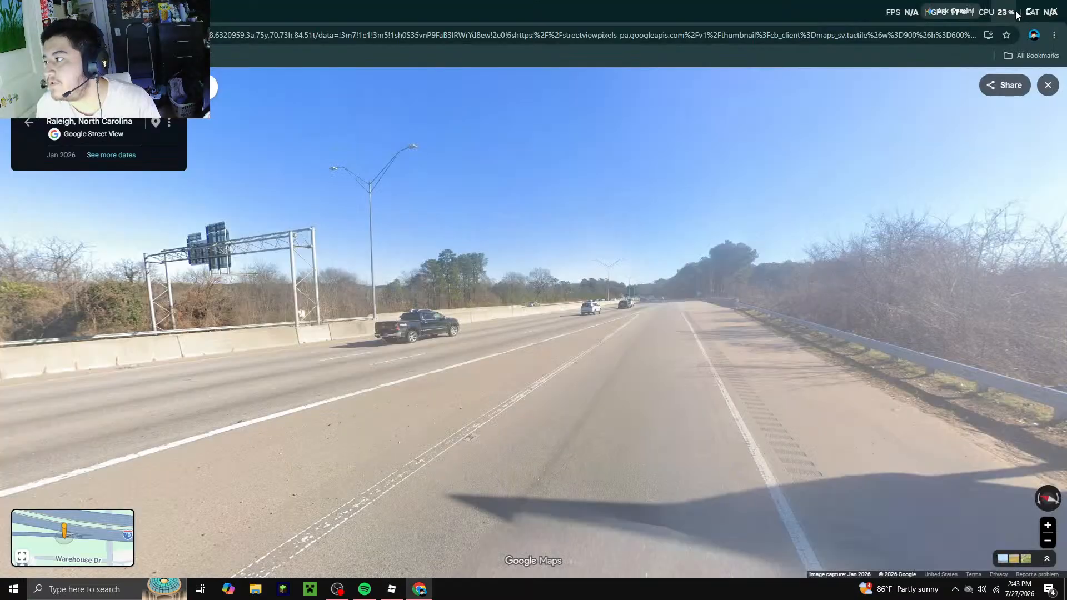
{"action": "left_click", "coordinate": [1010, 14]}
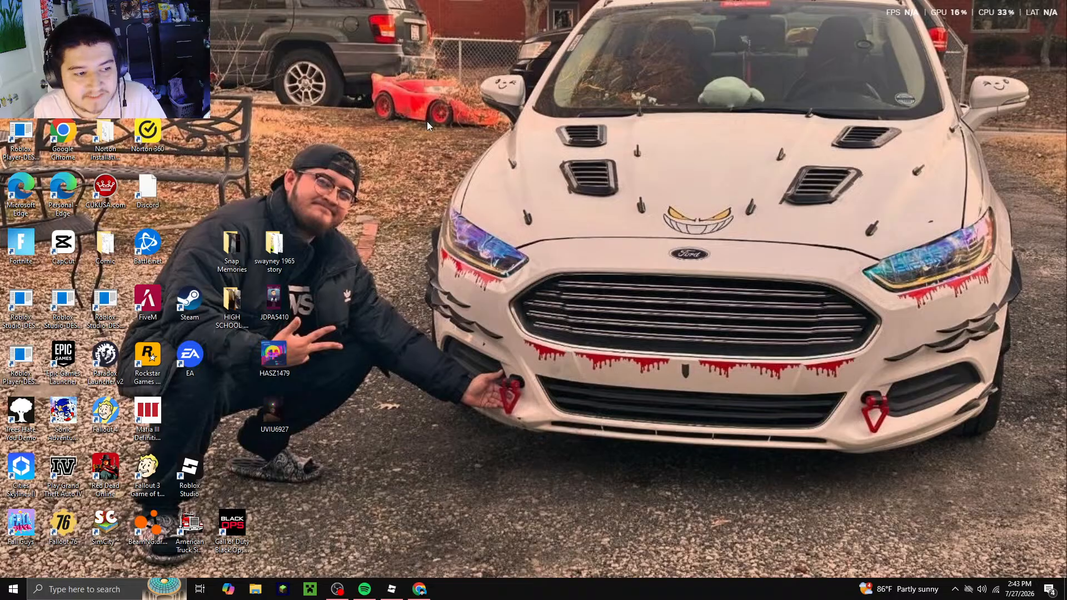
{"action": "key", "text": "alt+Tab"}
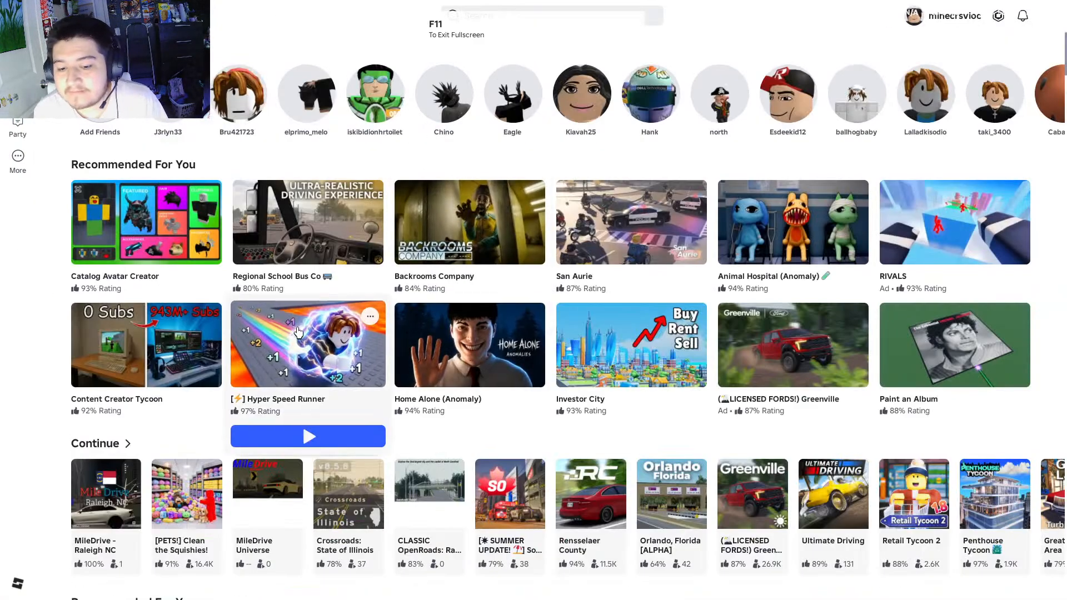
Open the MileDrive - Raleigh NC experience from the recently played games and launch it
{"action": "mouse_move", "coordinate": [120, 525]}
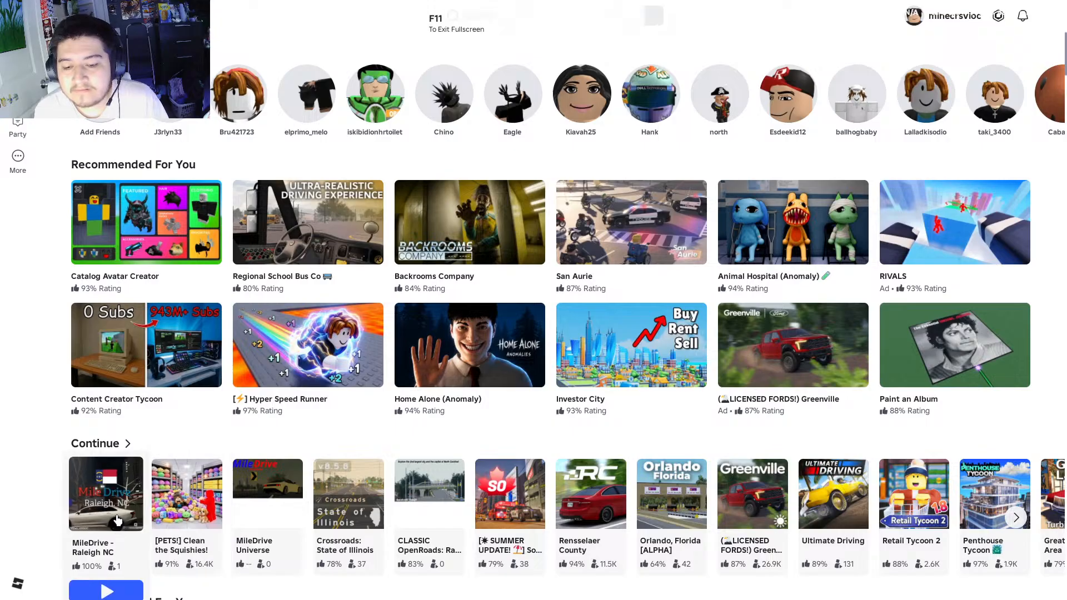
{"action": "scroll", "coordinate": [258, 407], "scroll_direction": "down", "scroll_amount": 2}
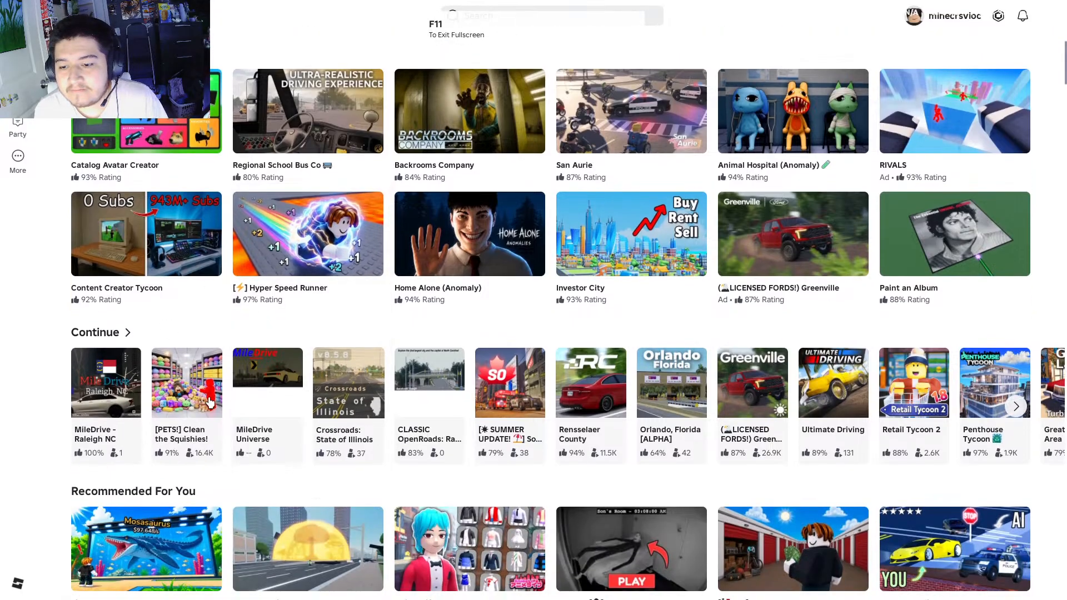
{"action": "left_click", "coordinate": [124, 391]}
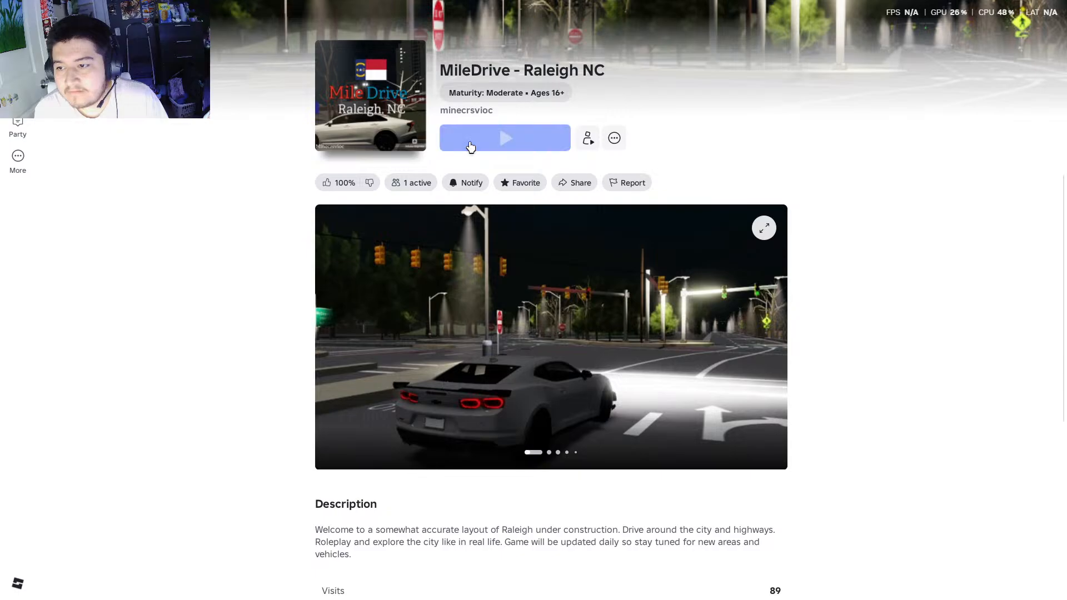
{"action": "left_click", "coordinate": [470, 146]}
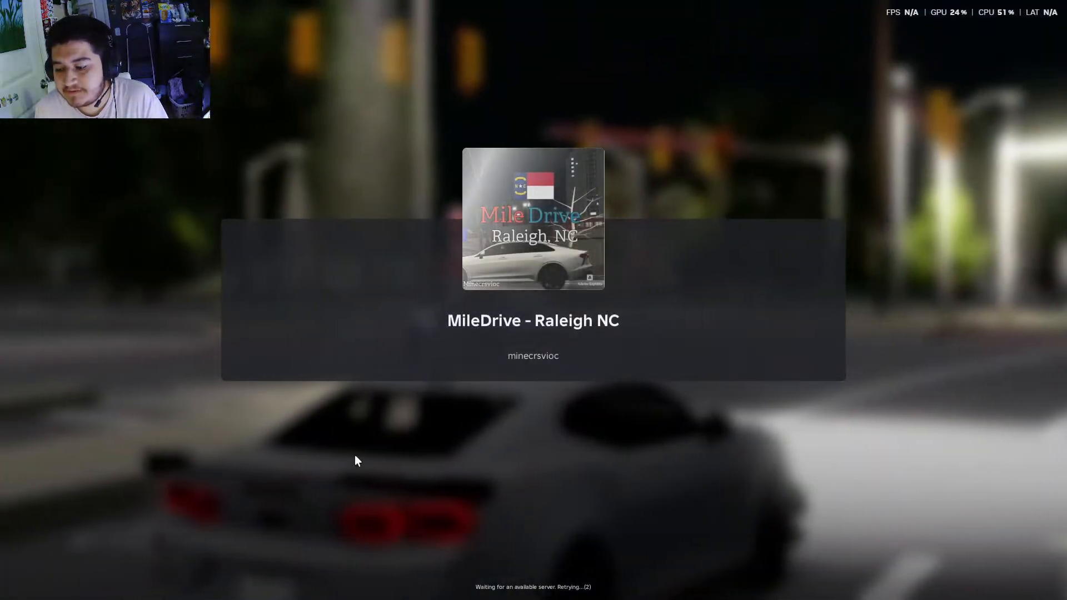
Switch to Roblox Studio to view the highway map while the game loads, and return to the Roblox player
{"action": "key", "text": "super"}
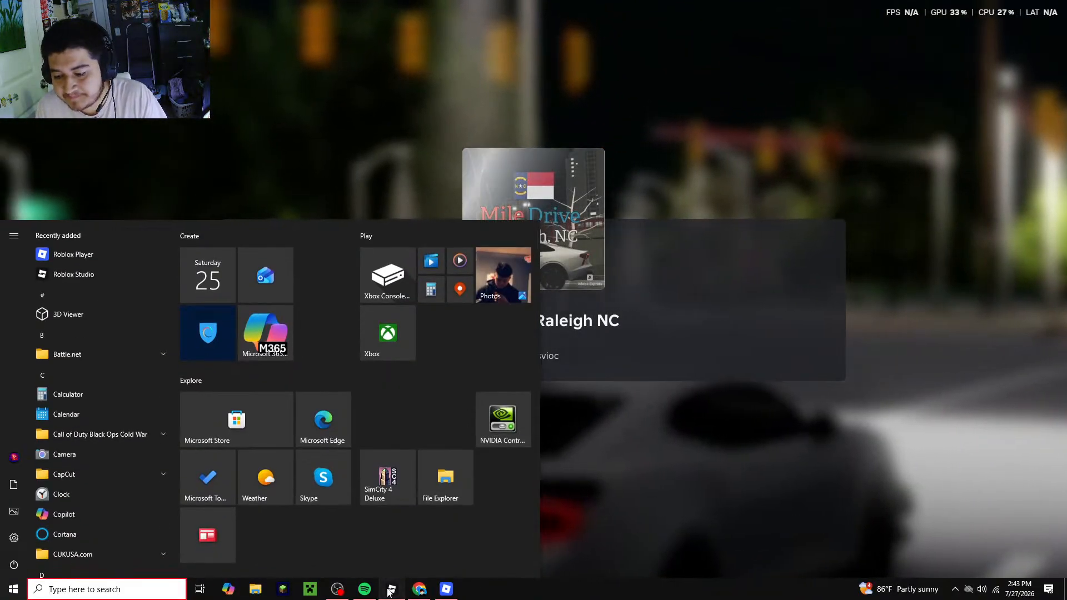
{"action": "left_click", "coordinate": [391, 589]}
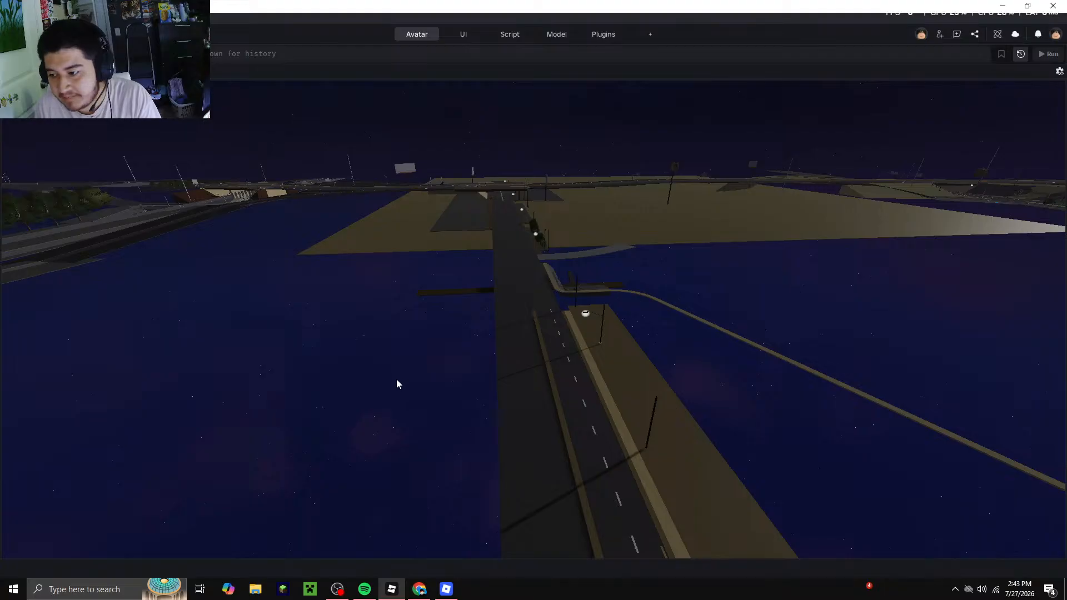
{"action": "left_click", "coordinate": [446, 589]}
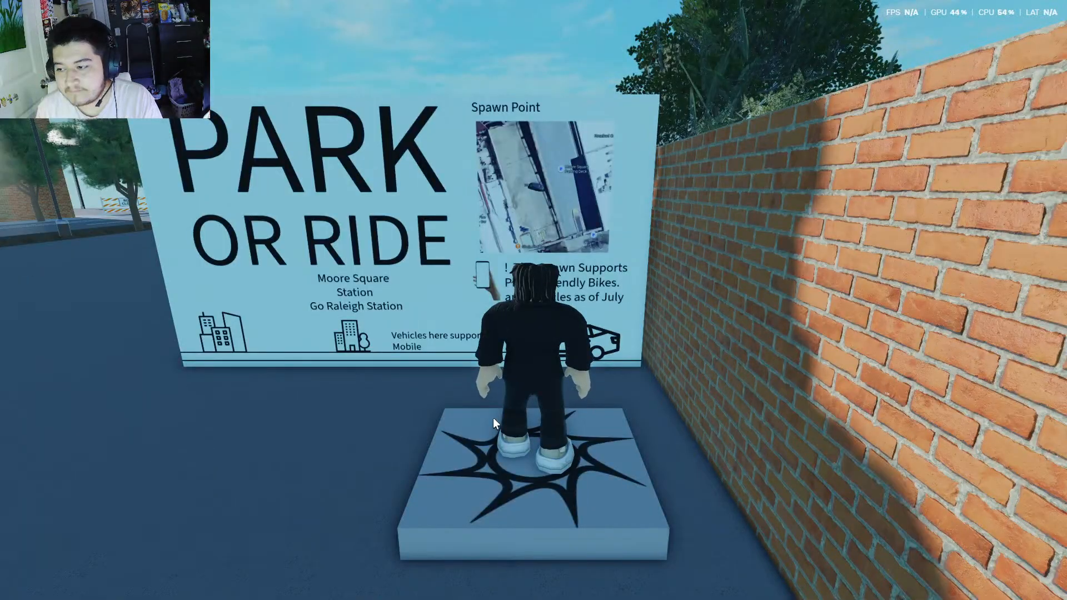
Walk the avatar from the Park or Ride spawn point across the parking lot towards the row of parked cars
{"action": "key", "text": "s"}
{"action": "scroll", "coordinate": [494, 418], "scroll_direction": "down", "scroll_amount": 5}
{"action": "key", "text": "w"}
{"action": "right_click_drag", "start_coordinate": [605, 409], "coordinate": [605, 405]}
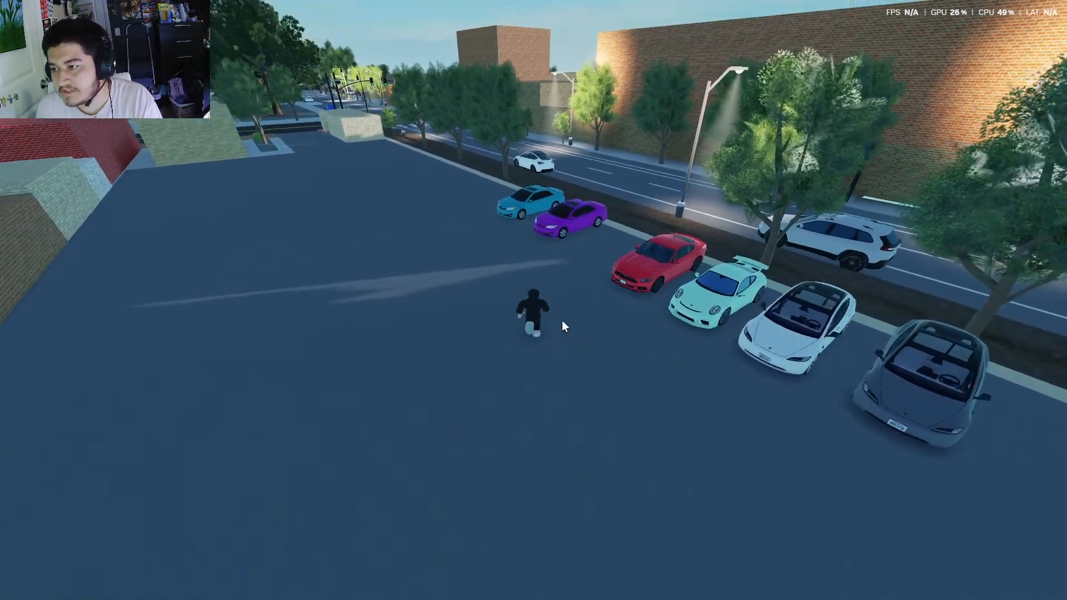
{"action": "scroll", "coordinate": [562, 321], "scroll_direction": "up", "scroll_amount": 5}
{"action": "right_click_drag", "start_coordinate": [606, 354], "coordinate": [666, 337]}
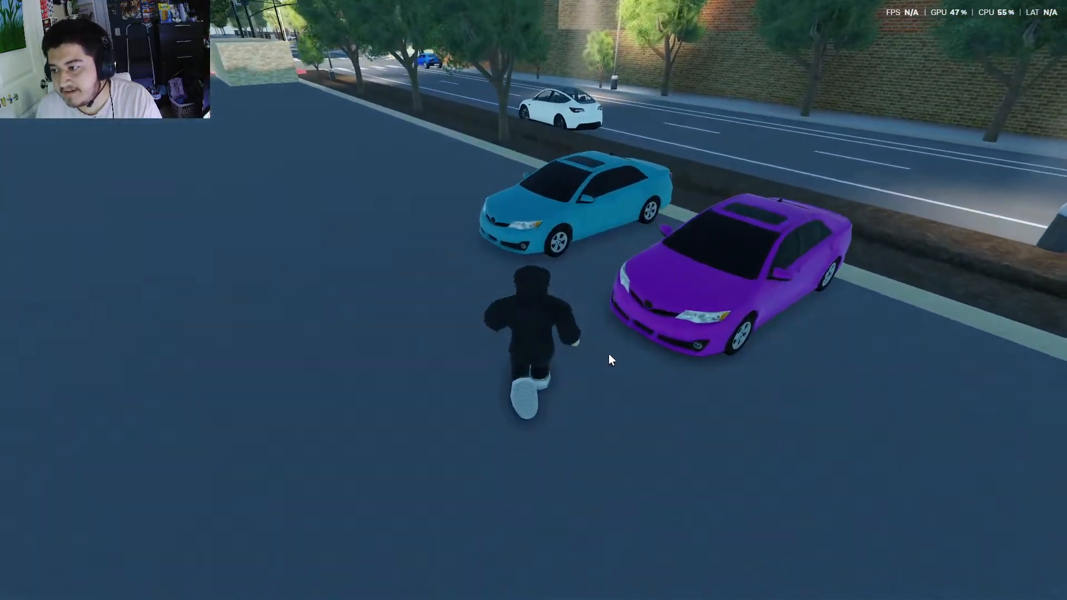
Walk the avatar along the parked cars and get into the driver's seat of the white sedan
{"action": "key", "text": "w"}
{"action": "key", "text": "w"}
{"action": "key", "text": "s"}
{"action": "key", "text": "w"}
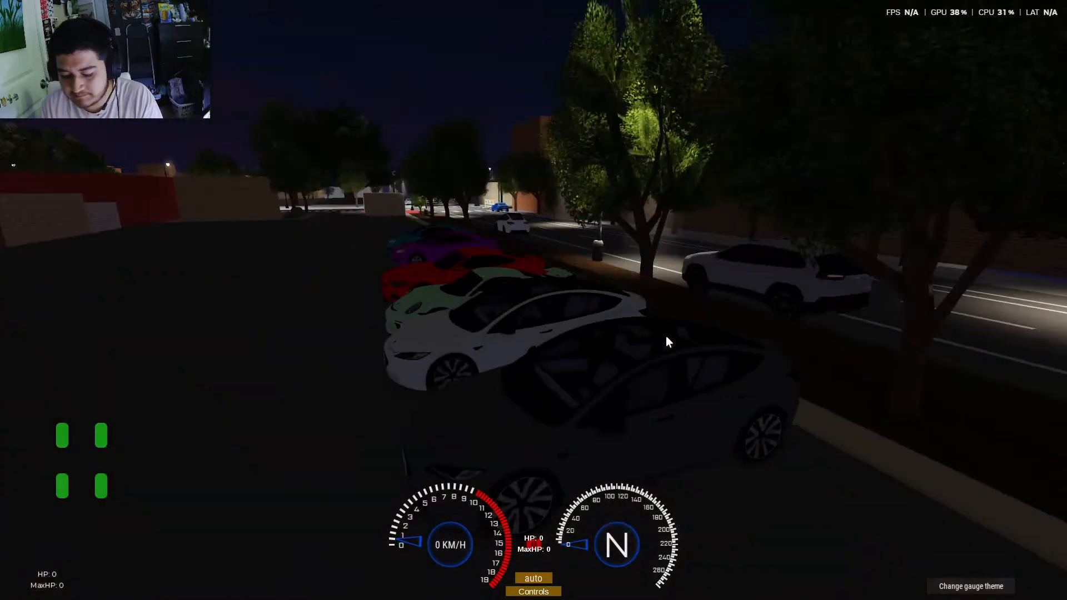
Switch on the white sedan's headlights and drive it out of its parking space to the lot's exit
{"action": "key", "text": "l"}
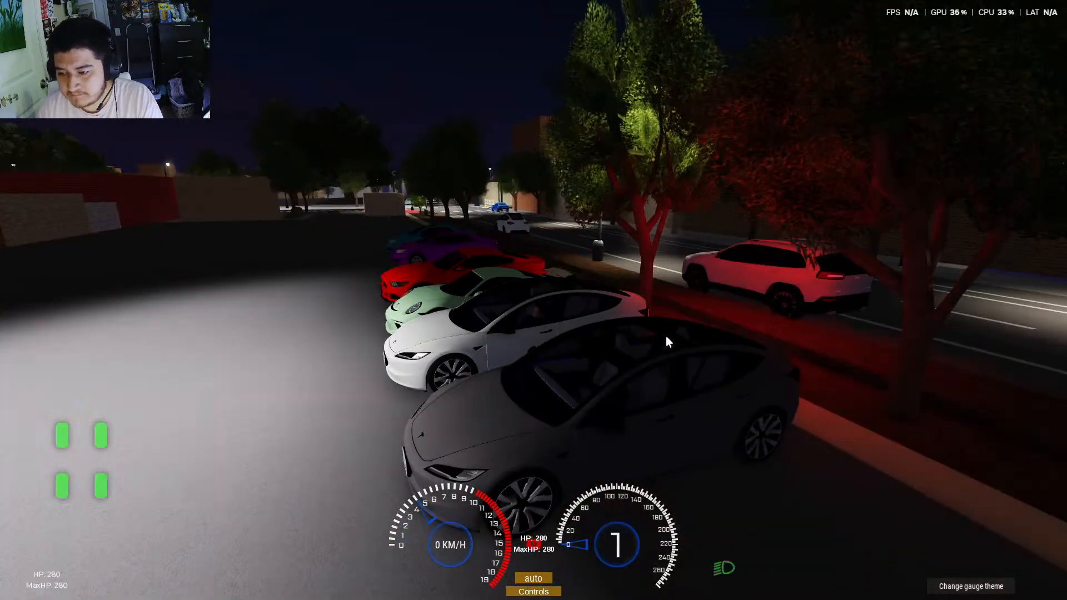
{"action": "key", "text": "a"}
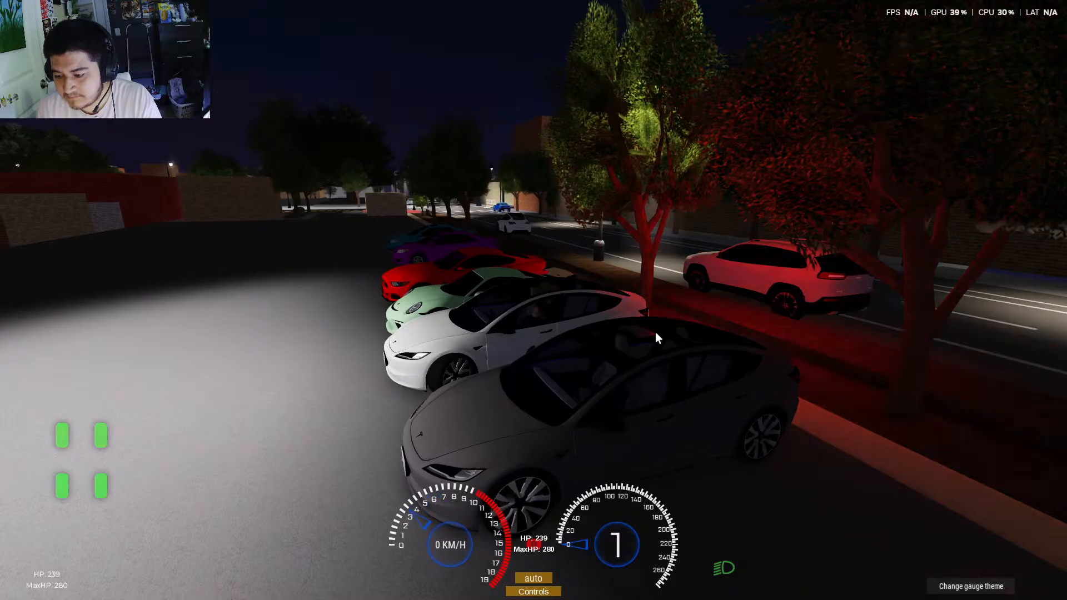
{"action": "key", "text": "w"}
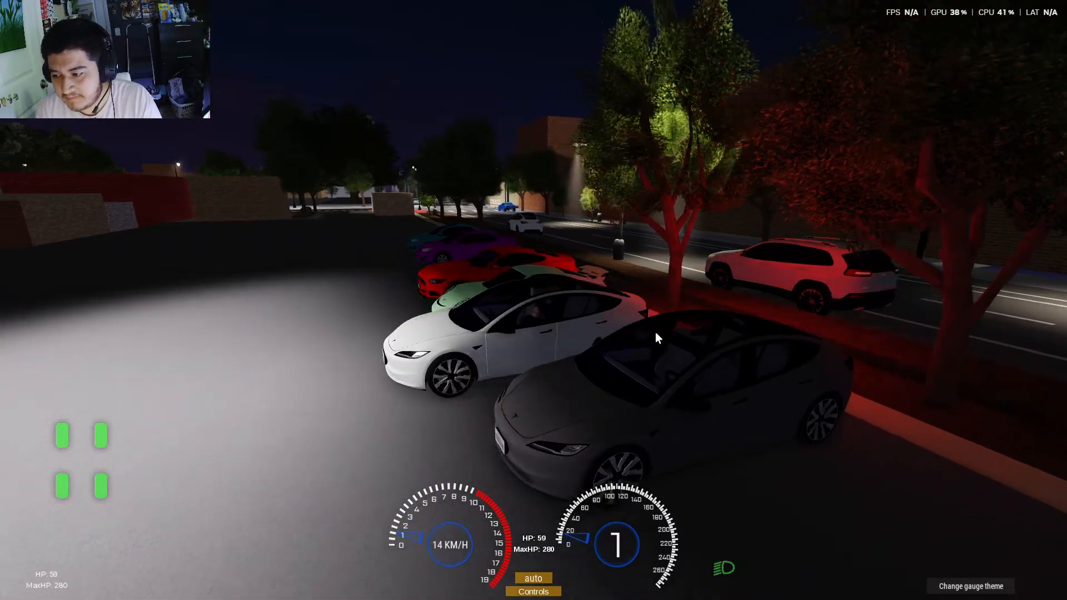
{"action": "key", "text": "d"}
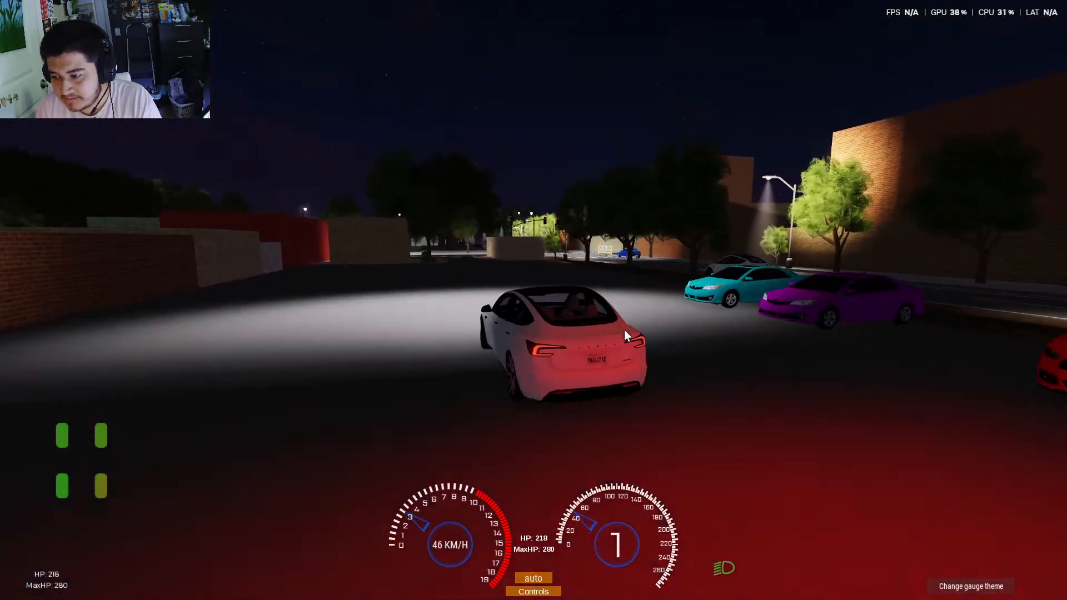
{"action": "key", "text": "a"}
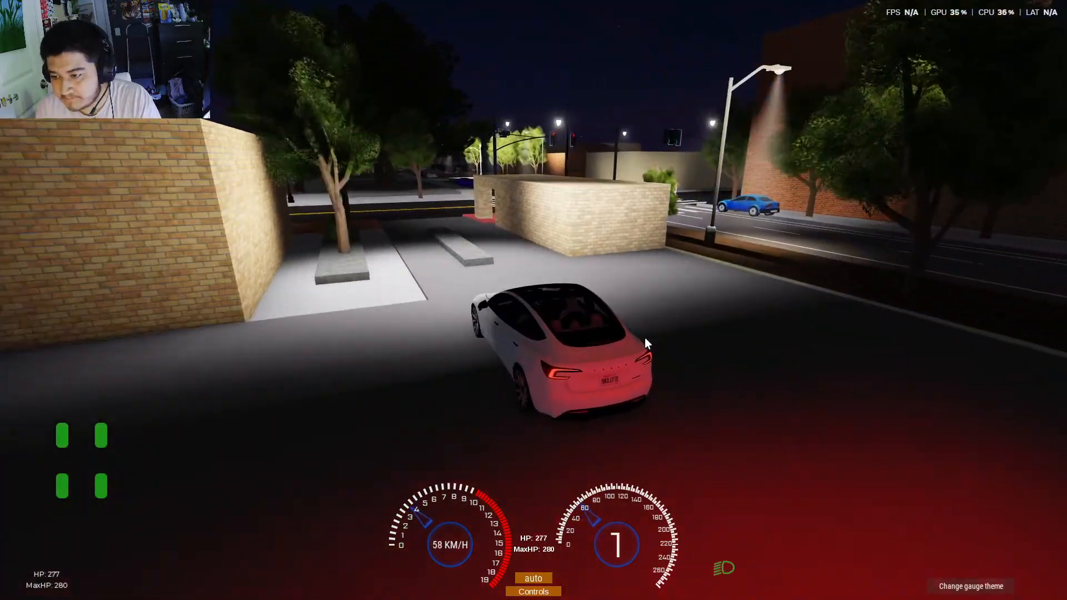
Manoeuvre the car back and forth beside the low brick building to line it up with the lot's exit lane
{"action": "key", "text": "s"}
{"action": "key", "text": "s"}
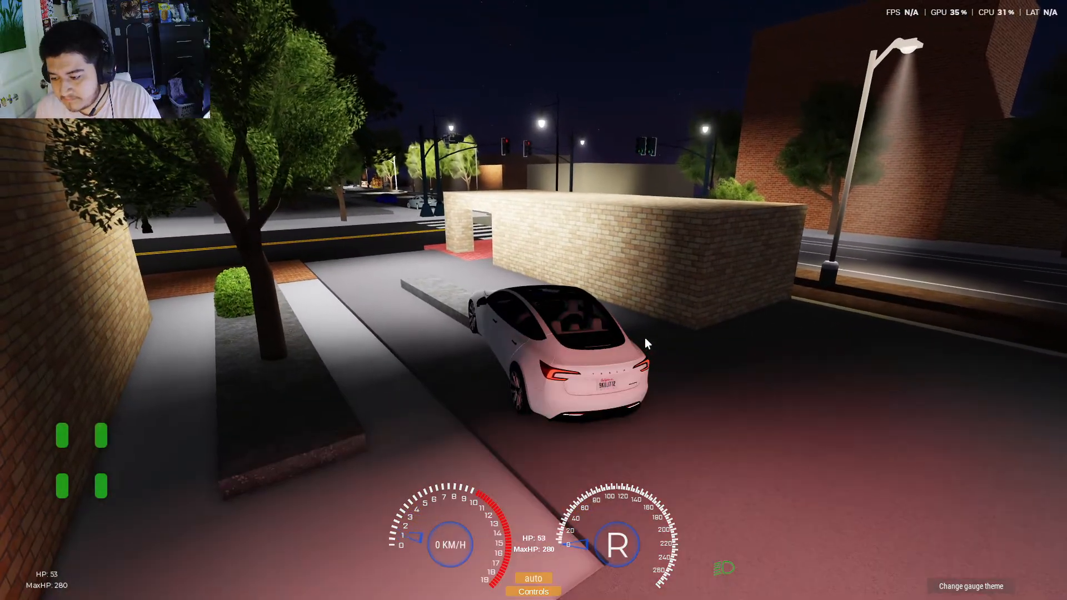
{"action": "key", "text": "d"}
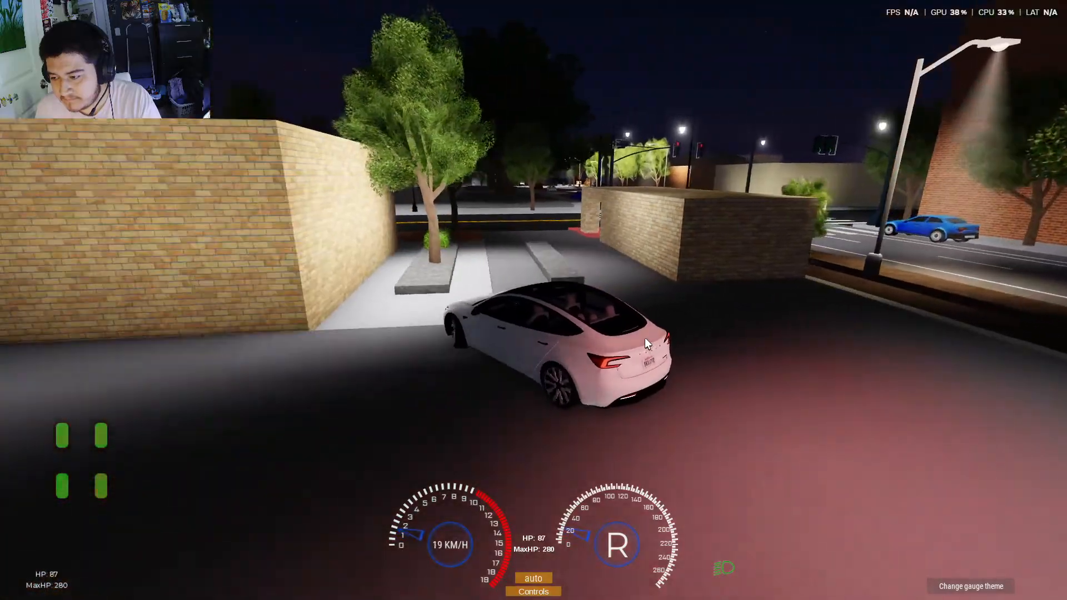
{"action": "key", "text": "w"}
{"action": "key", "text": "w"}
{"action": "key", "text": "d"}
{"action": "key", "text": "s"}
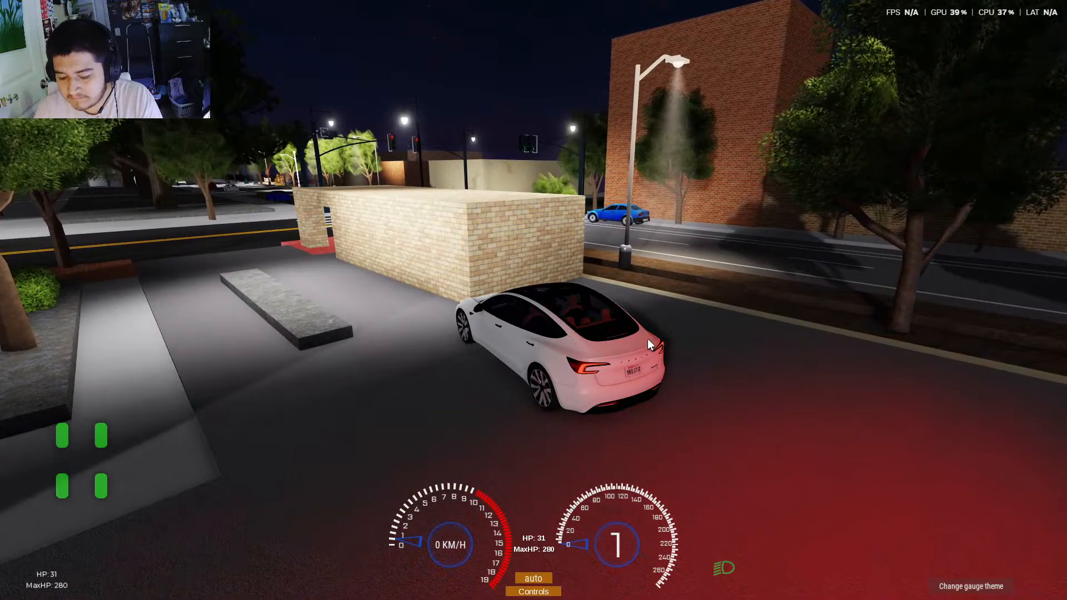
{"action": "key", "text": "s"}
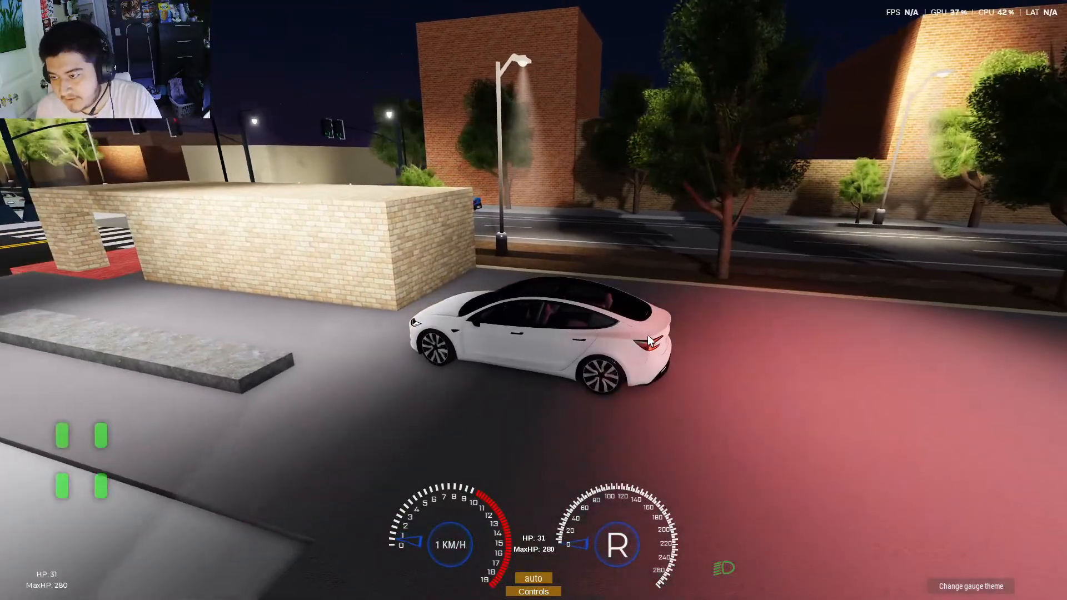
Drive out between the brick walls and turn left onto the street with the double yellow line
{"action": "key", "text": "w"}
{"action": "key", "text": "a"}
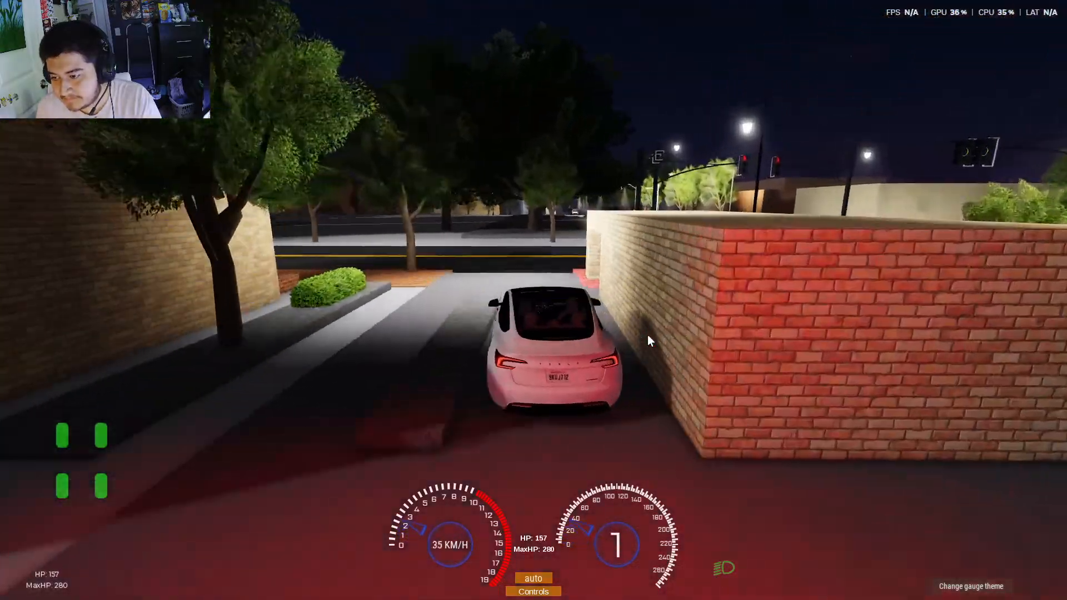
{"action": "key", "text": "a"}
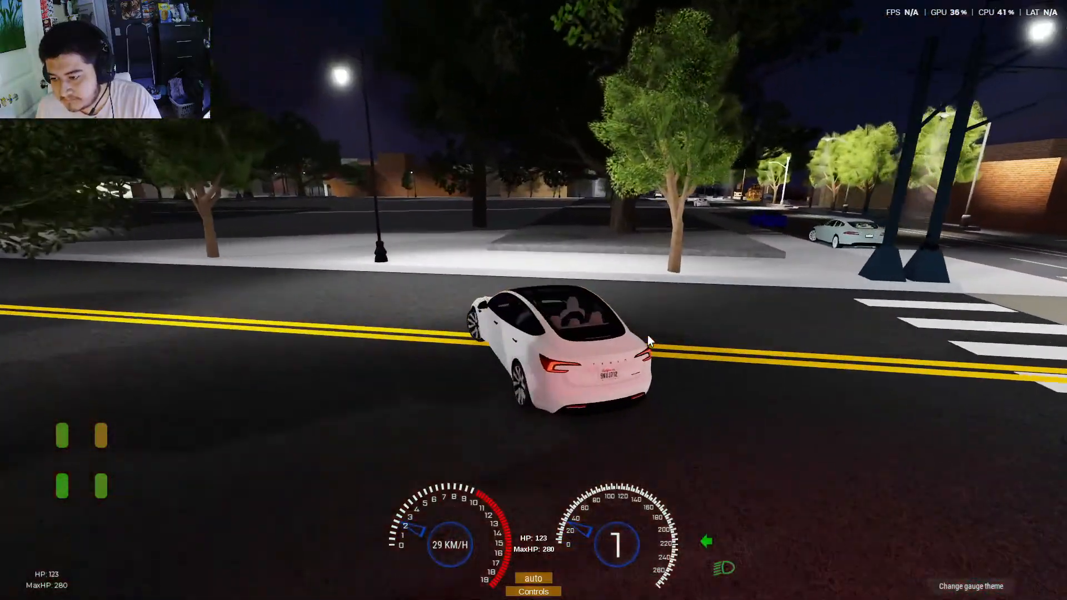
{"action": "key", "text": "w"}
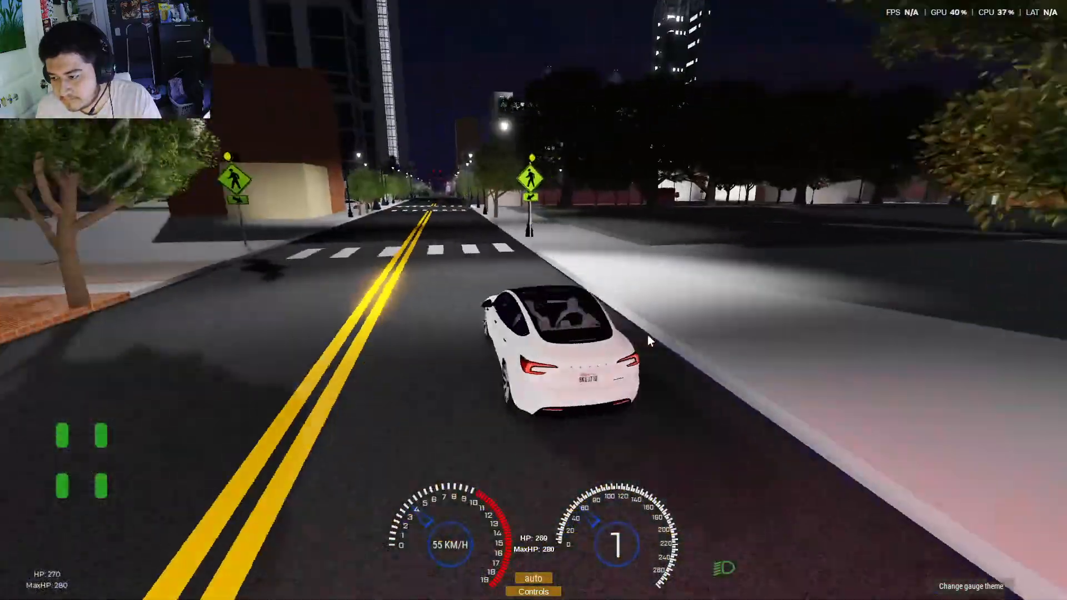
{"action": "key", "text": "a"}
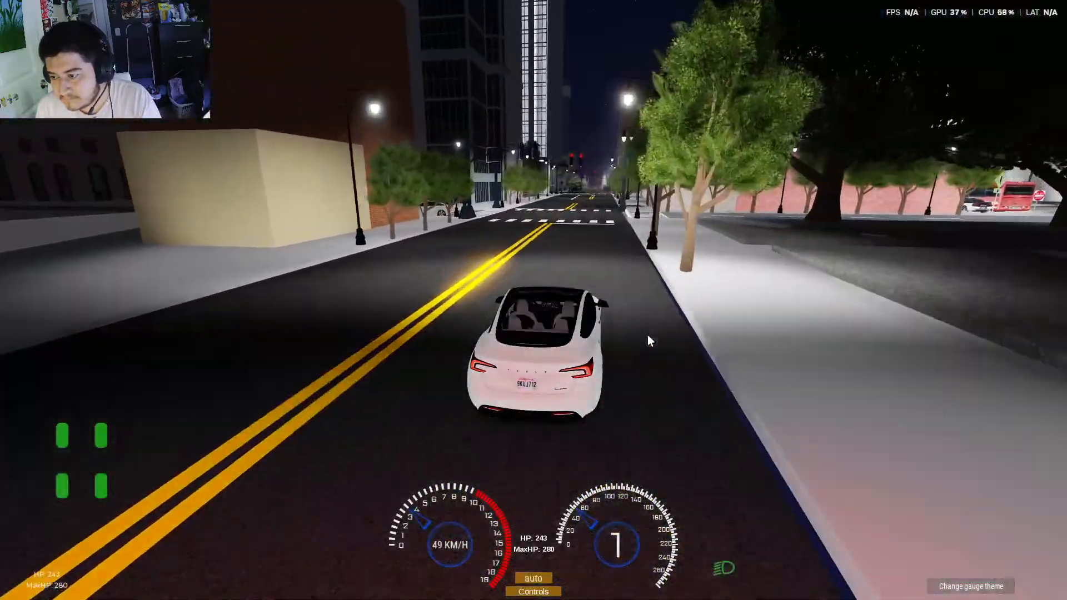
Slow down at the signalised crosswalk and turn left onto the cross street beside the glass office tower
{"action": "key", "text": "s"}
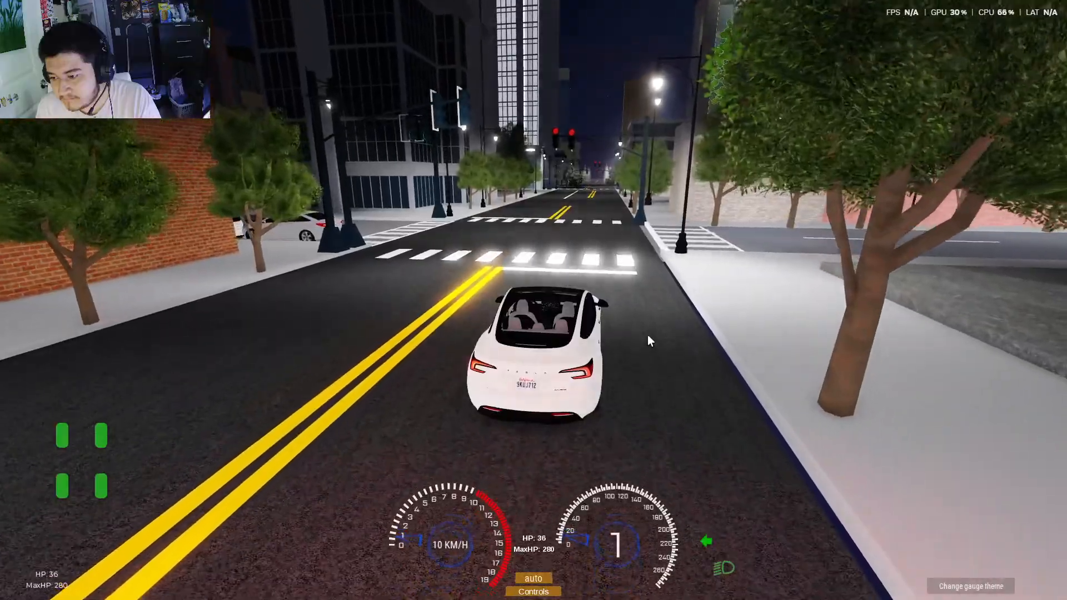
{"action": "key", "text": "d"}
{"action": "key", "text": "w"}
{"action": "key", "text": "a"}
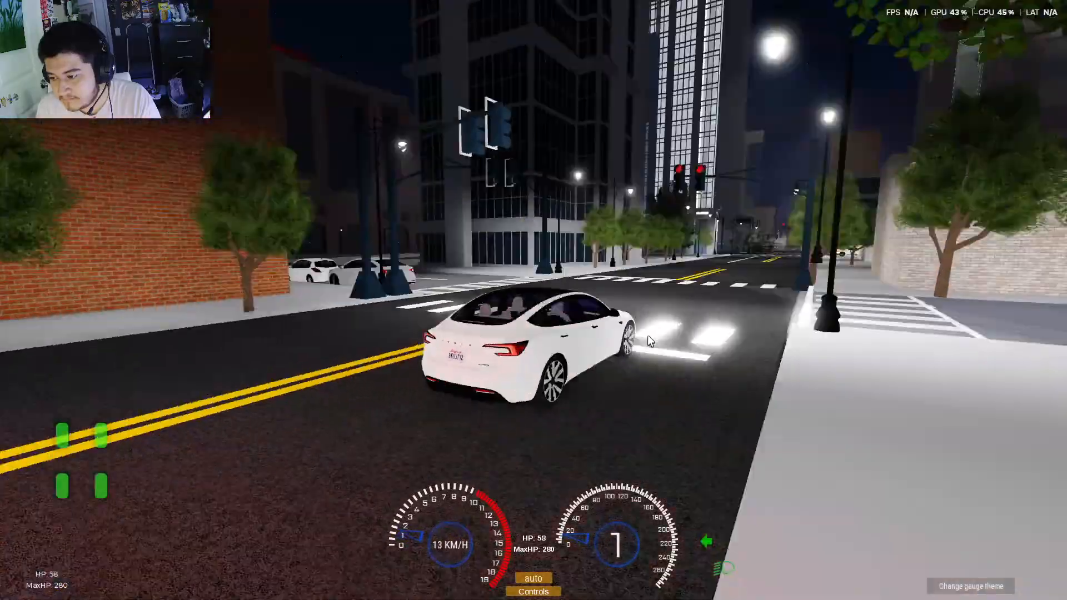
{"action": "key", "text": "a"}
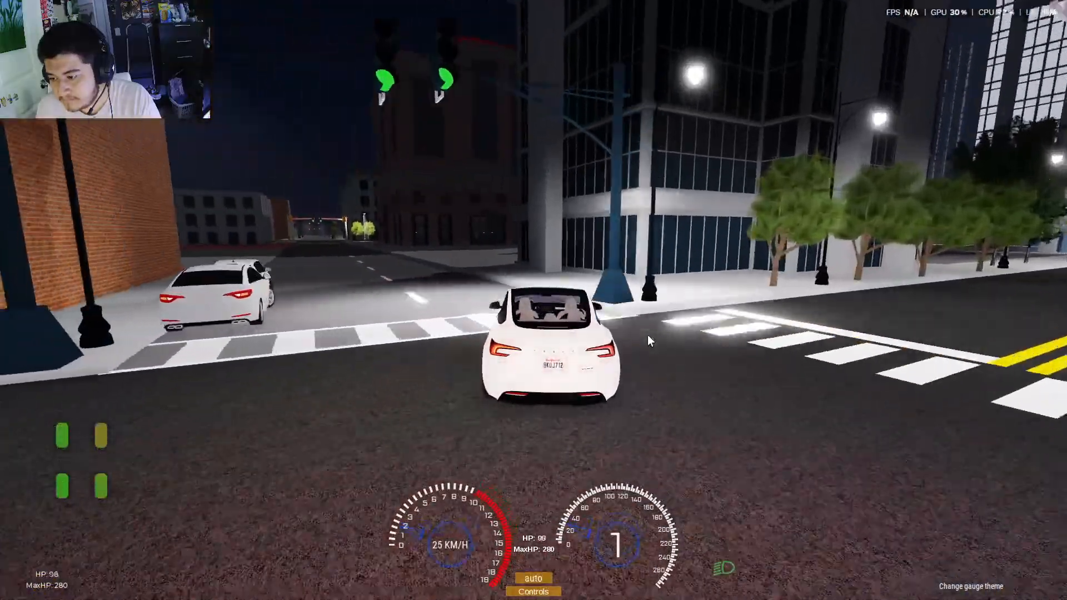
Drive straight along the cross street through the green-light intersections and on to the road lined with bare trees
{"action": "key", "text": "w"}
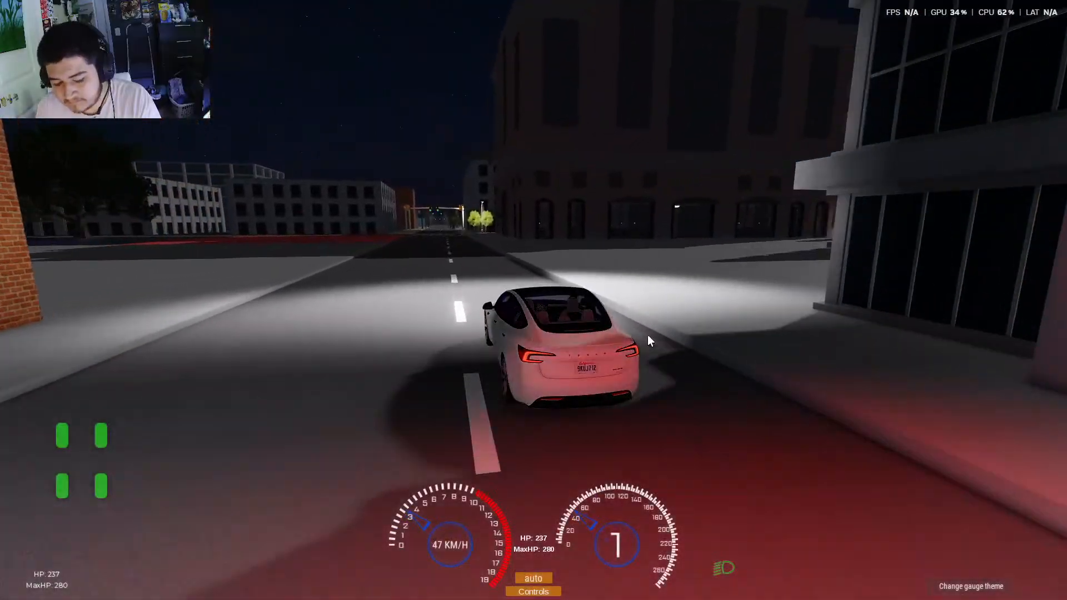
{"action": "key", "text": "w"}
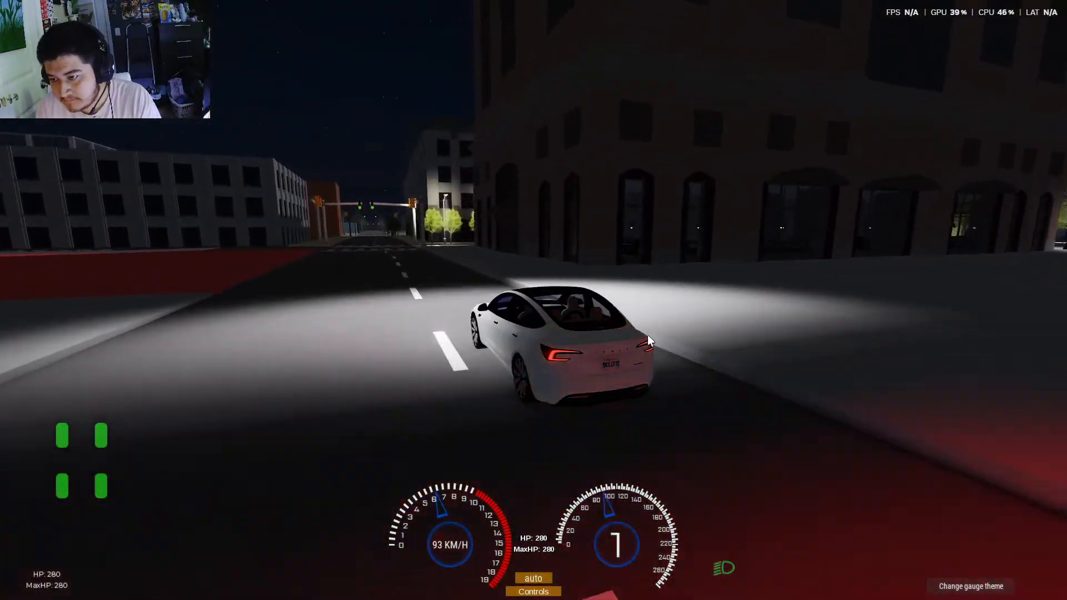
{"action": "key", "text": "d"}
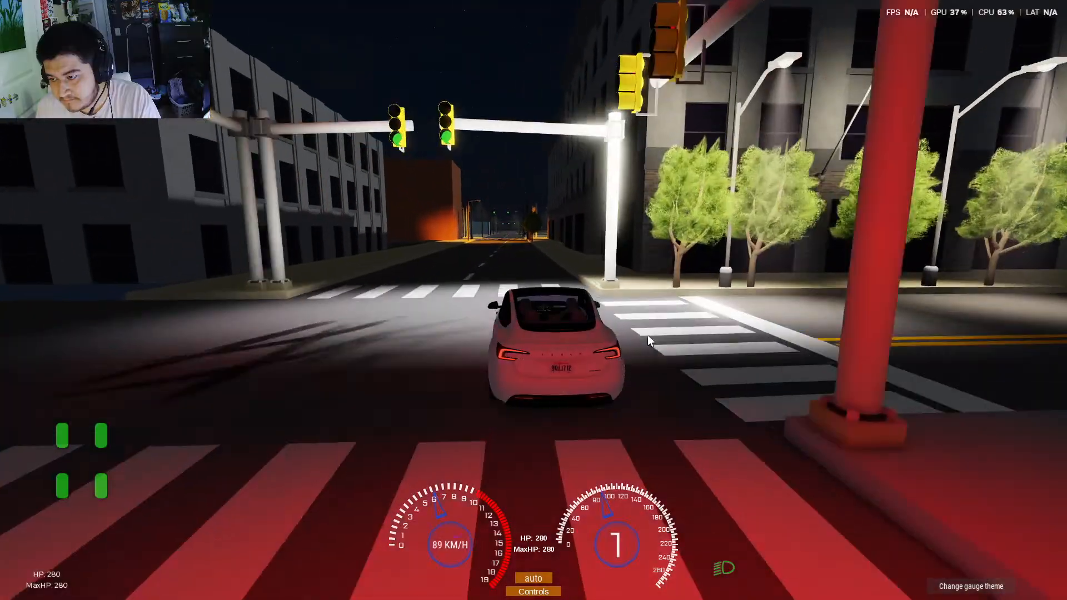
{"action": "key", "text": "a"}
{"action": "key", "text": "w"}
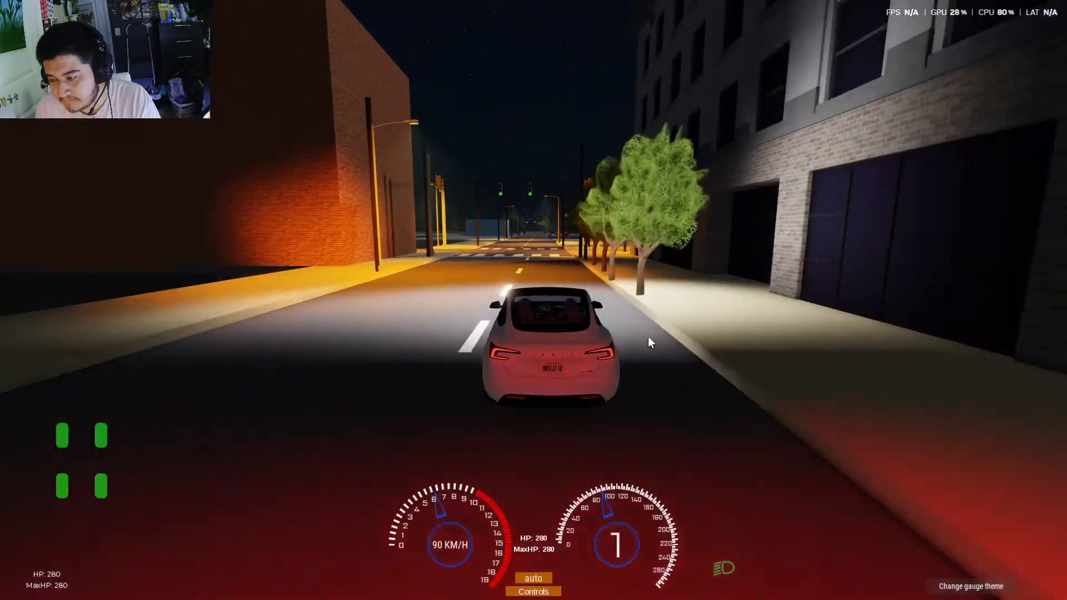
{"action": "right_click_drag", "start_coordinate": [648, 336], "coordinate": [650, 339]}
{"action": "key", "text": "w"}
{"action": "key", "text": "w"}
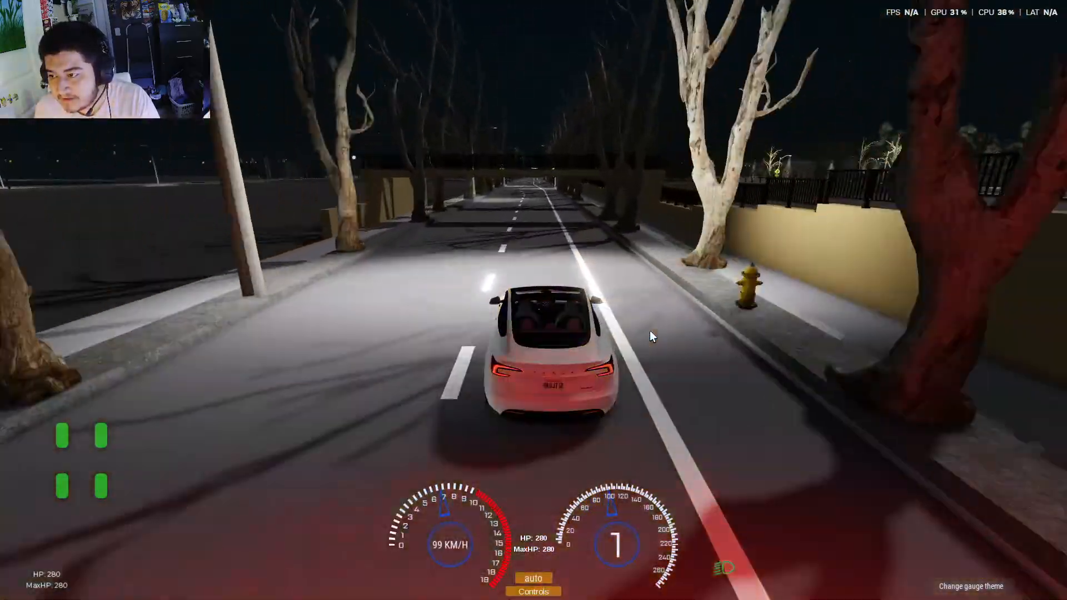
Slow down on the tree-lined road, look back at the railed overpass, and continue driving
{"action": "key", "text": "s"}
{"action": "right_click_drag", "start_coordinate": [650, 331], "coordinate": [650, 331]}
{"action": "key", "text": "w"}
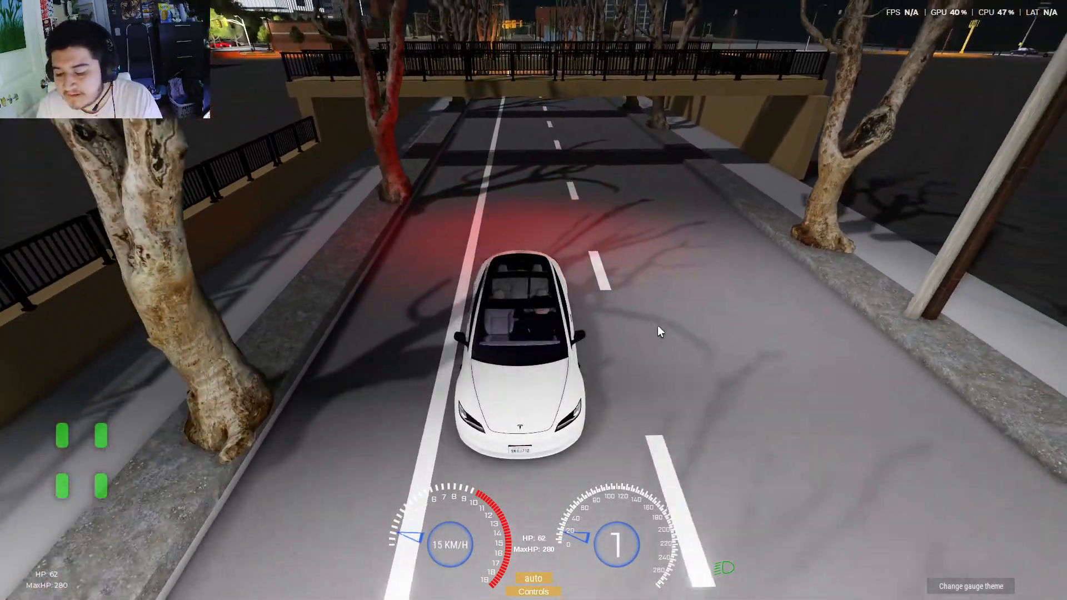
{"action": "right_click_drag", "start_coordinate": [657, 275], "coordinate": [658, 275]}
{"action": "key", "text": "a"}
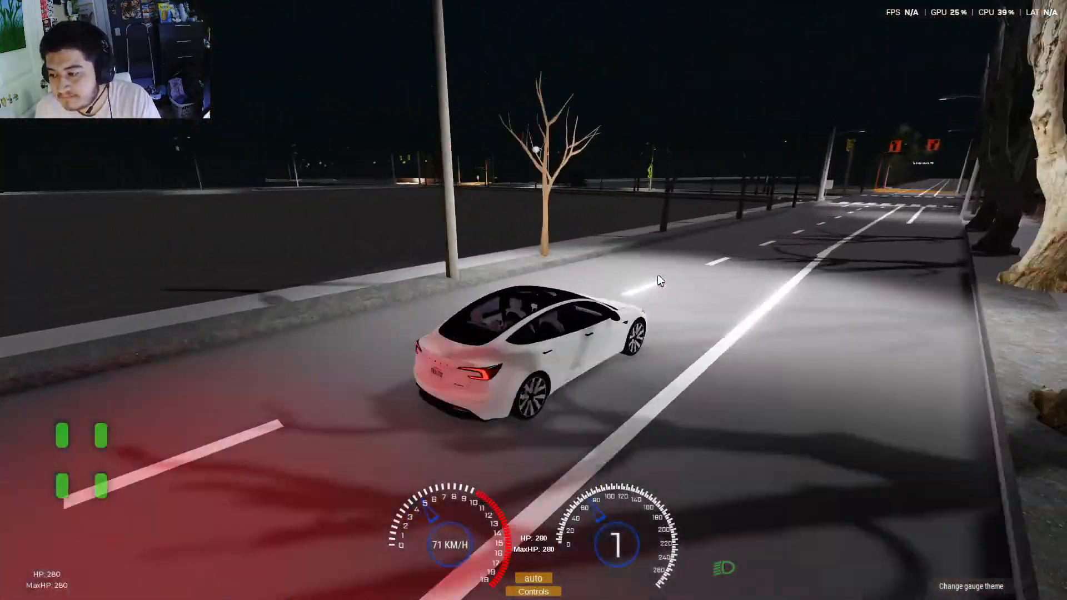
Slow down at the signalised intersection facing the To Interstate 40 sign and turn right onto the multilane road beside the brick fence
{"action": "key", "text": "d"}
{"action": "key", "text": "s"}
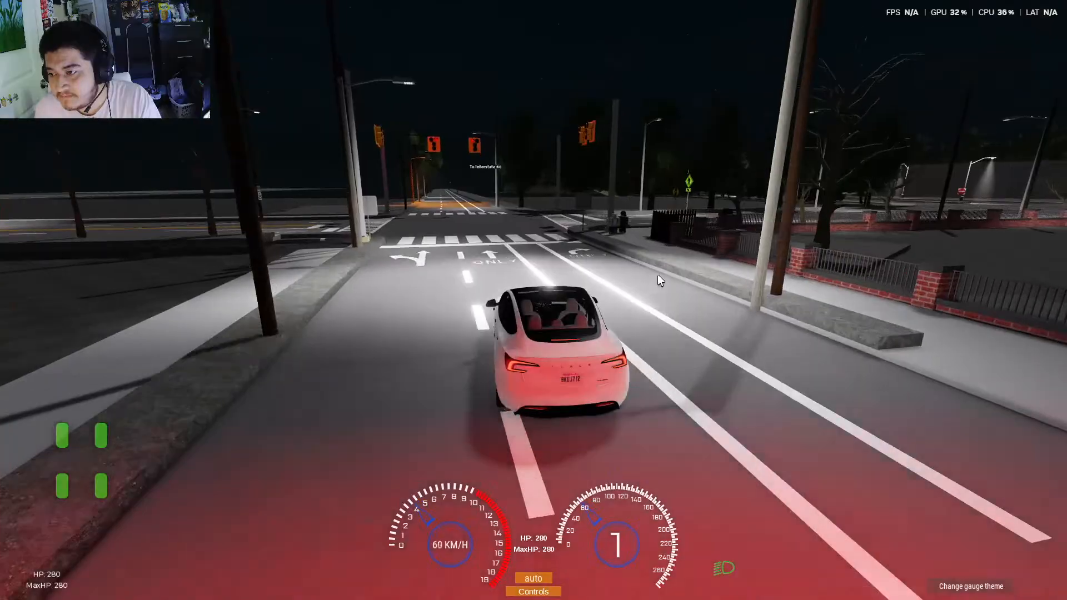
{"action": "key", "text": "c"}
{"action": "key", "text": "d"}
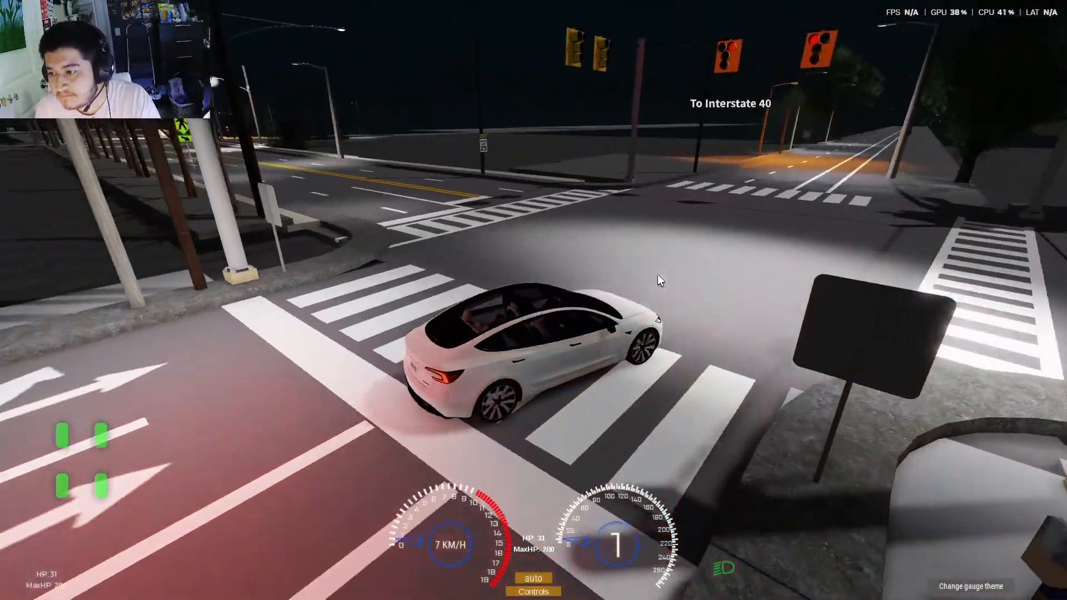
{"action": "key", "text": "d"}
{"action": "key", "text": "c"}
{"action": "key", "text": "a"}
{"action": "key", "text": "w"}
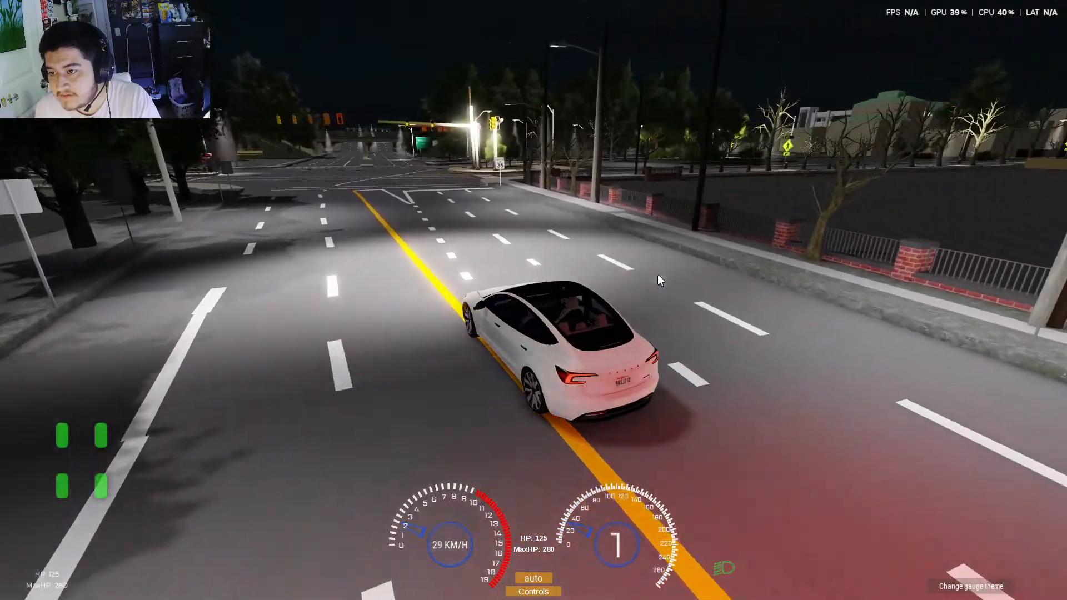
Signal left and brake to a stop along the yellow line at the large intersection by the 35 mph sign
{"action": "key", "text": "z"}
{"action": "key", "text": "s"}
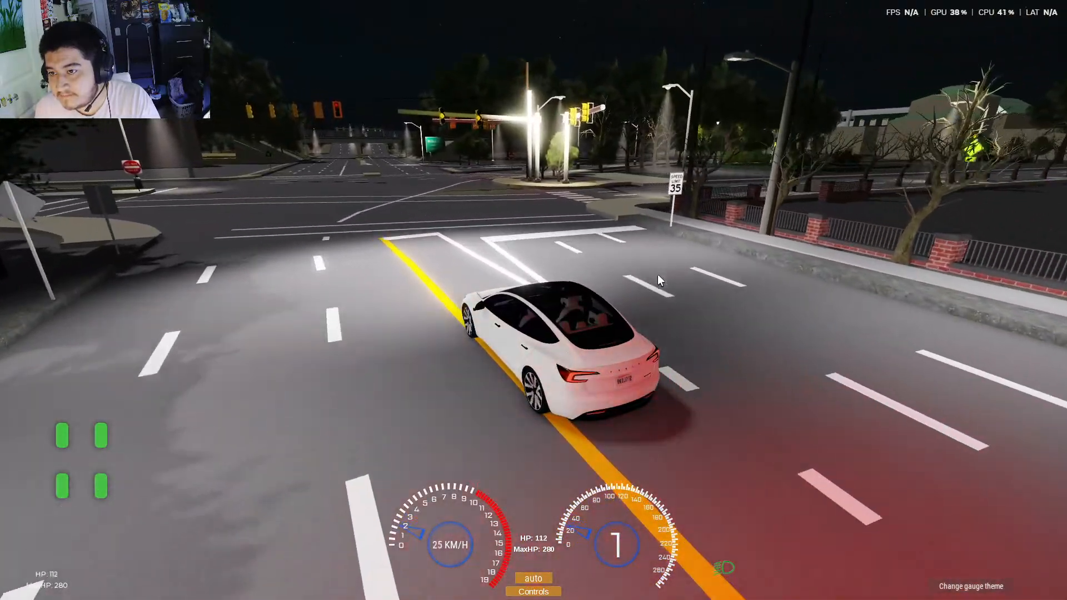
{"action": "key", "text": "w"}
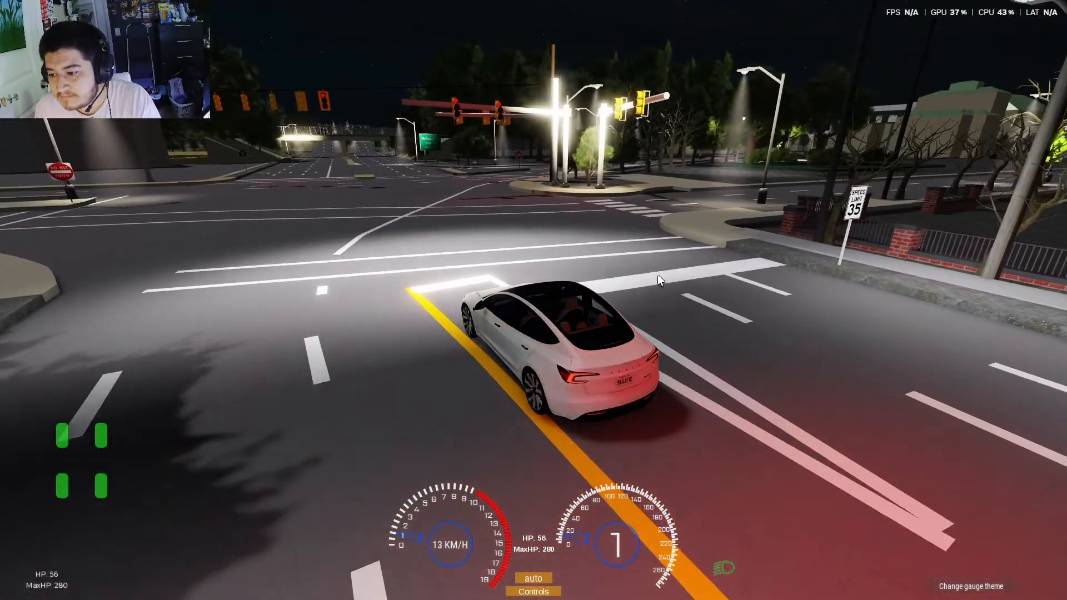
{"action": "key", "text": "s"}
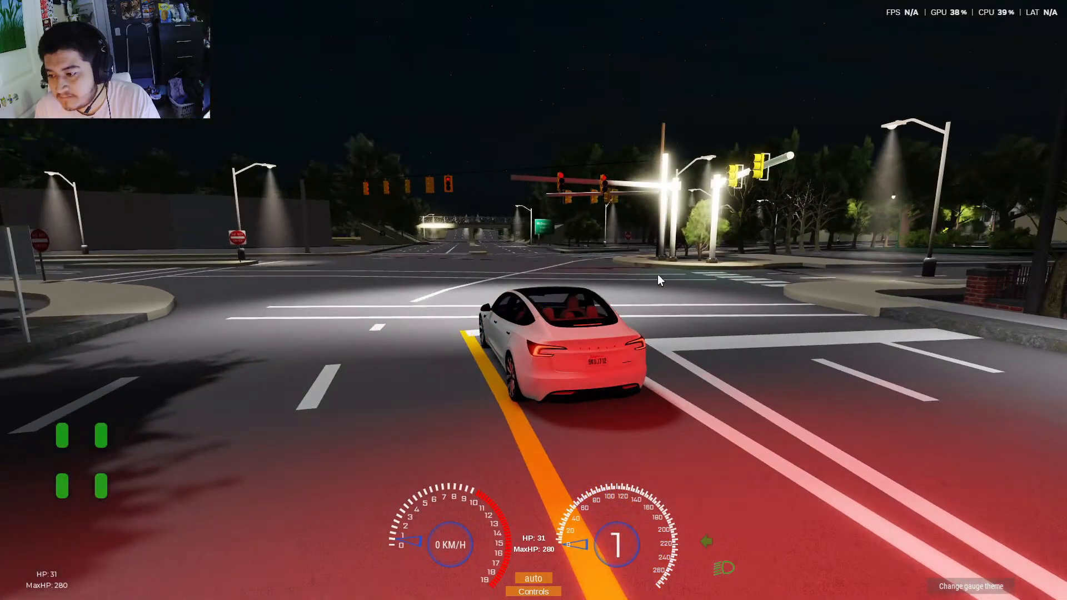
Turn left through the large intersection onto the divided road lined with street lamps
{"action": "key", "text": "w"}
{"action": "key", "text": "a"}
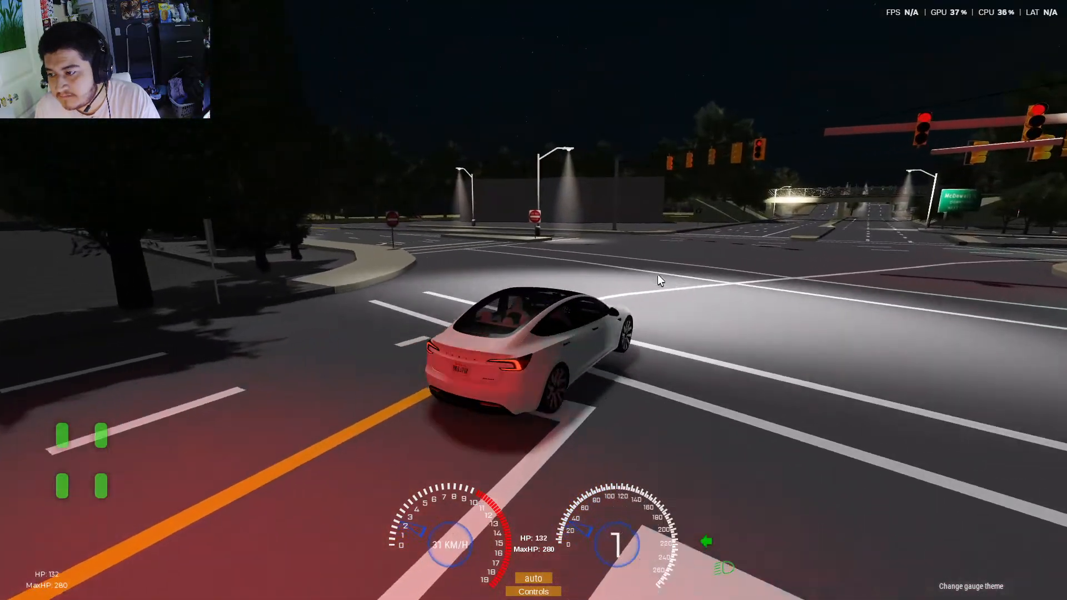
{"action": "key", "text": "a"}
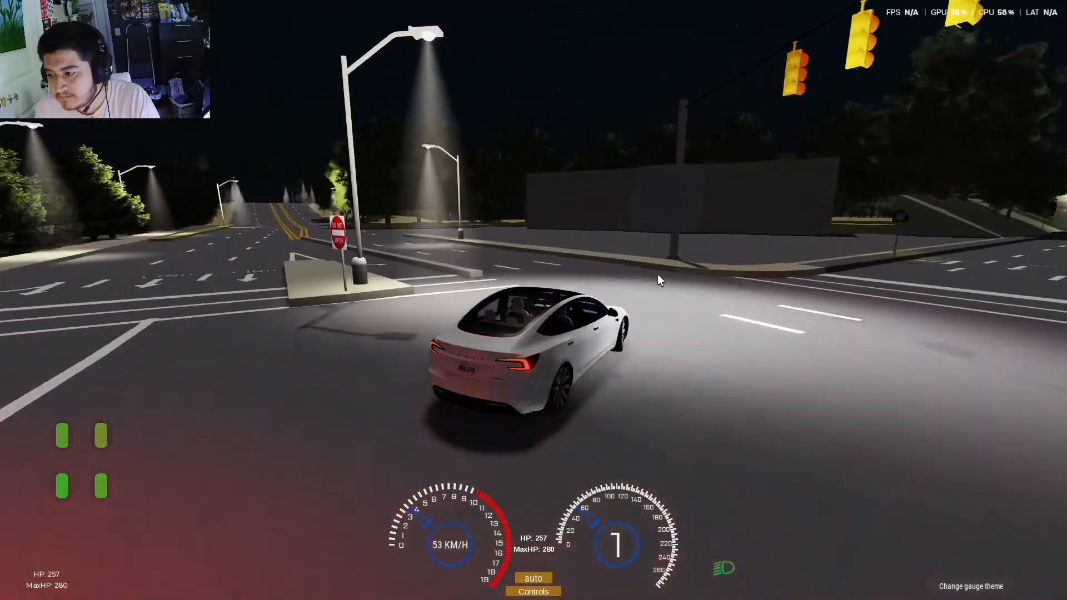
{"action": "key", "text": "w"}
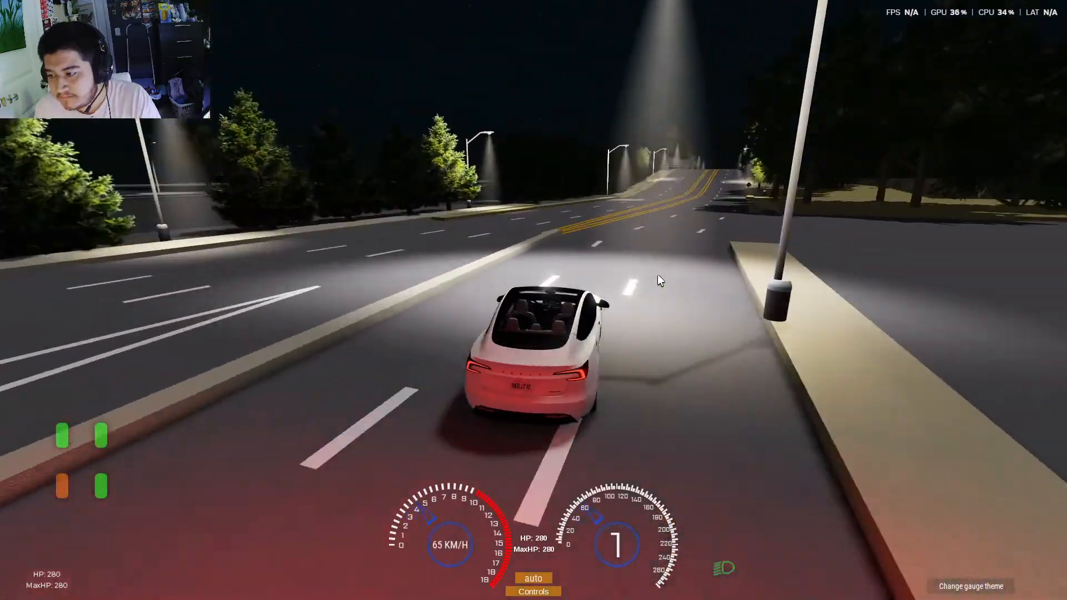
Accelerate along the double-yellow-line road, over the fenced bridge and on between the lamp-lit trees
{"action": "key", "text": "w"}
{"action": "key", "text": "d"}
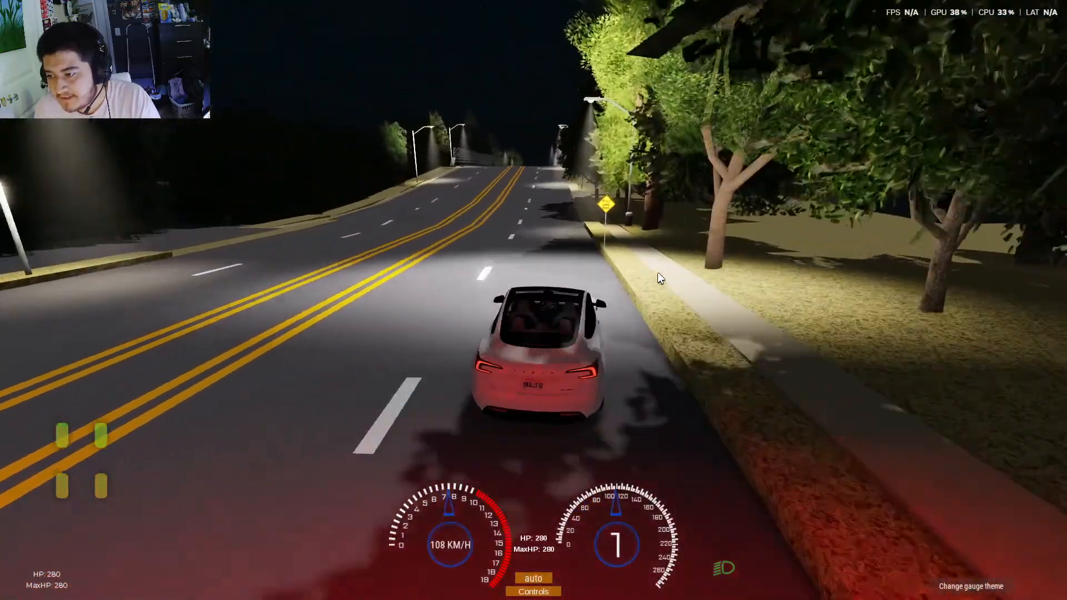
{"action": "key", "text": "w"}
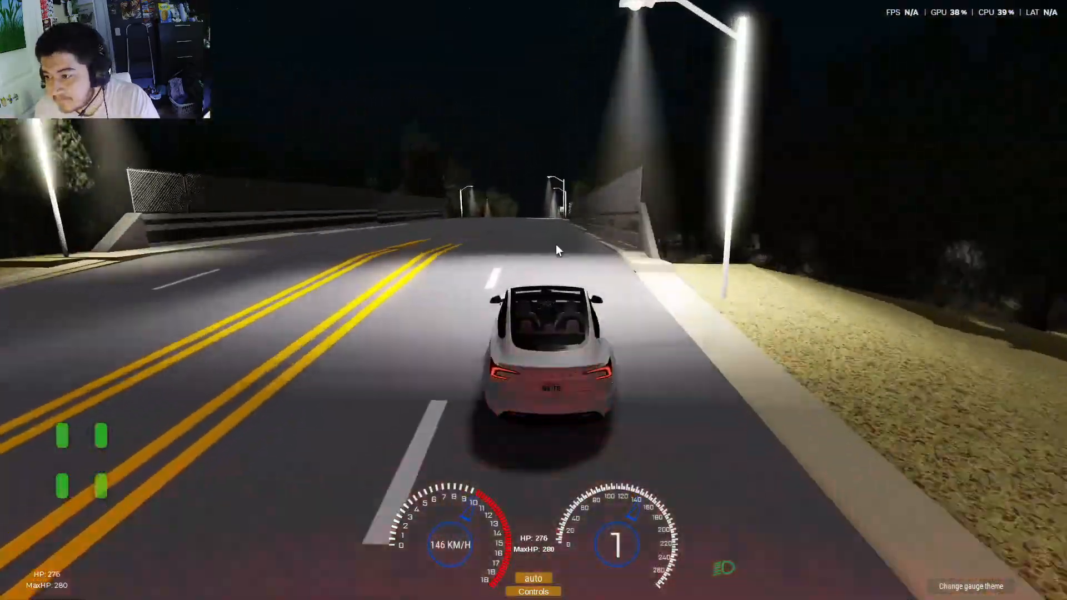
{"action": "key", "text": "w"}
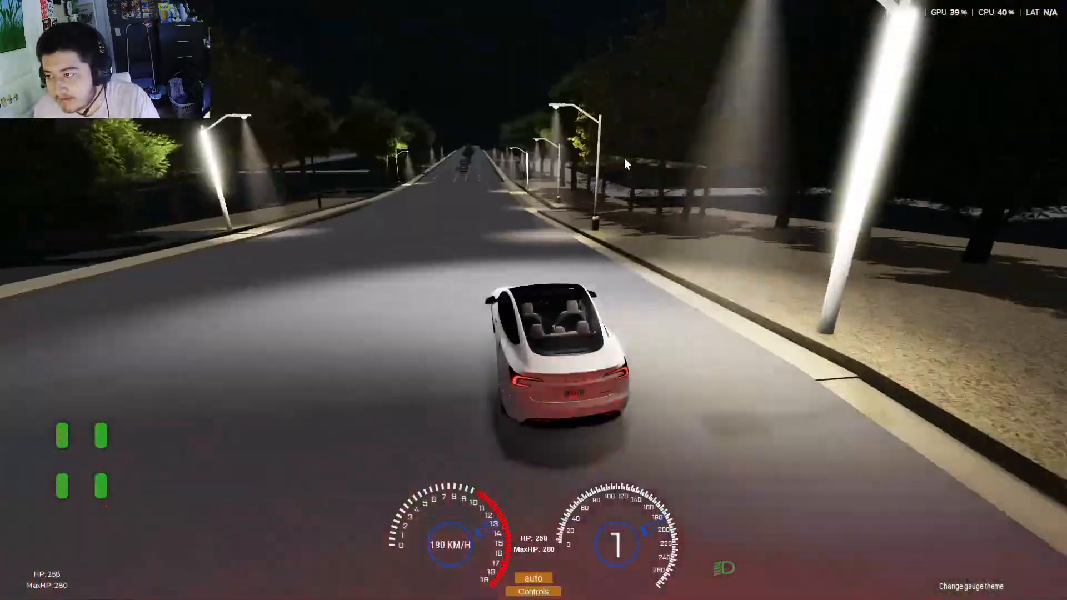
Steer past the vehicles stopped in the centre lane and slow down alongside the raised median
{"action": "key", "text": "a"}
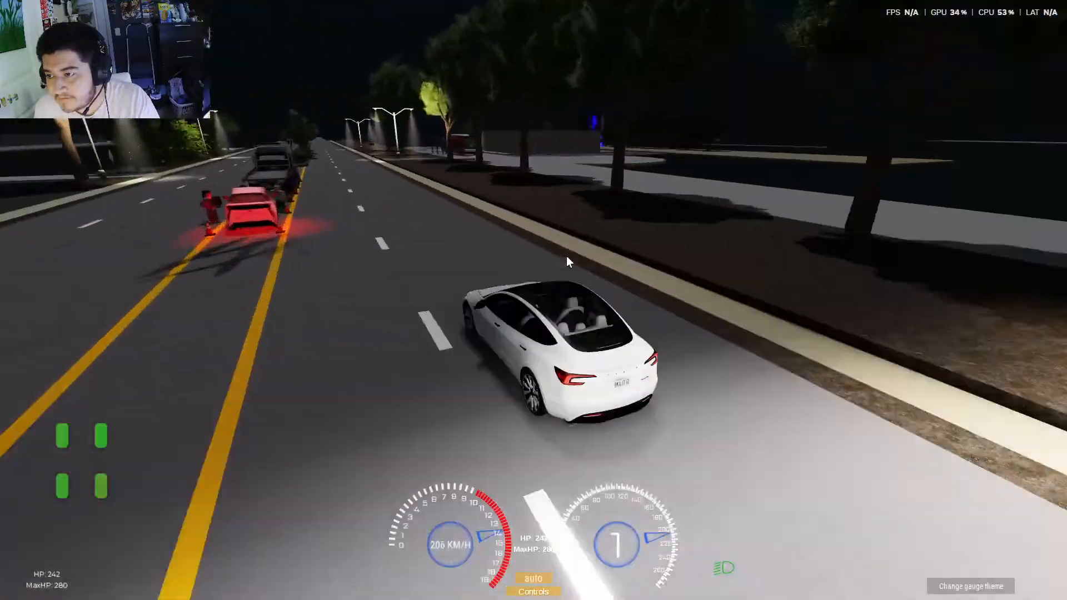
{"action": "key", "text": "d"}
{"action": "key", "text": "s"}
{"action": "key", "text": "a"}
{"action": "key", "text": "s"}
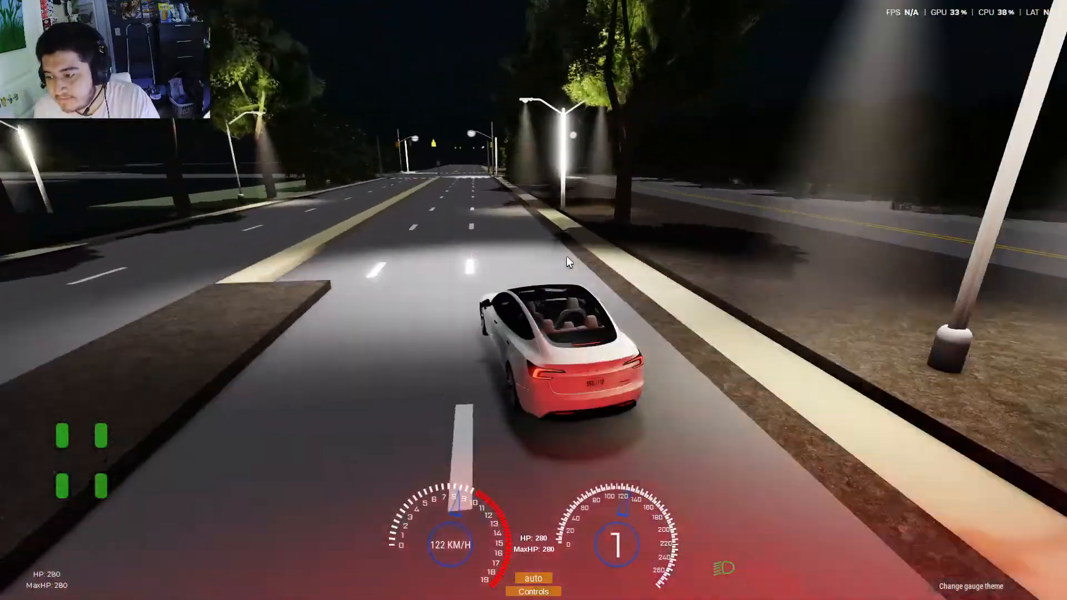
Brake on the approach to the signalised crosswalk and turn right off the divided road
{"action": "key", "text": "c"}
{"action": "key", "text": "s"}
{"action": "key", "text": "d"}
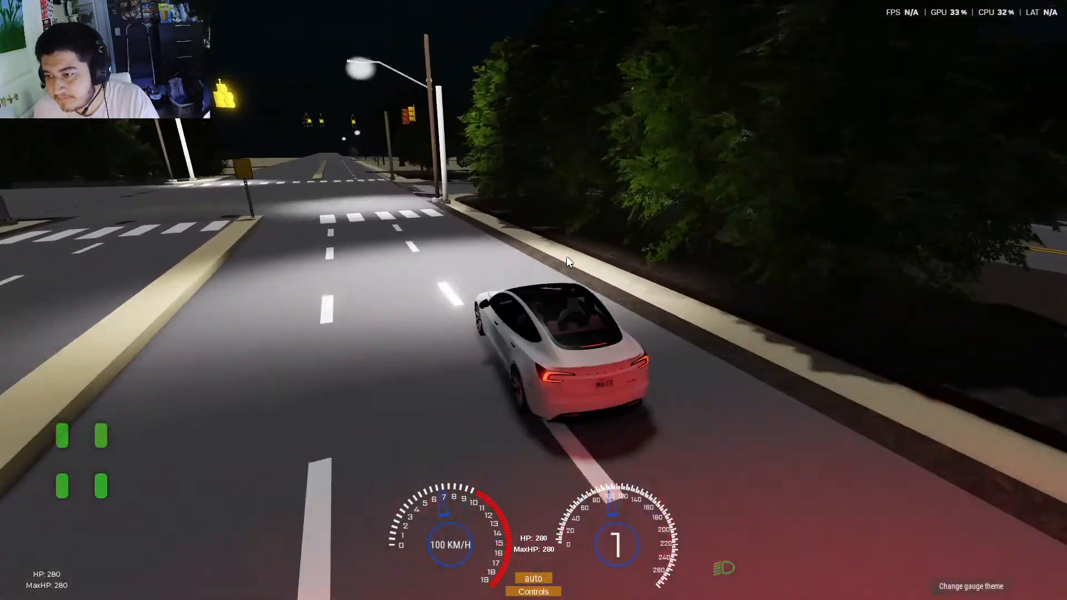
{"action": "key", "text": "d"}
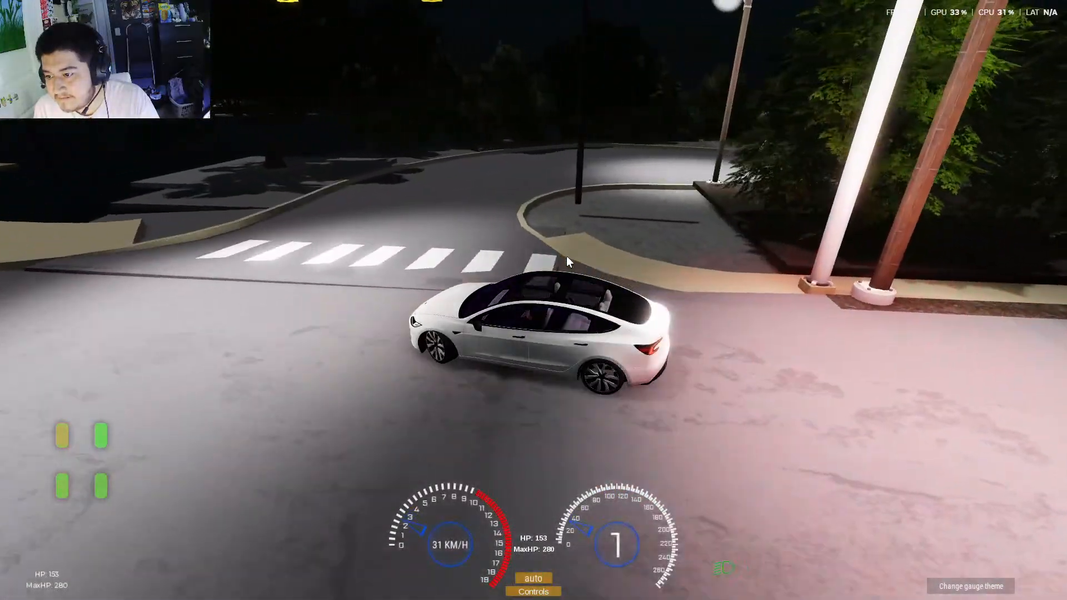
Swing right around the tree island onto the parallel side road and accelerate along its double yellow line
{"action": "key", "text": "s"}
{"action": "key", "text": "d"}
{"action": "key", "text": "w"}
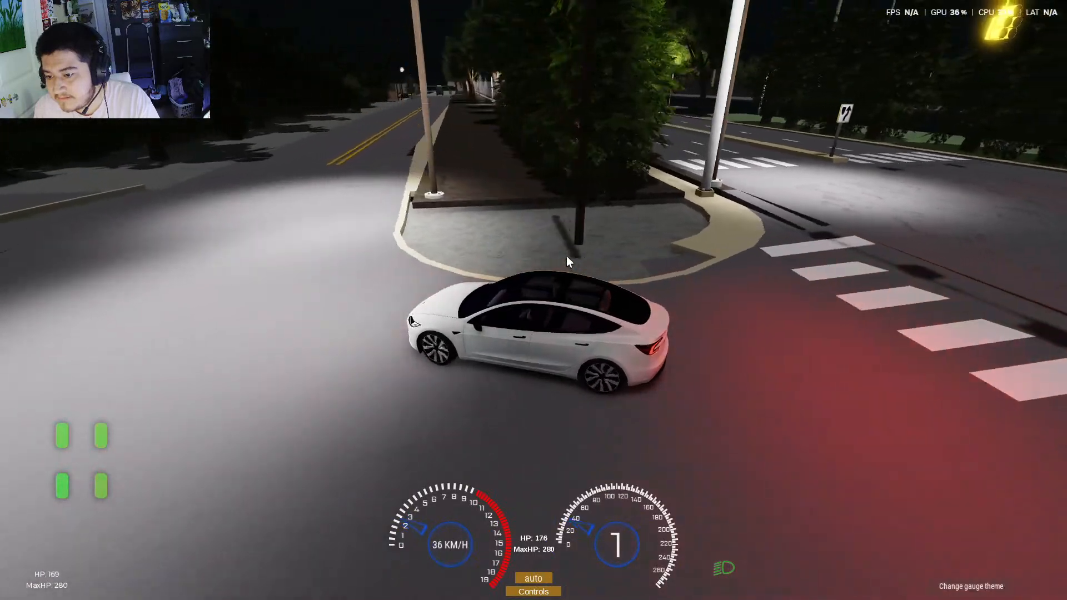
{"action": "key", "text": "w"}
{"action": "key", "text": "d"}
{"action": "key", "text": "w"}
{"action": "key", "text": "a"}
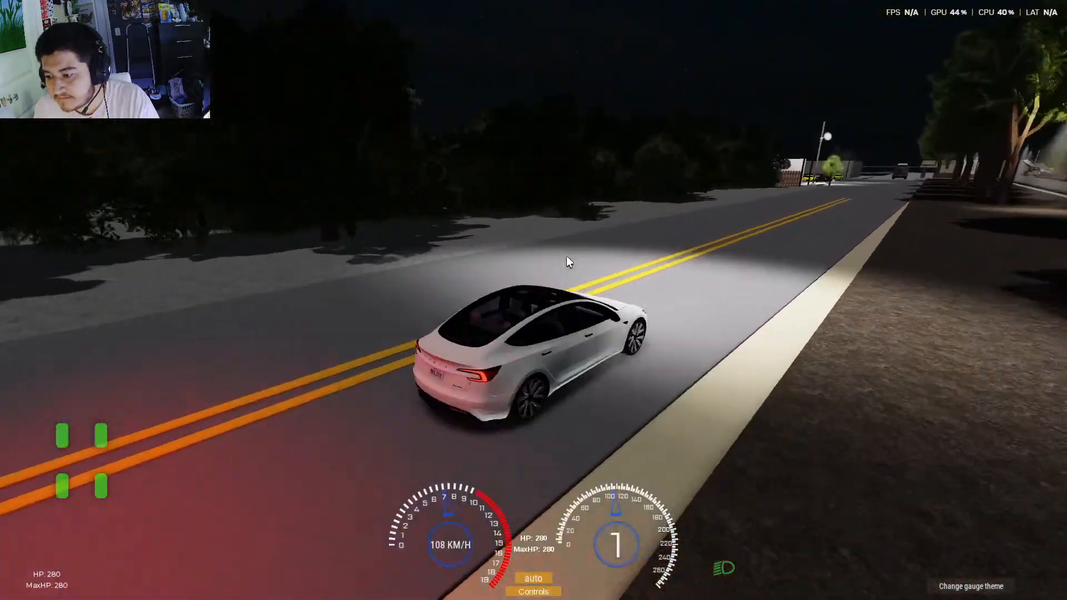
Drive into the parking lot by the wooden fence, stop near the parked yellow and black cars, and get out
{"action": "key", "text": "a"}
{"action": "key", "text": "s"}
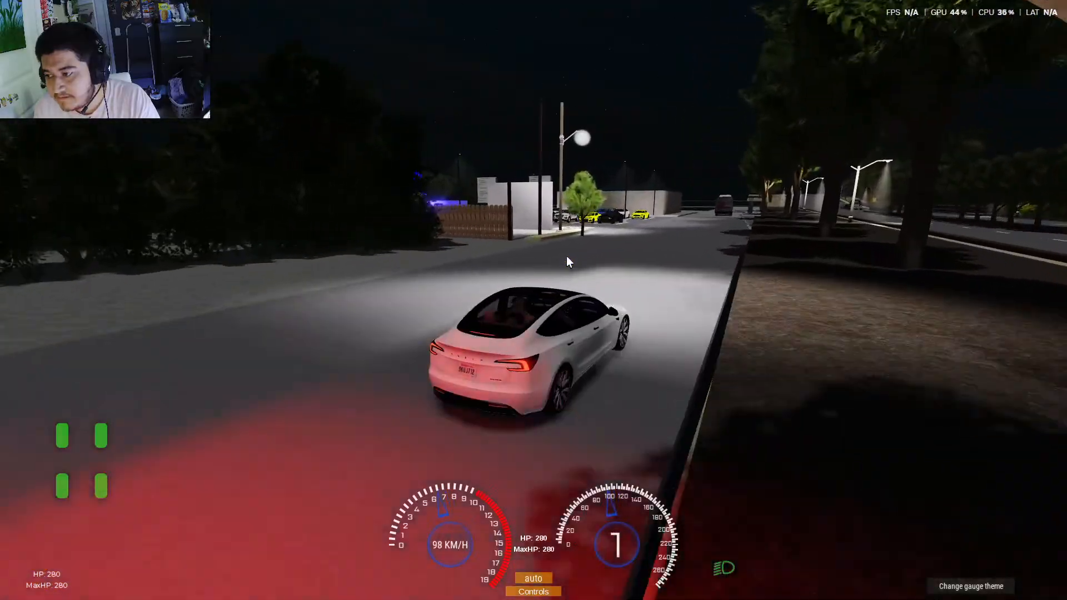
{"action": "key", "text": "s"}
{"action": "key", "text": "a"}
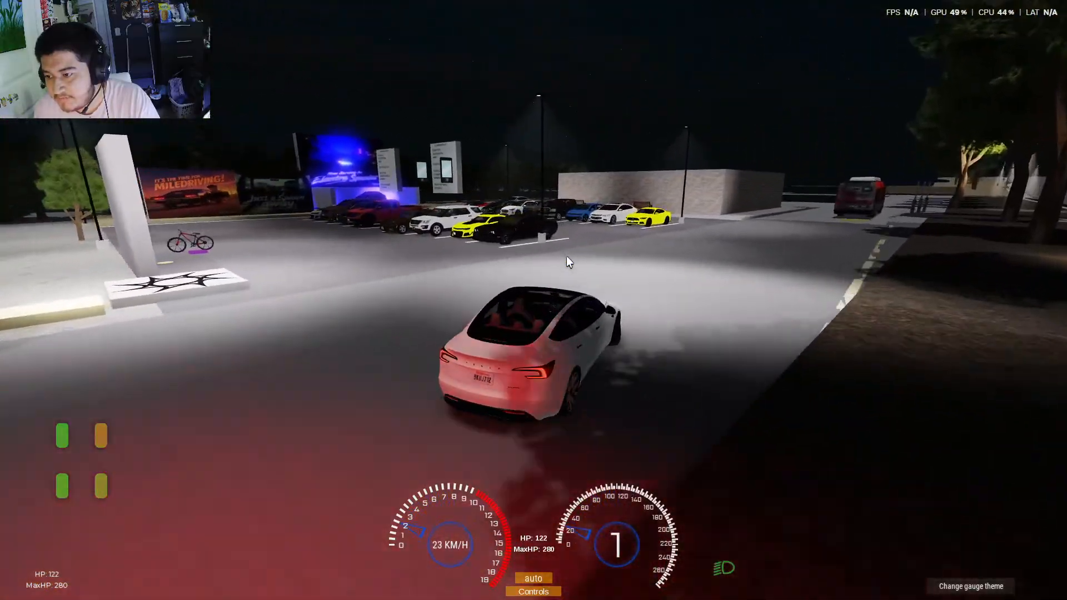
{"action": "key", "text": "s"}
{"action": "key", "text": "a"}
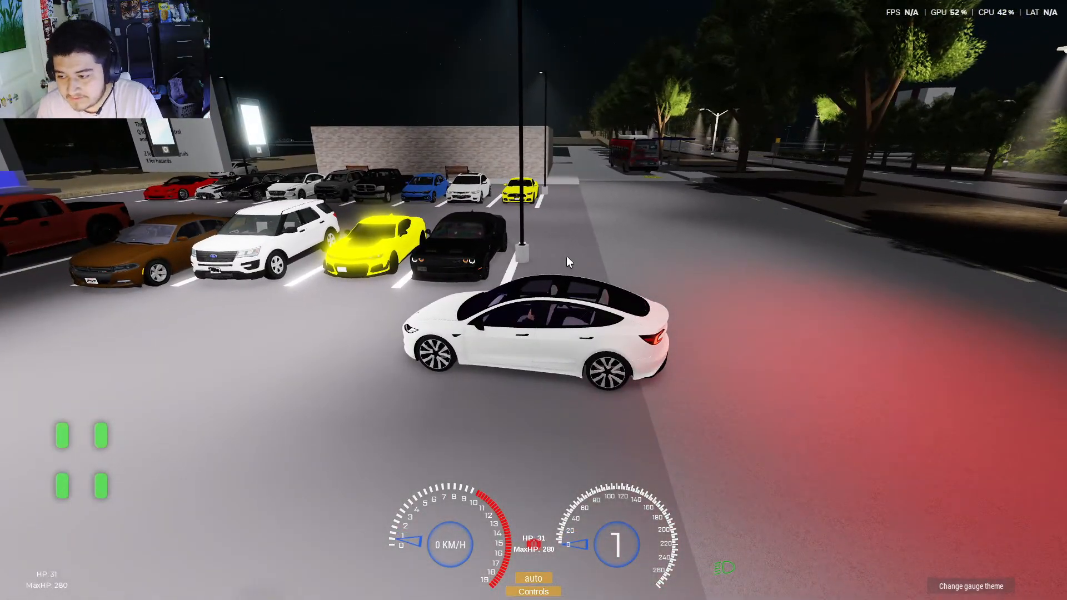
{"action": "key", "text": "space"}
{"action": "key", "text": "s"}
{"action": "key", "text": "a"}
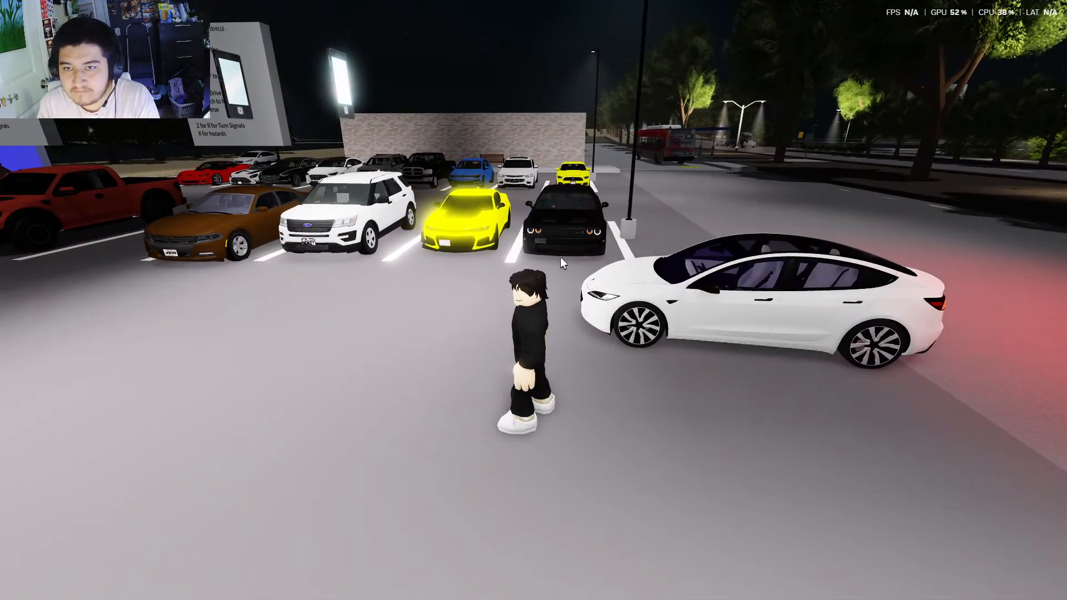
Walk around the front row of parked cars and examine the yellow Camaro and the white Ford SUV
{"action": "right_click_drag", "start_coordinate": [574, 256], "coordinate": [573, 256]}
{"action": "key", "text": "w"}
{"action": "scroll", "coordinate": [574, 256], "scroll_direction": "up", "scroll_amount": 2}
{"action": "key", "text": "w"}
{"action": "right_click_drag", "start_coordinate": [716, 319], "coordinate": [716, 318]}
{"action": "key", "text": "d"}
{"action": "key", "text": "s"}
{"action": "key", "text": "a"}
{"action": "key", "text": "w"}
{"action": "key", "text": "s"}
{"action": "key", "text": "a"}
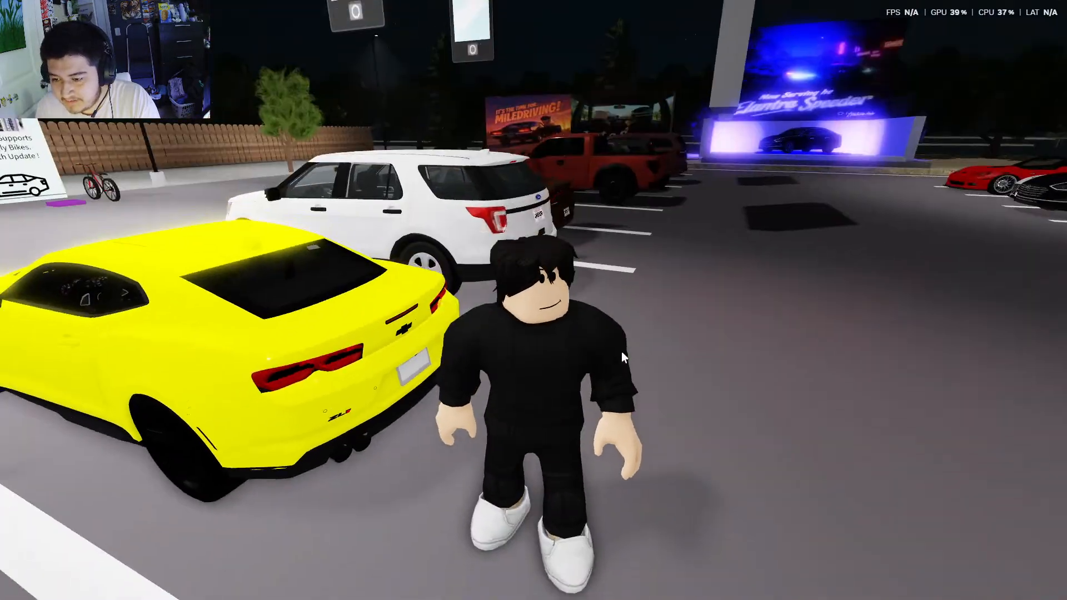
Walk across the lot towards the back row of parked cars and examine the models there
{"action": "scroll", "coordinate": [621, 352], "scroll_direction": "down", "scroll_amount": 5}
{"action": "right_click_drag", "start_coordinate": [621, 352], "coordinate": [625, 318]}
{"action": "key", "text": "d"}
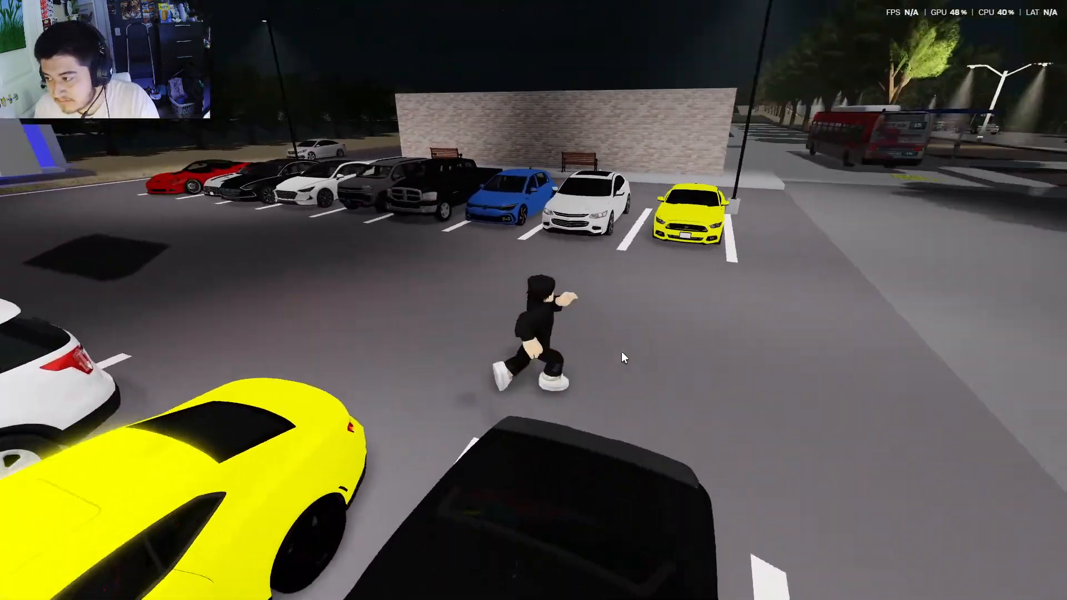
{"action": "key", "text": "w"}
{"action": "key", "text": "a"}
{"action": "scroll", "coordinate": [621, 352], "scroll_direction": "up", "scroll_amount": 3}
{"action": "key", "text": "a"}
{"action": "key", "text": "a"}
{"action": "key", "text": "s"}
{"action": "key", "text": "s"}
{"action": "key", "text": "a"}
{"action": "key", "text": "w"}
{"action": "key", "text": "a"}
{"action": "key", "text": "w"}
Walk behind the red Corvette, open its rear hatch and inspect the car up close
{"action": "left_click", "coordinate": [621, 306]}
{"action": "left_click", "coordinate": [690, 285]}
{"action": "key", "text": "d"}
{"action": "key", "text": "w"}
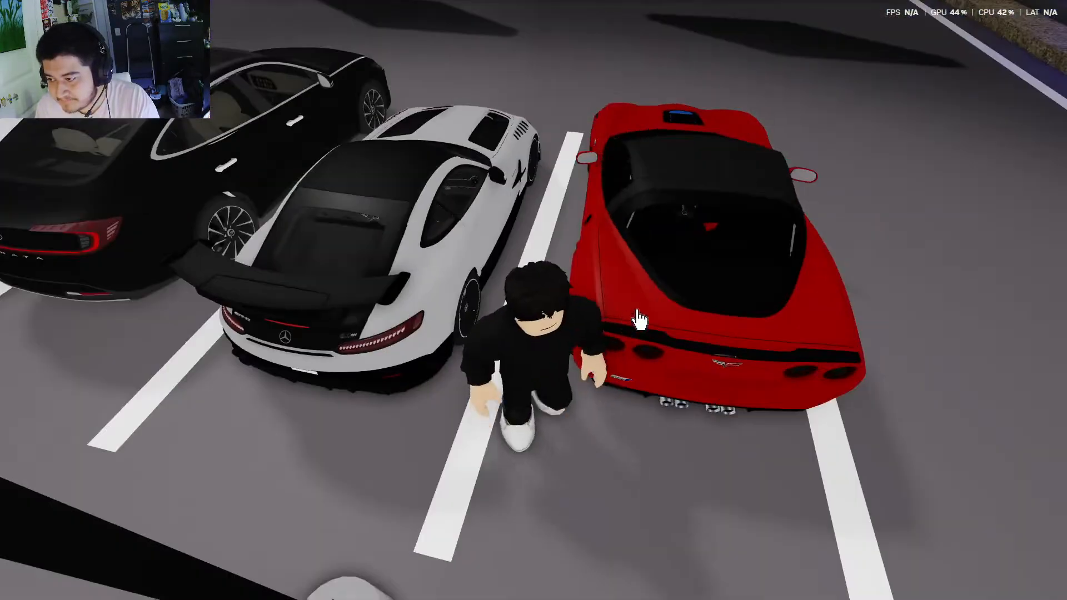
{"action": "key", "text": "s"}
{"action": "left_click", "coordinate": [688, 259]}
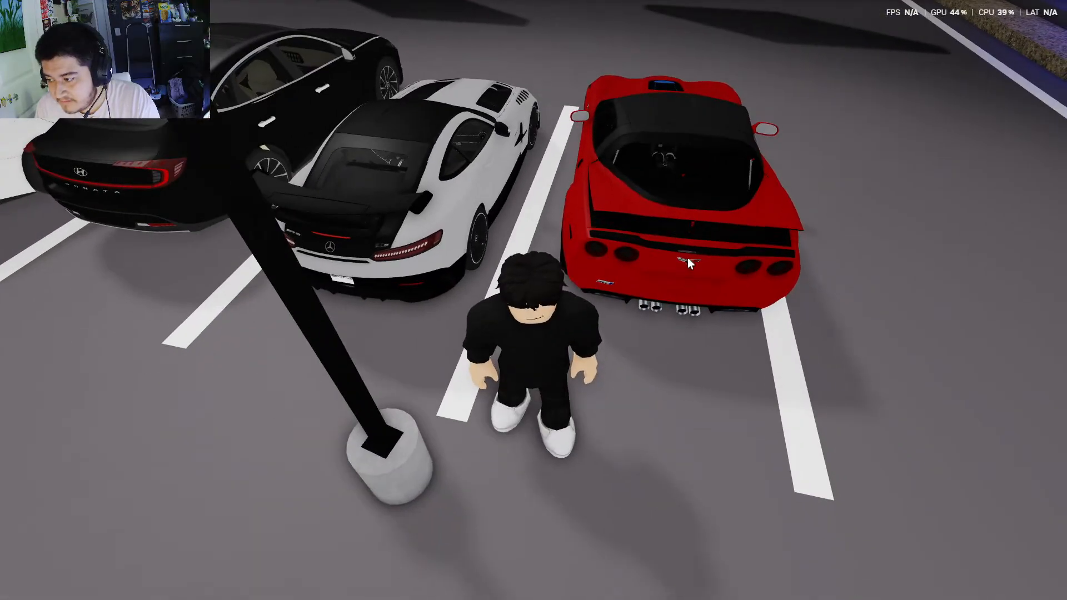
{"action": "key", "text": "w"}
{"action": "right_click_drag", "start_coordinate": [666, 302], "coordinate": [666, 303]}
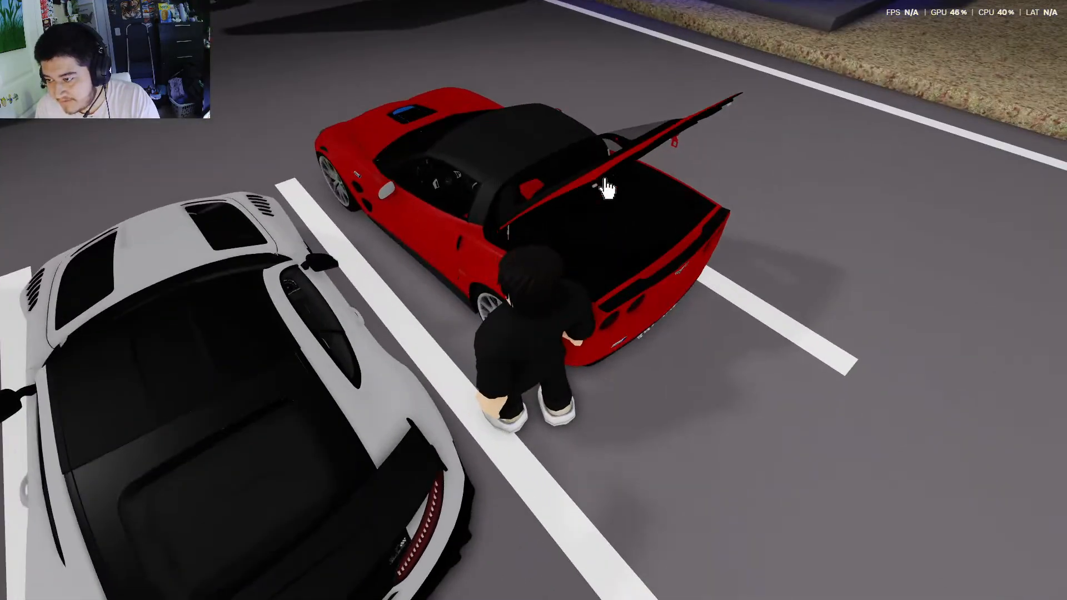
{"action": "right_click_drag", "start_coordinate": [562, 162], "coordinate": [561, 162]}
{"action": "left_click", "coordinate": [482, 178]}
Open the driver's door of the white Mercedes, look at the interior, and close the door again
{"action": "key", "text": "s"}
{"action": "right_click_drag", "start_coordinate": [601, 233], "coordinate": [601, 232]}
{"action": "key", "text": "w"}
{"action": "right_click_drag", "start_coordinate": [599, 271], "coordinate": [599, 271]}
{"action": "left_click", "coordinate": [661, 383]}
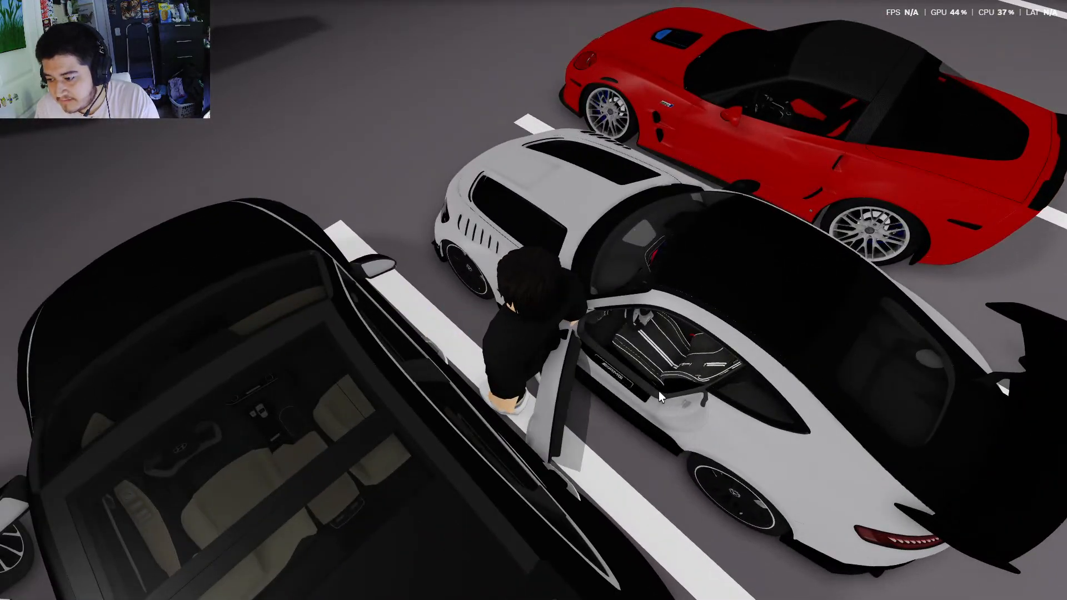
{"action": "right_click_drag", "start_coordinate": [658, 387], "coordinate": [659, 391]}
{"action": "left_click", "coordinate": [658, 364]}
Walk to the front of the white Mercedes and examine its bonnet and windscreen up close
{"action": "key", "text": "s"}
{"action": "right_click_drag", "start_coordinate": [544, 261], "coordinate": [561, 273]}
{"action": "key", "text": "w"}
{"action": "scroll", "coordinate": [561, 272], "scroll_direction": "up", "scroll_amount": 5}
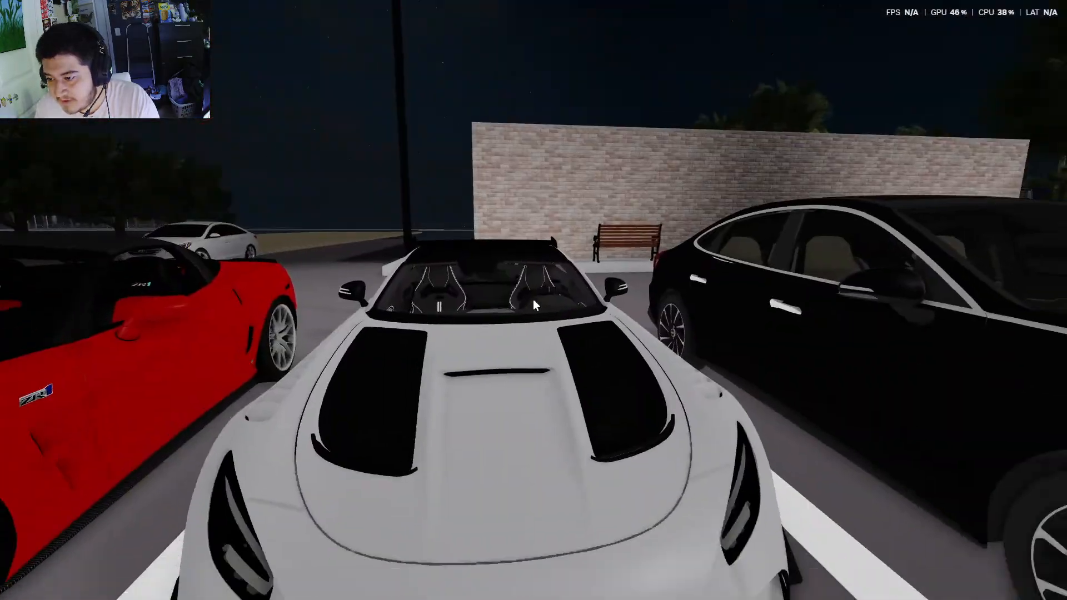
Walk back across the parking lot to the white Tesla left beside the front row
{"action": "scroll", "coordinate": [533, 300], "scroll_direction": "down", "scroll_amount": 5}
{"action": "key", "text": "d"}
{"action": "right_click_drag", "start_coordinate": [723, 304], "coordinate": [723, 304]}
{"action": "key", "text": "w"}
{"action": "key", "text": "w"}
{"action": "key", "text": "a"}
{"action": "key", "text": "w"}
{"action": "key", "text": "w"}
{"action": "scroll", "coordinate": [603, 341], "scroll_direction": "down", "scroll_amount": 3}
{"action": "scroll", "coordinate": [602, 340], "scroll_direction": "down", "scroll_amount": 3}
{"action": "key", "text": "a"}
{"action": "right_click_drag", "start_coordinate": [688, 340], "coordinate": [642, 325]}
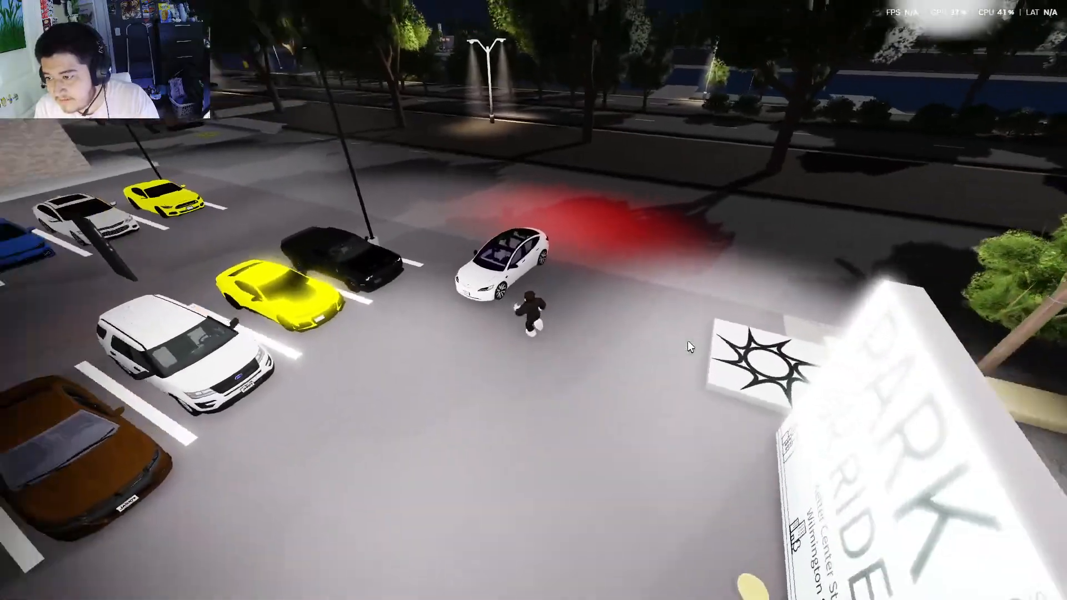
Get into the white Tesla, manoeuvre it around, and drive out past the Park or Ride sign onto the side road
{"action": "key", "text": "e"}
{"action": "key", "text": "w"}
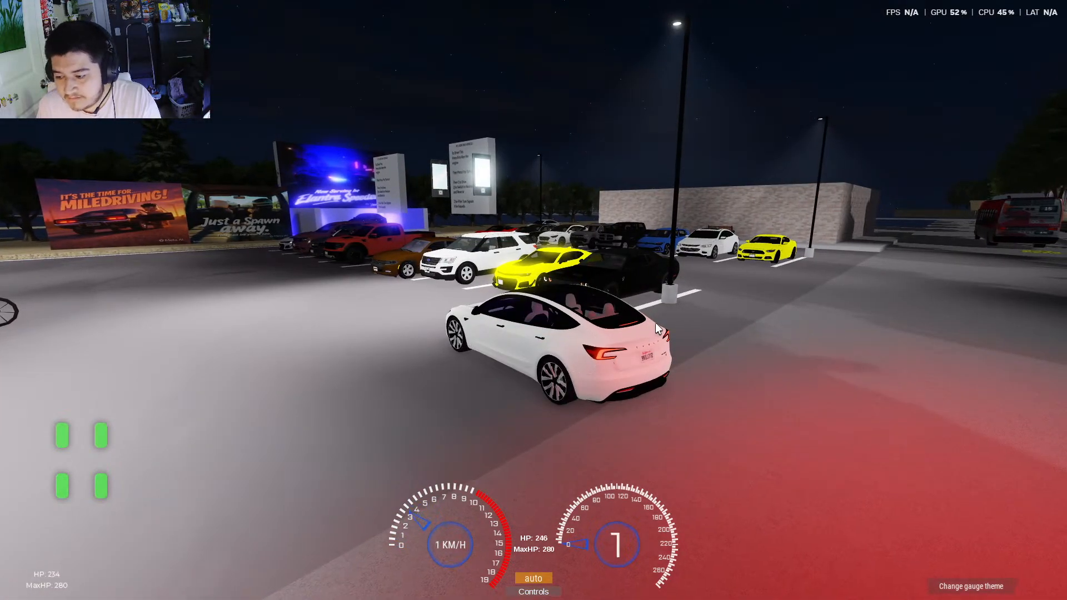
{"action": "key", "text": "s"}
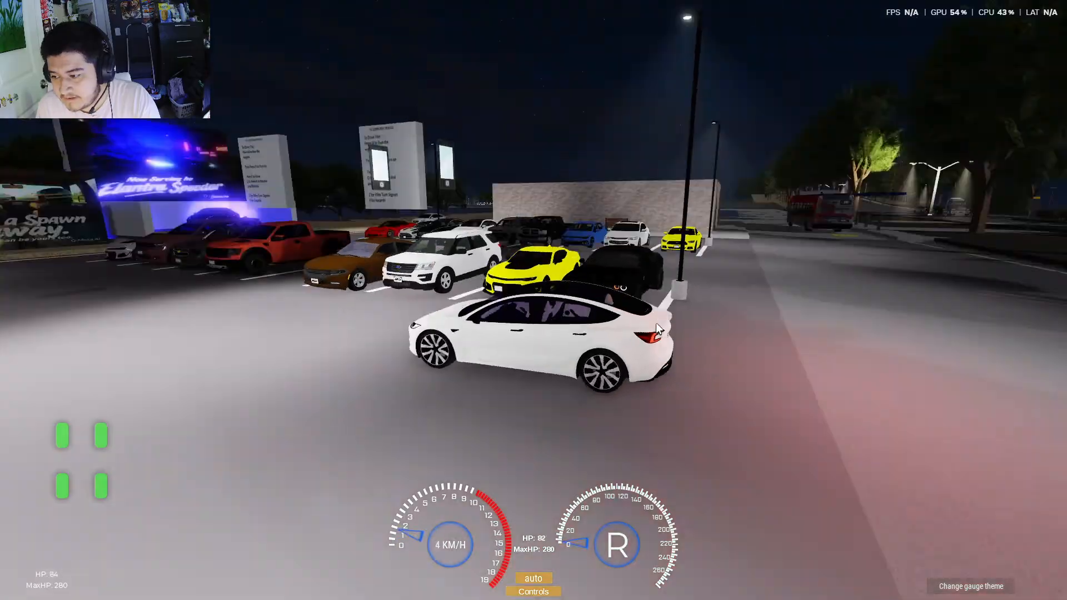
{"action": "key", "text": "w"}
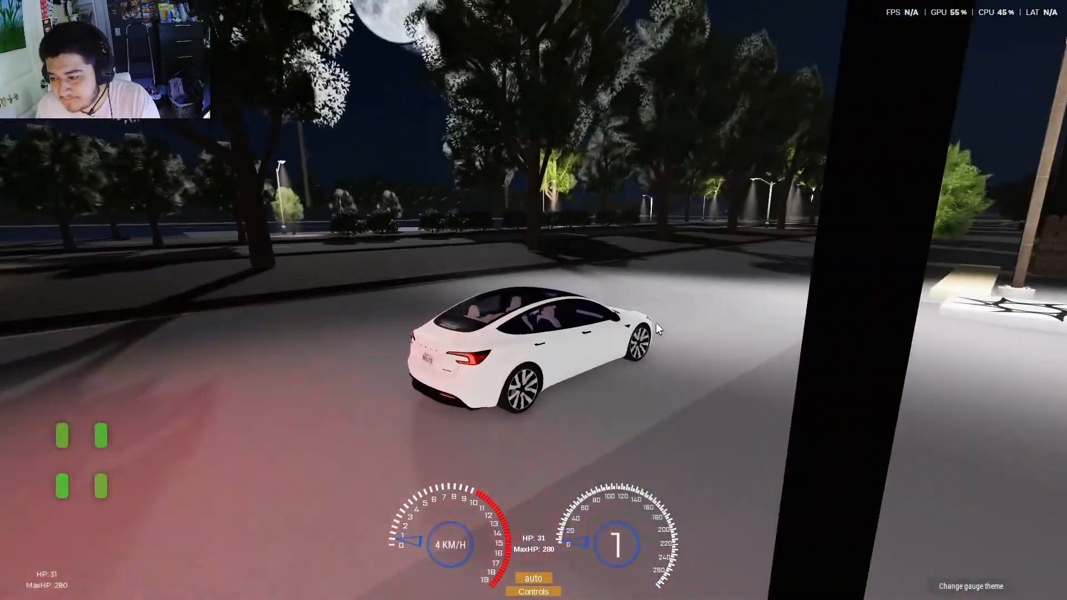
{"action": "key", "text": "w"}
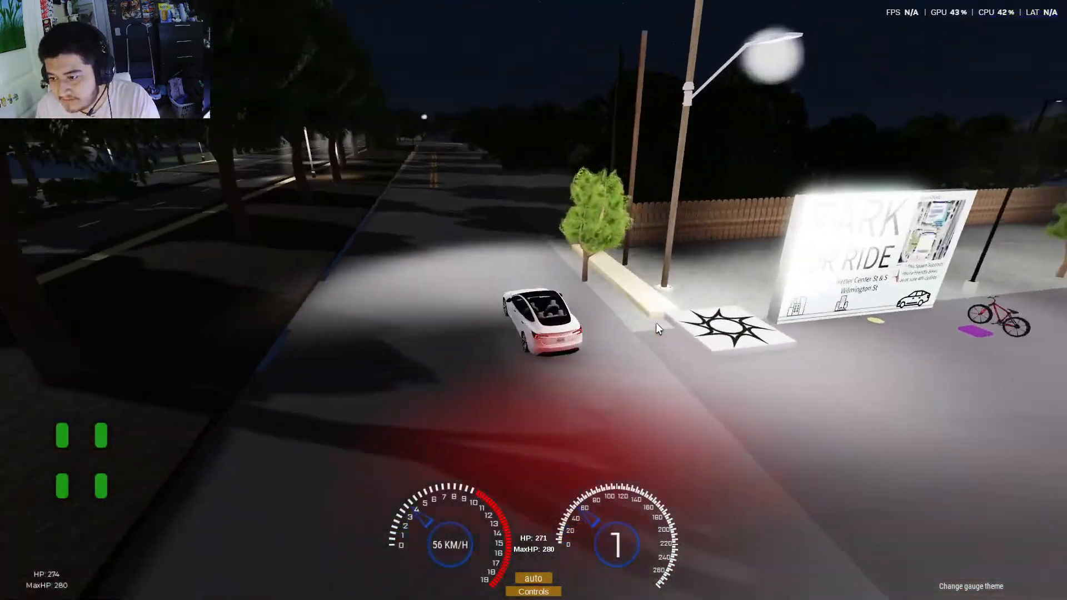
{"action": "key", "text": "w"}
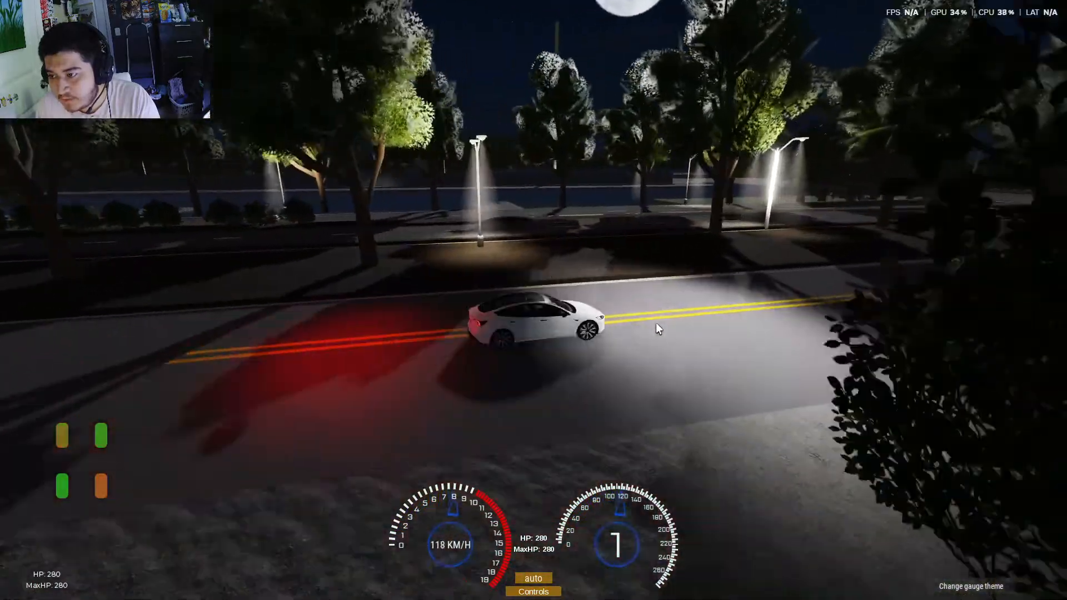
Drive the white Tesla down the side road to the signalised intersection, stop at the median crosswalk, and look over the junction
{"action": "key", "text": "s"}
{"action": "key", "text": "a"}
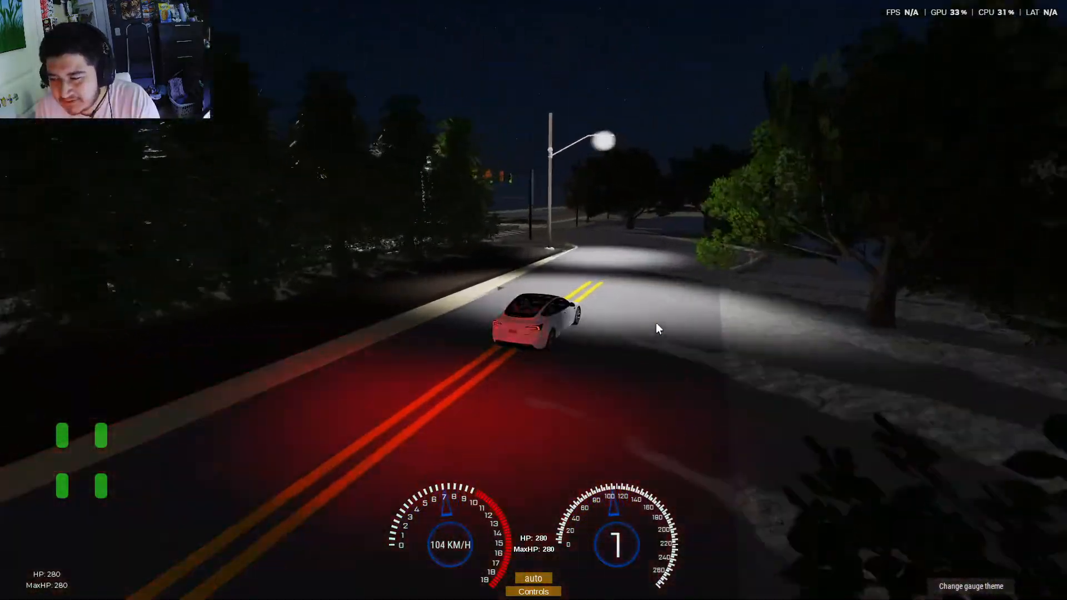
{"action": "key", "text": "s"}
{"action": "key", "text": "a"}
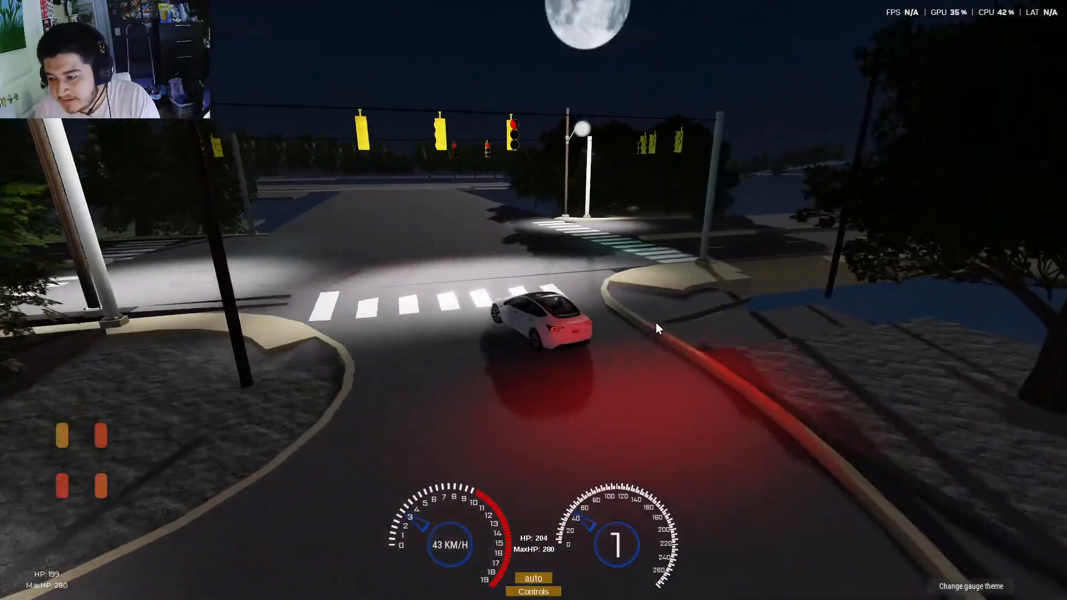
{"action": "key", "text": "w"}
{"action": "key", "text": "a"}
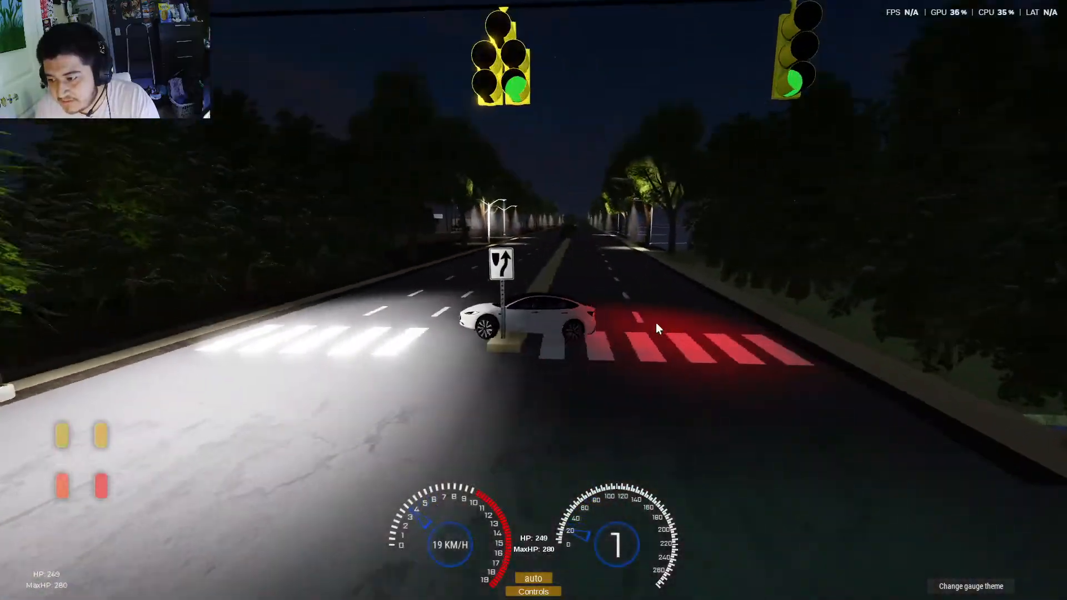
{"action": "key", "text": "s"}
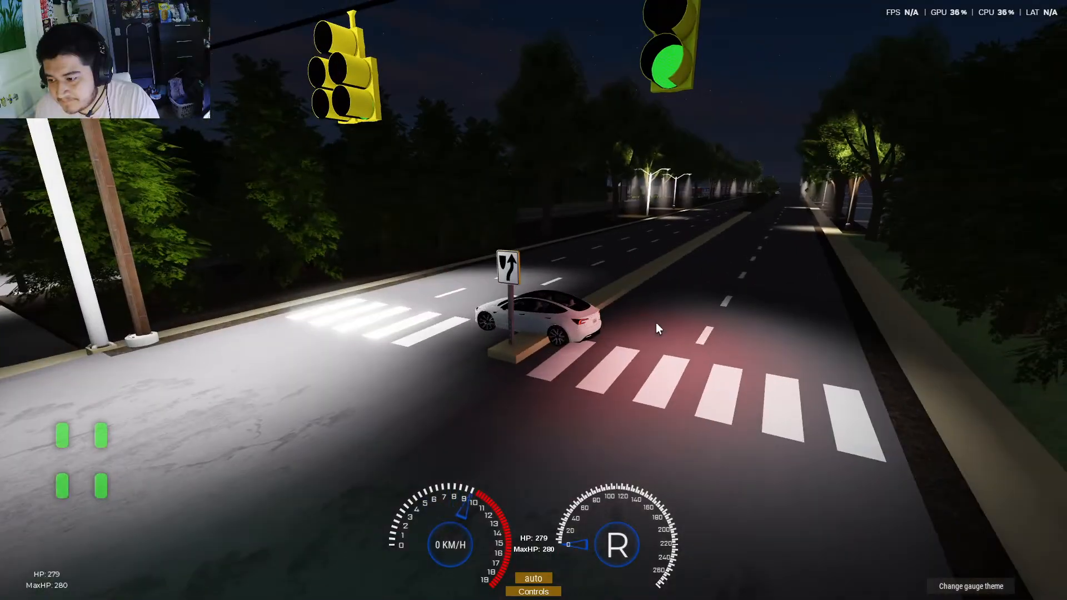
{"action": "key", "text": "space"}
{"action": "right_click_drag", "start_coordinate": [641, 323], "coordinate": [641, 323]}
{"action": "scroll", "coordinate": [641, 324], "scroll_direction": "down", "scroll_amount": 5}
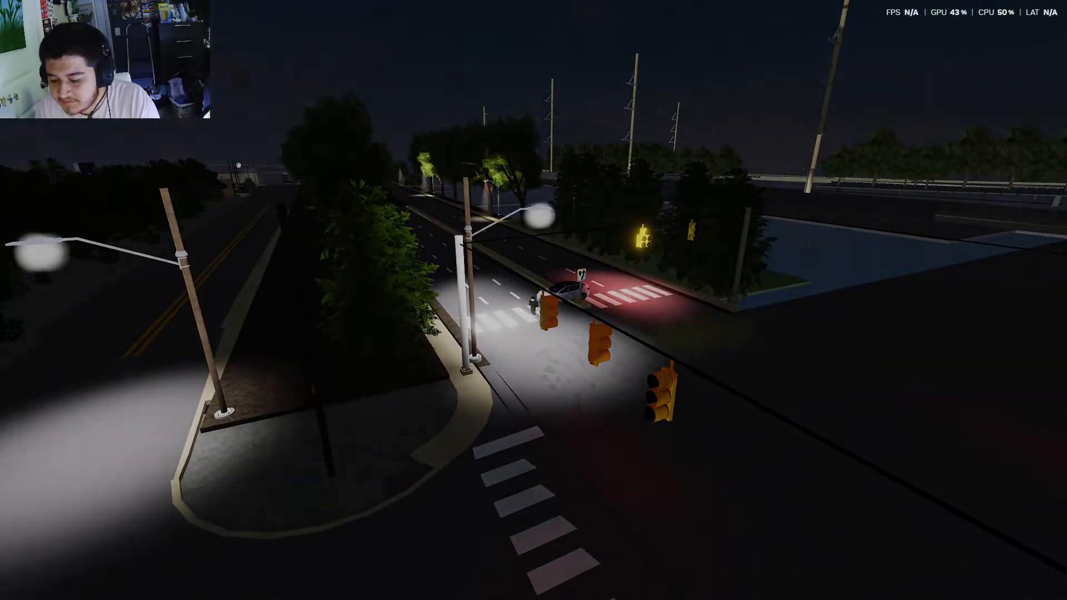
Leave the MileDrive - Raleigh NC game and exit the Roblox app
{"action": "key", "text": "Escape"}
{"action": "left_click", "coordinate": [422, 490]}
{"action": "left_click", "coordinate": [466, 284]}
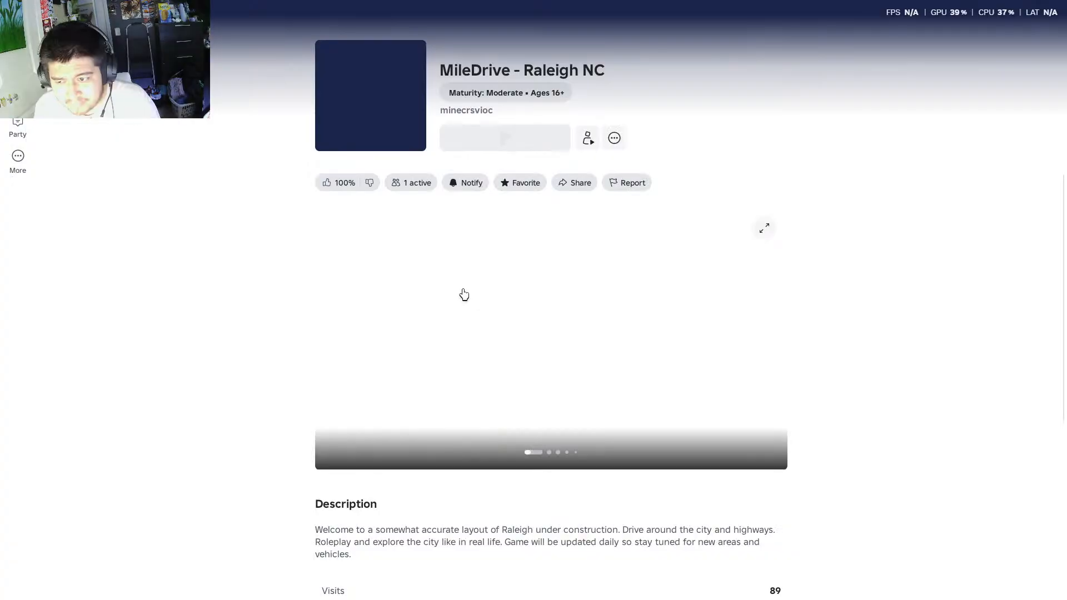
{"action": "left_click", "coordinate": [50, 16]}
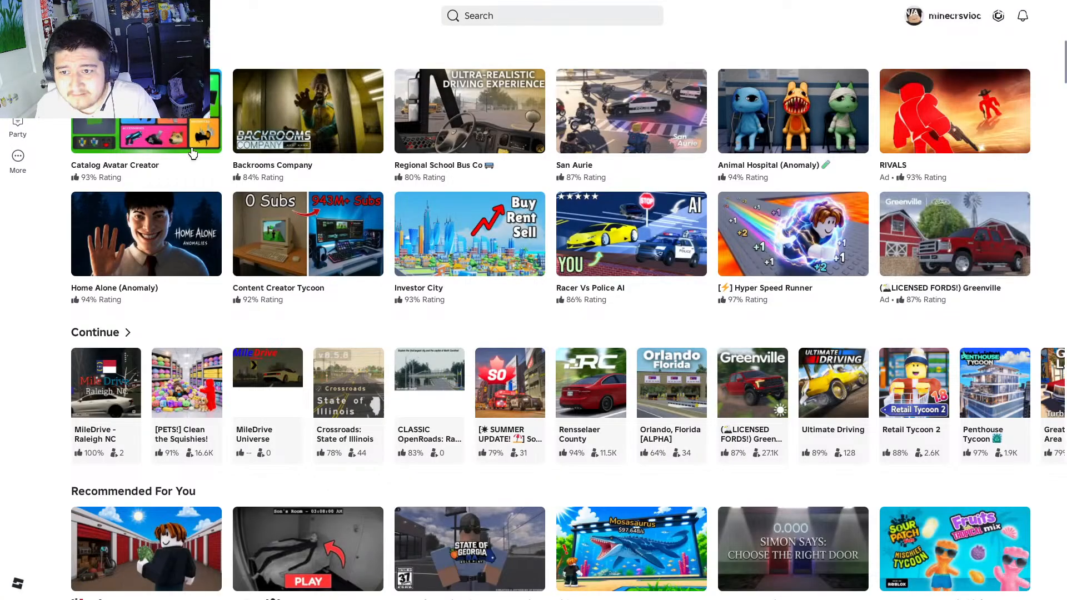
{"action": "left_click", "coordinate": [18, 157]}
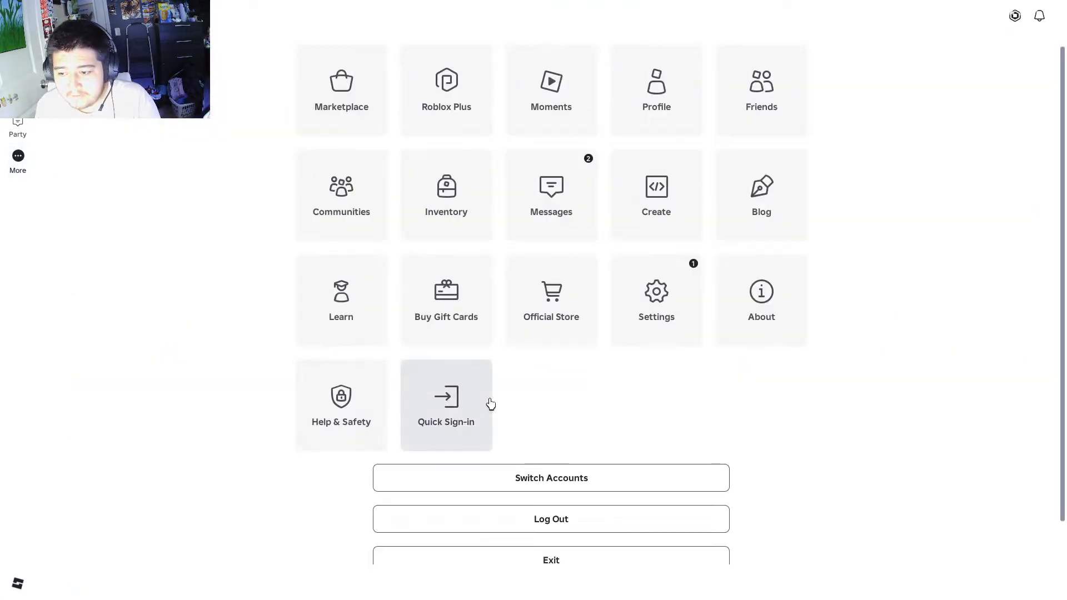
{"action": "left_click", "coordinate": [567, 561]}
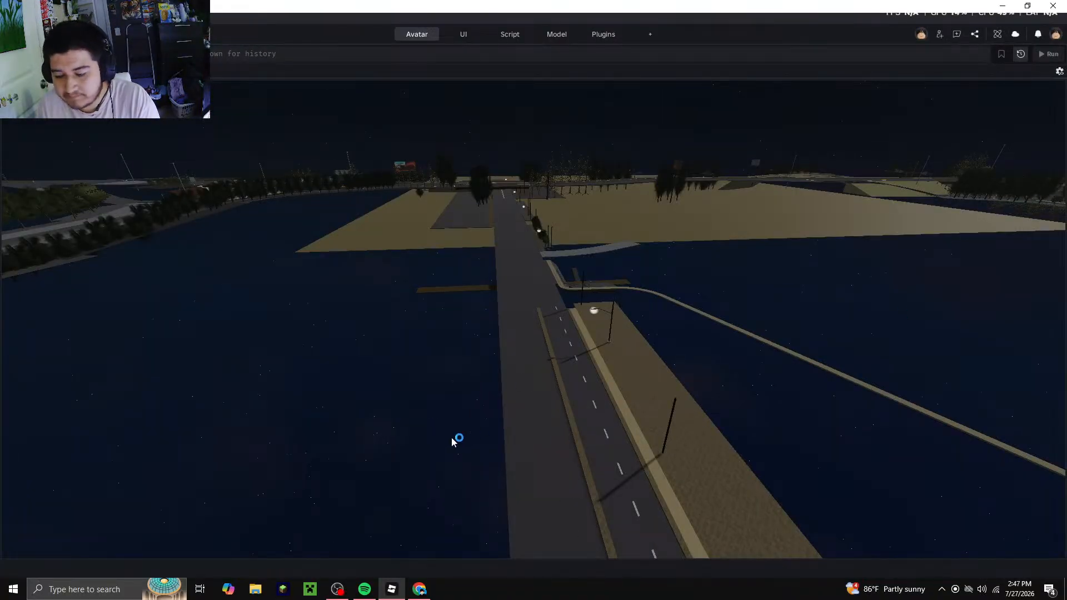
Examine the map in Roblox Studio from the unfinished road across the sand area to the tree-lined ramp and highway overpass
{"action": "left_click", "coordinate": [419, 590]}
{"action": "left_click", "coordinate": [418, 589]}
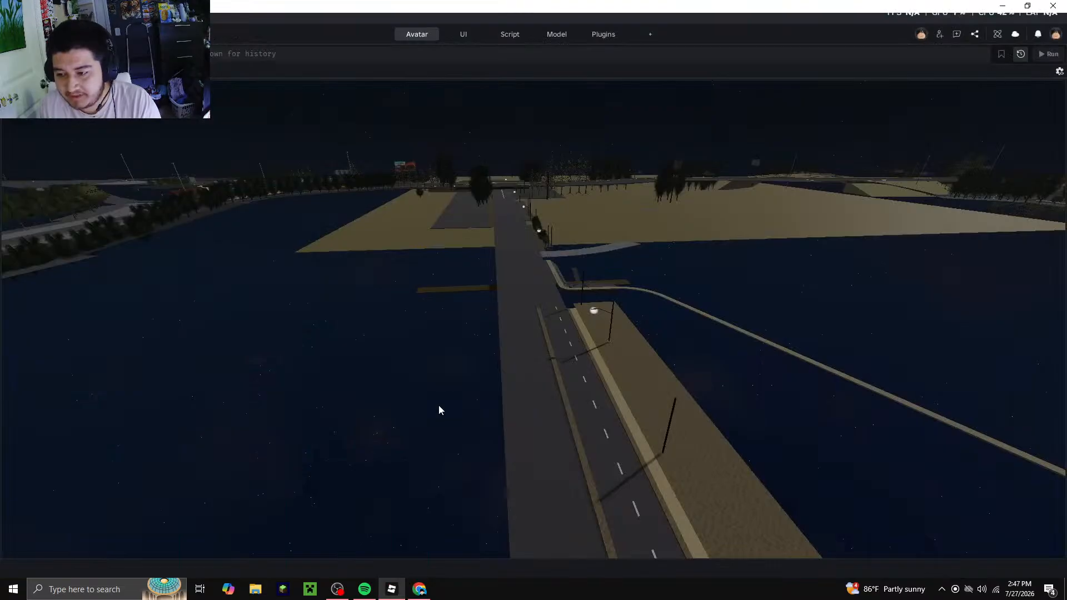
{"action": "key", "text": "a"}
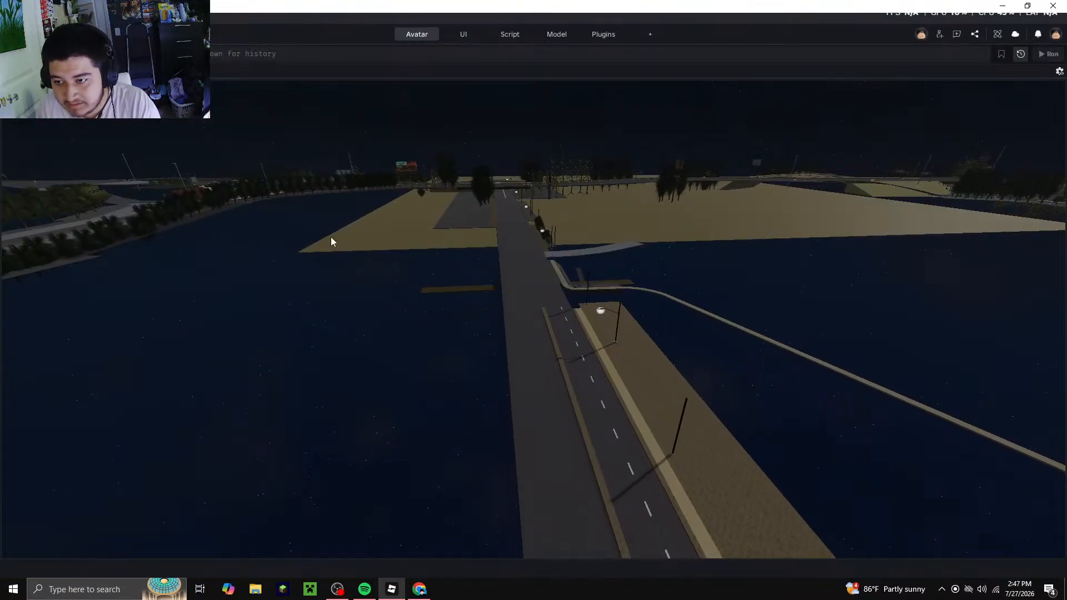
{"action": "scroll", "coordinate": [228, 138], "scroll_direction": "up", "scroll_amount": 8}
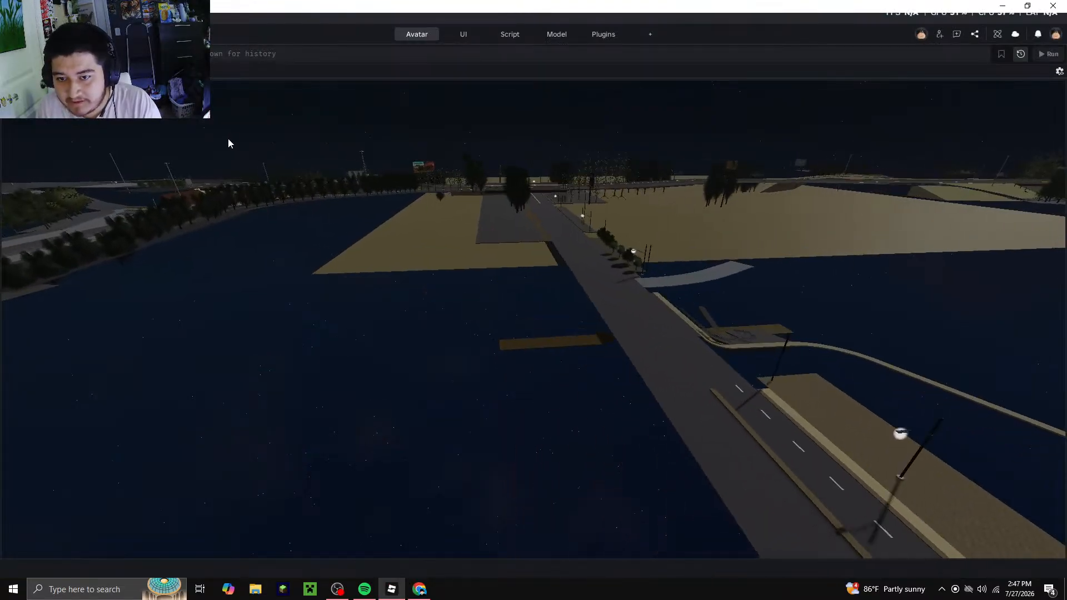
{"action": "scroll", "coordinate": [228, 144], "scroll_direction": "up", "scroll_amount": 8}
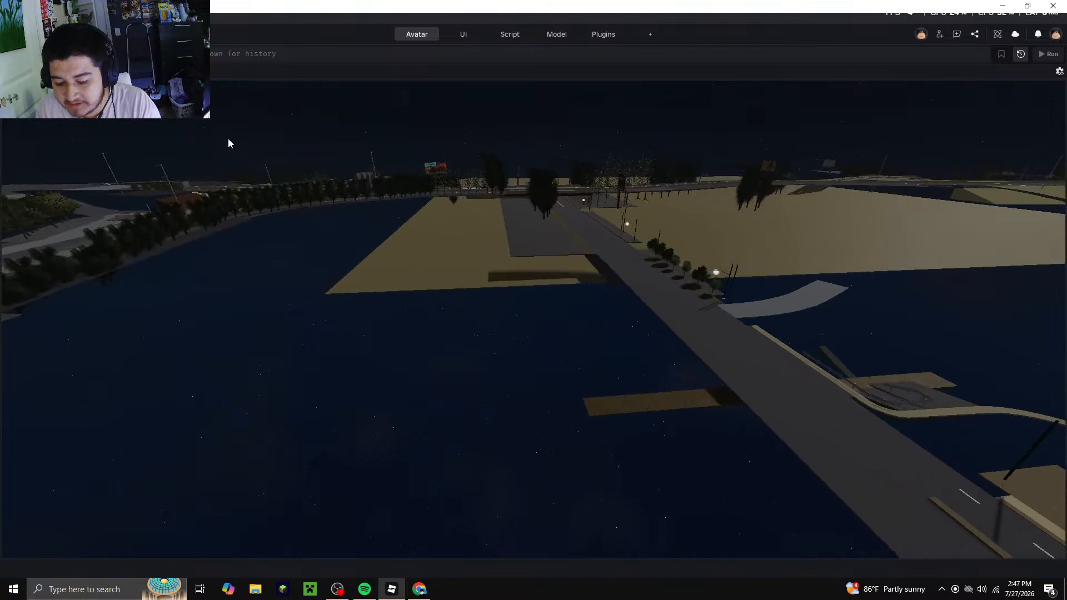
{"action": "scroll", "coordinate": [228, 143], "scroll_direction": "up", "scroll_amount": 8}
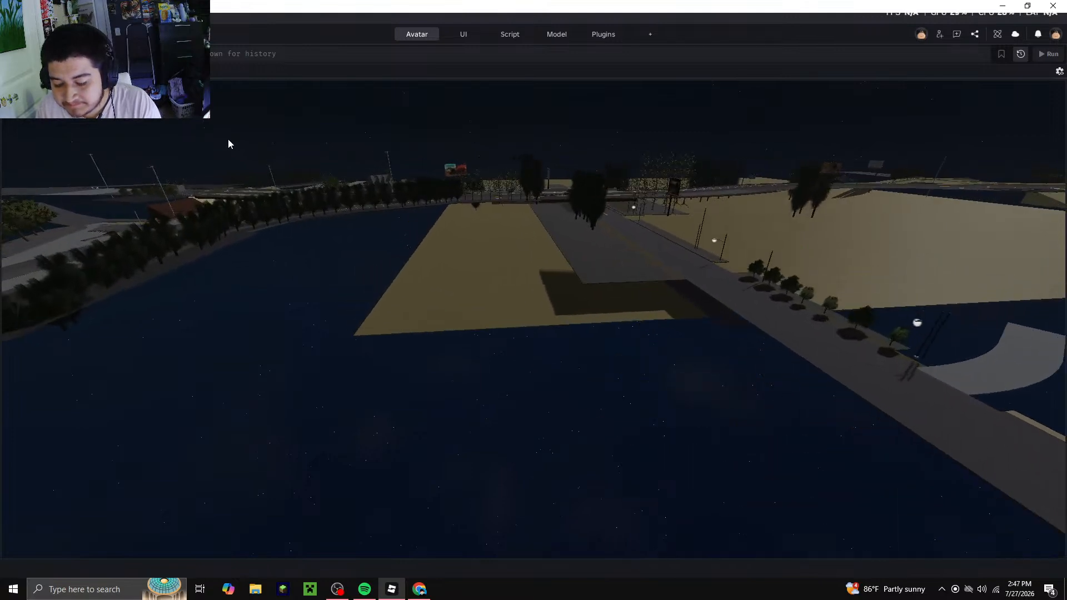
{"action": "scroll", "coordinate": [228, 143], "scroll_direction": "up", "scroll_amount": 5}
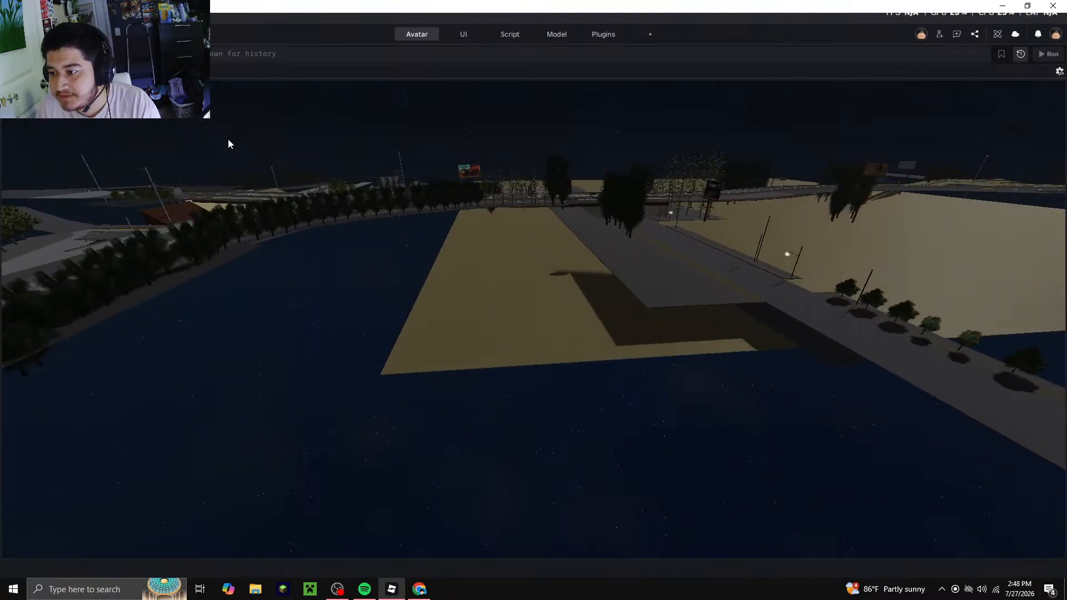
{"action": "scroll", "coordinate": [228, 144], "scroll_direction": "up", "scroll_amount": 6}
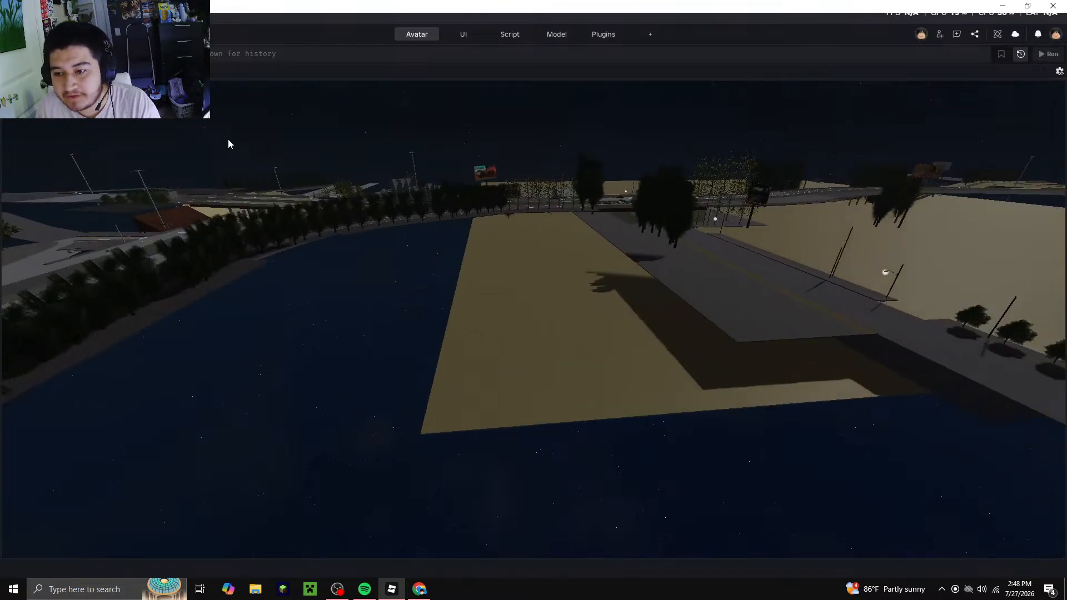
{"action": "scroll", "coordinate": [228, 144], "scroll_direction": "up", "scroll_amount": 3}
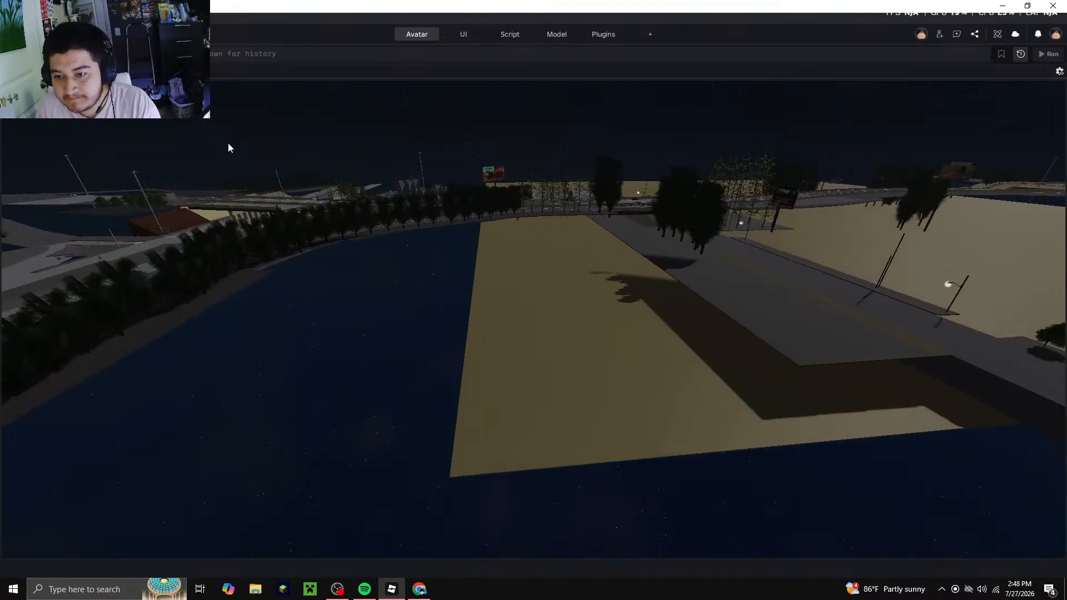
{"action": "scroll", "coordinate": [228, 148], "scroll_direction": "up", "scroll_amount": 5}
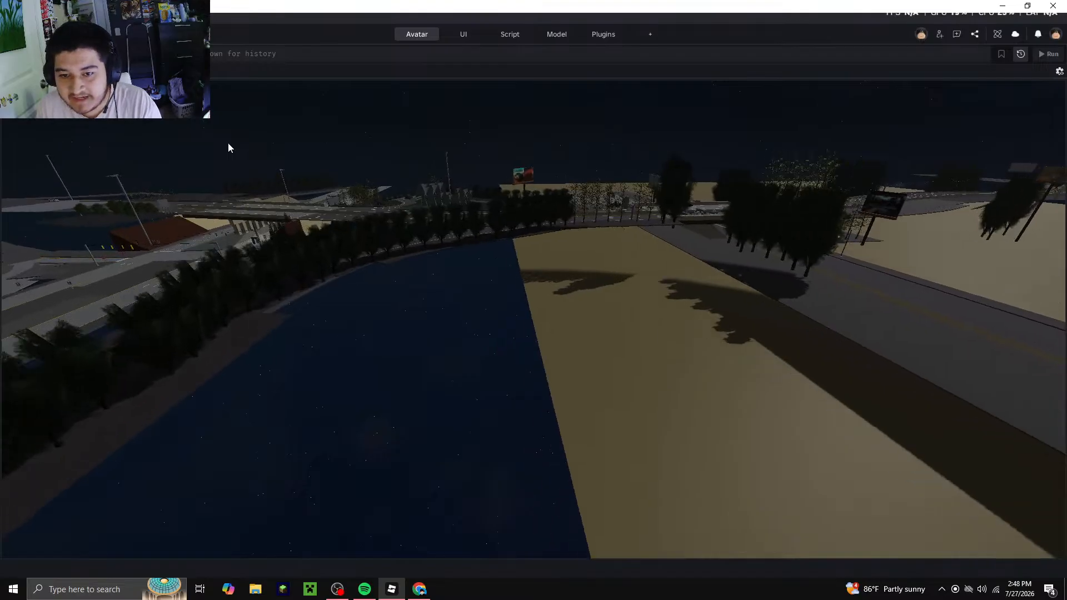
{"action": "scroll", "coordinate": [227, 147], "scroll_direction": "up", "scroll_amount": 4}
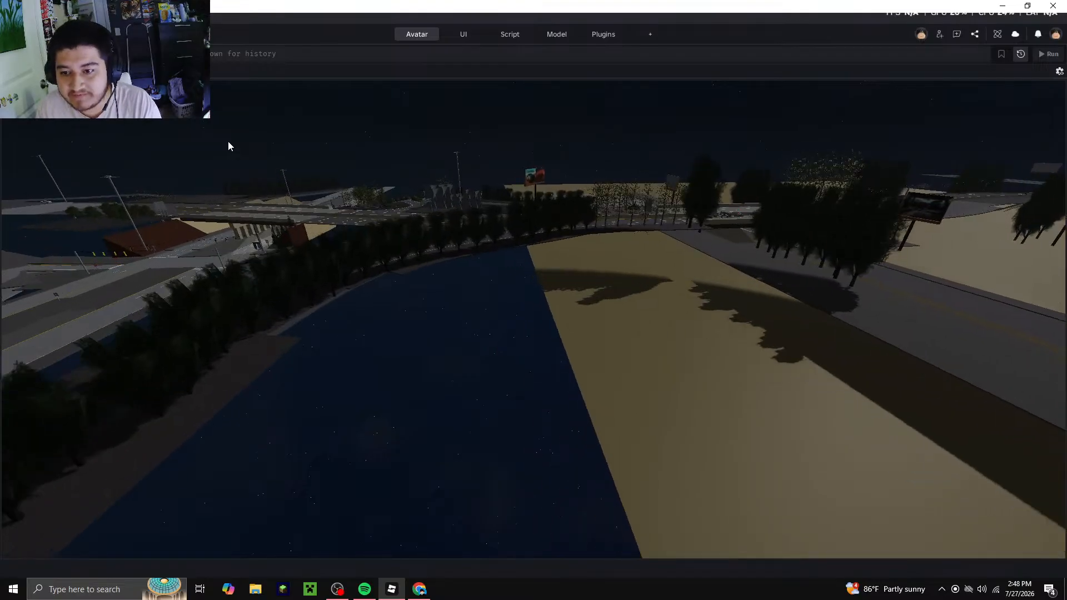
{"action": "scroll", "coordinate": [228, 146], "scroll_direction": "up", "scroll_amount": 5}
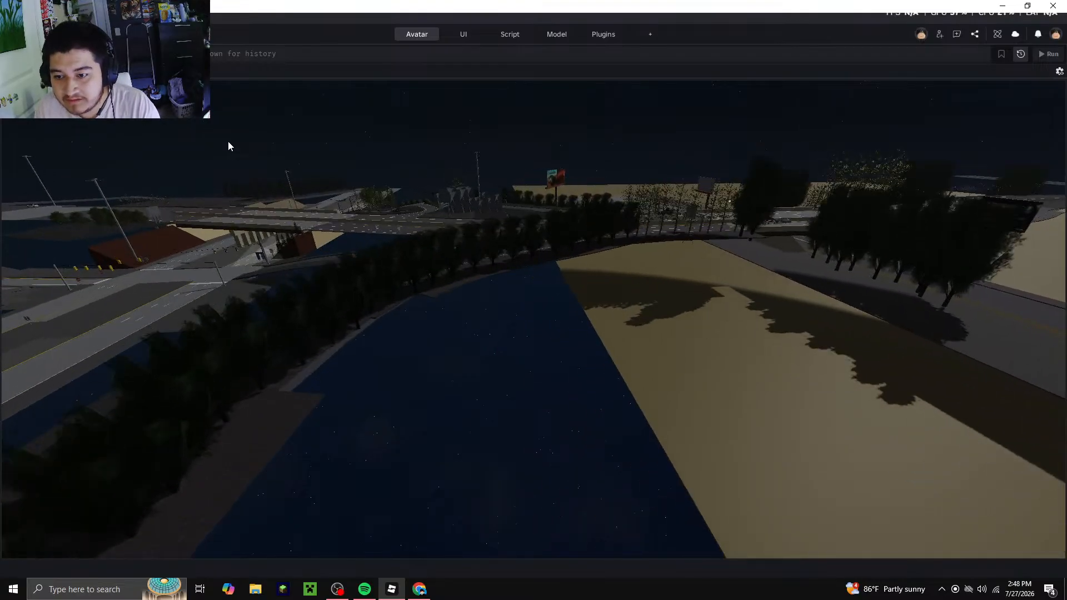
{"action": "scroll", "coordinate": [228, 146], "scroll_direction": "up", "scroll_amount": 4}
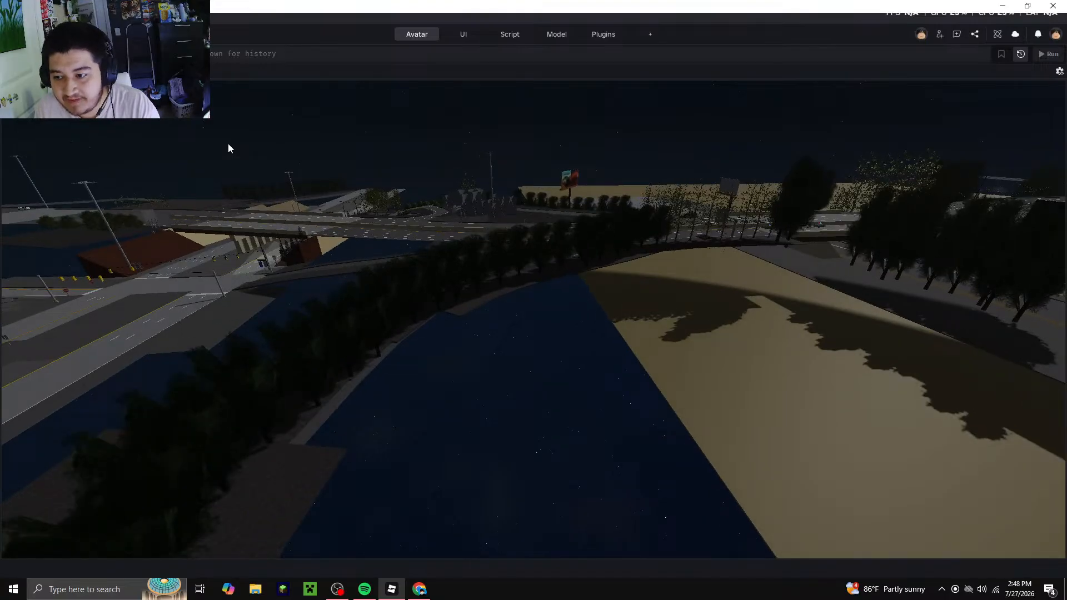
{"action": "scroll", "coordinate": [228, 147], "scroll_direction": "up", "scroll_amount": 4}
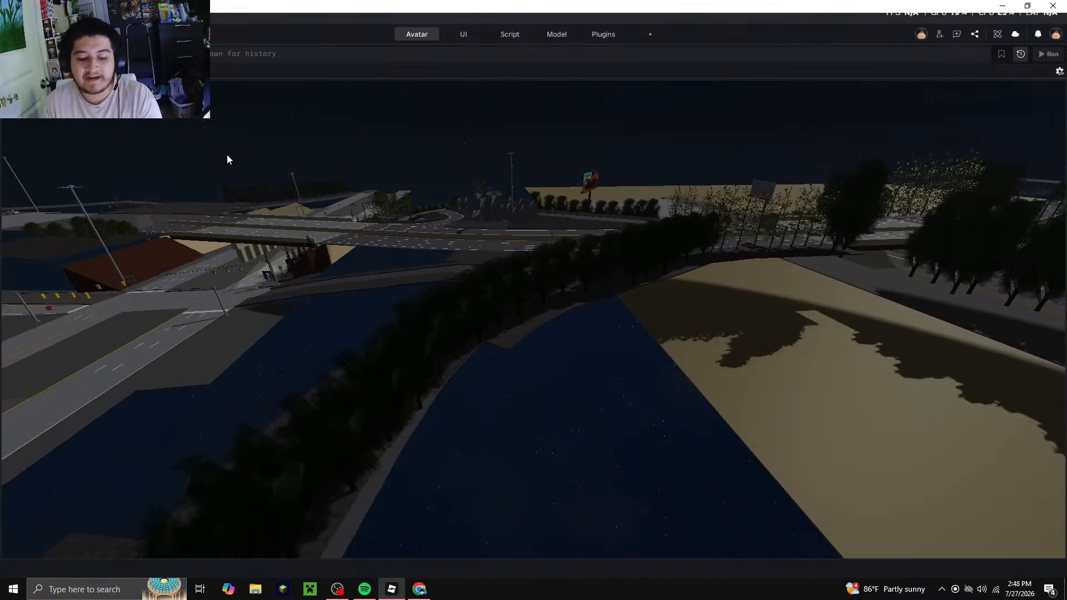
{"action": "scroll", "coordinate": [227, 157], "scroll_direction": "up", "scroll_amount": 2}
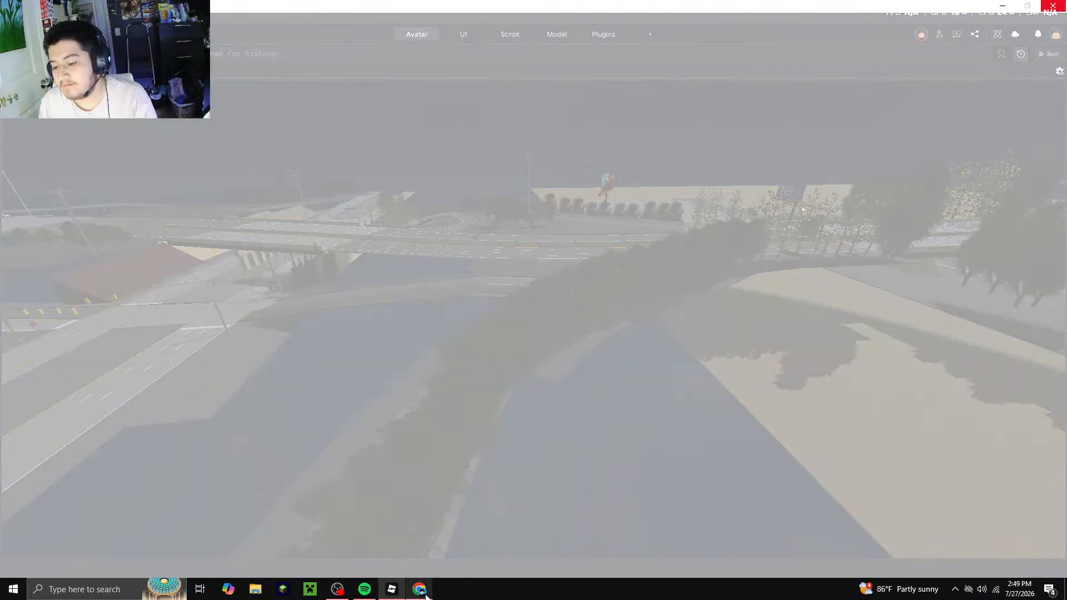
Switch to Google Street View in Chrome, study the highway lanes and ramp near Warehouse Dr, and return to Roblox Studio
{"action": "left_click", "coordinate": [426, 594]}
{"action": "left_click_drag", "start_coordinate": [218, 354], "coordinate": [656, 367]}
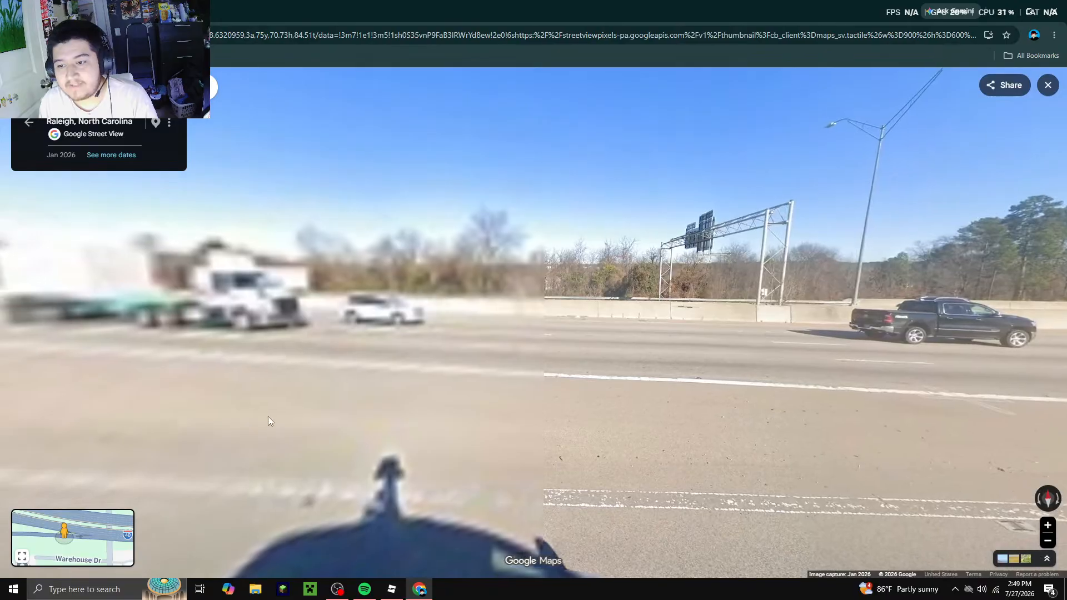
{"action": "left_click_drag", "start_coordinate": [691, 447], "coordinate": [817, 433]}
{"action": "left_click_drag", "start_coordinate": [386, 364], "coordinate": [607, 427]}
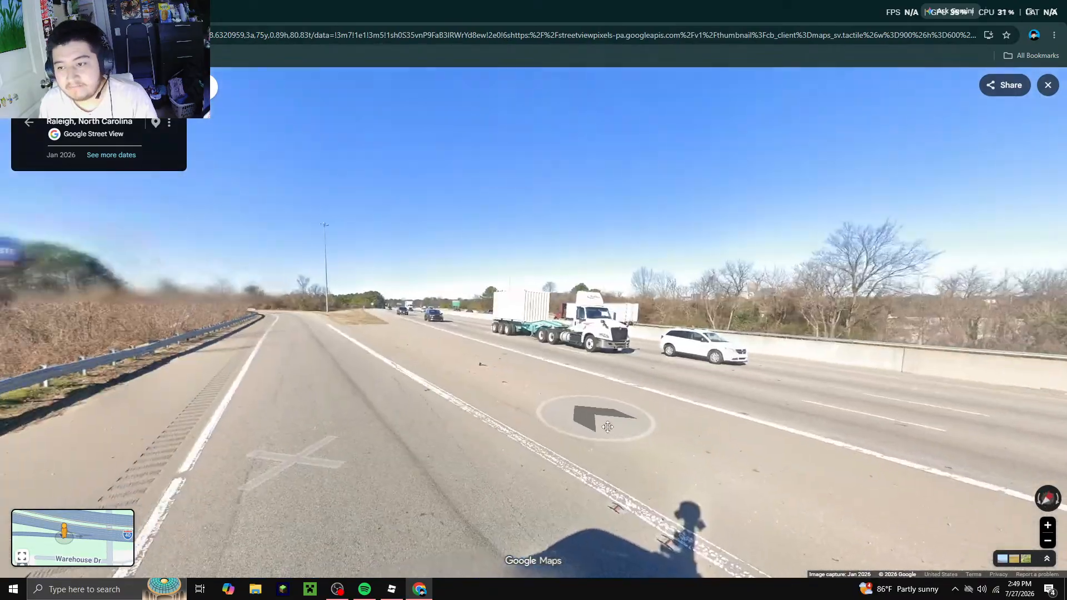
{"action": "left_click", "coordinate": [606, 426]}
{"action": "left_click", "coordinate": [425, 593]}
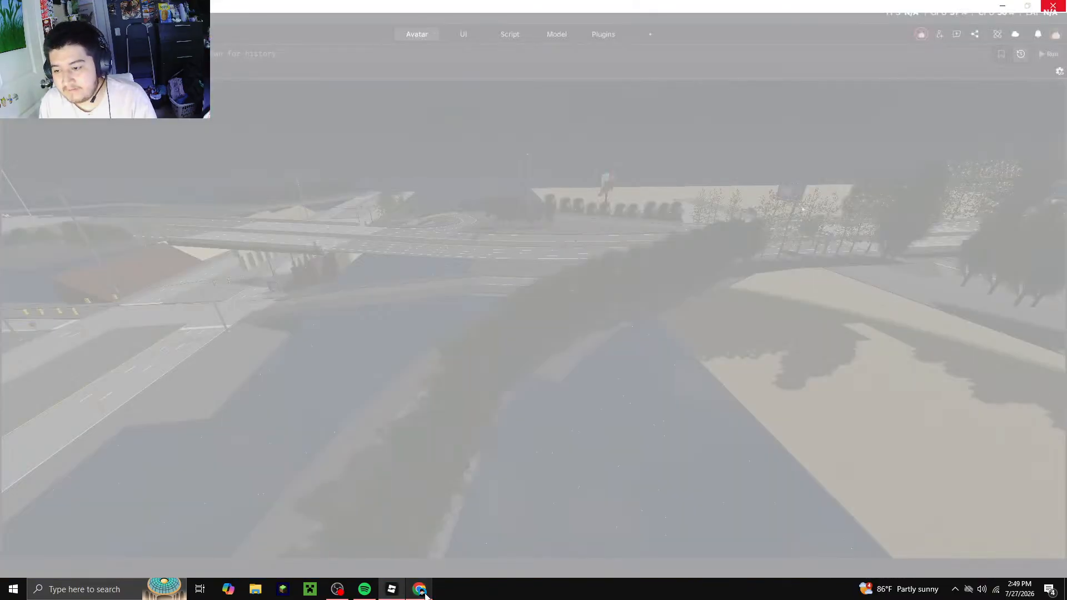
{"action": "mouse_move", "coordinate": [389, 596]}
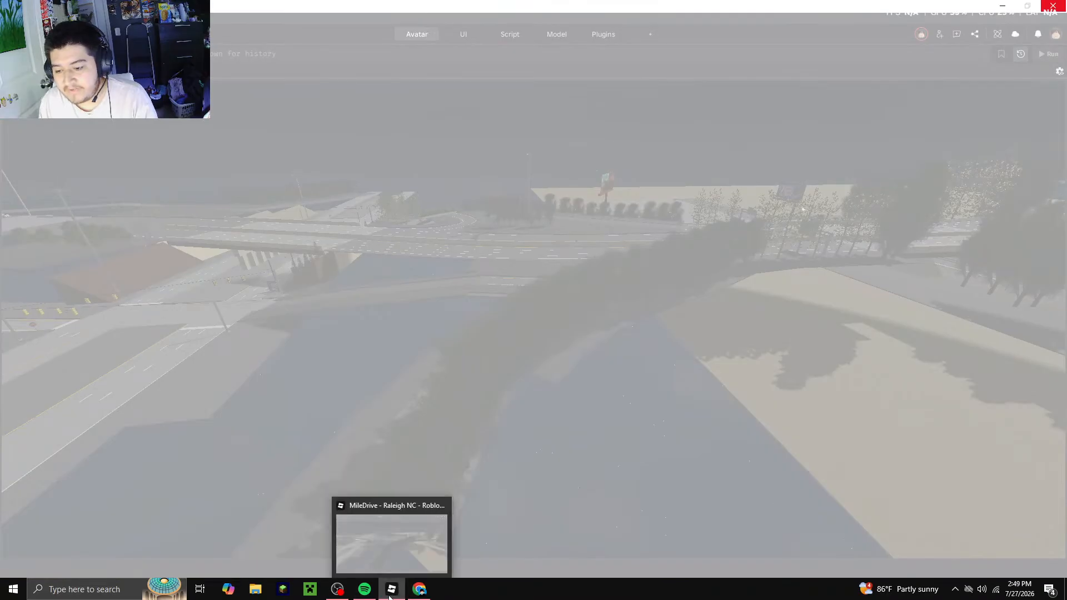
{"action": "left_click", "coordinate": [391, 536]}
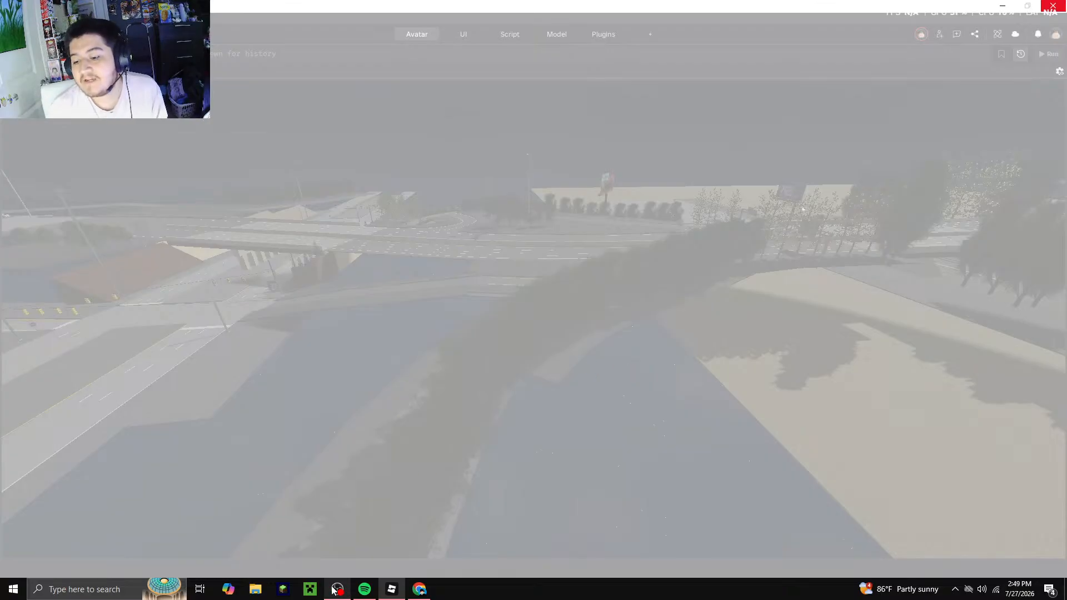
Check the Street View, Spotify and OBS streaming windows and return to Roblox Studio
{"action": "left_click", "coordinate": [418, 589]}
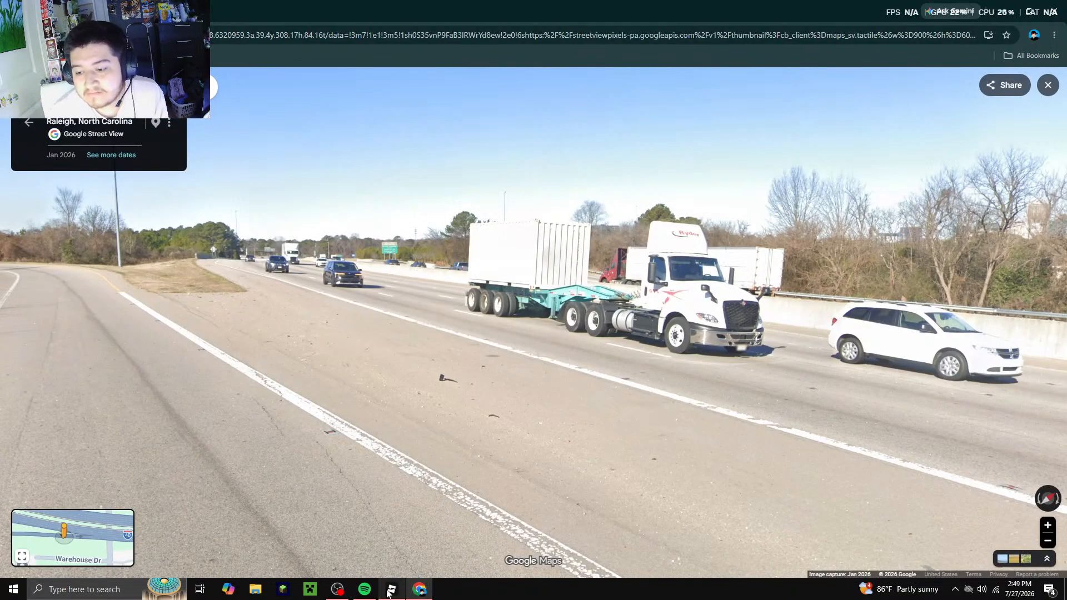
{"action": "left_click", "coordinate": [364, 589]}
{"action": "left_click", "coordinate": [340, 591]}
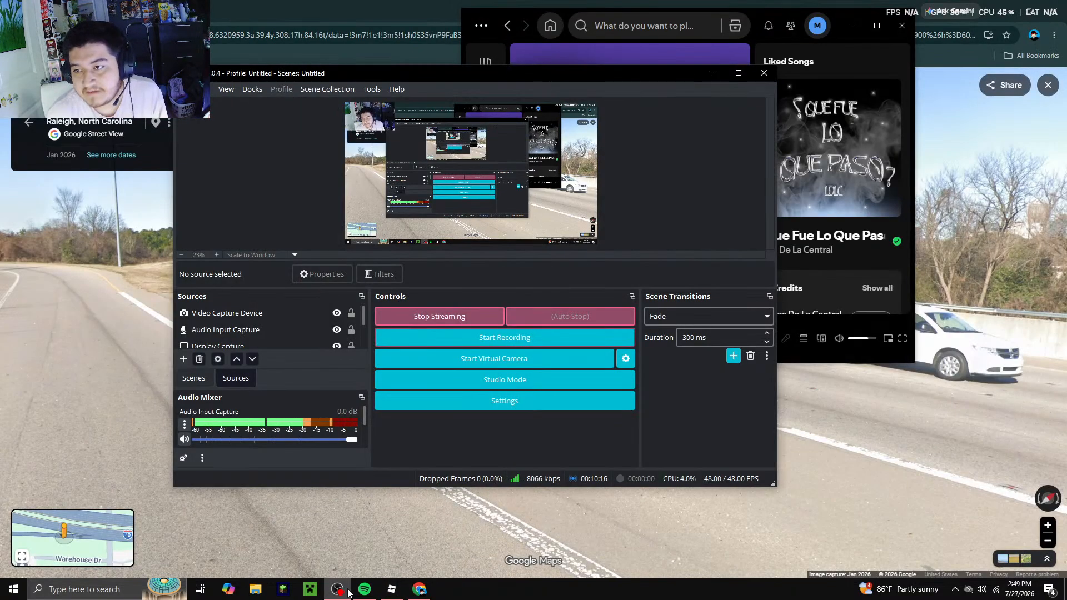
{"action": "left_click", "coordinate": [348, 591]}
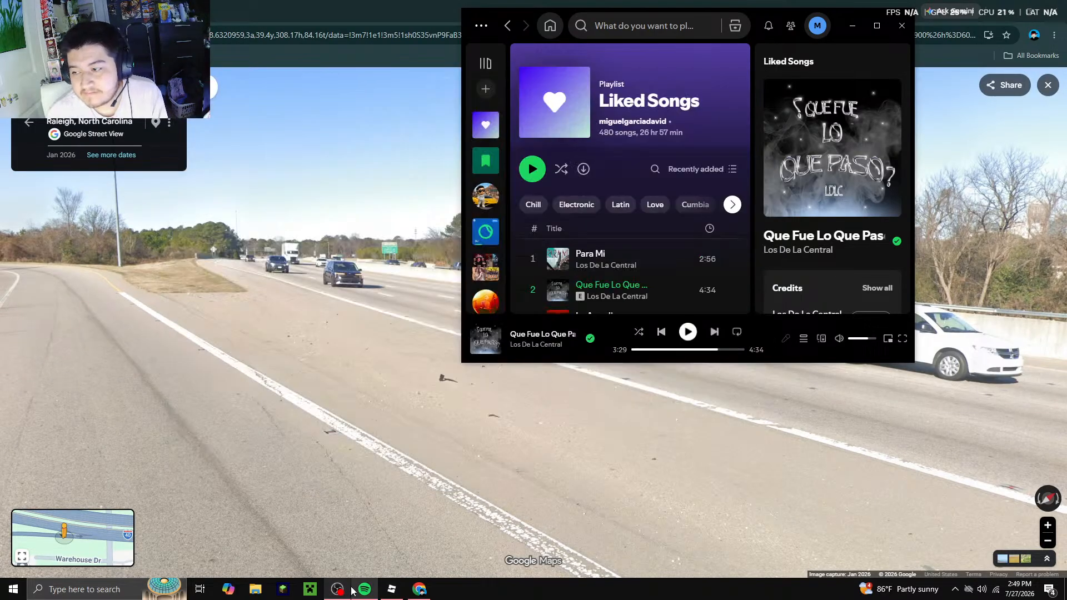
{"action": "left_click", "coordinate": [391, 589]}
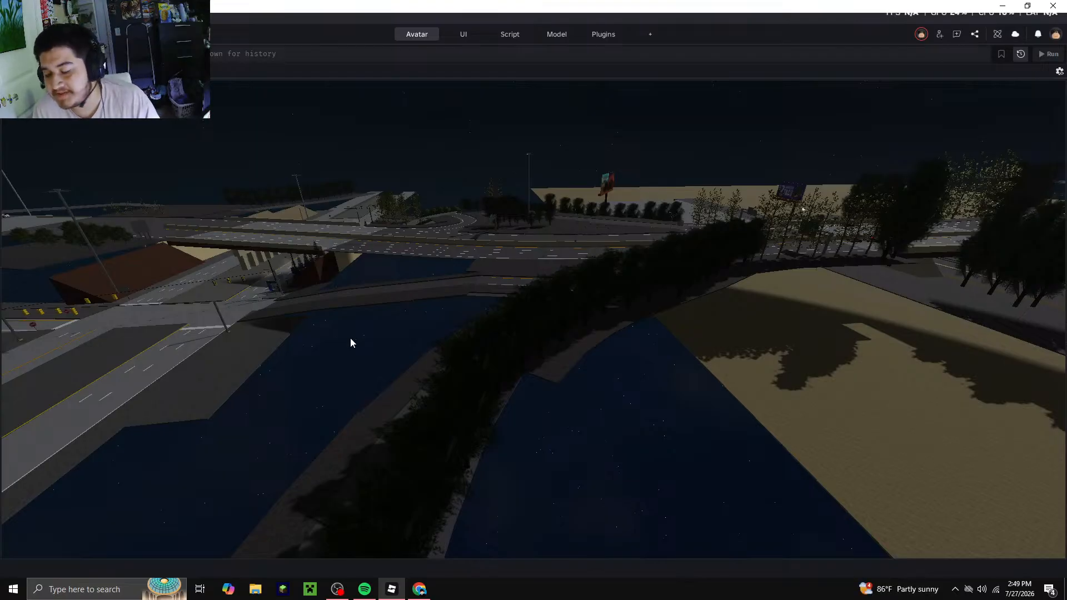
Look closer at the tree-lined ramp beside the overpass in the map and switch back to Google Street View in Chrome
{"action": "scroll", "coordinate": [351, 339], "scroll_direction": "up", "scroll_amount": 1}
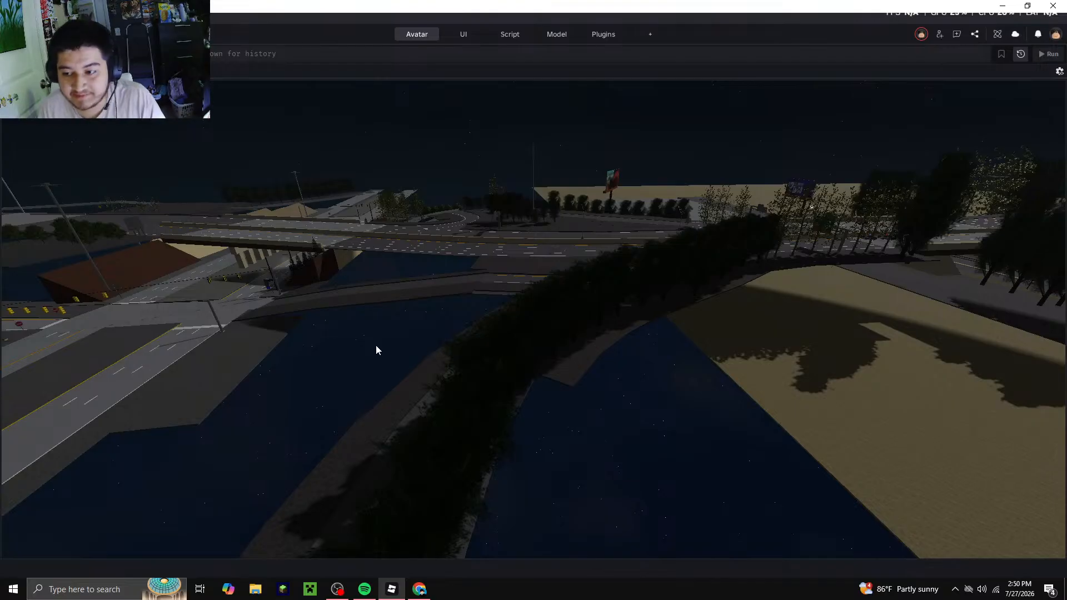
{"action": "scroll", "coordinate": [378, 344], "scroll_direction": "up", "scroll_amount": 1}
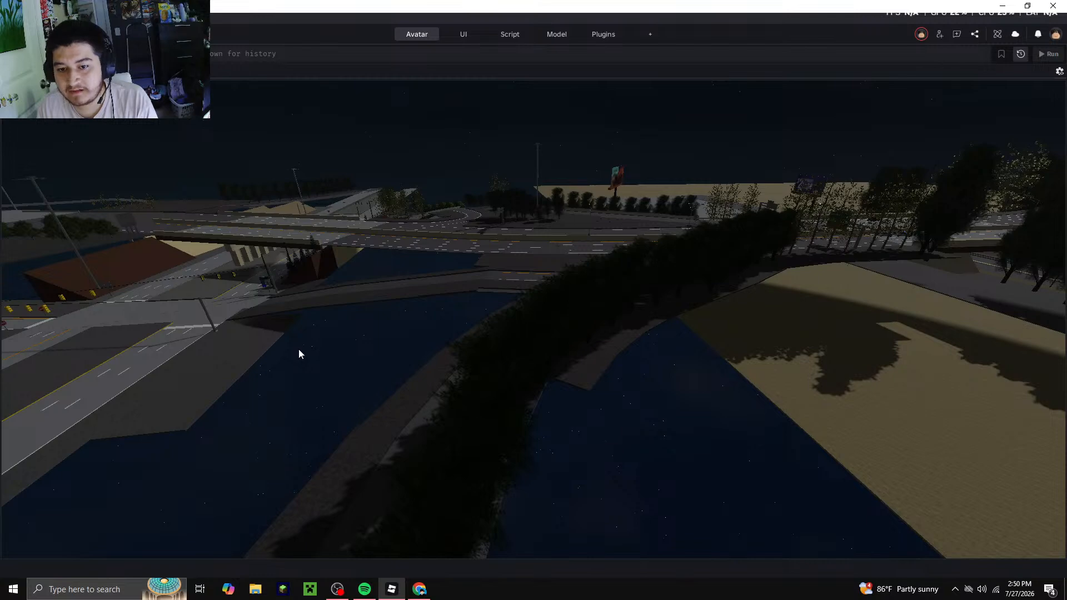
{"action": "left_click", "coordinate": [426, 593]}
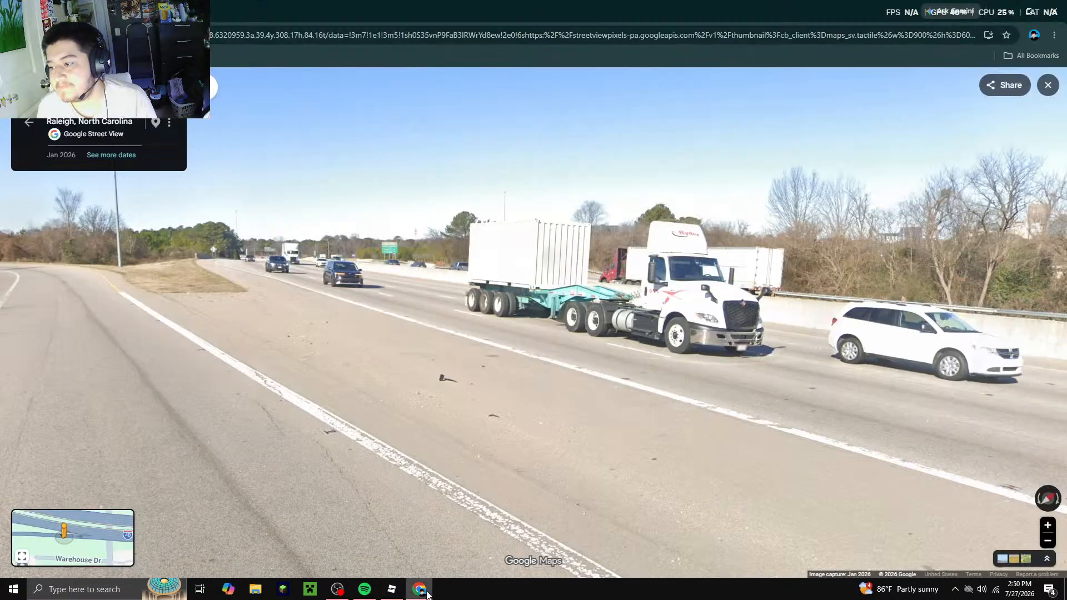
Switch from Google Street View in Chrome back to the map in Roblox Studio
{"action": "left_click", "coordinate": [376, 415]}
{"action": "key", "text": "alt+Tab"}
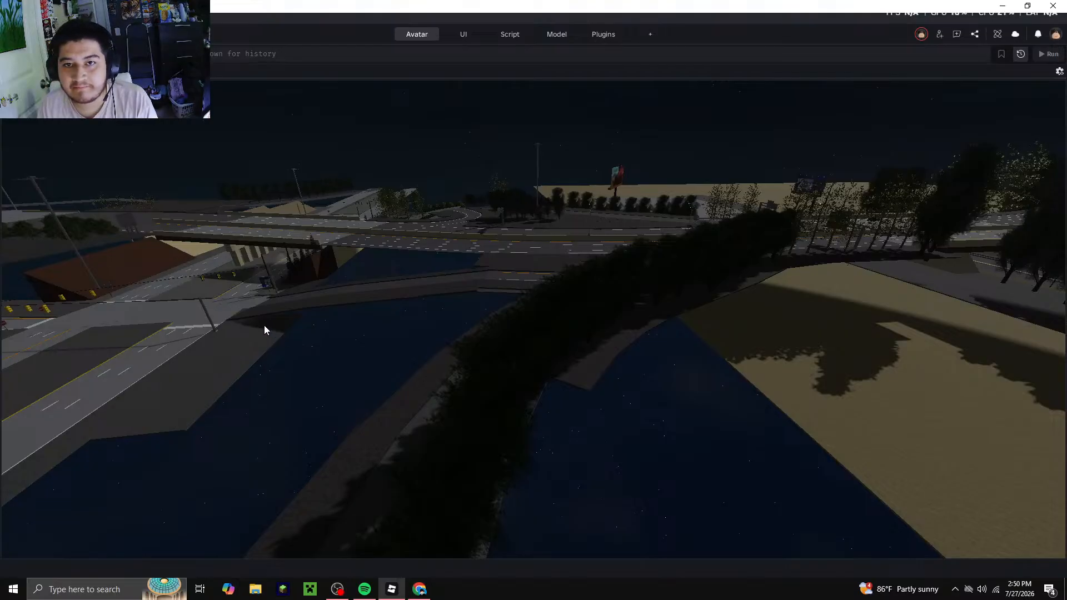
{"action": "left_click", "coordinate": [10, 18]}
{"action": "left_click", "coordinate": [260, 27]}
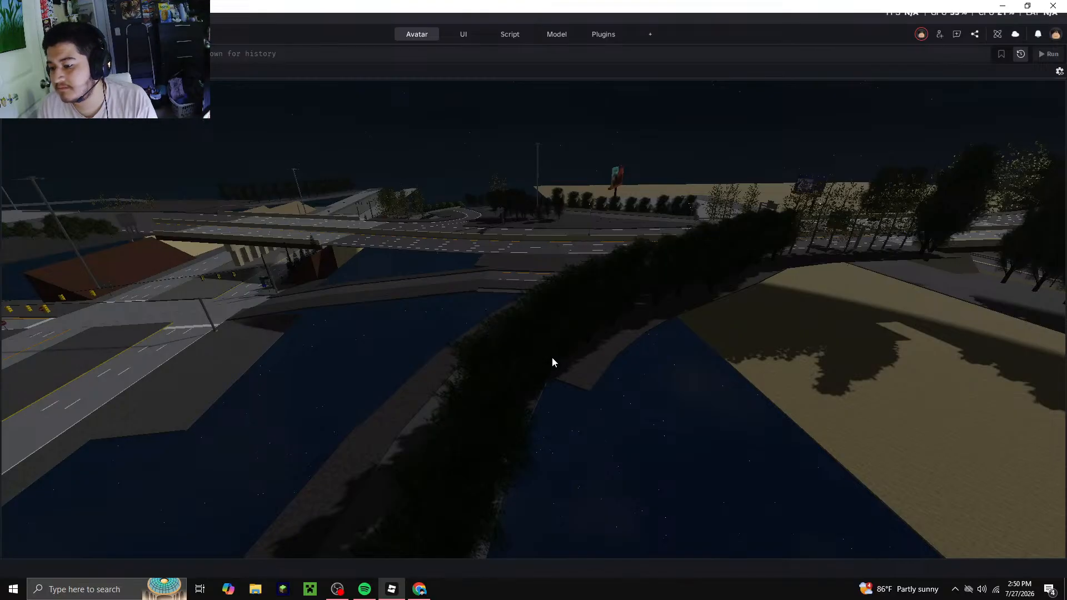
Restart Roblox Studio, ignore the auto-recovered file and reopen the MileDrive - Raleigh experience
{"action": "left_click", "coordinate": [395, 597]}
{"action": "left_click", "coordinate": [395, 598]}
{"action": "right_click", "coordinate": [393, 590]}
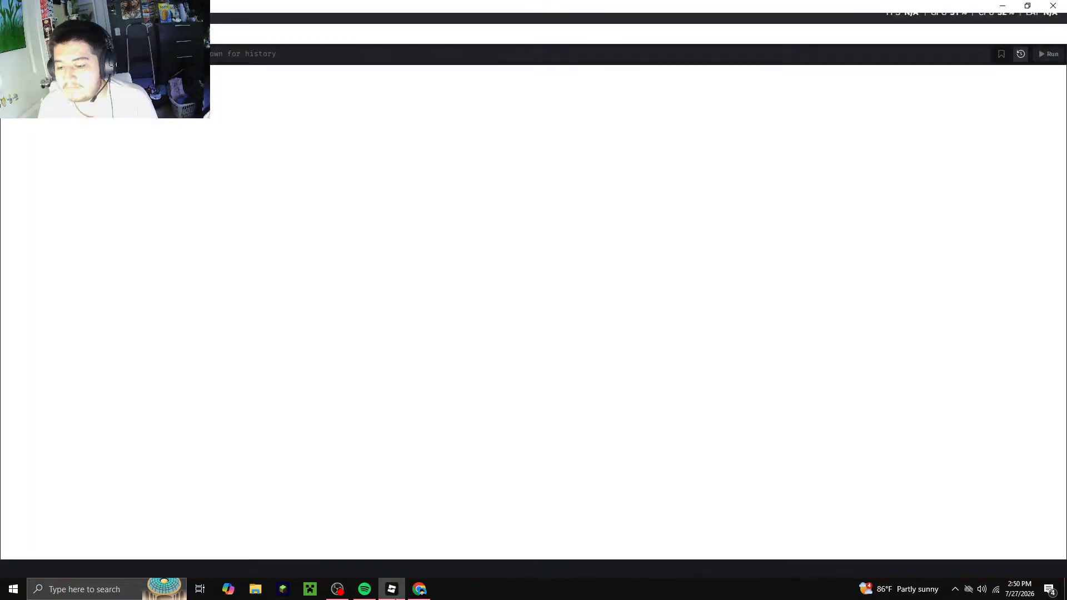
{"action": "left_click", "coordinate": [389, 562]}
{"action": "right_click", "coordinate": [394, 589]}
{"action": "left_click", "coordinate": [276, 517]}
{"action": "double_click", "coordinate": [189, 471]}
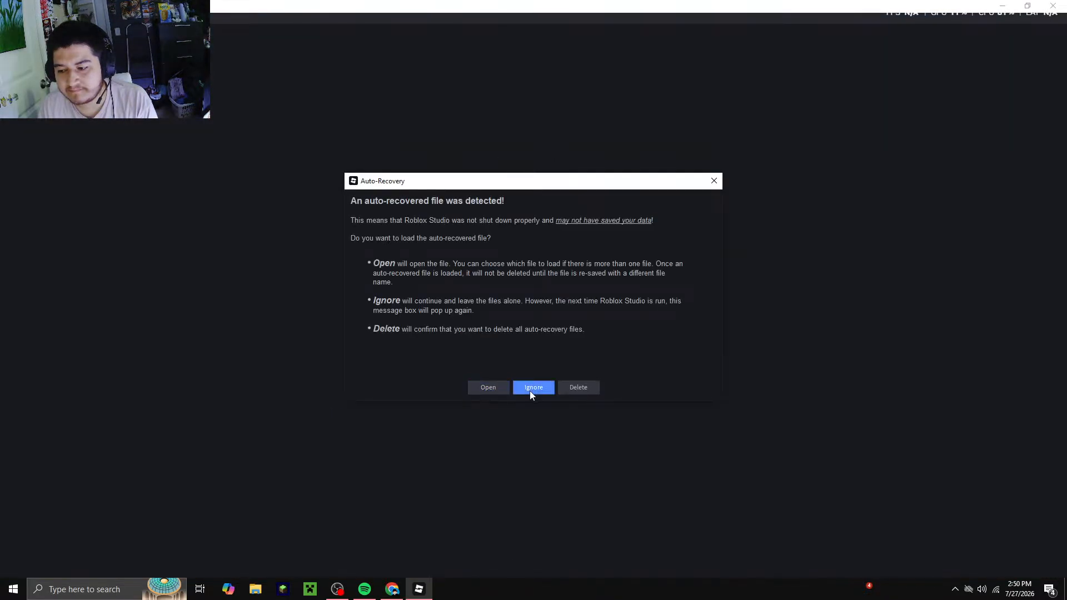
{"action": "left_click", "coordinate": [530, 391]}
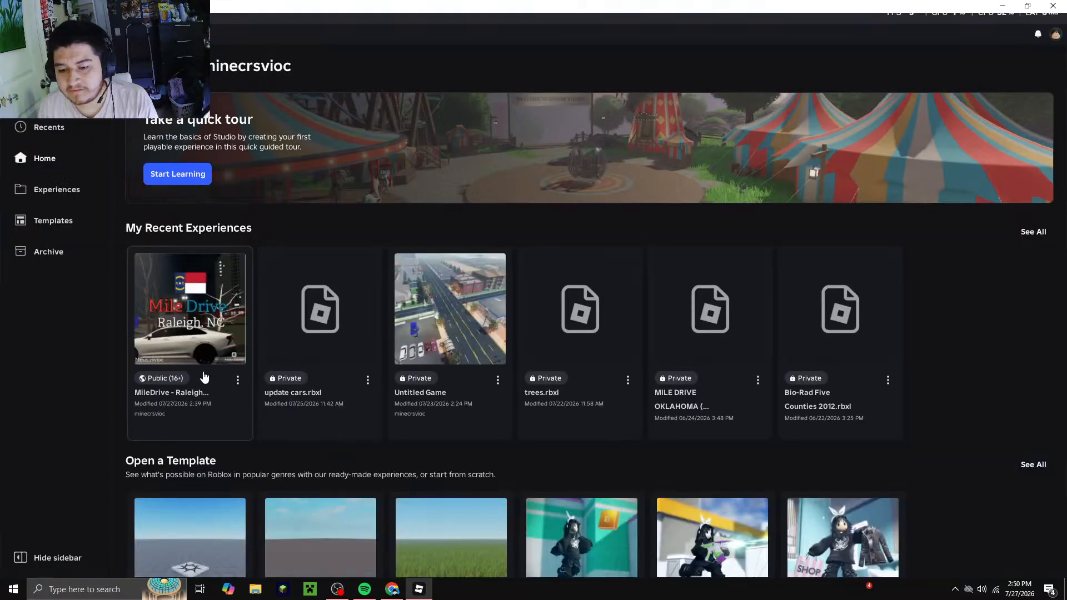
{"action": "left_click", "coordinate": [195, 347]}
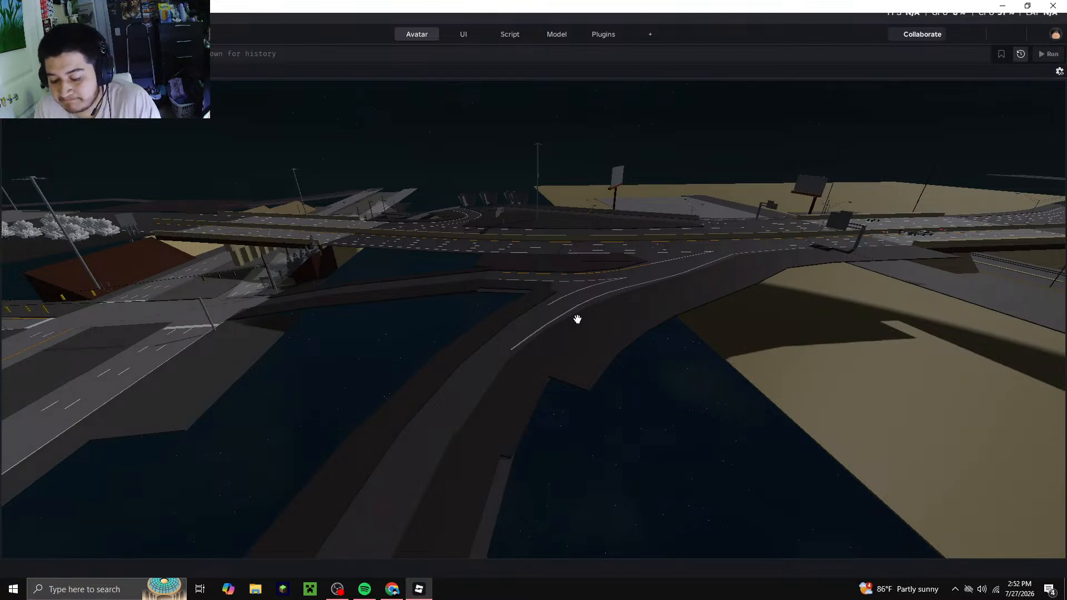
Switch to Street View in Chrome, look around the highway from the traffic lanes to the exit signs, and return to Roblox Studio
{"action": "left_click", "coordinate": [393, 590]}
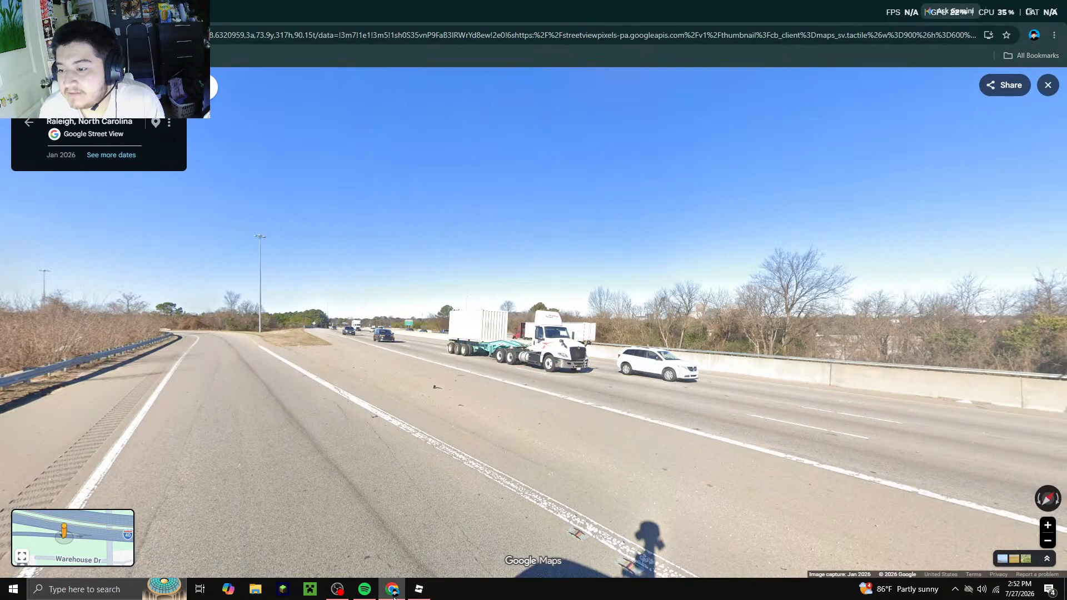
{"action": "left_click", "coordinate": [393, 590]}
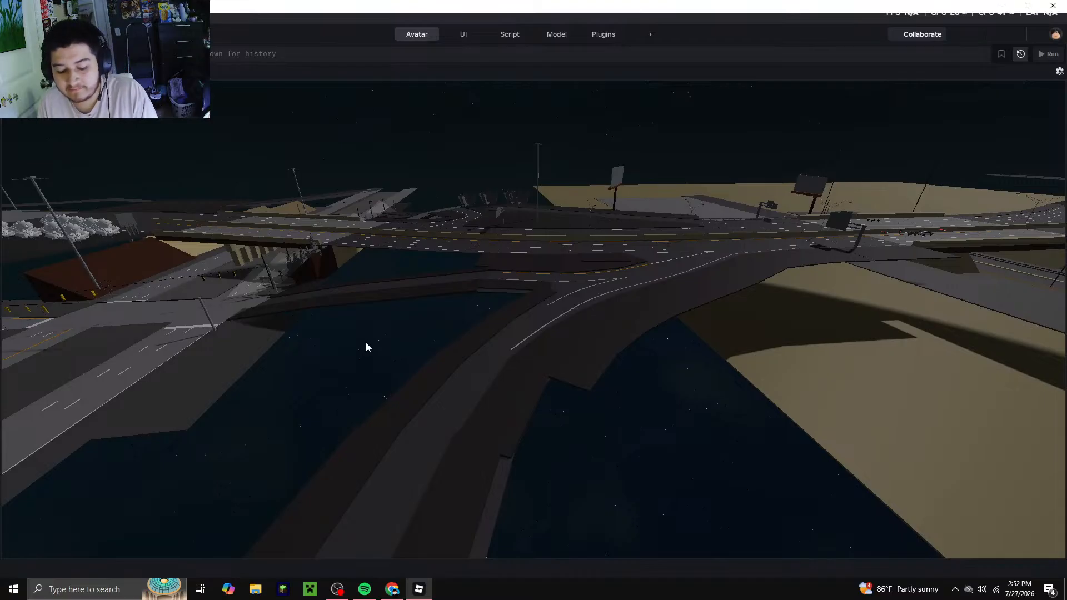
{"action": "left_click", "coordinate": [393, 590]}
{"action": "left_click_drag", "start_coordinate": [799, 444], "coordinate": [298, 389]}
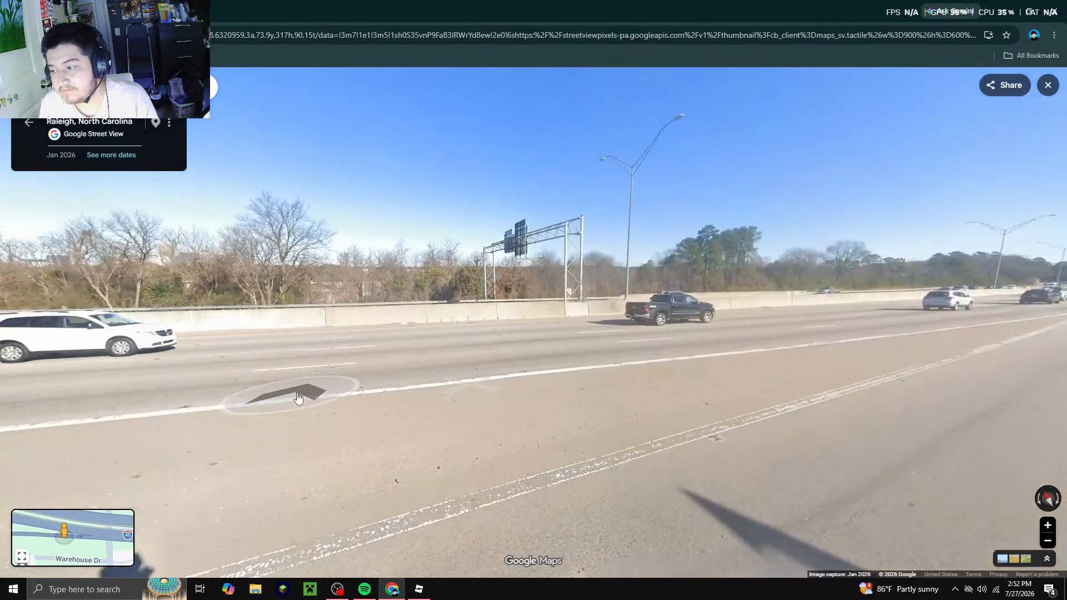
{"action": "left_click_drag", "start_coordinate": [723, 429], "coordinate": [453, 511]}
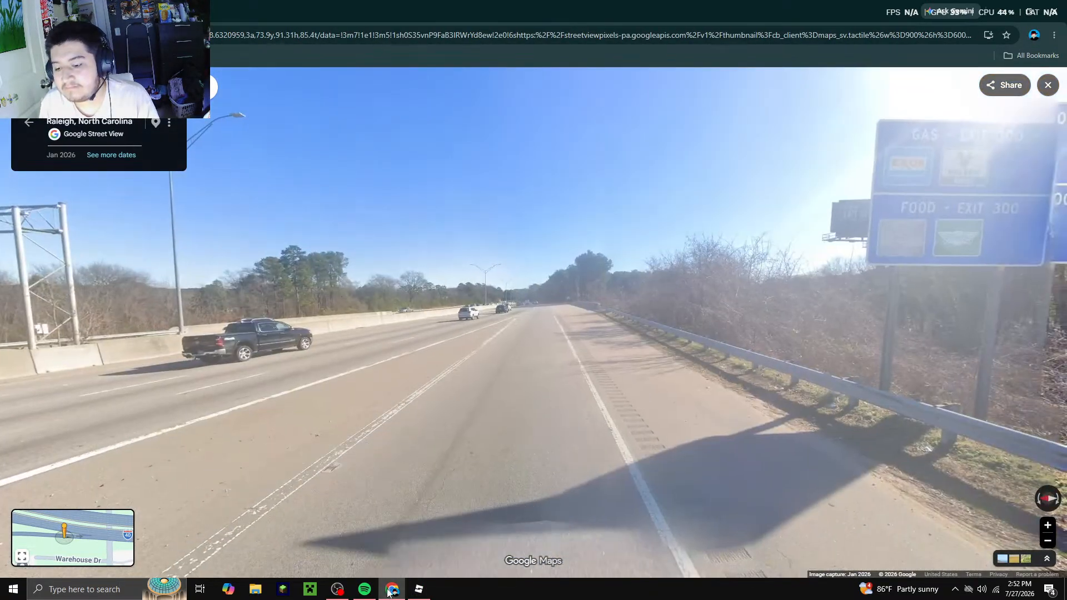
{"action": "left_click", "coordinate": [390, 591]}
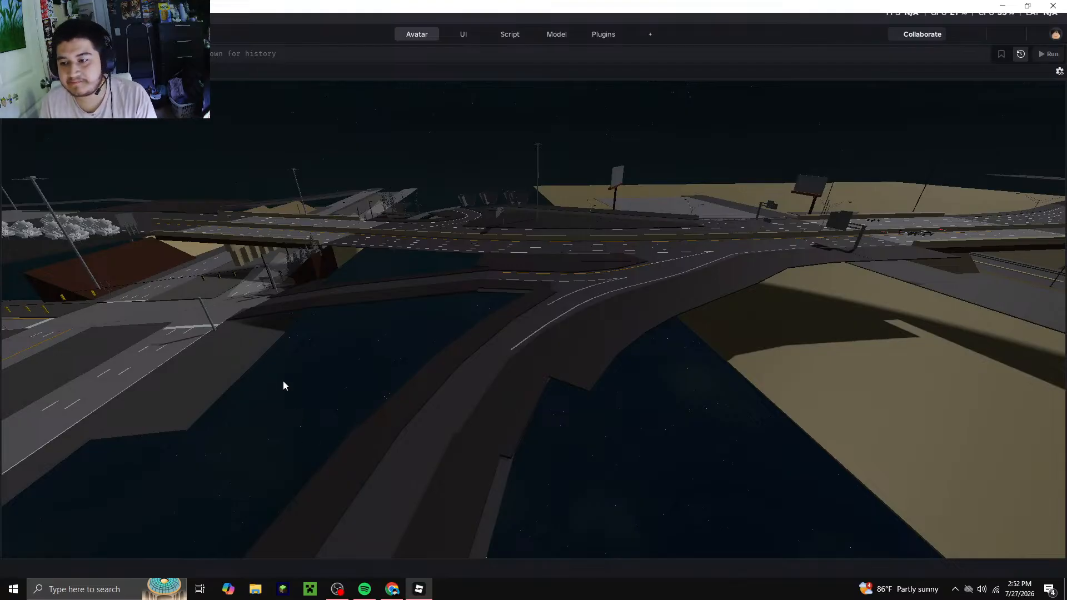
{"action": "mouse_move", "coordinate": [403, 592]}
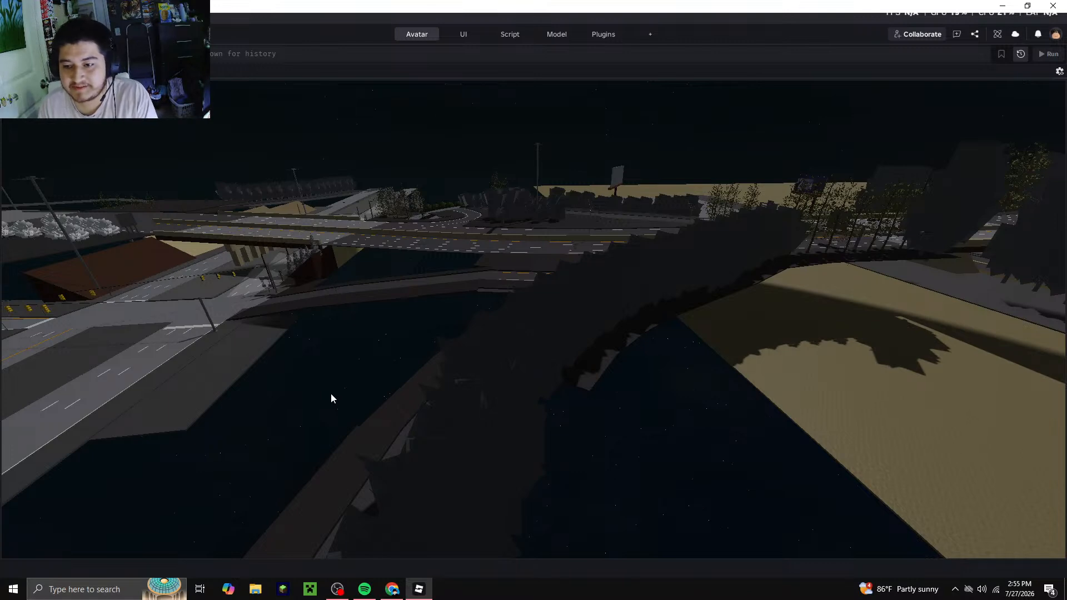
Look closer at the highway overpass and the ramp junction beyond the row of trees in the map
{"action": "left_click", "coordinate": [384, 484]}
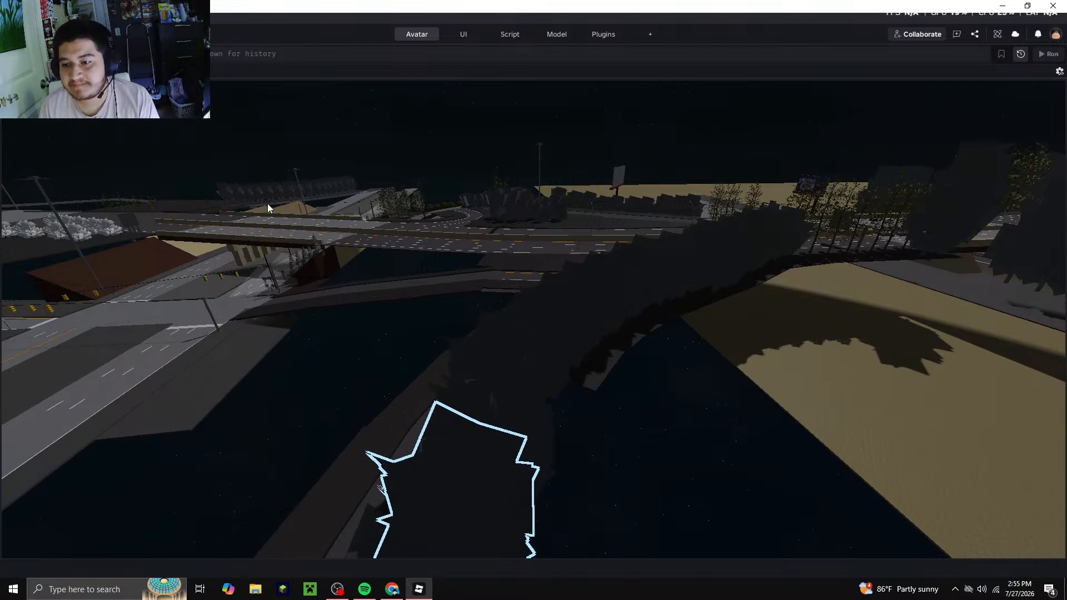
{"action": "left_click", "coordinate": [259, 190]}
{"action": "scroll", "coordinate": [255, 168], "scroll_direction": "up", "scroll_amount": 1}
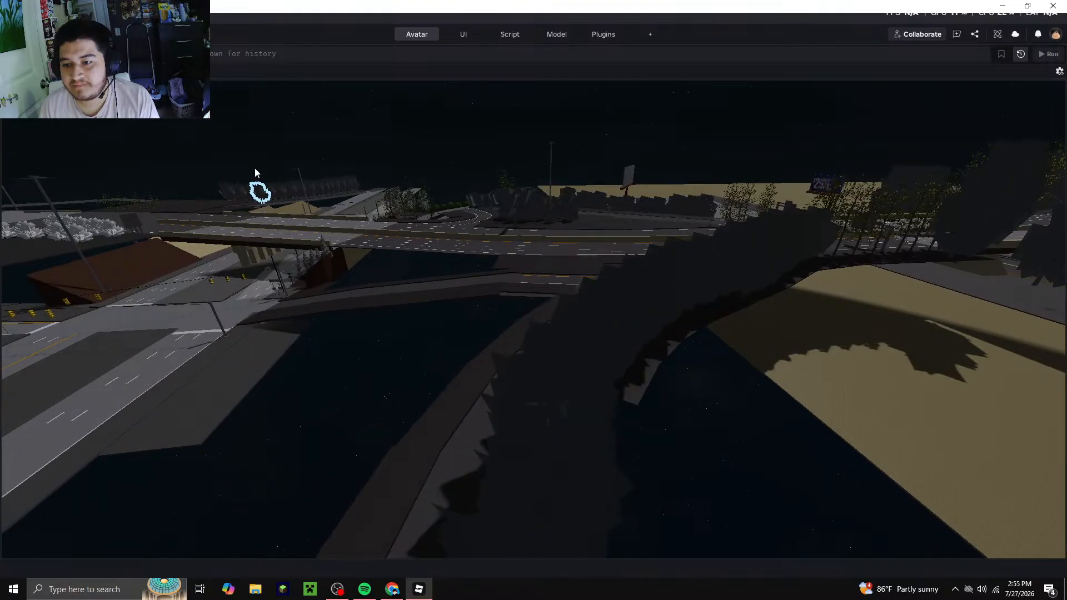
{"action": "scroll", "coordinate": [254, 167], "scroll_direction": "up", "scroll_amount": 1}
{"action": "left_click", "coordinate": [254, 168]}
{"action": "scroll", "coordinate": [255, 168], "scroll_direction": "up", "scroll_amount": 2}
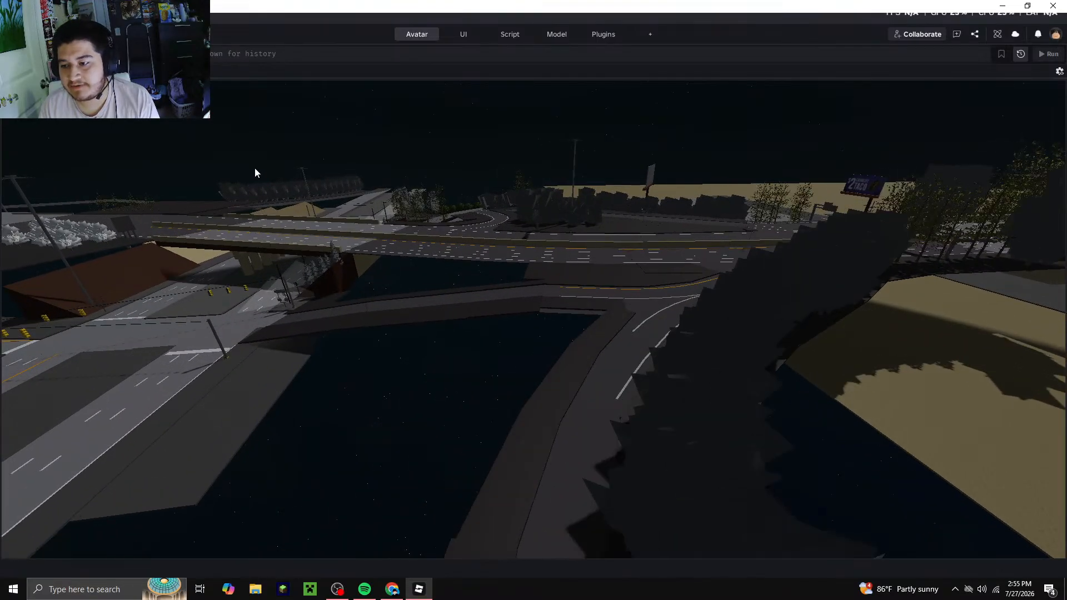
{"action": "scroll", "coordinate": [255, 168], "scroll_direction": "up", "scroll_amount": 4}
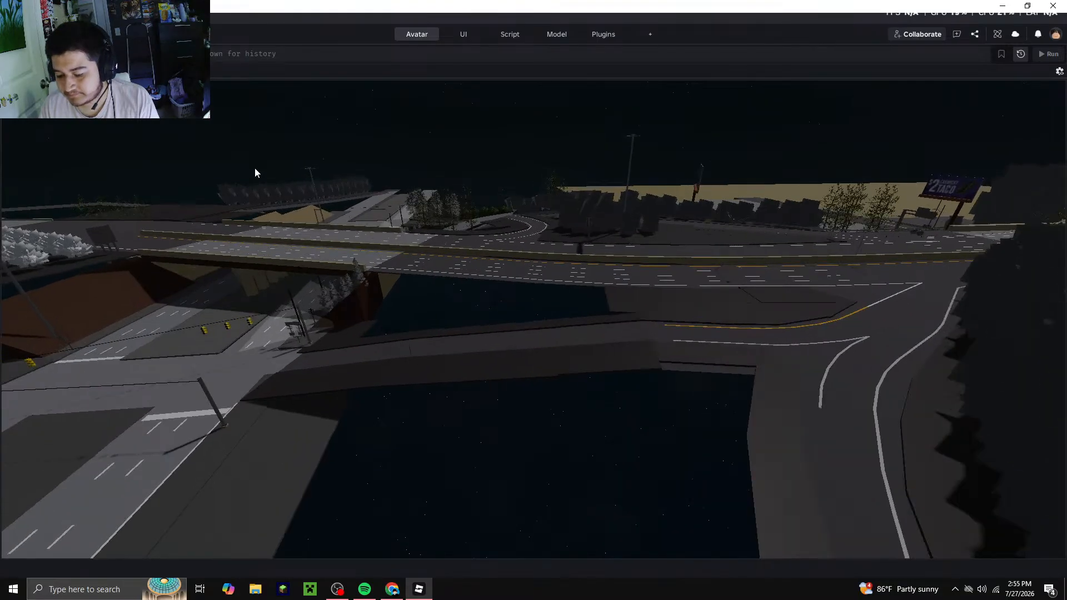
{"action": "scroll", "coordinate": [256, 170], "scroll_direction": "up", "scroll_amount": 2}
Check the streaming status in OBS and minimize its window to return to Roblox Studio
{"action": "mouse_move", "coordinate": [347, 595]}
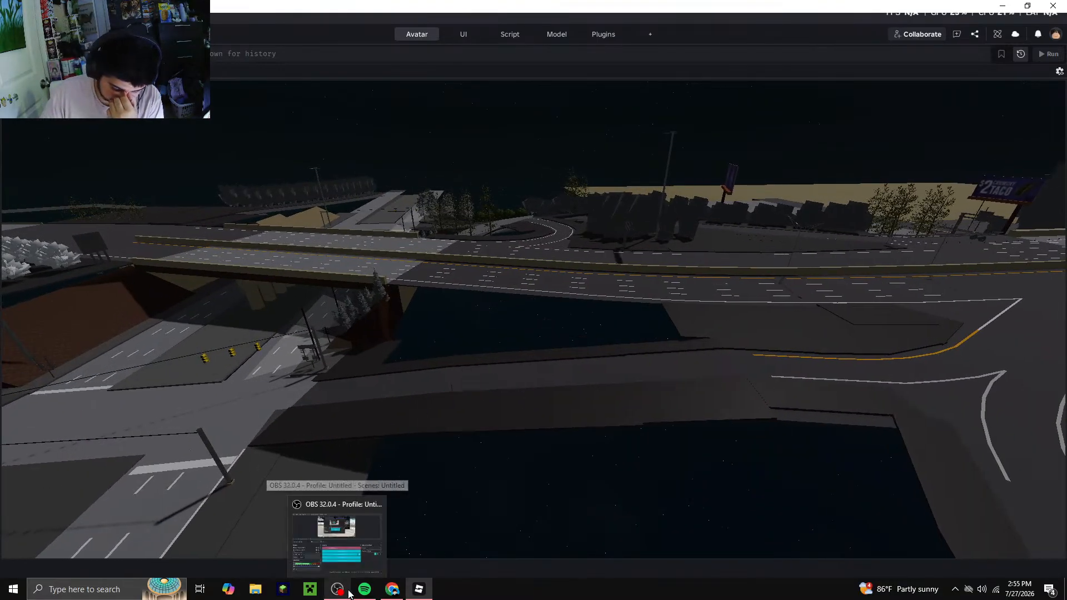
{"action": "left_click", "coordinate": [350, 565]}
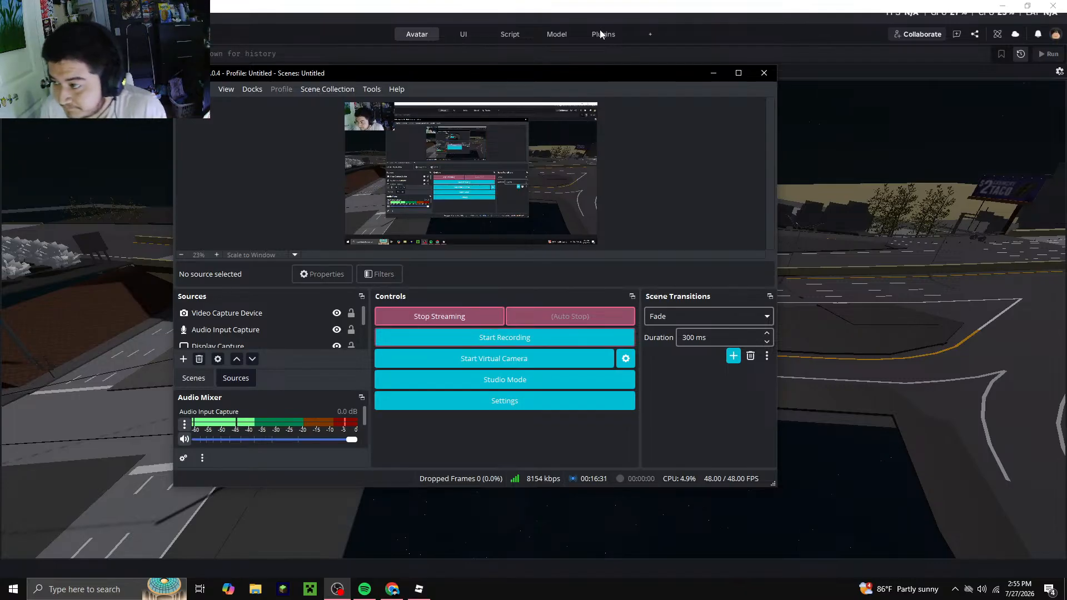
{"action": "left_click", "coordinate": [715, 75]}
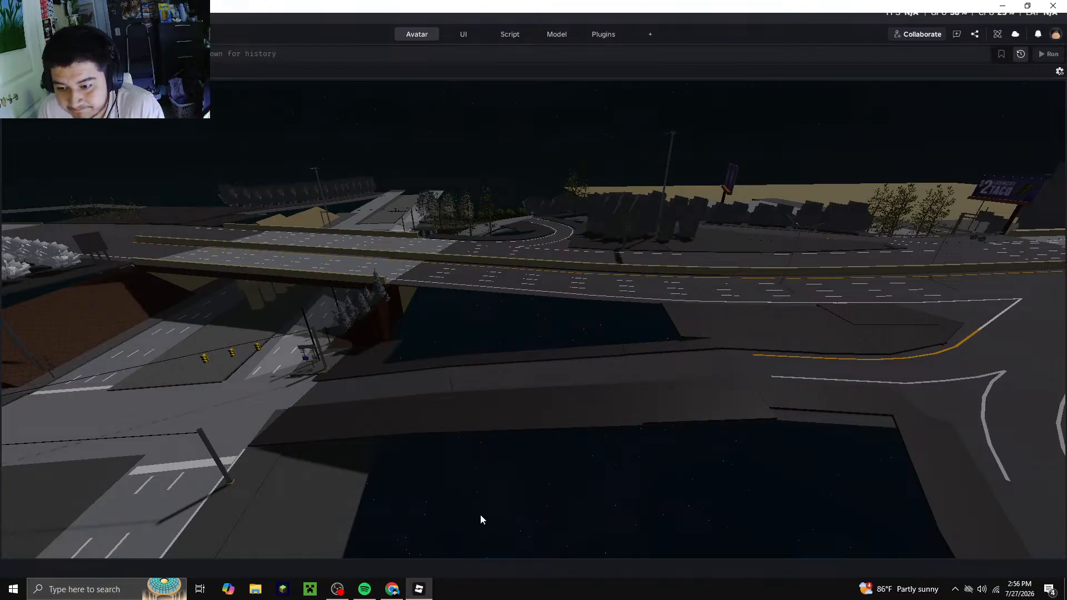
Examine the lanes and median barriers on the highway overpass up close
{"action": "key", "text": "a"}
{"action": "key", "text": "a"}
{"action": "key", "text": "a"}
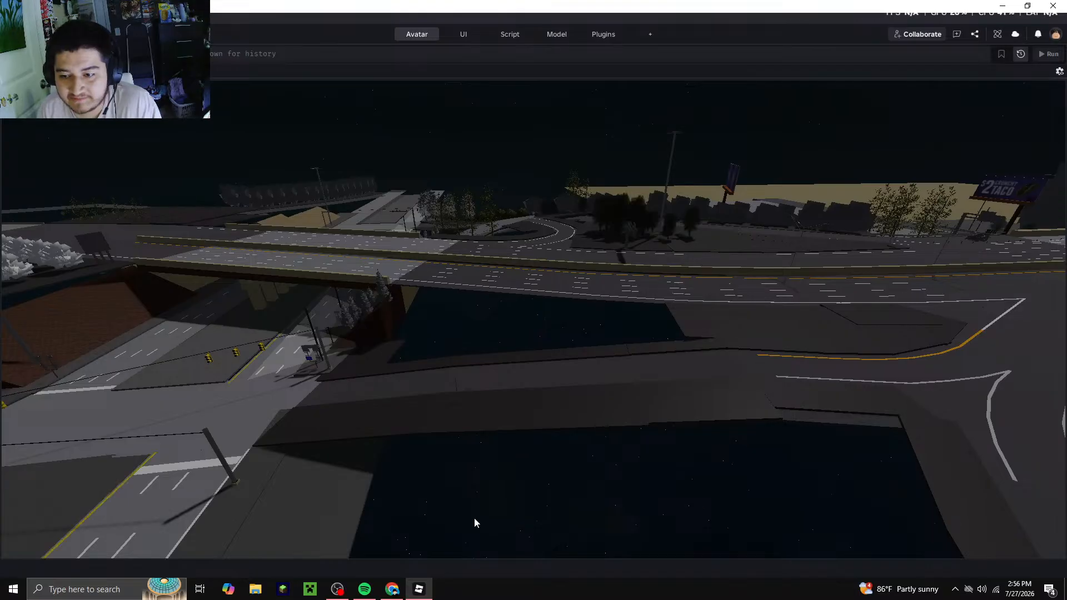
{"action": "key", "text": "a"}
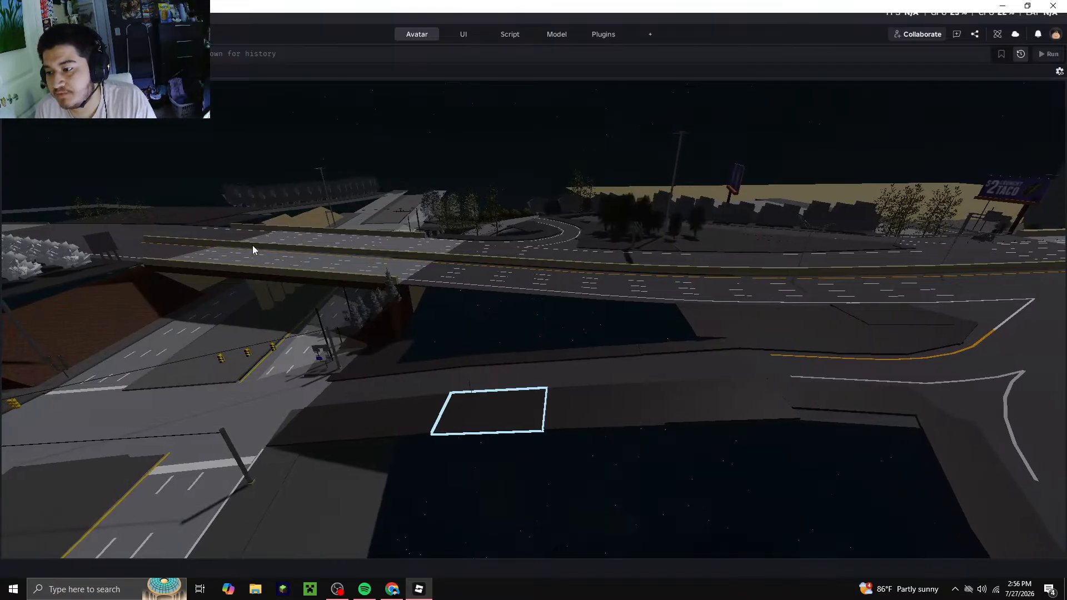
{"action": "scroll", "coordinate": [243, 230], "scroll_direction": "up", "scroll_amount": 2}
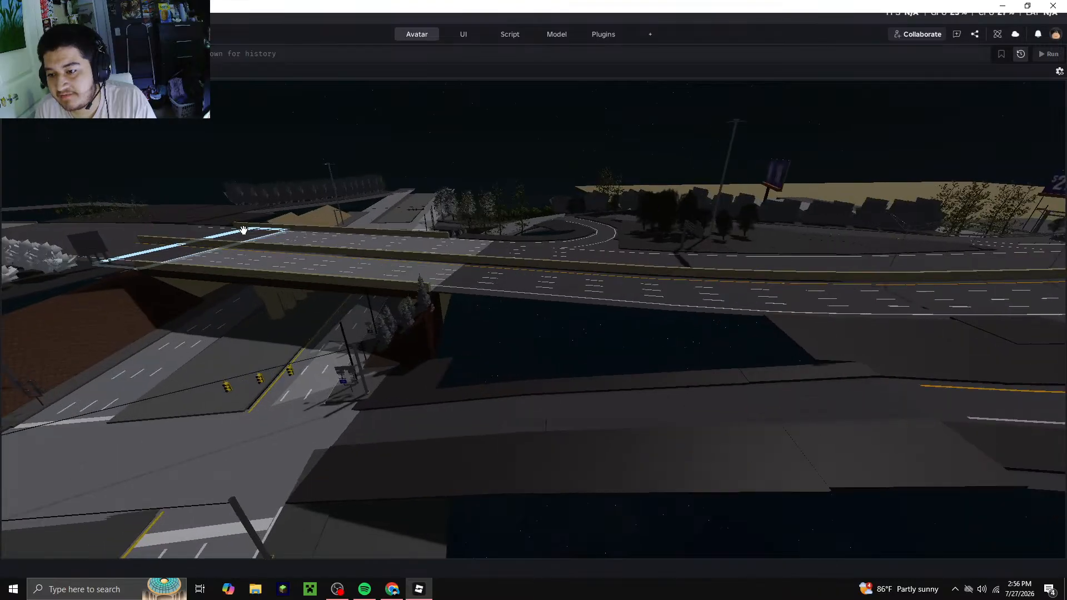
{"action": "scroll", "coordinate": [243, 230], "scroll_direction": "up", "scroll_amount": 4}
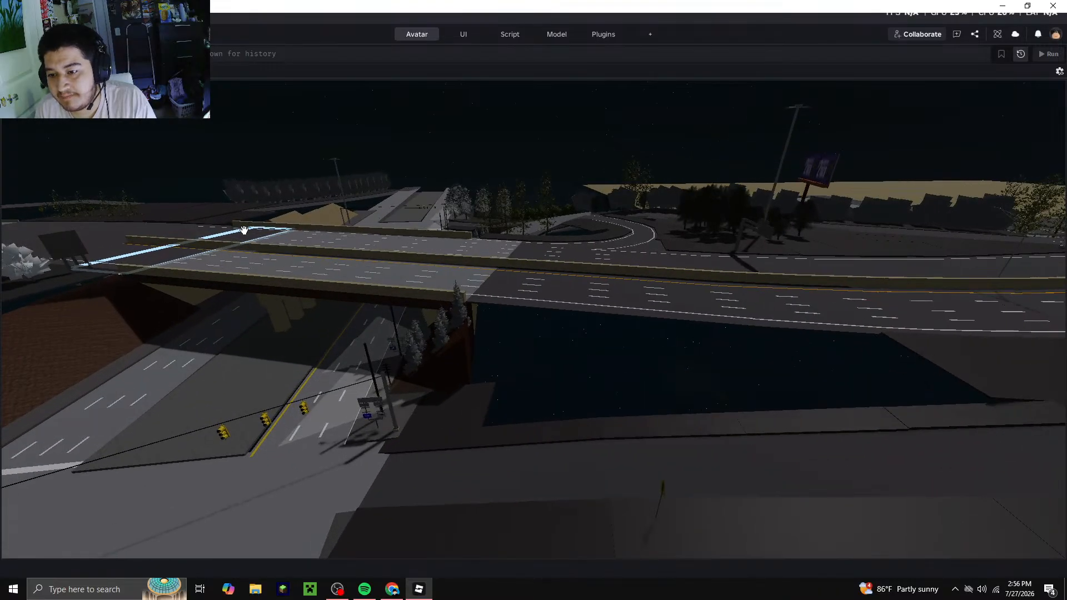
{"action": "scroll", "coordinate": [243, 230], "scroll_direction": "up", "scroll_amount": 5}
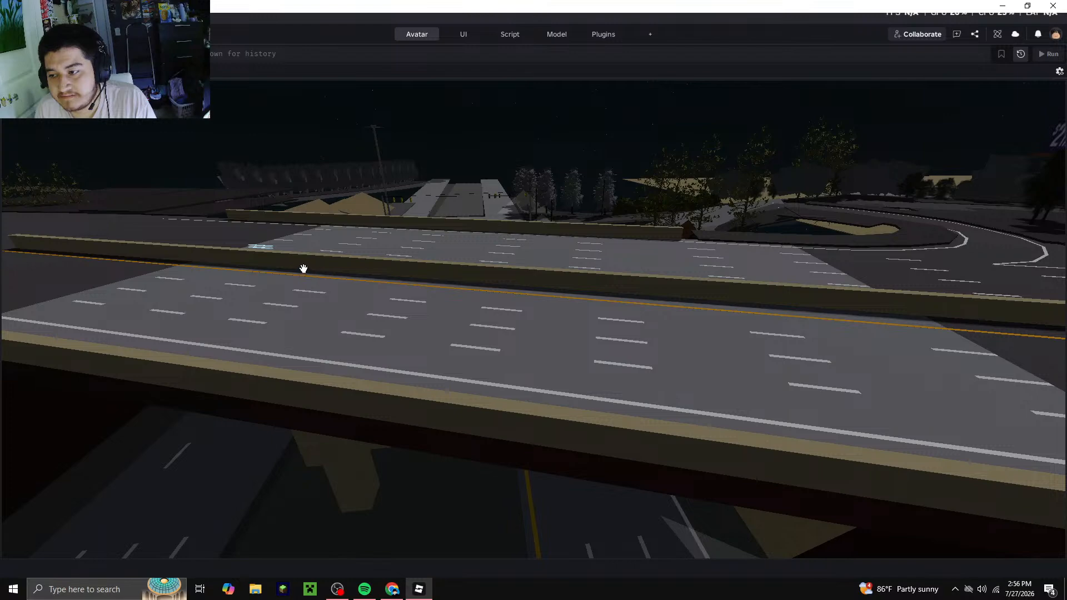
Examine the highway beyond the overpass, past the billboard and white trees to the unmarked road section
{"action": "scroll", "coordinate": [308, 272], "scroll_direction": "down", "scroll_amount": 3}
{"action": "scroll", "coordinate": [308, 272], "scroll_direction": "down", "scroll_amount": 3}
{"action": "right_click_drag", "start_coordinate": [308, 272], "coordinate": [305, 259]}
{"action": "scroll", "coordinate": [314, 258], "scroll_direction": "down", "scroll_amount": 3}
{"action": "scroll", "coordinate": [328, 271], "scroll_direction": "up", "scroll_amount": 3}
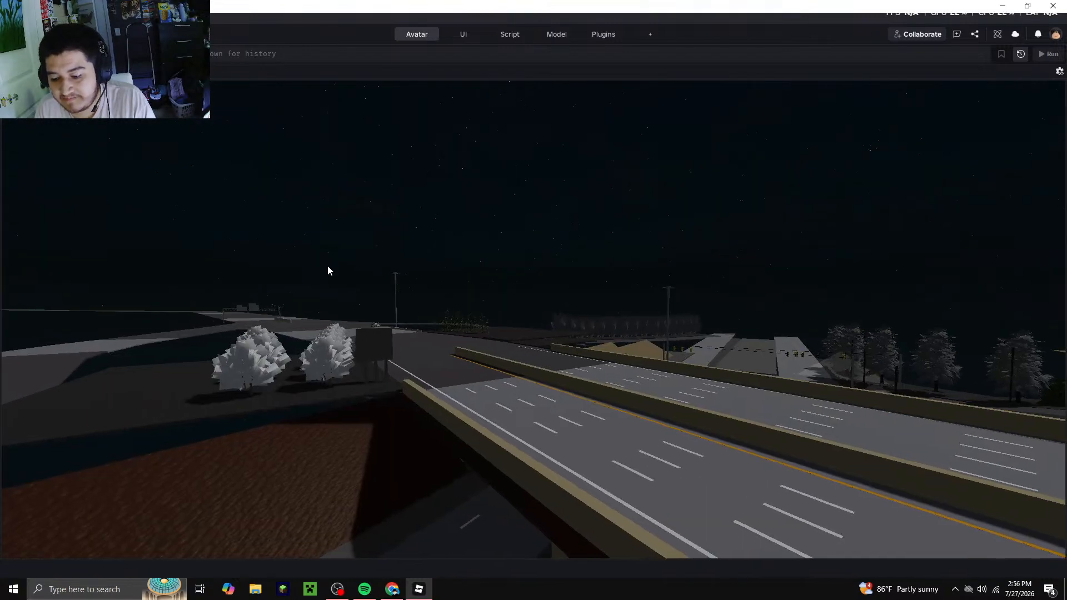
{"action": "scroll", "coordinate": [328, 271], "scroll_direction": "up", "scroll_amount": 3}
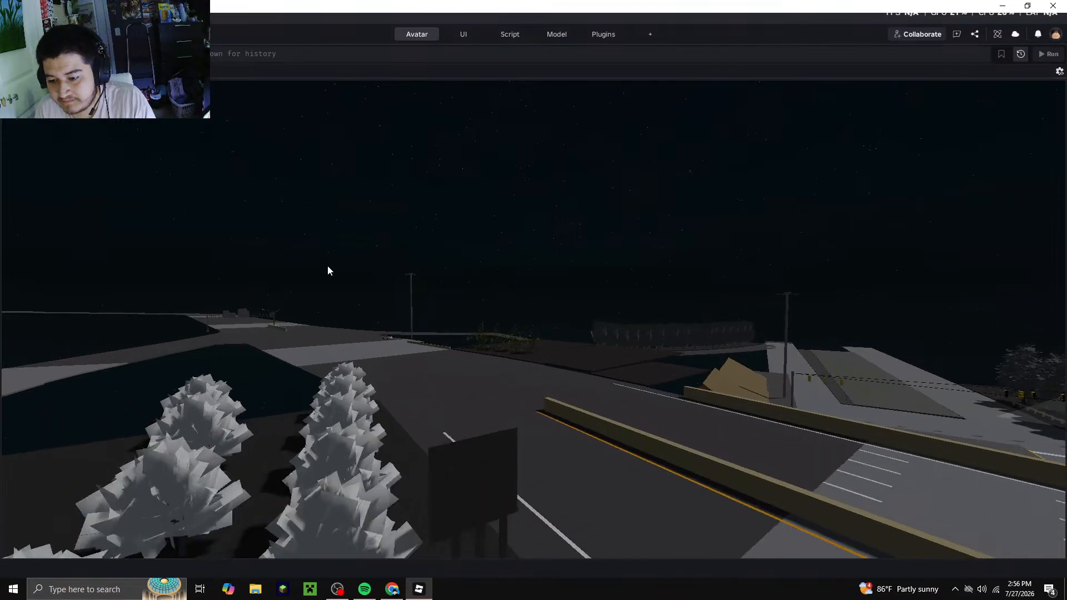
{"action": "scroll", "coordinate": [328, 271], "scroll_direction": "up", "scroll_amount": 2}
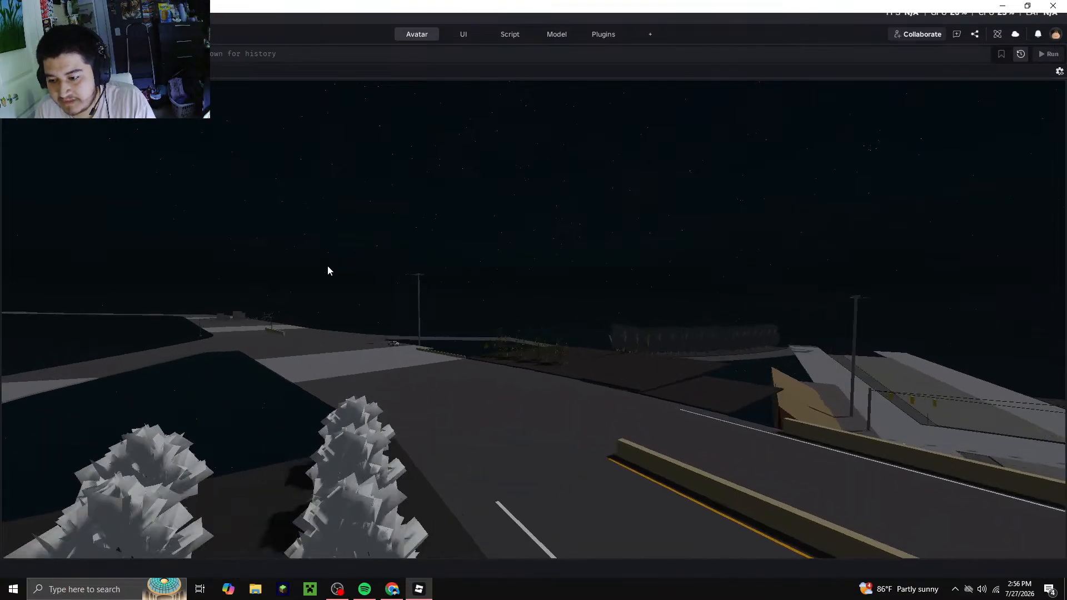
{"action": "scroll", "coordinate": [328, 271], "scroll_direction": "up", "scroll_amount": 2}
{"action": "scroll", "coordinate": [328, 271], "scroll_direction": "up", "scroll_amount": 4}
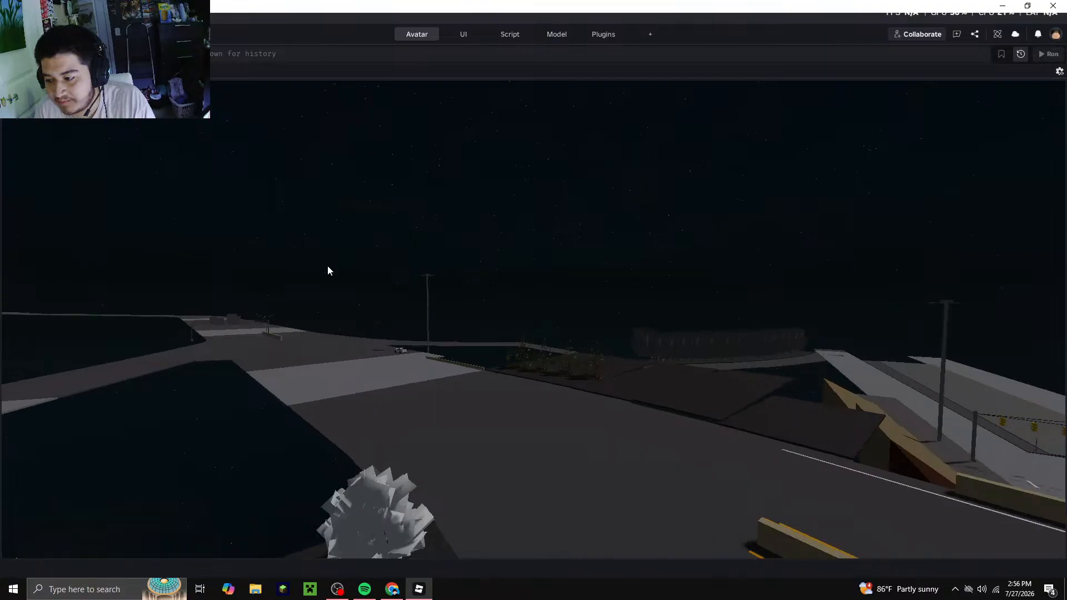
{"action": "scroll", "coordinate": [328, 271], "scroll_direction": "up", "scroll_amount": 1}
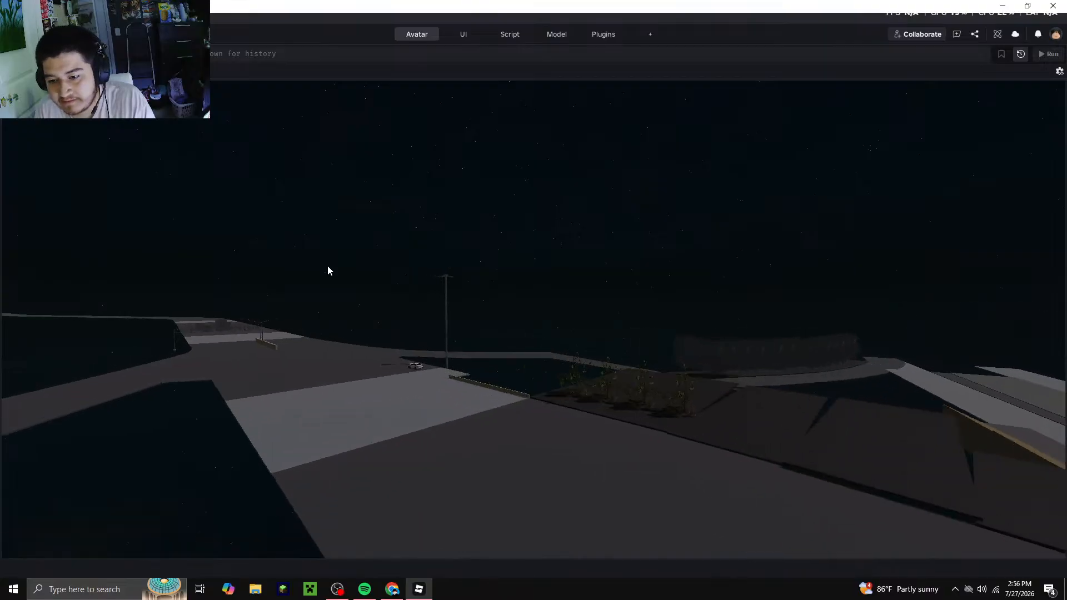
Switch to Street View in Chrome, turn the view across the highway lanes and median wall, and return to Roblox Studio
{"action": "left_click", "coordinate": [392, 589]}
{"action": "left_click_drag", "start_coordinate": [309, 445], "coordinate": [561, 444]}
{"action": "left_click_drag", "start_coordinate": [281, 443], "coordinate": [610, 440]}
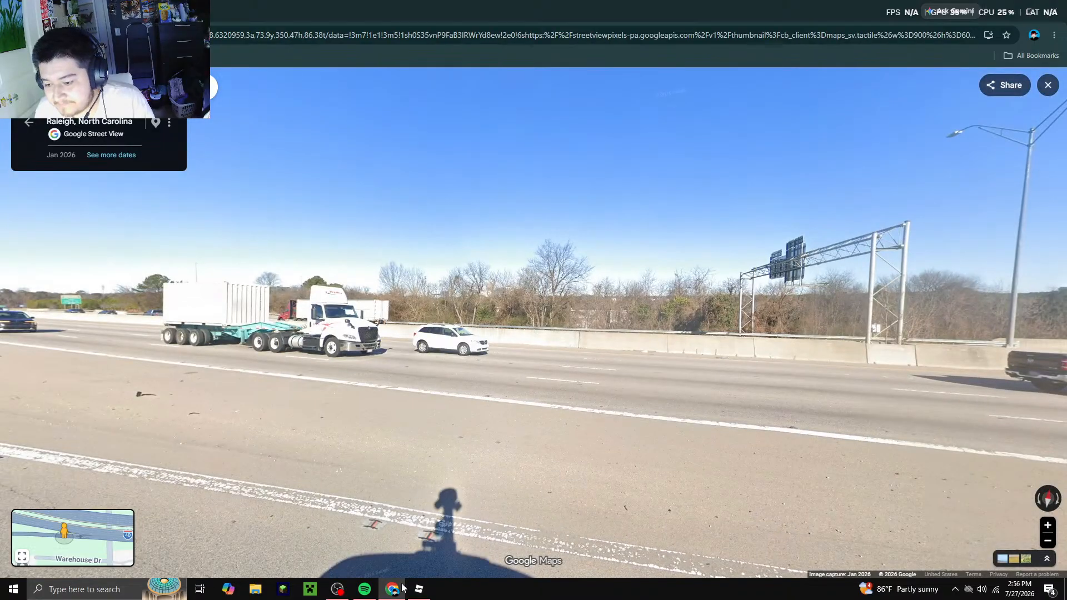
{"action": "left_click", "coordinate": [403, 589]}
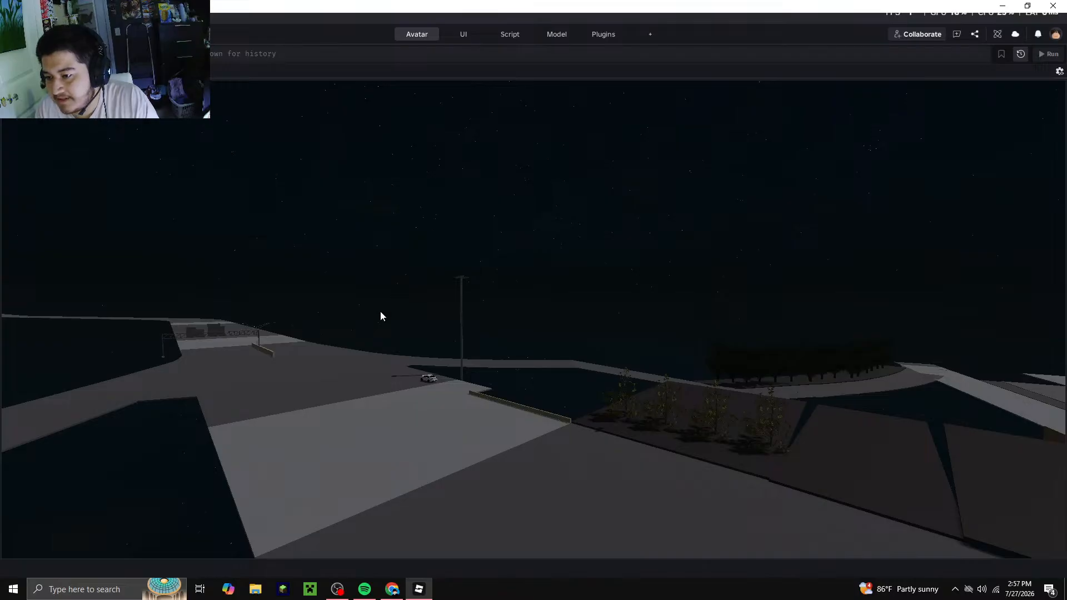
Look closer at the unmarked highway section near the parked car and light pole, briefly checking Chrome for comparison
{"action": "scroll", "coordinate": [380, 311], "scroll_direction": "up", "scroll_amount": 2}
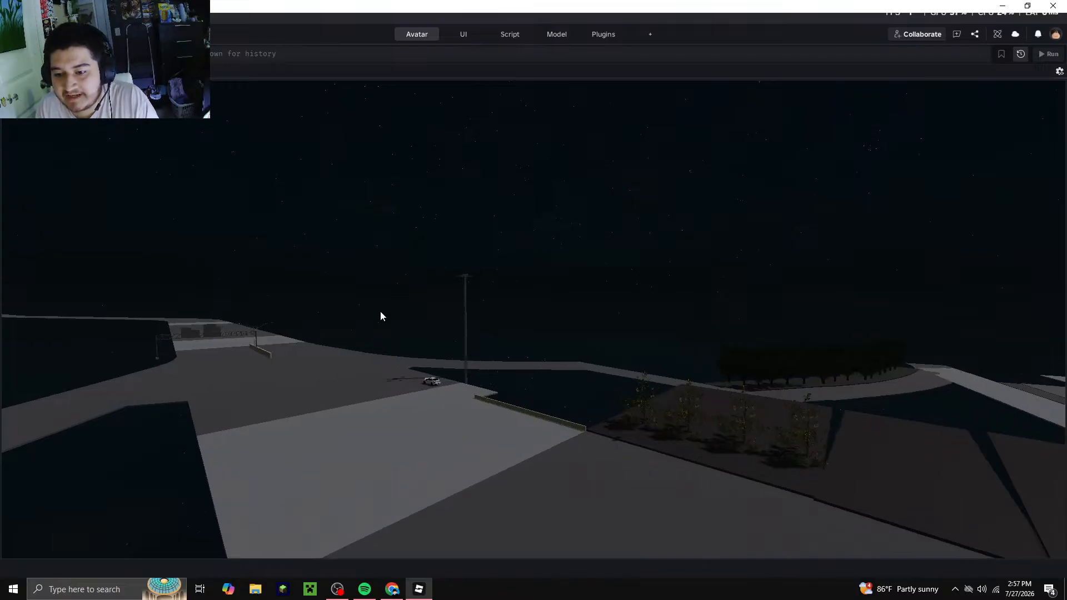
{"action": "key", "text": "a"}
{"action": "key", "text": "a"}
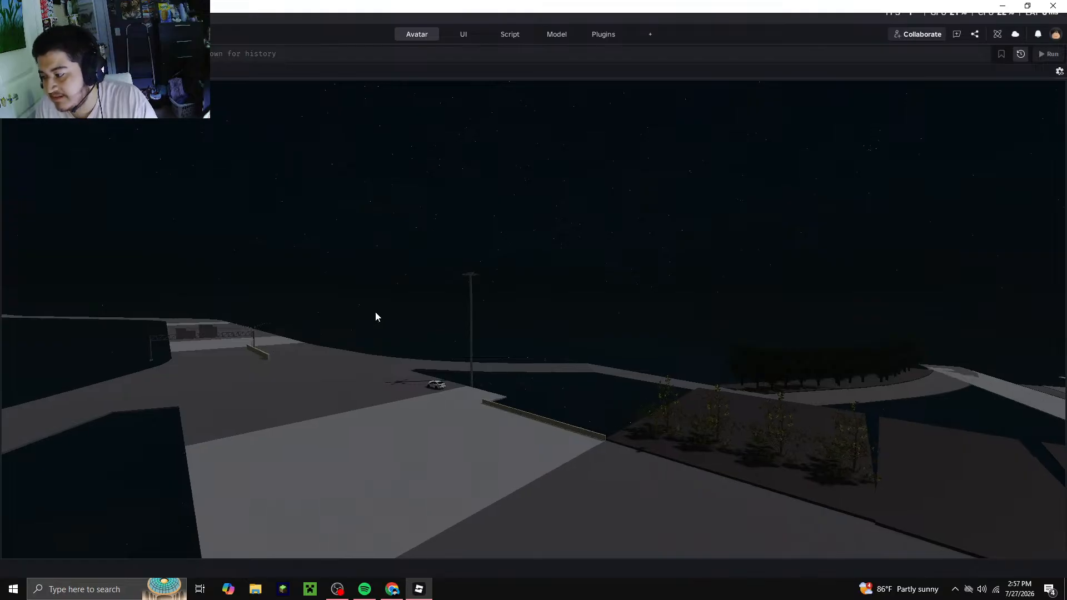
{"action": "scroll", "coordinate": [375, 317], "scroll_direction": "up", "scroll_amount": 2}
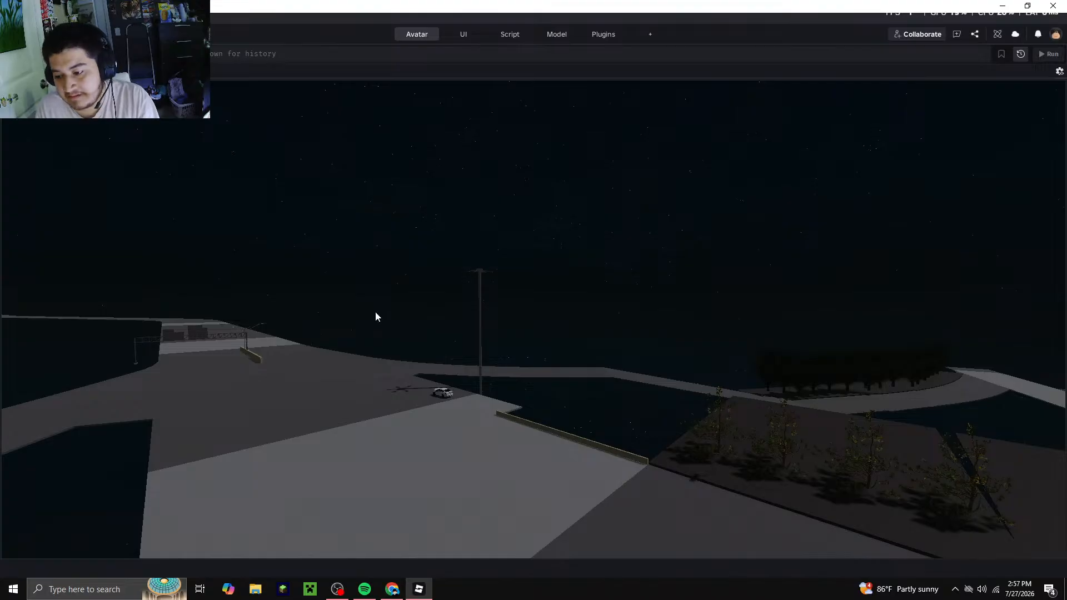
{"action": "left_click", "coordinate": [391, 589]}
{"action": "left_click", "coordinate": [391, 589]}
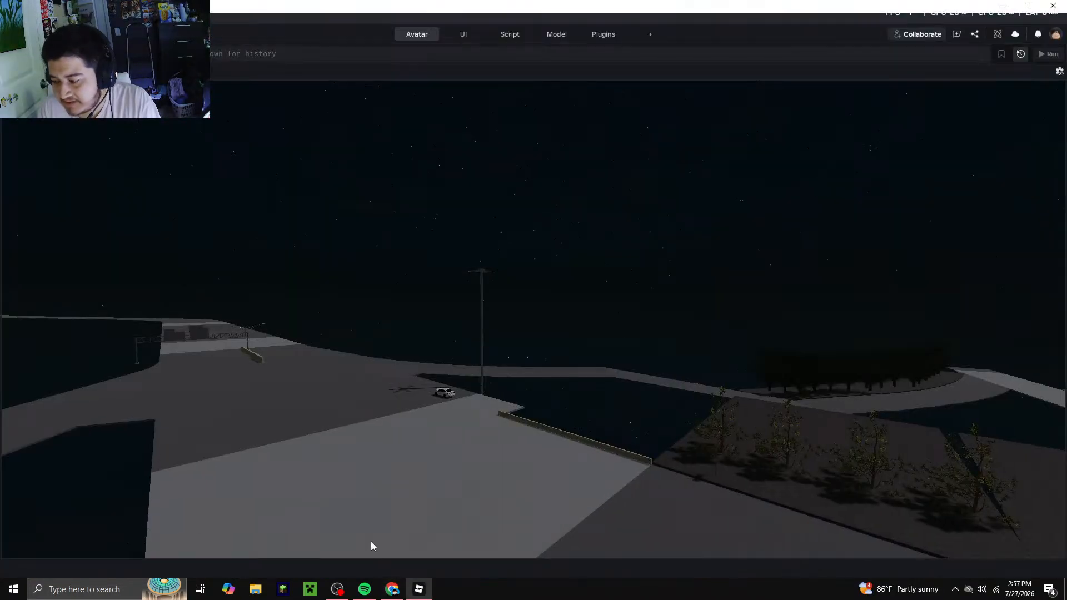
{"action": "key", "text": "w"}
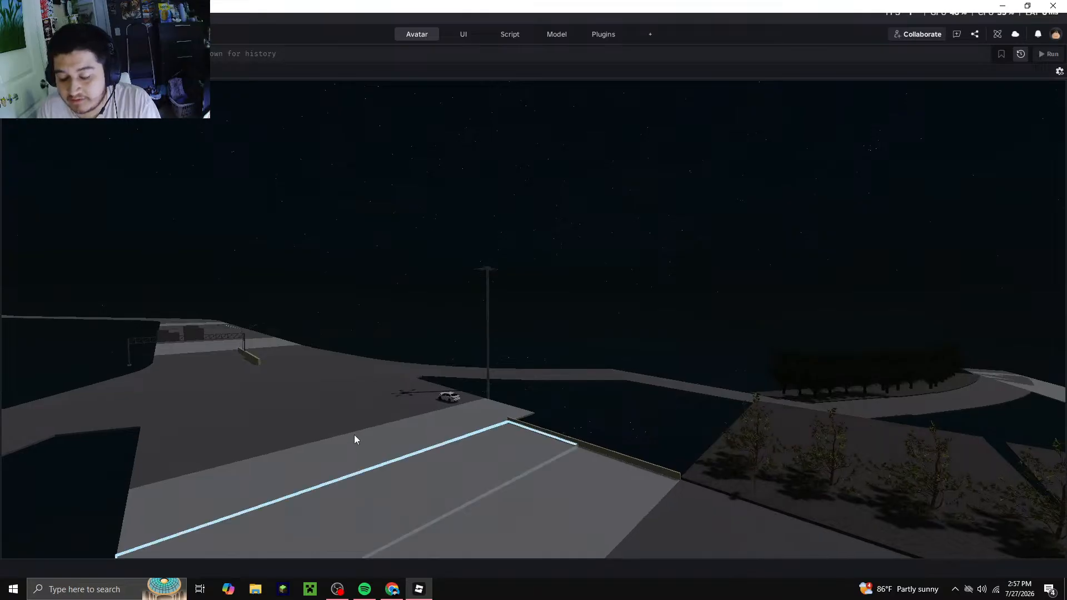
{"action": "left_click_drag", "start_coordinate": [354, 434], "coordinate": [393, 329]}
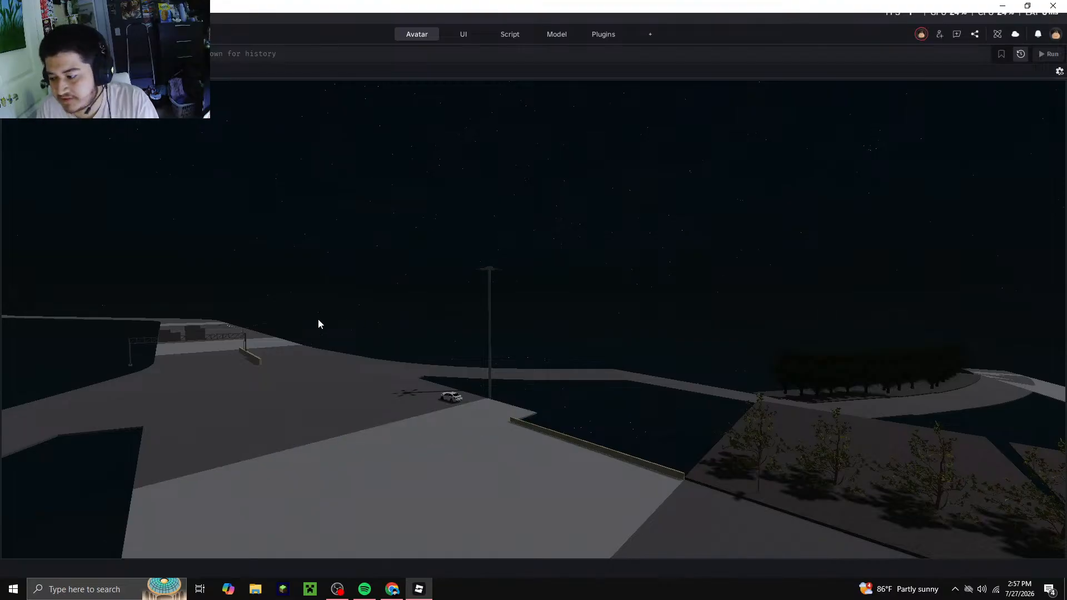
{"action": "left_click", "coordinate": [1052, 590]}
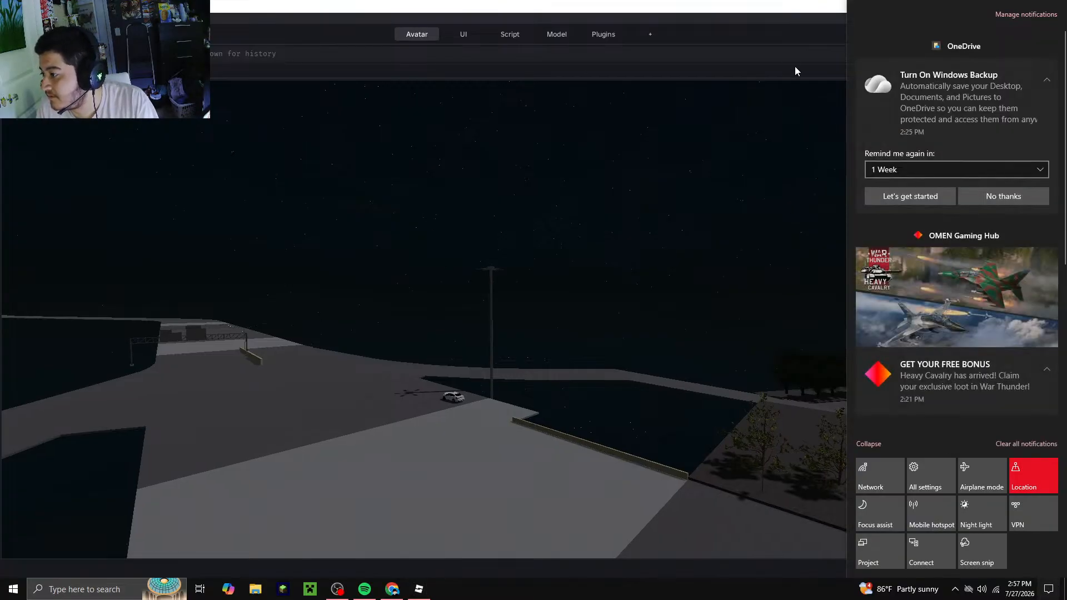
{"action": "left_click", "coordinate": [777, 34]}
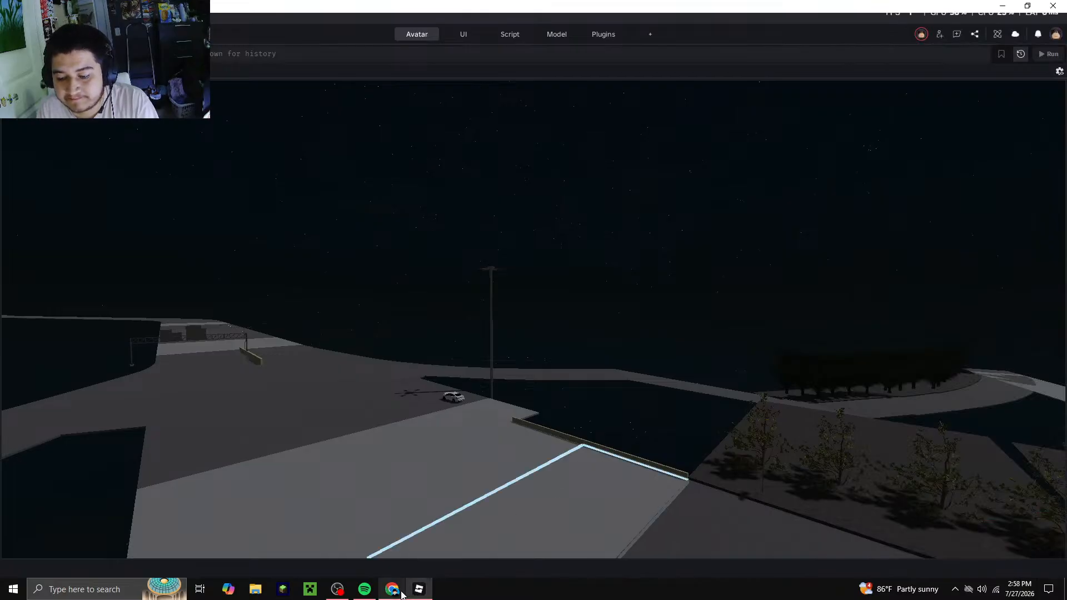
{"action": "mouse_move", "coordinate": [392, 589]}
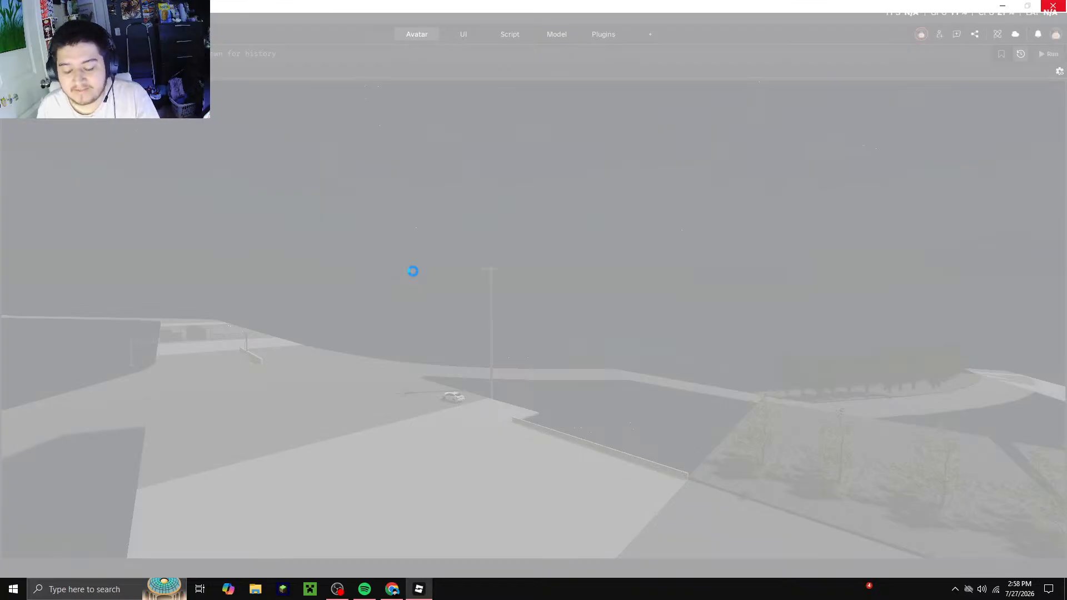
{"action": "left_click", "coordinate": [401, 594]}
{"action": "left_click", "coordinate": [400, 592]}
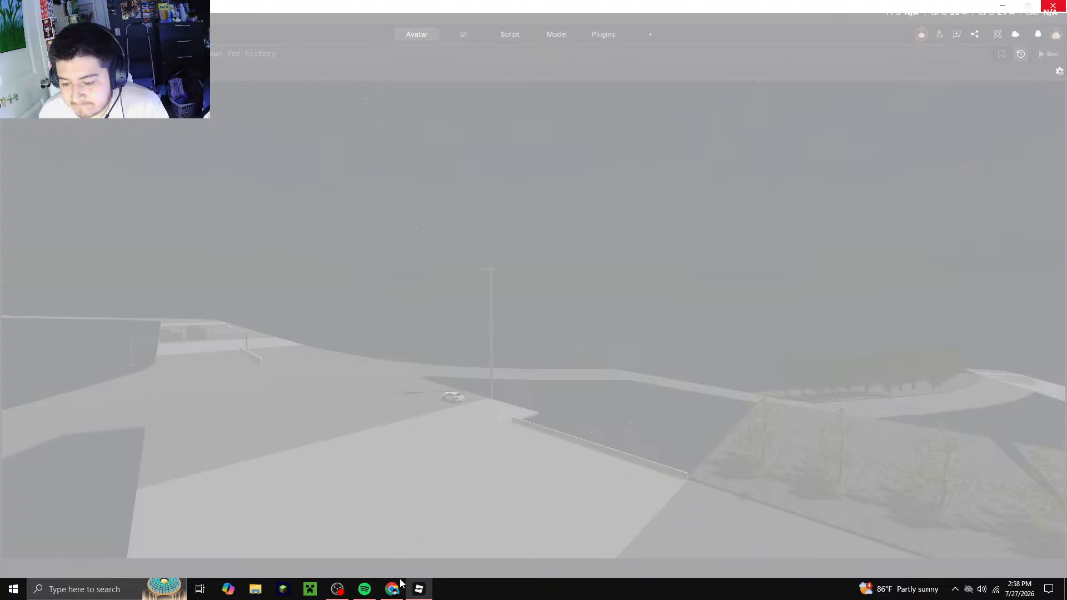
{"action": "left_click", "coordinate": [361, 539]}
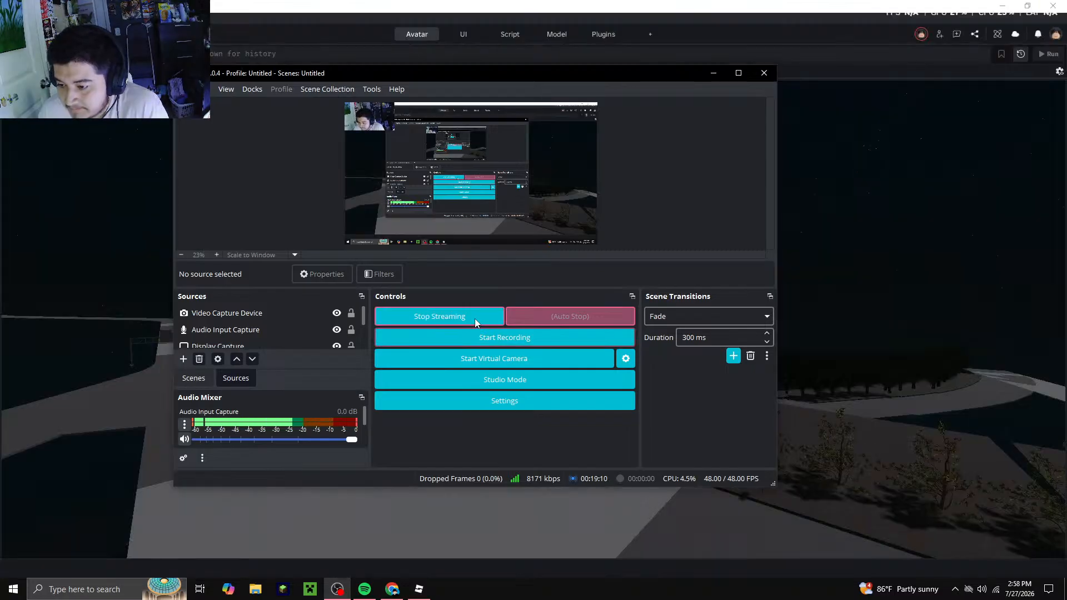
{"action": "left_click", "coordinate": [712, 73]}
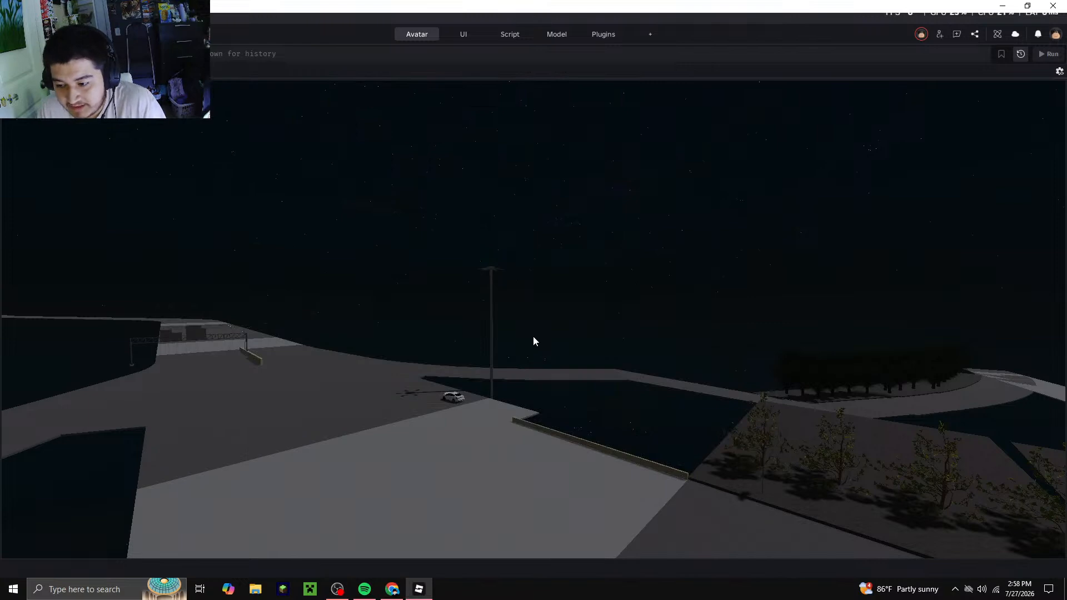
Examine the unmarked highway section from the light pole and parked car back to where the lane lines end near the overpass
{"action": "scroll", "coordinate": [532, 336], "scroll_direction": "up", "scroll_amount": 2}
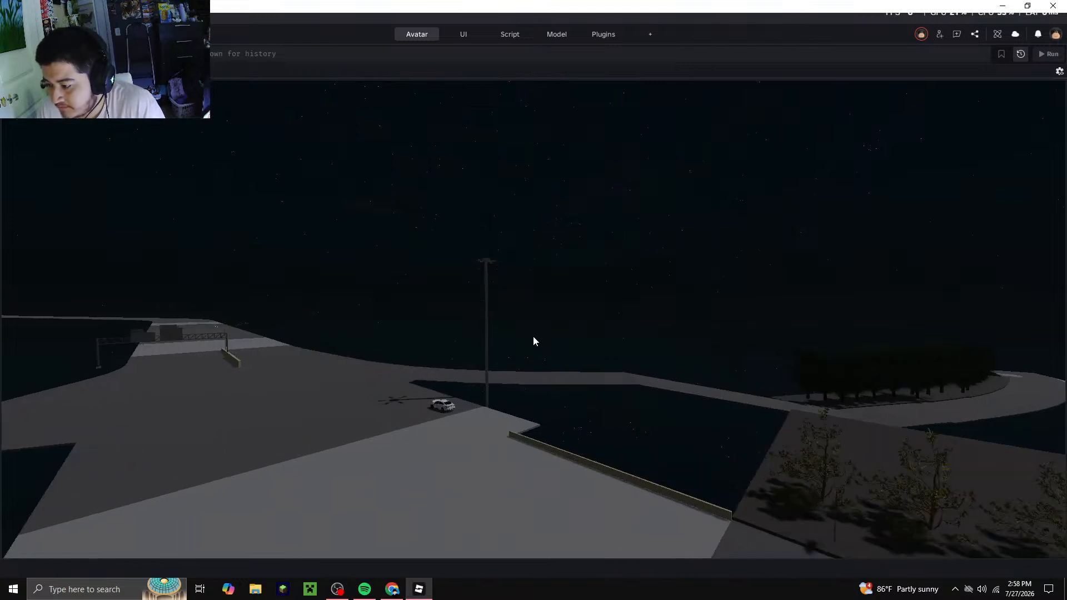
{"action": "scroll", "coordinate": [532, 336], "scroll_direction": "up", "scroll_amount": 2}
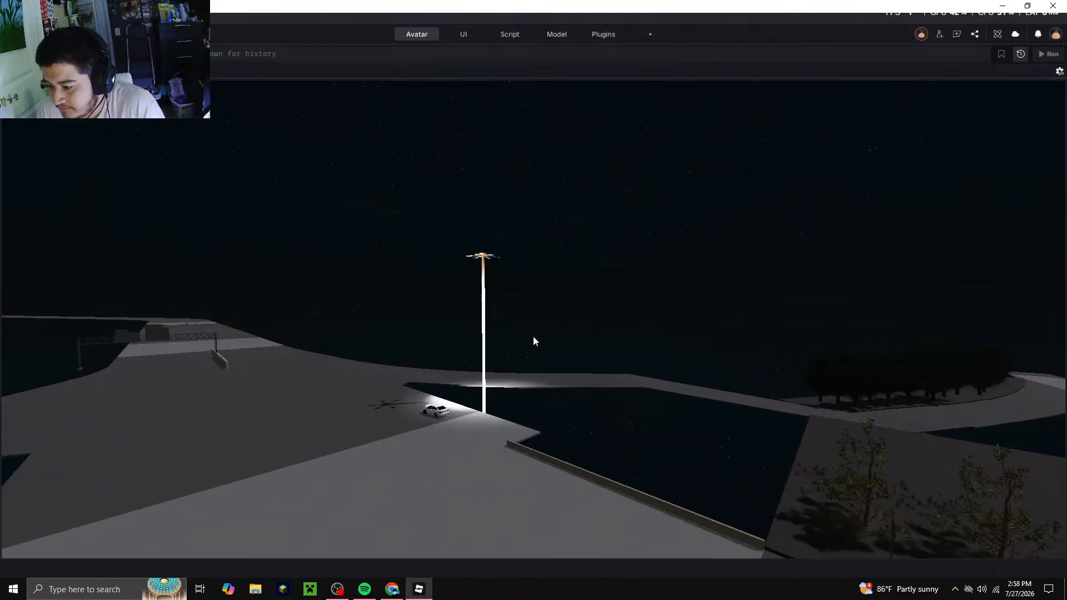
{"action": "scroll", "coordinate": [325, 309], "scroll_direction": "up", "scroll_amount": 3}
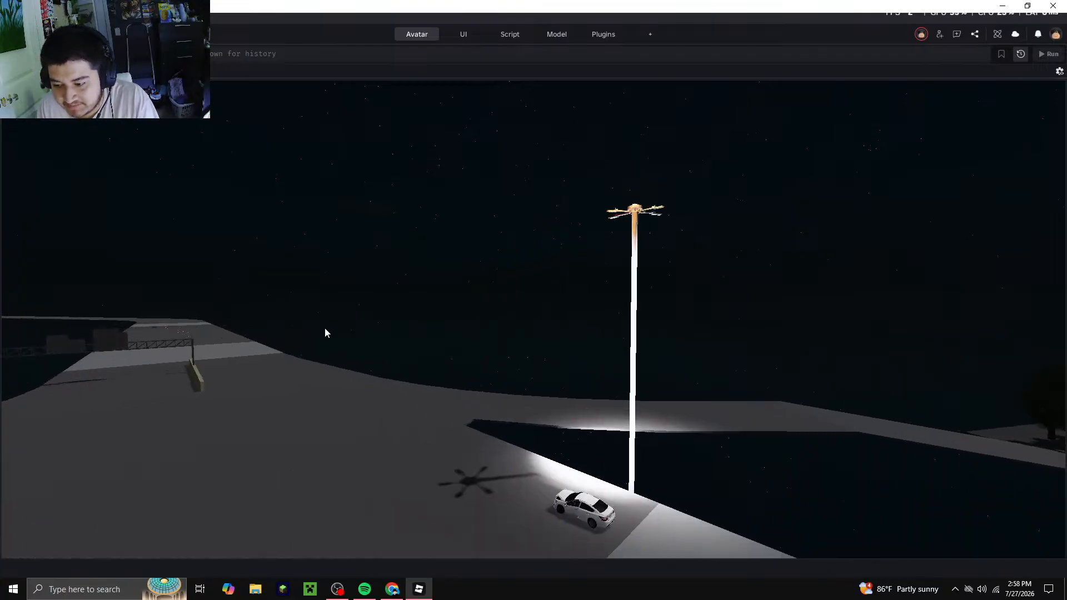
{"action": "right_click_drag", "start_coordinate": [417, 398], "coordinate": [414, 398]}
{"action": "key", "text": "a"}
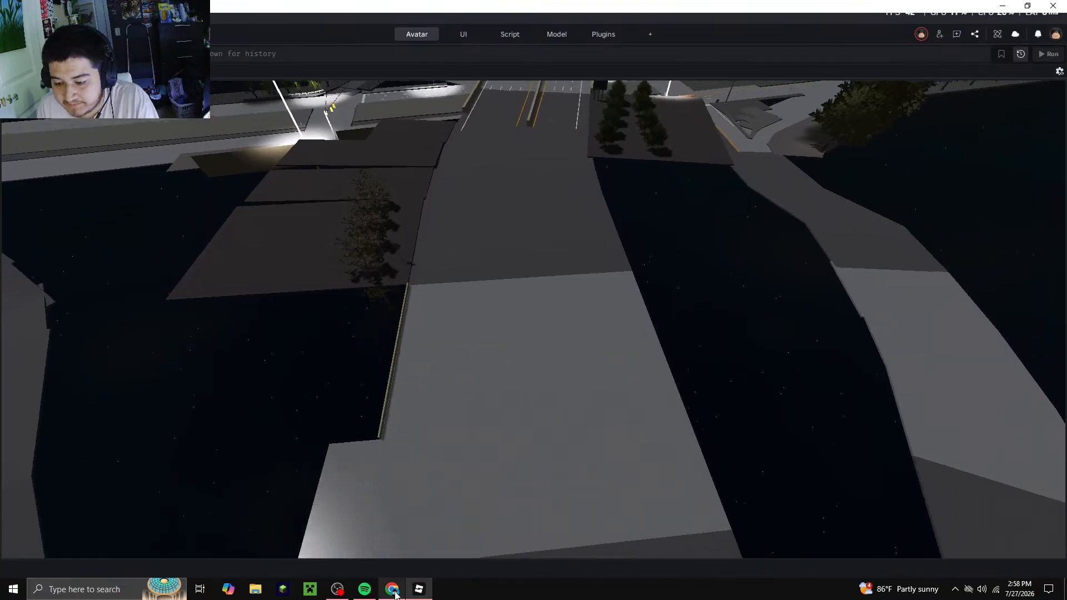
{"action": "left_click", "coordinate": [393, 593]}
{"action": "left_click", "coordinate": [394, 593]}
{"action": "key", "text": "a"}
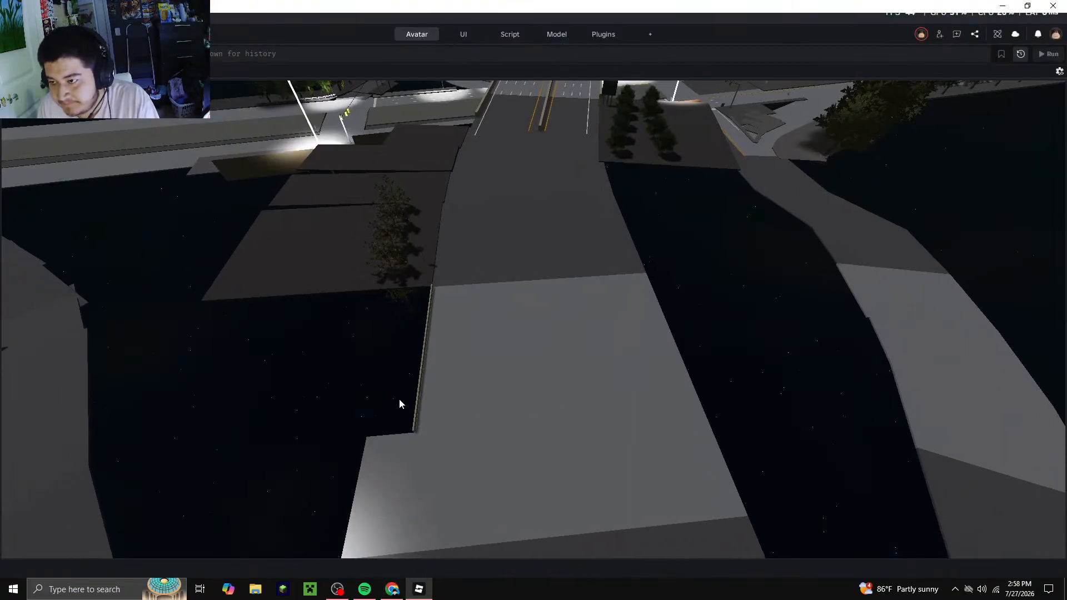
{"action": "right_click_drag", "start_coordinate": [399, 398], "coordinate": [405, 402]}
{"action": "scroll", "coordinate": [459, 309], "scroll_direction": "up", "scroll_amount": 3}
{"action": "mouse_move", "coordinate": [465, 324]}
{"action": "right_mouse_down"}
{"action": "mouse_move", "coordinate": [474, 336]}
{"action": "mouse_move", "coordinate": [478, 311]}
{"action": "right_mouse_up"}
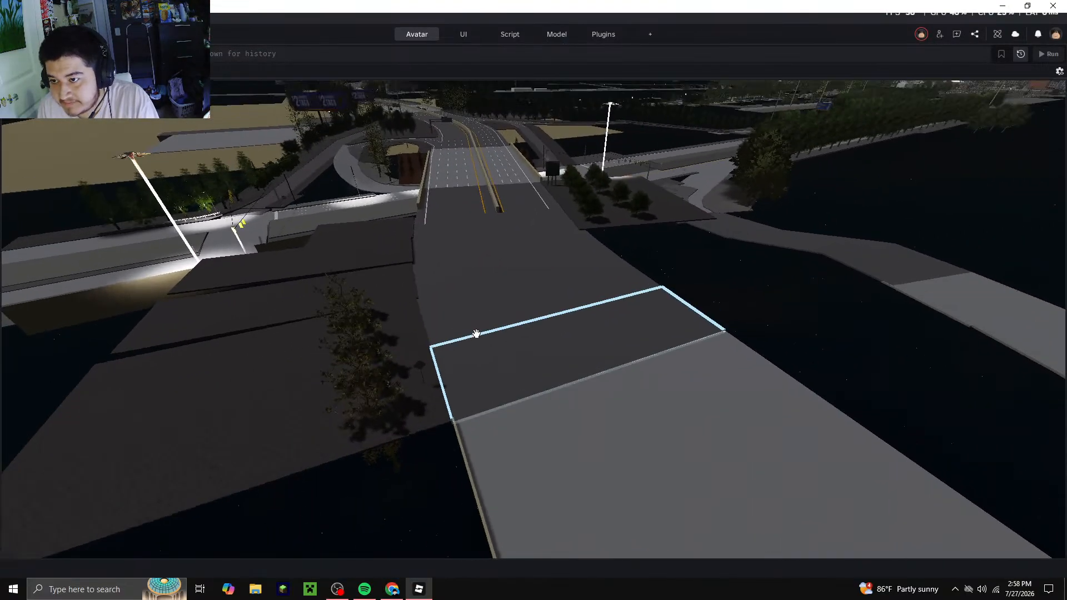
{"action": "key", "text": "s"}
{"action": "key", "text": "a"}
{"action": "scroll", "coordinate": [63, 192], "scroll_direction": "up", "scroll_amount": 4}
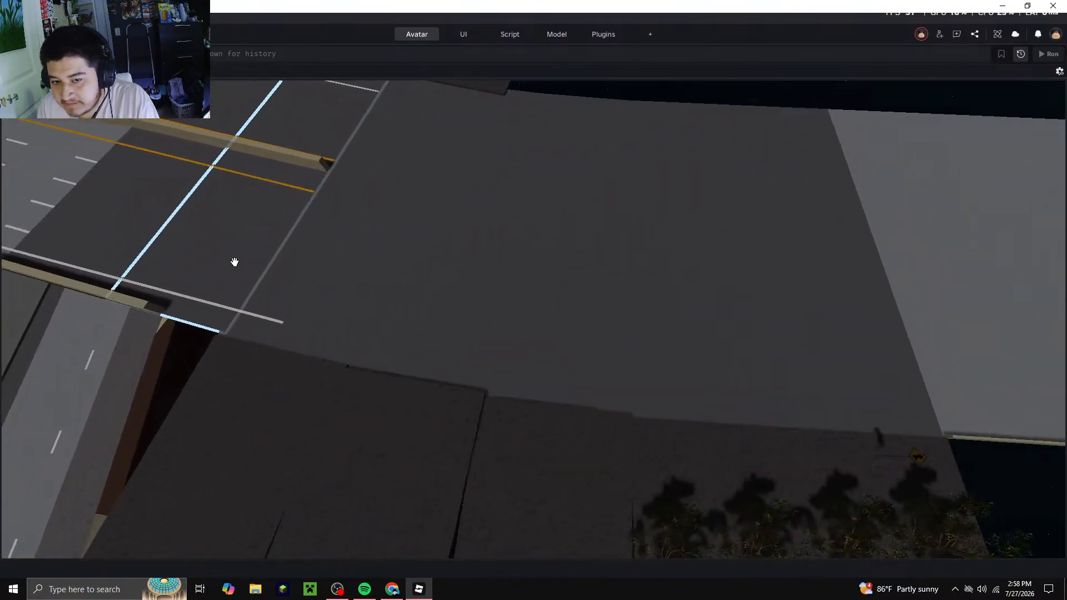
Select the end segment of the white edge line beyond the overpass and bring up the curve-rendering plugin for it
{"action": "right_click_drag", "start_coordinate": [284, 310], "coordinate": [435, 355]}
{"action": "scroll", "coordinate": [442, 350], "scroll_direction": "up", "scroll_amount": 1}
{"action": "scroll", "coordinate": [441, 348], "scroll_direction": "up", "scroll_amount": 2}
{"action": "scroll", "coordinate": [498, 433], "scroll_direction": "down", "scroll_amount": 4}
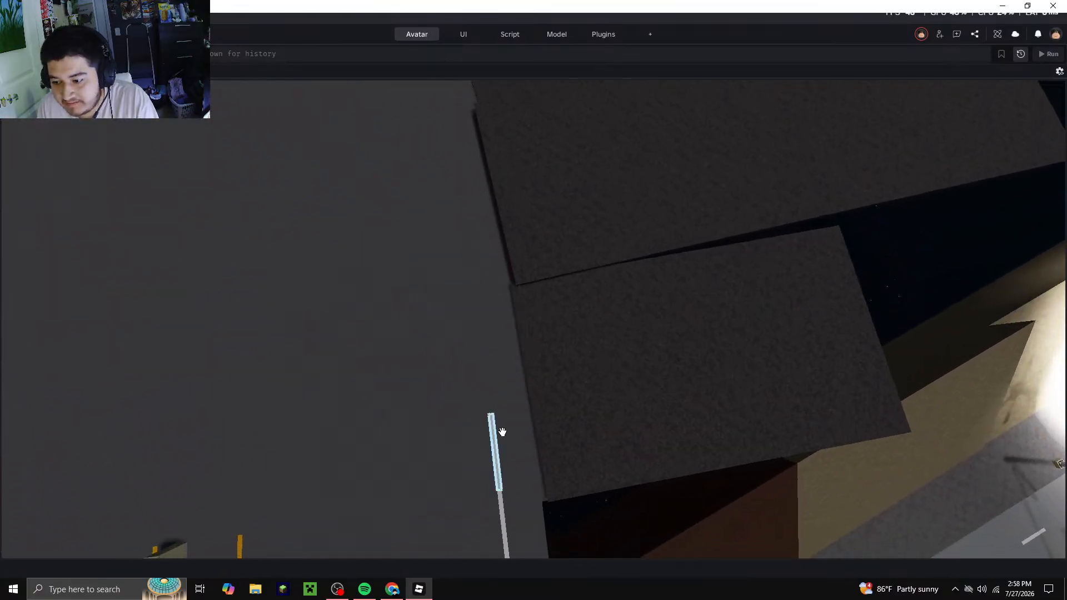
{"action": "left_click", "coordinate": [511, 394]}
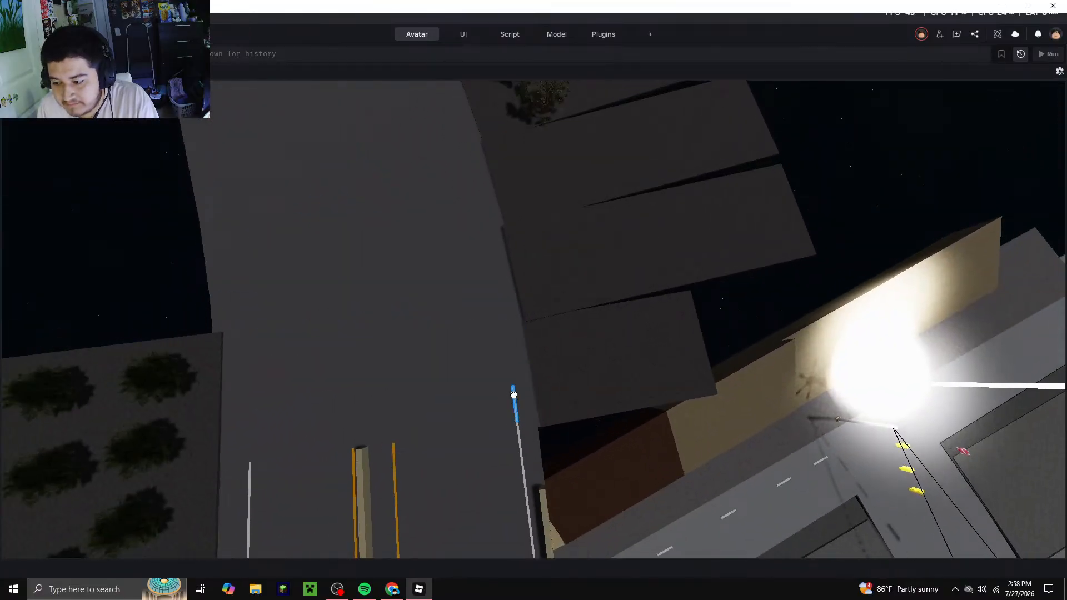
{"action": "left_click", "coordinate": [590, 35]}
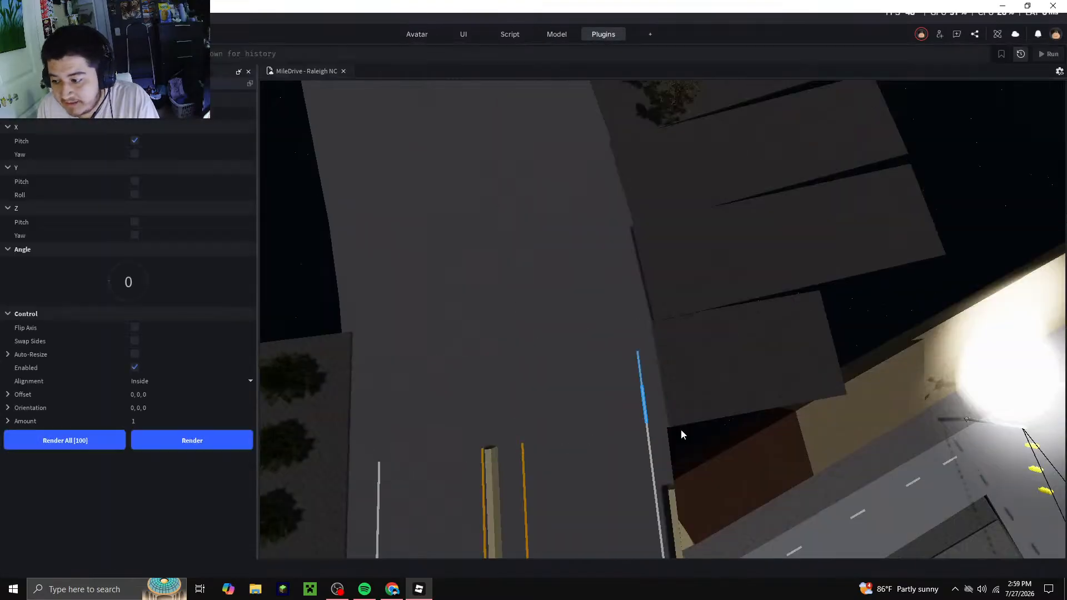
Change the curve axis from X pitch to X yaw and render several segments bending the white edge line along the road edge
{"action": "scroll", "coordinate": [681, 434], "scroll_direction": "up", "scroll_amount": 3}
{"action": "right_click_drag", "start_coordinate": [681, 433], "coordinate": [679, 435]}
{"action": "key", "text": "d"}
{"action": "left_click", "coordinate": [206, 442]}
{"action": "key", "text": "d"}
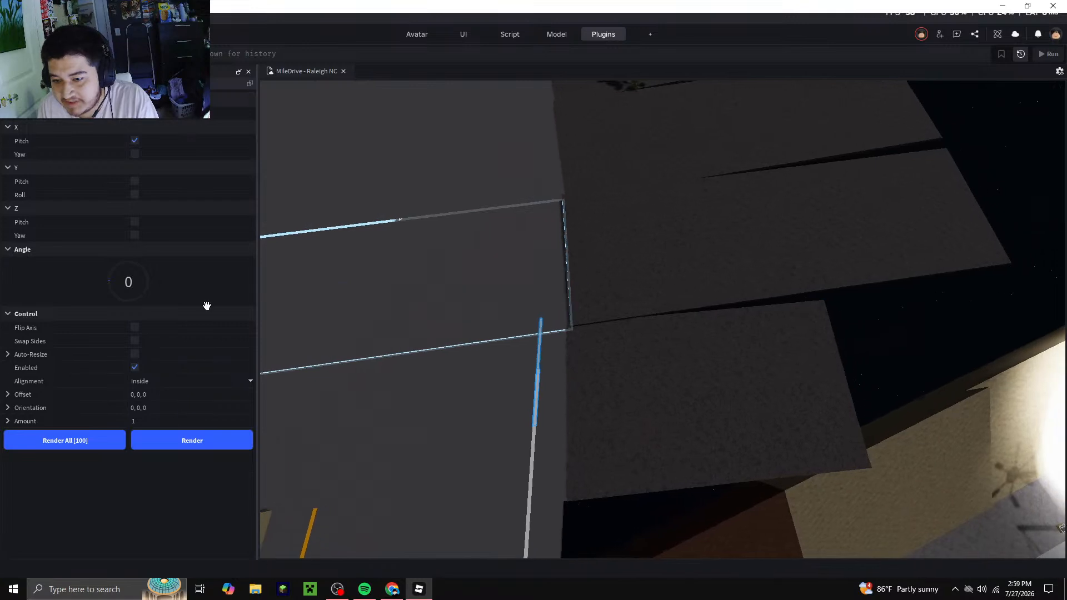
{"action": "left_click", "coordinate": [134, 154]}
{"action": "left_click_drag", "start_coordinate": [109, 277], "coordinate": [111, 284]}
{"action": "left_click", "coordinate": [236, 440]}
{"action": "left_click", "coordinate": [235, 440]}
{"action": "left_click", "coordinate": [236, 440]}
{"action": "right_click_drag", "start_coordinate": [682, 341], "coordinate": [641, 343]}
{"action": "key", "text": "a"}
{"action": "left_click_drag", "start_coordinate": [110, 280], "coordinate": [104, 290]}
{"action": "left_click", "coordinate": [194, 437]}
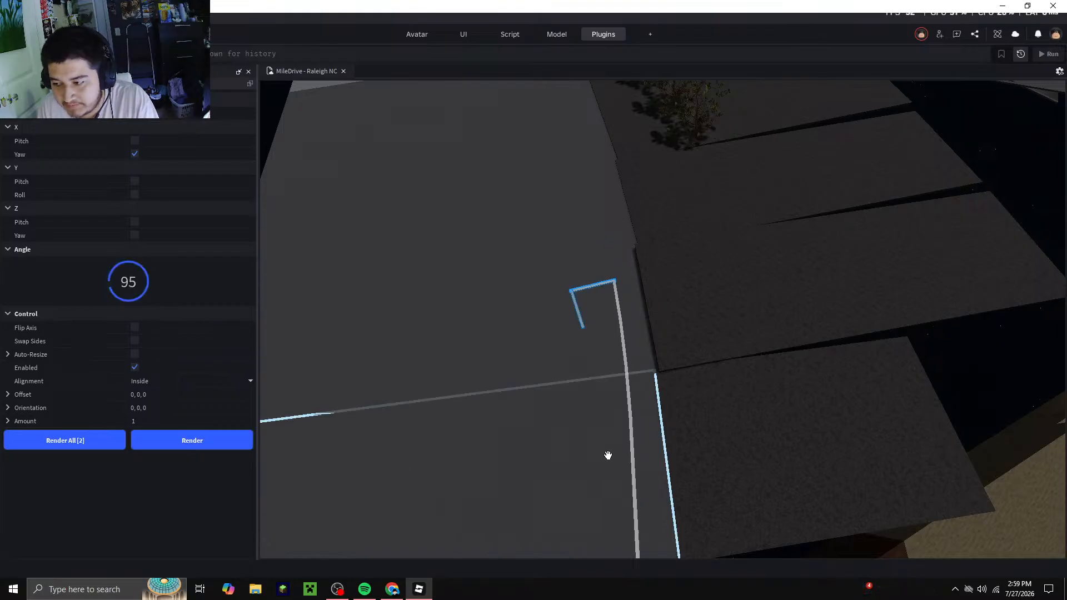
{"action": "right_click_drag", "start_coordinate": [609, 460], "coordinate": [609, 456]}
{"action": "key", "text": "d"}
{"action": "left_click", "coordinate": [990, 407]}
{"action": "scroll", "coordinate": [544, 329], "scroll_direction": "up", "scroll_amount": 3}
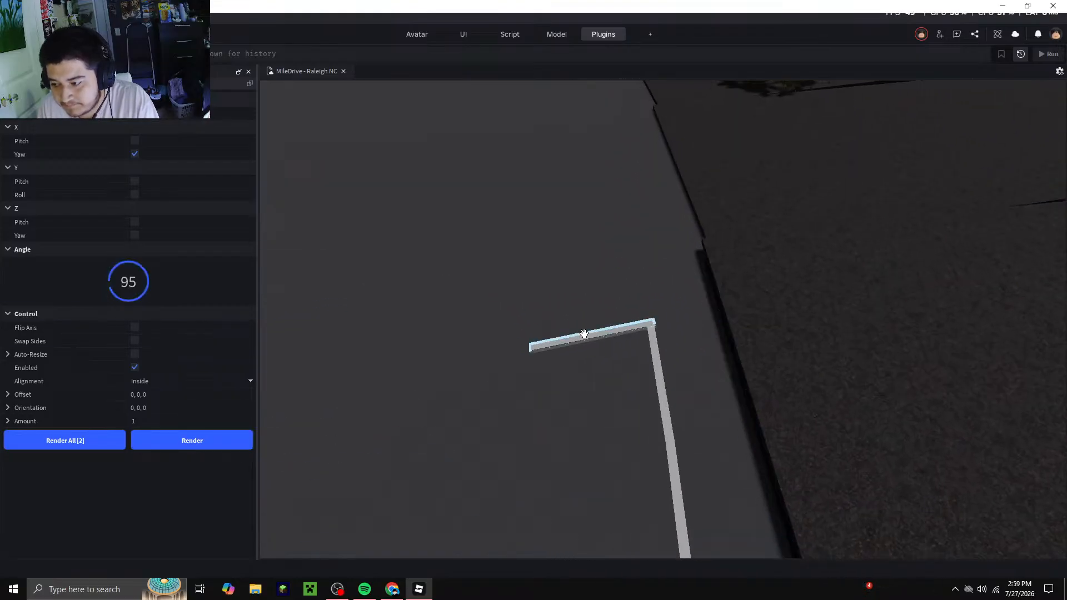
{"action": "right_click", "coordinate": [584, 334]}
{"action": "left_click", "coordinate": [606, 107]}
Extend the white edge line from its last segment, rendering at a 1° angle and then at 0° up to the lighter road section
{"action": "left_click", "coordinate": [652, 329]}
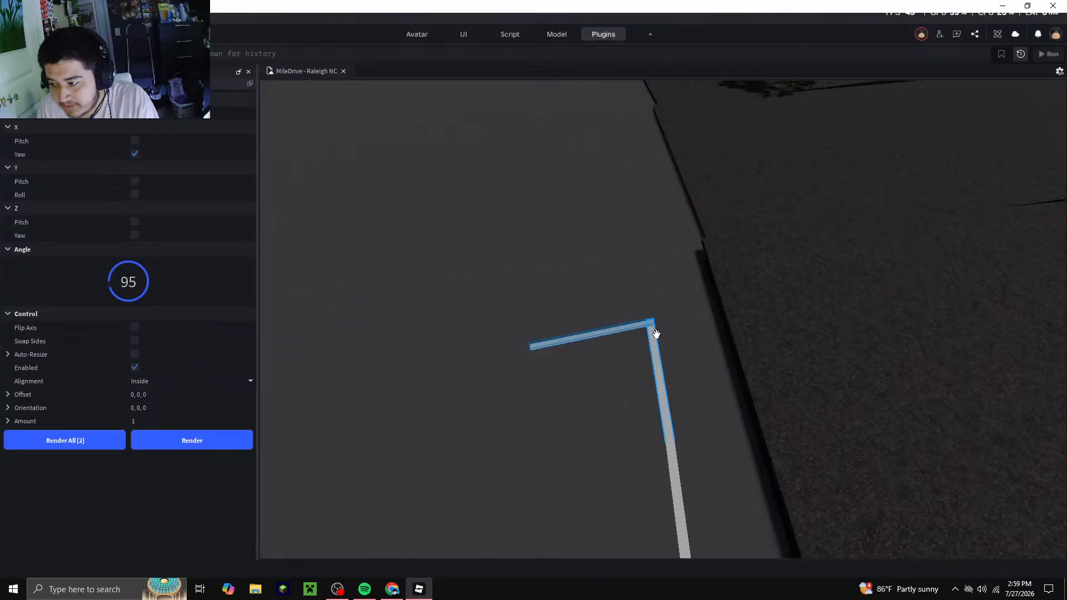
{"action": "left_click_drag", "start_coordinate": [123, 263], "coordinate": [105, 280]}
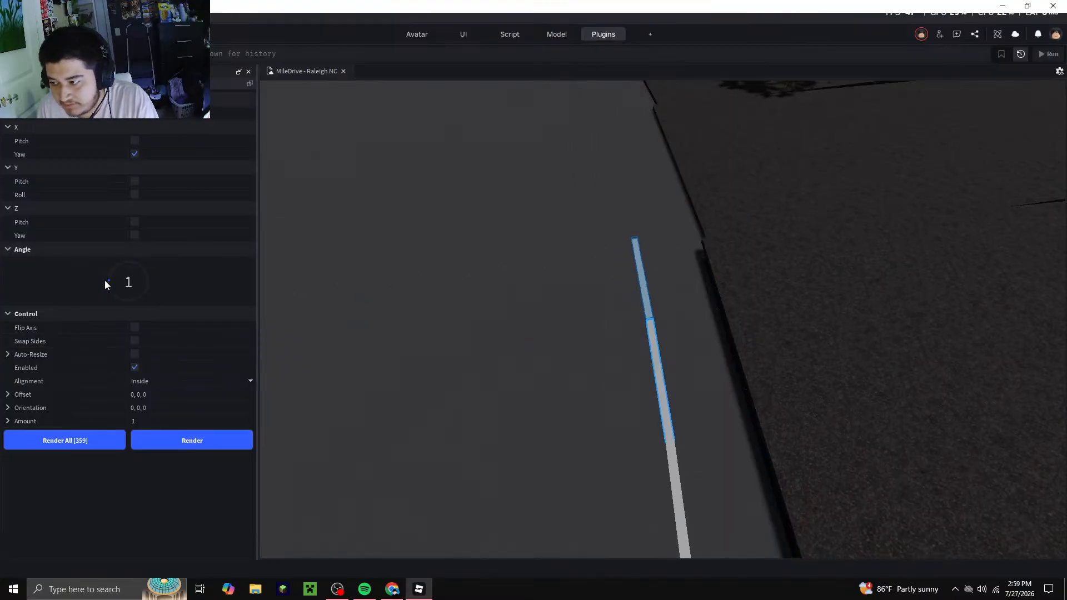
{"action": "left_click", "coordinate": [243, 436]}
{"action": "right_click_drag", "start_coordinate": [534, 394], "coordinate": [533, 393]}
{"action": "key", "text": "s"}
{"action": "left_click", "coordinate": [236, 439]}
{"action": "left_click", "coordinate": [235, 439]}
{"action": "left_click_drag", "start_coordinate": [106, 284], "coordinate": [105, 286]}
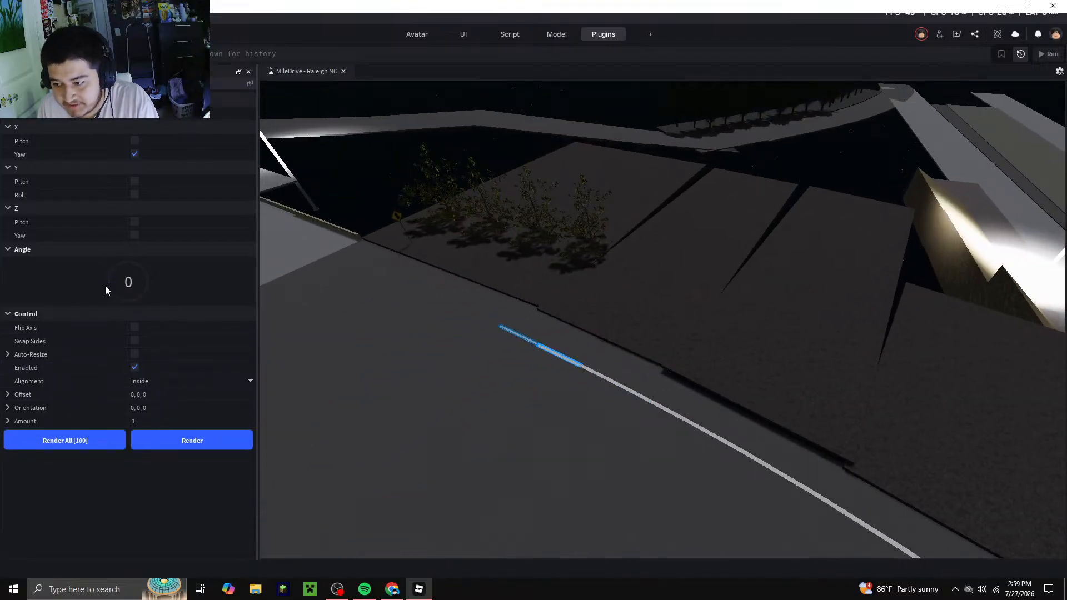
{"action": "left_click", "coordinate": [219, 441]}
{"action": "left_click", "coordinate": [219, 441]}
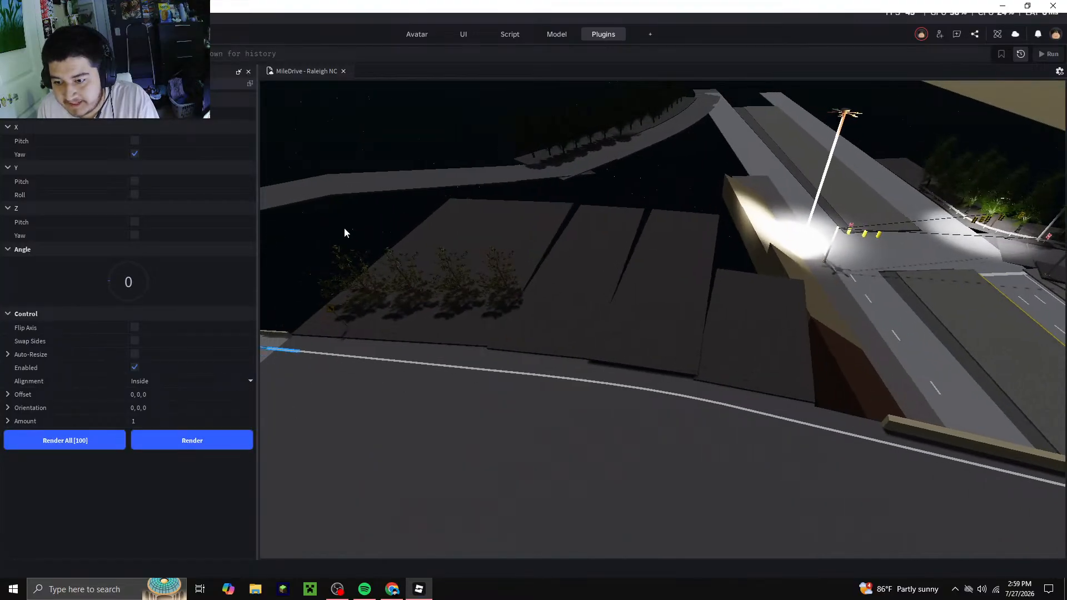
Select the yellow line beside the median barrier, on the side of the new white line, and render its continuation at a 3° angle
{"action": "key", "text": "s"}
{"action": "right_click_drag", "start_coordinate": [534, 260], "coordinate": [679, 272]}
{"action": "scroll", "coordinate": [679, 271], "scroll_direction": "up", "scroll_amount": 3}
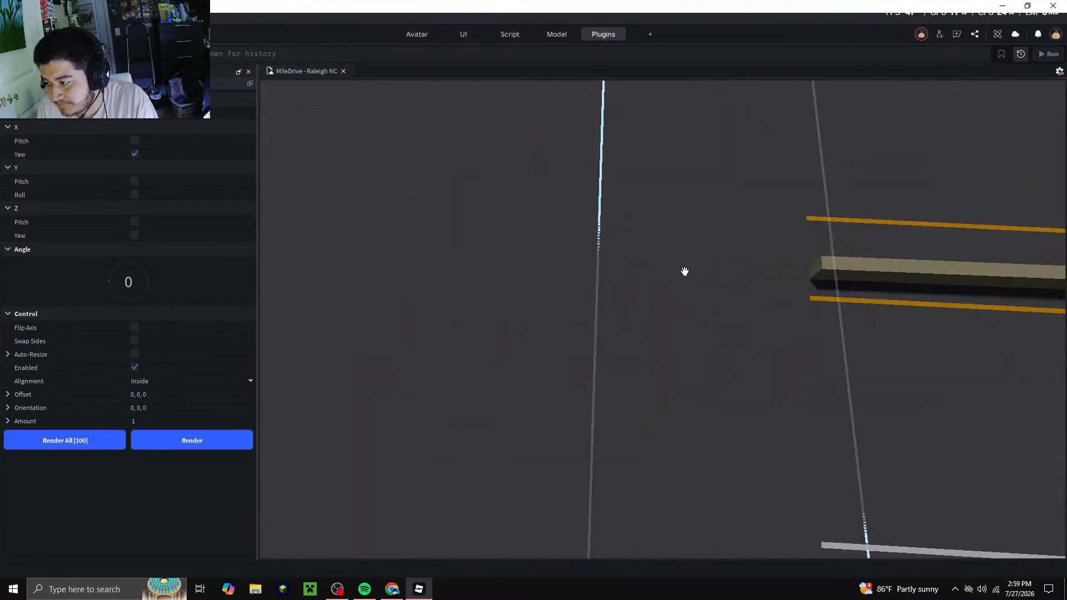
{"action": "left_click", "coordinate": [801, 210]}
{"action": "scroll", "coordinate": [756, 275], "scroll_direction": "down", "scroll_amount": 5}
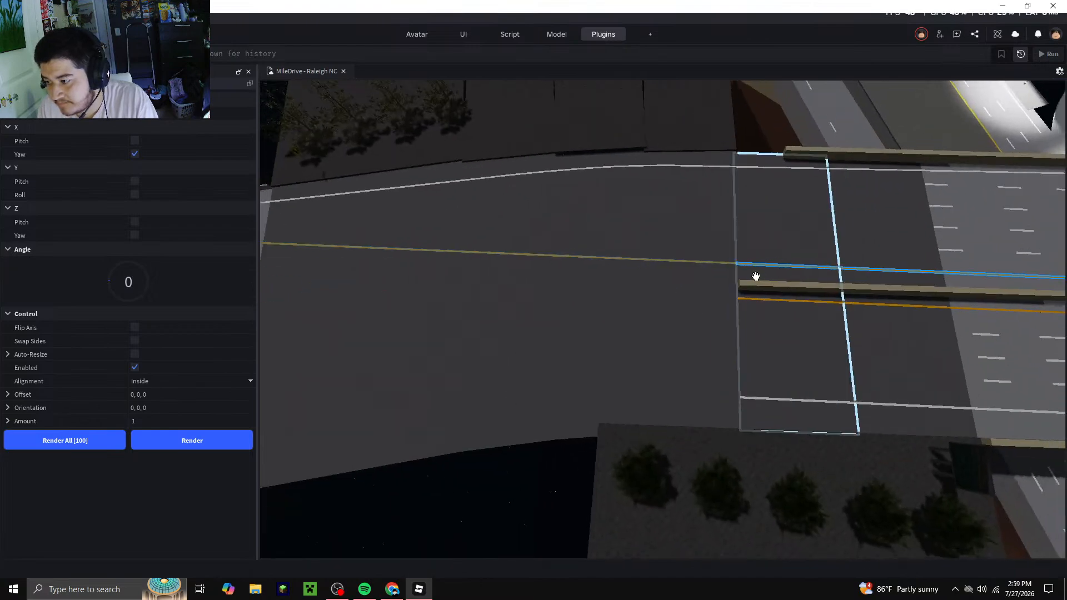
{"action": "left_click_drag", "start_coordinate": [109, 281], "coordinate": [111, 281]}
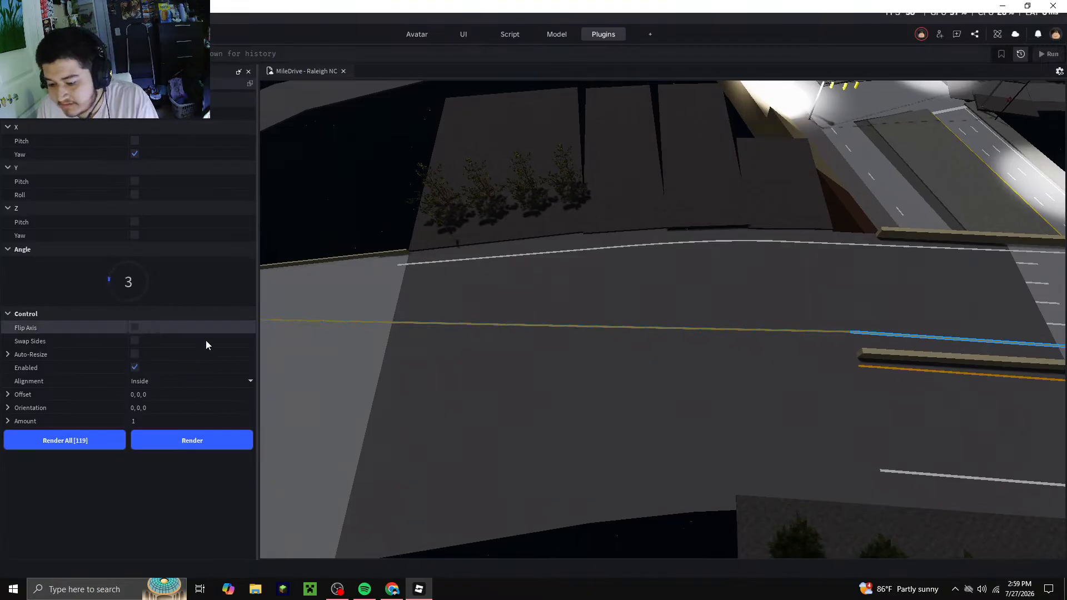
{"action": "left_click", "coordinate": [235, 443]}
Scale the overlong rendered yellow segment down to a short piece joined to the existing line beside the median barrier
{"action": "scroll", "coordinate": [393, 315], "scroll_direction": "up", "scroll_amount": 2}
{"action": "left_click", "coordinate": [409, 321]}
{"action": "right_click_drag", "start_coordinate": [408, 322], "coordinate": [409, 322]}
{"action": "scroll", "coordinate": [405, 174], "scroll_direction": "down", "scroll_amount": 5}
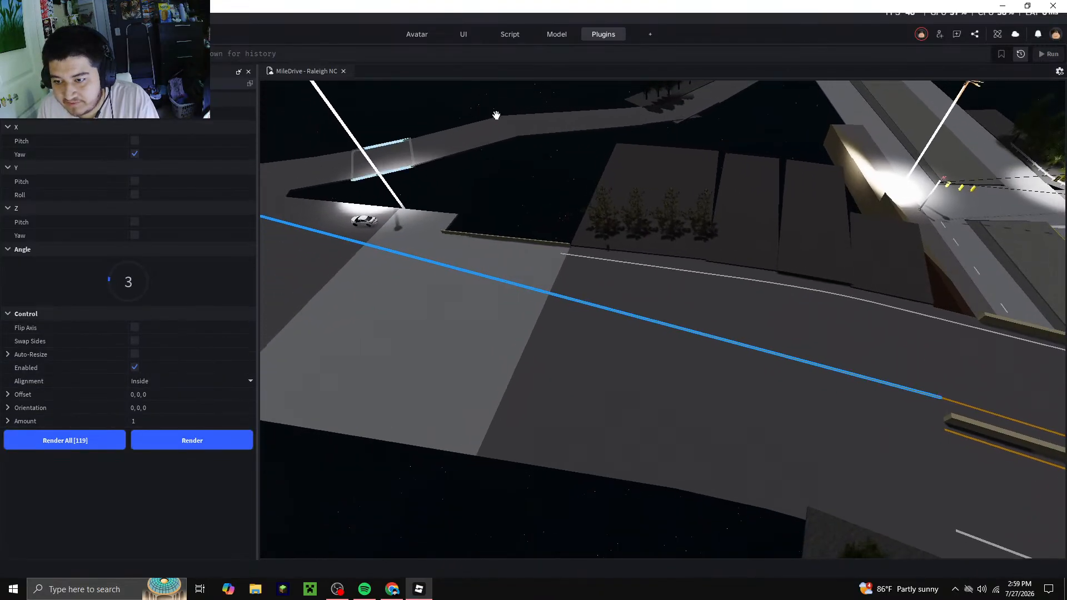
{"action": "left_click", "coordinate": [558, 36]}
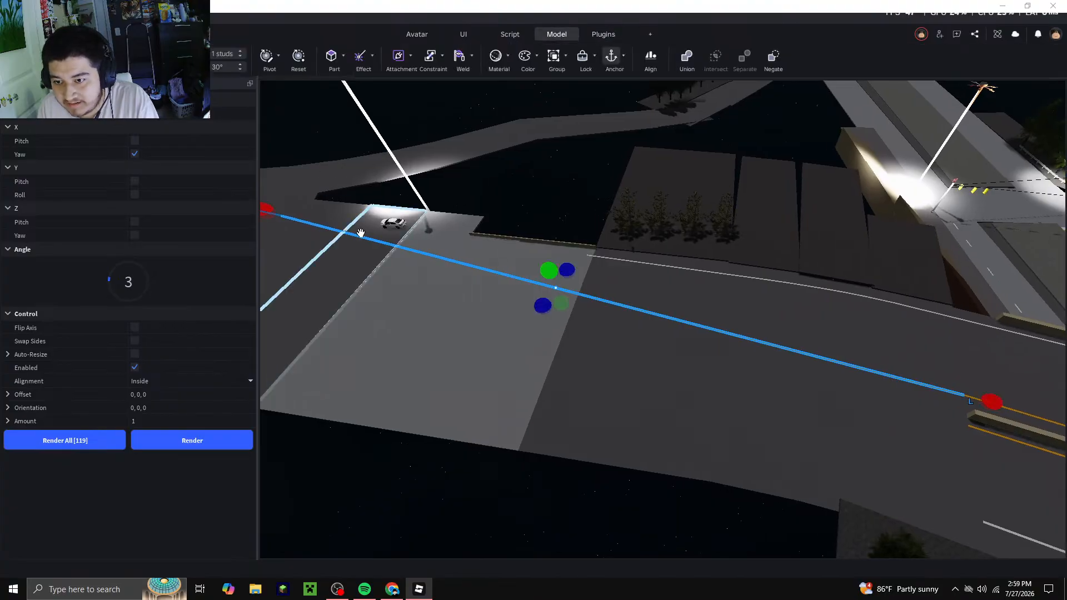
{"action": "right_click_drag", "start_coordinate": [361, 233], "coordinate": [362, 231]}
{"action": "left_click_drag", "start_coordinate": [415, 191], "coordinate": [471, 272]}
{"action": "right_click_drag", "start_coordinate": [472, 272], "coordinate": [472, 272]}
{"action": "left_click_drag", "start_coordinate": [472, 272], "coordinate": [475, 271]}
{"action": "right_click_drag", "start_coordinate": [472, 271], "coordinate": [475, 271]}
{"action": "left_click_drag", "start_coordinate": [475, 271], "coordinate": [676, 290]}
{"action": "right_click_drag", "start_coordinate": [676, 291], "coordinate": [667, 128]}
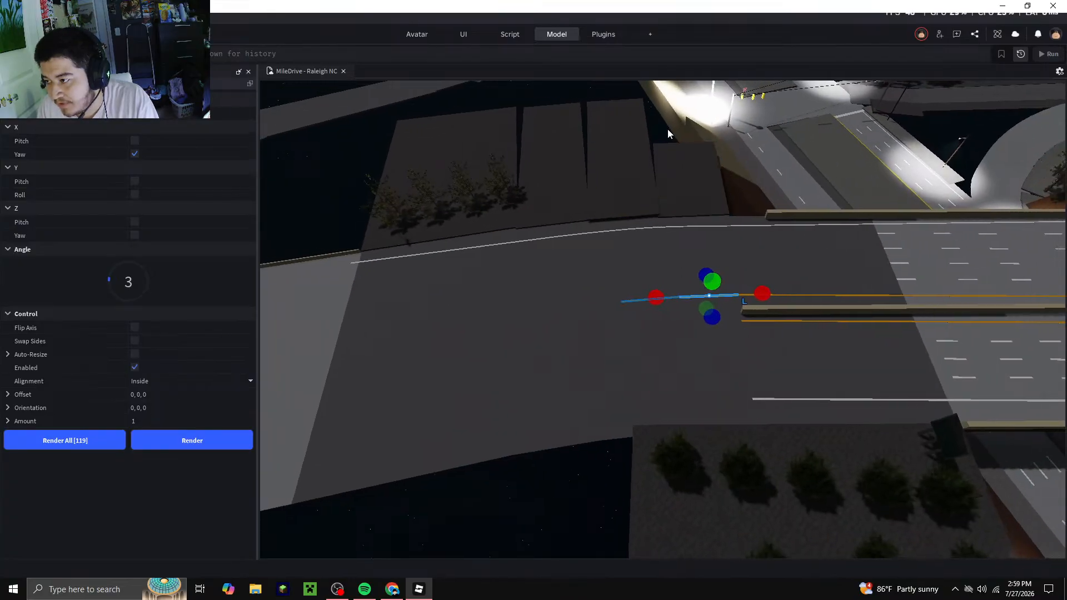
Extend the yellow line beside the median barrier from its short piece, rendering segments at a 2° angle and then at 0°
{"action": "scroll", "coordinate": [693, 274], "scroll_direction": "up", "scroll_amount": 5}
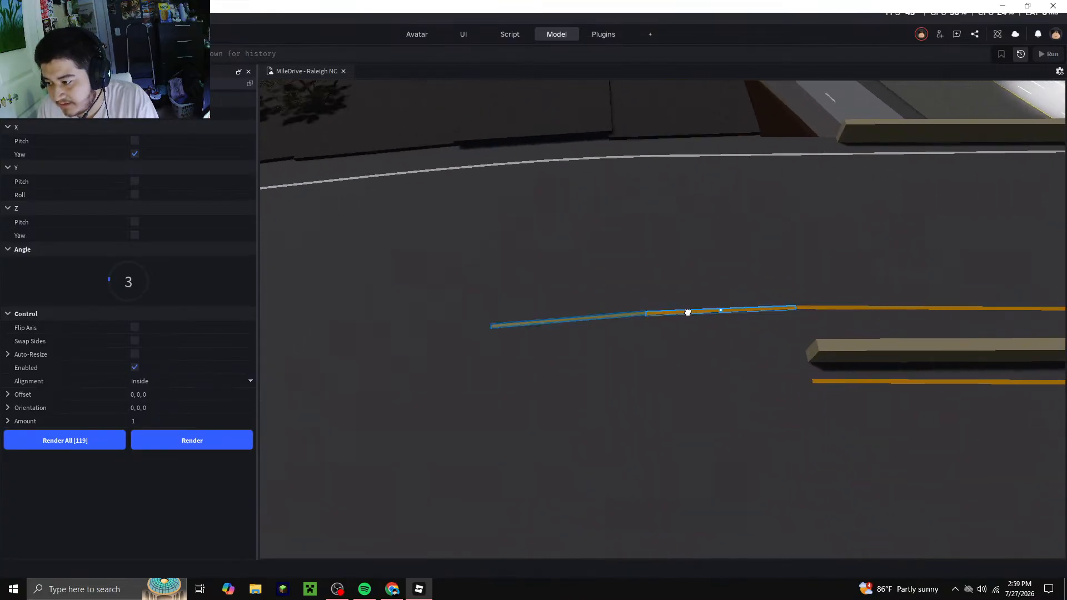
{"action": "key", "text": "a"}
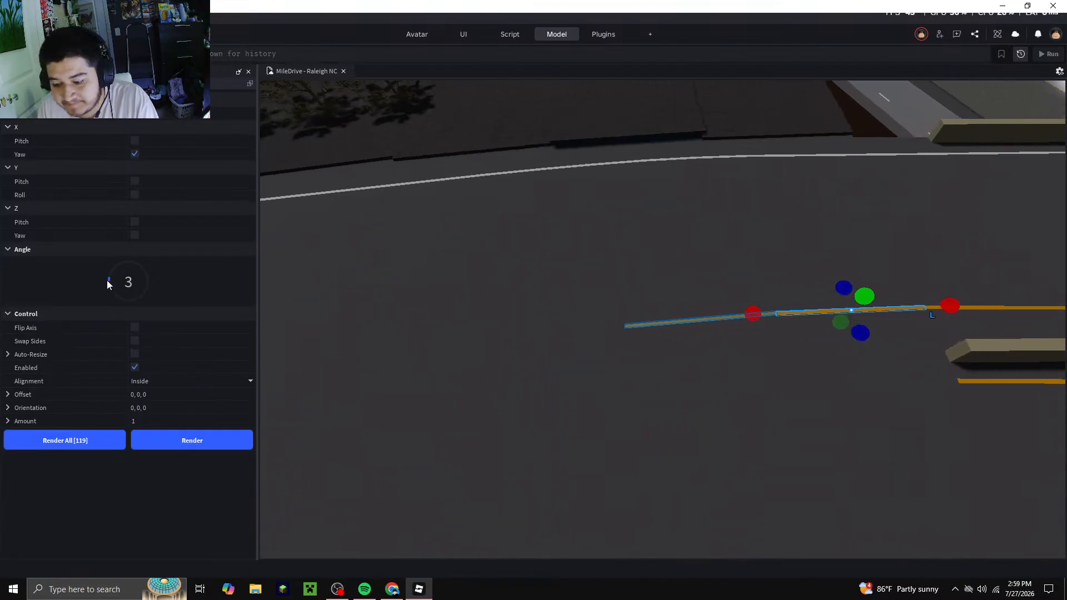
{"action": "scroll", "coordinate": [105, 284], "scroll_direction": "up", "scroll_amount": 3}
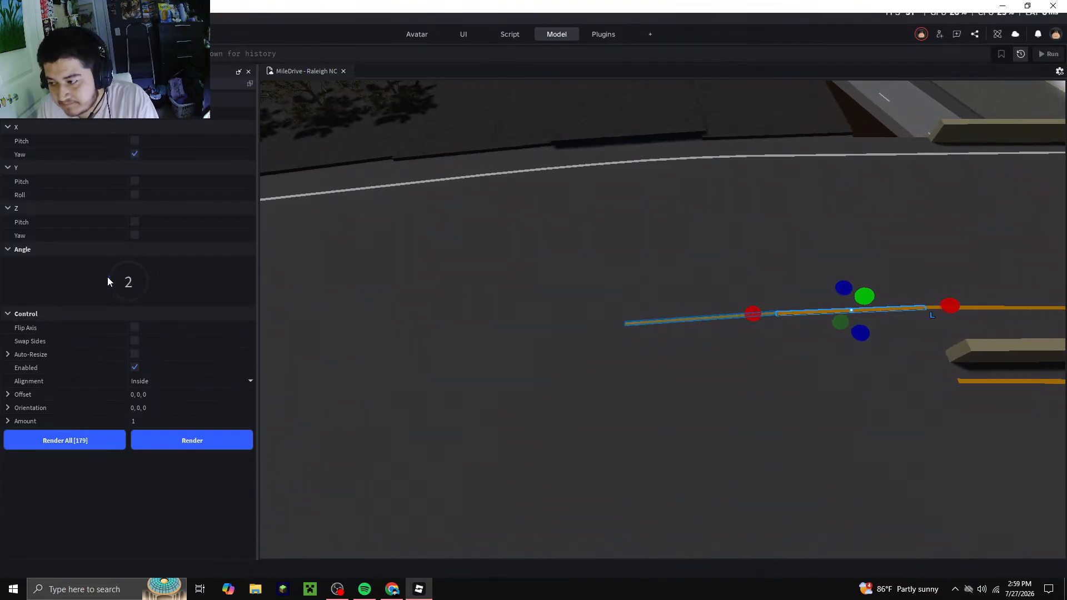
{"action": "left_click", "coordinate": [227, 440]}
{"action": "key", "text": "a"}
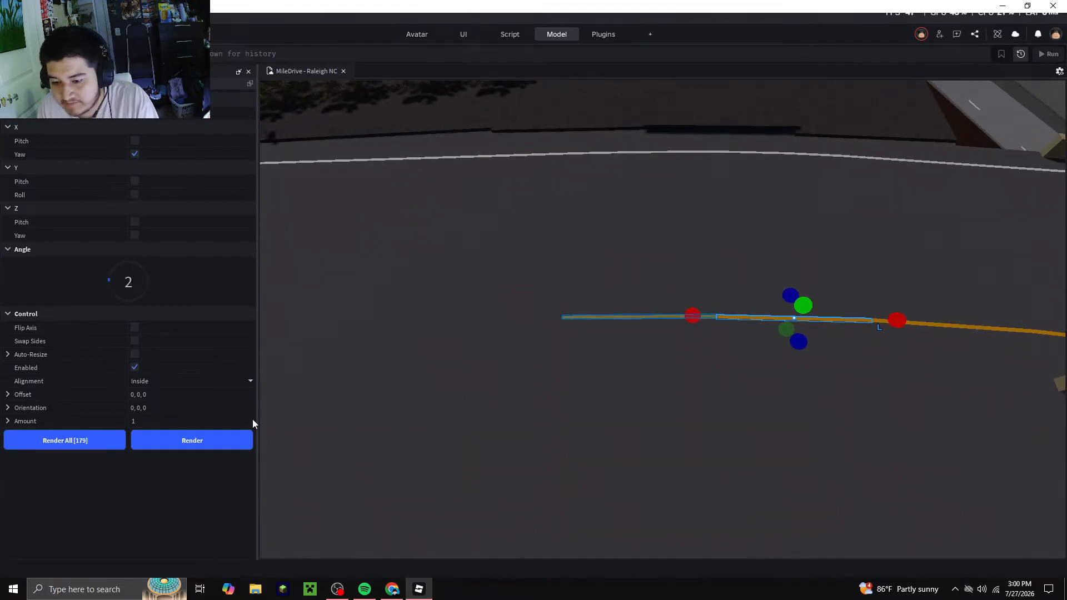
{"action": "left_click", "coordinate": [192, 440]}
{"action": "right_click_drag", "start_coordinate": [687, 361], "coordinate": [691, 362]}
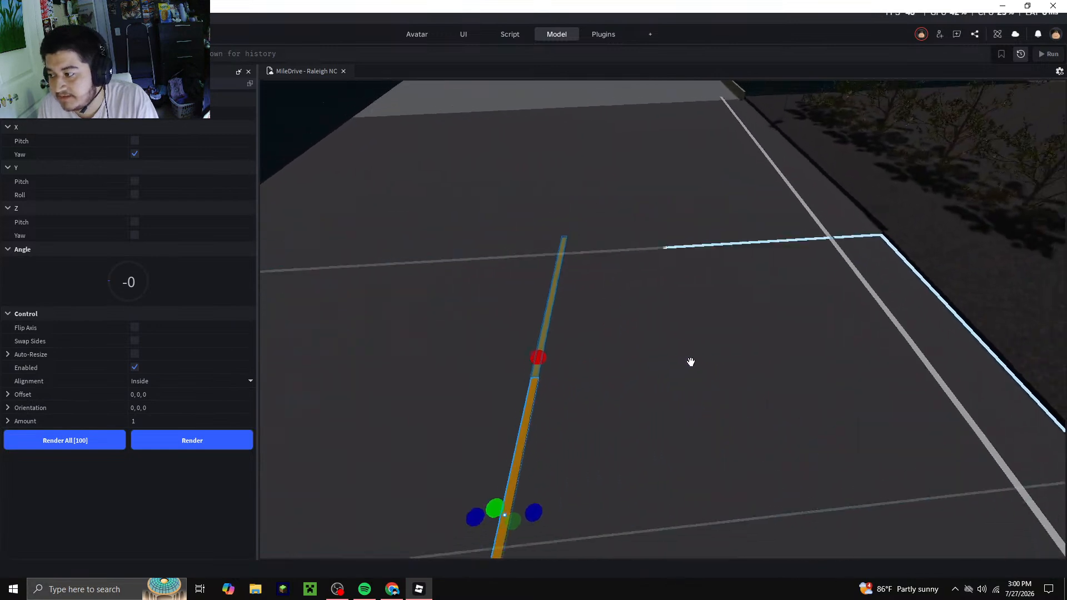
{"action": "key", "text": "f"}
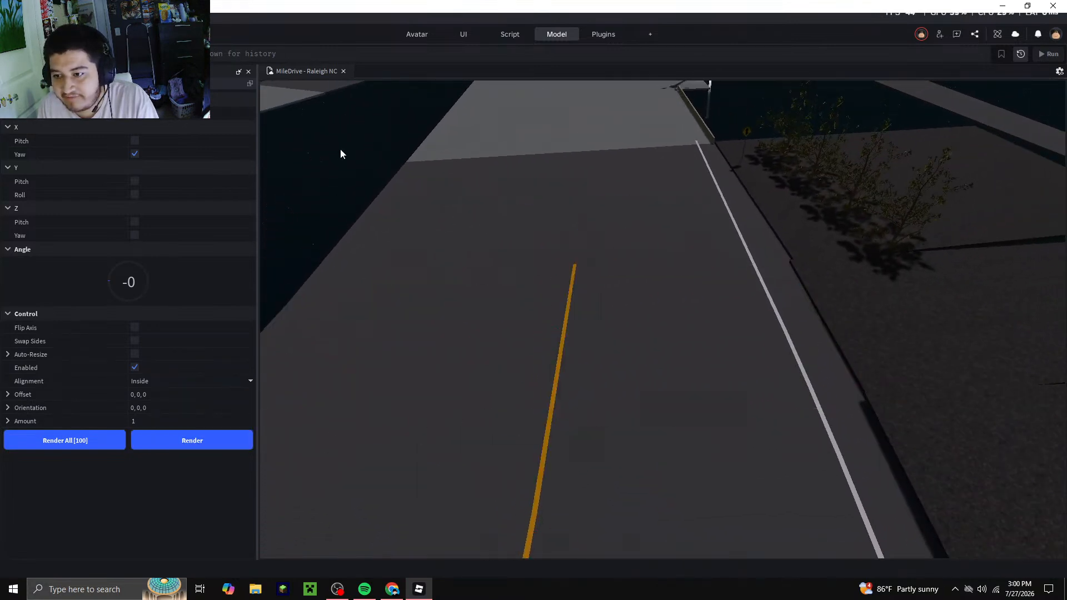
Select the end segment of the median barrier, enable Swap Sides and render its continuation at a 2° angle
{"action": "right_click_drag", "start_coordinate": [346, 155], "coordinate": [347, 155]}
{"action": "key", "text": "s"}
{"action": "right_click_drag", "start_coordinate": [592, 327], "coordinate": [592, 327]}
{"action": "scroll", "coordinate": [514, 378], "scroll_direction": "up", "scroll_amount": 3}
{"action": "left_click", "coordinate": [560, 367]}
{"action": "key", "text": "d"}
{"action": "right_click_drag", "start_coordinate": [590, 378], "coordinate": [589, 377]}
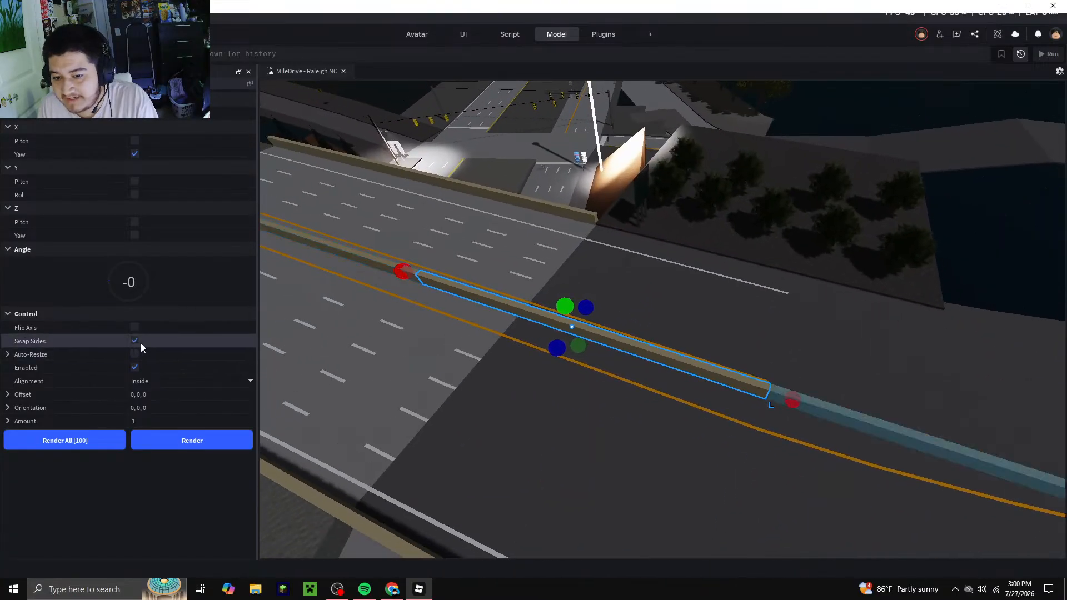
{"action": "left_click", "coordinate": [135, 340]}
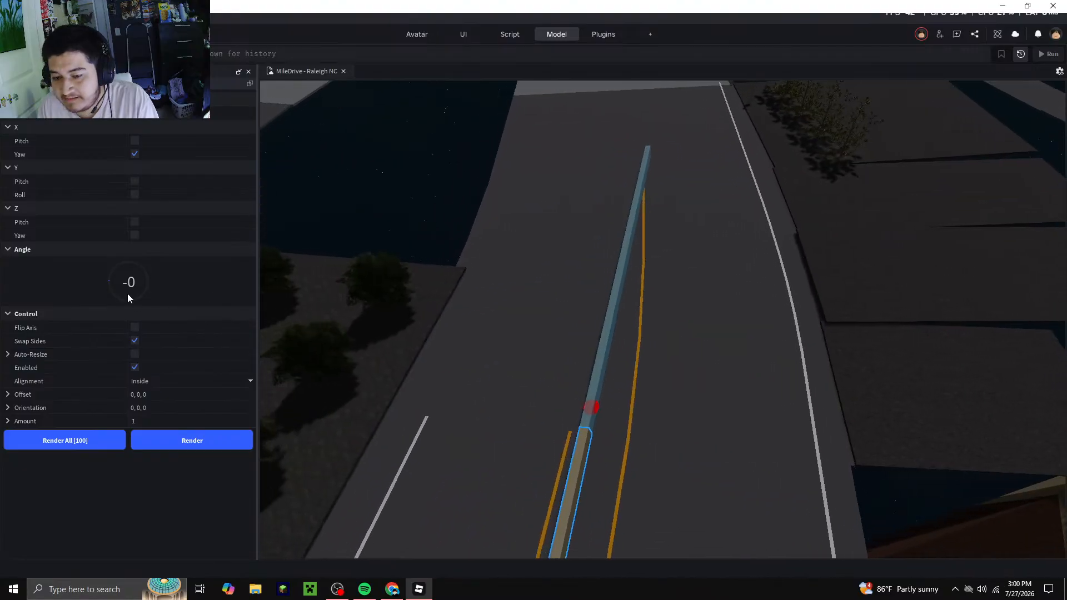
{"action": "key", "text": "a"}
{"action": "scroll", "coordinate": [110, 280], "scroll_direction": "up", "scroll_amount": 1}
{"action": "scroll", "coordinate": [110, 280], "scroll_direction": "down", "scroll_amount": 1}
{"action": "left_click", "coordinate": [220, 437]}
Scale the overlong rendered barrier segment down to a short piece joined to the existing median barrier
{"action": "right_click_drag", "start_coordinate": [480, 198], "coordinate": [481, 199]}
{"action": "left_click", "coordinate": [481, 198]}
{"action": "key", "text": "d"}
{"action": "left_click", "coordinate": [660, 213]}
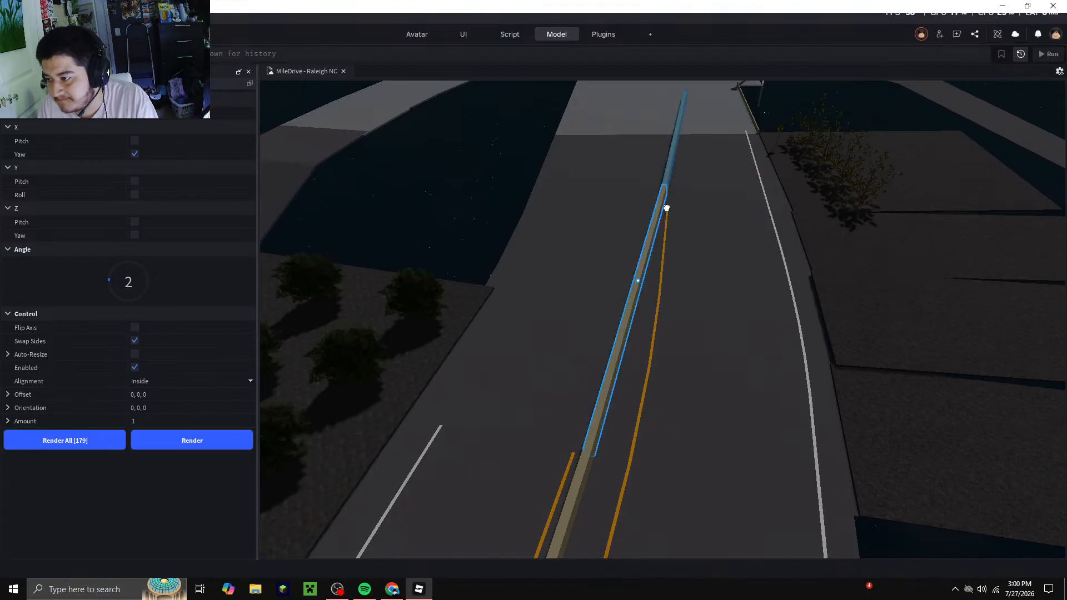
{"action": "left_click_drag", "start_coordinate": [671, 170], "coordinate": [666, 303]}
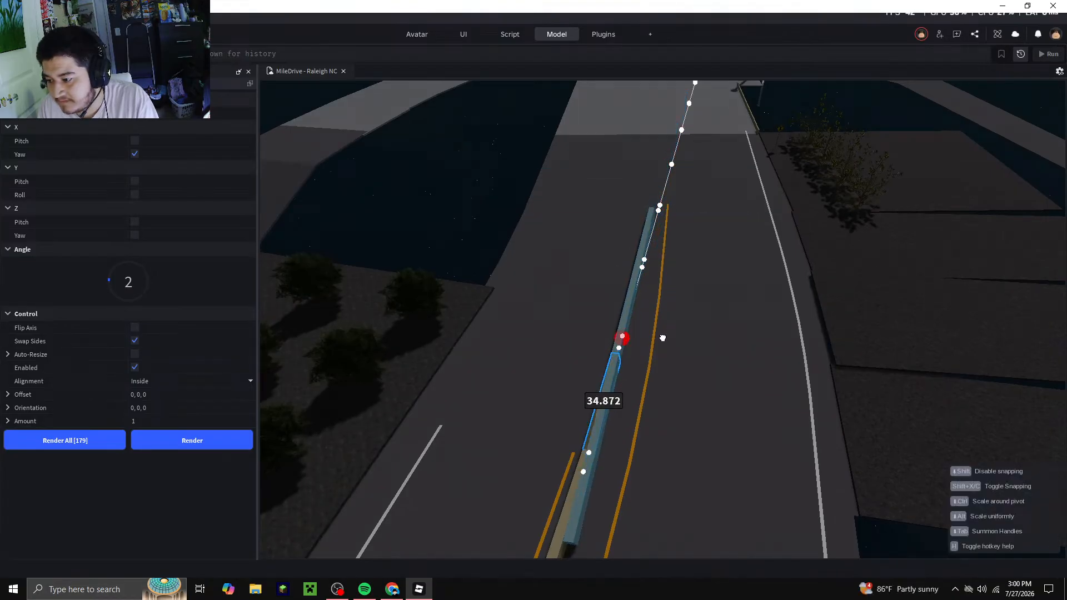
Render several more barrier segments from the shortened piece at a 2° angle, curving alongside the yellow line
{"action": "left_click", "coordinate": [430, 201]}
{"action": "key", "text": "d"}
{"action": "scroll", "coordinate": [584, 397], "scroll_direction": "up", "scroll_amount": 3}
{"action": "left_click", "coordinate": [576, 376]}
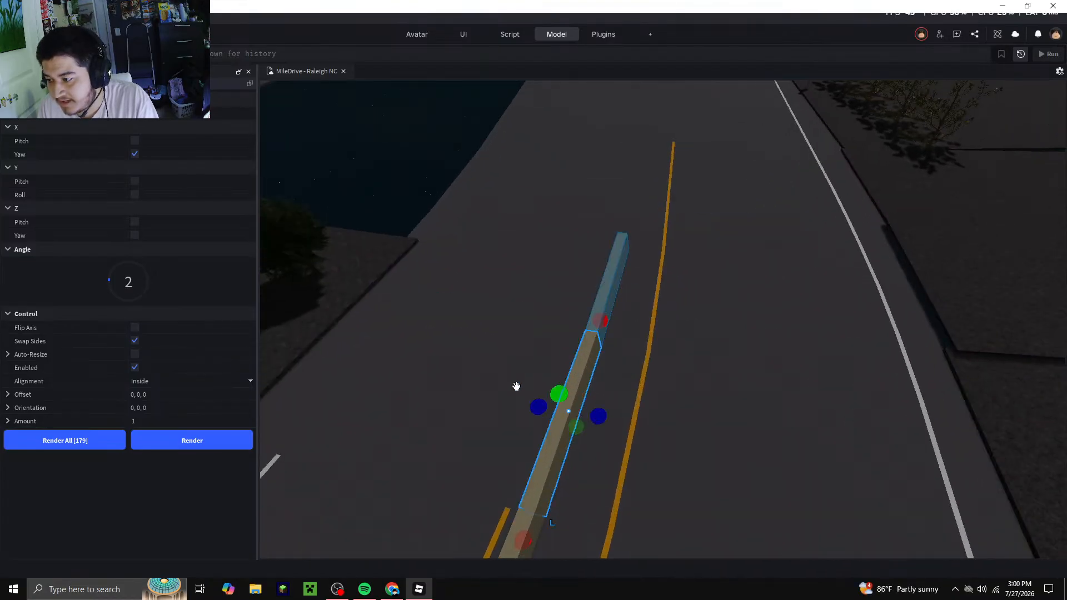
{"action": "left_click", "coordinate": [215, 445]}
{"action": "right_click_drag", "start_coordinate": [445, 429], "coordinate": [450, 434]}
{"action": "key", "text": "a"}
{"action": "left_click", "coordinate": [230, 445]}
{"action": "left_click", "coordinate": [230, 441]}
{"action": "left_click", "coordinate": [353, 179]}
{"action": "key", "text": "s"}
{"action": "key", "text": "d"}
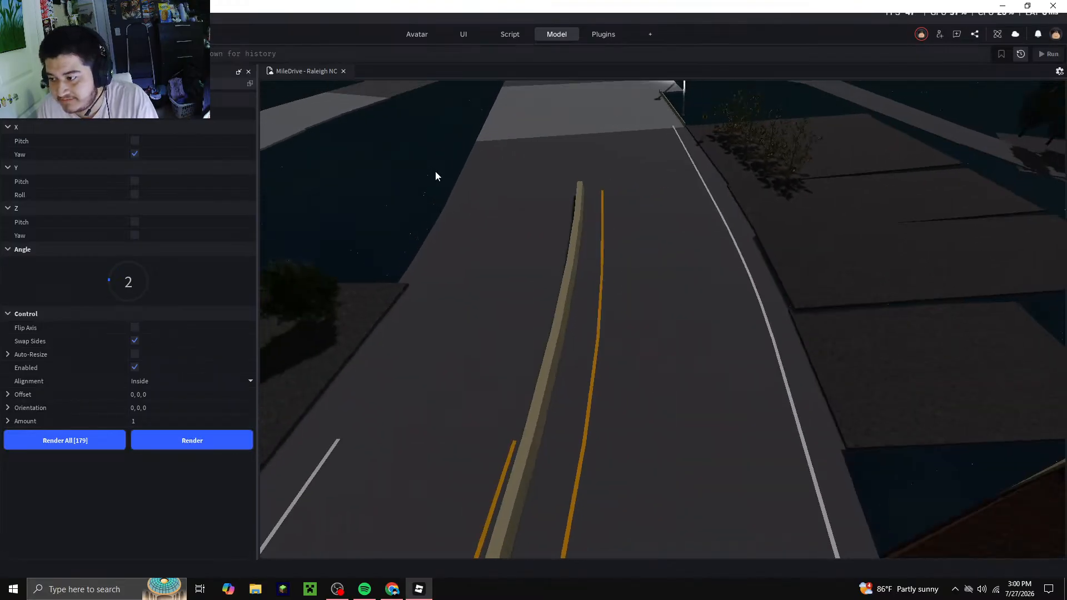
Continue the median barrier from its new end at a 2° angle and then at 1°, up to the lighter road section
{"action": "scroll", "coordinate": [551, 127], "scroll_direction": "up", "scroll_amount": 6}
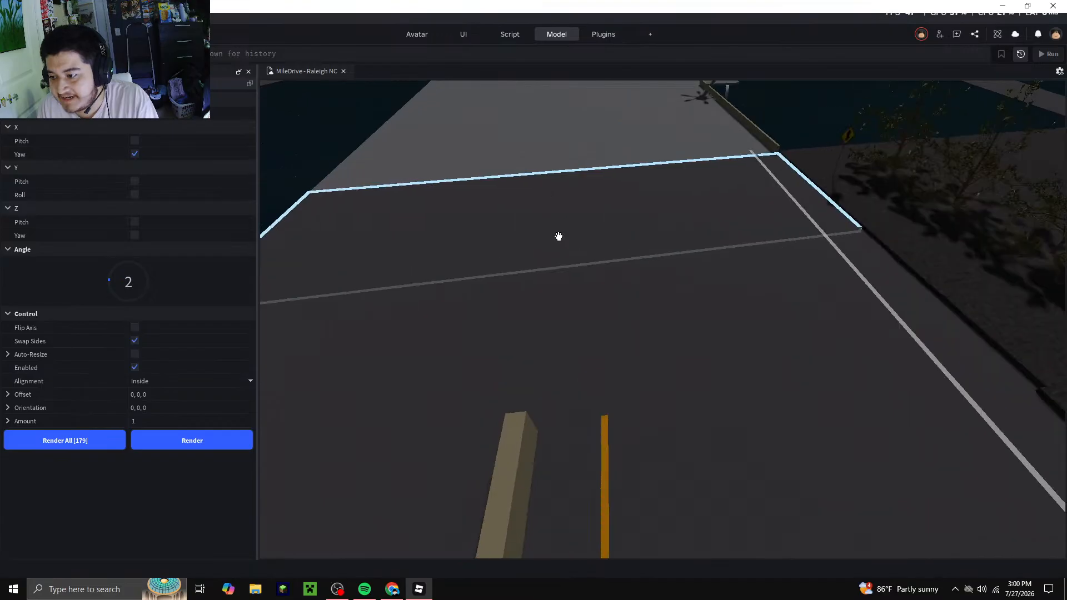
{"action": "left_click", "coordinate": [552, 421]}
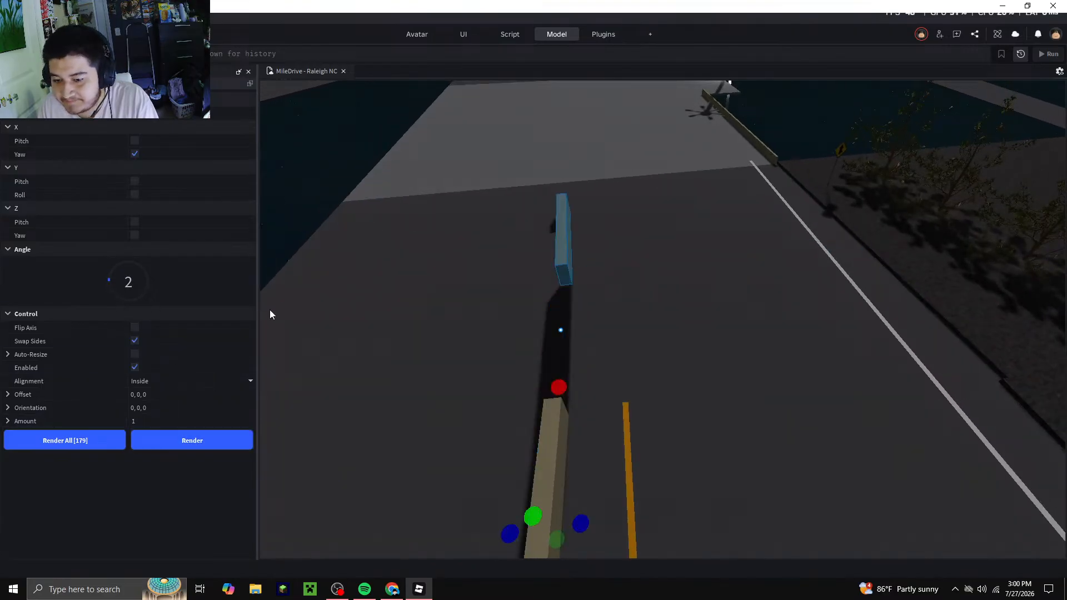
{"action": "left_click", "coordinate": [229, 436]}
{"action": "right_click_drag", "start_coordinate": [366, 217], "coordinate": [371, 217]}
{"action": "left_click", "coordinate": [597, 395]}
{"action": "scroll", "coordinate": [603, 340], "scroll_direction": "up", "scroll_amount": 2}
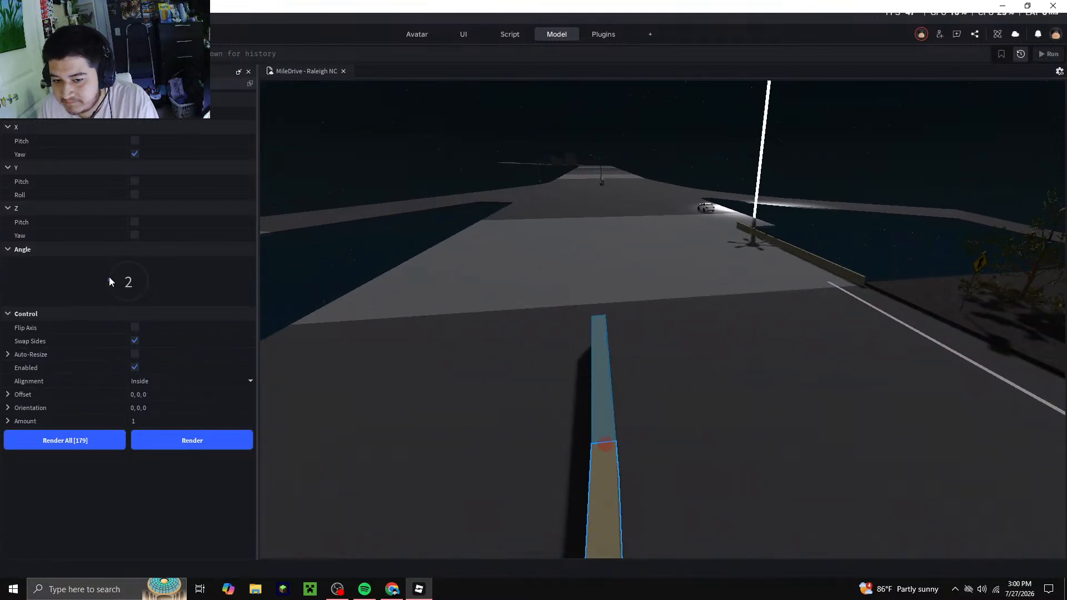
{"action": "left_click", "coordinate": [205, 441]}
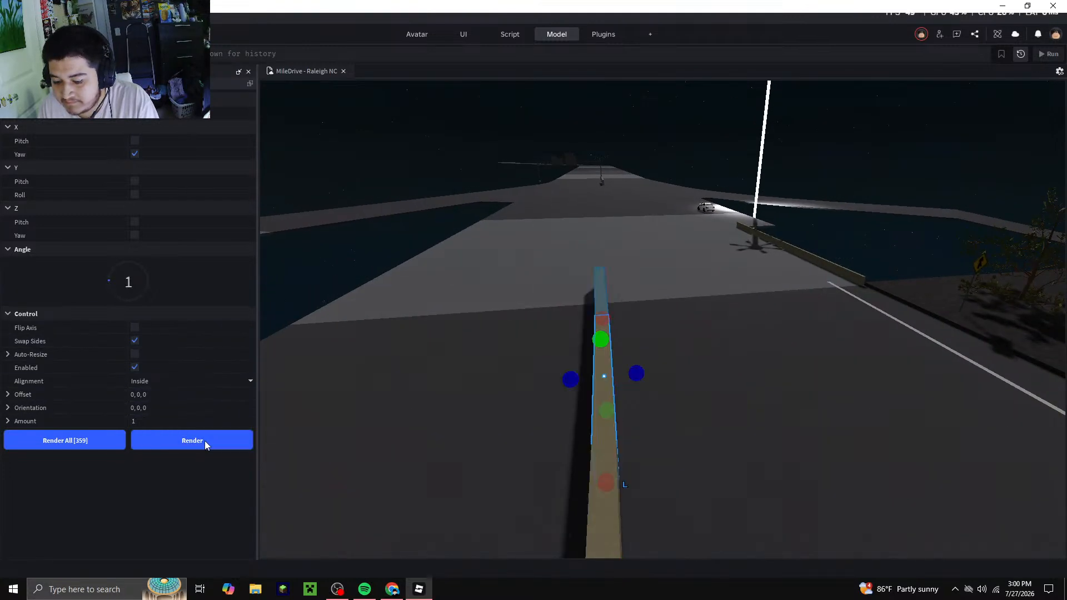
{"action": "right_click_drag", "start_coordinate": [569, 367], "coordinate": [568, 367]}
{"action": "scroll", "coordinate": [569, 369], "scroll_direction": "down", "scroll_amount": 3}
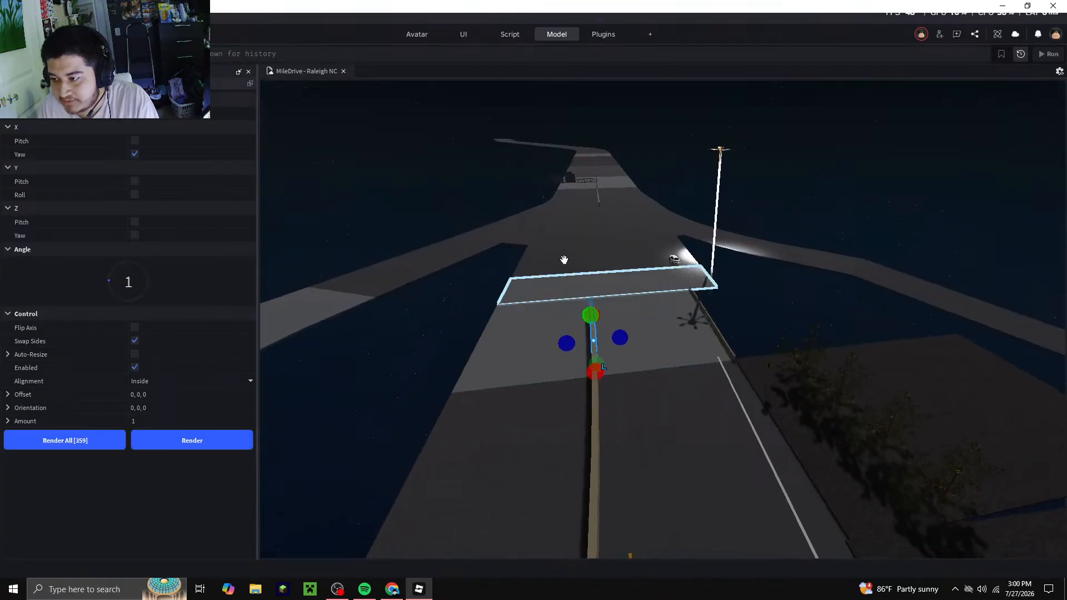
Delete the last two rendered barrier segments back to before the lighter road section
{"action": "scroll", "coordinate": [565, 264], "scroll_direction": "up", "scroll_amount": 2}
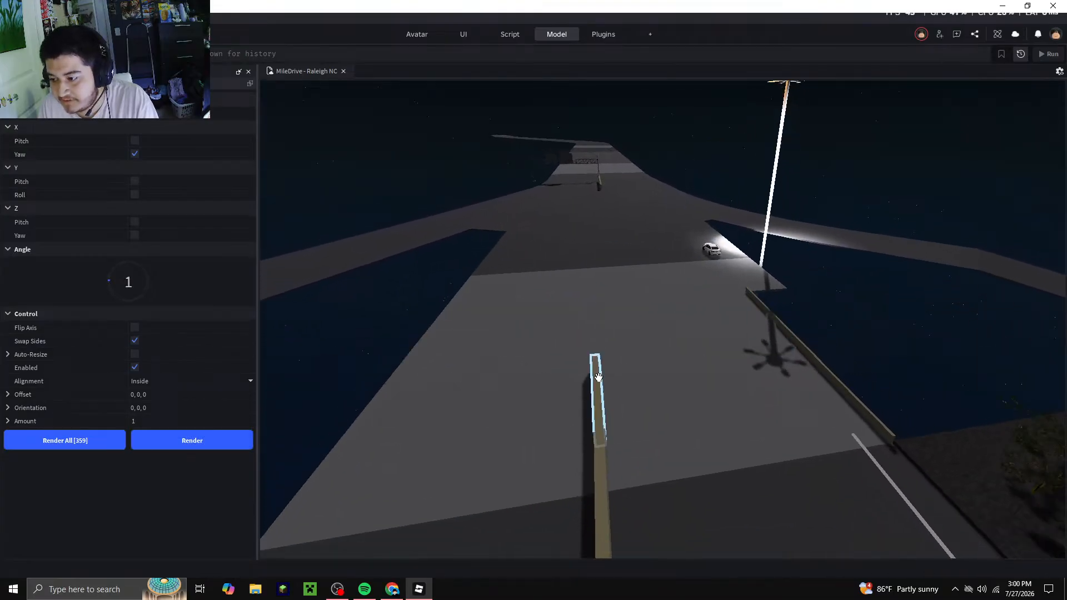
{"action": "left_click", "coordinate": [597, 378]}
{"action": "right_click", "coordinate": [598, 378]}
{"action": "left_click", "coordinate": [649, 92]}
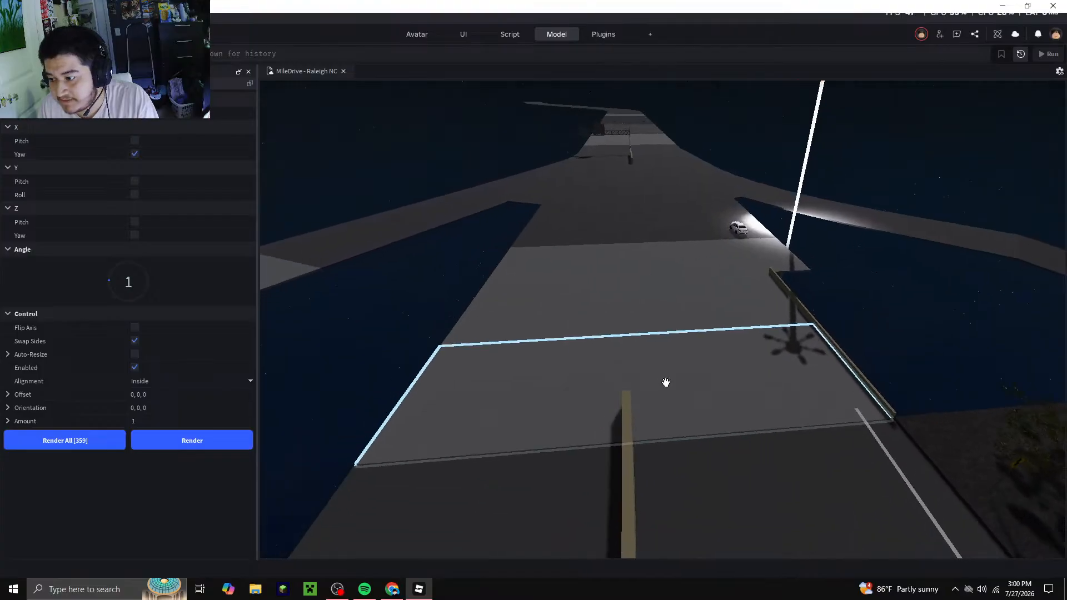
{"action": "right_click", "coordinate": [635, 407]}
{"action": "left_click", "coordinate": [679, 106]}
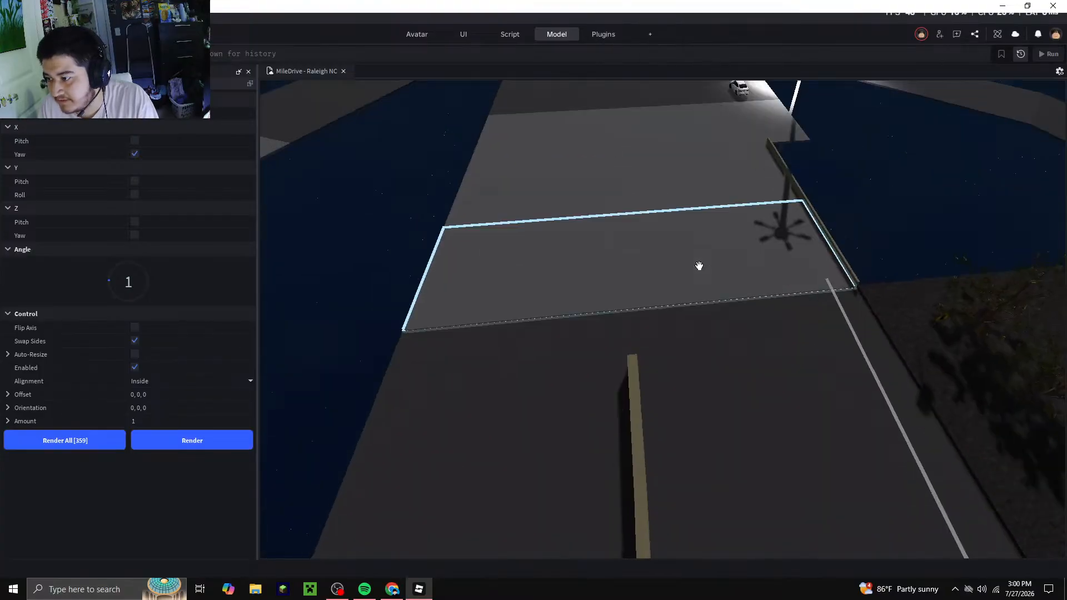
Enable Flip Axis and render the barrier's continuation onto the lighter road section, ending at a 0° angle
{"action": "left_click", "coordinate": [131, 325]}
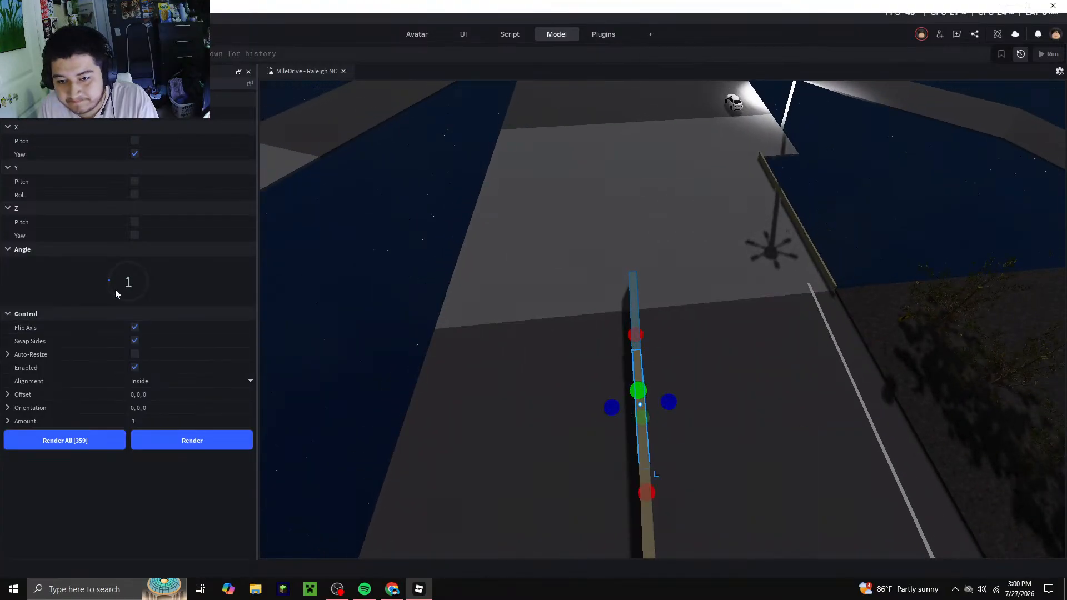
{"action": "left_click", "coordinate": [208, 430]}
{"action": "left_click", "coordinate": [213, 440]}
{"action": "left_click", "coordinate": [382, 212]}
{"action": "scroll", "coordinate": [406, 212], "scroll_direction": "down", "scroll_amount": 6}
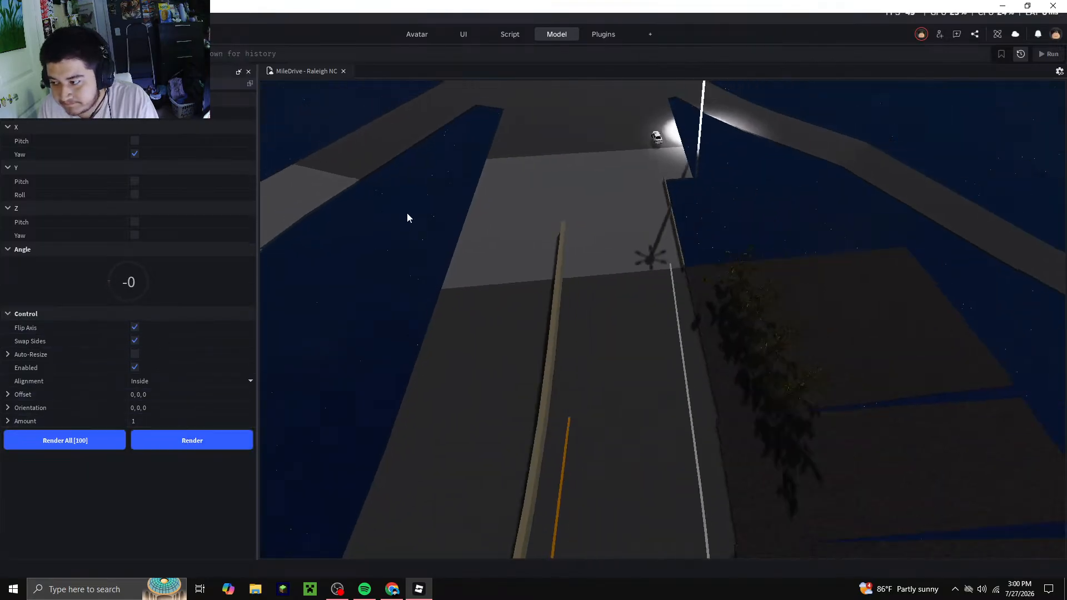
Select the yellow line's end, disable Swap Sides and Flip Axis, and render segments at a 3° angle and then at 0°
{"action": "scroll", "coordinate": [540, 391], "scroll_direction": "up", "scroll_amount": 3}
{"action": "scroll", "coordinate": [556, 345], "scroll_direction": "up", "scroll_amount": 5}
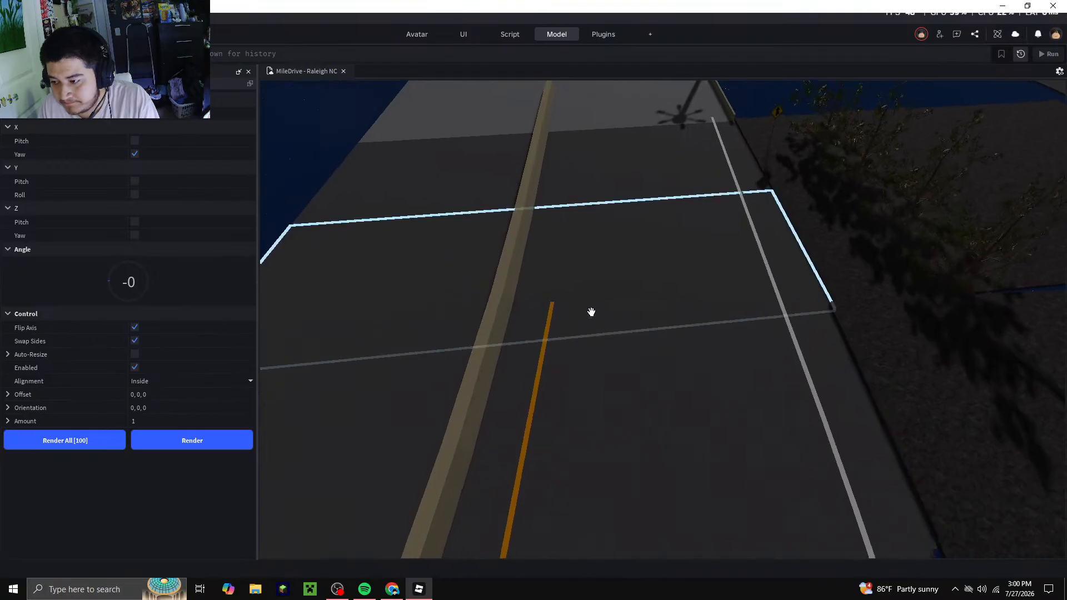
{"action": "left_click", "coordinate": [547, 306]}
{"action": "left_click", "coordinate": [132, 341]}
{"action": "right_click_drag", "start_coordinate": [574, 388], "coordinate": [584, 377]}
{"action": "key", "text": "a"}
{"action": "left_click_drag", "start_coordinate": [109, 282], "coordinate": [106, 283]}
{"action": "left_click", "coordinate": [135, 326]}
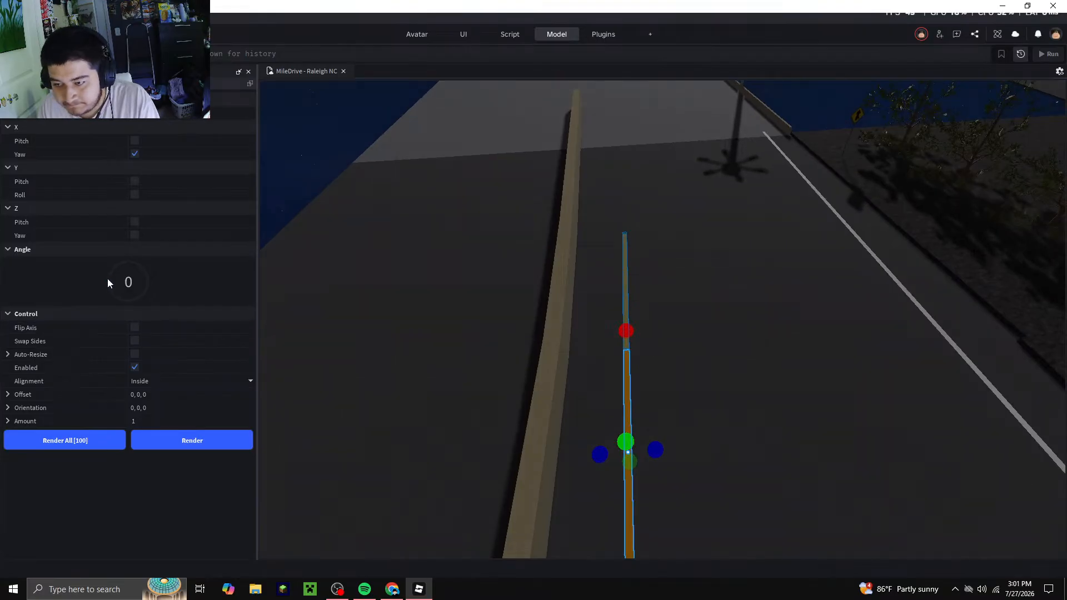
{"action": "left_click", "coordinate": [211, 440]}
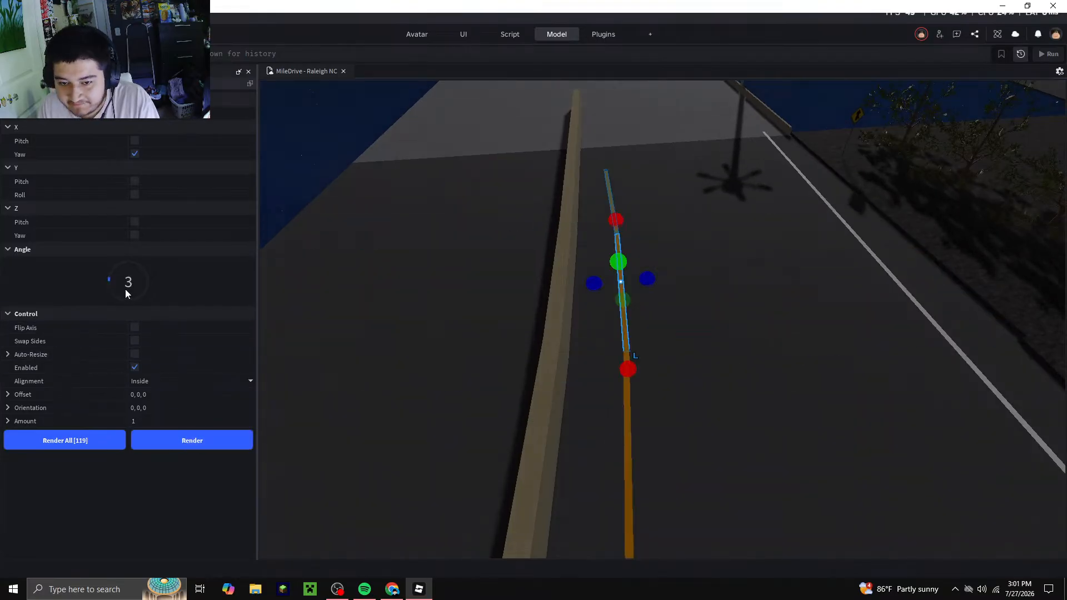
{"action": "left_click_drag", "start_coordinate": [109, 282], "coordinate": [106, 282]}
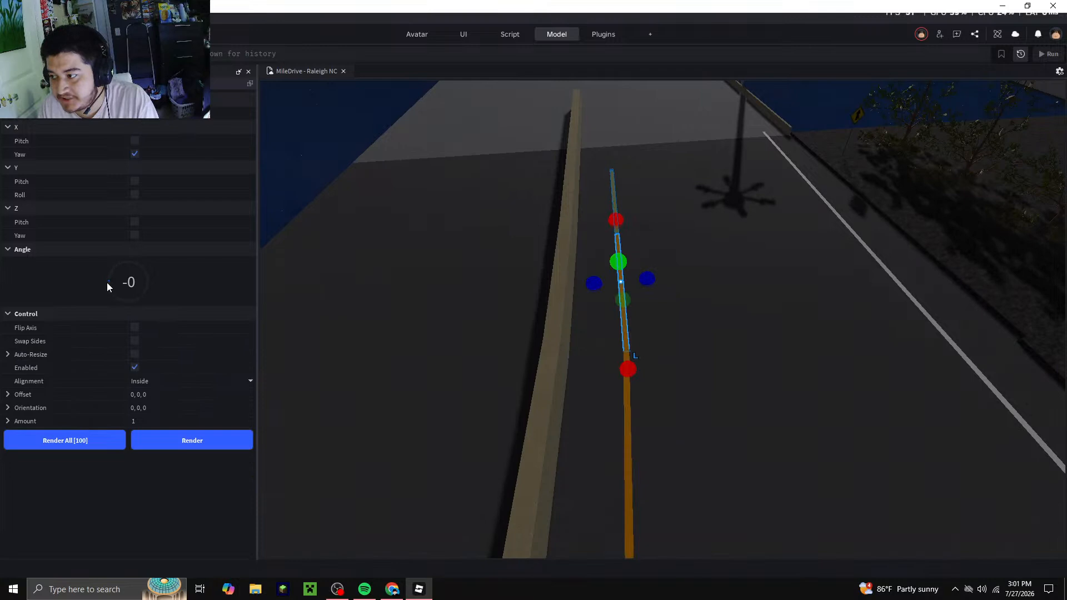
{"action": "left_click", "coordinate": [224, 440]}
{"action": "left_click", "coordinate": [302, 171]}
Select the median barrier's end, enable Swap Sides and render several straight segments across the lighter road section
{"action": "scroll", "coordinate": [303, 171], "scroll_direction": "down", "scroll_amount": 3}
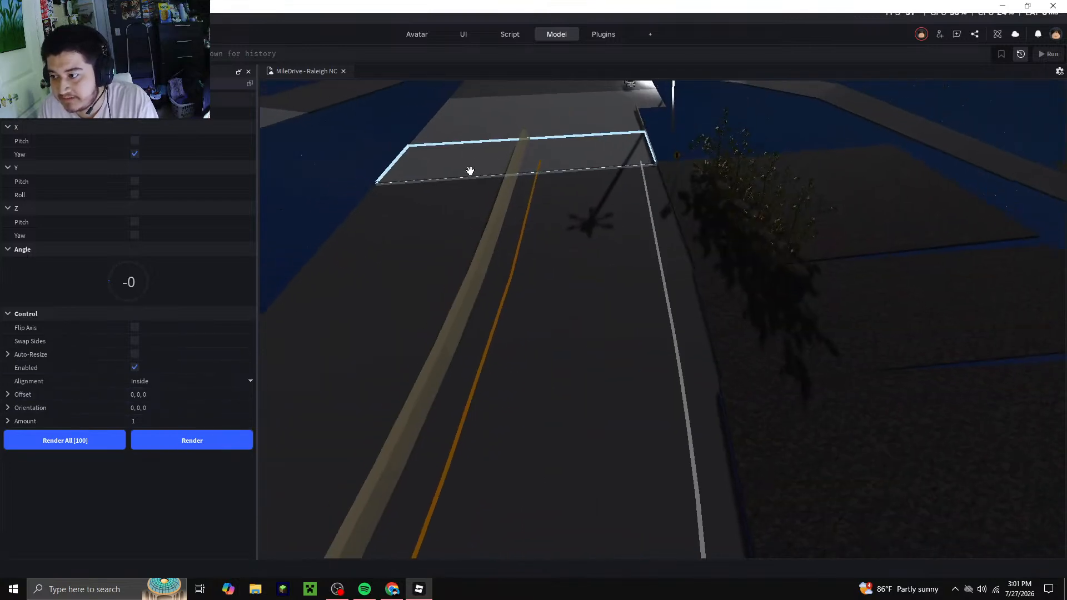
{"action": "scroll", "coordinate": [567, 105], "scroll_direction": "up", "scroll_amount": 4}
{"action": "scroll", "coordinate": [568, 116], "scroll_direction": "up", "scroll_amount": 5}
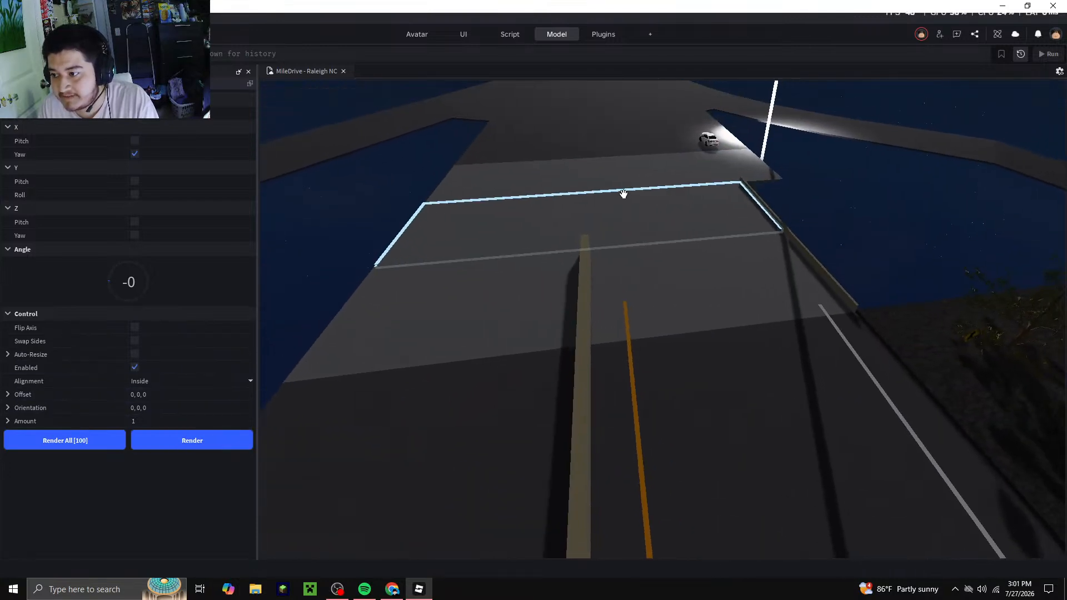
{"action": "scroll", "coordinate": [621, 188], "scroll_direction": "up", "scroll_amount": 2}
{"action": "left_click", "coordinate": [627, 365]}
{"action": "right_click_drag", "start_coordinate": [667, 323], "coordinate": [667, 322]}
{"action": "scroll", "coordinate": [667, 322], "scroll_direction": "down", "scroll_amount": 3}
{"action": "left_click", "coordinate": [135, 341]}
{"action": "right_click_drag", "start_coordinate": [624, 352], "coordinate": [627, 339]}
{"action": "left_click", "coordinate": [227, 442]}
{"action": "left_click", "coordinate": [228, 441]}
{"action": "left_click", "coordinate": [228, 441]}
{"action": "left_click", "coordinate": [417, 266]}
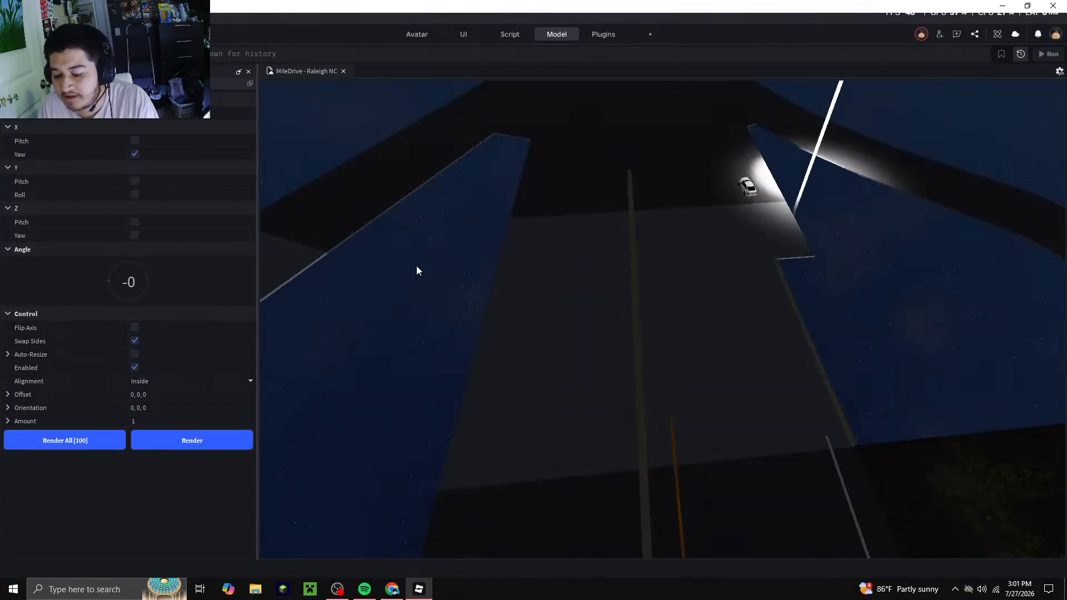
Select the barrier's new end on the dark road section, enable Flip Axis and render a segment at a 2° angle
{"action": "scroll", "coordinate": [567, 279], "scroll_direction": "down", "scroll_amount": 2}
{"action": "right_click_drag", "start_coordinate": [567, 280], "coordinate": [571, 267]}
{"action": "scroll", "coordinate": [571, 263], "scroll_direction": "up", "scroll_amount": 4}
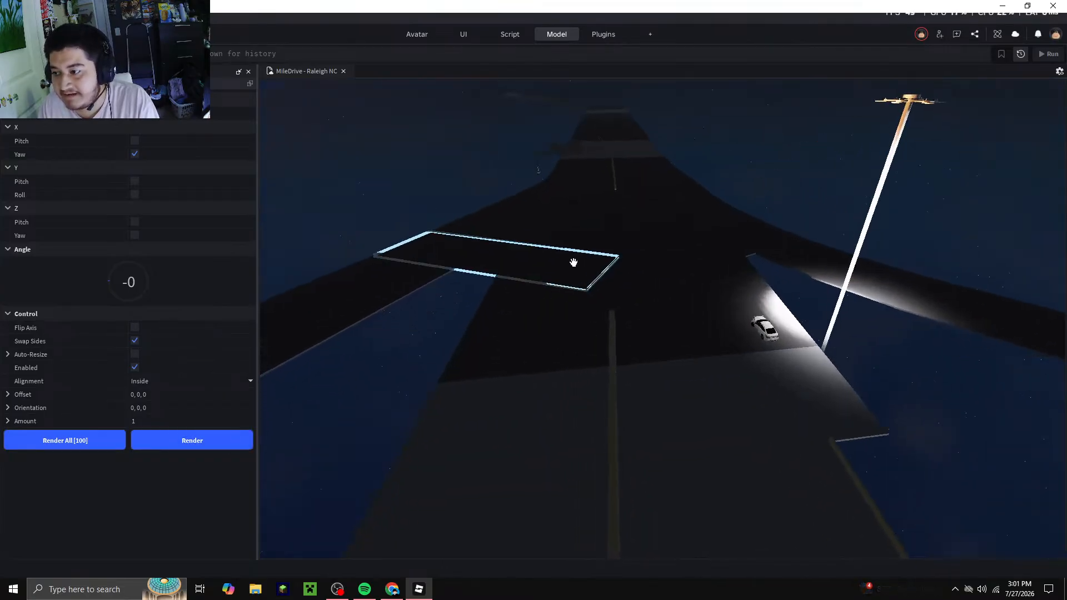
{"action": "left_click", "coordinate": [656, 339]}
{"action": "scroll", "coordinate": [621, 195], "scroll_direction": "up", "scroll_amount": 2}
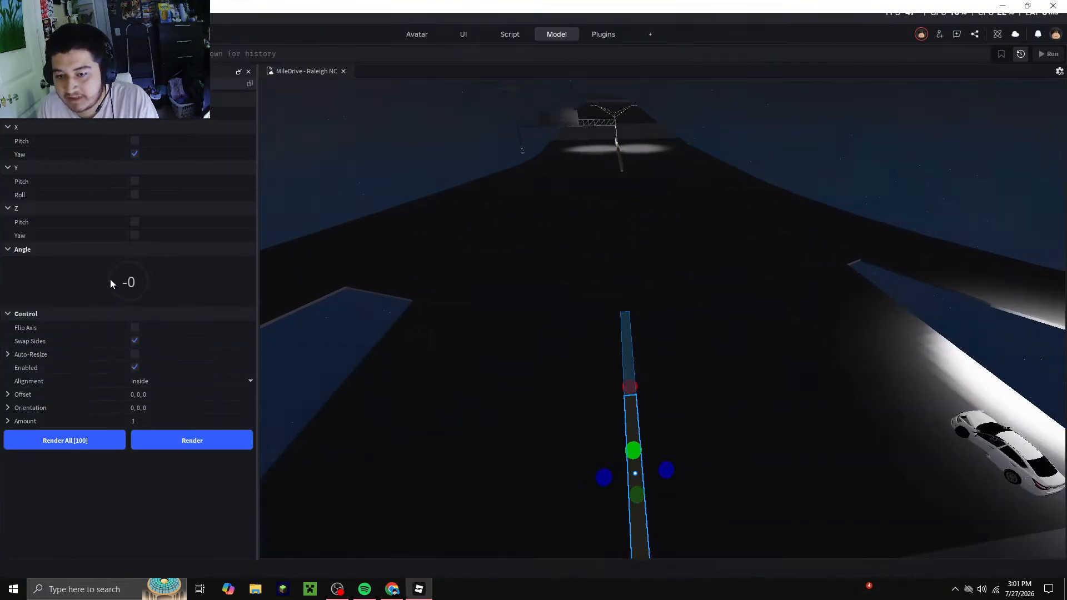
{"action": "left_click", "coordinate": [136, 327]}
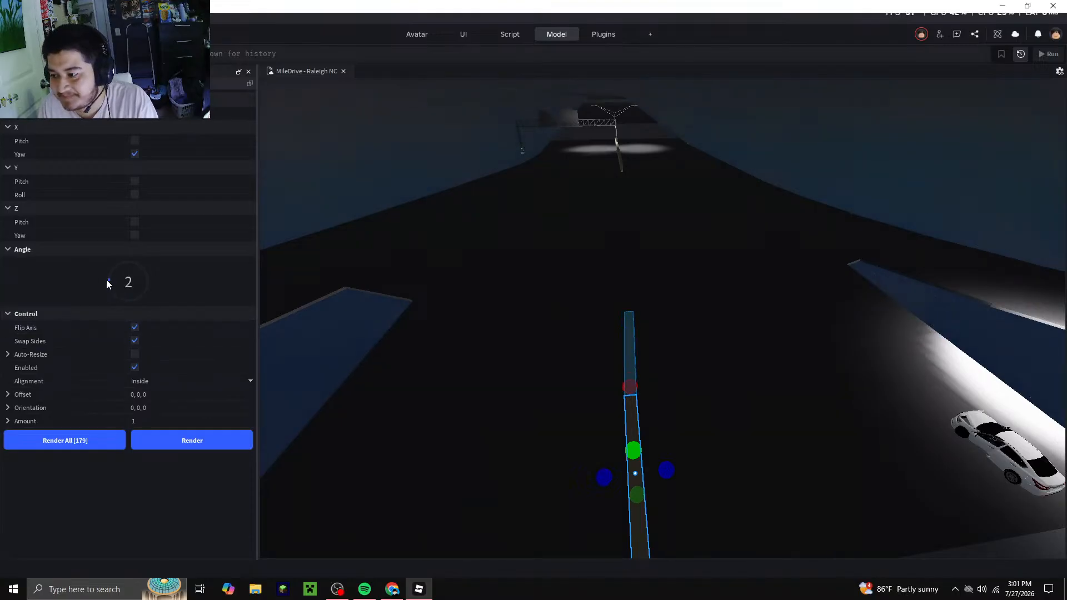
{"action": "left_click", "coordinate": [240, 443]}
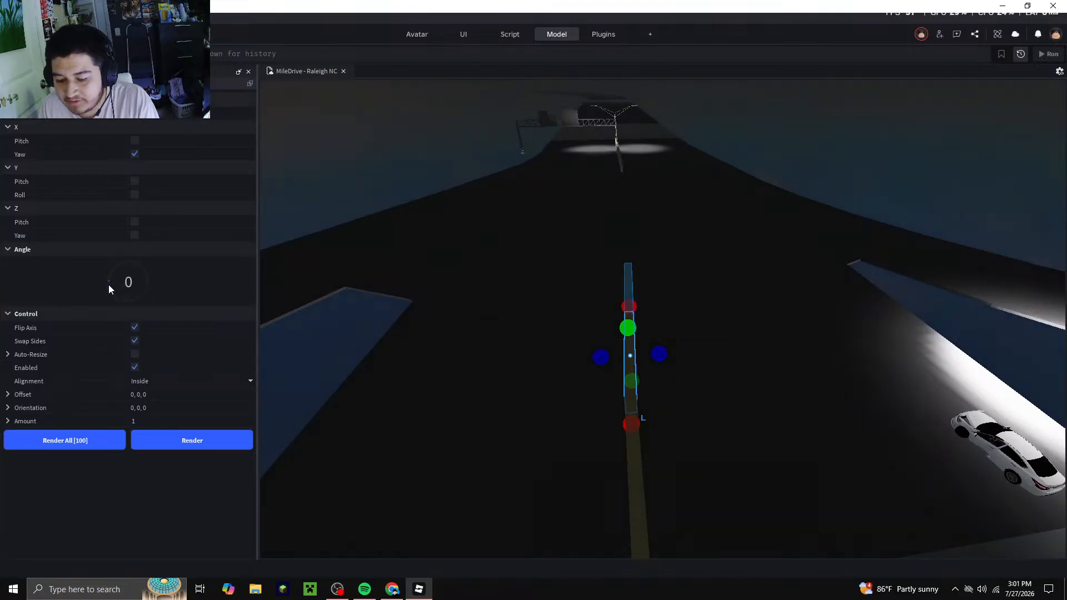
Render several straight barrier segments at a 0° angle towards the existing median barrier farther along the highway
{"action": "left_click", "coordinate": [189, 441]}
{"action": "right_click_drag", "start_coordinate": [627, 377], "coordinate": [638, 331]}
{"action": "key", "text": "w"}
{"action": "left_click", "coordinate": [217, 439]}
{"action": "left_click", "coordinate": [216, 439]}
{"action": "left_click", "coordinate": [217, 438]}
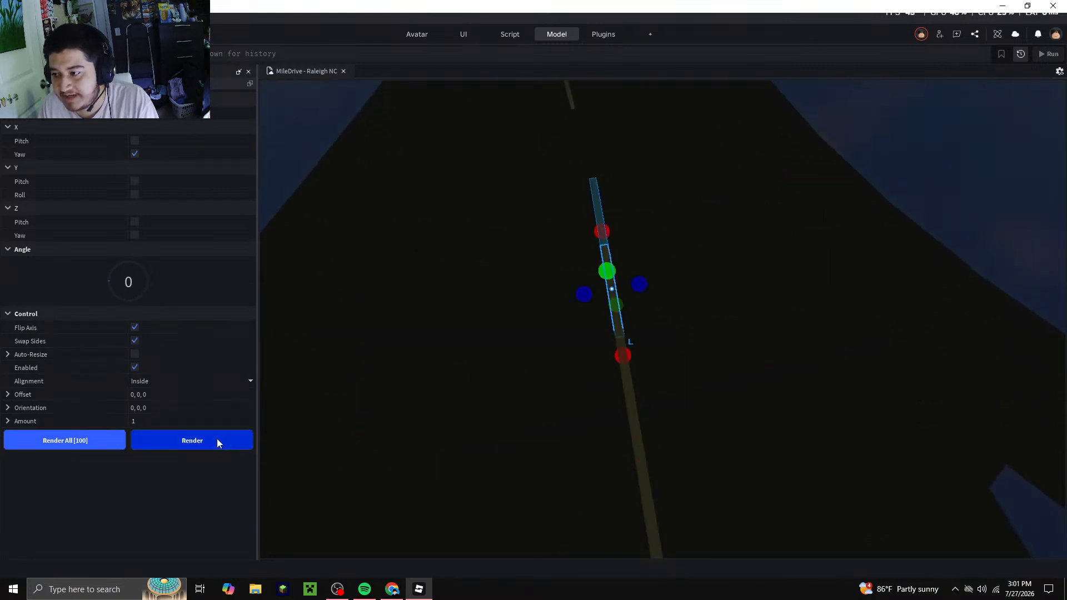
{"action": "left_click", "coordinate": [216, 438]}
{"action": "right_click_drag", "start_coordinate": [734, 259], "coordinate": [824, 226]}
{"action": "left_click", "coordinate": [824, 226]}
{"action": "scroll", "coordinate": [600, 228], "scroll_direction": "up", "scroll_amount": 3}
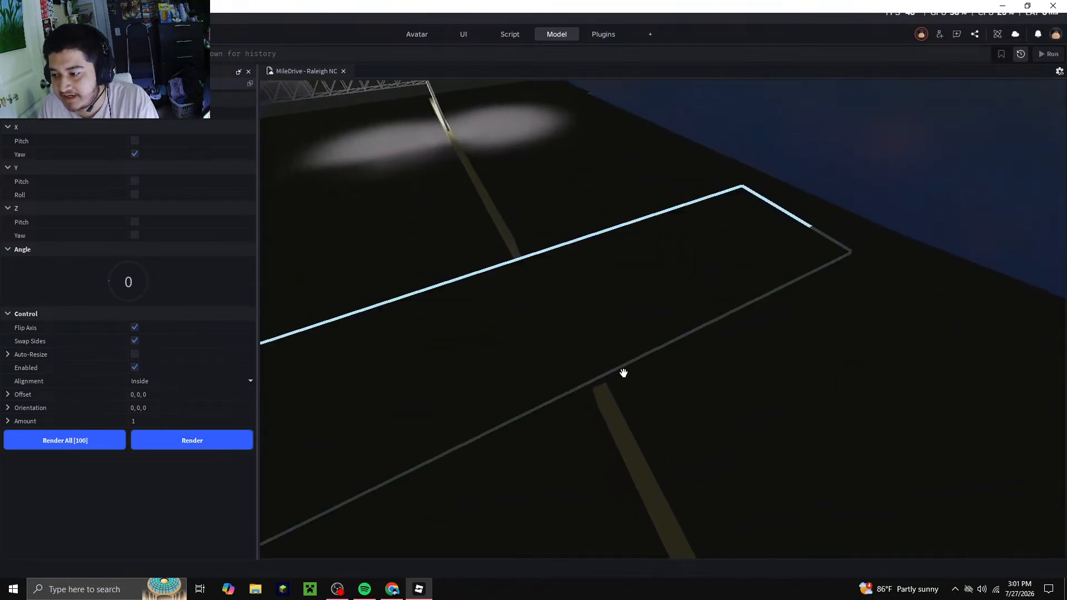
Select the median barrier's end, disable Flip Axis, and render one segment at a 3° angle and another at 2° to meet the existing barrier
{"action": "left_click", "coordinate": [631, 411]}
{"action": "scroll", "coordinate": [541, 310], "scroll_direction": "up", "scroll_amount": 3}
{"action": "scroll", "coordinate": [338, 336], "scroll_direction": "down", "scroll_amount": 1}
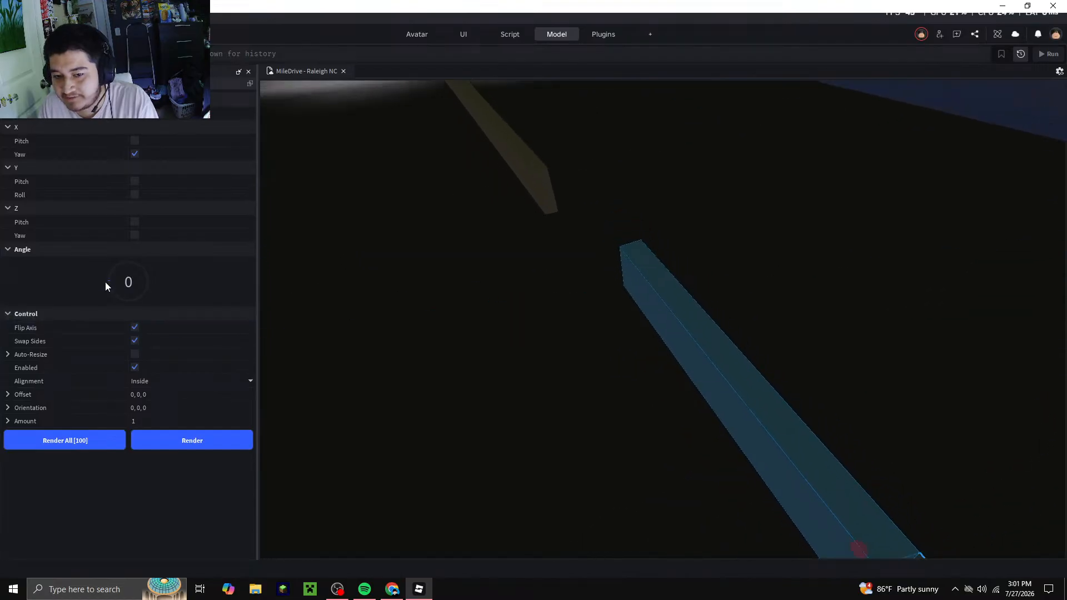
{"action": "left_click", "coordinate": [108, 280]}
{"action": "left_click_drag", "start_coordinate": [108, 279], "coordinate": [112, 279]}
{"action": "left_click", "coordinate": [137, 327]}
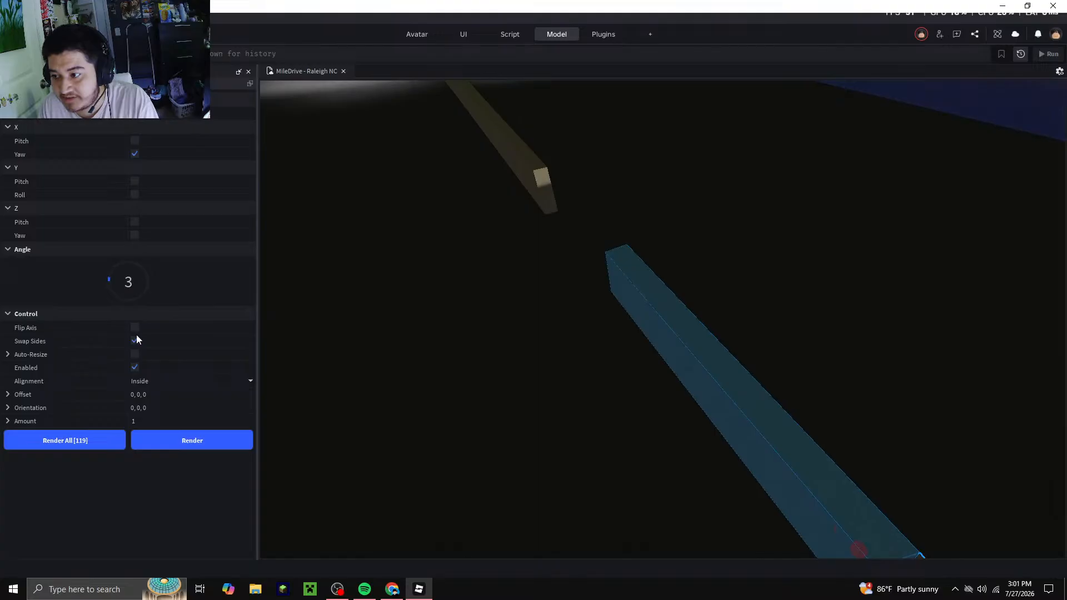
{"action": "left_click", "coordinate": [222, 447]}
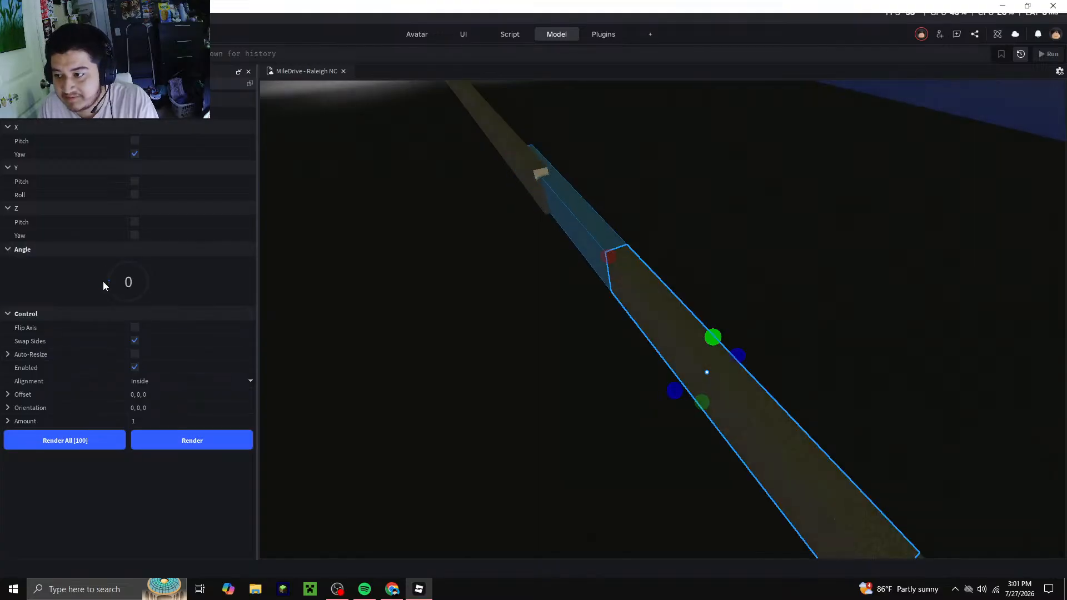
{"action": "left_click_drag", "start_coordinate": [104, 284], "coordinate": [106, 282]}
{"action": "left_click", "coordinate": [206, 440]}
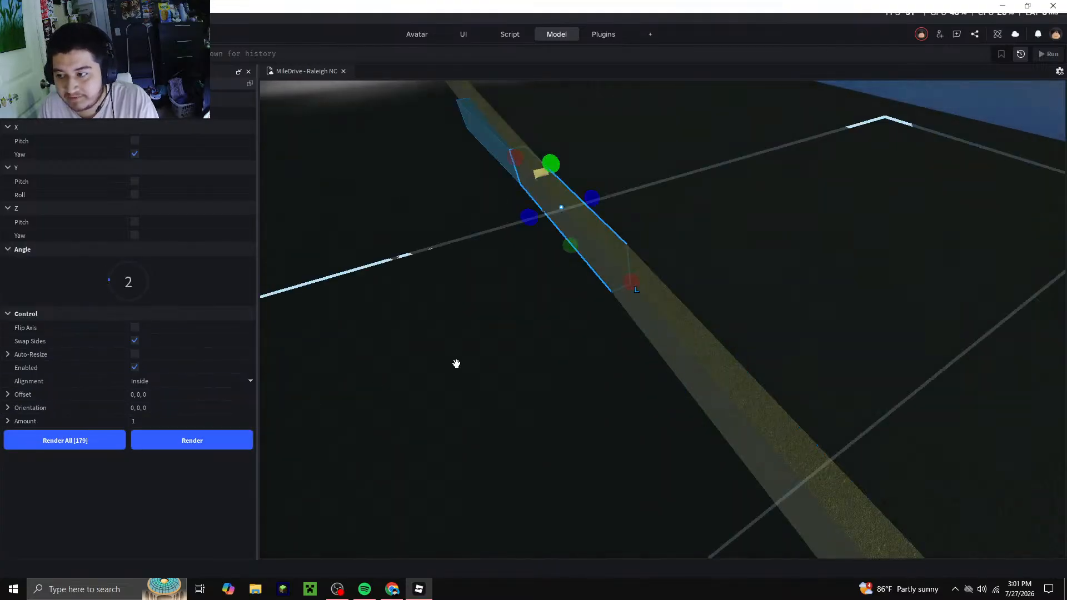
Select the yellow line's end at the start of the lighter road section and reopen the segment-rendering plugin
{"action": "left_click", "coordinate": [806, 151]}
{"action": "scroll", "coordinate": [732, 182], "scroll_direction": "down", "scroll_amount": 3}
{"action": "right_click_drag", "start_coordinate": [732, 182], "coordinate": [567, 236]}
{"action": "key", "text": "a"}
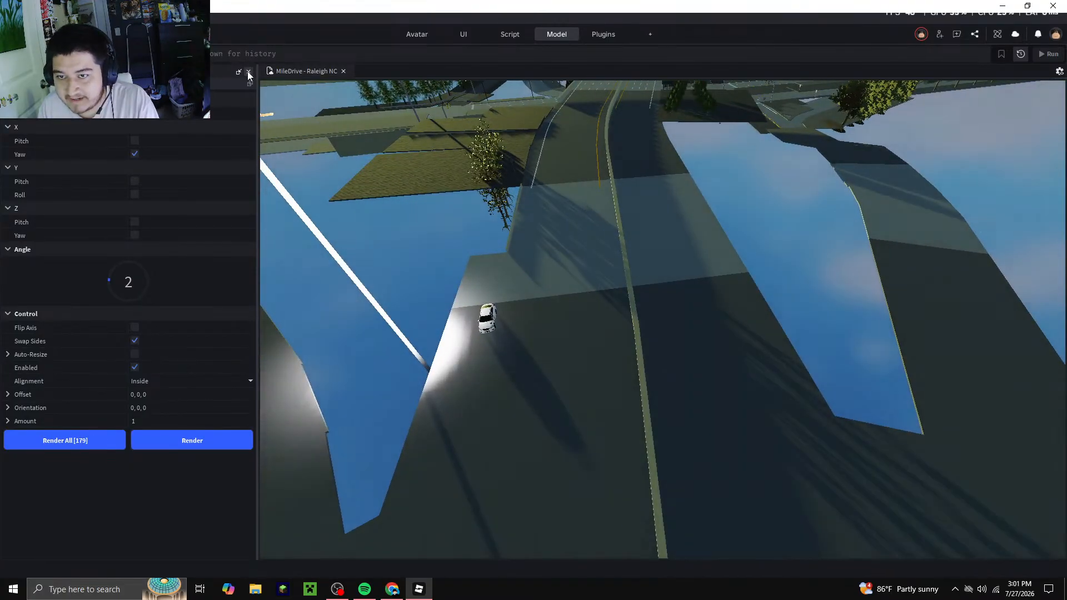
{"action": "left_click", "coordinate": [248, 72]}
{"action": "right_click_drag", "start_coordinate": [638, 273], "coordinate": [502, 190]}
{"action": "scroll", "coordinate": [503, 192], "scroll_direction": "up", "scroll_amount": 8}
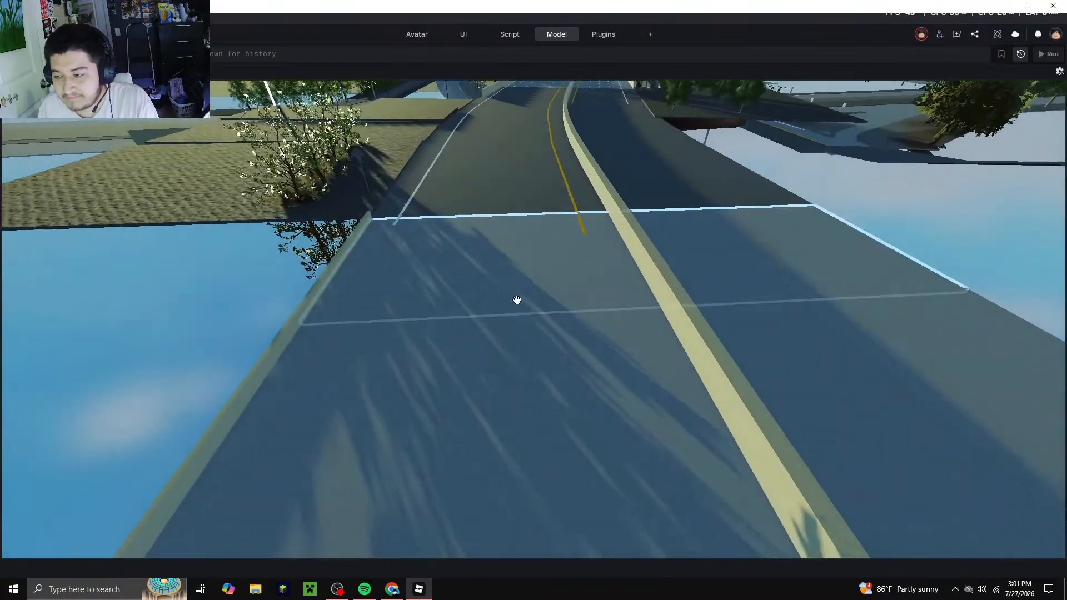
{"action": "right_click_drag", "start_coordinate": [517, 300], "coordinate": [523, 307]}
{"action": "key", "text": "s"}
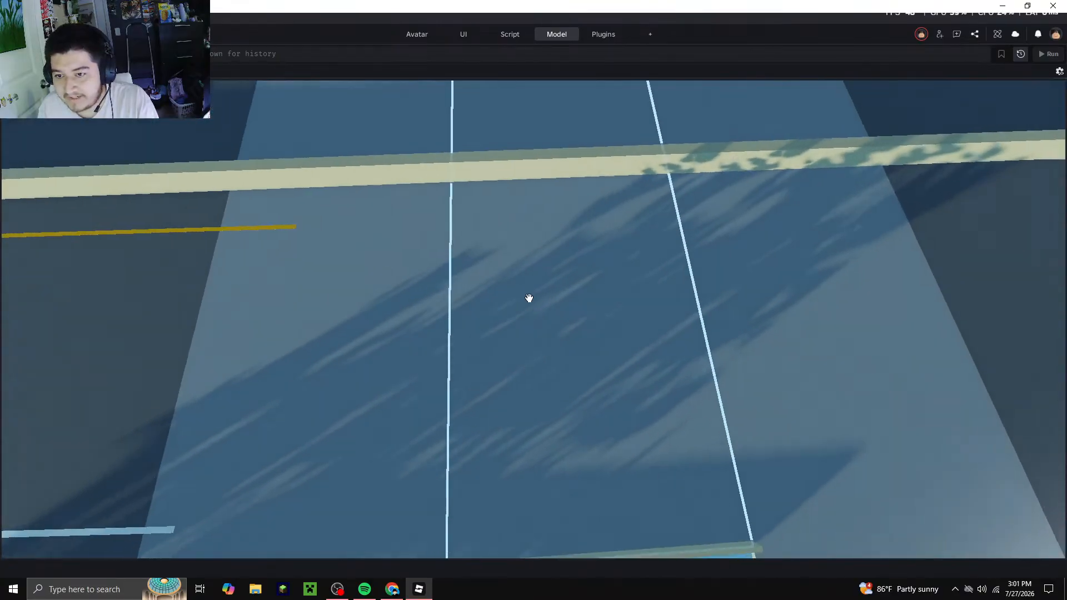
{"action": "key", "text": "a"}
{"action": "left_click", "coordinate": [400, 226]}
{"action": "left_click", "coordinate": [608, 37]}
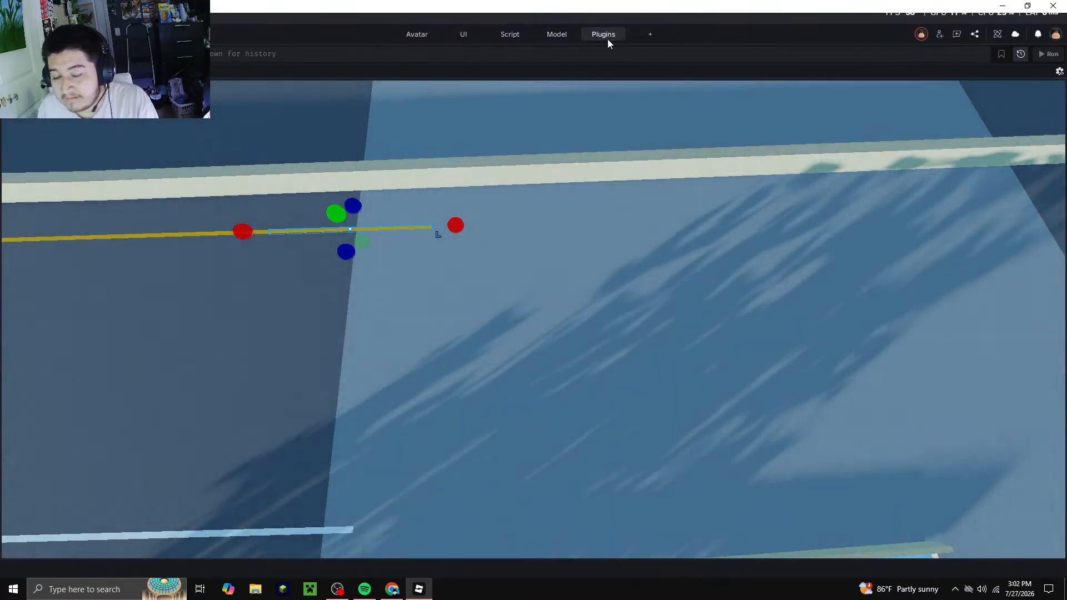
{"action": "left_click", "coordinate": [172, 60]}
Disable Swap Sides and render a yellow line segment at a 1° angle onto the lighter road section
{"action": "scroll", "coordinate": [639, 259], "scroll_direction": "up", "scroll_amount": 4}
{"action": "right_click_drag", "start_coordinate": [638, 260], "coordinate": [637, 264]}
{"action": "scroll", "coordinate": [641, 258], "scroll_direction": "down", "scroll_amount": 4}
{"action": "scroll", "coordinate": [638, 265], "scroll_direction": "up", "scroll_amount": 4}
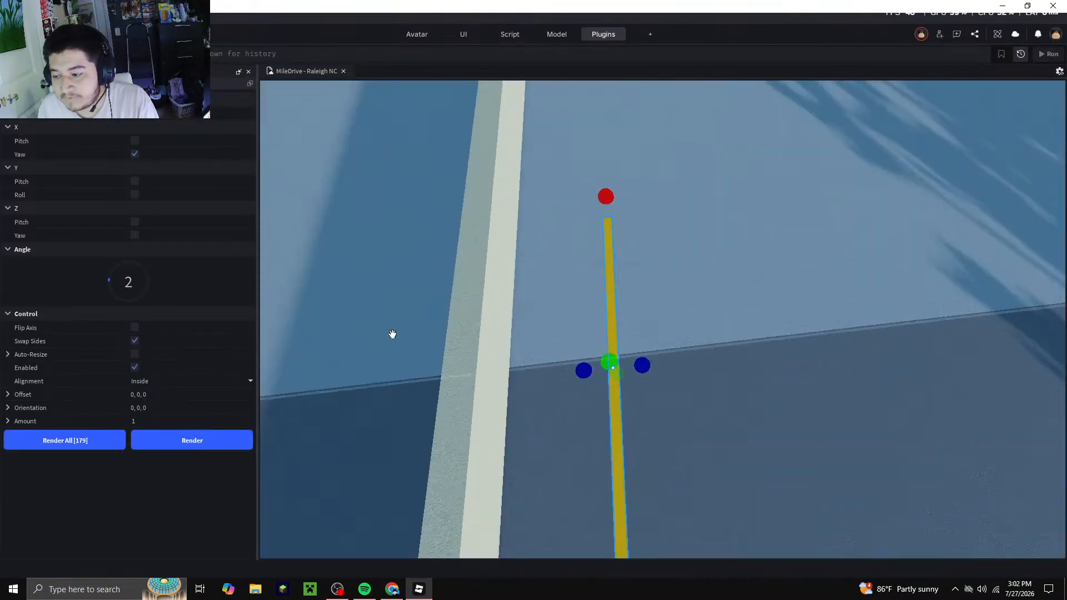
{"action": "left_click_drag", "start_coordinate": [109, 280], "coordinate": [105, 289]}
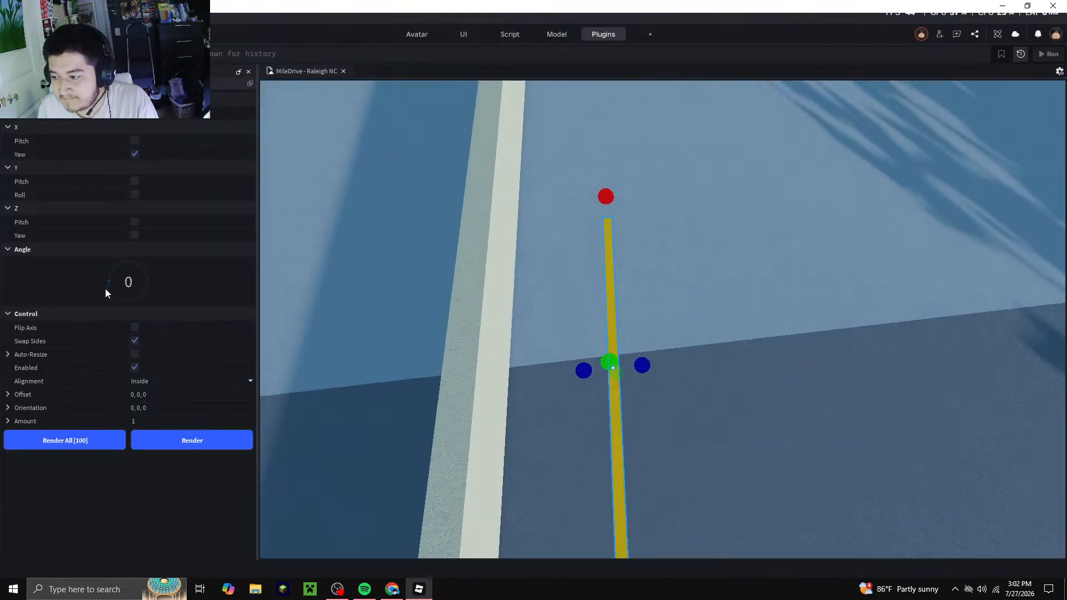
{"action": "left_click", "coordinate": [138, 340]}
{"action": "scroll", "coordinate": [364, 294], "scroll_direction": "down", "scroll_amount": 4}
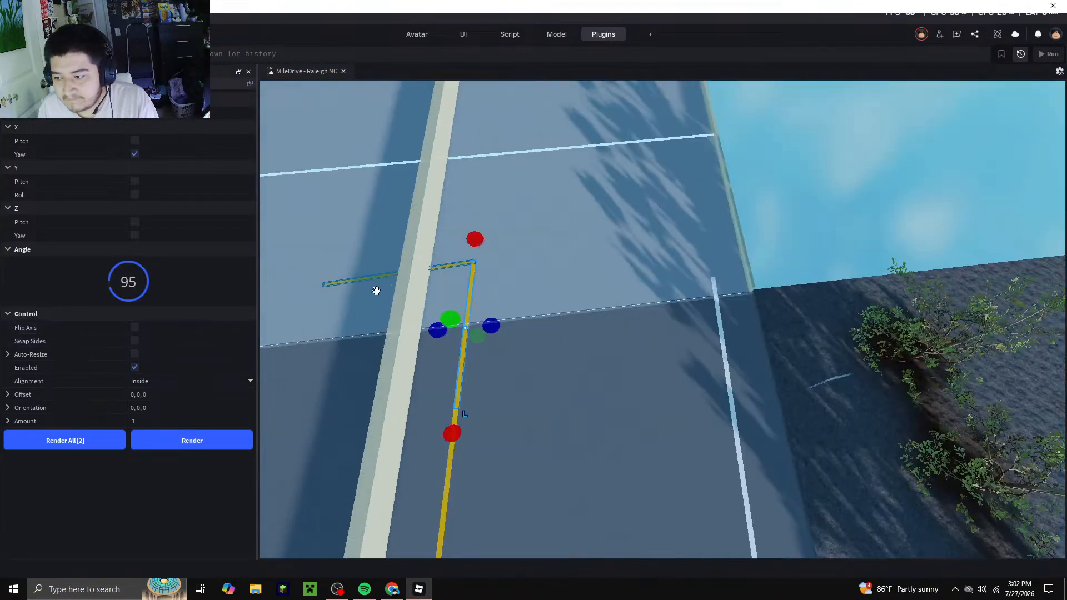
{"action": "left_click_drag", "start_coordinate": [126, 269], "coordinate": [103, 281]}
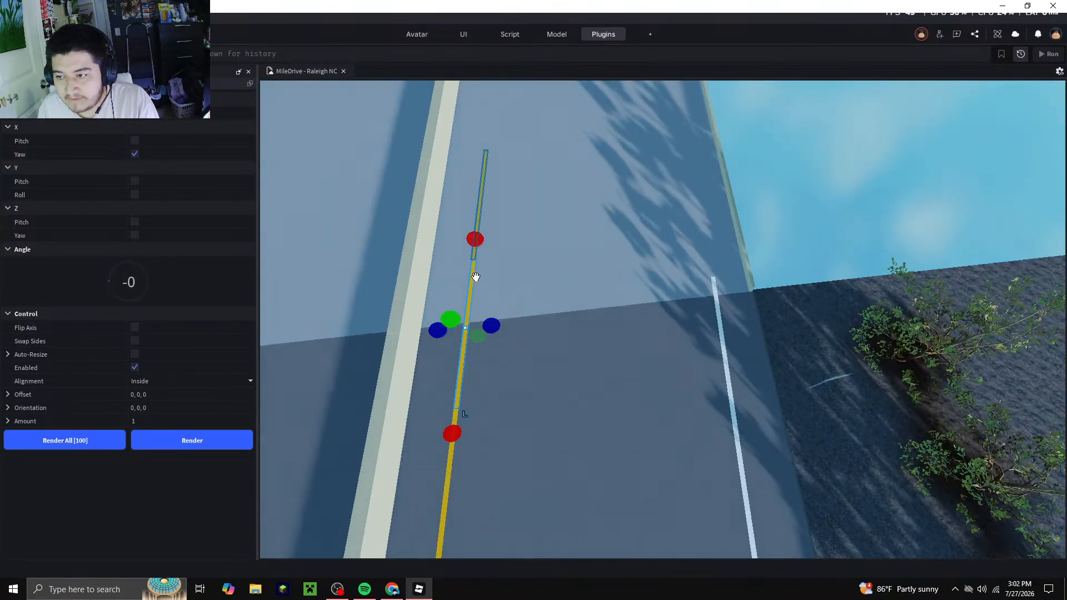
{"action": "right_click_drag", "start_coordinate": [472, 277], "coordinate": [457, 279]}
{"action": "key", "text": "a"}
{"action": "key", "text": "a"}
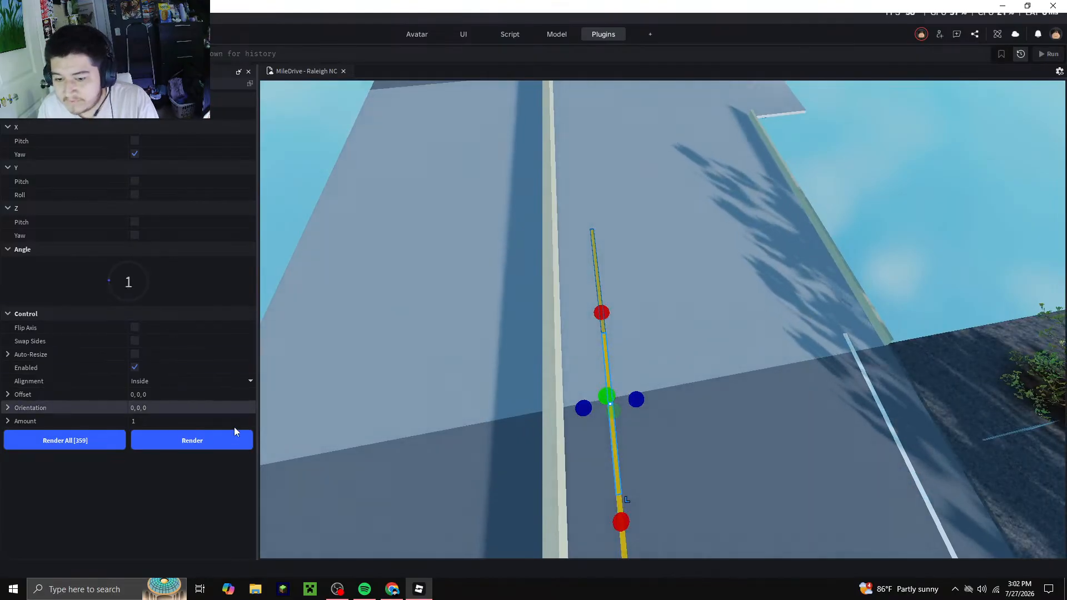
{"action": "left_click", "coordinate": [200, 438]}
Render several straight yellow line segments at a 0° angle across the lighter road section
{"action": "left_click_drag", "start_coordinate": [110, 280], "coordinate": [108, 286]}
{"action": "right_click_drag", "start_coordinate": [467, 333], "coordinate": [436, 318]}
{"action": "left_click", "coordinate": [241, 439]}
{"action": "left_click", "coordinate": [240, 438]}
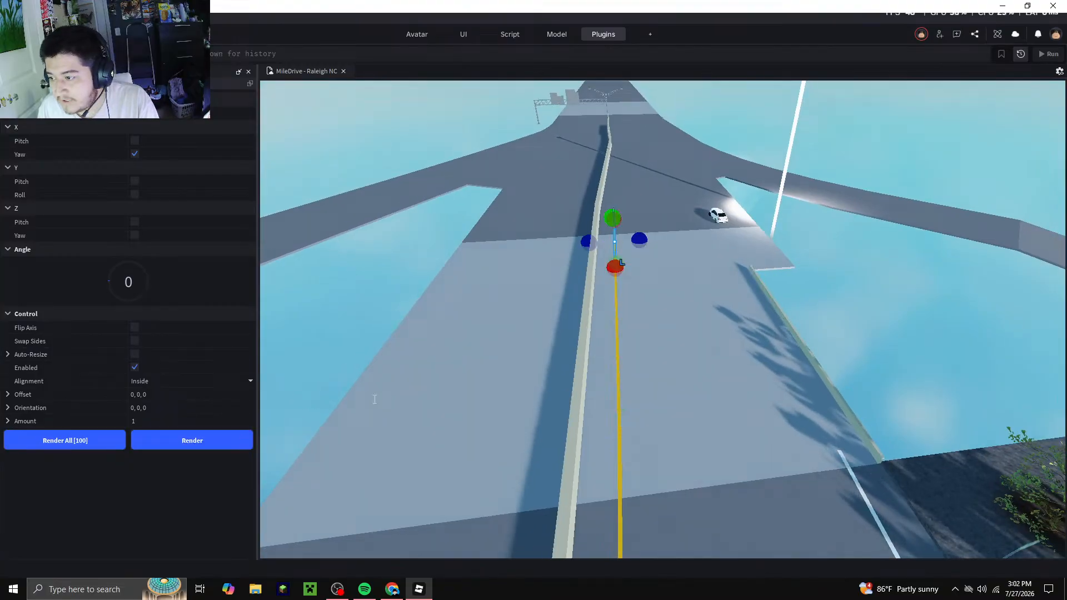
Select the yellow line's new end, enable Flip Axis and render a segment at a 2° angle onto the dark road section
{"action": "scroll", "coordinate": [651, 164], "scroll_direction": "up", "scroll_amount": 7}
{"action": "left_click", "coordinate": [676, 355]}
{"action": "key", "text": "d"}
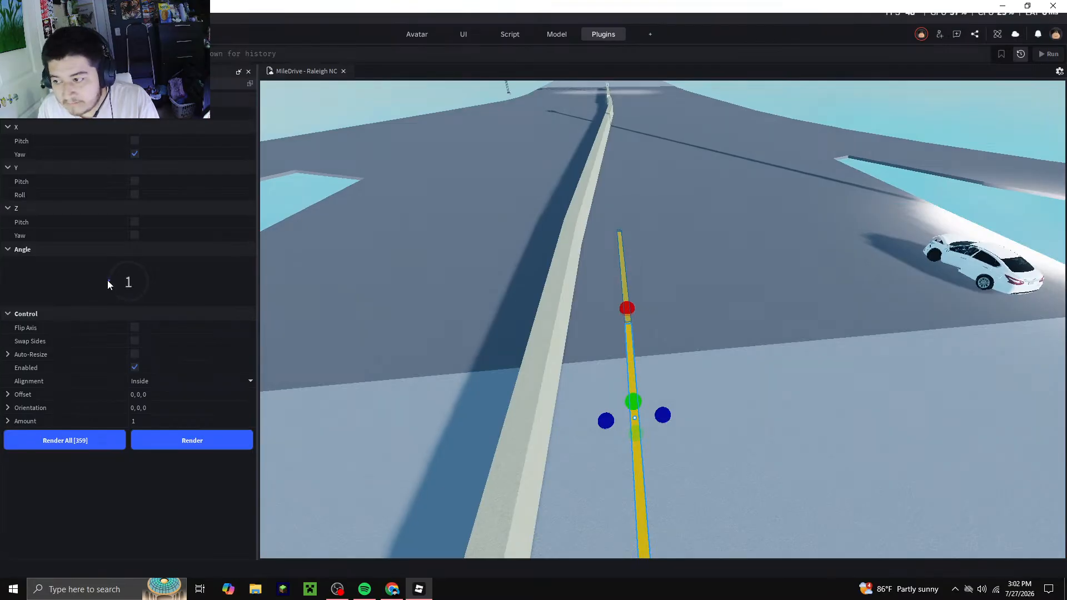
{"action": "left_click", "coordinate": [135, 327]}
{"action": "left_click", "coordinate": [109, 282]}
{"action": "left_click", "coordinate": [203, 439]}
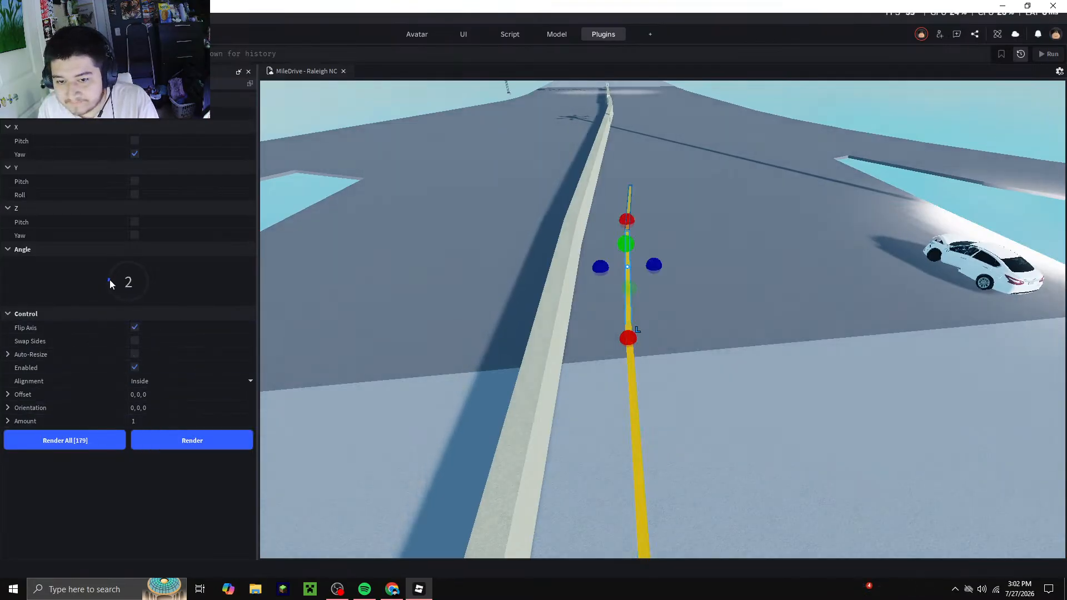
Extend the yellow line along the dark road section with segments at a 0° angle, followed by one at 1°
{"action": "left_click", "coordinate": [244, 444]}
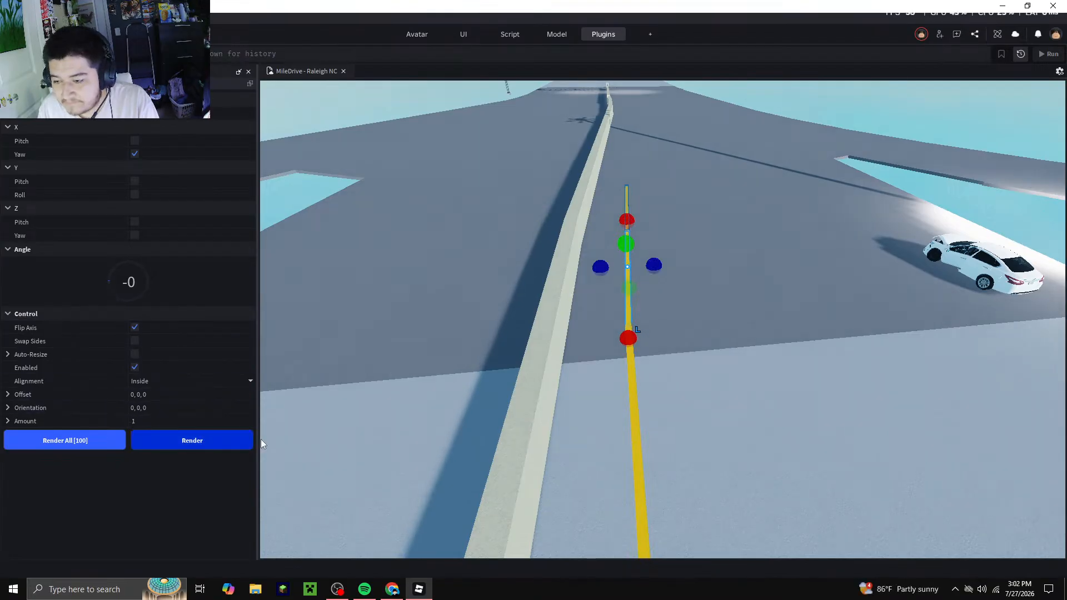
{"action": "right_click_drag", "start_coordinate": [555, 438], "coordinate": [557, 422]}
{"action": "key", "text": "s"}
{"action": "key", "text": "w"}
{"action": "key", "text": "d"}
{"action": "left_click", "coordinate": [235, 441]}
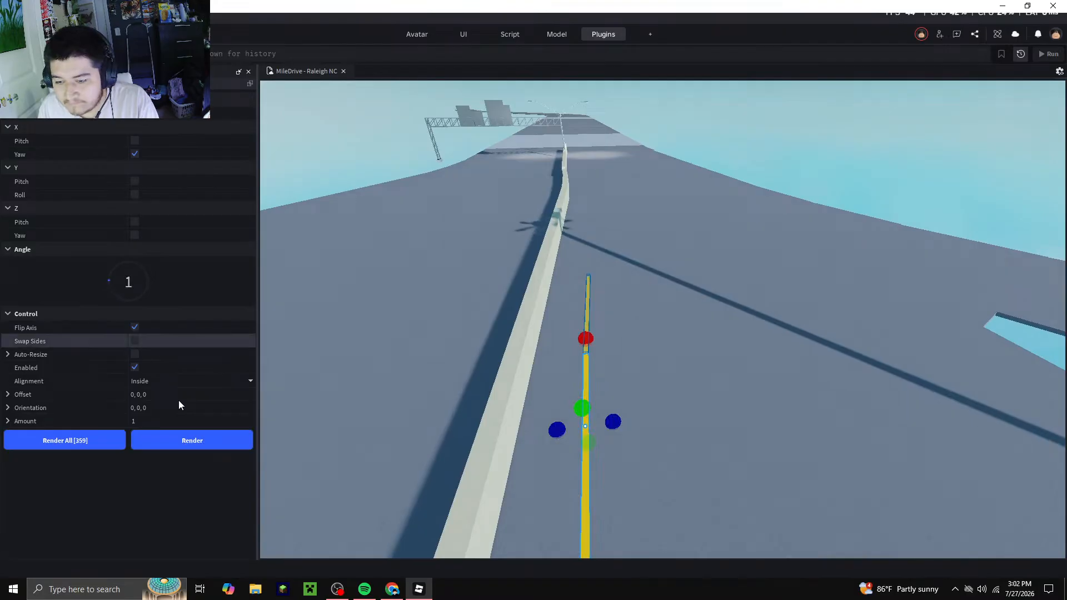
{"action": "left_click", "coordinate": [212, 440]}
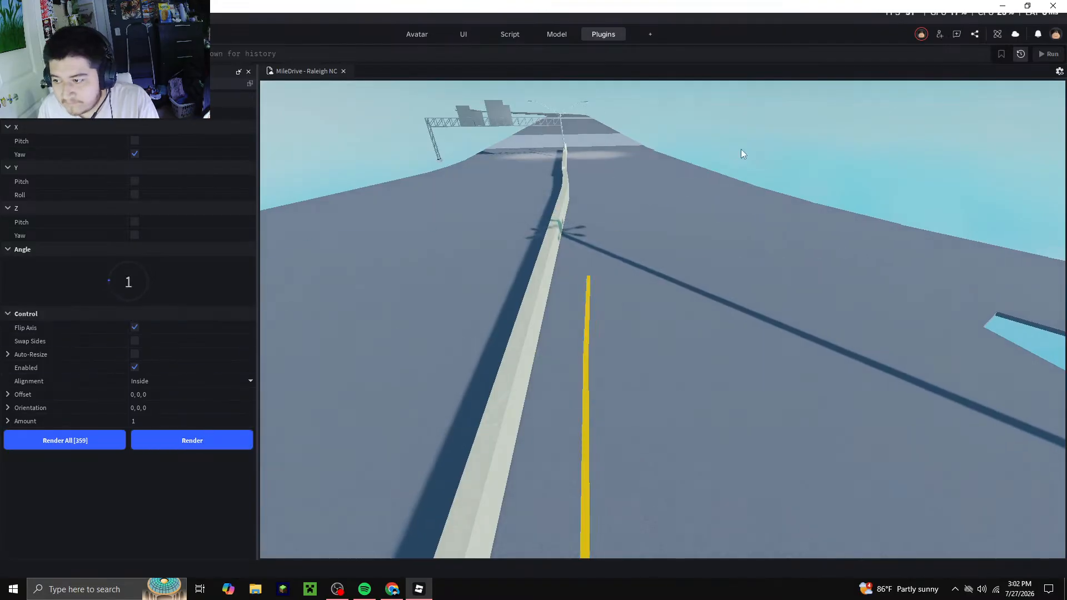
Select the yellow line's end near the lamp post's shadow and render straight segments at a 0° angle alongside the barrier
{"action": "key", "text": "w"}
{"action": "left_click", "coordinate": [606, 357]}
{"action": "left_click_drag", "start_coordinate": [101, 279], "coordinate": [108, 283]}
{"action": "left_click", "coordinate": [204, 444]}
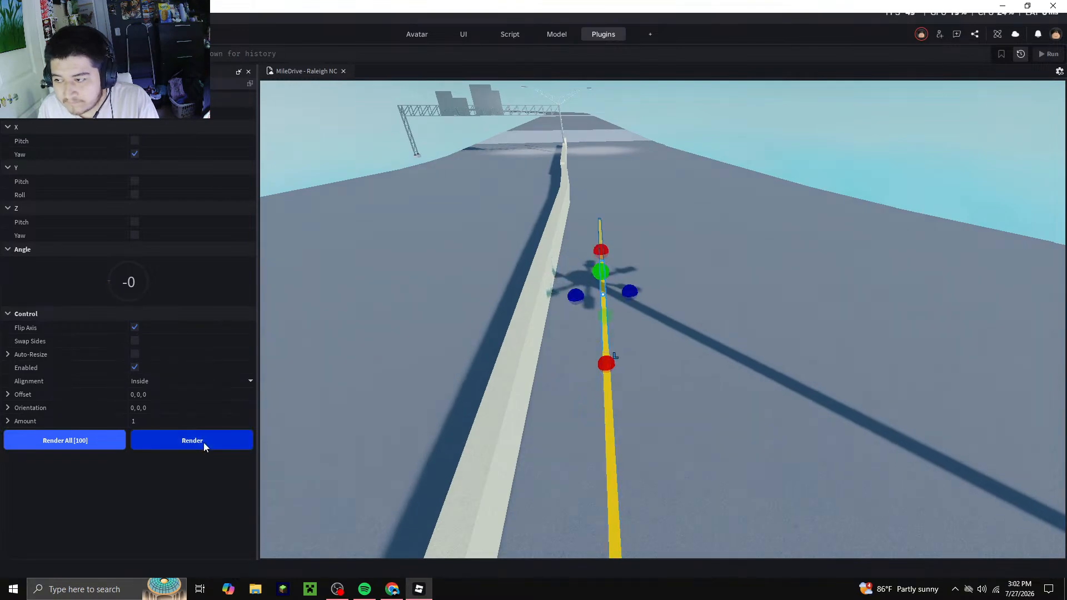
{"action": "left_click", "coordinate": [203, 442]}
Select the yellow line's new end, disable Flip Axis, and render segments curving with the barrier at a 2° angle and then at 1°
{"action": "left_click", "coordinate": [667, 116]}
{"action": "key", "text": "w"}
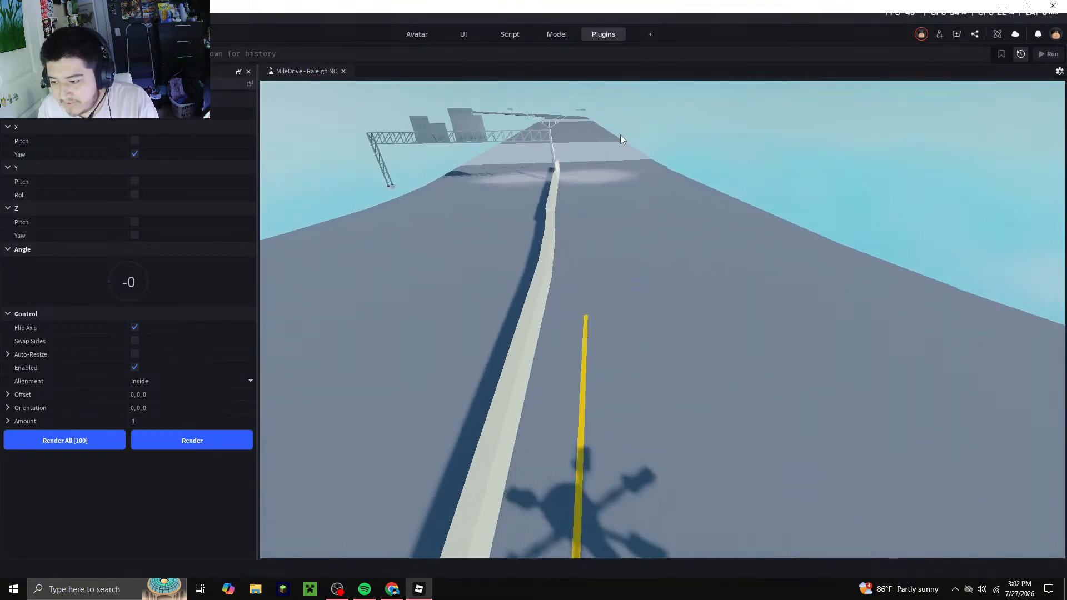
{"action": "left_click", "coordinate": [636, 467]}
{"action": "key", "text": "d"}
{"action": "right_click_drag", "start_coordinate": [679, 412], "coordinate": [680, 411]}
{"action": "left_click_drag", "start_coordinate": [107, 279], "coordinate": [111, 279]}
{"action": "left_click", "coordinate": [139, 327]}
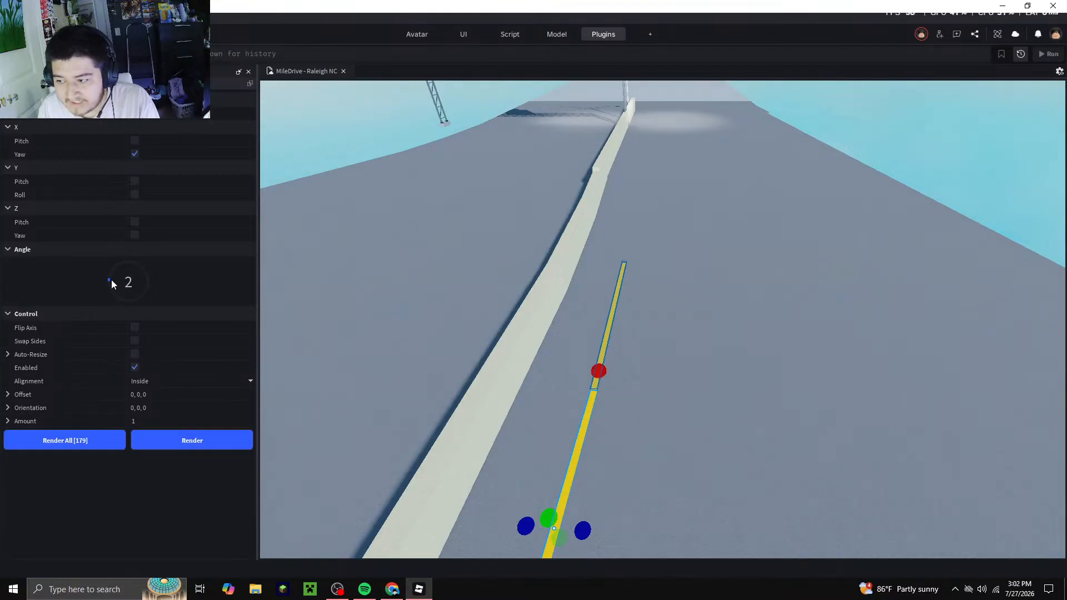
{"action": "left_click_drag", "start_coordinate": [110, 280], "coordinate": [111, 281]}
{"action": "left_click", "coordinate": [218, 440]}
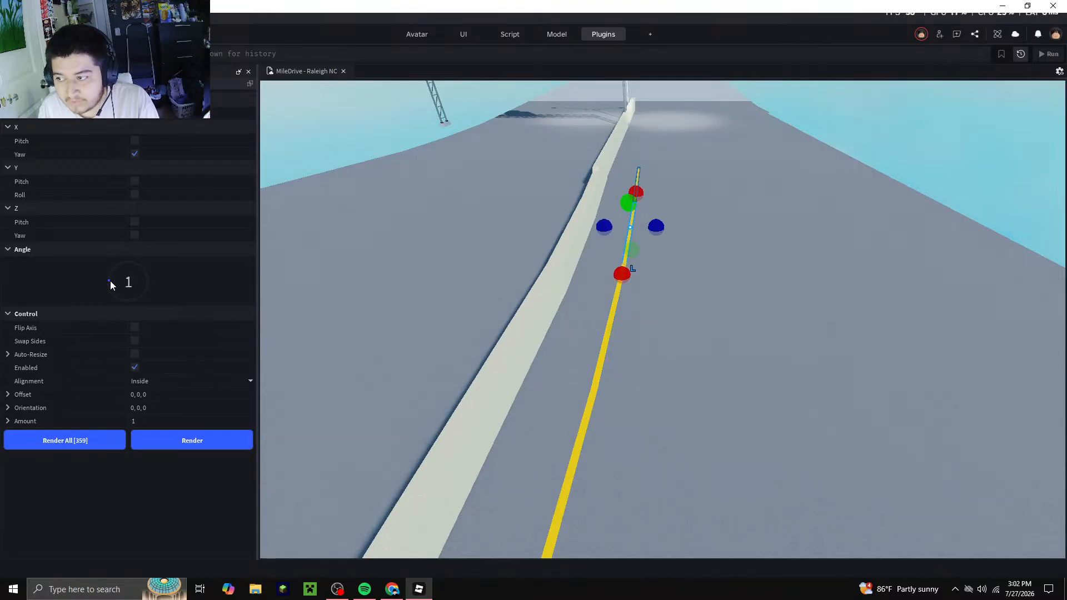
{"action": "left_click", "coordinate": [248, 448]}
{"action": "right_click_drag", "start_coordinate": [660, 381], "coordinate": [648, 161]}
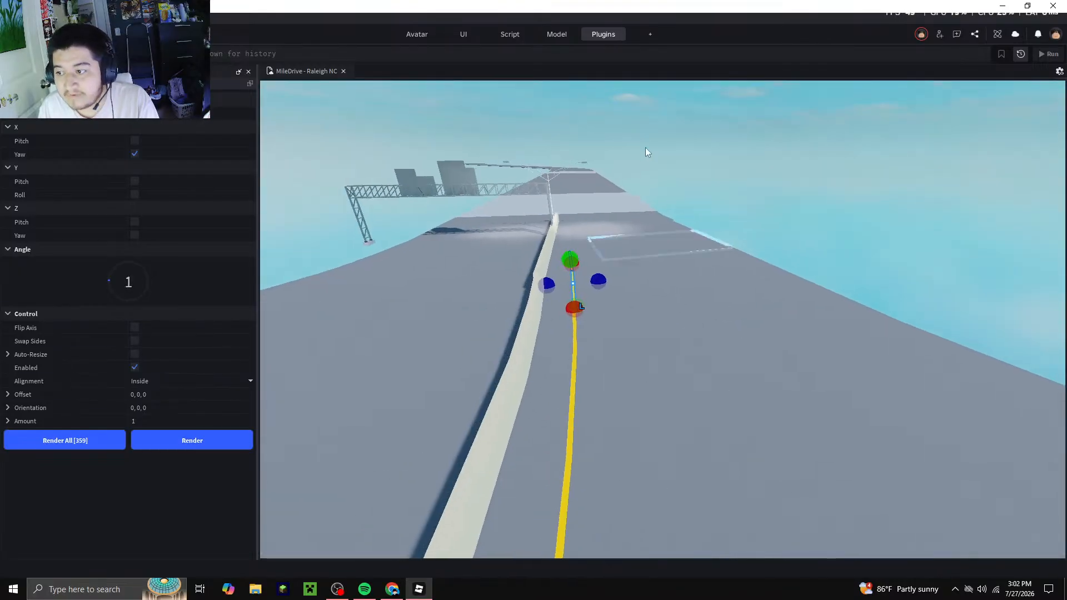
Select the yellow line's end before the sign gantry and render several straight segments at a 0° angle along the barrier
{"action": "scroll", "coordinate": [644, 176], "scroll_direction": "up", "scroll_amount": 5}
{"action": "right_click", "coordinate": [845, 240]}
{"action": "left_click", "coordinate": [739, 245]}
{"action": "scroll", "coordinate": [714, 261], "scroll_direction": "up", "scroll_amount": 6}
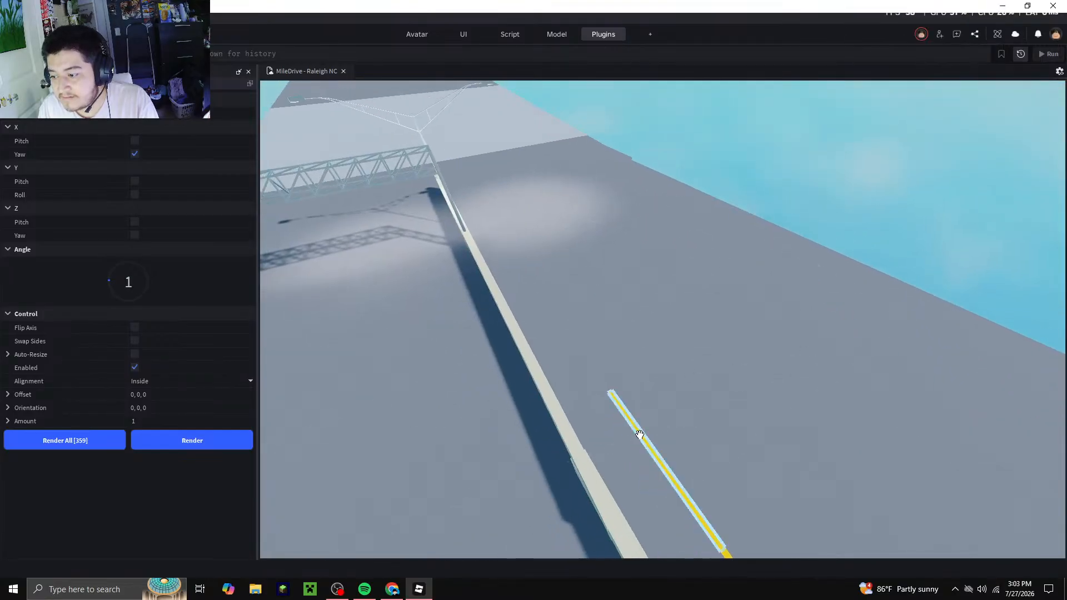
{"action": "left_click", "coordinate": [639, 434]}
{"action": "left_click_drag", "start_coordinate": [110, 283], "coordinate": [106, 285]}
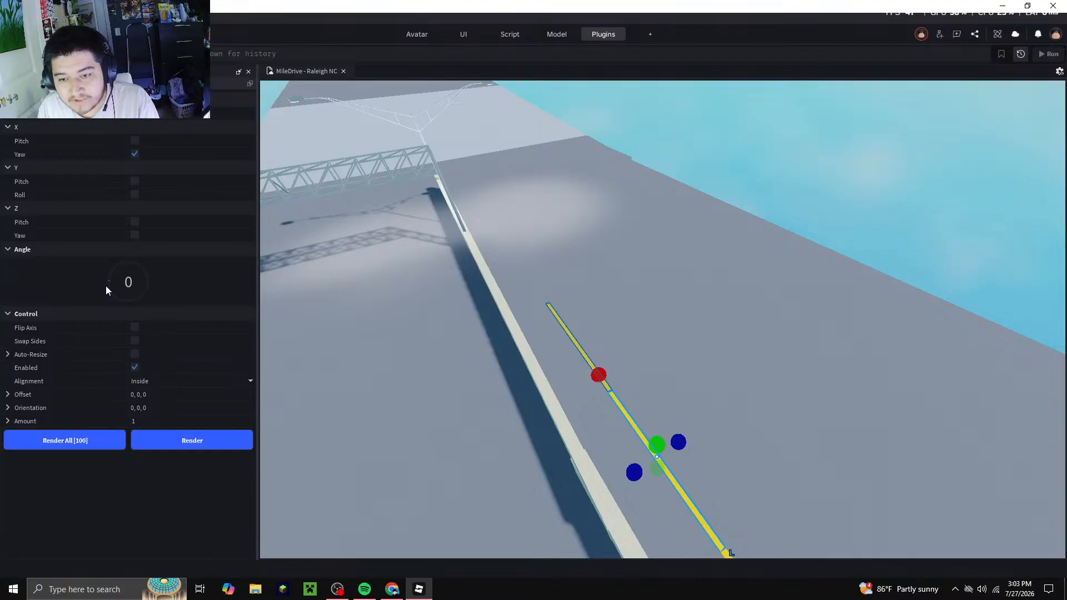
{"action": "left_click", "coordinate": [204, 437]}
{"action": "left_click", "coordinate": [204, 439]}
{"action": "left_click", "coordinate": [203, 438]}
{"action": "left_click", "coordinate": [203, 439]}
{"action": "left_click", "coordinate": [669, 162]}
Select the end of the white edge line by the roadside trees and render a segment at a 2° angle onto the lighter road section
{"action": "right_click_drag", "start_coordinate": [718, 201], "coordinate": [585, 265]}
{"action": "scroll", "coordinate": [718, 173], "scroll_direction": "up", "scroll_amount": 8}
{"action": "scroll", "coordinate": [718, 174], "scroll_direction": "up", "scroll_amount": 5}
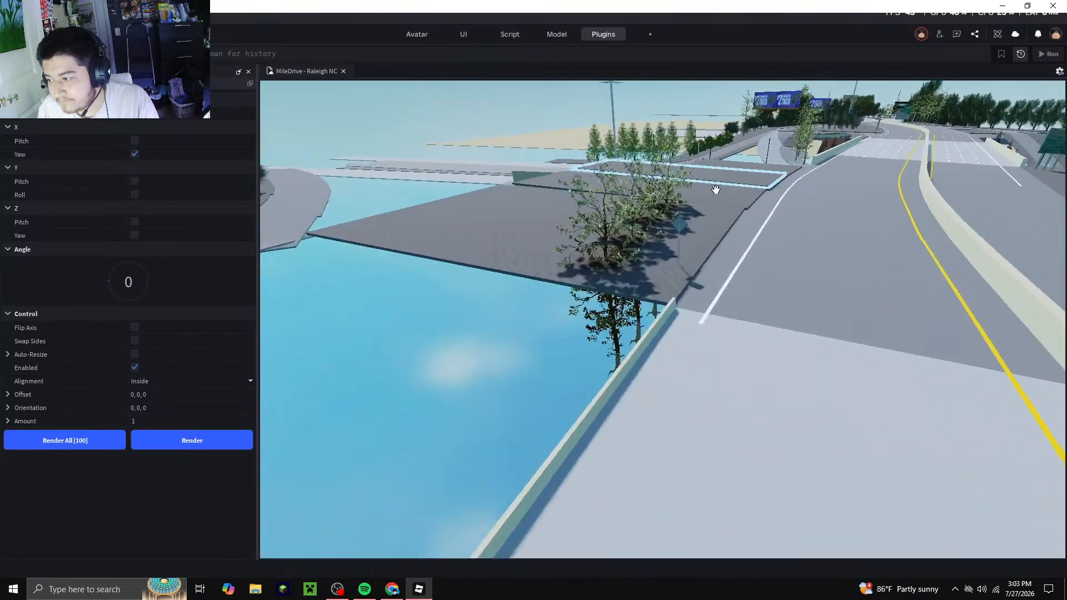
{"action": "scroll", "coordinate": [718, 250], "scroll_direction": "up", "scroll_amount": 4}
{"action": "right_click_drag", "start_coordinate": [717, 252], "coordinate": [718, 251]}
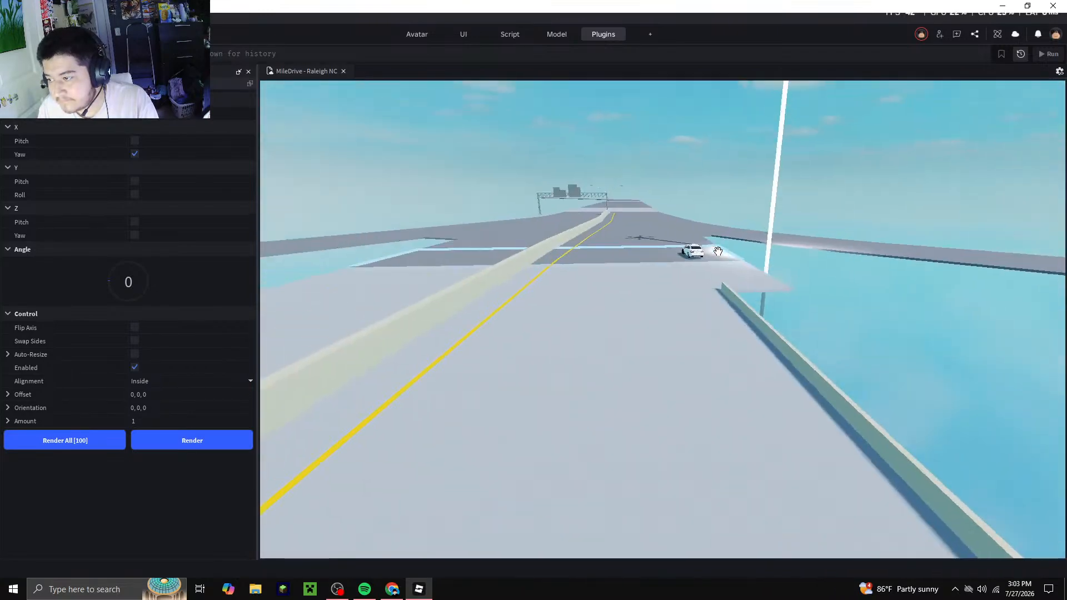
{"action": "scroll", "coordinate": [718, 252], "scroll_direction": "up", "scroll_amount": 6}
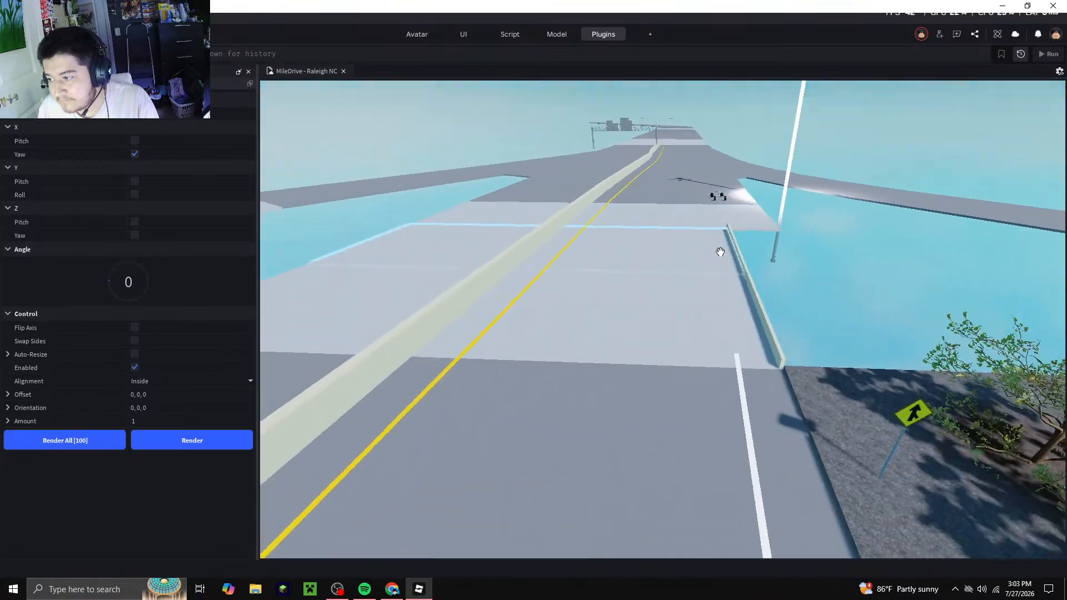
{"action": "scroll", "coordinate": [664, 231], "scroll_direction": "up", "scroll_amount": 2}
{"action": "scroll", "coordinate": [663, 238], "scroll_direction": "up", "scroll_amount": 5}
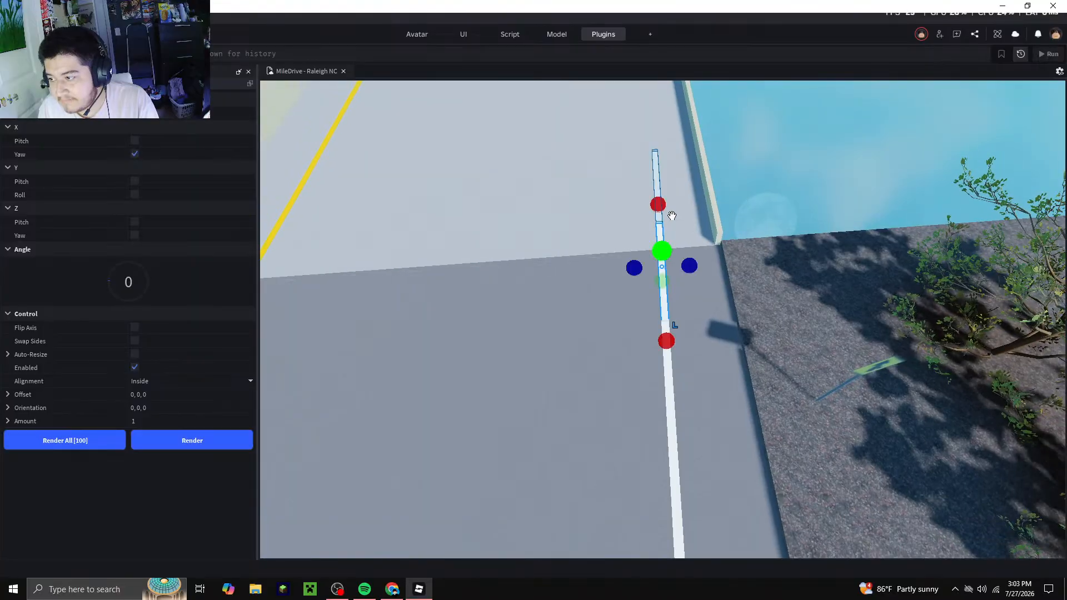
{"action": "scroll", "coordinate": [671, 216], "scroll_direction": "down", "scroll_amount": 6}
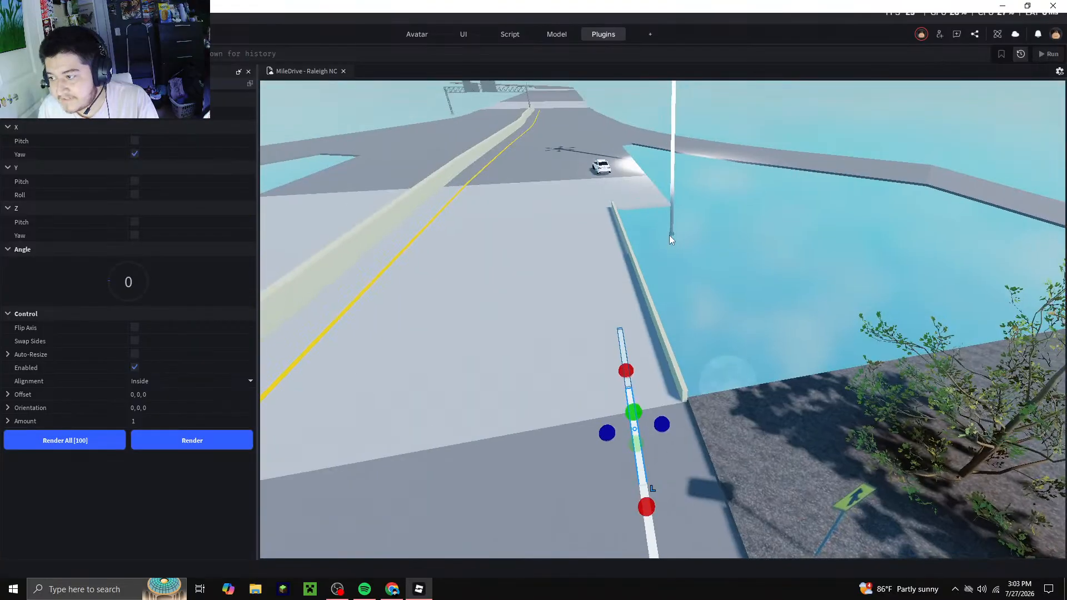
{"action": "left_click", "coordinate": [134, 327]}
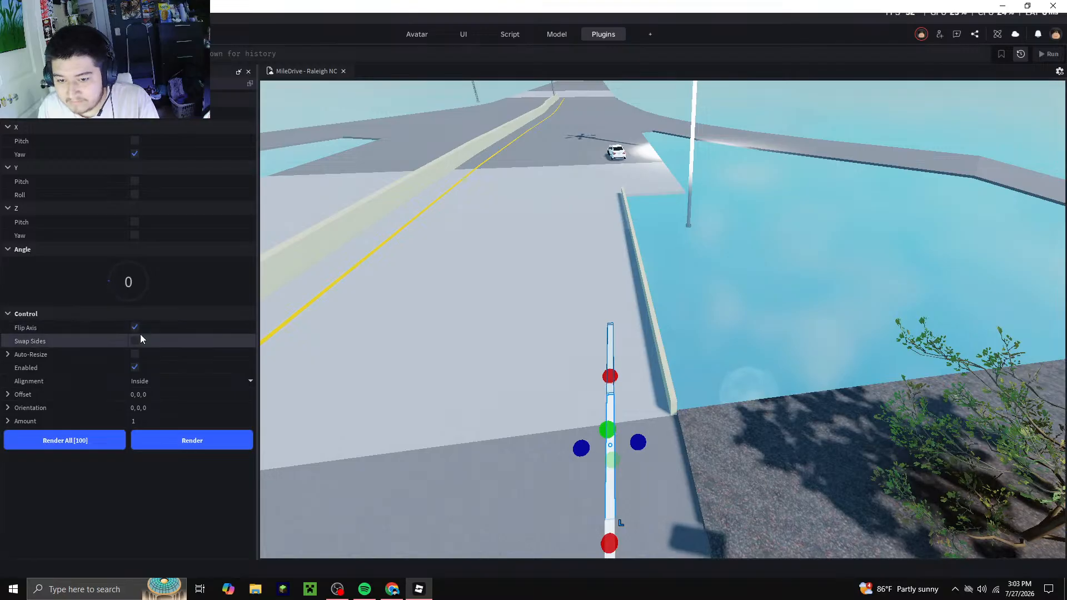
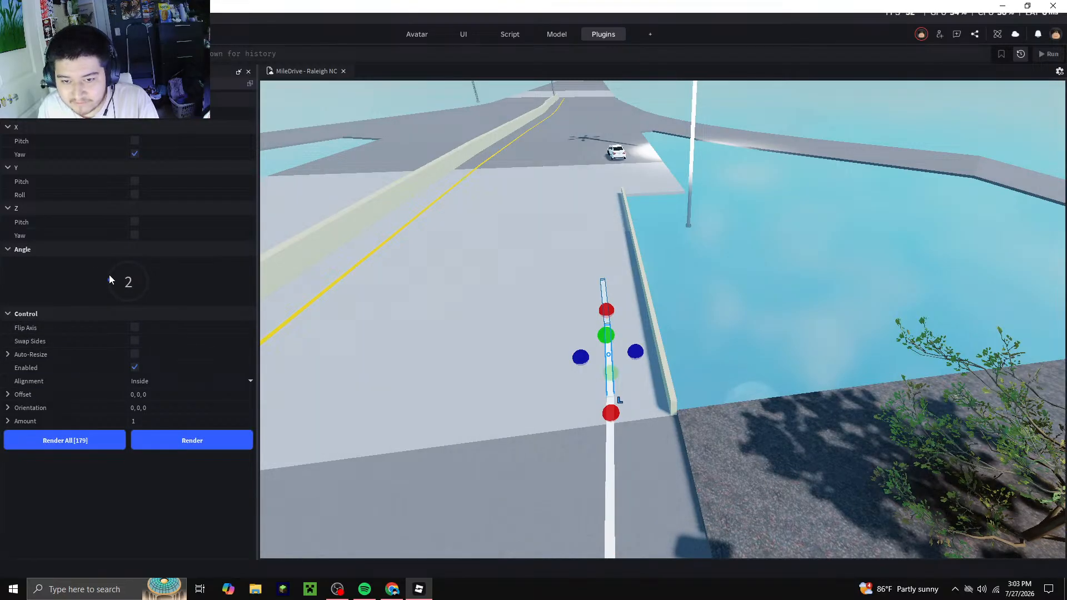
Render several straight white edge line segments at a 0° angle across the lighter road section towards the parked car
{"action": "left_click", "coordinate": [108, 283]}
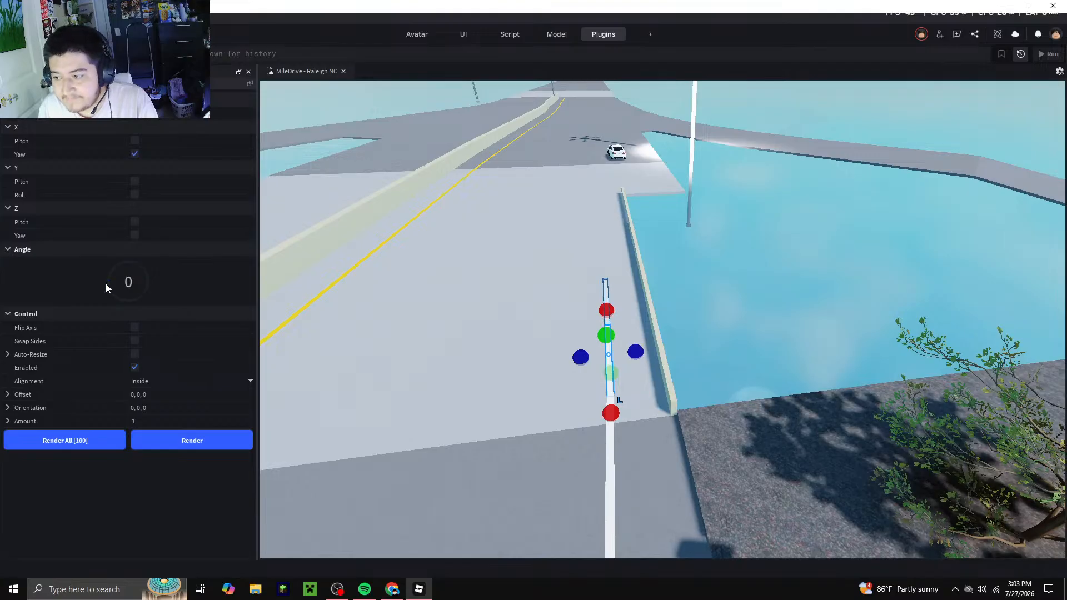
{"action": "left_click", "coordinate": [210, 445]}
{"action": "left_click", "coordinate": [210, 446]}
{"action": "left_click", "coordinate": [210, 446]}
{"action": "left_click", "coordinate": [210, 446]}
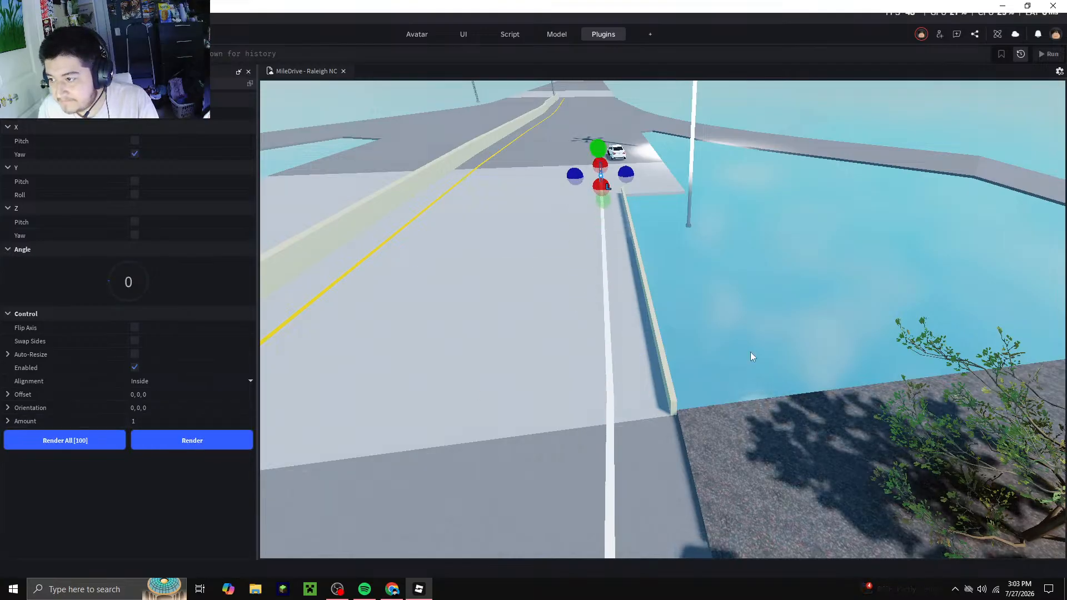
Render straight white edge line segments at a 0° angle onto the darker road section beside the parked car
{"action": "left_click", "coordinate": [750, 353]}
{"action": "key", "text": "w"}
{"action": "scroll", "coordinate": [615, 207], "scroll_direction": "up", "scroll_amount": 4}
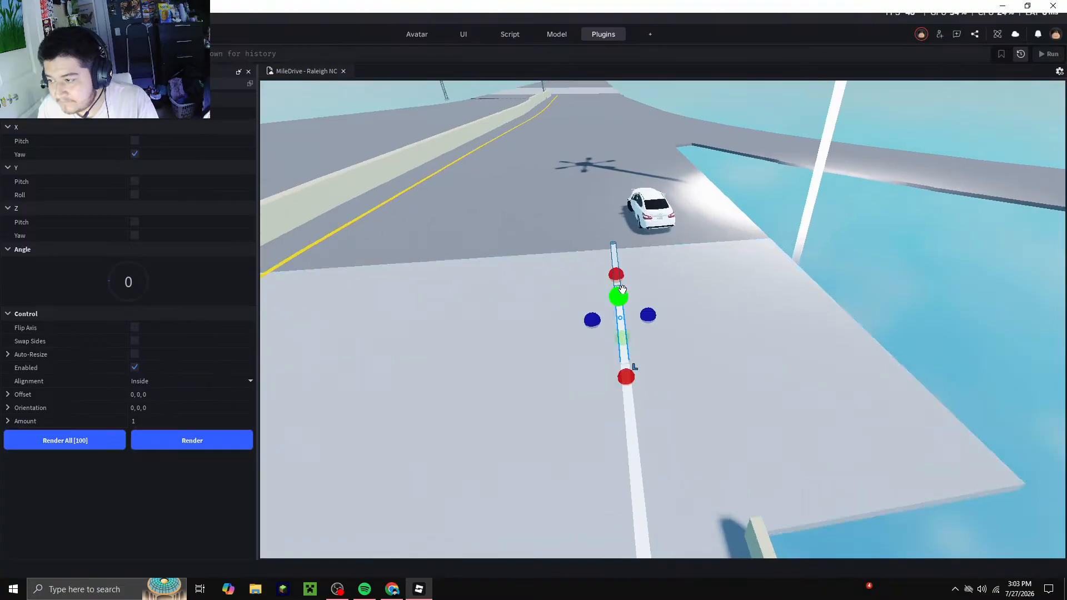
{"action": "left_click", "coordinate": [236, 441]}
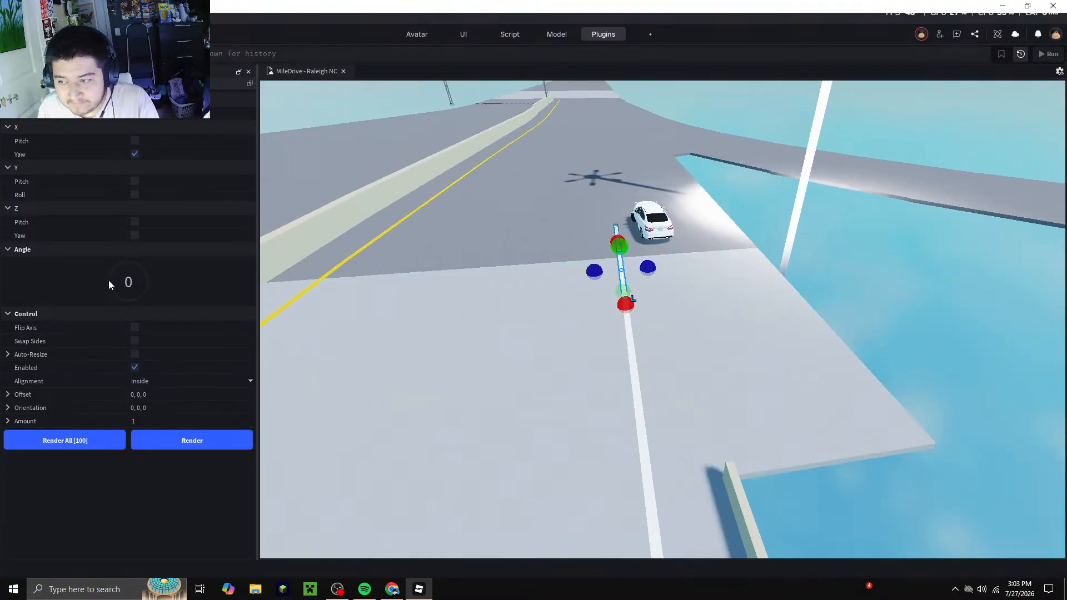
{"action": "left_click", "coordinate": [212, 443]}
{"action": "right_click_drag", "start_coordinate": [591, 311], "coordinate": [591, 310]}
{"action": "scroll", "coordinate": [590, 310], "scroll_direction": "down", "scroll_amount": 4}
{"action": "scroll", "coordinate": [498, 153], "scroll_direction": "up", "scroll_amount": 4}
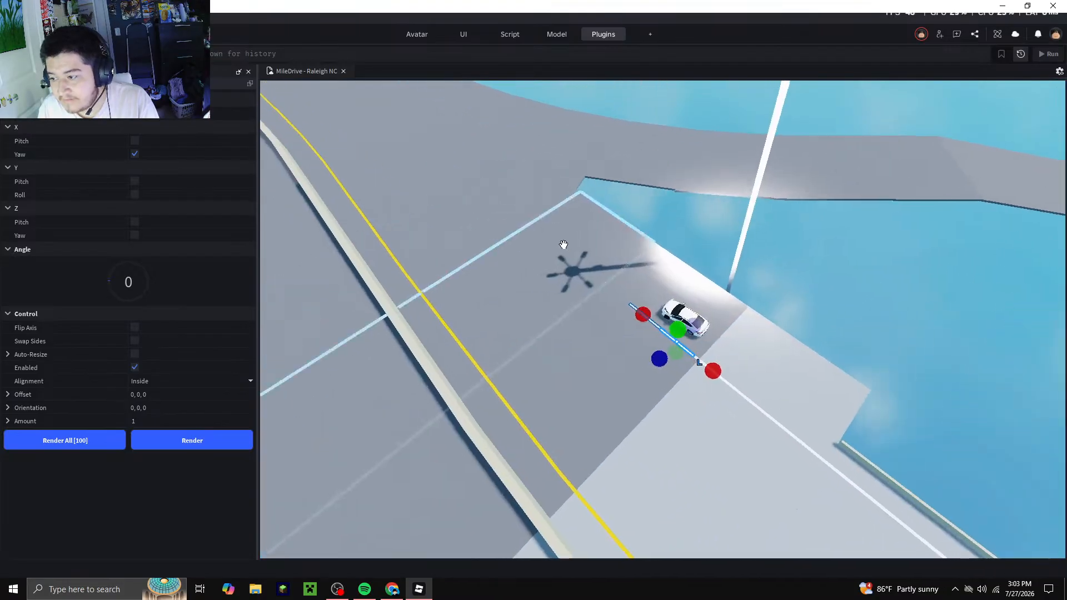
{"action": "left_click", "coordinate": [222, 440]}
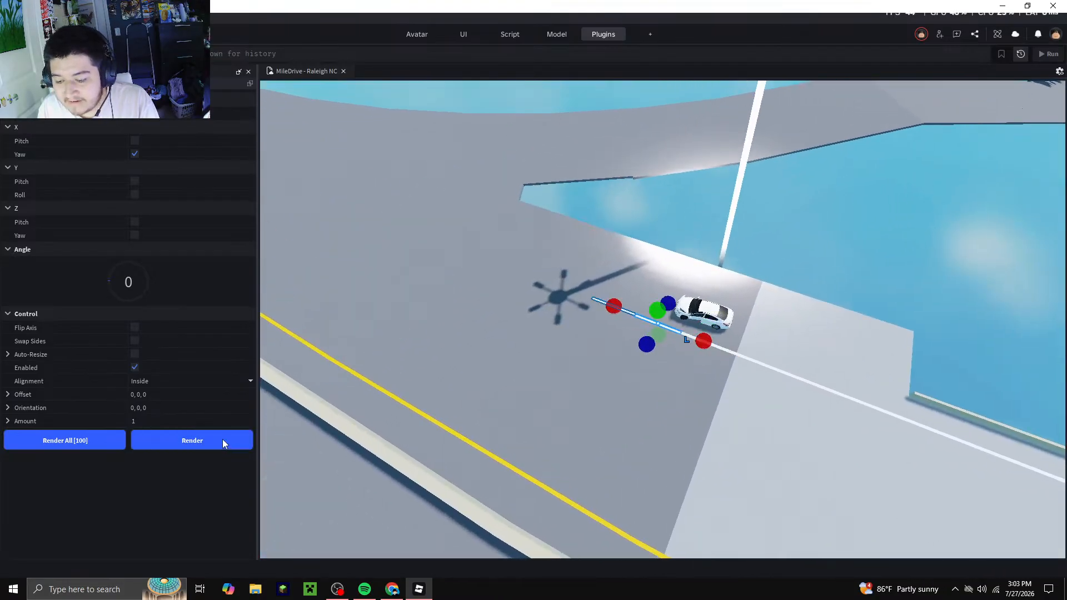
Enable Flip Axis and render a white edge line segment at a 3° angle, followed by straight segments at 0° past the car
{"action": "left_click", "coordinate": [134, 328]}
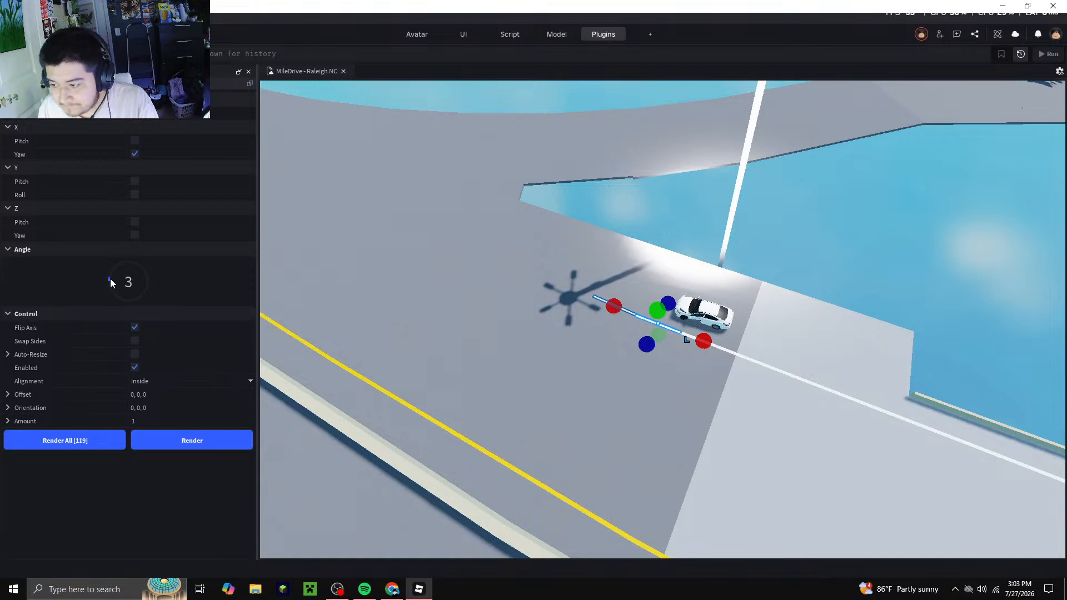
{"action": "left_click", "coordinate": [191, 440]}
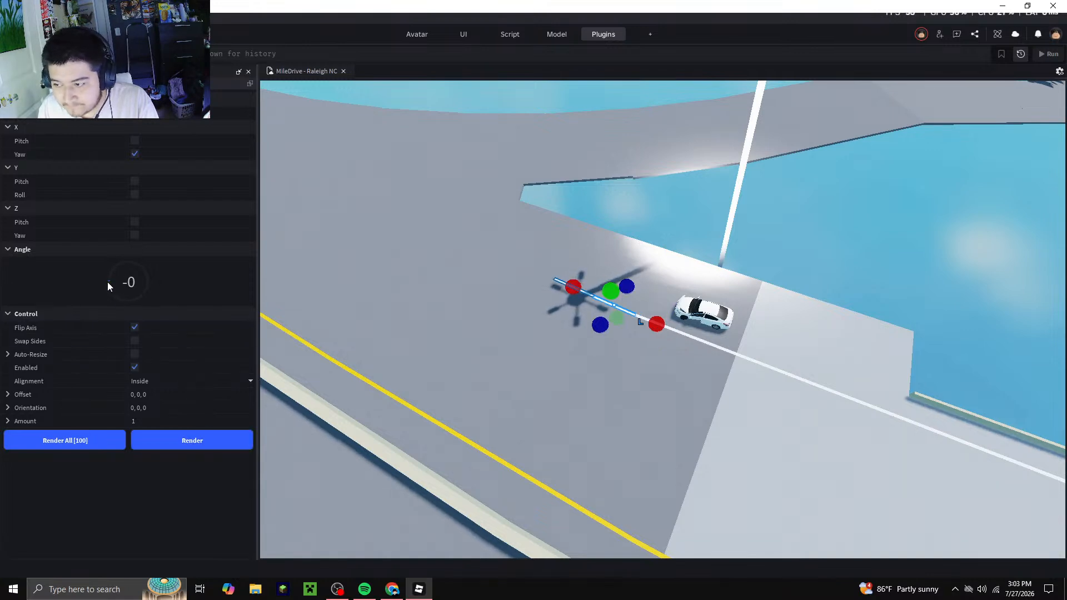
{"action": "left_click", "coordinate": [216, 442]}
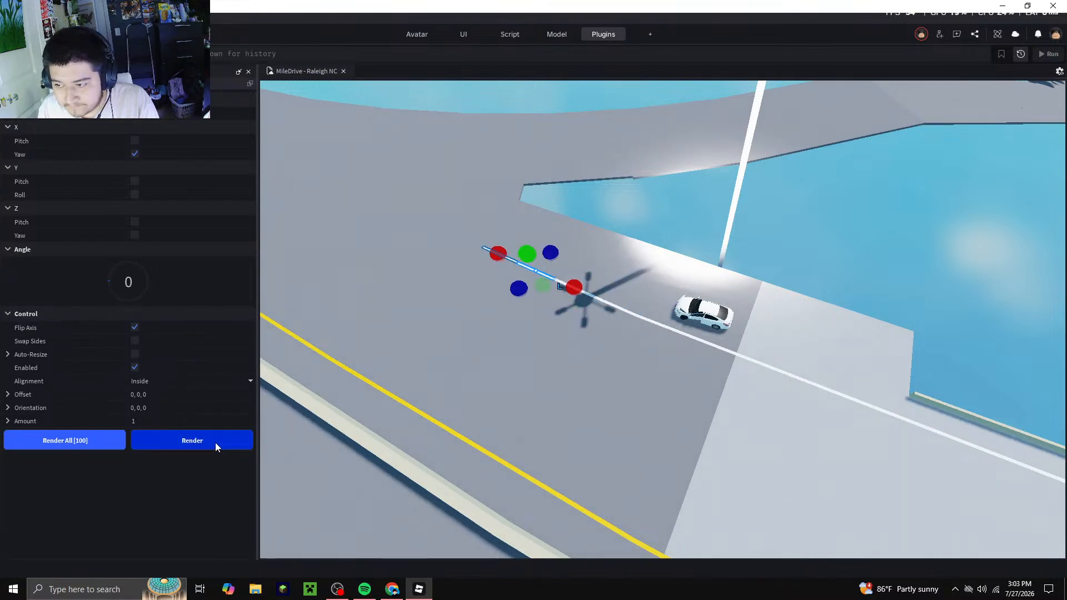
{"action": "left_click", "coordinate": [634, 209]}
{"action": "key", "text": "s"}
{"action": "key", "text": "a"}
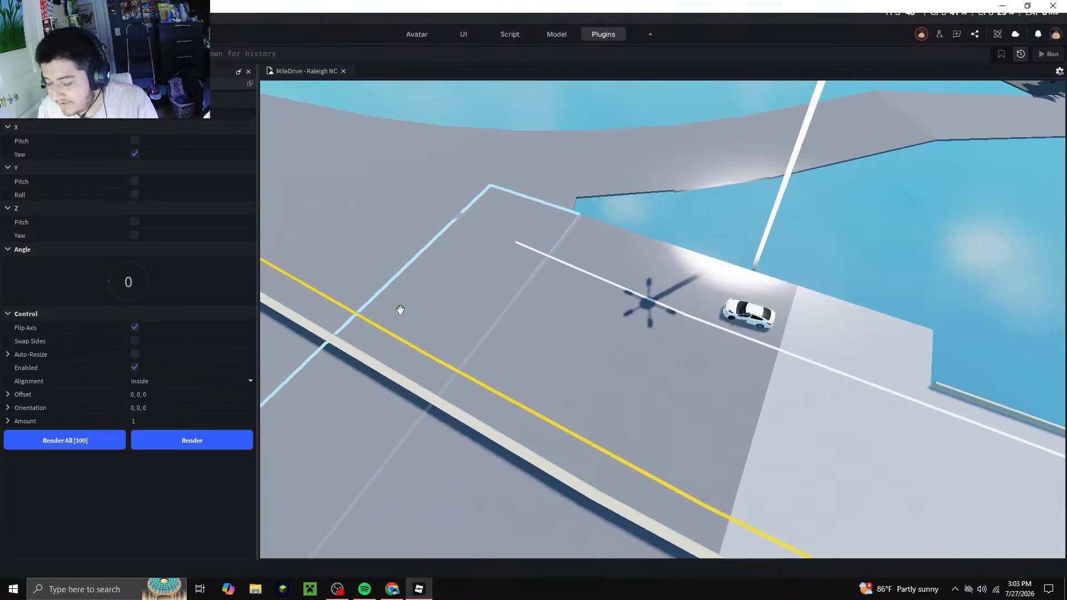
Switch to Google Street View in Chrome and examine the lane markings along the ramp, then return to Roblox Studio
{"action": "left_click", "coordinate": [392, 589]}
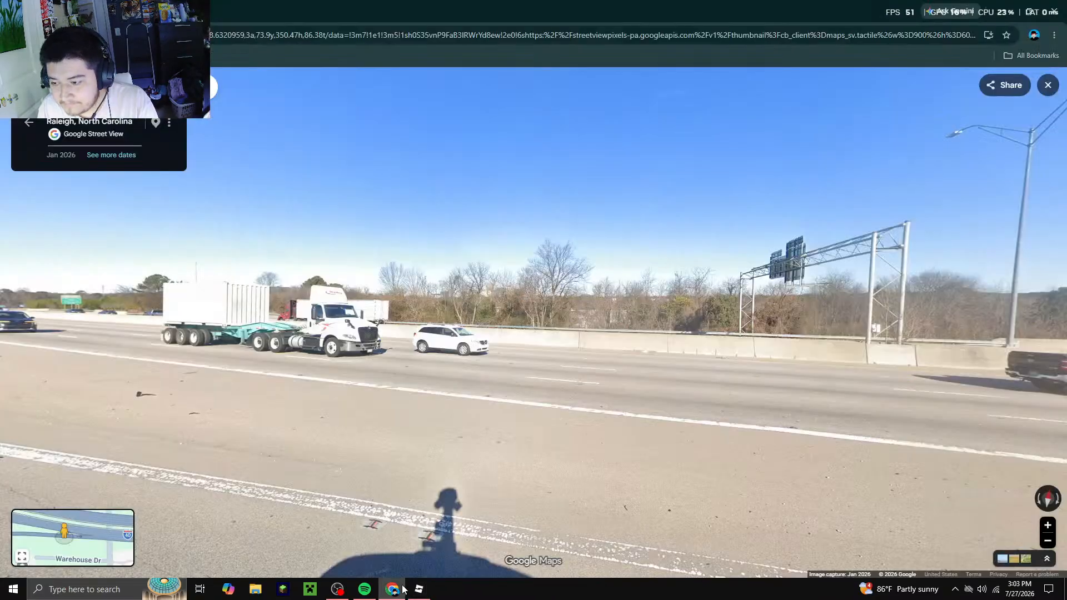
{"action": "left_click", "coordinate": [787, 467]}
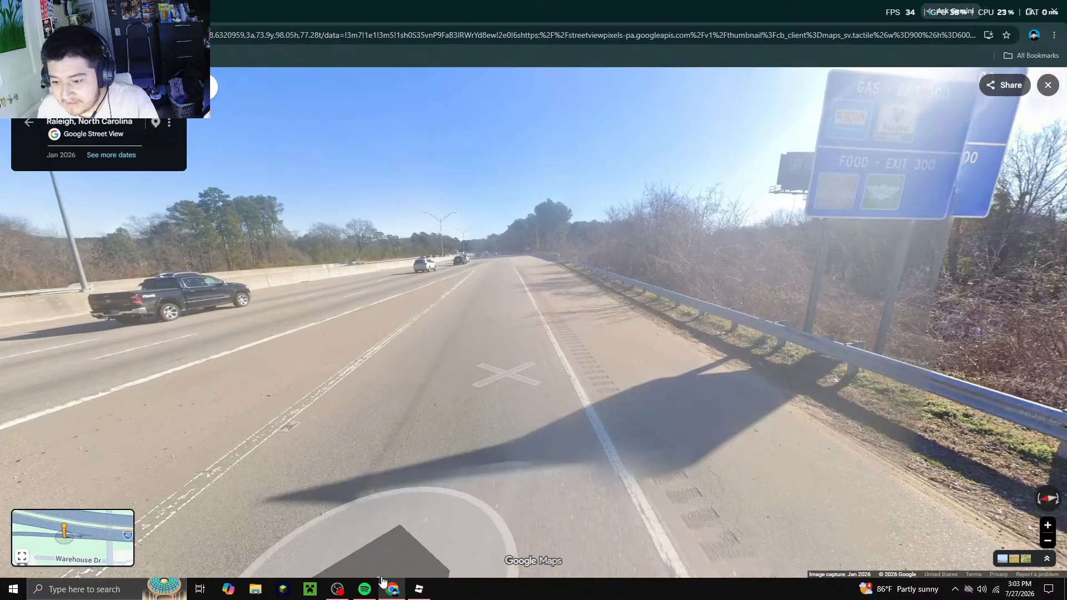
{"action": "left_click", "coordinate": [420, 592]}
Select the white edge line's end and render several straight segments at a 0° angle across the area where the ramp joins
{"action": "right_click_drag", "start_coordinate": [563, 375], "coordinate": [584, 347]}
{"action": "left_click", "coordinate": [595, 315]}
{"action": "key", "text": "a"}
{"action": "left_click", "coordinate": [234, 439]}
{"action": "left_click", "coordinate": [234, 439]}
{"action": "key", "text": "d"}
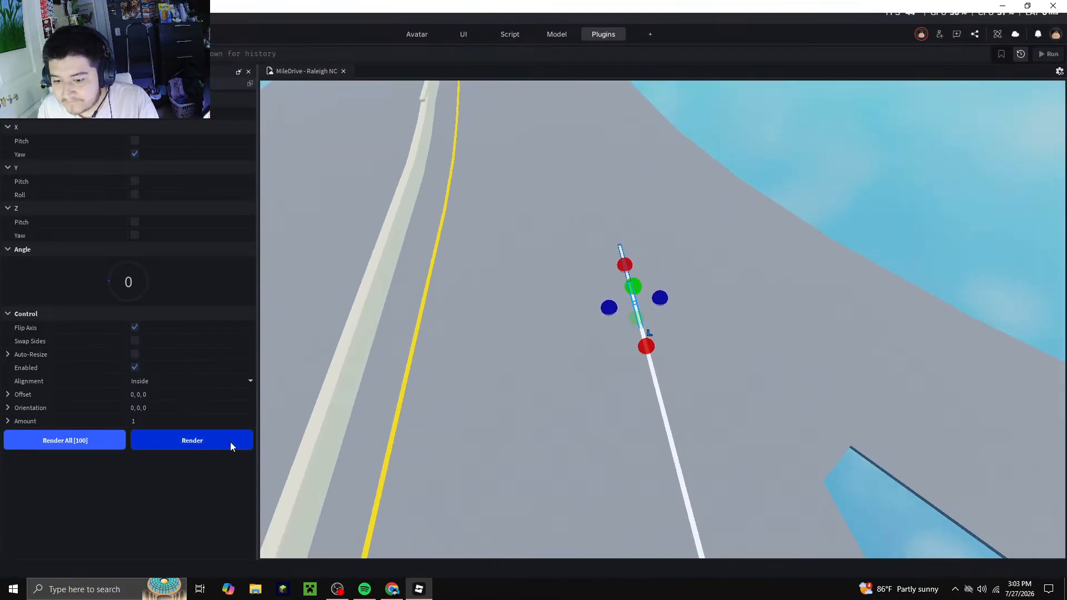
{"action": "left_click", "coordinate": [230, 441]}
{"action": "left_click", "coordinate": [844, 165]}
{"action": "key", "text": "s"}
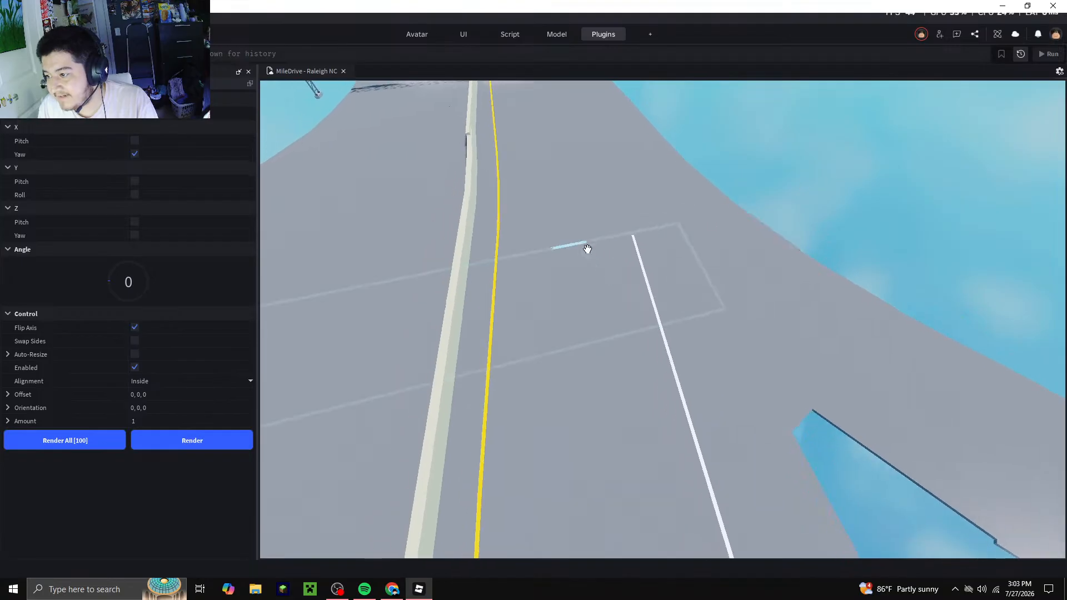
Select the white edge line's last segment beyond the gap in the road and render another straight segment at 0°
{"action": "right_click_drag", "start_coordinate": [587, 248], "coordinate": [588, 248]}
{"action": "key", "text": "w"}
{"action": "right_click_drag", "start_coordinate": [570, 285], "coordinate": [569, 289]}
{"action": "key", "text": "s"}
{"action": "key", "text": "w"}
{"action": "scroll", "coordinate": [570, 290], "scroll_direction": "down", "scroll_amount": 3}
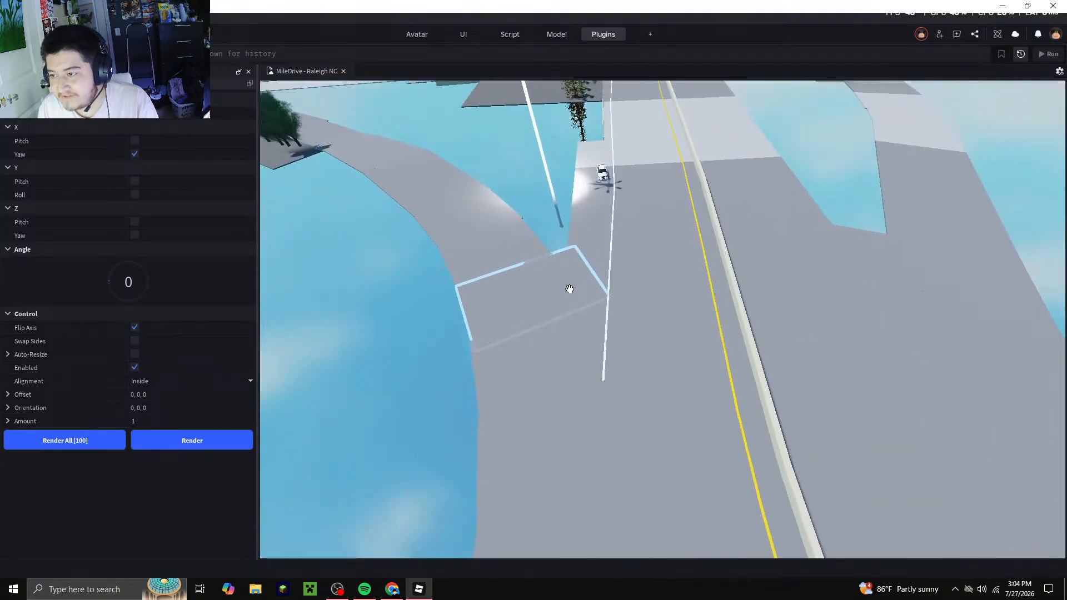
{"action": "scroll", "coordinate": [603, 371], "scroll_direction": "up", "scroll_amount": 3}
{"action": "key", "text": "d"}
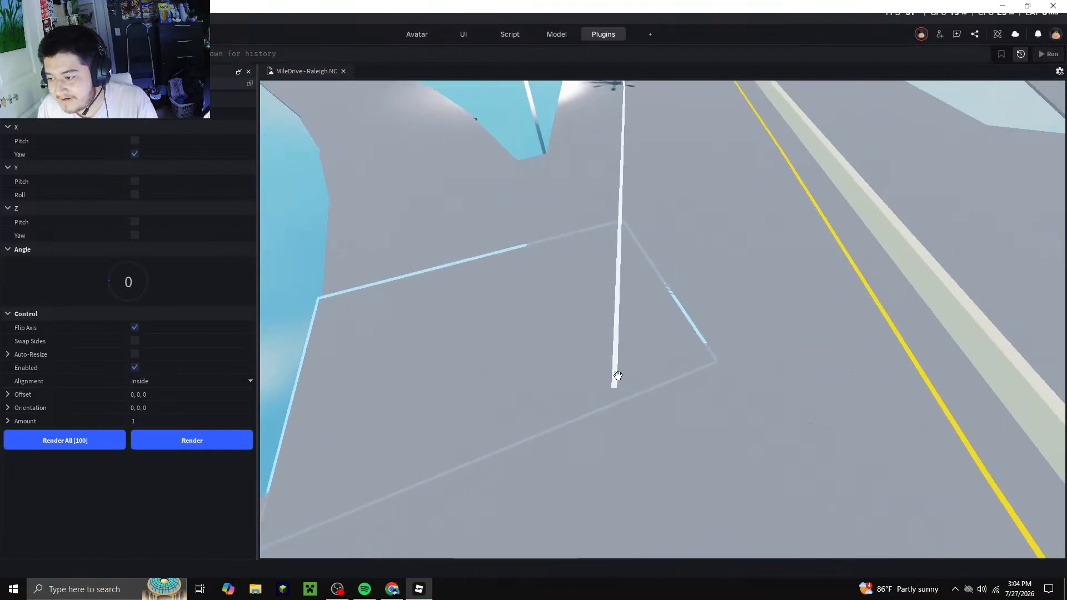
{"action": "left_click", "coordinate": [615, 376]}
{"action": "key", "text": "a"}
{"action": "left_click", "coordinate": [219, 439]}
{"action": "left_click", "coordinate": [309, 294]}
{"action": "right_click_drag", "start_coordinate": [543, 328], "coordinate": [543, 329]}
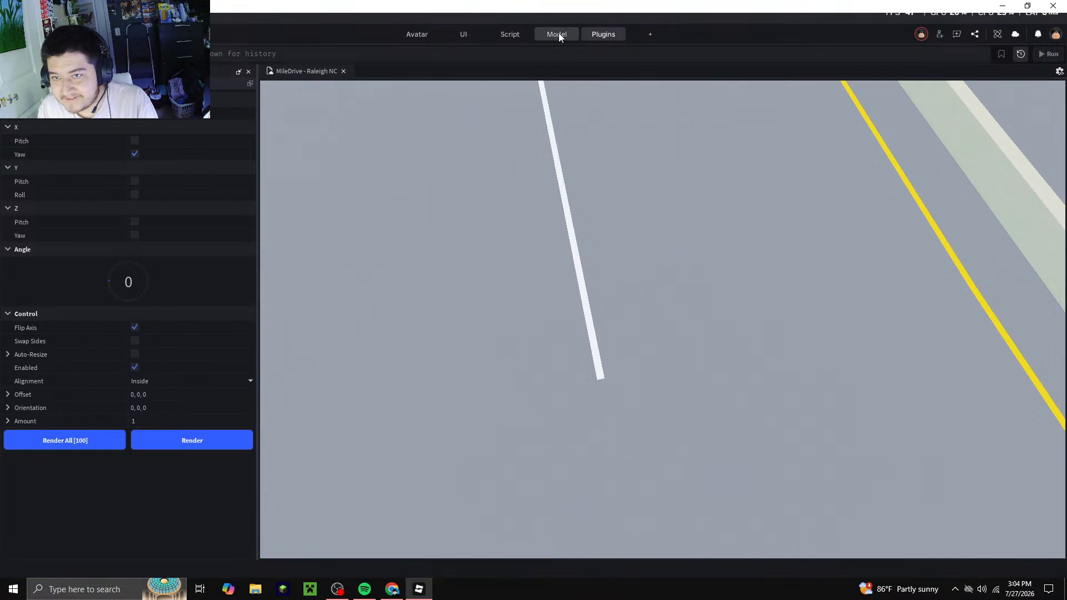
Duplicate the white edge line's last segment and move the copy beside the line towards the ramp
{"action": "left_click", "coordinate": [559, 35]}
{"action": "left_click", "coordinate": [583, 300]}
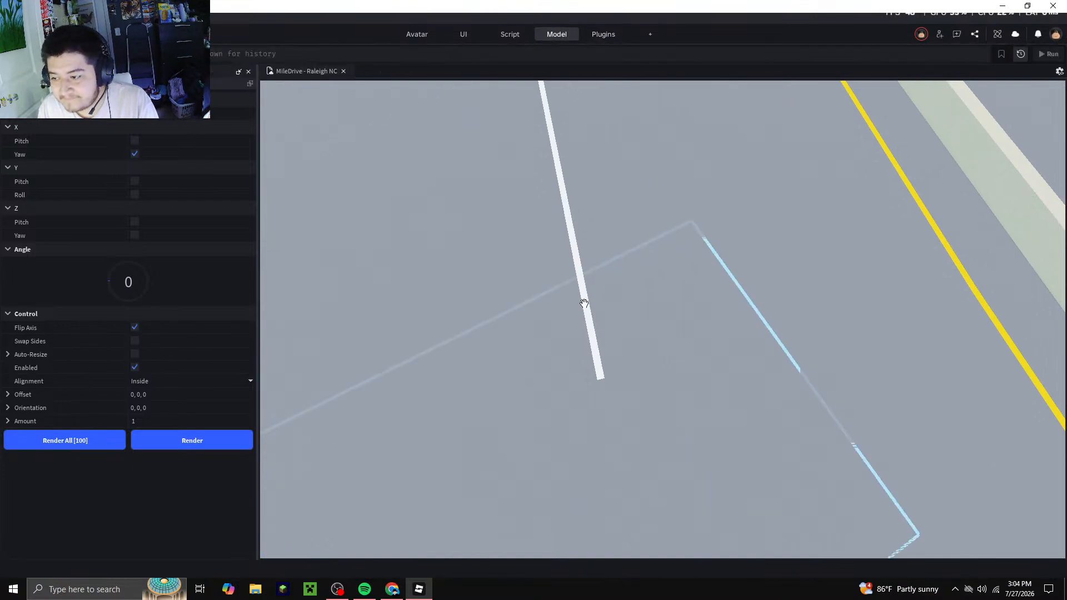
{"action": "left_click", "coordinate": [585, 302]}
{"action": "right_click", "coordinate": [587, 332]}
{"action": "left_click", "coordinate": [623, 18]}
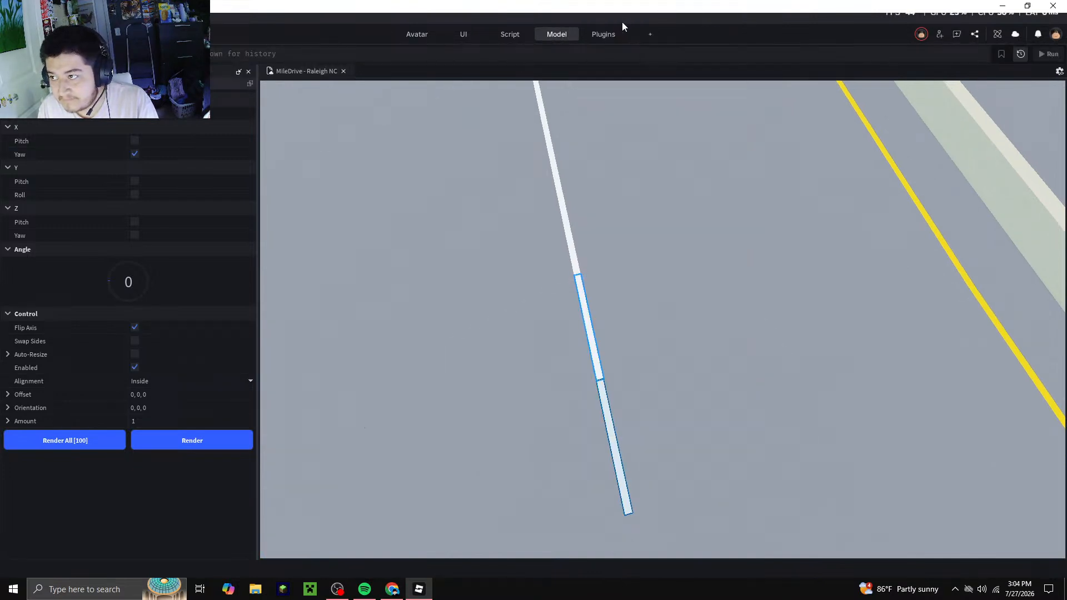
{"action": "right_click", "coordinate": [616, 262]}
{"action": "left_click", "coordinate": [651, 42]}
{"action": "scroll", "coordinate": [588, 349], "scroll_direction": "up", "scroll_amount": 3}
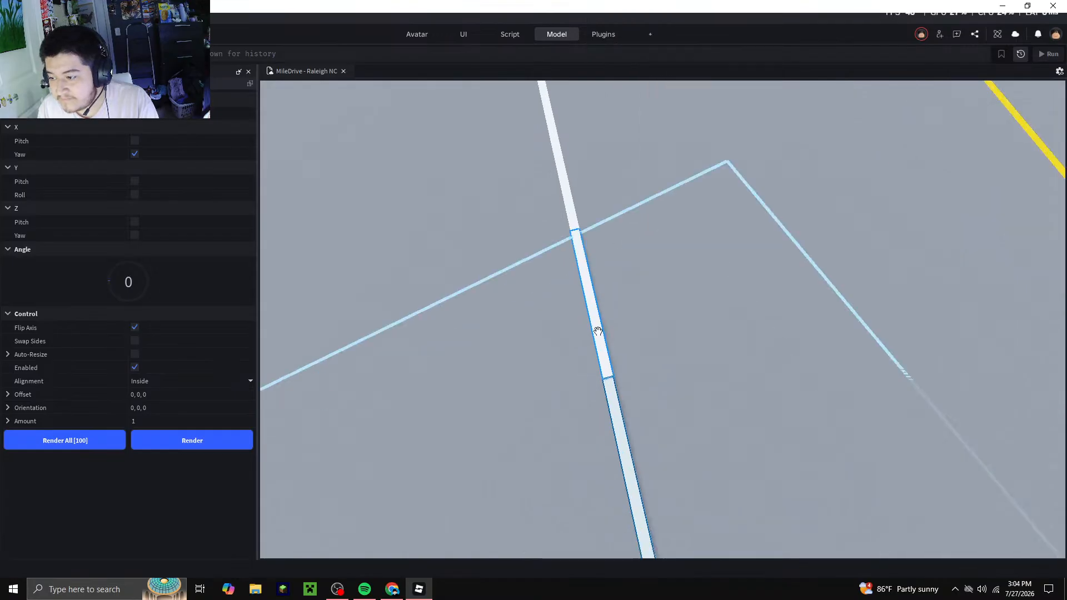
{"action": "left_click_drag", "start_coordinate": [595, 309], "coordinate": [567, 314]}
Rotate the copied segment towards the ramp so it forms a V with the end of the white edge line
{"action": "left_click", "coordinate": [562, 32]}
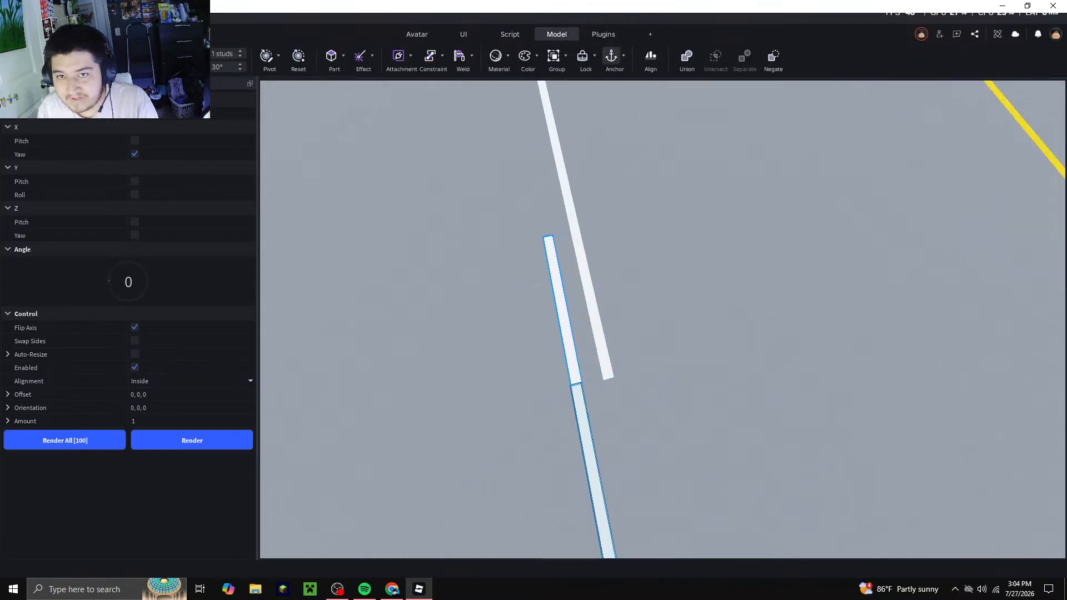
{"action": "left_click", "coordinate": [103, 60]}
{"action": "left_click_drag", "start_coordinate": [530, 373], "coordinate": [548, 386]}
{"action": "key", "text": "f"}
Enable Swap Sides and render a ramp line segment at 0°, then disable Flip Axis and render segments at 3° and 0°
{"action": "left_click", "coordinate": [134, 340]}
{"action": "left_click", "coordinate": [252, 440]}
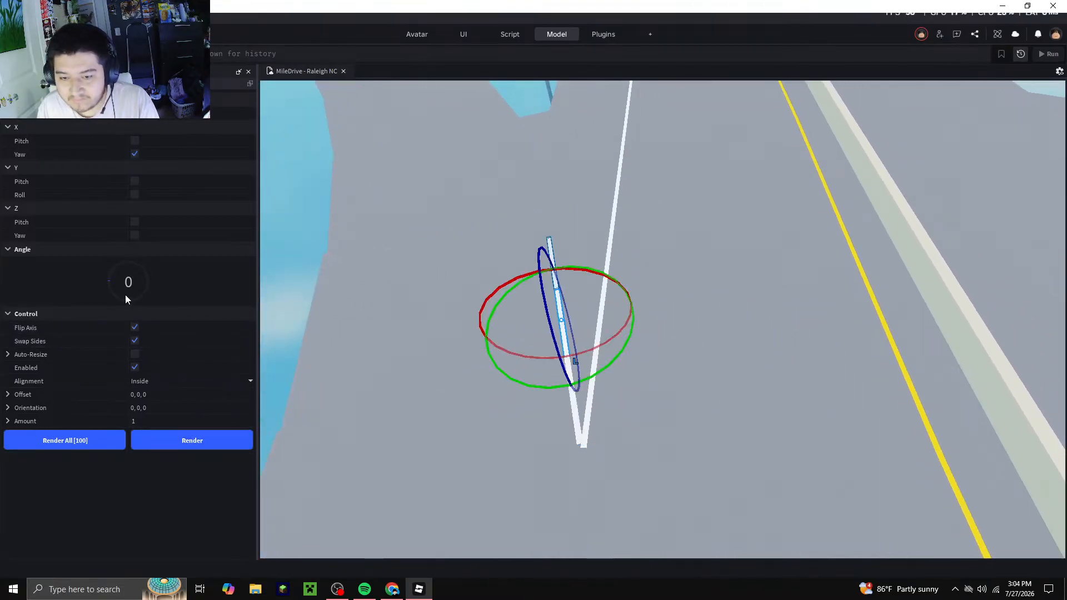
{"action": "left_click_drag", "start_coordinate": [108, 278], "coordinate": [120, 266]}
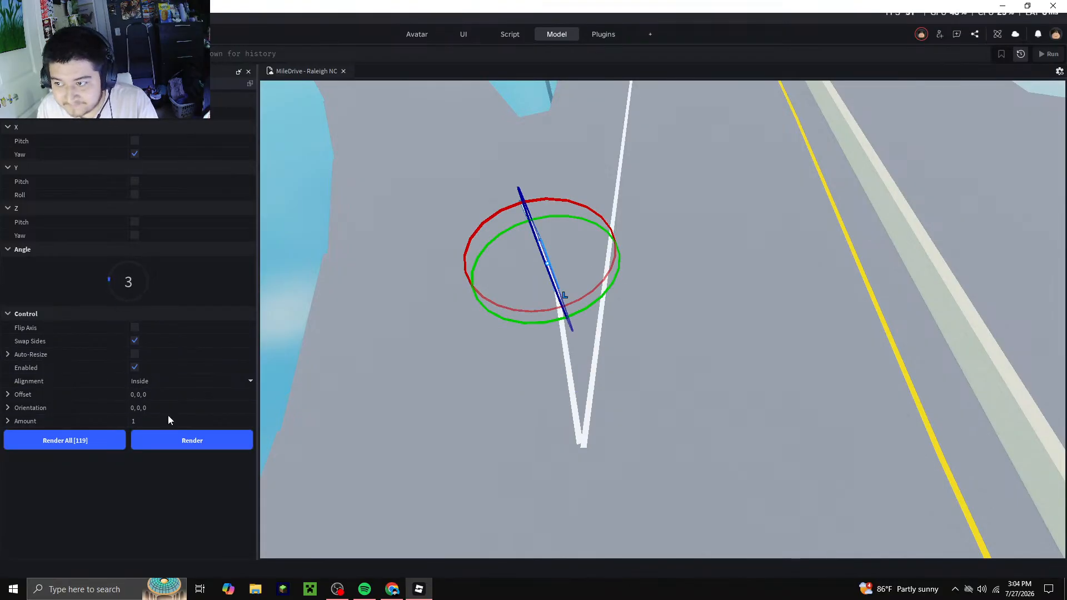
{"action": "left_click", "coordinate": [186, 448]}
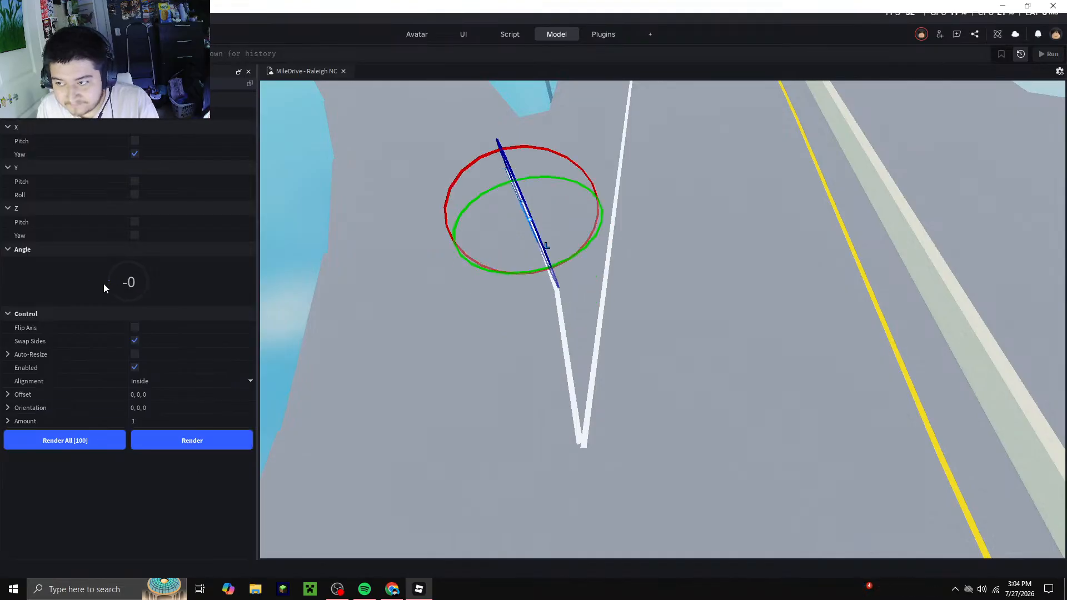
{"action": "left_click", "coordinate": [203, 439]}
{"action": "scroll", "coordinate": [553, 357], "scroll_direction": "down", "scroll_amount": 5}
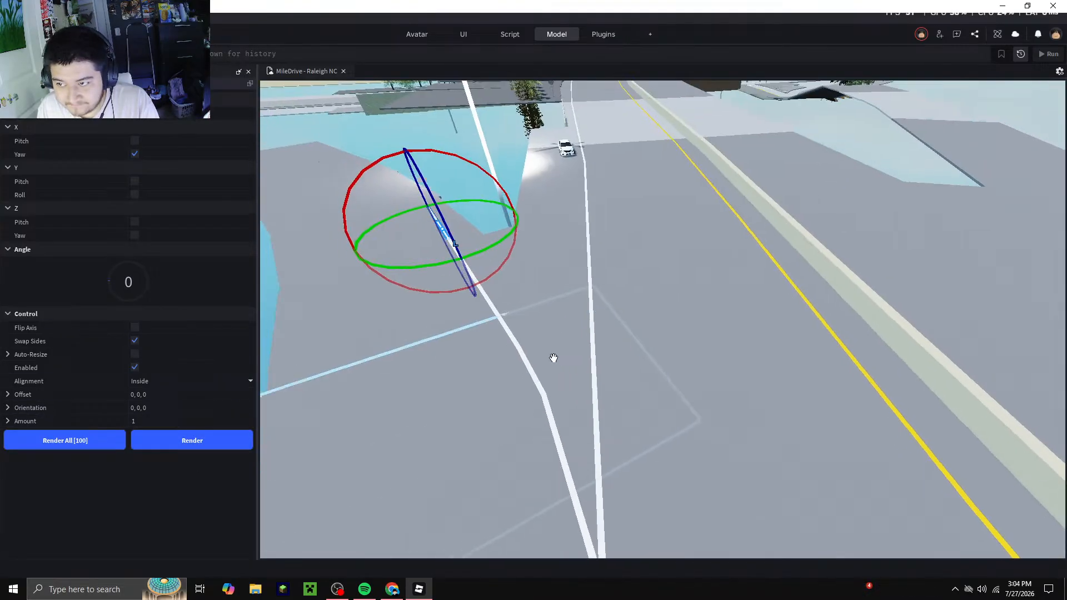
Select the end of the white ramp line and render segments at a 4° angle curving along the ramp's edge
{"action": "key", "text": "a"}
{"action": "left_click", "coordinate": [468, 114]}
{"action": "scroll", "coordinate": [614, 219], "scroll_direction": "up", "scroll_amount": 5}
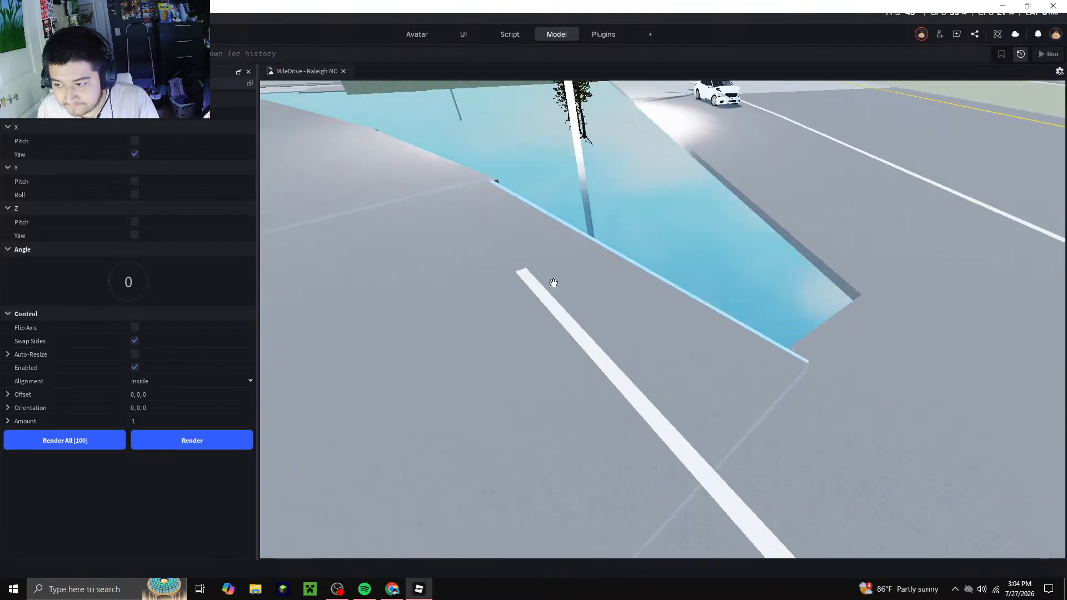
{"action": "left_click", "coordinate": [546, 299]}
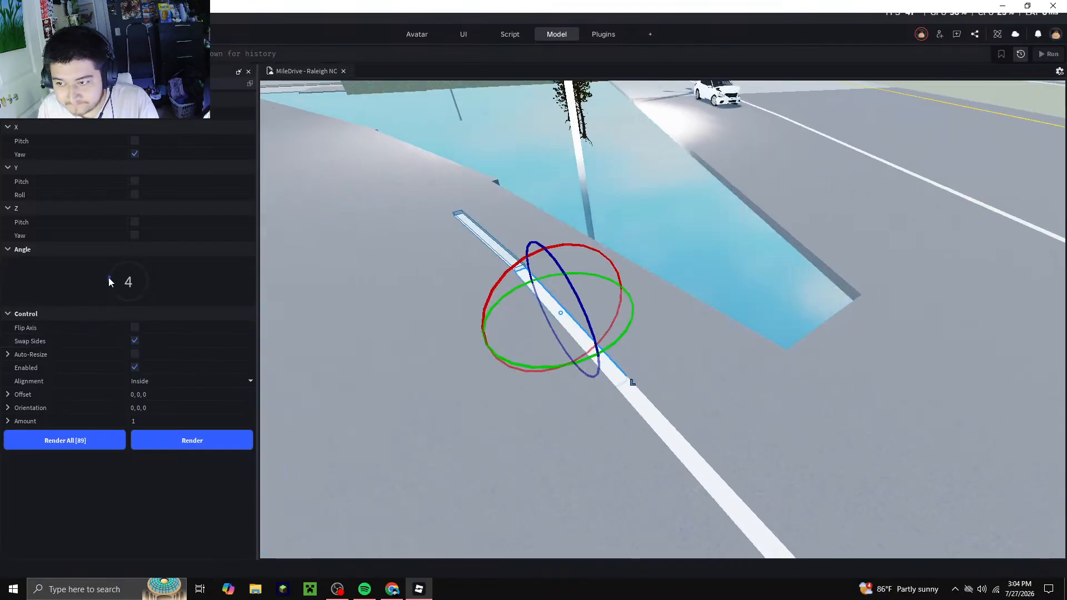
{"action": "left_click", "coordinate": [224, 441]}
{"action": "left_click", "coordinate": [224, 441]}
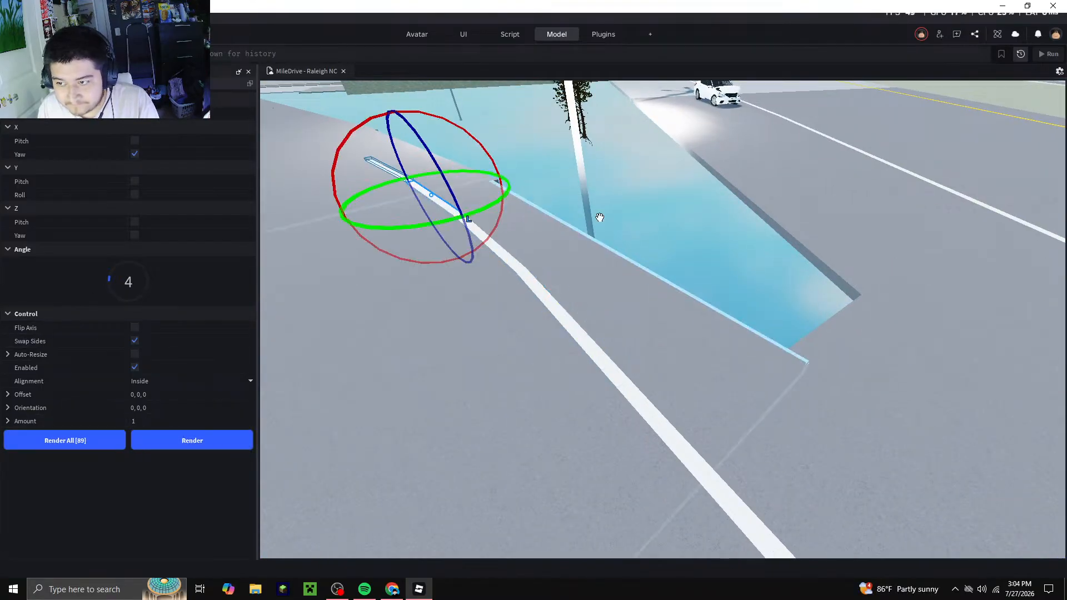
{"action": "left_click", "coordinate": [658, 231]}
{"action": "scroll", "coordinate": [660, 232], "scroll_direction": "down", "scroll_amount": 6}
{"action": "scroll", "coordinate": [639, 247], "scroll_direction": "down", "scroll_amount": 4}
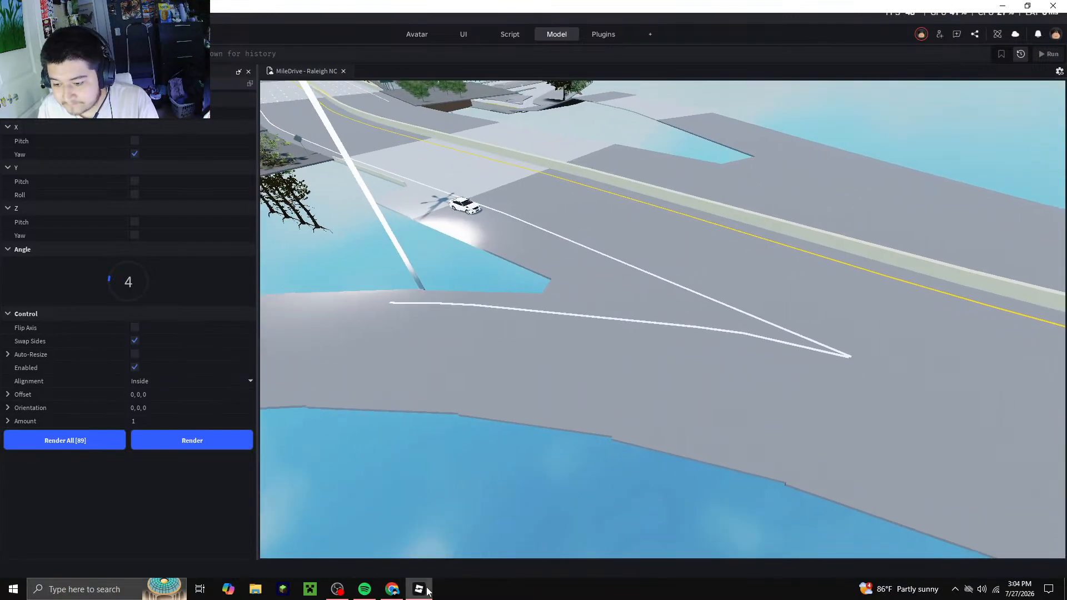
Switch to Google Street View in Chrome and examine the edge markings between highway and ramp, then return to Roblox Studio
{"action": "left_click", "coordinate": [419, 589]}
{"action": "left_click", "coordinate": [392, 590]}
{"action": "left_click", "coordinate": [393, 590]}
{"action": "left_click", "coordinate": [393, 590]}
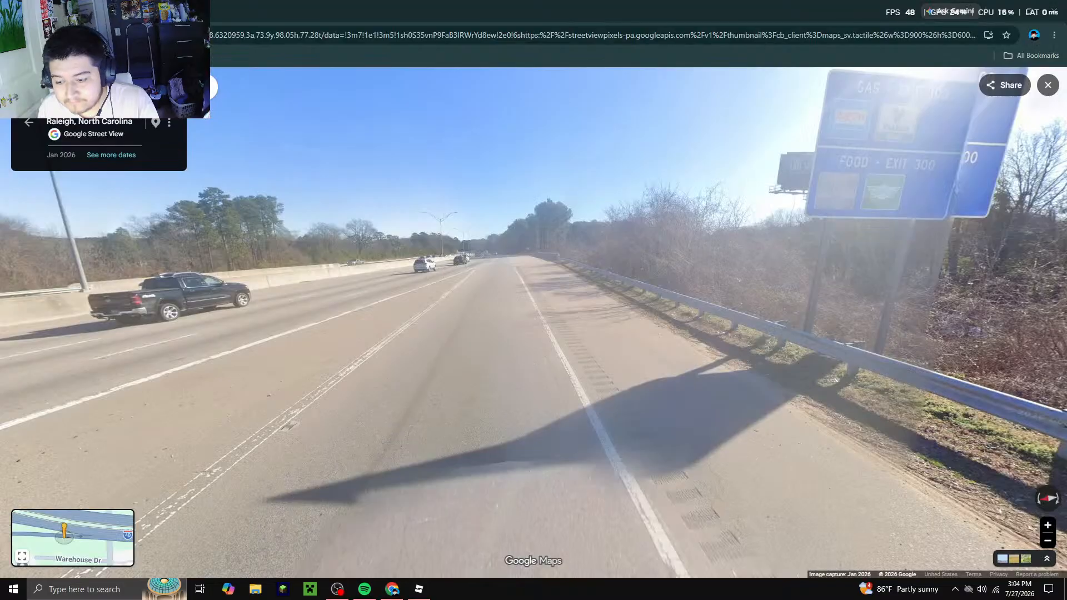
{"action": "left_click_drag", "start_coordinate": [274, 412], "coordinate": [438, 559]}
{"action": "left_click", "coordinate": [418, 590]}
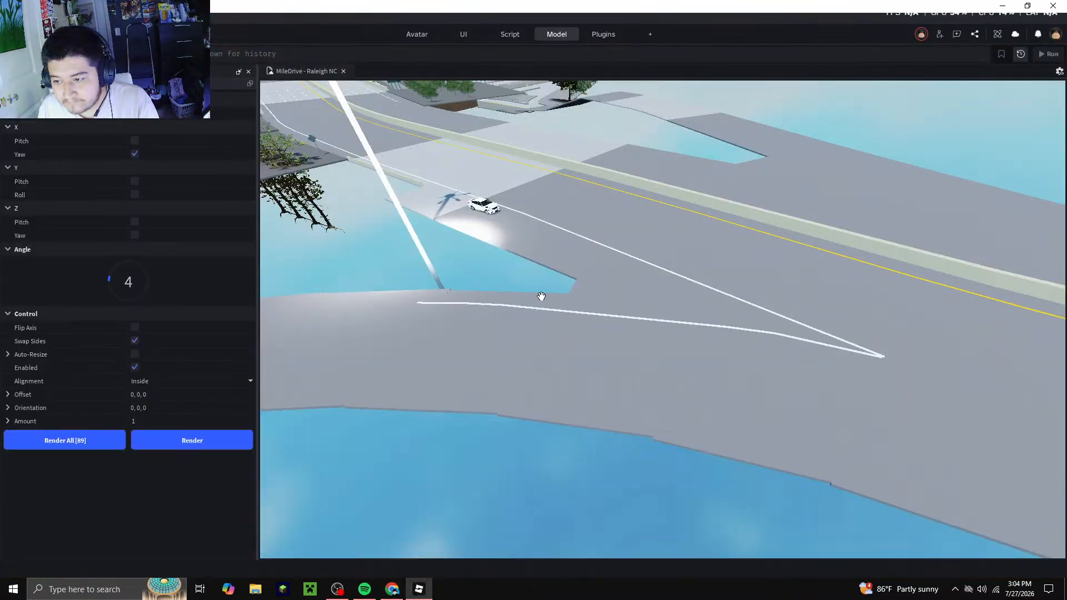
Select the last segment of the white ramp line and recolor it yellow
{"action": "scroll", "coordinate": [485, 332], "scroll_direction": "up", "scroll_amount": 5}
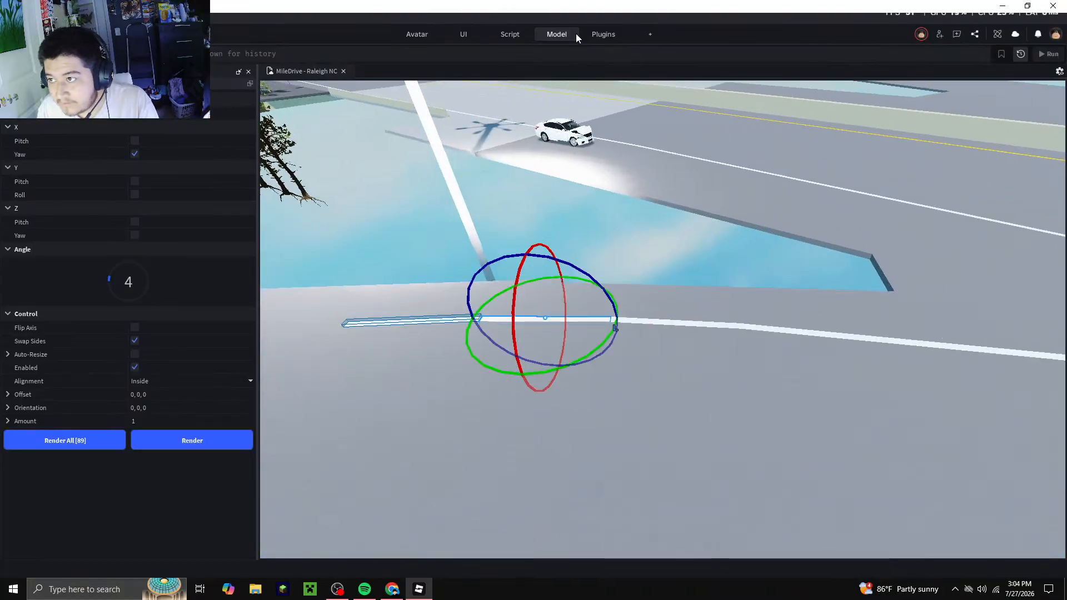
{"action": "left_click", "coordinate": [574, 34]}
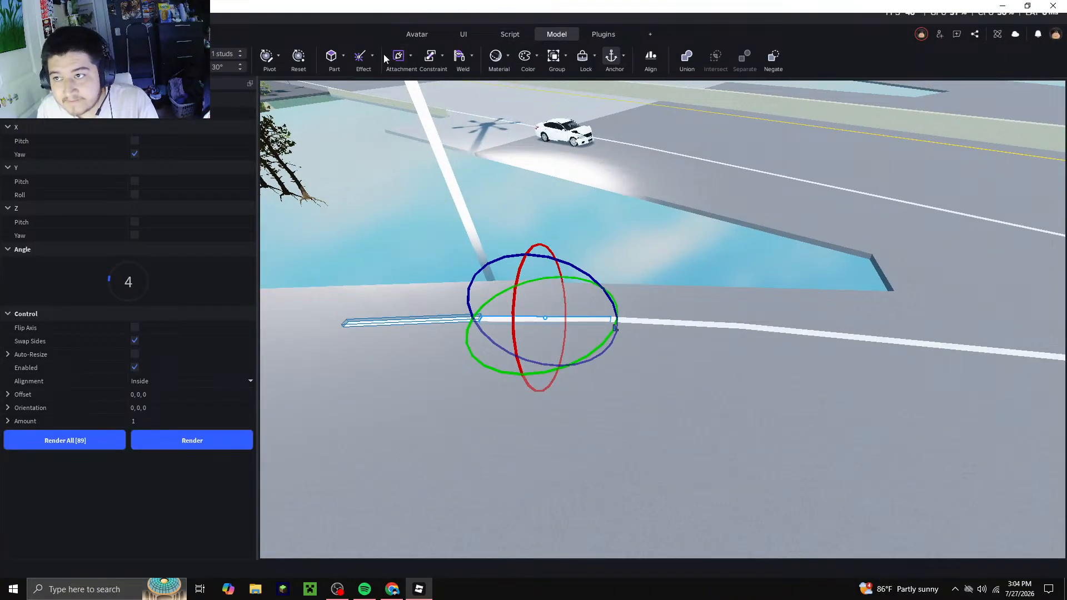
{"action": "left_click", "coordinate": [538, 57]}
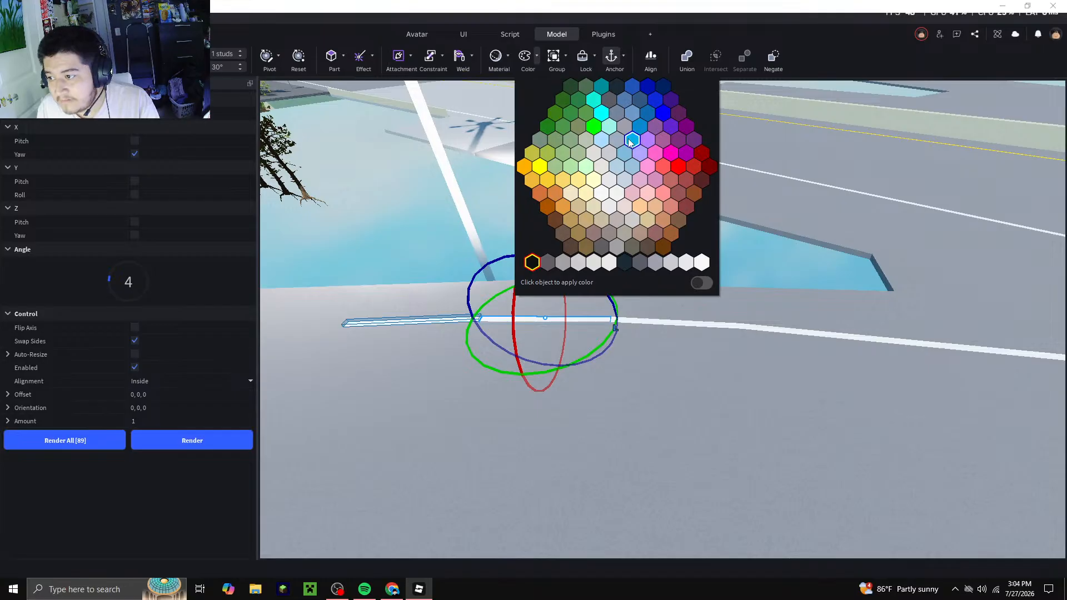
{"action": "left_click", "coordinate": [531, 168]}
{"action": "left_click", "coordinate": [567, 37]}
{"action": "left_click", "coordinate": [526, 58]}
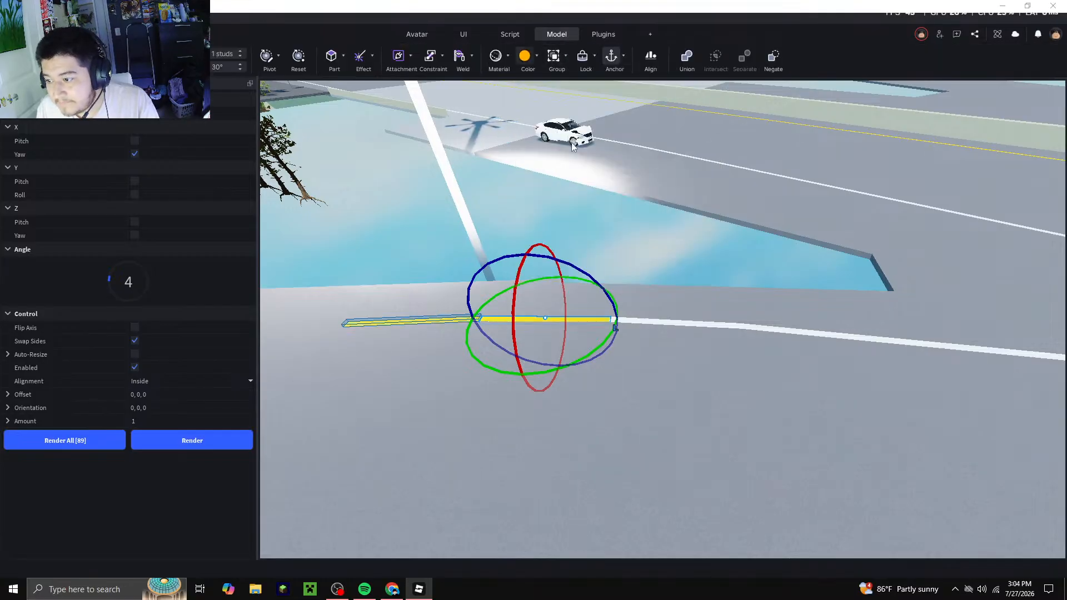
Extend the yellow ramp line by rendering one segment at a 4° angle and another at 0°
{"action": "left_click", "coordinate": [664, 243]}
{"action": "key", "text": "a"}
{"action": "left_click", "coordinate": [628, 317]}
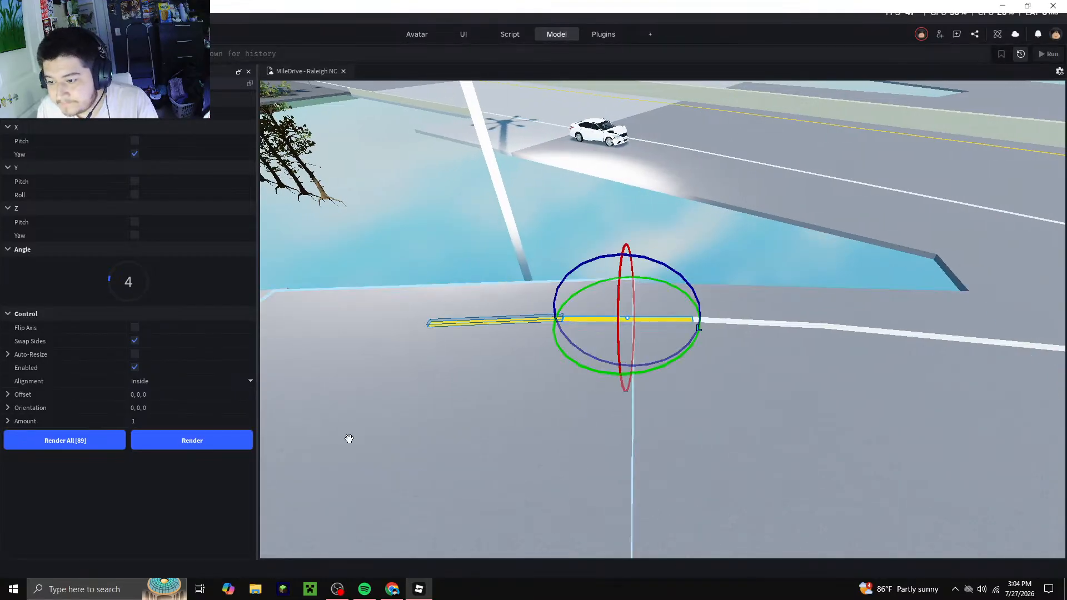
{"action": "left_click", "coordinate": [234, 442]}
{"action": "left_click_drag", "start_coordinate": [107, 276], "coordinate": [105, 281]}
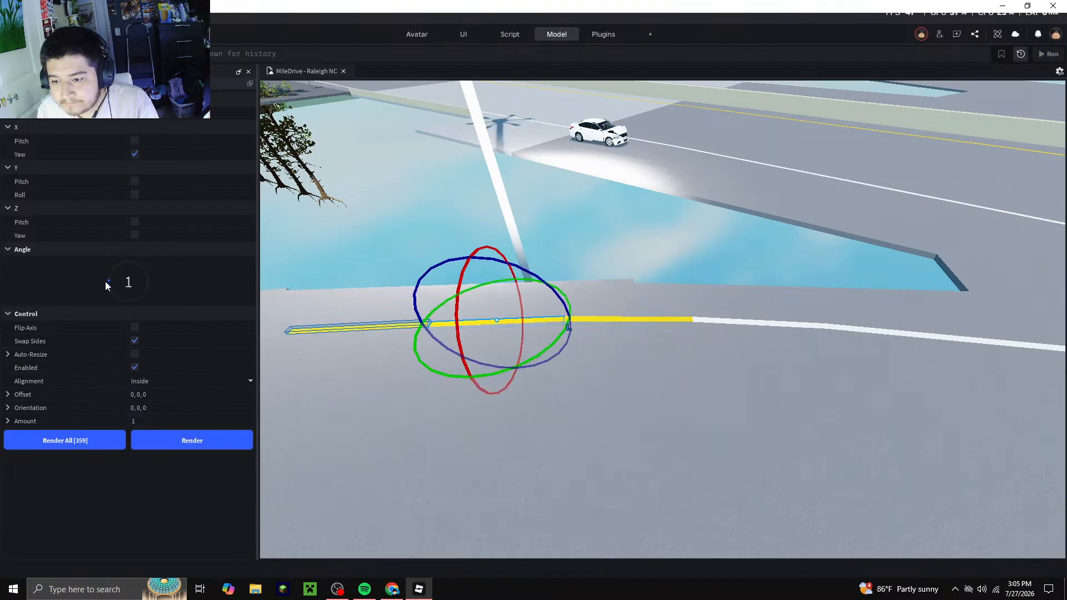
{"action": "left_click", "coordinate": [196, 444]}
{"action": "left_click", "coordinate": [637, 253]}
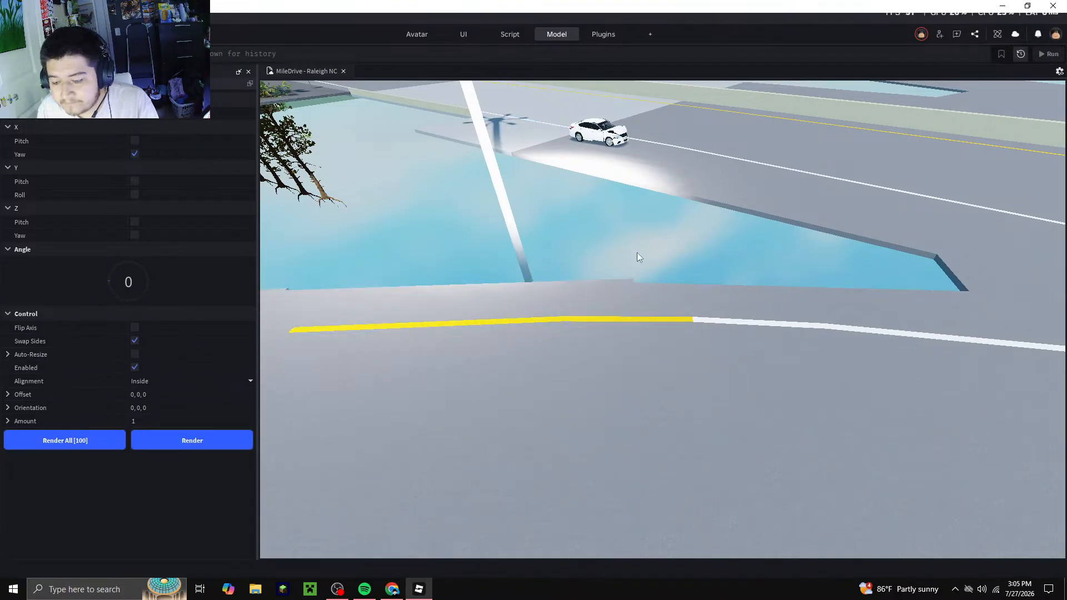
Examine the yellow ramp line from above and check Google Street View in Chrome, then return to Roblox Studio
{"action": "key", "text": "s"}
{"action": "key", "text": "s"}
{"action": "right_click_drag", "start_coordinate": [600, 344], "coordinate": [597, 344]}
{"action": "key", "text": "a"}
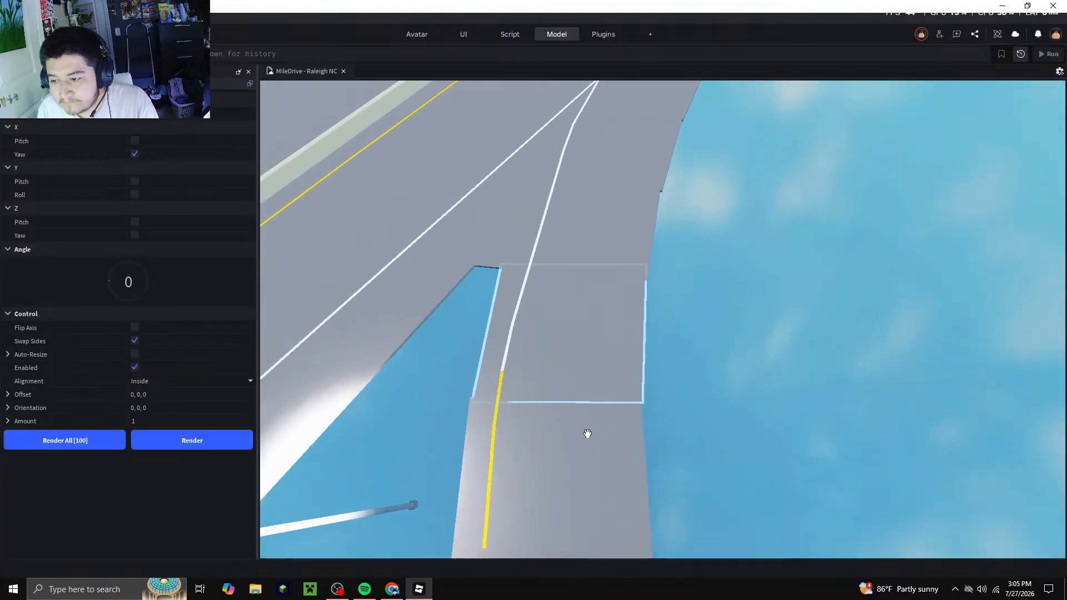
{"action": "left_click", "coordinate": [391, 589]}
{"action": "left_click", "coordinate": [390, 592]}
{"action": "key", "text": "a"}
{"action": "right_click_drag", "start_coordinate": [480, 386], "coordinate": [481, 384]}
{"action": "key", "text": "w"}
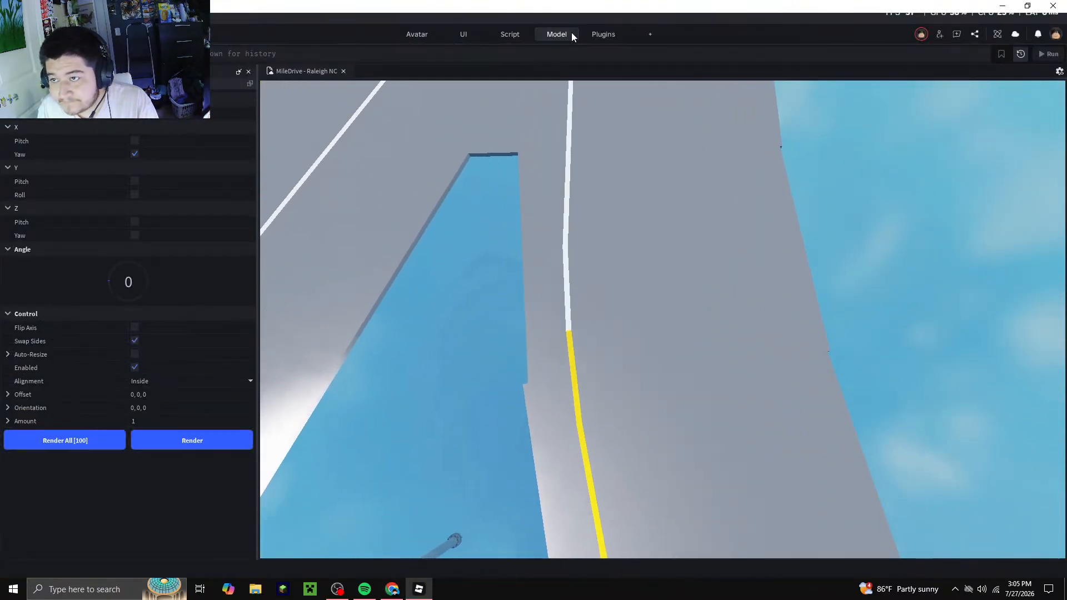
Duplicate the white line segment adjoining the yellow ramp line and move the copy about 18.8 studs across the ramp
{"action": "left_click", "coordinate": [571, 32]}
{"action": "left_click", "coordinate": [581, 257]}
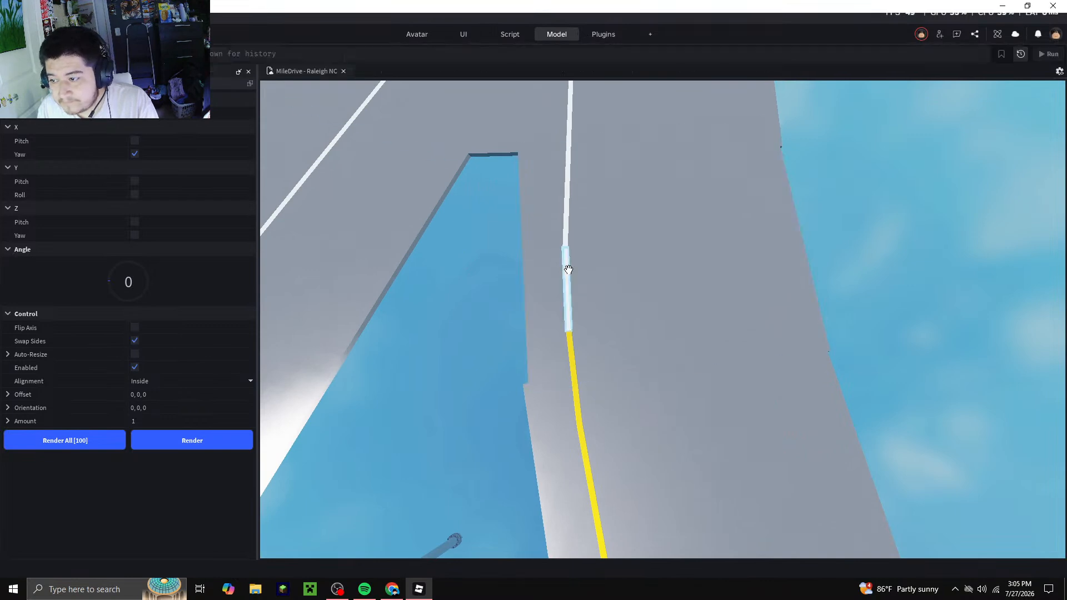
{"action": "right_click", "coordinate": [568, 268]}
{"action": "left_click", "coordinate": [599, 15]}
{"action": "right_click", "coordinate": [664, 161]}
{"action": "left_click", "coordinate": [706, 71]}
{"action": "scroll", "coordinate": [584, 286], "scroll_direction": "up", "scroll_amount": 3}
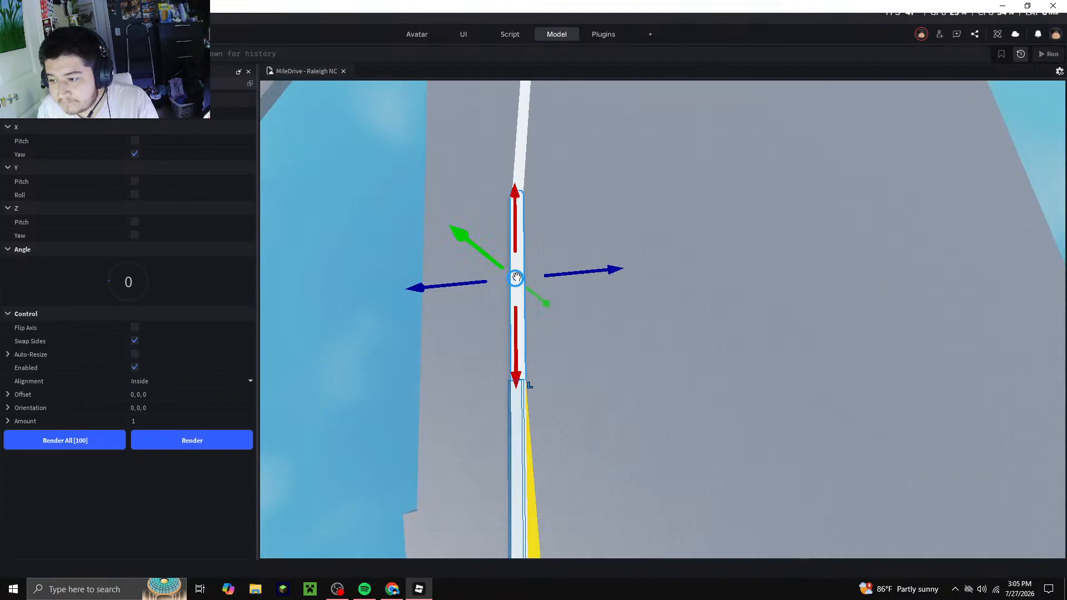
{"action": "left_click_drag", "start_coordinate": [518, 299], "coordinate": [735, 293]}
{"action": "scroll", "coordinate": [556, 296], "scroll_direction": "down", "scroll_amount": 2}
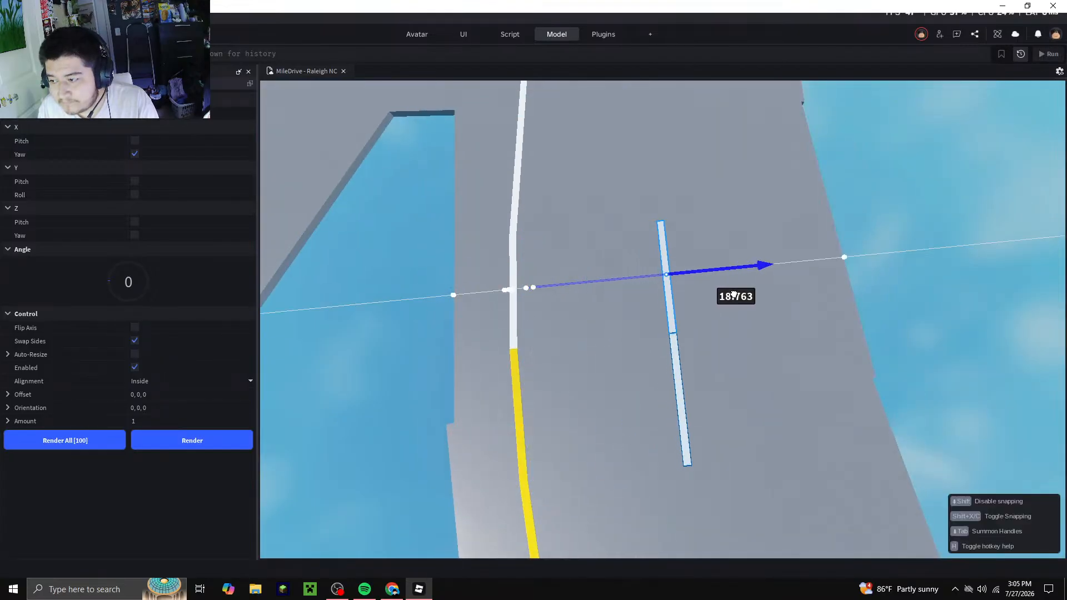
{"action": "scroll", "coordinate": [727, 290], "scroll_direction": "down", "scroll_amount": 6}
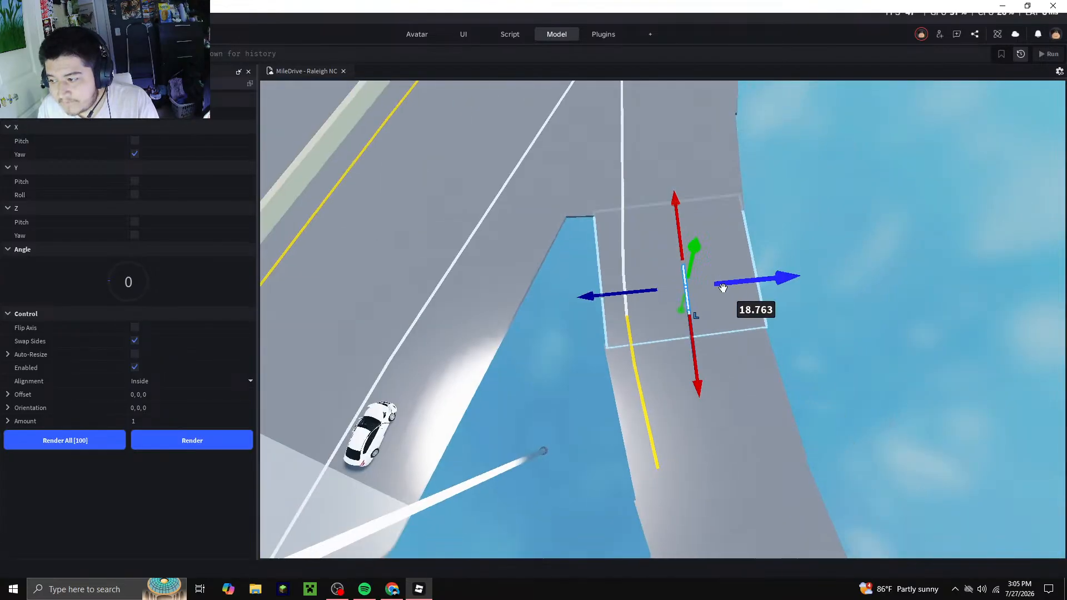
{"action": "key", "text": "d"}
{"action": "left_click", "coordinate": [799, 286]}
Duplicate the next white segment of the ramp line and move the copy across to the front end of the offset segment
{"action": "scroll", "coordinate": [669, 243], "scroll_direction": "up", "scroll_amount": 5}
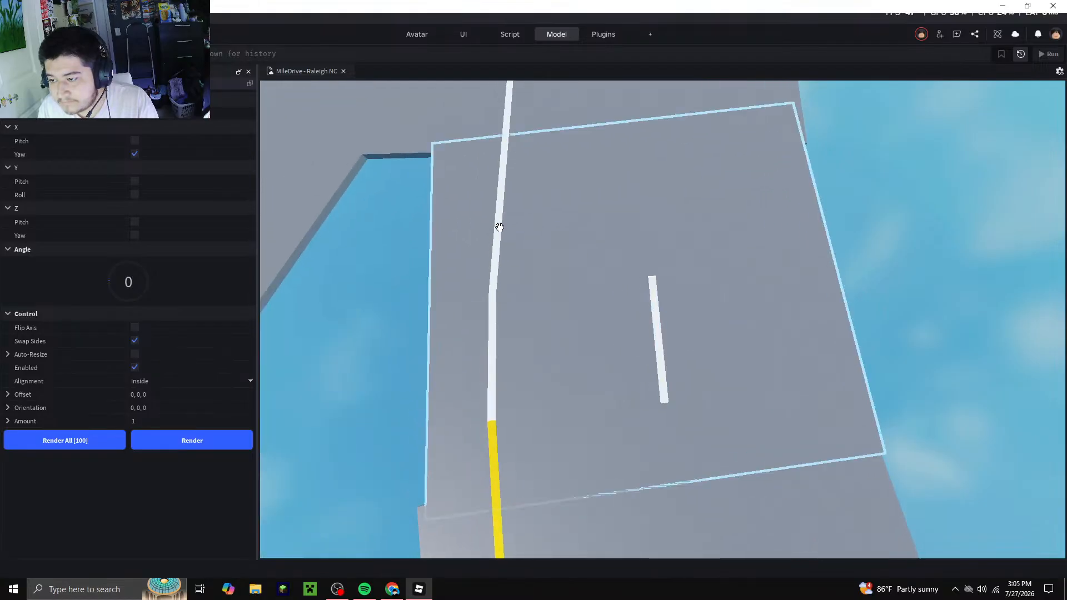
{"action": "left_click", "coordinate": [497, 228]}
{"action": "right_click", "coordinate": [498, 228]}
{"action": "left_click", "coordinate": [538, 20]}
{"action": "right_click", "coordinate": [564, 131]}
{"action": "left_click", "coordinate": [596, 44]}
{"action": "left_click", "coordinate": [944, 212]}
{"action": "left_click_drag", "start_coordinate": [505, 226], "coordinate": [648, 214]}
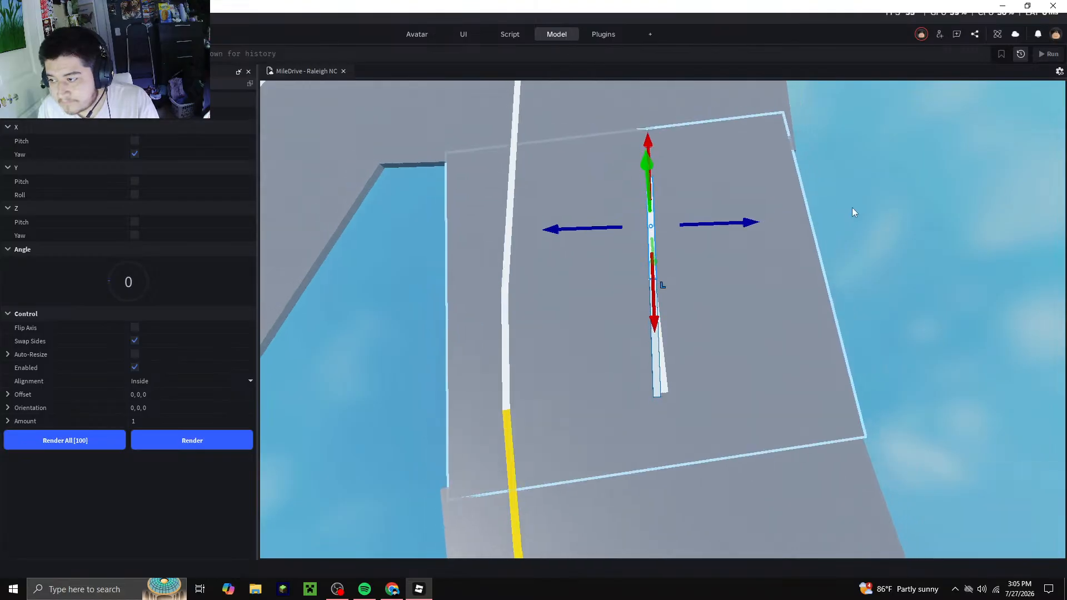
{"action": "left_click", "coordinate": [841, 205]}
Duplicate the following white segment toward the gore point and move the copy across to continue the offset ramp line
{"action": "scroll", "coordinate": [665, 283], "scroll_direction": "down", "scroll_amount": 2}
{"action": "right_click_drag", "start_coordinate": [665, 284], "coordinate": [657, 290]}
{"action": "scroll", "coordinate": [657, 290], "scroll_direction": "up", "scroll_amount": 2}
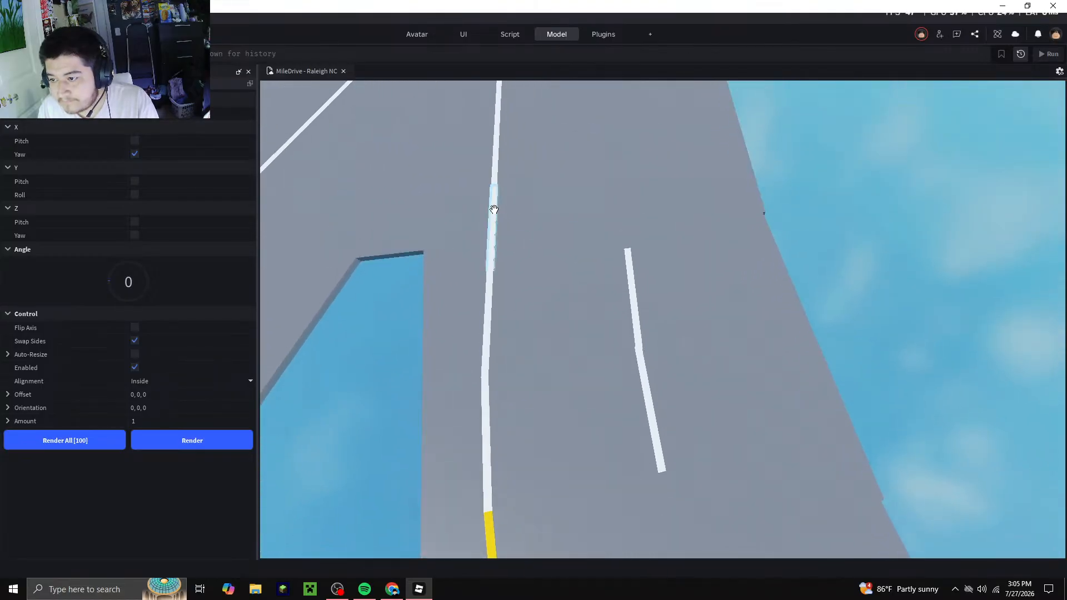
{"action": "right_click", "coordinate": [494, 210]}
{"action": "left_click", "coordinate": [523, 18]}
{"action": "right_click", "coordinate": [549, 209]}
{"action": "left_click", "coordinate": [615, 67]}
{"action": "left_click", "coordinate": [795, 166]}
{"action": "scroll", "coordinate": [660, 290], "scroll_direction": "up", "scroll_amount": 3}
{"action": "right_click_drag", "start_coordinate": [698, 295], "coordinate": [509, 222]}
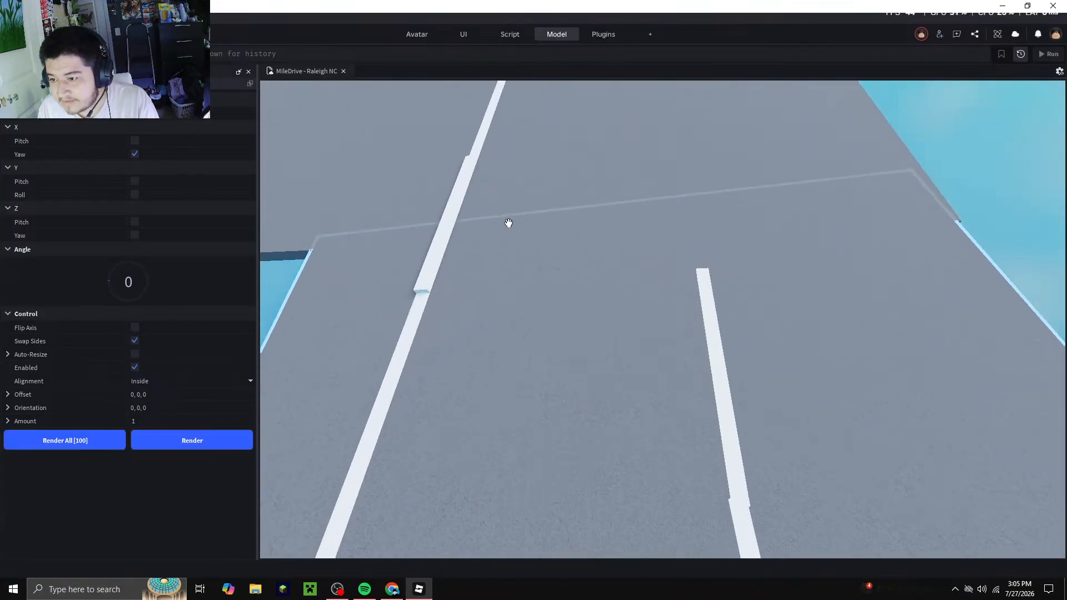
{"action": "left_click_drag", "start_coordinate": [446, 229], "coordinate": [699, 221]}
{"action": "key", "text": "s"}
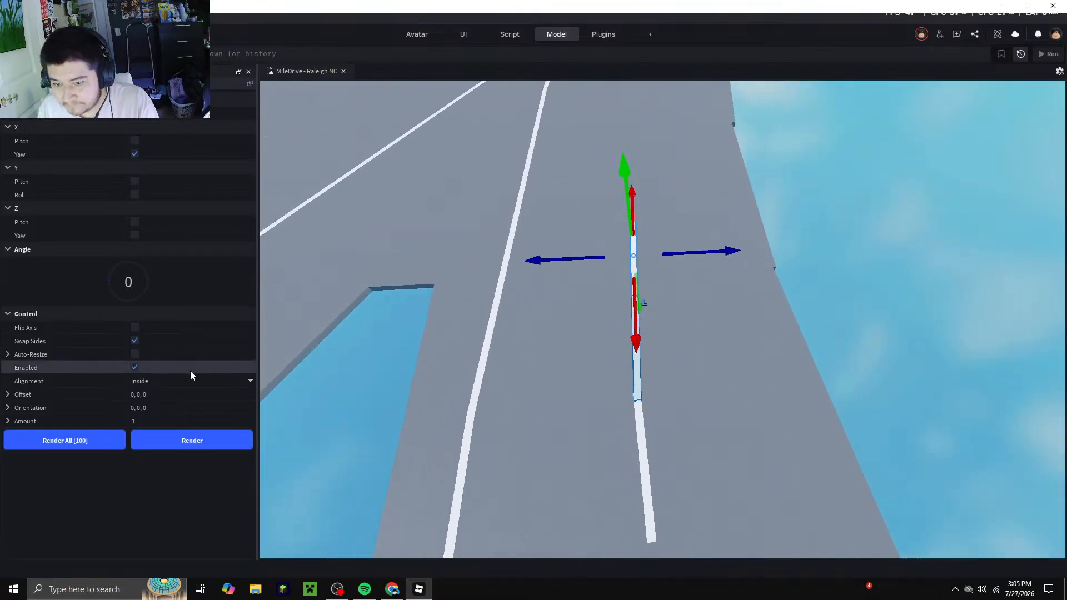
Disable Swap Sides and extend the offset white line by rendering segments at 0° from its front end
{"action": "left_click", "coordinate": [138, 342]}
{"action": "right_click_drag", "start_coordinate": [508, 359], "coordinate": [504, 356]}
{"action": "left_click", "coordinate": [861, 215]}
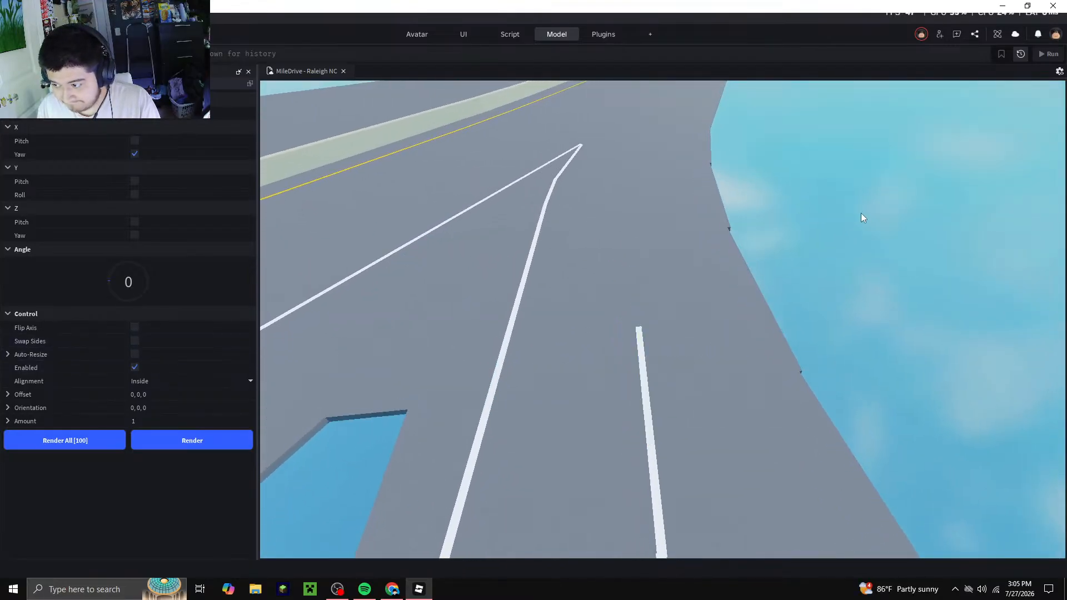
{"action": "scroll", "coordinate": [589, 300], "scroll_direction": "up", "scroll_amount": 3}
{"action": "left_click", "coordinate": [720, 397]}
{"action": "scroll", "coordinate": [720, 398], "scroll_direction": "down", "scroll_amount": 5}
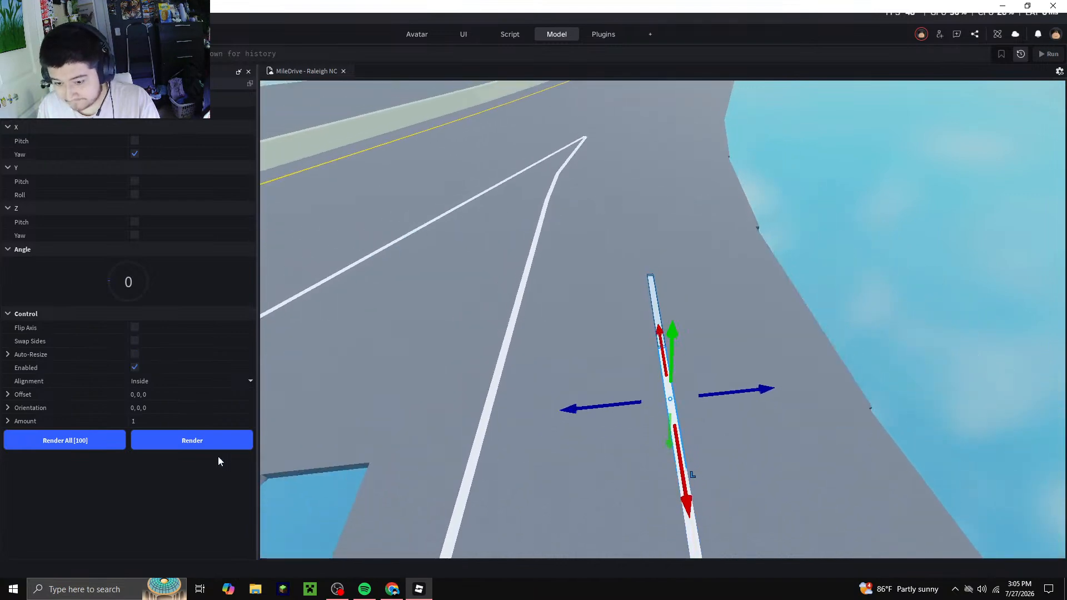
{"action": "left_click", "coordinate": [214, 449]}
{"action": "left_click", "coordinate": [213, 446]}
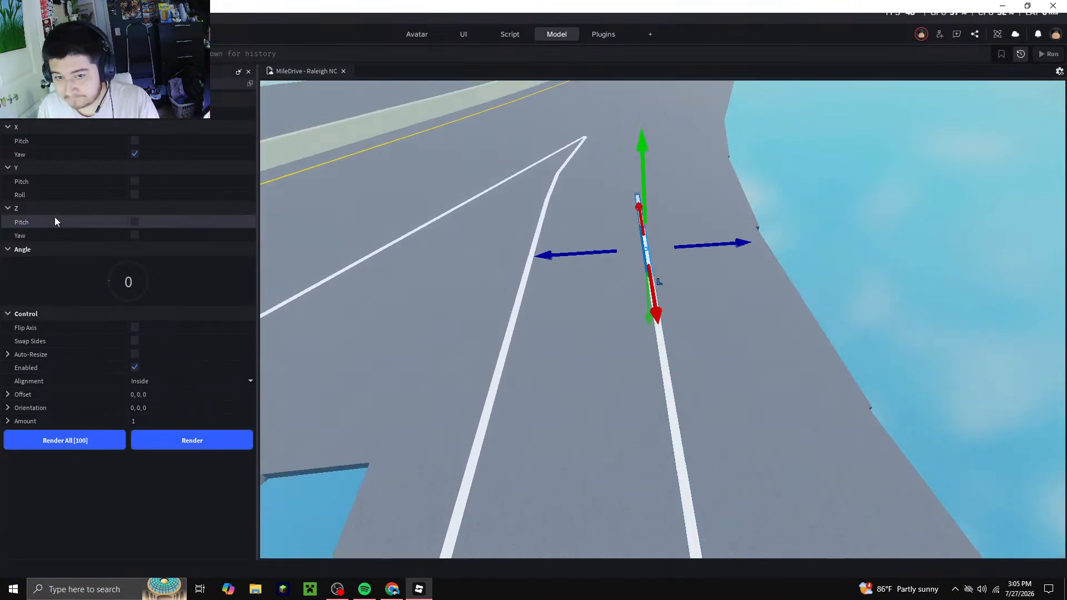
Enable Flip Axis and render segments at a 3° angle to curve the offset white line alongside the gore
{"action": "left_click", "coordinate": [134, 327]}
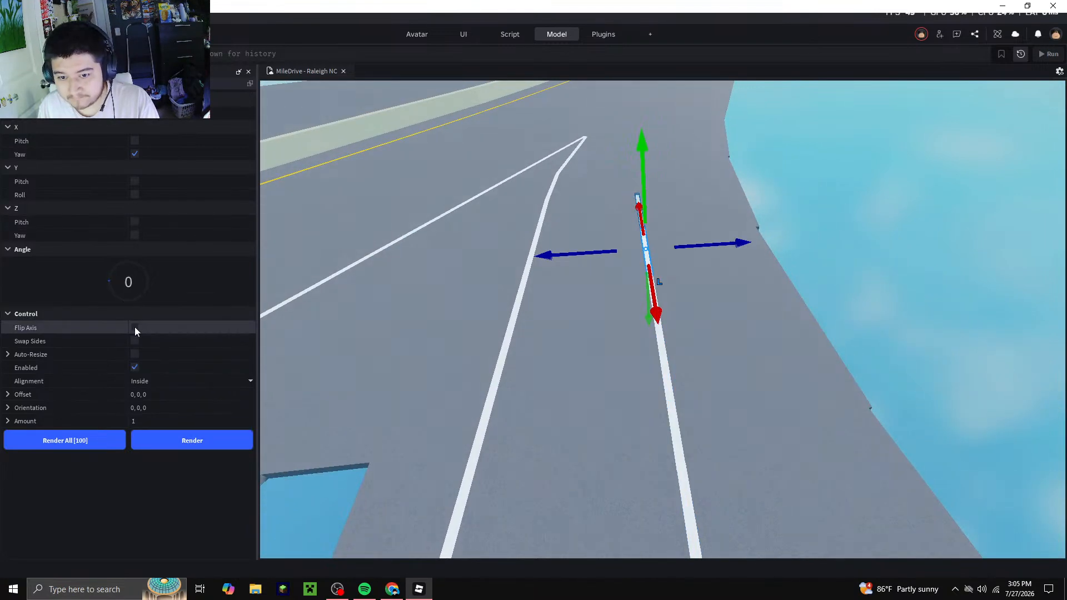
{"action": "left_click_drag", "start_coordinate": [112, 279], "coordinate": [109, 283]}
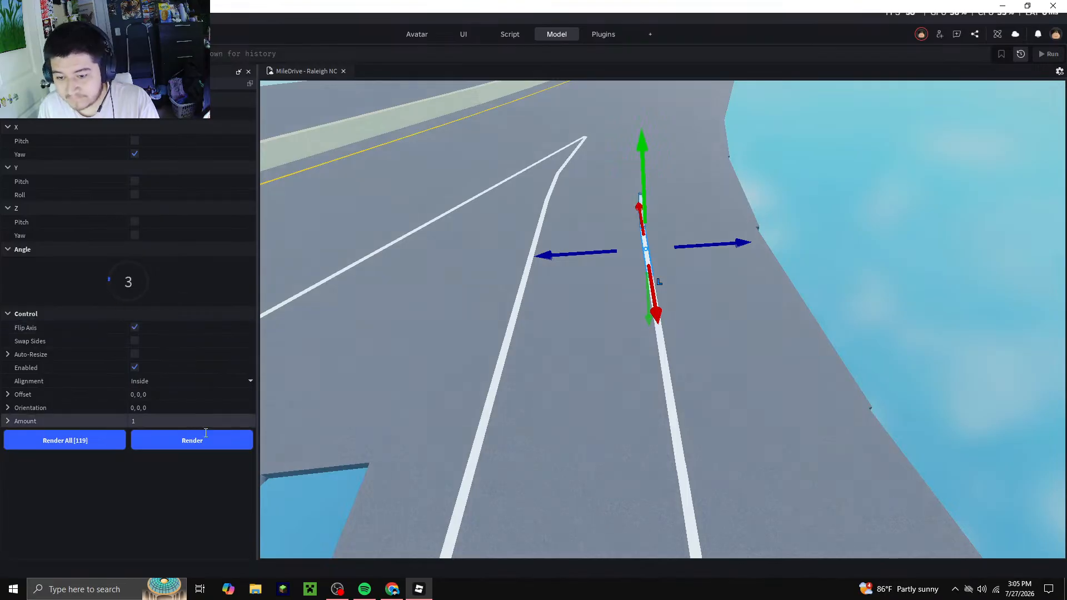
{"action": "left_click", "coordinate": [209, 442]}
{"action": "middle_click_drag", "start_coordinate": [855, 240], "coordinate": [661, 279]}
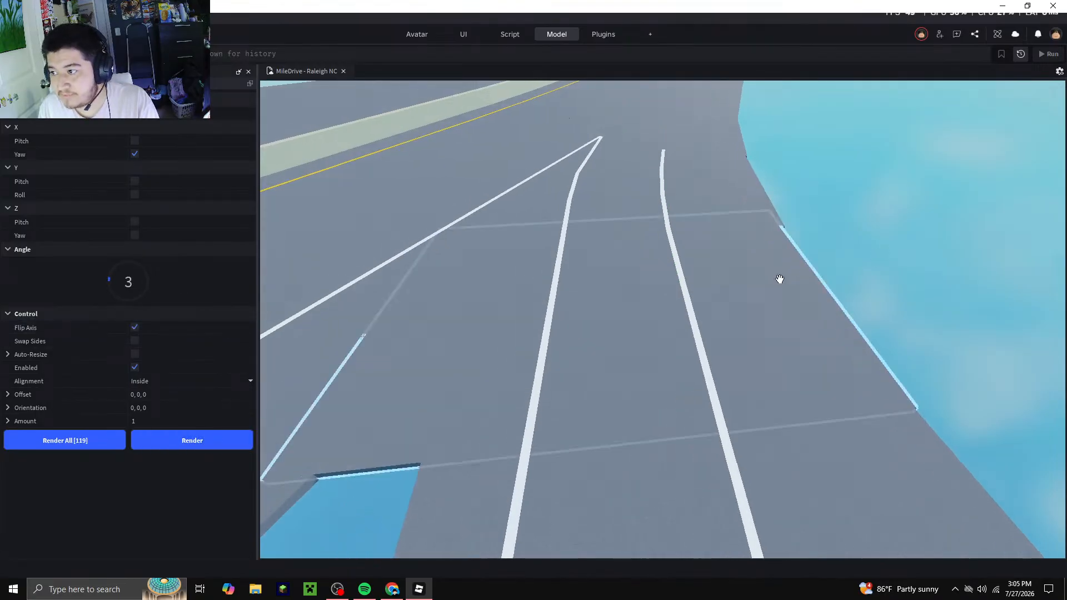
Switch to Google Street View in Chrome and examine the ramp's outer edge line, then return to Roblox Studio
{"action": "key", "text": "s"}
{"action": "right_click_drag", "start_coordinate": [661, 280], "coordinate": [674, 289]}
{"action": "key", "text": "a"}
{"action": "right_click_drag", "start_coordinate": [543, 327], "coordinate": [543, 328]}
{"action": "key", "text": "a"}
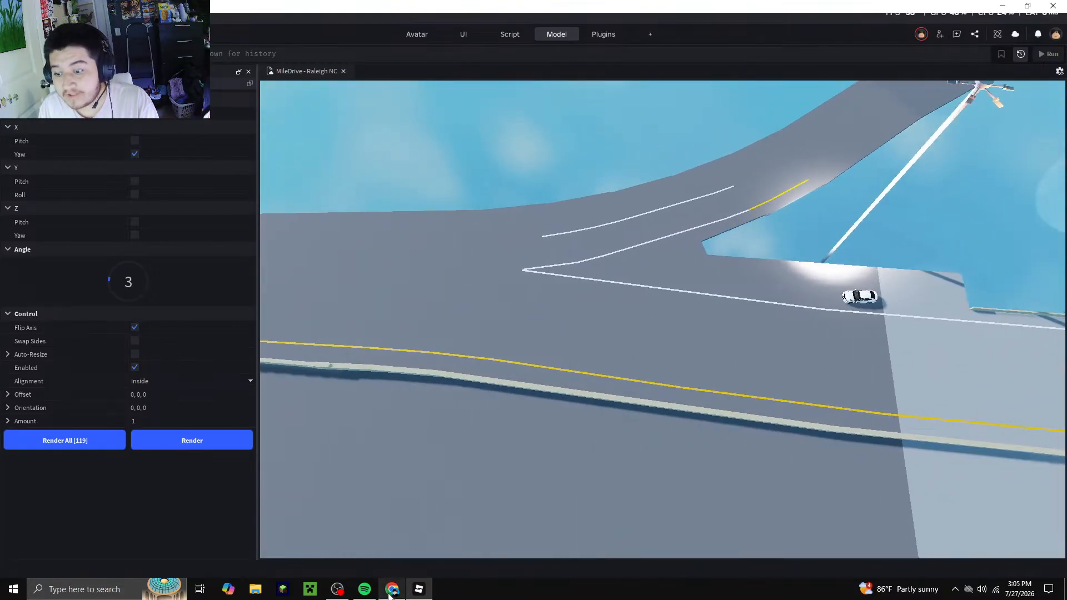
{"action": "left_click", "coordinate": [391, 594]}
{"action": "left_click_drag", "start_coordinate": [595, 416], "coordinate": [183, 389]}
{"action": "left_click_drag", "start_coordinate": [740, 361], "coordinate": [373, 428]}
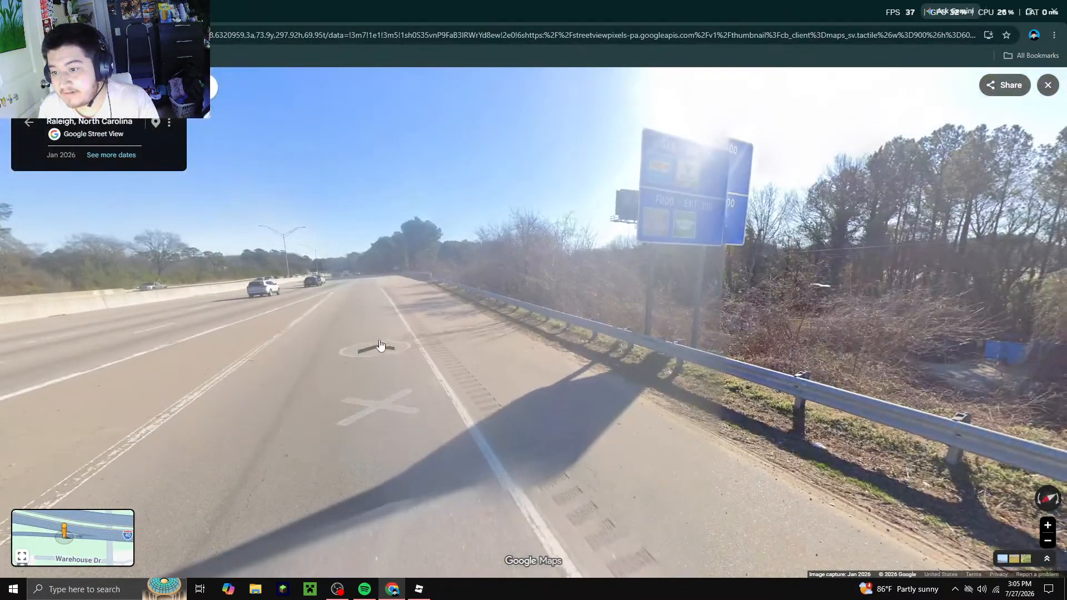
{"action": "left_click", "coordinate": [358, 289]}
{"action": "left_click", "coordinate": [418, 590]}
Render further 3° segments from the end of the offset white line, past the gore point
{"action": "key", "text": "a"}
{"action": "right_click_drag", "start_coordinate": [542, 326], "coordinate": [598, 319]}
{"action": "scroll", "coordinate": [688, 295], "scroll_direction": "up", "scroll_amount": 6}
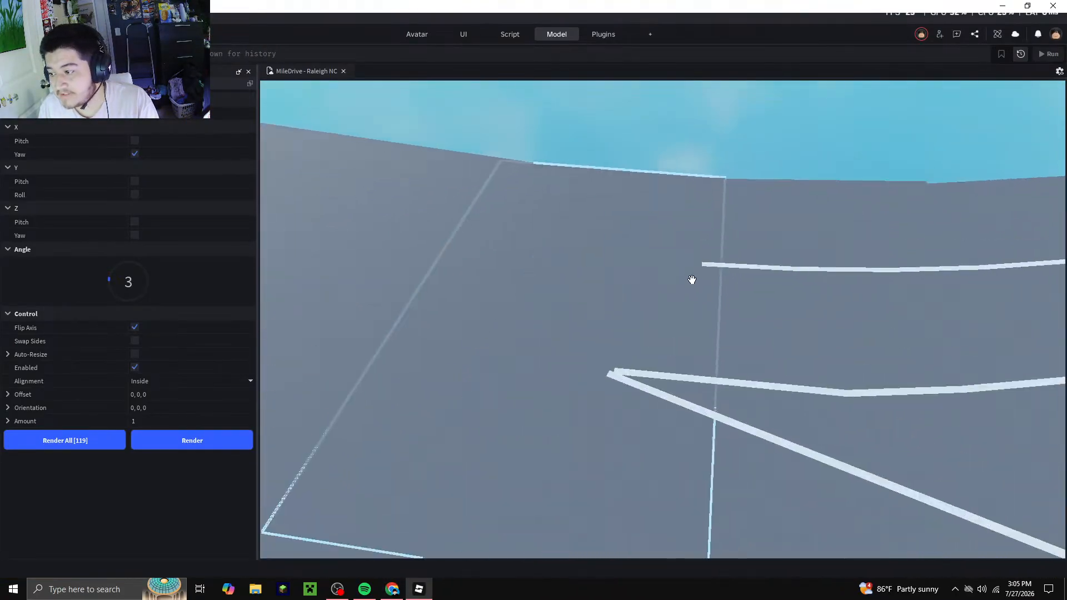
{"action": "left_click", "coordinate": [219, 442]}
{"action": "left_click", "coordinate": [219, 441]}
Continue the white edge line straight along the highway's outer side by rendering several segments at 0°
{"action": "key", "text": "d"}
{"action": "right_click_drag", "start_coordinate": [598, 365], "coordinate": [615, 365]}
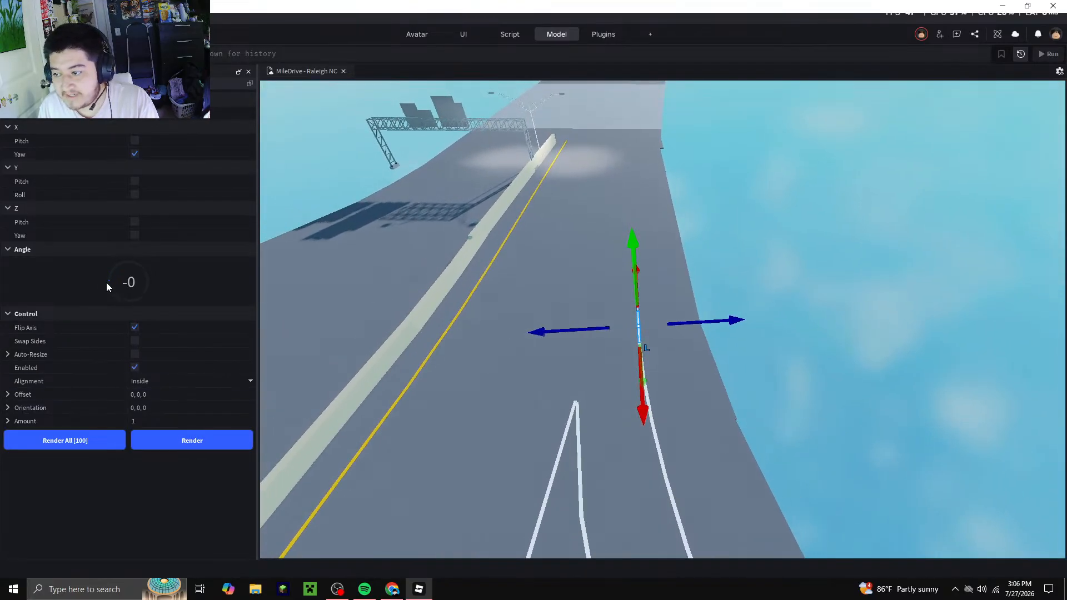
{"action": "left_click", "coordinate": [217, 437]}
{"action": "scroll", "coordinate": [639, 211], "scroll_direction": "up", "scroll_amount": 4}
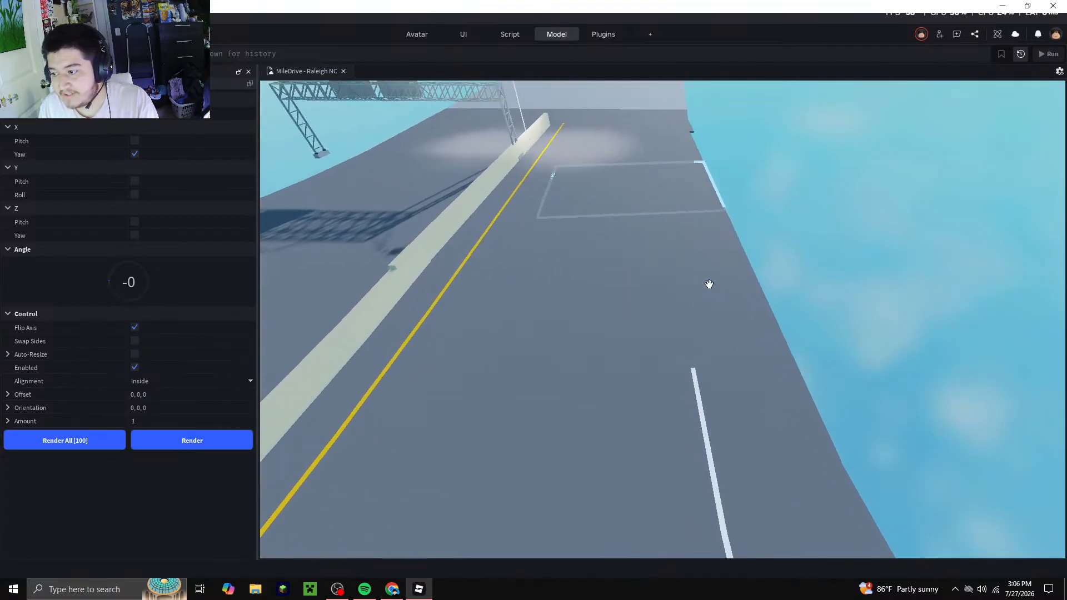
{"action": "left_click", "coordinate": [703, 401]}
{"action": "left_click", "coordinate": [213, 439]}
{"action": "left_click", "coordinate": [212, 442]}
{"action": "left_click", "coordinate": [212, 442]}
Render a 3° segment at the end of the white edge line, followed by a segment at 0°
{"action": "left_click_drag", "start_coordinate": [103, 288], "coordinate": [109, 282]}
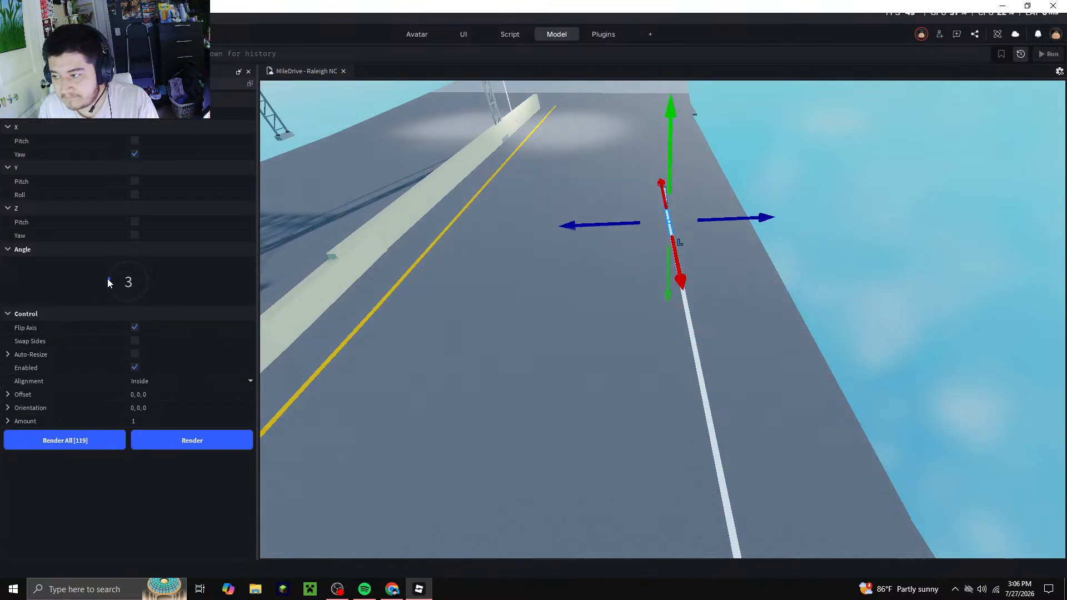
{"action": "left_click", "coordinate": [230, 442]}
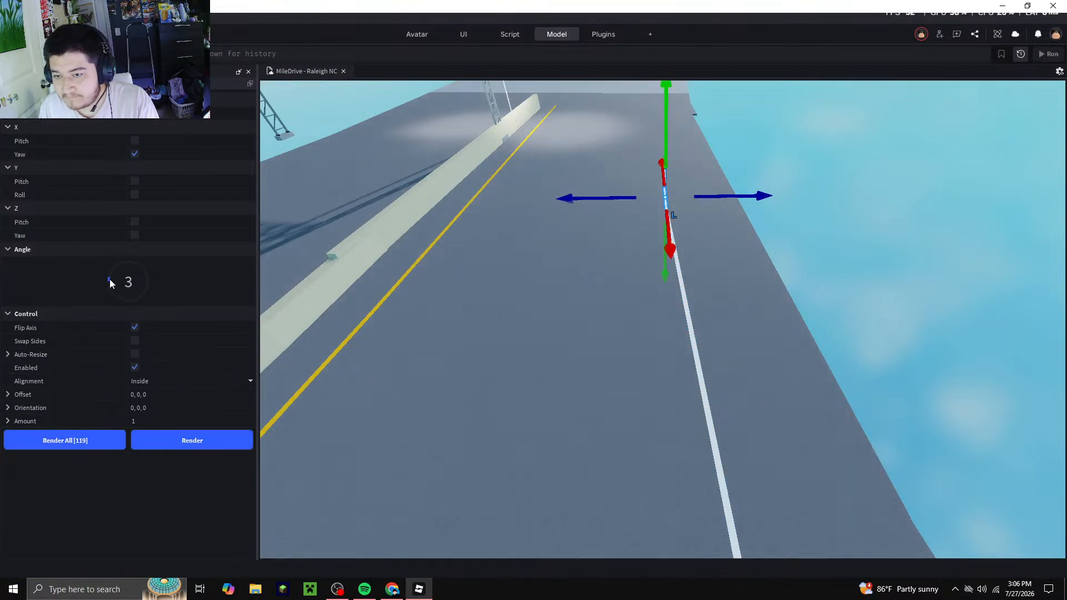
{"action": "left_click", "coordinate": [213, 440]}
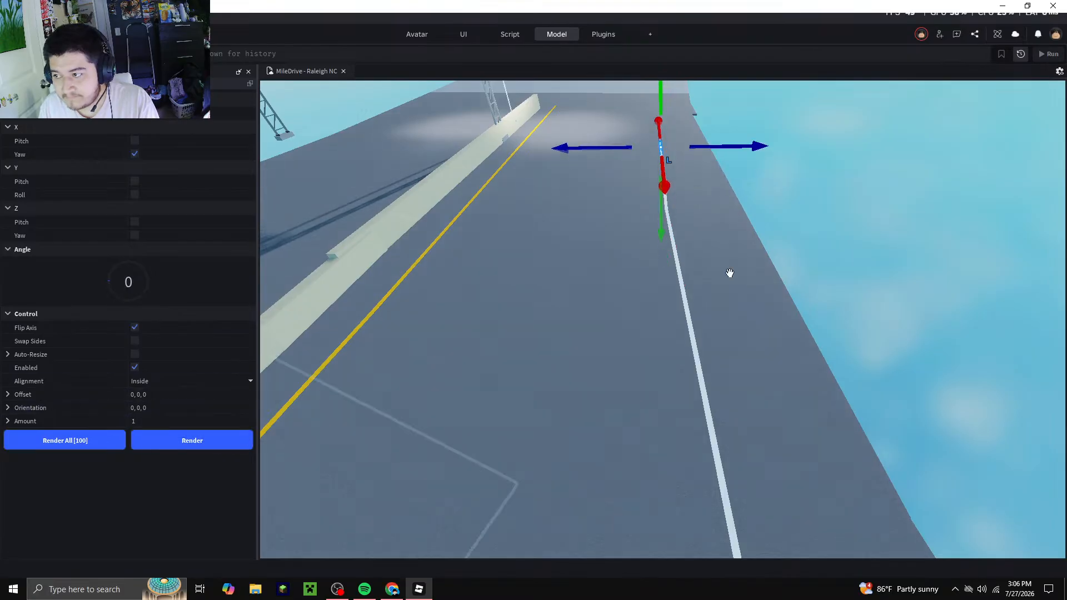
Render more segments at 0° from the far end of the white edge line to lengthen it along the highway
{"action": "middle_click_drag", "start_coordinate": [666, 91], "coordinate": [623, 278]}
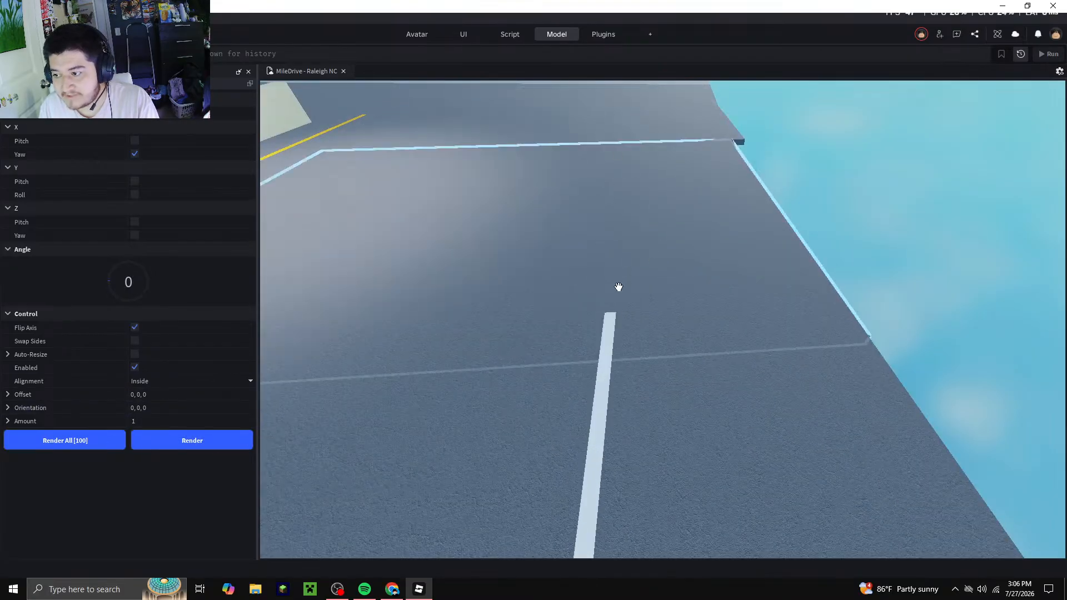
{"action": "right_click_drag", "start_coordinate": [613, 317], "coordinate": [289, 409]}
{"action": "left_click", "coordinate": [228, 446]}
{"action": "left_click", "coordinate": [228, 446]}
{"action": "left_click", "coordinate": [229, 446]}
{"action": "left_click", "coordinate": [748, 451]}
{"action": "right_click_drag", "start_coordinate": [748, 451], "coordinate": [555, 468]}
Switch to Google Street View and follow the Raleigh Beltline past the ramp merge, examining its lane and edge markings
{"action": "left_click", "coordinate": [391, 589]}
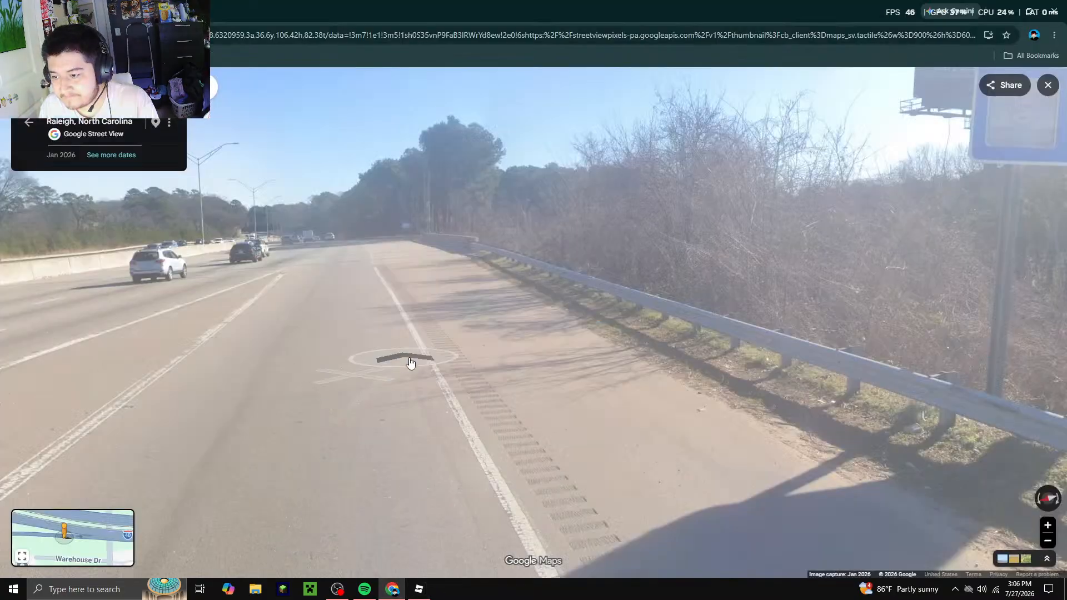
{"action": "left_click", "coordinate": [299, 269]}
{"action": "left_click", "coordinate": [389, 300]}
{"action": "left_click", "coordinate": [483, 300]}
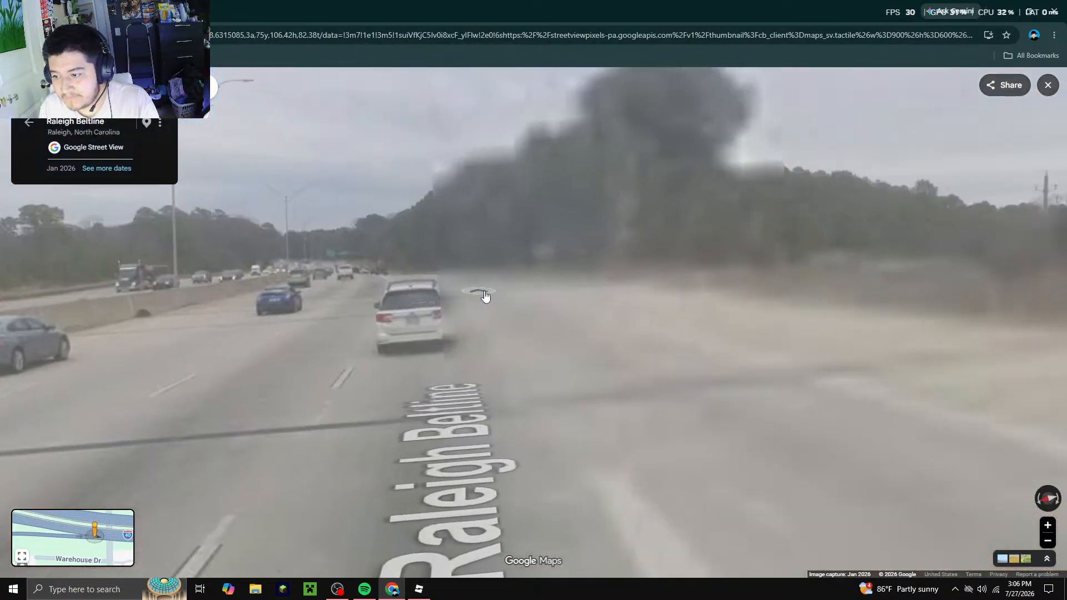
{"action": "left_click", "coordinate": [504, 345]}
{"action": "left_click", "coordinate": [386, 293]}
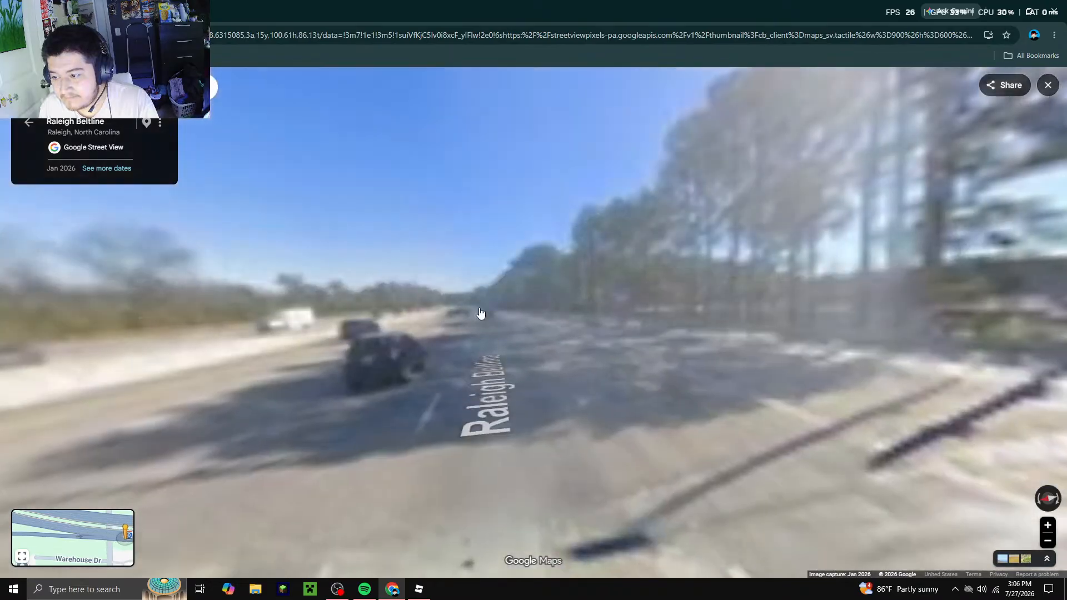
{"action": "left_click", "coordinate": [479, 316]}
{"action": "left_click", "coordinate": [527, 388]}
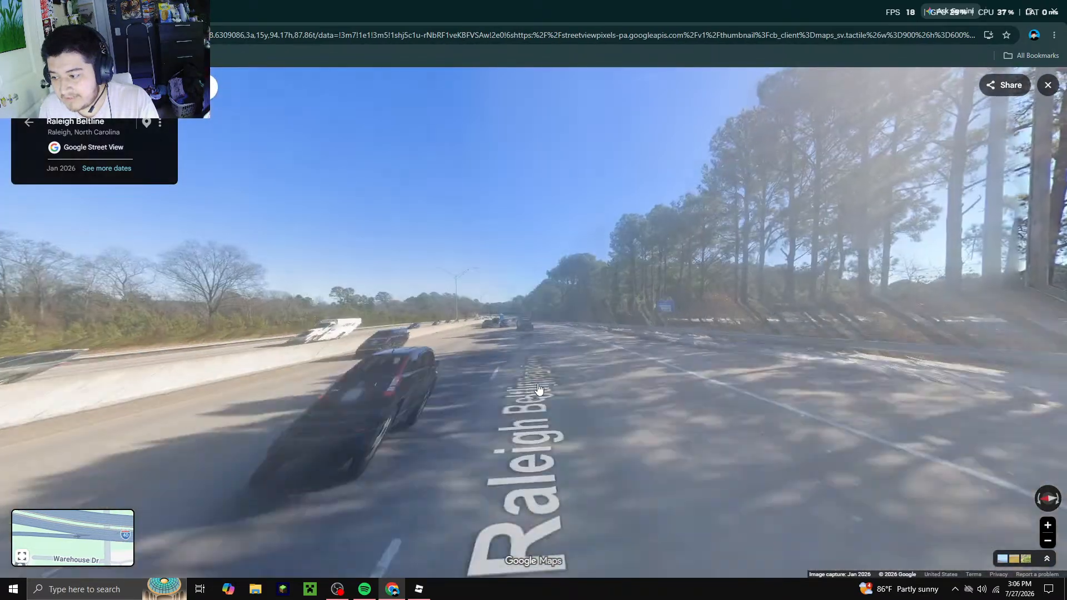
{"action": "left_click", "coordinate": [508, 352]}
{"action": "left_click", "coordinate": [514, 306]}
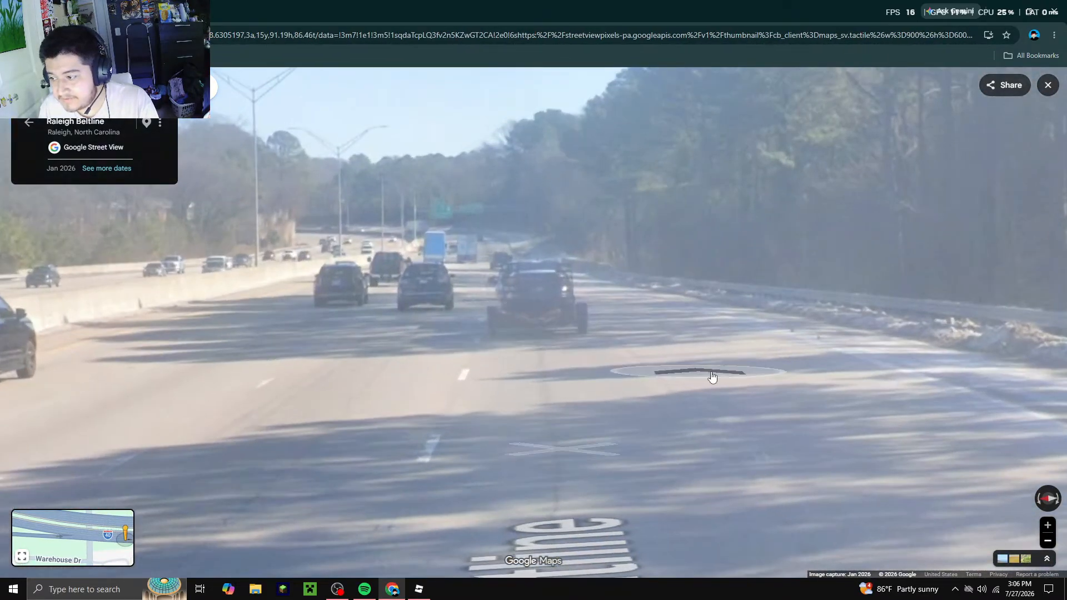
Continue along the Raleigh Beltline in Street View to examine the outer shoulder and median barrier, and return to Roblox Studio
{"action": "left_click", "coordinate": [661, 372]}
{"action": "left_click_drag", "start_coordinate": [778, 385], "coordinate": [742, 304]}
{"action": "scroll", "coordinate": [490, 175], "scroll_direction": "down", "scroll_amount": 3}
{"action": "left_click_drag", "start_coordinate": [311, 277], "coordinate": [542, 344]}
{"action": "left_click", "coordinate": [582, 295]}
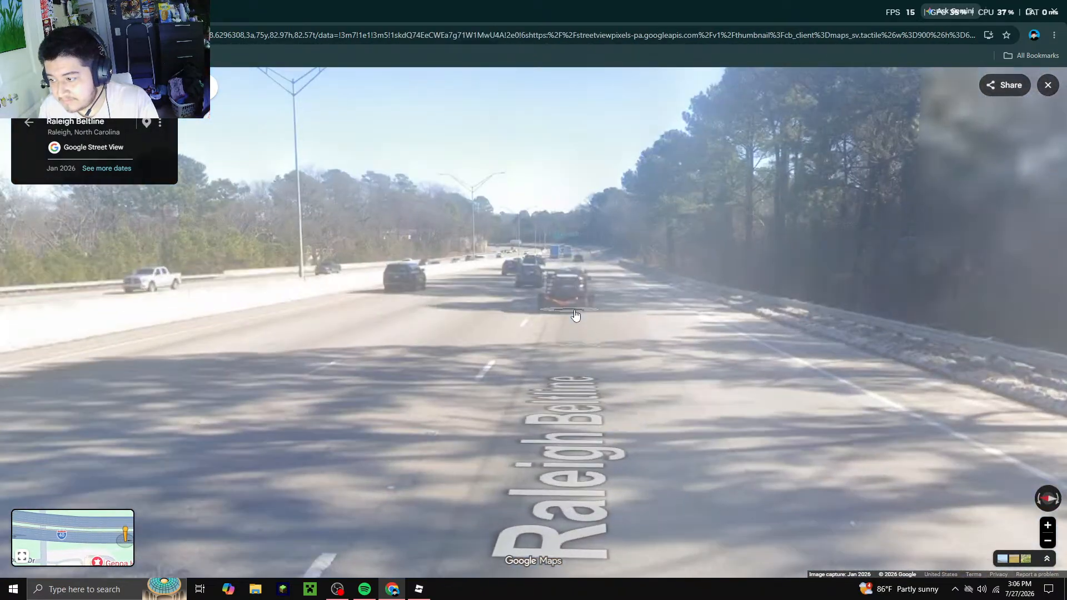
{"action": "left_click", "coordinate": [573, 311]}
{"action": "left_click", "coordinate": [570, 280]}
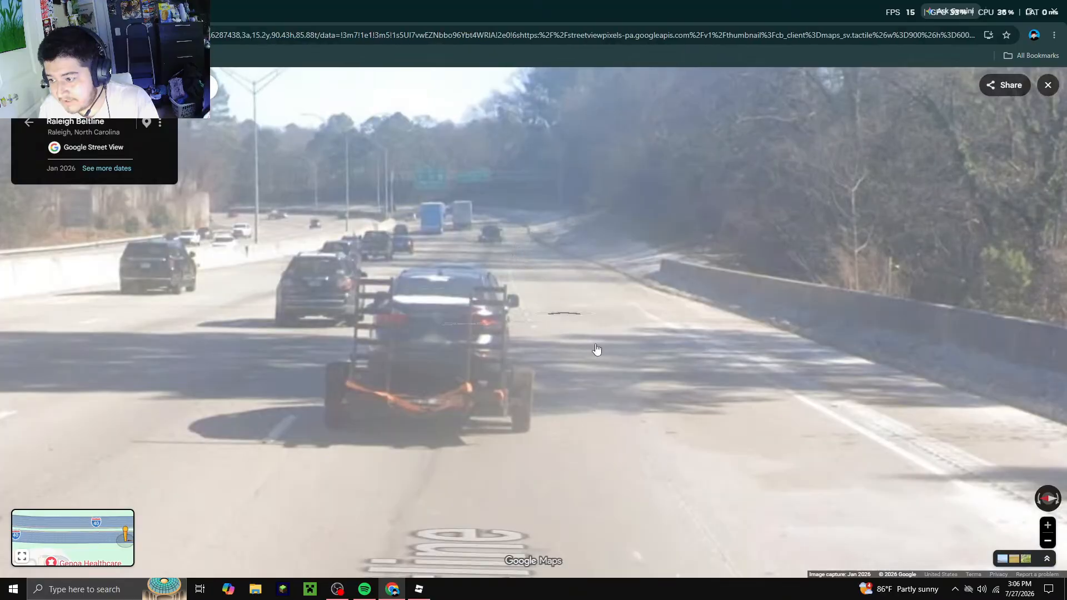
{"action": "scroll", "coordinate": [454, 330], "scroll_direction": "down", "scroll_amount": 5}
{"action": "left_click_drag", "start_coordinate": [311, 339], "coordinate": [766, 361]}
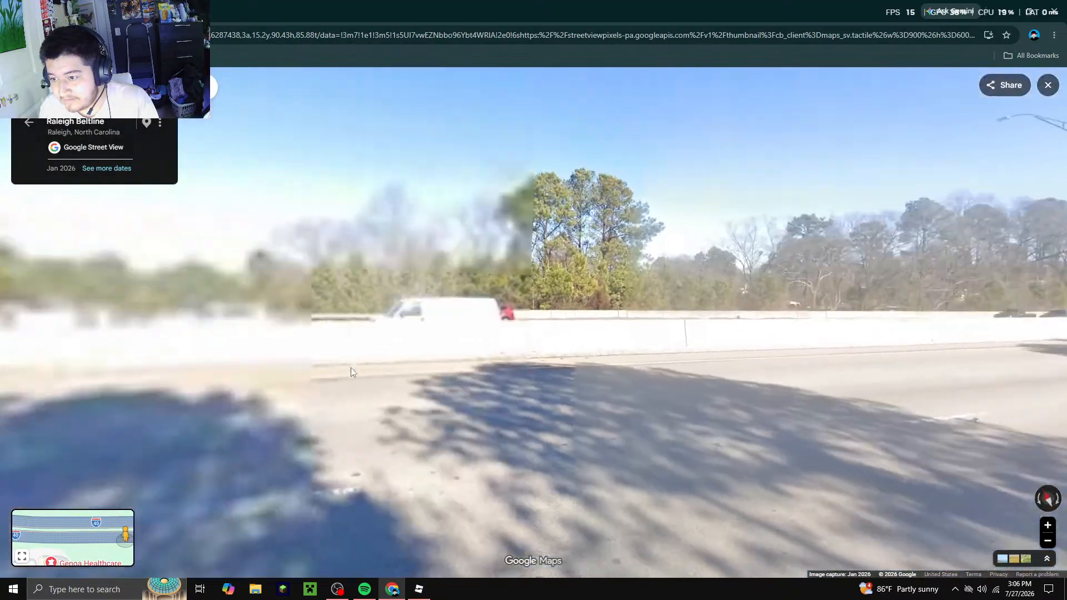
{"action": "left_click_drag", "start_coordinate": [267, 373], "coordinate": [578, 408]}
{"action": "left_click", "coordinate": [393, 590]}
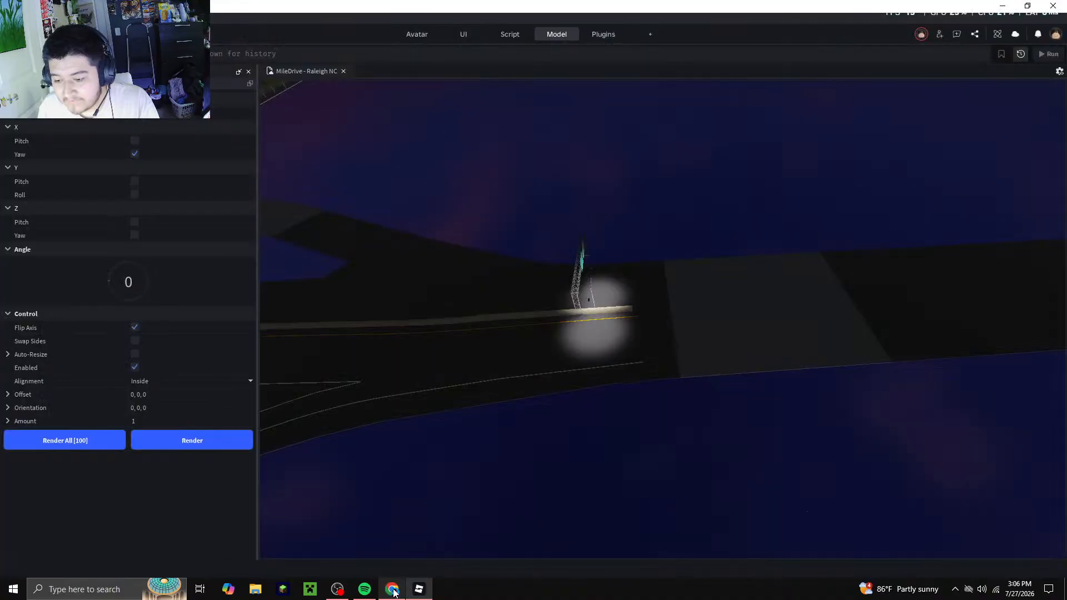
Extend the white outer edge line from its far end by rendering segments at 0°
{"action": "scroll", "coordinate": [654, 370], "scroll_direction": "up", "scroll_amount": 6}
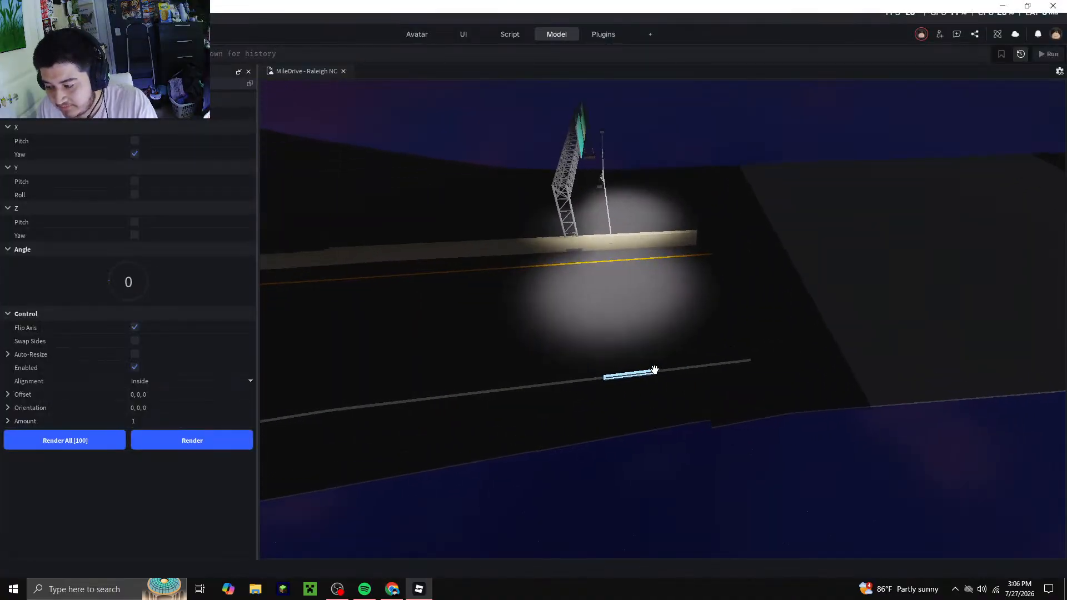
{"action": "right_click_drag", "start_coordinate": [657, 369], "coordinate": [656, 364]}
{"action": "left_click", "coordinate": [621, 329]}
{"action": "right_click_drag", "start_coordinate": [621, 329], "coordinate": [624, 327]}
{"action": "key", "text": "s"}
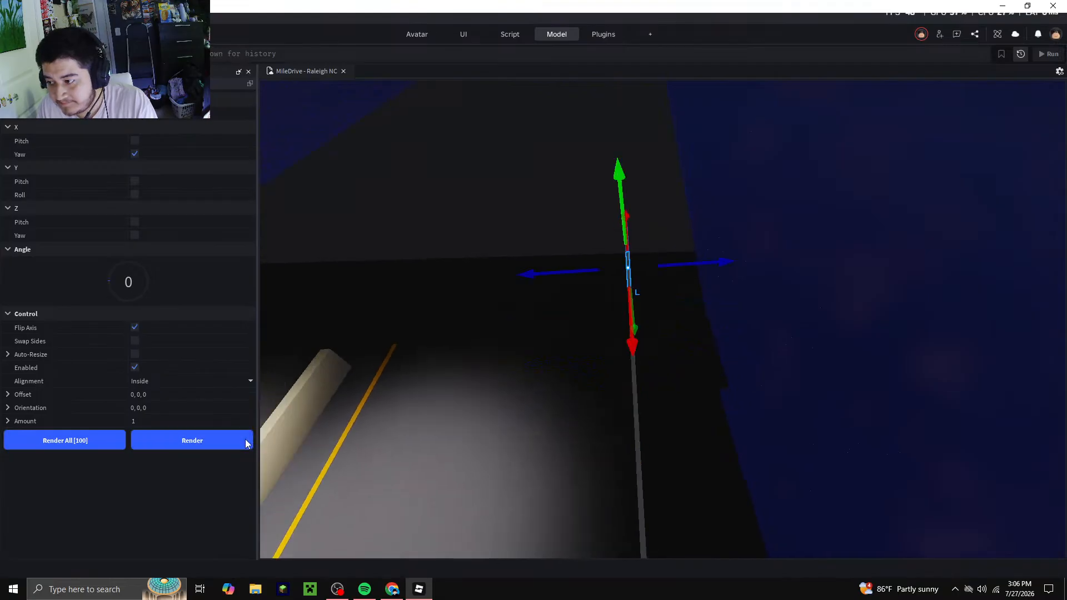
{"action": "left_click", "coordinate": [785, 345]}
Lengthen the yellow line beside the median barrier by rendering segments at 0° onto the next road section
{"action": "key", "text": "a"}
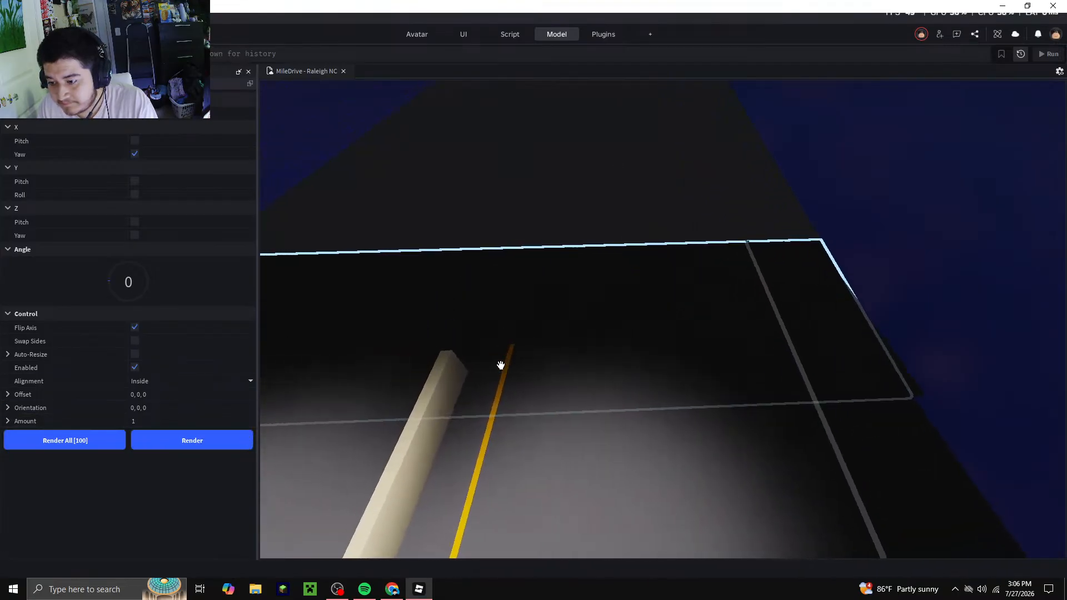
{"action": "left_click", "coordinate": [203, 435]}
{"action": "left_click", "coordinate": [203, 435]}
{"action": "left_click", "coordinate": [204, 435]}
Render further 0° segments from the end of the white edge line onto the lighter road section
{"action": "left_click", "coordinate": [927, 189]}
{"action": "key", "text": "d"}
{"action": "key", "text": "d"}
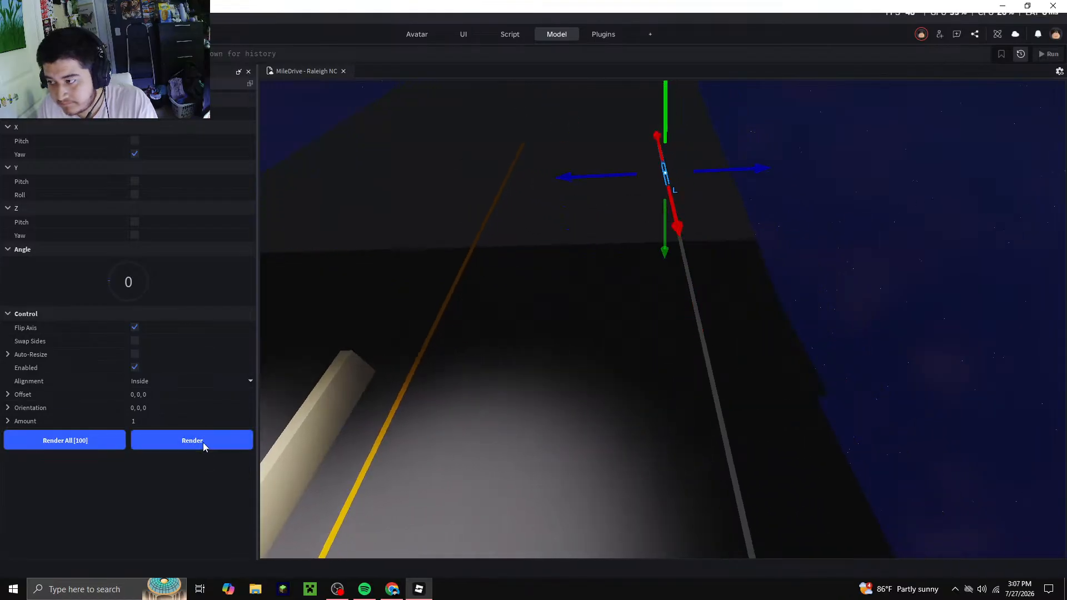
{"action": "scroll", "coordinate": [845, 272], "scroll_direction": "down", "scroll_amount": 3}
{"action": "key", "text": "d"}
{"action": "scroll", "coordinate": [706, 195], "scroll_direction": "up", "scroll_amount": 5}
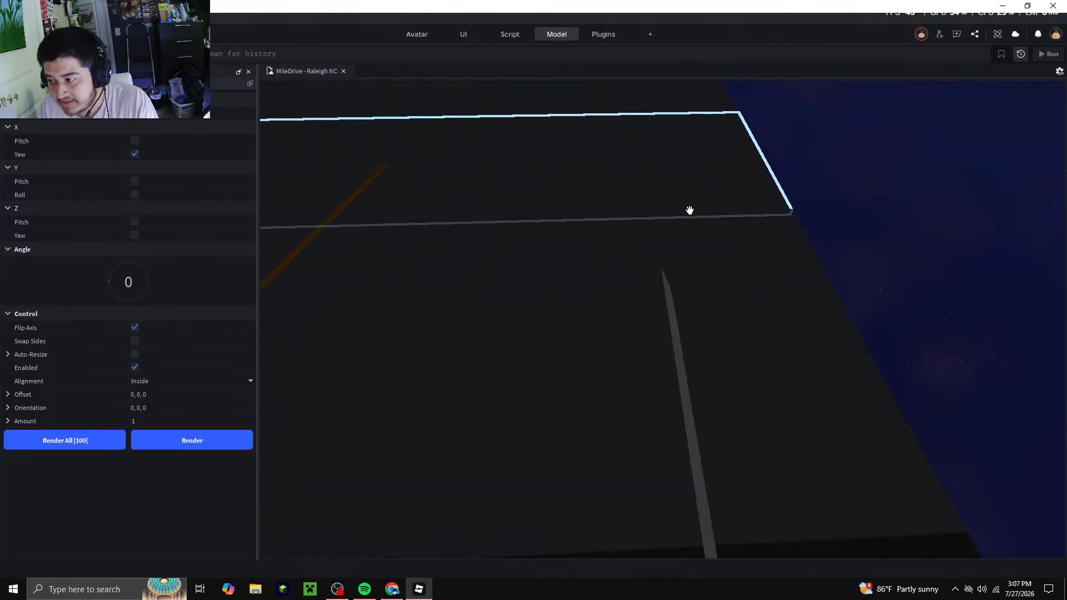
Move the white car along the highway shoulder to the ramp gore side of the light pole
{"action": "right_click_drag", "start_coordinate": [695, 247], "coordinate": [700, 248]}
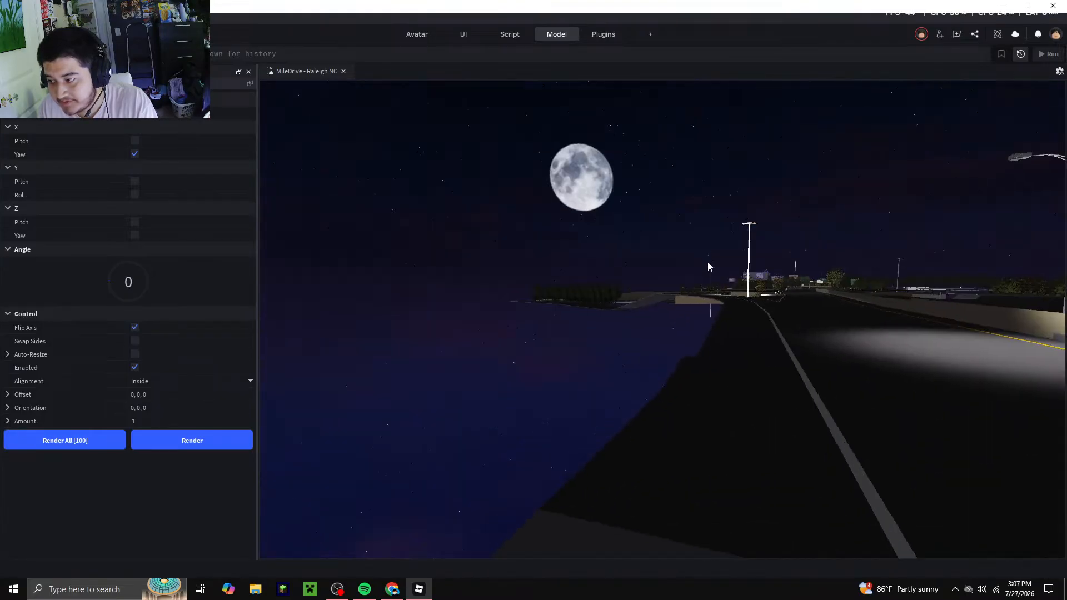
{"action": "scroll", "coordinate": [711, 263], "scroll_direction": "up", "scroll_amount": 3}
{"action": "scroll", "coordinate": [779, 309], "scroll_direction": "up", "scroll_amount": 10}
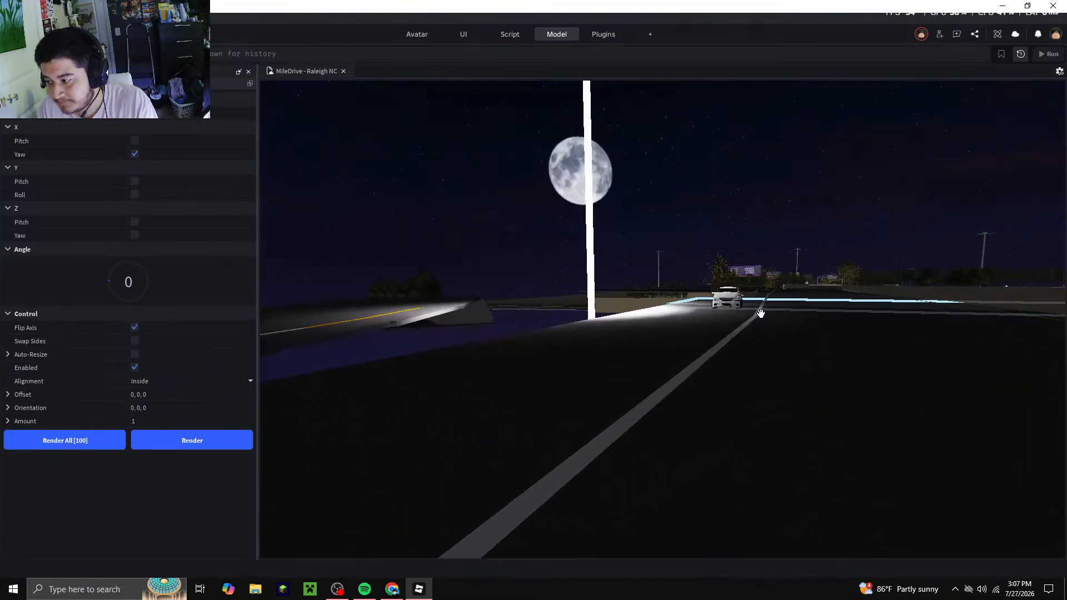
{"action": "scroll", "coordinate": [765, 308], "scroll_direction": "down", "scroll_amount": 4}
{"action": "right_click_drag", "start_coordinate": [764, 308], "coordinate": [774, 309]}
{"action": "scroll", "coordinate": [778, 307], "scroll_direction": "up", "scroll_amount": 2}
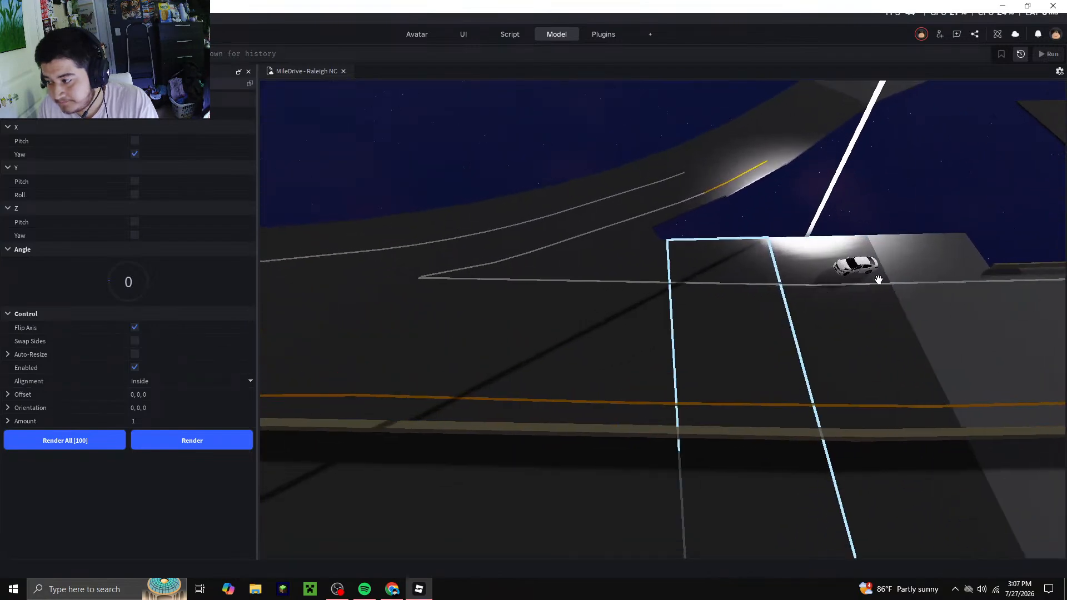
{"action": "left_click_drag", "start_coordinate": [900, 265], "coordinate": [399, 282]}
{"action": "key", "text": "a"}
{"action": "key", "text": "d"}
{"action": "left_click_drag", "start_coordinate": [659, 276], "coordinate": [871, 276]}
{"action": "scroll", "coordinate": [776, 316], "scroll_direction": "up", "scroll_amount": 10}
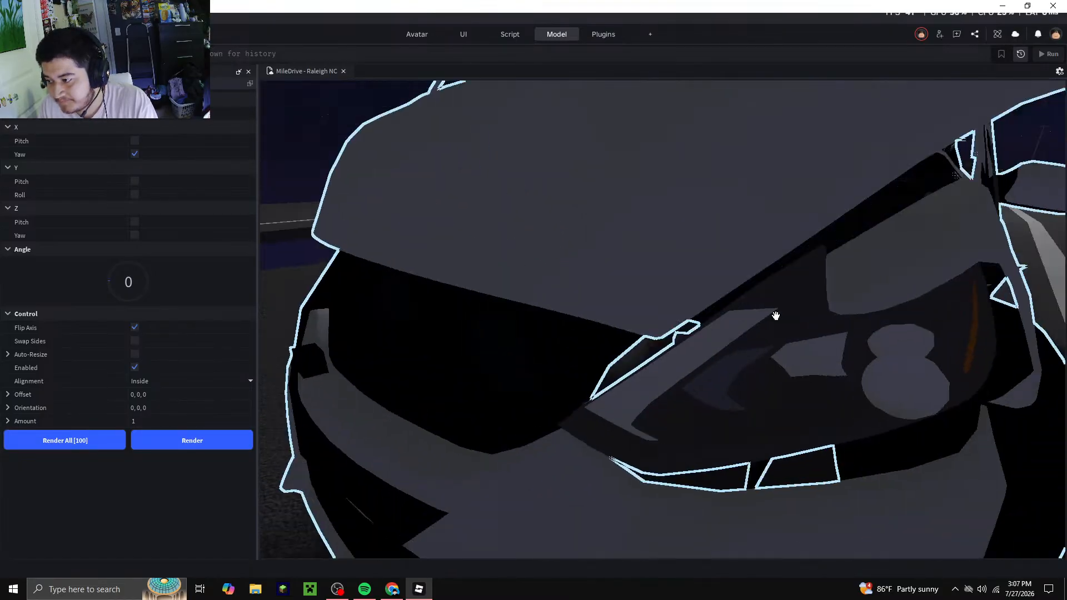
Check the white car's placement on the shoulder from ground level and from above
{"action": "scroll", "coordinate": [776, 315], "scroll_direction": "down", "scroll_amount": 8}
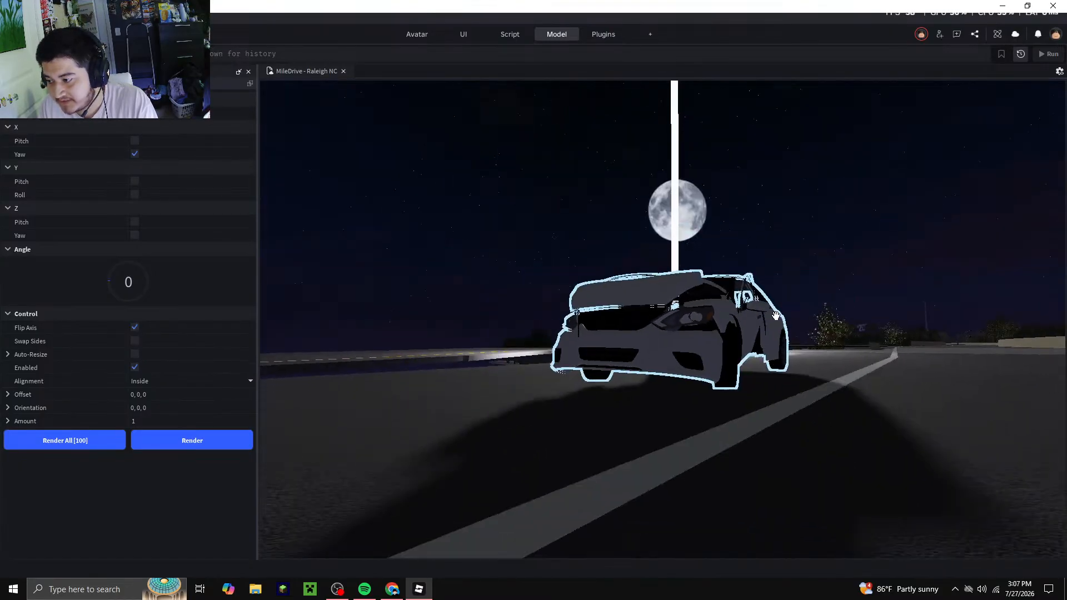
{"action": "right_click_drag", "start_coordinate": [775, 315], "coordinate": [774, 314]}
{"action": "key", "text": "d"}
{"action": "right_click_drag", "start_coordinate": [728, 340], "coordinate": [758, 351]}
{"action": "scroll", "coordinate": [758, 351], "scroll_direction": "down", "scroll_amount": 6}
{"action": "key", "text": "d"}
{"action": "key", "text": "s"}
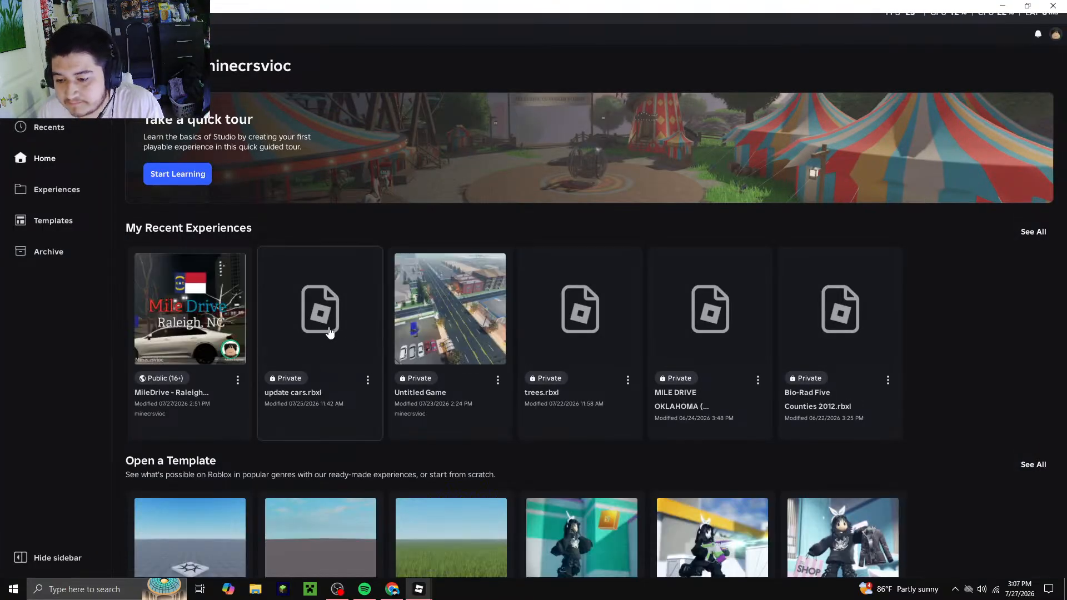
Open the recent file update cars.rbxl and copy the red SUV model from it
{"action": "left_click", "coordinate": [330, 332]}
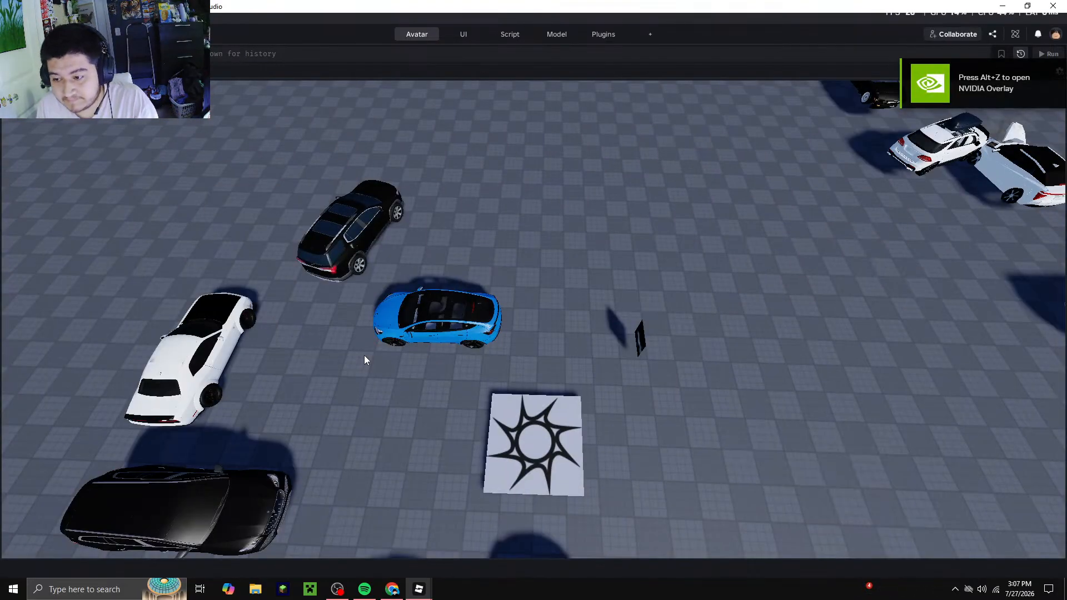
{"action": "scroll", "coordinate": [364, 355], "scroll_direction": "down", "scroll_amount": 3}
{"action": "key", "text": "d"}
{"action": "right_click_drag", "start_coordinate": [499, 375], "coordinate": [515, 359]}
{"action": "key", "text": "a"}
{"action": "scroll", "coordinate": [521, 319], "scroll_direction": "up", "scroll_amount": 4}
{"action": "scroll", "coordinate": [521, 319], "scroll_direction": "down", "scroll_amount": 5}
{"action": "right_click", "coordinate": [436, 185]}
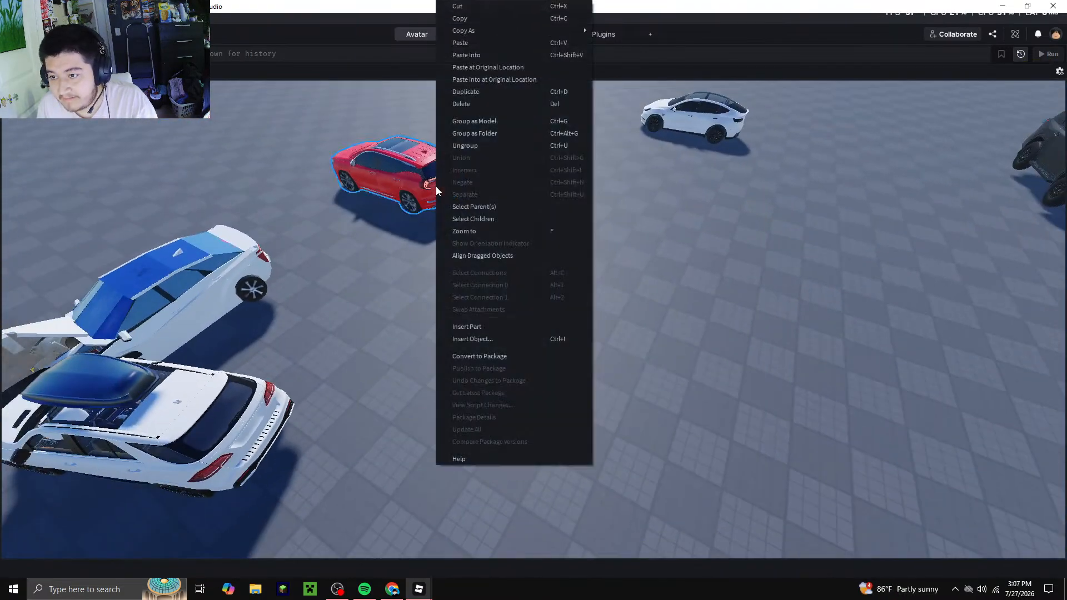
{"action": "left_click", "coordinate": [478, 17]}
Switch back to the MileDrive - Raleigh NC map and paste the red SUV at the white car on the shoulder
{"action": "mouse_move", "coordinate": [419, 593]}
{"action": "left_click", "coordinate": [382, 548]}
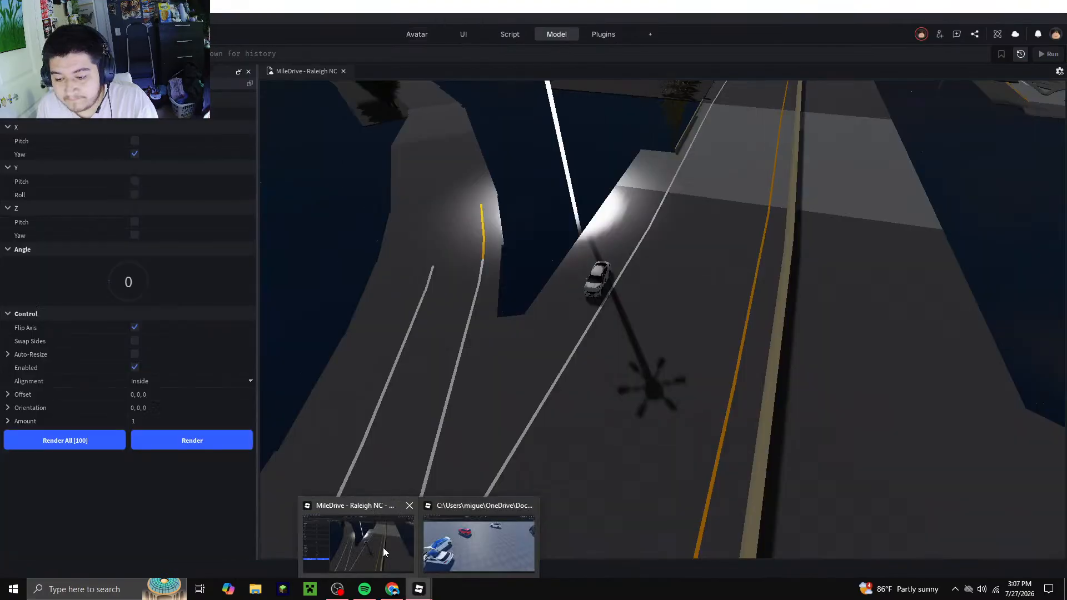
{"action": "scroll", "coordinate": [600, 264], "scroll_direction": "up", "scroll_amount": 5}
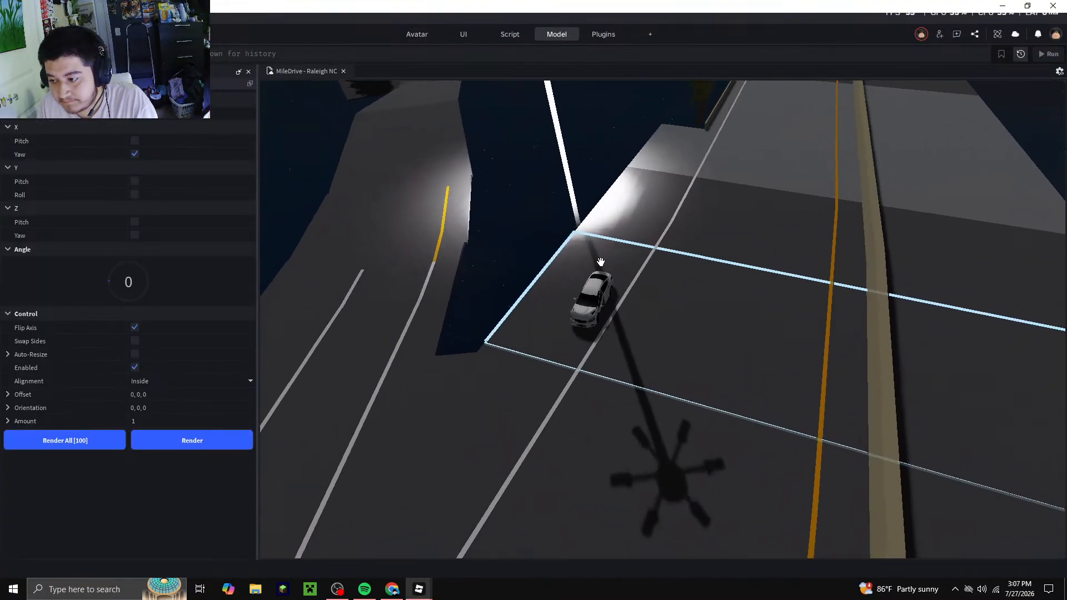
{"action": "right_click", "coordinate": [599, 280]}
{"action": "left_click", "coordinate": [634, 39]}
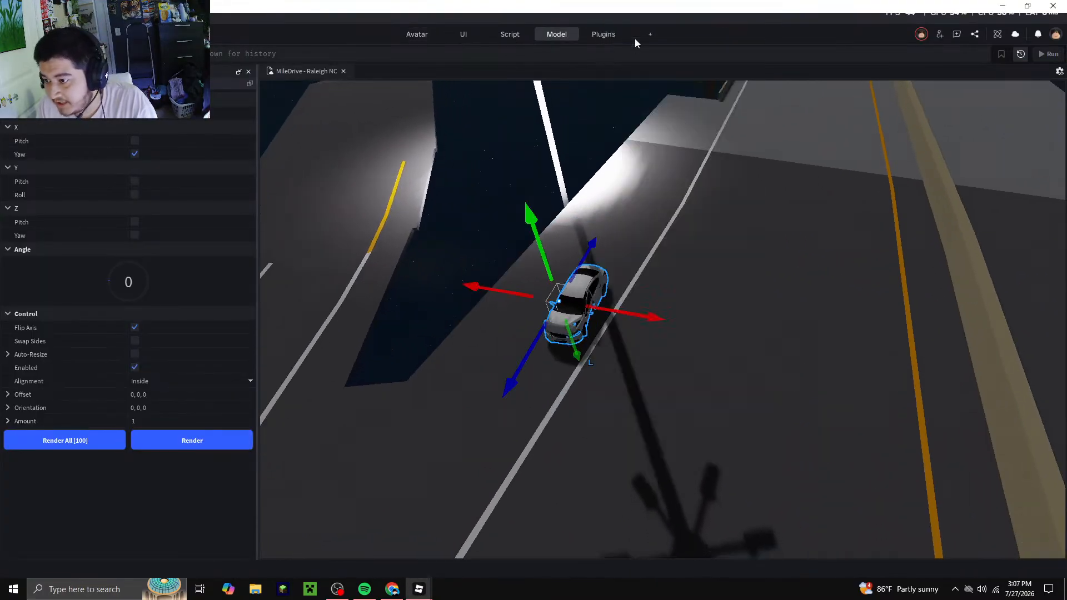
{"action": "left_click", "coordinate": [465, 172]}
{"action": "key", "text": "d"}
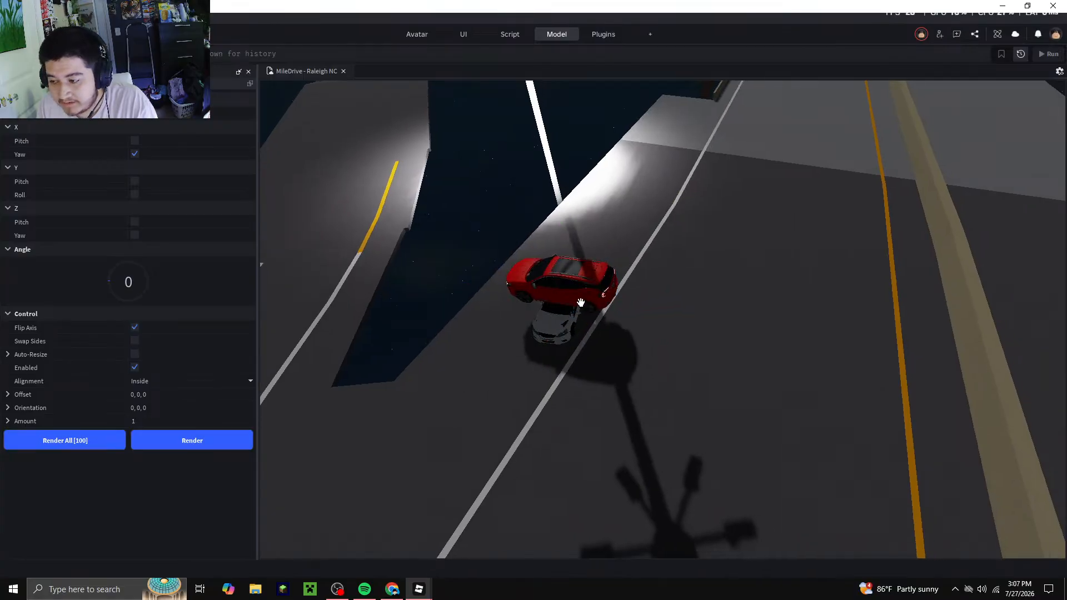
Move the red SUV clear behind the white car and rotate it about 90° to face along the shoulder
{"action": "right_click_drag", "start_coordinate": [601, 318], "coordinate": [602, 318]}
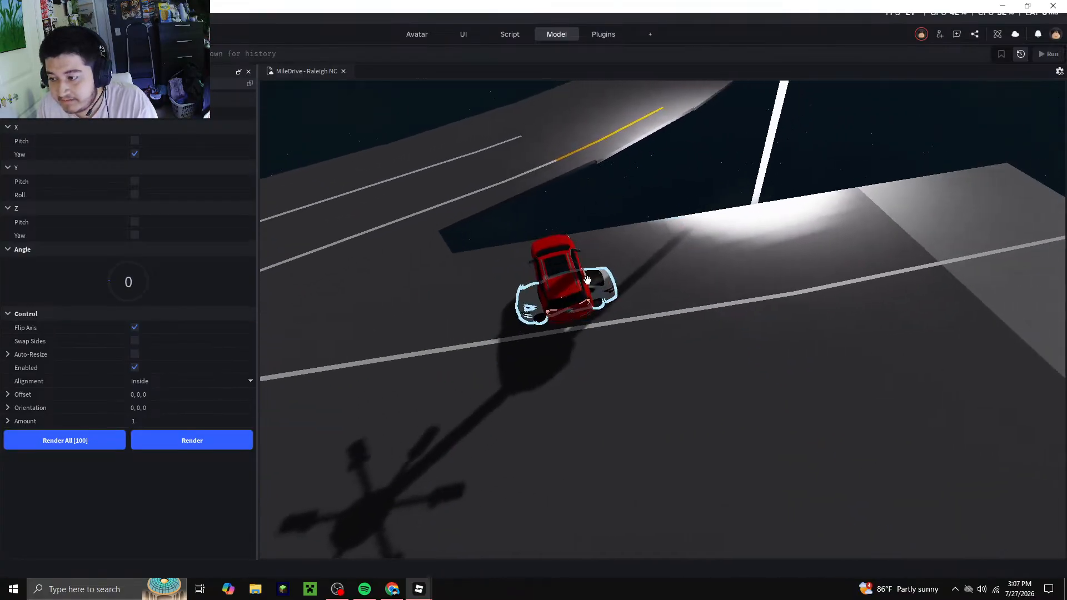
{"action": "key", "text": "d"}
{"action": "left_click_drag", "start_coordinate": [563, 278], "coordinate": [670, 280]}
{"action": "key", "text": "w"}
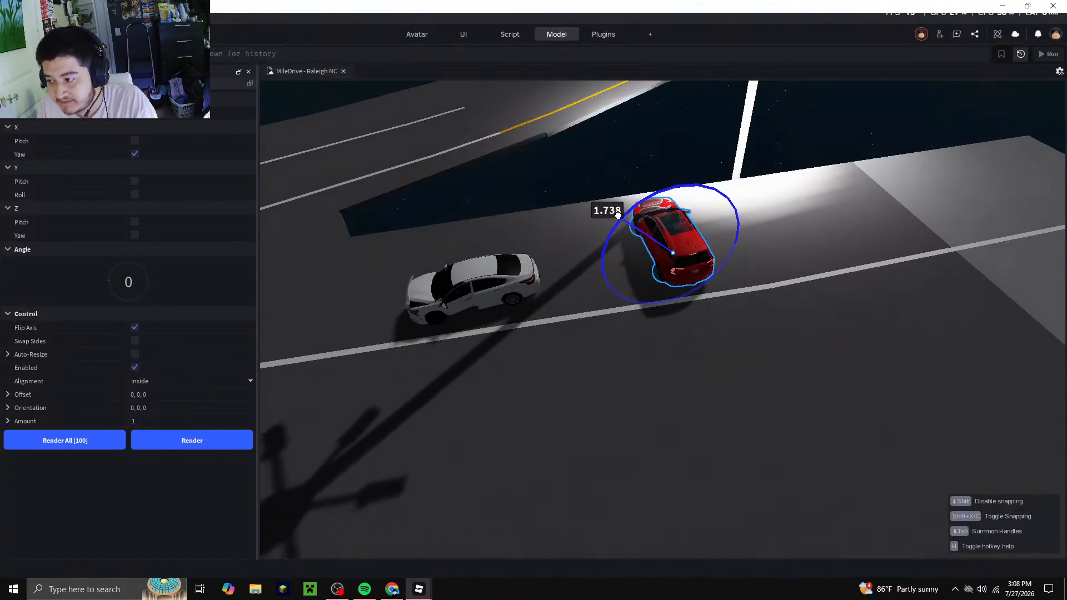
{"action": "left_click_drag", "start_coordinate": [618, 214], "coordinate": [619, 217]}
{"action": "key", "text": "w"}
{"action": "left_click_drag", "start_coordinate": [733, 249], "coordinate": [790, 233]}
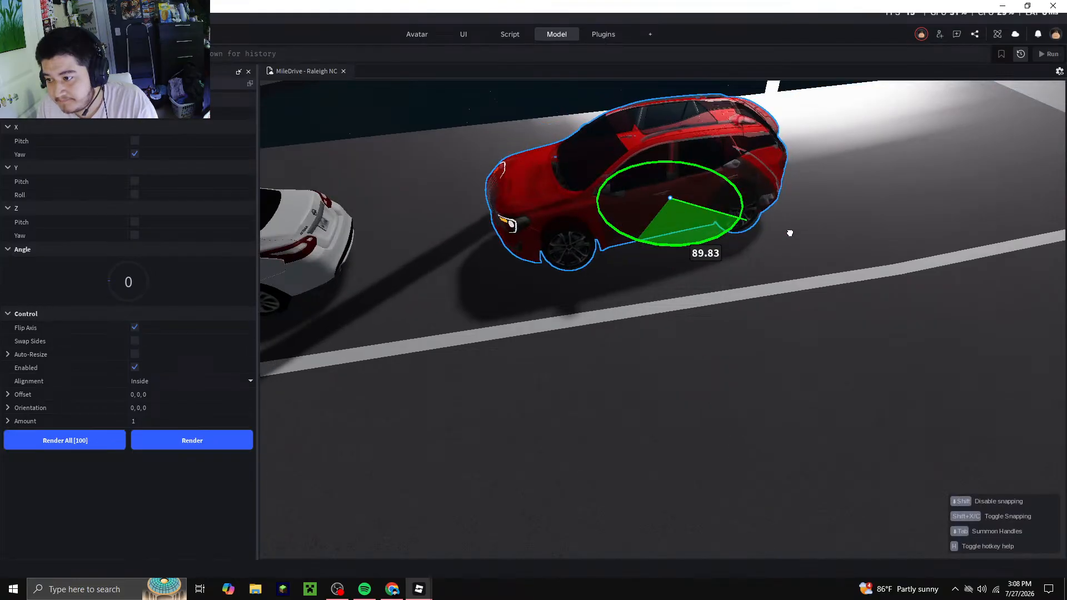
Lower the red SUV by about 1.3 studs so its wheels rest on the road surface
{"action": "key", "text": "a"}
{"action": "key", "text": "ctrl+1"}
{"action": "left_click_drag", "start_coordinate": [704, 206], "coordinate": [707, 321]}
{"action": "key", "text": "w"}
{"action": "right_click_drag", "start_coordinate": [707, 322], "coordinate": [707, 321]}
{"action": "key", "text": "d"}
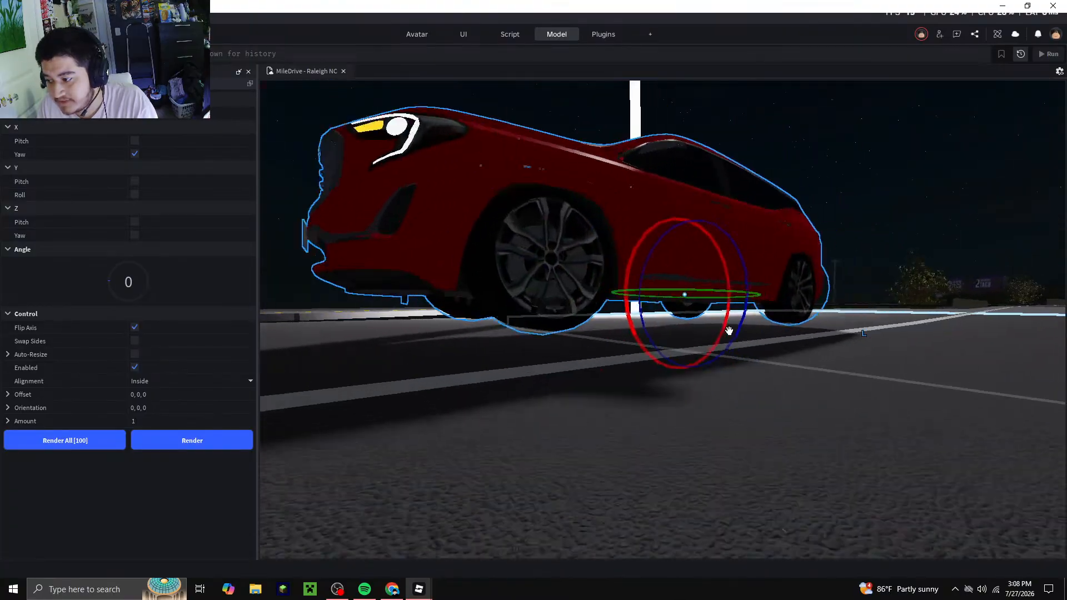
{"action": "key", "text": "s"}
{"action": "key", "text": "a"}
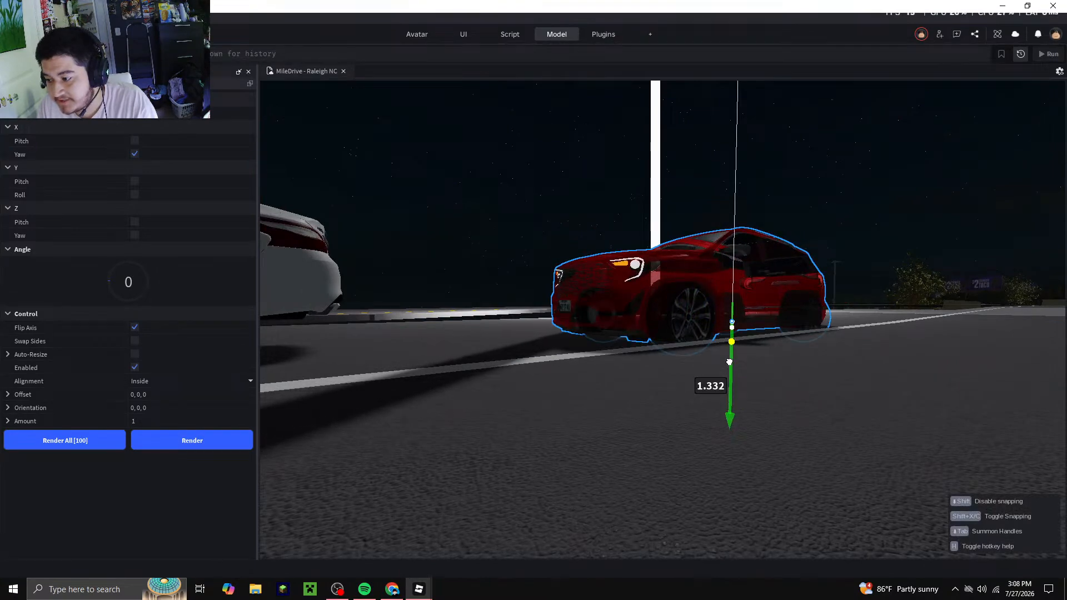
{"action": "left_click_drag", "start_coordinate": [693, 358], "coordinate": [686, 357]}
{"action": "key", "text": "s"}
Shift the red SUV sideways by about 1.8 studs, away from the white edge line, and deselect it
{"action": "right_click_drag", "start_coordinate": [686, 357], "coordinate": [685, 358]}
{"action": "key", "text": "a"}
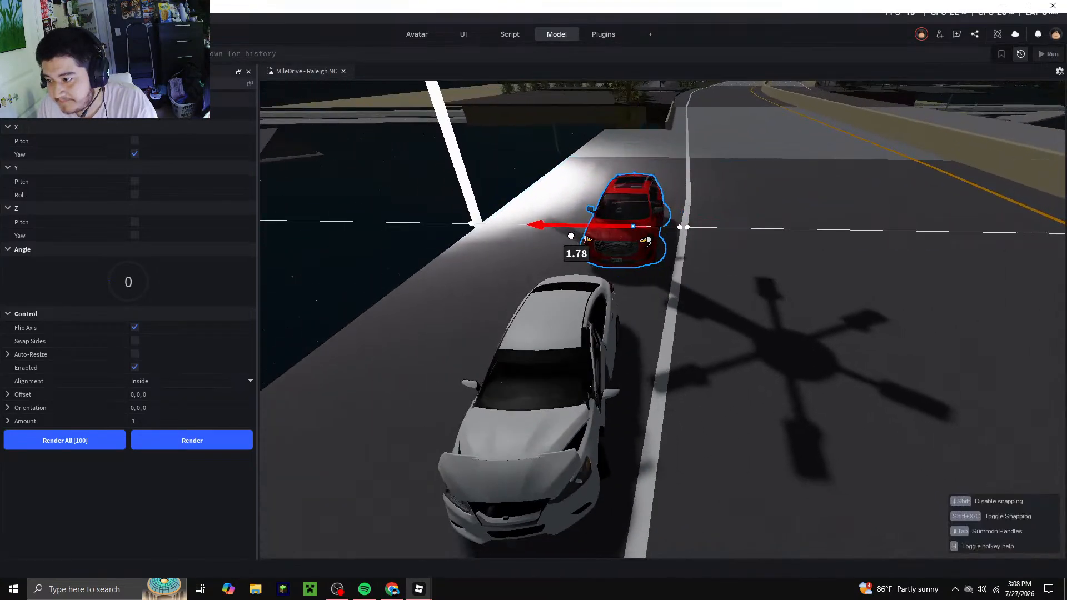
{"action": "left_click_drag", "start_coordinate": [572, 237], "coordinate": [565, 236]}
{"action": "key", "text": "s"}
{"action": "left_click", "coordinate": [441, 227]}
Switch to the update cars.rbxl window and copy the white car parked beyond the red SUV
{"action": "key", "text": "d"}
{"action": "right_click_drag", "start_coordinate": [646, 347], "coordinate": [646, 347]}
{"action": "key", "text": "w"}
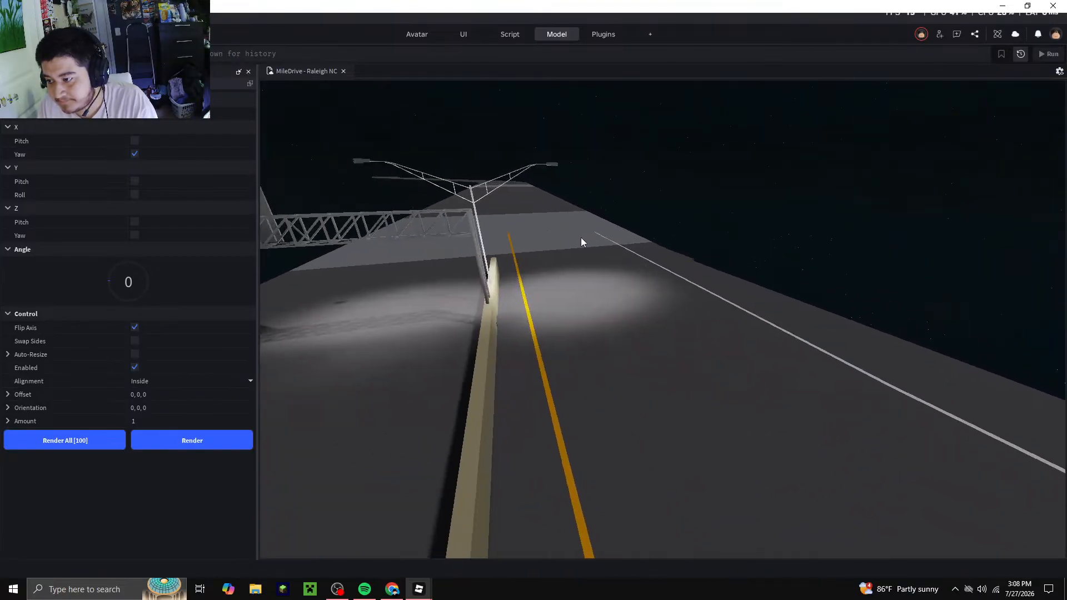
{"action": "key", "text": "d"}
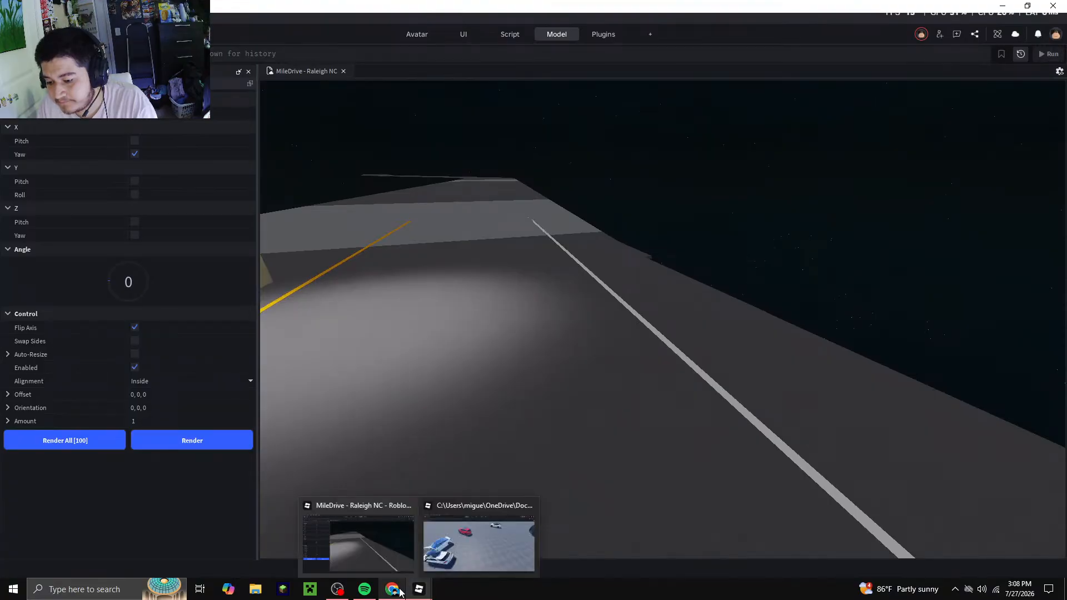
{"action": "left_click", "coordinate": [438, 551]}
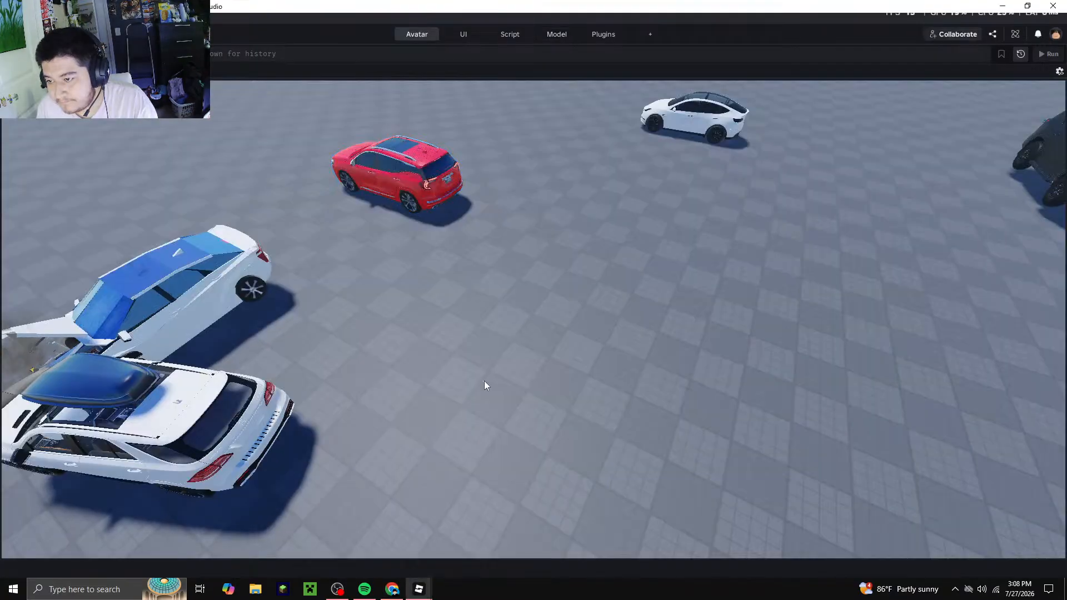
{"action": "key", "text": "s"}
{"action": "key", "text": "d"}
{"action": "right_click", "coordinate": [578, 176]}
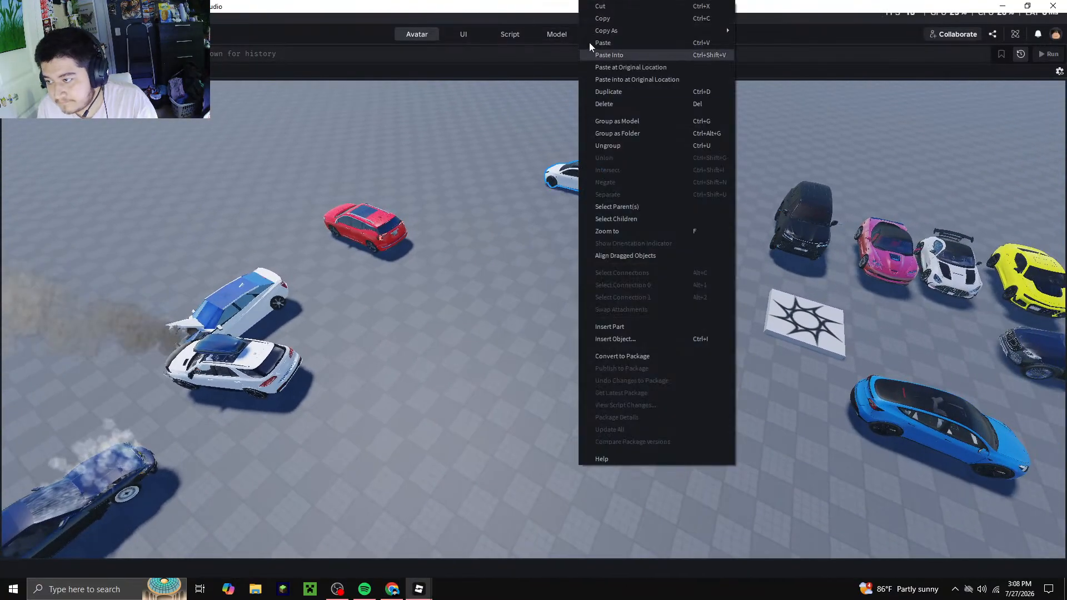
{"action": "left_click", "coordinate": [600, 18]}
{"action": "key", "text": "d"}
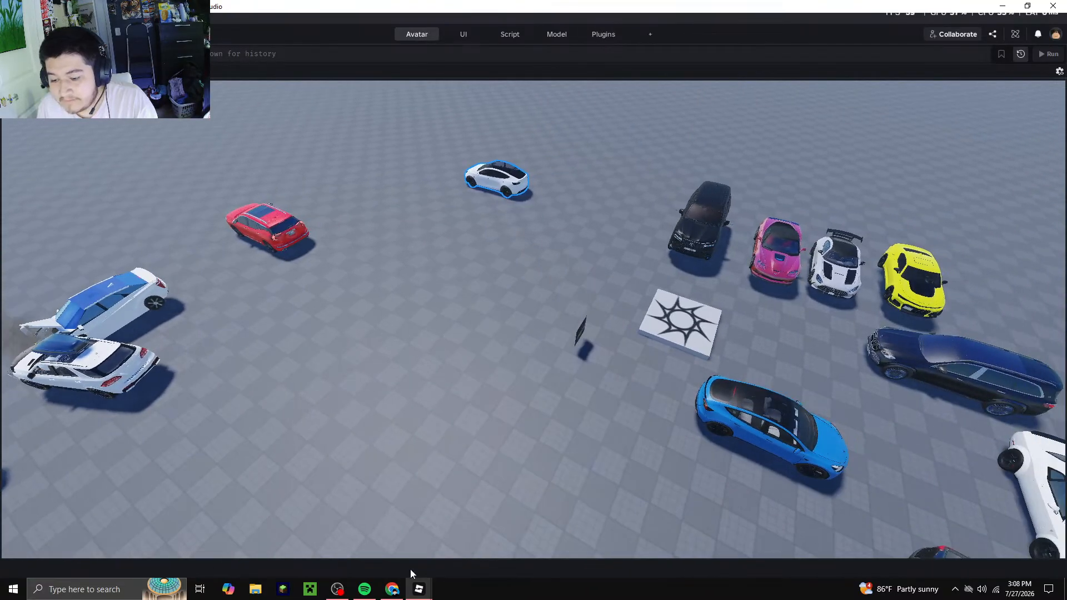
{"action": "right_click", "coordinate": [775, 416]}
{"action": "left_click", "coordinate": [840, 104]}
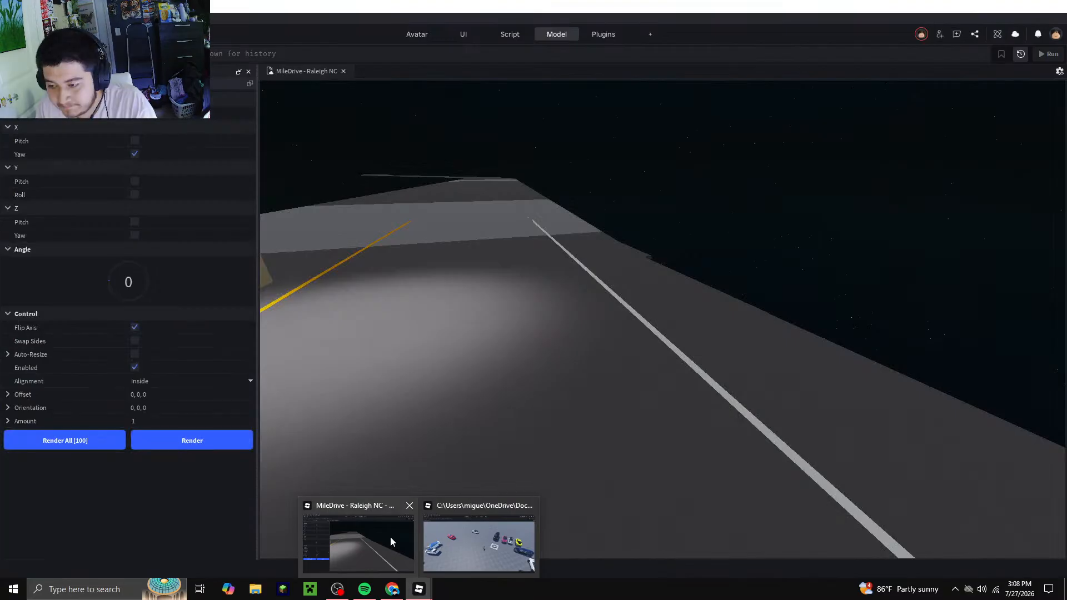
Switch to the MileDrive - Raleigh NC place and paste the copied car model at the highway ramp's white edge line
{"action": "left_click", "coordinate": [390, 536]}
{"action": "mouse_move", "coordinate": [465, 376]}
{"action": "right_mouse_down"}
{"action": "mouse_move", "coordinate": [484, 381]}
{"action": "mouse_move", "coordinate": [476, 358]}
{"action": "right_mouse_up"}
{"action": "right_click_drag", "start_coordinate": [592, 365], "coordinate": [603, 368]}
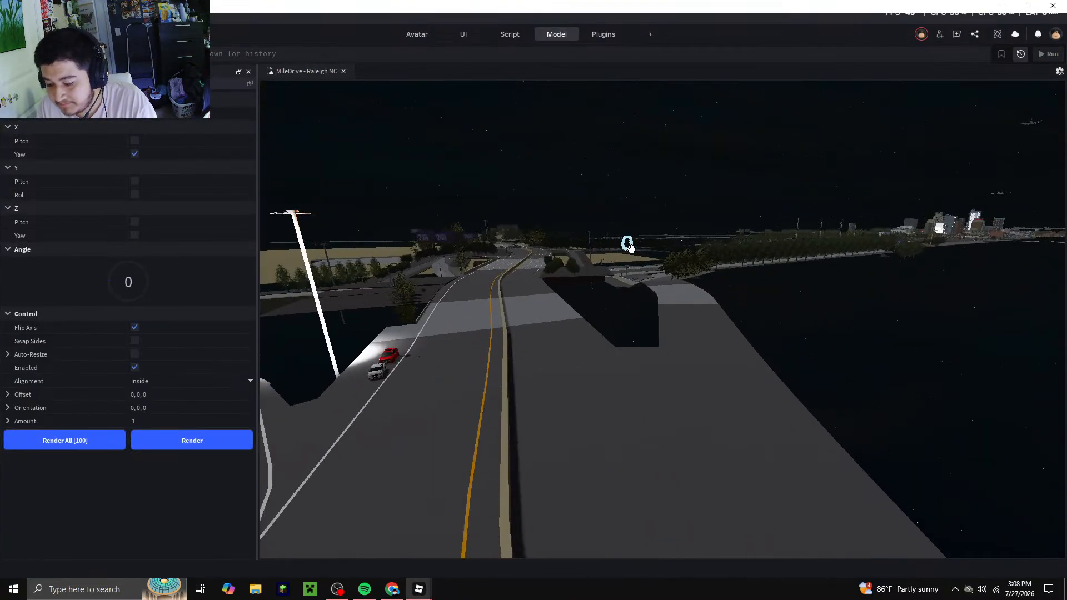
{"action": "key", "text": "w"}
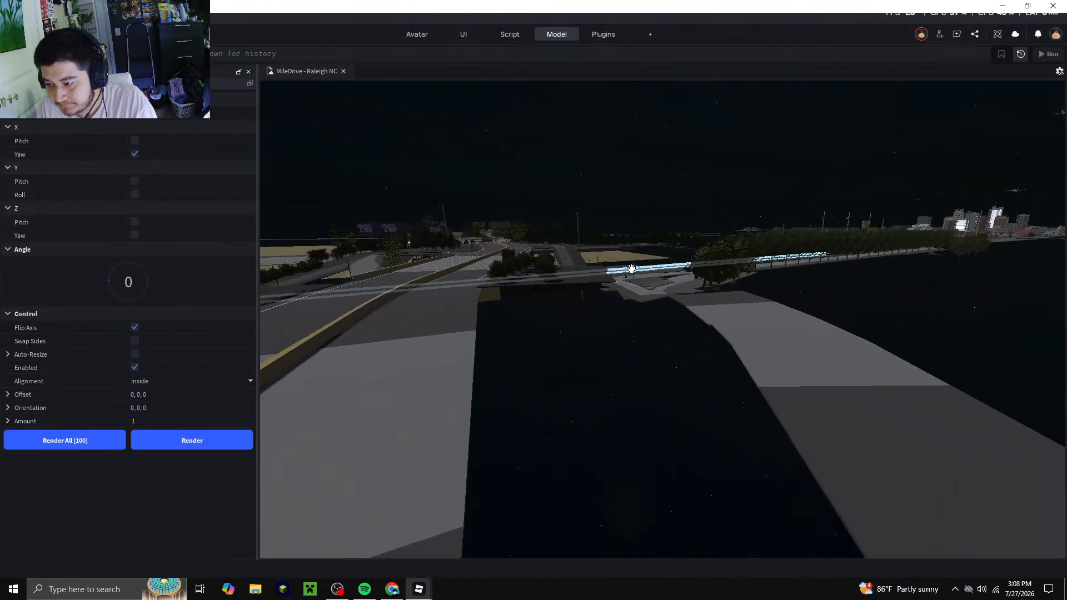
{"action": "key", "text": "w"}
{"action": "key", "text": "w"}
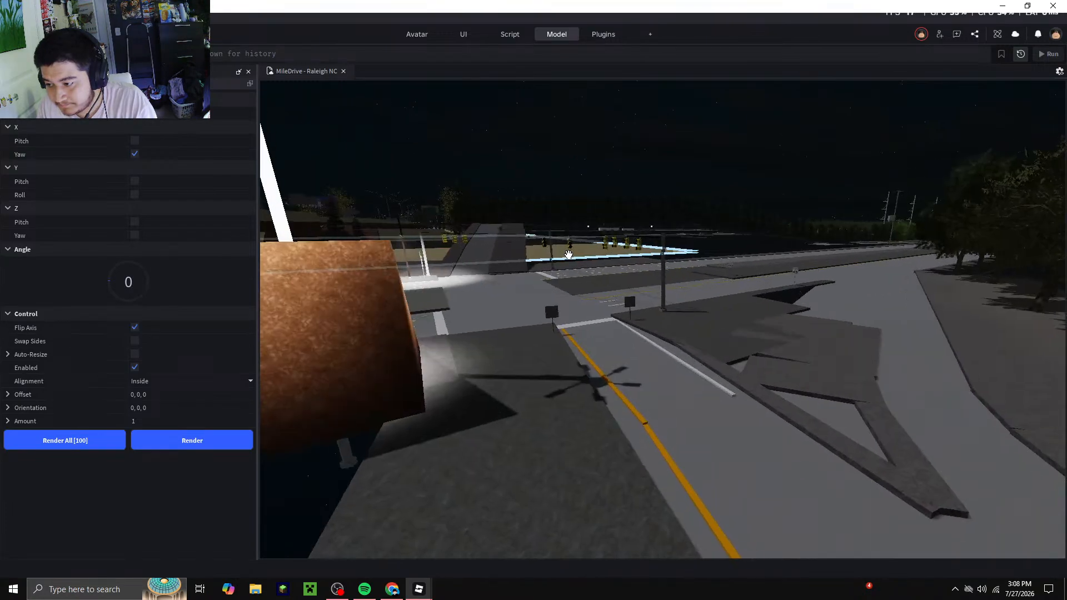
{"action": "key", "text": "w"}
{"action": "right_click_drag", "start_coordinate": [581, 288], "coordinate": [598, 322]}
{"action": "key", "text": "s"}
{"action": "key", "text": "a"}
{"action": "right_click_drag", "start_coordinate": [558, 286], "coordinate": [568, 281]}
{"action": "key", "text": "s"}
{"action": "key", "text": "a"}
{"action": "key", "text": "w"}
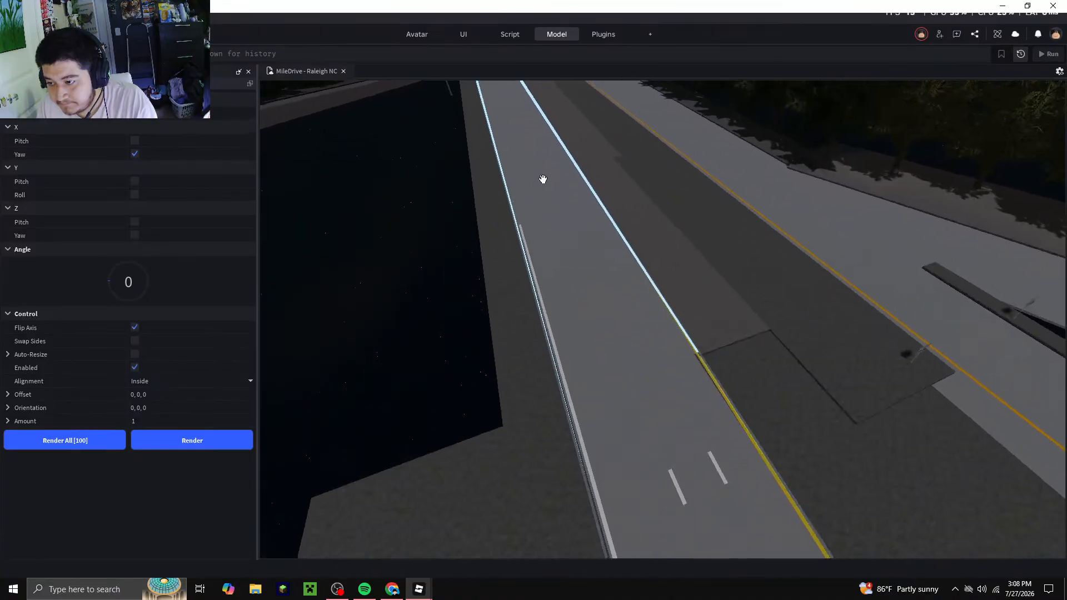
{"action": "scroll", "coordinate": [532, 169], "scroll_direction": "up", "scroll_amount": 4}
{"action": "key", "text": "a"}
{"action": "right_click", "coordinate": [579, 245]}
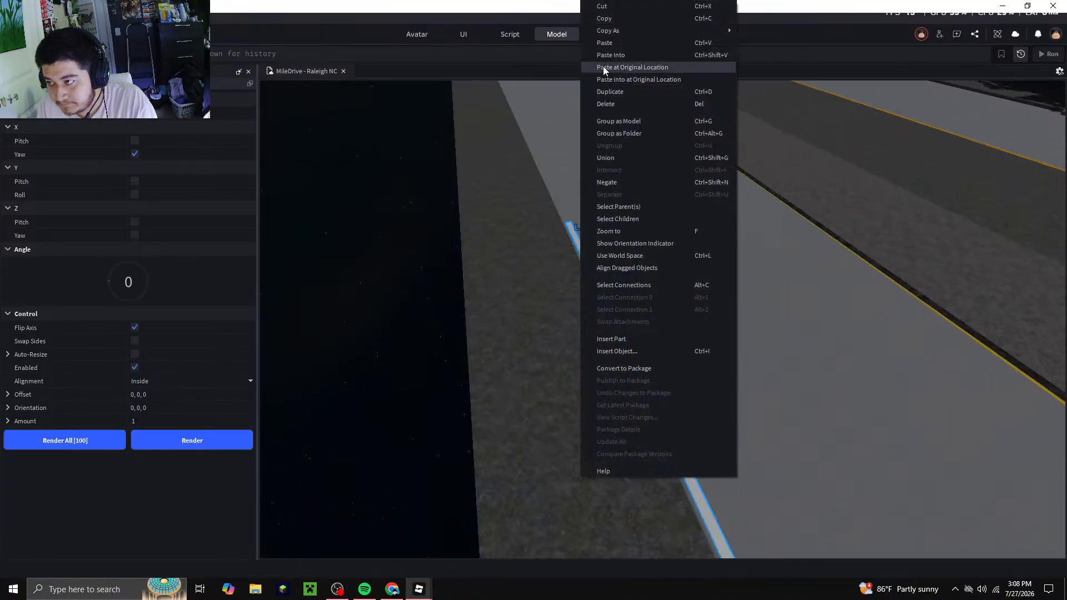
{"action": "left_click", "coordinate": [615, 45]}
Move the pasted white car sideways off the ramp lane onto the shoulder beyond the white edge line
{"action": "right_click_drag", "start_coordinate": [429, 272], "coordinate": [425, 271]}
{"action": "key", "text": "a"}
{"action": "left_click", "coordinate": [846, 281]}
{"action": "key", "text": "a"}
{"action": "left_click_drag", "start_coordinate": [632, 223], "coordinate": [720, 306]}
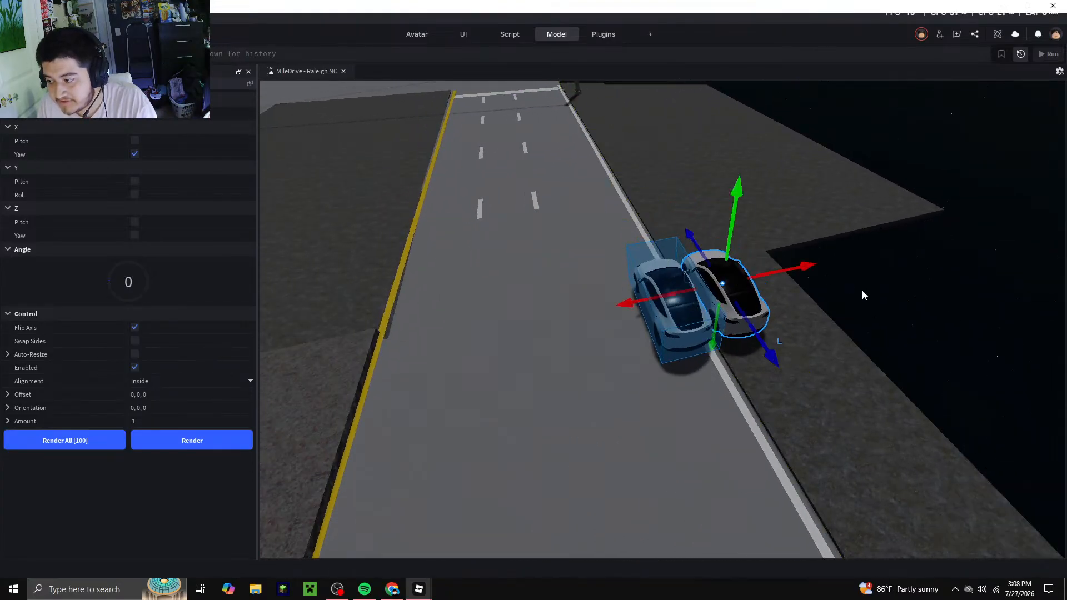
{"action": "left_click", "coordinate": [871, 285]}
{"action": "key", "text": "d"}
{"action": "key", "text": "w"}
{"action": "right_click_drag", "start_coordinate": [760, 321], "coordinate": [759, 320]}
{"action": "key", "text": "s"}
{"action": "key", "text": "a"}
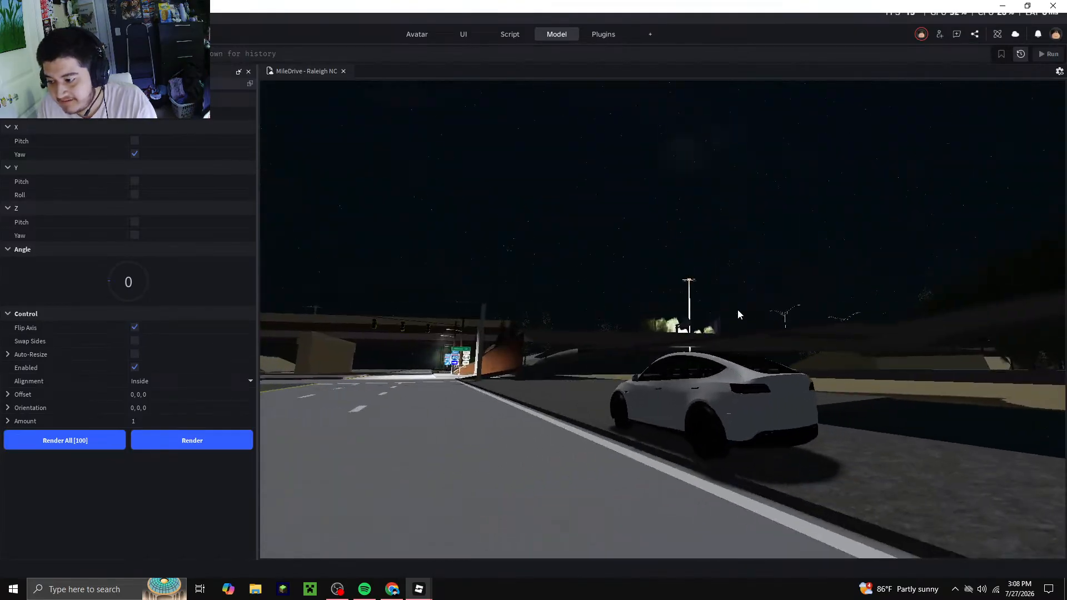
{"action": "key", "text": "s"}
Extend the lane dash nearest the yellow line, where the marked highway section ends, with straight rendered segments at angle 0
{"action": "right_click_drag", "start_coordinate": [614, 364], "coordinate": [610, 362]}
{"action": "scroll", "coordinate": [344, 181], "scroll_direction": "up", "scroll_amount": 15}
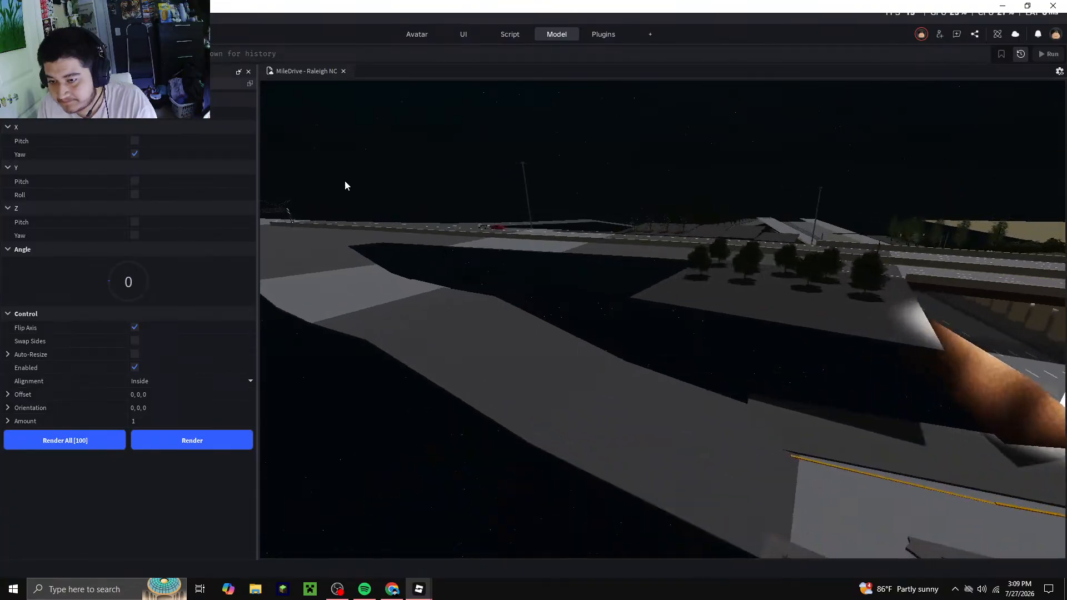
{"action": "scroll", "coordinate": [344, 180], "scroll_direction": "up", "scroll_amount": 15}
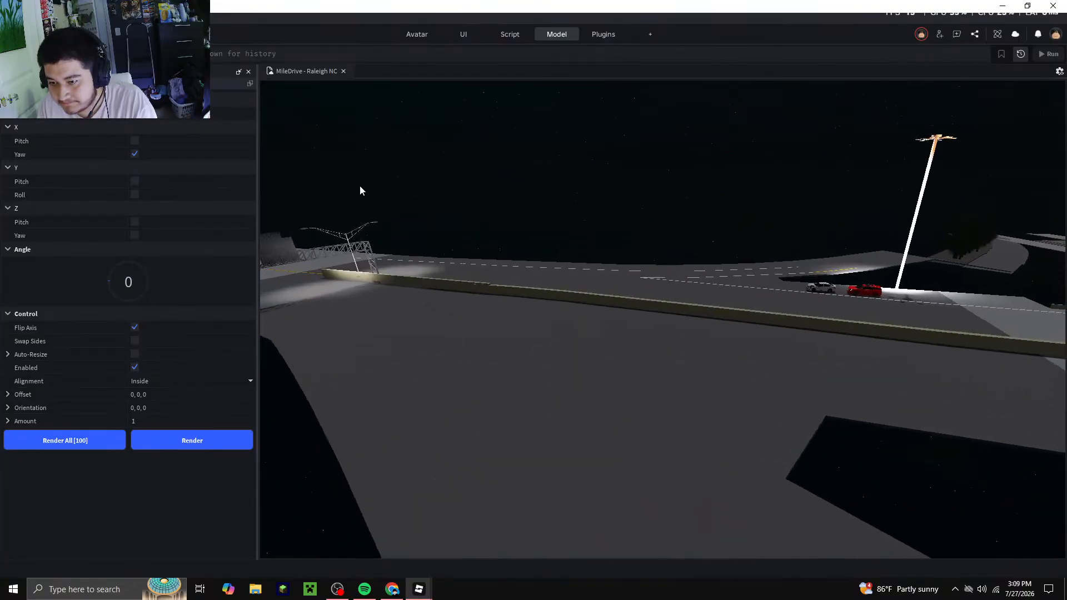
{"action": "key", "text": "s"}
{"action": "right_click_drag", "start_coordinate": [560, 247], "coordinate": [560, 247]}
{"action": "key", "text": "a"}
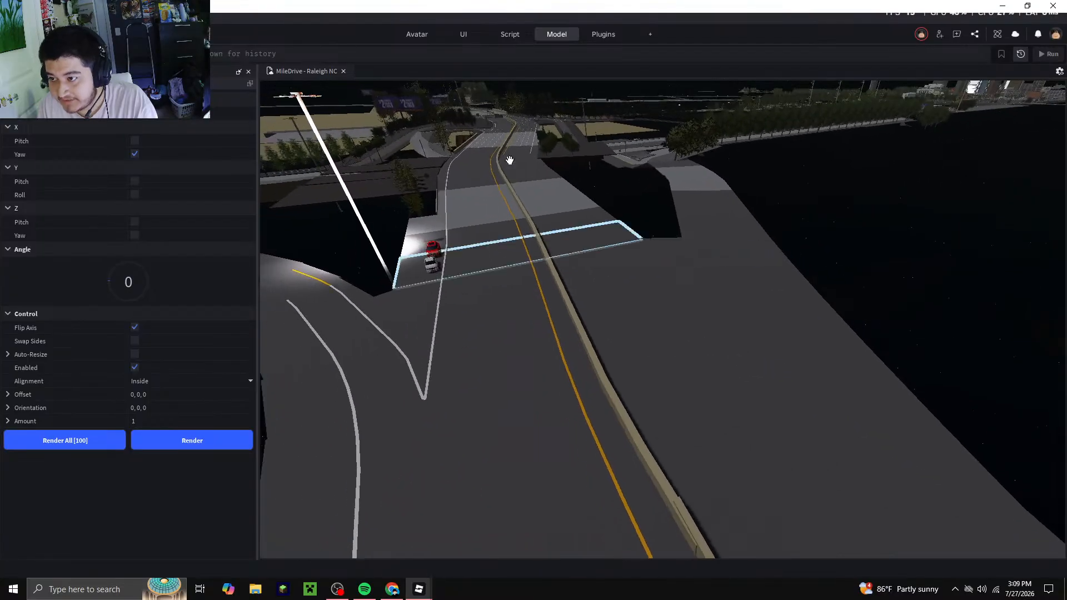
{"action": "scroll", "coordinate": [488, 128], "scroll_direction": "up", "scroll_amount": 5}
{"action": "scroll", "coordinate": [488, 128], "scroll_direction": "up", "scroll_amount": 12}
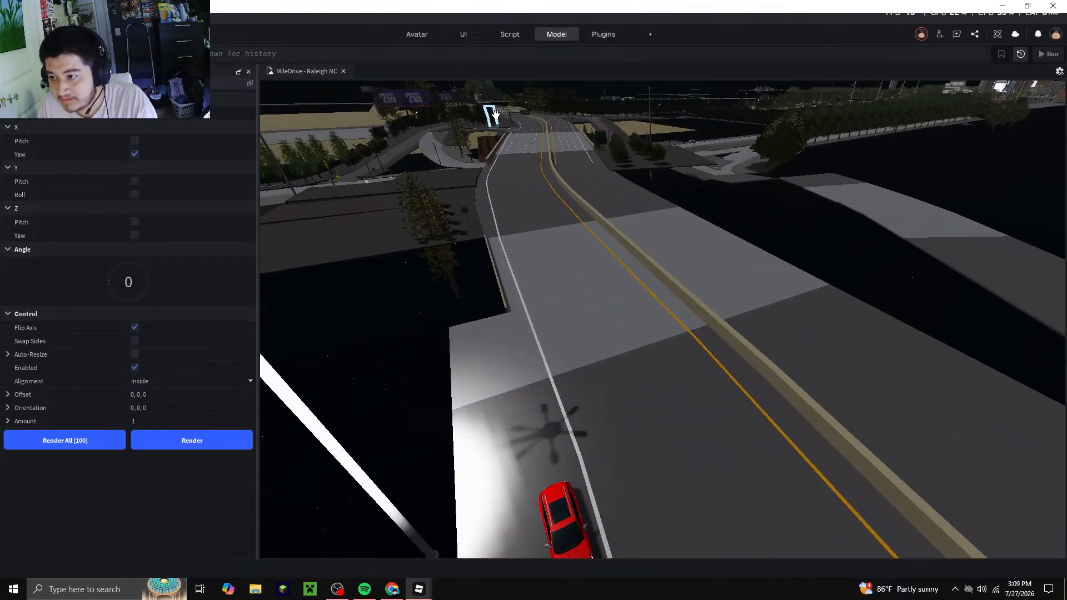
{"action": "scroll", "coordinate": [496, 114], "scroll_direction": "up", "scroll_amount": 10}
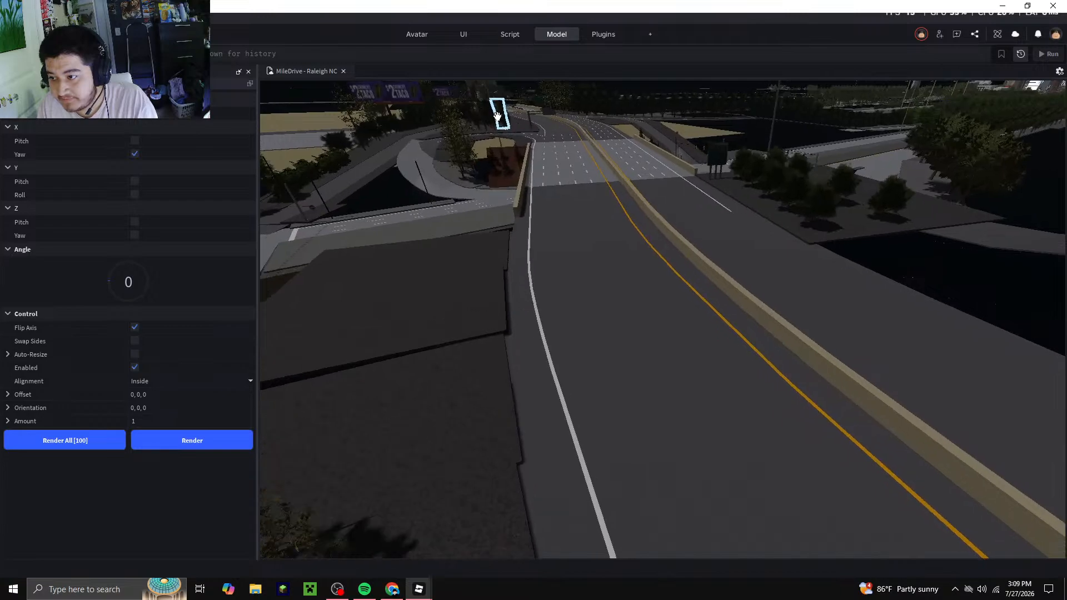
{"action": "scroll", "coordinate": [497, 118], "scroll_direction": "up", "scroll_amount": 12}
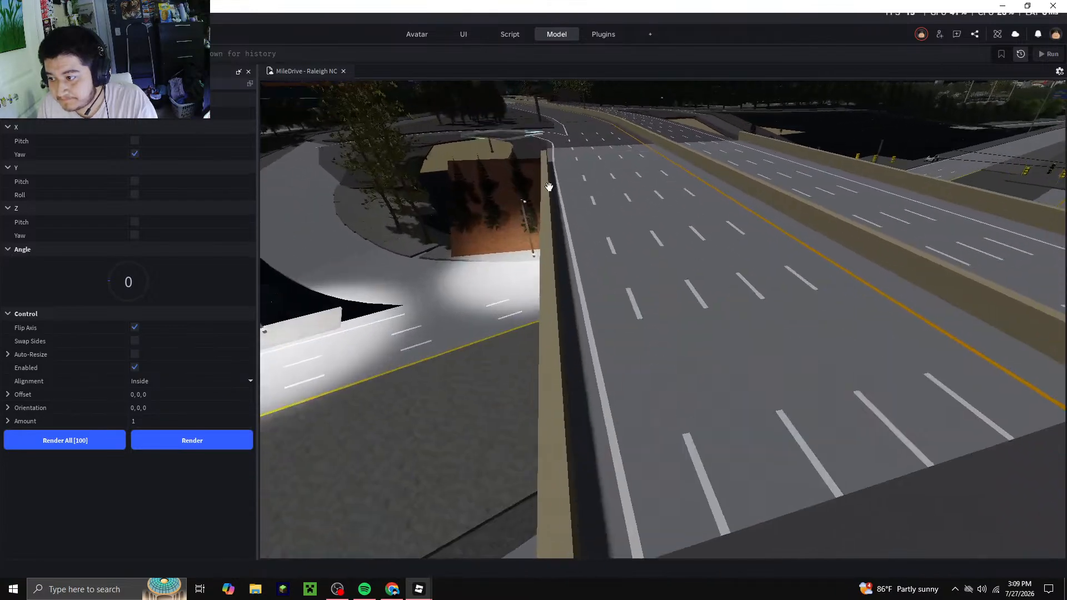
{"action": "scroll", "coordinate": [561, 200], "scroll_direction": "up", "scroll_amount": 6}
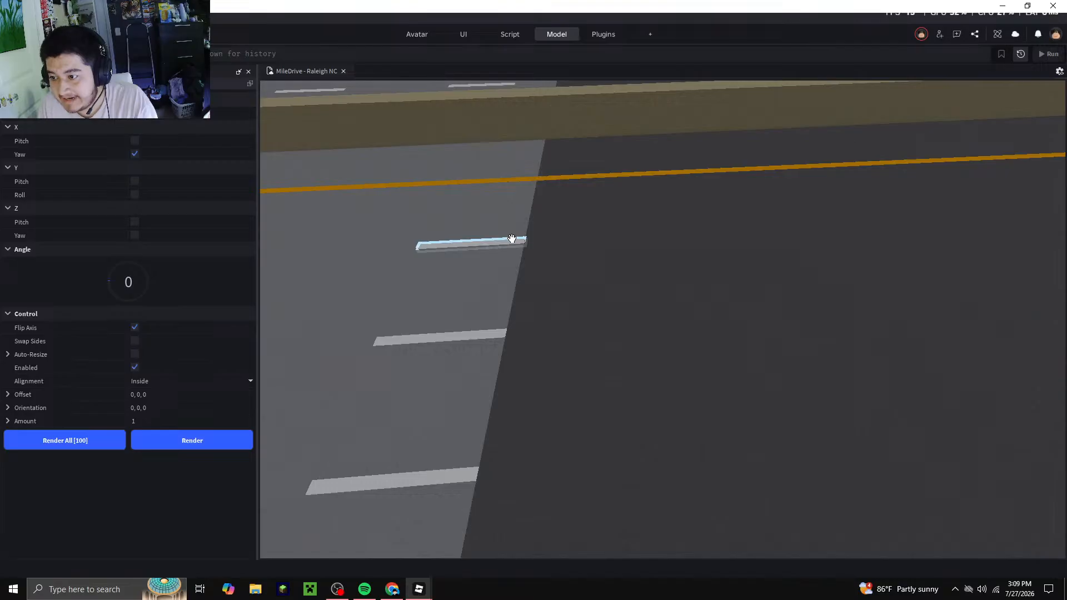
{"action": "right_click", "coordinate": [511, 239]}
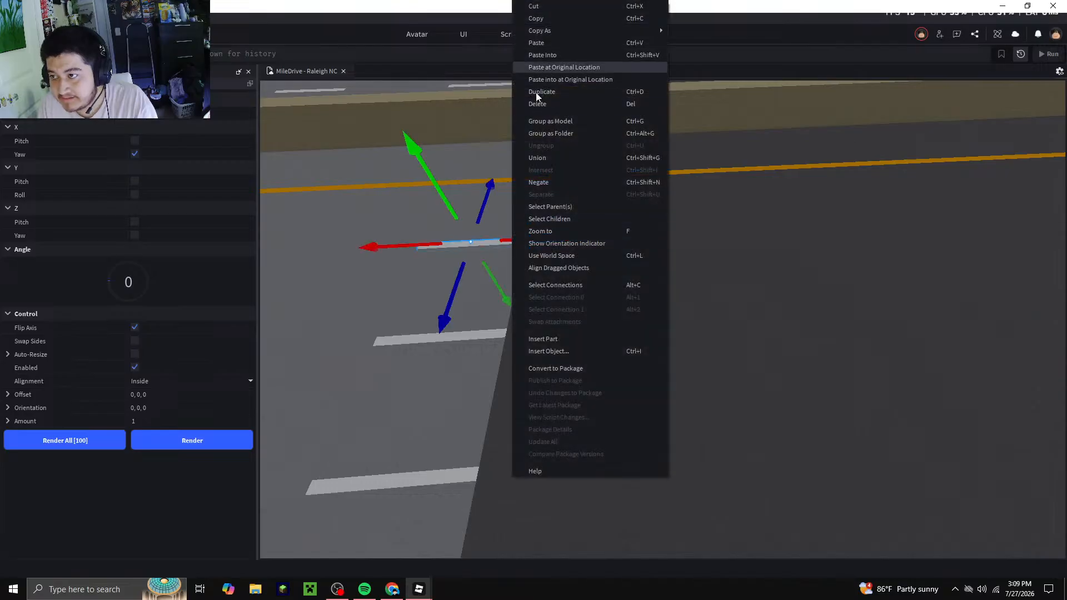
{"action": "left_click", "coordinate": [482, 217]}
{"action": "key", "text": "d"}
{"action": "left_click", "coordinate": [227, 438]}
{"action": "left_click", "coordinate": [227, 438]}
{"action": "left_click", "coordinate": [227, 438]}
{"action": "scroll", "coordinate": [645, 381], "scroll_direction": "down", "scroll_amount": 6}
{"action": "right_click_drag", "start_coordinate": [645, 381], "coordinate": [591, 384]}
{"action": "key", "text": "w"}
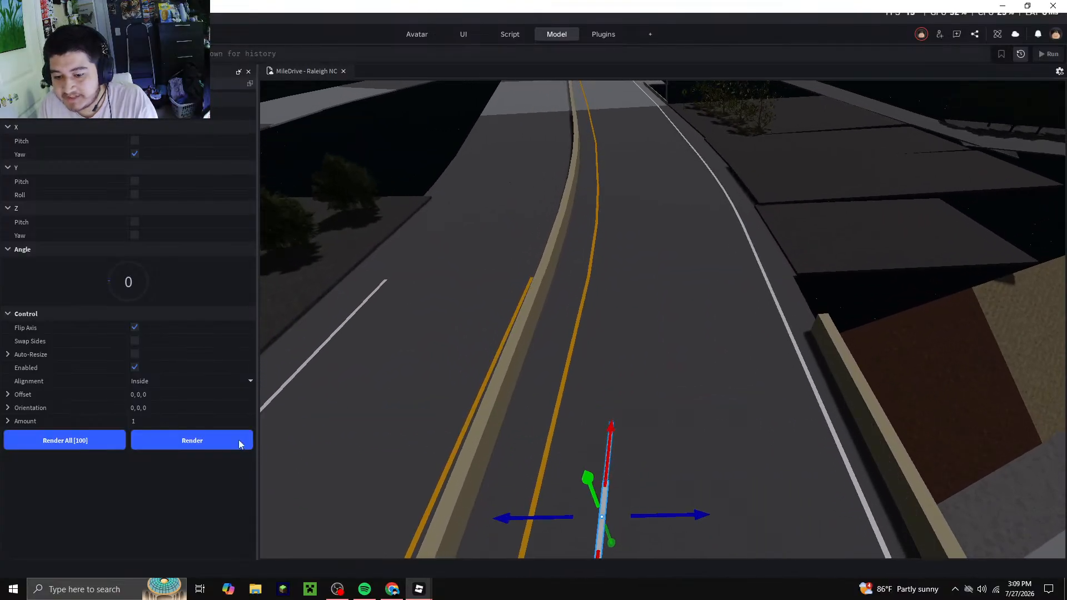
{"action": "left_click", "coordinate": [235, 444]}
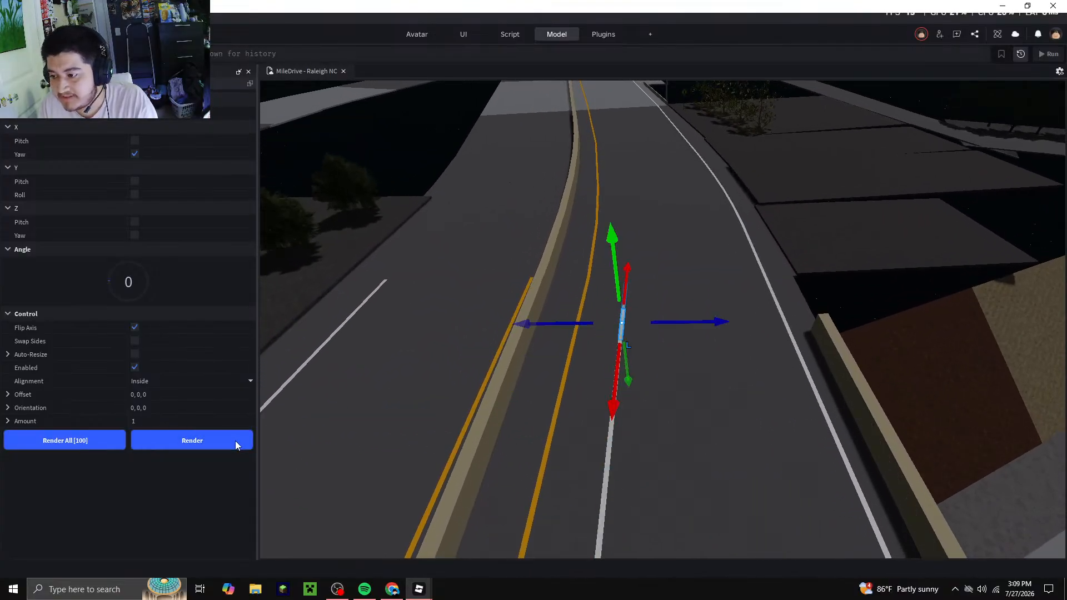
Turn off Flip Axis, set the angle to 2, and render two more lane-line segments into the curve
{"action": "key", "text": "w"}
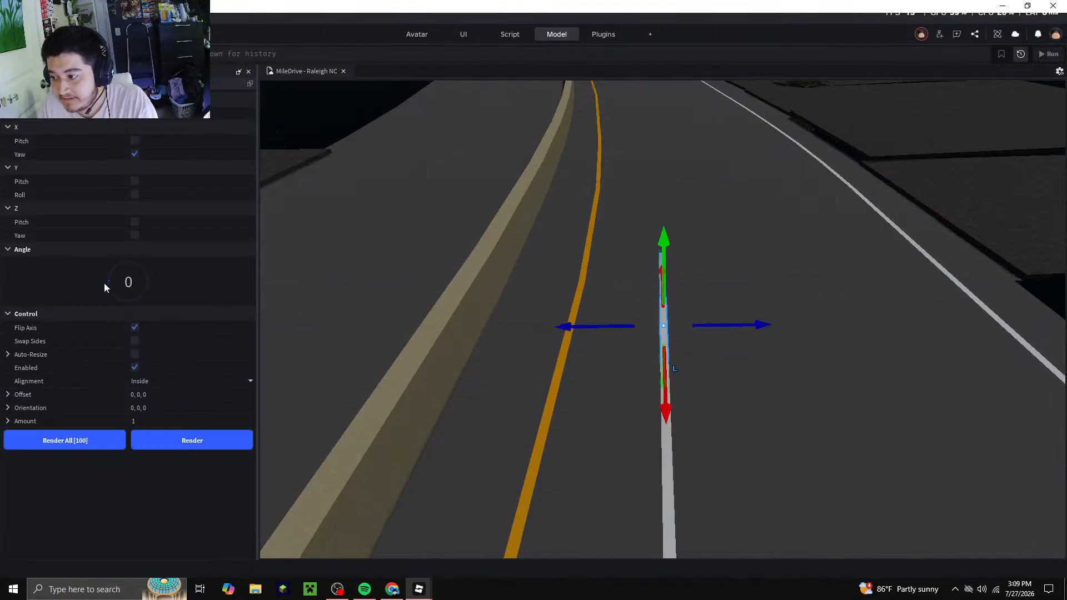
{"action": "left_click", "coordinate": [135, 327]}
{"action": "left_click_drag", "start_coordinate": [112, 281], "coordinate": [114, 281]}
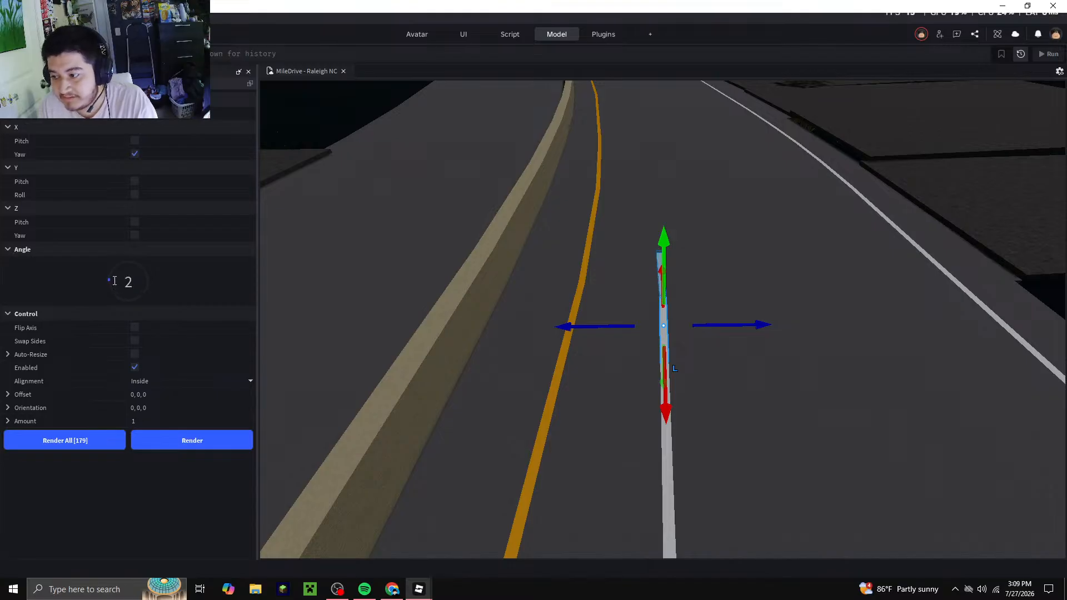
{"action": "left_click", "coordinate": [206, 441]}
{"action": "left_click", "coordinate": [205, 441]}
Continue the white lane line around the highway curve with further rendered segments, setting the angle to 1
{"action": "right_click_drag", "start_coordinate": [531, 432], "coordinate": [588, 411]}
{"action": "scroll", "coordinate": [588, 411], "scroll_direction": "down", "scroll_amount": 5}
{"action": "scroll", "coordinate": [488, 231], "scroll_direction": "up", "scroll_amount": 5}
{"action": "right_click_drag", "start_coordinate": [488, 231], "coordinate": [540, 276]}
{"action": "left_click", "coordinate": [223, 439]}
{"action": "left_click", "coordinate": [222, 440]}
{"action": "left_click", "coordinate": [222, 440]}
{"action": "left_click", "coordinate": [222, 439]}
{"action": "right_click_drag", "start_coordinate": [621, 357], "coordinate": [624, 360]}
{"action": "key", "text": "a"}
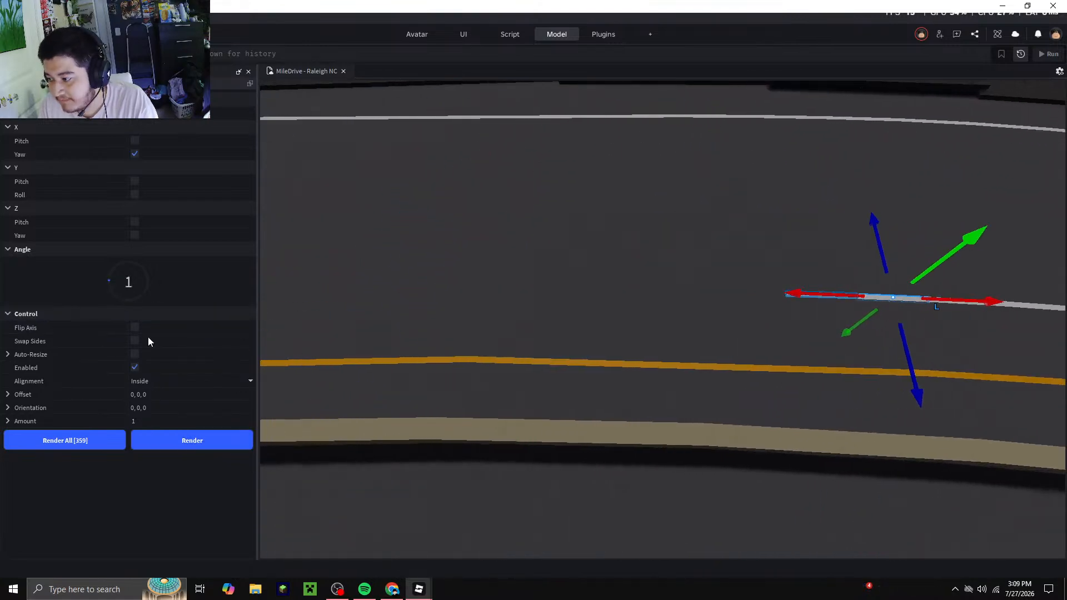
{"action": "left_click", "coordinate": [214, 442]}
Set the angle to 0 and render several straight lane-line segments parallel to the yellow line
{"action": "left_click_drag", "start_coordinate": [107, 281], "coordinate": [105, 286]}
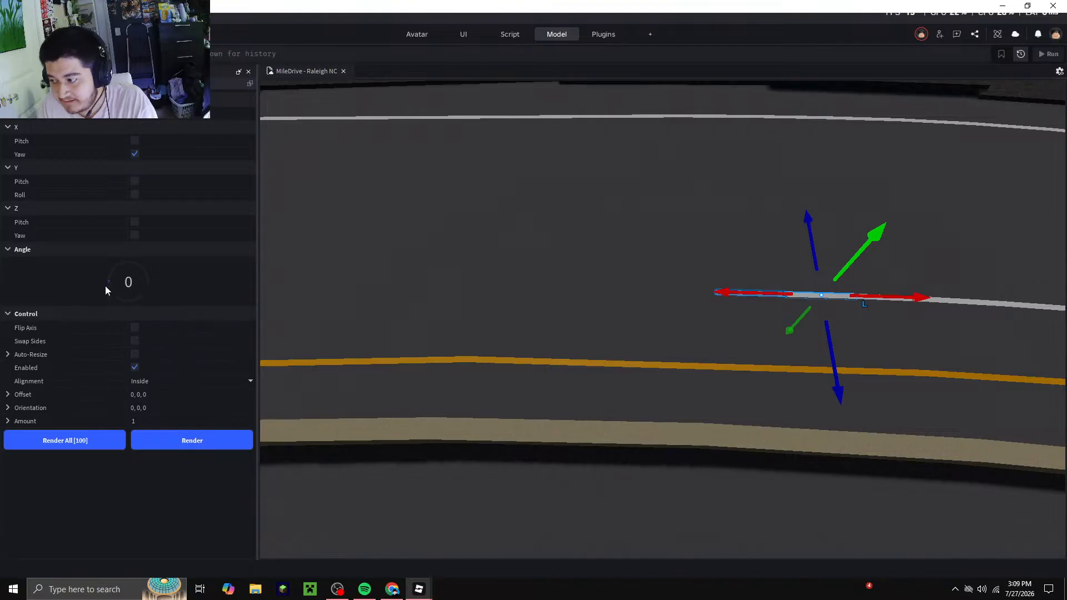
{"action": "left_click", "coordinate": [217, 443]}
{"action": "left_click", "coordinate": [218, 443]}
{"action": "left_click", "coordinate": [219, 444]}
{"action": "right_click_drag", "start_coordinate": [514, 385], "coordinate": [526, 381]}
{"action": "scroll", "coordinate": [527, 381], "scroll_direction": "down", "scroll_amount": 3}
{"action": "key", "text": "a"}
{"action": "left_click", "coordinate": [217, 442]}
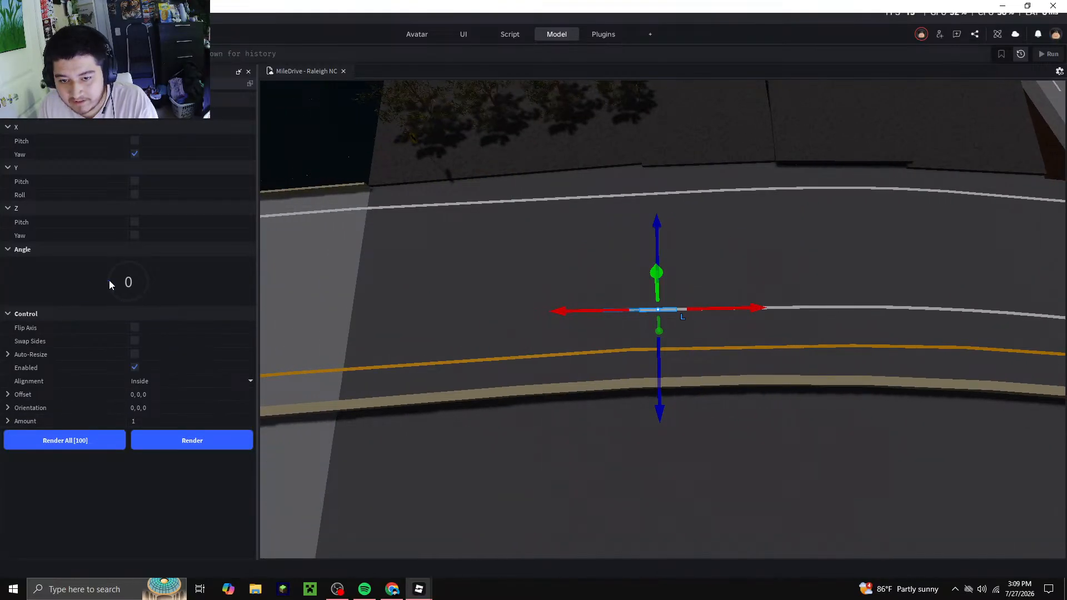
{"action": "left_click", "coordinate": [207, 439]}
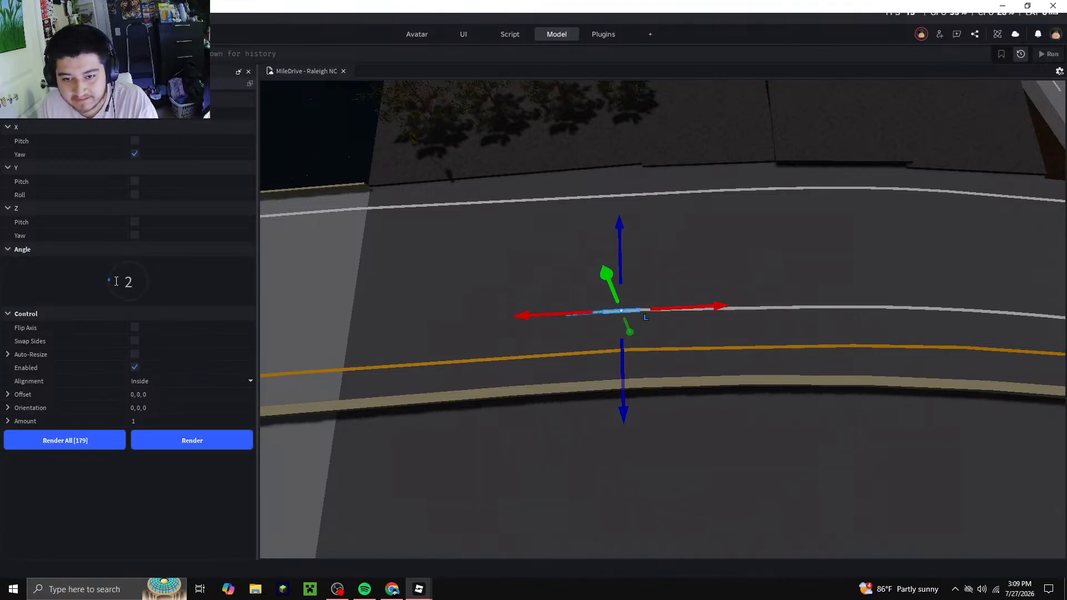
Return the angle to 0 and render more lane-line segments up to the lighter road section
{"action": "right_click_drag", "start_coordinate": [725, 473], "coordinate": [723, 475]}
{"action": "key", "text": "w"}
{"action": "key", "text": "a"}
{"action": "key", "text": "w"}
{"action": "left_click", "coordinate": [225, 448]}
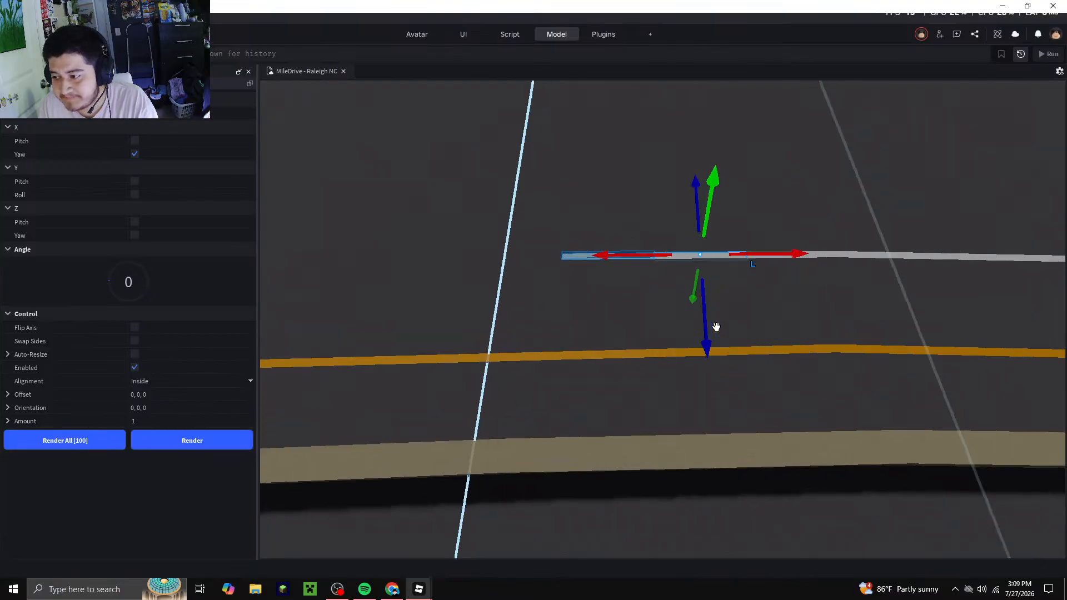
{"action": "right_click_drag", "start_coordinate": [719, 324], "coordinate": [717, 355]}
{"action": "key", "text": "a"}
{"action": "key", "text": "s"}
{"action": "key", "text": "a"}
{"action": "left_click", "coordinate": [238, 448]}
{"action": "left_click", "coordinate": [237, 448]}
{"action": "left_click", "coordinate": [237, 448]}
{"action": "left_click", "coordinate": [238, 448]}
{"action": "key", "text": "a"}
{"action": "key", "text": "a"}
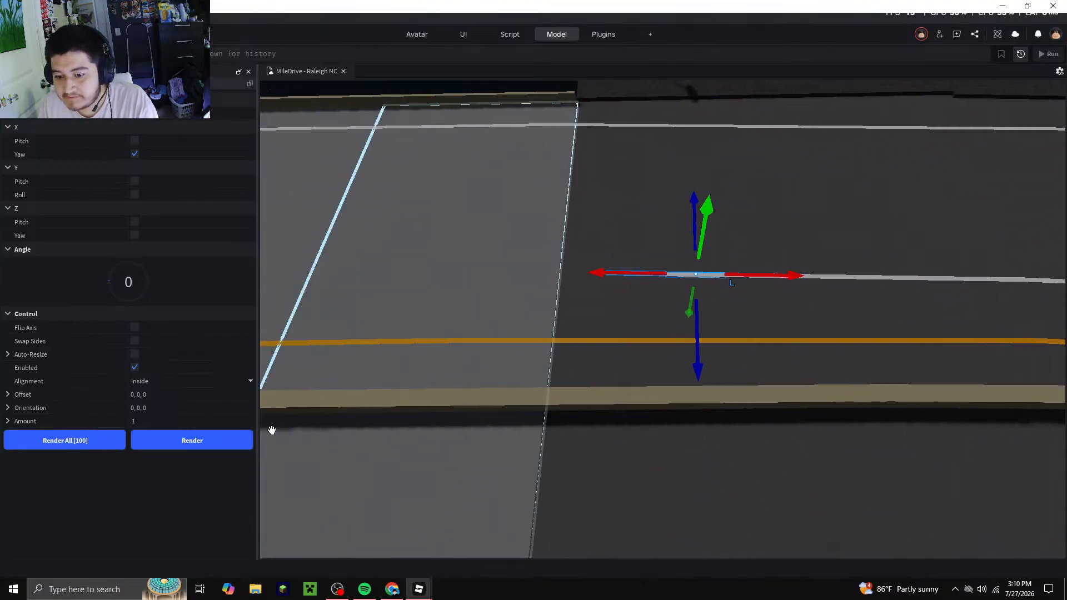
{"action": "left_click", "coordinate": [241, 440]}
{"action": "left_click", "coordinate": [240, 440]}
Select the last lane-line segment and continue it onto the lighter road section, adjusting the angle to 1 and 2 between renders
{"action": "right_click_drag", "start_coordinate": [739, 278], "coordinate": [722, 298]}
{"action": "key", "text": "s"}
{"action": "key", "text": "a"}
{"action": "key", "text": "s"}
{"action": "left_click", "coordinate": [892, 270]}
{"action": "key", "text": "w"}
{"action": "right_click_drag", "start_coordinate": [679, 377], "coordinate": [681, 370]}
{"action": "left_click", "coordinate": [624, 370]}
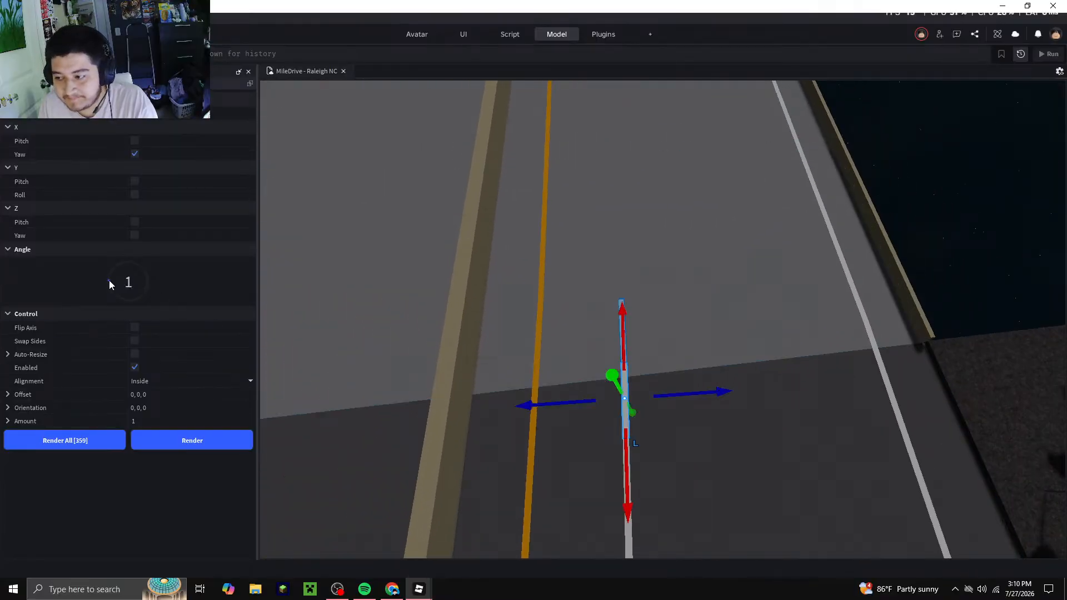
{"action": "left_click", "coordinate": [226, 448]}
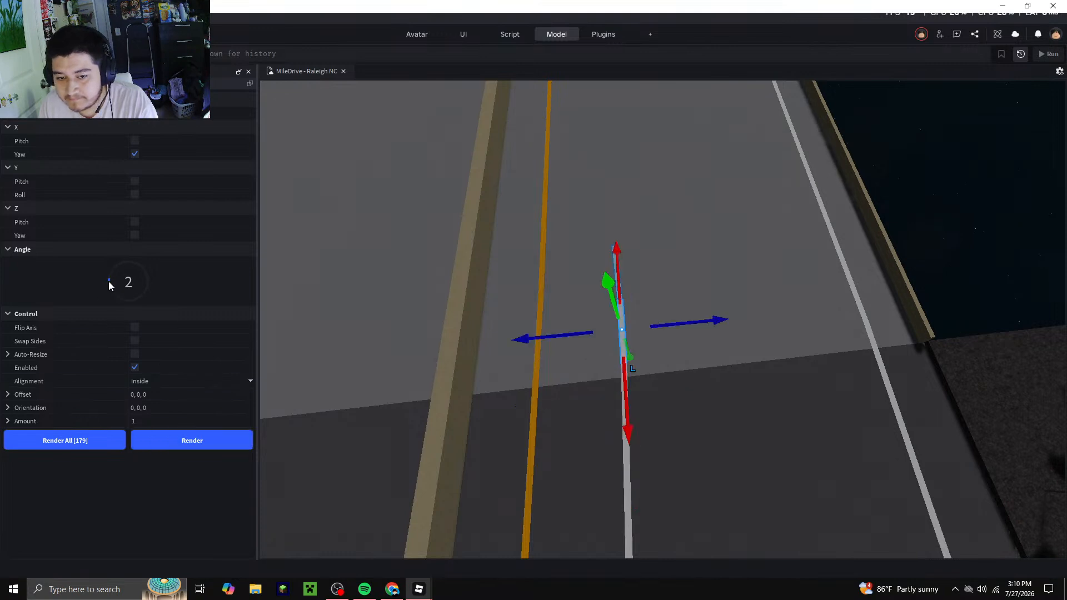
{"action": "left_click", "coordinate": [233, 440]}
{"action": "right_click_drag", "start_coordinate": [473, 326], "coordinate": [473, 328]}
{"action": "left_click", "coordinate": [1012, 234]}
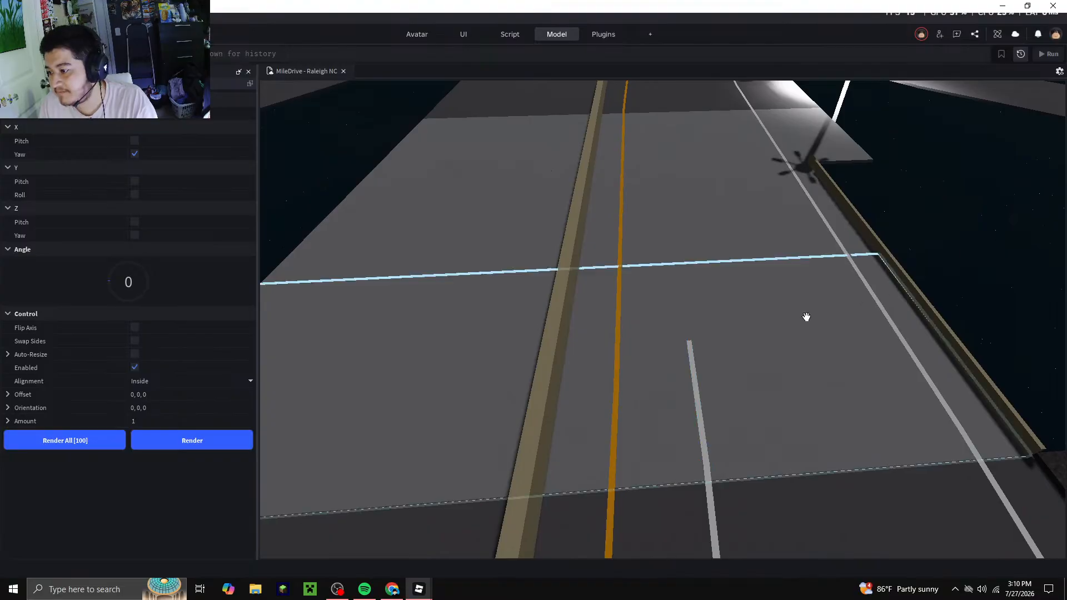
Select the line's end segment on the lighter road section and render three straight segments at angle 0
{"action": "scroll", "coordinate": [739, 353], "scroll_direction": "up", "scroll_amount": 3}
{"action": "left_click", "coordinate": [635, 337]}
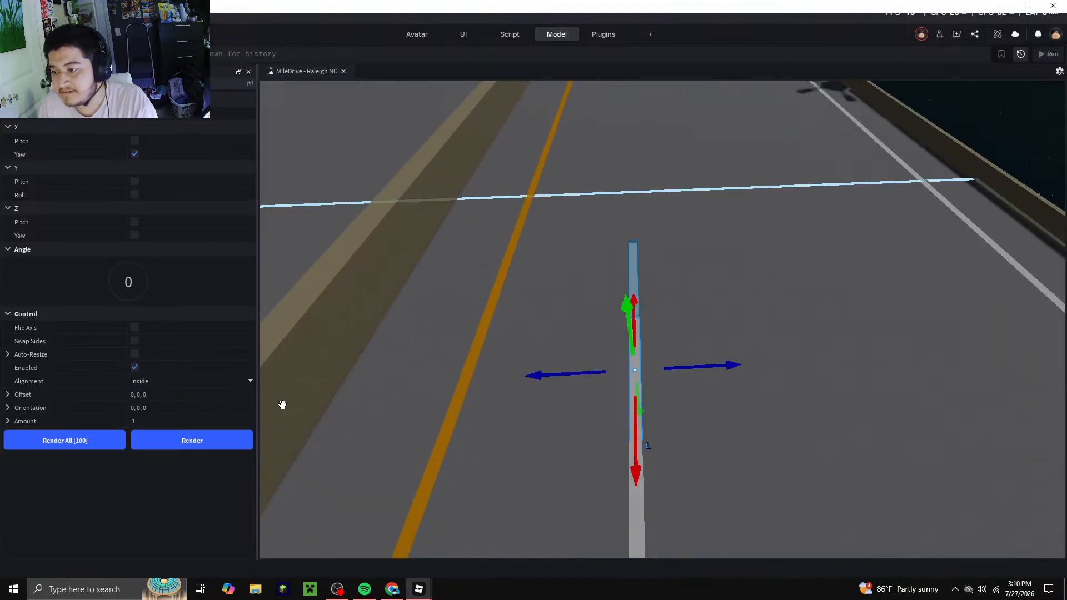
{"action": "left_click", "coordinate": [235, 440]}
{"action": "left_click", "coordinate": [236, 441]}
{"action": "left_click", "coordinate": [235, 441]}
{"action": "right_click_drag", "start_coordinate": [619, 324], "coordinate": [619, 325]}
{"action": "scroll", "coordinate": [620, 325], "scroll_direction": "down", "scroll_amount": 4}
{"action": "scroll", "coordinate": [605, 216], "scroll_direction": "up", "scroll_amount": 5}
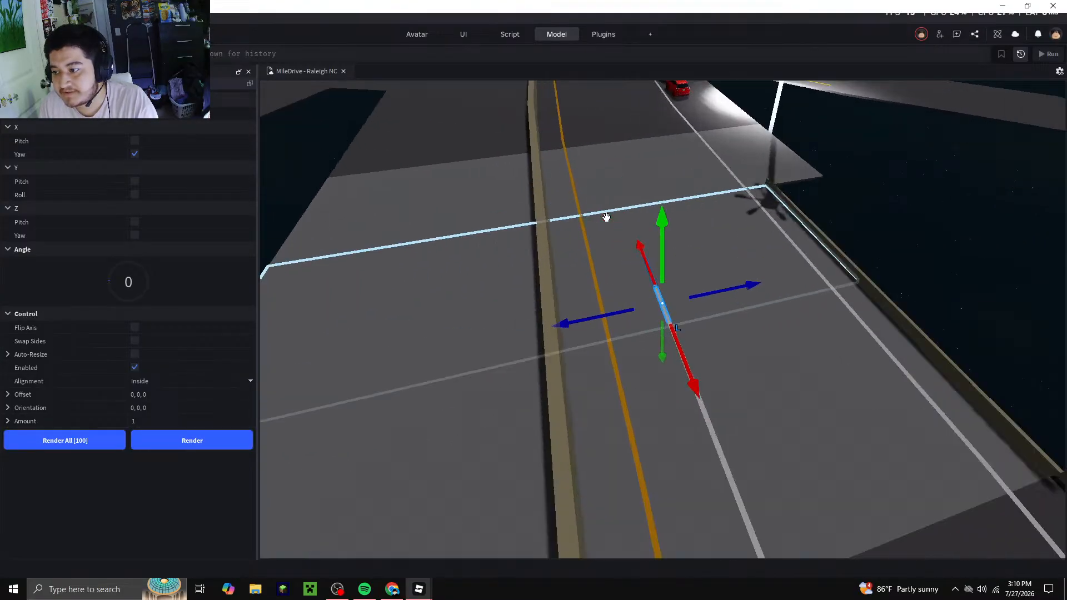
Render five more straight segments to carry the lane line past the lighter section toward the red car, and deselect it
{"action": "right_click_drag", "start_coordinate": [660, 288], "coordinate": [666, 307]}
{"action": "scroll", "coordinate": [664, 306], "scroll_direction": "down", "scroll_amount": 5}
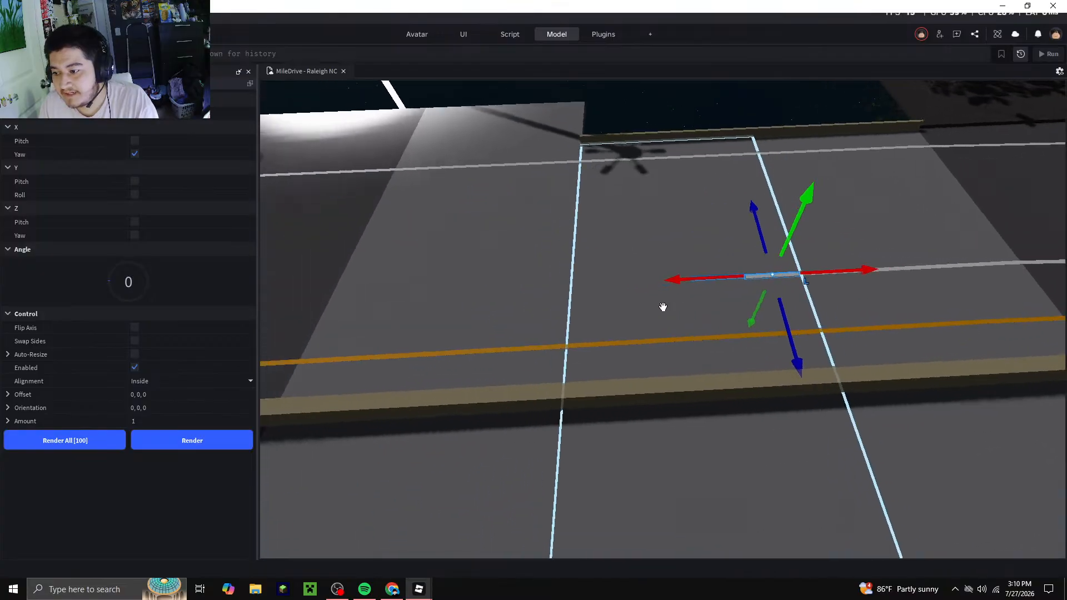
{"action": "left_click", "coordinate": [200, 441]}
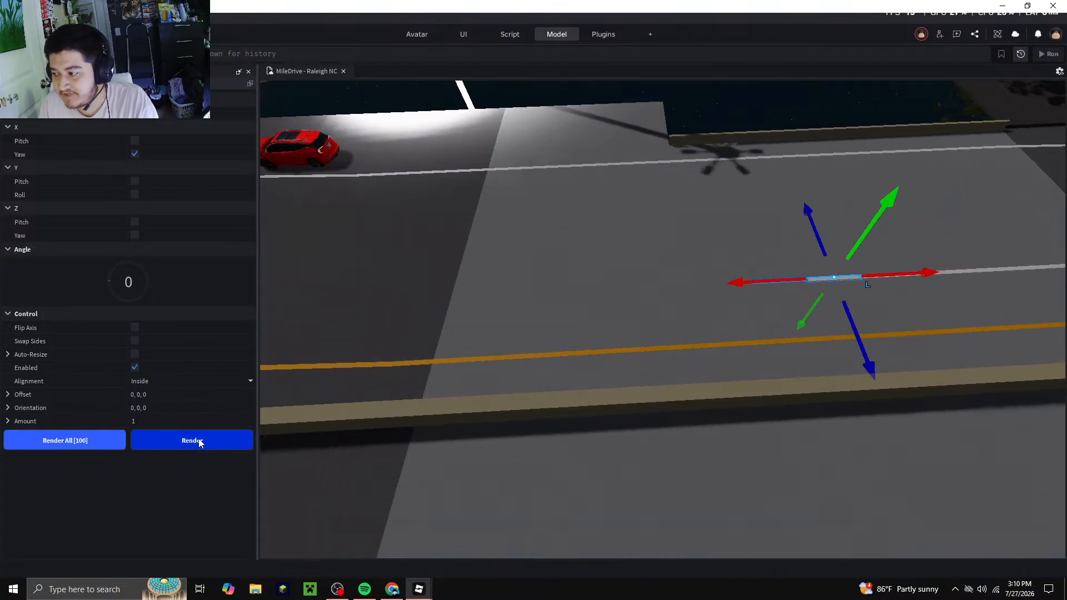
{"action": "left_click", "coordinate": [200, 440]}
{"action": "left_click", "coordinate": [200, 440]}
{"action": "left_click", "coordinate": [200, 441]}
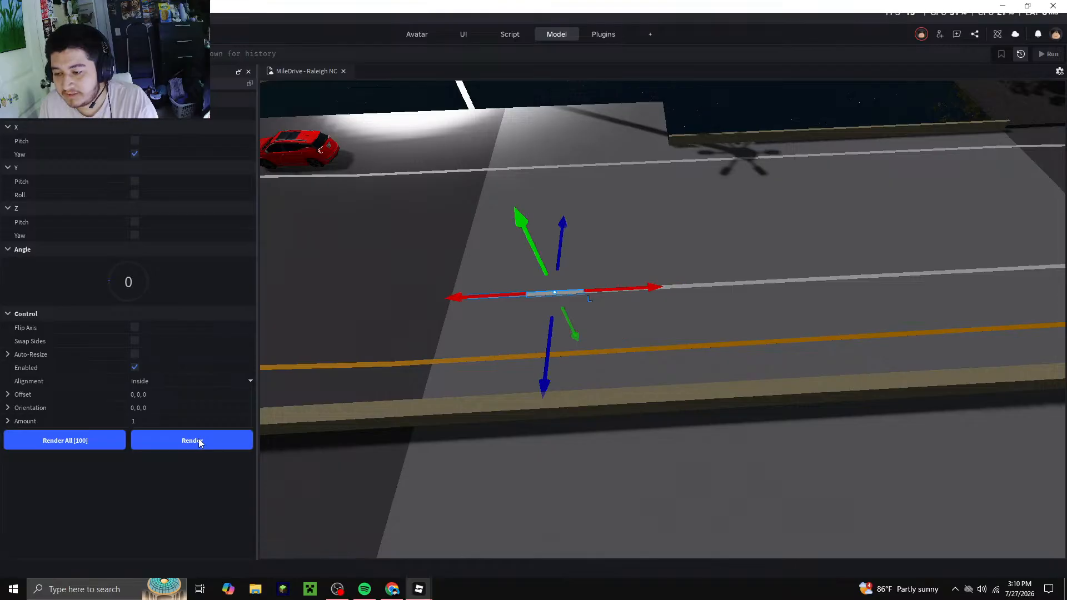
{"action": "left_click", "coordinate": [200, 440]}
{"action": "left_click", "coordinate": [704, 127]}
{"action": "scroll", "coordinate": [719, 129], "scroll_direction": "down", "scroll_amount": 3}
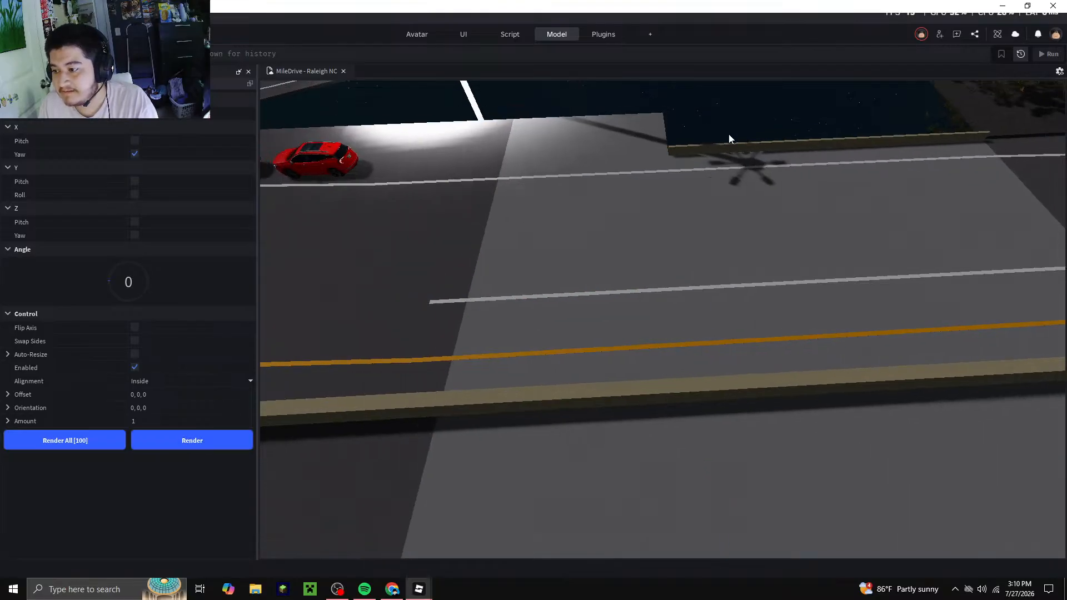
{"action": "left_click", "coordinate": [574, 257]}
{"action": "right_click_drag", "start_coordinate": [574, 257], "coordinate": [568, 165]}
{"action": "right_click_drag", "start_coordinate": [615, 207], "coordinate": [638, 211]}
{"action": "scroll", "coordinate": [548, 149], "scroll_direction": "up", "scroll_amount": 5}
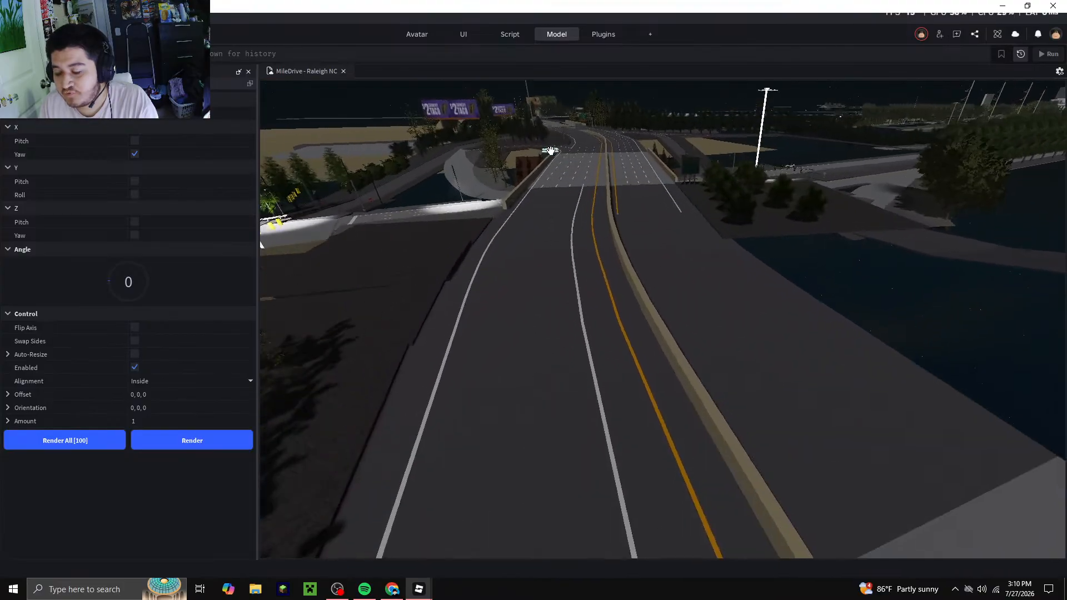
Select the next dashed marking at the edge of the lighter road section and render straight segments from it at angle 0
{"action": "scroll", "coordinate": [557, 151], "scroll_direction": "up", "scroll_amount": 6}
{"action": "right_click_drag", "start_coordinate": [557, 169], "coordinate": [557, 168]}
{"action": "scroll", "coordinate": [490, 178], "scroll_direction": "up", "scroll_amount": 5}
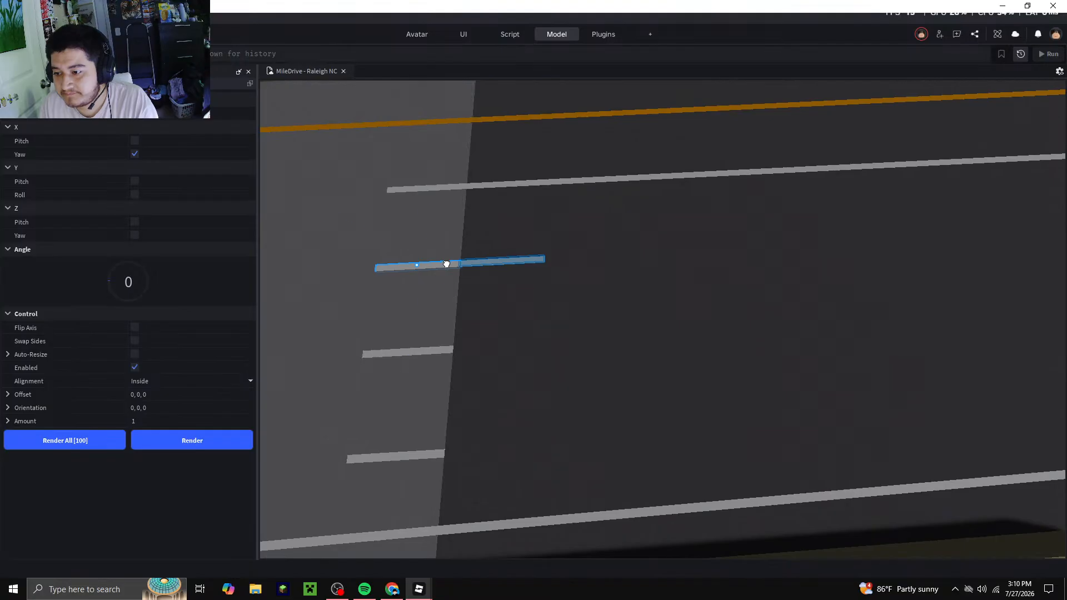
{"action": "left_click", "coordinate": [213, 440]}
{"action": "right_click_drag", "start_coordinate": [574, 381], "coordinate": [562, 388]}
{"action": "left_click", "coordinate": [227, 441]}
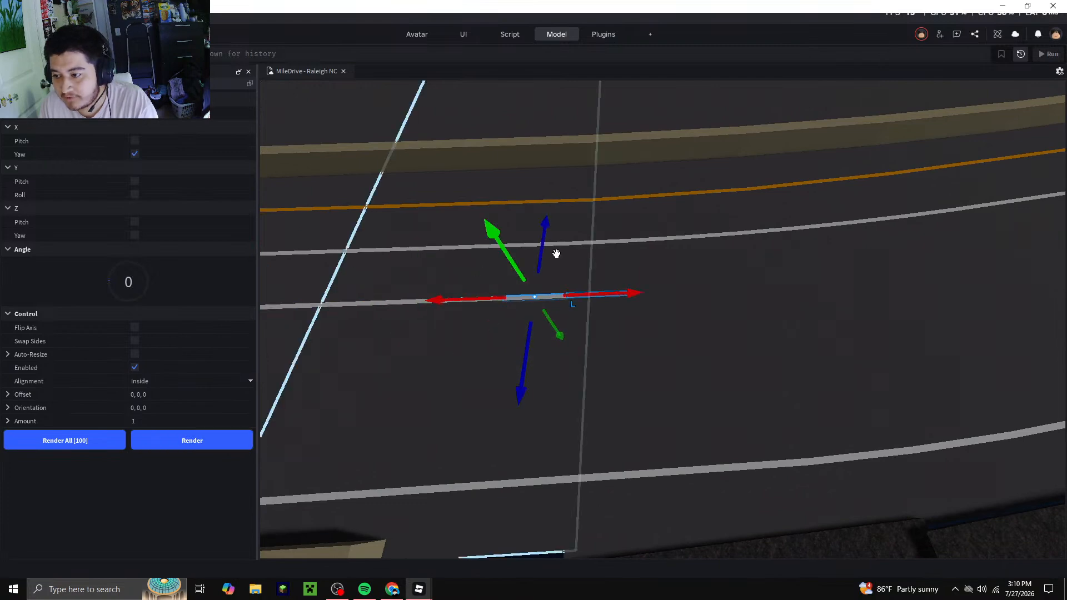
Render two more straight segments to bring the new lane line up to the start of the bend
{"action": "right_click_drag", "start_coordinate": [610, 345], "coordinate": [591, 390]}
{"action": "key", "text": "s"}
{"action": "left_click", "coordinate": [224, 438]}
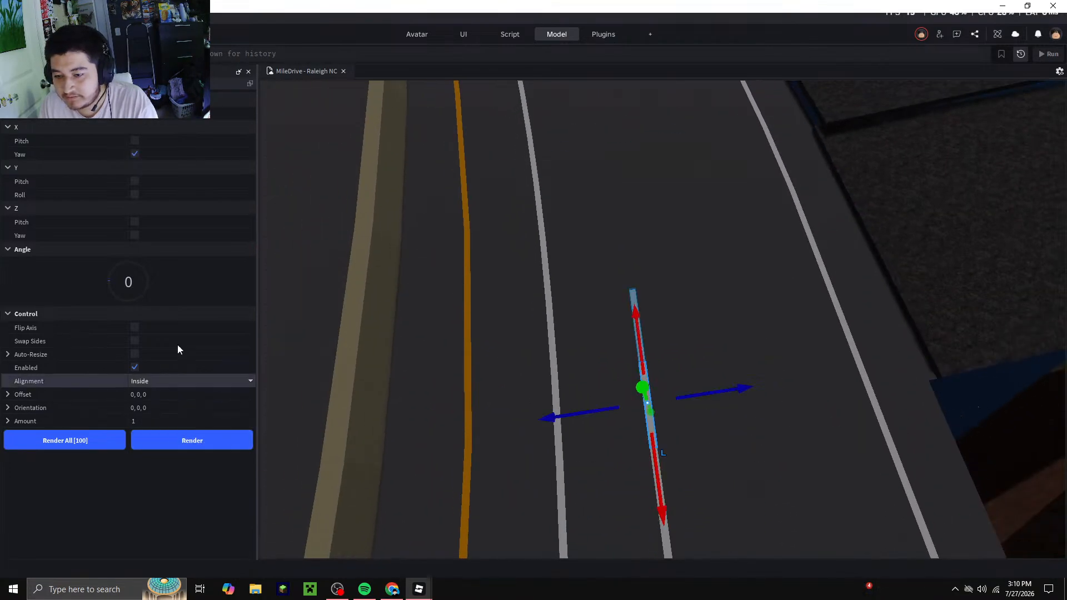
{"action": "left_click", "coordinate": [203, 444]}
{"action": "right_click_drag", "start_coordinate": [681, 340], "coordinate": [538, 328]}
{"action": "key", "text": "w"}
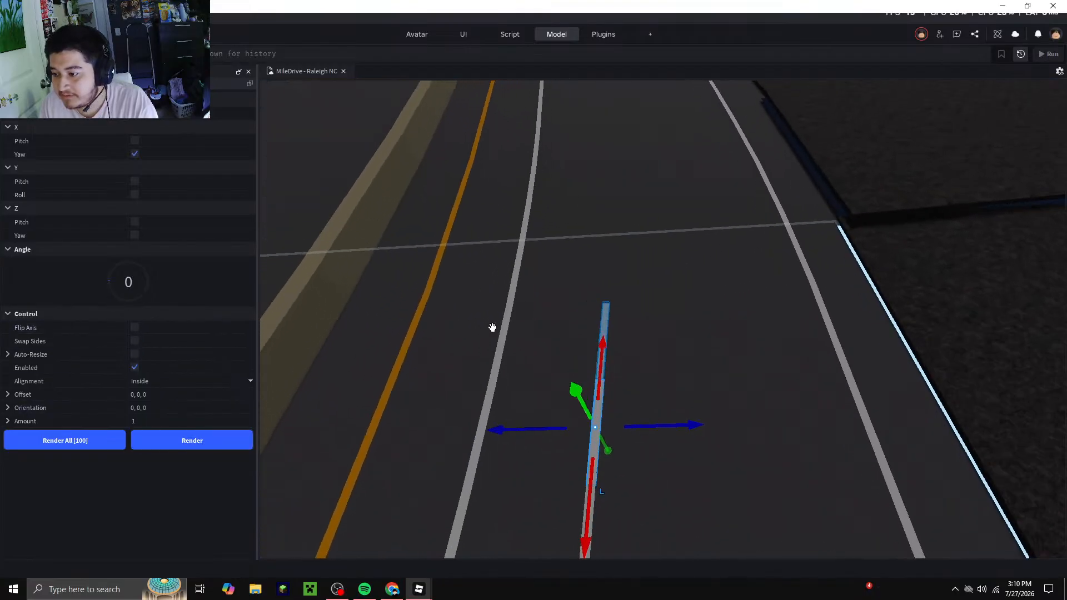
Curve the lane line into the bend by rendering segments with the angle set to 4 and 3
{"action": "left_click_drag", "start_coordinate": [109, 280], "coordinate": [110, 277]}
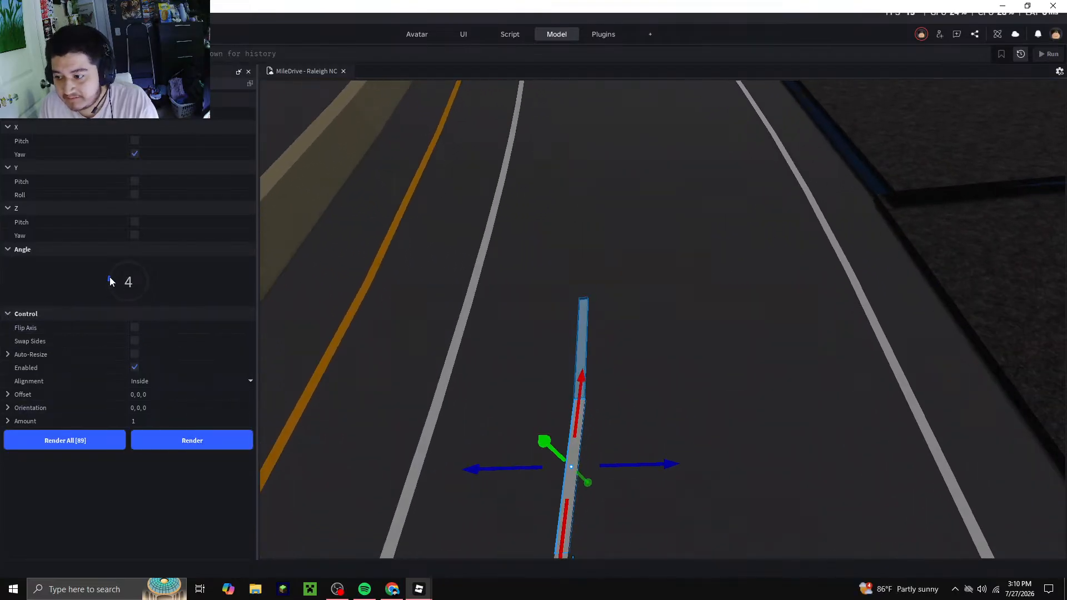
{"action": "left_click", "coordinate": [224, 438]}
{"action": "right_click_drag", "start_coordinate": [519, 395], "coordinate": [558, 362]}
{"action": "key", "text": "w"}
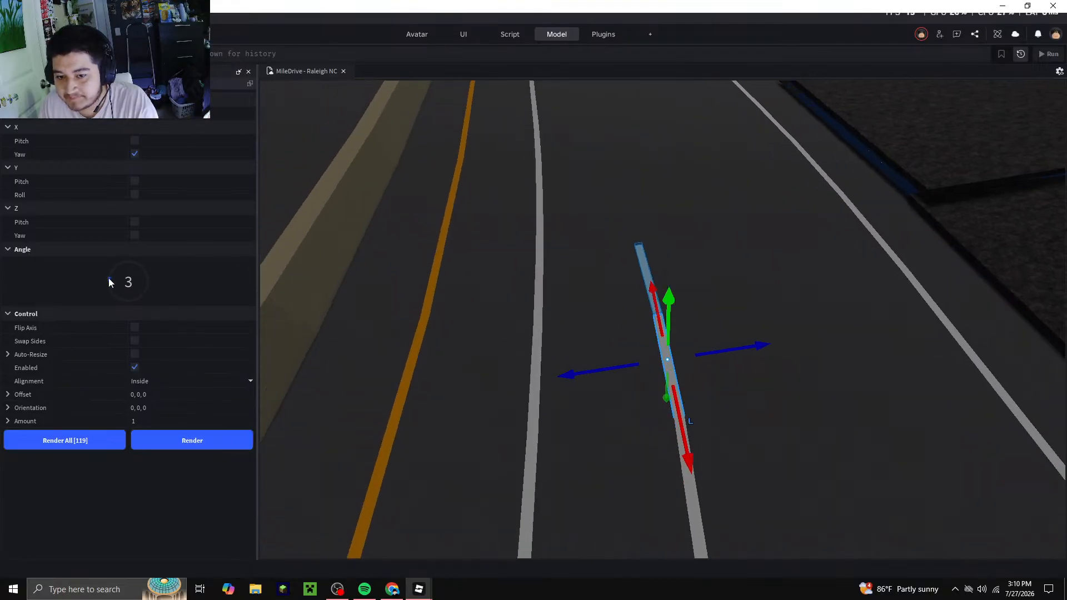
{"action": "left_click", "coordinate": [226, 442]}
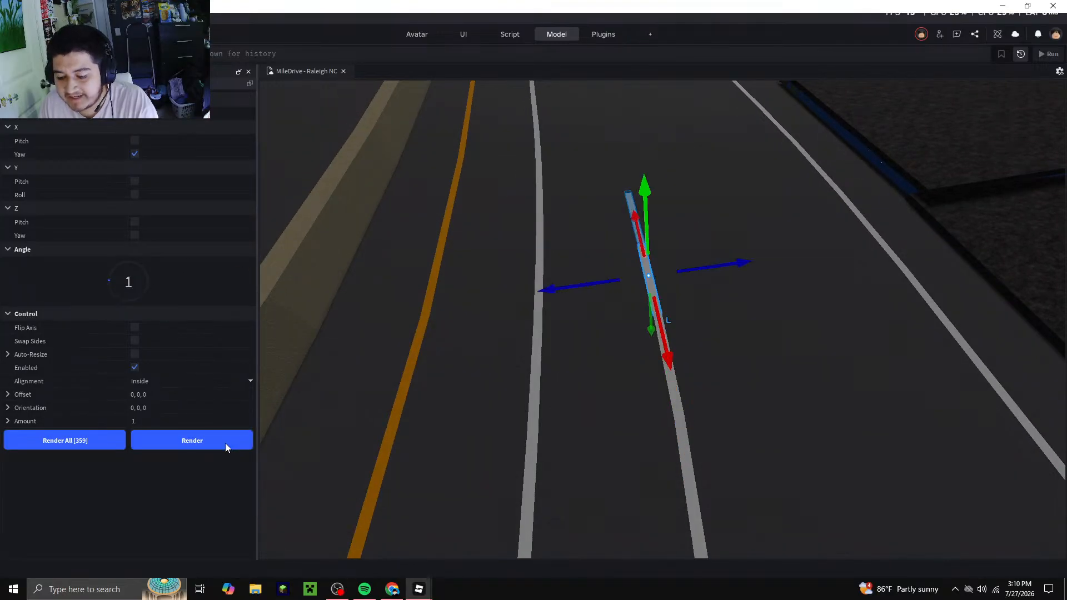
Continue the lane line through the bend with segments at angle 1, then return the angle to 0
{"action": "right_click_drag", "start_coordinate": [726, 416], "coordinate": [745, 426]}
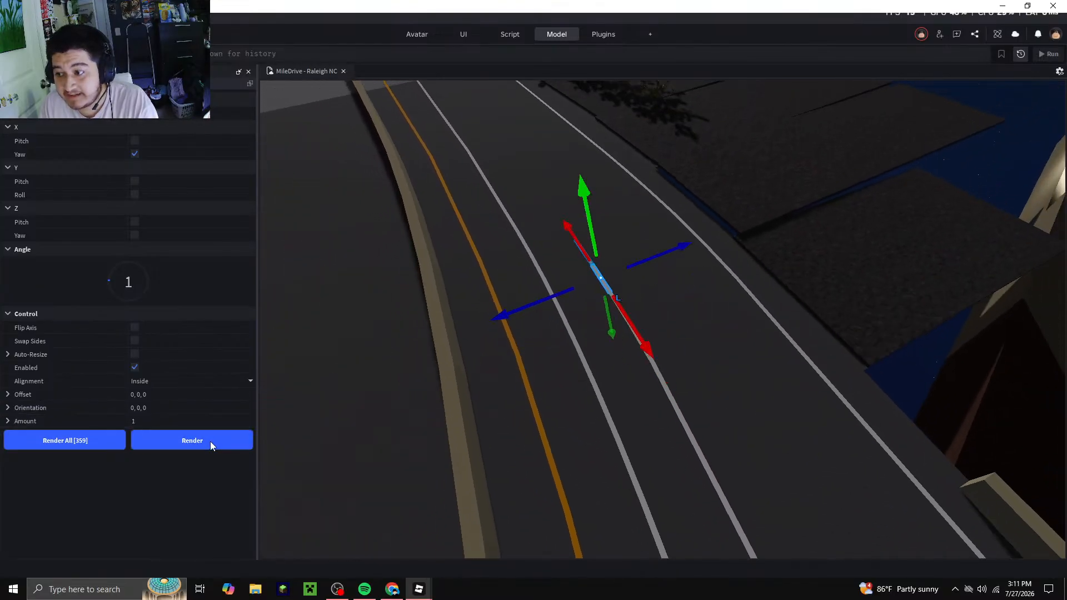
{"action": "left_click", "coordinate": [210, 441]}
{"action": "right_click_drag", "start_coordinate": [624, 381], "coordinate": [678, 370]}
{"action": "scroll", "coordinate": [559, 240], "scroll_direction": "up", "scroll_amount": 5}
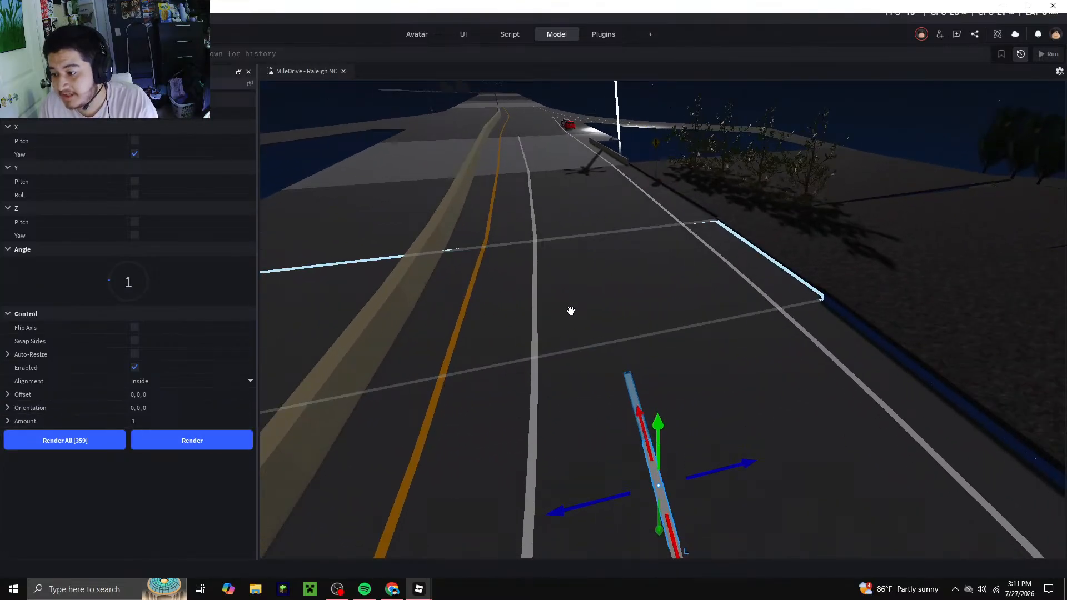
{"action": "left_click", "coordinate": [186, 441]}
{"action": "left_click", "coordinate": [185, 442]}
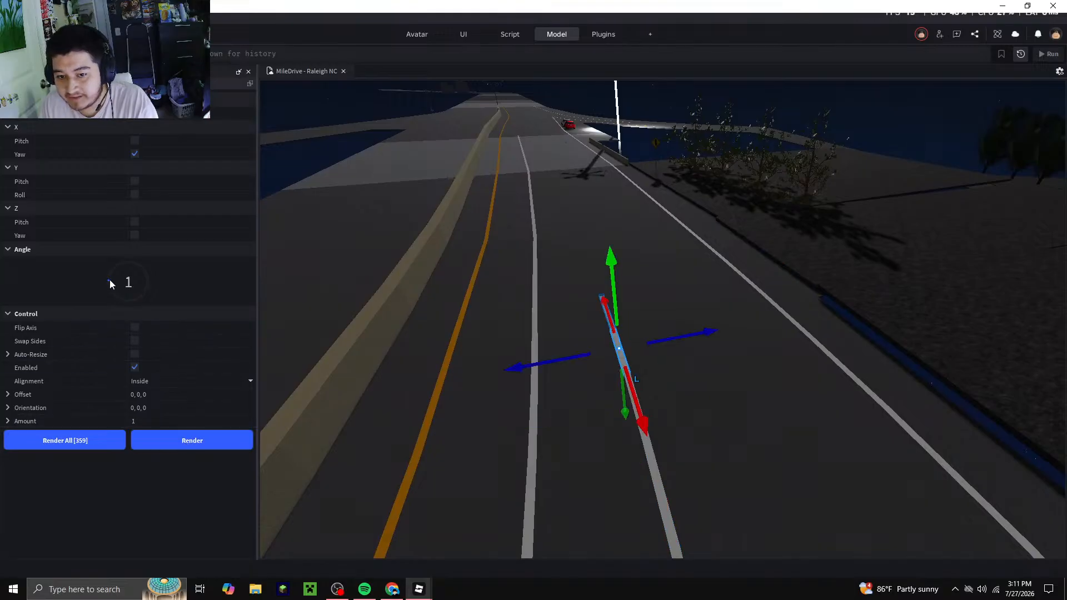
{"action": "left_click", "coordinate": [207, 440]}
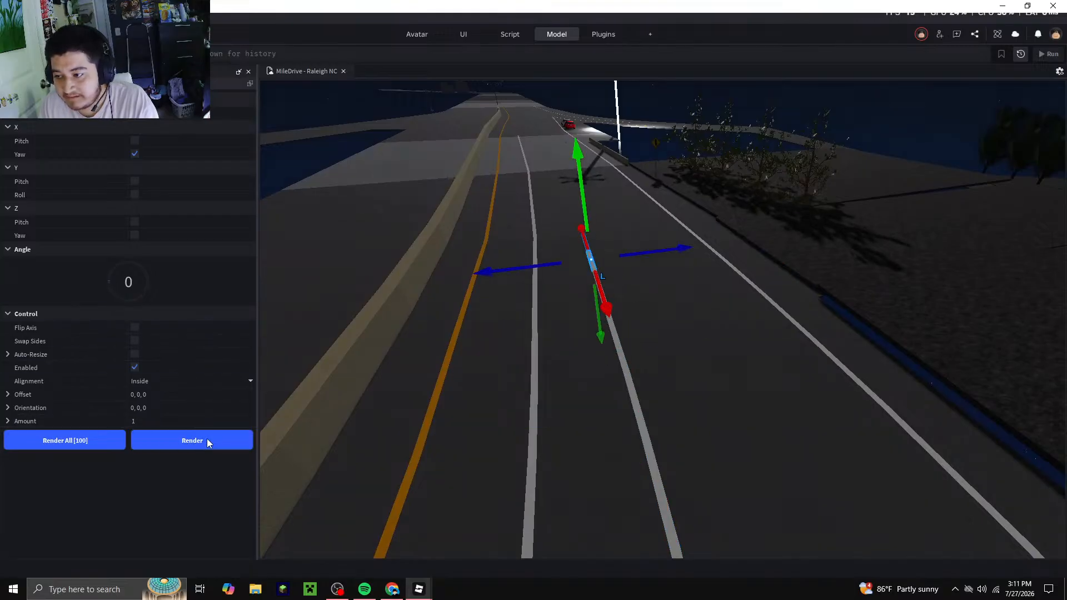
Set the angle to 1 and render two more segments alongside the lamp-post shadow
{"action": "scroll", "coordinate": [548, 169], "scroll_direction": "up", "scroll_amount": 3}
{"action": "key", "text": "a"}
{"action": "right_click_drag", "start_coordinate": [548, 169], "coordinate": [415, 145]}
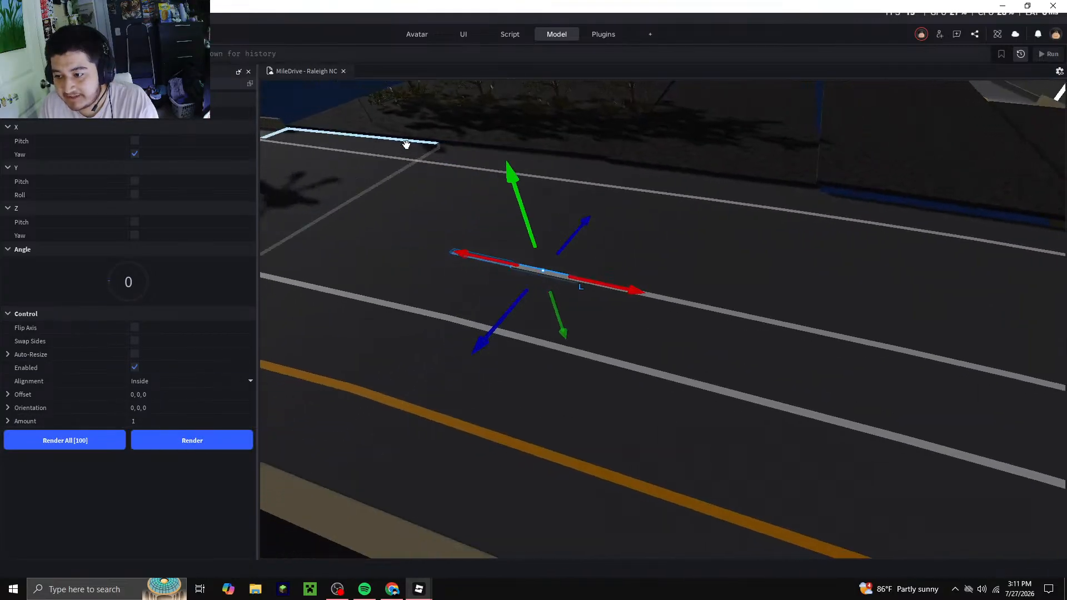
{"action": "scroll", "coordinate": [415, 145], "scroll_direction": "up", "scroll_amount": 2}
{"action": "right_click_drag", "start_coordinate": [611, 270], "coordinate": [619, 302]}
{"action": "scroll", "coordinate": [636, 302], "scroll_direction": "down", "scroll_amount": 2}
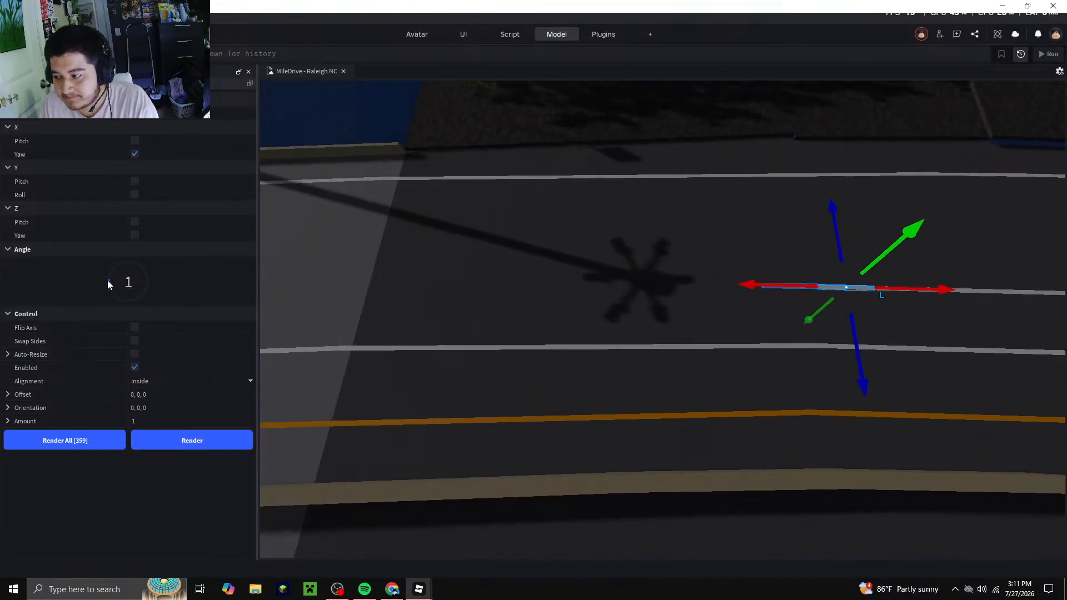
{"action": "left_click", "coordinate": [238, 446]}
{"action": "left_click", "coordinate": [237, 445]}
Carry the lane line onto the lighter road section, rendering segments at angles 1, 2 and 0
{"action": "key", "text": "a"}
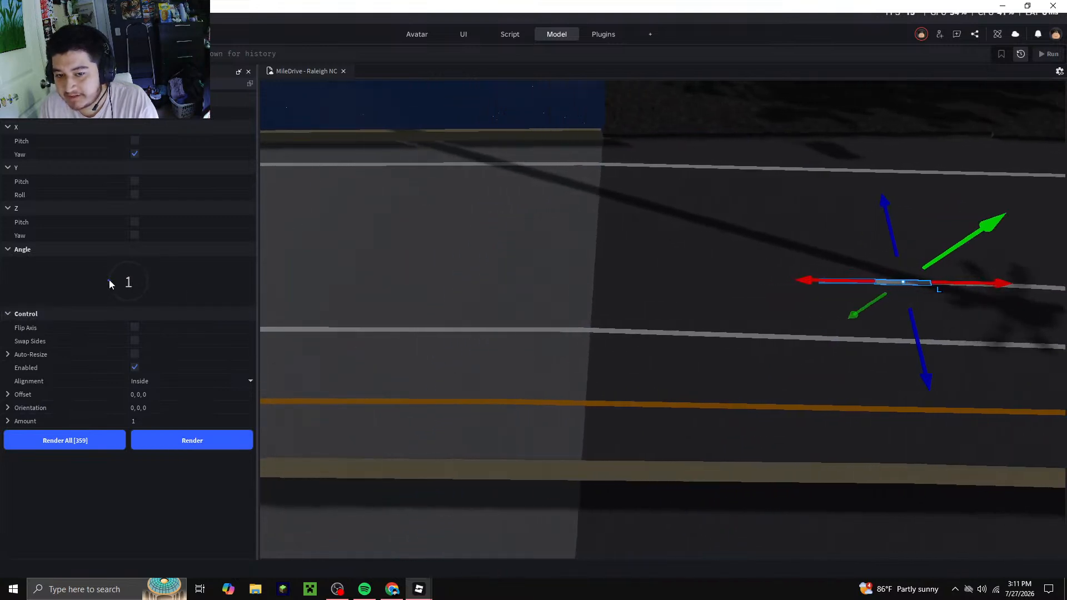
{"action": "left_click", "coordinate": [238, 440]}
{"action": "left_click", "coordinate": [238, 439]}
{"action": "left_click", "coordinate": [238, 439]}
{"action": "key", "text": "a"}
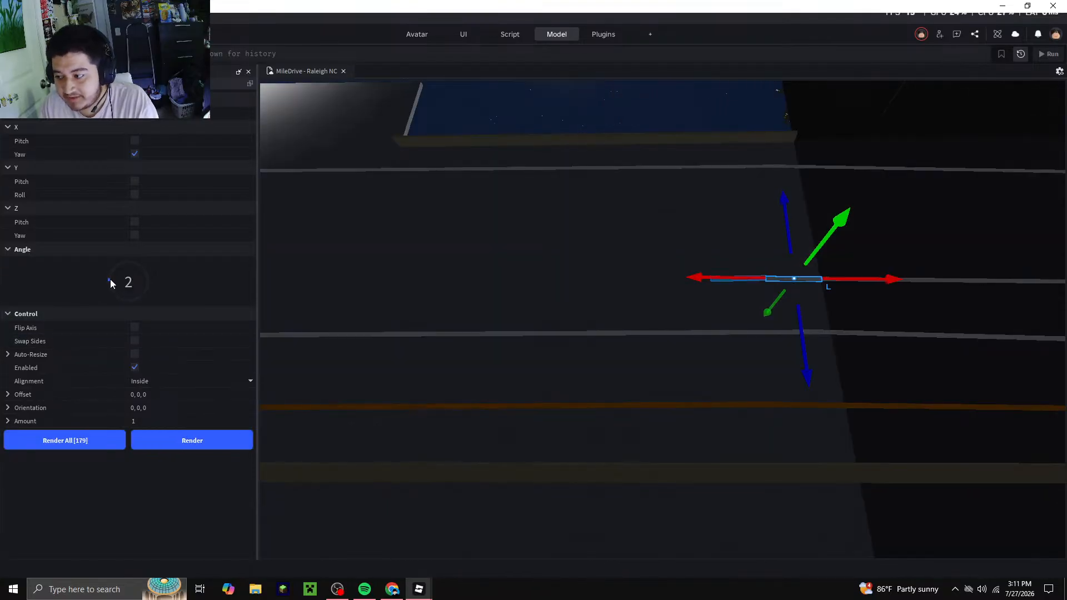
{"action": "left_click", "coordinate": [202, 445]}
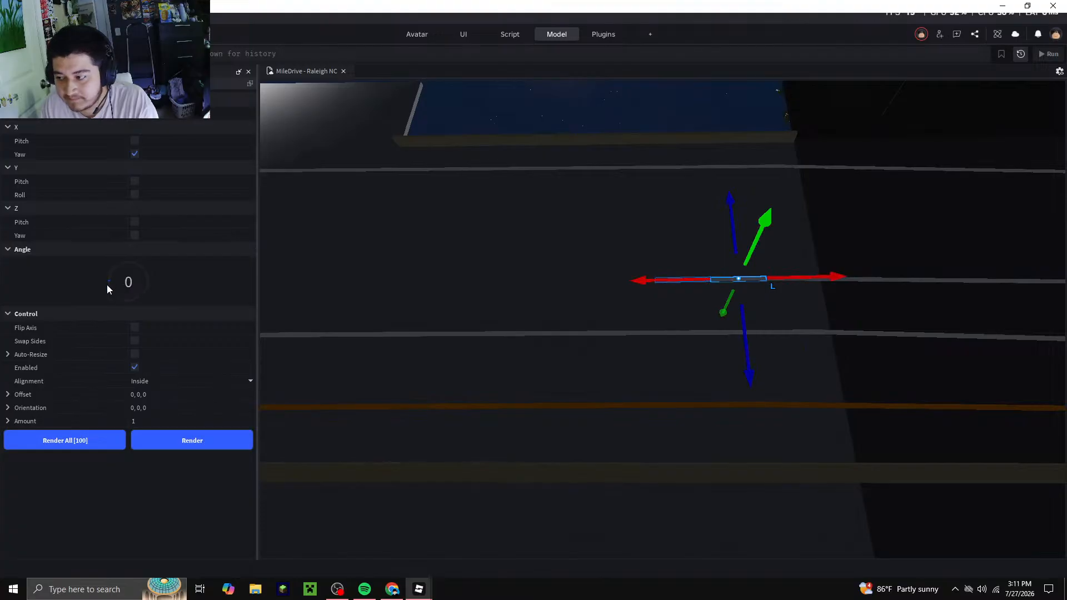
{"action": "left_click", "coordinate": [200, 439]}
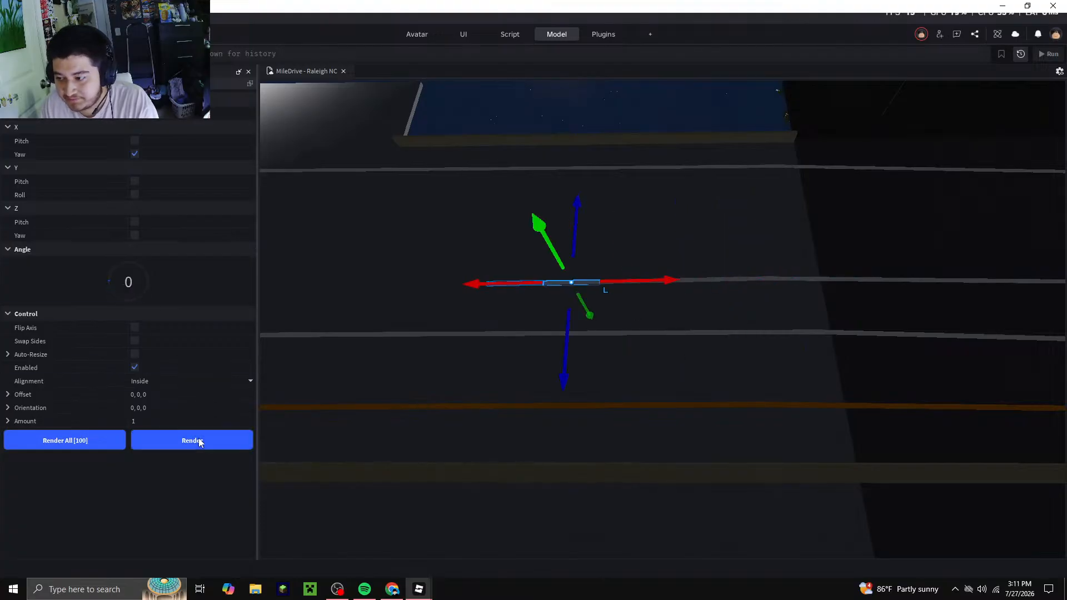
Render six straight segments to extend the lane line across the lighter section toward the red car, and deselect it
{"action": "right_click_drag", "start_coordinate": [717, 347], "coordinate": [714, 345]}
{"action": "key", "text": "s"}
{"action": "key", "text": "a"}
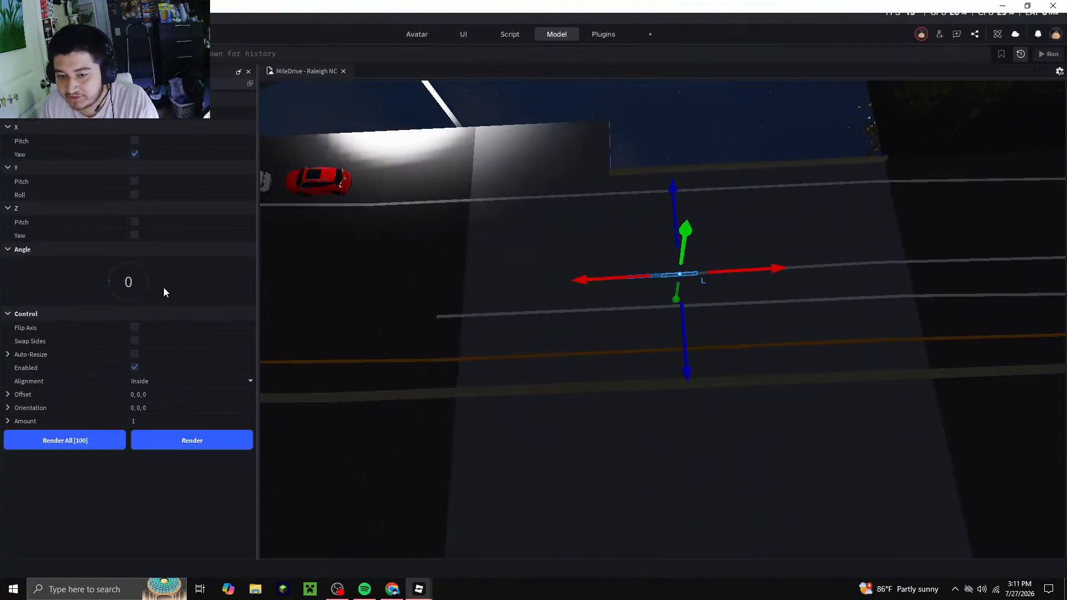
{"action": "left_click", "coordinate": [234, 442]}
{"action": "left_click", "coordinate": [233, 441]}
{"action": "left_click", "coordinate": [232, 441]}
{"action": "left_click", "coordinate": [232, 442]}
{"action": "left_click", "coordinate": [232, 441]}
{"action": "left_click", "coordinate": [232, 441]}
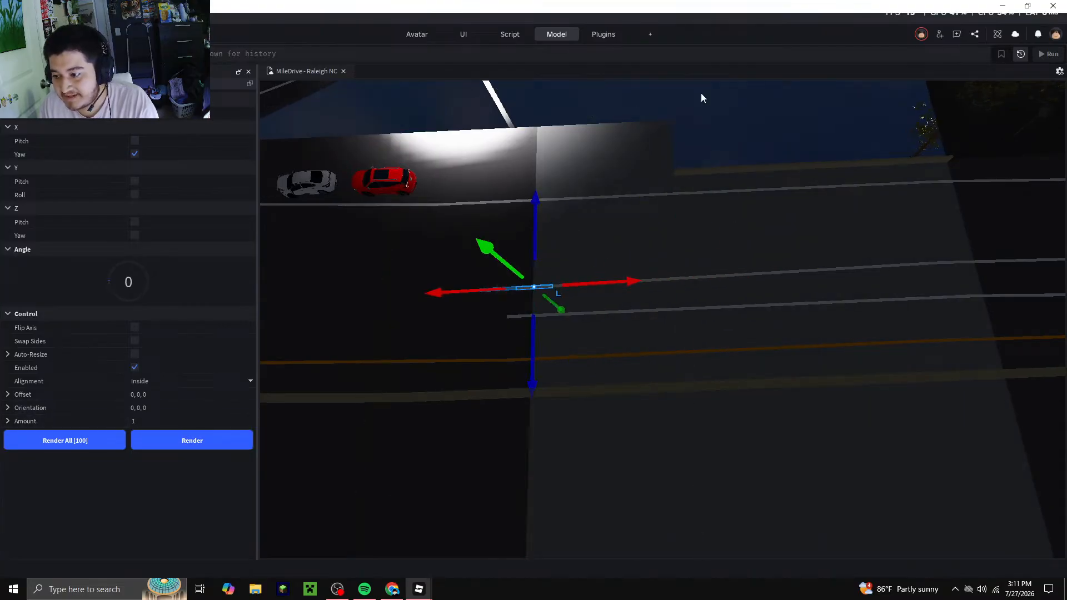
{"action": "left_click", "coordinate": [699, 115]}
Return to the start of the highway, select the next dashed marking, and render five straight segments from it
{"action": "key", "text": "a"}
{"action": "scroll", "coordinate": [616, 259], "scroll_direction": "up", "scroll_amount": 4}
{"action": "right_click_drag", "start_coordinate": [617, 260], "coordinate": [652, 229]}
{"action": "key", "text": "w"}
{"action": "key", "text": "w"}
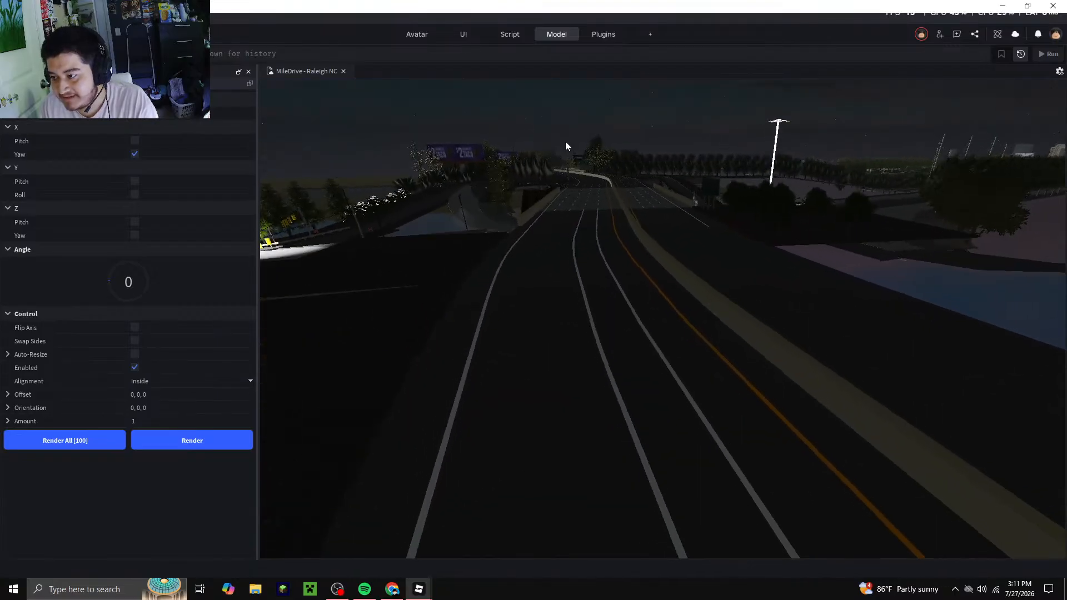
{"action": "key", "text": "s"}
{"action": "right_click_drag", "start_coordinate": [607, 295], "coordinate": [551, 260]}
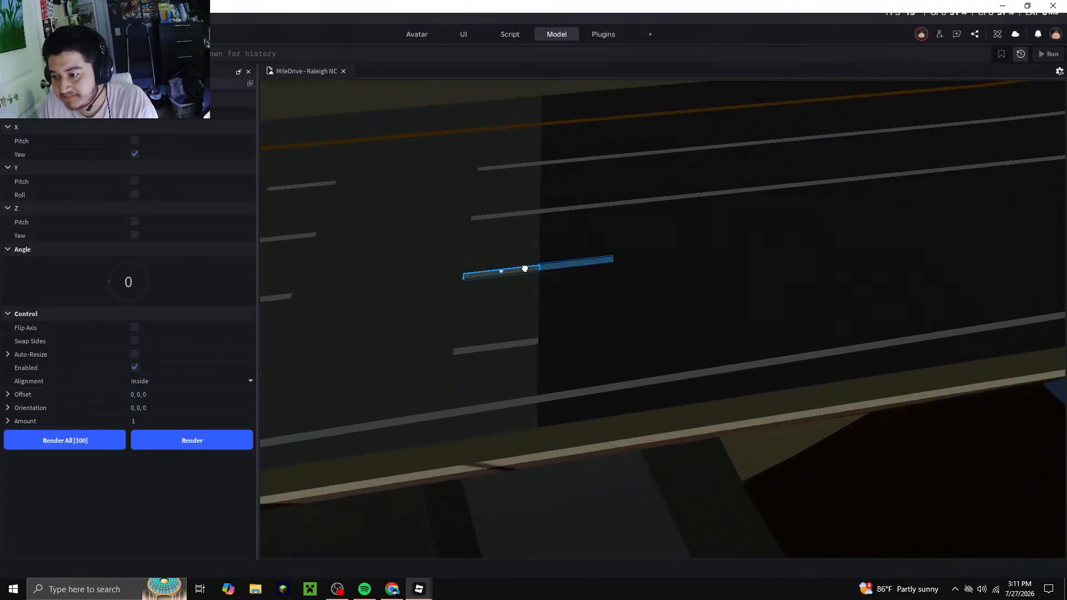
{"action": "left_click", "coordinate": [526, 269]}
{"action": "key", "text": "d"}
{"action": "left_click", "coordinate": [234, 439]}
{"action": "left_click", "coordinate": [233, 439]}
{"action": "left_click", "coordinate": [234, 438]}
{"action": "right_click_drag", "start_coordinate": [594, 374], "coordinate": [585, 374]}
{"action": "key", "text": "a"}
{"action": "left_click", "coordinate": [237, 444]}
{"action": "left_click", "coordinate": [237, 444]}
Continue this third lane line into the bend, rendering its segments with the angle set to 1
{"action": "scroll", "coordinate": [612, 203], "scroll_direction": "up", "scroll_amount": 5}
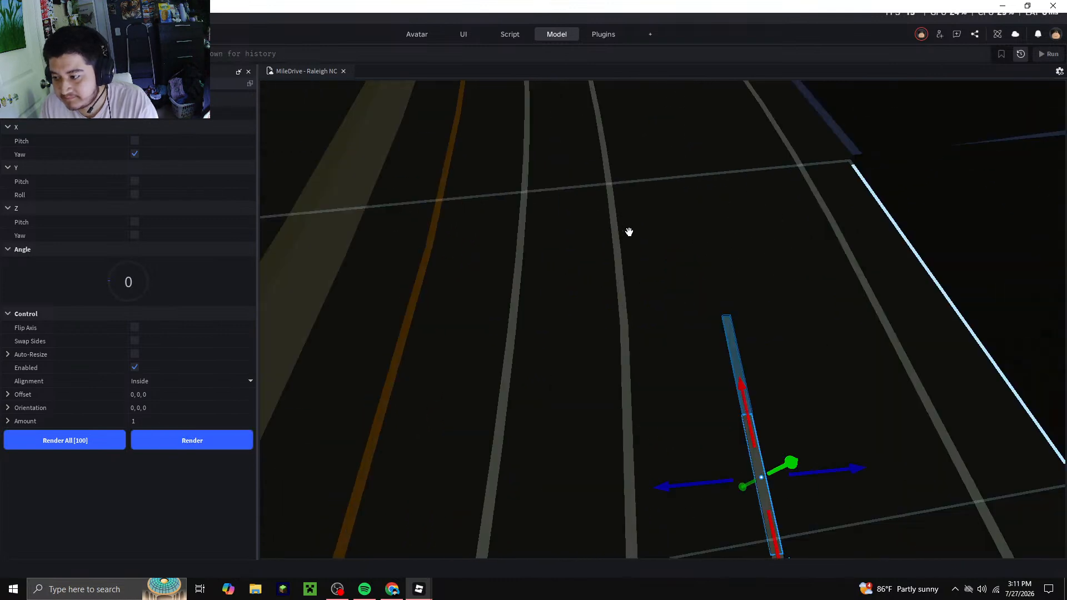
{"action": "left_click", "coordinate": [198, 440]}
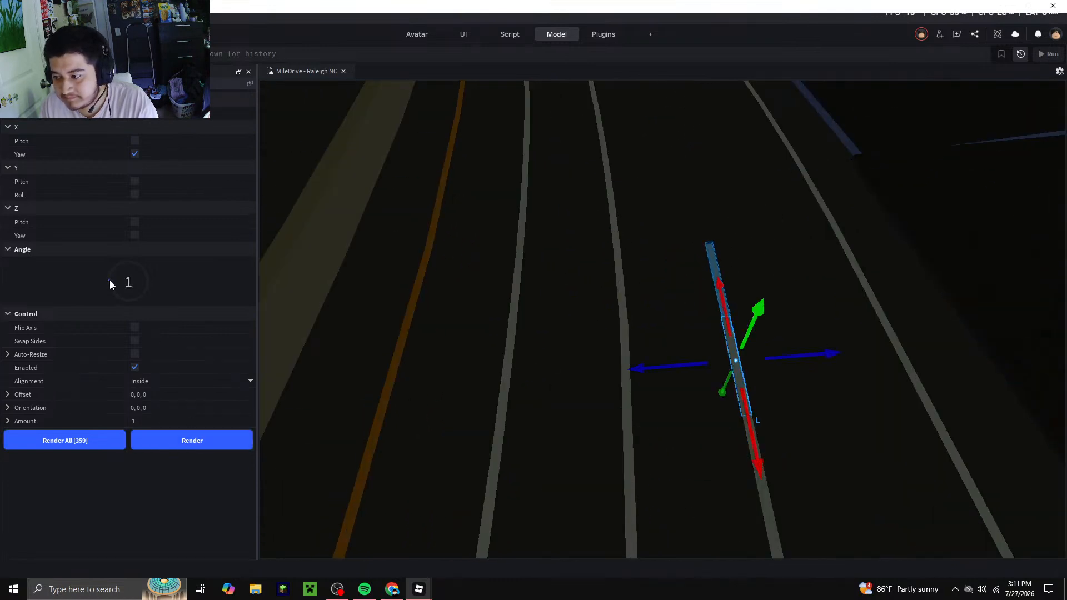
{"action": "left_click", "coordinate": [234, 438]}
{"action": "left_click", "coordinate": [230, 438]}
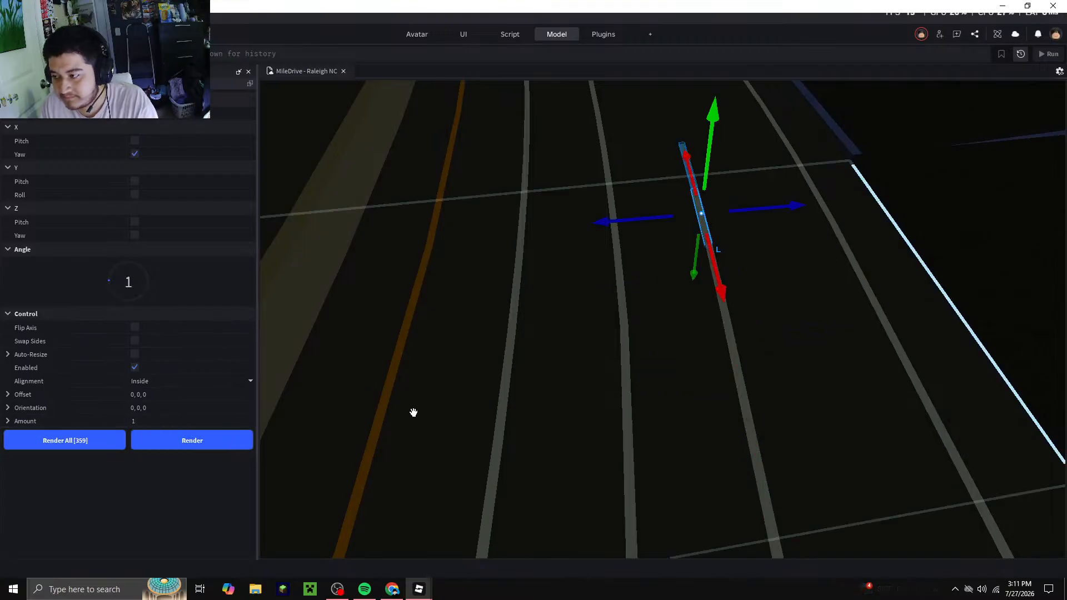
{"action": "scroll", "coordinate": [335, 434], "scroll_direction": "down", "scroll_amount": 5}
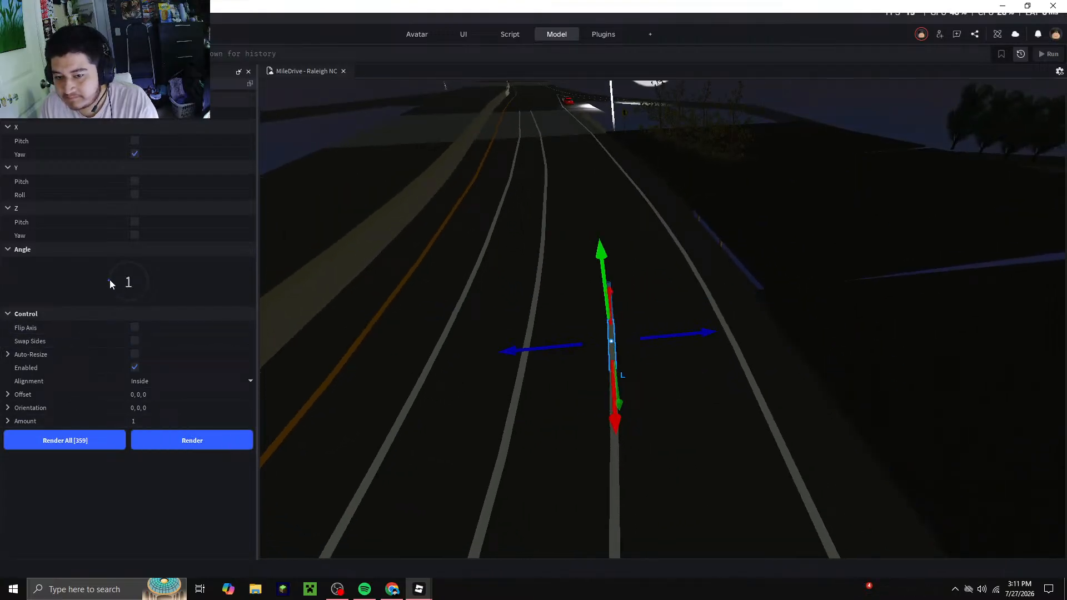
{"action": "left_click", "coordinate": [213, 443]}
Set the angle to 2 and render further segments of the lane line around the bend
{"action": "right_click_drag", "start_coordinate": [522, 383], "coordinate": [108, 281]}
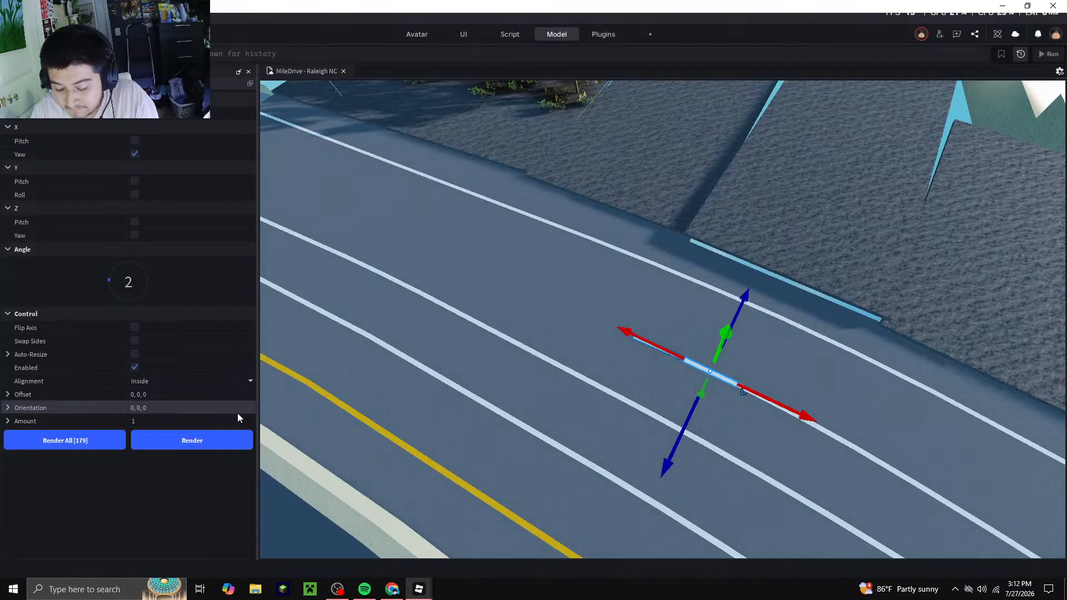
{"action": "right_click_drag", "start_coordinate": [460, 393], "coordinate": [421, 409]}
{"action": "key", "text": "a"}
{"action": "left_click", "coordinate": [200, 442]}
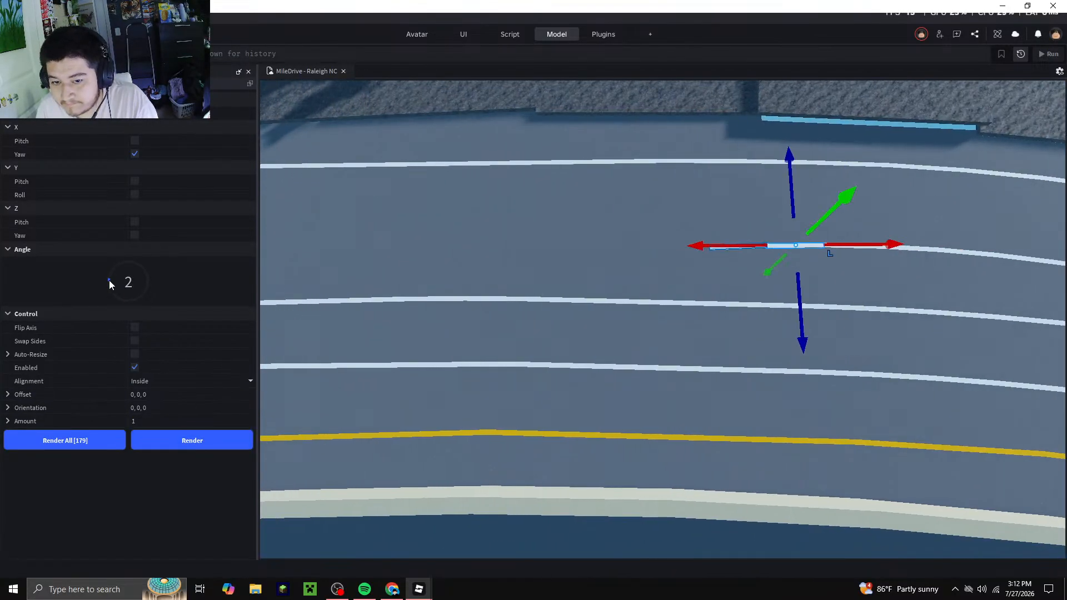
{"action": "left_click", "coordinate": [221, 437]}
{"action": "left_click", "coordinate": [221, 437]}
Remove the misaligned segments from the outer lane line beside the gap in the roadside ground
{"action": "scroll", "coordinate": [571, 346], "scroll_direction": "down", "scroll_amount": 5}
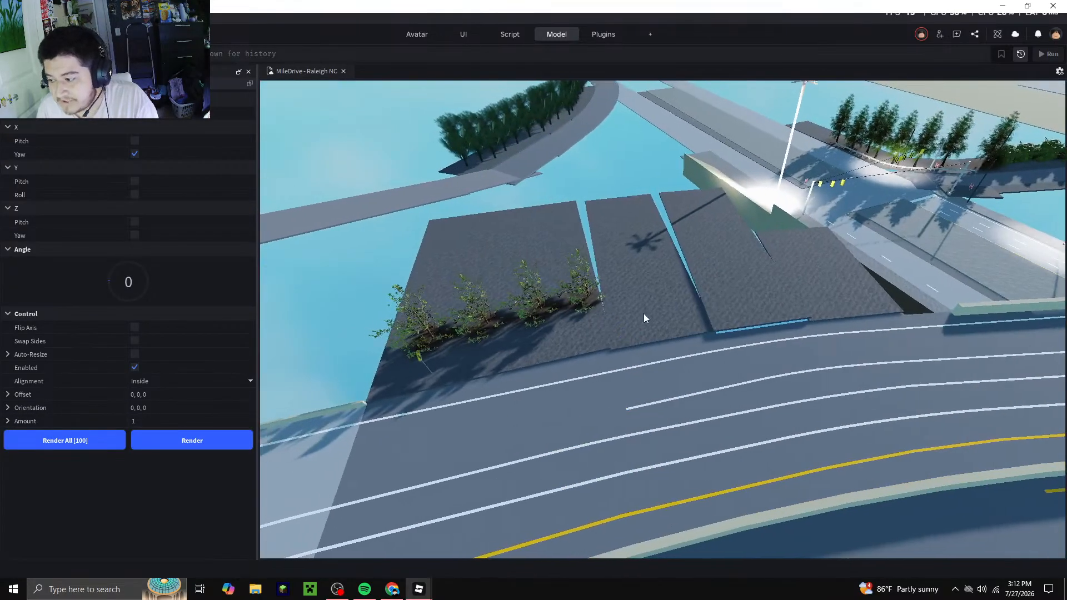
{"action": "scroll", "coordinate": [621, 255], "scroll_direction": "up", "scroll_amount": 5}
{"action": "right_click_drag", "start_coordinate": [700, 411], "coordinate": [693, 402]}
{"action": "scroll", "coordinate": [693, 402], "scroll_direction": "up", "scroll_amount": 1}
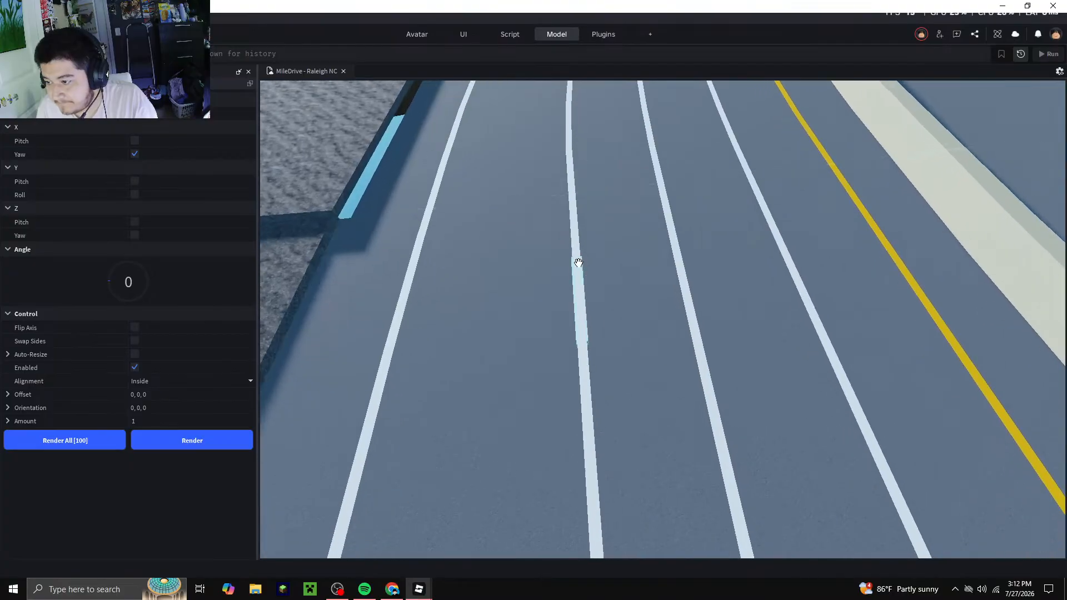
{"action": "right_click", "coordinate": [578, 265]}
{"action": "left_click", "coordinate": [592, 105]}
{"action": "mouse_move", "coordinate": [700, 438]}
{"action": "right_mouse_down"}
{"action": "mouse_move", "coordinate": [690, 445]}
{"action": "mouse_move", "coordinate": [700, 439]}
{"action": "right_mouse_up"}
{"action": "left_click", "coordinate": [612, 389]}
{"action": "right_click", "coordinate": [615, 383]}
{"action": "left_click", "coordinate": [656, 112]}
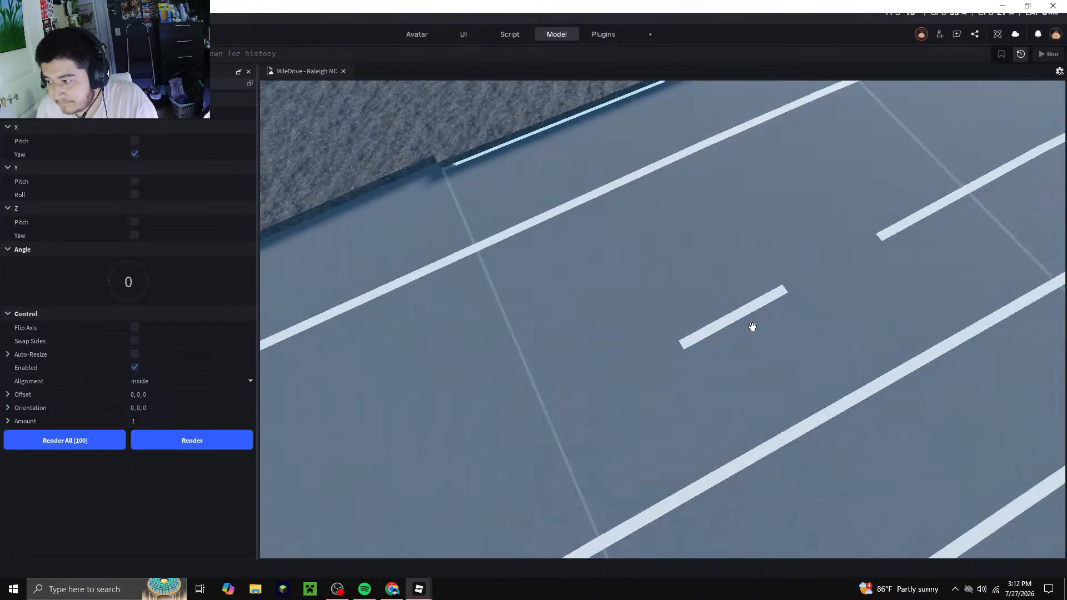
{"action": "right_click", "coordinate": [739, 313]}
{"action": "left_click", "coordinate": [754, 101]}
Extend the trimmed end of the outer lane line with two more segments at angle 0
{"action": "right_click_drag", "start_coordinate": [535, 389], "coordinate": [596, 350]}
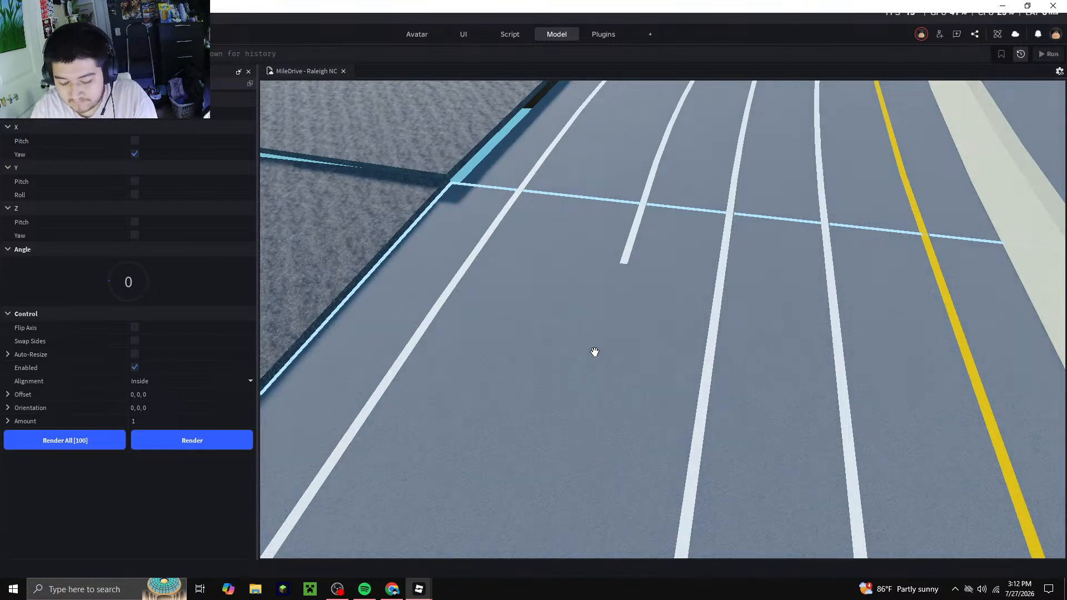
{"action": "scroll", "coordinate": [594, 352], "scroll_direction": "up", "scroll_amount": 3}
{"action": "right_click_drag", "start_coordinate": [565, 390], "coordinate": [607, 438]}
{"action": "left_click", "coordinate": [231, 442]}
{"action": "left_click", "coordinate": [231, 441]}
{"action": "right_click_drag", "start_coordinate": [509, 128], "coordinate": [508, 128]}
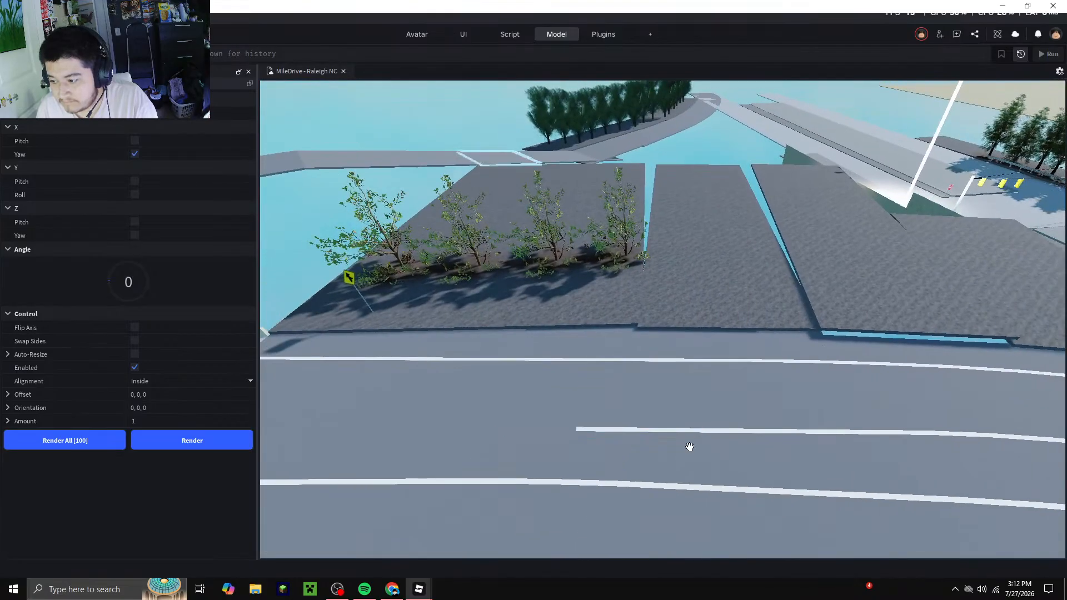
Remove the end segments of the outer lane line again, back toward the roadside gap
{"action": "scroll", "coordinate": [631, 352], "scroll_direction": "down", "scroll_amount": 5}
{"action": "right_click", "coordinate": [683, 297]}
{"action": "right_click_drag", "start_coordinate": [612, 297], "coordinate": [611, 297]}
{"action": "right_click", "coordinate": [600, 298]}
{"action": "left_click", "coordinate": [623, 105]}
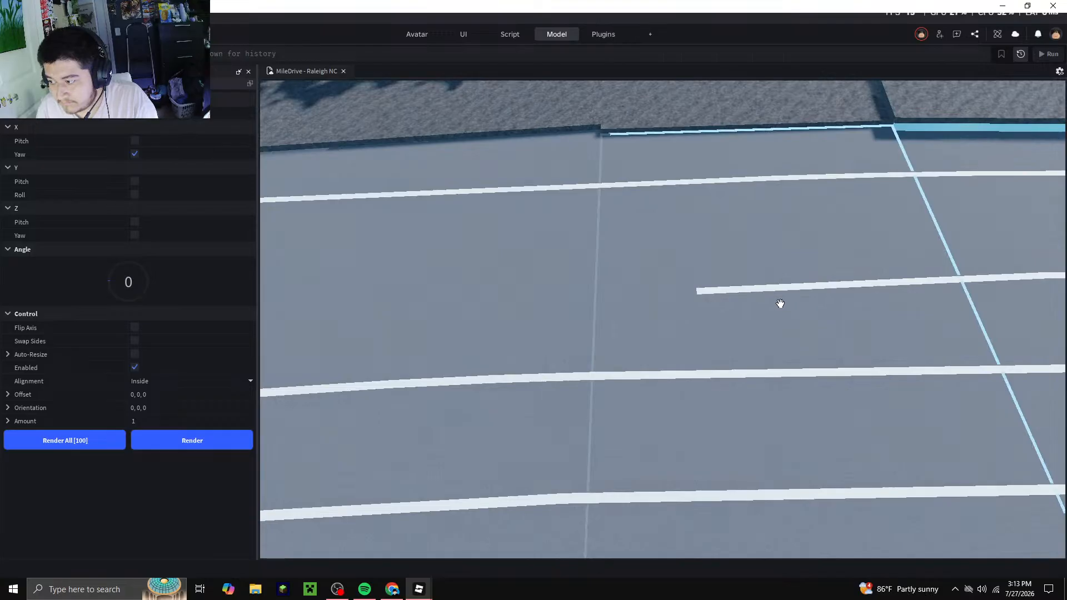
{"action": "left_click", "coordinate": [758, 288]}
{"action": "right_click", "coordinate": [758, 289]}
{"action": "left_click", "coordinate": [808, 212]}
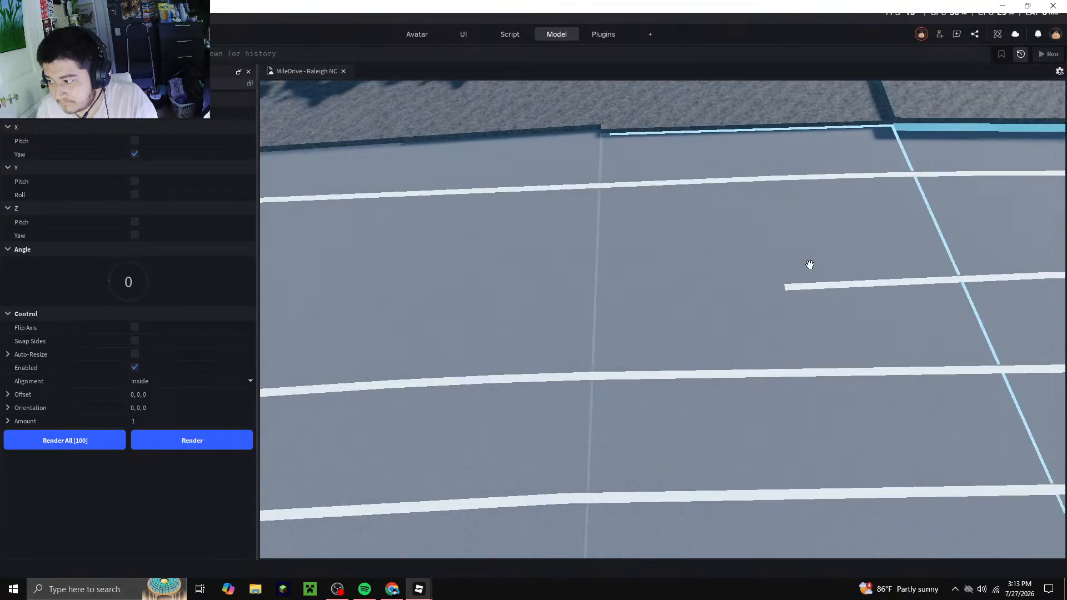
Select the lane line's end segment, enable Flip Axis, set the angle to 1, and render the continuation
{"action": "left_click", "coordinate": [808, 285]}
{"action": "left_click", "coordinate": [134, 327]}
{"action": "left_click", "coordinate": [109, 283]}
{"action": "left_click", "coordinate": [210, 440]}
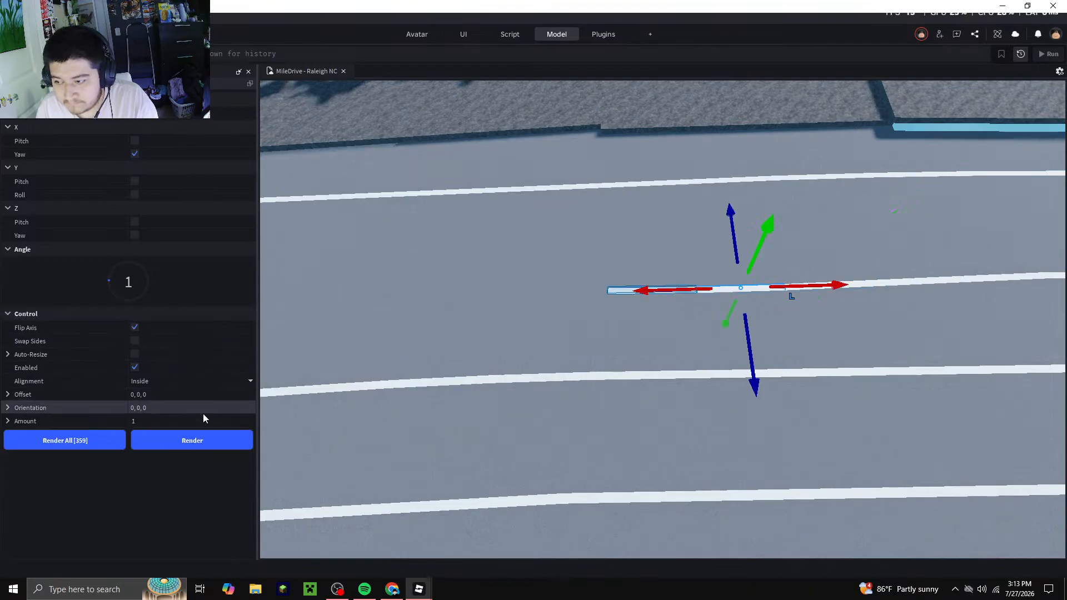
Set the angle to 0, render the lane line's continuation, and turn off Flip Axis for another segment
{"action": "left_click", "coordinate": [108, 285]}
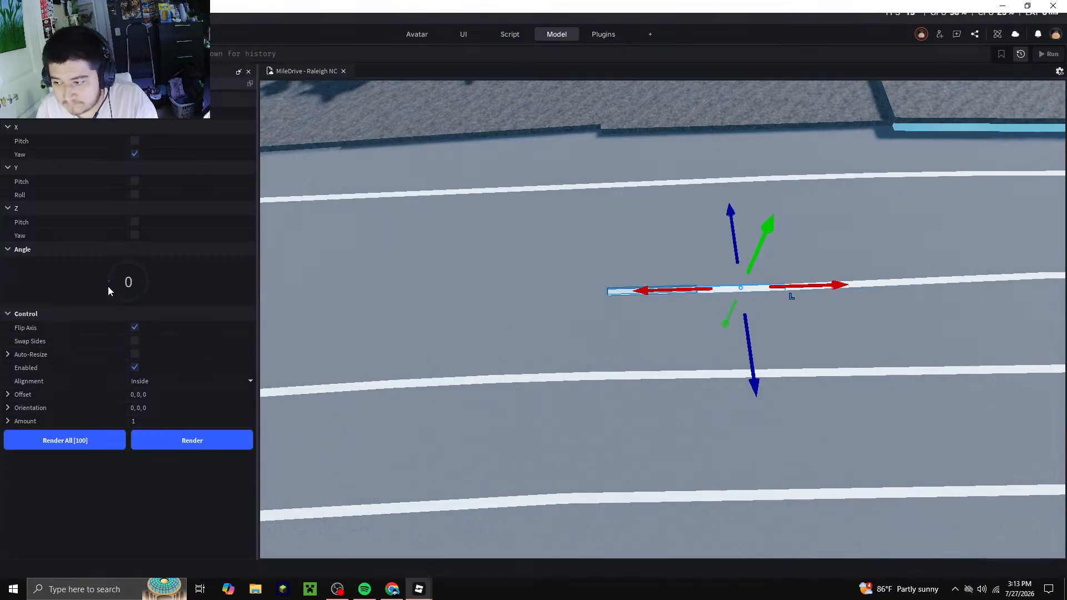
{"action": "left_click", "coordinate": [214, 449]}
{"action": "left_click", "coordinate": [135, 327]}
{"action": "right_click_drag", "start_coordinate": [540, 410], "coordinate": [615, 333]}
{"action": "left_click", "coordinate": [612, 335]}
{"action": "left_click", "coordinate": [234, 442]}
{"action": "right_click_drag", "start_coordinate": [692, 386], "coordinate": [656, 333]}
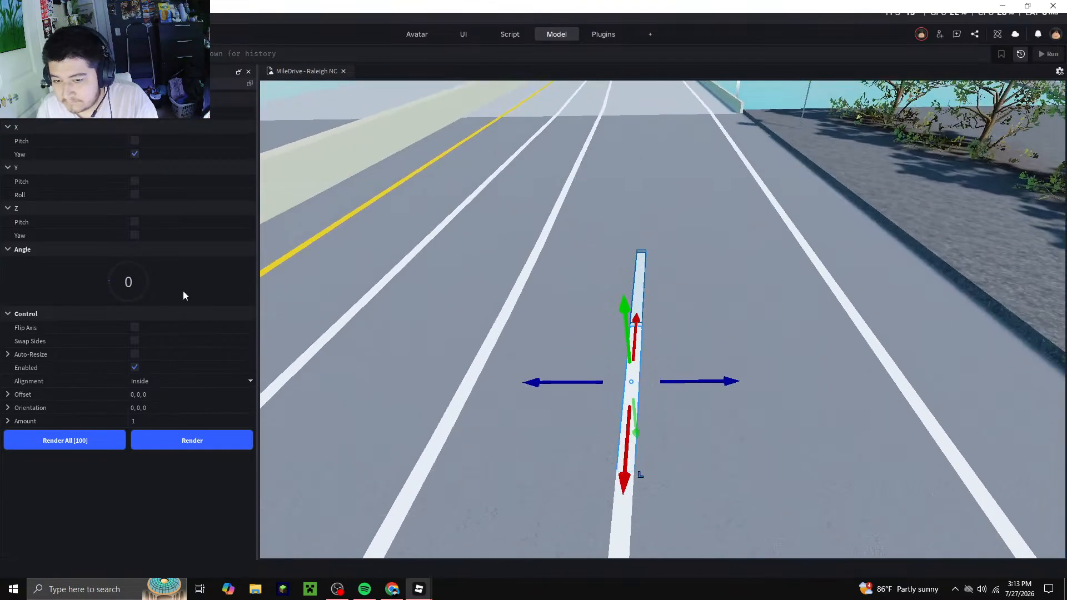
Extend the lane line toward the bridge with further straight segments at angle 0
{"action": "left_click", "coordinate": [109, 281]}
{"action": "left_click", "coordinate": [199, 435]}
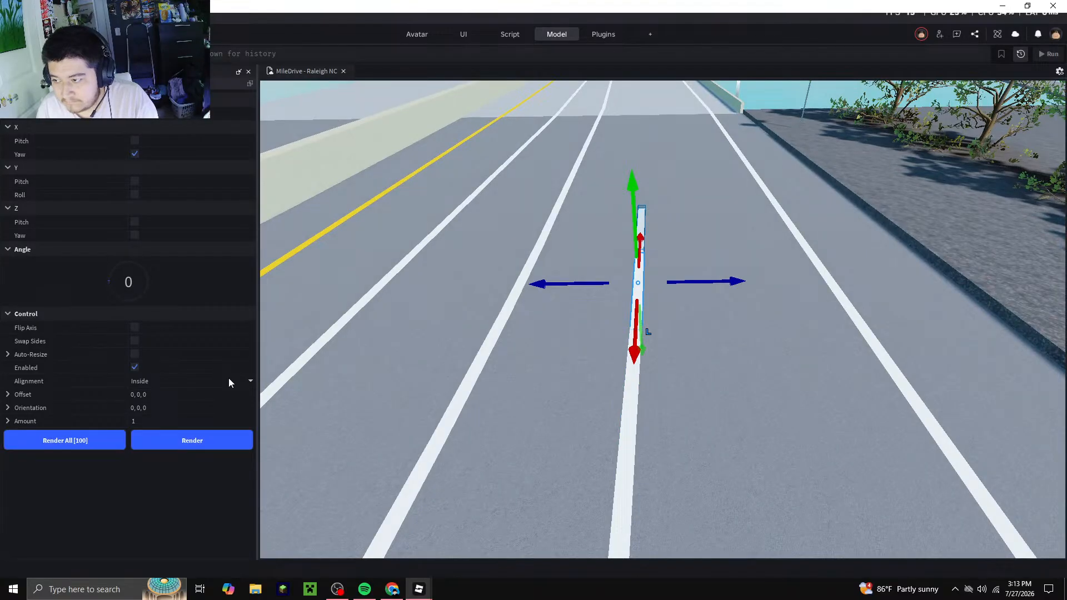
{"action": "left_click", "coordinate": [243, 440]}
{"action": "right_click_drag", "start_coordinate": [607, 434], "coordinate": [607, 434]}
{"action": "left_click", "coordinate": [234, 445]}
{"action": "right_click_drag", "start_coordinate": [693, 362], "coordinate": [693, 362]}
Set the angle to 1 with Flip Axis off and render several more segments onto the bridge deck
{"action": "left_click", "coordinate": [109, 280]}
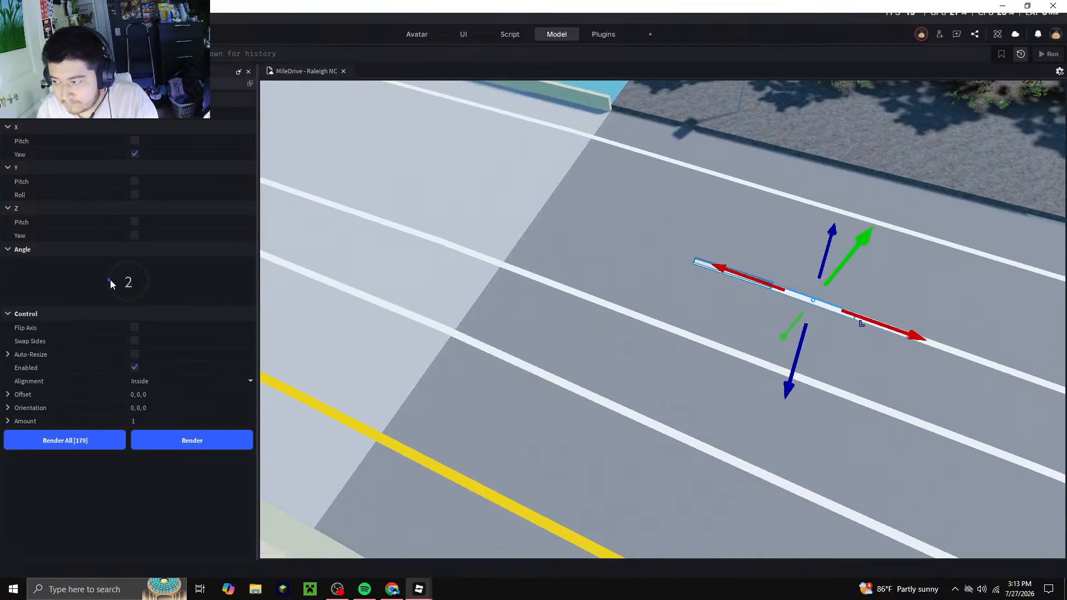
{"action": "left_click", "coordinate": [232, 442]}
{"action": "left_click", "coordinate": [232, 442]}
{"action": "left_click", "coordinate": [232, 442]}
{"action": "left_click", "coordinate": [232, 442]}
{"action": "left_click", "coordinate": [232, 442]}
{"action": "right_click_drag", "start_coordinate": [693, 320], "coordinate": [698, 305]}
Delete the last two segments of the lane line at the start of the bridge deck
{"action": "left_click", "coordinate": [752, 262]}
{"action": "right_click", "coordinate": [664, 253]}
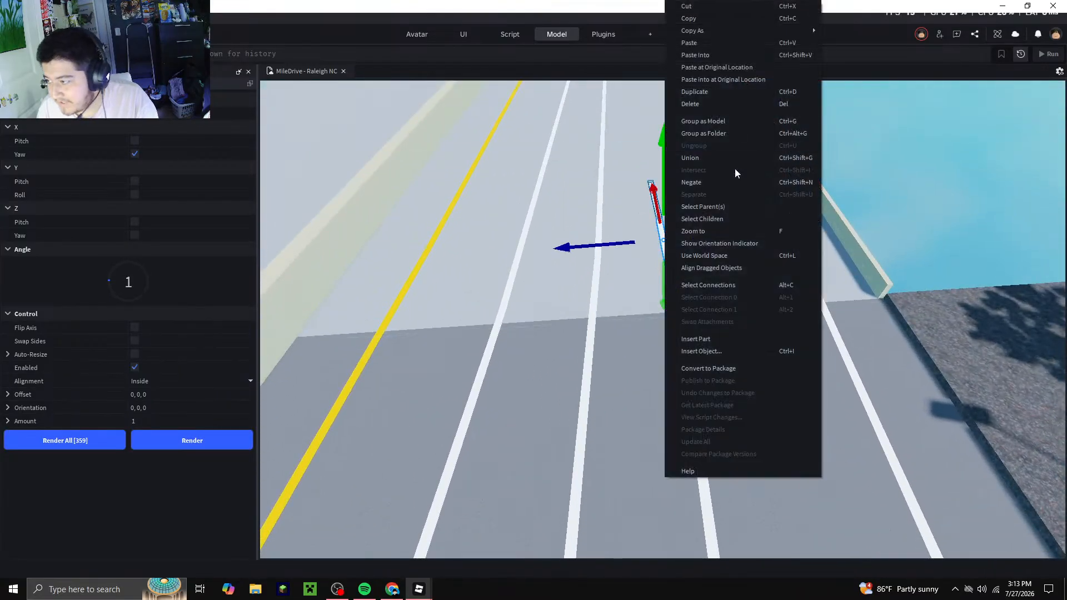
{"action": "left_click", "coordinate": [726, 105]}
{"action": "right_click_drag", "start_coordinate": [684, 369], "coordinate": [683, 369]}
{"action": "left_click", "coordinate": [641, 271]}
{"action": "right_click", "coordinate": [639, 267]}
{"action": "left_click", "coordinate": [684, 119]}
Select the trimmed line's end segment, enable Flip Axis, and render its continuation onto the bridge at angle 1
{"action": "left_click", "coordinate": [662, 326]}
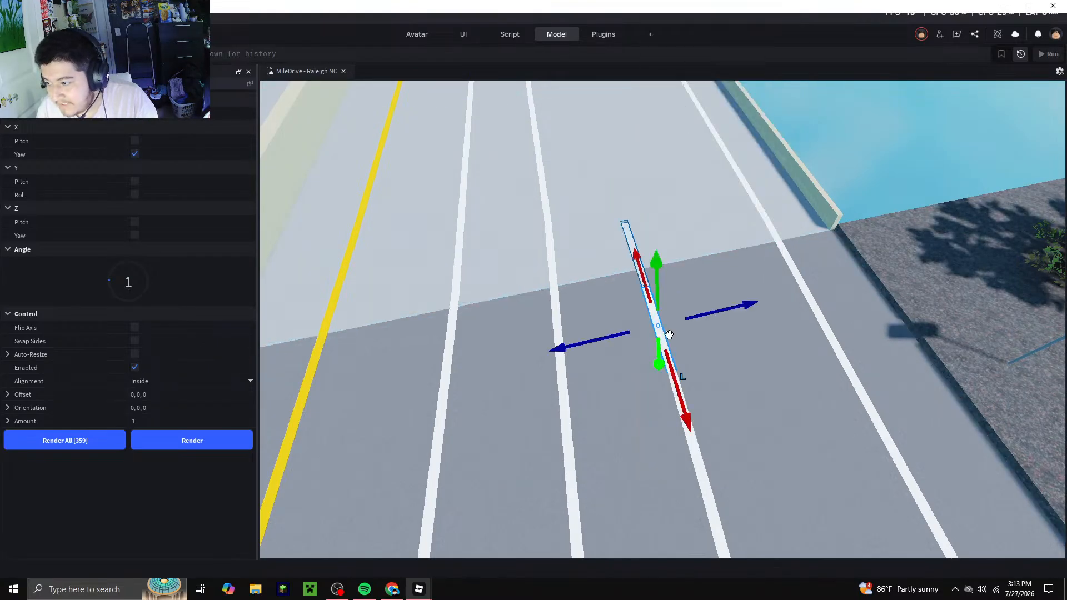
{"action": "left_click", "coordinate": [137, 327]}
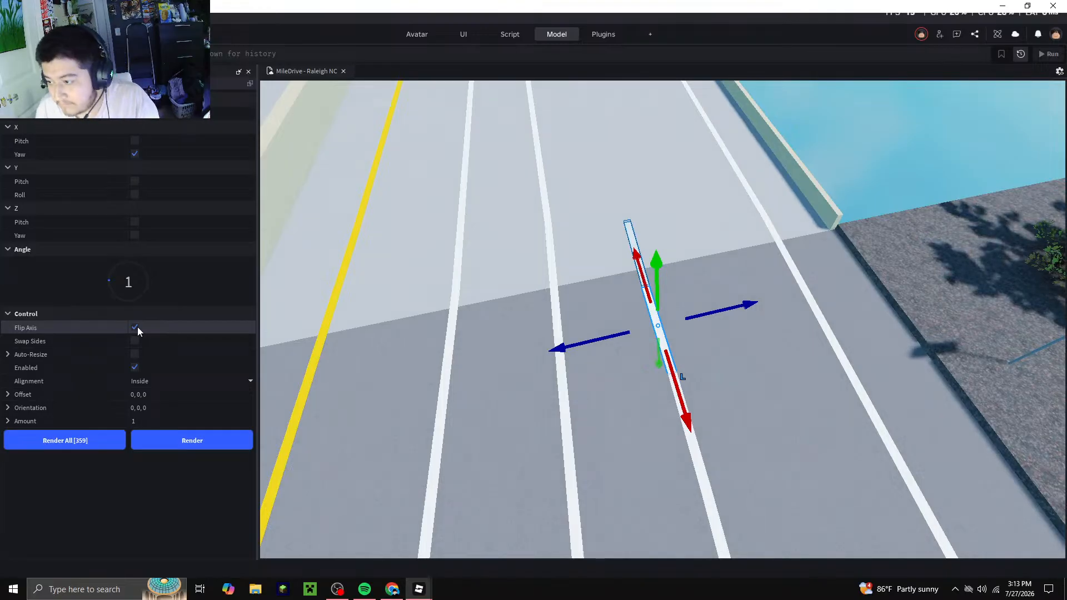
{"action": "middle_click_drag", "start_coordinate": [491, 337], "coordinate": [374, 422]}
{"action": "left_click", "coordinate": [224, 436]}
{"action": "left_click", "coordinate": [223, 437]}
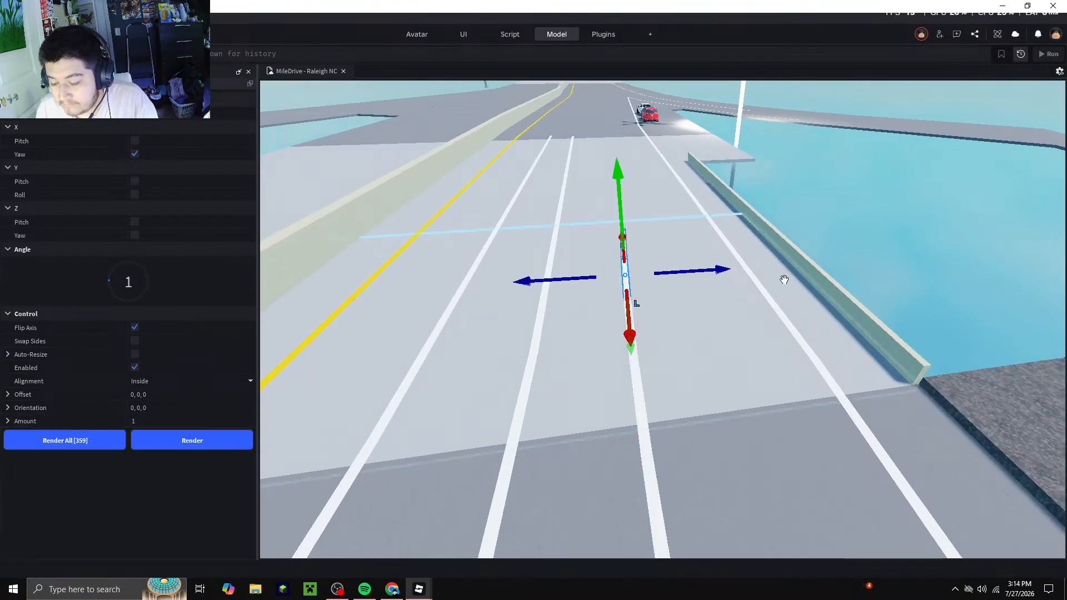
From the line's end segment on the bridge, turn off Flip Axis, set the angle to 0, and render a straight run of segments
{"action": "left_click", "coordinate": [934, 332]}
{"action": "scroll", "coordinate": [678, 251], "scroll_direction": "up", "scroll_amount": 2}
{"action": "left_click", "coordinate": [650, 288]}
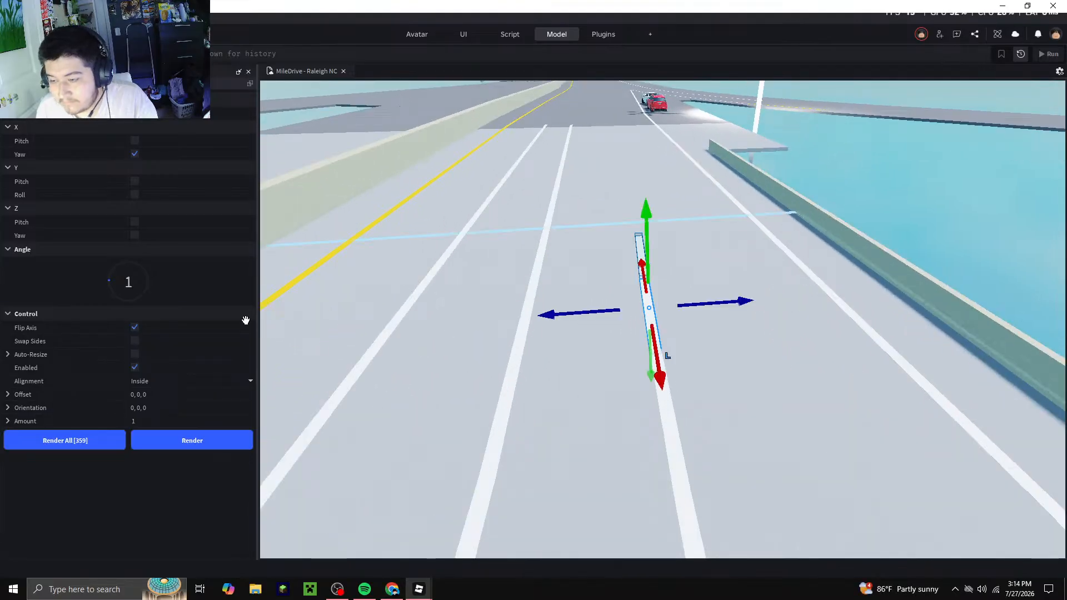
{"action": "left_click", "coordinate": [139, 328]}
{"action": "left_click", "coordinate": [107, 282]}
{"action": "scroll", "coordinate": [108, 282], "scroll_direction": "down", "scroll_amount": 3}
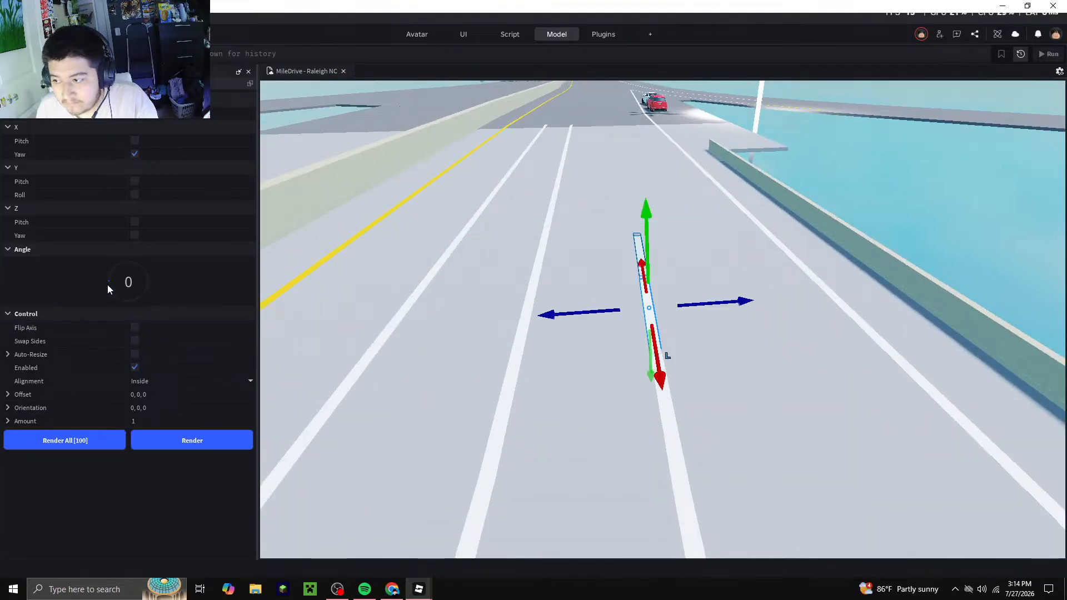
{"action": "left_click", "coordinate": [215, 442]}
{"action": "left_click", "coordinate": [214, 441]}
{"action": "left_click", "coordinate": [215, 441]}
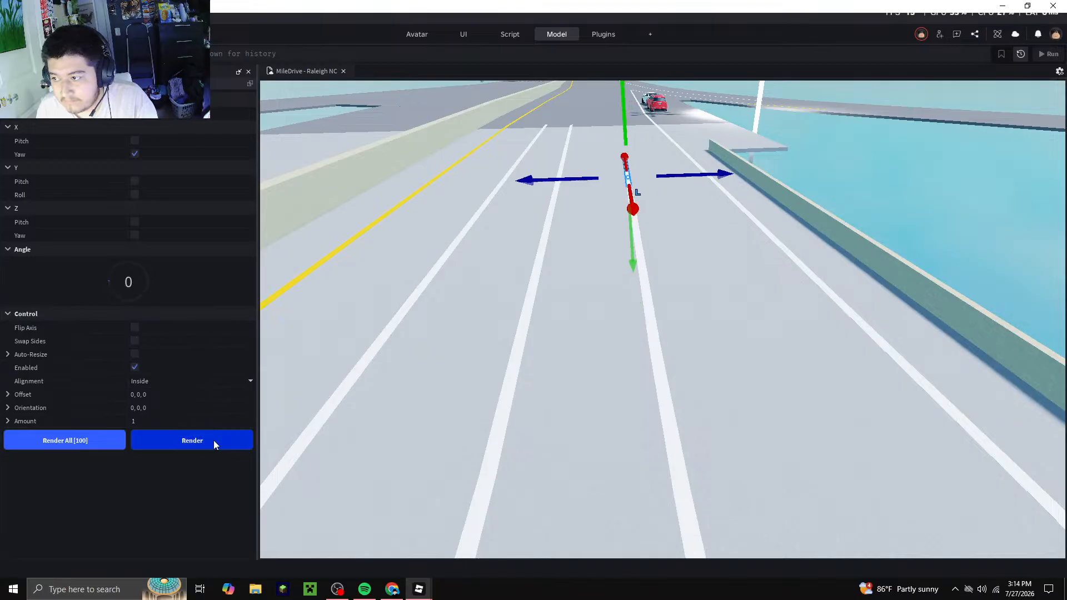
{"action": "left_click", "coordinate": [214, 440]}
{"action": "left_click", "coordinate": [214, 440]}
{"action": "left_click", "coordinate": [213, 440]}
{"action": "left_click", "coordinate": [852, 186]}
{"action": "scroll", "coordinate": [808, 190], "scroll_direction": "down", "scroll_amount": 3}
{"action": "scroll", "coordinate": [791, 170], "scroll_direction": "down", "scroll_amount": 5}
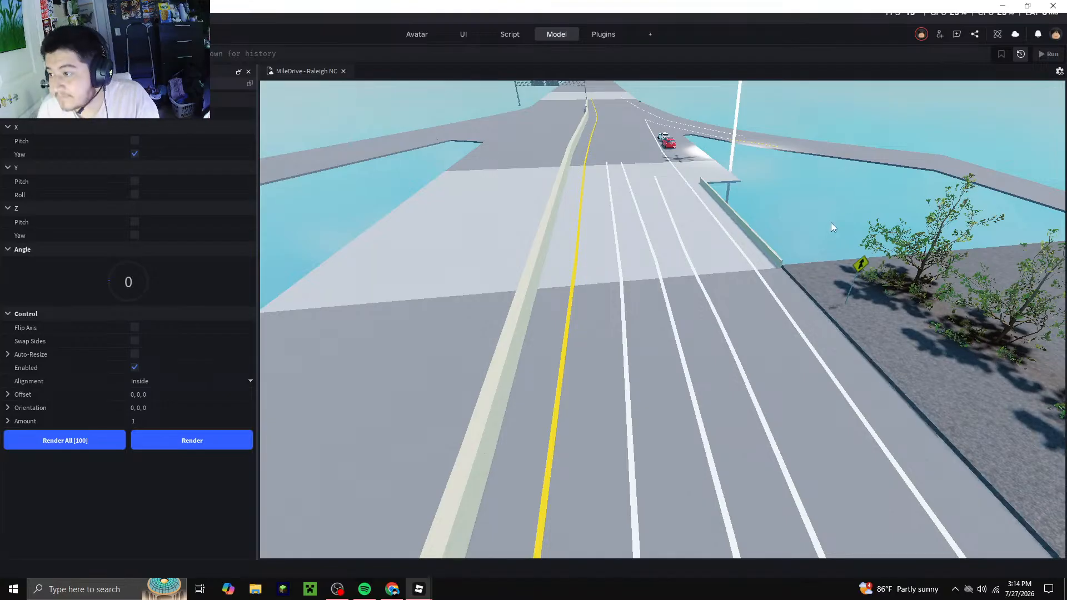
Minimize the open windows, including Spotify, to clear the desktop
{"action": "left_click", "coordinate": [103, 588]}
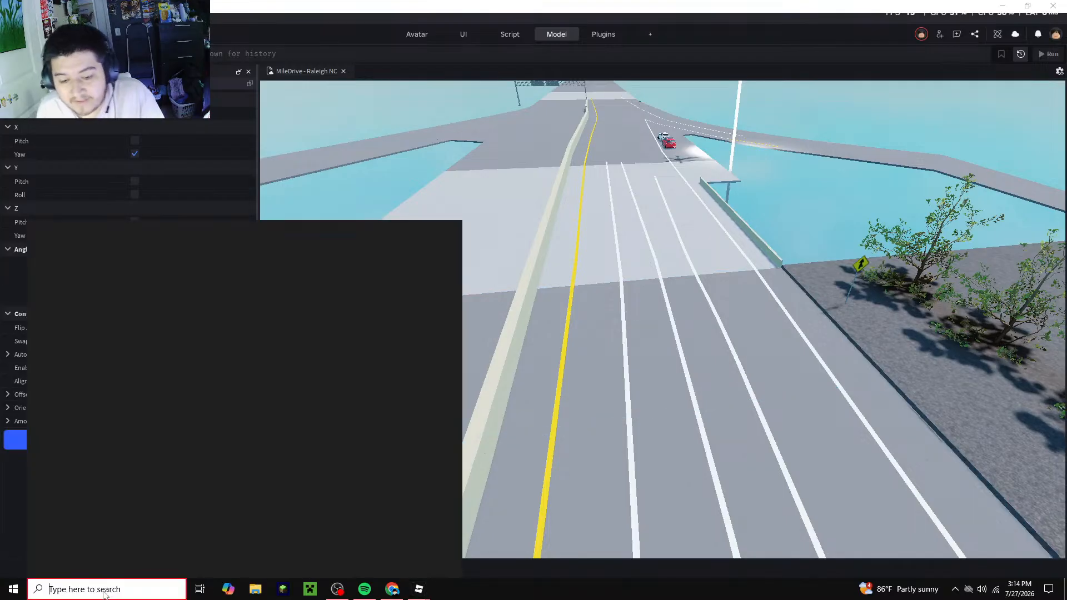
{"action": "left_click", "coordinate": [834, 244]}
{"action": "left_click_drag", "start_coordinate": [809, 4], "coordinate": [642, 81]}
{"action": "left_click", "coordinate": [914, 80]}
{"action": "left_click_drag", "start_coordinate": [644, 5], "coordinate": [567, 106]}
{"action": "left_click", "coordinate": [861, 110]}
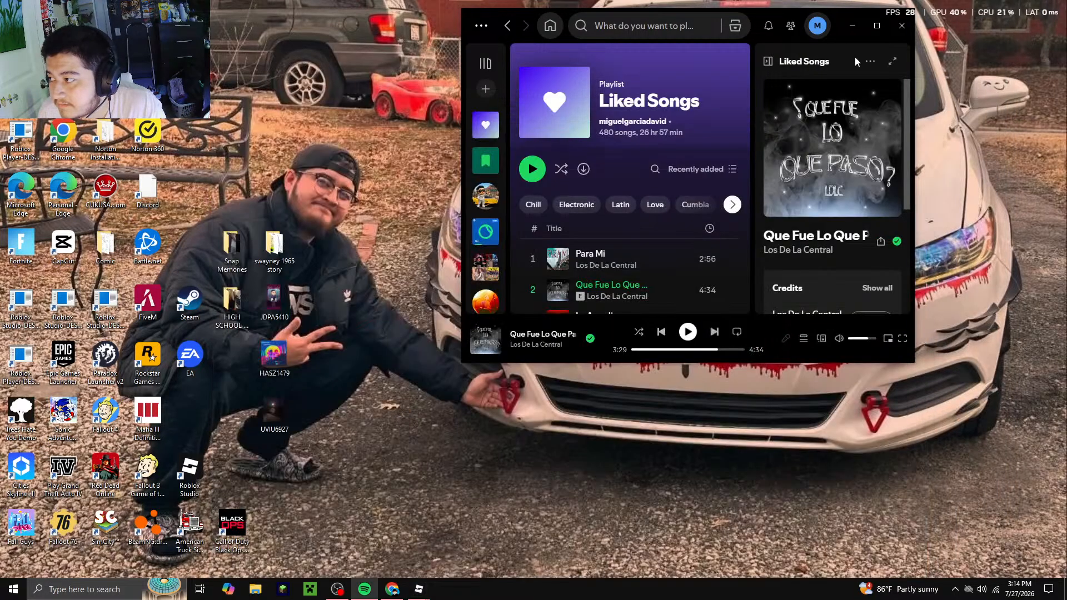
{"action": "left_click", "coordinate": [851, 26]}
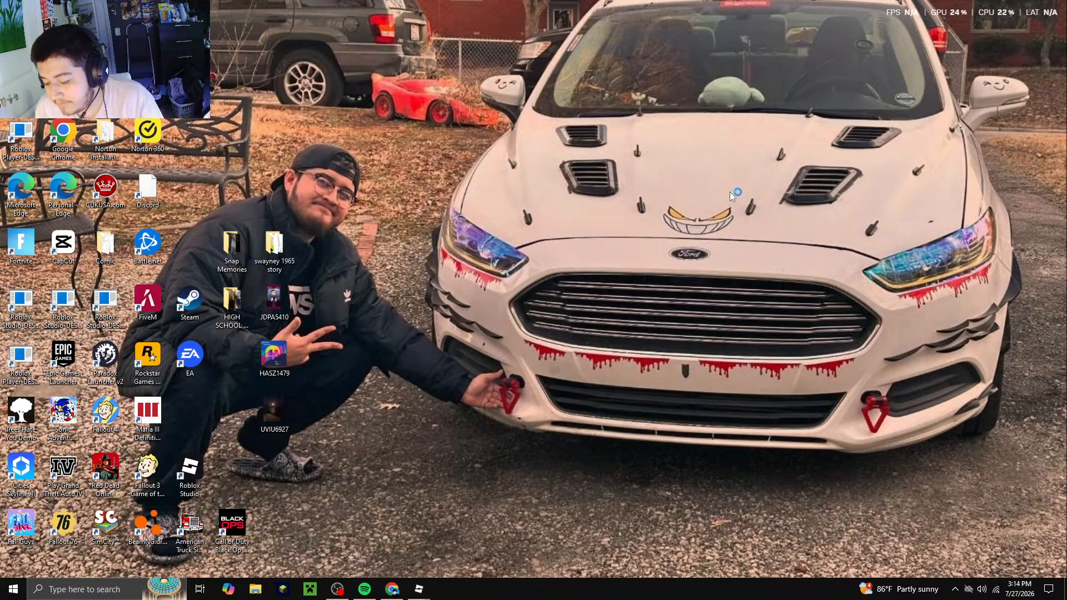
Switch to the Roblox app and look through its charts, avatar marketplace, party and friends pages
{"action": "left_click", "coordinate": [399, 592]}
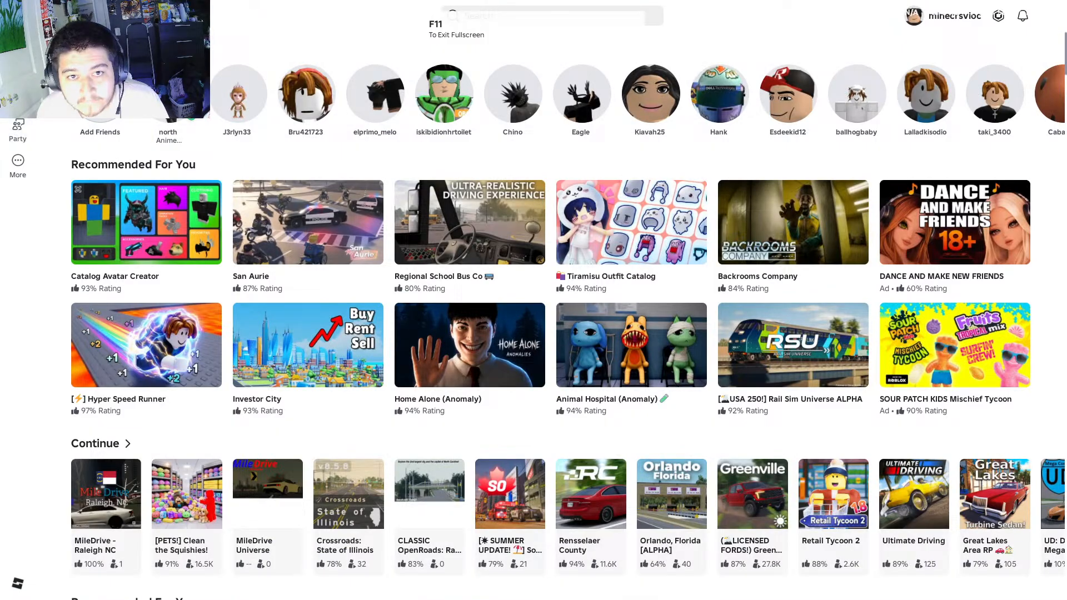
{"action": "left_click", "coordinate": [25, 130]}
{"action": "left_click", "coordinate": [21, 165]}
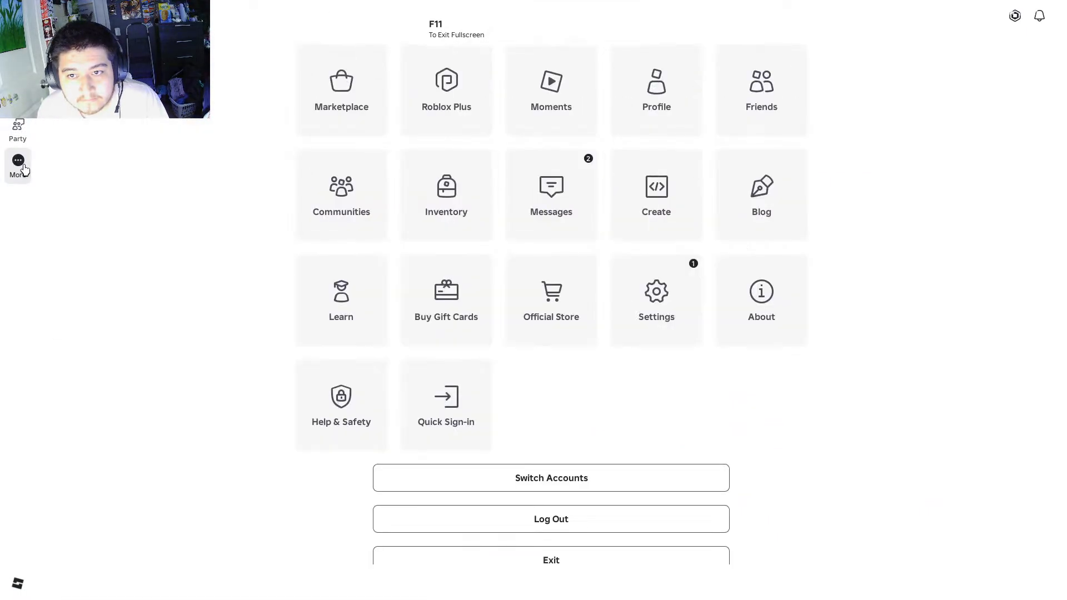
{"action": "left_click", "coordinate": [745, 105]}
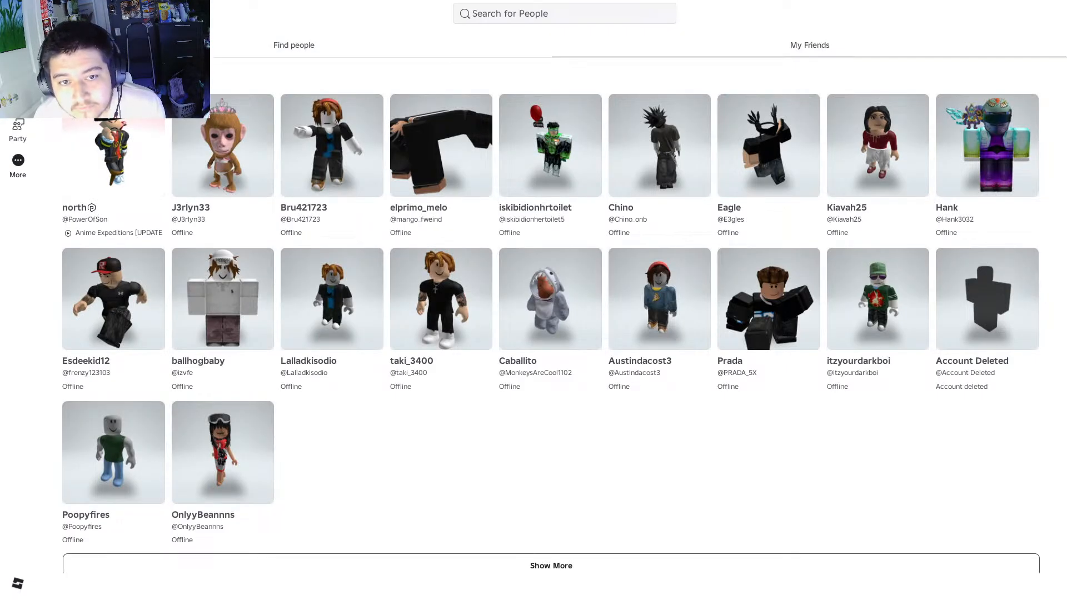
{"action": "left_click", "coordinate": [17, 20]}
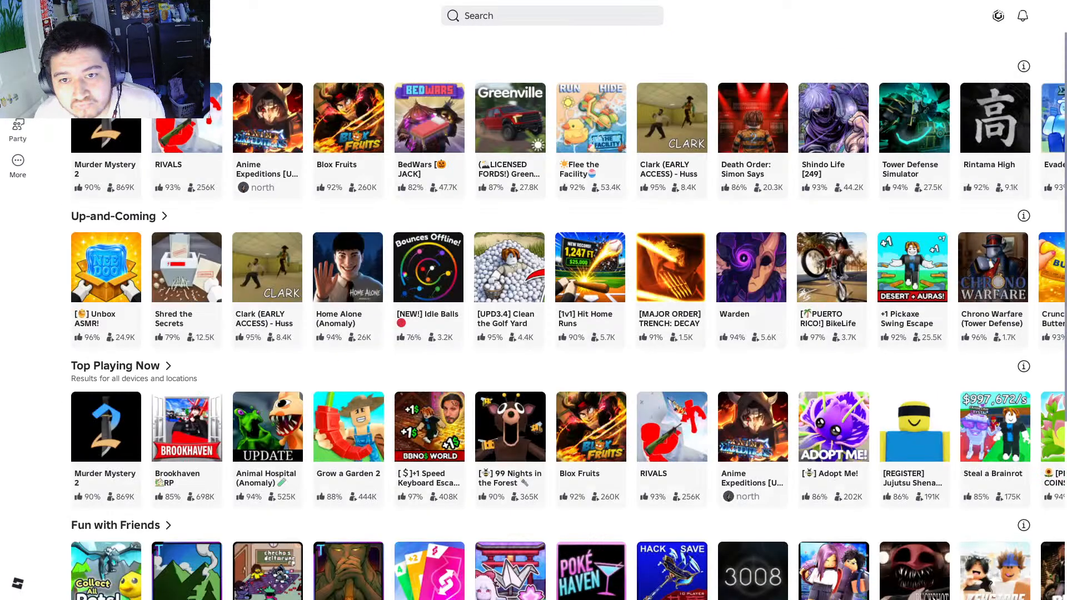
{"action": "left_click", "coordinate": [17, 94]}
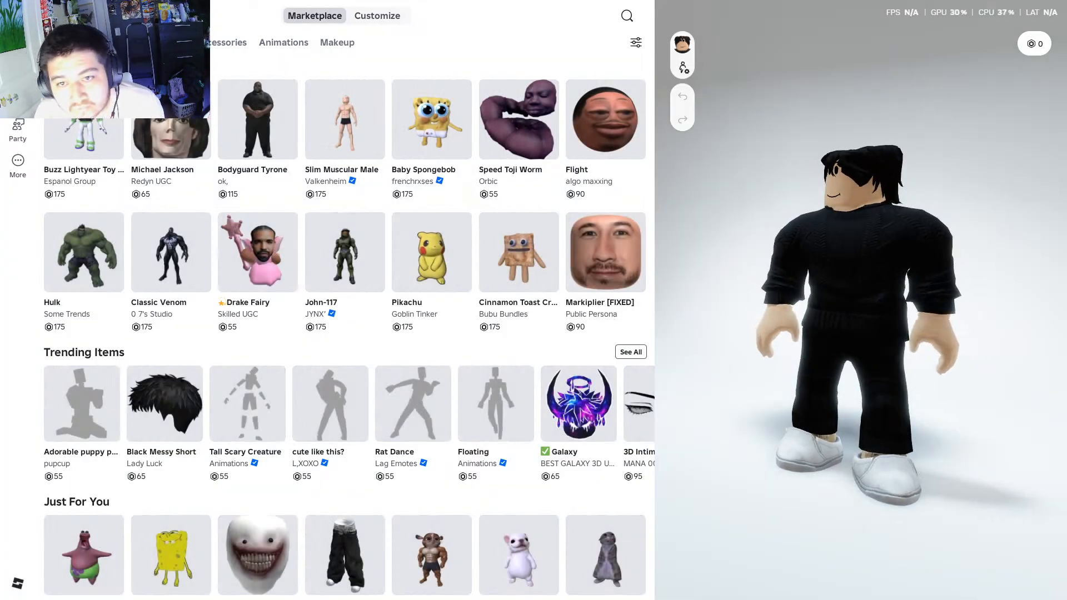
{"action": "left_click", "coordinate": [18, 130]}
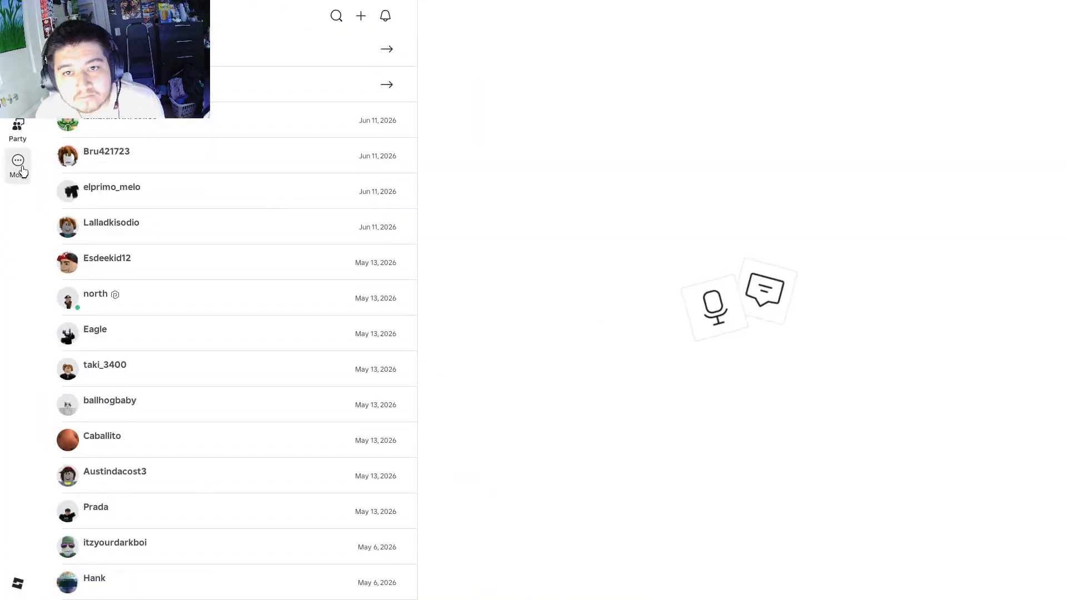
{"action": "left_click", "coordinate": [18, 22]}
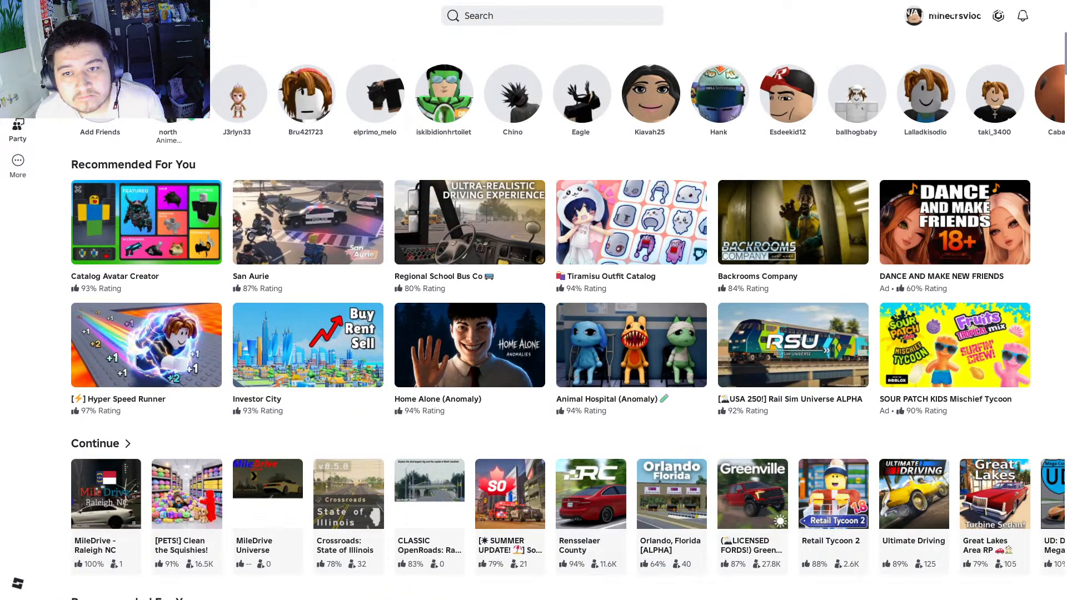
Open the Friends page and check the different friend lists under My Friends
{"action": "left_click", "coordinate": [17, 161]}
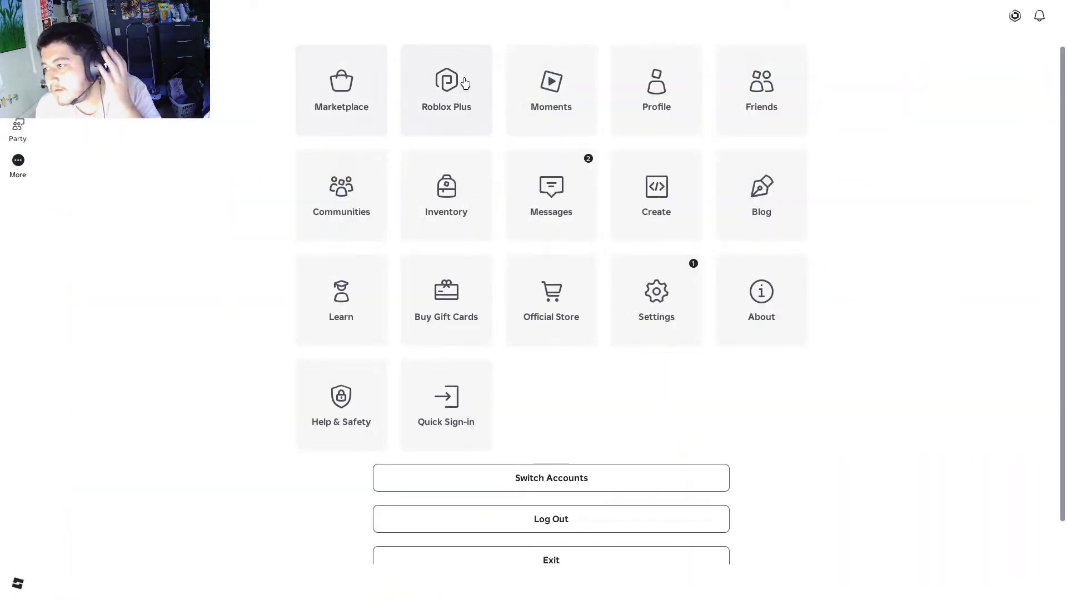
{"action": "left_click", "coordinate": [761, 110]}
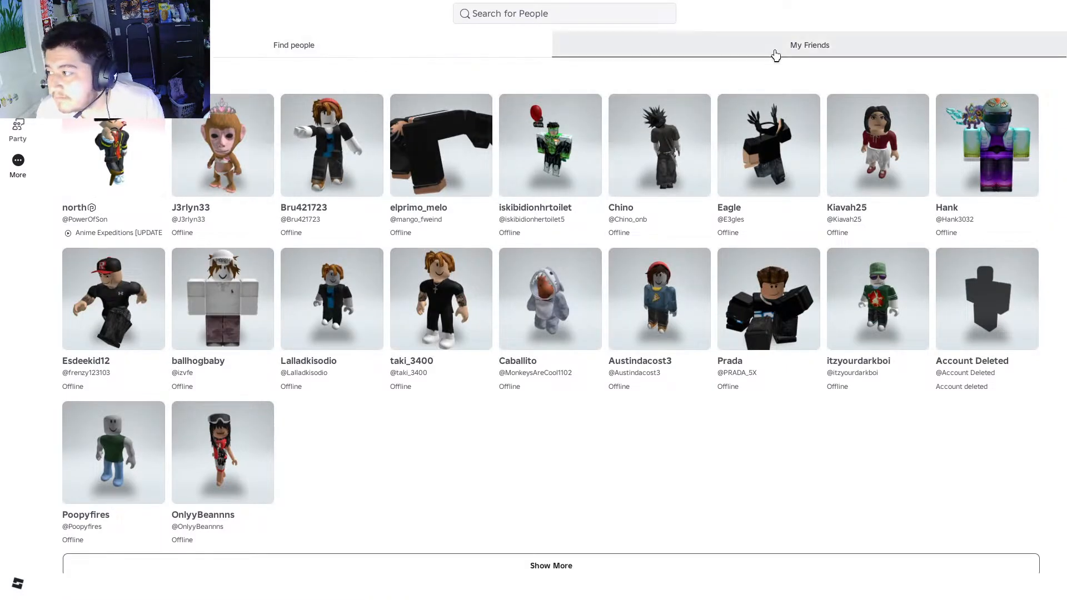
{"action": "scroll", "coordinate": [250, 393], "scroll_direction": "down", "scroll_amount": 1}
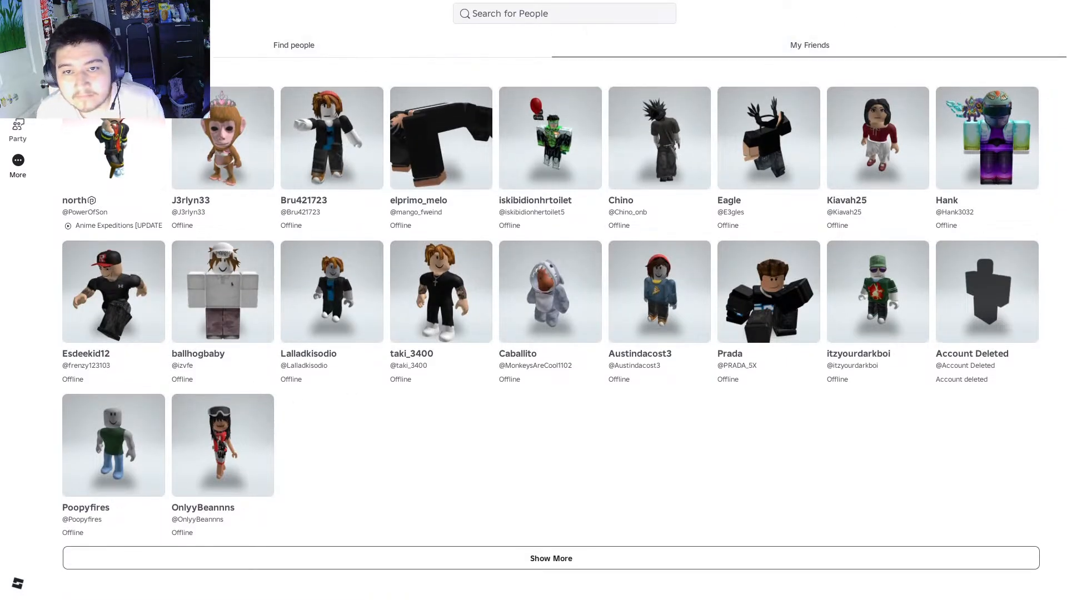
{"action": "left_click", "coordinate": [109, 73]}
{"action": "left_click", "coordinate": [158, 76]}
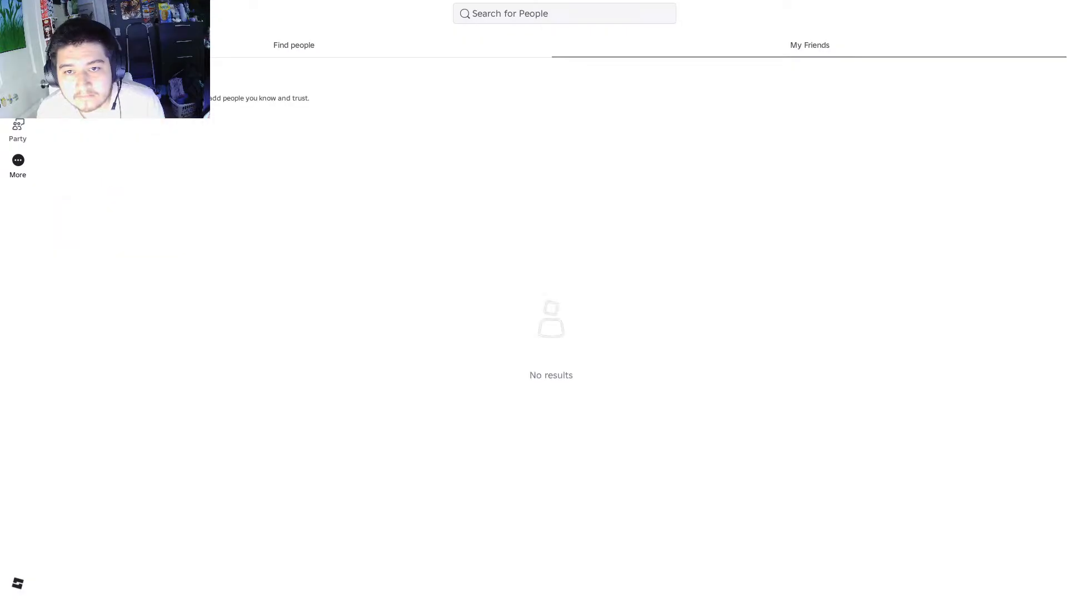
{"action": "left_click", "coordinate": [109, 73]}
{"action": "left_click", "coordinate": [74, 73]}
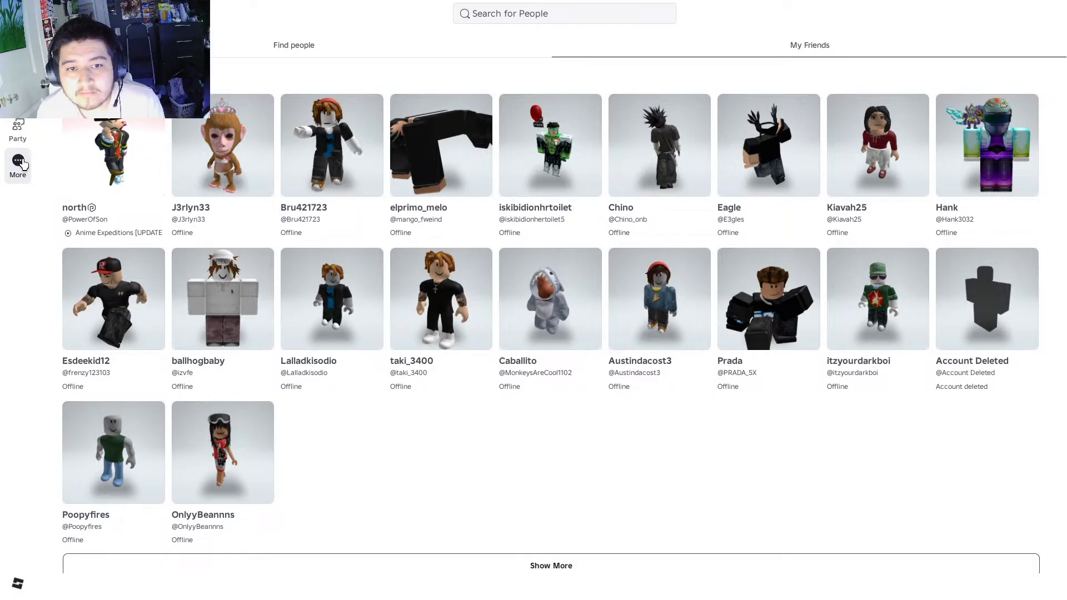
Reopen the Friends page, look under Find people, and accept the pending friend request
{"action": "left_click", "coordinate": [18, 163]}
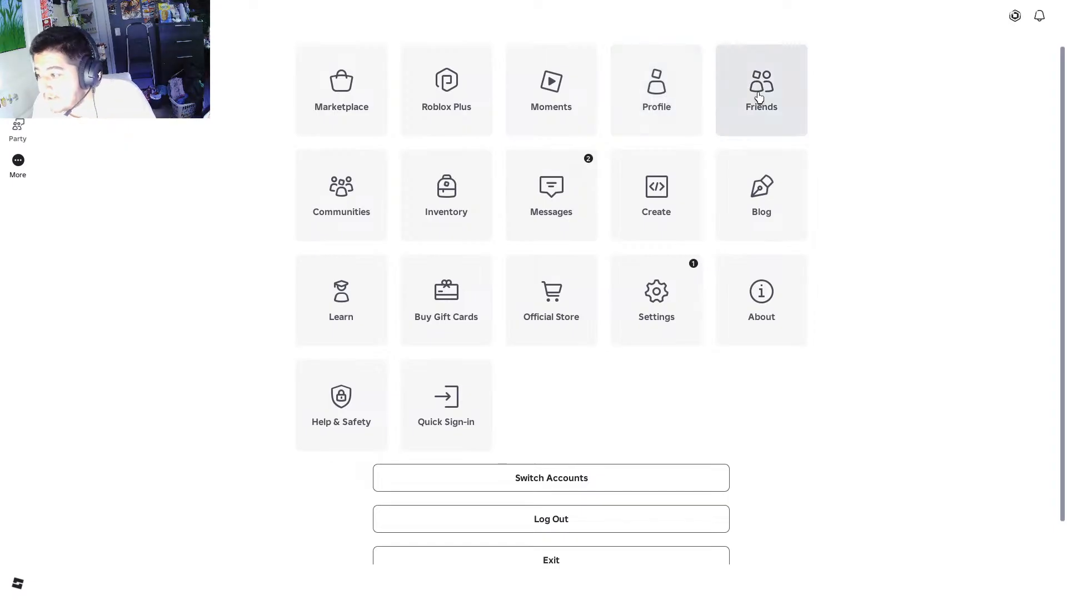
{"action": "left_click", "coordinate": [759, 97]}
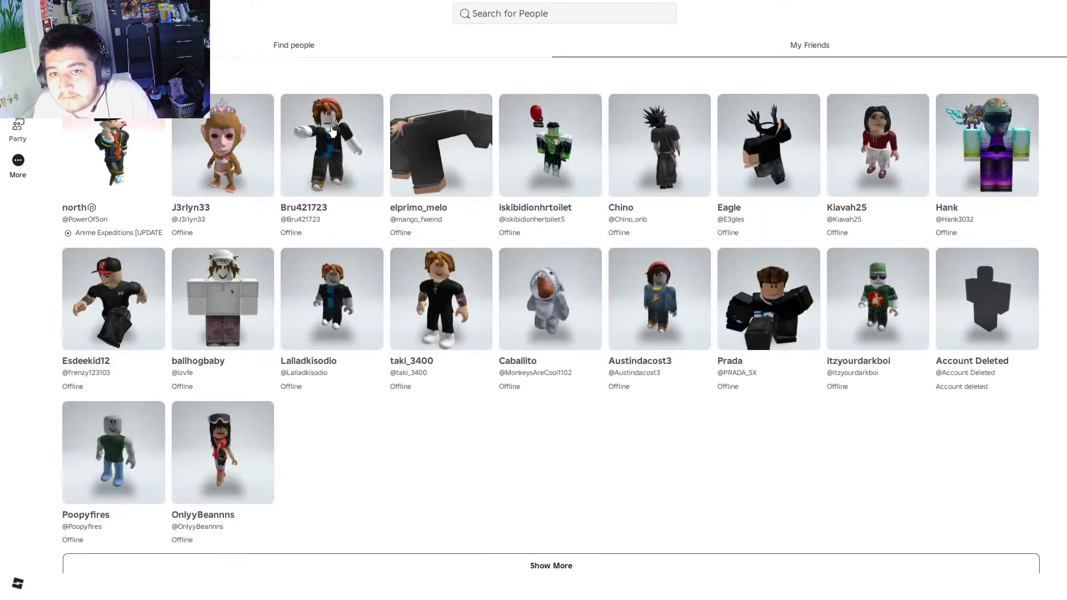
{"action": "scroll", "coordinate": [278, 109], "scroll_direction": "down", "scroll_amount": 1}
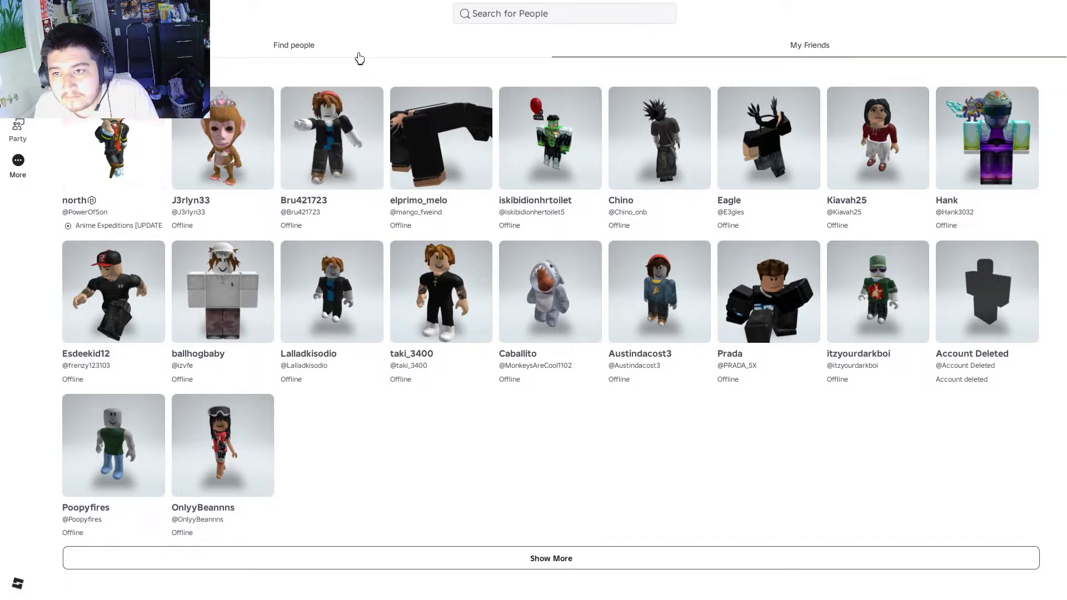
{"action": "left_click", "coordinate": [279, 49]}
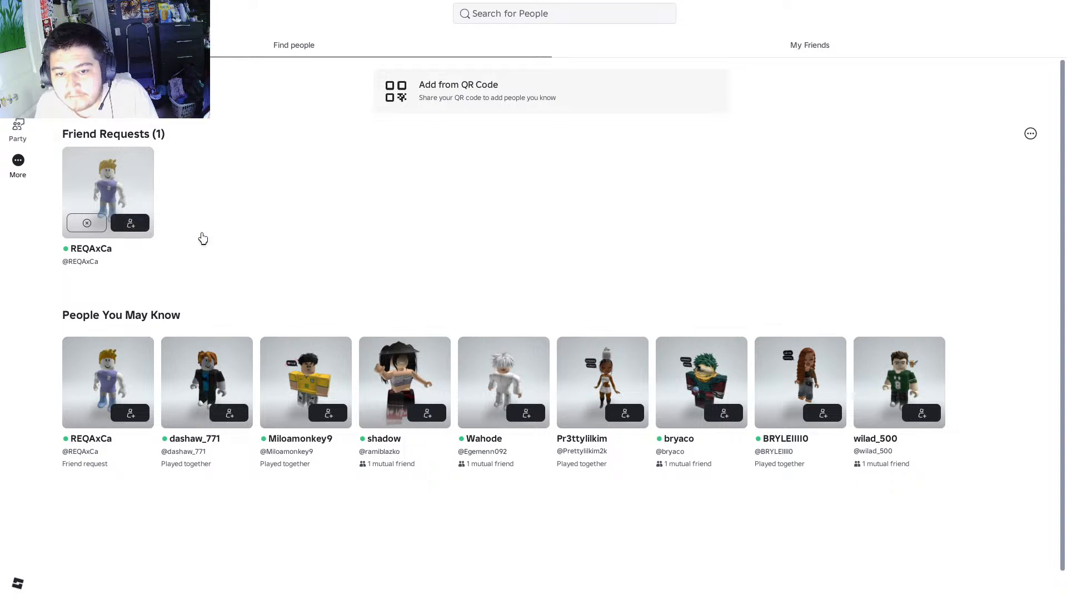
{"action": "left_click", "coordinate": [148, 226]}
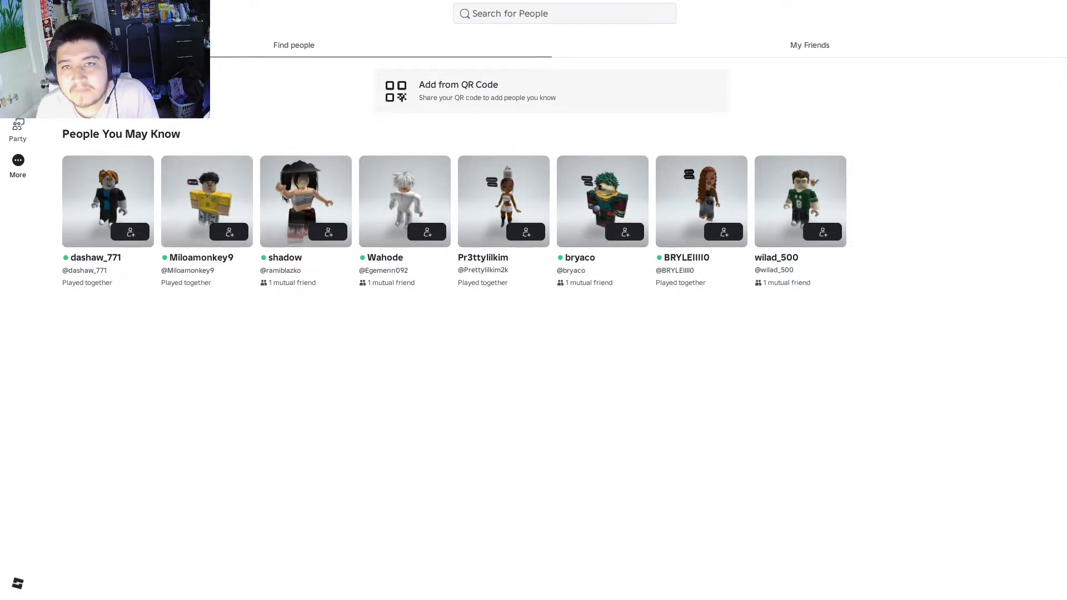
Leave the Find people page and return to the Roblox home page
{"action": "left_click", "coordinate": [49, 13]}
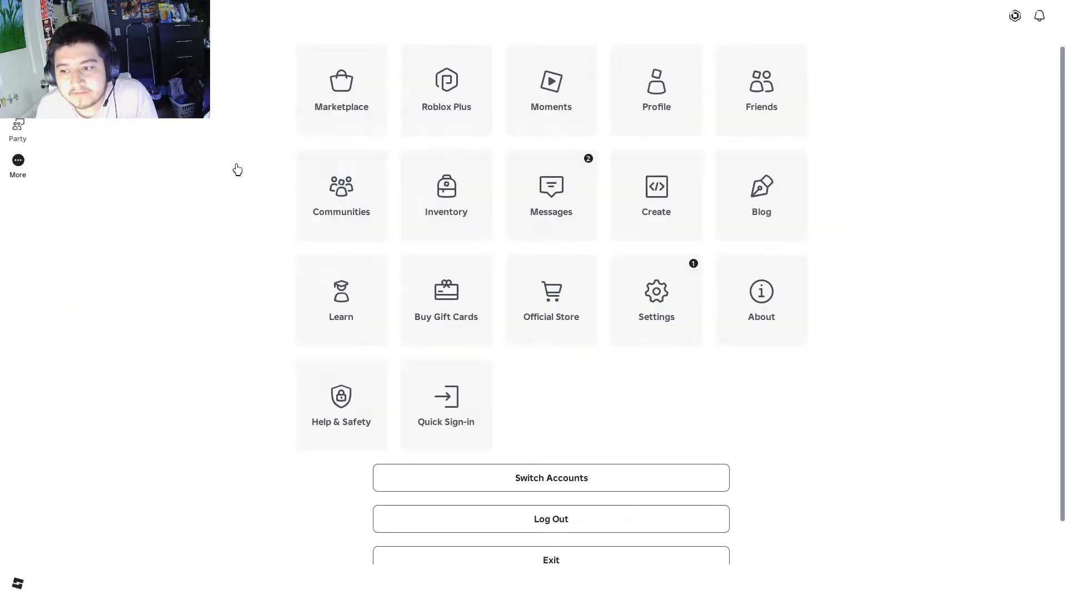
{"action": "left_click", "coordinate": [788, 130]}
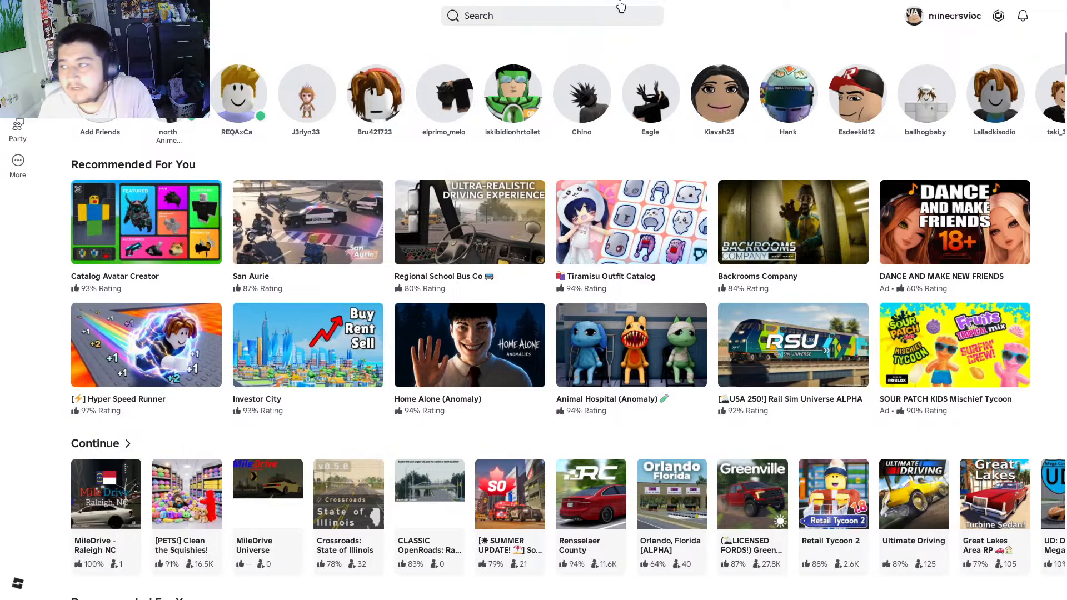
{"action": "mouse_move", "coordinate": [762, 5]}
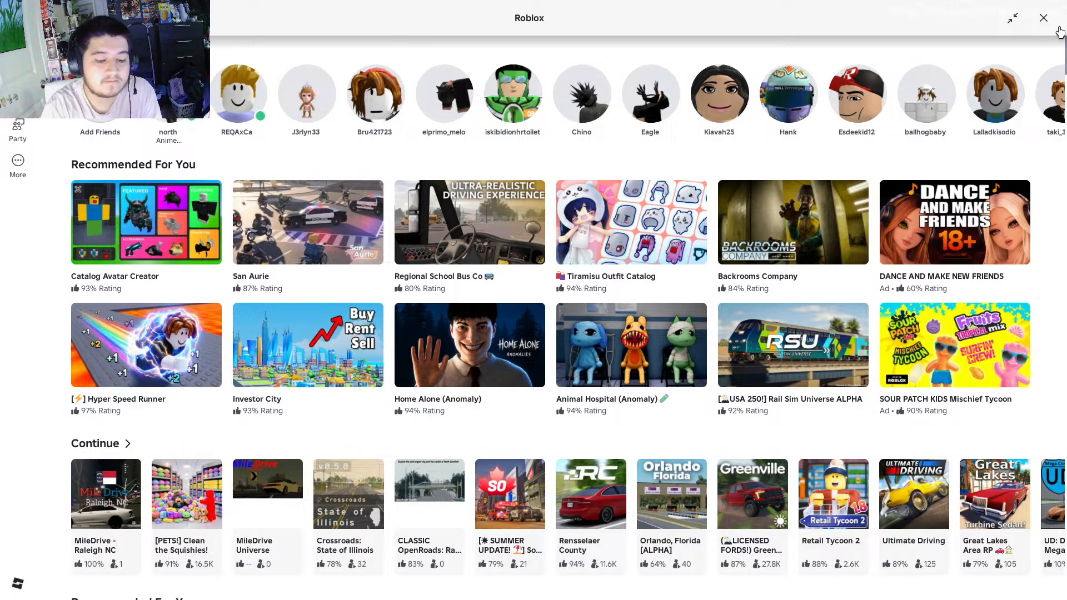
Close the Roblox app and switch back to Roblox Studio, with the MileDrive - Raleigh NC window maximized
{"action": "left_click", "coordinate": [1043, 18]}
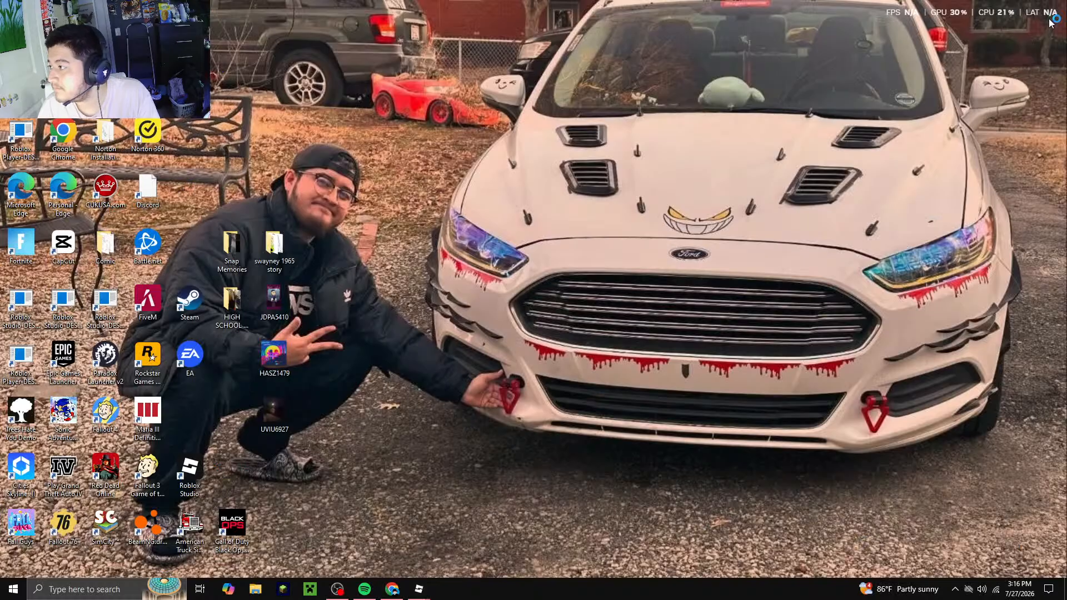
{"action": "mouse_move", "coordinate": [416, 594]}
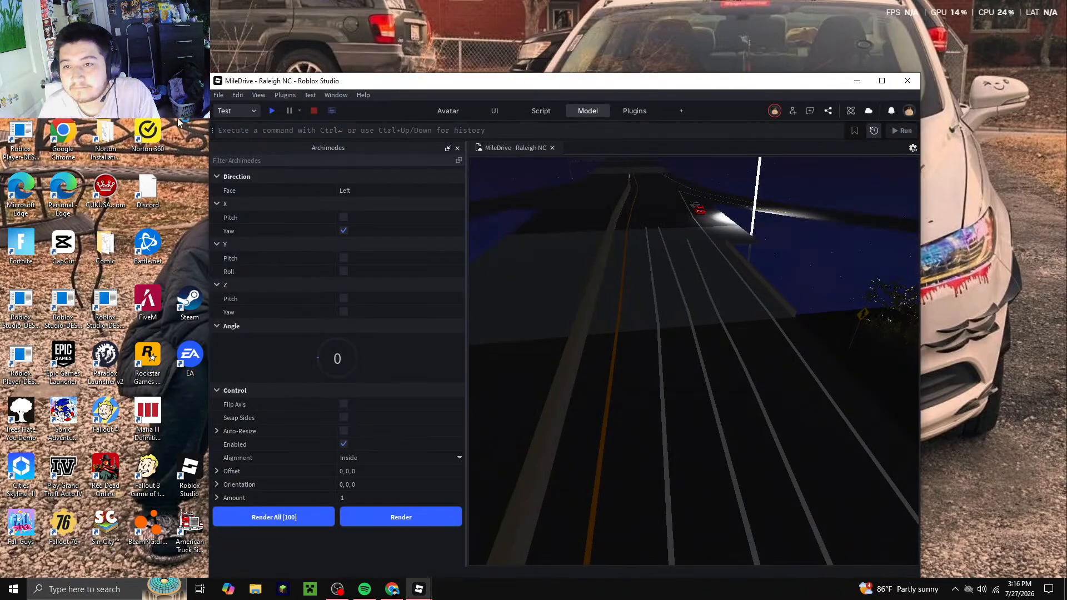
{"action": "left_click", "coordinate": [371, 536]}
{"action": "left_click", "coordinate": [219, 95]}
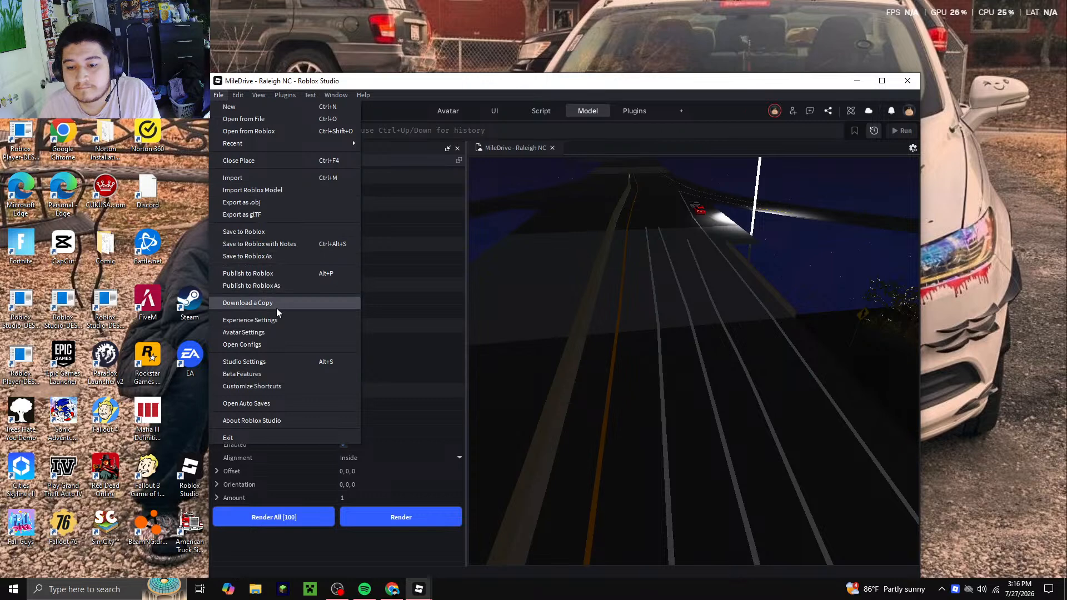
{"action": "left_click", "coordinate": [875, 83]}
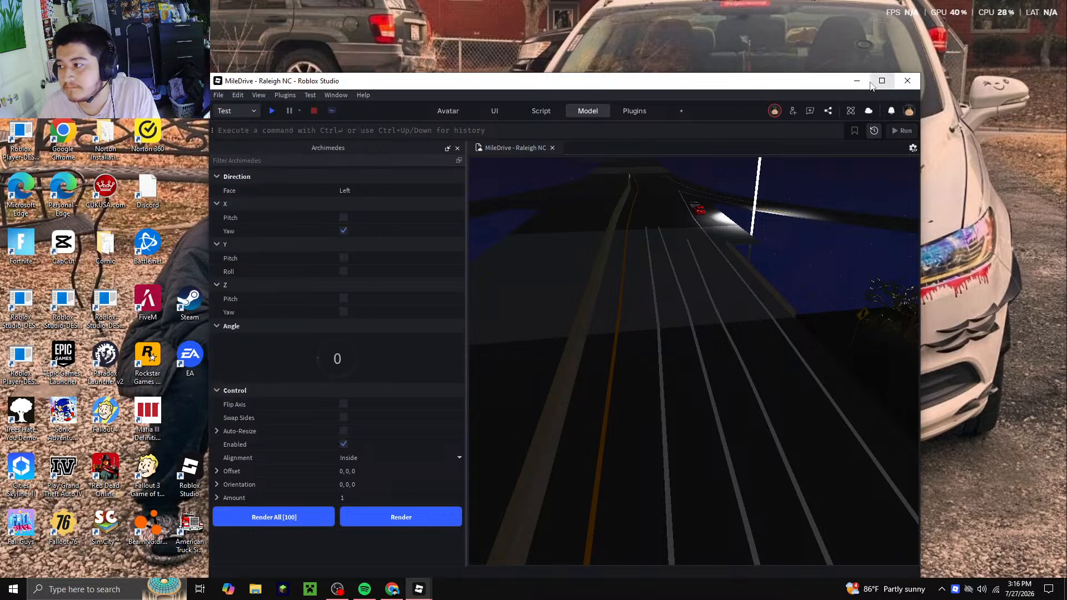
{"action": "left_click", "coordinate": [878, 82]}
Add a friend as a collaborator on the place with Edit permission and save the change
{"action": "left_click", "coordinate": [939, 34]}
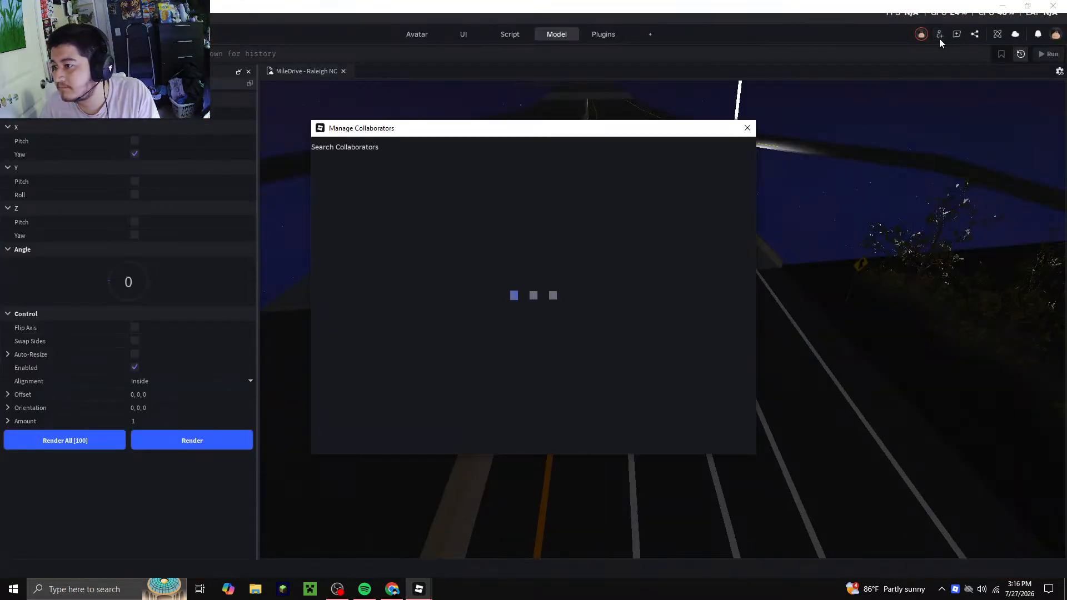
{"action": "left_click", "coordinate": [441, 165]}
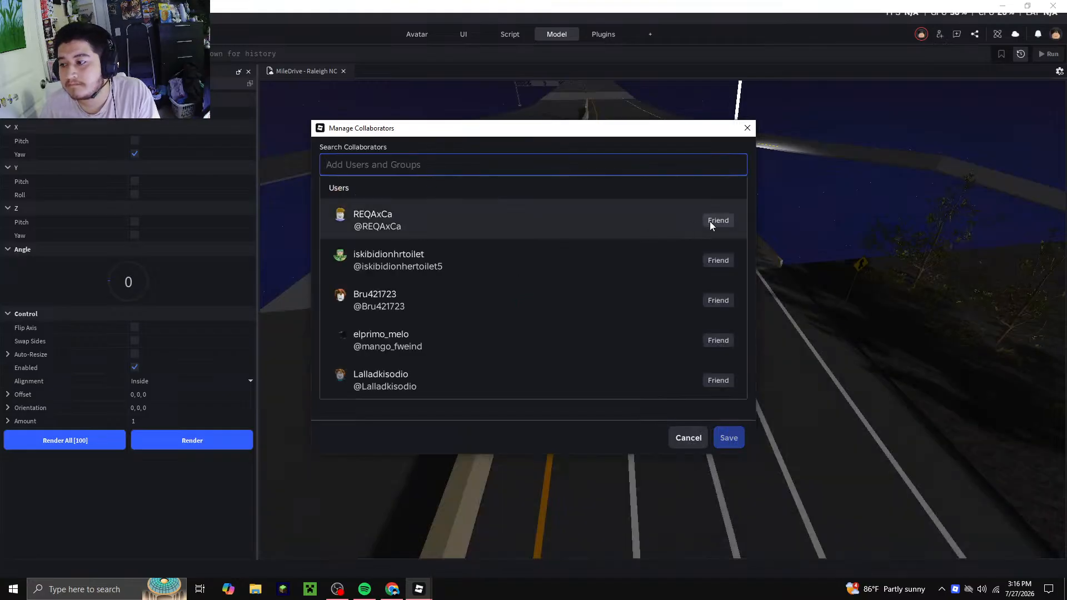
{"action": "left_click", "coordinate": [650, 227]}
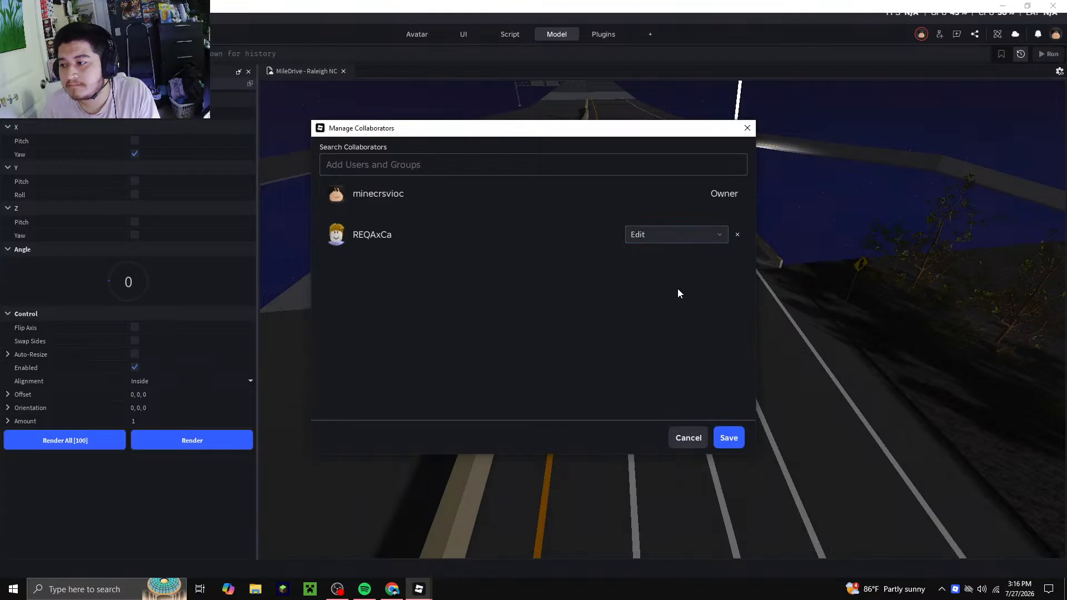
{"action": "left_click", "coordinate": [700, 232]}
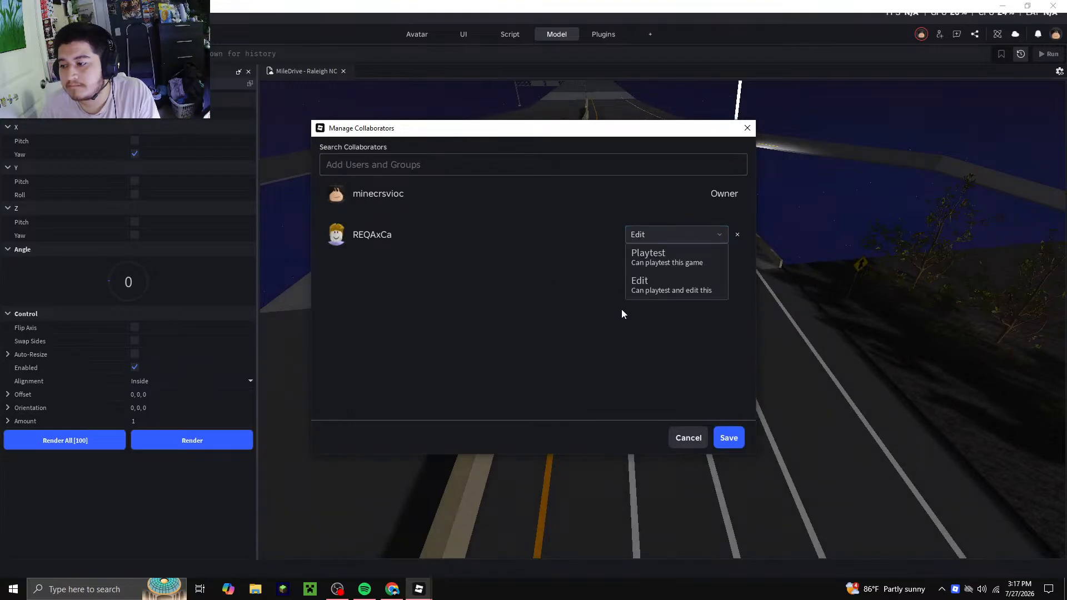
{"action": "left_click", "coordinate": [668, 289]}
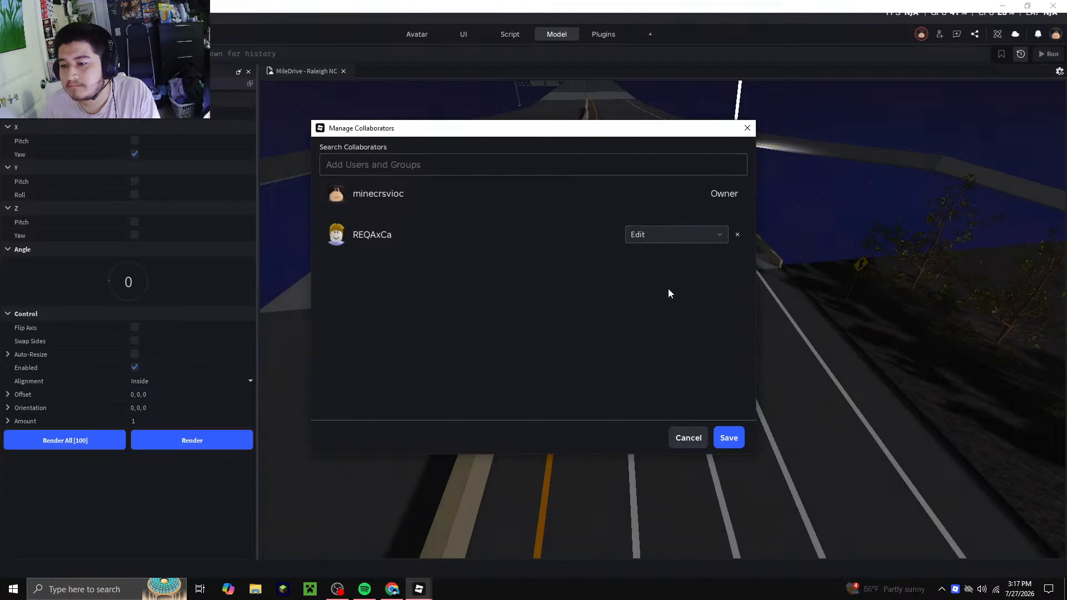
{"action": "left_click", "coordinate": [728, 438]}
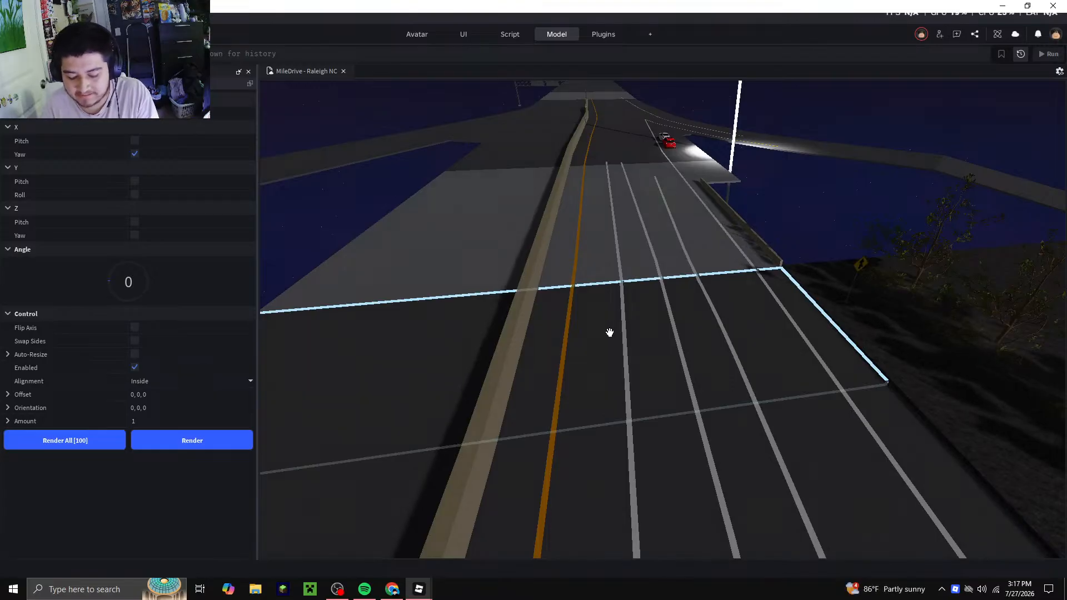
Reopen Manage Collaborators to check the added friend's permission options, and close it without changes
{"action": "left_click", "coordinate": [939, 34]}
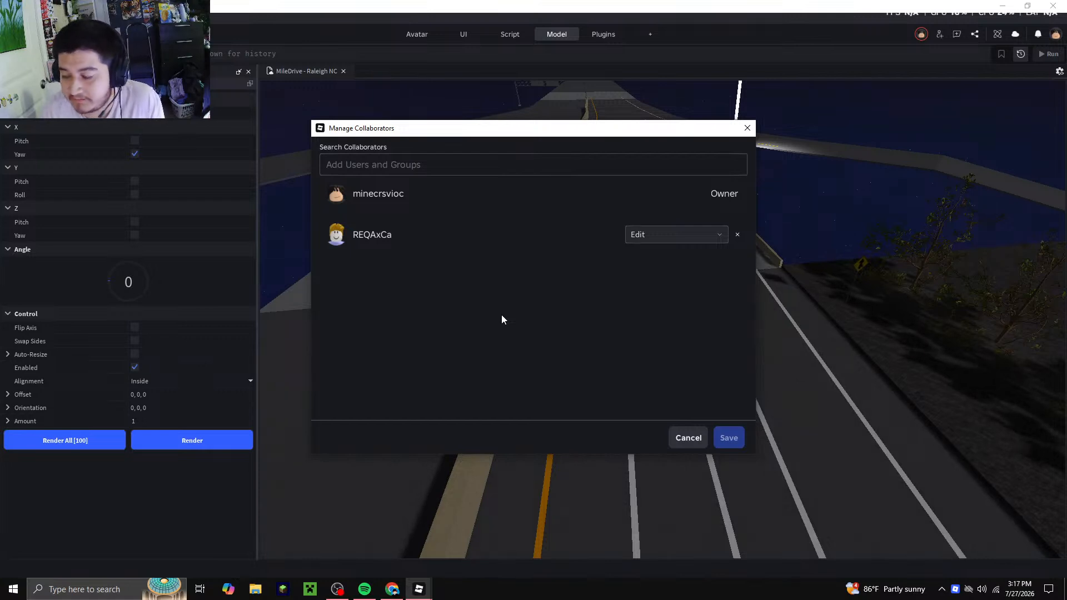
{"action": "left_click", "coordinate": [389, 163]}
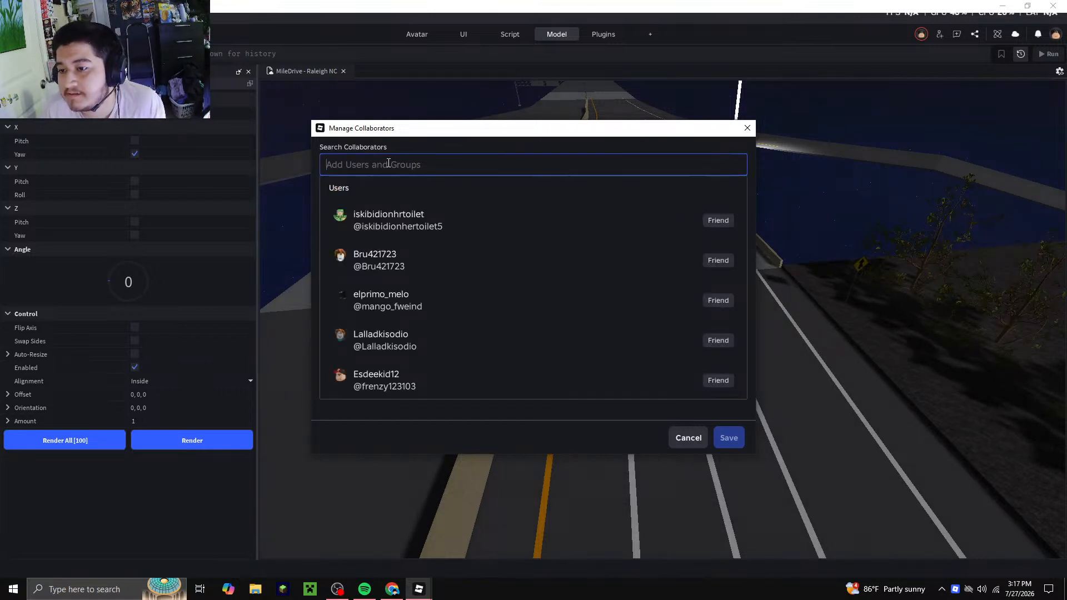
{"action": "left_click", "coordinate": [314, 185]}
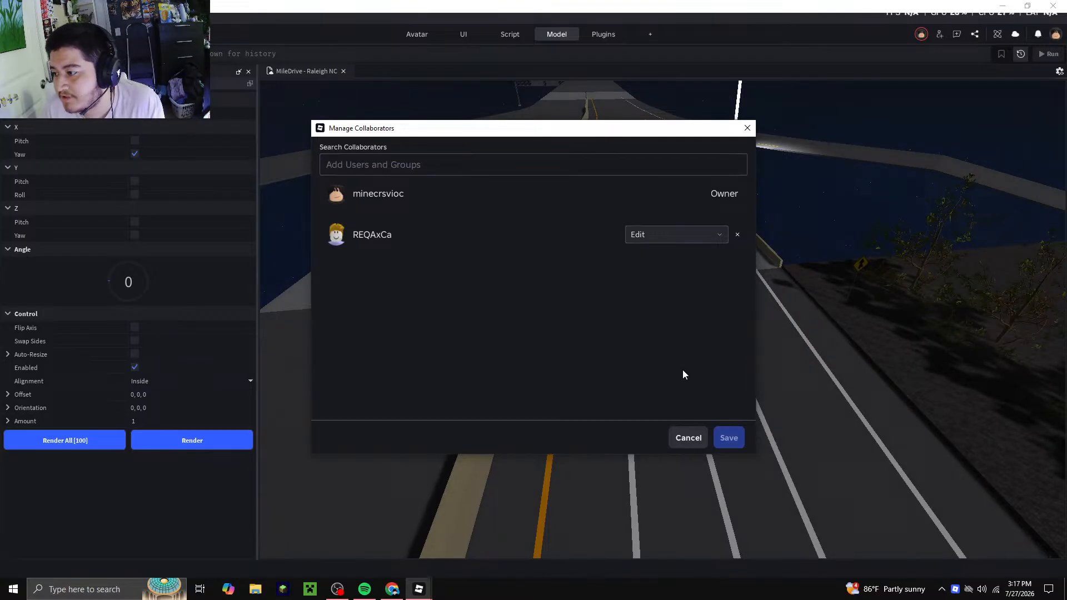
{"action": "left_click", "coordinate": [661, 238]}
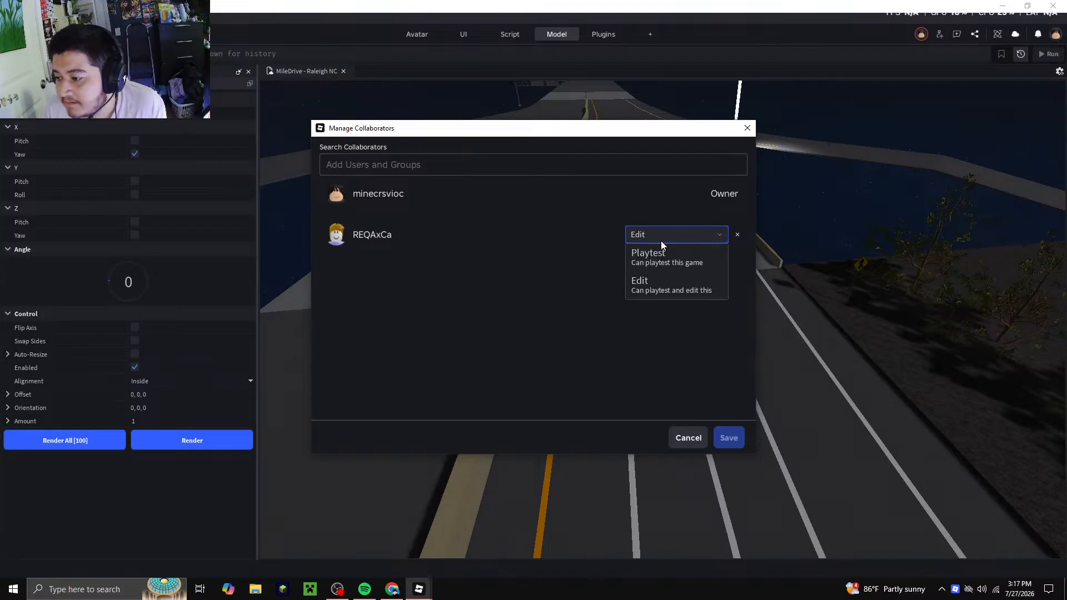
{"action": "left_click", "coordinate": [511, 309]}
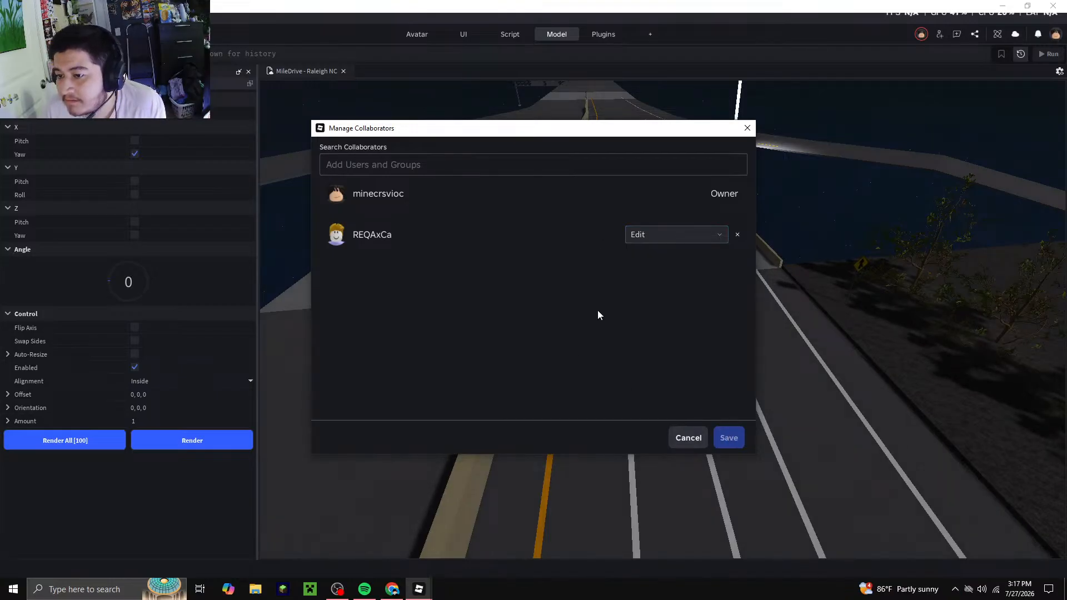
{"action": "left_click", "coordinate": [747, 128]}
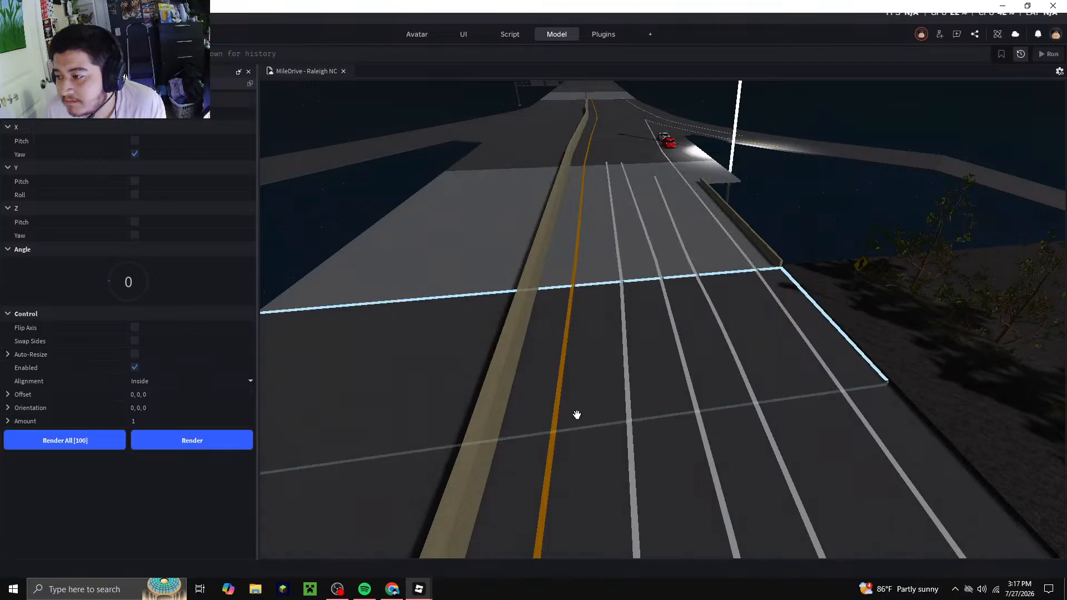
Delete the last two segments of the shortest white lane line on the bridge
{"action": "scroll", "coordinate": [576, 414], "scroll_direction": "down", "scroll_amount": 8}
{"action": "scroll", "coordinate": [656, 291], "scroll_direction": "up", "scroll_amount": 8}
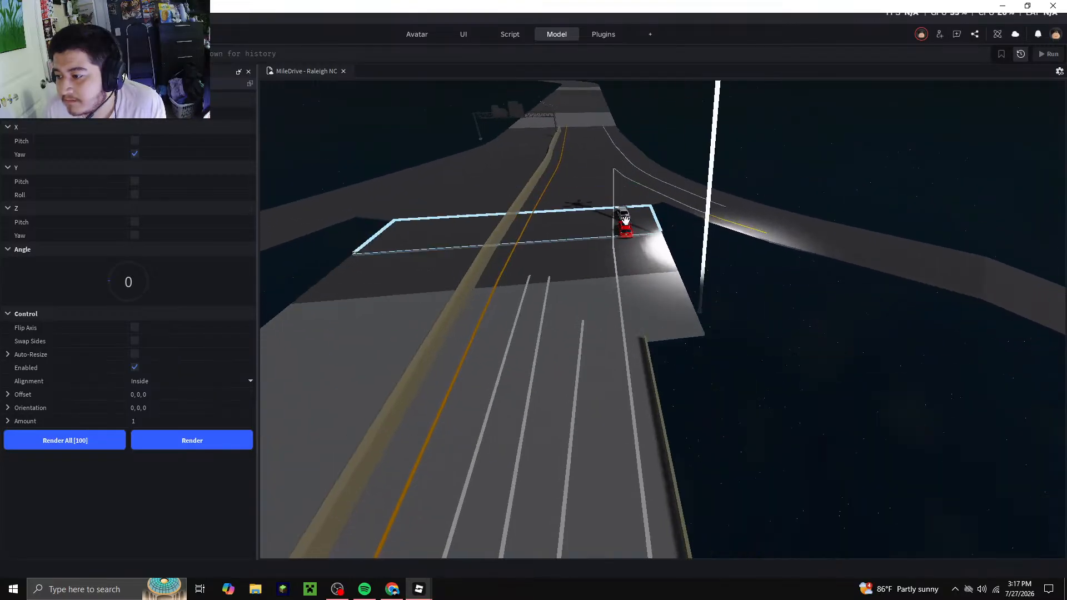
{"action": "scroll", "coordinate": [625, 219], "scroll_direction": "up", "scroll_amount": 8}
{"action": "right_click_drag", "start_coordinate": [711, 340], "coordinate": [718, 339]}
{"action": "scroll", "coordinate": [718, 339], "scroll_direction": "down", "scroll_amount": 3}
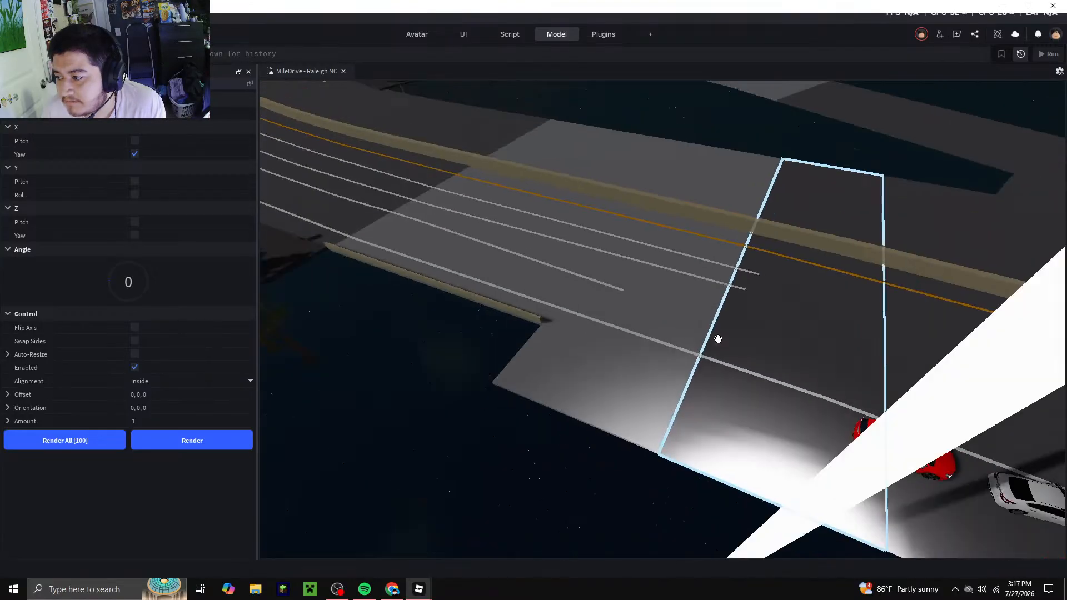
{"action": "scroll", "coordinate": [718, 339], "scroll_direction": "down", "scroll_amount": 5}
{"action": "scroll", "coordinate": [636, 319], "scroll_direction": "up", "scroll_amount": 8}
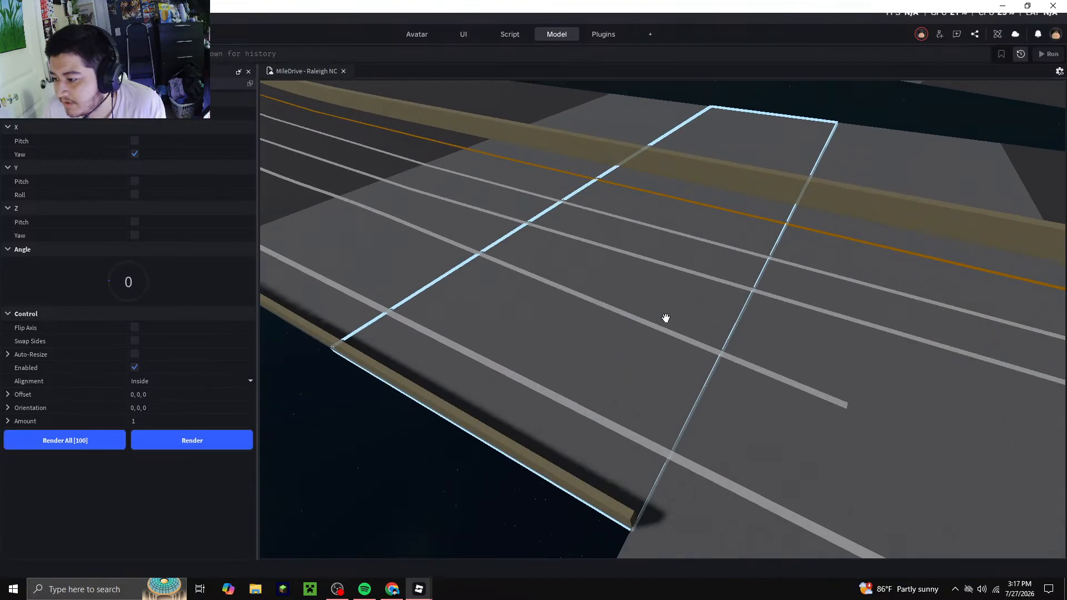
{"action": "right_click_drag", "start_coordinate": [666, 317], "coordinate": [665, 319]}
{"action": "left_click", "coordinate": [652, 267]}
{"action": "right_click", "coordinate": [653, 267]}
{"action": "left_click", "coordinate": [579, 237]}
{"action": "right_click", "coordinate": [567, 265]}
{"action": "left_click", "coordinate": [614, 108]}
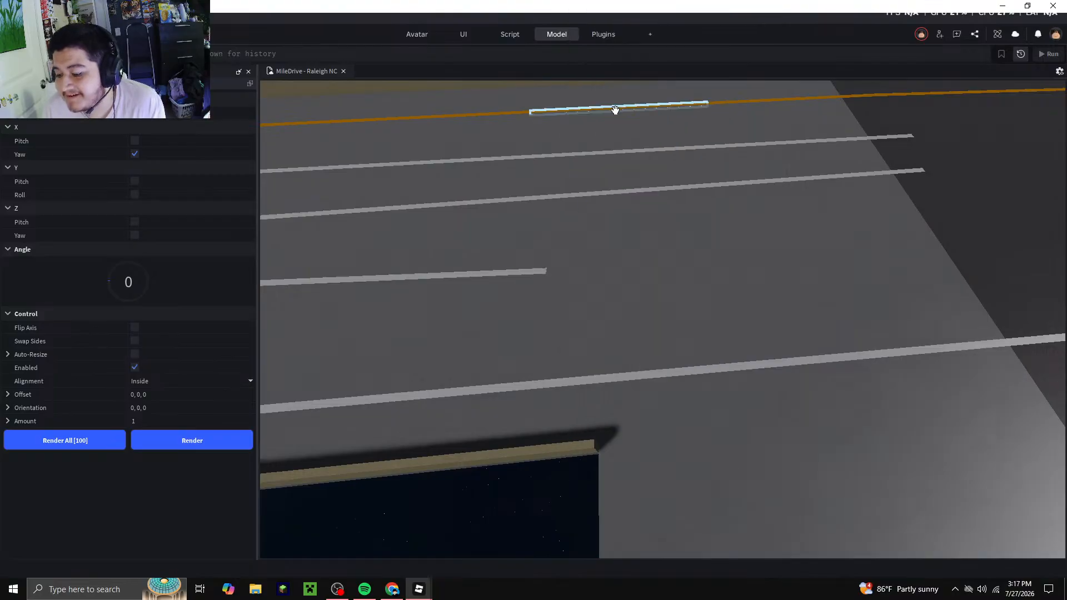
{"action": "left_click", "coordinate": [494, 269]}
{"action": "left_click", "coordinate": [493, 269]}
{"action": "right_click", "coordinate": [493, 269]}
{"action": "left_click", "coordinate": [542, 106]}
Delete three more segments from the end of the short white lane line
{"action": "right_click_drag", "start_coordinate": [554, 294], "coordinate": [554, 290]}
{"action": "left_click", "coordinate": [553, 205]}
{"action": "right_click", "coordinate": [550, 205]}
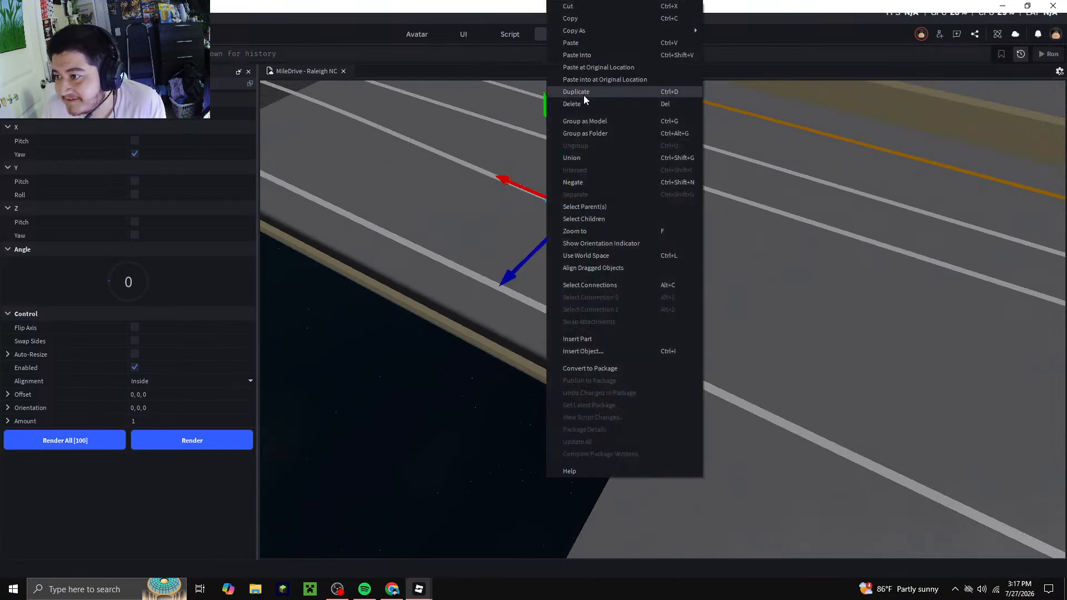
{"action": "left_click", "coordinate": [577, 105]}
{"action": "left_click", "coordinate": [517, 184]}
{"action": "right_click", "coordinate": [517, 184]}
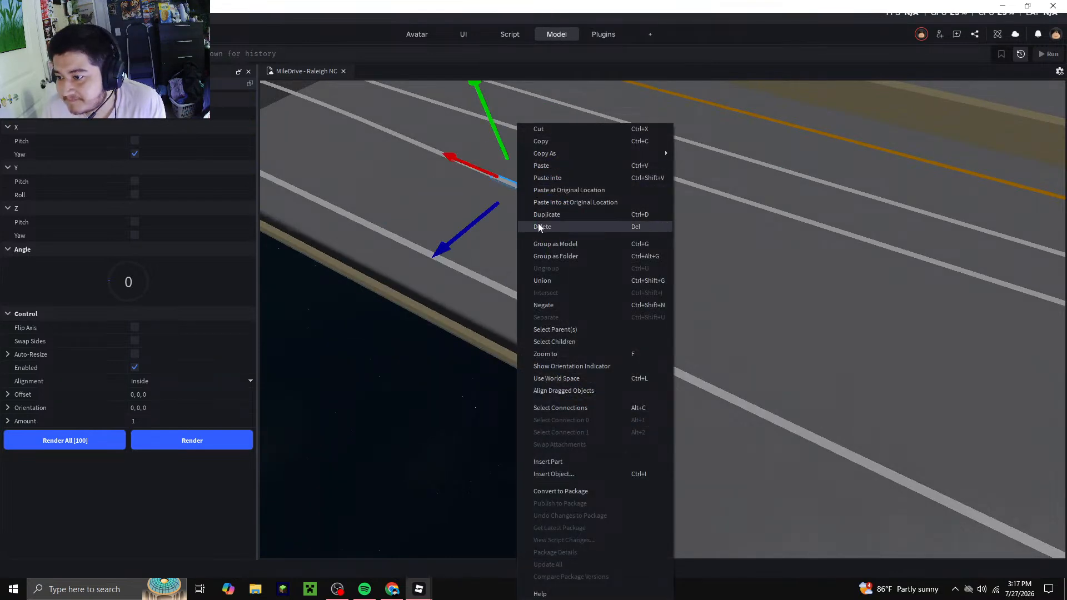
{"action": "left_click", "coordinate": [538, 227]}
{"action": "left_click", "coordinate": [487, 168]}
{"action": "right_click", "coordinate": [488, 168]}
{"action": "left_click", "coordinate": [505, 106]}
Trim the short white lane line back by another three segments, towards the start of the bridge
{"action": "right_click_drag", "start_coordinate": [513, 327], "coordinate": [511, 328]}
{"action": "key", "text": "a"}
{"action": "left_click", "coordinate": [526, 305]}
{"action": "right_click", "coordinate": [528, 305]}
{"action": "left_click", "coordinate": [582, 101]}
{"action": "left_click", "coordinate": [514, 306]}
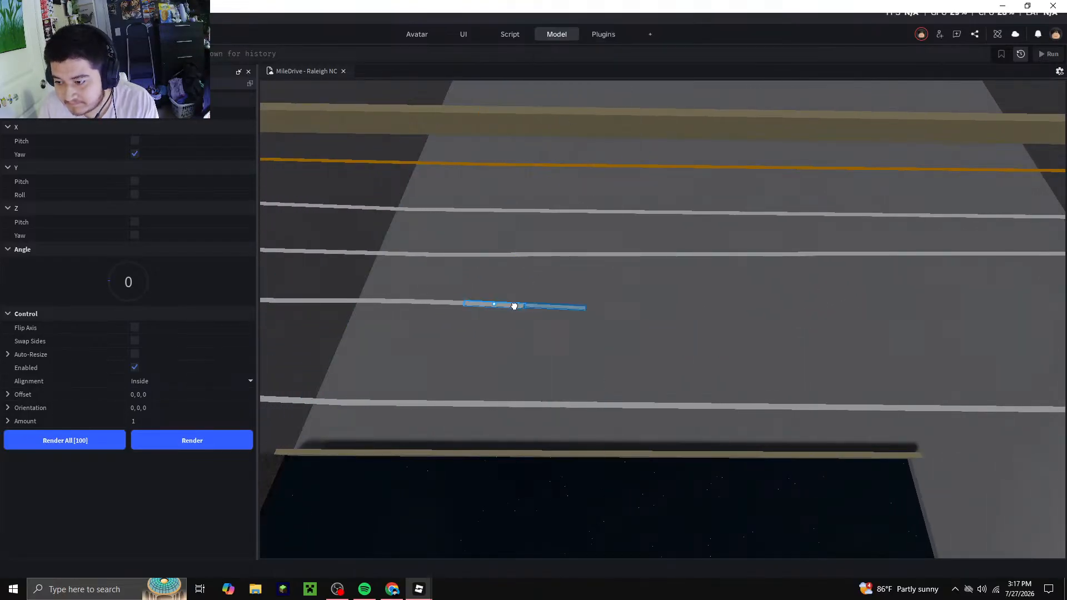
{"action": "right_click", "coordinate": [514, 306]}
{"action": "left_click", "coordinate": [561, 109]}
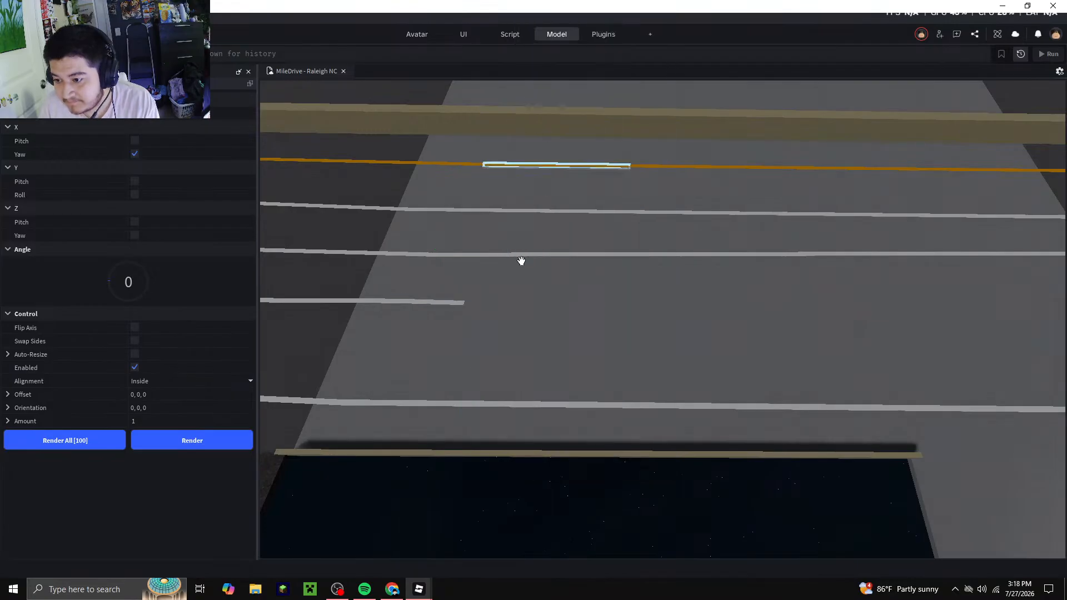
{"action": "key", "text": "a"}
{"action": "key", "text": "w"}
{"action": "left_click", "coordinate": [543, 314]}
{"action": "right_click", "coordinate": [543, 314]}
{"action": "left_click", "coordinate": [567, 107]}
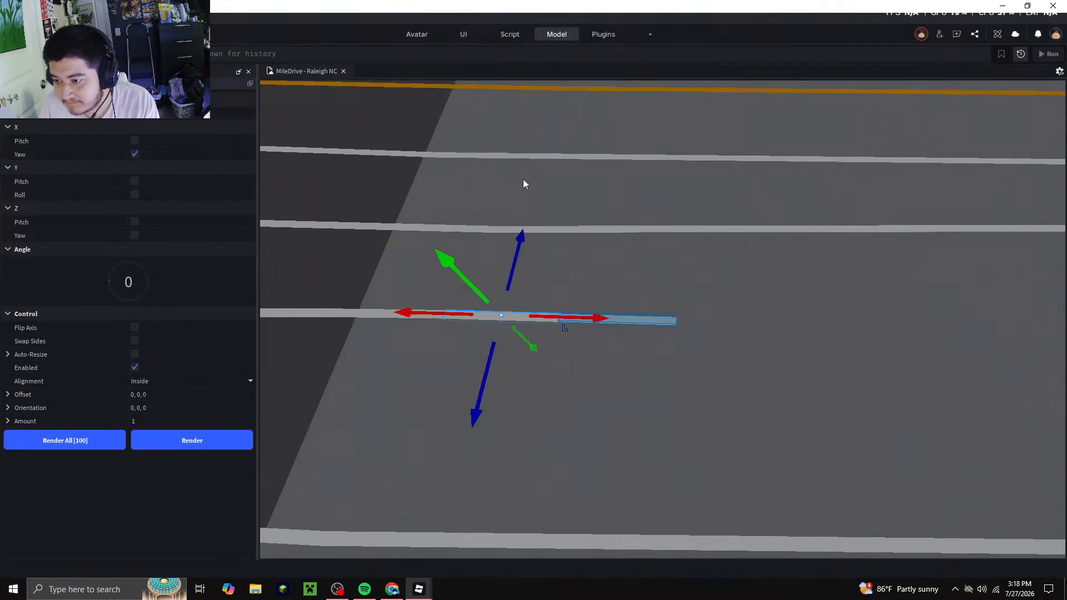
Extend the trimmed lane line from its end segment by rendering four segments at angle 0 with Archimedes
{"action": "left_click", "coordinate": [435, 315]}
{"action": "key", "text": "d"}
{"action": "key", "text": "s"}
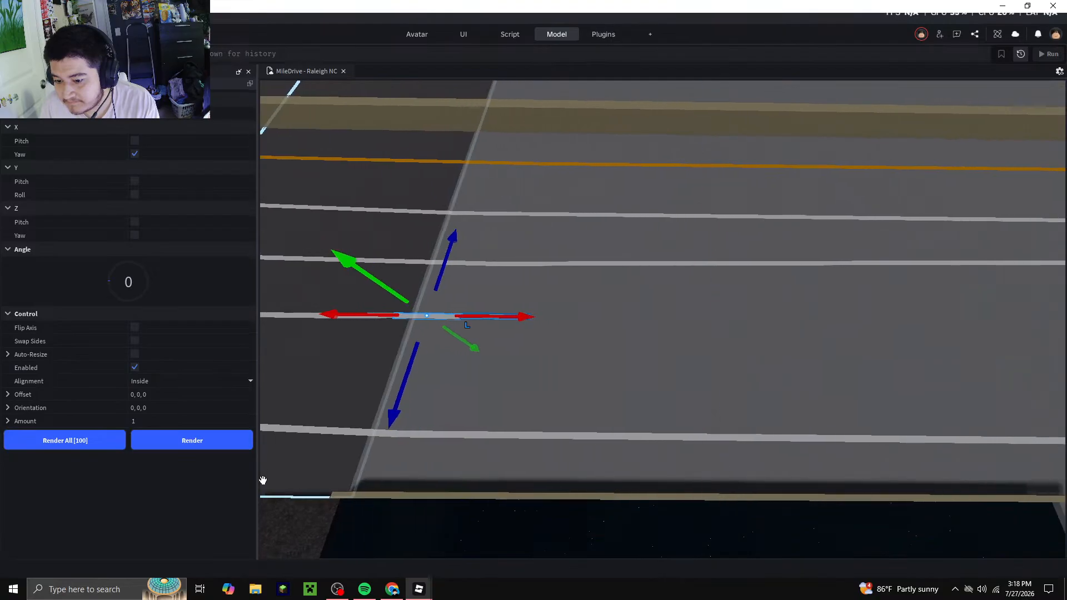
{"action": "left_click", "coordinate": [222, 436]}
{"action": "left_click", "coordinate": [222, 436]}
{"action": "left_click", "coordinate": [222, 435]}
{"action": "left_click", "coordinate": [222, 436]}
Render the next lane line segment at angle 3 with Flip Axis off, and continue the line at angle 0
{"action": "right_click_drag", "start_coordinate": [589, 422], "coordinate": [595, 420]}
{"action": "left_click", "coordinate": [135, 327]}
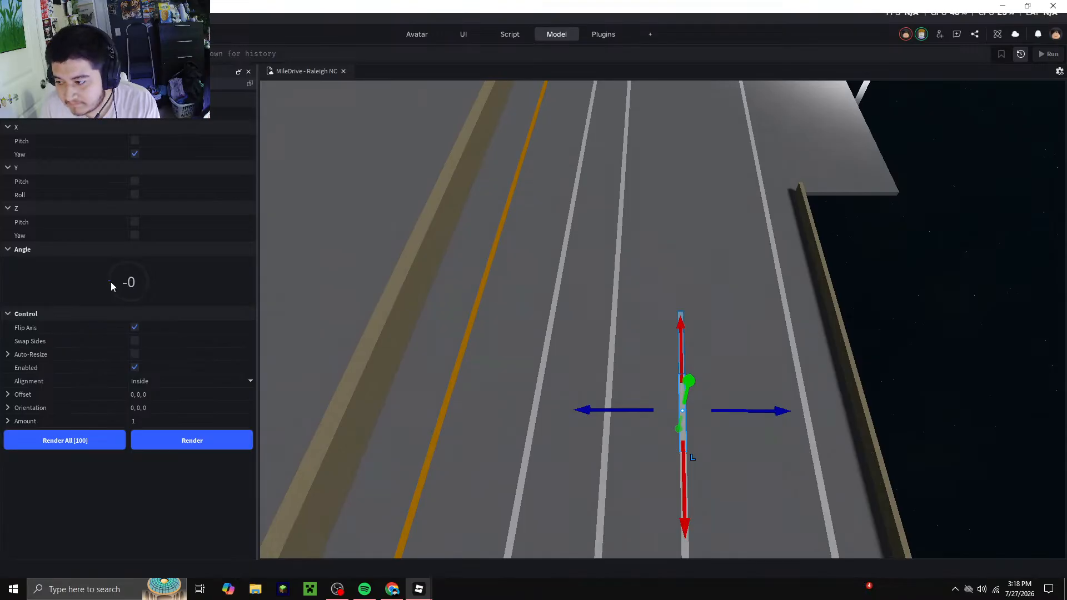
{"action": "left_click", "coordinate": [135, 327]}
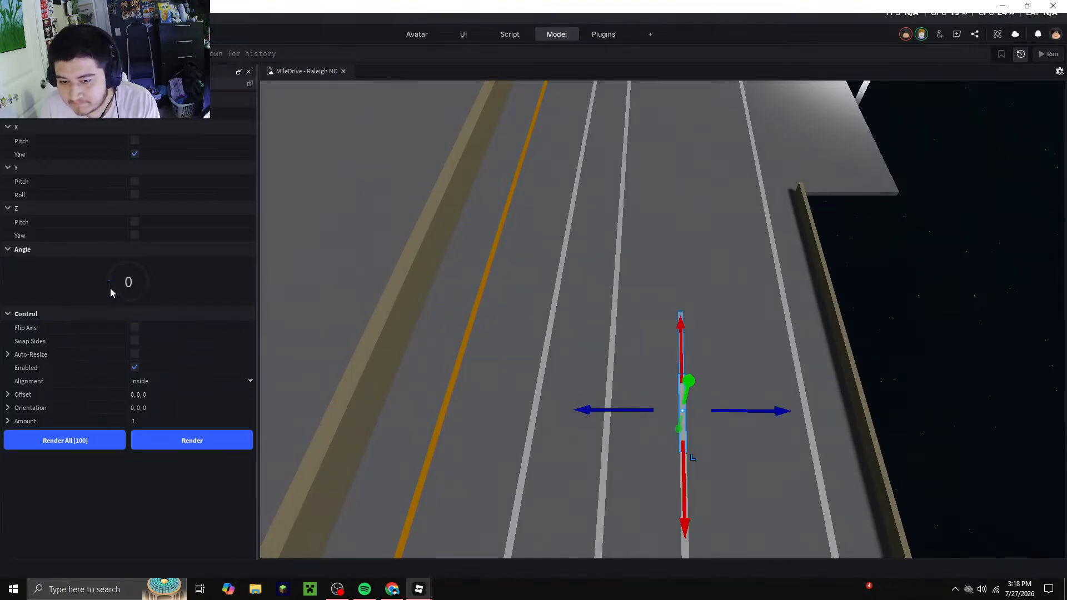
{"action": "left_click", "coordinate": [108, 278]}
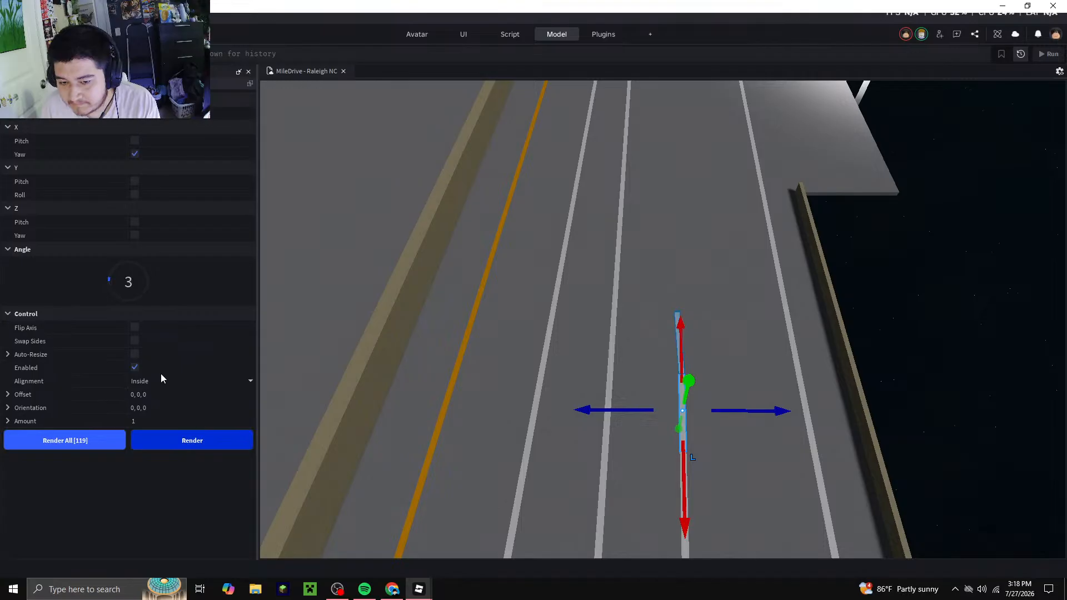
{"action": "left_click", "coordinate": [196, 428]}
{"action": "left_click", "coordinate": [110, 286]}
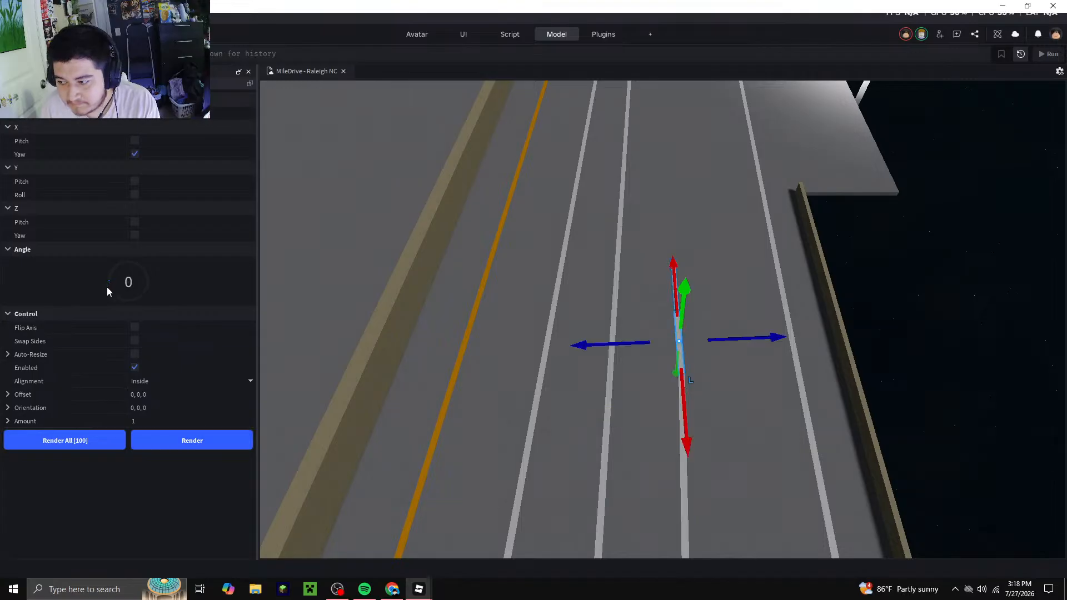
{"action": "left_click", "coordinate": [209, 439]}
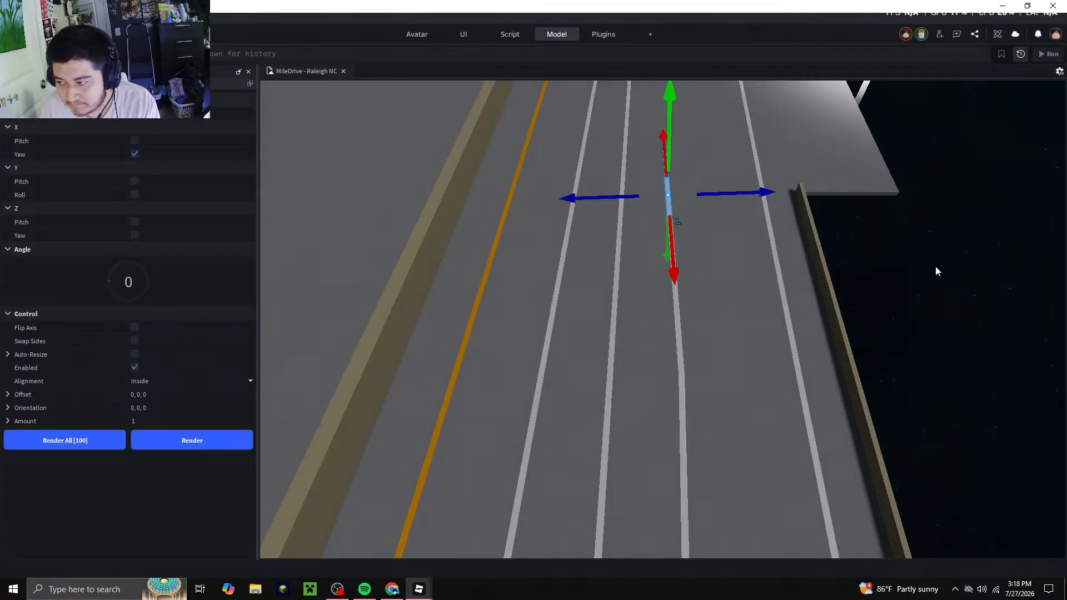
Delete the last two newly rendered segments from the far end of the lane line
{"action": "left_click", "coordinate": [936, 272]}
{"action": "key", "text": "d"}
{"action": "scroll", "coordinate": [655, 181], "scroll_direction": "up", "scroll_amount": 2}
{"action": "left_click", "coordinate": [646, 195]}
{"action": "left_click", "coordinate": [644, 197]}
{"action": "right_click", "coordinate": [645, 197]}
{"action": "left_click", "coordinate": [672, 104]}
{"action": "right_click", "coordinate": [645, 240]}
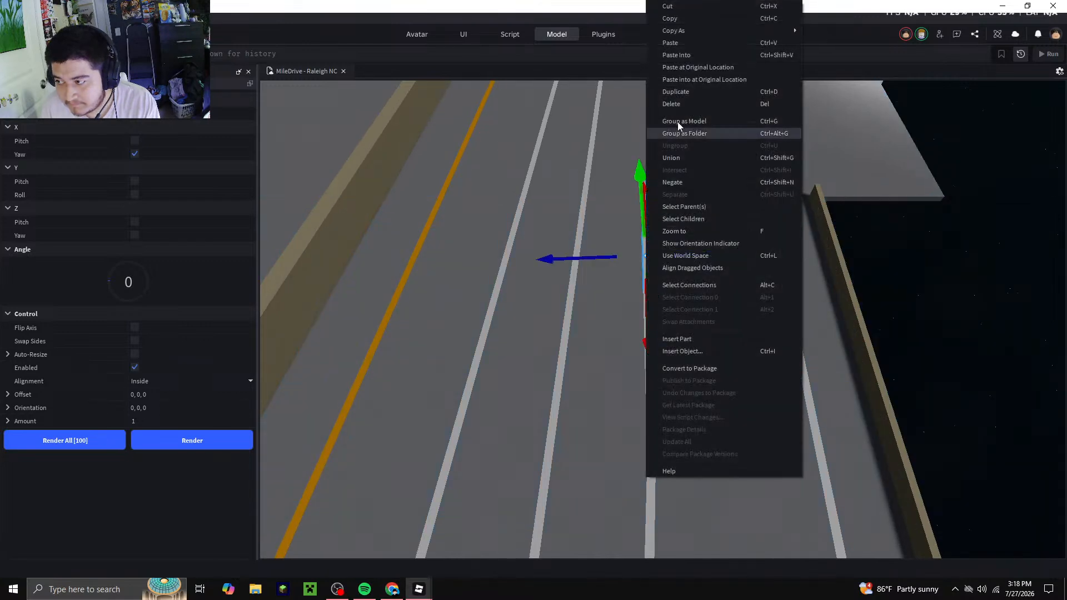
{"action": "left_click", "coordinate": [677, 106]}
Delete the selected end segment of the short lane line and extend the line again at angle 0 with Flip Axis off
{"action": "middle_click_drag", "start_coordinate": [676, 110], "coordinate": [618, 265]}
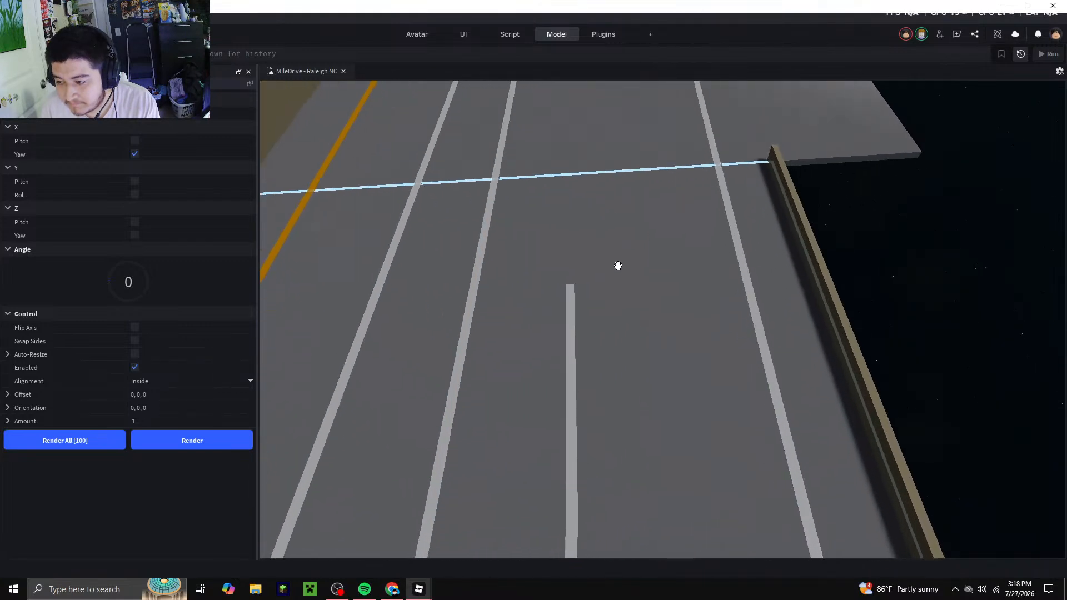
{"action": "key", "text": "a"}
{"action": "left_click", "coordinate": [596, 300]}
{"action": "key", "text": "a"}
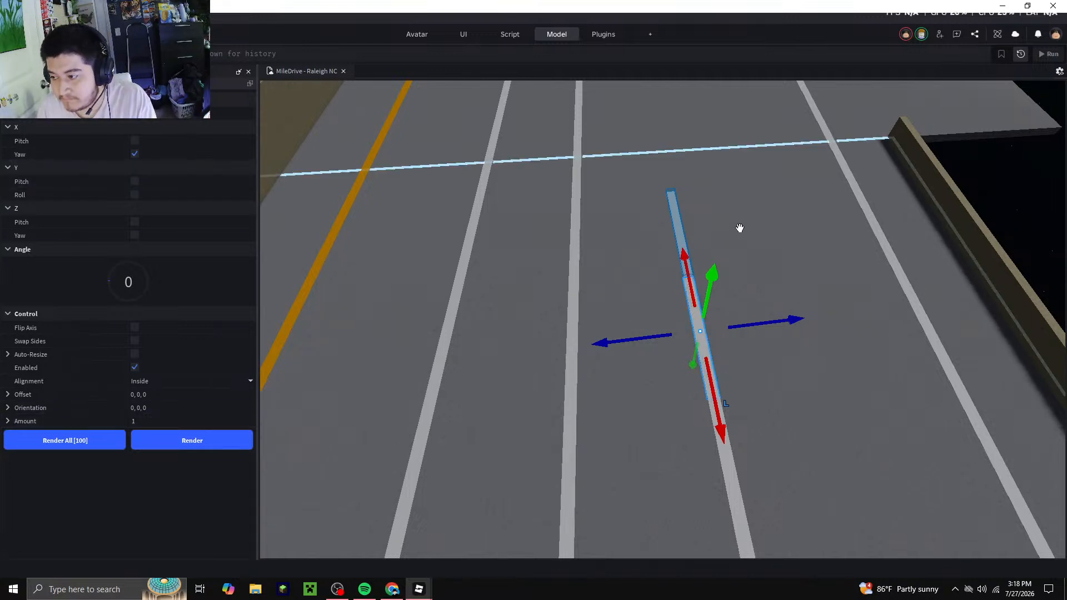
{"action": "right_click_drag", "start_coordinate": [739, 227], "coordinate": [734, 258]}
{"action": "scroll", "coordinate": [734, 258], "scroll_direction": "down", "scroll_amount": 5}
{"action": "scroll", "coordinate": [593, 189], "scroll_direction": "up", "scroll_amount": 6}
{"action": "right_click_drag", "start_coordinate": [593, 188], "coordinate": [603, 233]}
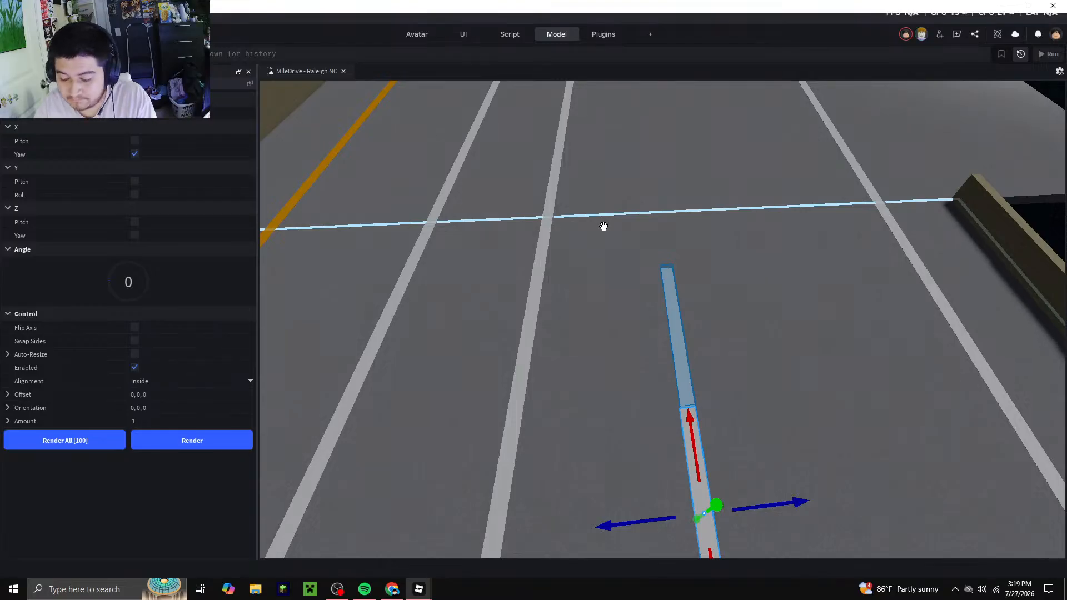
{"action": "scroll", "coordinate": [672, 283], "scroll_direction": "down", "scroll_amount": 5}
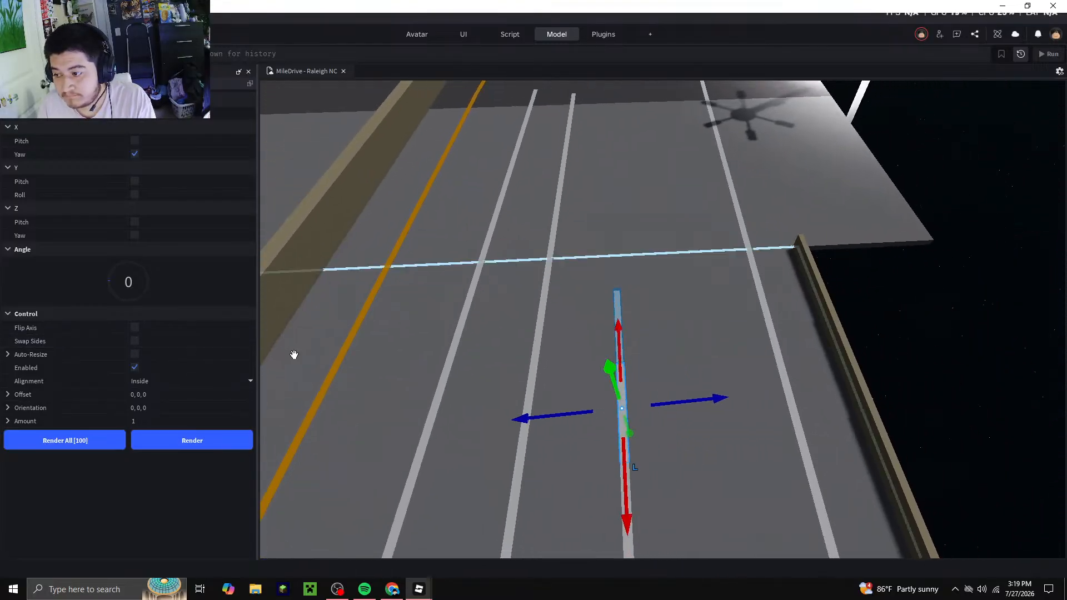
{"action": "left_click", "coordinate": [236, 438]}
{"action": "left_click", "coordinate": [878, 266]}
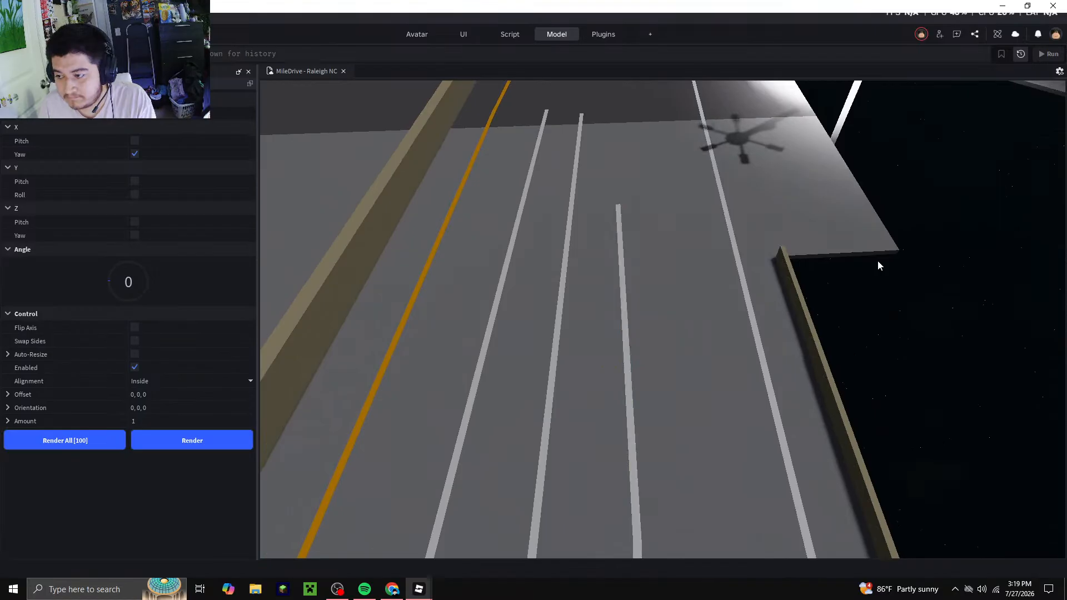
{"action": "key", "text": "a"}
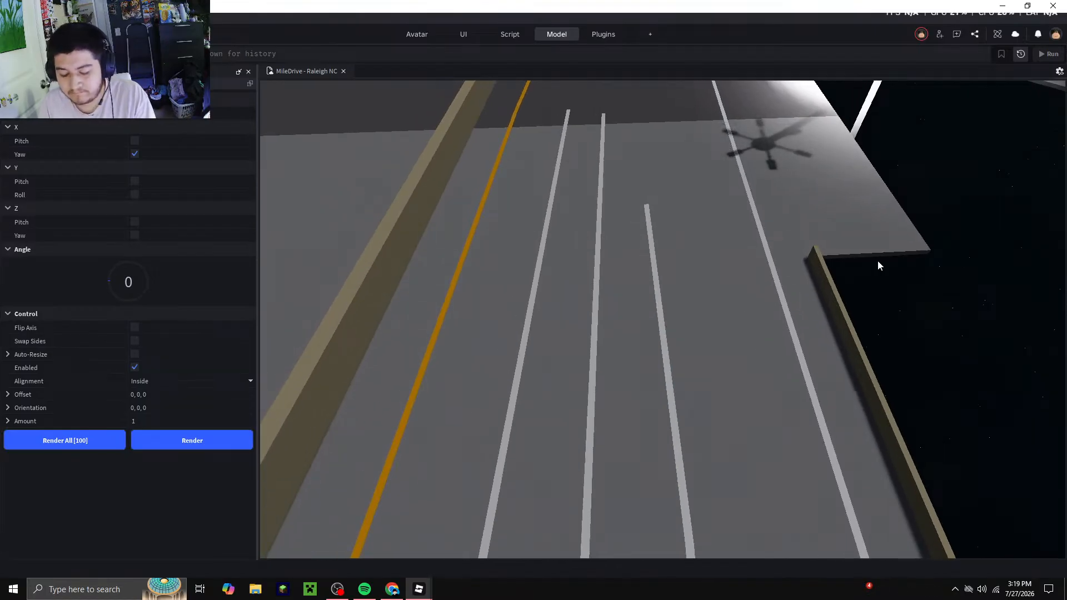
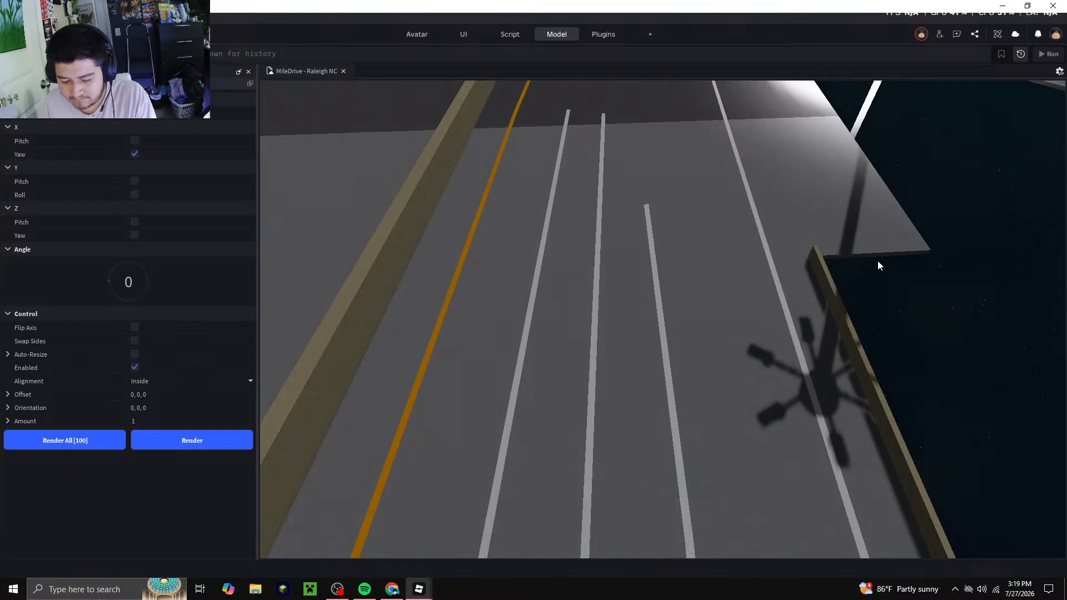
Trim two segments from the far end of the short white lane line
{"action": "key", "text": "s"}
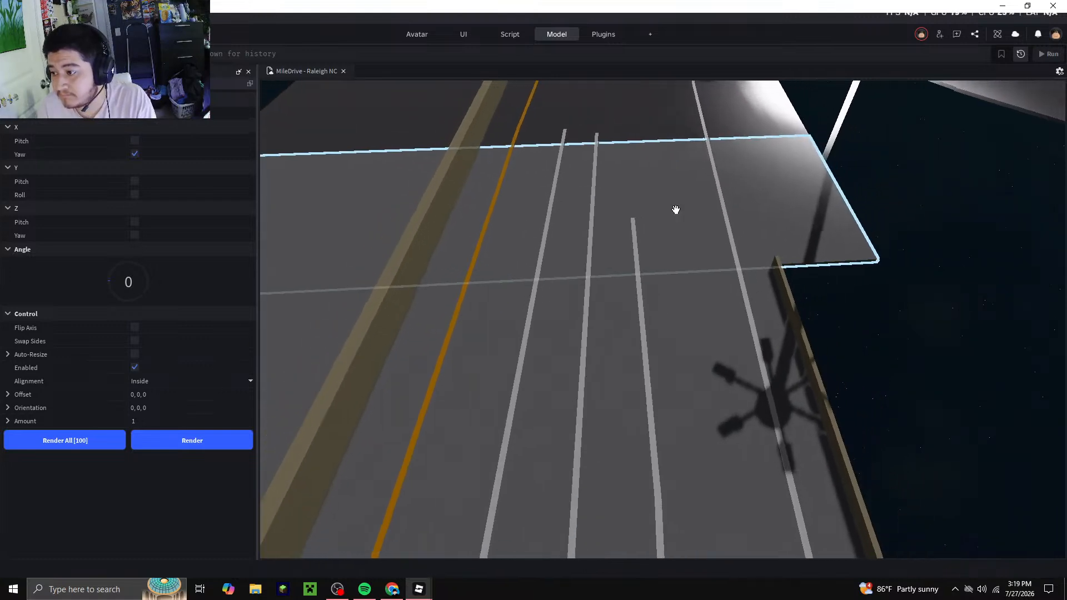
{"action": "scroll", "coordinate": [674, 169], "scroll_direction": "up", "scroll_amount": 5}
{"action": "left_click", "coordinate": [599, 226]}
{"action": "right_click", "coordinate": [599, 225]}
{"action": "left_click", "coordinate": [623, 104]}
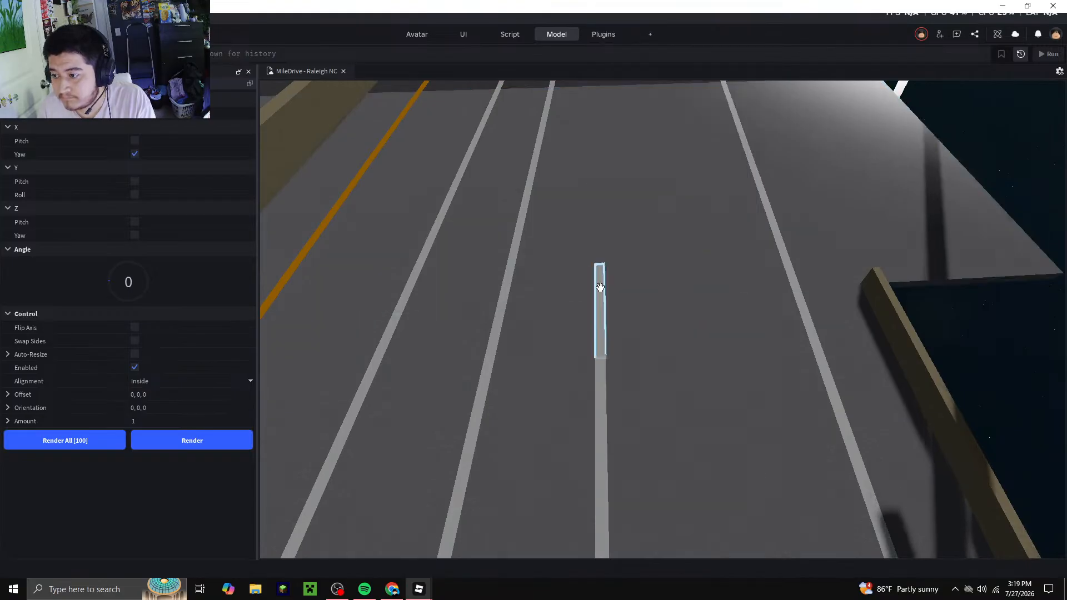
{"action": "left_click", "coordinate": [597, 306]}
{"action": "right_click", "coordinate": [599, 305]}
{"action": "left_click", "coordinate": [625, 103]}
Render the next segment of the short lane line at angle 2 with Flip Axis on
{"action": "key", "text": "a"}
{"action": "left_click", "coordinate": [702, 373]}
{"action": "key", "text": "d"}
{"action": "left_click", "coordinate": [134, 327]}
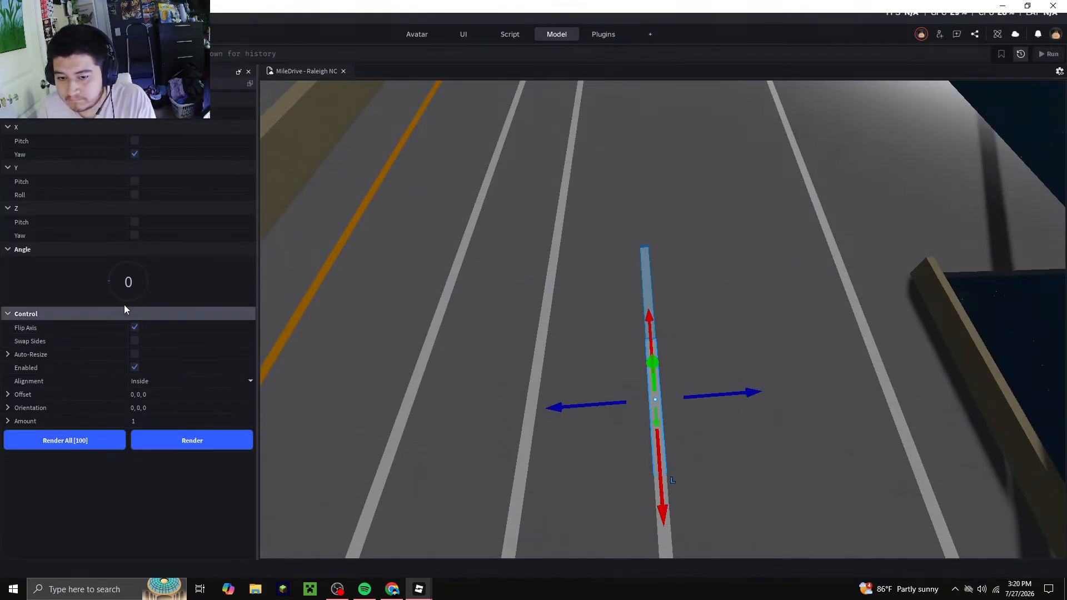
{"action": "left_click", "coordinate": [109, 281]}
{"action": "scroll", "coordinate": [109, 282], "scroll_direction": "down", "scroll_amount": 1}
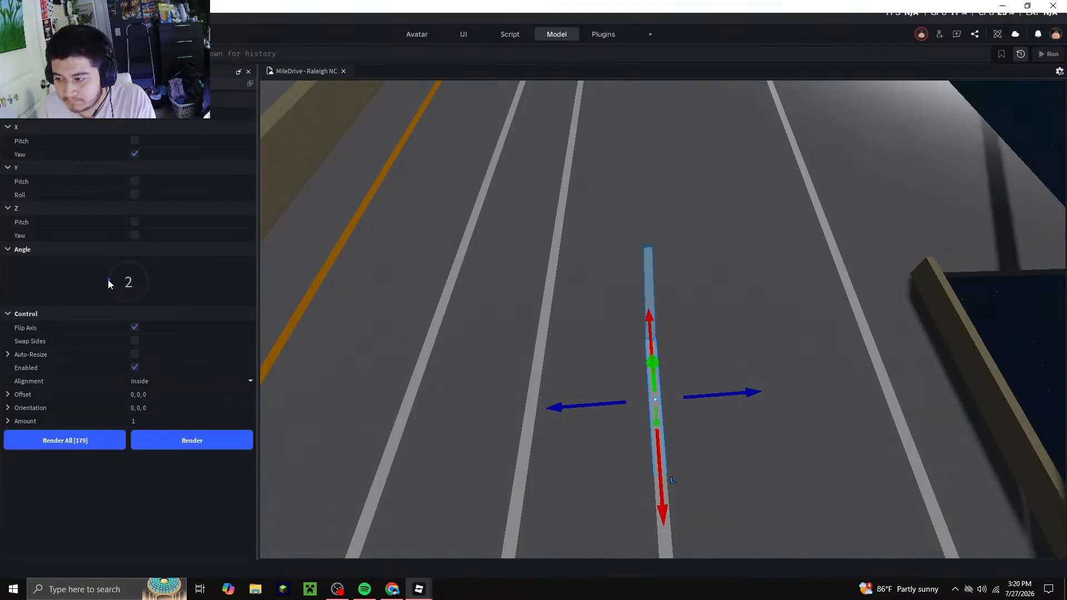
{"action": "left_click", "coordinate": [208, 437]}
Continue the short lane line straight by rendering five segments at angle 0
{"action": "left_click_drag", "start_coordinate": [111, 280], "coordinate": [108, 285]}
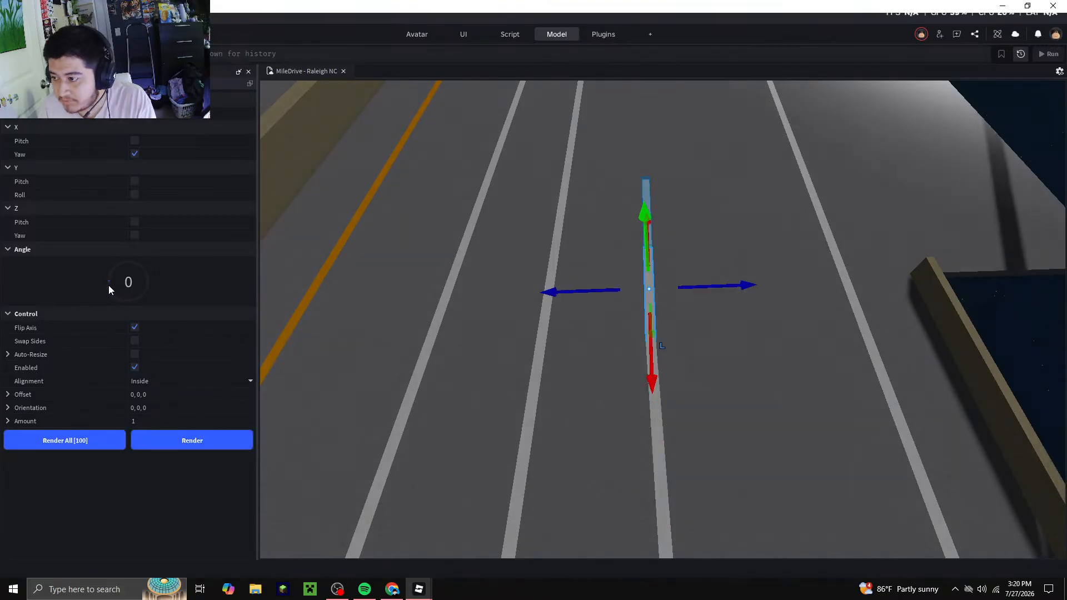
{"action": "double_click", "coordinate": [231, 437]}
{"action": "right_click_drag", "start_coordinate": [477, 439], "coordinate": [539, 438]}
{"action": "key", "text": "a"}
{"action": "left_click", "coordinate": [241, 434]}
{"action": "left_click", "coordinate": [241, 433]}
{"action": "left_click", "coordinate": [242, 432]}
{"action": "left_click", "coordinate": [950, 136]}
Extend the white lane line nearest the orange edge line at angle 0, past the slab boundary towards the parked cars
{"action": "scroll", "coordinate": [524, 259], "scroll_direction": "down", "scroll_amount": 8}
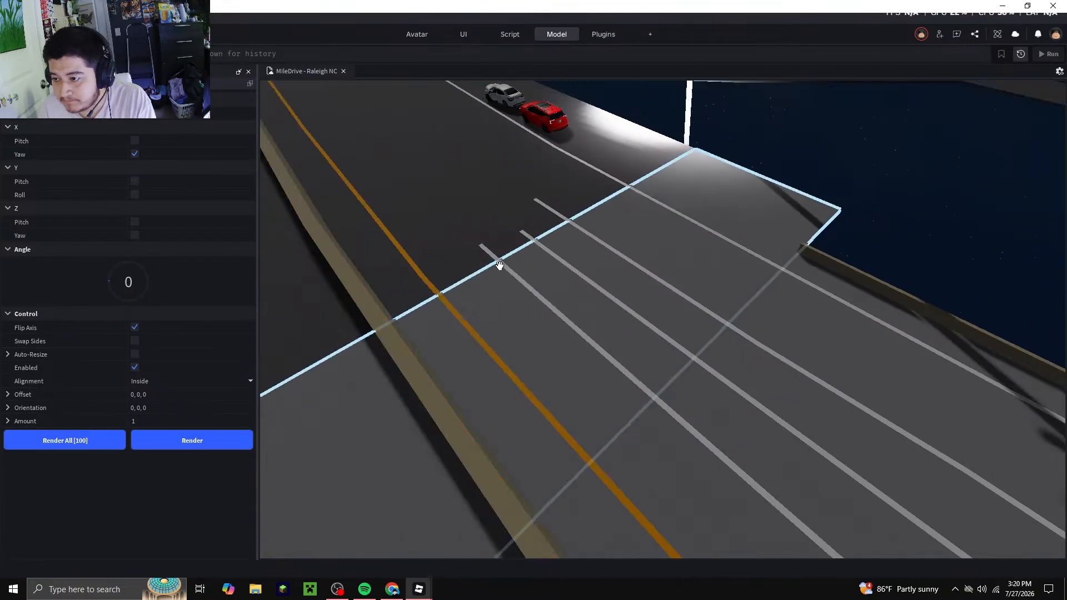
{"action": "right_click_drag", "start_coordinate": [612, 331], "coordinate": [612, 331]}
{"action": "scroll", "coordinate": [612, 331], "scroll_direction": "up", "scroll_amount": 1}
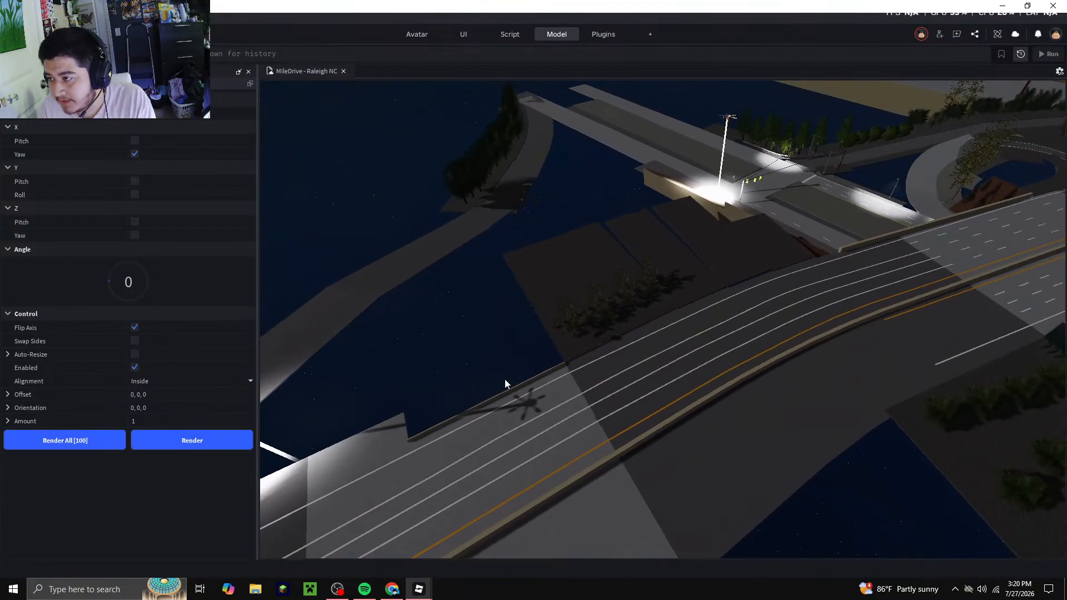
{"action": "right_click_drag", "start_coordinate": [504, 379], "coordinate": [505, 375]}
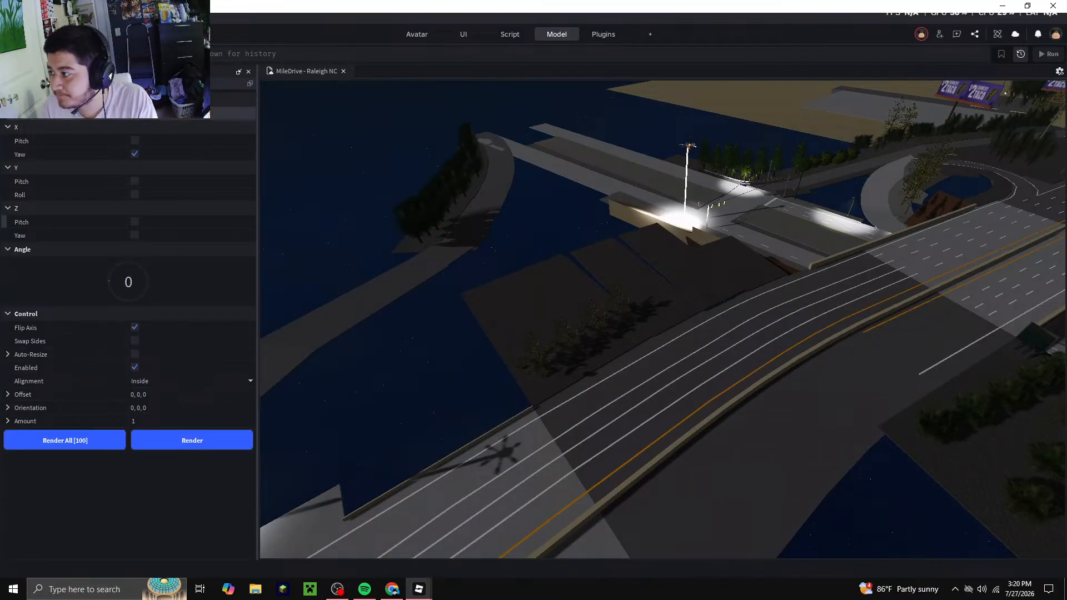
{"action": "right_click_drag", "start_coordinate": [710, 351], "coordinate": [711, 362]}
{"action": "scroll", "coordinate": [550, 204], "scroll_direction": "up", "scroll_amount": 4}
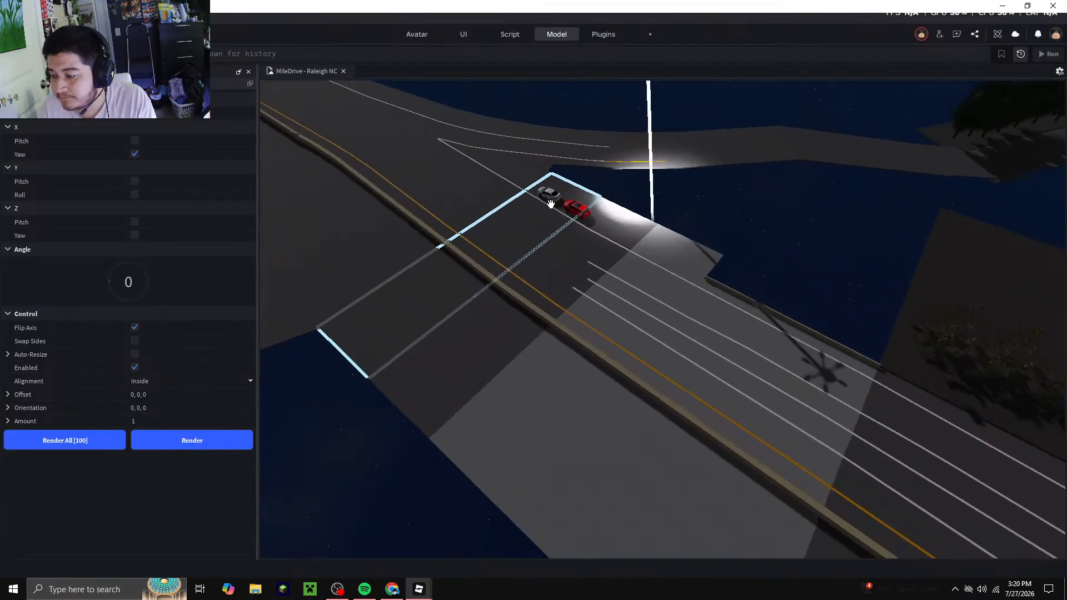
{"action": "scroll", "coordinate": [678, 329], "scroll_direction": "up", "scroll_amount": 4}
{"action": "right_click_drag", "start_coordinate": [678, 329], "coordinate": [690, 322]}
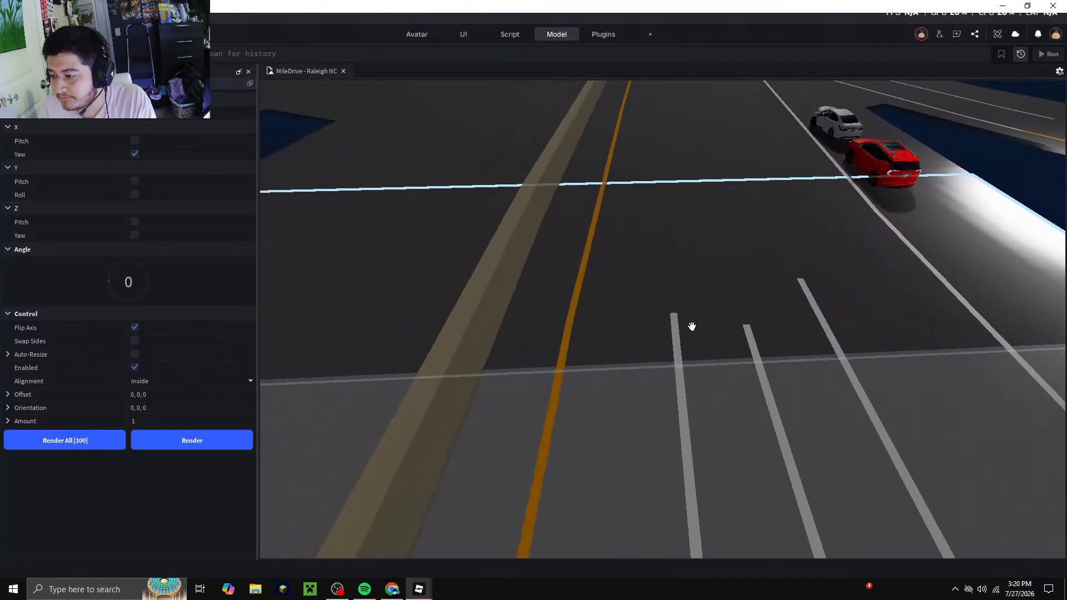
{"action": "left_click", "coordinate": [674, 340]}
{"action": "left_click", "coordinate": [239, 442]}
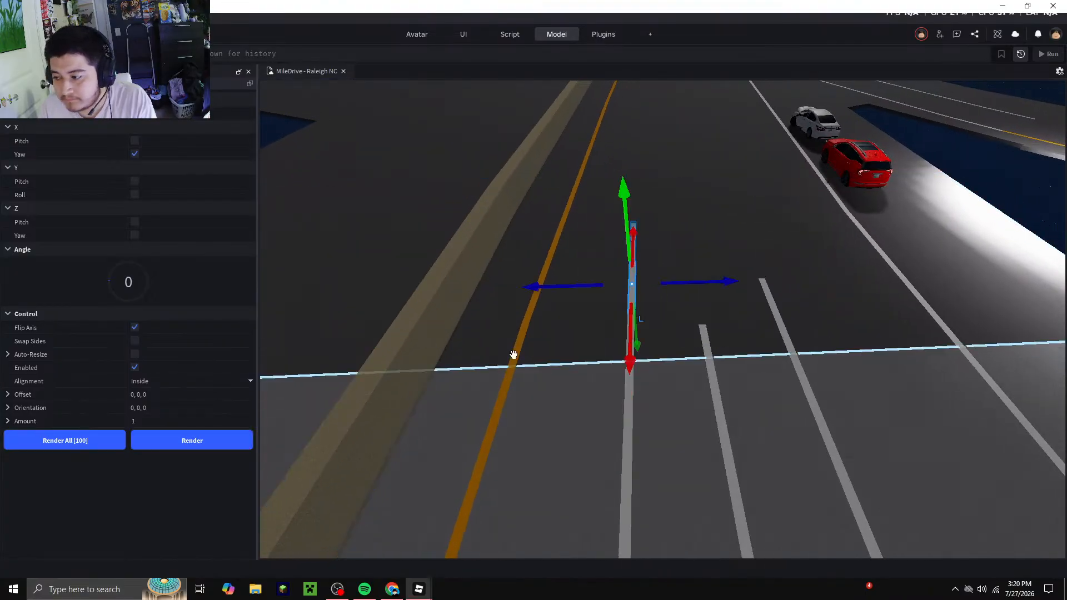
{"action": "scroll", "coordinate": [622, 311], "scroll_direction": "down", "scroll_amount": 5}
{"action": "left_click", "coordinate": [928, 192]}
At the bridge end with dashed markings, delete two segments after the first one of the solid white line nearest the orange line
{"action": "key", "text": "d"}
{"action": "right_click_drag", "start_coordinate": [838, 378], "coordinate": [836, 370]}
{"action": "scroll", "coordinate": [576, 143], "scroll_direction": "up", "scroll_amount": 5}
{"action": "scroll", "coordinate": [576, 143], "scroll_direction": "up", "scroll_amount": 10}
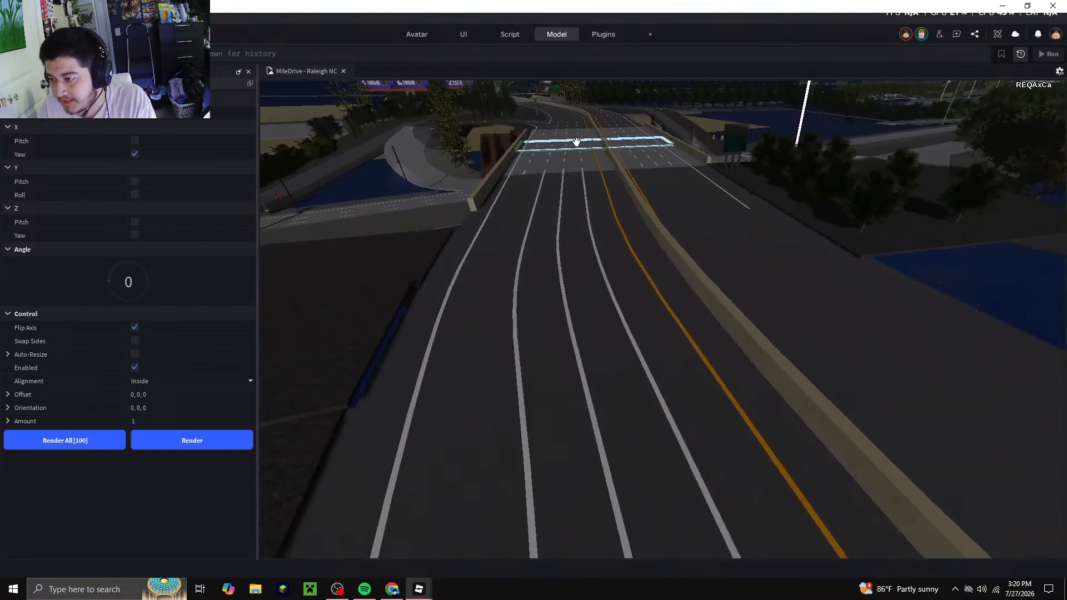
{"action": "scroll", "coordinate": [609, 237], "scroll_direction": "down", "scroll_amount": 8}
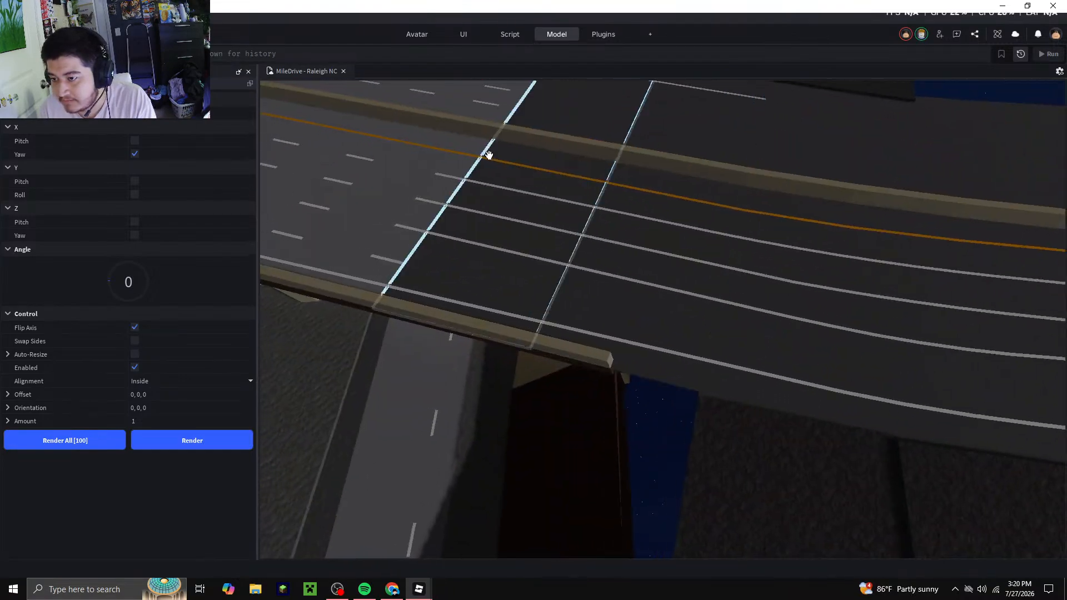
{"action": "scroll", "coordinate": [505, 172], "scroll_direction": "up", "scroll_amount": 6}
{"action": "right_click_drag", "start_coordinate": [505, 207], "coordinate": [511, 210]}
{"action": "left_click", "coordinate": [566, 240]}
{"action": "right_click", "coordinate": [567, 240]}
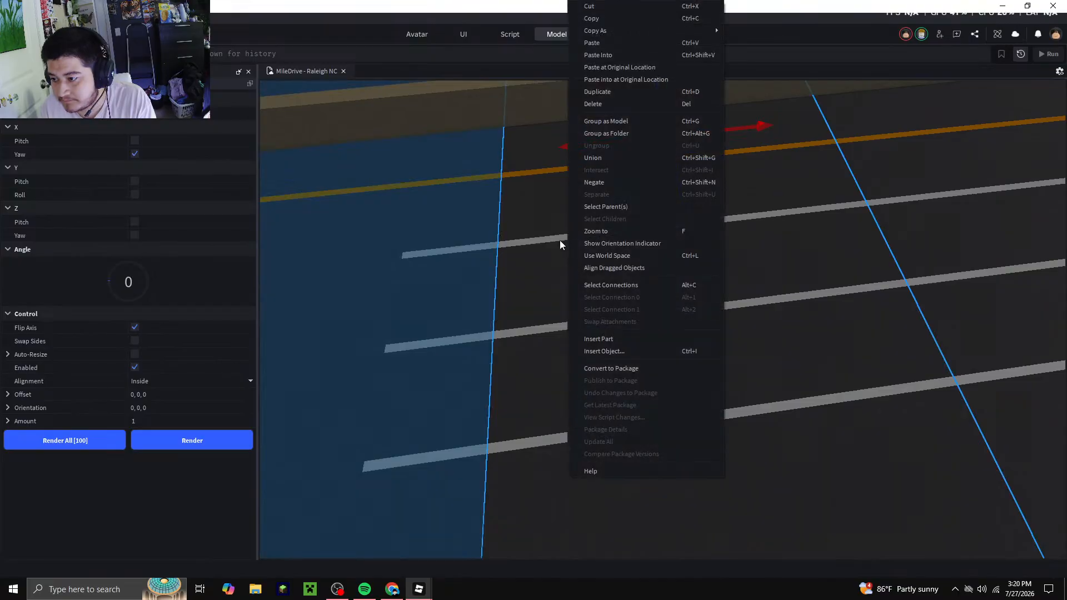
{"action": "left_click", "coordinate": [565, 240]}
{"action": "right_click", "coordinate": [552, 239]}
{"action": "left_click", "coordinate": [578, 105]}
{"action": "left_click", "coordinate": [615, 232]}
{"action": "right_click", "coordinate": [615, 232]}
{"action": "left_click", "coordinate": [640, 104]}
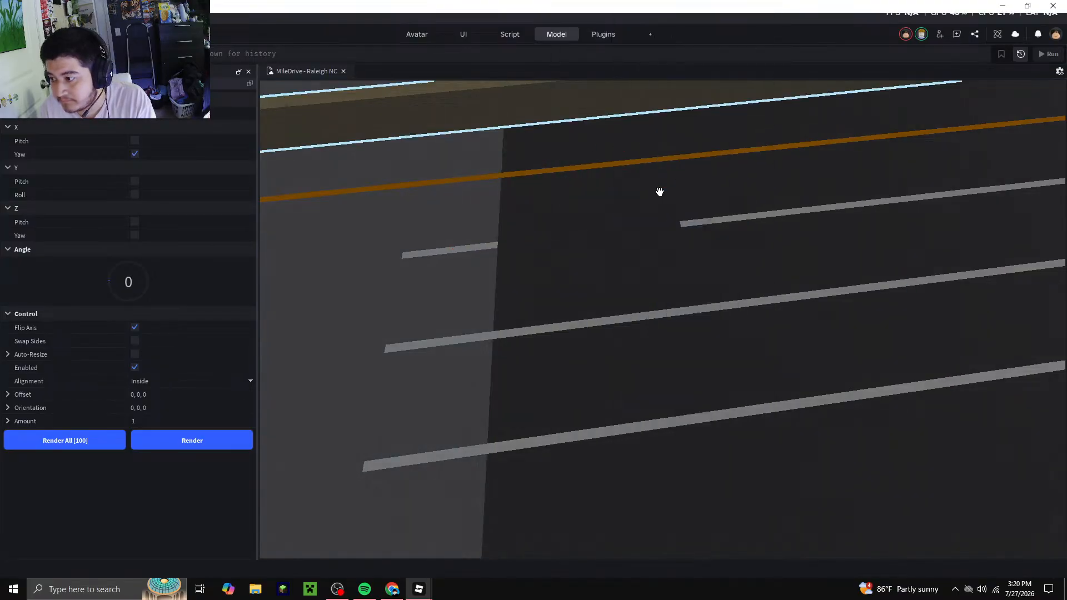
Delete another two segments from the same lane line, leaving one segment between the gaps as a dash
{"action": "scroll", "coordinate": [695, 255], "scroll_direction": "up", "scroll_amount": 5}
{"action": "left_click", "coordinate": [726, 213]}
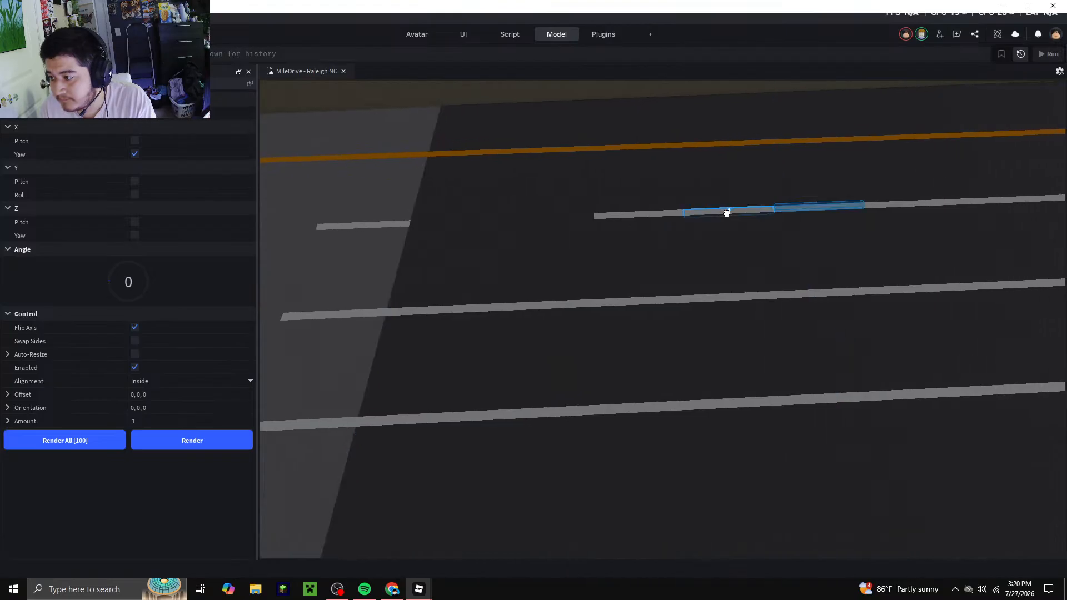
{"action": "right_click", "coordinate": [726, 213]}
{"action": "left_click", "coordinate": [761, 104]}
{"action": "right_click", "coordinate": [791, 209]}
{"action": "left_click", "coordinate": [828, 103]}
Delete two segments after the first one of the second white lane line from the orange line to open a dash gap
{"action": "right_click_drag", "start_coordinate": [703, 303], "coordinate": [704, 304]}
{"action": "scroll", "coordinate": [705, 304], "scroll_direction": "down", "scroll_amount": 5}
{"action": "scroll", "coordinate": [625, 259], "scroll_direction": "up", "scroll_amount": 3}
{"action": "scroll", "coordinate": [625, 259], "scroll_direction": "up", "scroll_amount": 2}
{"action": "left_click", "coordinate": [624, 257]}
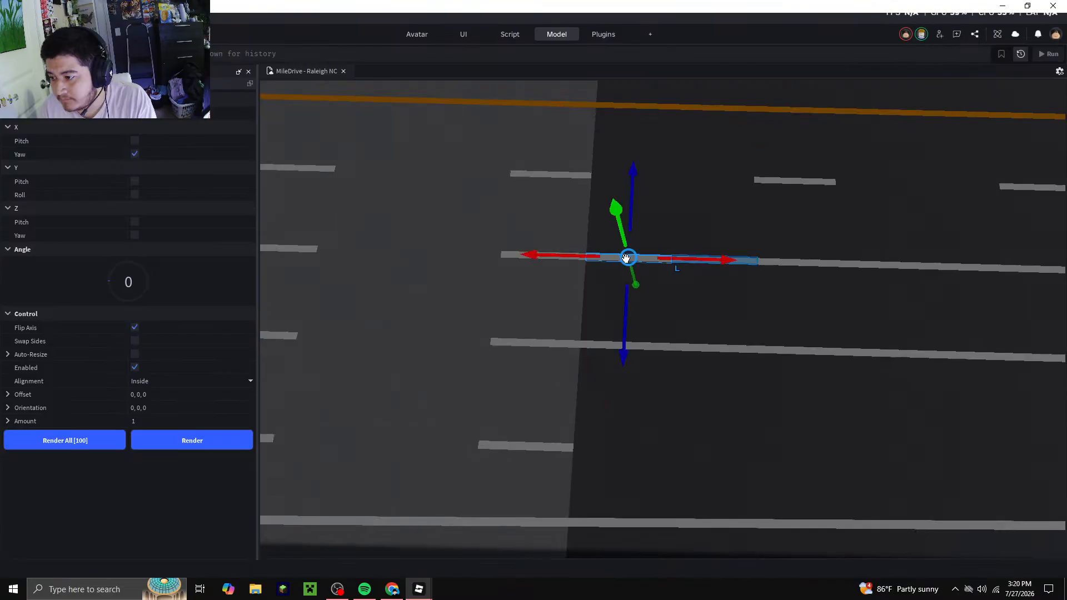
{"action": "right_click", "coordinate": [624, 257]}
{"action": "left_click", "coordinate": [648, 104]}
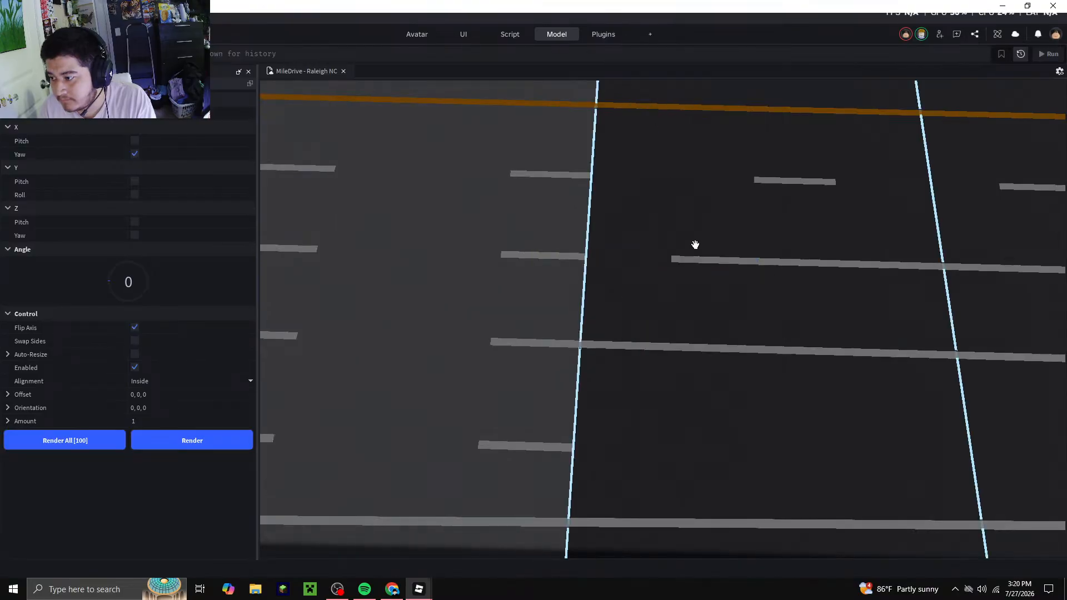
{"action": "left_click", "coordinate": [695, 259]}
{"action": "right_click", "coordinate": [695, 259]}
{"action": "left_click", "coordinate": [727, 137]}
Delete two segments after the first one of the third white lane line from the orange line to open a matching gap
{"action": "left_click", "coordinate": [637, 346]}
{"action": "right_click", "coordinate": [638, 346]}
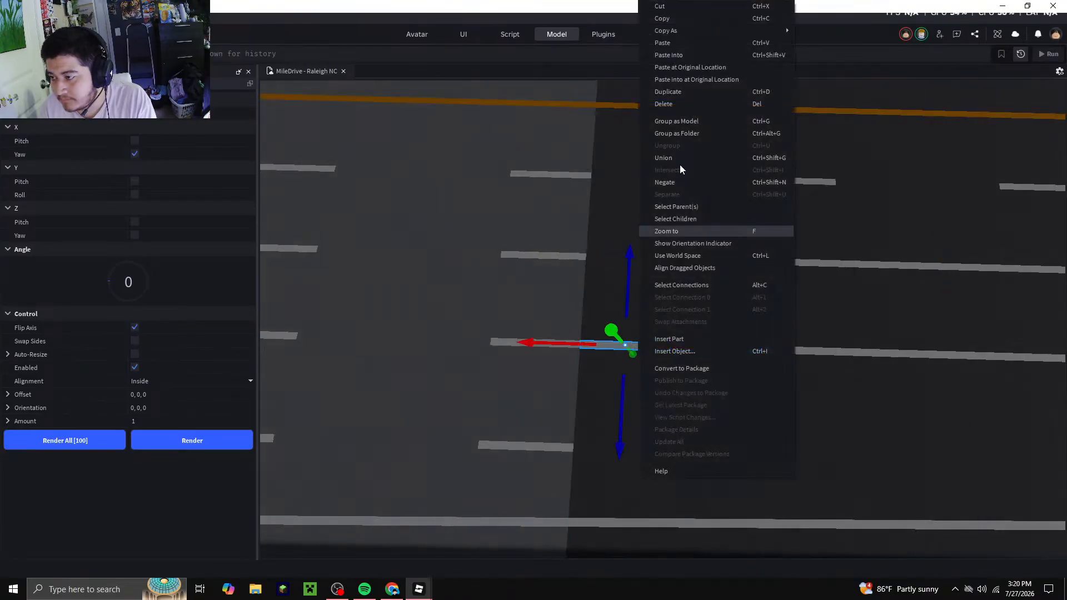
{"action": "left_click", "coordinate": [670, 103]}
{"action": "left_click", "coordinate": [715, 340]}
{"action": "left_click", "coordinate": [715, 349]}
{"action": "right_click", "coordinate": [715, 349]}
{"action": "left_click", "coordinate": [757, 106]}
{"action": "scroll", "coordinate": [634, 356], "scroll_direction": "down", "scroll_amount": 3}
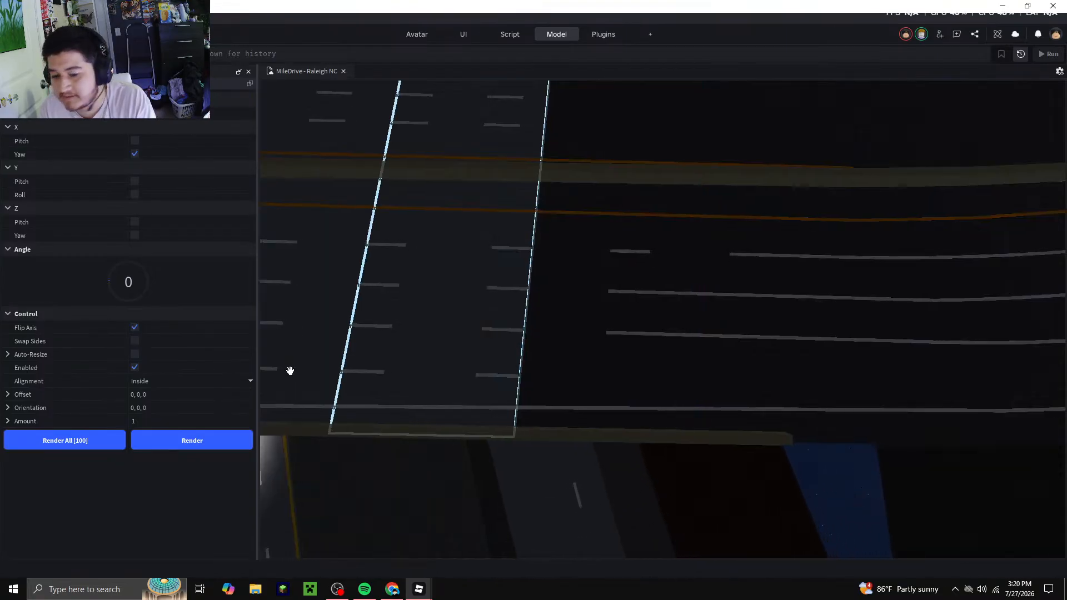
Switch to Chrome, open the Roblox site in a new tab and go to its Create page
{"action": "left_click", "coordinate": [399, 591]}
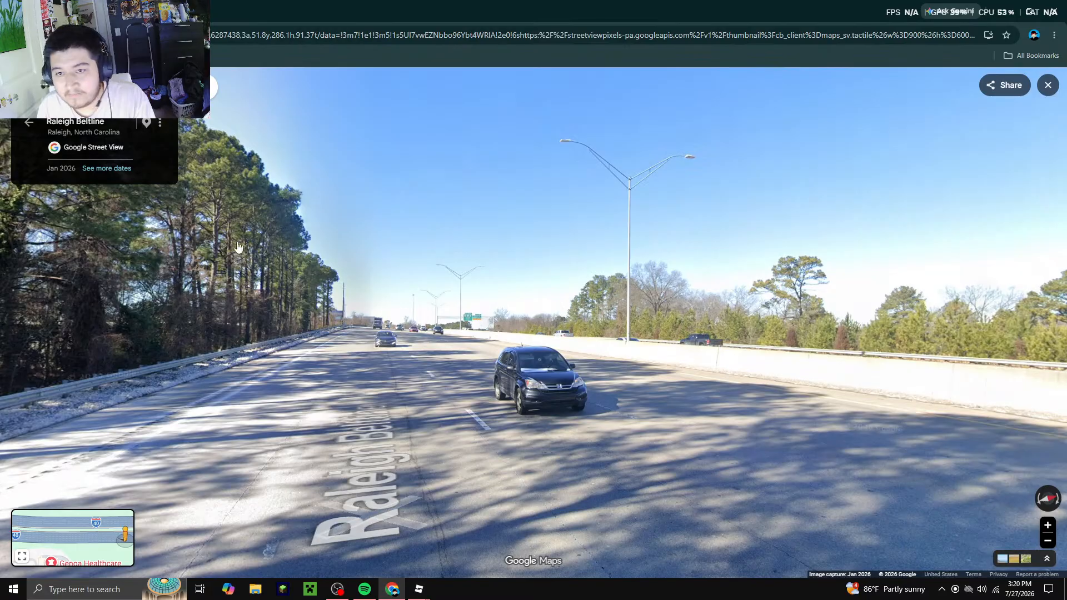
{"action": "key", "text": "ctrl+t"}
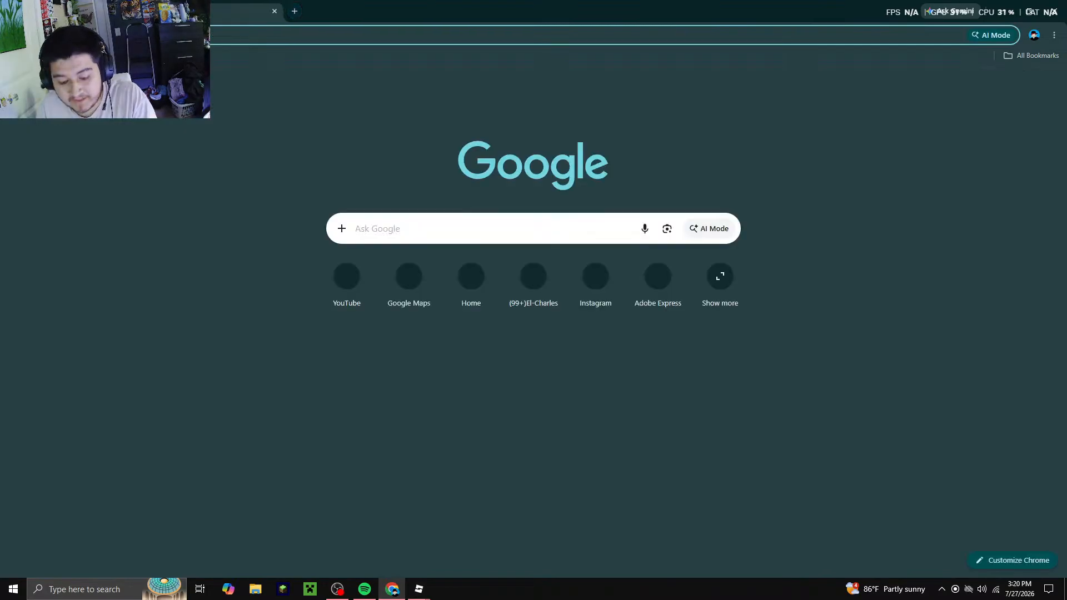
{"action": "type", "text": "ro"}
{"action": "key", "text": "Return"}
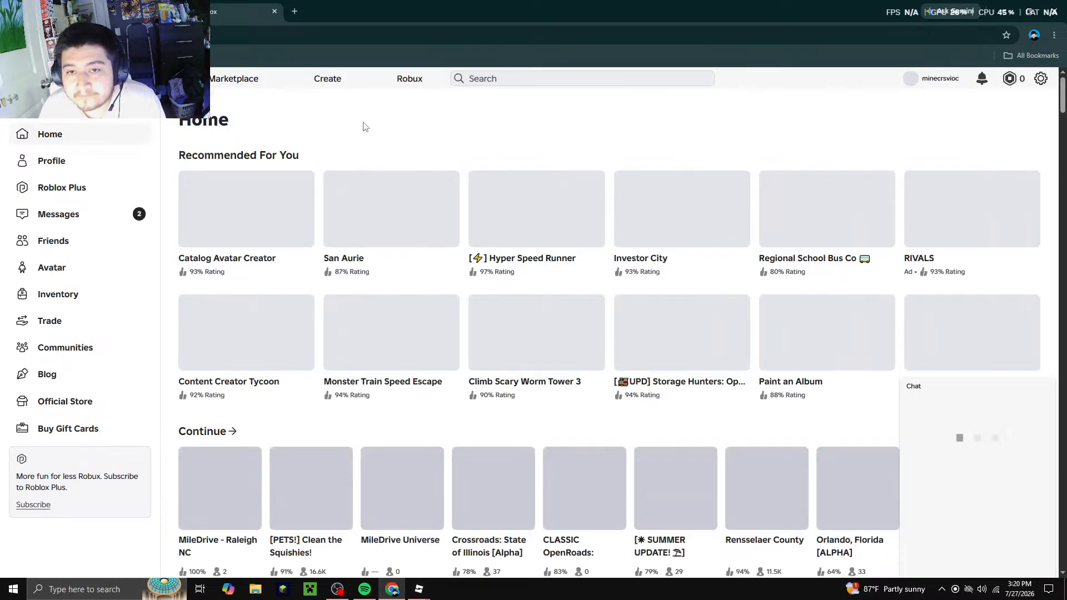
{"action": "left_click", "coordinate": [319, 81]}
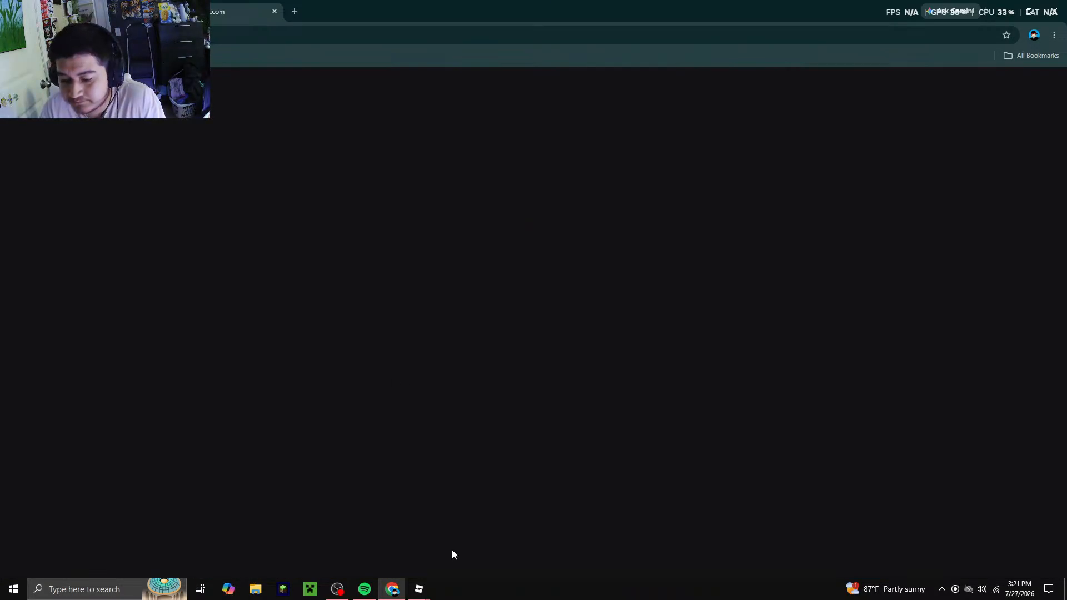
Switch back to the MileDrive - Raleigh NC place in Roblox Studio and show the list of live collaborators
{"action": "mouse_move", "coordinate": [419, 588]}
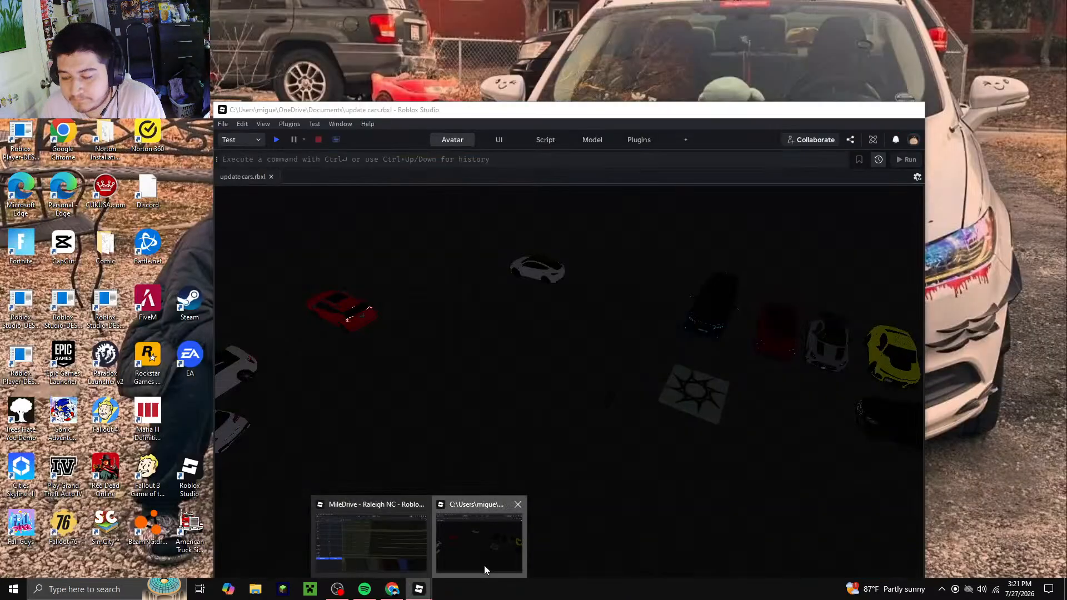
{"action": "left_click", "coordinate": [484, 565]}
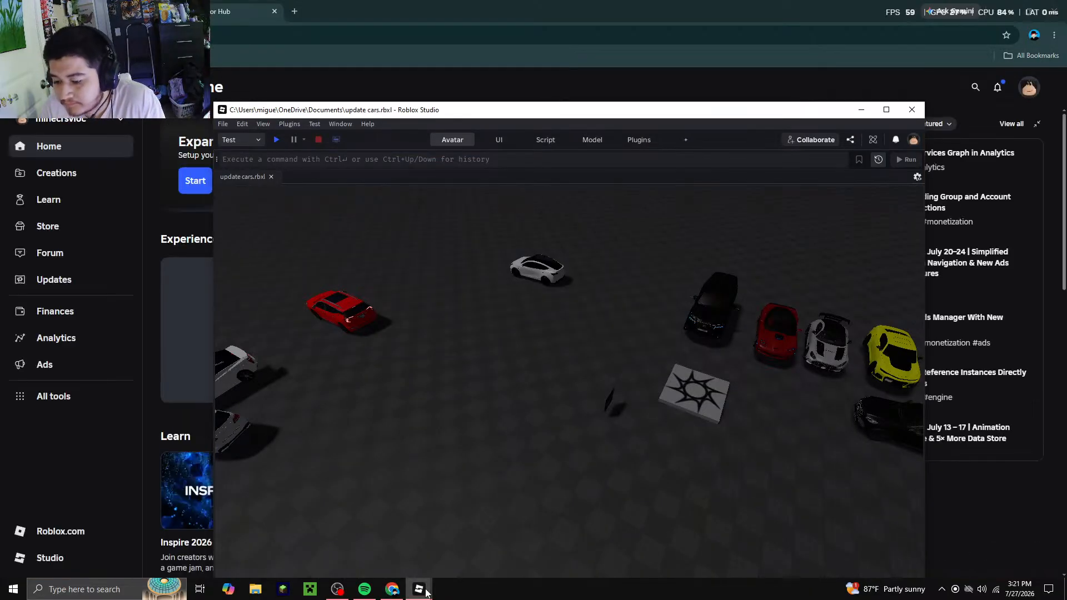
{"action": "mouse_move", "coordinate": [419, 588]}
{"action": "left_click", "coordinate": [372, 552]}
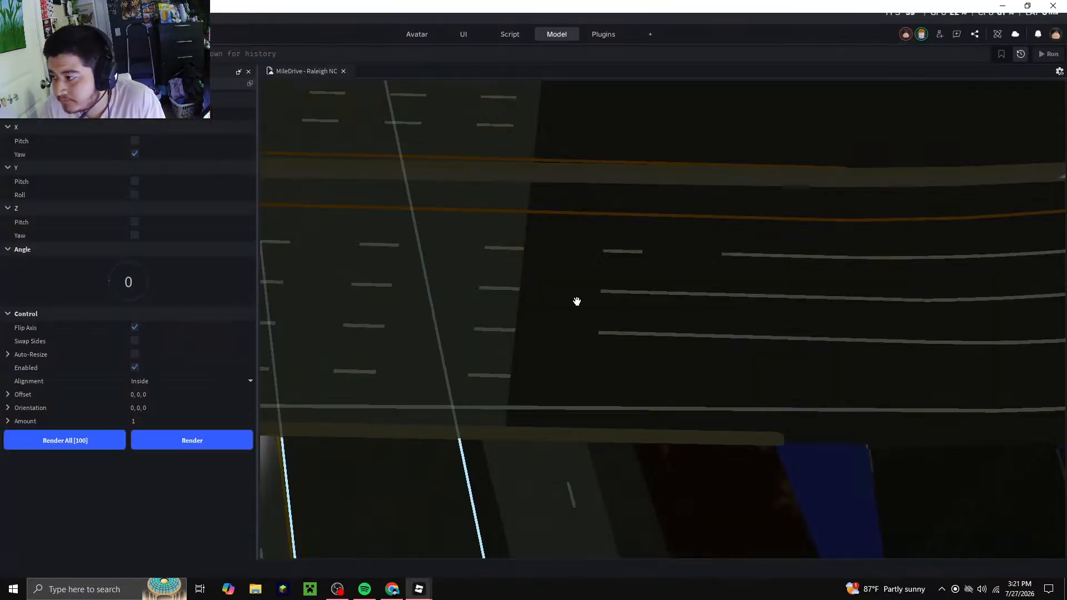
{"action": "left_click", "coordinate": [923, 38]}
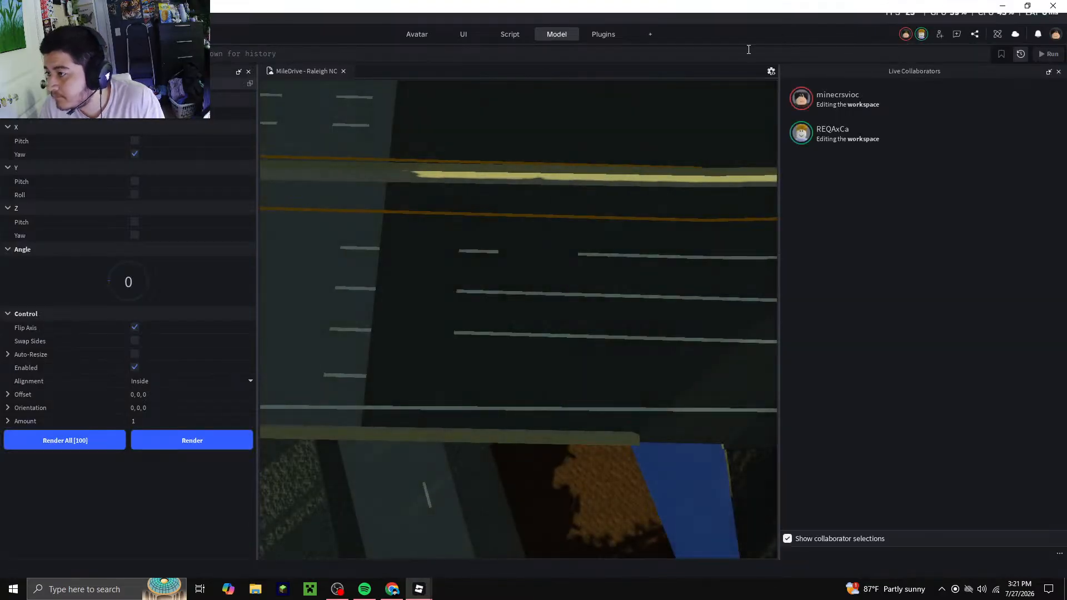
Switch to Chrome and open the Content Settings of the MileDrive - Raleigh NC experience
{"action": "left_click", "coordinate": [563, 134]}
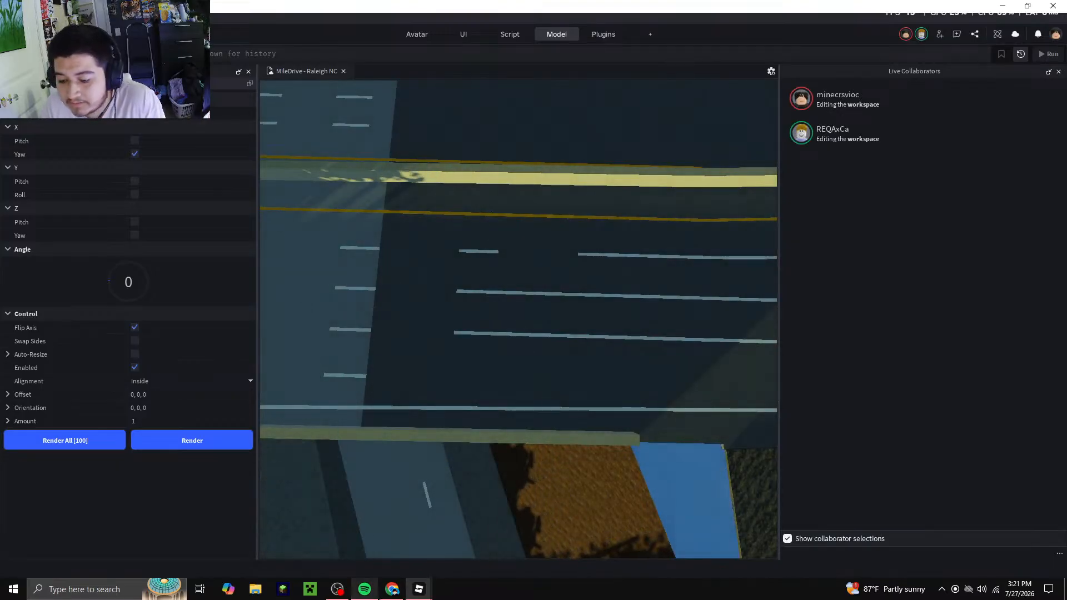
{"action": "left_click", "coordinate": [392, 588]}
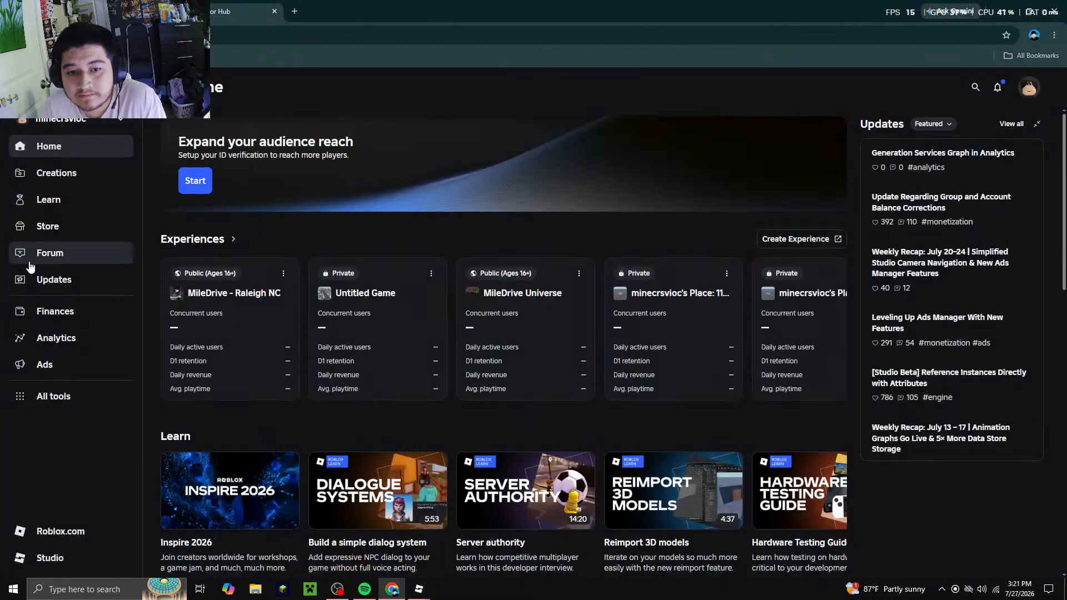
{"action": "left_click", "coordinate": [242, 309]}
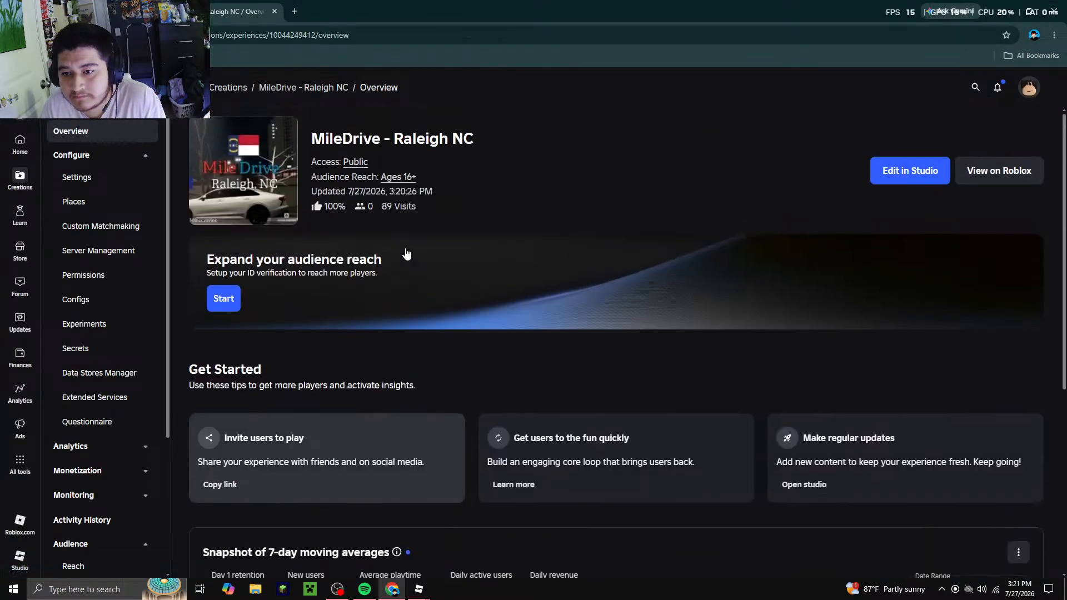
{"action": "left_click", "coordinate": [93, 183]}
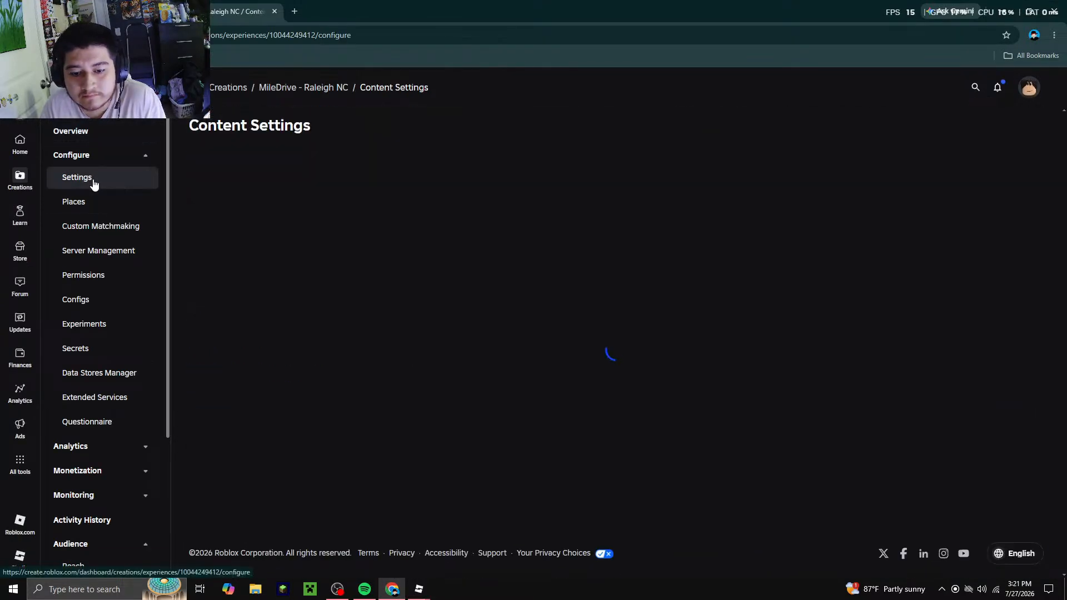
Append "_ Developers [" and the owner's username to the description, and bring up the live collaborators list in Roblox Studio
{"action": "scroll", "coordinate": [372, 409], "scroll_direction": "down", "scroll_amount": 1}
{"action": "left_click", "coordinate": [329, 389]}
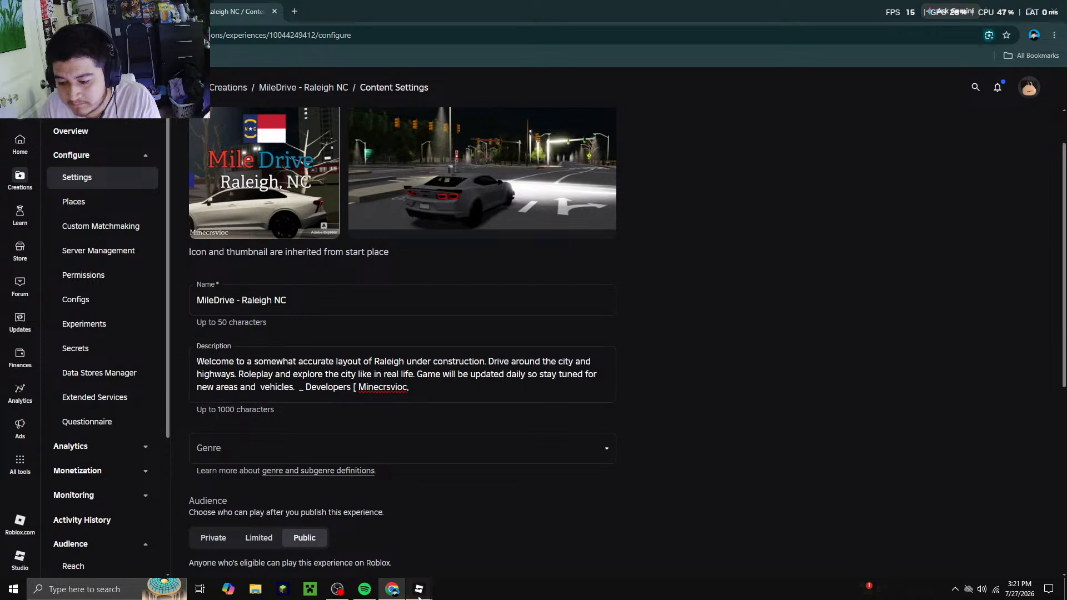
{"action": "mouse_move", "coordinate": [419, 589]}
{"action": "left_click", "coordinate": [468, 537]}
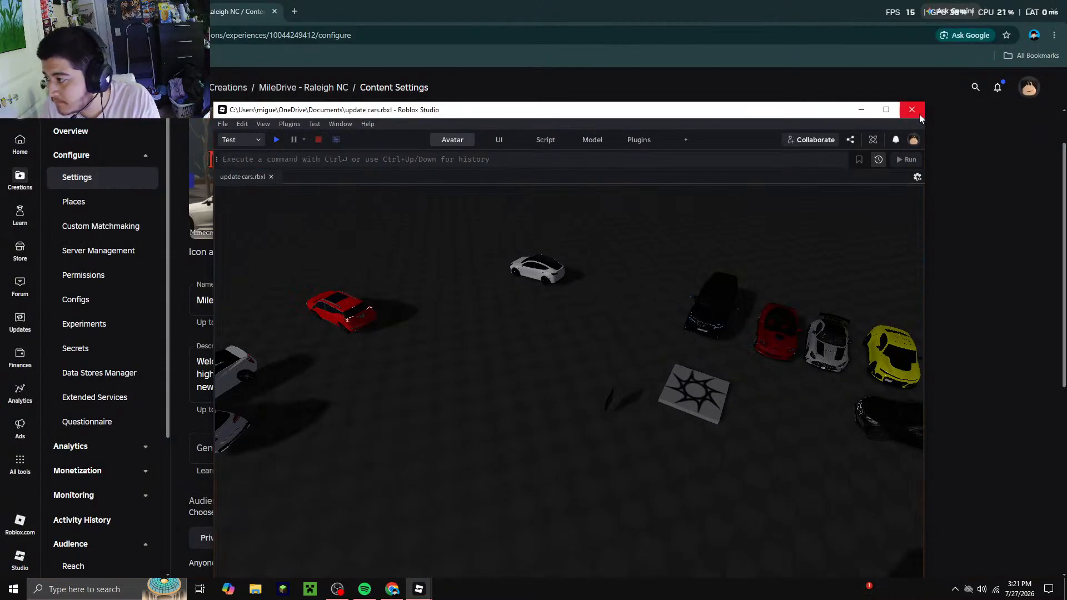
{"action": "left_click", "coordinate": [861, 109]}
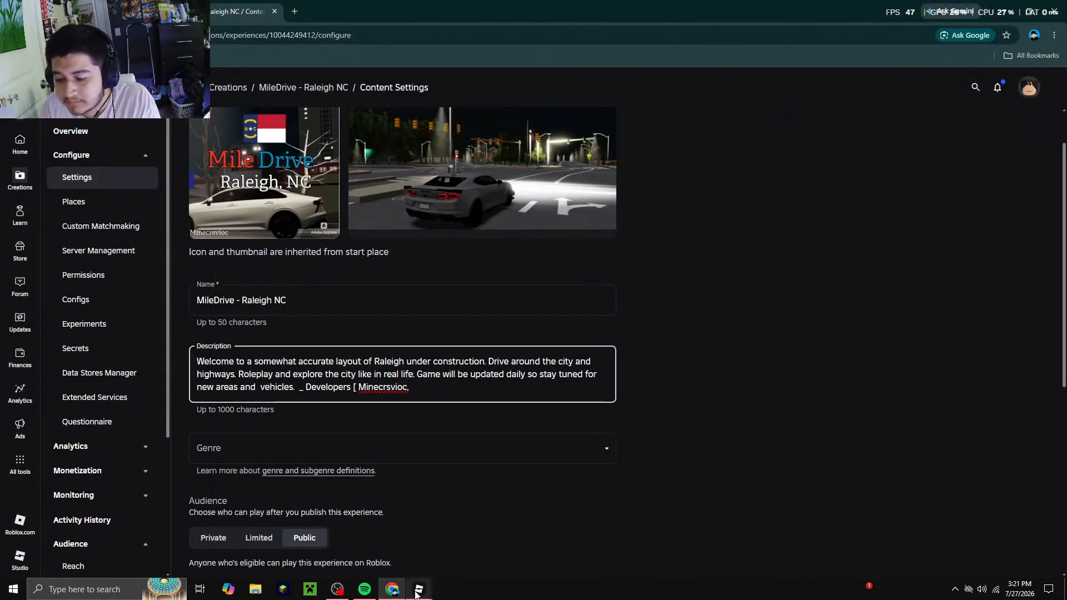
{"action": "mouse_move", "coordinate": [417, 590]}
{"action": "left_click", "coordinate": [371, 534]}
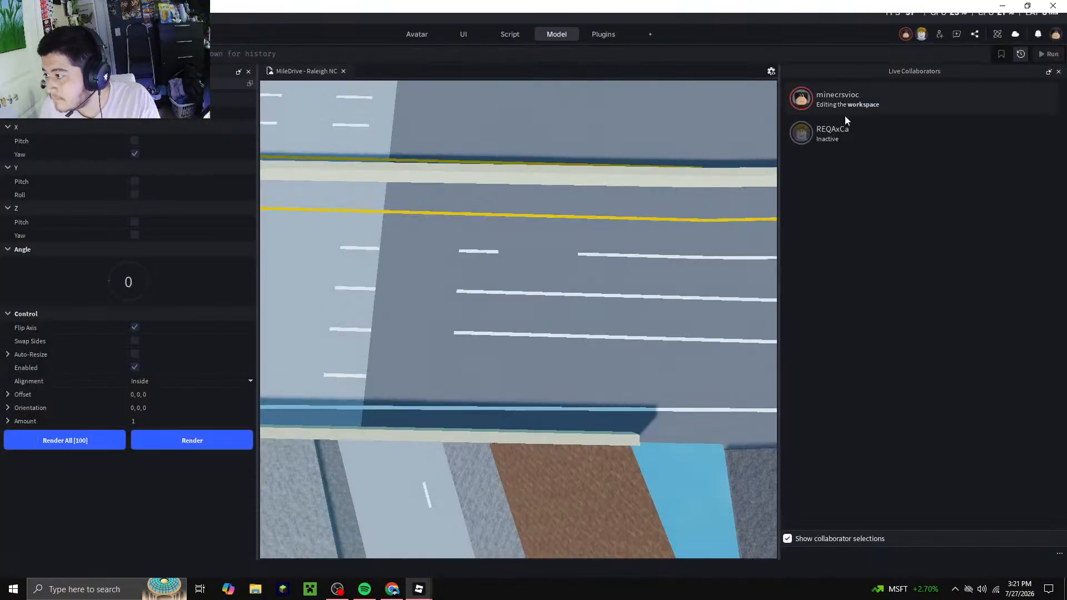
Back in Chrome, add the collaborator's username and a comma to the description's developer credit, checking the spelling against the Studio collaborators list
{"action": "left_click", "coordinate": [392, 590]}
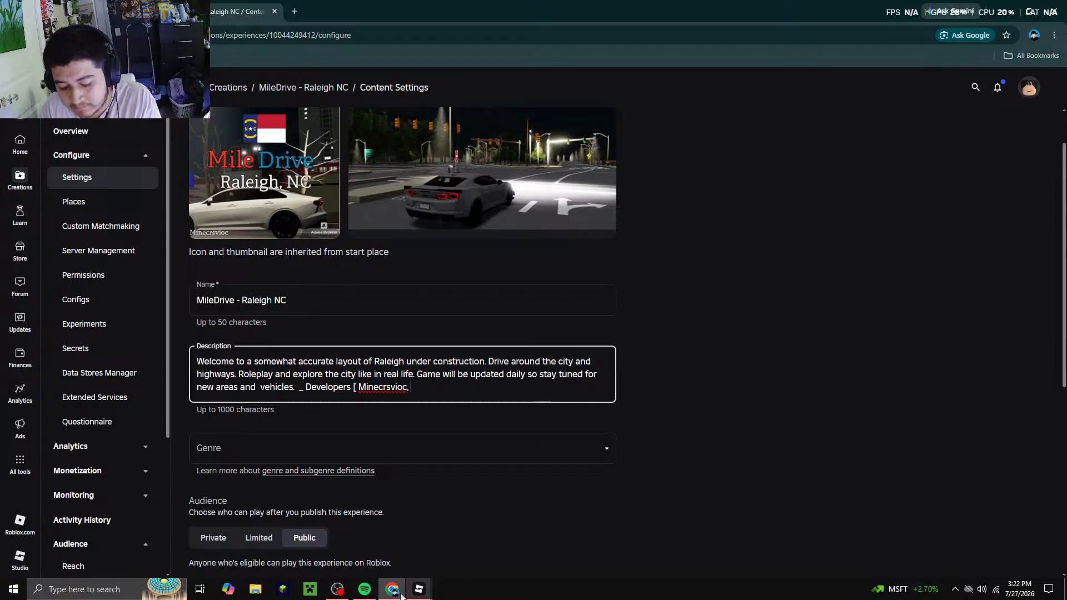
{"action": "left_click", "coordinate": [401, 595]}
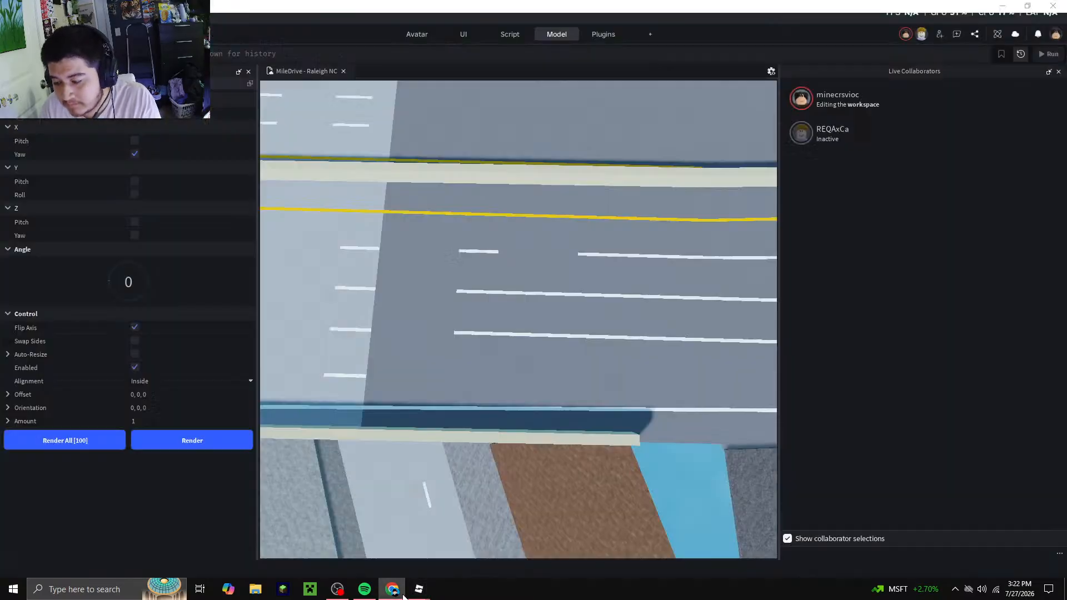
{"action": "left_click", "coordinate": [403, 595]}
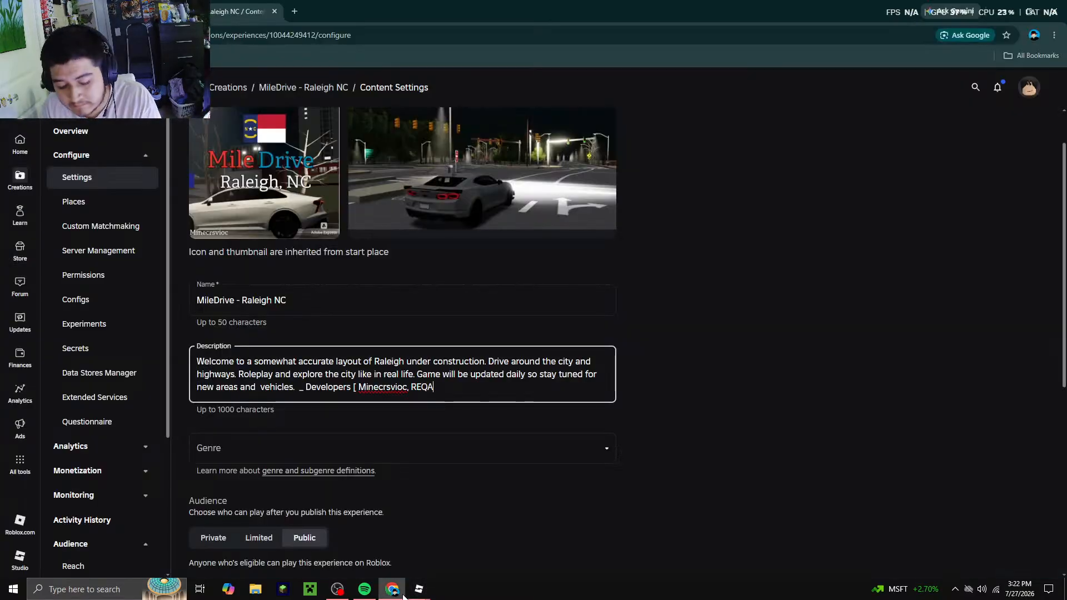
{"action": "left_click", "coordinate": [403, 594]}
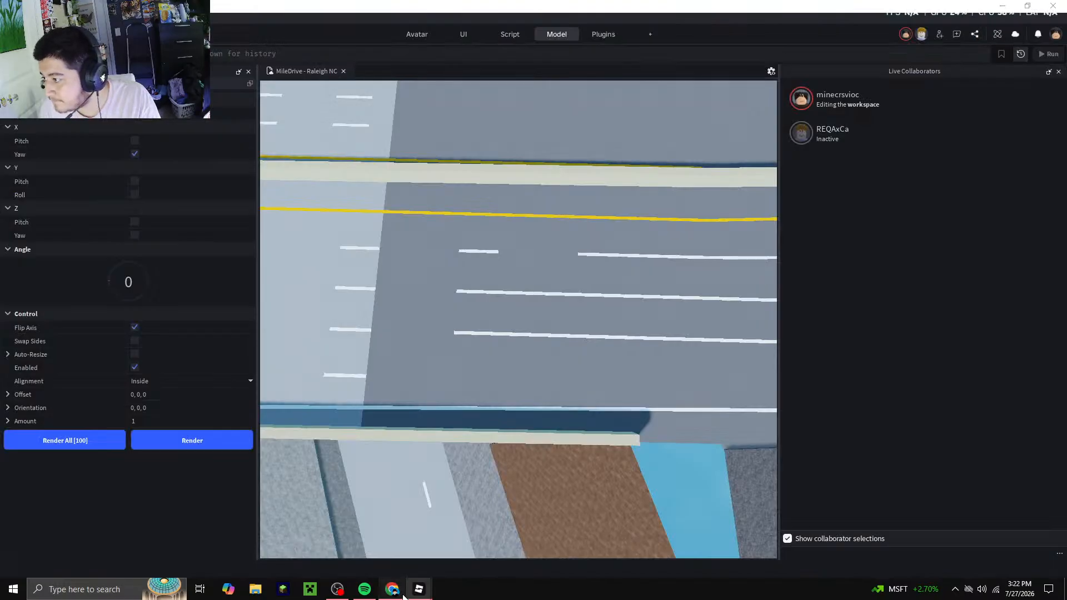
{"action": "left_click", "coordinate": [403, 595]}
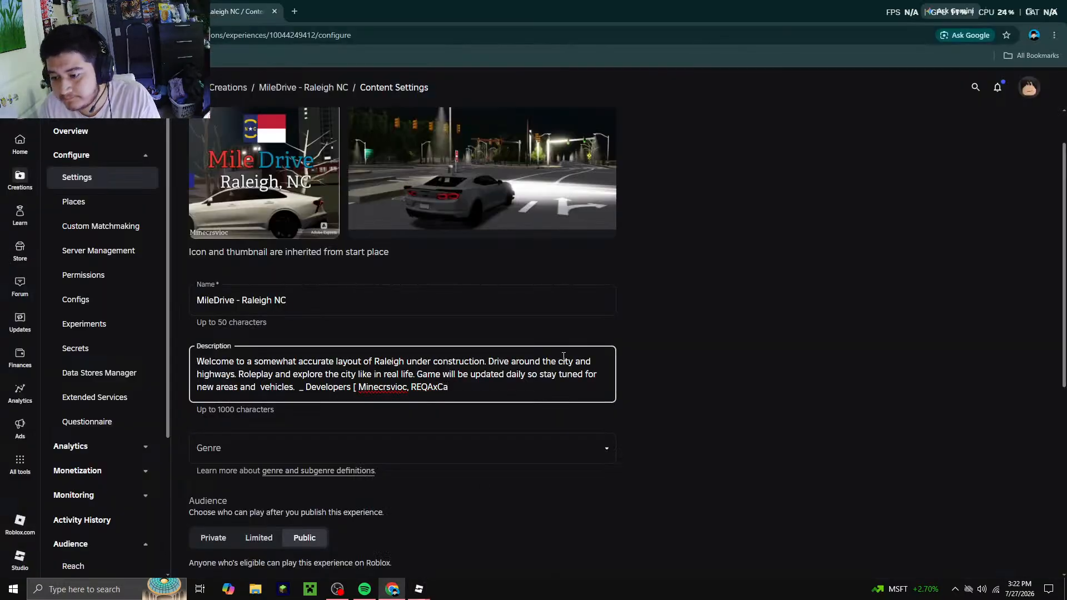
{"action": "left_click", "coordinate": [654, 436]}
{"action": "left_click", "coordinate": [479, 396]}
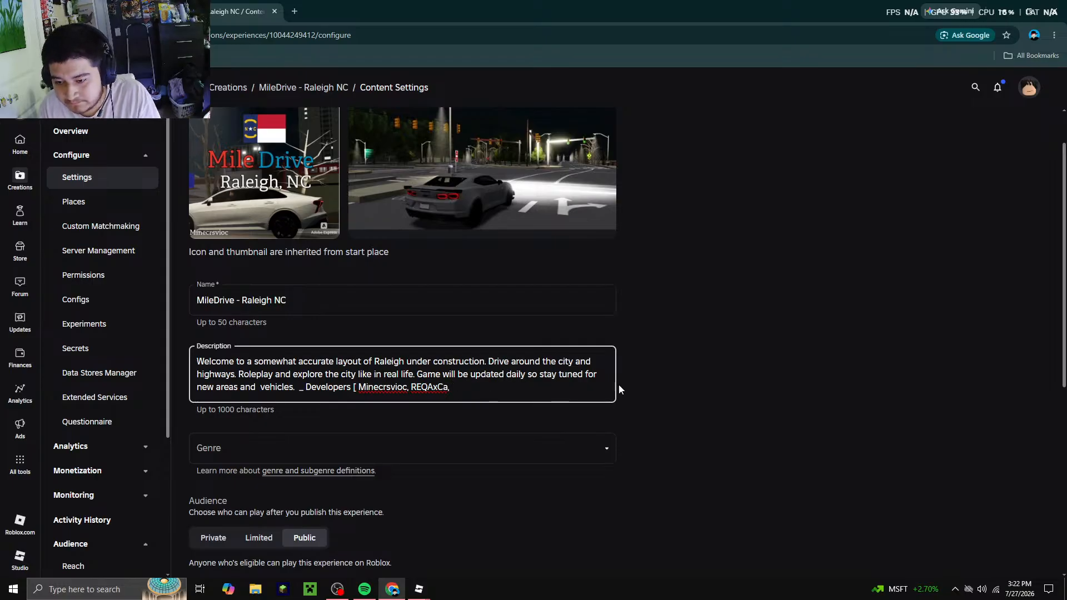
Try Roleplay & Avatar Sim as the experience's genre and look through its subgenres
{"action": "scroll", "coordinate": [642, 388], "scroll_direction": "down", "scroll_amount": 2}
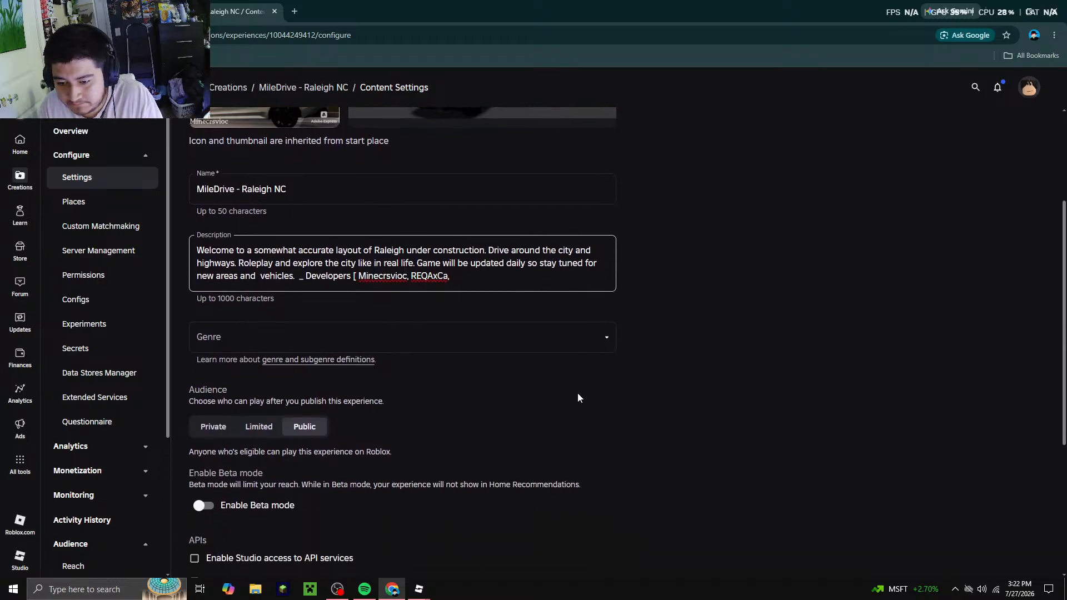
{"action": "left_click", "coordinate": [389, 338]}
{"action": "scroll", "coordinate": [313, 445], "scroll_direction": "down", "scroll_amount": 2}
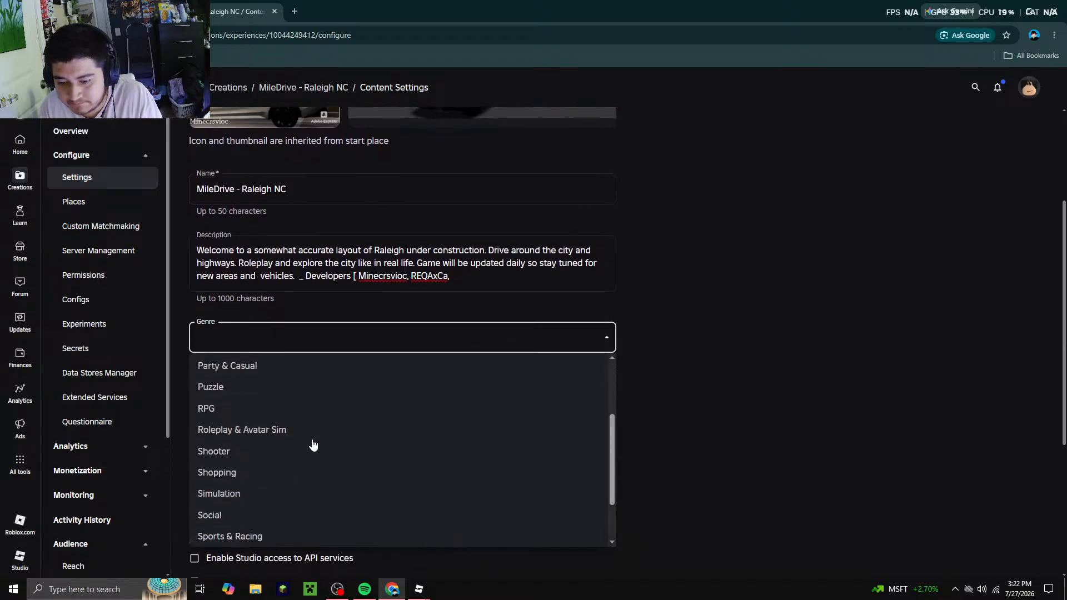
{"action": "left_click", "coordinate": [255, 429]}
{"action": "left_click", "coordinate": [469, 331]}
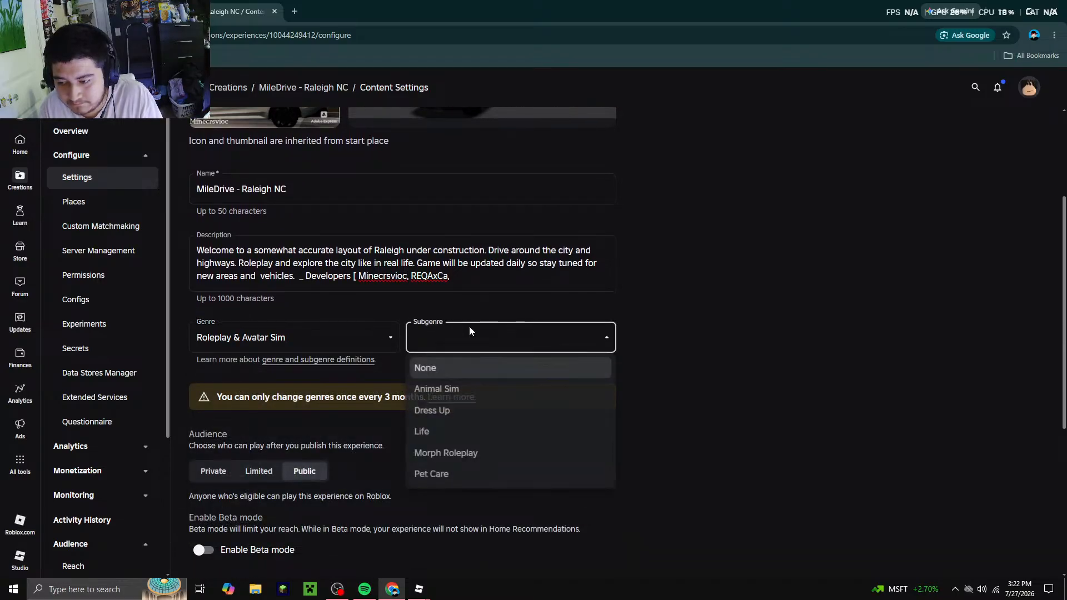
Set the experience's genre to Simulation and its subgenre to Vehicle Sim
{"action": "left_click", "coordinate": [342, 340]}
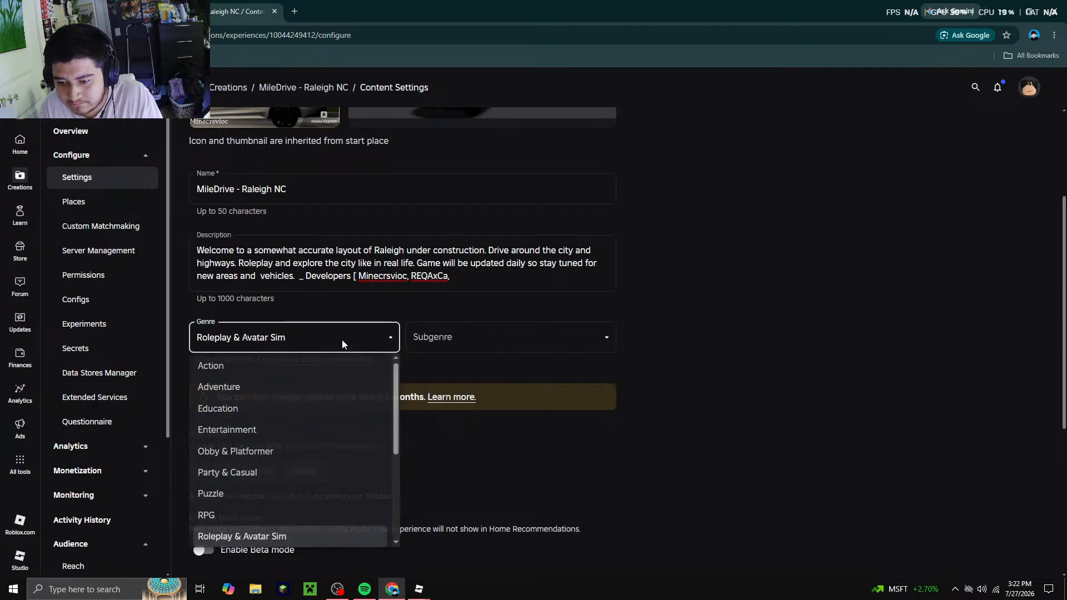
{"action": "scroll", "coordinate": [314, 442], "scroll_direction": "down", "scroll_amount": 3}
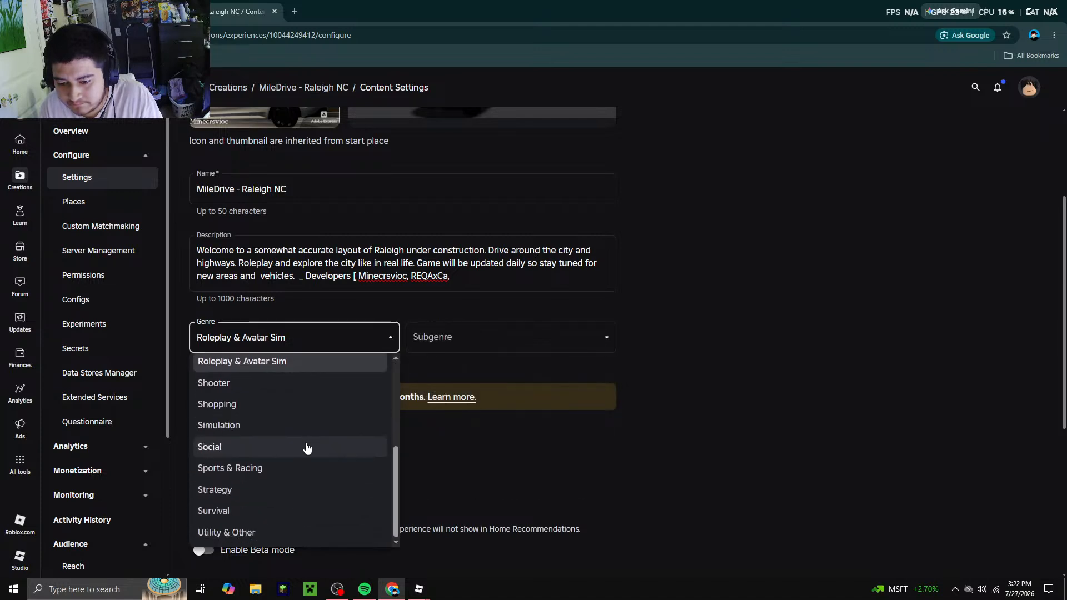
{"action": "scroll", "coordinate": [247, 470], "scroll_direction": "up", "scroll_amount": 3}
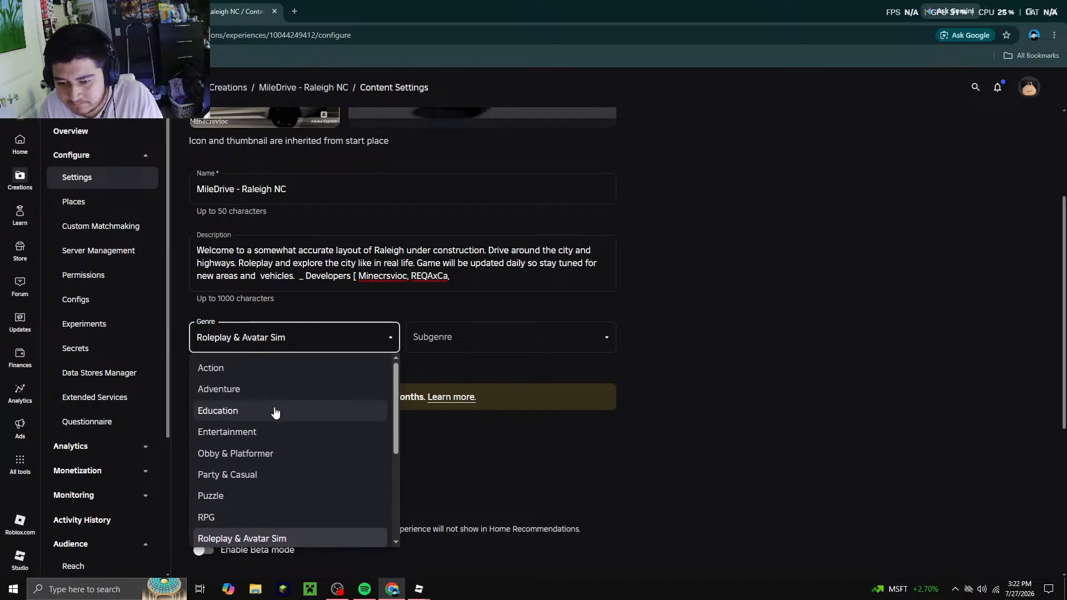
{"action": "scroll", "coordinate": [265, 376], "scroll_direction": "down", "scroll_amount": 2}
{"action": "scroll", "coordinate": [264, 376], "scroll_direction": "down", "scroll_amount": 3}
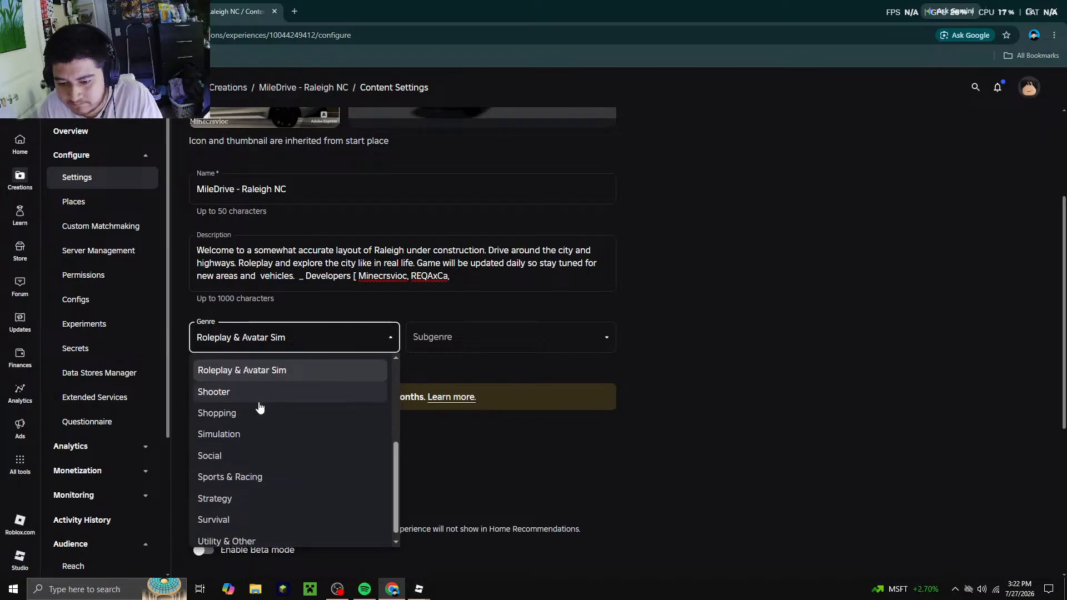
{"action": "left_click", "coordinate": [258, 433]}
{"action": "left_click", "coordinate": [456, 338]}
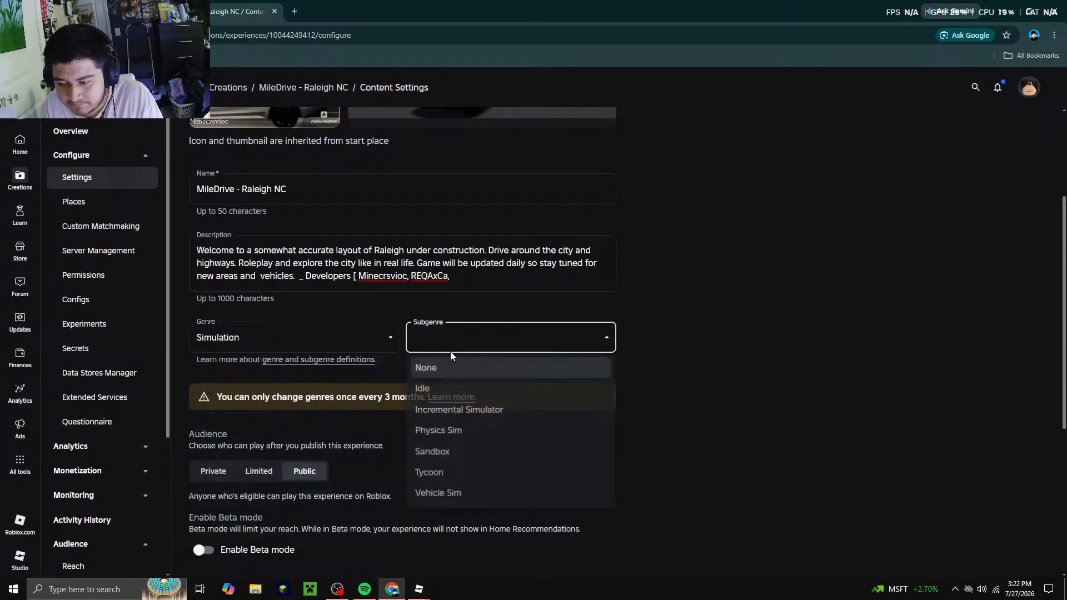
{"action": "left_click", "coordinate": [445, 495]}
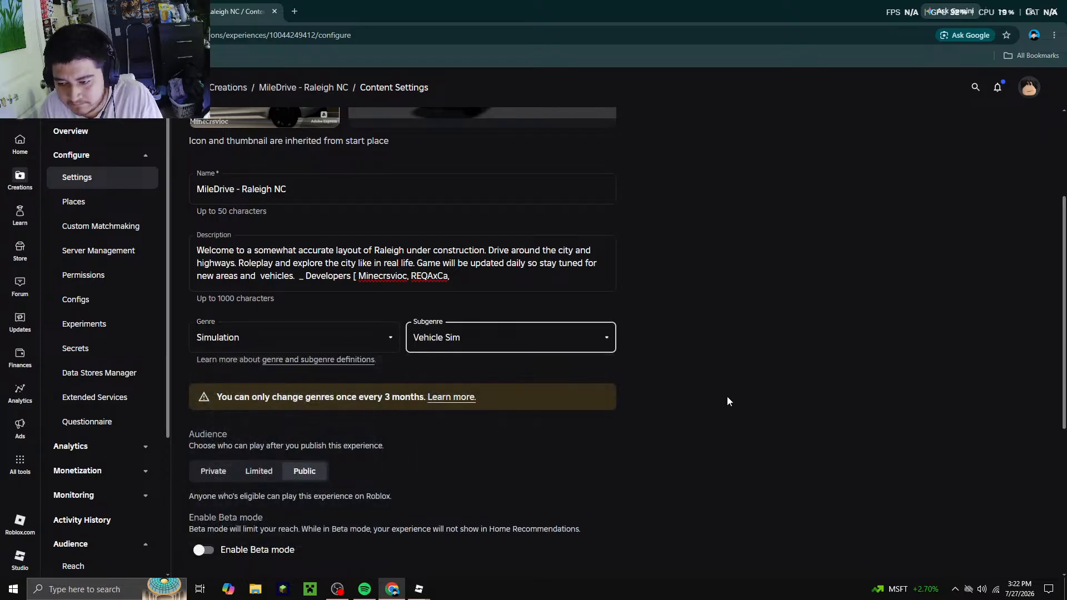
Append "{NOTE} Stable Internet Connection Recommended for this experience" to the end of the description
{"action": "scroll", "coordinate": [566, 430], "scroll_direction": "down", "scroll_amount": 3}
{"action": "scroll", "coordinate": [558, 436], "scroll_direction": "down", "scroll_amount": 2}
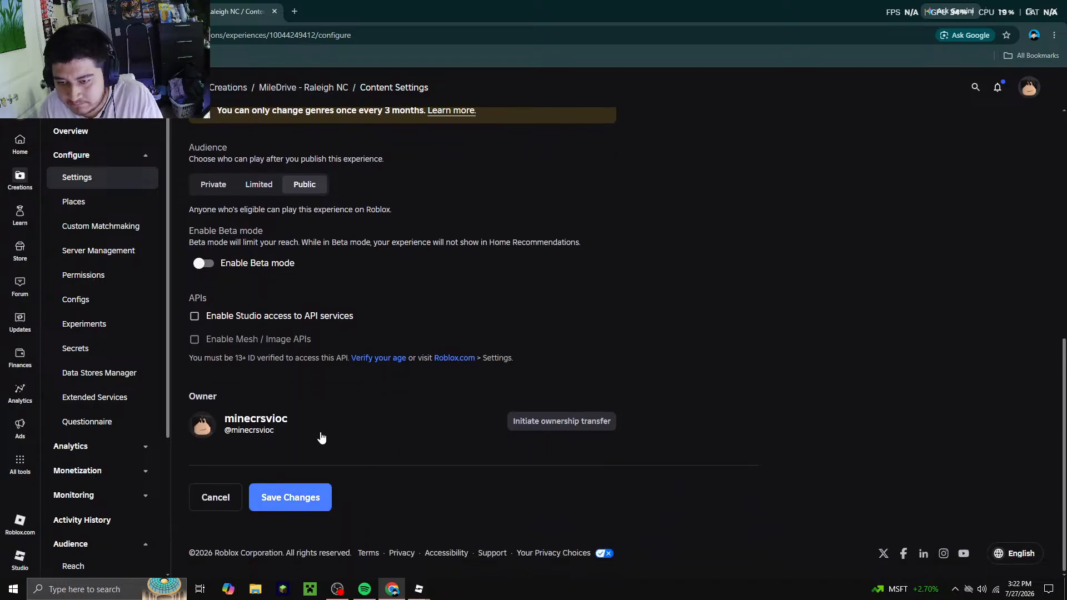
{"action": "scroll", "coordinate": [323, 444], "scroll_direction": "up", "scroll_amount": 4}
{"action": "left_click", "coordinate": [493, 274]}
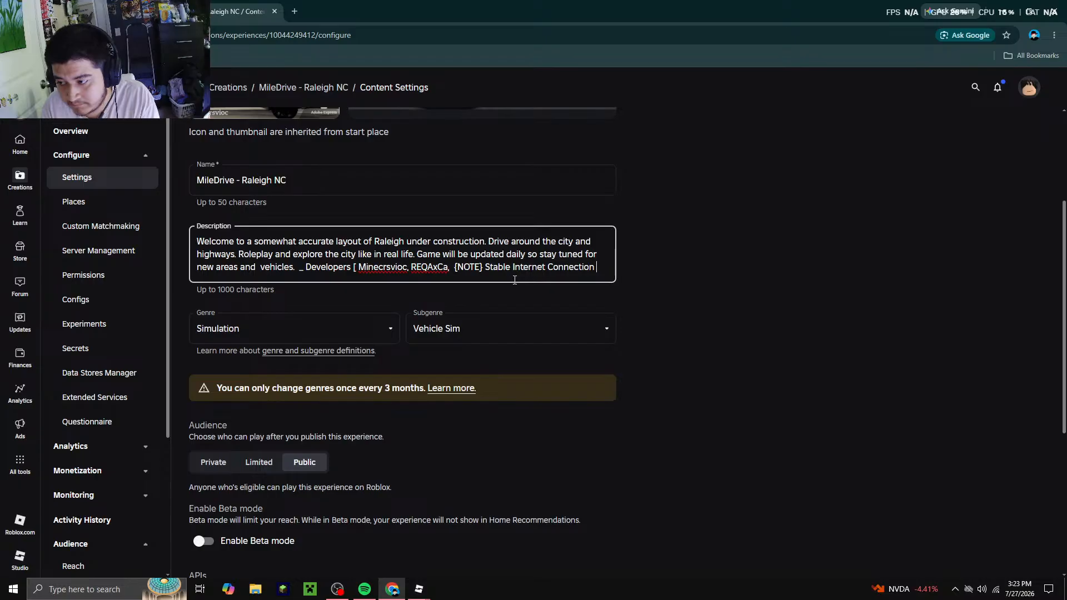
{"action": "type", "text": "commended for this experience"}
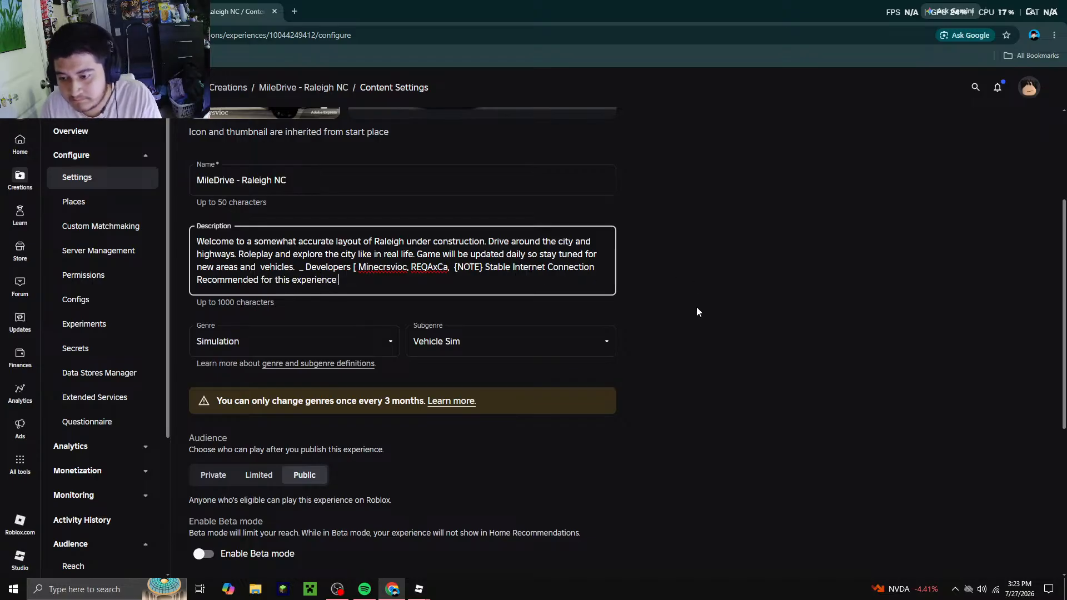
Save the content settings and confirm the genre change
{"action": "scroll", "coordinate": [697, 309], "scroll_direction": "down", "scroll_amount": 5}
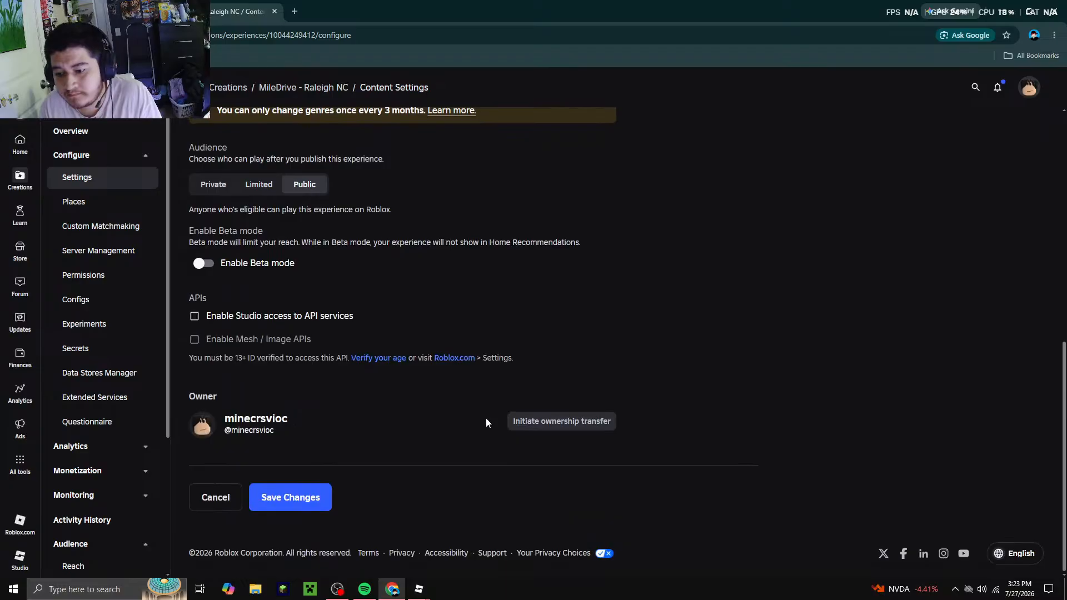
{"action": "left_click", "coordinate": [300, 497]}
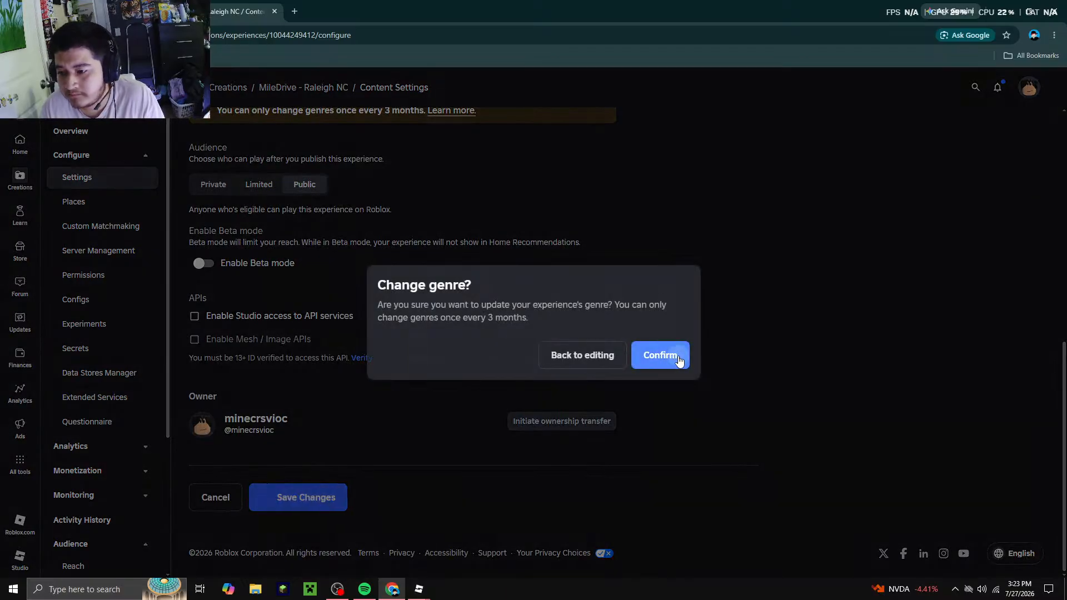
{"action": "left_click", "coordinate": [678, 358]}
Review the saved content settings from the name down to the owner section and close their browser tab
{"action": "scroll", "coordinate": [538, 334], "scroll_direction": "up", "scroll_amount": 3}
{"action": "scroll", "coordinate": [538, 333], "scroll_direction": "up", "scroll_amount": 5}
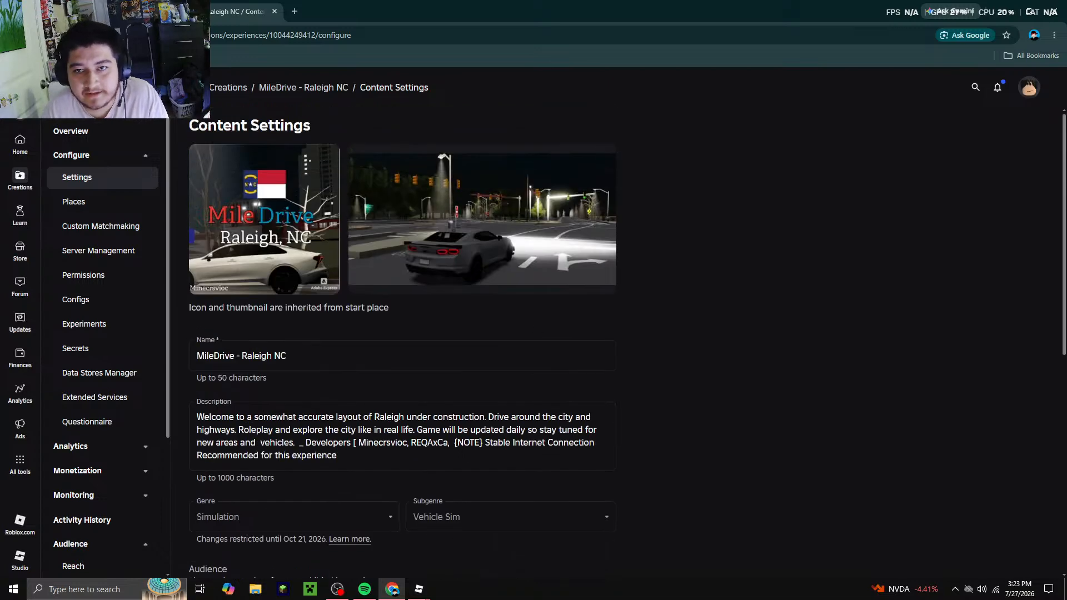
{"action": "scroll", "coordinate": [499, 286], "scroll_direction": "down", "scroll_amount": 8}
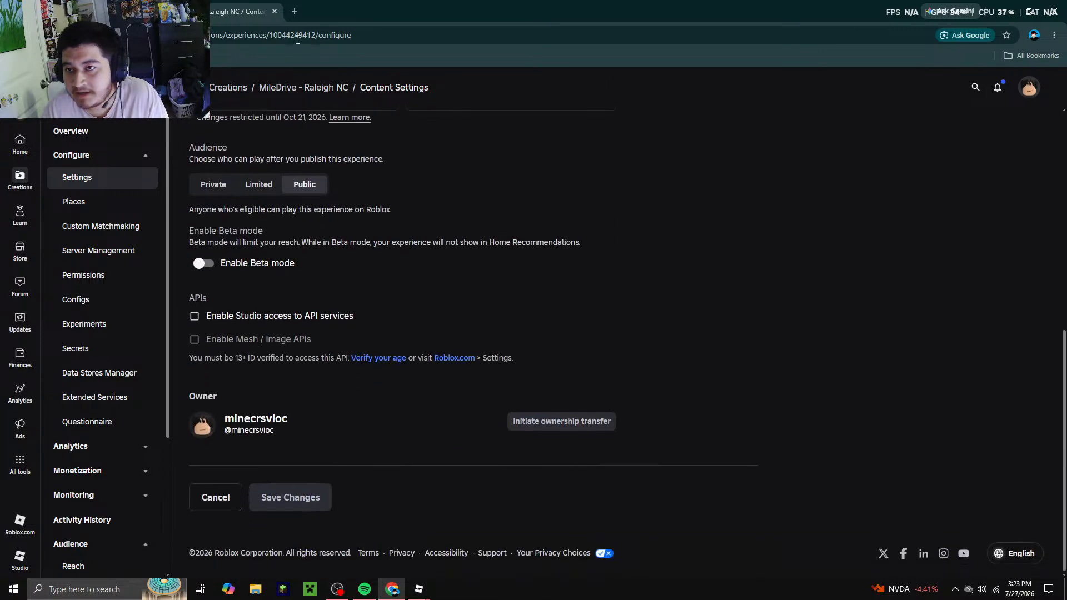
{"action": "scroll", "coordinate": [302, 156], "scroll_direction": "up", "scroll_amount": 6}
{"action": "left_click", "coordinate": [274, 12]}
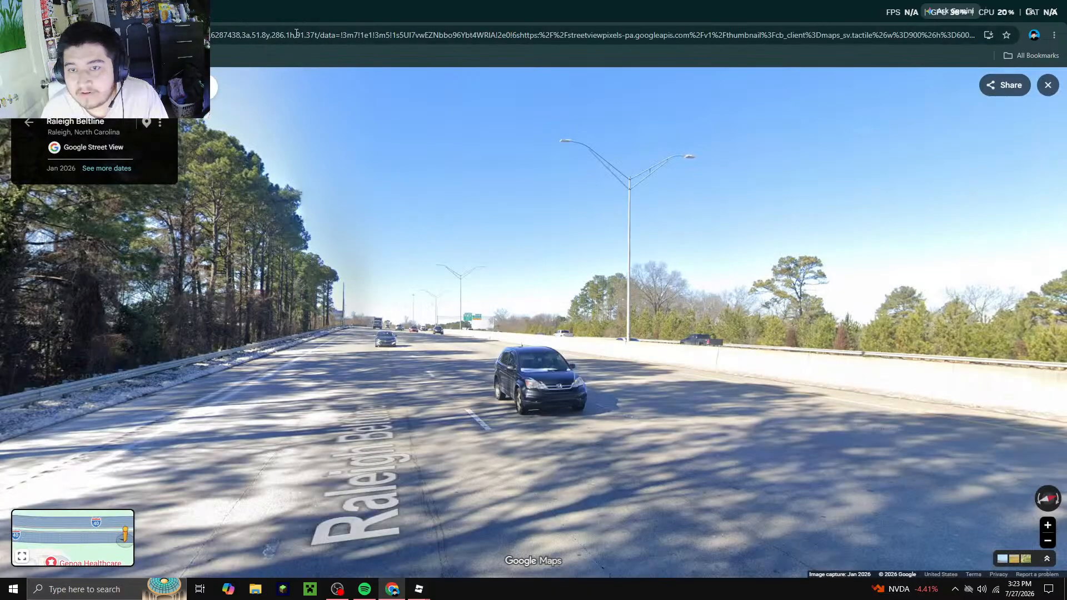
Switch to the Roblox app, open the MileDrive - Raleigh NC page and review its thumbnails and updated description
{"action": "mouse_move", "coordinate": [419, 593]}
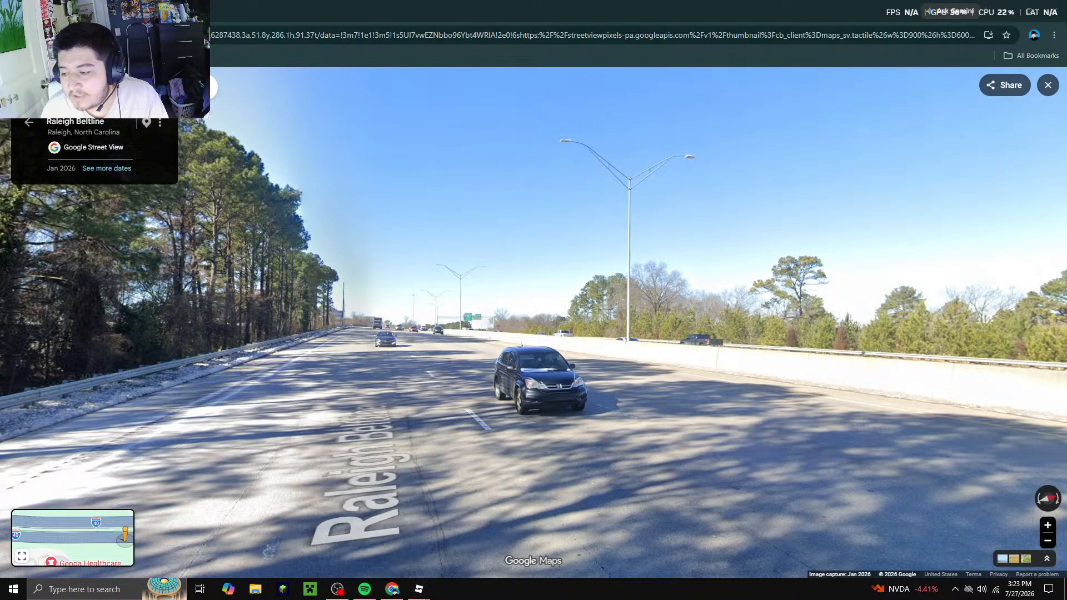
{"action": "left_click", "coordinate": [1003, 7]}
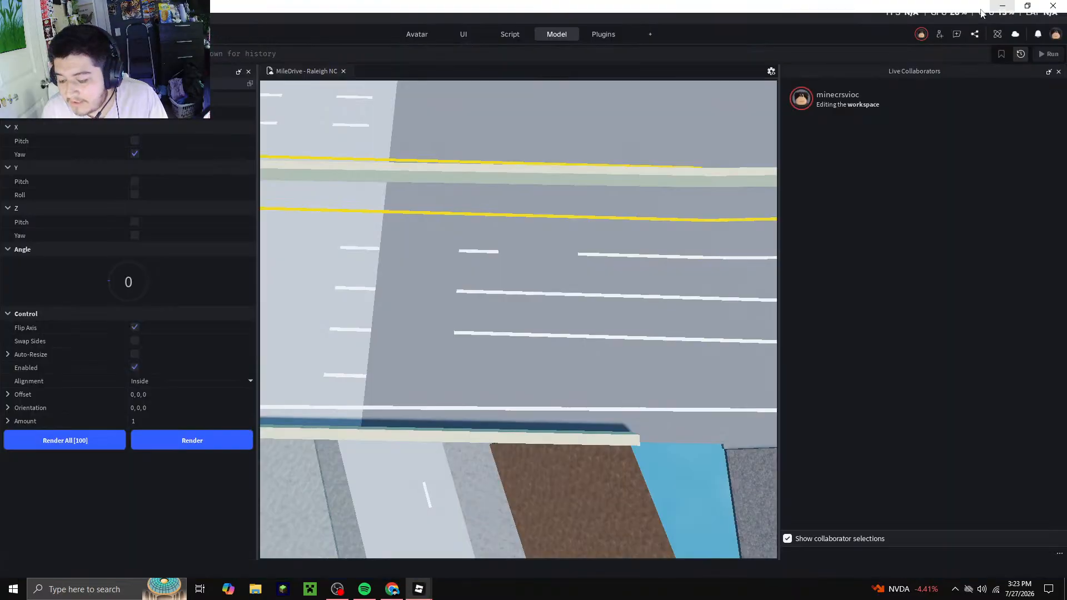
{"action": "left_click", "coordinate": [1001, 6]}
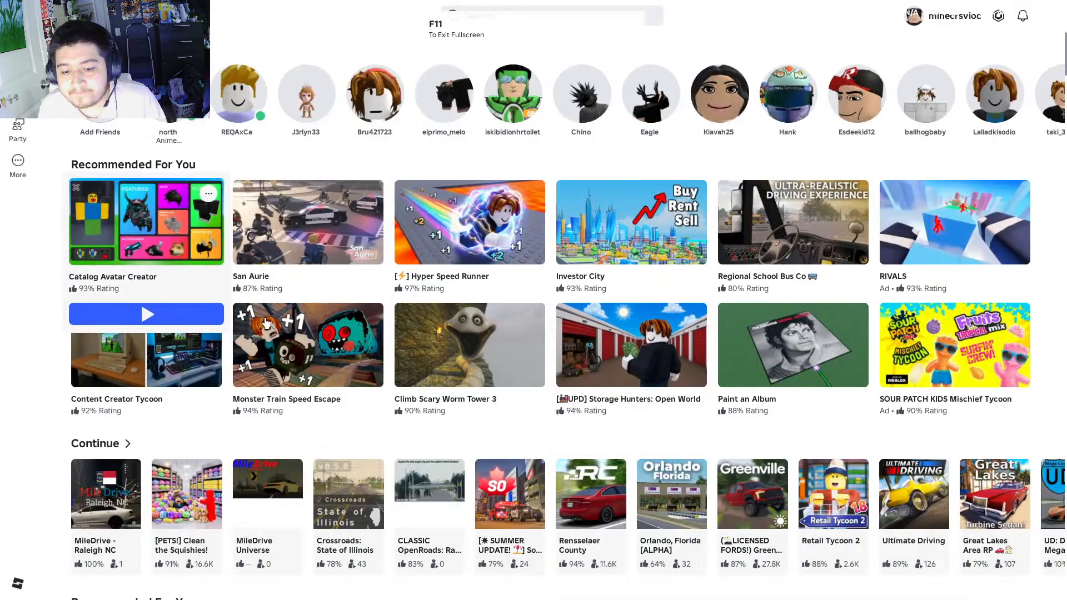
{"action": "scroll", "coordinate": [86, 408], "scroll_direction": "down", "scroll_amount": 2}
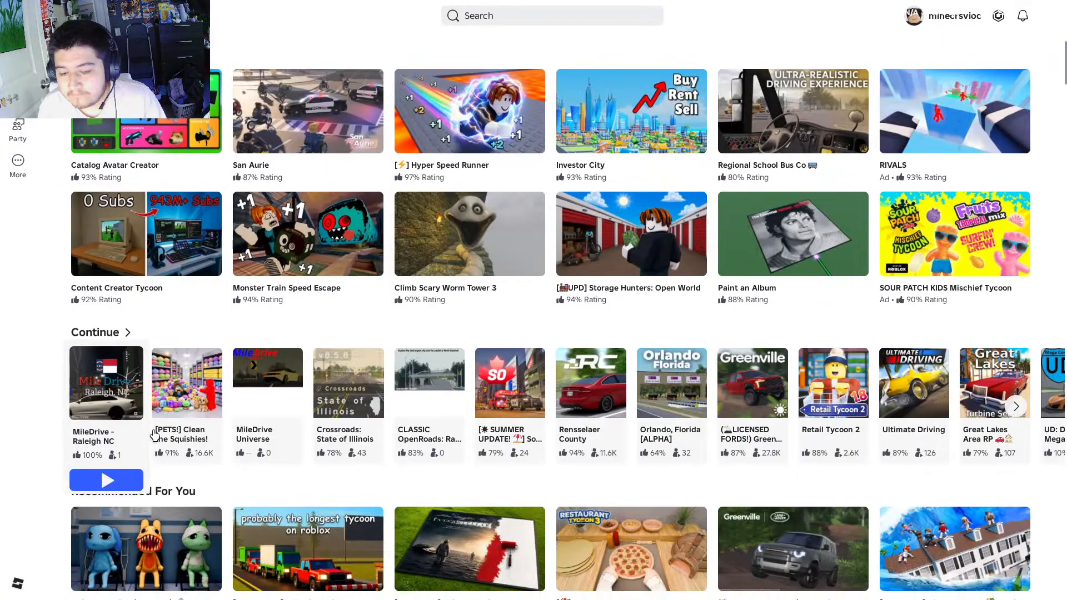
{"action": "left_click", "coordinate": [105, 408]}
{"action": "scroll", "coordinate": [257, 271], "scroll_direction": "down", "scroll_amount": 2}
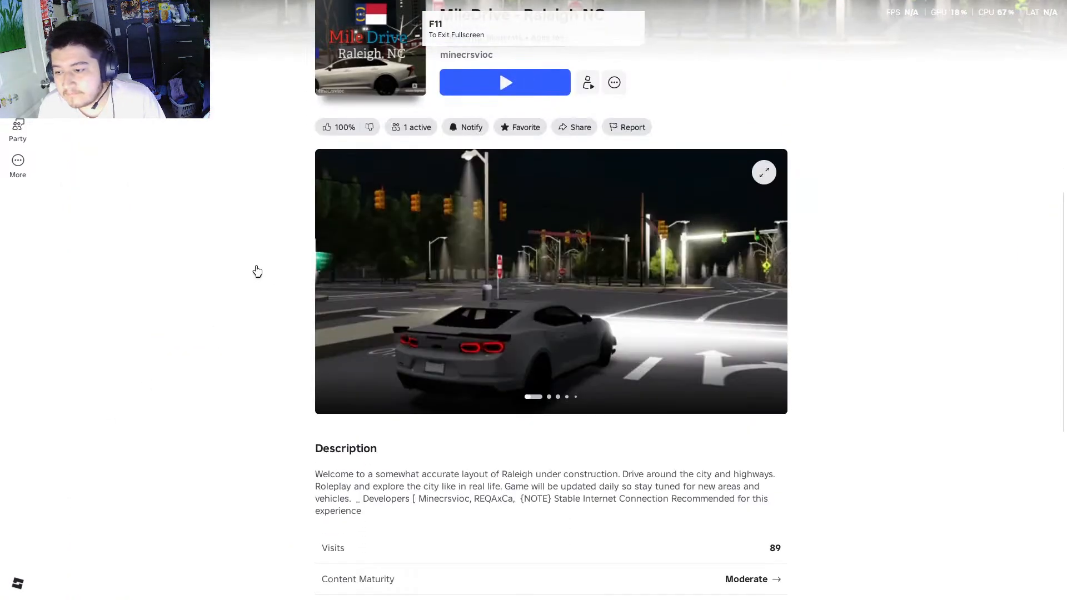
{"action": "left_click", "coordinate": [788, 226]}
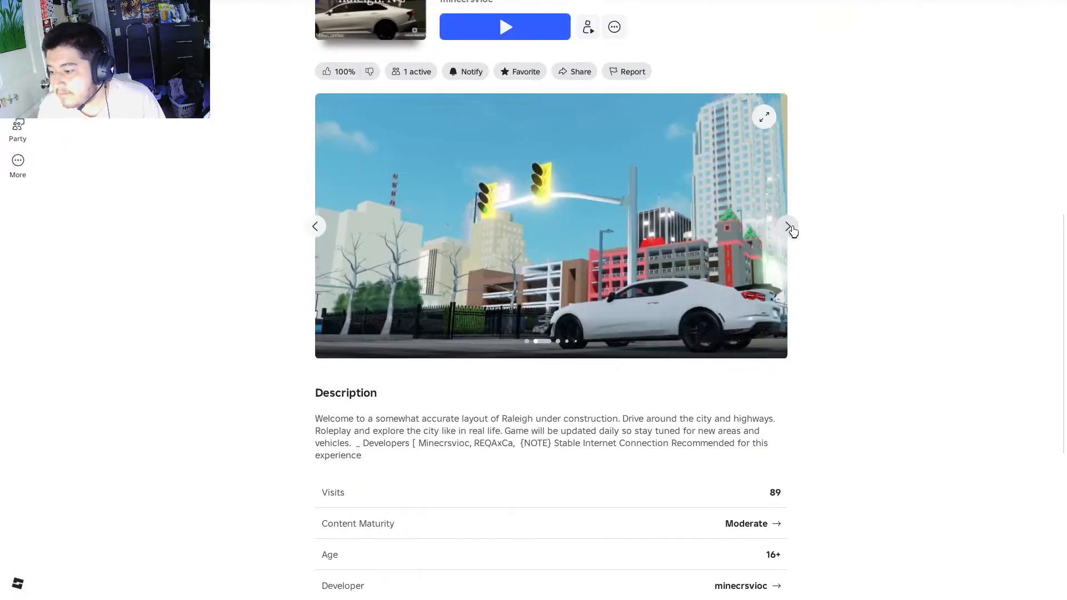
{"action": "scroll", "coordinate": [831, 262], "scroll_direction": "down", "scroll_amount": 2}
{"action": "scroll", "coordinate": [155, 174], "scroll_direction": "up", "scroll_amount": 5}
{"action": "scroll", "coordinate": [189, 194], "scroll_direction": "down", "scroll_amount": 3}
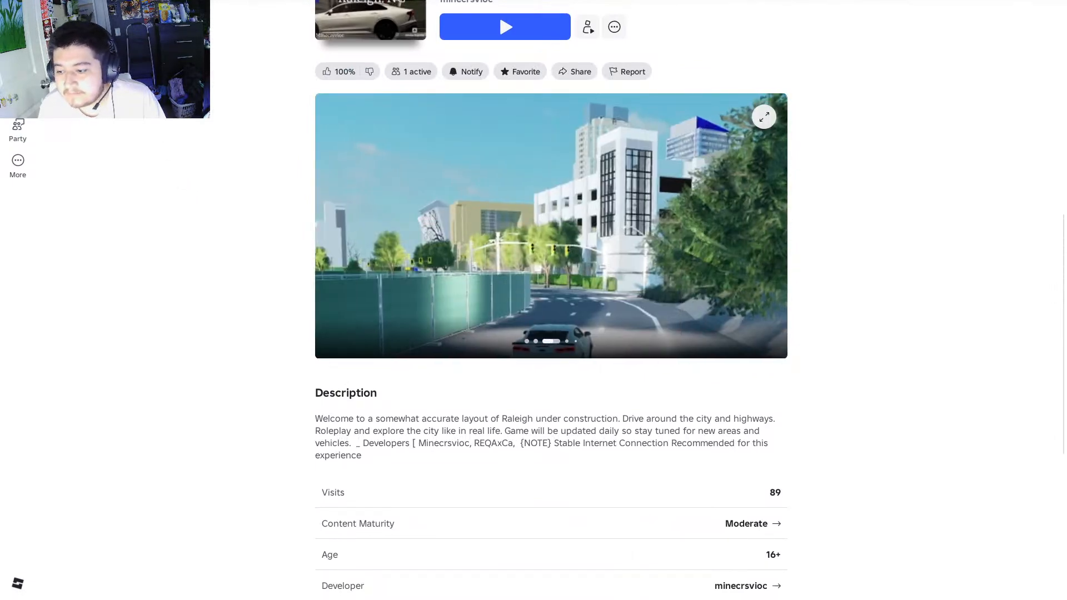
Leave the experience page, exit the Roblox app and return to the MileDrive - Raleigh NC place in Roblox Studio
{"action": "left_click", "coordinate": [49, 16]}
{"action": "scroll", "coordinate": [339, 410], "scroll_direction": "up", "scroll_amount": 2}
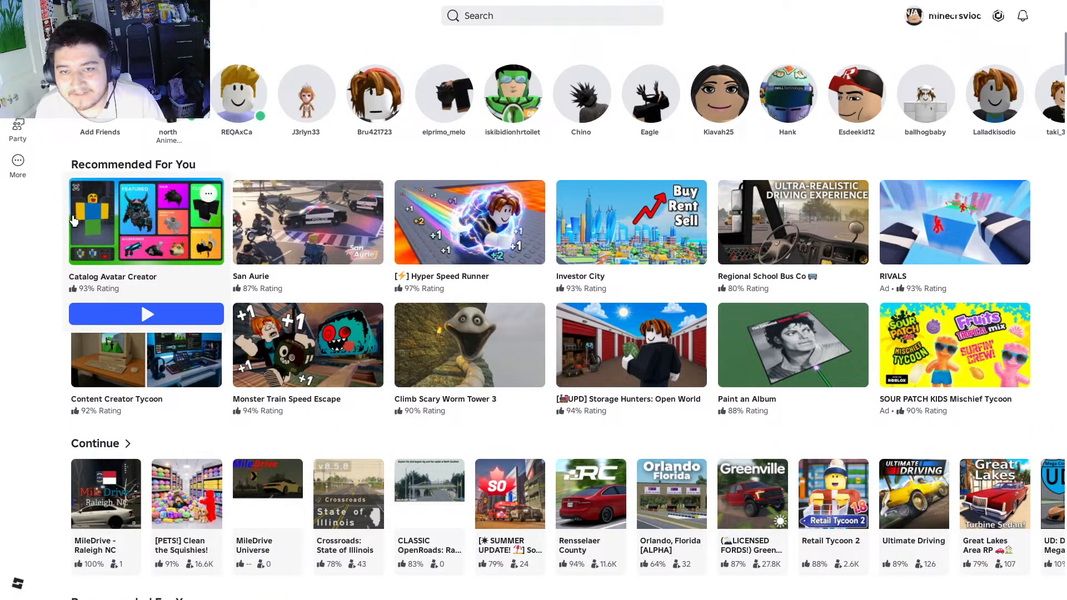
{"action": "left_click", "coordinate": [18, 161]}
{"action": "left_click", "coordinate": [645, 552]}
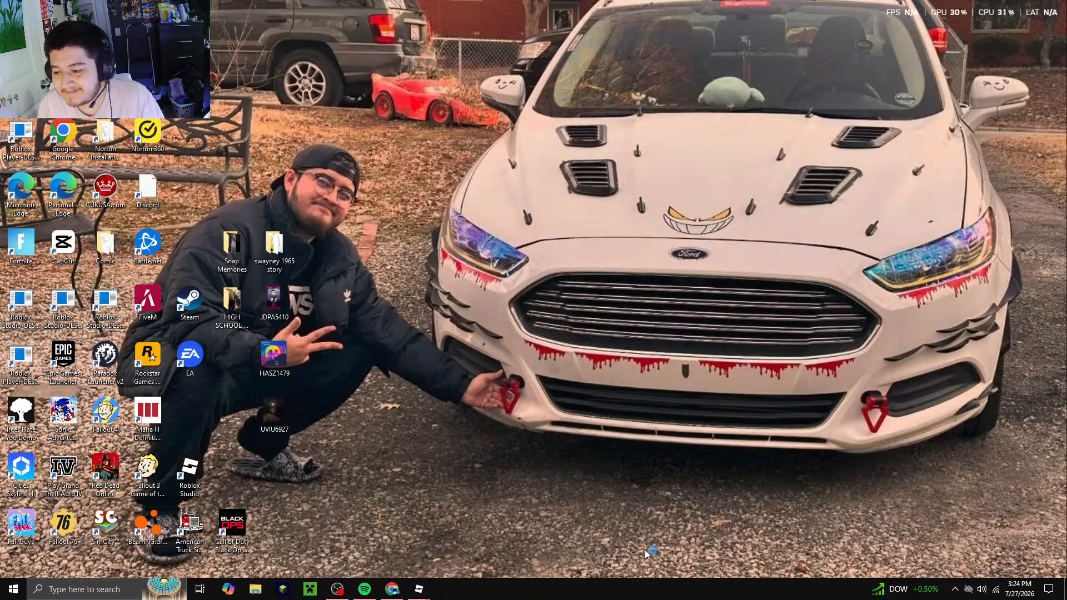
{"action": "mouse_move", "coordinate": [419, 589]}
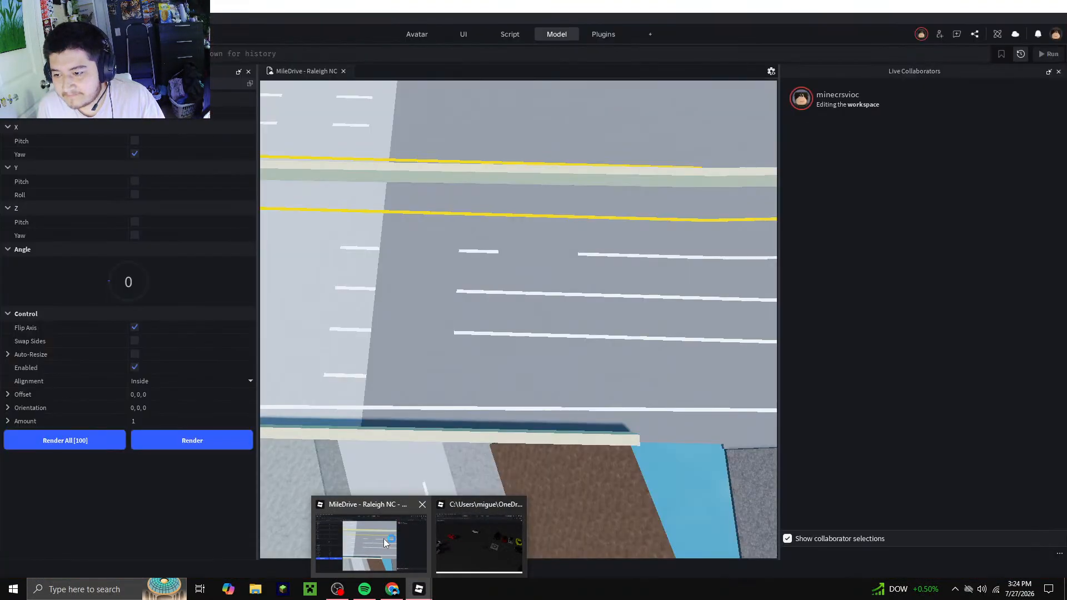
{"action": "left_click", "coordinate": [384, 543]}
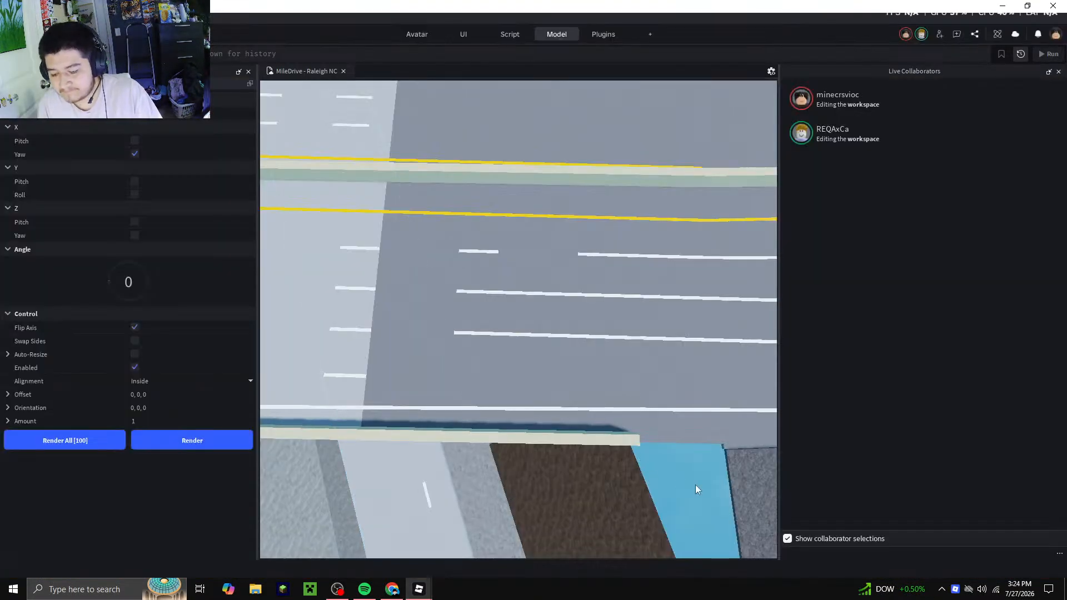
Delete two consecutive segments of the middle white lane line to match the gap in the line beside the yellow edge line
{"action": "key", "text": "s"}
{"action": "key", "text": "a"}
{"action": "scroll", "coordinate": [409, 414], "scroll_direction": "up", "scroll_amount": 3}
{"action": "right_click_drag", "start_coordinate": [410, 414], "coordinate": [411, 414]}
{"action": "key", "text": "a"}
{"action": "right_click_drag", "start_coordinate": [541, 369], "coordinate": [542, 367]}
{"action": "key", "text": "w"}
{"action": "right_click", "coordinate": [534, 239]}
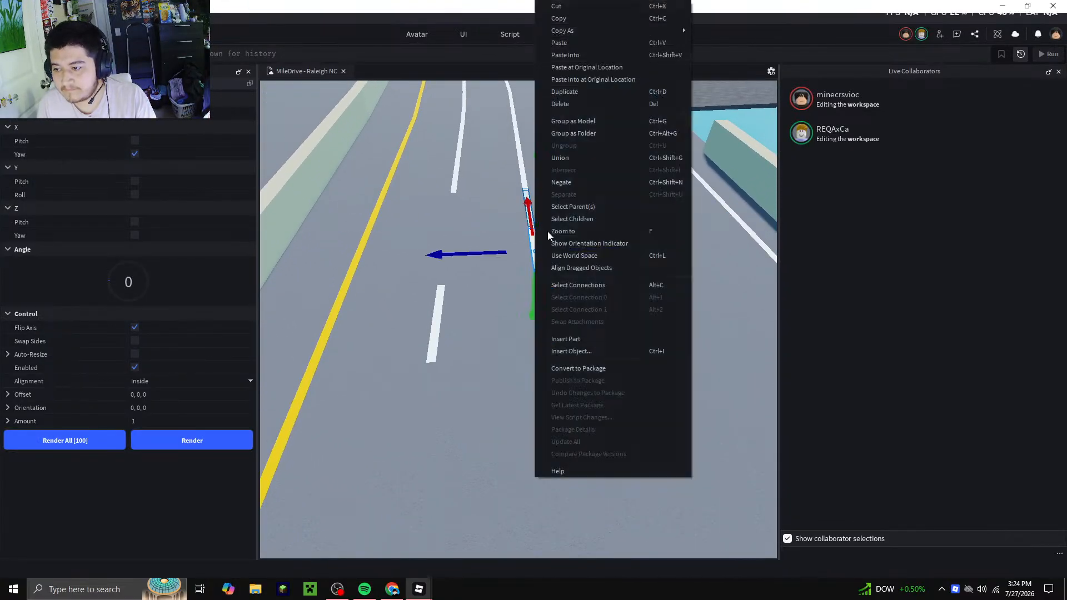
{"action": "left_click", "coordinate": [566, 106]}
{"action": "left_click", "coordinate": [525, 213]}
{"action": "right_click", "coordinate": [528, 211]}
{"action": "left_click", "coordinate": [562, 105]}
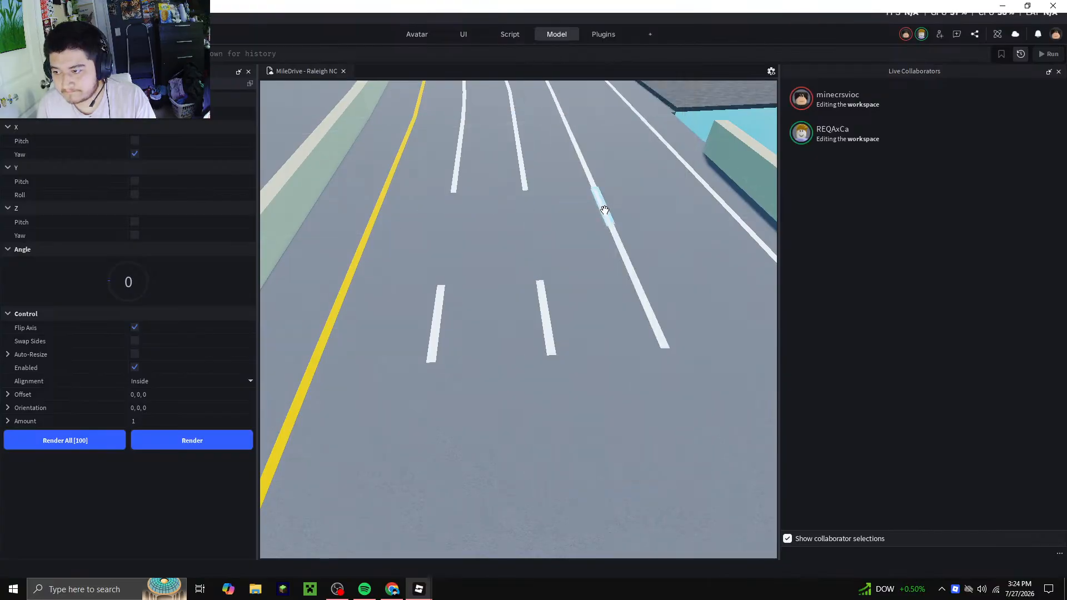
Delete two consecutive segments of the white lane line nearest the outer shoulder, level with the gaps in the other lane lines
{"action": "right_click", "coordinate": [604, 212]}
{"action": "left_click", "coordinate": [619, 104]}
{"action": "left_click", "coordinate": [617, 239]}
{"action": "right_click", "coordinate": [623, 245]}
{"action": "left_click", "coordinate": [644, 105]}
Delete one segment from each of the three solid lane lines, leaving a single dash after the previous gap
{"action": "right_click_drag", "start_coordinate": [532, 270], "coordinate": [532, 270]}
{"action": "key", "text": "s"}
{"action": "left_click", "coordinate": [442, 281]}
{"action": "right_click", "coordinate": [446, 281]}
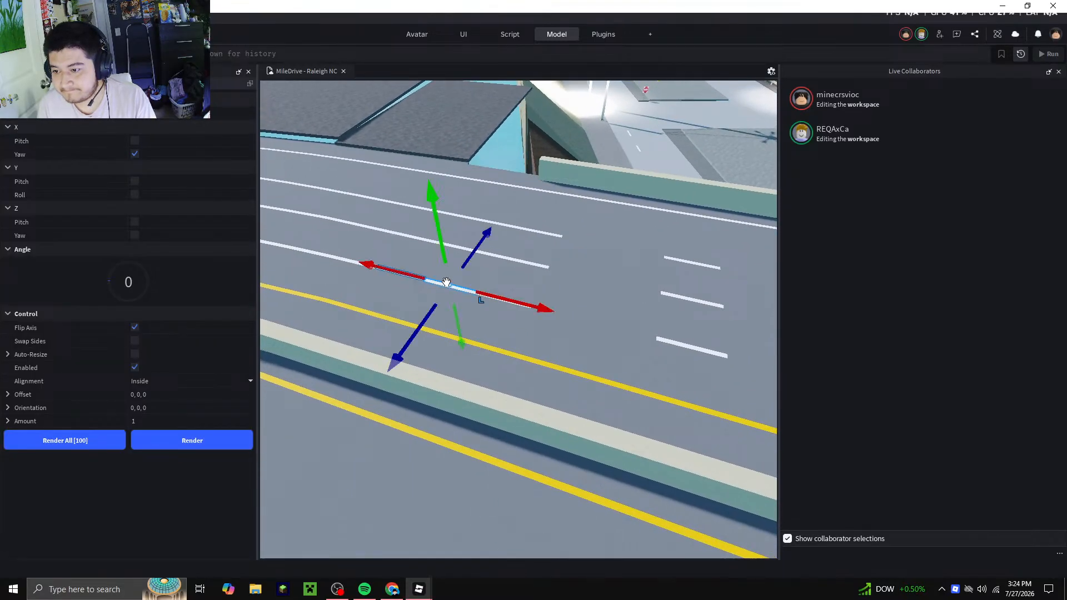
{"action": "left_click", "coordinate": [482, 104]}
{"action": "left_click", "coordinate": [472, 247]}
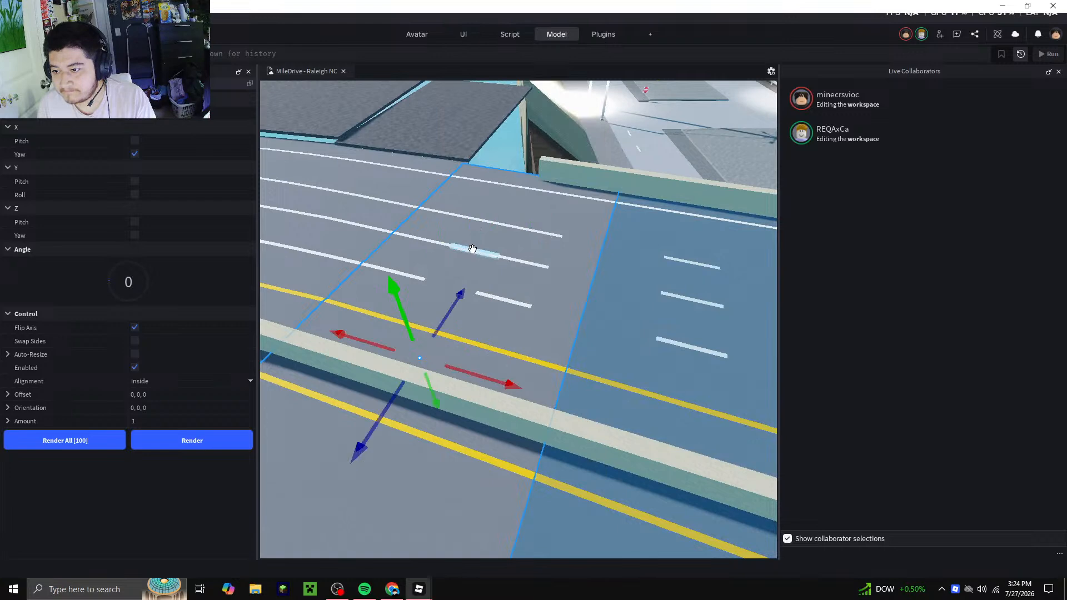
{"action": "left_click", "coordinate": [472, 250]}
{"action": "right_click", "coordinate": [472, 250]}
{"action": "left_click", "coordinate": [495, 105]}
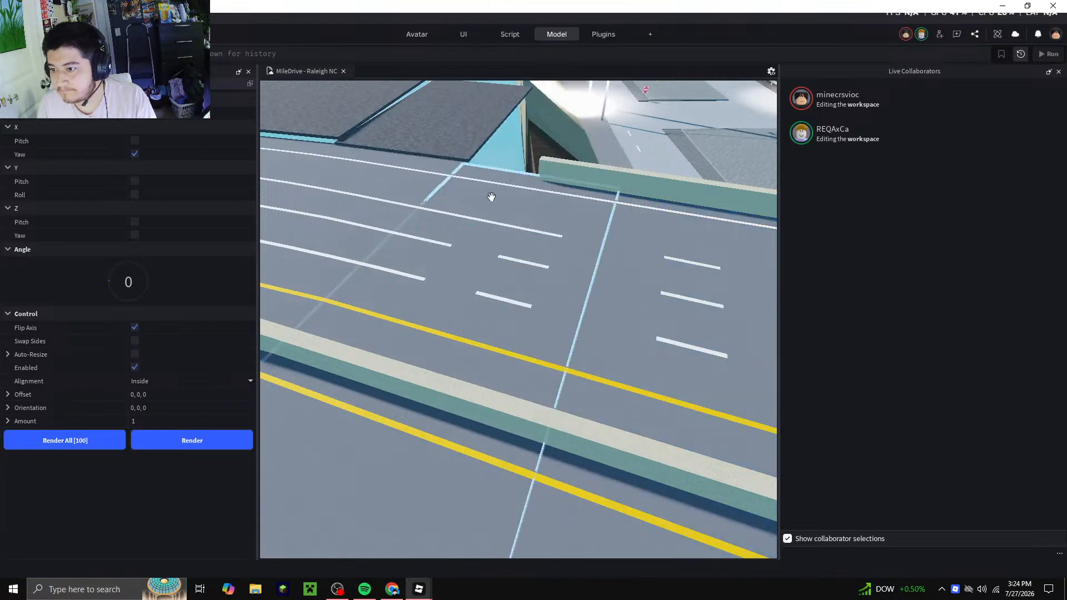
{"action": "left_click", "coordinate": [485, 220]}
{"action": "right_click", "coordinate": [492, 205]}
{"action": "left_click", "coordinate": [511, 108]}
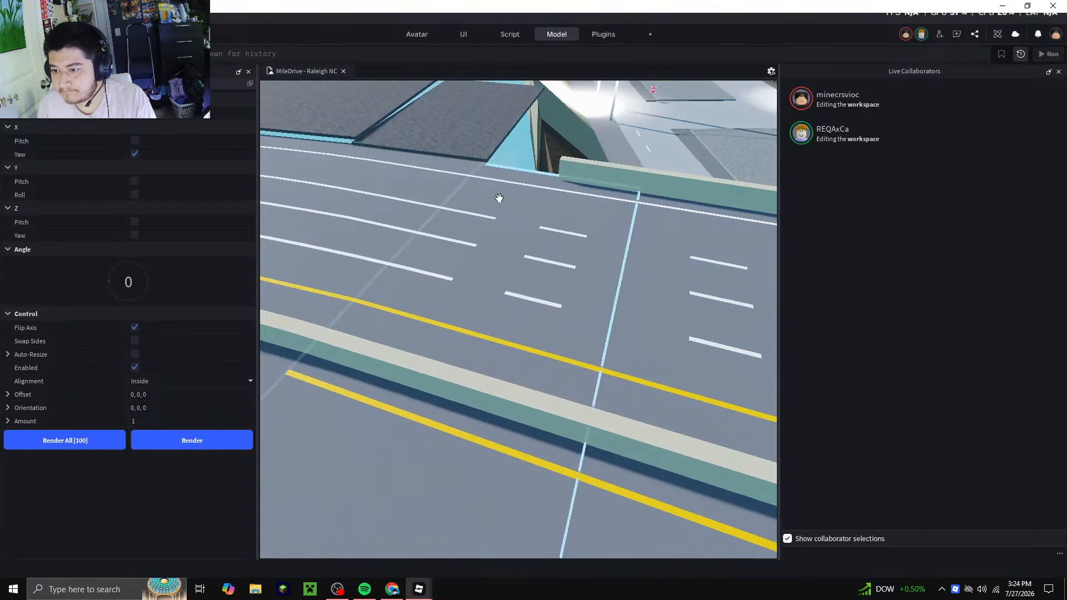
Widen the new gap by deleting the end segment of each of the three remaining solid lane lines
{"action": "left_click", "coordinate": [512, 213]}
{"action": "right_click", "coordinate": [512, 213]}
{"action": "left_click", "coordinate": [528, 109]}
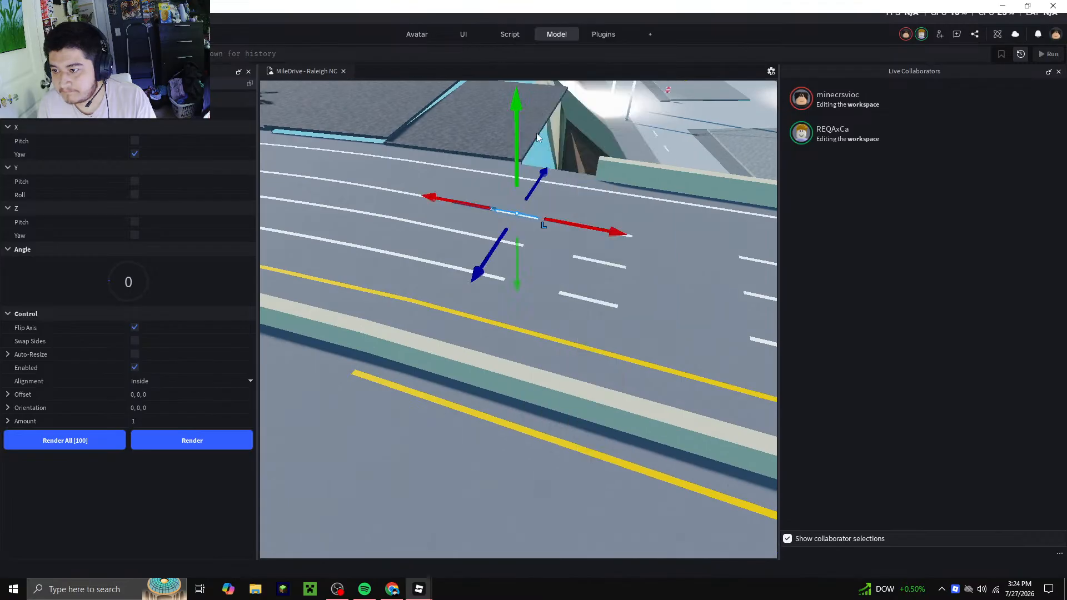
{"action": "left_click", "coordinate": [502, 238]}
{"action": "right_click", "coordinate": [502, 238]}
{"action": "left_click", "coordinate": [522, 105]}
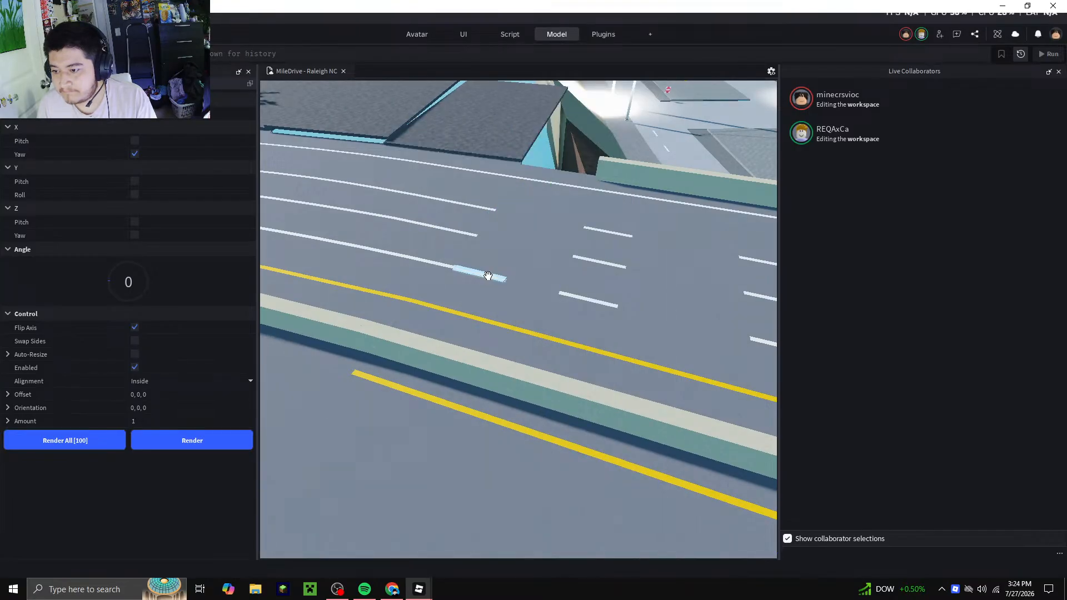
{"action": "left_click", "coordinate": [486, 275]}
{"action": "right_click", "coordinate": [487, 274]}
{"action": "left_click", "coordinate": [520, 106]}
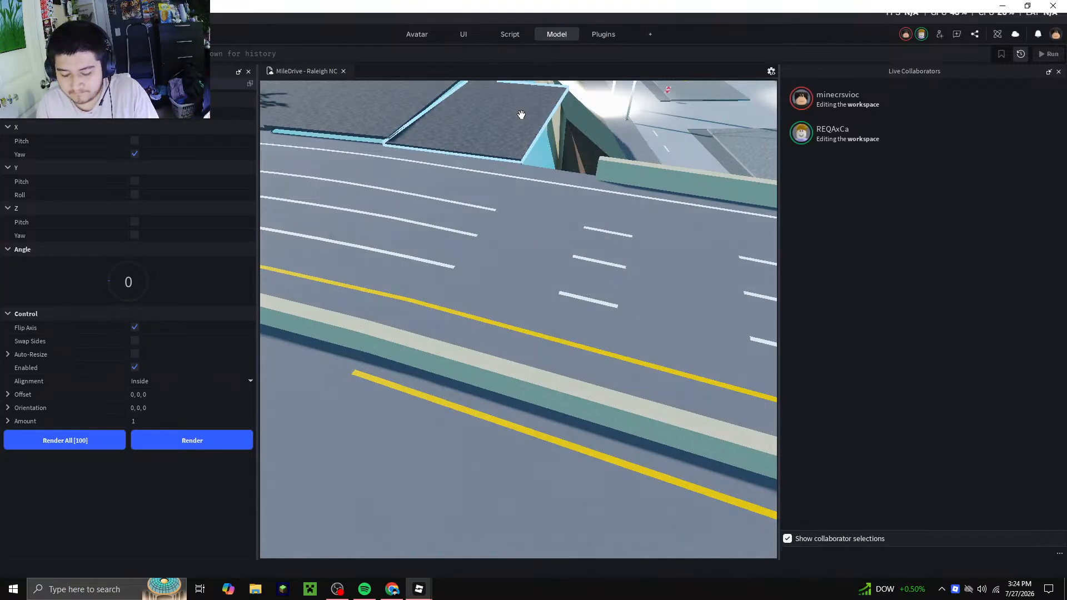
Start the next gap farther along the highway by deleting one segment from each lane line beyond its end segment
{"action": "key", "text": "a"}
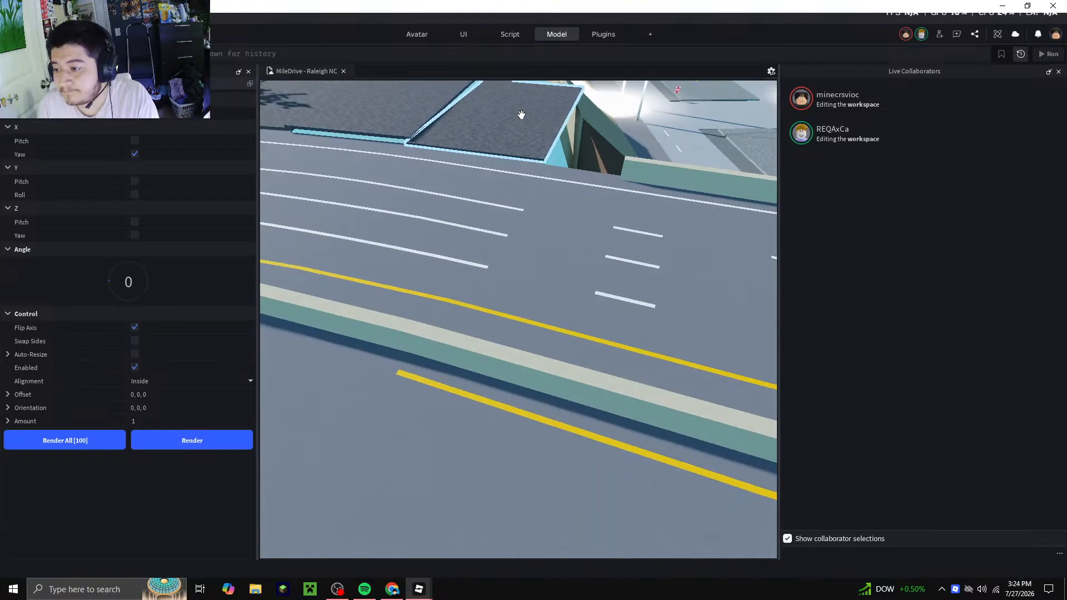
{"action": "right_click_drag", "start_coordinate": [436, 274], "coordinate": [445, 261]}
{"action": "right_click", "coordinate": [444, 212]}
{"action": "left_click", "coordinate": [480, 106]}
{"action": "right_click", "coordinate": [435, 168]}
{"action": "left_click", "coordinate": [446, 106]}
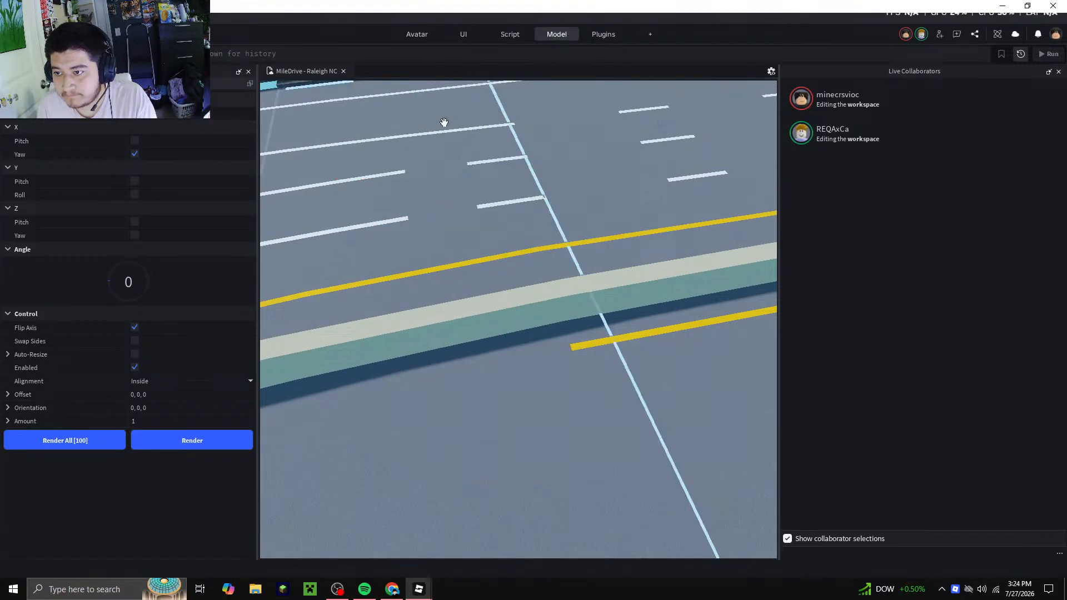
{"action": "right_click", "coordinate": [434, 133]}
{"action": "left_click", "coordinate": [427, 130]}
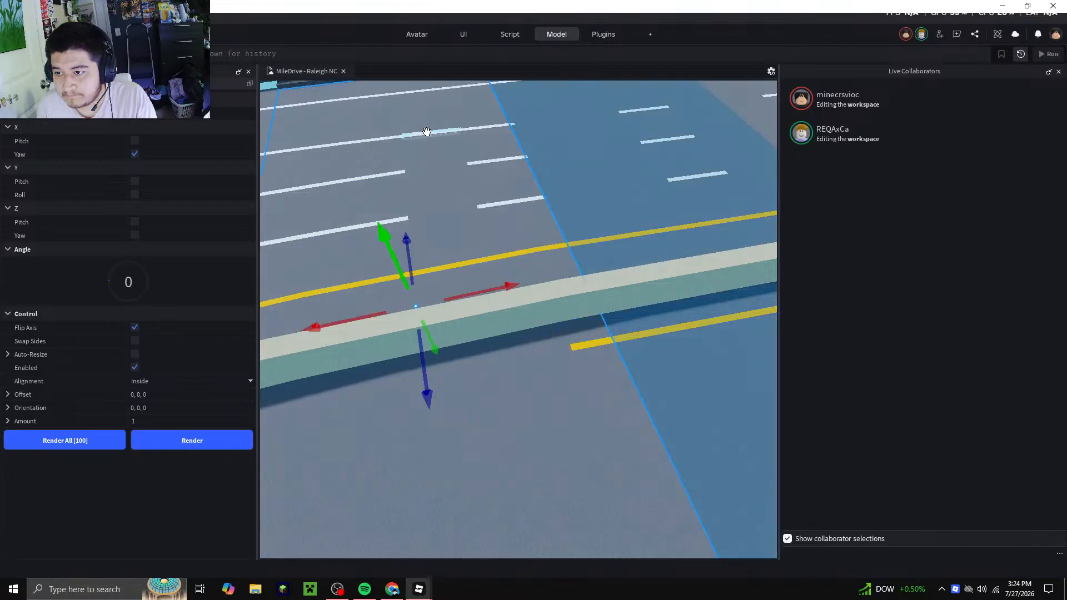
{"action": "right_click", "coordinate": [428, 133]}
{"action": "left_click", "coordinate": [461, 111]}
Delete a second adjoining segment from all three lane lines so this gap is two segments long
{"action": "right_click_drag", "start_coordinate": [422, 333], "coordinate": [419, 324]}
{"action": "key", "text": "a"}
{"action": "left_click", "coordinate": [428, 253]}
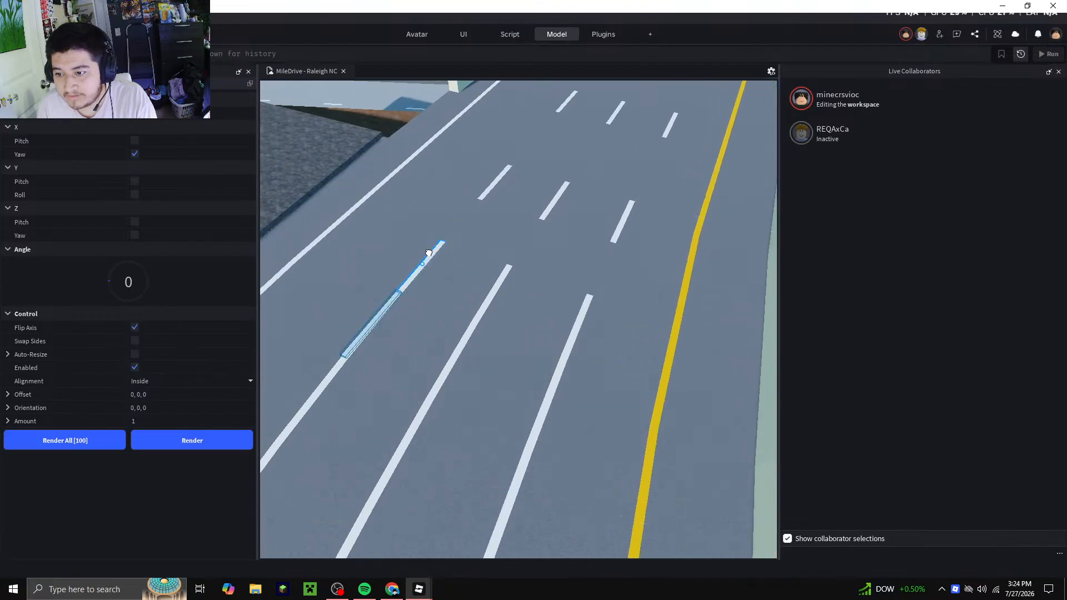
{"action": "right_click", "coordinate": [428, 253]}
{"action": "left_click", "coordinate": [476, 107]}
{"action": "right_click", "coordinate": [503, 273]}
{"action": "left_click", "coordinate": [554, 107]}
{"action": "left_click", "coordinate": [585, 314]}
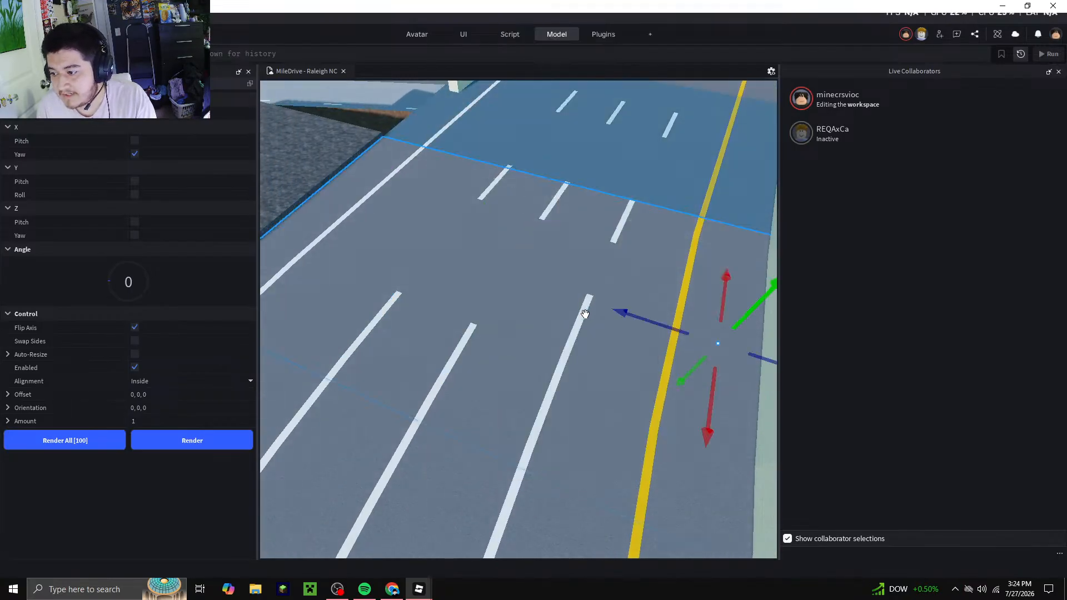
{"action": "left_click", "coordinate": [585, 314]}
{"action": "right_click", "coordinate": [586, 314]}
{"action": "left_click", "coordinate": [634, 107]}
Keep the end segments as dashes and delete the following segment in each lane line along the road beside the gravel shoulder
{"action": "right_click_drag", "start_coordinate": [529, 307], "coordinate": [529, 294]}
{"action": "left_click", "coordinate": [464, 272]}
{"action": "right_click", "coordinate": [469, 274]}
{"action": "left_click", "coordinate": [466, 107]}
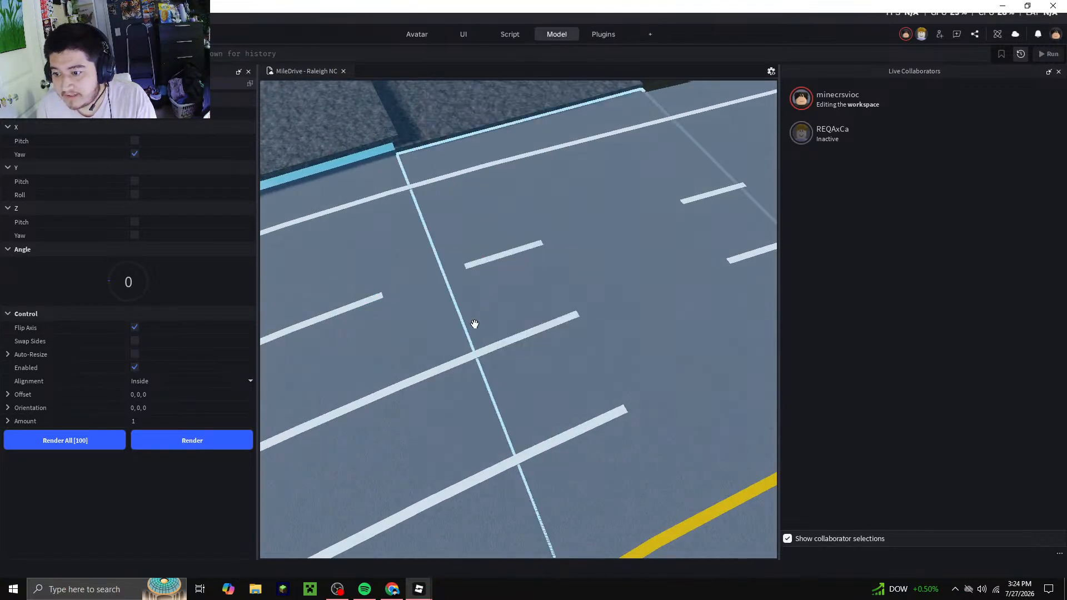
{"action": "left_click", "coordinate": [472, 355]}
{"action": "right_click", "coordinate": [472, 355]}
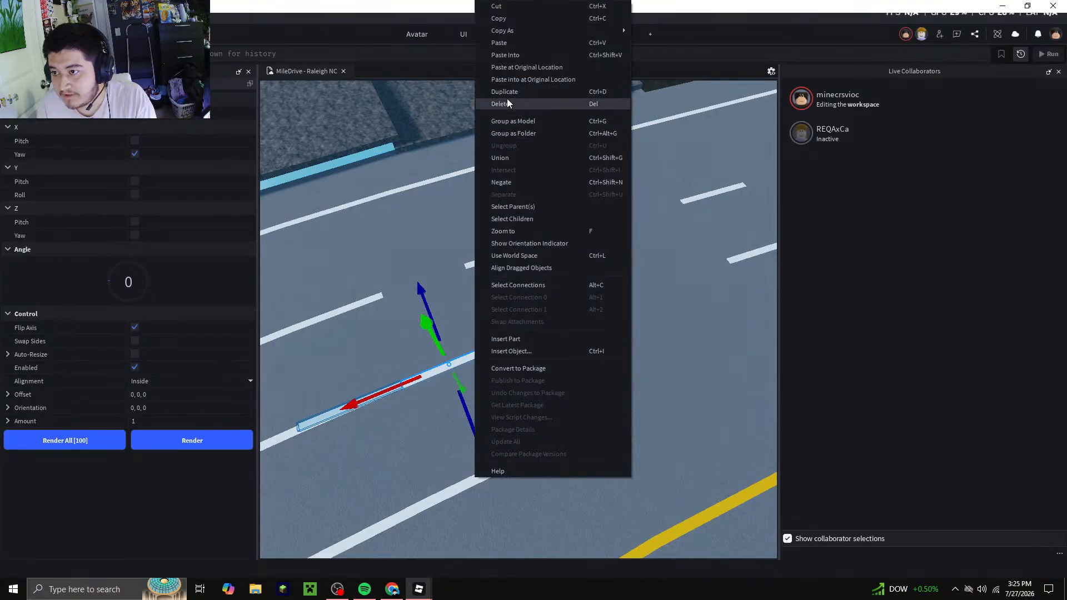
{"action": "left_click", "coordinate": [507, 104]}
{"action": "left_click", "coordinate": [506, 459]}
{"action": "right_click", "coordinate": [507, 459]}
{"action": "left_click", "coordinate": [542, 105]}
Extend that gap by deleting the adjoining end segment of each of the three lane lines before the curve
{"action": "right_click_drag", "start_coordinate": [569, 367], "coordinate": [570, 368]}
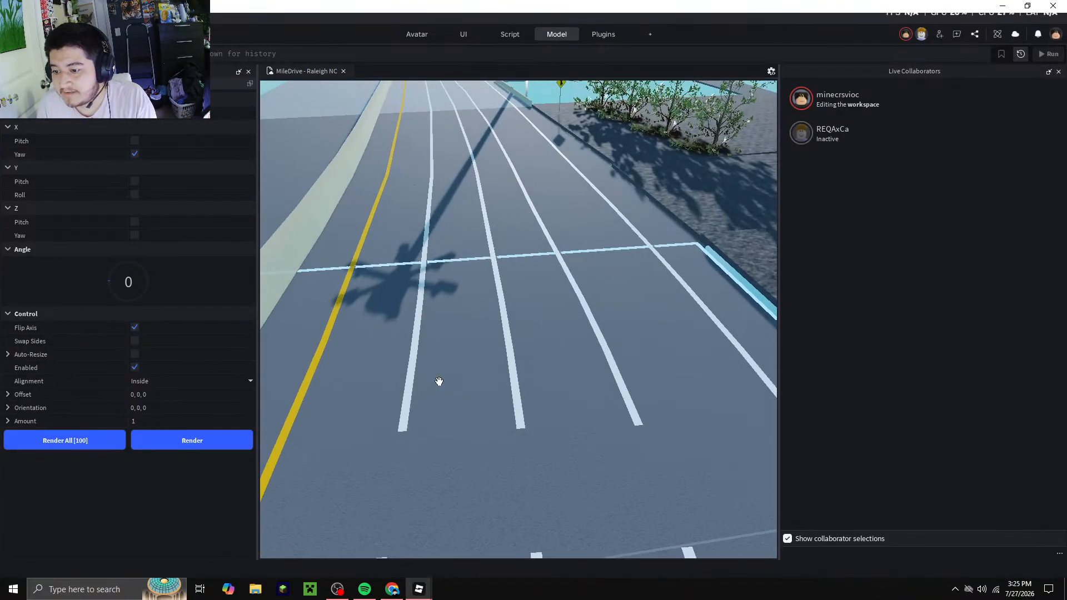
{"action": "left_click", "coordinate": [414, 383]}
{"action": "right_click", "coordinate": [413, 384]}
{"action": "left_click", "coordinate": [533, 103]}
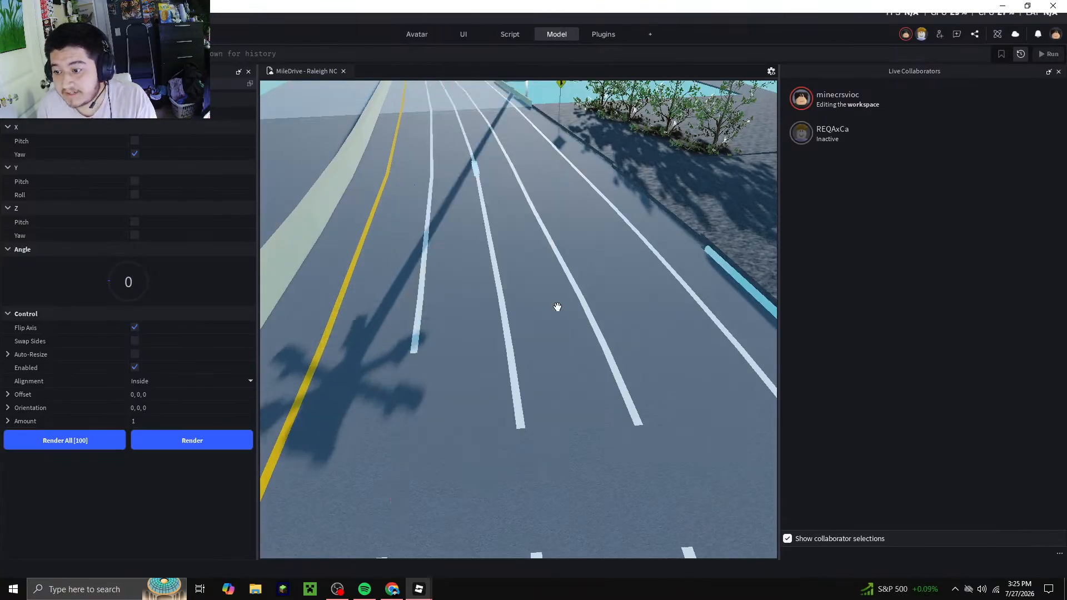
{"action": "left_click", "coordinate": [513, 389]}
{"action": "right_click", "coordinate": [512, 389]}
{"action": "left_click", "coordinate": [562, 106]}
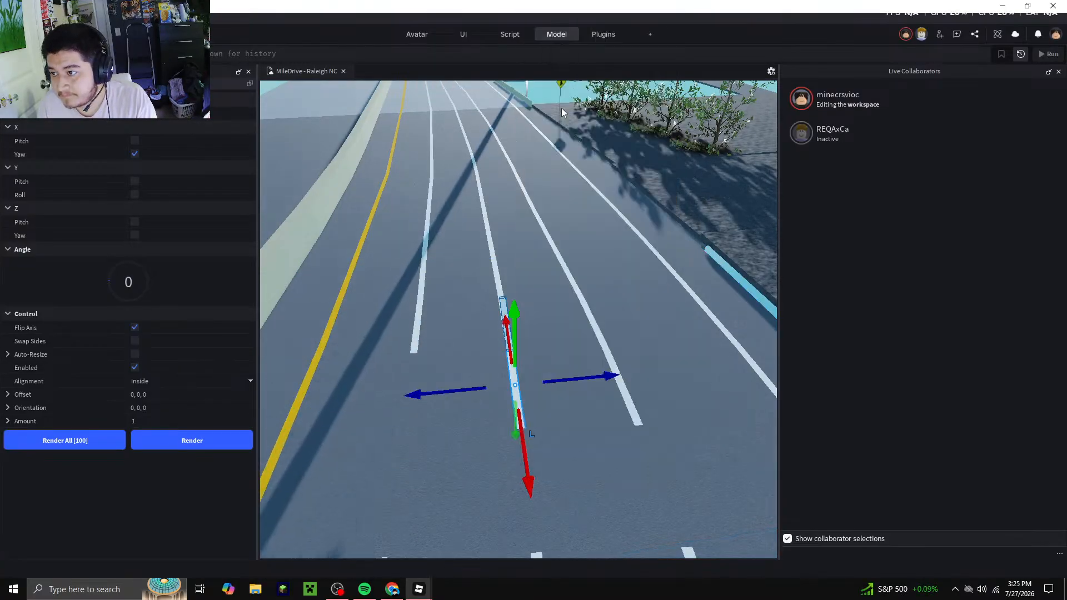
{"action": "left_click", "coordinate": [611, 378]}
{"action": "right_click", "coordinate": [610, 378]}
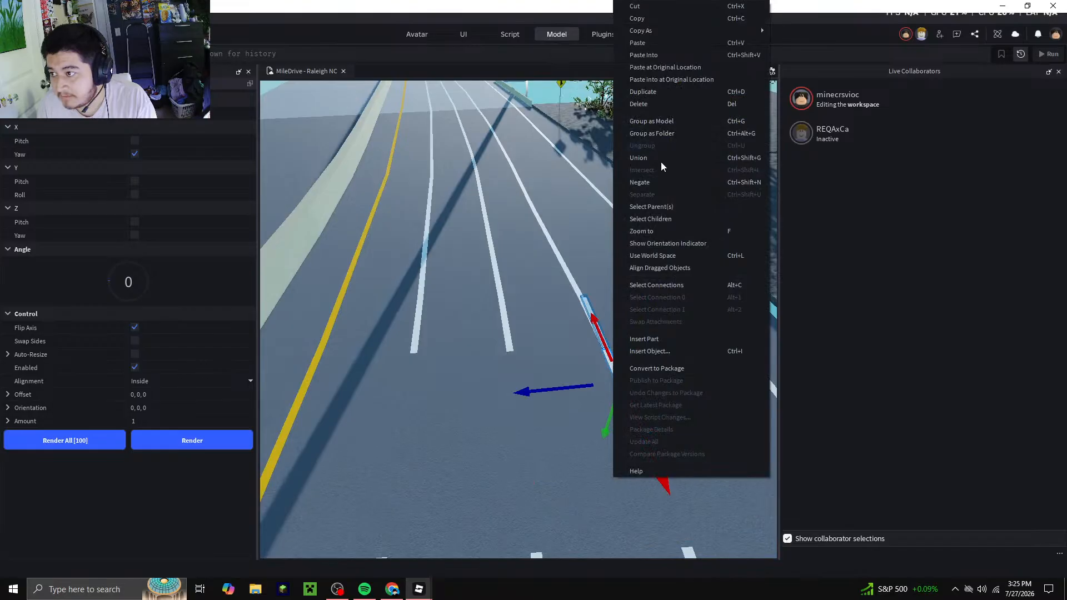
{"action": "left_click", "coordinate": [652, 110]}
Continue the dashed pattern into the curve by deleting one segment behind the end dash of each of the three lane lines
{"action": "right_click_drag", "start_coordinate": [601, 399], "coordinate": [601, 400]}
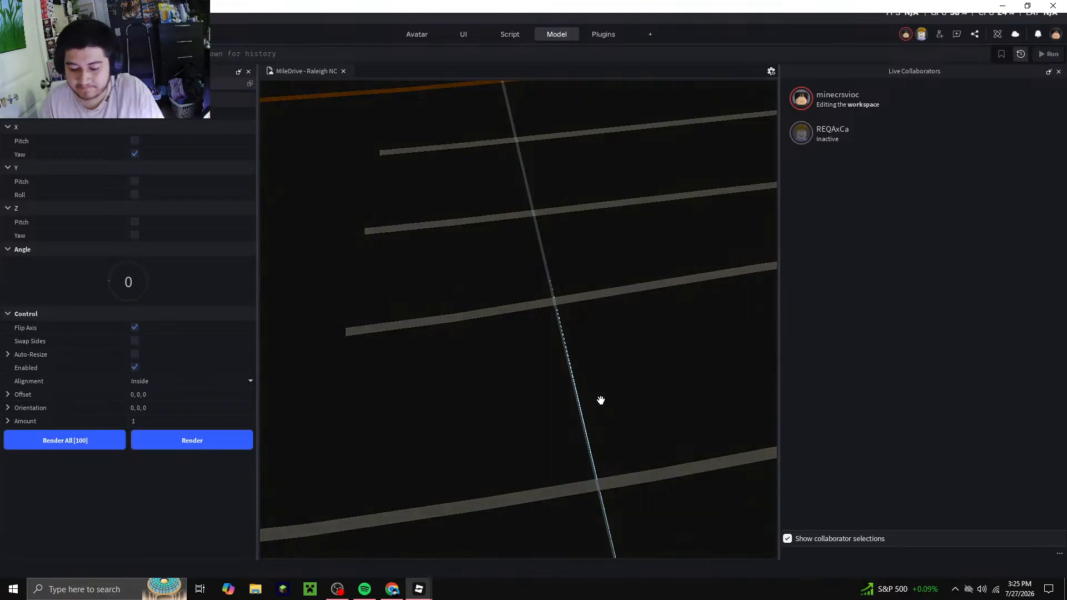
{"action": "scroll", "coordinate": [605, 398], "scroll_direction": "down", "scroll_amount": 4}
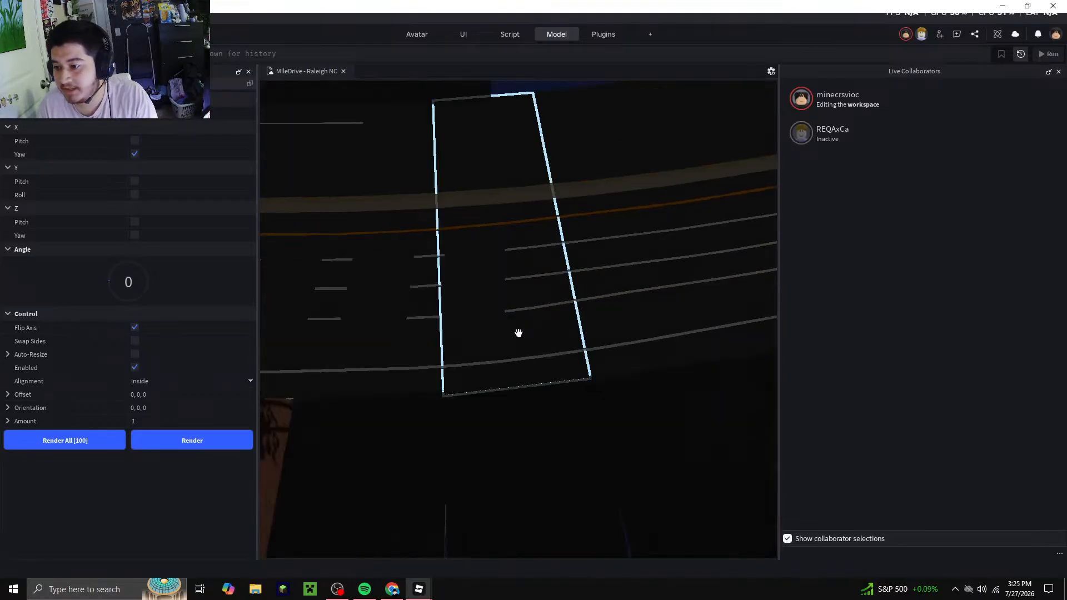
{"action": "right_click_drag", "start_coordinate": [526, 317], "coordinate": [517, 342]}
{"action": "scroll", "coordinate": [498, 273], "scroll_direction": "up", "scroll_amount": 3}
{"action": "right_click_drag", "start_coordinate": [498, 274], "coordinate": [455, 229]}
{"action": "left_click", "coordinate": [453, 232]}
{"action": "right_click", "coordinate": [453, 232]}
{"action": "left_click", "coordinate": [474, 110]}
{"action": "right_click_drag", "start_coordinate": [512, 302], "coordinate": [495, 243]}
{"action": "left_click", "coordinate": [494, 243]}
{"action": "right_click", "coordinate": [494, 243]}
{"action": "left_click", "coordinate": [527, 104]}
{"action": "left_click", "coordinate": [565, 238]}
{"action": "right_click", "coordinate": [565, 239]}
{"action": "left_click", "coordinate": [581, 103]}
Lengthen the curve's newest gap by deleting one more segment from each of the three lane lines
{"action": "right_click_drag", "start_coordinate": [589, 294], "coordinate": [492, 219]}
{"action": "left_click", "coordinate": [489, 209]}
{"action": "right_click", "coordinate": [488, 209]}
{"action": "left_click", "coordinate": [514, 104]}
{"action": "left_click", "coordinate": [572, 245]}
{"action": "right_click", "coordinate": [565, 245]}
{"action": "left_click", "coordinate": [581, 104]}
{"action": "left_click", "coordinate": [674, 304]}
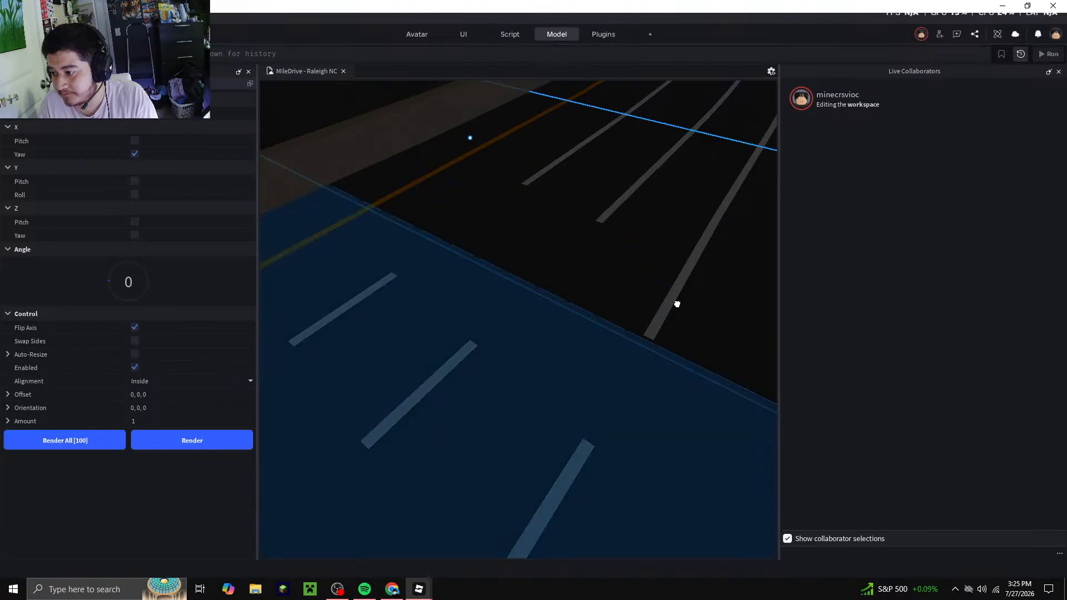
{"action": "left_click", "coordinate": [668, 302]}
{"action": "right_click", "coordinate": [669, 302]}
{"action": "left_click", "coordinate": [697, 105]}
{"action": "right_click_drag", "start_coordinate": [595, 329], "coordinate": [596, 328]}
{"action": "key", "text": "s"}
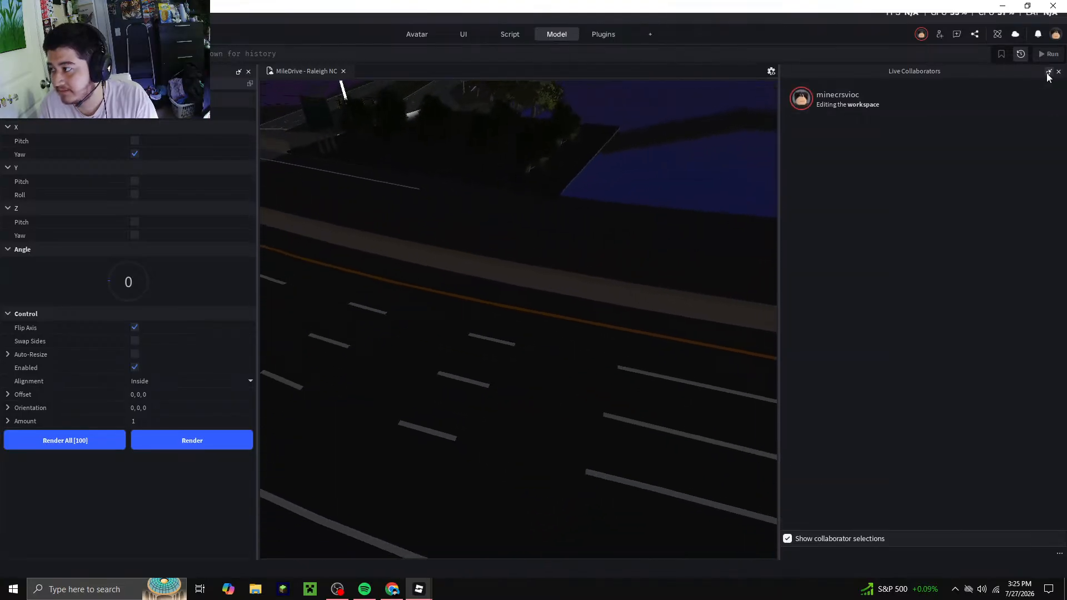
Close the Live Collaborators panel
{"action": "left_click", "coordinate": [1059, 71]}
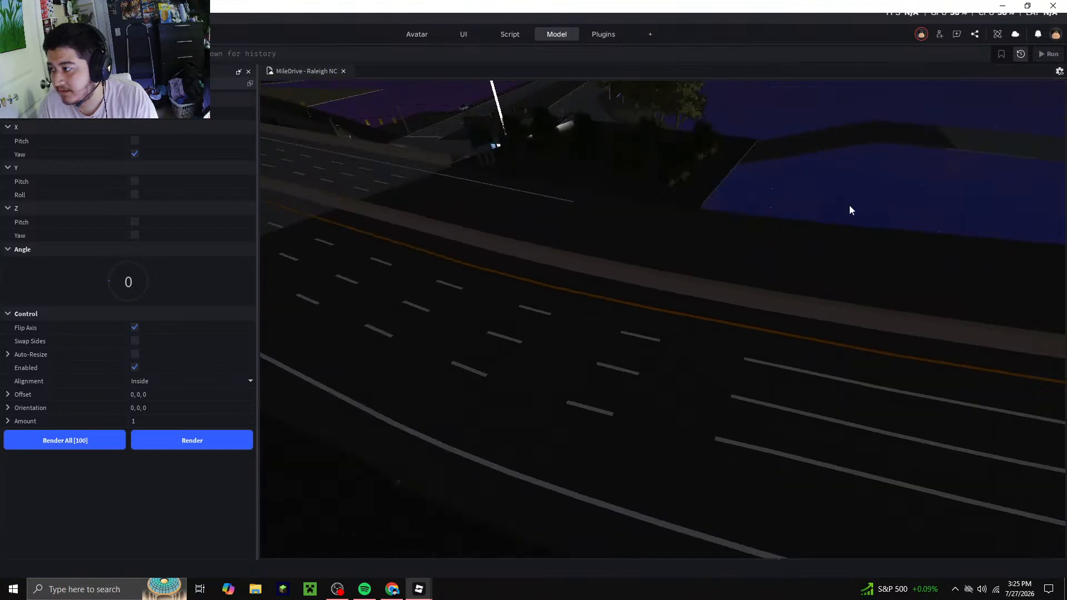
{"action": "key", "text": "s"}
{"action": "right_click_drag", "start_coordinate": [643, 319], "coordinate": [643, 320]}
{"action": "key", "text": "w"}
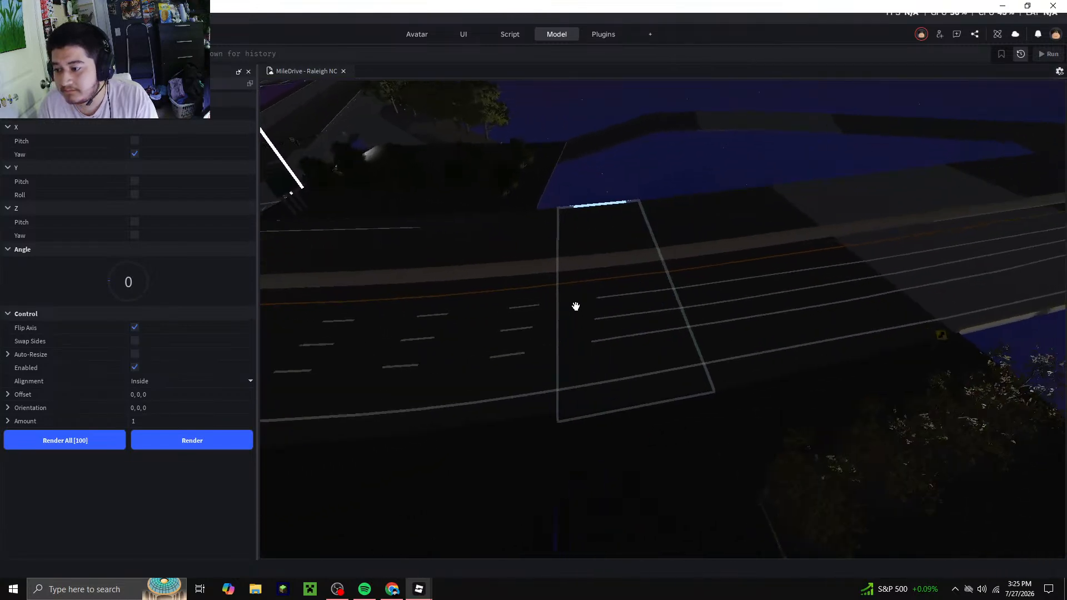
Keep the end segments on the curve as dashes and delete the segment behind each in the three solid lane lines
{"action": "key", "text": "w"}
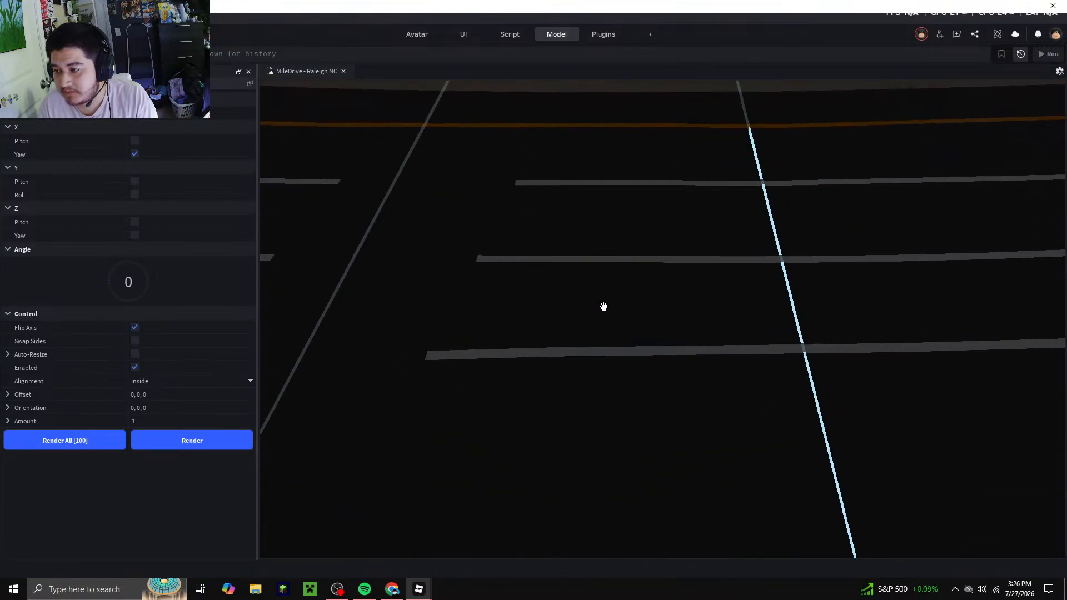
{"action": "key", "text": "s"}
{"action": "key", "text": "d"}
{"action": "right_click", "coordinate": [594, 199]}
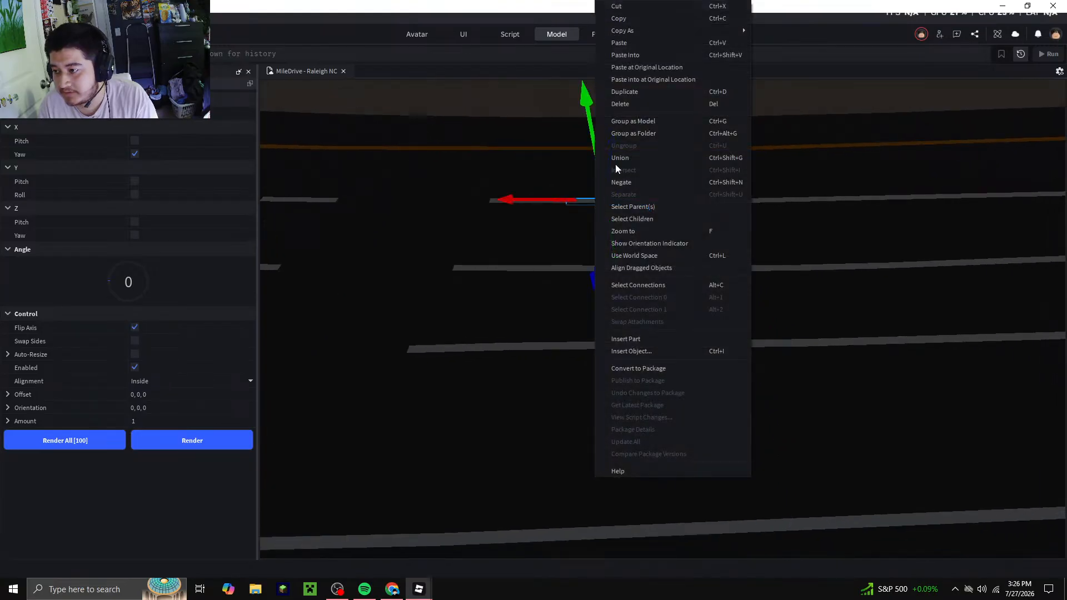
{"action": "left_click", "coordinate": [624, 104]}
{"action": "left_click", "coordinate": [619, 269]}
{"action": "right_click", "coordinate": [617, 268]}
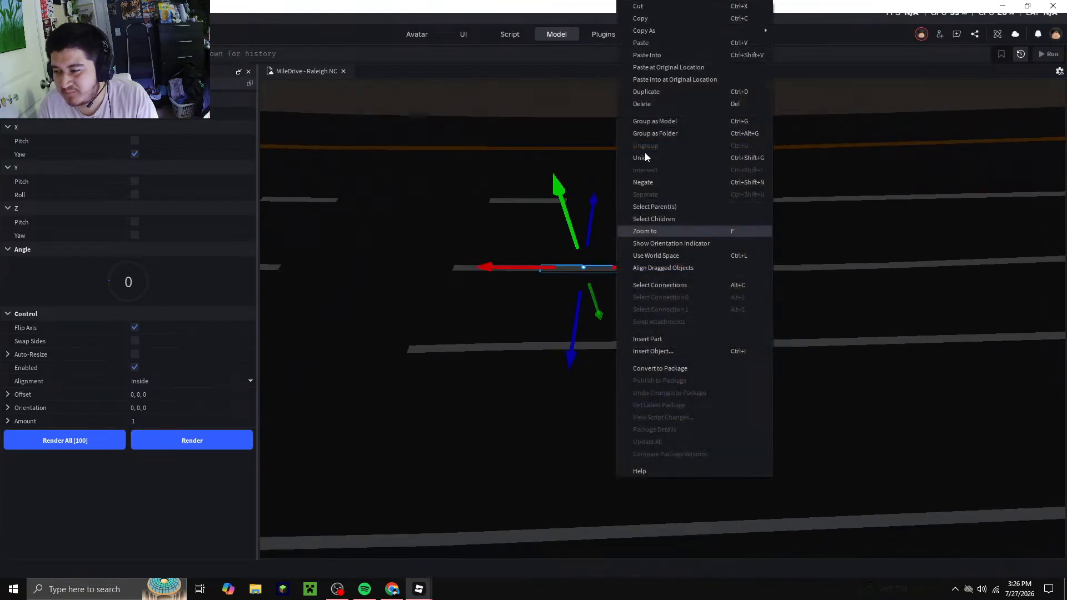
{"action": "left_click", "coordinate": [643, 105]}
{"action": "left_click", "coordinate": [591, 346]}
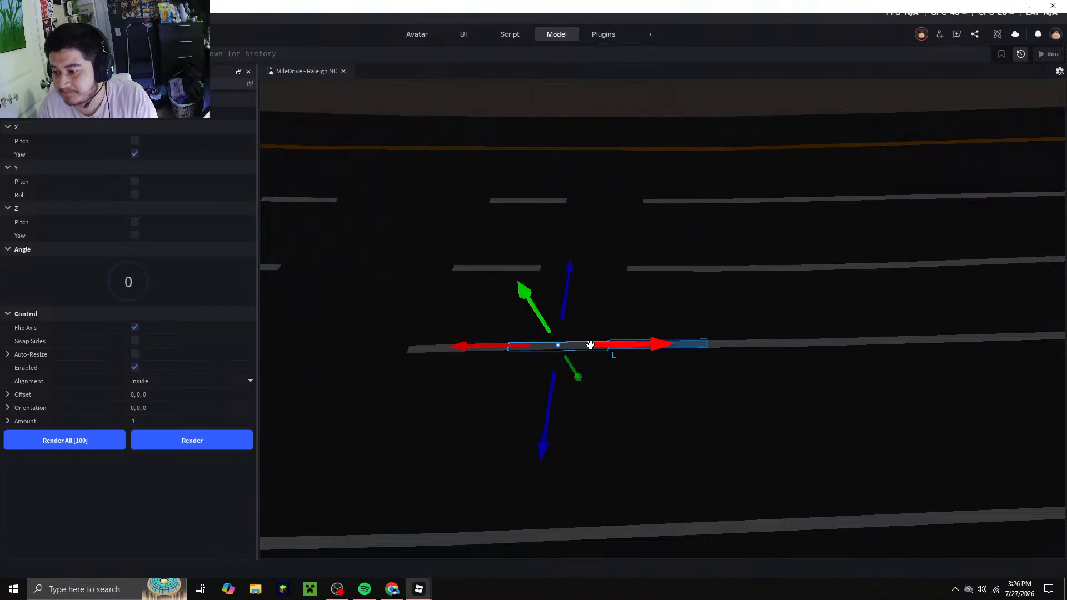
{"action": "right_click", "coordinate": [590, 346]}
{"action": "left_click", "coordinate": [656, 104]}
Widen the new gap on the curve by deleting the adjoining end segment of all three solid lane lines
{"action": "key", "text": "d"}
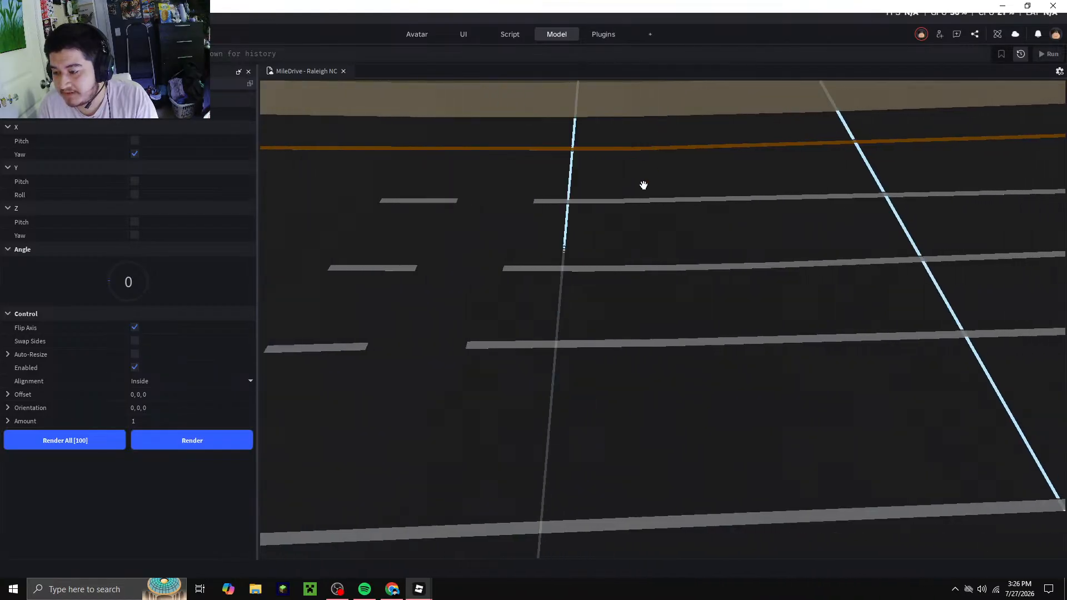
{"action": "key", "text": "w"}
{"action": "left_click", "coordinate": [575, 188]}
{"action": "left_click", "coordinate": [600, 105]}
{"action": "left_click", "coordinate": [555, 259]}
{"action": "right_click", "coordinate": [556, 259]}
{"action": "left_click", "coordinate": [591, 227]}
{"action": "left_click", "coordinate": [506, 344]}
{"action": "right_click", "coordinate": [507, 344]}
{"action": "left_click", "coordinate": [546, 105]}
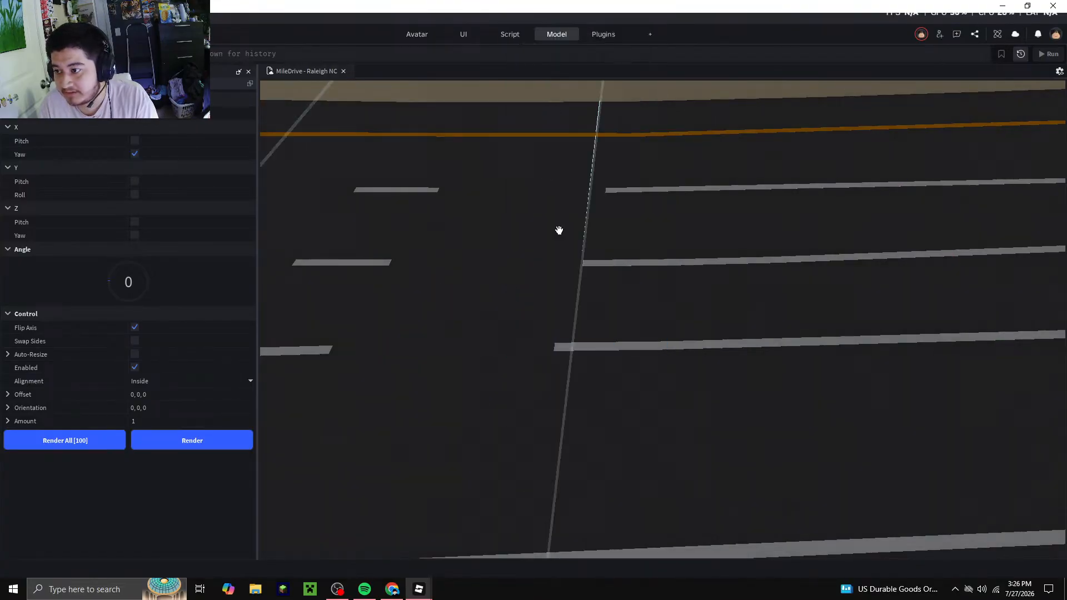
Form the next row of dashes farther along the curve by deleting one segment past each solid lane line's end segment
{"action": "key", "text": "a"}
{"action": "scroll", "coordinate": [535, 175], "scroll_direction": "up", "scroll_amount": 3}
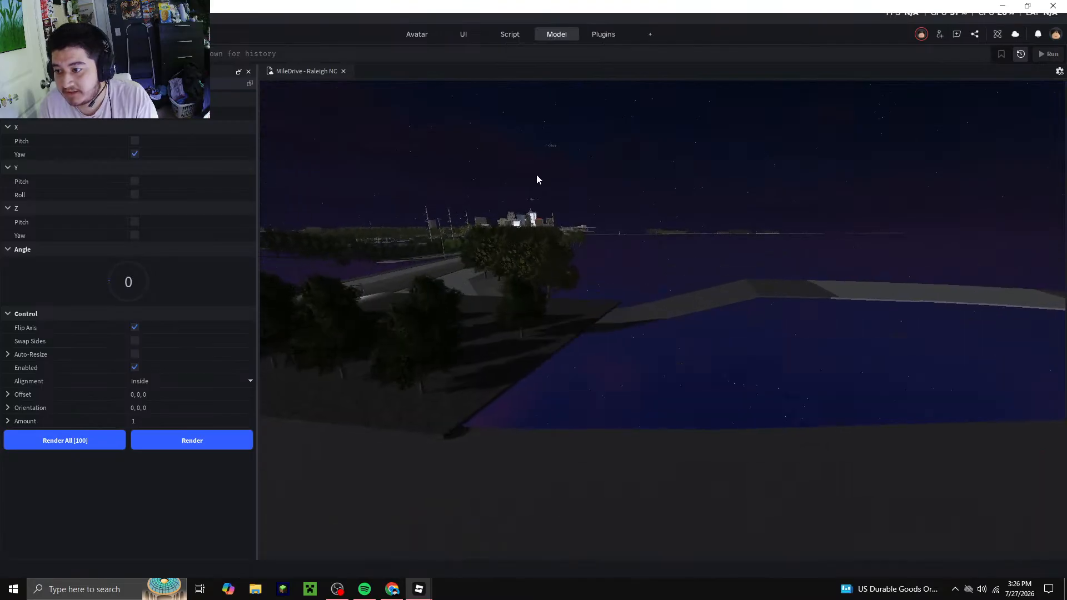
{"action": "scroll", "coordinate": [535, 175], "scroll_direction": "down", "scroll_amount": 2}
{"action": "right_click_drag", "start_coordinate": [670, 332], "coordinate": [681, 270]}
{"action": "left_click", "coordinate": [722, 118]}
{"action": "right_click", "coordinate": [674, 356]}
{"action": "left_click", "coordinate": [713, 106]}
{"action": "right_click", "coordinate": [655, 457]}
{"action": "left_click", "coordinate": [702, 105]}
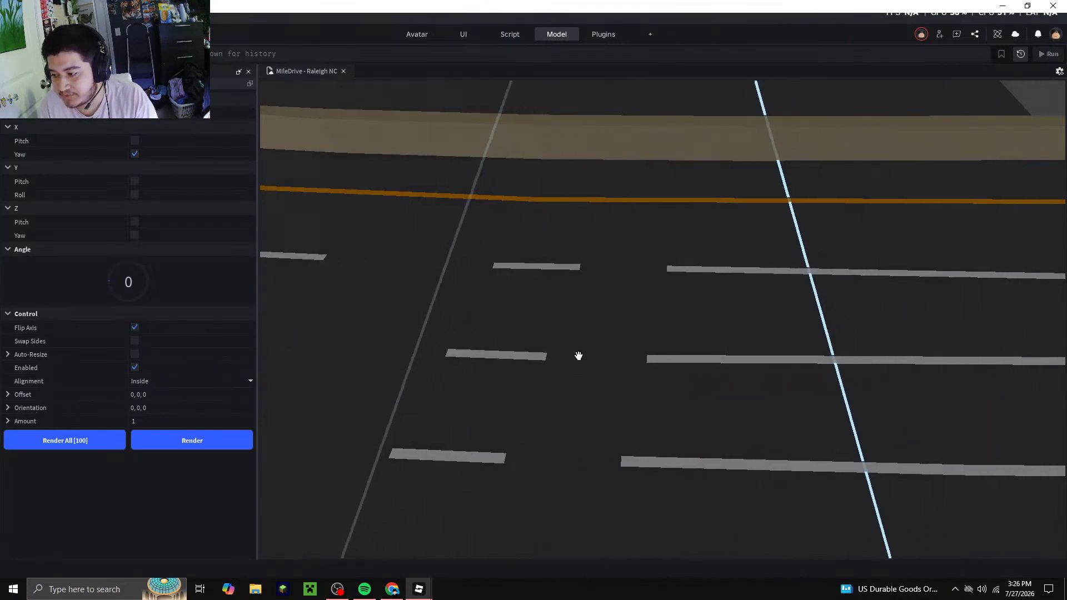
Extend the gap past the newest row of dashes by deleting another segment from each of the three lane lines
{"action": "middle_click_drag", "start_coordinate": [576, 352], "coordinate": [582, 332]}
{"action": "right_click", "coordinate": [614, 252]}
{"action": "left_click", "coordinate": [641, 150]}
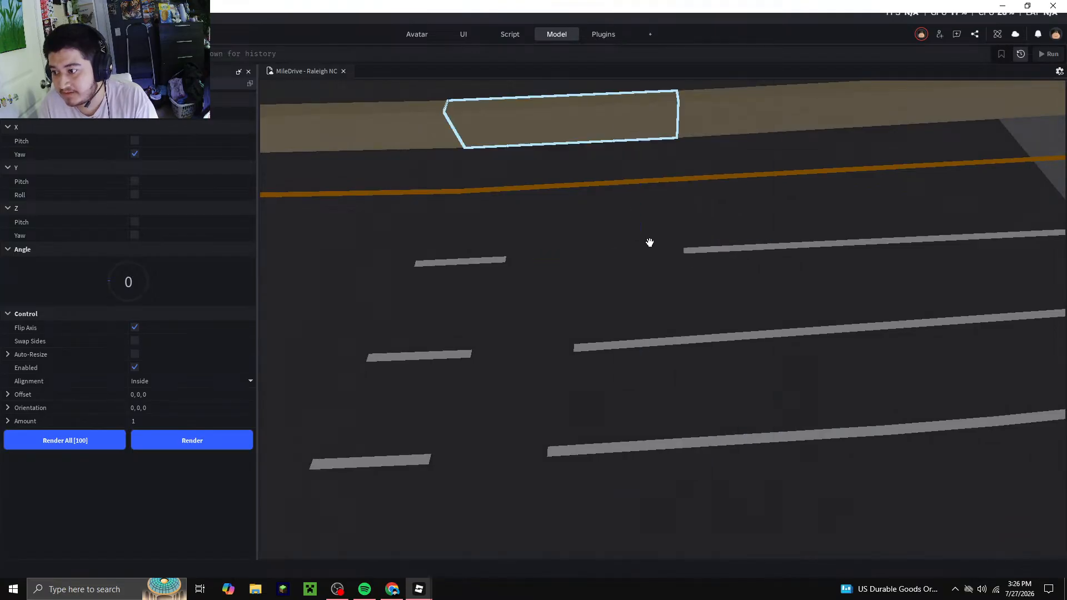
{"action": "right_click", "coordinate": [648, 340]}
{"action": "left_click", "coordinate": [718, 106]}
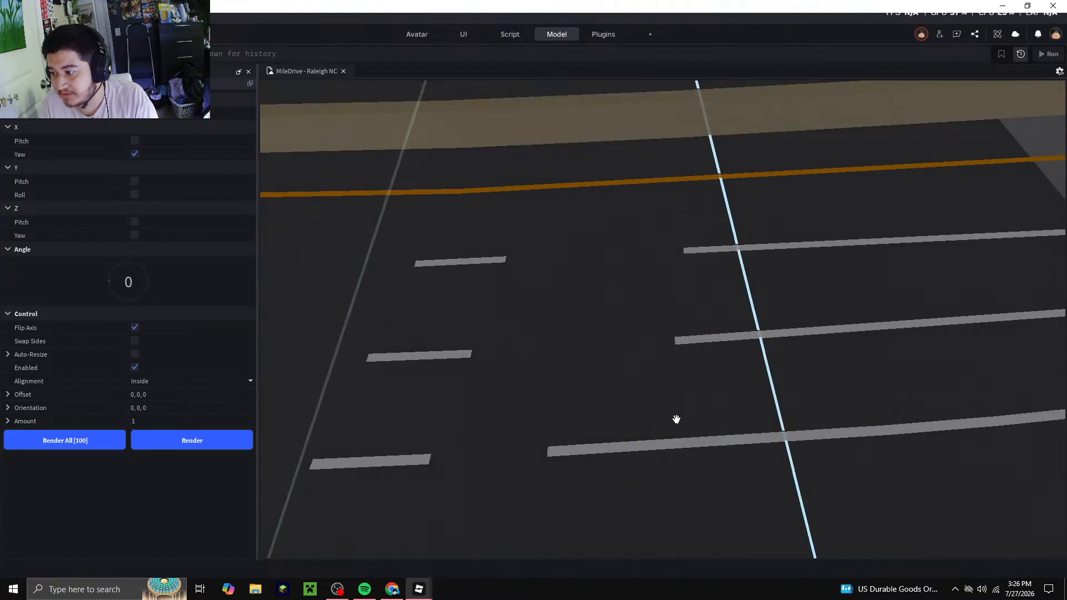
{"action": "left_click", "coordinate": [628, 452]}
{"action": "right_click", "coordinate": [628, 450]}
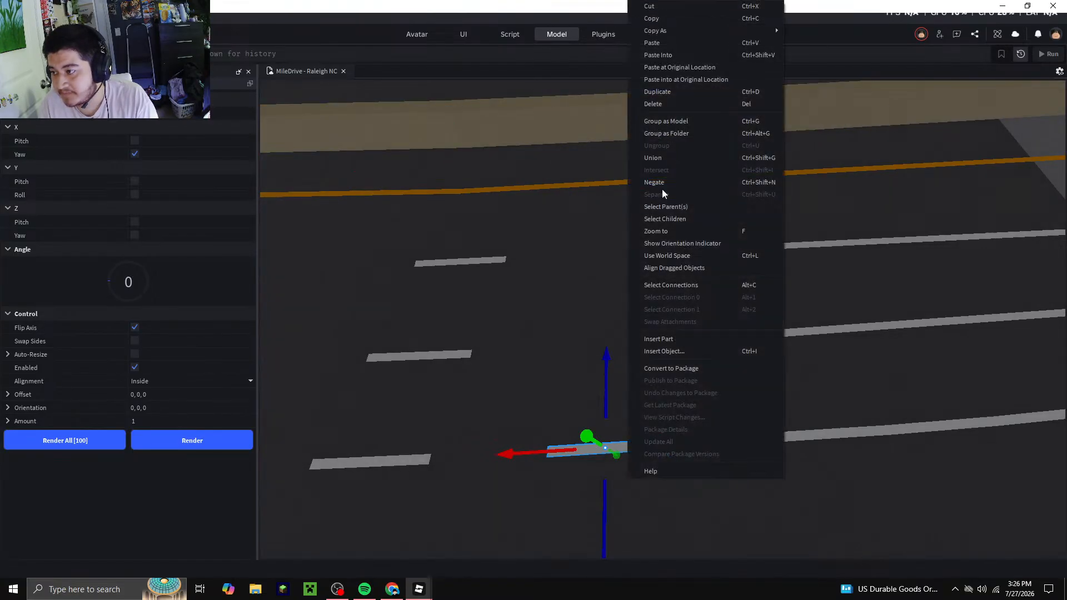
{"action": "left_click", "coordinate": [673, 106]}
Inspect the roads, bridges and tree-lined avenue running from the highway curve toward the downtown skyline
{"action": "right_click_drag", "start_coordinate": [695, 231], "coordinate": [619, 206]}
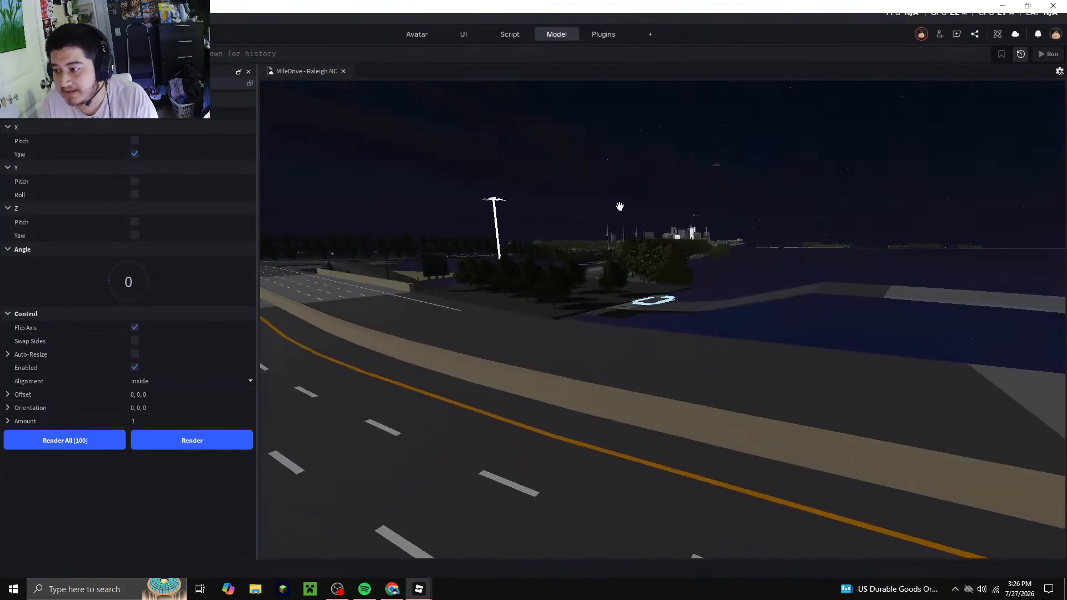
{"action": "scroll", "coordinate": [621, 209], "scroll_direction": "up", "scroll_amount": 10}
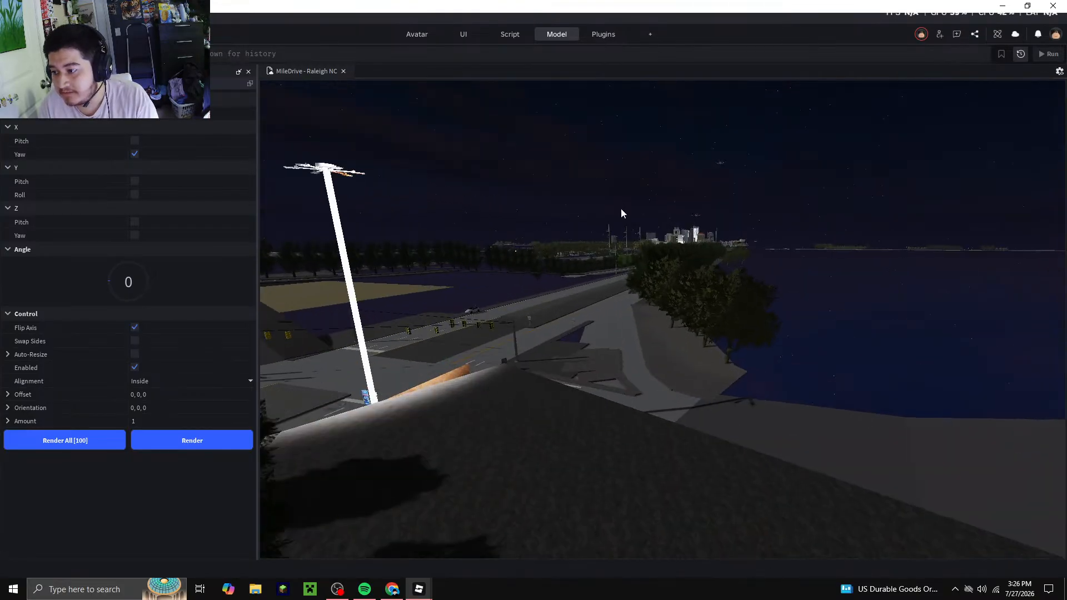
{"action": "scroll", "coordinate": [621, 210], "scroll_direction": "up", "scroll_amount": 10}
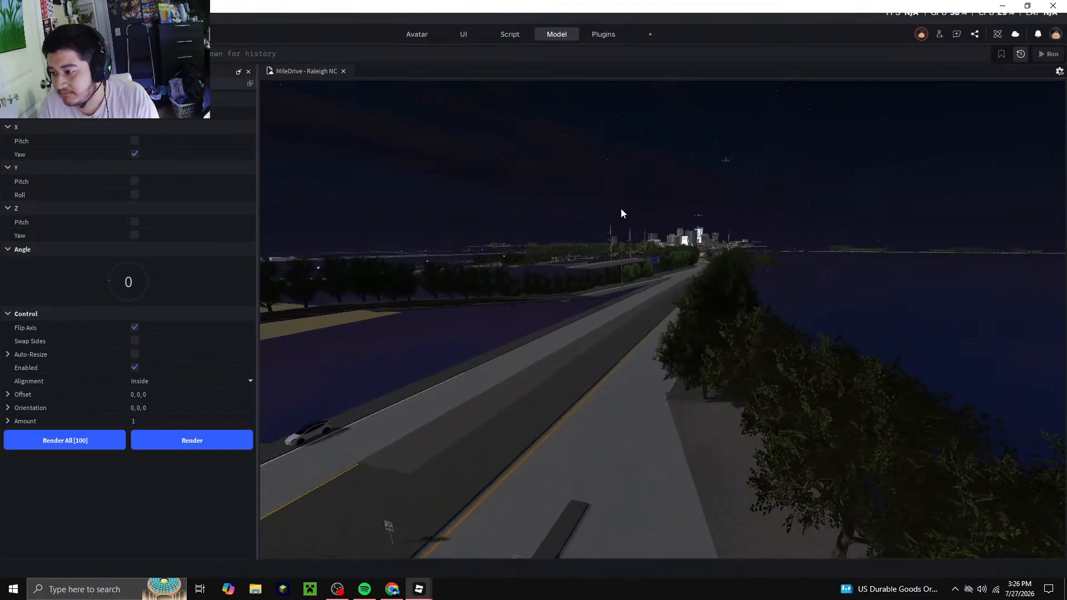
{"action": "scroll", "coordinate": [621, 209], "scroll_direction": "up", "scroll_amount": 10}
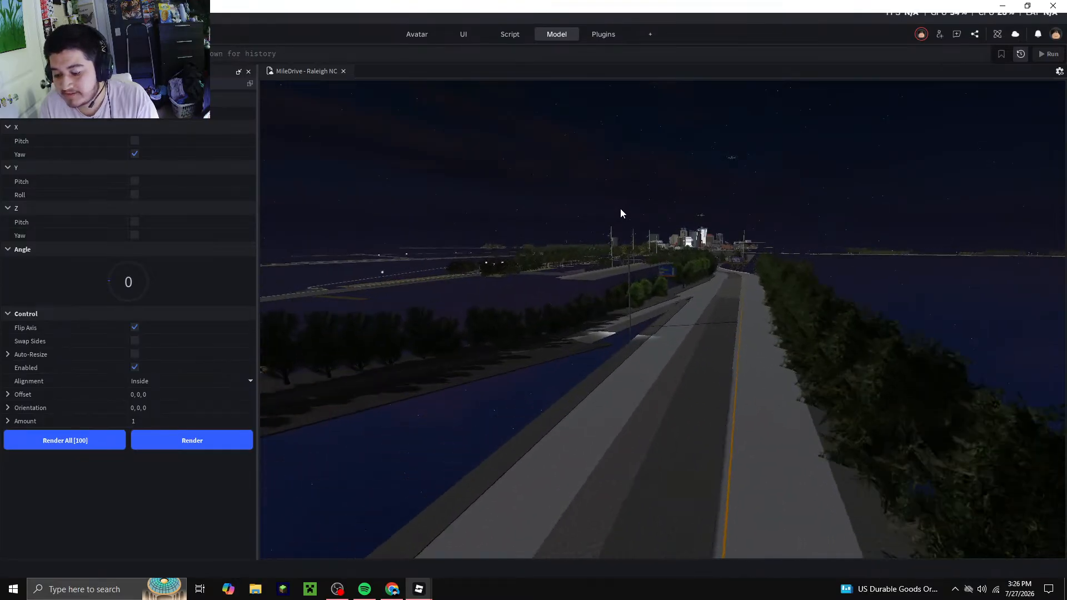
{"action": "scroll", "coordinate": [620, 208], "scroll_direction": "down", "scroll_amount": 10}
{"action": "scroll", "coordinate": [608, 212], "scroll_direction": "up", "scroll_amount": 8}
{"action": "scroll", "coordinate": [599, 216], "scroll_direction": "up", "scroll_amount": 8}
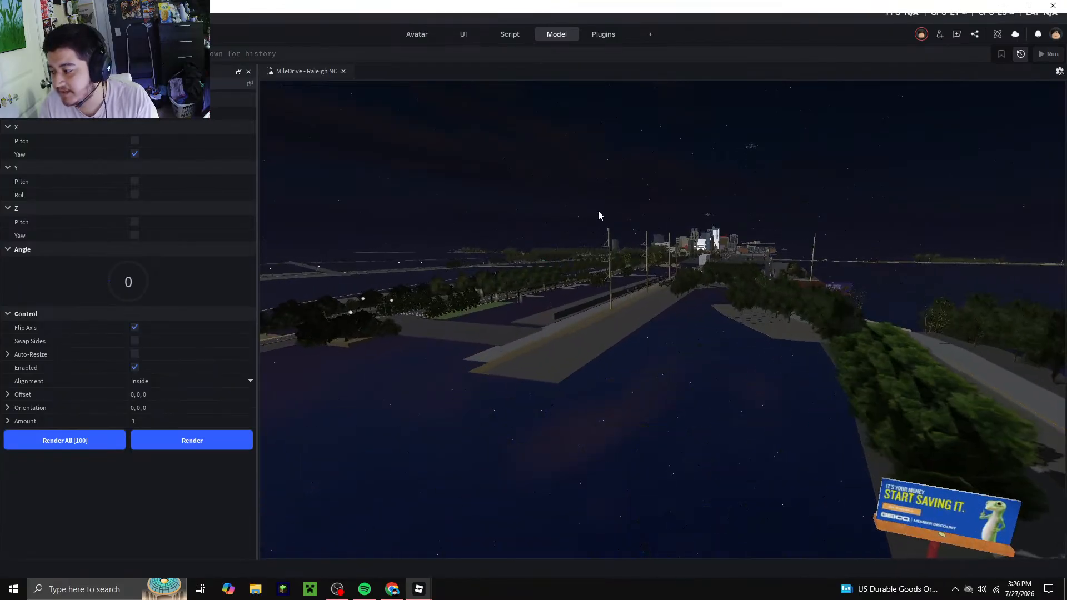
{"action": "scroll", "coordinate": [599, 215], "scroll_direction": "down", "scroll_amount": 10}
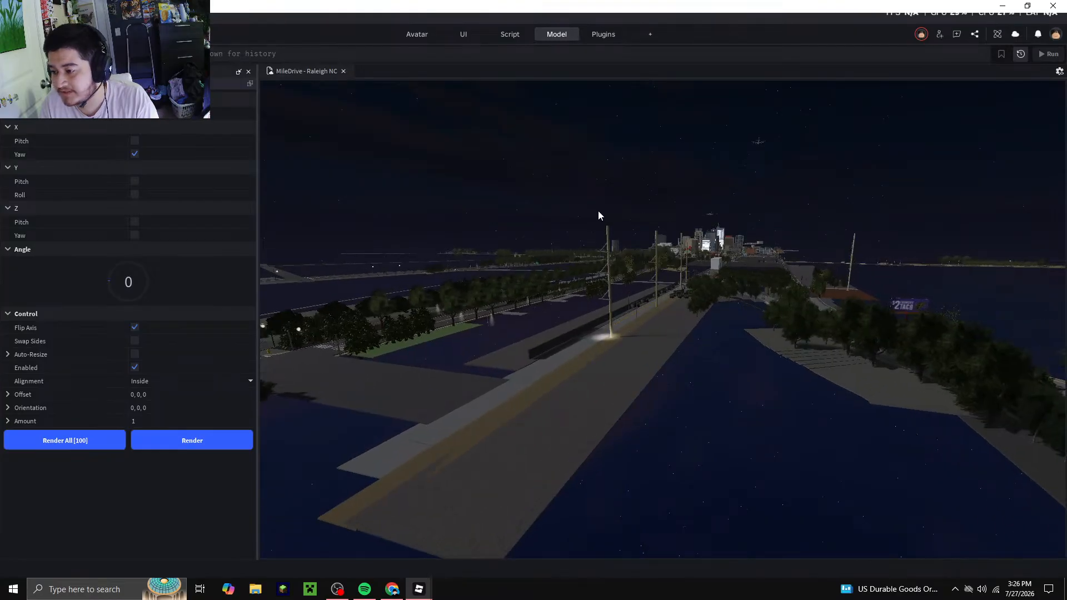
{"action": "scroll", "coordinate": [599, 216], "scroll_direction": "up", "scroll_amount": 6}
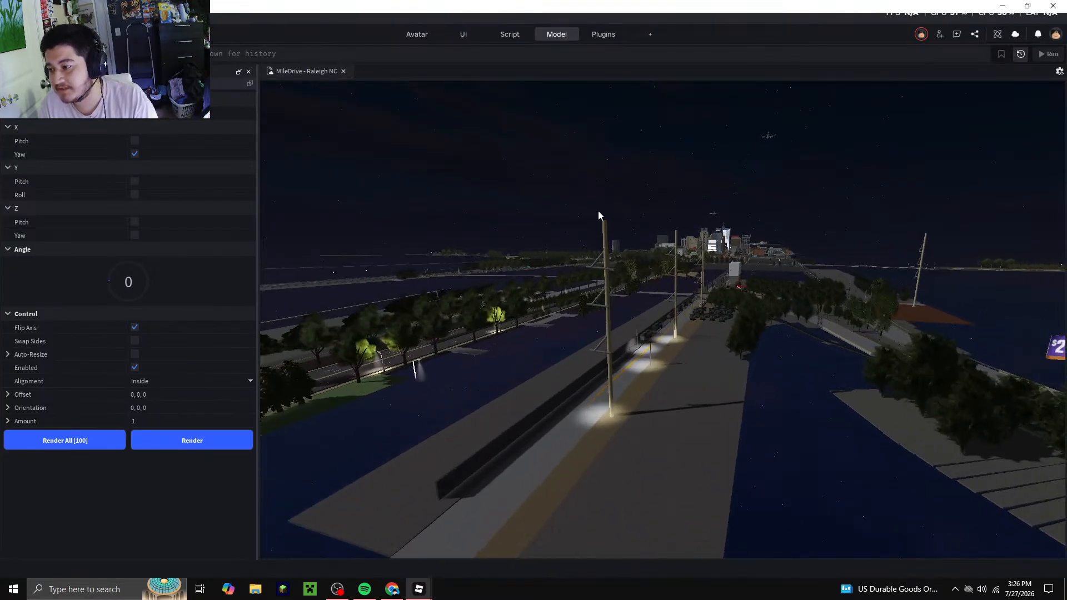
{"action": "scroll", "coordinate": [599, 215], "scroll_direction": "up", "scroll_amount": 8}
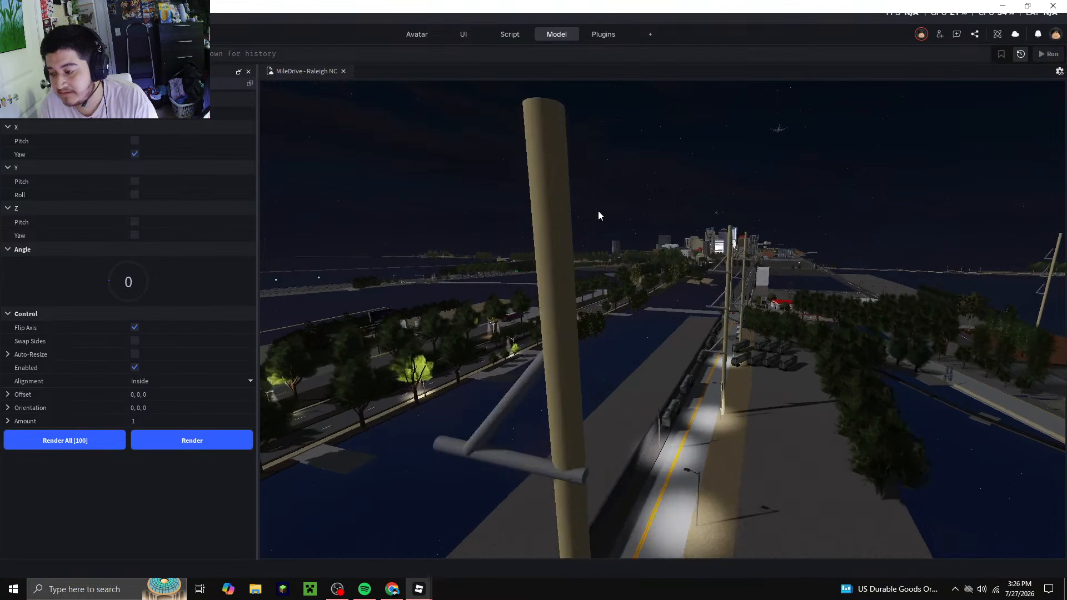
{"action": "scroll", "coordinate": [598, 216], "scroll_direction": "up", "scroll_amount": 10}
{"action": "scroll", "coordinate": [598, 215], "scroll_direction": "up", "scroll_amount": 8}
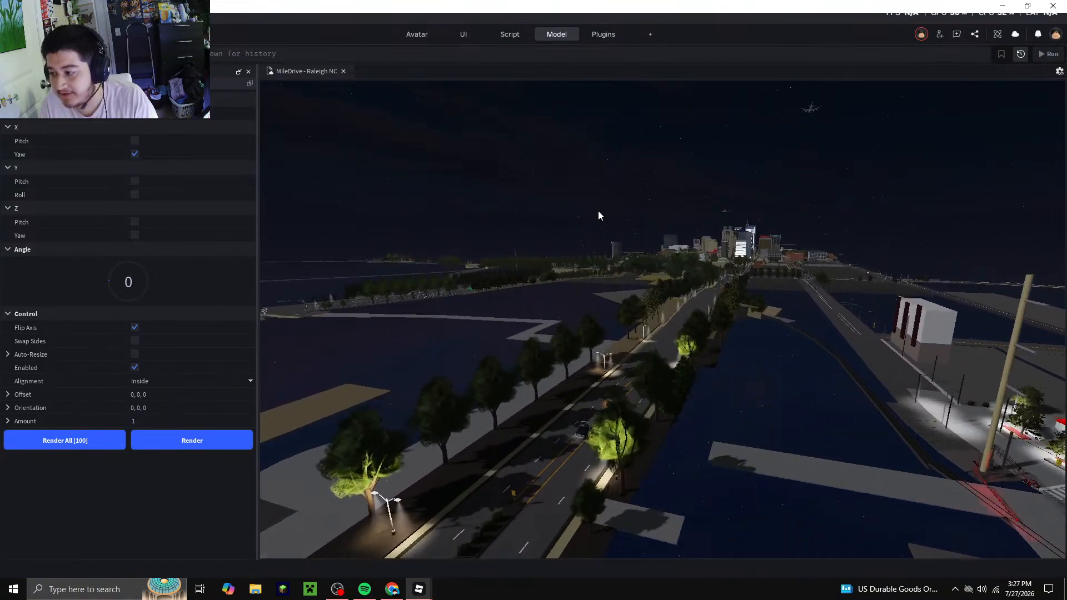
{"action": "scroll", "coordinate": [610, 211], "scroll_direction": "up", "scroll_amount": 8}
{"action": "scroll", "coordinate": [624, 208], "scroll_direction": "up", "scroll_amount": 8}
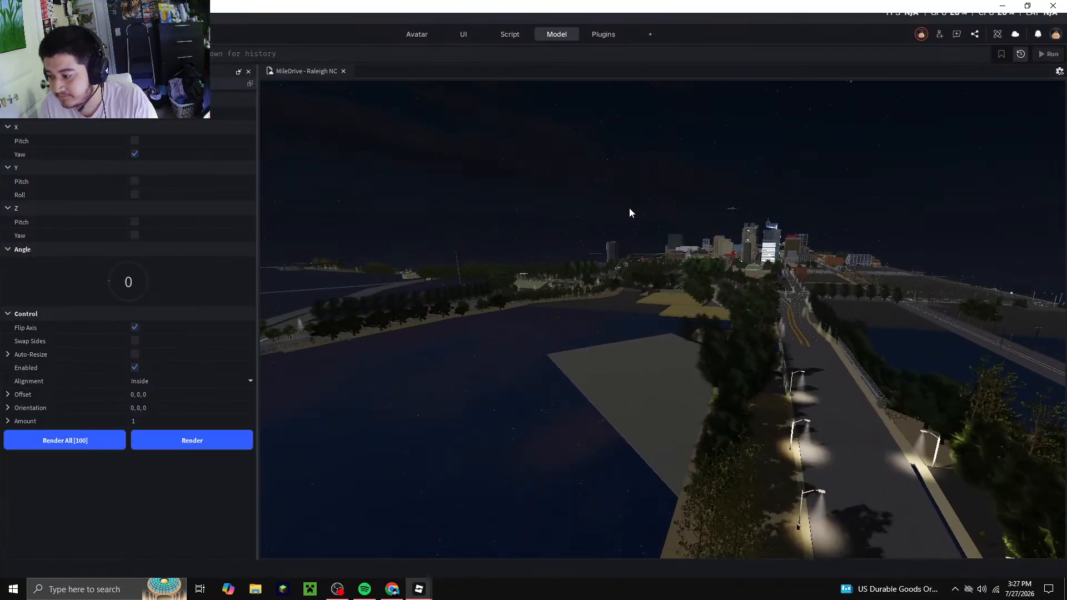
Survey the city from the approach road and roundabout junctions up to the downtown office blocks
{"action": "key", "text": "w"}
{"action": "right_click_drag", "start_coordinate": [629, 208], "coordinate": [629, 207]}
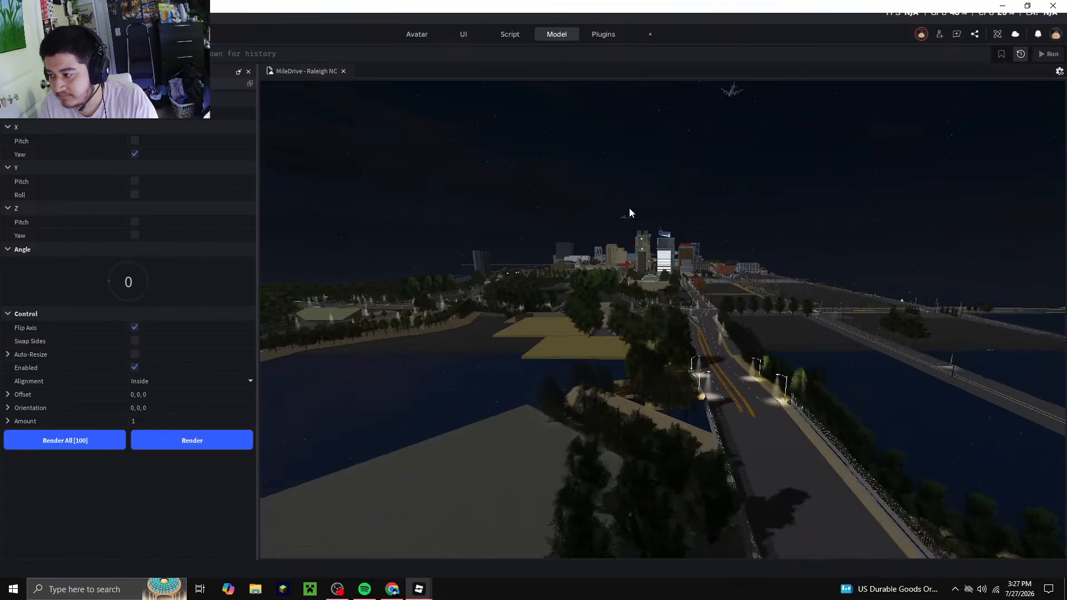
{"action": "key", "text": "w"}
{"action": "key", "text": "w"}
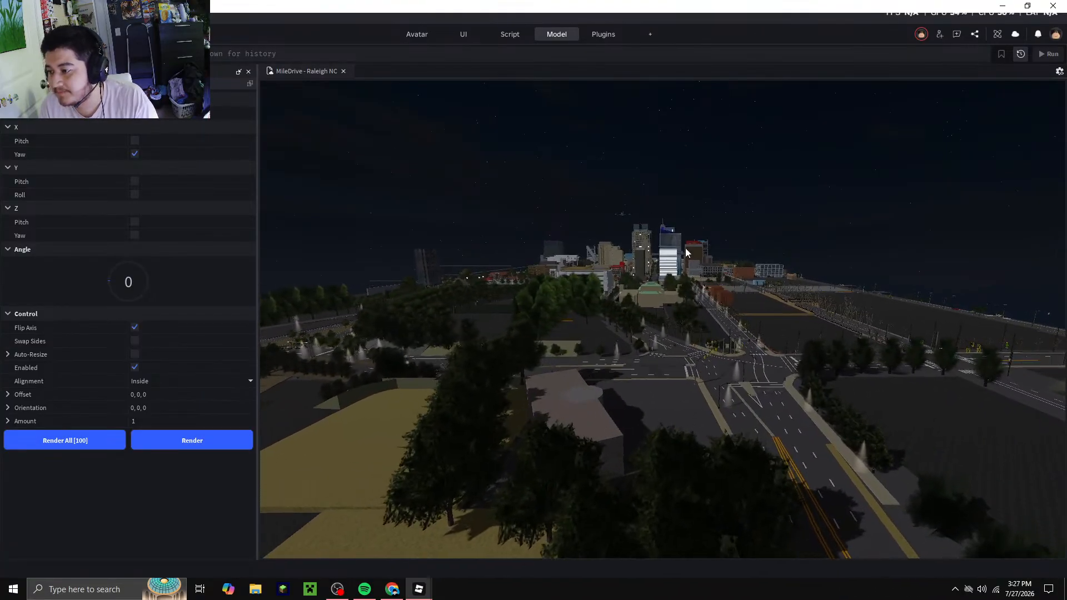
{"action": "key", "text": "w"}
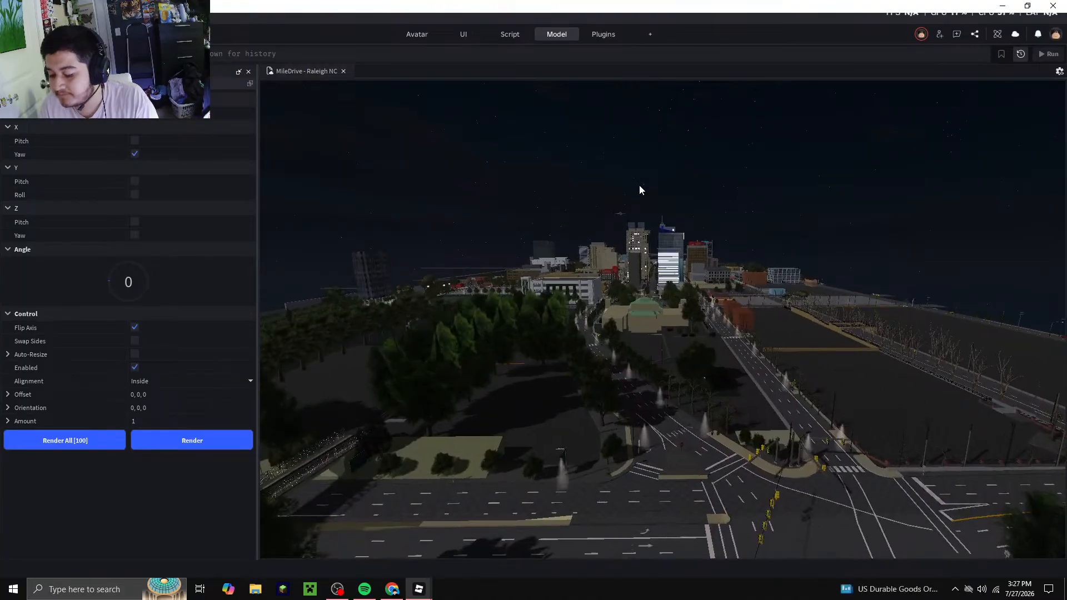
{"action": "key", "text": "w"}
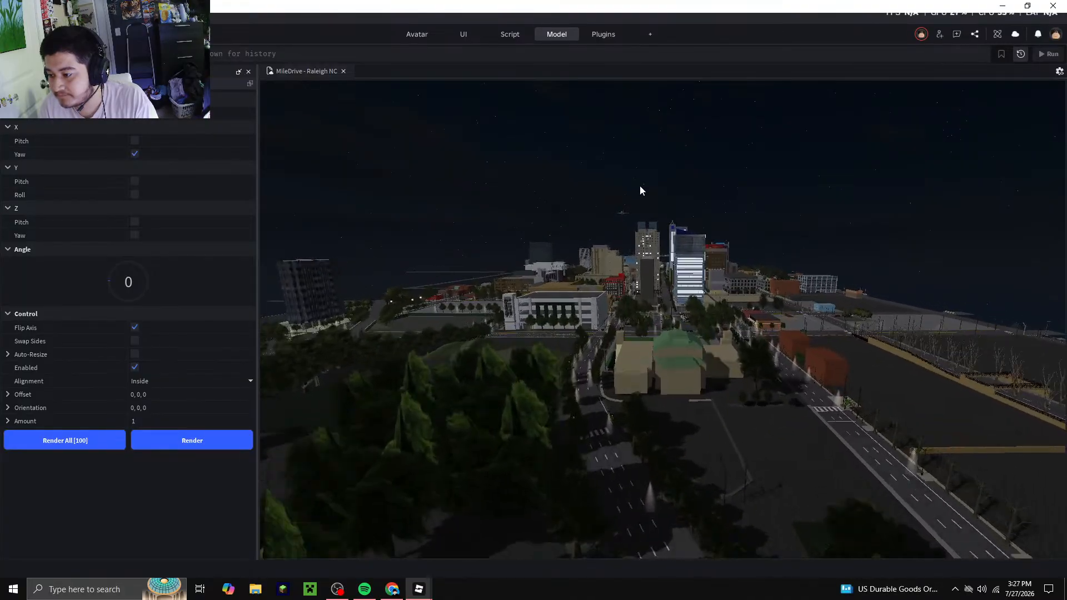
{"action": "key", "text": "w"}
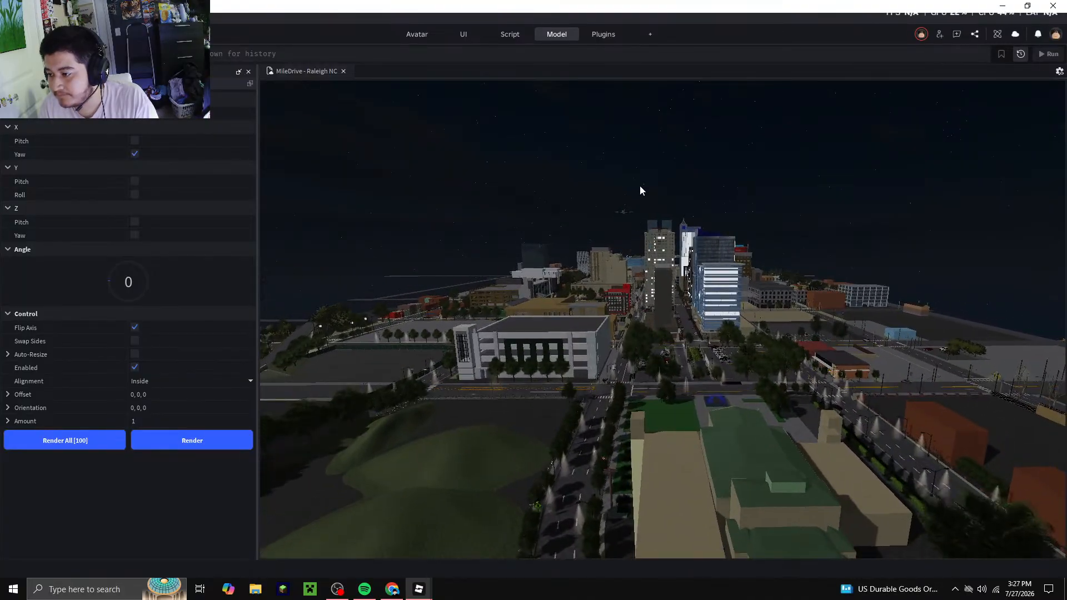
{"action": "key", "text": "w"}
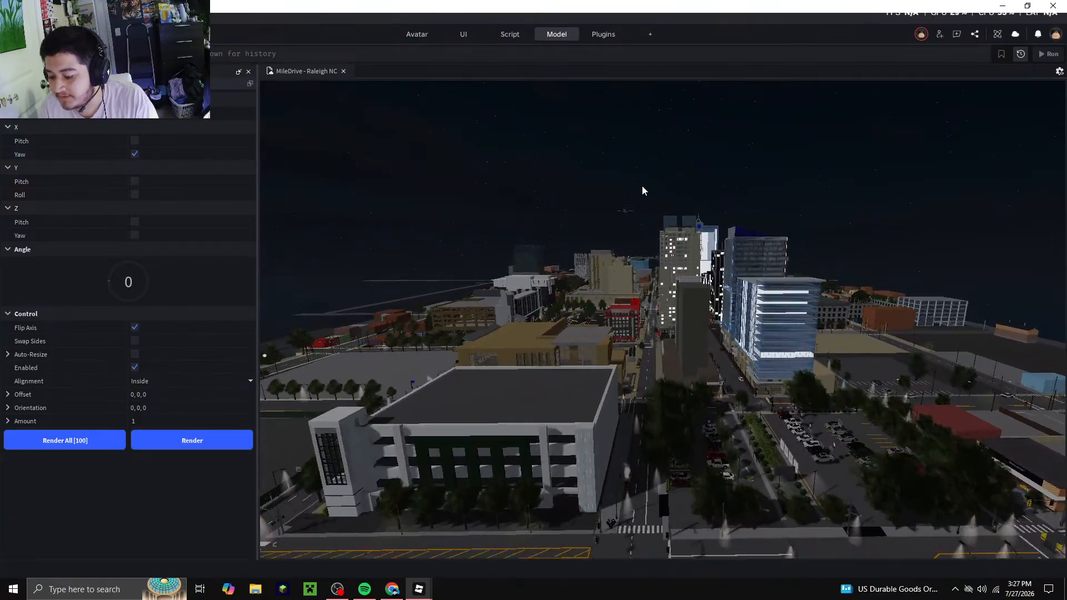
{"action": "key", "text": "w"}
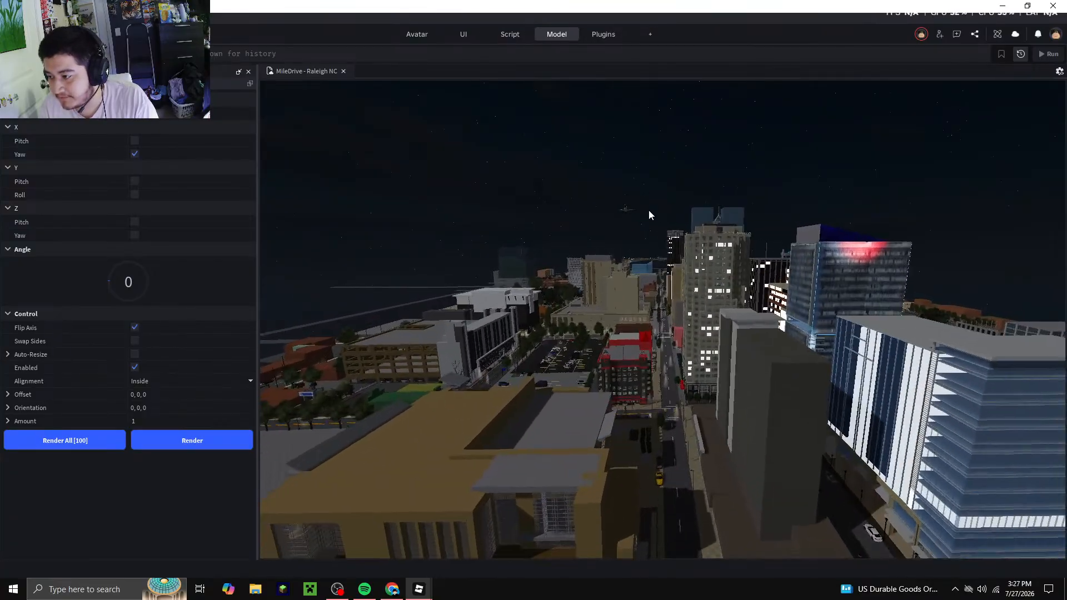
Examine the green-lit downtown tower and its street intersection up close, from road level up to the roof
{"action": "key", "text": "w"}
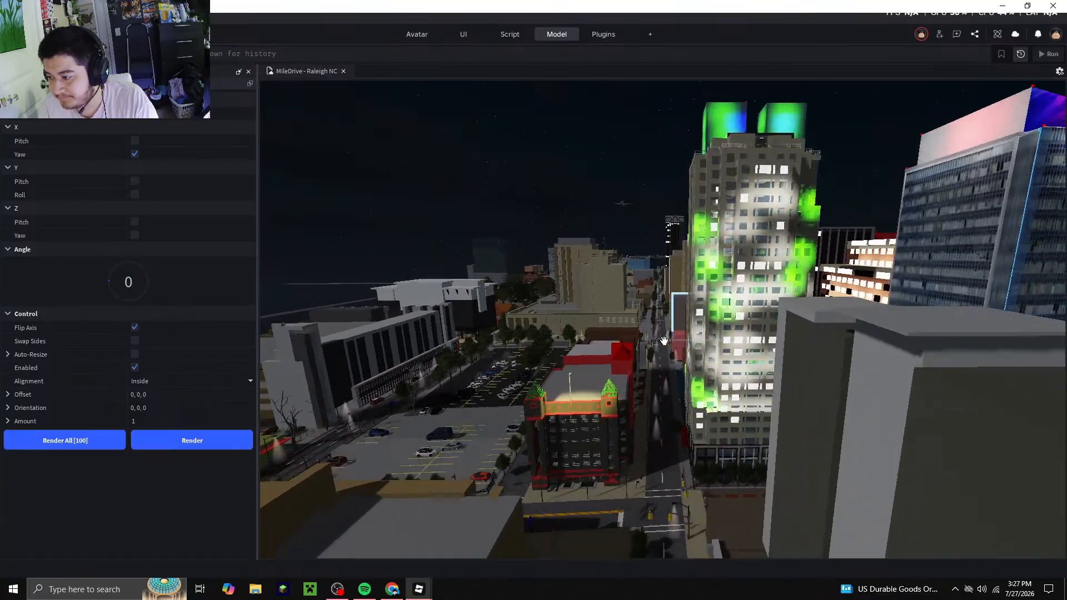
{"action": "key", "text": "w"}
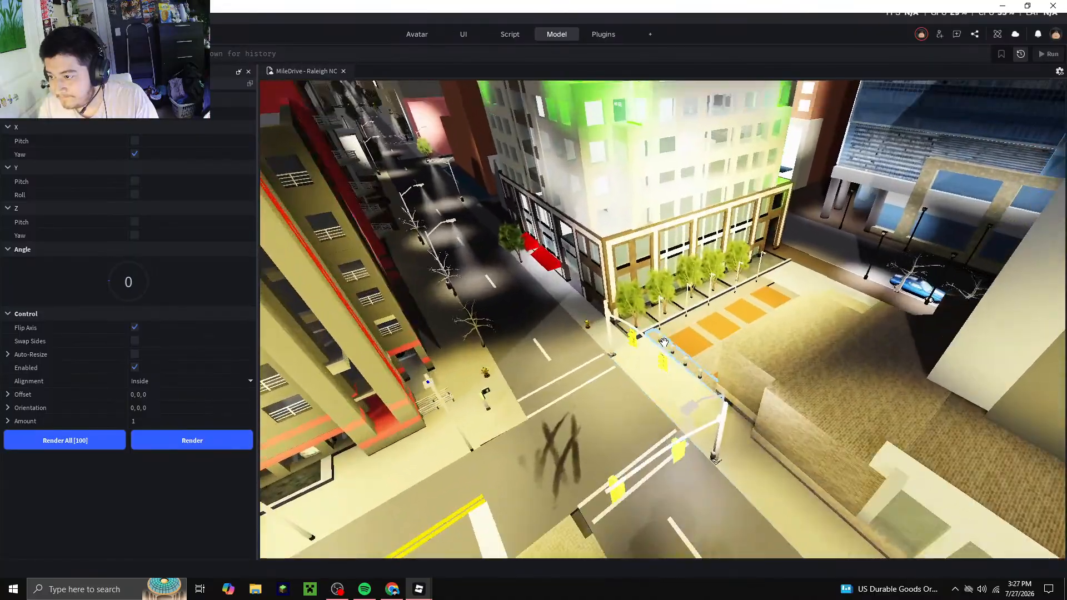
{"action": "right_click_drag", "start_coordinate": [663, 342], "coordinate": [589, 232]}
{"action": "key", "text": "s"}
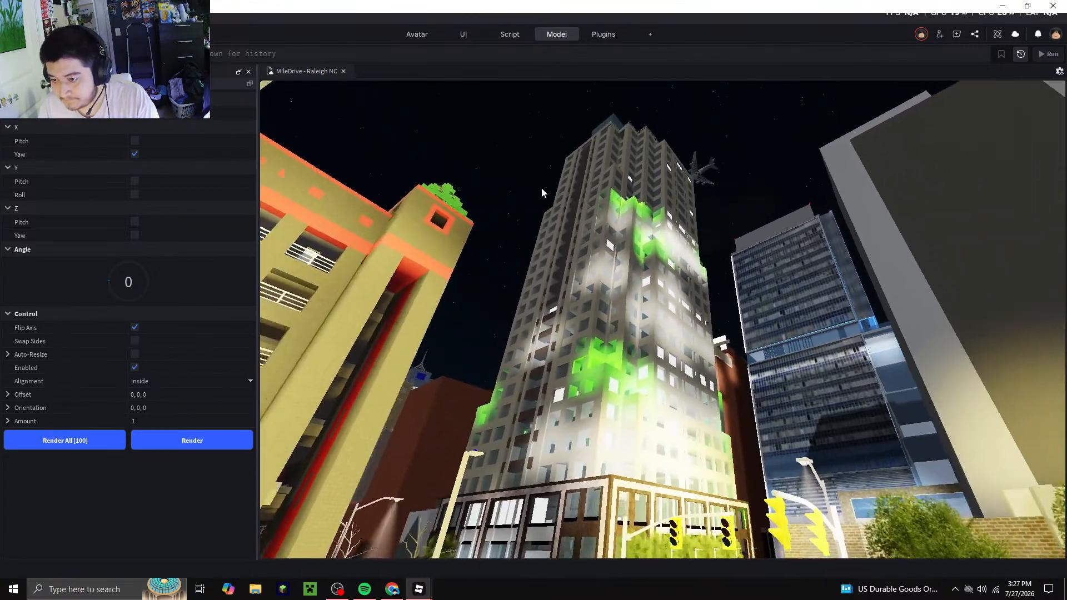
{"action": "key", "text": "s"}
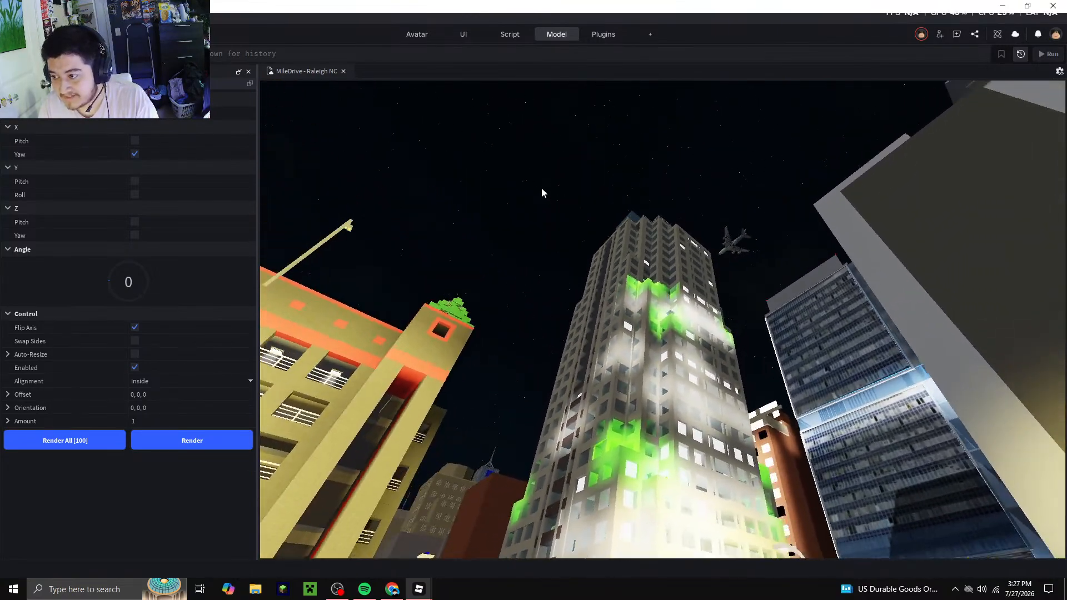
{"action": "key", "text": "w"}
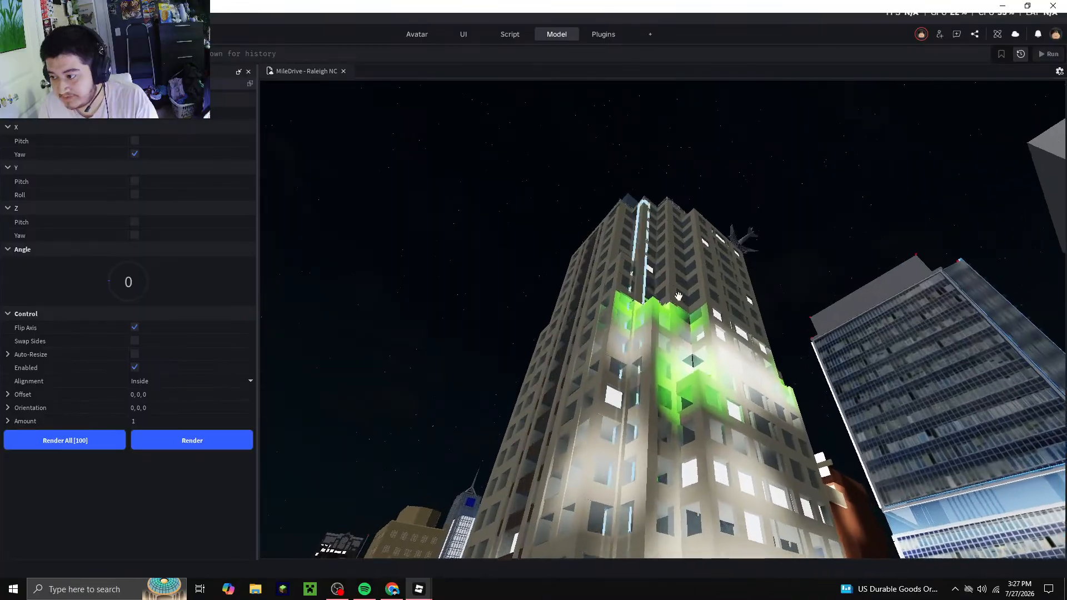
Examine the green-lit tower and the neighbouring orange-brick building from street level up to its roof ledges
{"action": "key", "text": "a"}
{"action": "right_click_drag", "start_coordinate": [577, 262], "coordinate": [576, 259]}
{"action": "key", "text": "a"}
{"action": "key", "text": "w"}
{"action": "key", "text": "a"}
{"action": "key", "text": "s"}
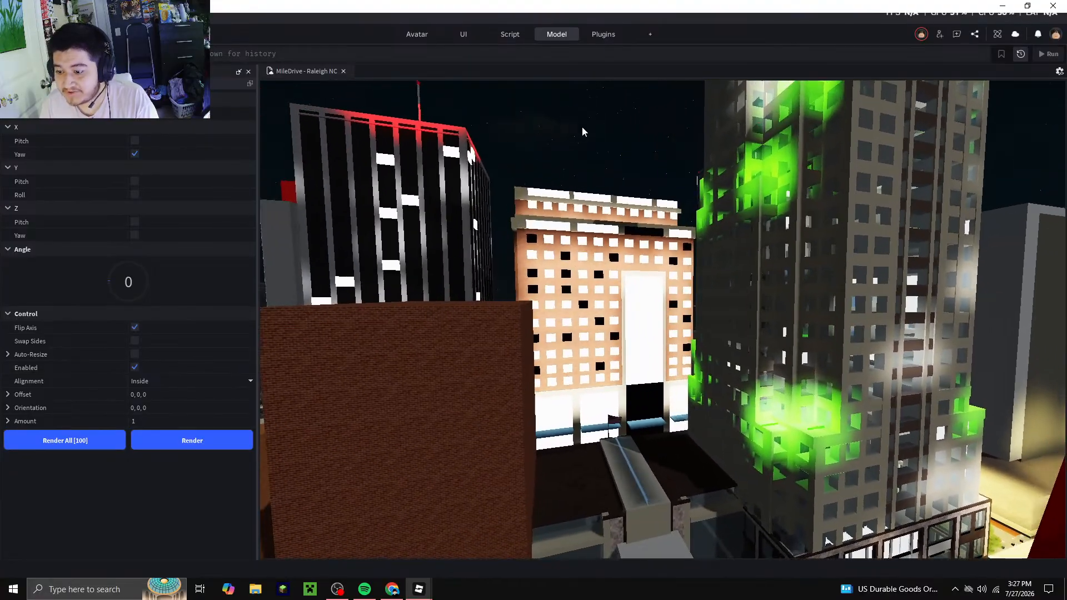
{"action": "left_click", "coordinate": [583, 131]}
{"action": "key", "text": "w"}
{"action": "right_click_drag", "start_coordinate": [583, 131], "coordinate": [583, 131]}
{"action": "key", "text": "a"}
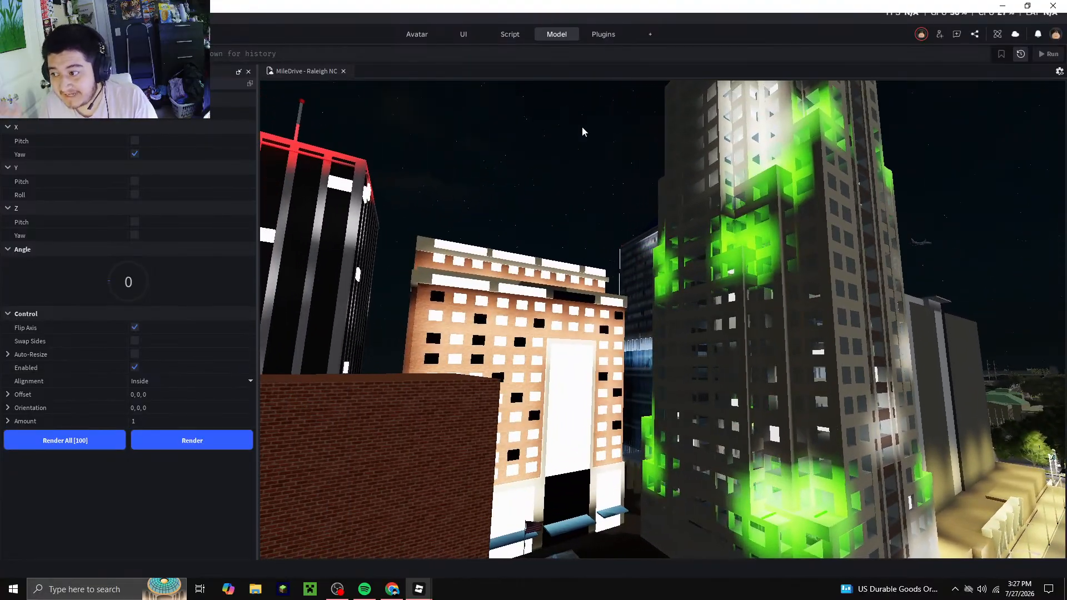
{"action": "key", "text": "a"}
{"action": "scroll", "coordinate": [626, 222], "scroll_direction": "up", "scroll_amount": 8}
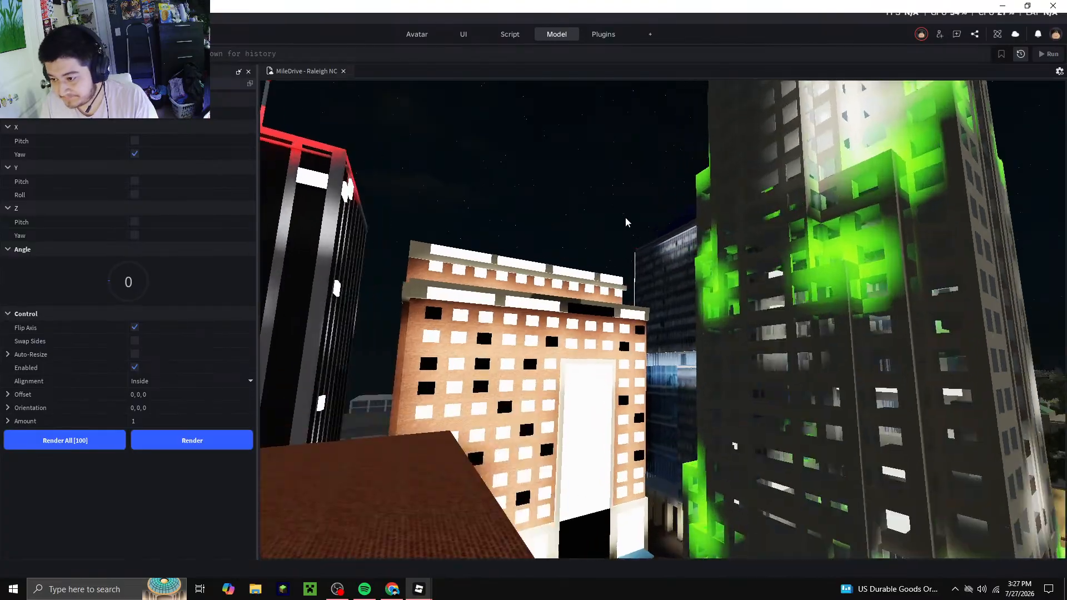
{"action": "right_click_drag", "start_coordinate": [581, 273], "coordinate": [674, 272]}
{"action": "key", "text": "w"}
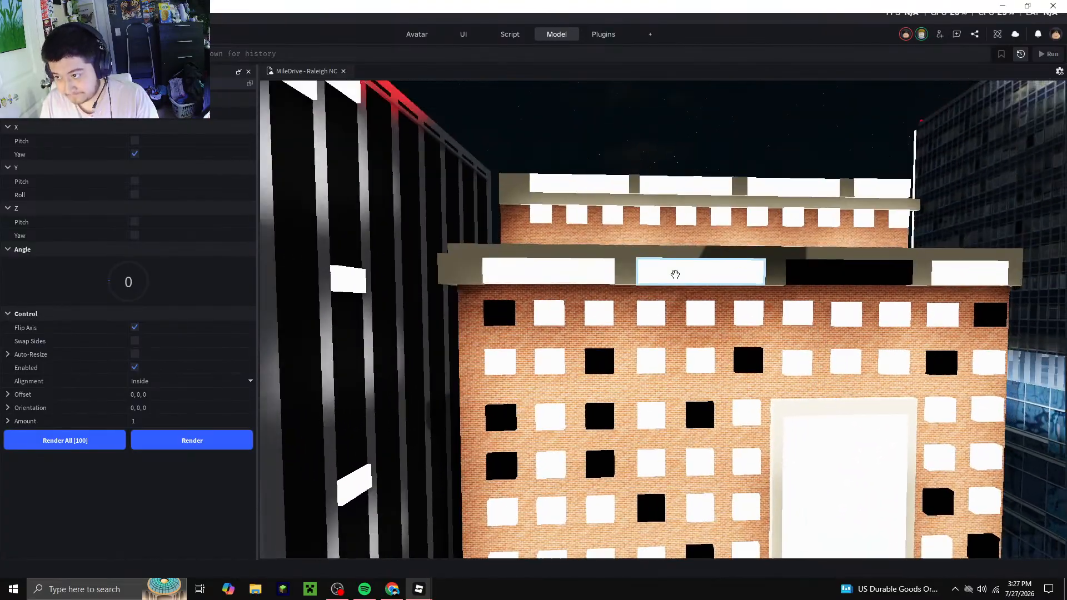
Recolor the second window panel from the left in the brick building's lower roof ledge black
{"action": "key", "text": "d"}
{"action": "key", "text": "w"}
{"action": "left_click", "coordinate": [607, 275]}
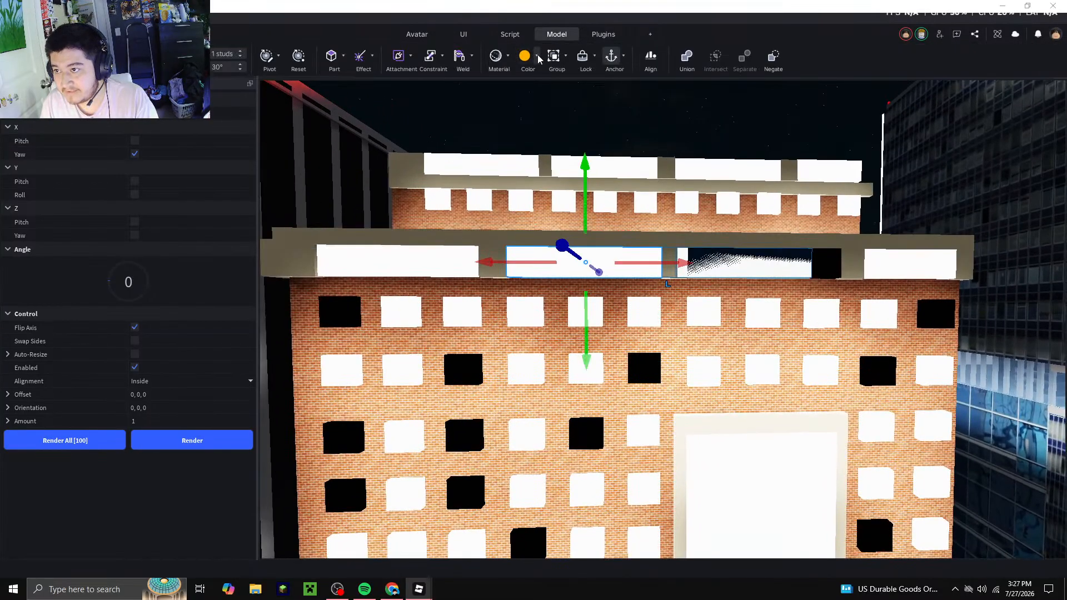
{"action": "left_click", "coordinate": [538, 57]}
{"action": "left_click", "coordinate": [531, 263]}
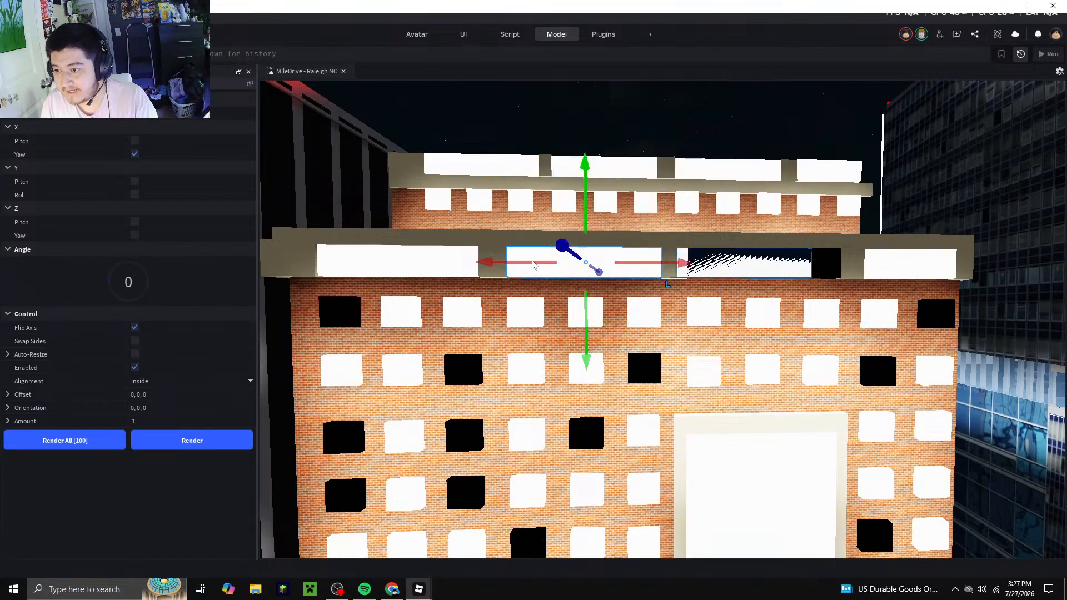
{"action": "left_click", "coordinate": [604, 125]}
Recolor the leftmost window panel in the brick building's upper roof ledge black and close the docked plugin panel
{"action": "key", "text": "a"}
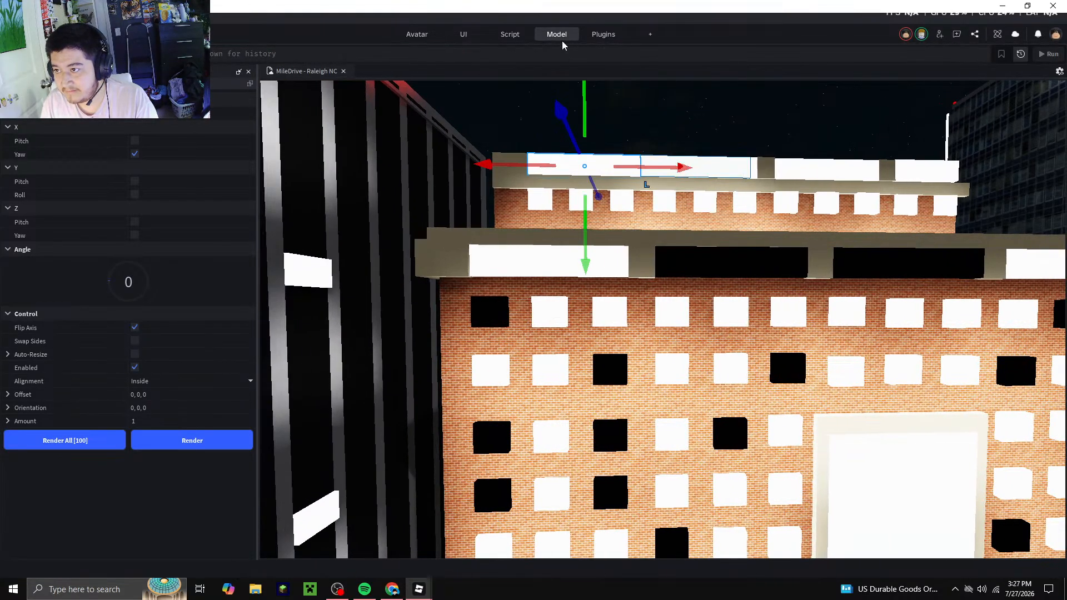
{"action": "left_click", "coordinate": [691, 127]}
{"action": "key", "text": "d"}
{"action": "scroll", "coordinate": [690, 125], "scroll_direction": "down", "scroll_amount": 4}
{"action": "left_click", "coordinate": [249, 72]}
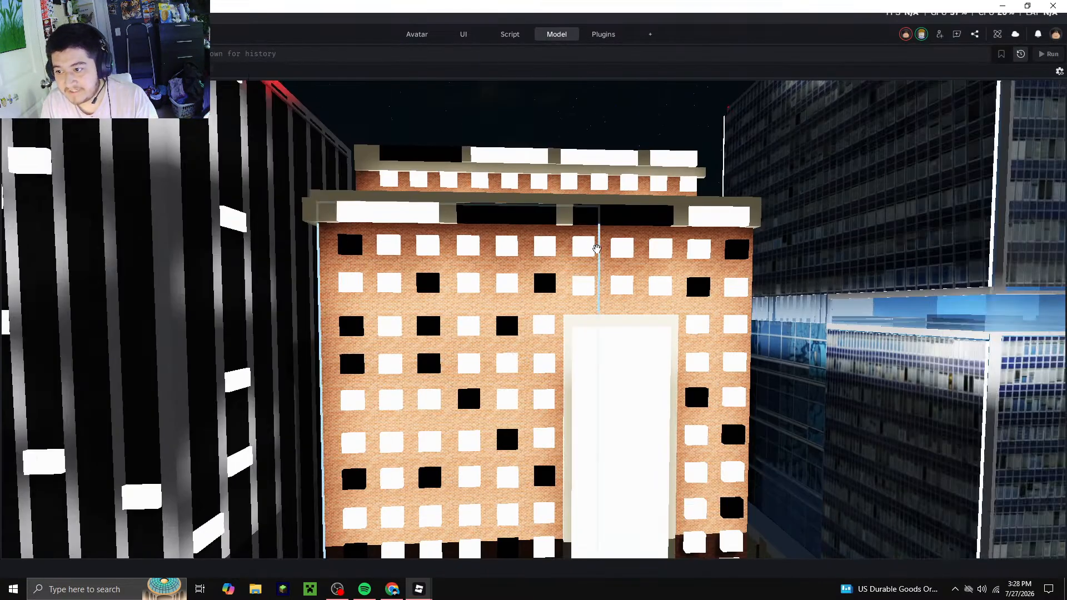
Recolor the facade window beside the tall white central pane, in the fourth row of the brick building, black
{"action": "right_click_drag", "start_coordinate": [593, 243], "coordinate": [595, 248]}
{"action": "key", "text": "w"}
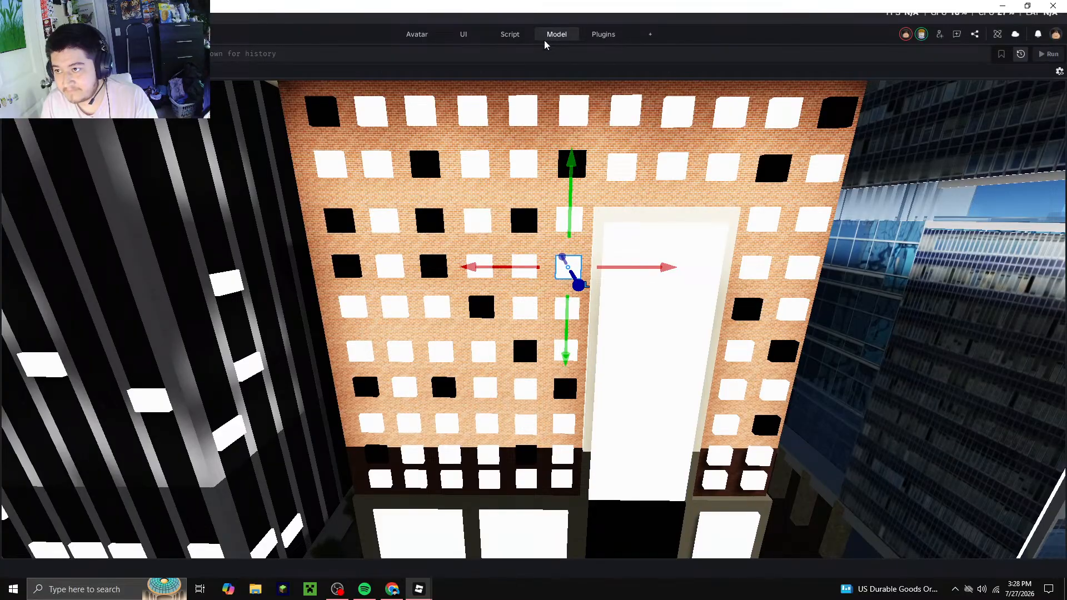
{"action": "right_click_drag", "start_coordinate": [641, 295], "coordinate": [640, 295]}
{"action": "key", "text": "s"}
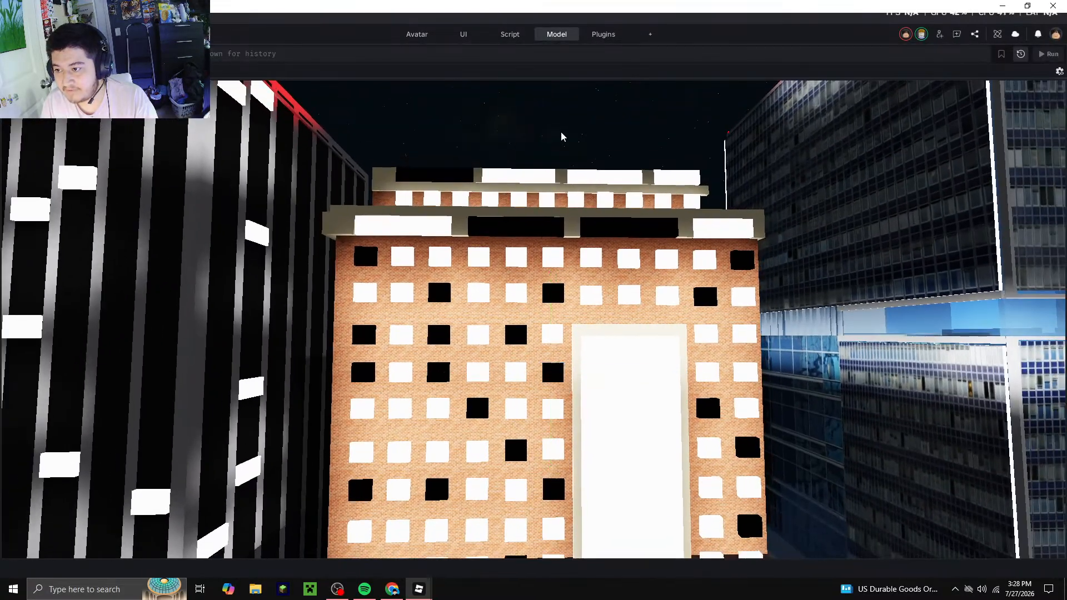
{"action": "left_click", "coordinate": [562, 136]}
Survey the red-topped black tower and the surrounding blocks down to the unfinished brick-column building at street level
{"action": "key", "text": "a"}
{"action": "right_click_drag", "start_coordinate": [623, 333], "coordinate": [623, 332]}
{"action": "key", "text": "s"}
{"action": "key", "text": "a"}
{"action": "key", "text": "a"}
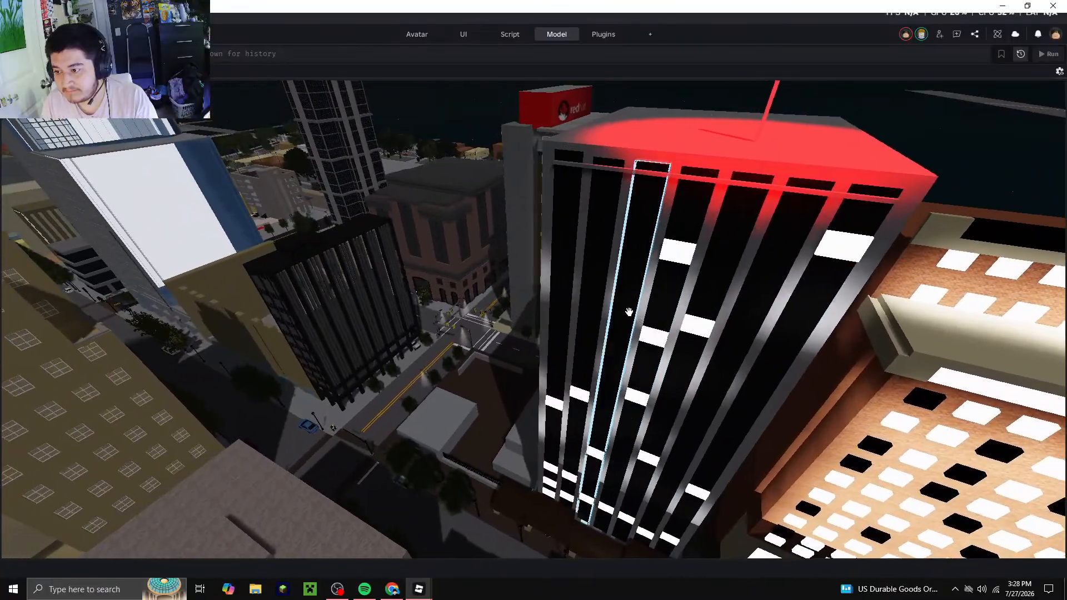
{"action": "key", "text": "w"}
{"action": "right_click_drag", "start_coordinate": [530, 300], "coordinate": [546, 306]}
{"action": "key", "text": "s"}
{"action": "key", "text": "a"}
{"action": "key", "text": "w"}
{"action": "key", "text": "w"}
{"action": "key", "text": "a"}
{"action": "right_click_drag", "start_coordinate": [572, 384], "coordinate": [571, 384]}
{"action": "key", "text": "w"}
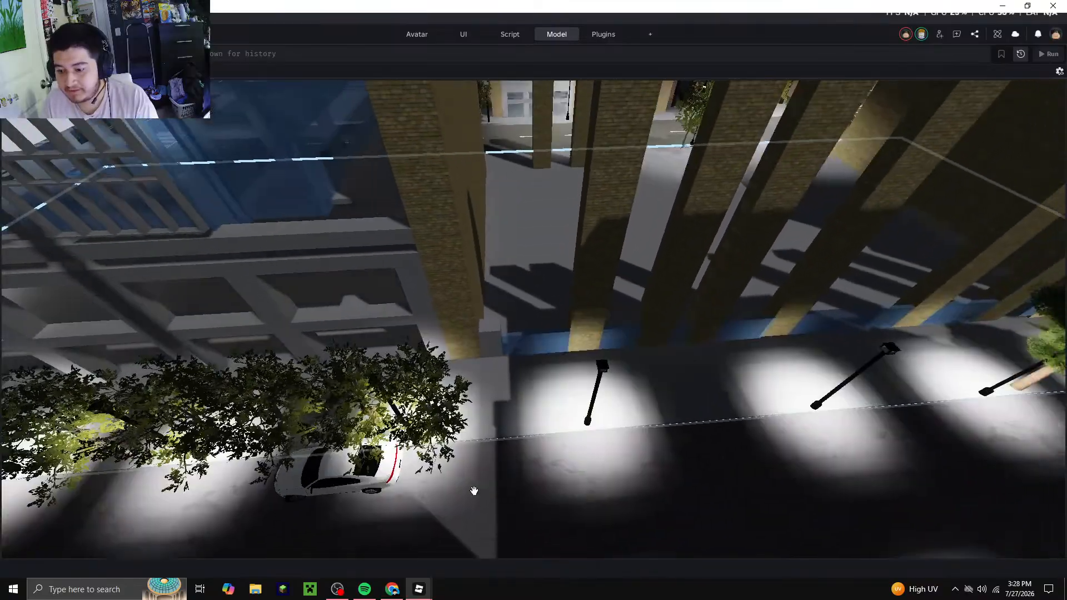
Switch to Google Maps, leave Street View on the Raleigh Beltline and locate the Fayetteville St block in downtown Raleigh
{"action": "left_click", "coordinate": [418, 589]}
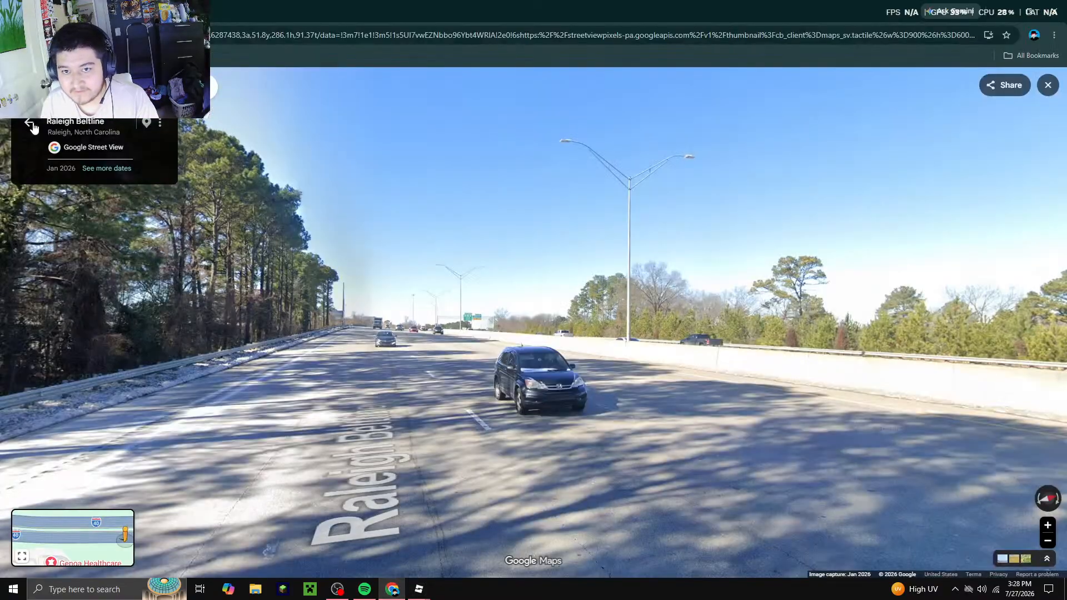
{"action": "left_click", "coordinate": [30, 125]}
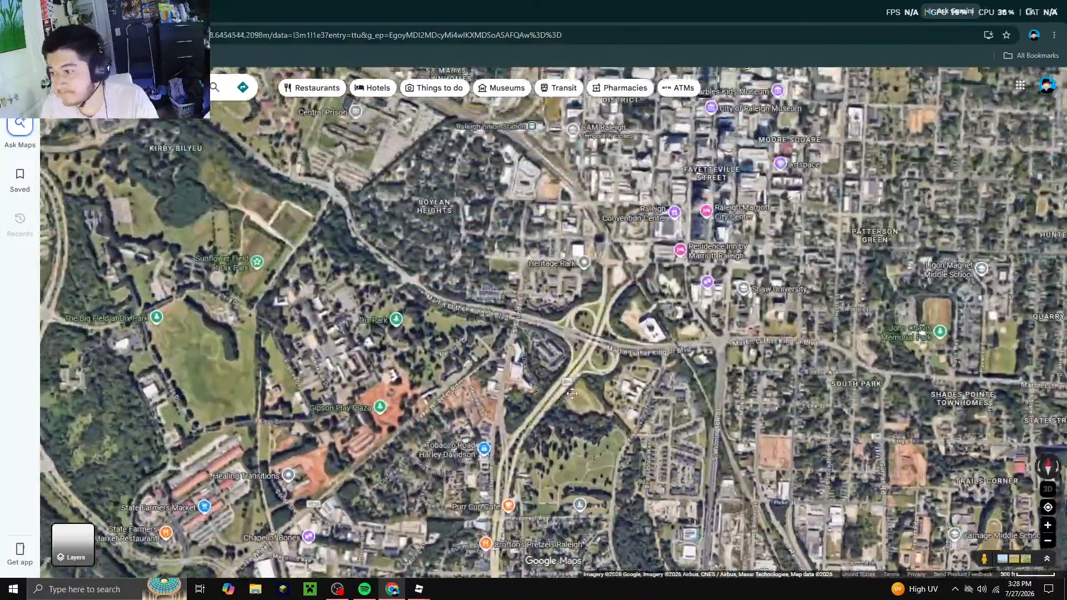
{"action": "left_click_drag", "start_coordinate": [572, 393], "coordinate": [620, 543]}
{"action": "mouse_move", "coordinate": [716, 222]}
{"action": "left_mouse_down"}
{"action": "mouse_move", "coordinate": [613, 392]}
{"action": "mouse_move", "coordinate": [540, 313]}
{"action": "left_mouse_up"}
{"action": "scroll", "coordinate": [648, 333], "scroll_direction": "up", "scroll_amount": 4}
{"action": "left_click_drag", "start_coordinate": [684, 521], "coordinate": [531, 296]}
{"action": "scroll", "coordinate": [528, 347], "scroll_direction": "up", "scroll_amount": 3}
{"action": "left_click_drag", "start_coordinate": [550, 405], "coordinate": [610, 182]}
{"action": "left_click_drag", "start_coordinate": [611, 417], "coordinate": [577, 209]}
{"action": "left_click_drag", "start_coordinate": [581, 428], "coordinate": [545, 186]}
{"action": "left_click_drag", "start_coordinate": [576, 507], "coordinate": [643, 314]}
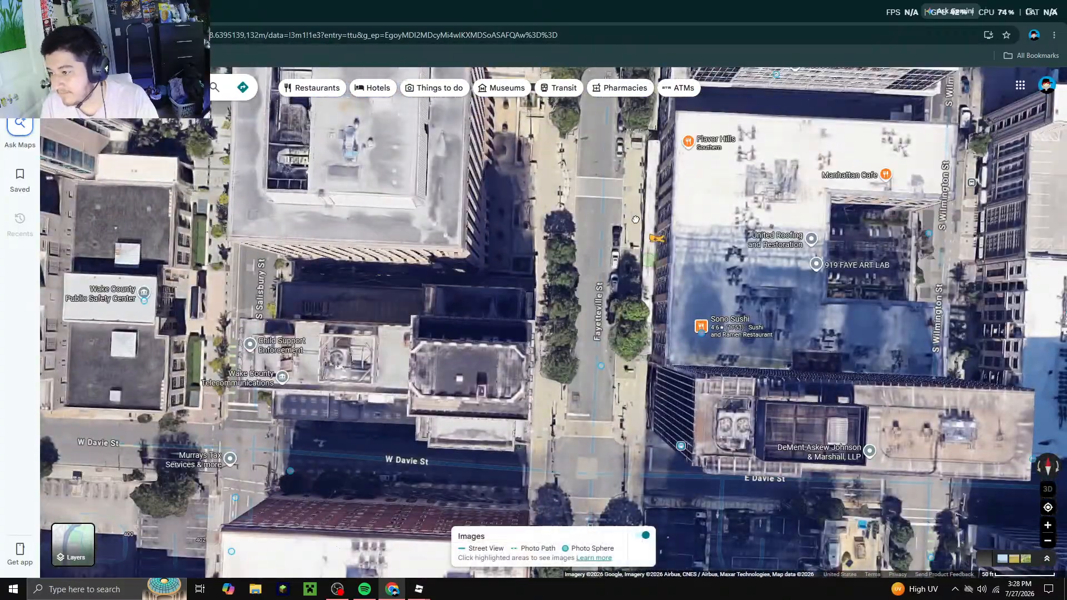
Open Street View on Fayetteville St and frame the full facade of the Flavor Hills building
{"action": "left_click", "coordinate": [640, 299]}
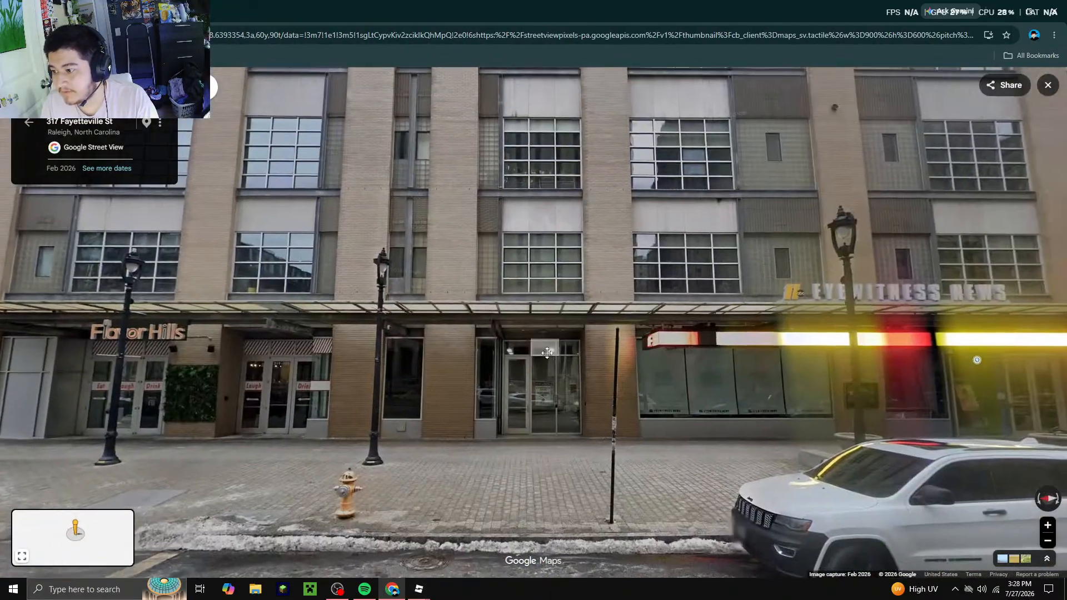
{"action": "scroll", "coordinate": [547, 352], "scroll_direction": "down", "scroll_amount": 3}
{"action": "left_click_drag", "start_coordinate": [389, 297], "coordinate": [553, 380]}
{"action": "scroll", "coordinate": [380, 534], "scroll_direction": "up", "scroll_amount": 1}
{"action": "left_click", "coordinate": [380, 534]}
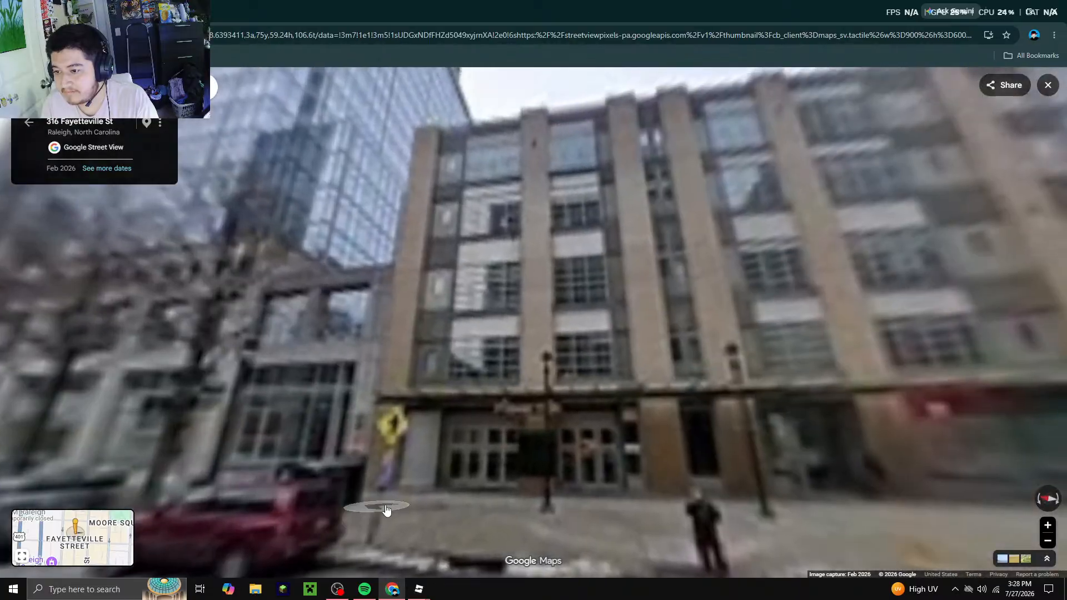
Compare the Street View facade of the Flavor Hills building with the brick-column building in Roblox Studio
{"action": "mouse_move", "coordinate": [415, 595]}
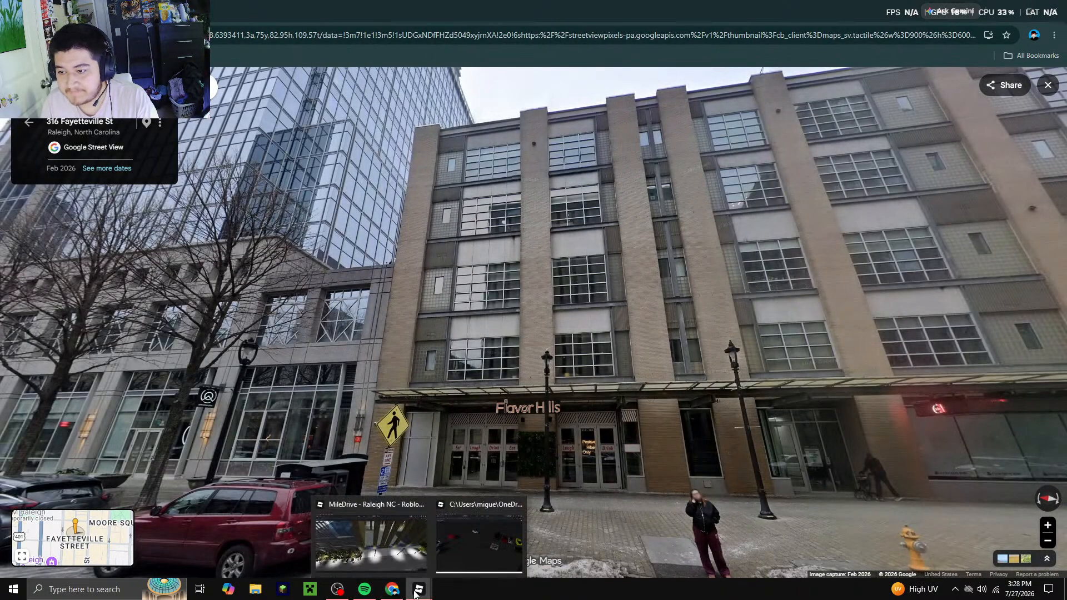
{"action": "left_click", "coordinate": [401, 593]}
{"action": "left_click", "coordinate": [401, 594]}
{"action": "left_click", "coordinate": [401, 593]}
{"action": "left_click", "coordinate": [401, 593]}
{"action": "left_click", "coordinate": [401, 594]}
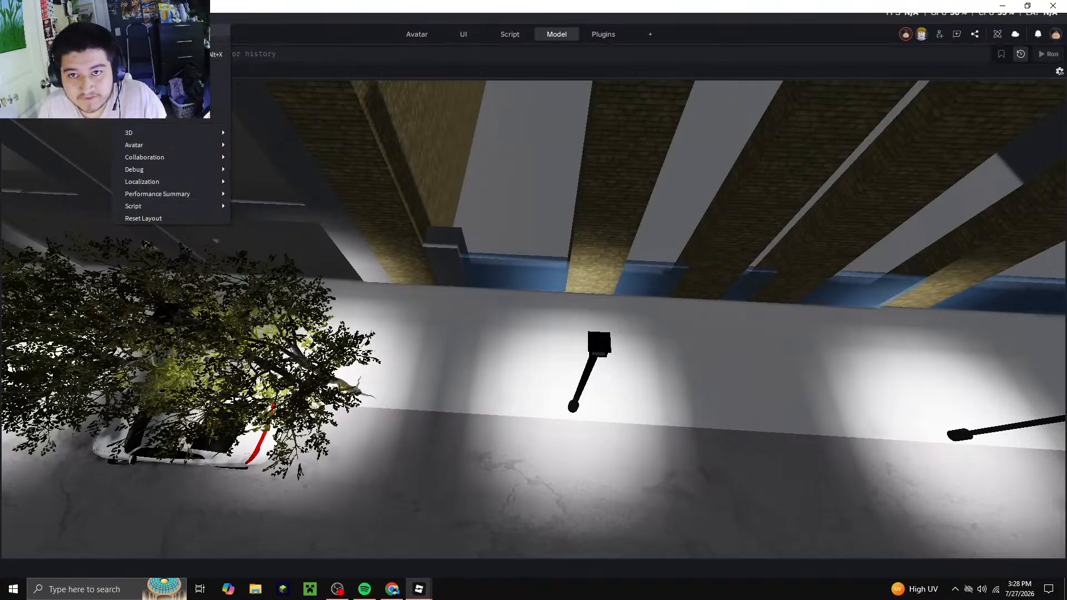
{"action": "left_click", "coordinate": [401, 594]}
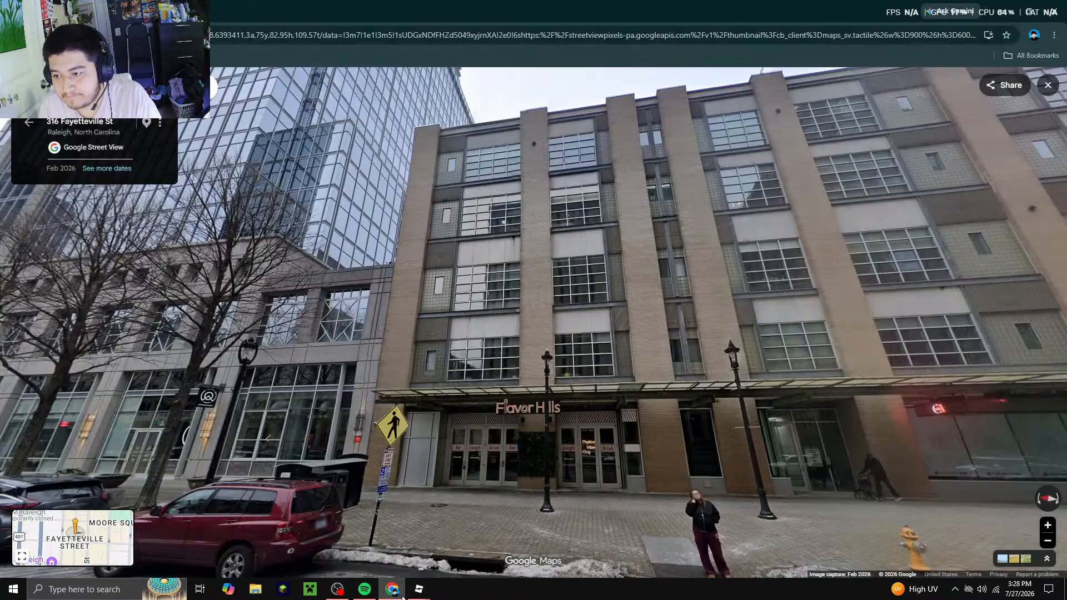
{"action": "left_click", "coordinate": [402, 597]}
Look over the facades near the brick-column building, along the street toward the green-lit tower
{"action": "right_click_drag", "start_coordinate": [653, 348], "coordinate": [639, 365]}
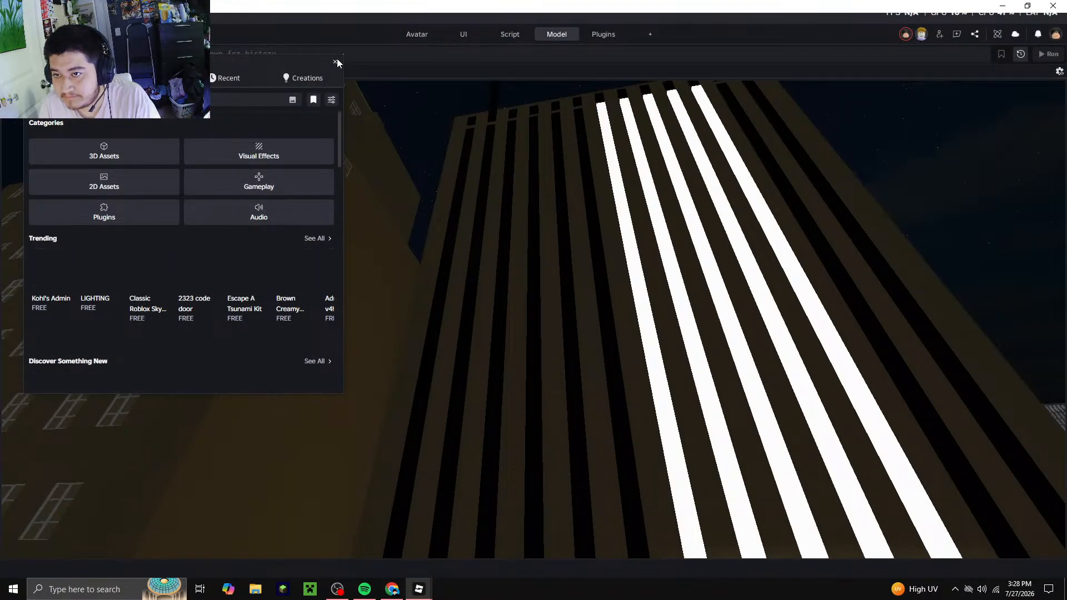
{"action": "right_click_drag", "start_coordinate": [480, 291], "coordinate": [481, 292]}
{"action": "scroll", "coordinate": [305, 238], "scroll_direction": "up", "scroll_amount": 5}
{"action": "scroll", "coordinate": [359, 285], "scroll_direction": "down", "scroll_amount": 5}
{"action": "right_click_drag", "start_coordinate": [359, 286], "coordinate": [352, 262]}
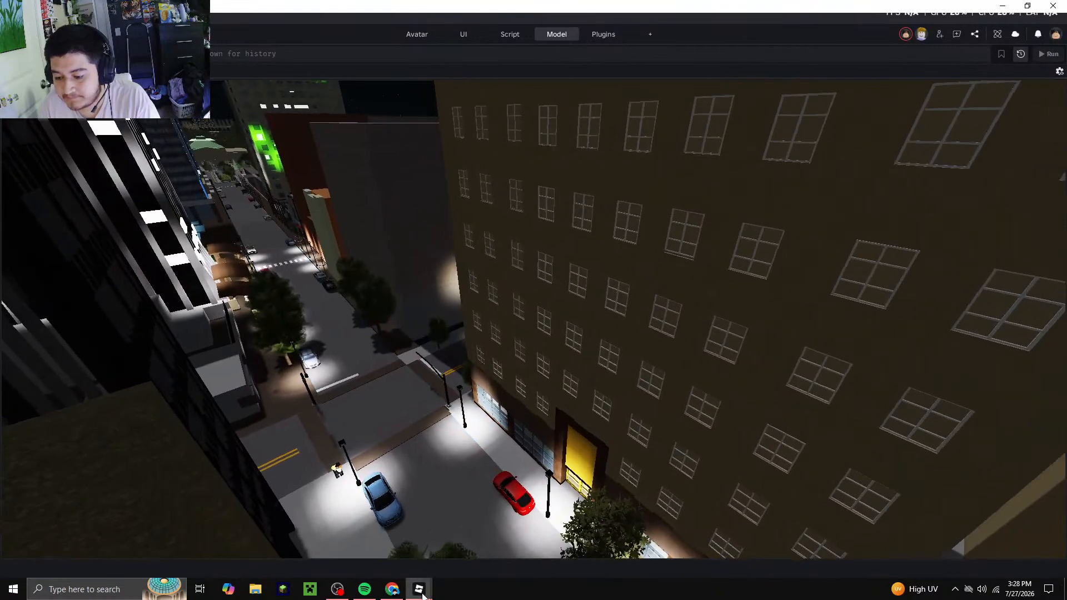
{"action": "left_click", "coordinate": [421, 595]}
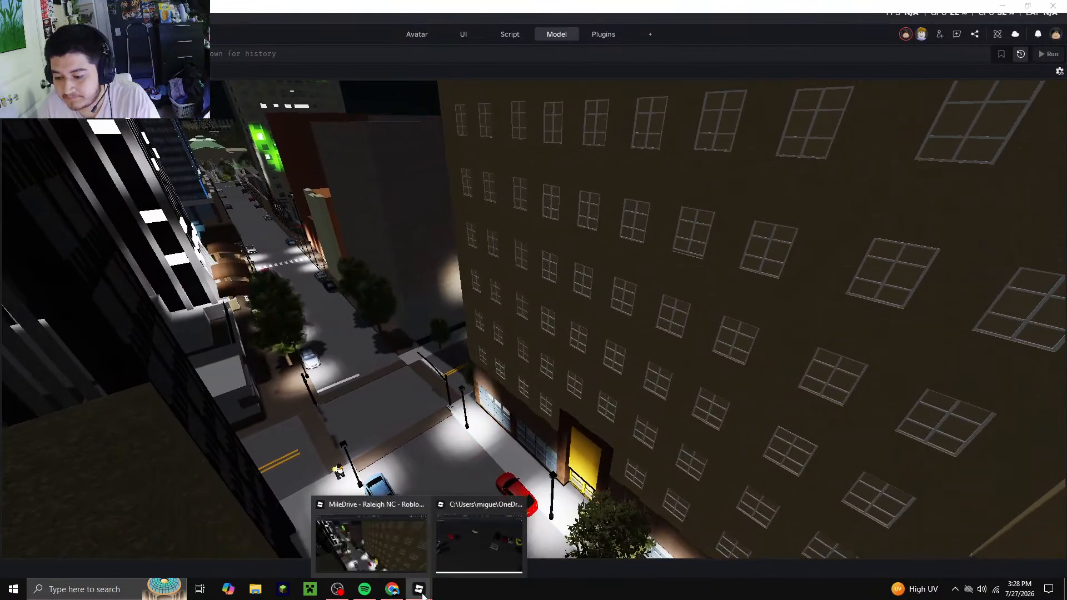
{"action": "left_click", "coordinate": [412, 554]}
{"action": "right_click_drag", "start_coordinate": [470, 462], "coordinate": [467, 440]}
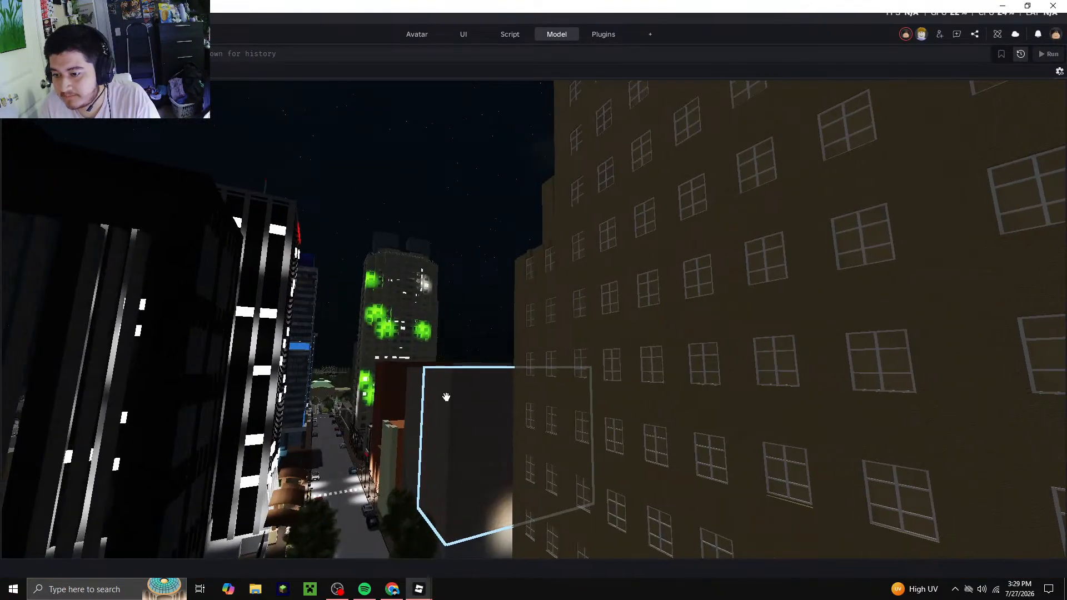
Copy a gridded window panel from the low glass-fronted building beside the parked cars
{"action": "scroll", "coordinate": [471, 289], "scroll_direction": "up", "scroll_amount": 8}
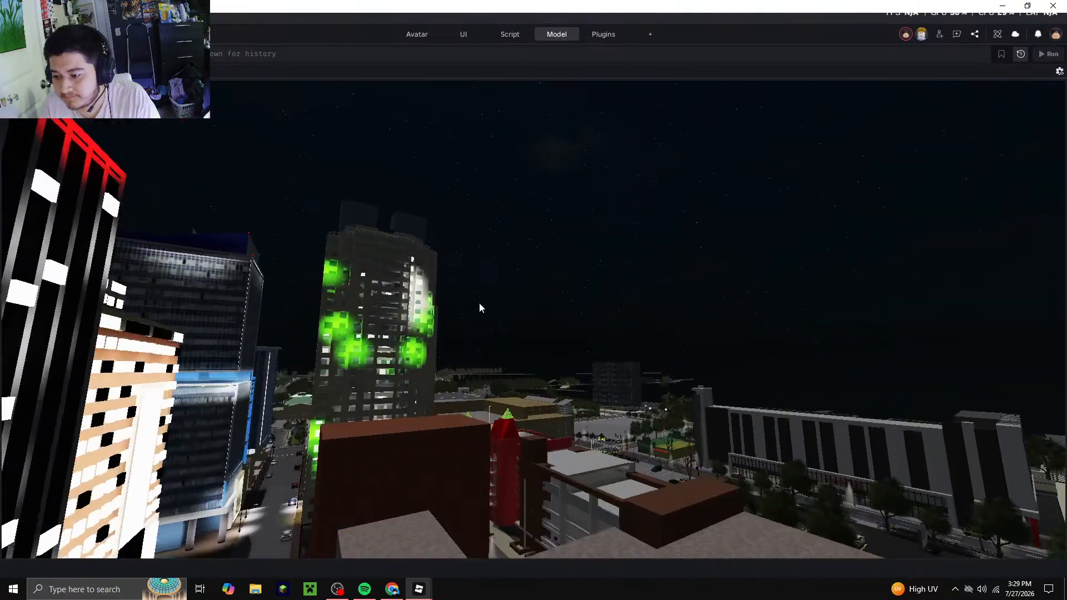
{"action": "scroll", "coordinate": [479, 303], "scroll_direction": "up", "scroll_amount": 3}
{"action": "mouse_move", "coordinate": [525, 365]}
{"action": "right_mouse_down"}
{"action": "mouse_move", "coordinate": [524, 352]}
{"action": "mouse_move", "coordinate": [542, 358]}
{"action": "right_mouse_up"}
{"action": "scroll", "coordinate": [524, 360], "scroll_direction": "down", "scroll_amount": 4}
{"action": "scroll", "coordinate": [440, 314], "scroll_direction": "up", "scroll_amount": 4}
{"action": "scroll", "coordinate": [542, 359], "scroll_direction": "up", "scroll_amount": 10}
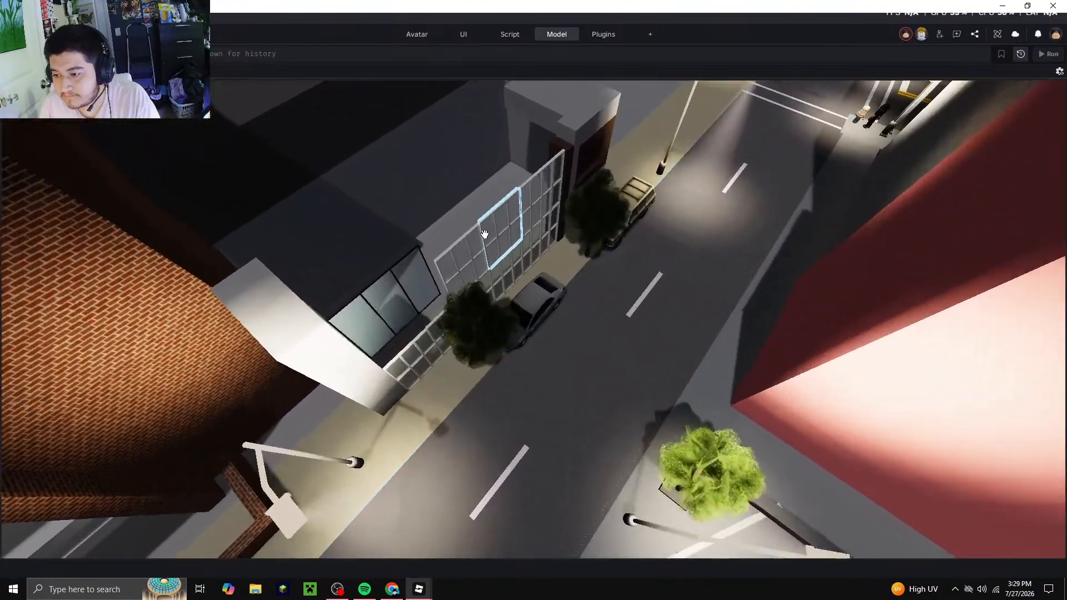
{"action": "scroll", "coordinate": [484, 233], "scroll_direction": "up", "scroll_amount": 3}
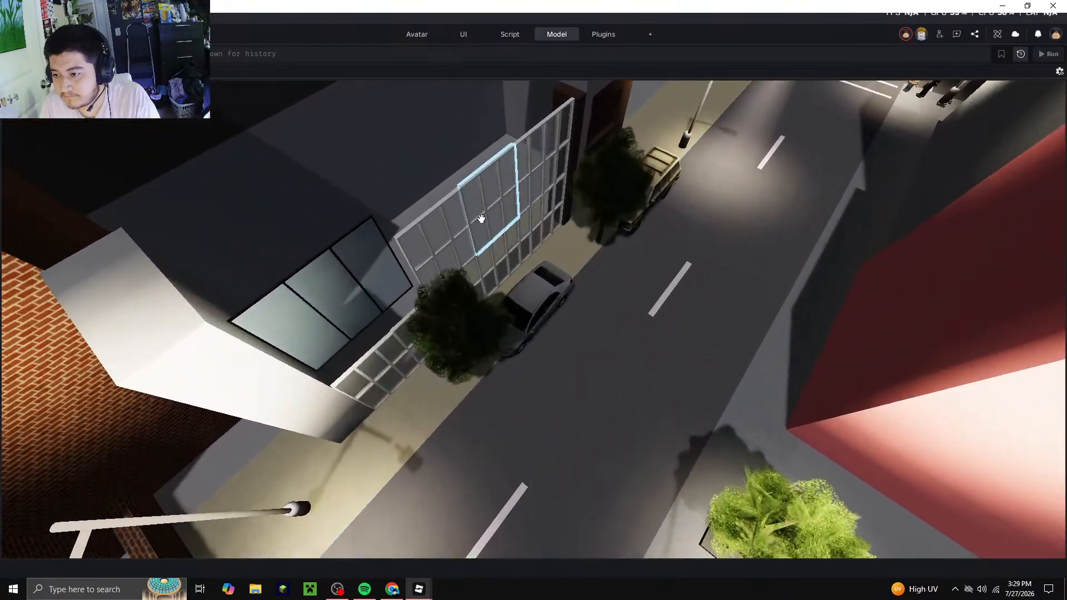
{"action": "right_click", "coordinate": [481, 219]}
{"action": "left_click", "coordinate": [520, 19]}
Paste the copied window panel above the blue glass base in the end bay of the brick-column building
{"action": "right_click_drag", "start_coordinate": [570, 318], "coordinate": [546, 304]}
{"action": "right_click_drag", "start_coordinate": [277, 332], "coordinate": [276, 338]}
{"action": "scroll", "coordinate": [275, 339], "scroll_direction": "up", "scroll_amount": 12}
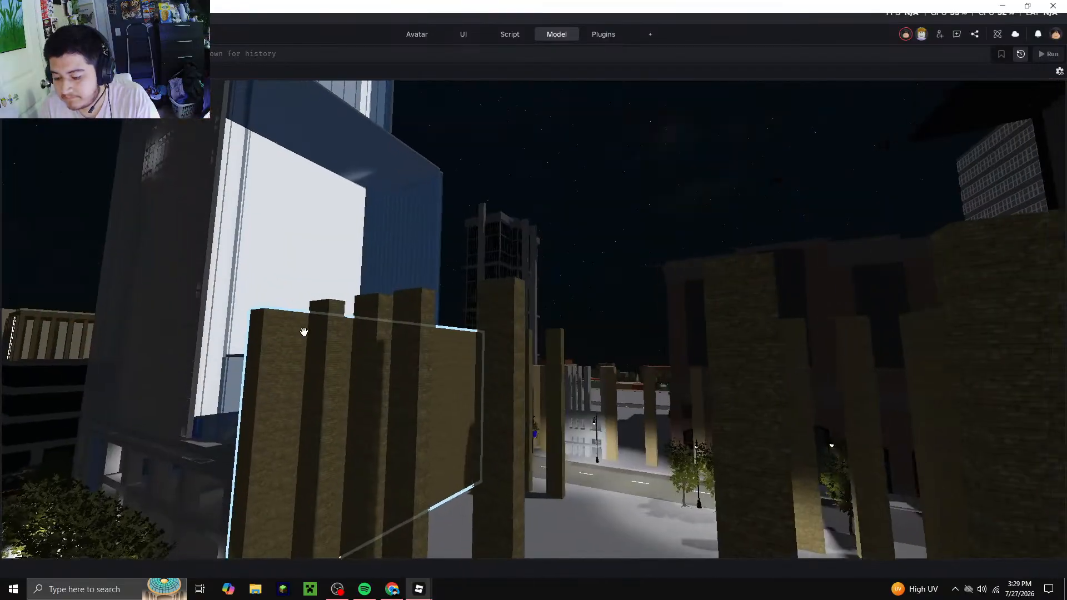
{"action": "right_click_drag", "start_coordinate": [414, 276], "coordinate": [410, 276]}
{"action": "scroll", "coordinate": [410, 272], "scroll_direction": "down", "scroll_amount": 5}
{"action": "scroll", "coordinate": [410, 274], "scroll_direction": "up", "scroll_amount": 4}
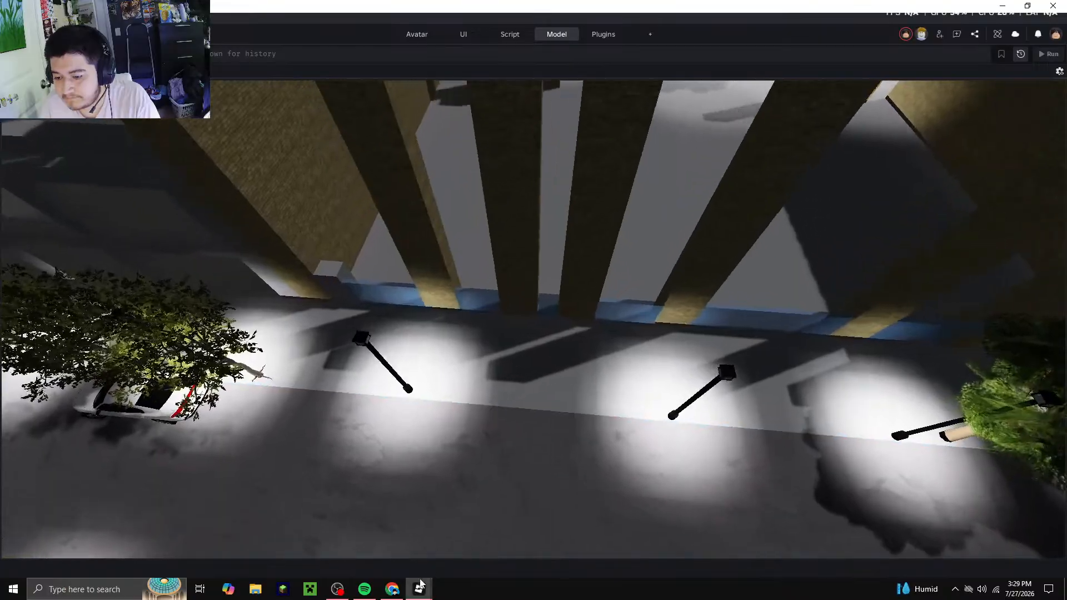
{"action": "left_click", "coordinate": [392, 595]}
{"action": "left_click", "coordinate": [392, 597]}
{"action": "key", "text": "w"}
{"action": "key", "text": "a"}
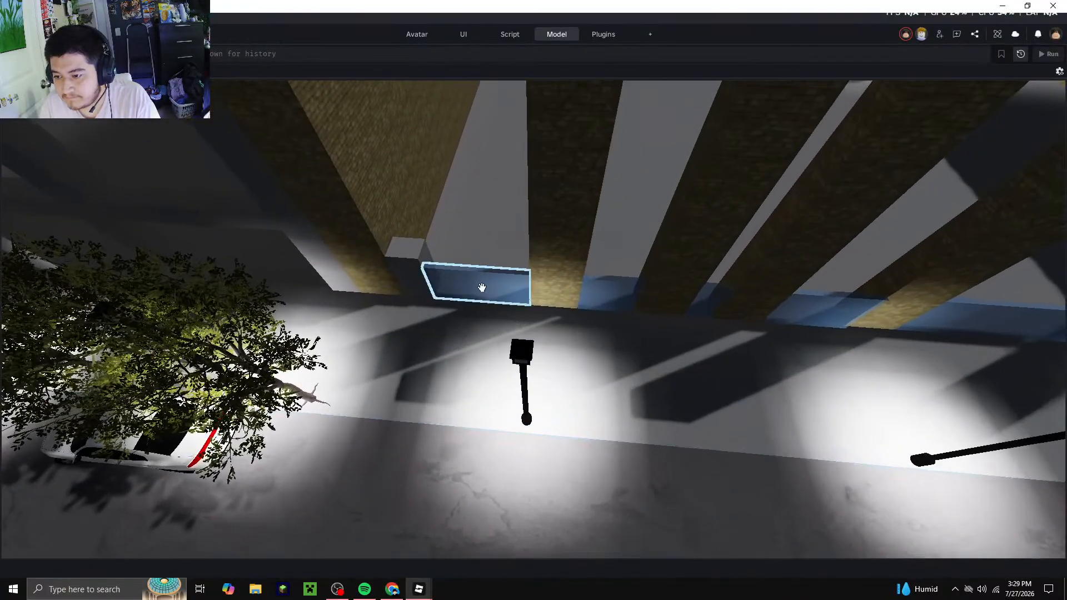
{"action": "right_click", "coordinate": [481, 287]}
{"action": "left_click", "coordinate": [518, 43]}
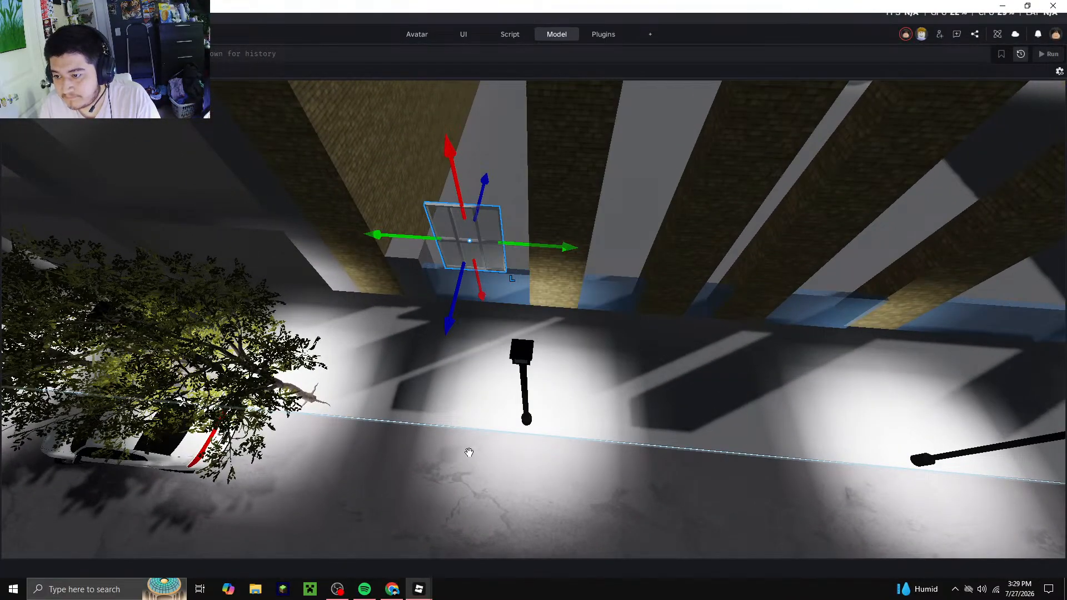
Check the Street View reference and rotate the pasted window panel to lie flat above the blue glass base
{"action": "left_click", "coordinate": [394, 592]}
{"action": "left_click", "coordinate": [393, 592]}
{"action": "left_click", "coordinate": [393, 591]}
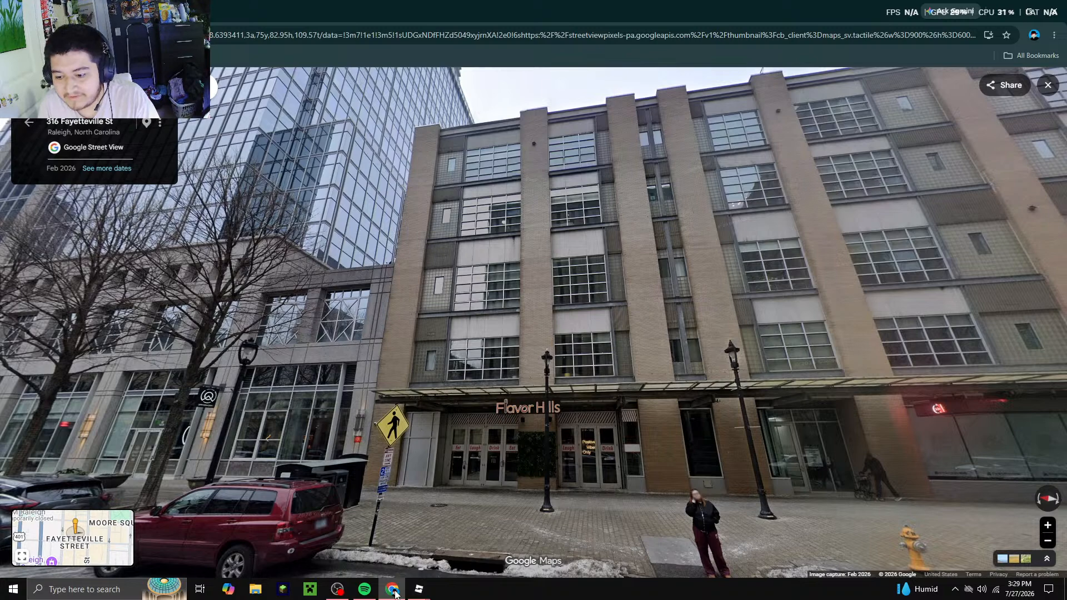
{"action": "key", "text": "s"}
{"action": "key", "text": "a"}
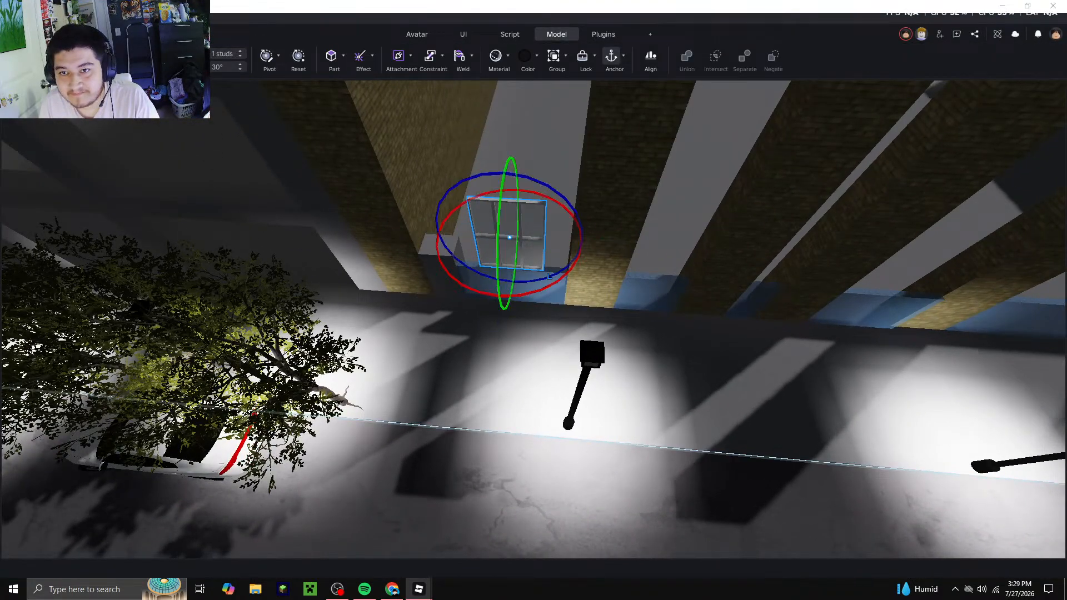
{"action": "right_click_drag", "start_coordinate": [560, 310], "coordinate": [565, 315]}
{"action": "key", "text": "w"}
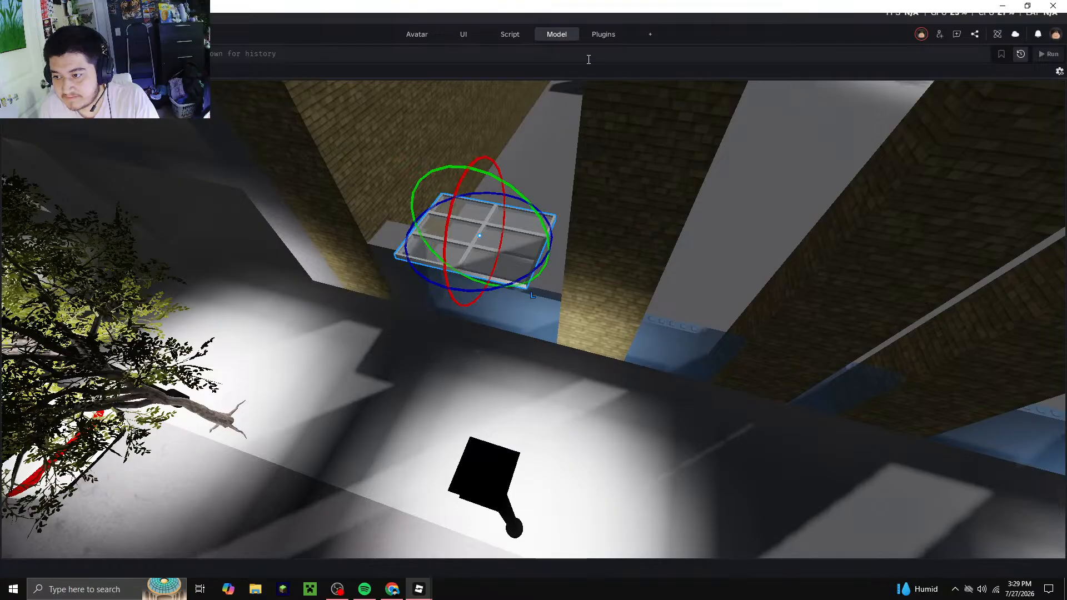
{"action": "left_click", "coordinate": [557, 34]}
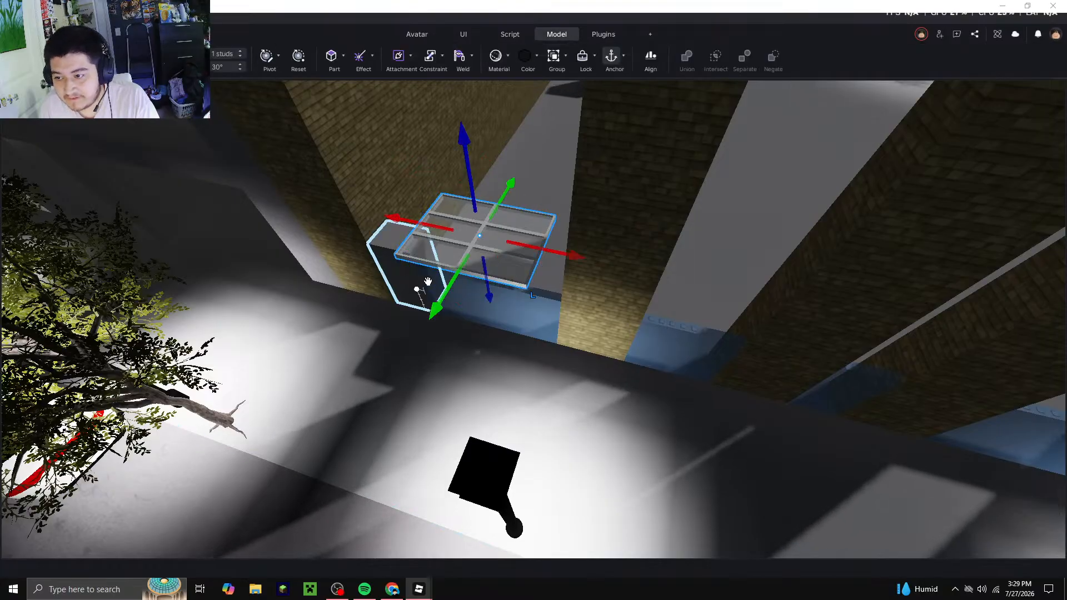
Compare the flat window panel with the Flavor Hills entrance canopy in Street View and move it toward the corner brick column
{"action": "left_click_drag", "start_coordinate": [443, 333], "coordinate": [444, 332]}
{"action": "key", "text": "a"}
{"action": "right_click_drag", "start_coordinate": [503, 291], "coordinate": [508, 378]}
{"action": "left_click", "coordinate": [392, 590]}
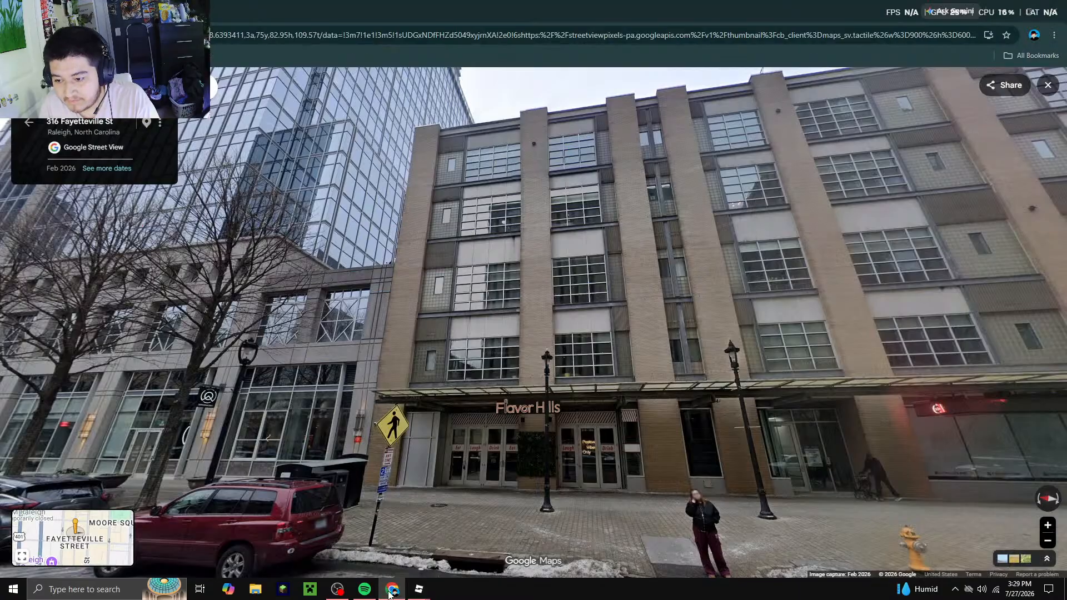
{"action": "left_click", "coordinate": [389, 594]}
{"action": "key", "text": "a"}
{"action": "left_click_drag", "start_coordinate": [535, 274], "coordinate": [458, 290]}
Shift the flat panel 2 studs across and 3 studs vertically to form a canopy above the end bay's blue glass base
{"action": "key", "text": "w"}
{"action": "right_click_drag", "start_coordinate": [588, 316], "coordinate": [584, 267]}
{"action": "left_click_drag", "start_coordinate": [580, 214], "coordinate": [645, 194]}
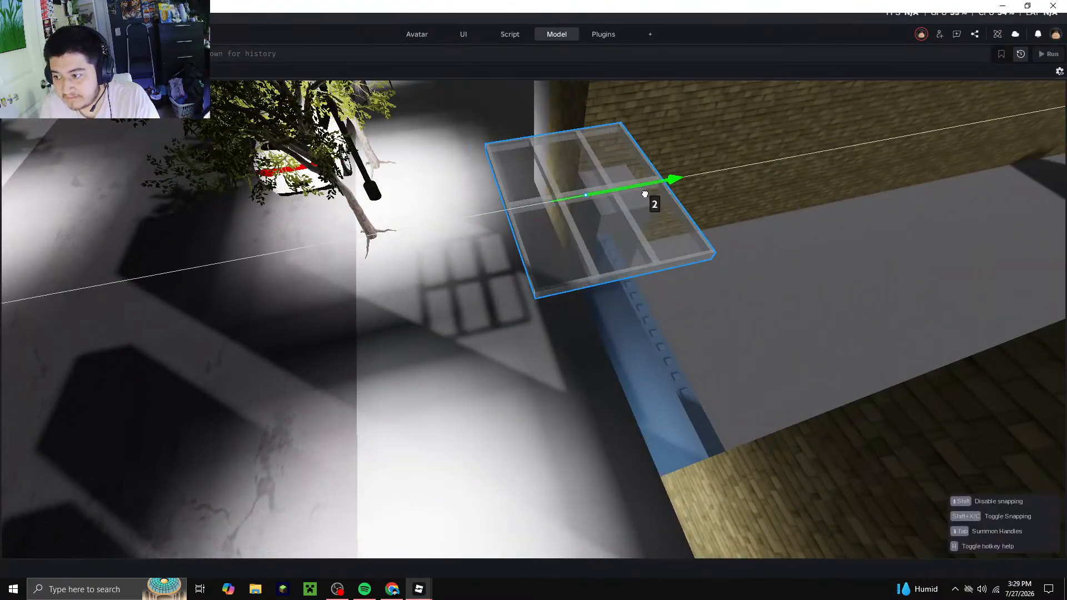
{"action": "key", "text": "w"}
{"action": "right_click_drag", "start_coordinate": [595, 332], "coordinate": [595, 327]}
{"action": "key", "text": "s"}
{"action": "left_click_drag", "start_coordinate": [532, 246], "coordinate": [480, 364]}
{"action": "right_click_drag", "start_coordinate": [480, 364], "coordinate": [481, 364]}
Copy the canopy panel beside the corner brick column and paste a copy of it
{"action": "right_click", "coordinate": [481, 364]}
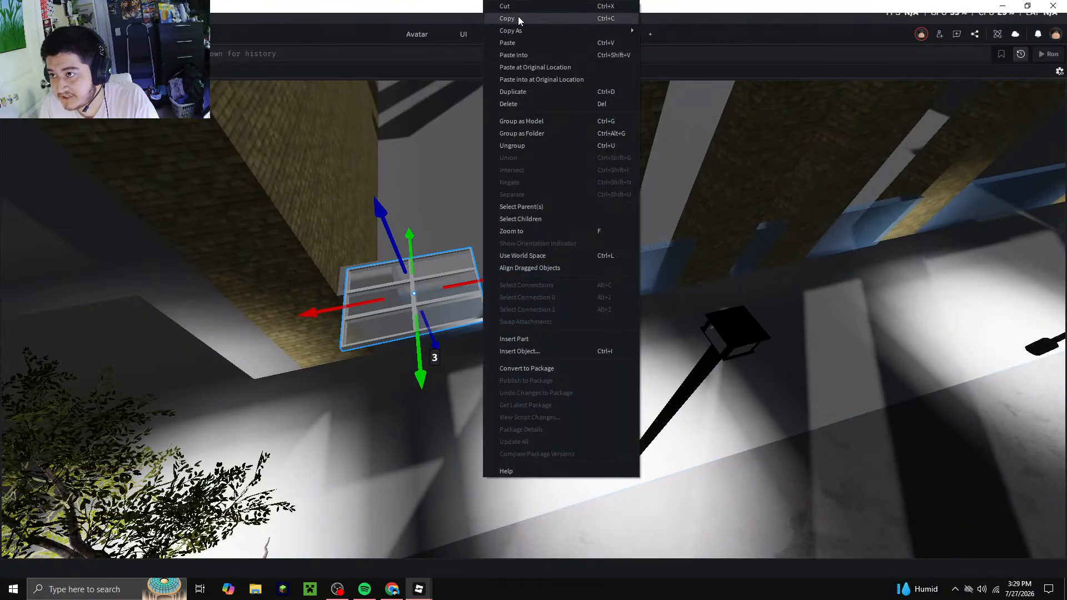
{"action": "left_click", "coordinate": [519, 18]}
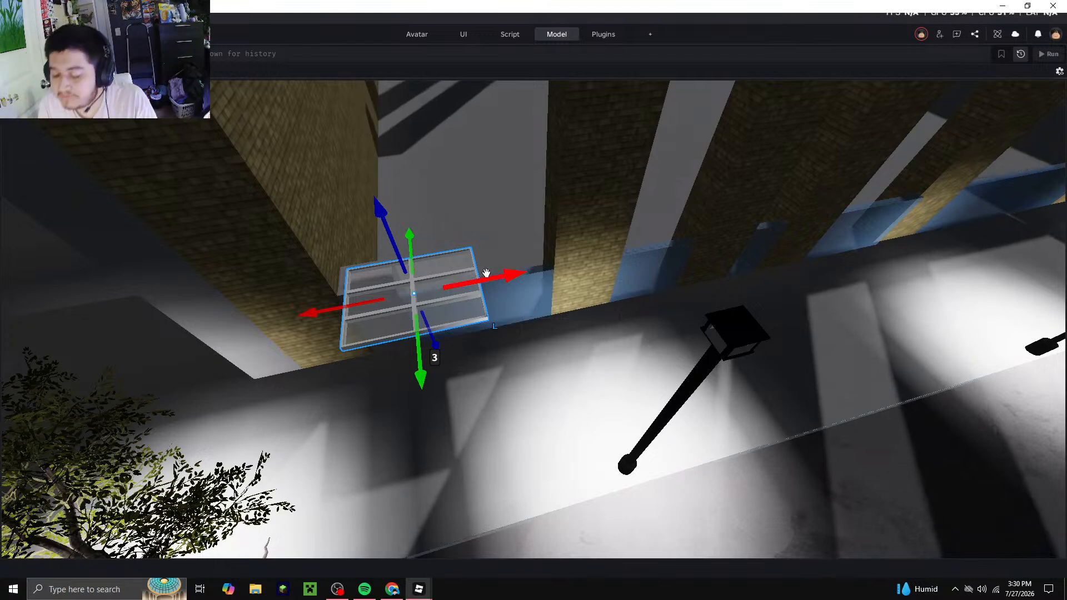
{"action": "right_click", "coordinate": [460, 285]}
{"action": "left_click", "coordinate": [481, 44]}
{"action": "scroll", "coordinate": [531, 325], "scroll_direction": "up", "scroll_amount": 3}
{"action": "right_click_drag", "start_coordinate": [531, 327], "coordinate": [514, 303]}
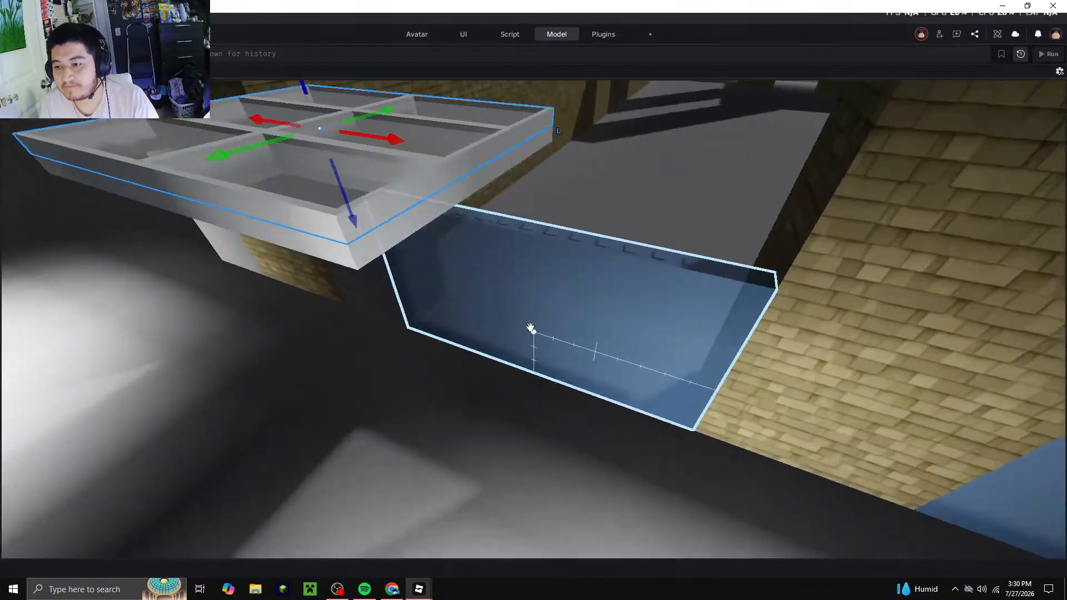
Place the copied canopy panel edge to edge with the first one above the blue glass base
{"action": "left_click_drag", "start_coordinate": [445, 259], "coordinate": [446, 274]}
{"action": "key", "text": "s"}
{"action": "right_click_drag", "start_coordinate": [446, 275], "coordinate": [435, 275]}
{"action": "key", "text": "ctrl+d"}
{"action": "left_click_drag", "start_coordinate": [424, 268], "coordinate": [577, 287]}
{"action": "key", "text": "w"}
{"action": "key", "text": "a"}
{"action": "left_click_drag", "start_coordinate": [515, 248], "coordinate": [515, 248]}
Check the Street View canopy, paste a third panel and lower it 68.312 studs to canopy height
{"action": "left_click", "coordinate": [392, 591]}
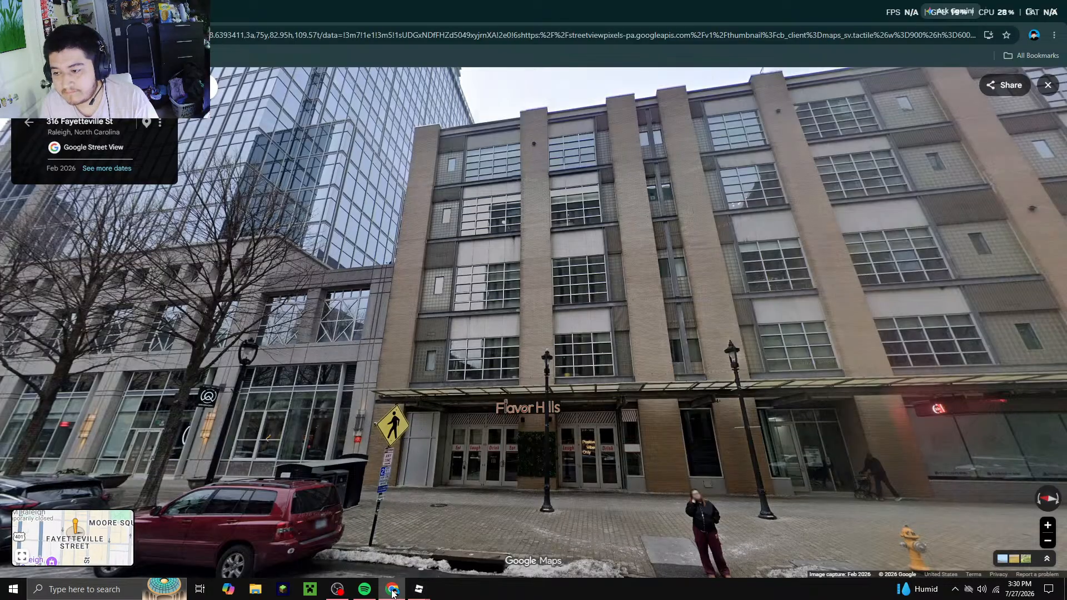
{"action": "left_click", "coordinate": [393, 593]}
{"action": "right_click", "coordinate": [439, 240]}
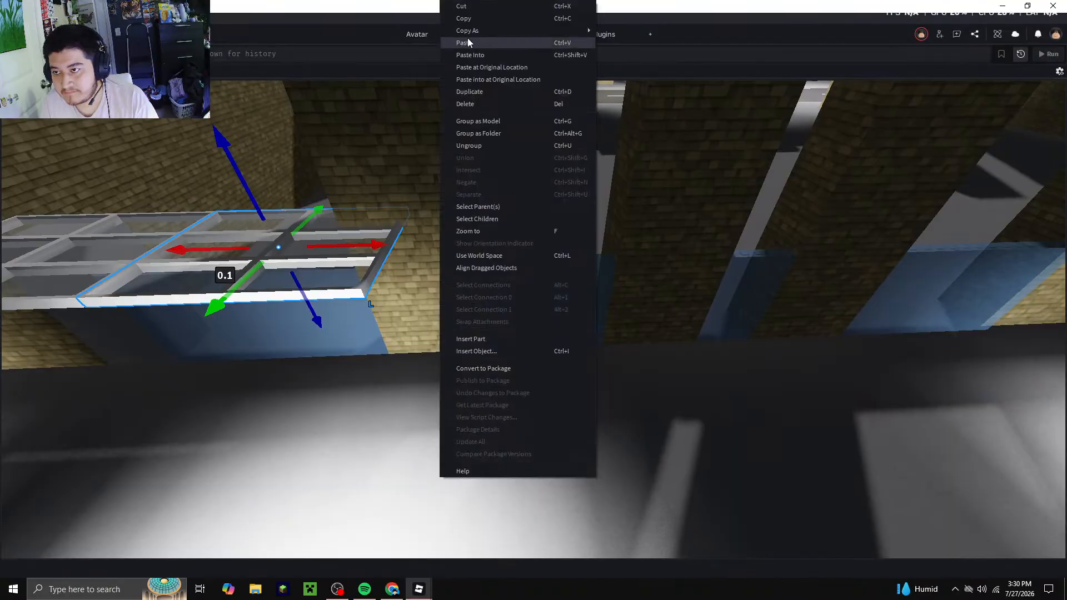
{"action": "left_click", "coordinate": [468, 39]}
{"action": "right_click_drag", "start_coordinate": [471, 304], "coordinate": [469, 245]}
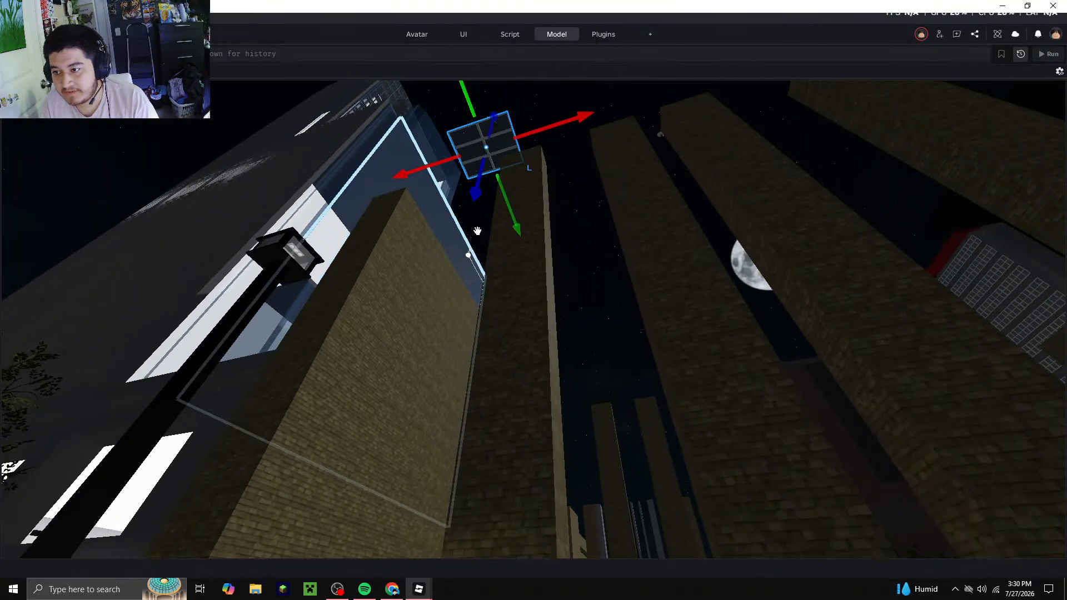
{"action": "left_click_drag", "start_coordinate": [475, 191], "coordinate": [555, 371]}
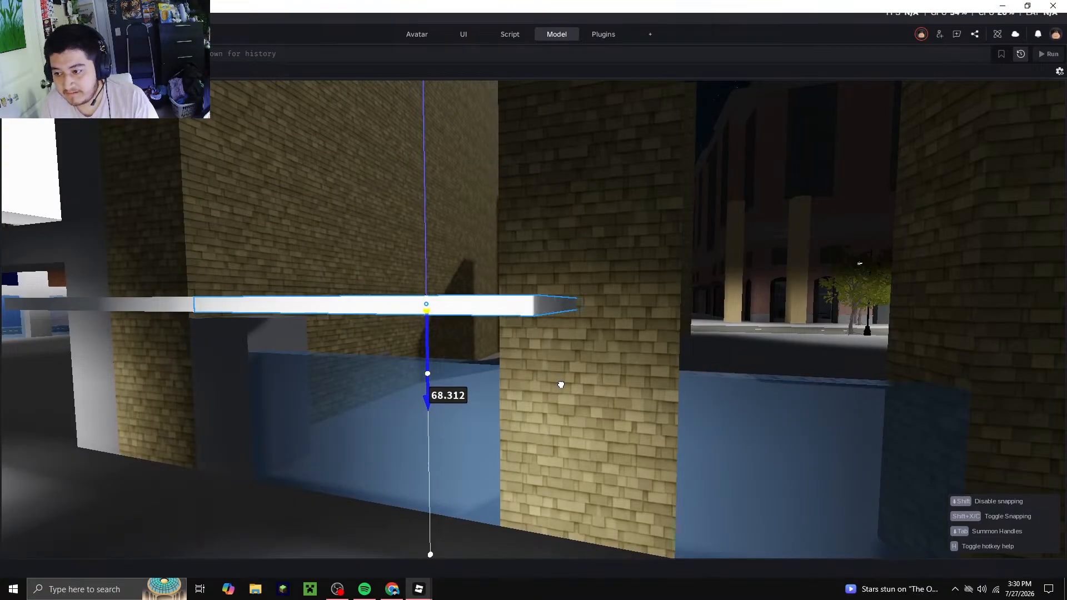
{"action": "left_click_drag", "start_coordinate": [561, 384], "coordinate": [561, 383]}
Slide the third canopy panel 12 studs along the facade, past the second brick column
{"action": "key", "text": "s"}
{"action": "right_click_drag", "start_coordinate": [520, 353], "coordinate": [531, 353]}
{"action": "key", "text": "w"}
{"action": "left_click_drag", "start_coordinate": [461, 396], "coordinate": [500, 420]}
{"action": "key", "text": "w"}
{"action": "right_click_drag", "start_coordinate": [500, 420], "coordinate": [499, 421]}
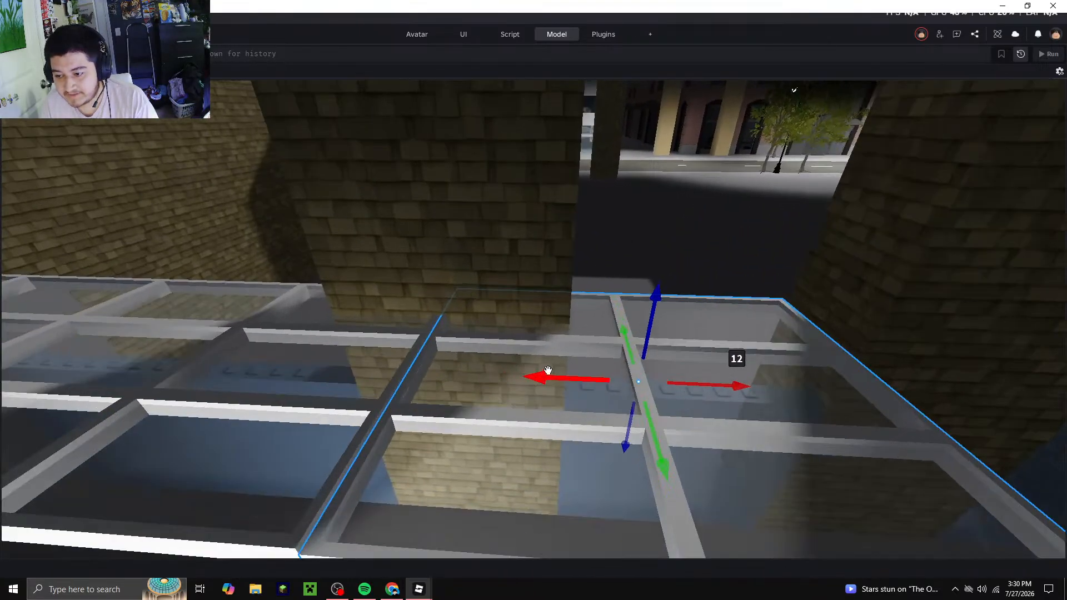
Close the seam between the third canopy panel and its neighbour with fine shifts of 0.1 and 0.076 studs
{"action": "key", "text": "s"}
{"action": "right_click_drag", "start_coordinate": [548, 376], "coordinate": [528, 362]}
{"action": "key", "text": "w"}
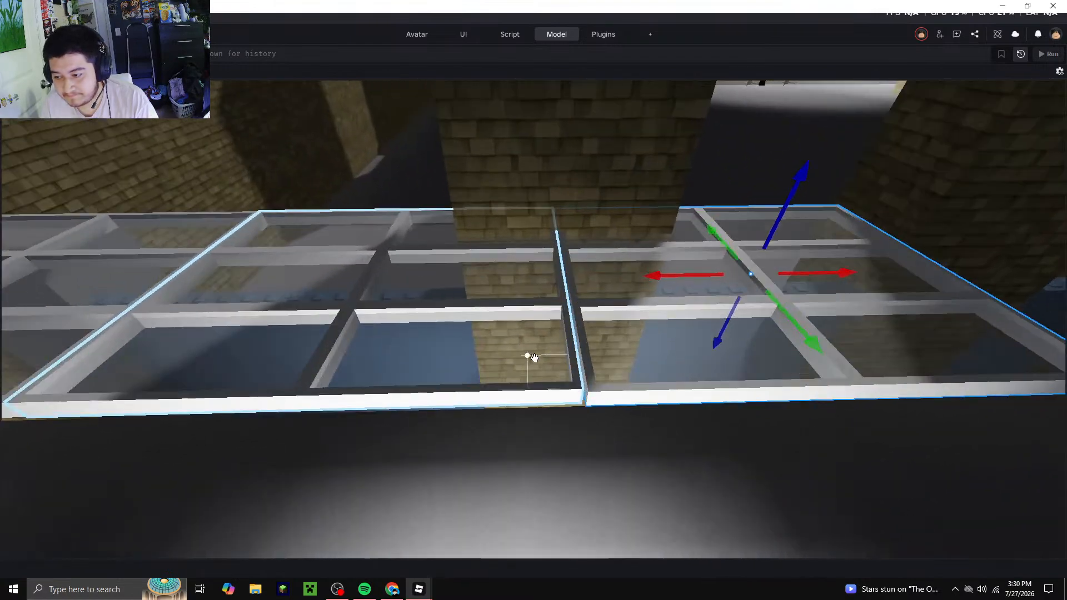
{"action": "key", "text": "w"}
{"action": "left_click_drag", "start_coordinate": [707, 266], "coordinate": [703, 267]}
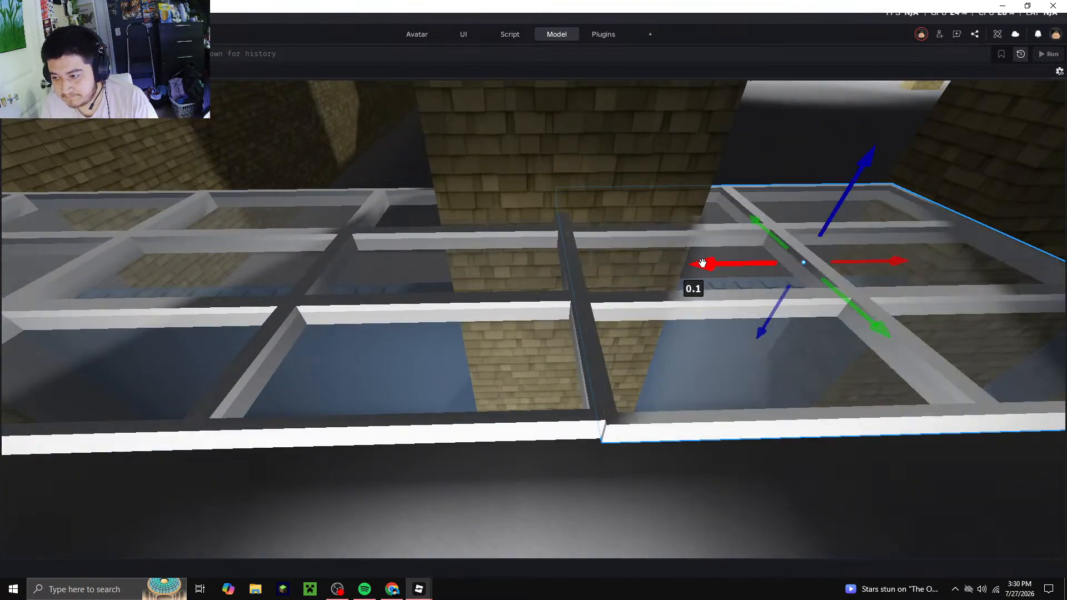
{"action": "left_click_drag", "start_coordinate": [750, 216], "coordinate": [751, 218]}
{"action": "key", "text": "d"}
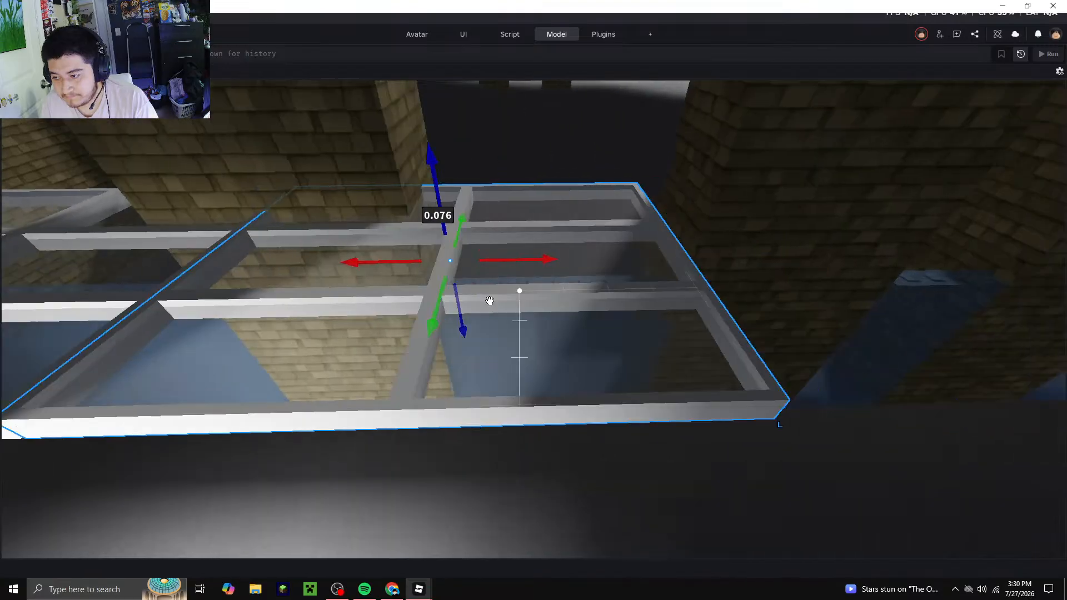
Paste another canopy panel and review in Street View how the canopy continues along Fayetteville Street
{"action": "scroll", "coordinate": [489, 300], "scroll_direction": "down", "scroll_amount": 5}
{"action": "right_click", "coordinate": [480, 294]}
{"action": "left_click", "coordinate": [515, 46]}
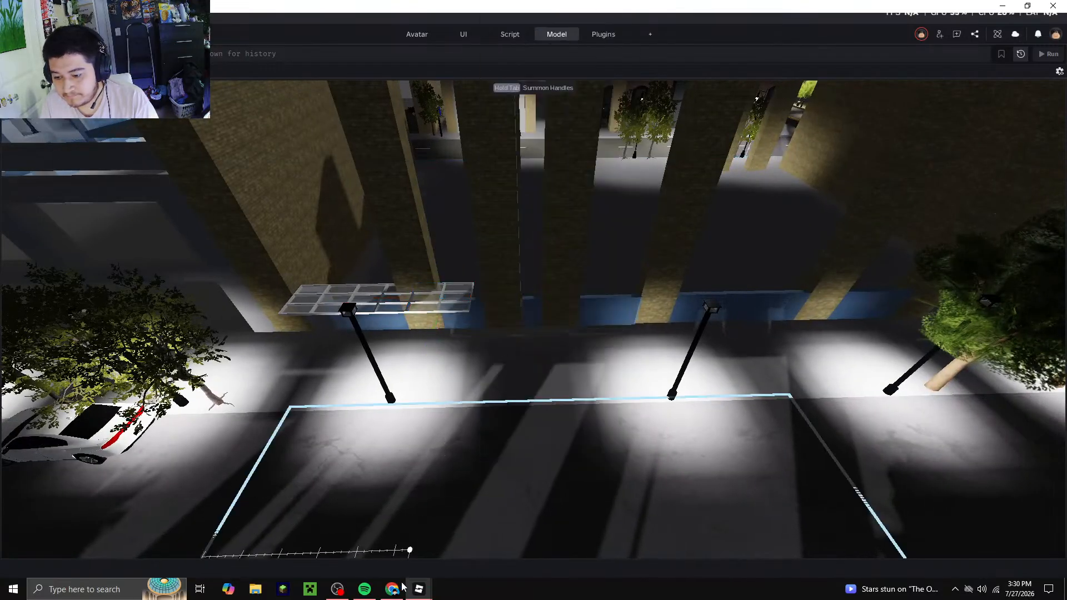
{"action": "left_click", "coordinate": [392, 589]}
{"action": "left_click_drag", "start_coordinate": [558, 506], "coordinate": [419, 419]}
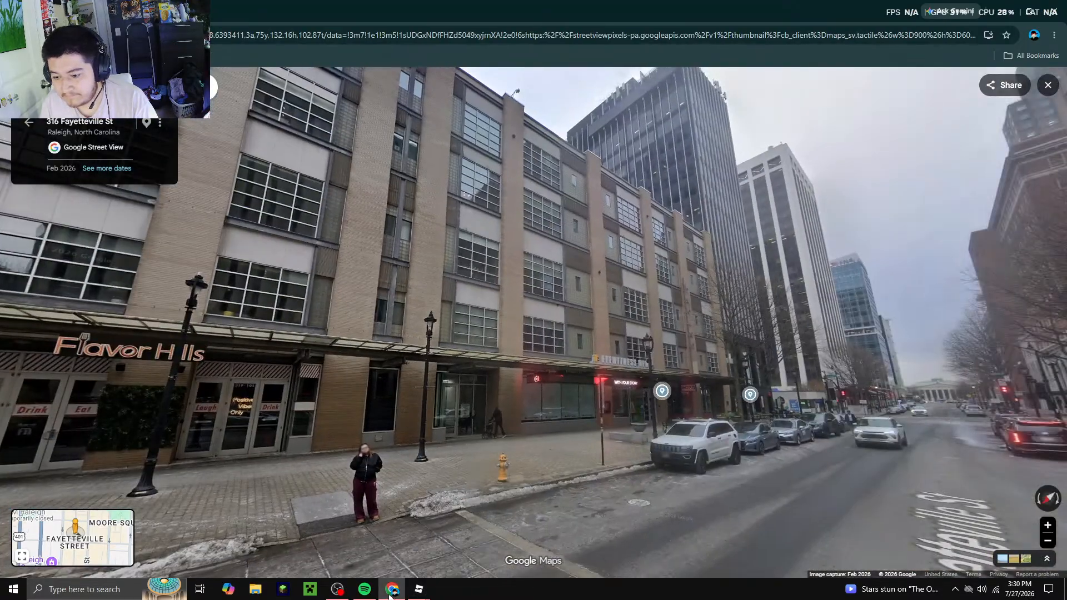
{"action": "left_click", "coordinate": [419, 589]}
Select the panel pasted at the top of the brick columns and lower it to canopy height
{"action": "key", "text": "w"}
{"action": "key", "text": "a"}
{"action": "left_click", "coordinate": [458, 303]}
{"action": "right_click_drag", "start_coordinate": [458, 303], "coordinate": [457, 301]}
{"action": "key", "text": "s"}
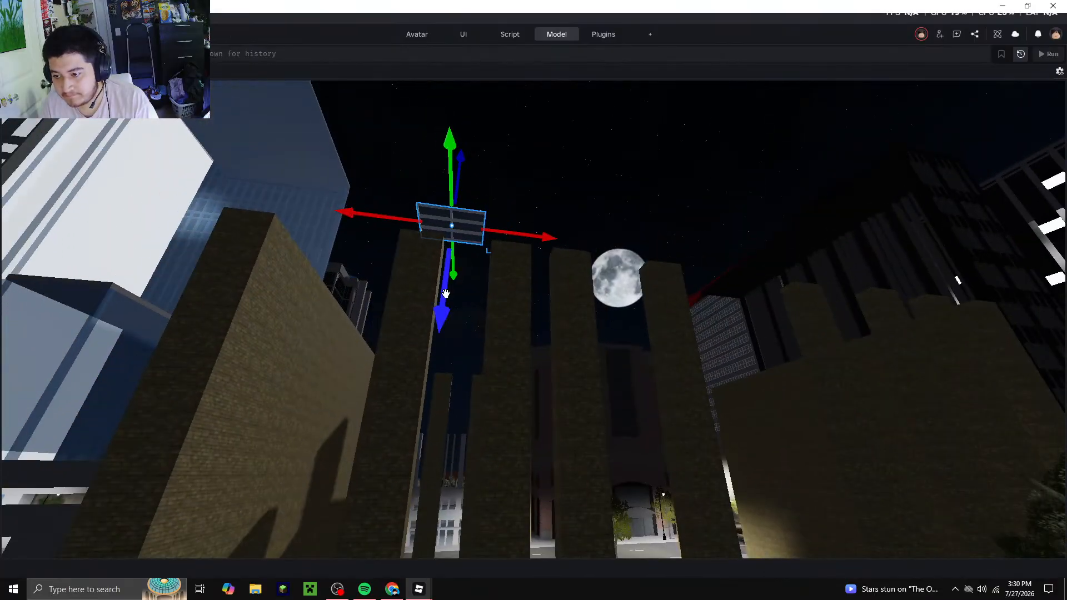
{"action": "left_click_drag", "start_coordinate": [439, 315], "coordinate": [430, 240]}
Slide the lowered panel along the facade and butt it against the end of the canopy row
{"action": "left_click_drag", "start_coordinate": [357, 246], "coordinate": [770, 290]}
{"action": "key", "text": "a"}
{"action": "key", "text": "w"}
{"action": "left_click_drag", "start_coordinate": [801, 233], "coordinate": [749, 240]}
{"action": "key", "text": "s"}
{"action": "key", "text": "d"}
Paste a further canopy panel and lower it 68.13 studs from the column tops to the canopy row
{"action": "right_click", "coordinate": [470, 271]}
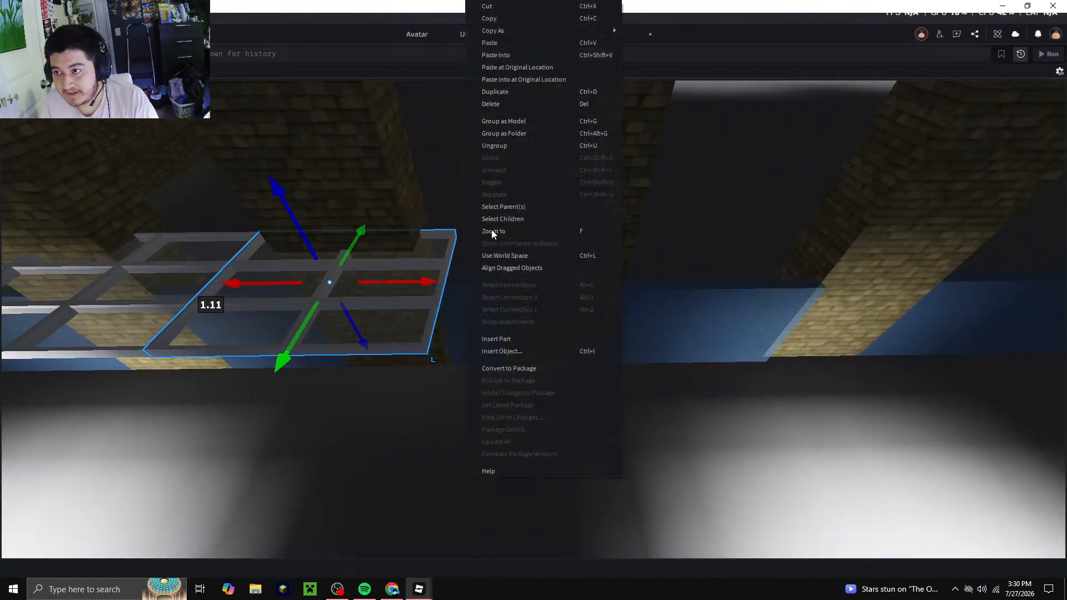
{"action": "right_click_drag", "start_coordinate": [512, 300], "coordinate": [498, 298]}
{"action": "key", "text": "s"}
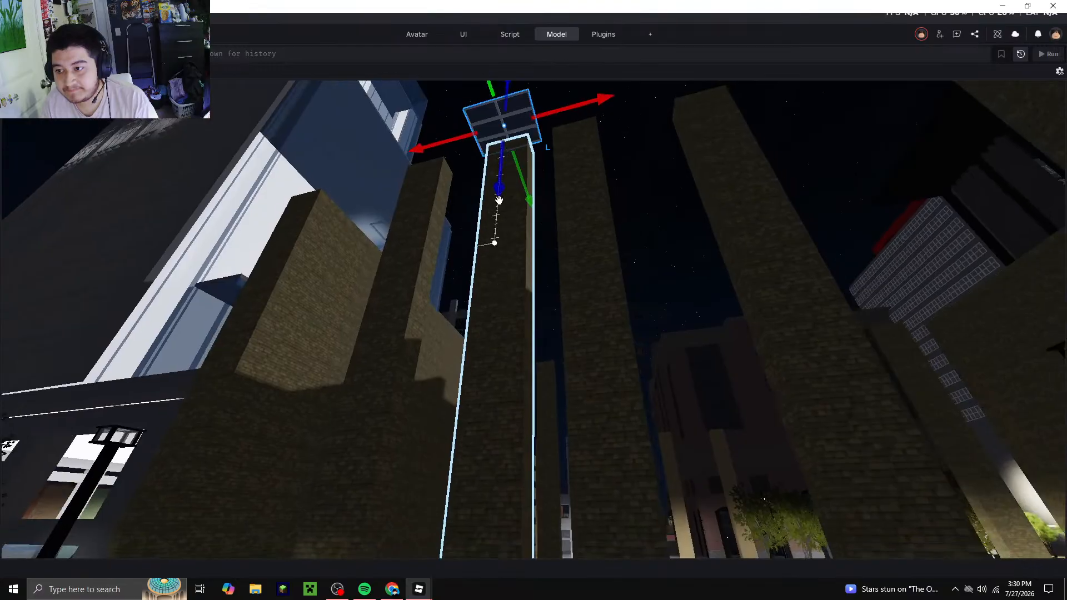
{"action": "left_click_drag", "start_coordinate": [505, 191], "coordinate": [508, 224]}
{"action": "right_click_drag", "start_coordinate": [507, 222], "coordinate": [508, 224]}
{"action": "key", "text": "q"}
{"action": "left_click_drag", "start_coordinate": [508, 225], "coordinate": [518, 230]}
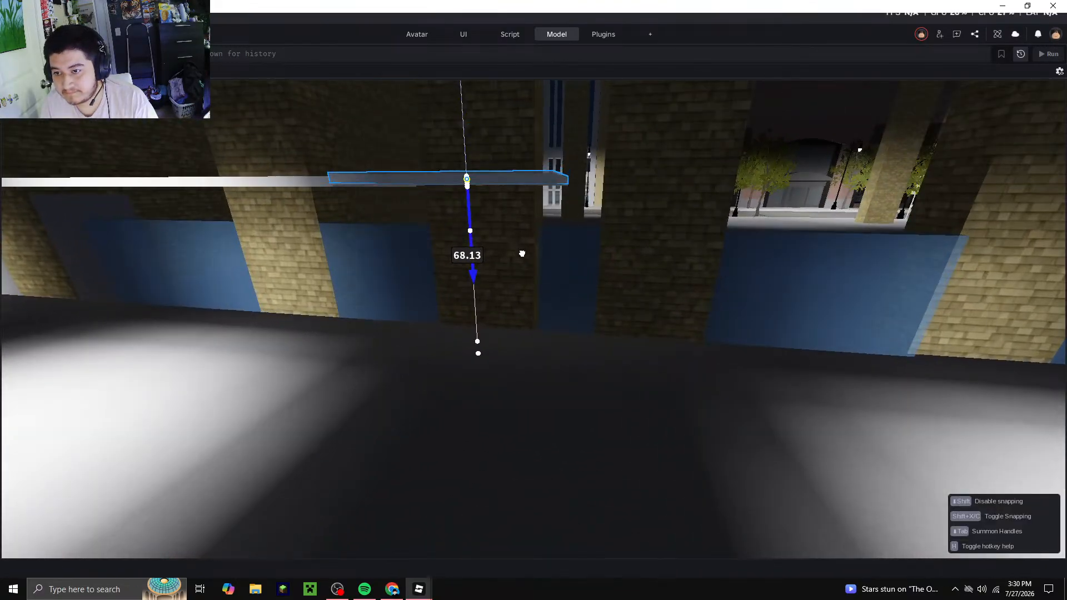
{"action": "left_click_drag", "start_coordinate": [510, 251], "coordinate": [486, 248]}
Extend the canopy across the narrow glass bay with the new panel, closing the seam with a 0.1 stud shift
{"action": "key", "text": "w"}
{"action": "right_click_drag", "start_coordinate": [486, 248], "coordinate": [485, 240]}
{"action": "key", "text": "s"}
{"action": "key", "text": "w"}
{"action": "key", "text": "ctrl+d"}
{"action": "left_click_drag", "start_coordinate": [484, 234], "coordinate": [748, 262]}
{"action": "key", "text": "w"}
{"action": "left_click_drag", "start_coordinate": [614, 200], "coordinate": [611, 203]}
{"action": "key", "text": "d"}
{"action": "scroll", "coordinate": [466, 213], "scroll_direction": "down", "scroll_amount": 5}
Paste the next canopy panel and lower it 68.13 studs level with the row at the narrow bay
{"action": "right_click", "coordinate": [466, 214]}
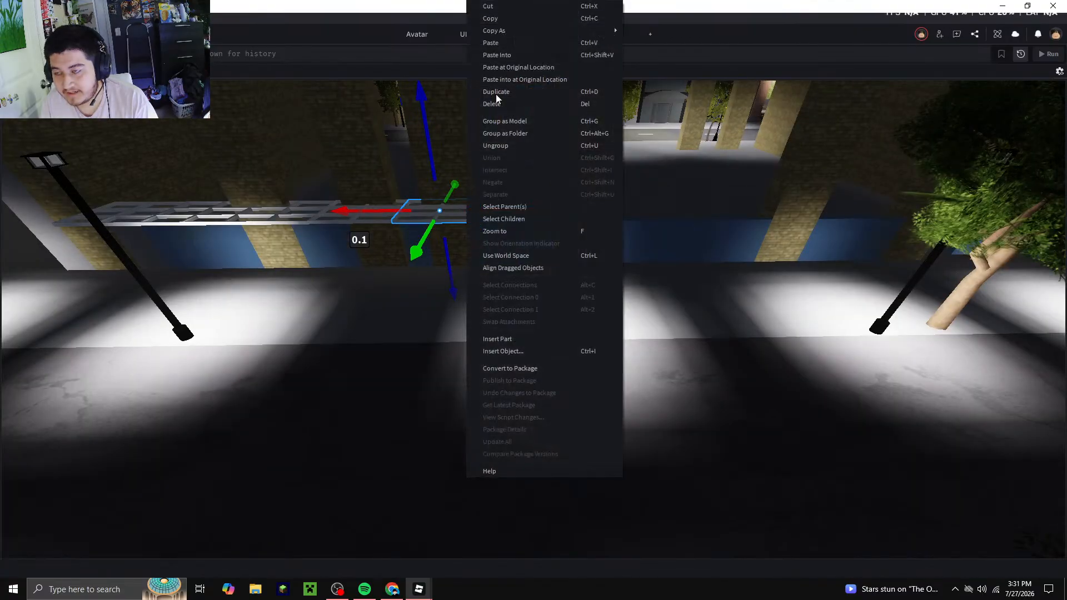
{"action": "left_click", "coordinate": [491, 40]}
{"action": "key", "text": "a"}
{"action": "right_click_drag", "start_coordinate": [537, 293], "coordinate": [538, 287]}
{"action": "left_click_drag", "start_coordinate": [509, 207], "coordinate": [519, 172]}
{"action": "key", "text": "s"}
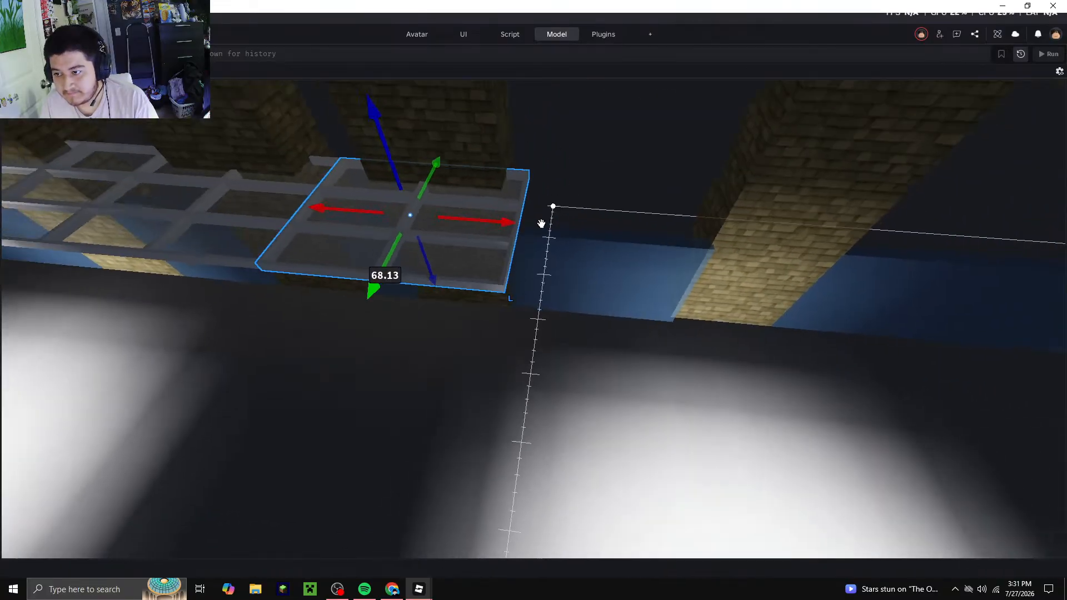
Slide this panel over the following blue glass bay and align its edge with the canopy row
{"action": "left_click_drag", "start_coordinate": [684, 263], "coordinate": [683, 263]}
{"action": "key", "text": "w"}
{"action": "left_click_drag", "start_coordinate": [679, 182], "coordinate": [643, 176]}
{"action": "left_click_drag", "start_coordinate": [573, 226], "coordinate": [571, 227]}
{"action": "key", "text": "w"}
{"action": "right_click_drag", "start_coordinate": [484, 285], "coordinate": [481, 283]}
{"action": "mouse_move", "coordinate": [481, 269]}
{"action": "left_mouse_down"}
{"action": "mouse_move", "coordinate": [465, 281]}
{"action": "mouse_move", "coordinate": [465, 262]}
{"action": "mouse_move", "coordinate": [469, 271]}
{"action": "left_mouse_up"}
{"action": "key", "text": "s"}
{"action": "right_click_drag", "start_coordinate": [488, 290], "coordinate": [528, 296]}
{"action": "key", "text": "w"}
Paste another canopy panel above the blue glass bay and lower it 68.22 studs to the row
{"action": "right_click", "coordinate": [466, 261]}
{"action": "left_click", "coordinate": [511, 46]}
{"action": "key", "text": "a"}
{"action": "left_click_drag", "start_coordinate": [547, 248], "coordinate": [552, 298]}
{"action": "right_click_drag", "start_coordinate": [552, 298], "coordinate": [552, 298]}
{"action": "left_click_drag", "start_coordinate": [551, 299], "coordinate": [558, 276]}
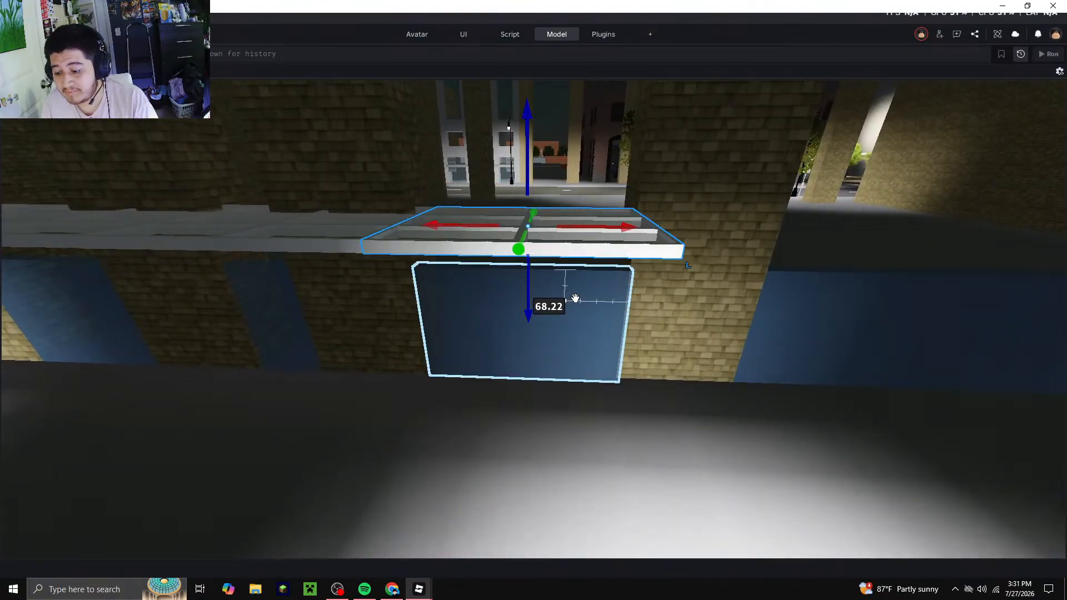
Slide the panel 11 studs across the adjoining brick column and fit it against the previous panel
{"action": "key", "text": "d"}
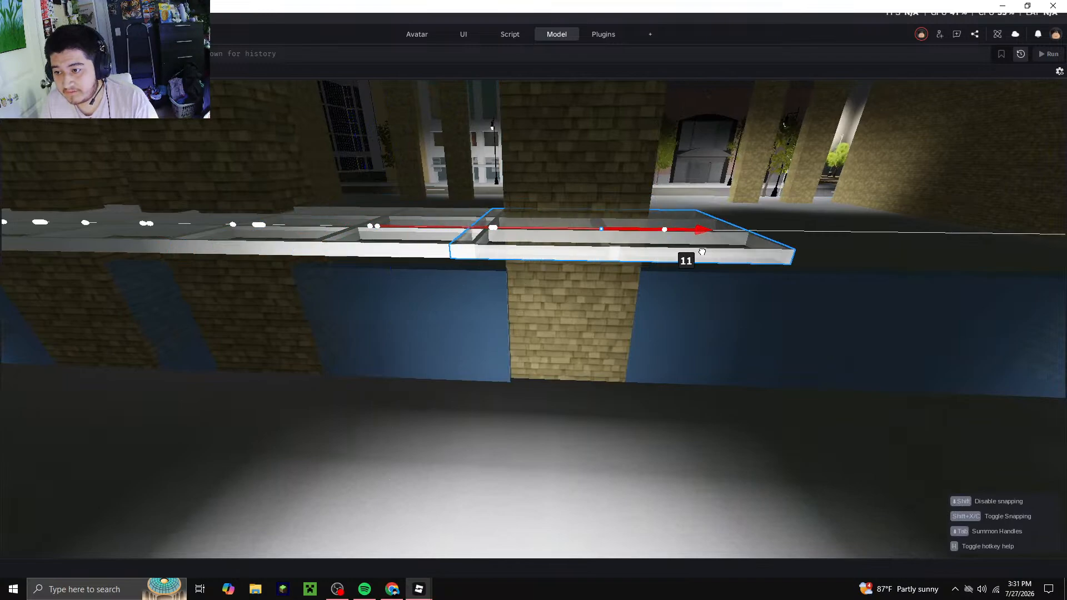
{"action": "left_click_drag", "start_coordinate": [715, 252], "coordinate": [715, 252]}
{"action": "key", "text": "w"}
{"action": "mouse_move", "coordinate": [514, 329]}
{"action": "right_mouse_down"}
{"action": "mouse_move", "coordinate": [514, 343]}
{"action": "mouse_move", "coordinate": [514, 334]}
{"action": "right_mouse_up"}
{"action": "key", "text": "s"}
{"action": "key", "text": "w"}
{"action": "left_click_drag", "start_coordinate": [619, 217], "coordinate": [618, 219]}
{"action": "key", "text": "s"}
{"action": "right_click_drag", "start_coordinate": [624, 240], "coordinate": [544, 247]}
Paste one more canopy panel at the brick column before the wide glass bay and lower it to the row
{"action": "right_click", "coordinate": [532, 227]}
{"action": "left_click", "coordinate": [580, 43]}
{"action": "key", "text": "w"}
{"action": "left_click_drag", "start_coordinate": [545, 266], "coordinate": [546, 281]}
{"action": "right_click_drag", "start_coordinate": [546, 282], "coordinate": [546, 282]}
{"action": "left_click_drag", "start_coordinate": [547, 282], "coordinate": [546, 282]}
{"action": "right_click_drag", "start_coordinate": [546, 282], "coordinate": [546, 281]}
{"action": "left_click_drag", "start_coordinate": [546, 282], "coordinate": [546, 281]}
{"action": "right_click_drag", "start_coordinate": [546, 282], "coordinate": [547, 281]}
{"action": "key", "text": "w"}
{"action": "left_click_drag", "start_coordinate": [546, 281], "coordinate": [536, 256]}
{"action": "right_click_drag", "start_coordinate": [537, 255], "coordinate": [535, 257]}
{"action": "key", "text": "s"}
Move the lowered panel out over the wide blue glass bay and join it to the canopy's end
{"action": "left_click_drag", "start_coordinate": [501, 241], "coordinate": [502, 242]}
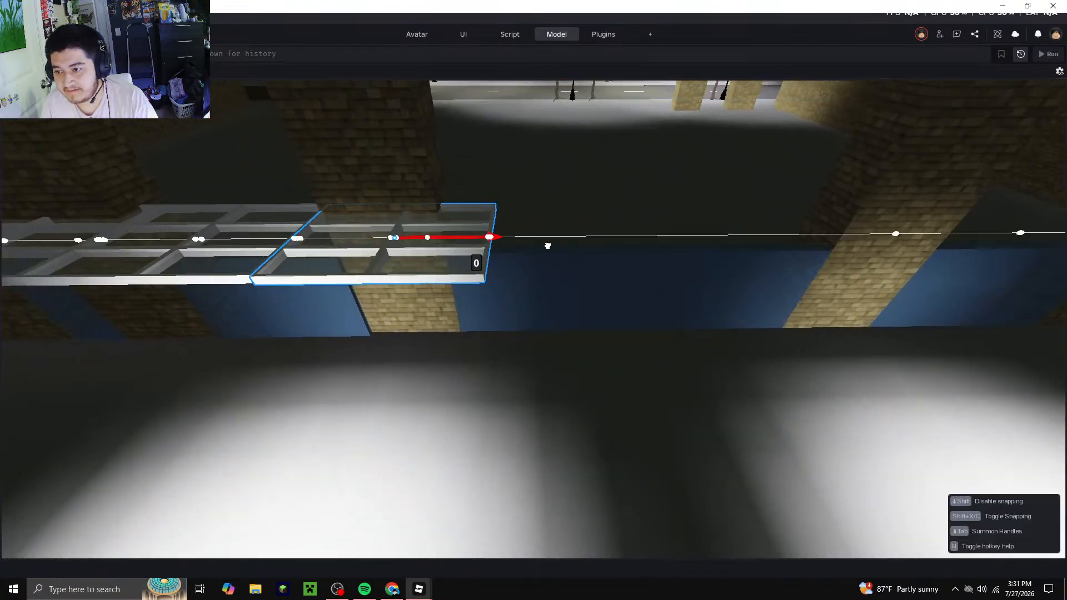
{"action": "left_click_drag", "start_coordinate": [727, 261], "coordinate": [708, 260]}
{"action": "key", "text": "w"}
{"action": "right_click_drag", "start_coordinate": [564, 265], "coordinate": [566, 261]}
{"action": "key", "text": "s"}
{"action": "left_click_drag", "start_coordinate": [669, 202], "coordinate": [596, 215]}
{"action": "left_click_drag", "start_coordinate": [657, 159], "coordinate": [662, 158]}
{"action": "key", "text": "s"}
{"action": "key", "text": "d"}
Duplicate the end panel over the wide glass bay and adjust its height by 0.26 studs
{"action": "right_click", "coordinate": [465, 235]}
{"action": "left_click", "coordinate": [500, 91]}
{"action": "scroll", "coordinate": [515, 248], "scroll_direction": "up", "scroll_amount": 3}
{"action": "right_click_drag", "start_coordinate": [514, 248], "coordinate": [517, 249]}
{"action": "key", "text": "s"}
{"action": "key", "text": "w"}
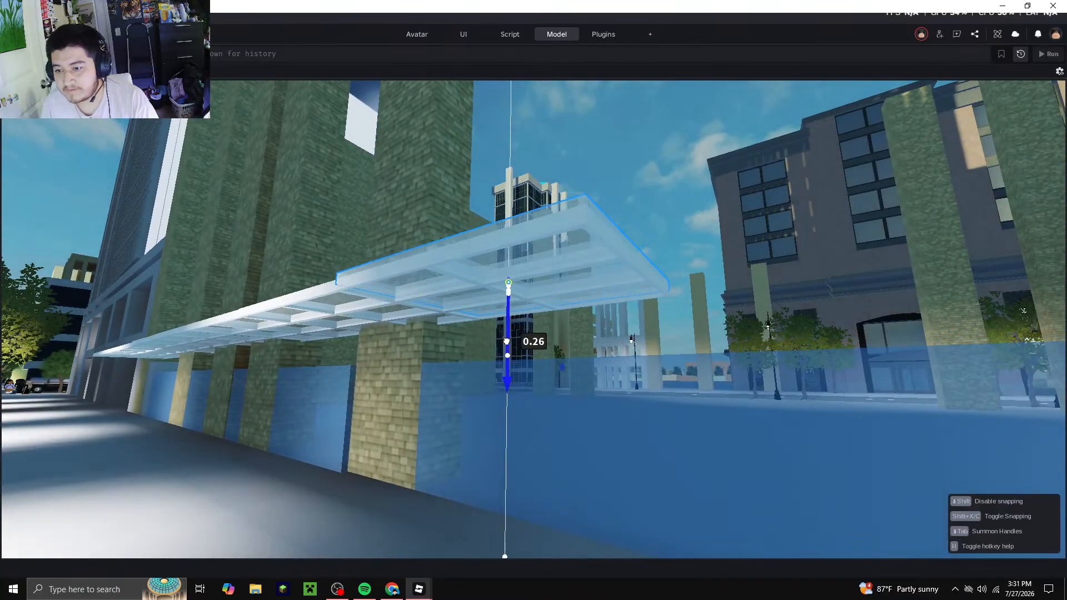
{"action": "left_click_drag", "start_coordinate": [506, 345], "coordinate": [506, 345]}
{"action": "right_click_drag", "start_coordinate": [506, 345], "coordinate": [501, 305]}
{"action": "key", "text": "s"}
Slide the duplicated canopy panel 13 studs along the wide glass bay and close its gap against the previous panel
{"action": "left_click_drag", "start_coordinate": [535, 209], "coordinate": [600, 245]}
{"action": "right_click_drag", "start_coordinate": [600, 245], "coordinate": [573, 251]}
{"action": "key", "text": "w"}
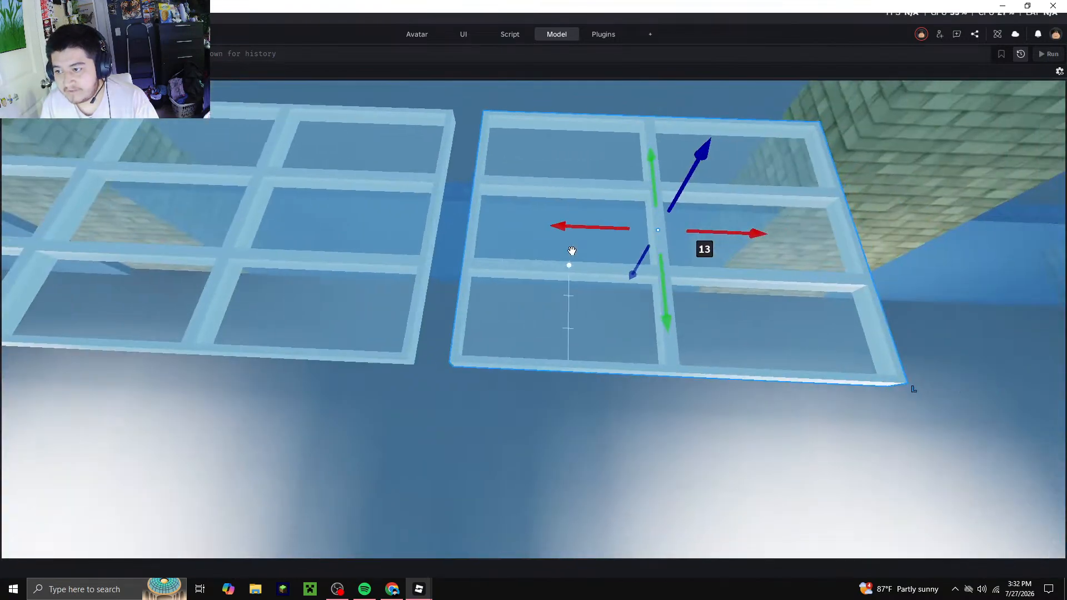
{"action": "key", "text": "w"}
{"action": "left_click_drag", "start_coordinate": [602, 196], "coordinate": [554, 221]}
{"action": "right_click_drag", "start_coordinate": [554, 220], "coordinate": [482, 254]}
Paste another canopy panel near the end of the wide glass bay and align its height with the row
{"action": "key", "text": "s"}
{"action": "right_click", "coordinate": [482, 255]}
{"action": "left_click", "coordinate": [555, 44]}
{"action": "key", "text": "a"}
{"action": "key", "text": "w"}
{"action": "right_click_drag", "start_coordinate": [506, 296], "coordinate": [506, 297]}
{"action": "left_click_drag", "start_coordinate": [478, 278], "coordinate": [477, 299]}
{"action": "key", "text": "s"}
{"action": "right_click_drag", "start_coordinate": [482, 300], "coordinate": [481, 258]}
Slide the new panel 11.89 studs across the brick column so it joins the end of the canopy
{"action": "left_click_drag", "start_coordinate": [503, 208], "coordinate": [657, 233]}
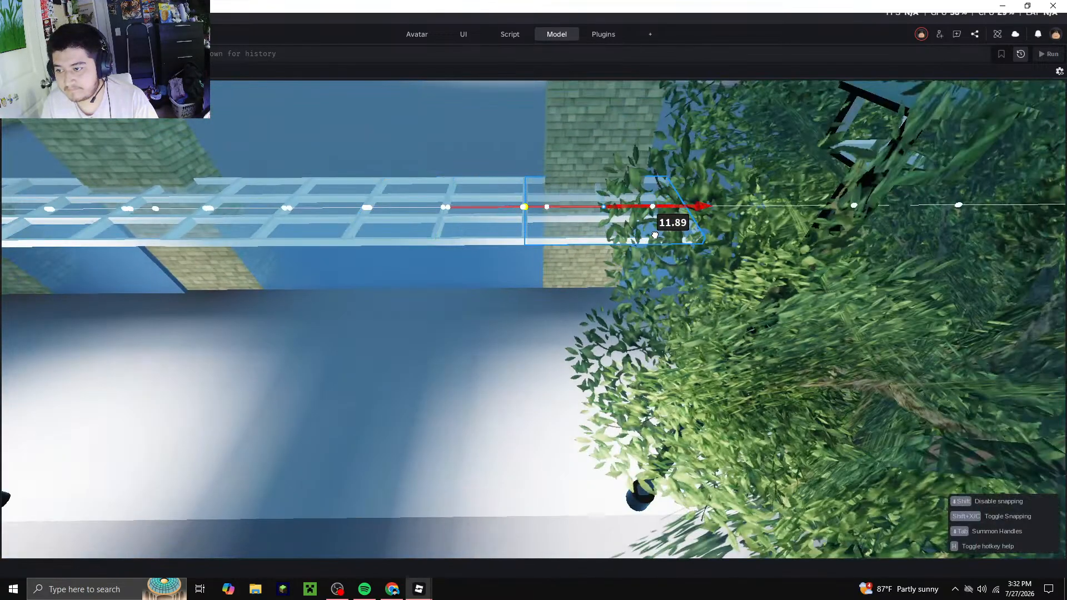
{"action": "scroll", "coordinate": [507, 292], "scroll_direction": "down", "scroll_amount": 5}
{"action": "scroll", "coordinate": [493, 233], "scroll_direction": "up", "scroll_amount": 6}
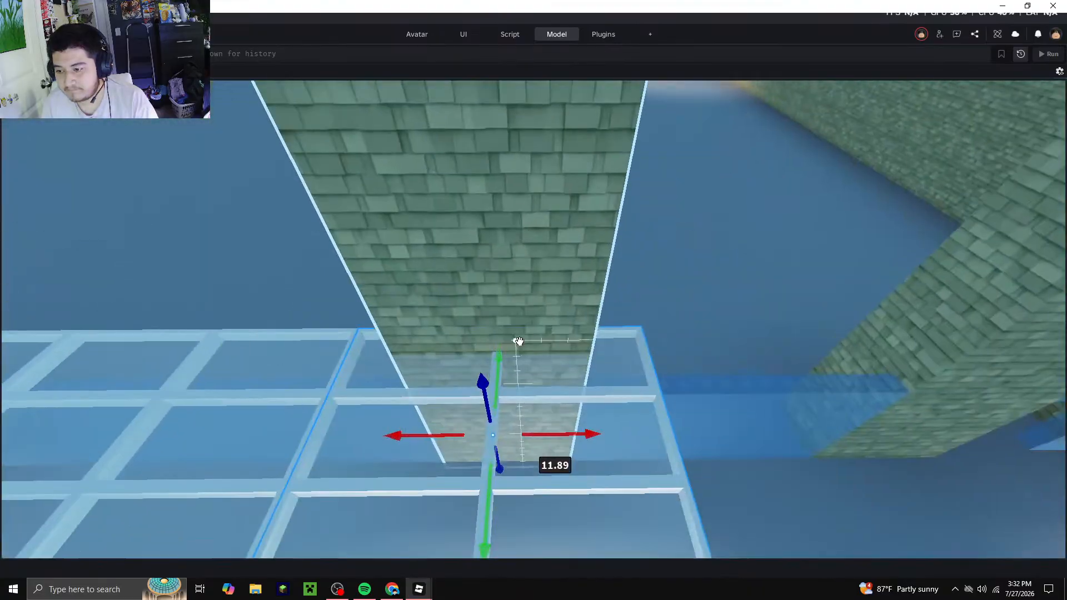
{"action": "key", "text": "d"}
{"action": "scroll", "coordinate": [518, 343], "scroll_direction": "up", "scroll_amount": 2}
{"action": "scroll", "coordinate": [518, 343], "scroll_direction": "down", "scroll_amount": 2}
Paste one more canopy panel at the end brick column and lower it to the canopy's level
{"action": "right_click", "coordinate": [494, 349]}
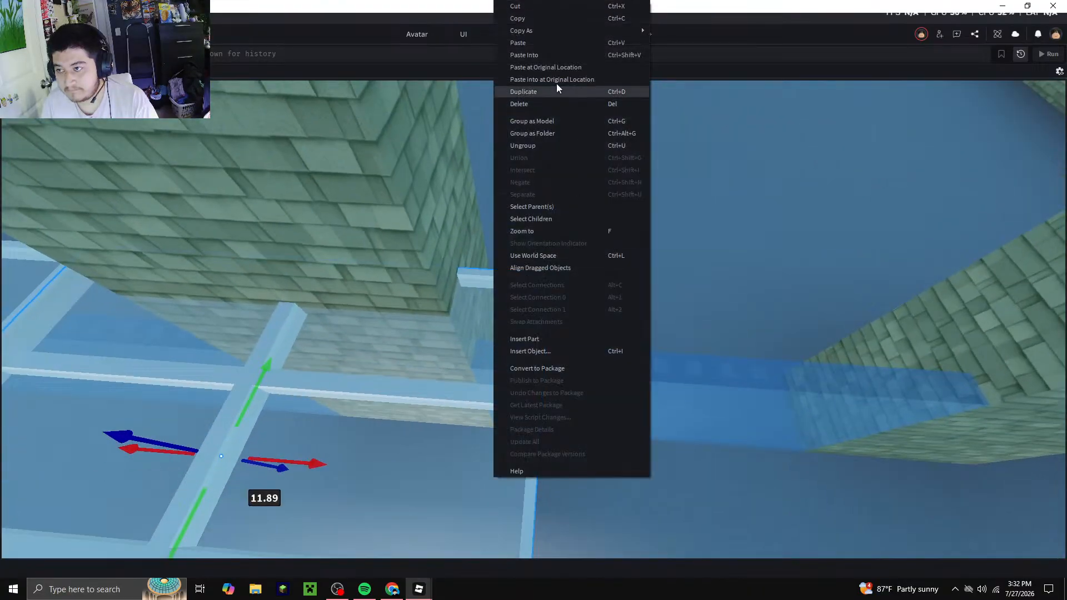
{"action": "left_click", "coordinate": [543, 42]}
{"action": "right_click_drag", "start_coordinate": [558, 333], "coordinate": [557, 335]}
{"action": "scroll", "coordinate": [557, 339], "scroll_direction": "down", "scroll_amount": 5}
{"action": "left_click_drag", "start_coordinate": [511, 250], "coordinate": [511, 278]}
{"action": "right_click_drag", "start_coordinate": [511, 272], "coordinate": [512, 279]}
{"action": "left_click_drag", "start_coordinate": [511, 279], "coordinate": [513, 271]}
{"action": "right_click_drag", "start_coordinate": [512, 278], "coordinate": [513, 271]}
{"action": "scroll", "coordinate": [512, 271], "scroll_direction": "up", "scroll_amount": 4}
{"action": "left_click_drag", "start_coordinate": [513, 271], "coordinate": [540, 366]}
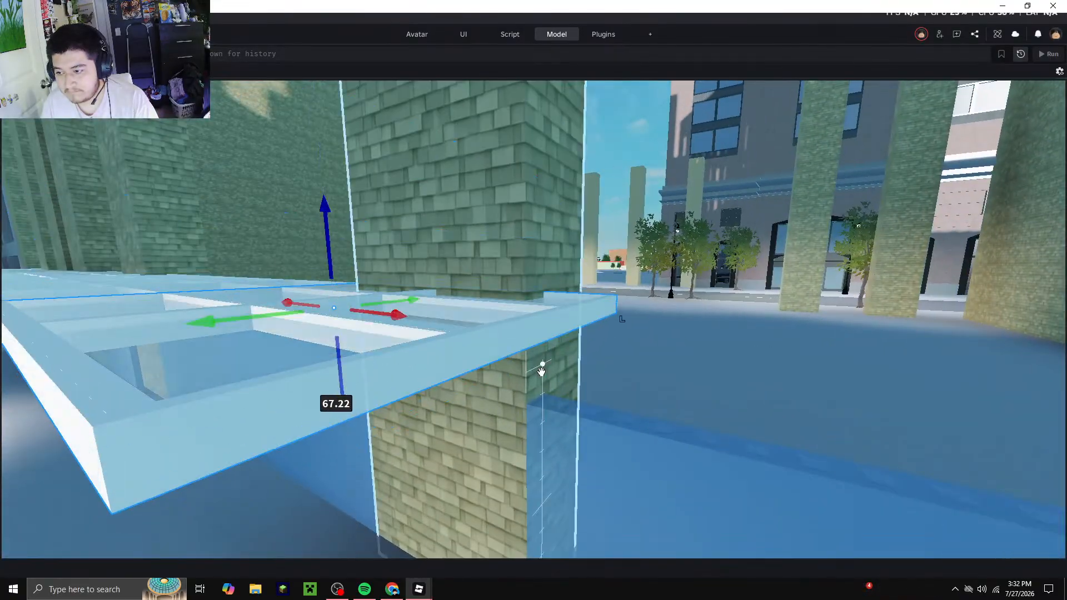
Slide the lowered panel 12 studs past the brick column and close the remaining gap by 0.075 studs
{"action": "right_click_drag", "start_coordinate": [540, 366], "coordinate": [481, 286]}
{"action": "scroll", "coordinate": [480, 285], "scroll_direction": "down", "scroll_amount": 3}
{"action": "left_click_drag", "start_coordinate": [461, 255], "coordinate": [743, 336]}
{"action": "scroll", "coordinate": [445, 350], "scroll_direction": "up", "scroll_amount": 3}
{"action": "right_click_drag", "start_coordinate": [445, 350], "coordinate": [443, 339]}
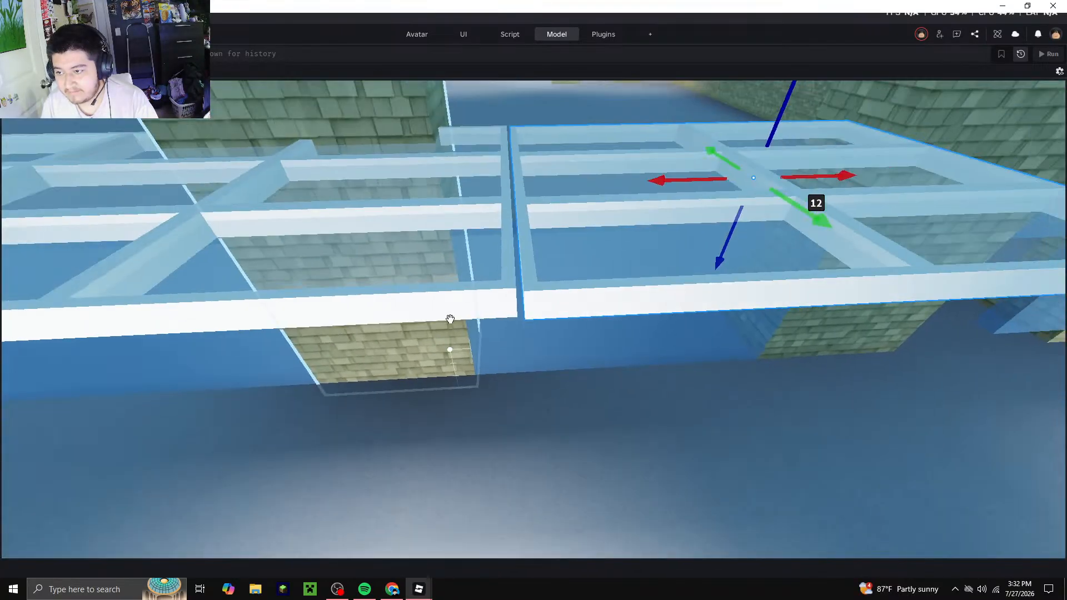
{"action": "left_click_drag", "start_coordinate": [680, 180], "coordinate": [672, 182]}
{"action": "right_click_drag", "start_coordinate": [545, 248], "coordinate": [545, 247]}
{"action": "left_click_drag", "start_coordinate": [488, 206], "coordinate": [486, 206]}
Check the canopy's extent in Street View, then paste a further panel at the row's end and lower it into line
{"action": "scroll", "coordinate": [485, 207], "scroll_direction": "down", "scroll_amount": 8}
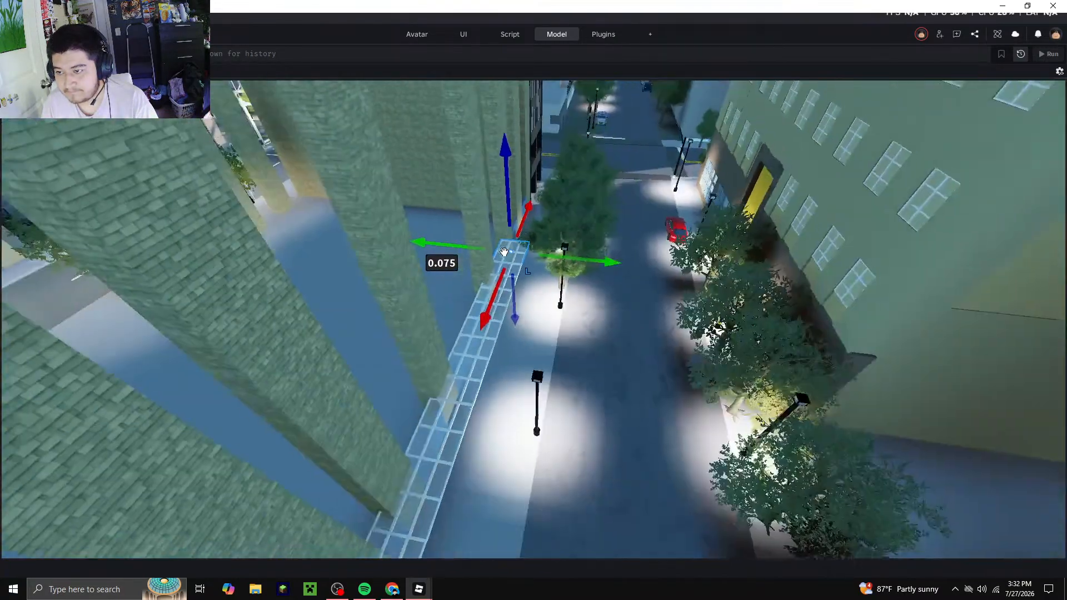
{"action": "scroll", "coordinate": [485, 222], "scroll_direction": "up", "scroll_amount": 3}
{"action": "left_click", "coordinate": [383, 592]}
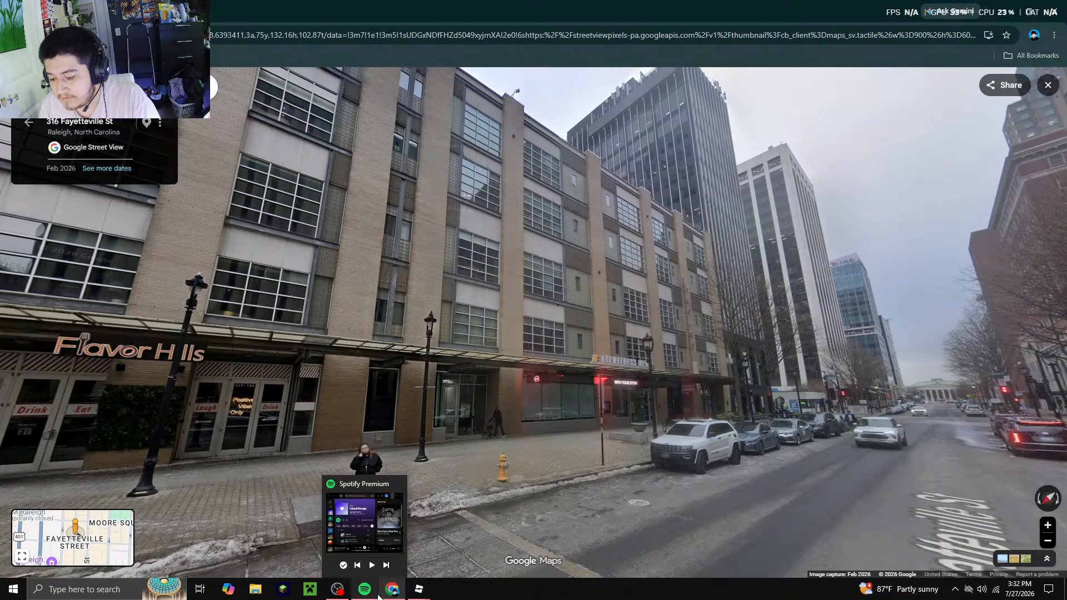
{"action": "left_click", "coordinate": [380, 597]}
{"action": "scroll", "coordinate": [427, 312], "scroll_direction": "up", "scroll_amount": 3}
{"action": "right_click", "coordinate": [479, 225]}
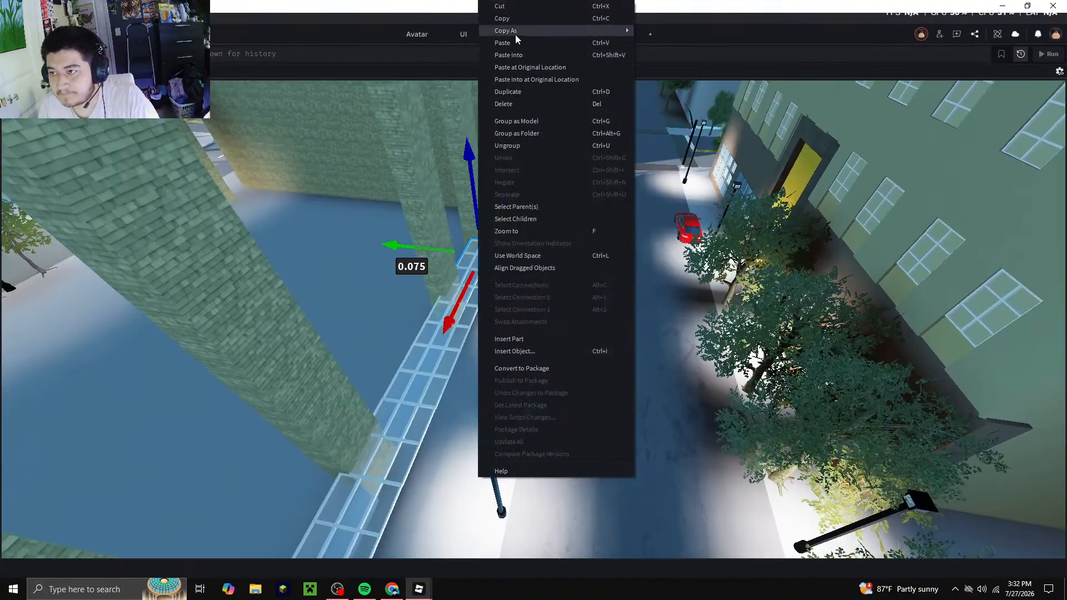
{"action": "left_click", "coordinate": [516, 39]}
{"action": "scroll", "coordinate": [497, 261], "scroll_direction": "up", "scroll_amount": 8}
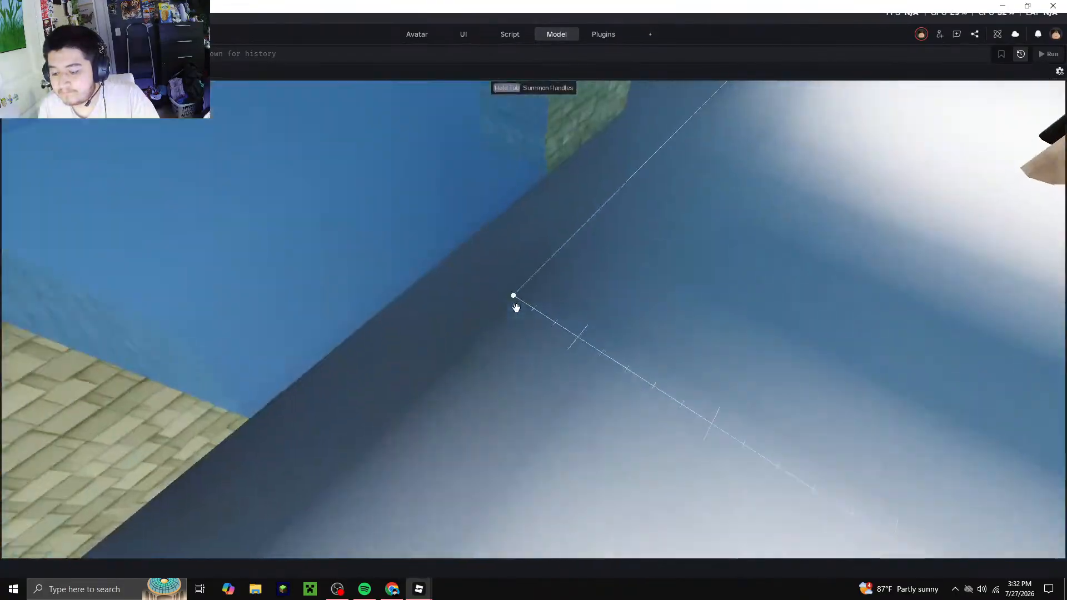
{"action": "scroll", "coordinate": [516, 308], "scroll_direction": "down", "scroll_amount": 8}
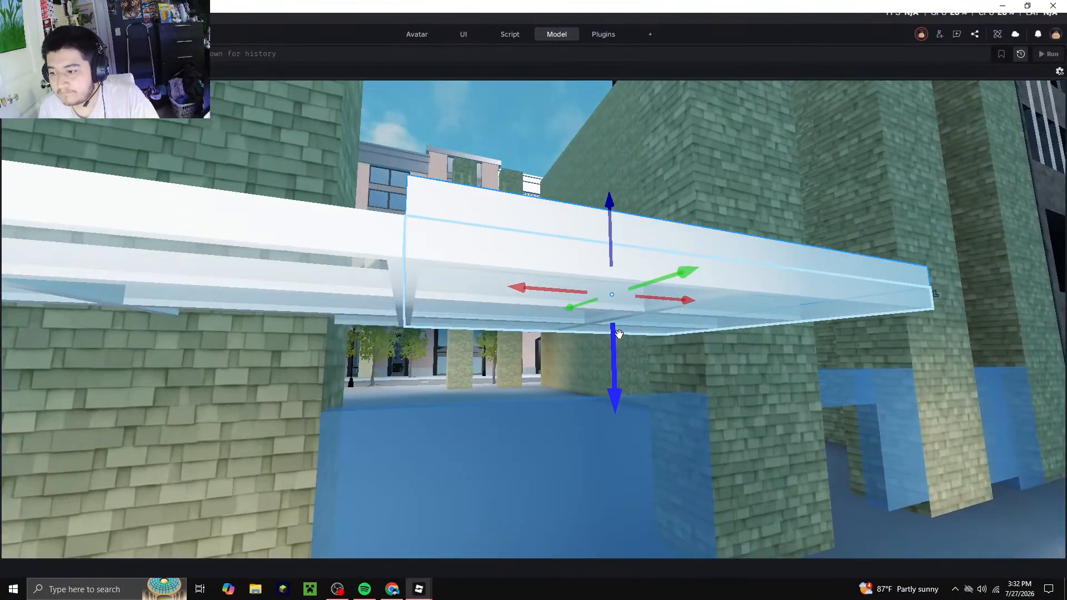
{"action": "left_click_drag", "start_coordinate": [615, 341], "coordinate": [614, 353]}
Move the further panel along the facade to the next brick column and fit it flush against the canopy's end
{"action": "scroll", "coordinate": [584, 350], "scroll_direction": "down", "scroll_amount": 4}
{"action": "right_click_drag", "start_coordinate": [614, 358], "coordinate": [564, 338]}
{"action": "scroll", "coordinate": [511, 259], "scroll_direction": "up", "scroll_amount": 6}
{"action": "right_click_drag", "start_coordinate": [500, 253], "coordinate": [516, 255]}
{"action": "scroll", "coordinate": [516, 254], "scroll_direction": "down", "scroll_amount": 4}
{"action": "left_click_drag", "start_coordinate": [463, 291], "coordinate": [785, 310]}
{"action": "key", "text": "w"}
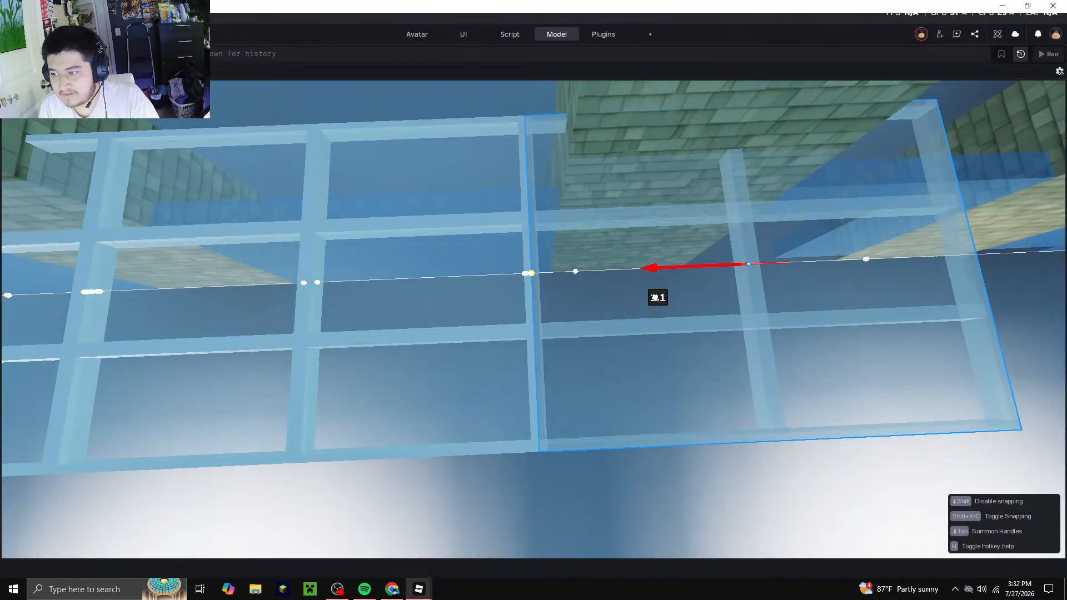
{"action": "left_click_drag", "start_coordinate": [654, 299], "coordinate": [653, 298]}
{"action": "key", "text": "s"}
{"action": "right_click_drag", "start_coordinate": [653, 299], "coordinate": [560, 228]}
Add another canopy panel at the extended end of the row and adjust its height to match
{"action": "right_click", "coordinate": [469, 255]}
{"action": "left_click", "coordinate": [494, 41]}
{"action": "key", "text": "s"}
{"action": "left_click_drag", "start_coordinate": [531, 187], "coordinate": [535, 166]}
{"action": "right_click_drag", "start_coordinate": [520, 176], "coordinate": [504, 206]}
{"action": "key", "text": "s"}
{"action": "key", "text": "ctrl+d"}
Slide the added panel outward along the facade and fit it against its neighbour with a 0.076-stud nudge
{"action": "left_click_drag", "start_coordinate": [451, 214], "coordinate": [570, 301]}
{"action": "key", "text": "w"}
{"action": "right_click_drag", "start_coordinate": [545, 286], "coordinate": [607, 167]}
{"action": "key", "text": "s"}
{"action": "right_click_drag", "start_coordinate": [623, 202], "coordinate": [661, 228]}
{"action": "left_click_drag", "start_coordinate": [667, 230], "coordinate": [625, 257]}
{"action": "right_click_drag", "start_coordinate": [625, 258], "coordinate": [544, 226]}
{"action": "left_click_drag", "start_coordinate": [533, 223], "coordinate": [537, 224]}
Compare the canopy with Street View and paste the closing panel before the final brick columns, lowered to the row
{"action": "scroll", "coordinate": [534, 222], "scroll_direction": "down", "scroll_amount": 4}
{"action": "key", "text": "d"}
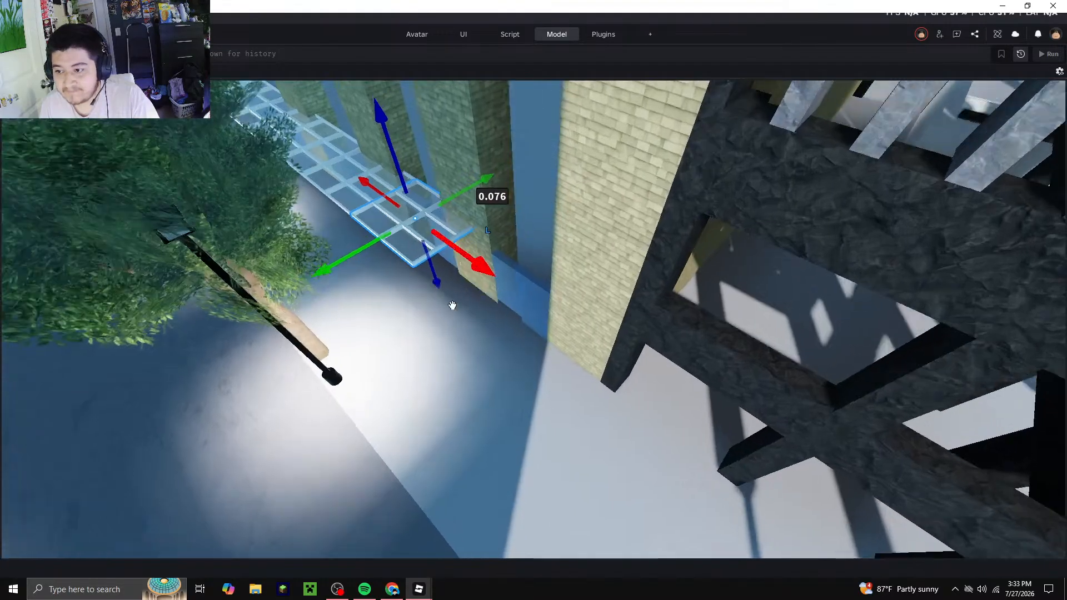
{"action": "left_click", "coordinate": [396, 594]}
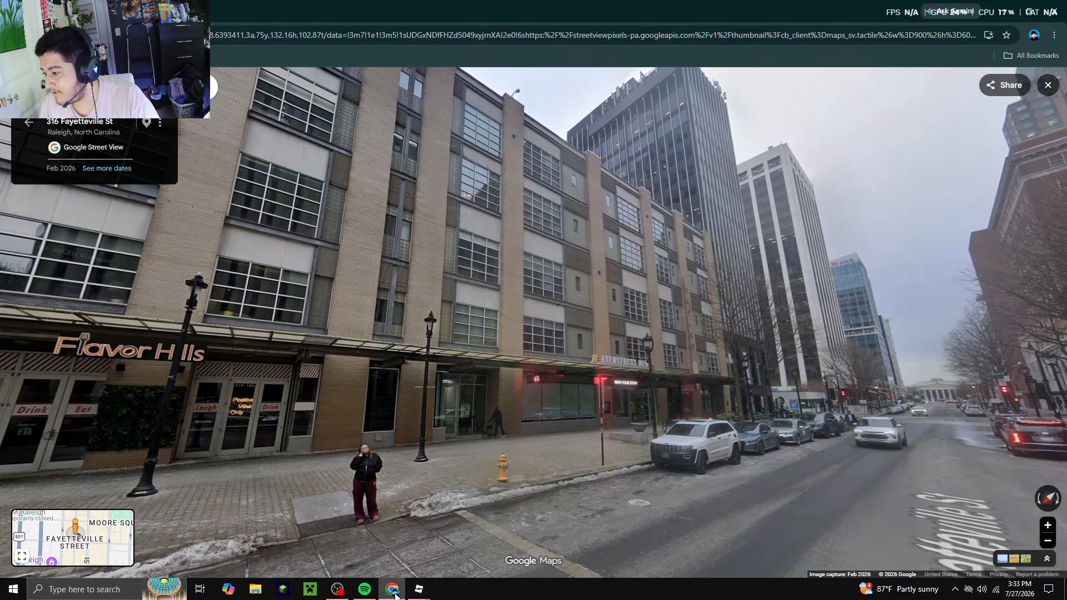
{"action": "left_click", "coordinate": [396, 593]}
{"action": "right_click", "coordinate": [448, 222]}
{"action": "left_click", "coordinate": [473, 43]}
{"action": "right_click_drag", "start_coordinate": [472, 334], "coordinate": [524, 299]}
{"action": "left_click_drag", "start_coordinate": [517, 324], "coordinate": [523, 364]}
{"action": "right_click_drag", "start_coordinate": [523, 364], "coordinate": [451, 267]}
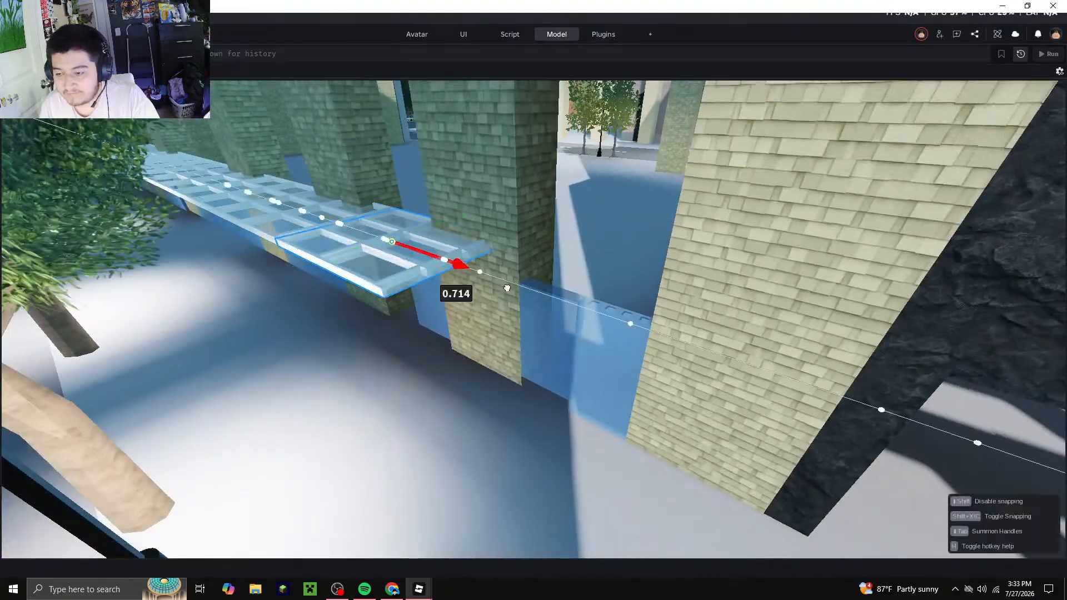
Slide the closing panel past the last brick column to the black stone building's adjoining brick pier and deselect it
{"action": "left_click_drag", "start_coordinate": [481, 275], "coordinate": [612, 334]}
{"action": "right_click_drag", "start_coordinate": [450, 340], "coordinate": [464, 353]}
{"action": "key", "text": "s"}
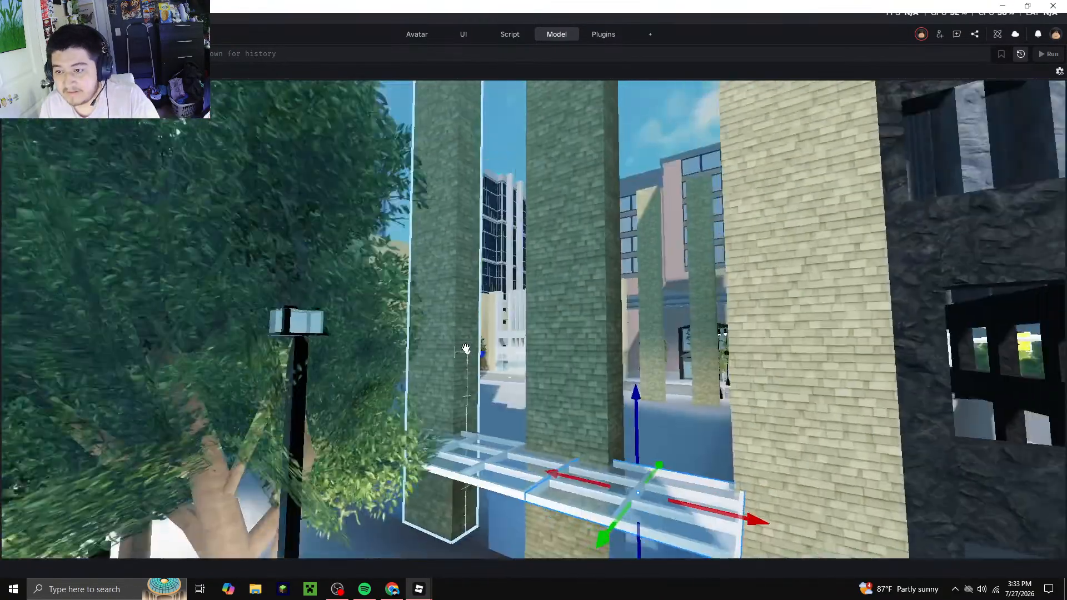
{"action": "key", "text": "a"}
{"action": "left_click", "coordinate": [446, 113]}
{"action": "scroll", "coordinate": [320, 272], "scroll_direction": "up", "scroll_amount": 8}
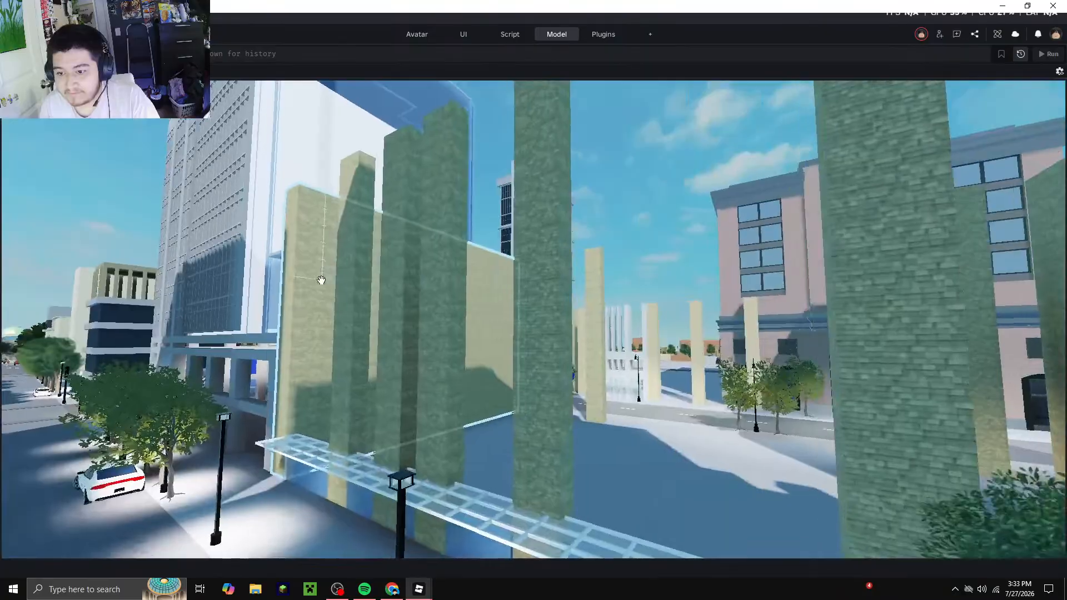
Examine the facade's far end column and adjacent glass-block window bay from 313 Fayetteville St in Street View
{"action": "right_click_drag", "start_coordinate": [356, 329], "coordinate": [355, 328]}
{"action": "key", "text": "a"}
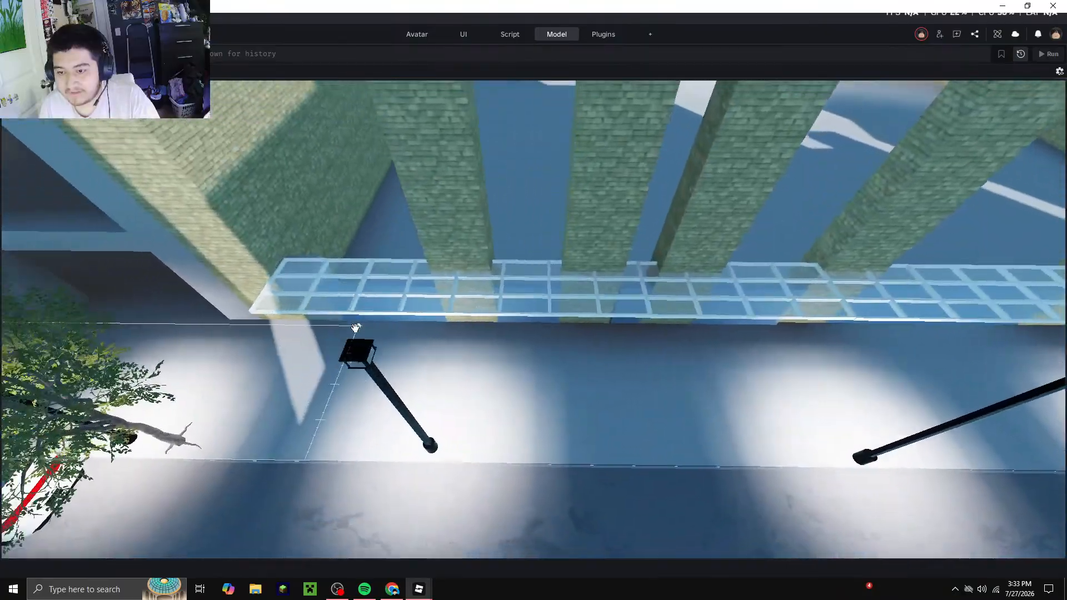
{"action": "key", "text": "s"}
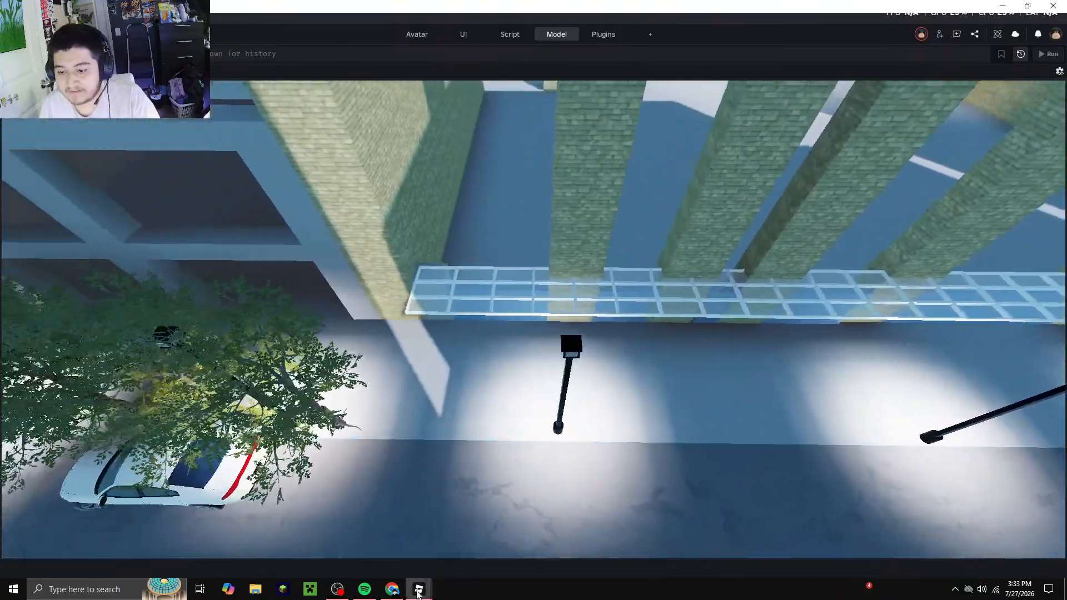
{"action": "left_click", "coordinate": [391, 589]}
{"action": "left_click_drag", "start_coordinate": [306, 526], "coordinate": [467, 495]}
{"action": "left_click", "coordinate": [468, 494]}
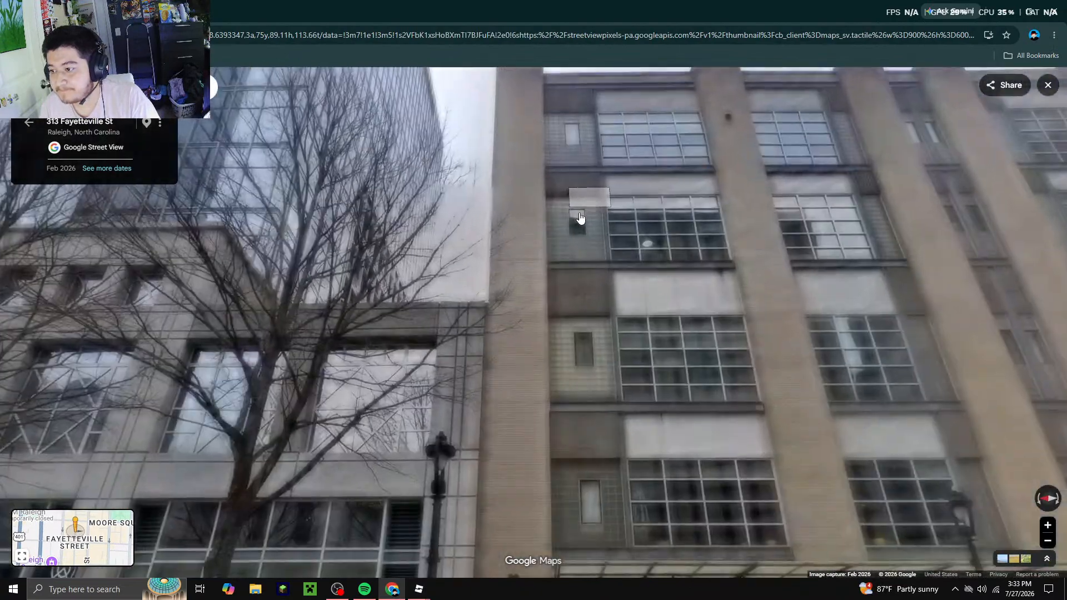
{"action": "left_click_drag", "start_coordinate": [579, 218], "coordinate": [564, 521]}
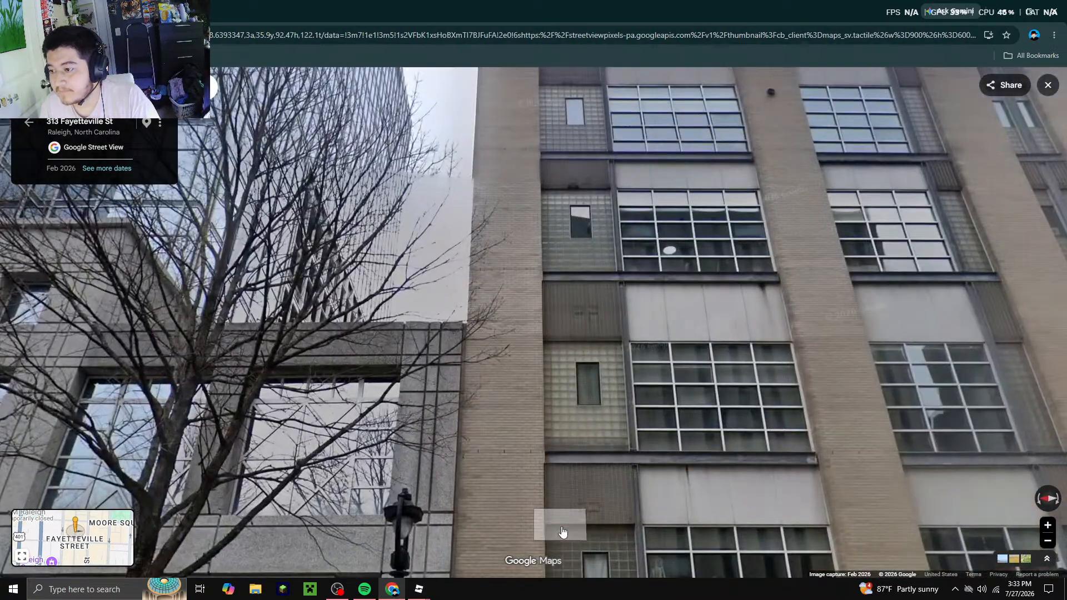
{"action": "left_click", "coordinate": [386, 591]}
Insert a part with a tiled material and place it against the brick end column beside the canopy
{"action": "key", "text": "w"}
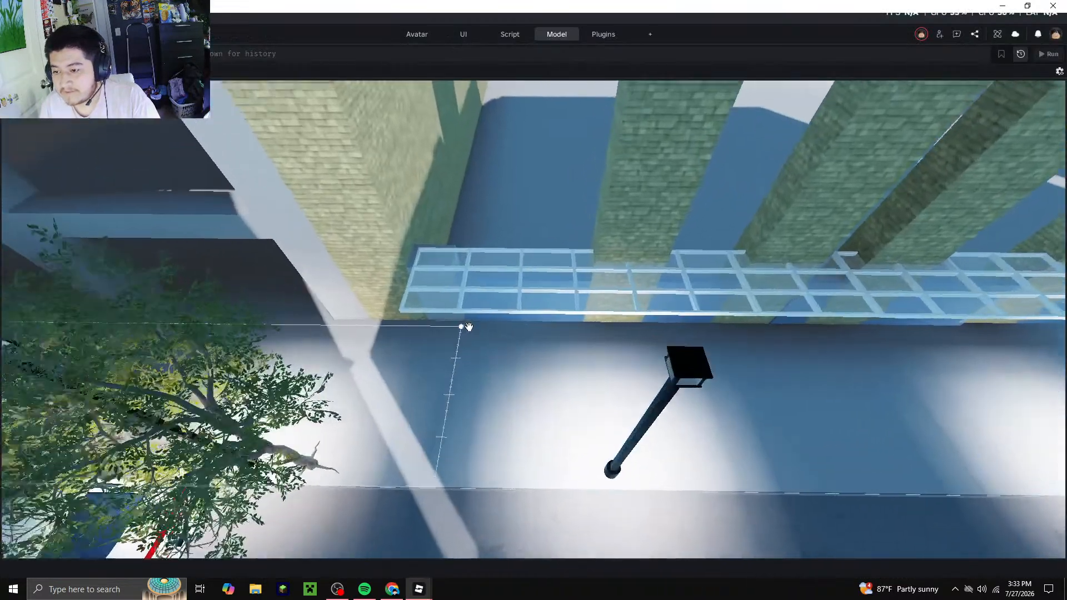
{"action": "key", "text": "a"}
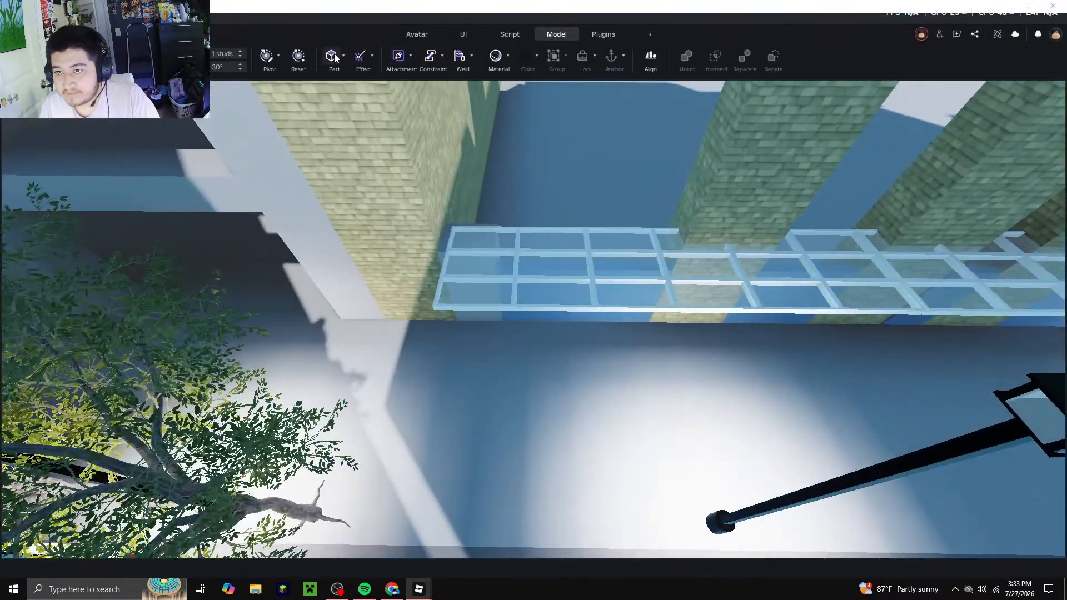
{"action": "left_click", "coordinate": [508, 55]}
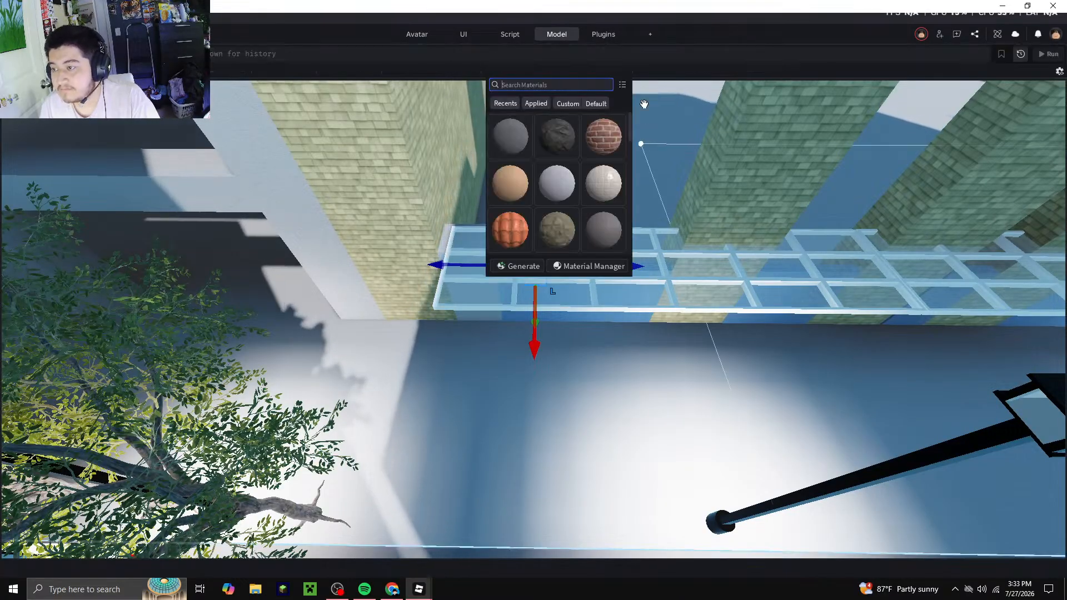
{"action": "scroll", "coordinate": [561, 169], "scroll_direction": "down", "scroll_amount": 1}
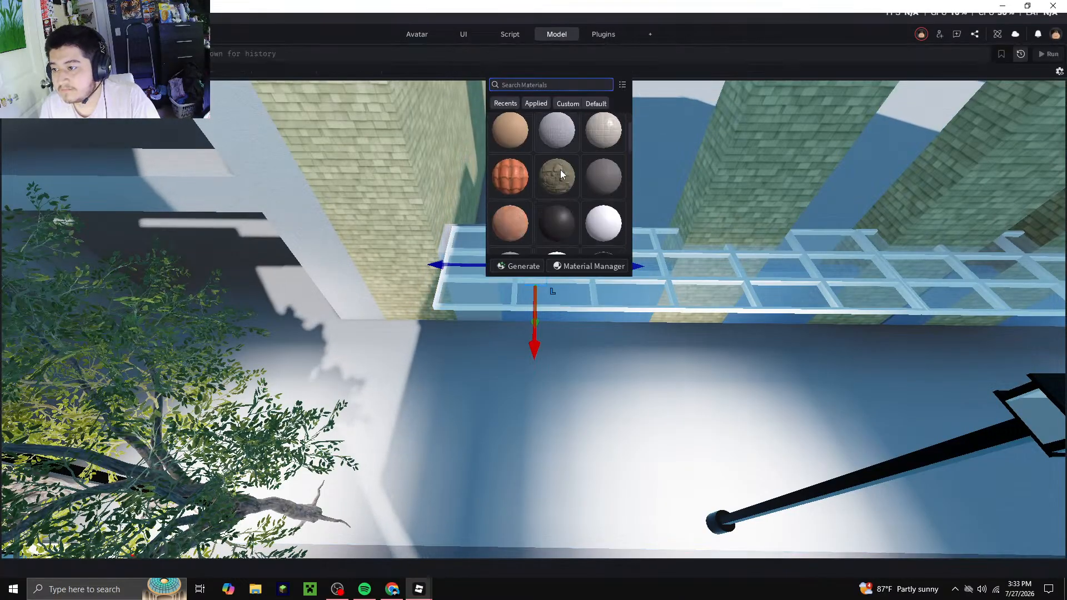
{"action": "left_click", "coordinate": [593, 139]}
{"action": "scroll", "coordinate": [570, 226], "scroll_direction": "up", "scroll_amount": 7}
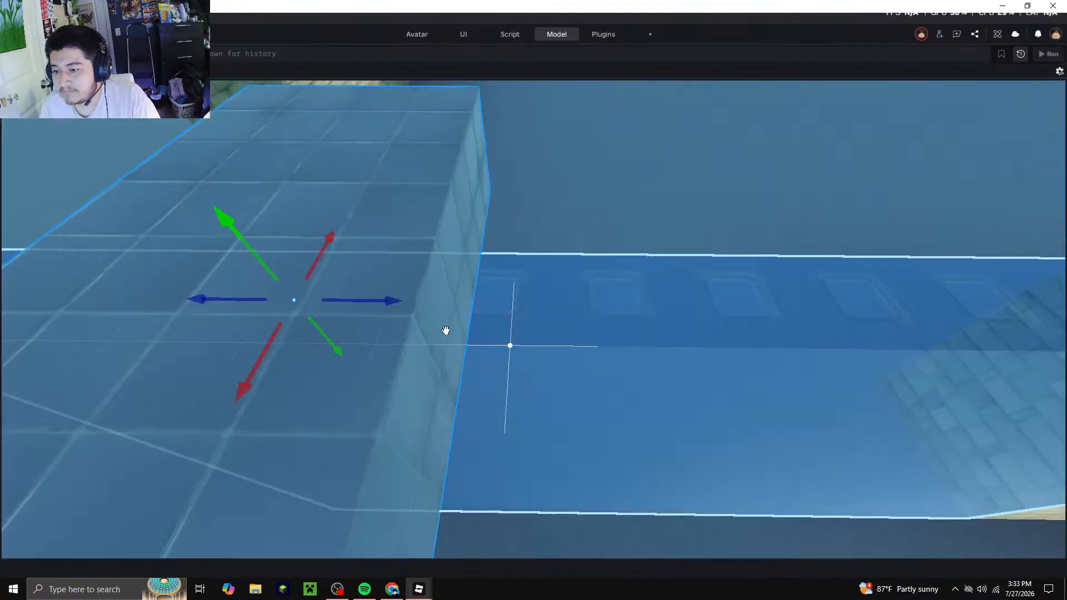
{"action": "scroll", "coordinate": [482, 362], "scroll_direction": "down", "scroll_amount": 1}
{"action": "left_click_drag", "start_coordinate": [445, 331], "coordinate": [488, 485]}
{"action": "scroll", "coordinate": [481, 362], "scroll_direction": "down", "scroll_amount": 5}
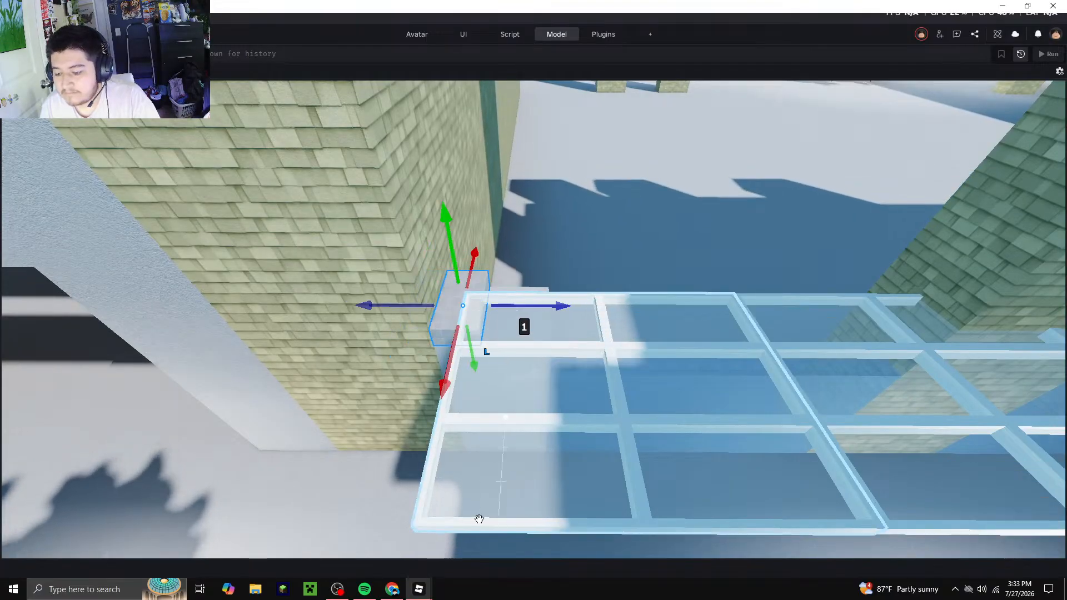
{"action": "scroll", "coordinate": [488, 486], "scroll_direction": "down", "scroll_amount": 3}
Recolour the tiled part dark grey to suit the window bay shown in Street View
{"action": "left_click", "coordinate": [391, 589]}
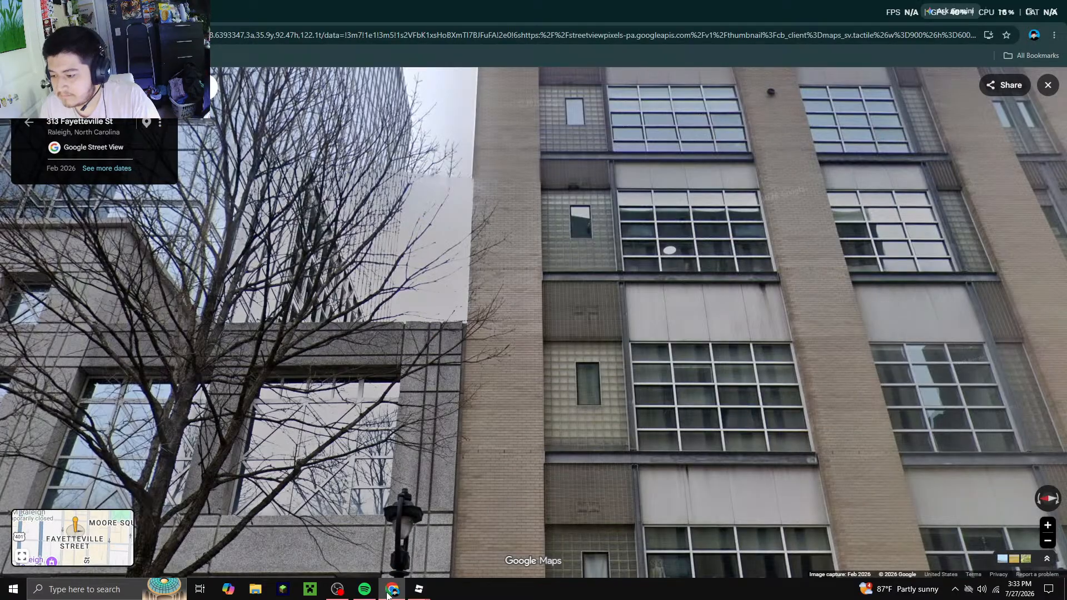
{"action": "left_click", "coordinate": [390, 591]}
{"action": "left_click", "coordinate": [553, 34]}
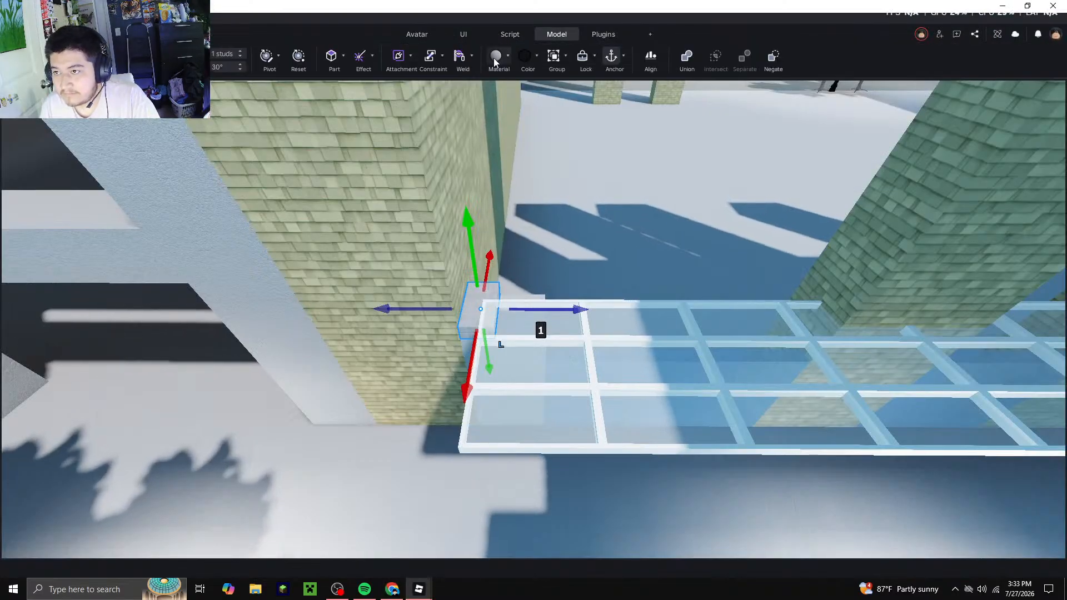
{"action": "left_click", "coordinate": [537, 56]}
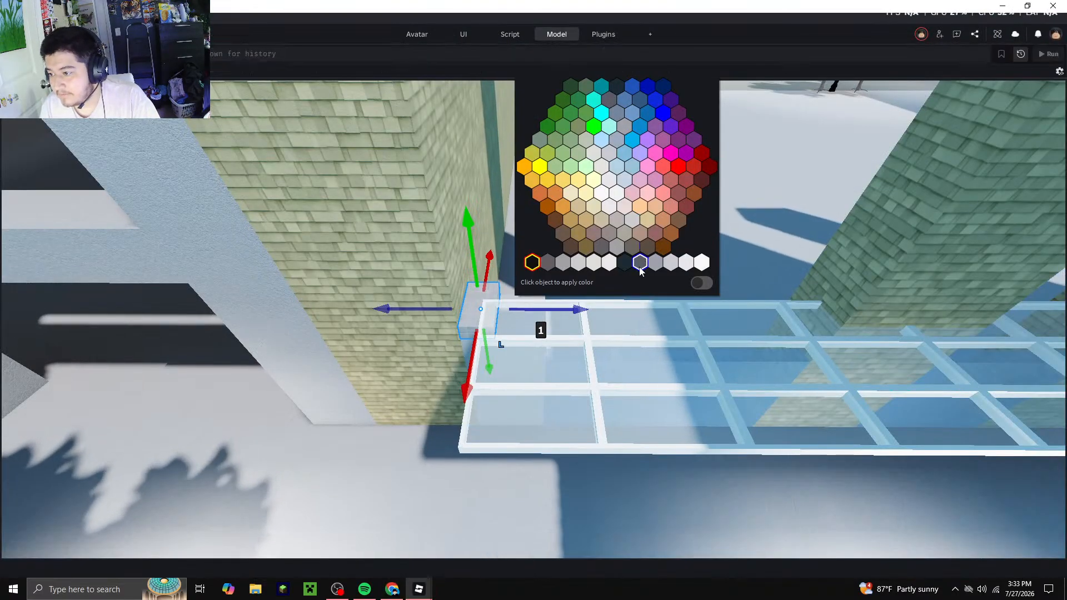
{"action": "left_click", "coordinate": [571, 33]}
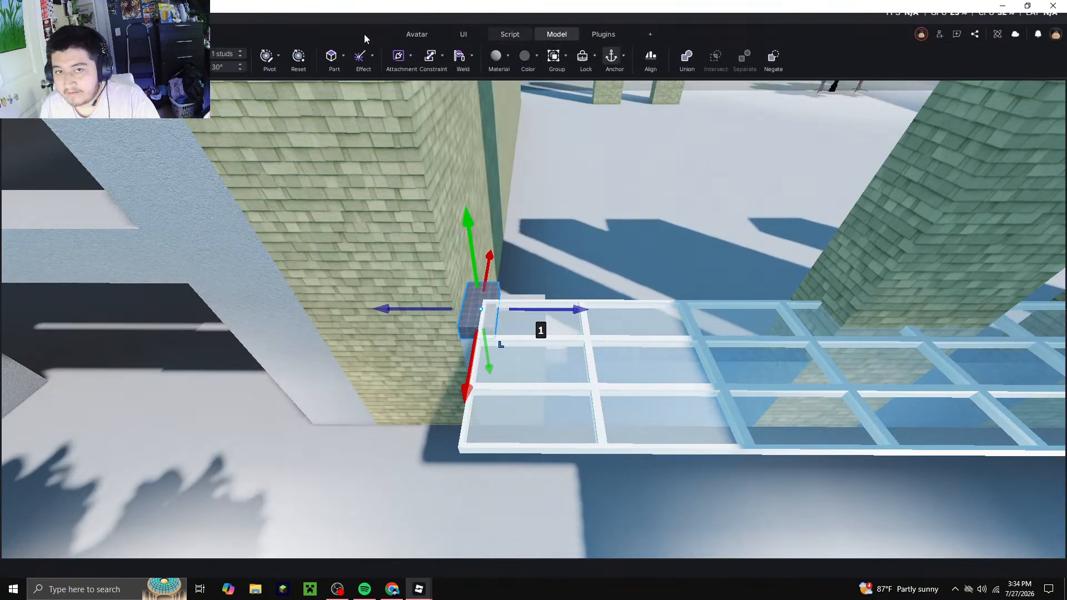
Scale the dark grey tiled part wider and stretch it upward into a tall strip beside the end column
{"action": "key", "text": "ctrl+3"}
{"action": "left_click_drag", "start_coordinate": [522, 310], "coordinate": [562, 313]}
{"action": "right_click_drag", "start_coordinate": [560, 314], "coordinate": [561, 314]}
{"action": "key", "text": "w"}
{"action": "key", "text": "s"}
{"action": "left_click_drag", "start_coordinate": [520, 471], "coordinate": [572, 304]}
{"action": "left_click_drag", "start_coordinate": [575, 199], "coordinate": [575, 167]}
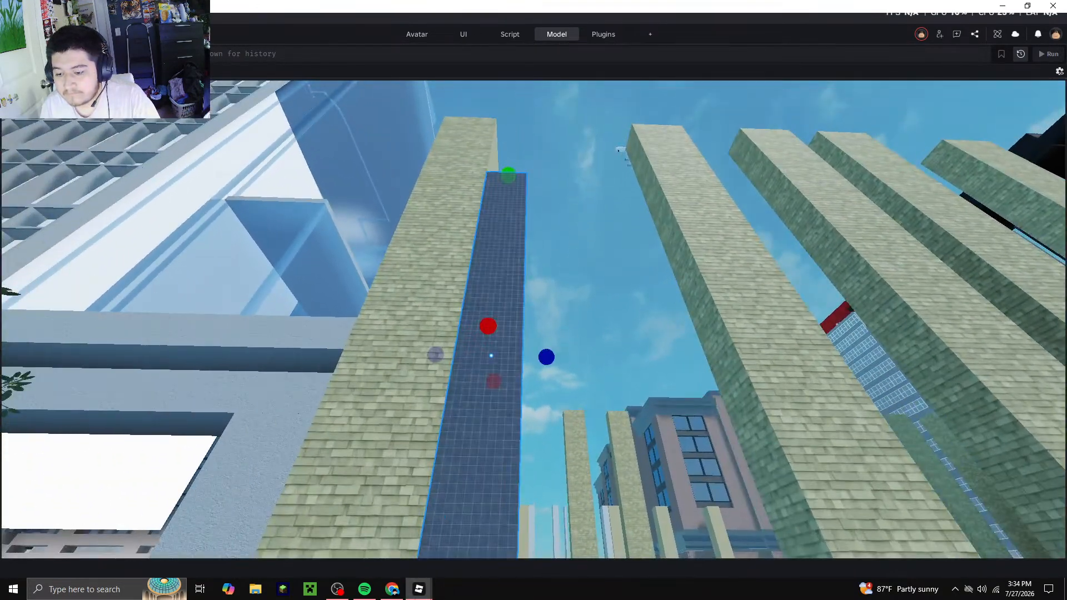
Check the roofline in Street View and adjust the tiled strip's height to just below the end column's top
{"action": "left_click", "coordinate": [396, 592]}
{"action": "left_click_drag", "start_coordinate": [564, 335], "coordinate": [583, 541]}
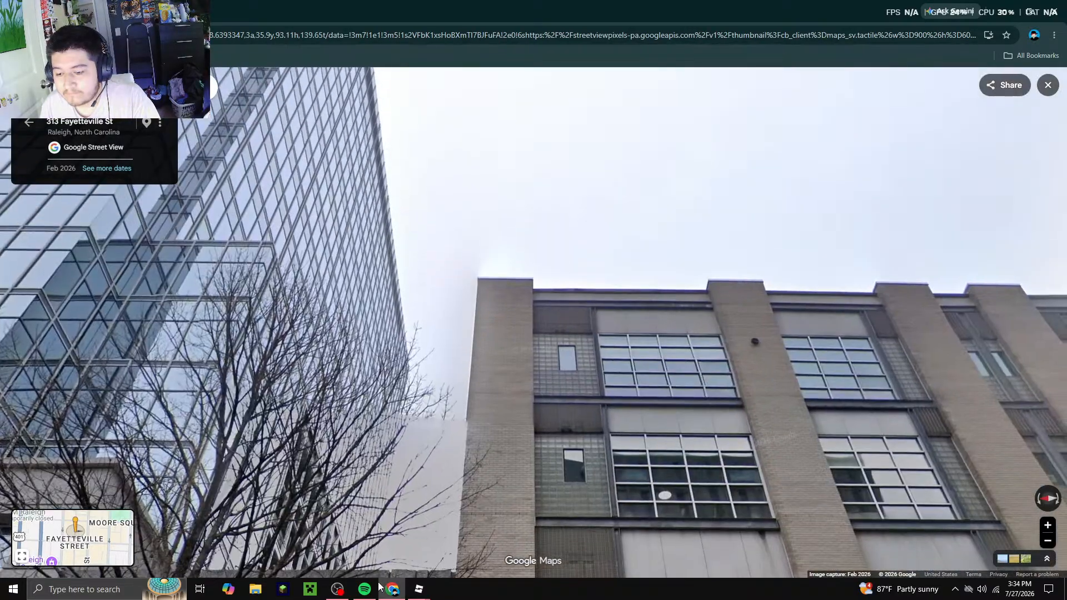
{"action": "left_click", "coordinate": [418, 589]}
{"action": "right_click_drag", "start_coordinate": [513, 407], "coordinate": [514, 405]}
{"action": "key", "text": "w"}
{"action": "key", "text": "s"}
{"action": "left_click_drag", "start_coordinate": [514, 407], "coordinate": [564, 239]}
{"action": "left_click", "coordinate": [575, 228]}
{"action": "key", "text": "s"}
{"action": "right_click_drag", "start_coordinate": [576, 229], "coordinate": [575, 230]}
{"action": "left_click", "coordinate": [364, 589]}
{"action": "left_click", "coordinate": [391, 589]}
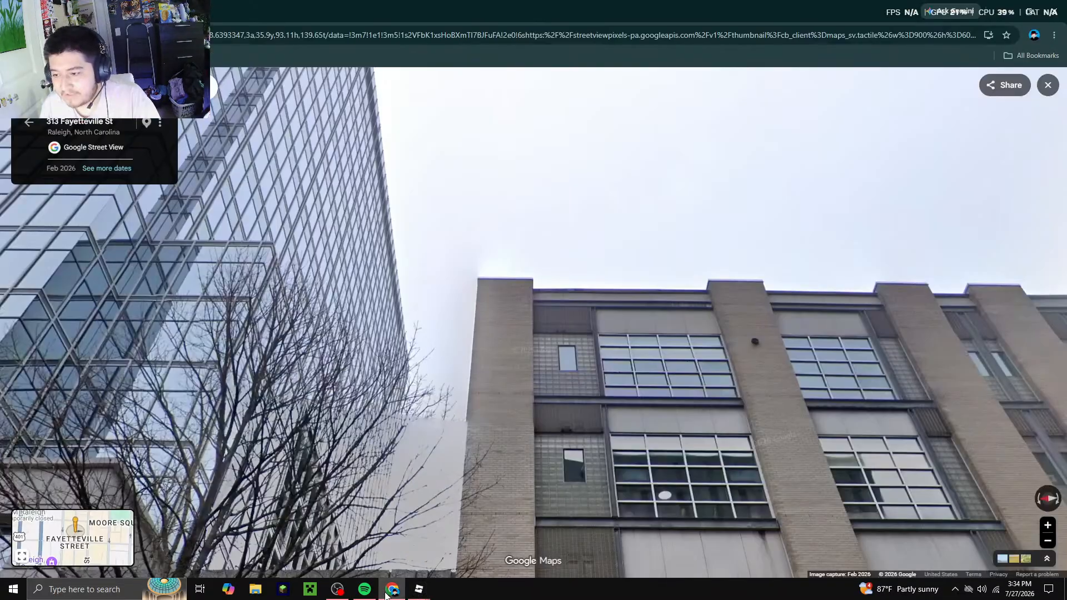
{"action": "left_click", "coordinate": [387, 593]}
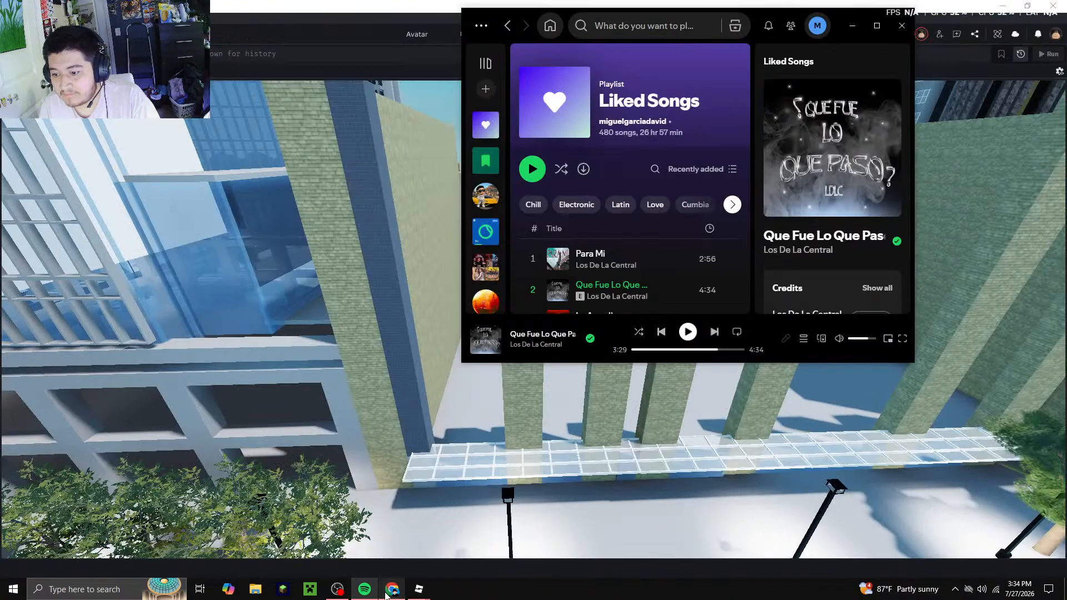
Switch from Spotify back to Roblox Studio and scale the dark tiled strip slightly wider, away from the brick end column
{"action": "left_click", "coordinate": [387, 594]}
{"action": "left_click", "coordinate": [387, 593]}
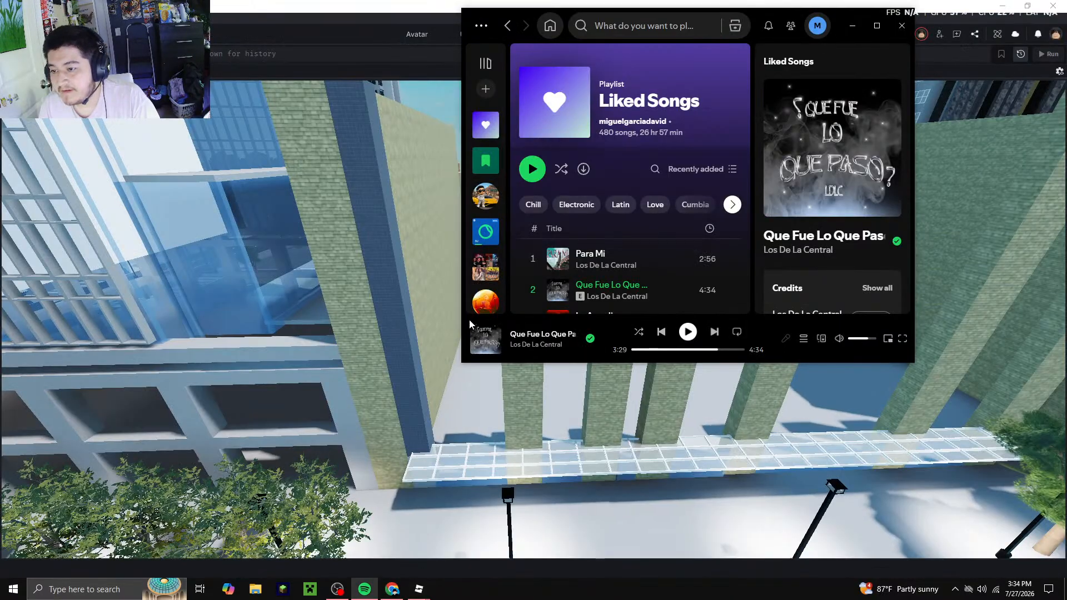
{"action": "left_click", "coordinate": [364, 589]}
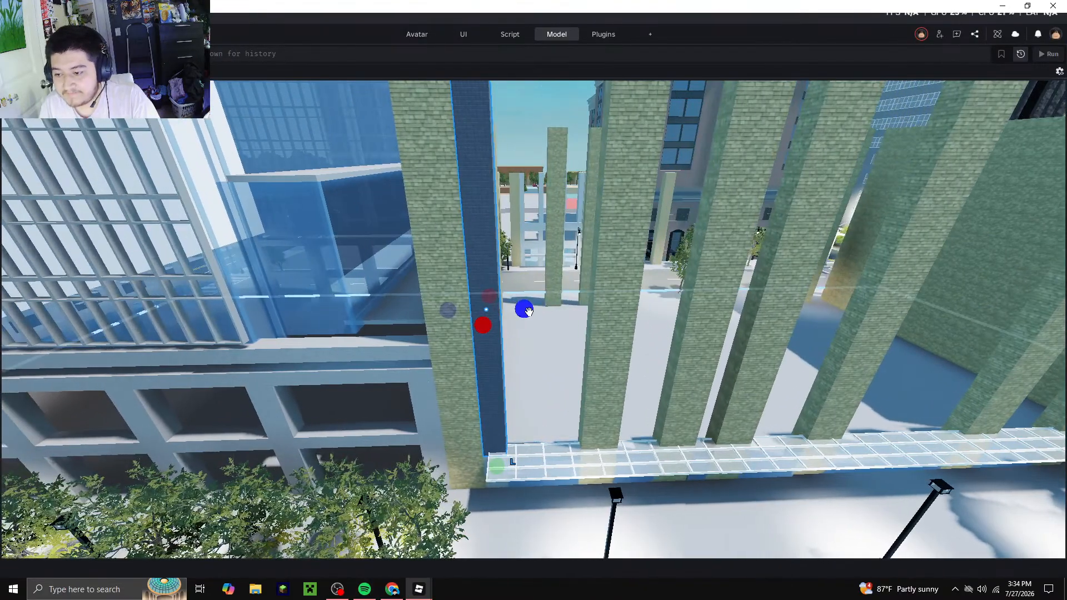
{"action": "left_click_drag", "start_coordinate": [517, 305], "coordinate": [535, 311]}
Deselect the strip and survey the finished downtown buildings along the street as far as the one with the tall gridded glass facade
{"action": "right_click_drag", "start_coordinate": [545, 309], "coordinate": [530, 326]}
{"action": "key", "text": "s"}
{"action": "left_click", "coordinate": [543, 193]}
{"action": "key", "text": "d"}
{"action": "key", "text": "a"}
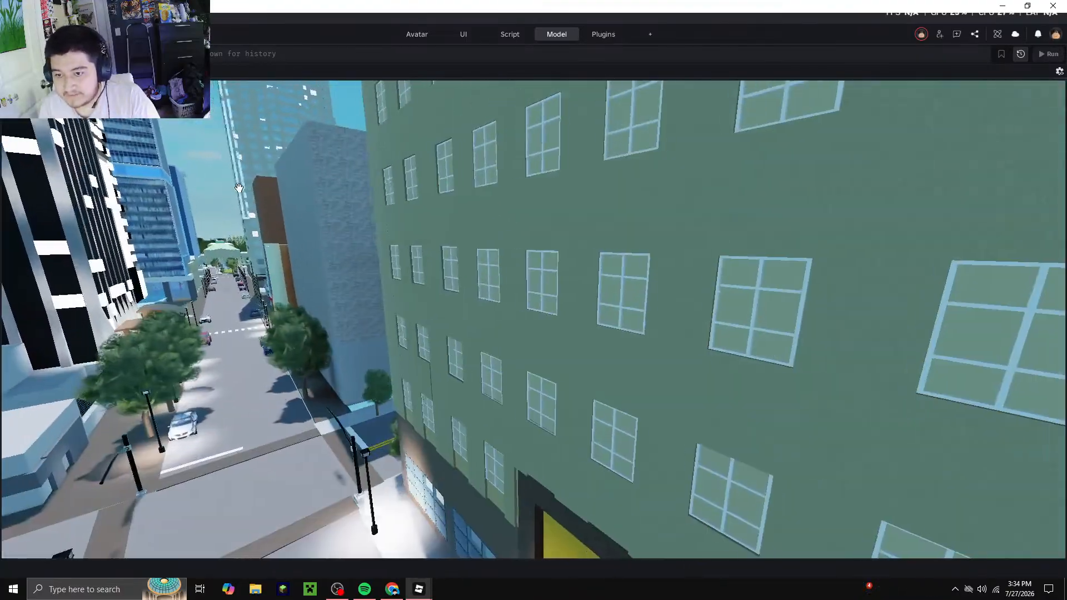
{"action": "key", "text": "w"}
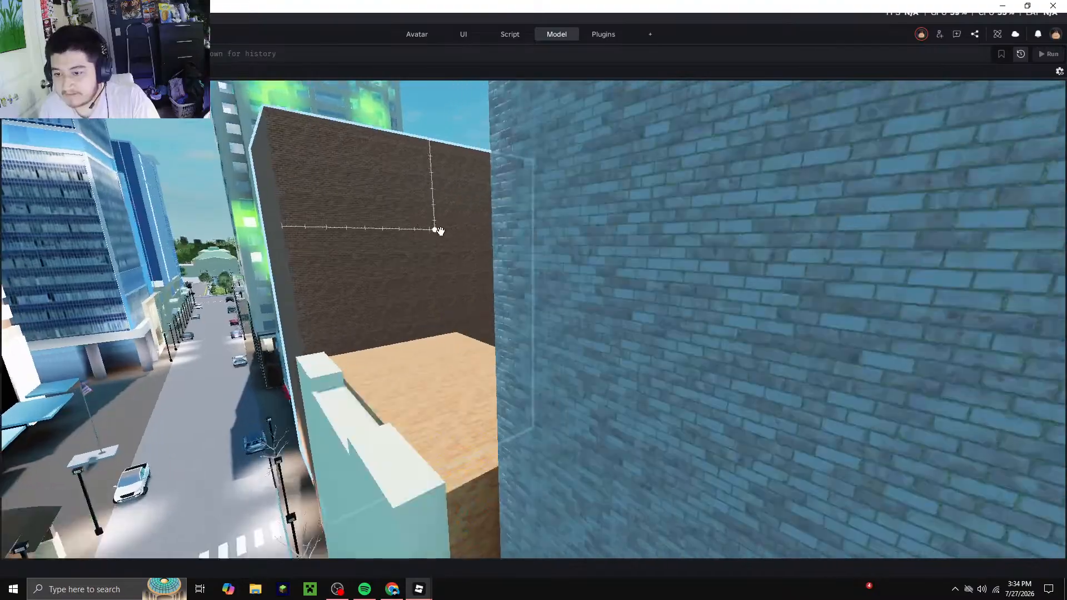
{"action": "key", "text": "w"}
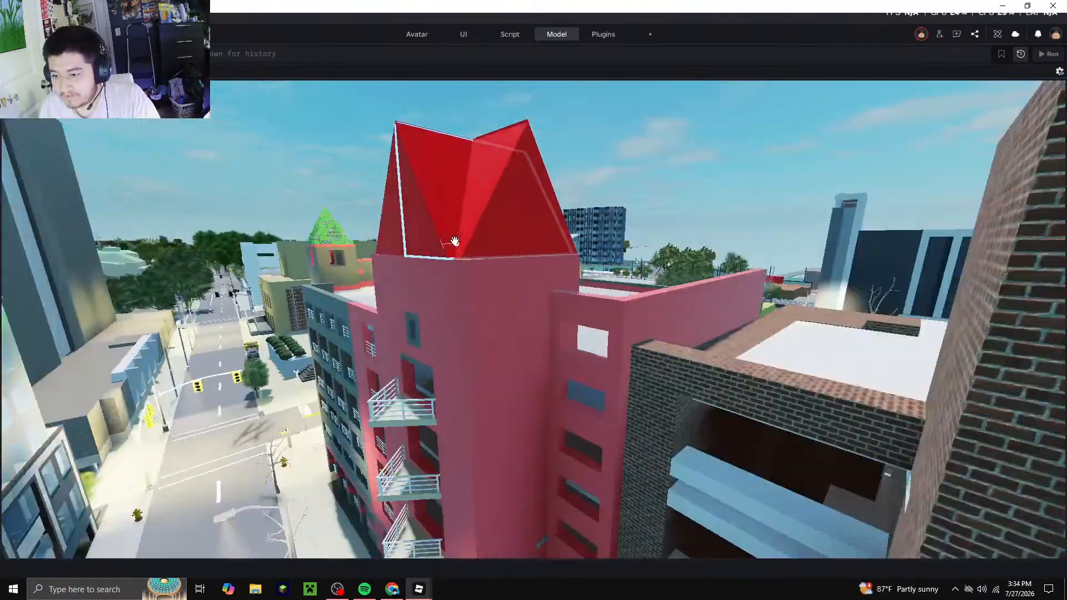
{"action": "key", "text": "w"}
{"action": "key", "text": "a"}
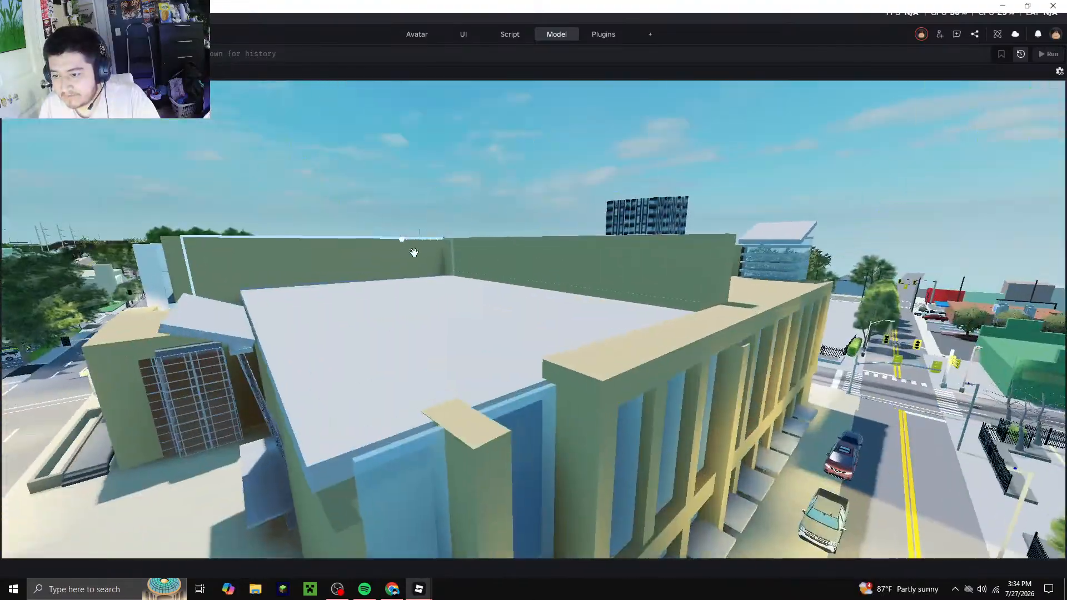
{"action": "right_click_drag", "start_coordinate": [438, 273], "coordinate": [423, 182]}
{"action": "key", "text": "w"}
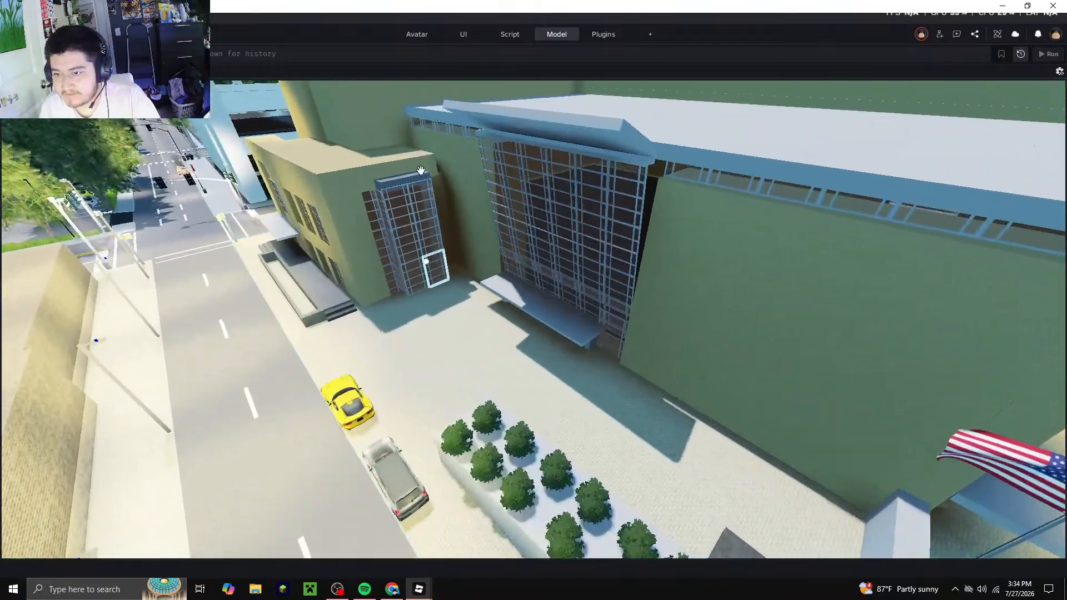
Copy the gridded window frame from the narrow glass bay on the smaller green building
{"action": "key", "text": "w"}
{"action": "right_click", "coordinate": [434, 210]}
{"action": "left_click", "coordinate": [473, 20]}
{"action": "right_click_drag", "start_coordinate": [522, 295], "coordinate": [506, 306]}
{"action": "key", "text": "w"}
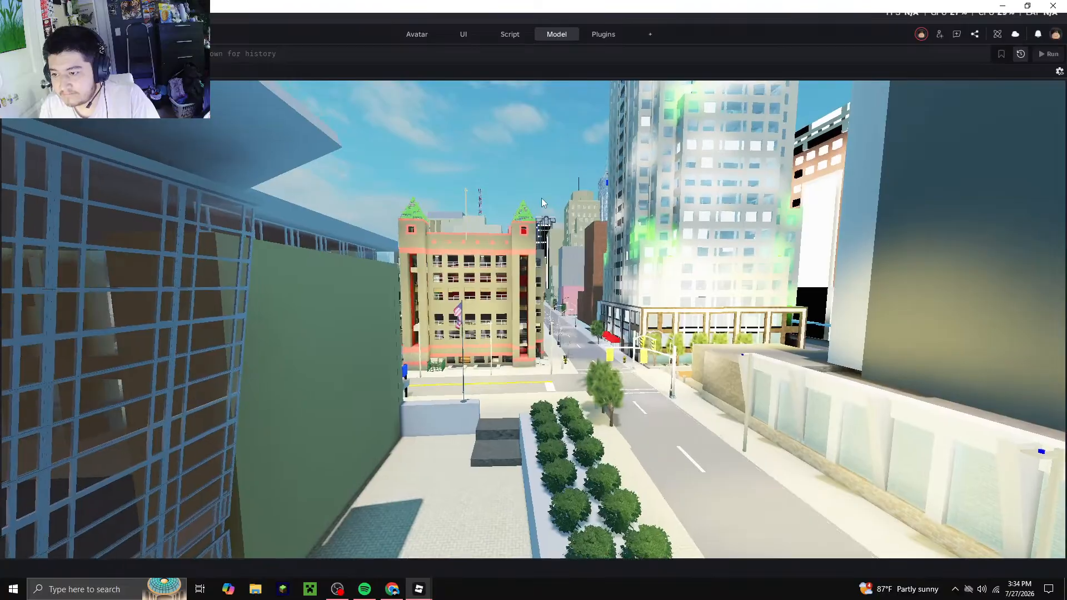
{"action": "key", "text": "w"}
{"action": "key", "text": "w"}
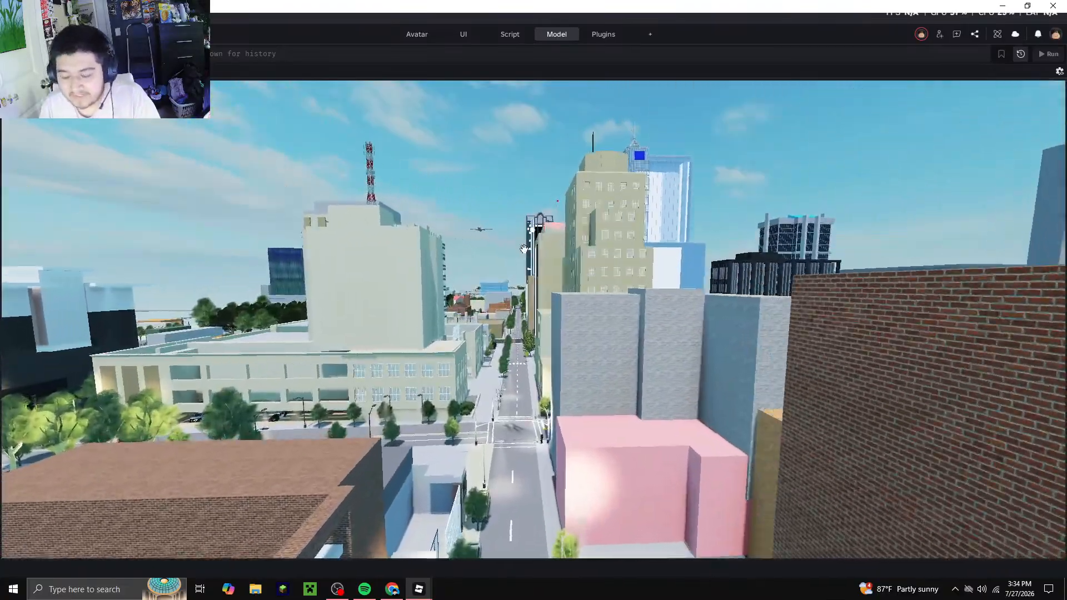
Paste the copied window frame at the brick-columned building, at the top of the dark blue wall strip
{"action": "right_click_drag", "start_coordinate": [524, 249], "coordinate": [524, 262]}
{"action": "scroll", "coordinate": [523, 263], "scroll_direction": "up", "scroll_amount": 3}
{"action": "scroll", "coordinate": [287, 135], "scroll_direction": "up", "scroll_amount": 5}
{"action": "scroll", "coordinate": [287, 135], "scroll_direction": "up", "scroll_amount": 3}
{"action": "key", "text": "a"}
{"action": "right_click_drag", "start_coordinate": [367, 333], "coordinate": [358, 334]}
{"action": "key", "text": "a"}
{"action": "scroll", "coordinate": [292, 236], "scroll_direction": "up", "scroll_amount": 5}
{"action": "right_click_drag", "start_coordinate": [312, 253], "coordinate": [400, 262]}
{"action": "key", "text": "a"}
{"action": "key", "text": "s"}
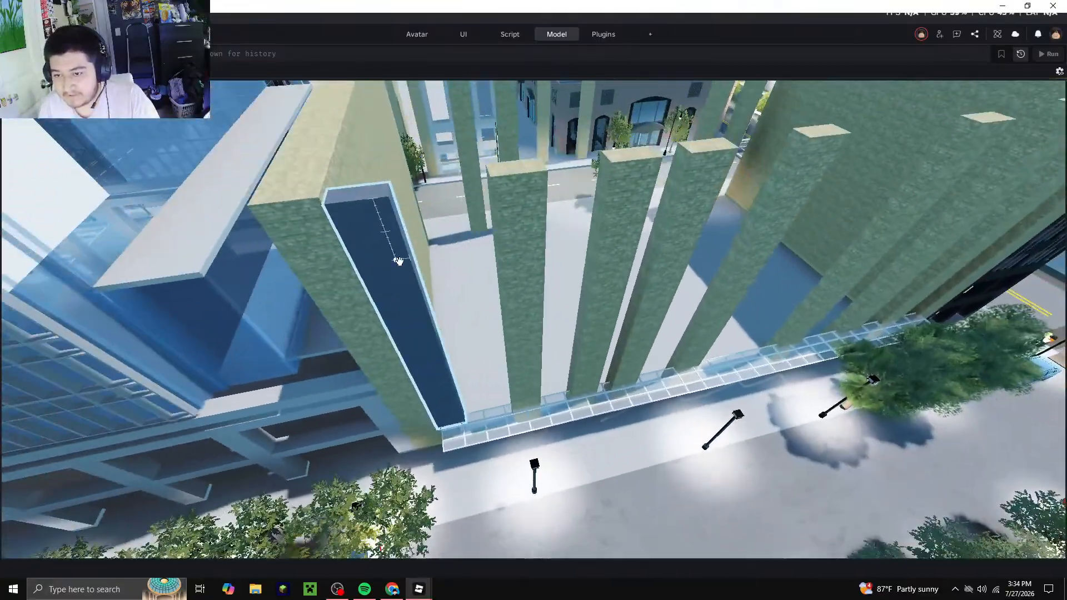
{"action": "right_click", "coordinate": [398, 261]}
{"action": "left_click", "coordinate": [438, 45]}
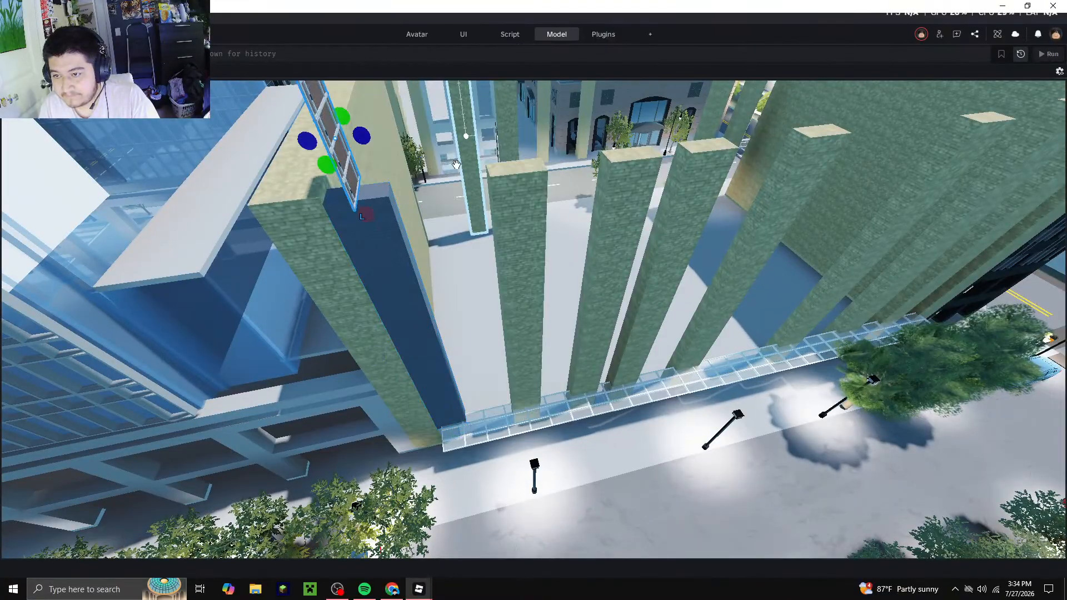
Rotate the pasted window frame to face the street across the gap beside the dark blue wall, using the Street View photo as reference
{"action": "key", "text": "a"}
{"action": "left_click", "coordinate": [400, 595]}
{"action": "left_click", "coordinate": [400, 594]}
{"action": "right_click_drag", "start_coordinate": [395, 381], "coordinate": [395, 380]}
{"action": "key", "text": "a"}
{"action": "key", "text": "a"}
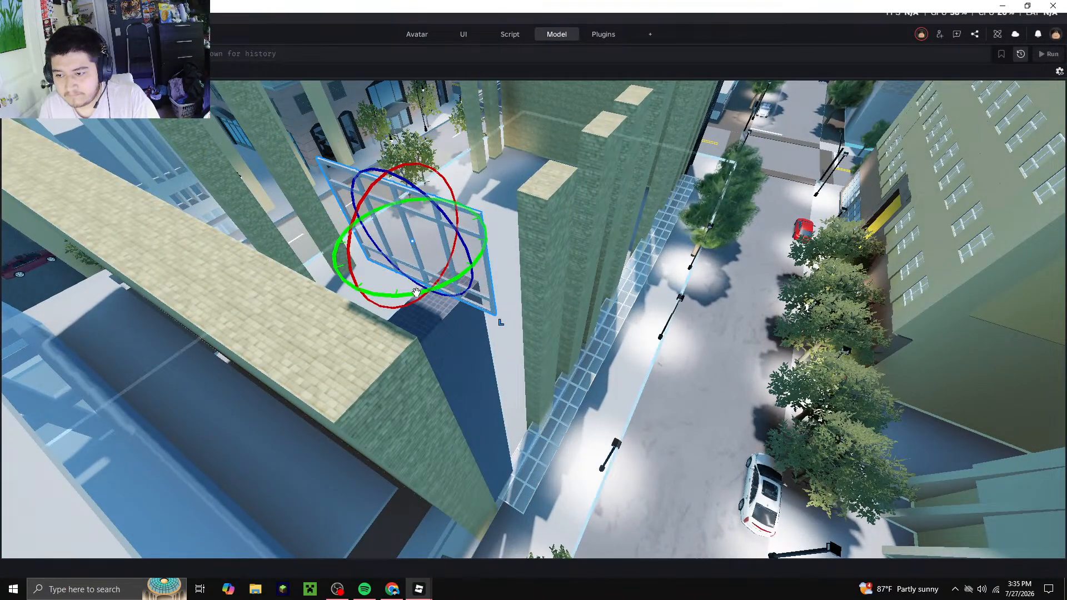
{"action": "key", "text": "d"}
Lower the frame into the gap between the dark blue wall and the next brick column, just above the glass canopy
{"action": "left_click_drag", "start_coordinate": [481, 232], "coordinate": [494, 330]}
{"action": "right_click_drag", "start_coordinate": [494, 330], "coordinate": [494, 330]}
{"action": "left_click_drag", "start_coordinate": [494, 330], "coordinate": [493, 330]}
{"action": "key", "text": "w"}
{"action": "right_click_drag", "start_coordinate": [493, 330], "coordinate": [494, 330]}
{"action": "left_click_drag", "start_coordinate": [494, 330], "coordinate": [494, 330]}
{"action": "right_click_drag", "start_coordinate": [494, 331], "coordinate": [494, 330]}
{"action": "left_click_drag", "start_coordinate": [494, 330], "coordinate": [485, 243]}
{"action": "left_click", "coordinate": [400, 594]}
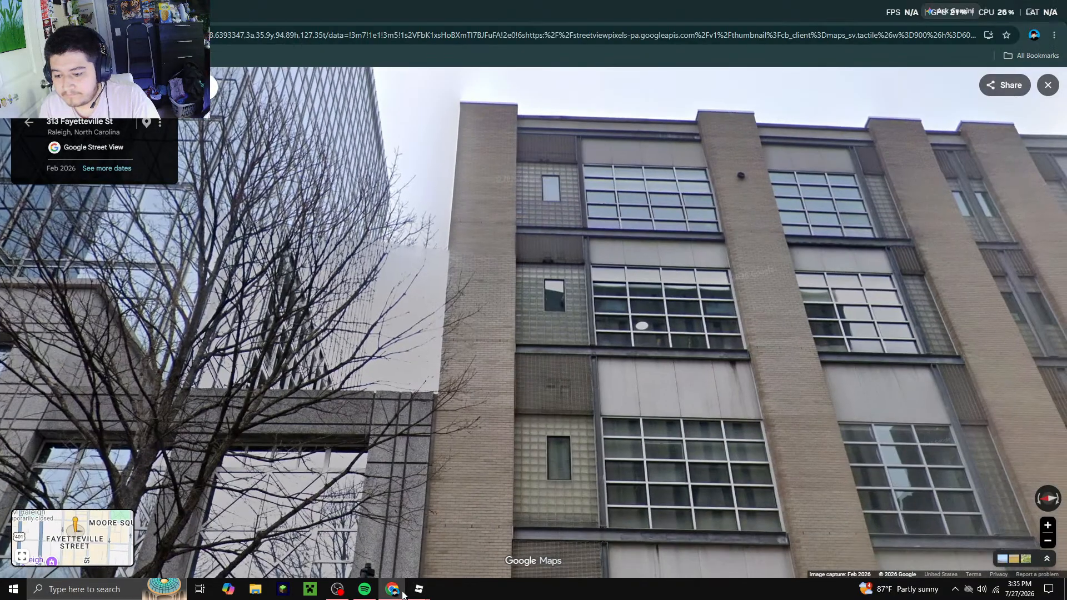
{"action": "left_click", "coordinate": [419, 589]}
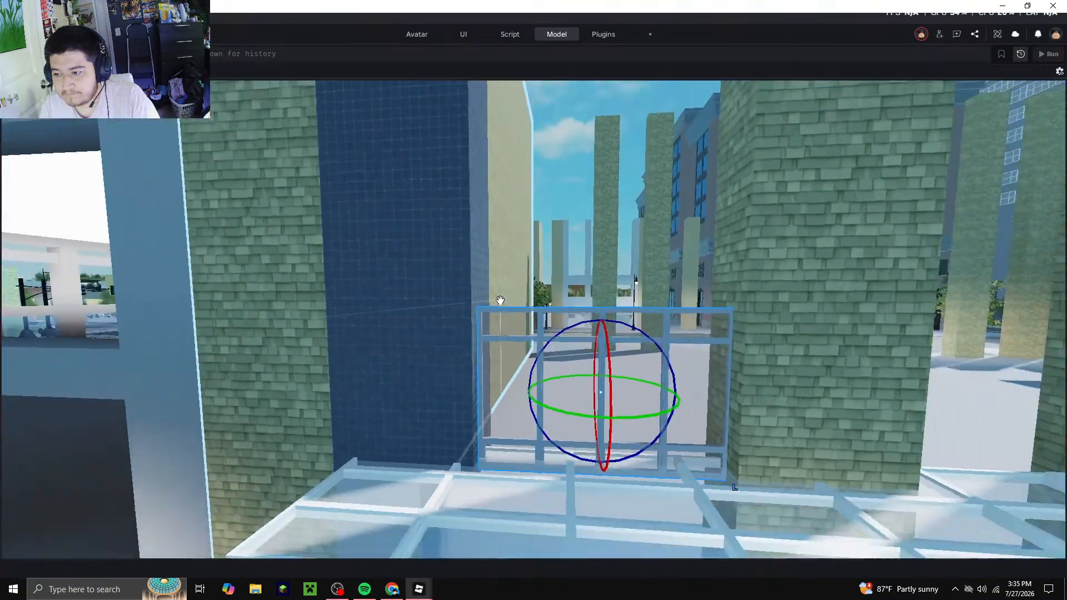
Open the repeat-rendering plugin for the frame, switch off X Yaw and enable Y Pitch
{"action": "key", "text": "w"}
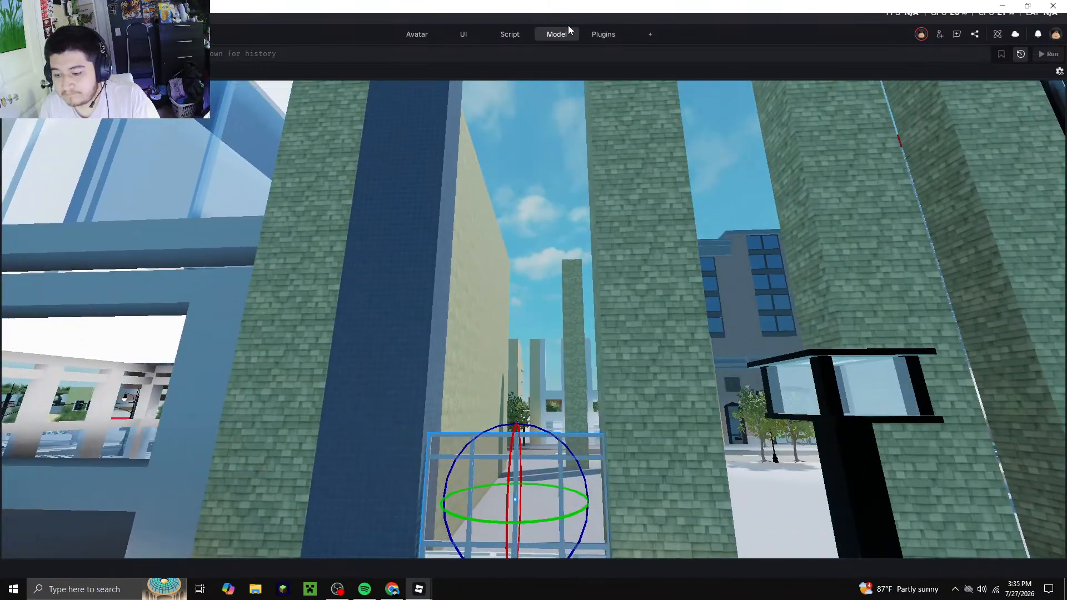
{"action": "left_click", "coordinate": [600, 34]}
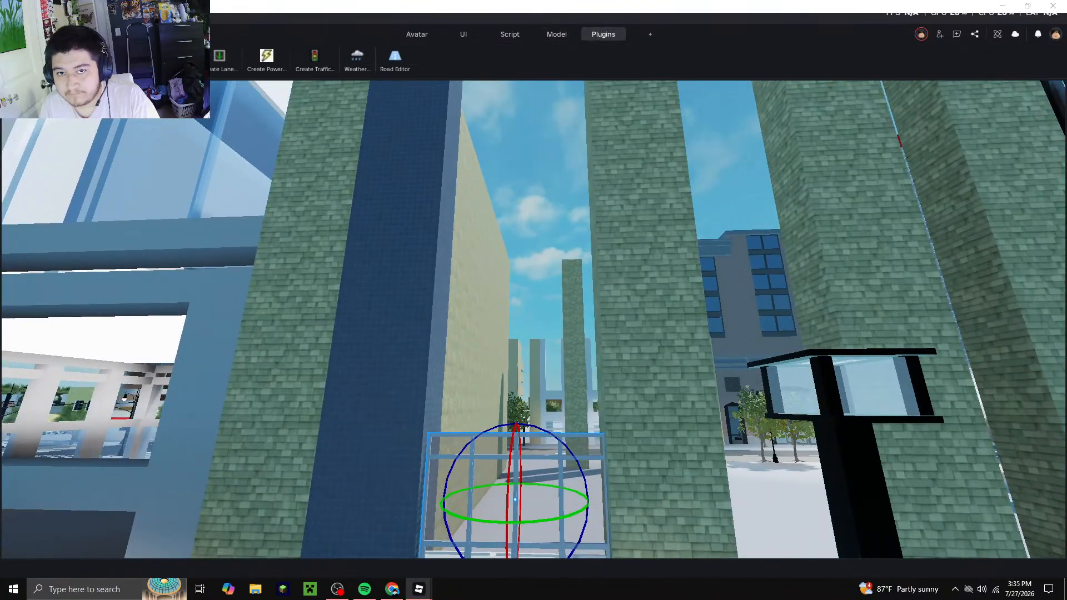
{"action": "left_click", "coordinate": [139, 60]}
{"action": "right_click_drag", "start_coordinate": [638, 375], "coordinate": [637, 375]}
{"action": "key", "text": "s"}
{"action": "key", "text": "w"}
{"action": "key", "text": "s"}
{"action": "left_click", "coordinate": [615, 210]}
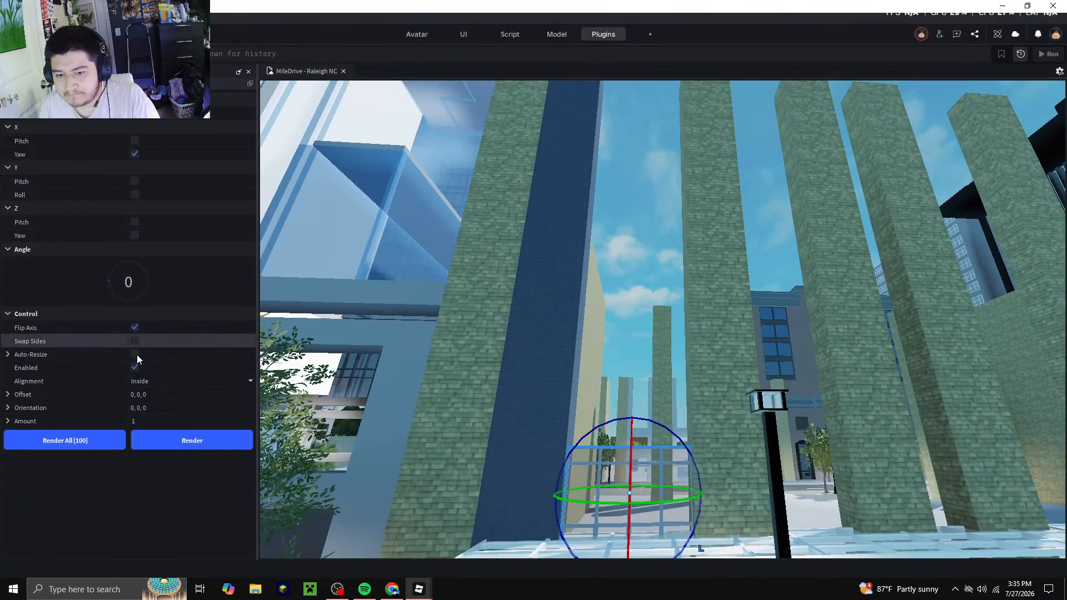
{"action": "left_click", "coordinate": [135, 148]}
{"action": "left_click", "coordinate": [134, 181]}
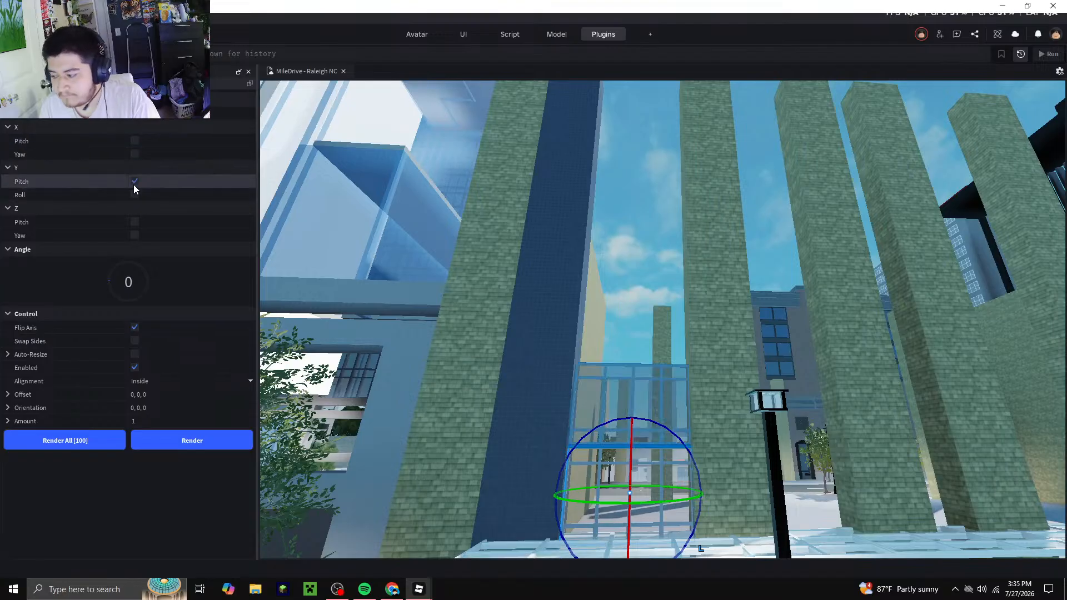
Render stacked copies of the frame up the gap to the column tops and close the plugin panel
{"action": "left_click", "coordinate": [227, 444]}
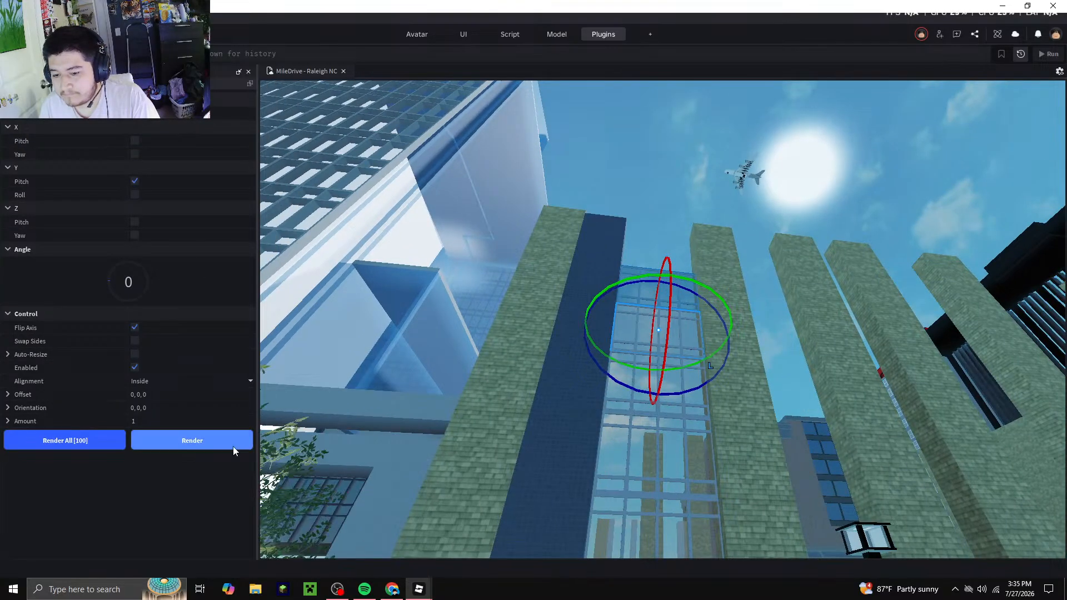
{"action": "left_click", "coordinate": [233, 448]}
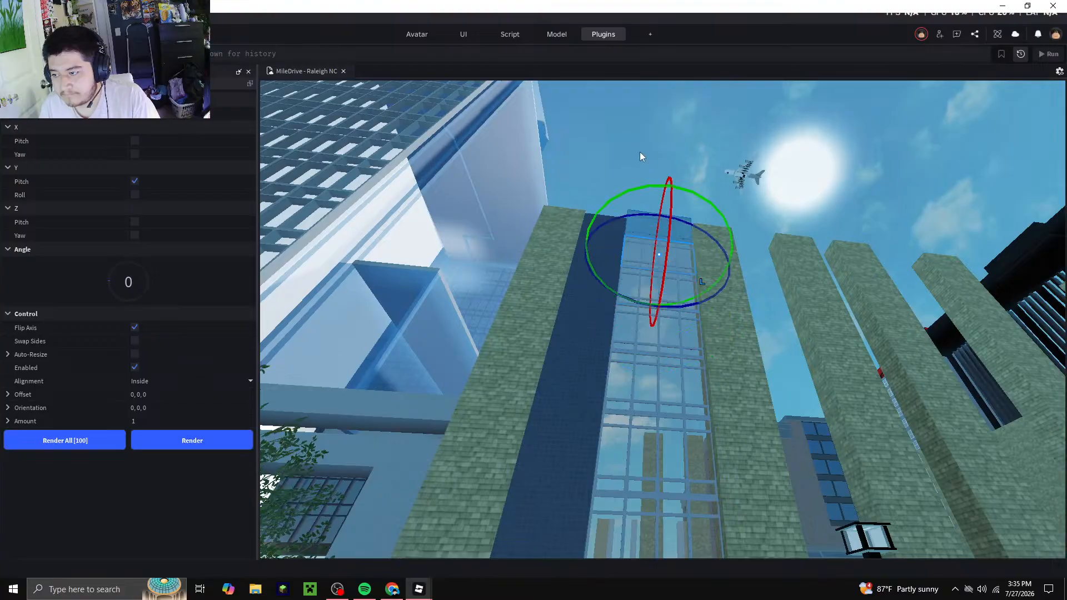
{"action": "left_click", "coordinate": [640, 156]}
{"action": "key", "text": "d"}
{"action": "right_click_drag", "start_coordinate": [640, 212], "coordinate": [640, 212]}
{"action": "key", "text": "w"}
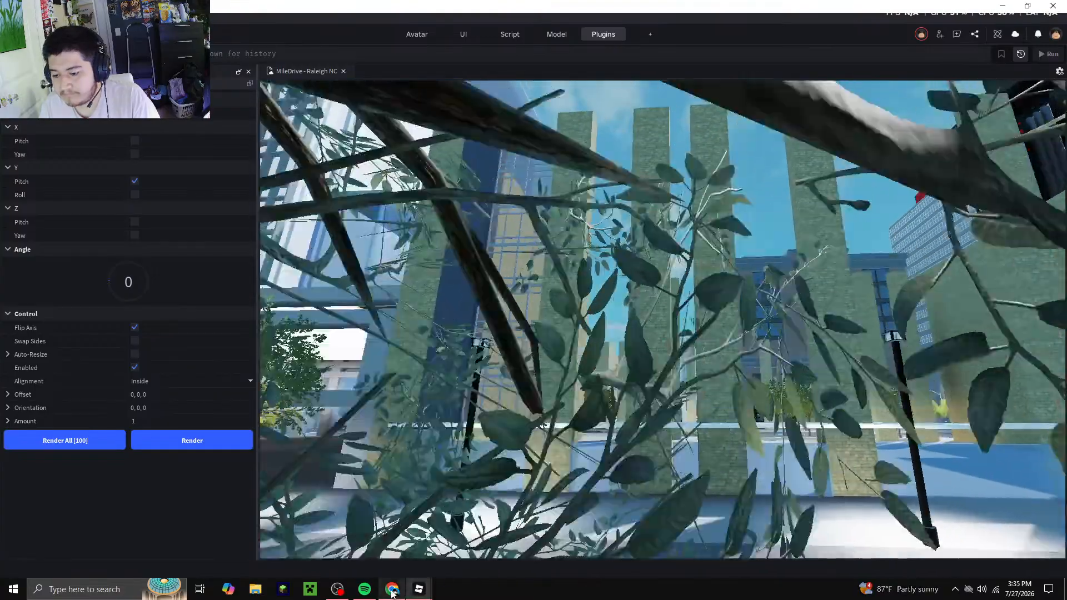
{"action": "left_click", "coordinate": [391, 589]}
{"action": "left_click", "coordinate": [392, 589]}
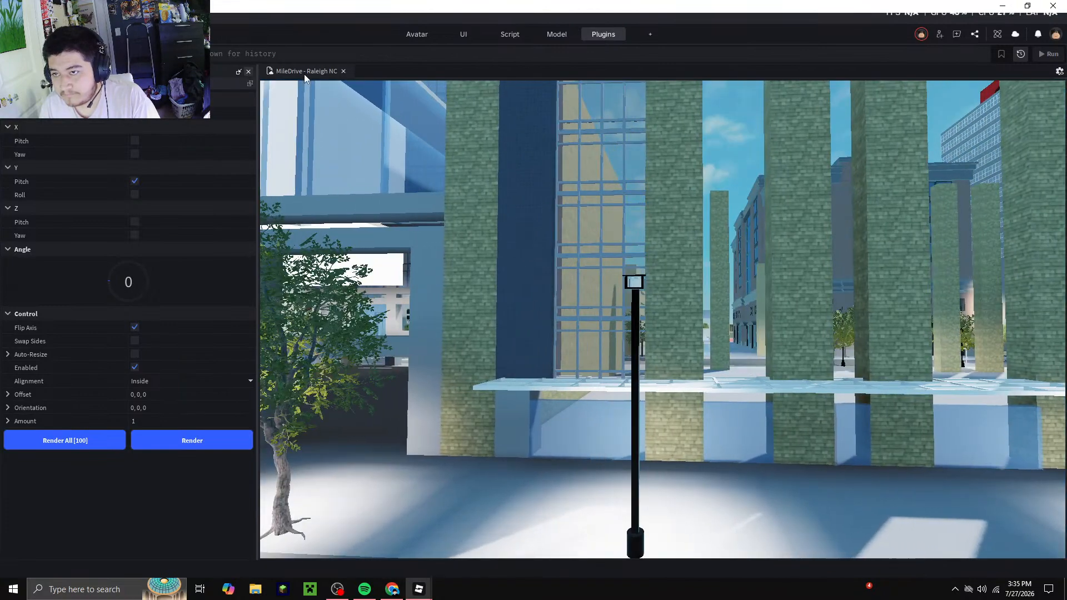
{"action": "left_click", "coordinate": [248, 71]}
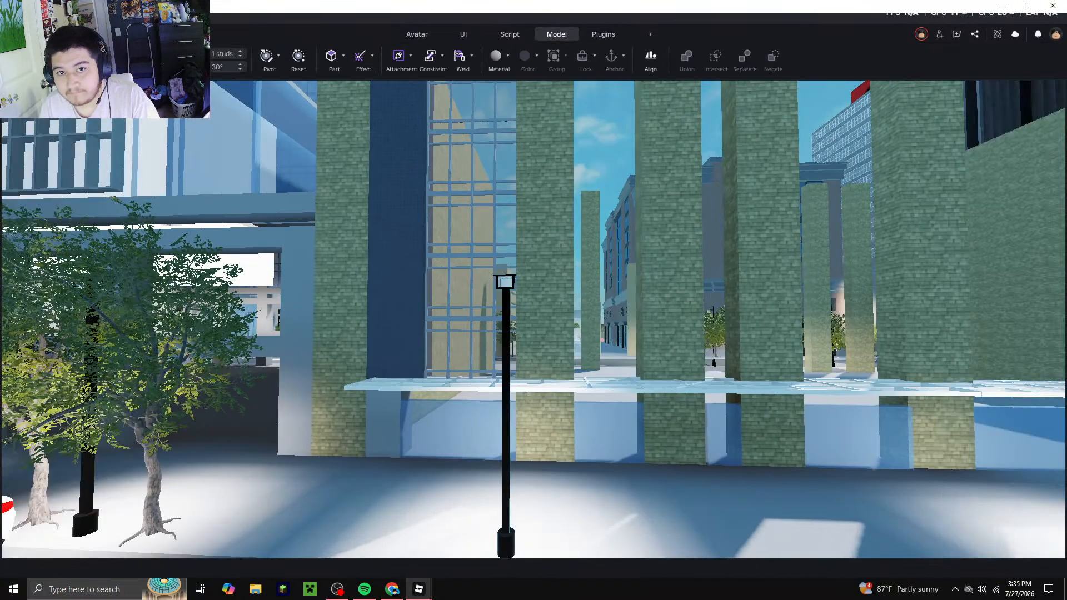
Copy a window frame from the stack, paste it, and lower the duplicate about 69 studs to just above the canopy
{"action": "right_click", "coordinate": [464, 333]}
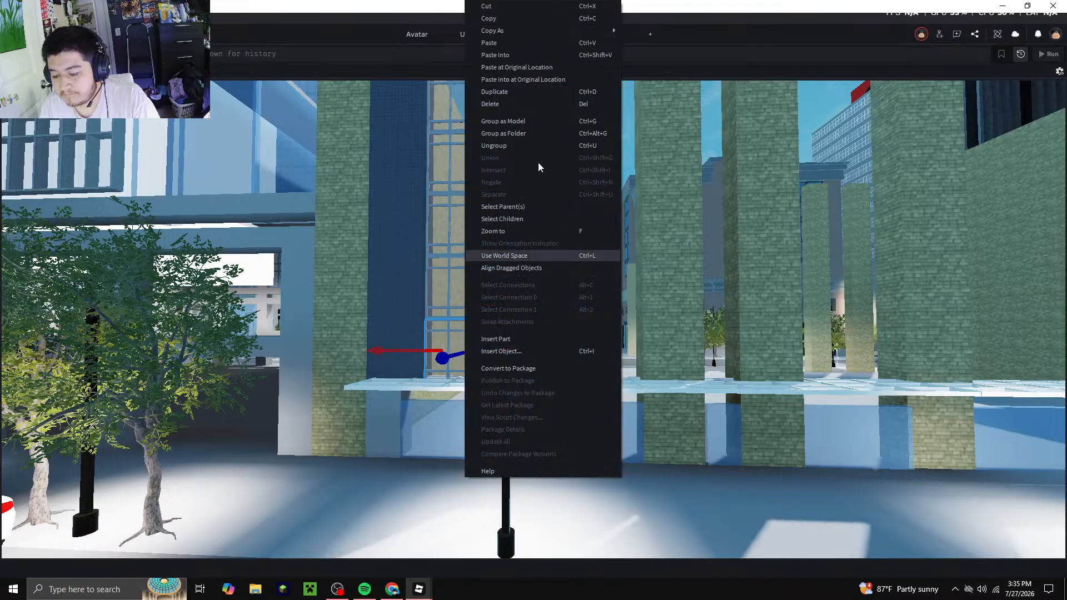
{"action": "left_click", "coordinate": [515, 20]}
{"action": "right_click", "coordinate": [499, 313]}
{"action": "left_click", "coordinate": [549, 43]}
{"action": "mouse_move", "coordinate": [536, 278]}
{"action": "right_mouse_down"}
{"action": "mouse_move", "coordinate": [536, 302]}
{"action": "mouse_move", "coordinate": [522, 267]}
{"action": "right_mouse_up"}
{"action": "left_click_drag", "start_coordinate": [521, 277], "coordinate": [519, 285]}
{"action": "right_click_drag", "start_coordinate": [520, 288], "coordinate": [519, 285]}
{"action": "key", "text": "w"}
{"action": "left_click_drag", "start_coordinate": [519, 286], "coordinate": [524, 302]}
{"action": "right_click_drag", "start_coordinate": [519, 285], "coordinate": [524, 302]}
{"action": "left_click_drag", "start_coordinate": [523, 302], "coordinate": [543, 392]}
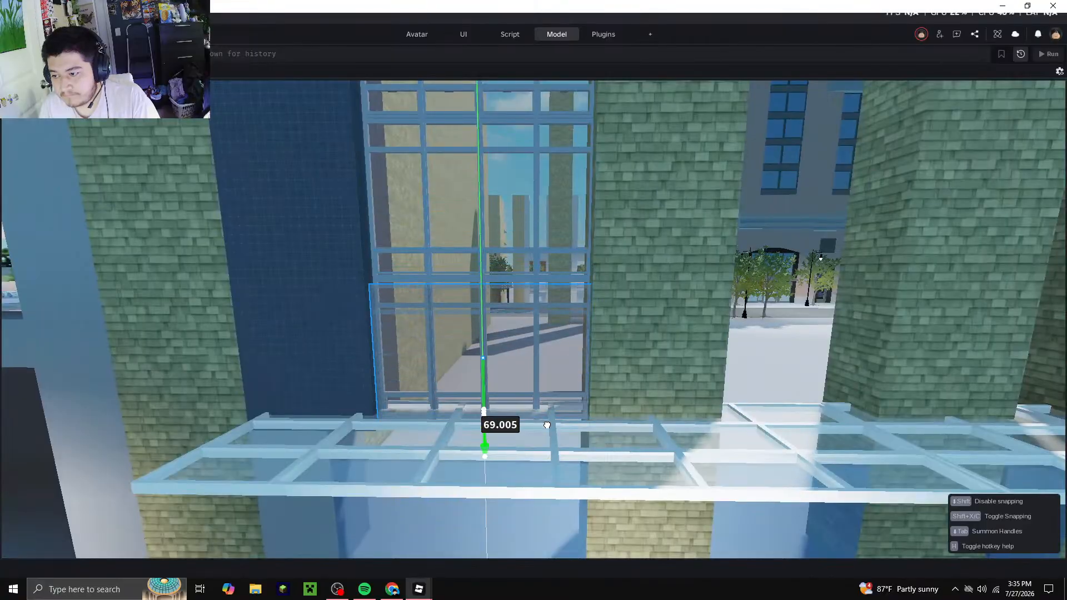
{"action": "left_click_drag", "start_coordinate": [550, 400], "coordinate": [550, 399]}
Shift the duplicate frame sideways about 21.5 studs into the next gap between brick columns, checking the reference photo
{"action": "left_click_drag", "start_coordinate": [541, 348], "coordinate": [618, 382]}
{"action": "key", "text": "d"}
{"action": "left_click", "coordinate": [392, 589]}
{"action": "left_click", "coordinate": [393, 590]}
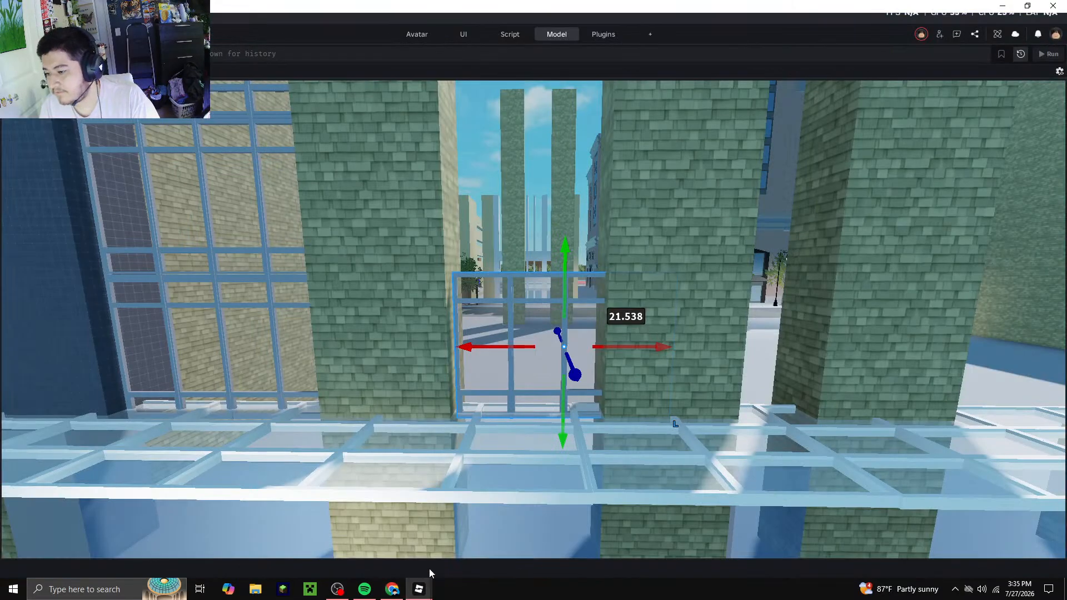
{"action": "left_click_drag", "start_coordinate": [548, 341], "coordinate": [530, 347]}
{"action": "key", "text": "d"}
Paste another frame and stack it directly on the bottom frame in the second gap
{"action": "right_click", "coordinate": [500, 382]}
{"action": "left_click", "coordinate": [535, 47]}
{"action": "key", "text": "s"}
{"action": "right_click_drag", "start_coordinate": [536, 314], "coordinate": [555, 232]}
{"action": "left_click_drag", "start_coordinate": [532, 187], "coordinate": [538, 208]}
{"action": "key", "text": "w"}
{"action": "right_click_drag", "start_coordinate": [506, 291], "coordinate": [506, 291]}
{"action": "key", "text": "s"}
{"action": "left_click_drag", "start_coordinate": [547, 306], "coordinate": [586, 322]}
{"action": "key", "text": "w"}
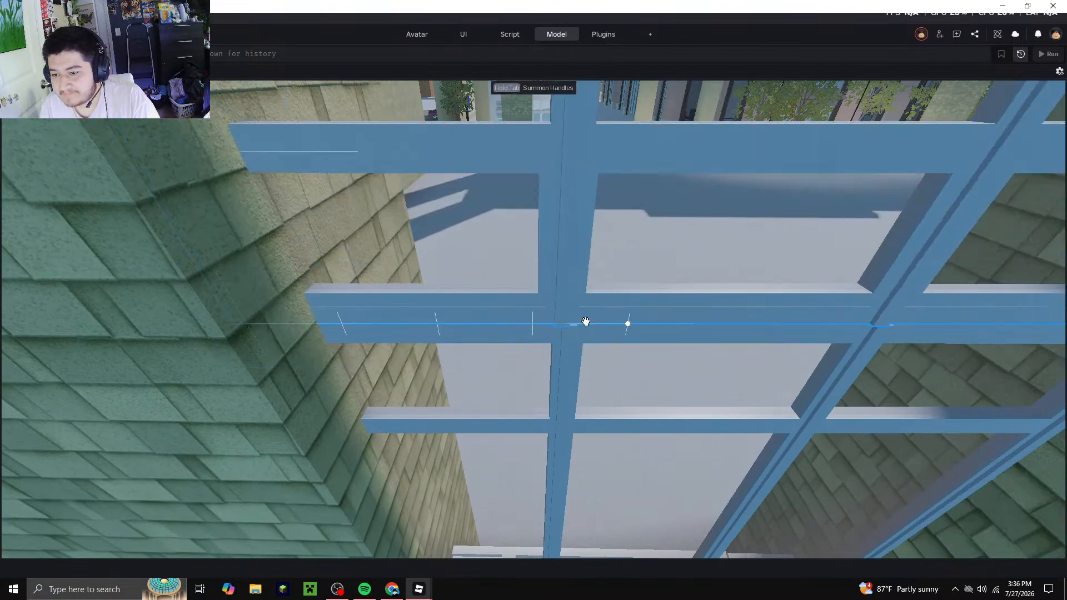
{"action": "right_click_drag", "start_coordinate": [586, 322], "coordinate": [586, 321]}
{"action": "key", "text": "s"}
{"action": "key", "text": "d"}
Copy the second-level frame, paste a duplicate, and lower it onto the two frames already in the second gap
{"action": "key", "text": "w"}
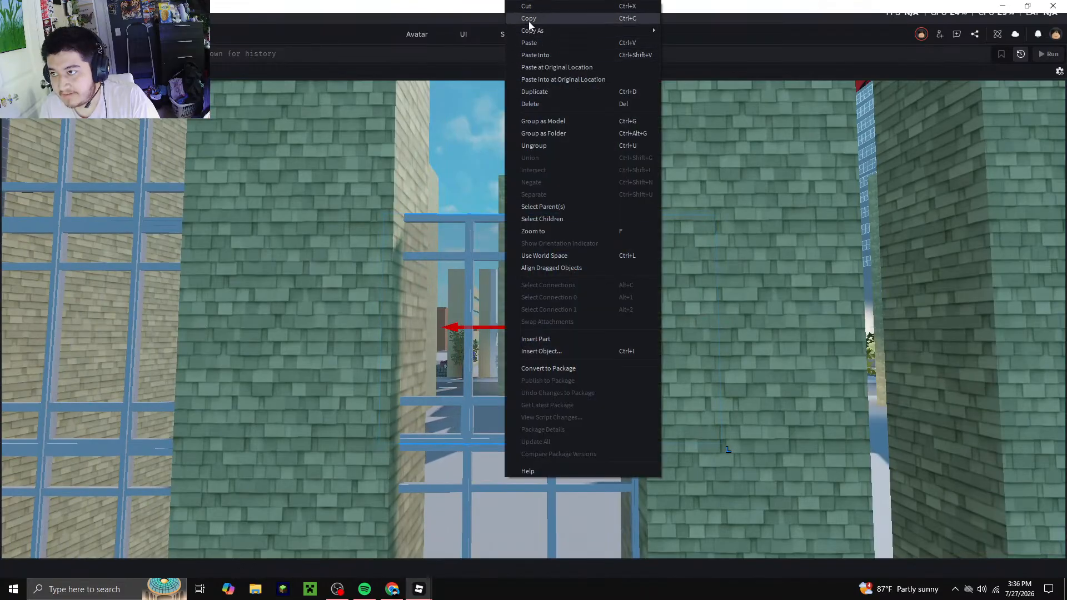
{"action": "left_click", "coordinate": [529, 18]}
{"action": "right_click", "coordinate": [550, 81]}
{"action": "left_click", "coordinate": [585, 43]}
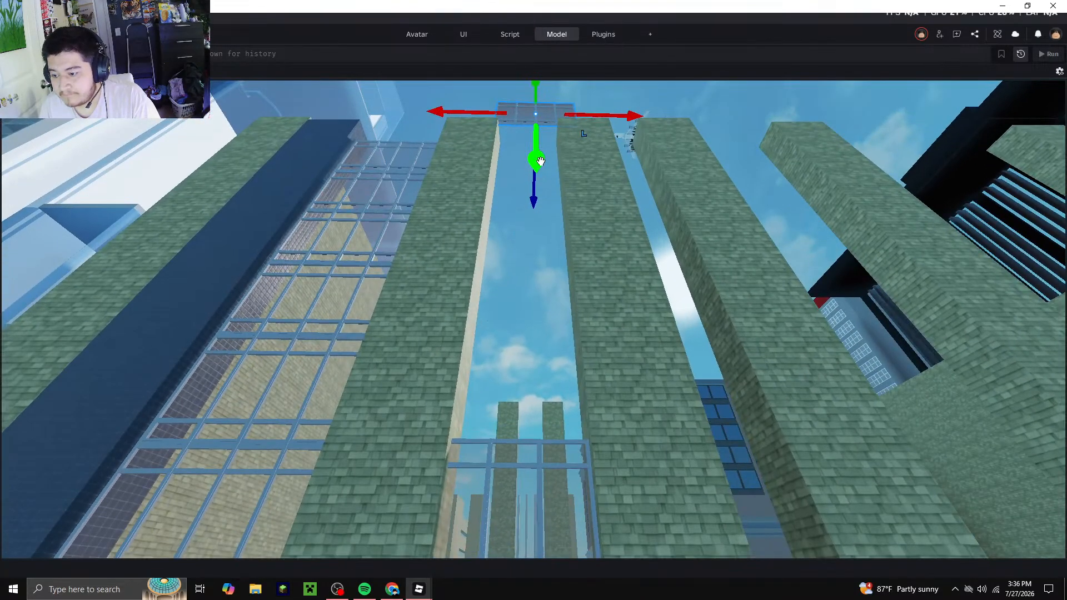
{"action": "left_click_drag", "start_coordinate": [538, 150], "coordinate": [543, 200]}
{"action": "left_click_drag", "start_coordinate": [553, 150], "coordinate": [597, 295]}
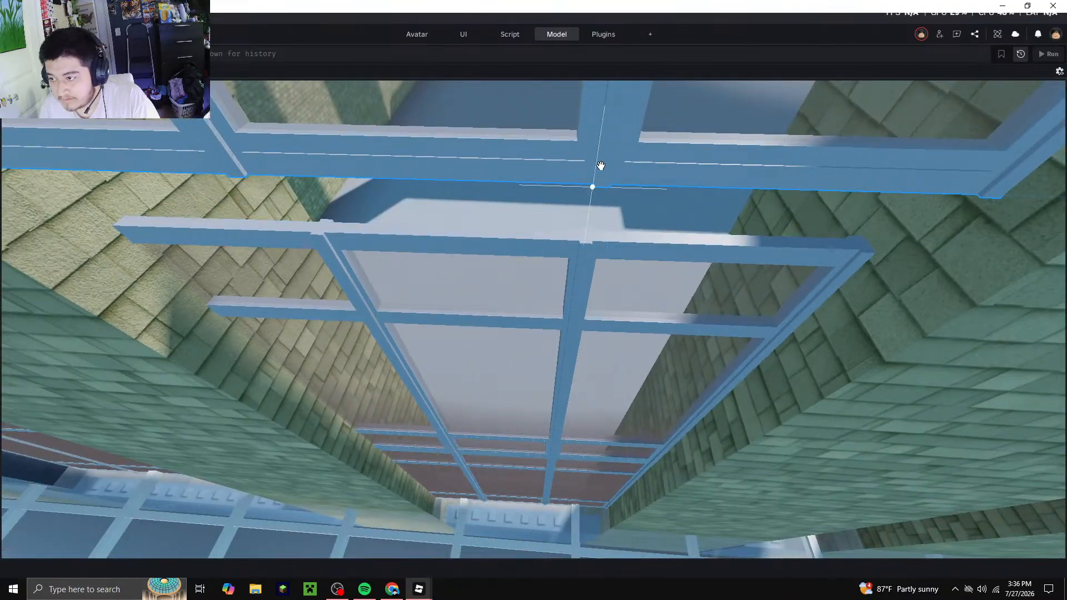
{"action": "left_click_drag", "start_coordinate": [601, 166], "coordinate": [579, 241]}
{"action": "right_click_drag", "start_coordinate": [580, 241], "coordinate": [523, 241]}
Paste one more frame above the second gap and lower it toward the top of the stack
{"action": "right_click", "coordinate": [555, 303]}
{"action": "left_click", "coordinate": [581, 42]}
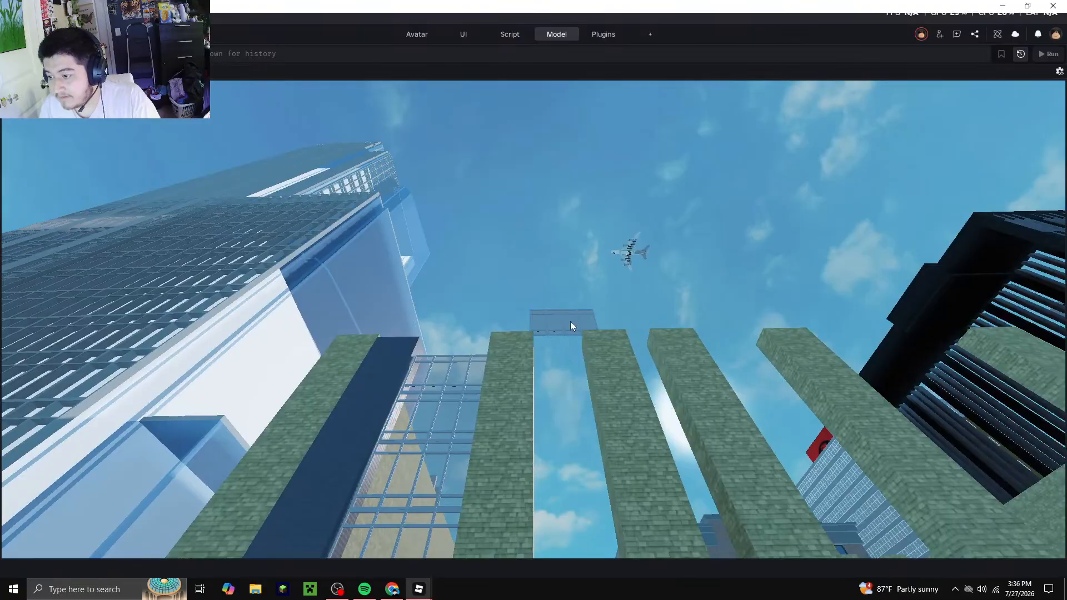
{"action": "key", "text": "w"}
{"action": "key", "text": "d"}
{"action": "left_click_drag", "start_coordinate": [546, 328], "coordinate": [554, 354]}
{"action": "right_click_drag", "start_coordinate": [548, 332], "coordinate": [554, 354]}
{"action": "left_click_drag", "start_coordinate": [554, 354], "coordinate": [555, 352]}
{"action": "right_click_drag", "start_coordinate": [554, 354], "coordinate": [554, 352]}
{"action": "left_click_drag", "start_coordinate": [554, 352], "coordinate": [554, 350]}
{"action": "right_click_drag", "start_coordinate": [555, 352], "coordinate": [555, 350]}
{"action": "left_click_drag", "start_coordinate": [555, 350], "coordinate": [555, 352]}
{"action": "right_click_drag", "start_coordinate": [555, 351], "coordinate": [554, 353]}
{"action": "left_click_drag", "start_coordinate": [555, 352], "coordinate": [596, 291]}
Fit the new frame onto the stack and nudge it sideways about 0.4 studs to line up with the frames below
{"action": "right_click_drag", "start_coordinate": [550, 302], "coordinate": [550, 302]}
{"action": "key", "text": "s"}
{"action": "right_click_drag", "start_coordinate": [568, 241], "coordinate": [568, 241]}
{"action": "key", "text": "w"}
{"action": "left_click_drag", "start_coordinate": [583, 316], "coordinate": [586, 313]}
{"action": "right_click_drag", "start_coordinate": [584, 317], "coordinate": [587, 313]}
{"action": "key", "text": "d"}
{"action": "left_click_drag", "start_coordinate": [586, 313], "coordinate": [545, 297]}
{"action": "key", "text": "a"}
{"action": "key", "text": "s"}
{"action": "right_click_drag", "start_coordinate": [545, 298], "coordinate": [545, 292]}
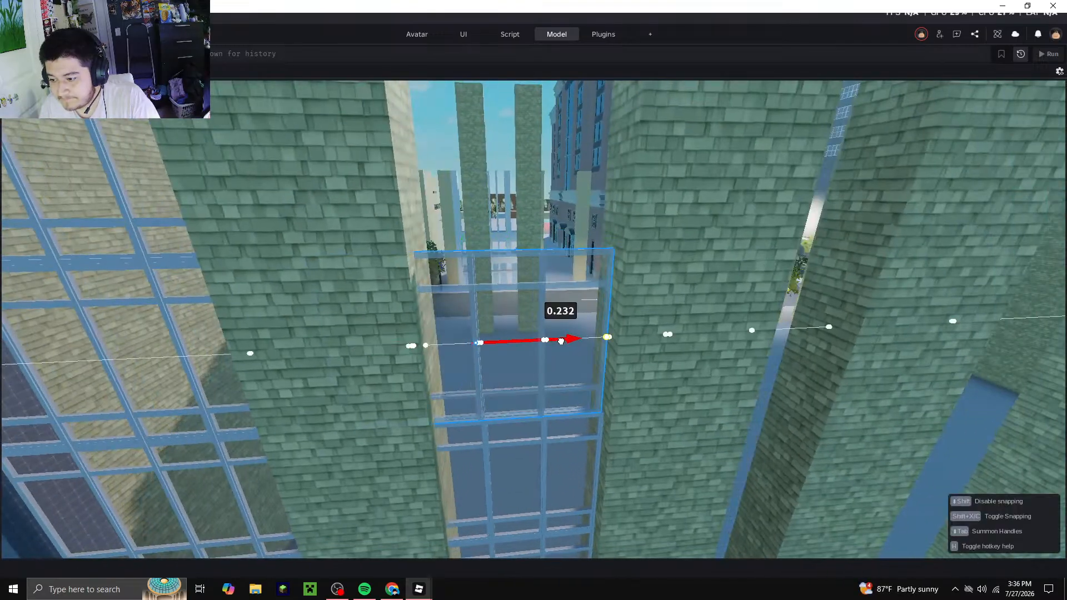
{"action": "key", "text": "a"}
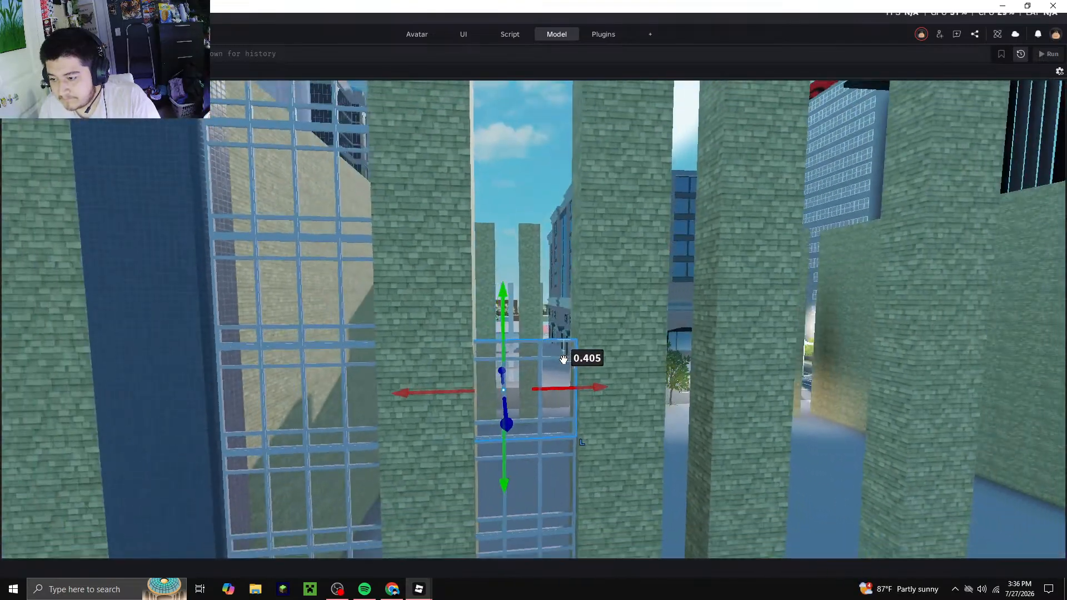
Copy the aligned top frame, paste it, and lower the duplicate about 32 studs onto the stack
{"action": "right_click", "coordinate": [564, 330]}
{"action": "left_click", "coordinate": [598, 19]}
{"action": "right_click", "coordinate": [575, 336]}
{"action": "left_click", "coordinate": [610, 44]}
{"action": "key", "text": "s"}
{"action": "key", "text": "s"}
{"action": "right_click_drag", "start_coordinate": [527, 337], "coordinate": [521, 317]}
{"action": "left_click_drag", "start_coordinate": [521, 305], "coordinate": [552, 172]}
{"action": "key", "text": "w"}
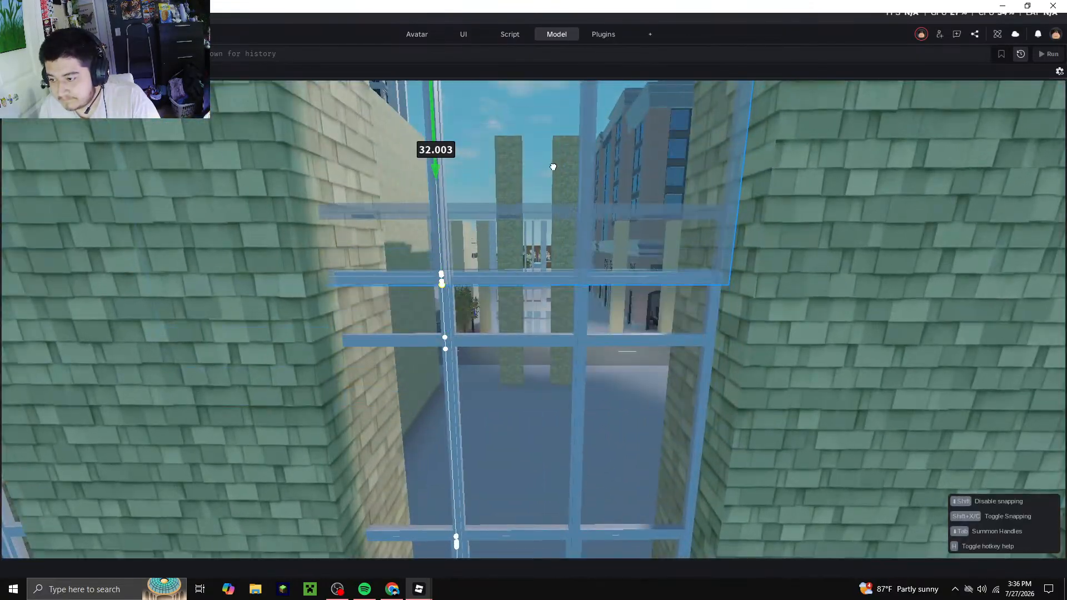
{"action": "left_click_drag", "start_coordinate": [557, 134], "coordinate": [557, 135]}
{"action": "key", "text": "w"}
{"action": "key", "text": "s"}
{"action": "right_click_drag", "start_coordinate": [569, 361], "coordinate": [570, 363]}
{"action": "key", "text": "w"}
{"action": "mouse_move", "coordinate": [627, 314]}
{"action": "left_mouse_down"}
{"action": "mouse_move", "coordinate": [642, 305]}
{"action": "mouse_move", "coordinate": [613, 324]}
{"action": "left_mouse_up"}
{"action": "key", "text": "s"}
Paste another window frame above the second gap and lower it toward the stack
{"action": "right_click", "coordinate": [560, 288]}
{"action": "left_click", "coordinate": [600, 45]}
{"action": "key", "text": "ctrl+v"}
{"action": "key", "text": "s"}
{"action": "right_click_drag", "start_coordinate": [573, 300], "coordinate": [572, 301]}
{"action": "key", "text": "w"}
{"action": "key", "text": "w"}
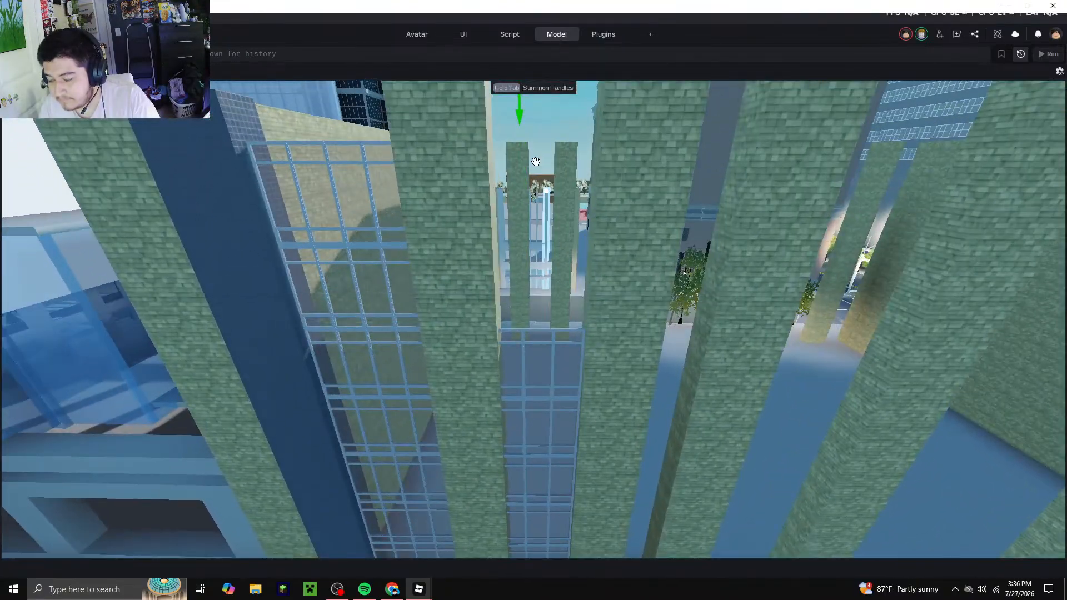
{"action": "left_click_drag", "start_coordinate": [515, 109], "coordinate": [533, 145]}
{"action": "key", "text": "w"}
{"action": "left_click_drag", "start_coordinate": [457, 183], "coordinate": [464, 206]}
{"action": "key", "text": "s"}
Paste a further frame over the second gap and lower it to the upper end of the stack
{"action": "right_click", "coordinate": [534, 251]}
{"action": "left_click", "coordinate": [572, 43]}
{"action": "key", "text": "s"}
{"action": "right_click_drag", "start_coordinate": [576, 269], "coordinate": [576, 276]}
{"action": "key", "text": "w"}
{"action": "left_click_drag", "start_coordinate": [528, 351], "coordinate": [529, 352]}
{"action": "right_click_drag", "start_coordinate": [528, 352], "coordinate": [529, 353]}
{"action": "key", "text": "w"}
{"action": "left_click_drag", "start_coordinate": [528, 352], "coordinate": [528, 352]}
{"action": "key", "text": "s"}
Fit the uppermost frame onto the second-gap stack, aligned with the bars below, and deselect it
{"action": "left_click", "coordinate": [556, 122]}
{"action": "key", "text": "w"}
{"action": "right_click_drag", "start_coordinate": [569, 299], "coordinate": [574, 317]}
{"action": "key", "text": "w"}
{"action": "key", "text": "w"}
{"action": "left_click_drag", "start_coordinate": [555, 206], "coordinate": [561, 331]}
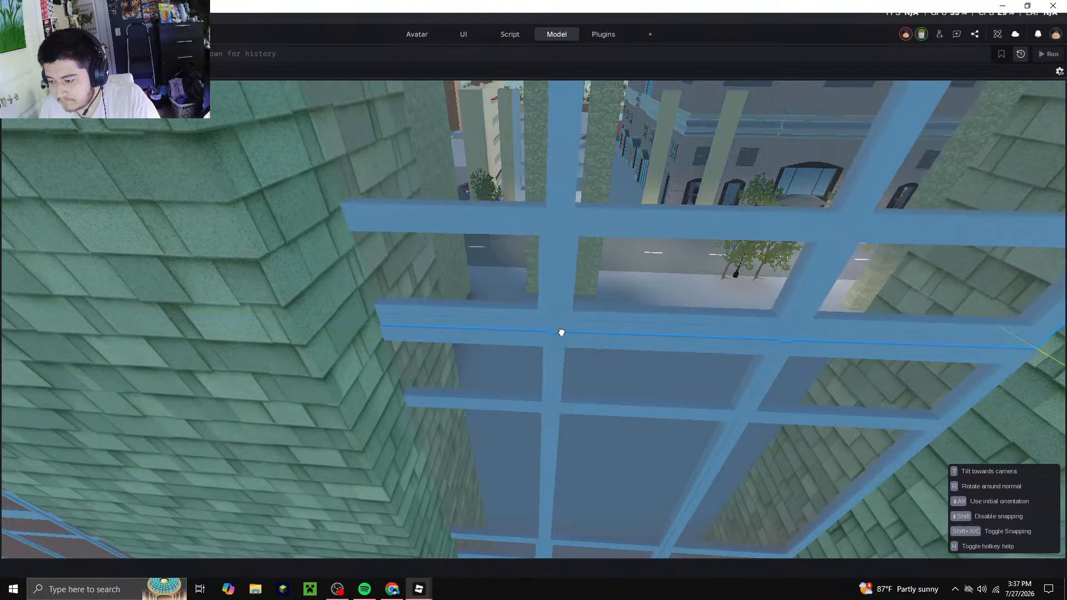
{"action": "left_click_drag", "start_coordinate": [561, 333], "coordinate": [561, 332]}
{"action": "key", "text": "s"}
{"action": "right_click_drag", "start_coordinate": [564, 332], "coordinate": [561, 328]}
{"action": "left_click", "coordinate": [562, 184]}
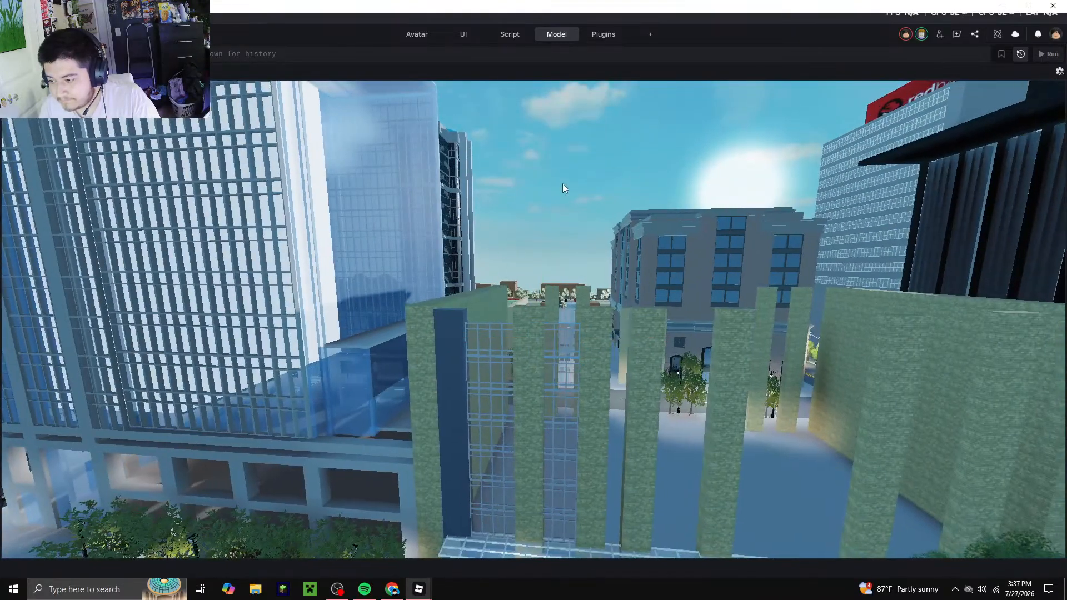
Check the Street View facade, copy the dark panel beside the first window stack, and paste a duplicate
{"action": "key", "text": "d"}
{"action": "left_click", "coordinate": [394, 589]}
{"action": "left_click_drag", "start_coordinate": [717, 444], "coordinate": [500, 275]}
{"action": "left_click_drag", "start_coordinate": [595, 396], "coordinate": [488, 276]}
{"action": "left_click", "coordinate": [393, 588]}
{"action": "key", "text": "d"}
{"action": "right_click_drag", "start_coordinate": [472, 388], "coordinate": [476, 388]}
{"action": "key", "text": "a"}
{"action": "left_click", "coordinate": [347, 177]}
{"action": "right_click", "coordinate": [347, 177]}
{"action": "left_click", "coordinate": [371, 21]}
{"action": "right_click", "coordinate": [354, 179]}
{"action": "left_click", "coordinate": [394, 50]}
{"action": "key", "text": "s"}
{"action": "right_click_drag", "start_coordinate": [439, 288], "coordinate": [439, 277]}
{"action": "left_click", "coordinate": [473, 247]}
{"action": "key", "text": "a"}
Move the duplicated dark panel into the narrow gap between the third and fourth brick columns
{"action": "left_click_drag", "start_coordinate": [435, 362], "coordinate": [552, 448]}
{"action": "key", "text": "s"}
{"action": "right_click_drag", "start_coordinate": [538, 436], "coordinate": [552, 448]}
{"action": "left_click_drag", "start_coordinate": [552, 447], "coordinate": [558, 459]}
{"action": "key", "text": "w"}
{"action": "right_click_drag", "start_coordinate": [557, 459], "coordinate": [559, 459]}
{"action": "left_click_drag", "start_coordinate": [559, 458], "coordinate": [538, 355]}
{"action": "key", "text": "w"}
{"action": "key", "text": "s"}
Shift the panel vertically by about 7.3 studs to match the height of the neighbouring columns
{"action": "right_click_drag", "start_coordinate": [542, 355], "coordinate": [602, 378]}
{"action": "scroll", "coordinate": [534, 469], "scroll_direction": "up", "scroll_amount": 4}
{"action": "key", "text": "s"}
{"action": "key", "text": "s"}
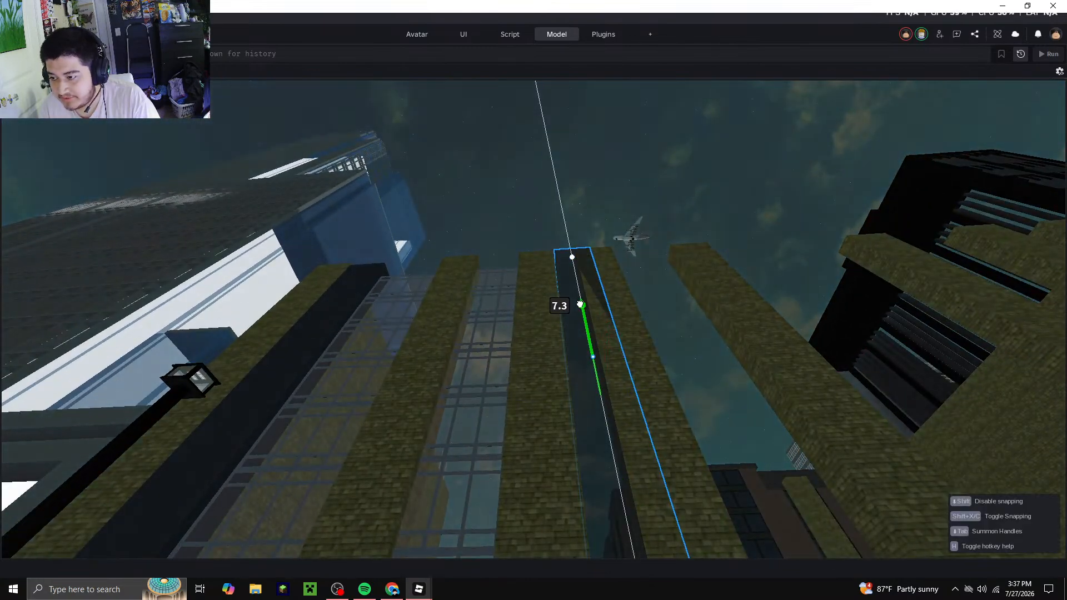
{"action": "right_click_drag", "start_coordinate": [578, 307], "coordinate": [573, 334]}
{"action": "key", "text": "w"}
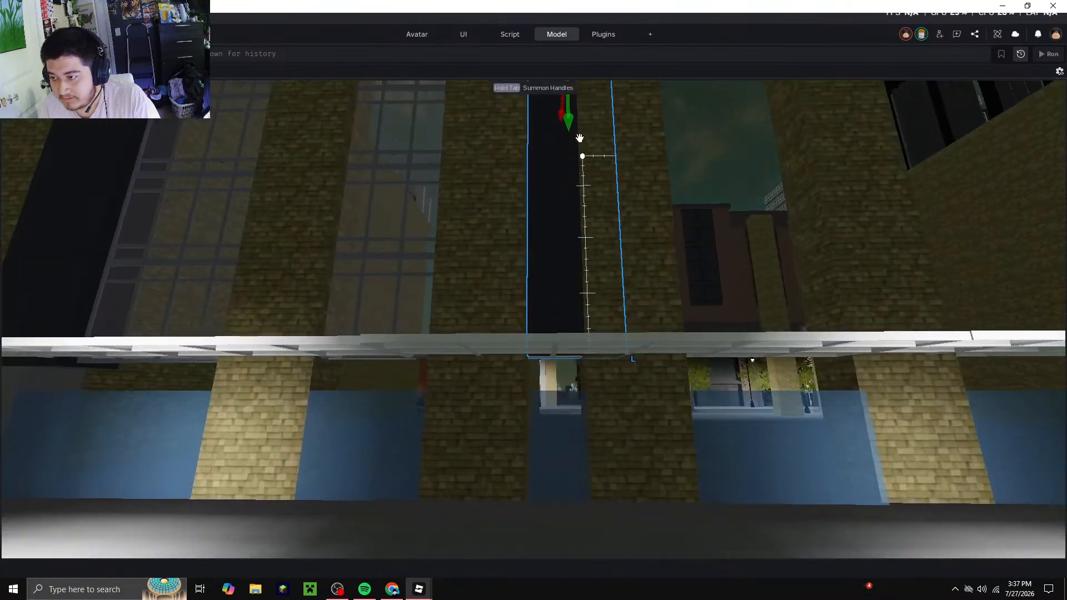
Resize the dark panel's width to fit the narrow gap between the third and fourth columns
{"action": "right_click_drag", "start_coordinate": [569, 225], "coordinate": [565, 216]}
{"action": "key", "text": "d"}
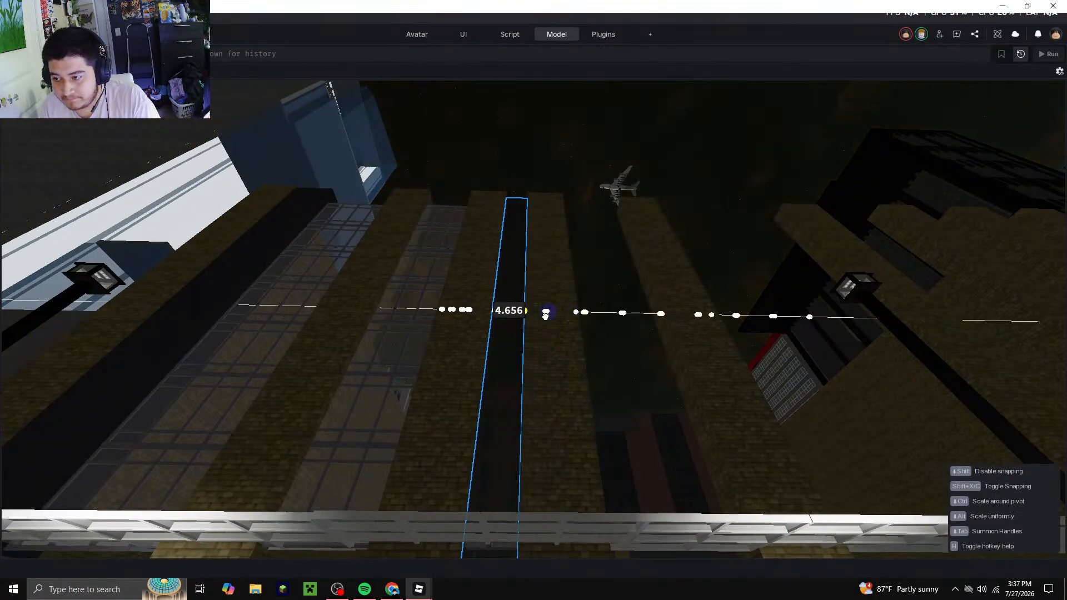
{"action": "left_click", "coordinate": [562, 142]}
{"action": "key", "text": "w"}
{"action": "right_click_drag", "start_coordinate": [559, 143], "coordinate": [548, 183]}
{"action": "key", "text": "s"}
{"action": "key", "text": "w"}
{"action": "right_click_drag", "start_coordinate": [543, 319], "coordinate": [541, 337]}
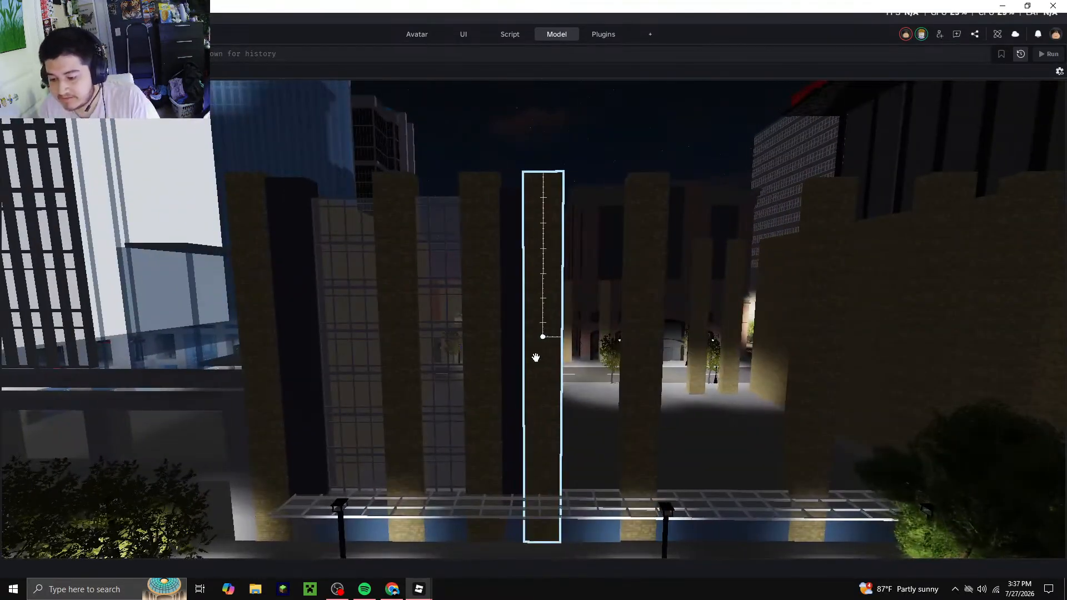
Compare the model with the building in Street View, examining the narrow bay and the window bays beyond it
{"action": "left_click", "coordinate": [392, 545]}
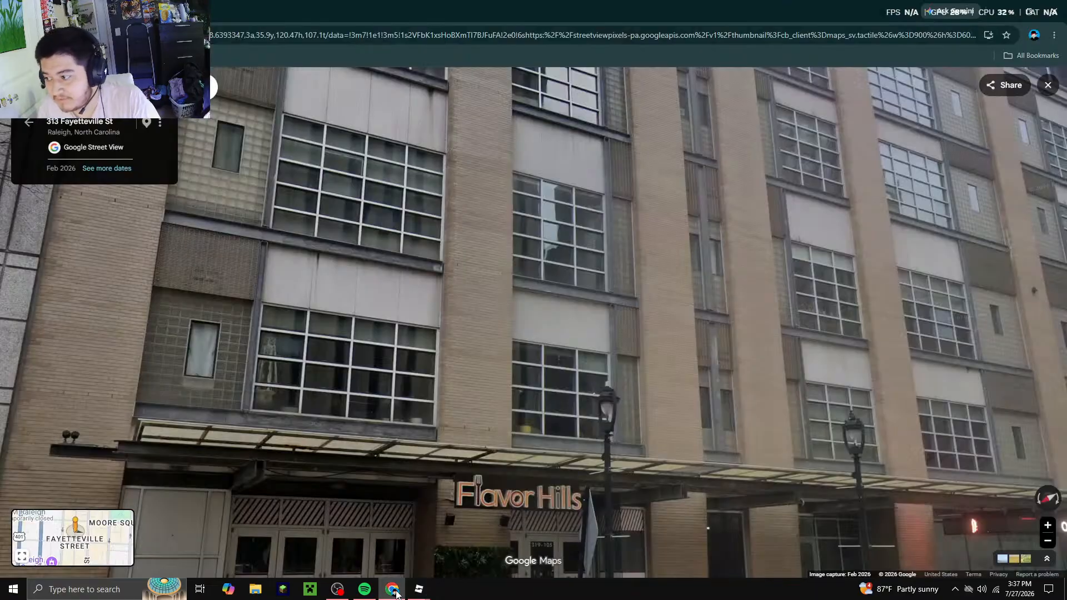
{"action": "left_click", "coordinate": [394, 590]}
{"action": "left_click", "coordinate": [394, 590]}
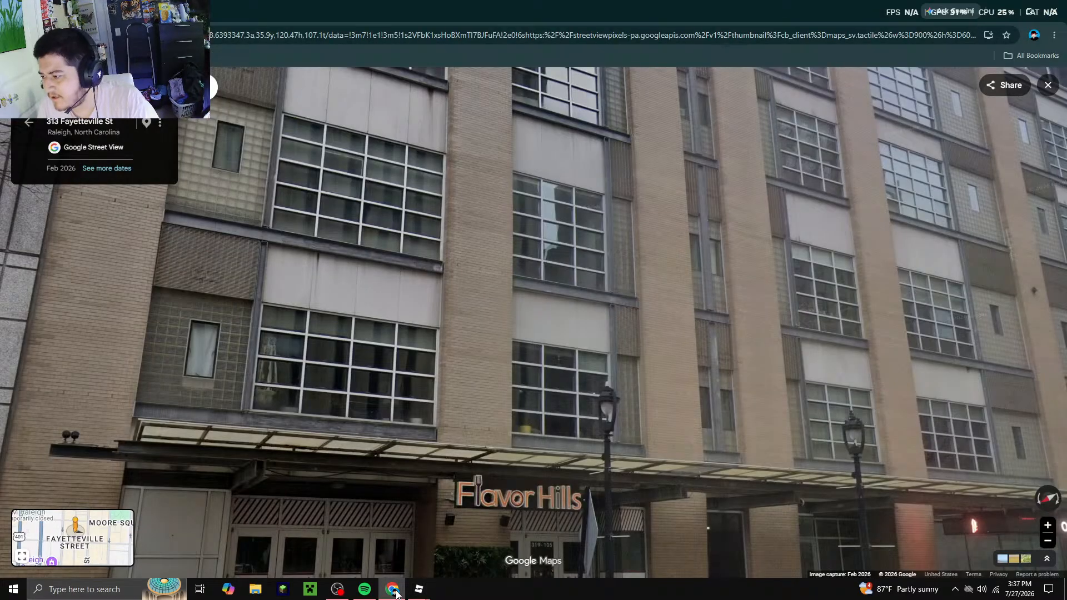
{"action": "left_click_drag", "start_coordinate": [405, 363], "coordinate": [628, 430]}
{"action": "scroll", "coordinate": [609, 395], "scroll_direction": "down", "scroll_amount": 6}
{"action": "left_click_drag", "start_coordinate": [809, 408], "coordinate": [656, 371]}
{"action": "left_click", "coordinate": [391, 590]}
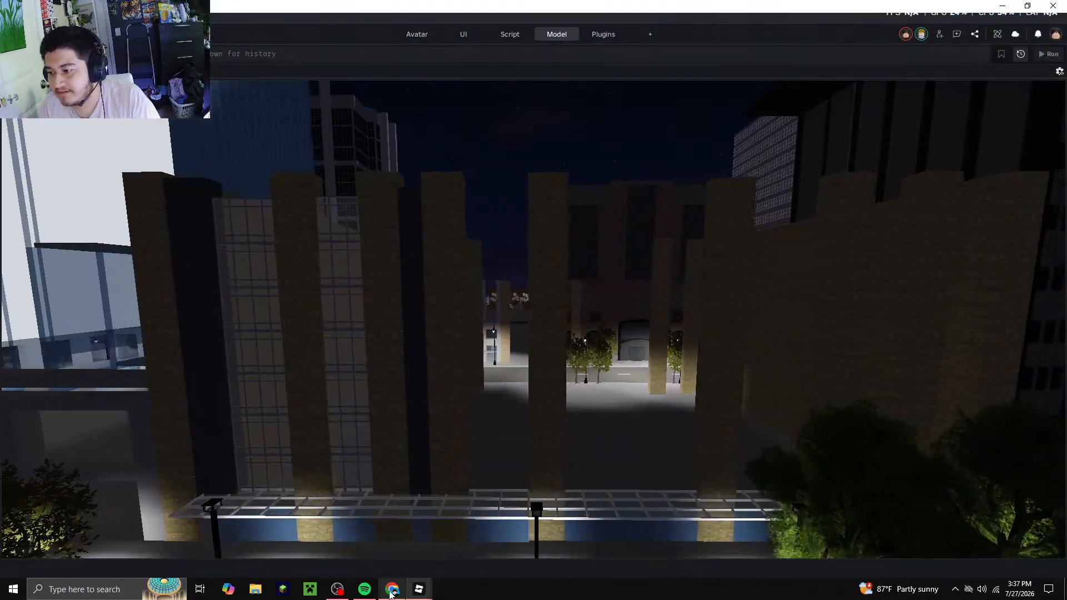
{"action": "left_click", "coordinate": [392, 590]}
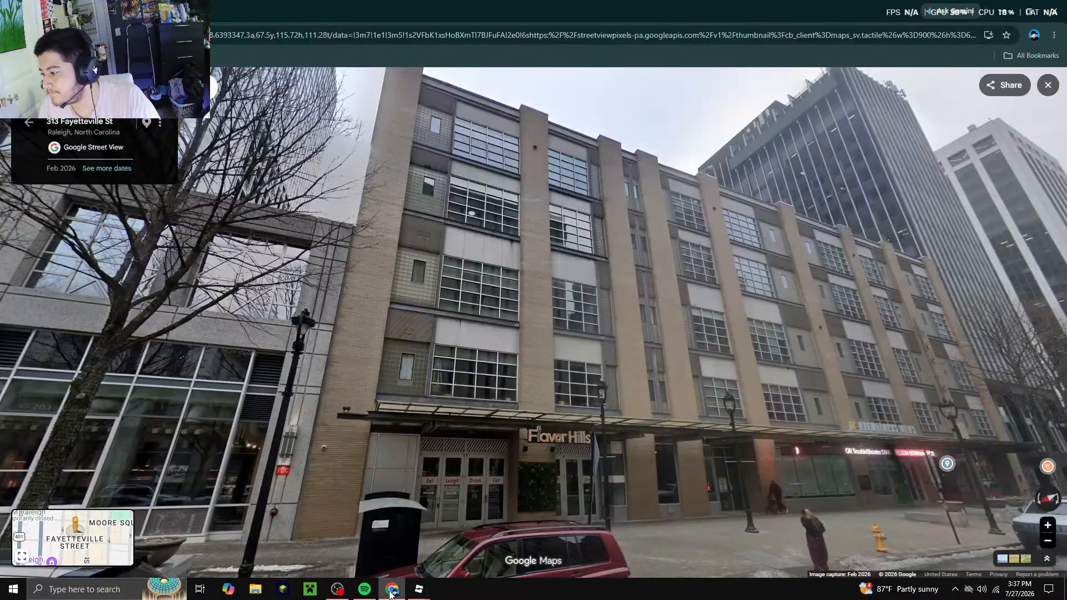
{"action": "left_click", "coordinate": [392, 590]}
{"action": "left_click", "coordinate": [391, 590]}
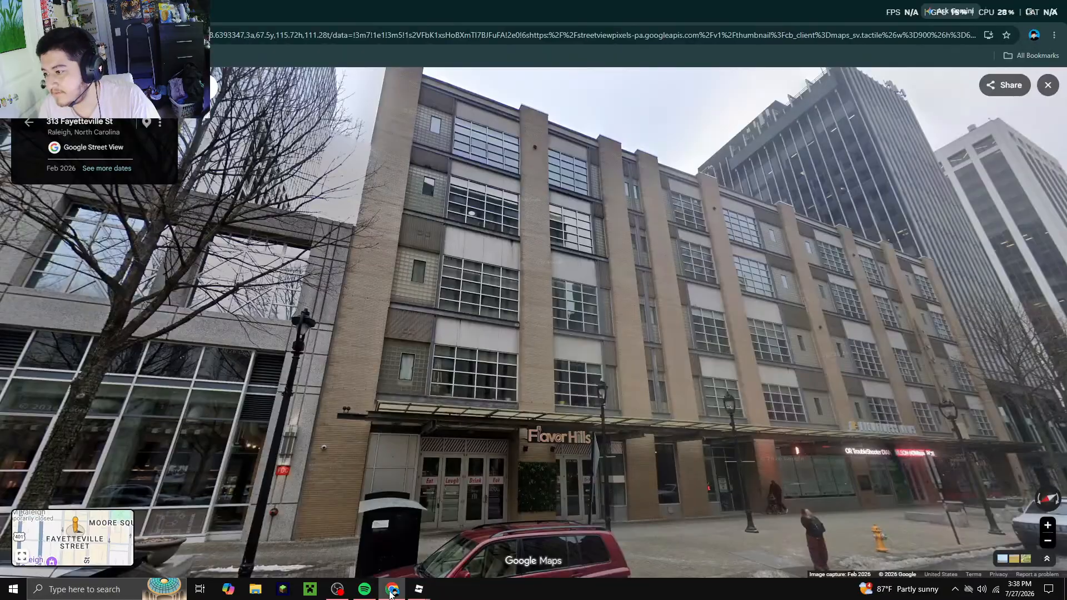
{"action": "left_click", "coordinate": [392, 590]}
{"action": "scroll", "coordinate": [397, 205], "scroll_direction": "up", "scroll_amount": 3}
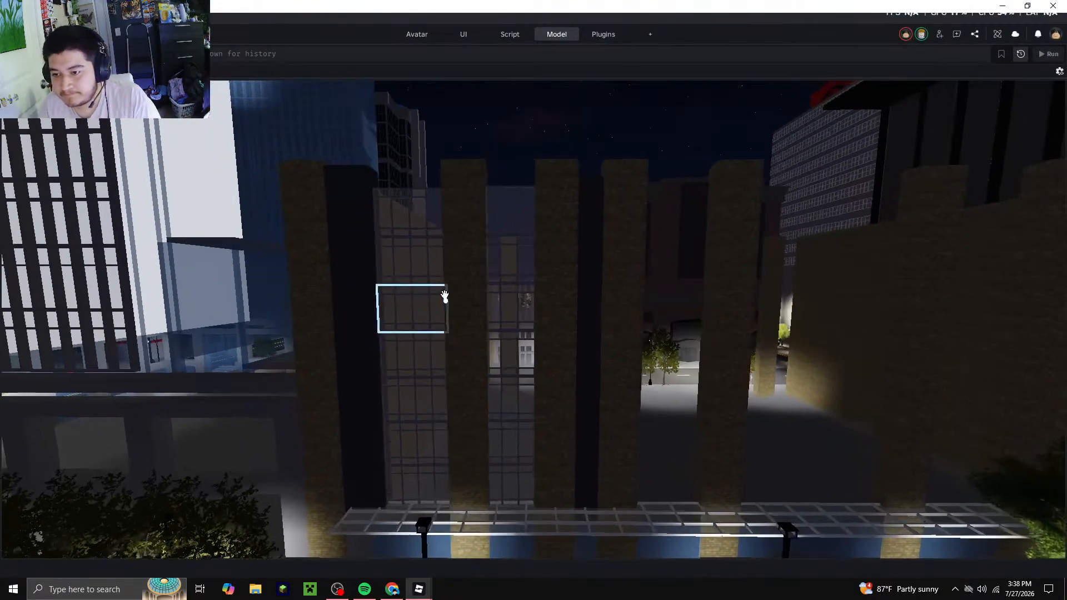
Copy the dark panel beside the first window stack, paste it, and move the duplicate into the gap after the fourth column
{"action": "right_click", "coordinate": [397, 209]}
{"action": "left_click", "coordinate": [431, 19]}
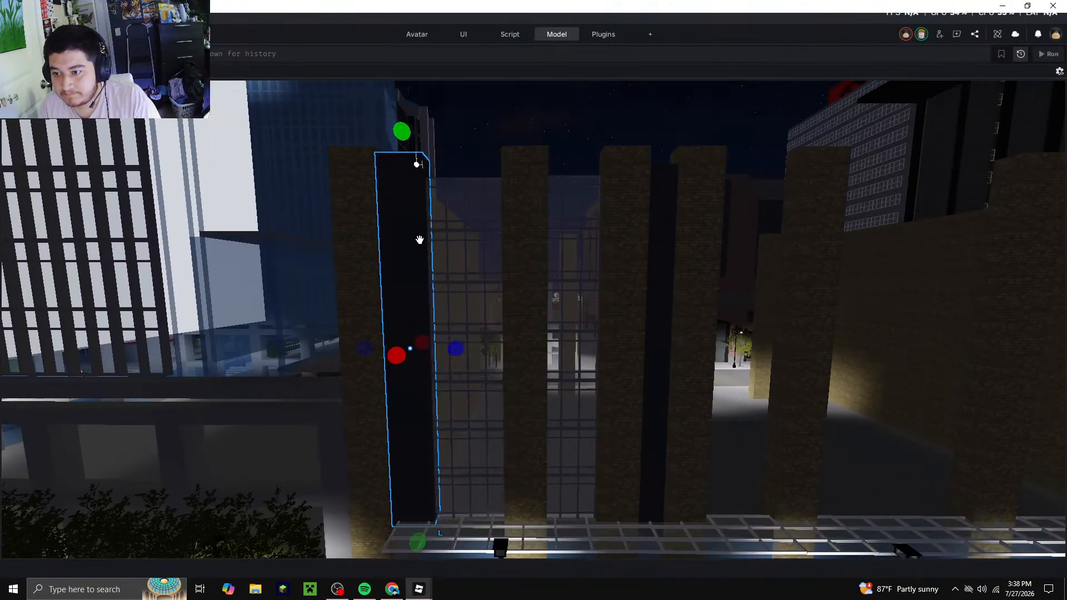
{"action": "right_click", "coordinate": [425, 207]}
{"action": "left_click", "coordinate": [453, 42]}
{"action": "key", "text": "s"}
{"action": "left_click_drag", "start_coordinate": [431, 151], "coordinate": [471, 306]}
{"action": "key", "text": "d"}
{"action": "key", "text": "w"}
{"action": "key", "text": "s"}
{"action": "key", "text": "a"}
{"action": "key", "text": "w"}
{"action": "right_click_drag", "start_coordinate": [472, 306], "coordinate": [538, 305]}
Narrow the new dark panel to leave room for windows beside it, and check the bay against Street View
{"action": "key", "text": "s"}
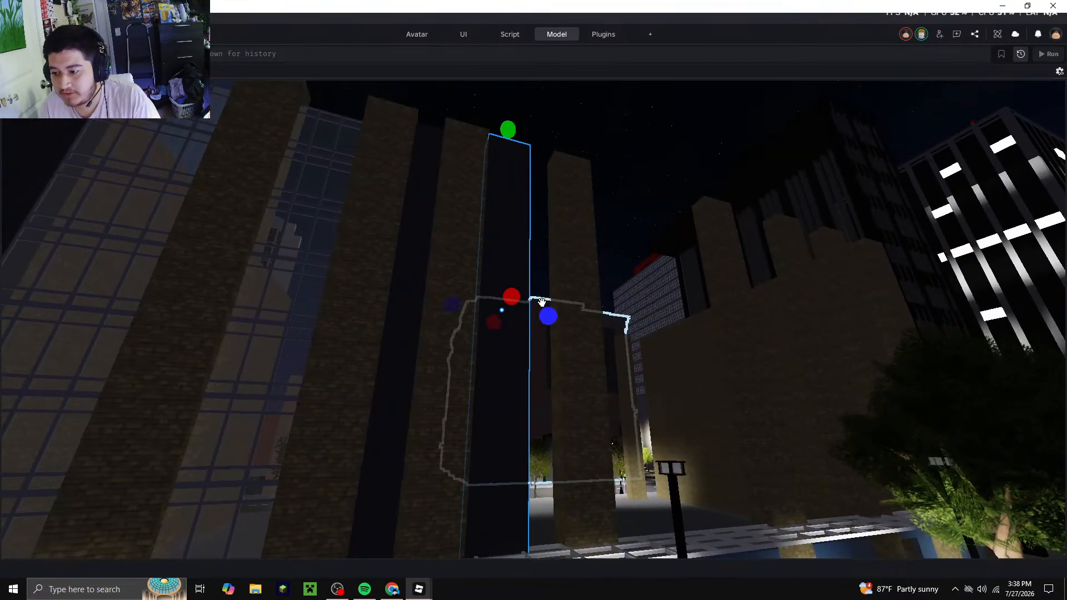
{"action": "left_click_drag", "start_coordinate": [548, 314], "coordinate": [534, 315]}
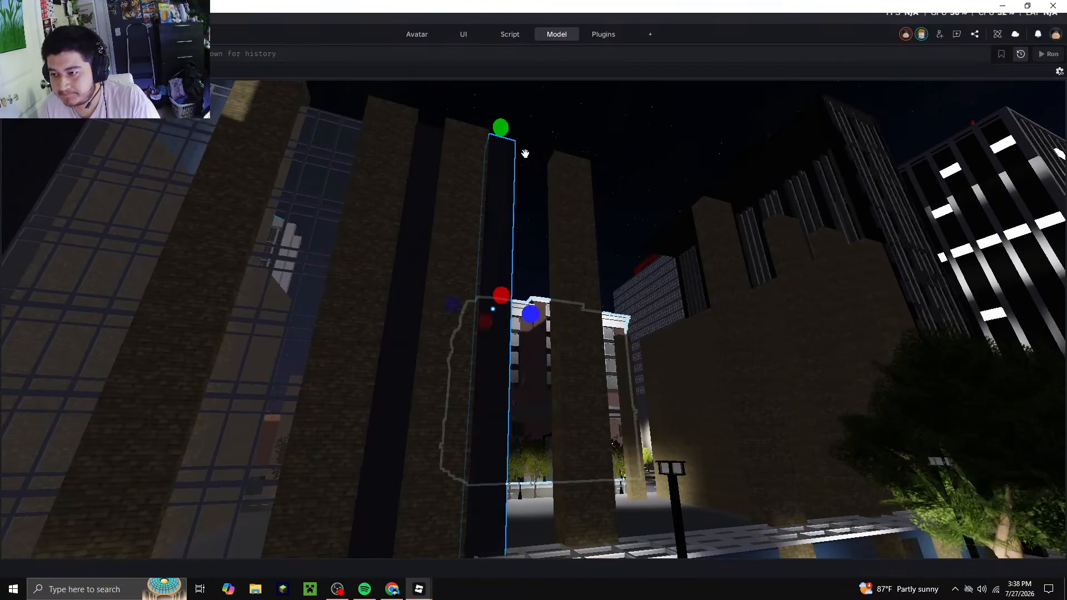
{"action": "left_click", "coordinate": [395, 590]}
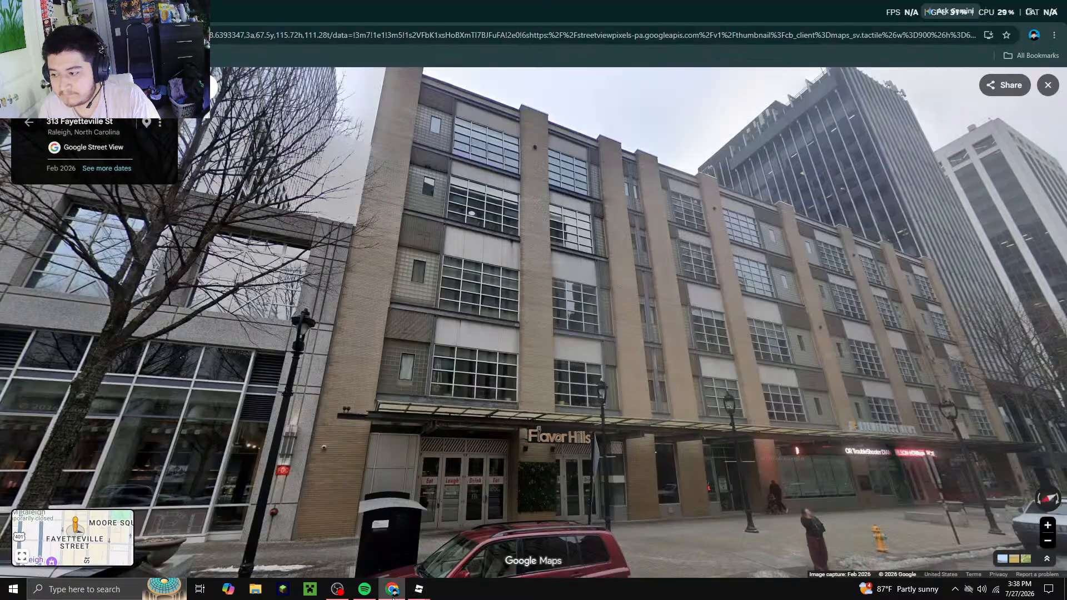
{"action": "left_click", "coordinate": [393, 596]}
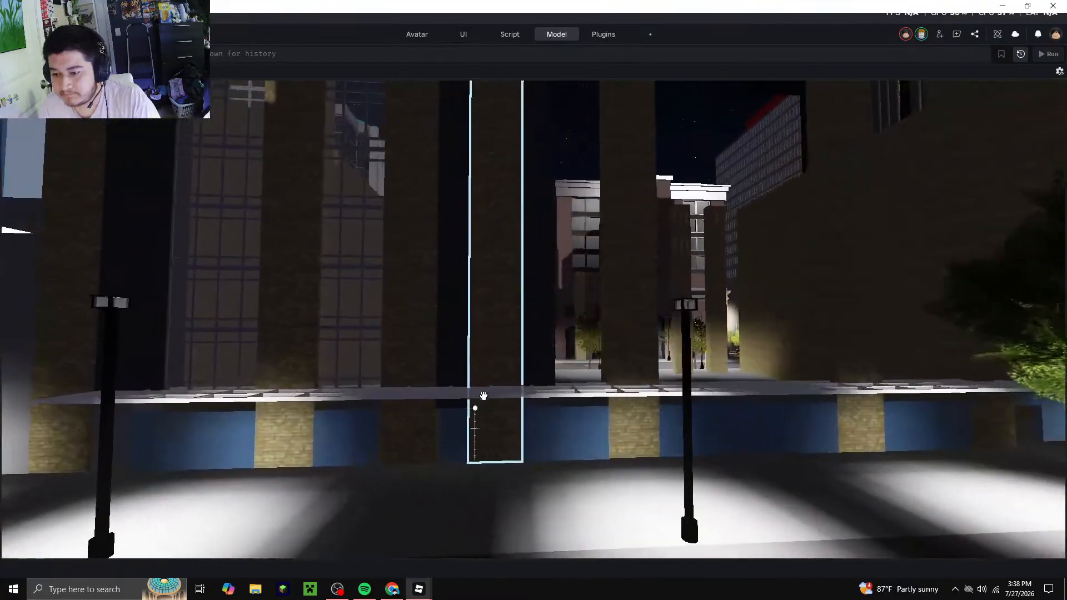
Copy the lowest window frame in the second gap and paste a duplicate
{"action": "key", "text": "a"}
{"action": "right_click", "coordinate": [427, 356]}
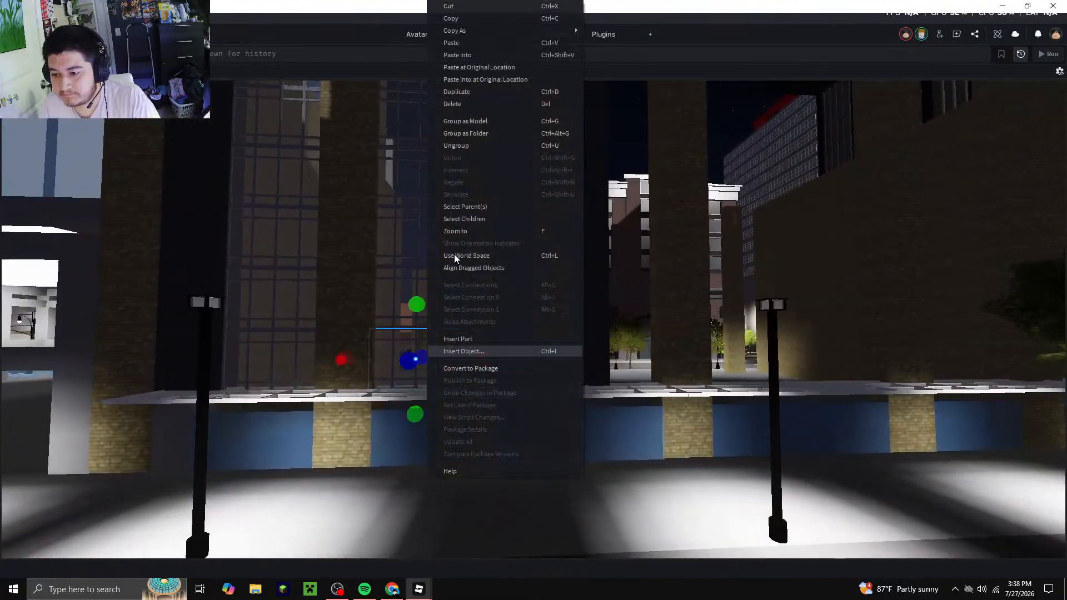
{"action": "left_click", "coordinate": [454, 21]}
{"action": "left_click", "coordinate": [572, 35]}
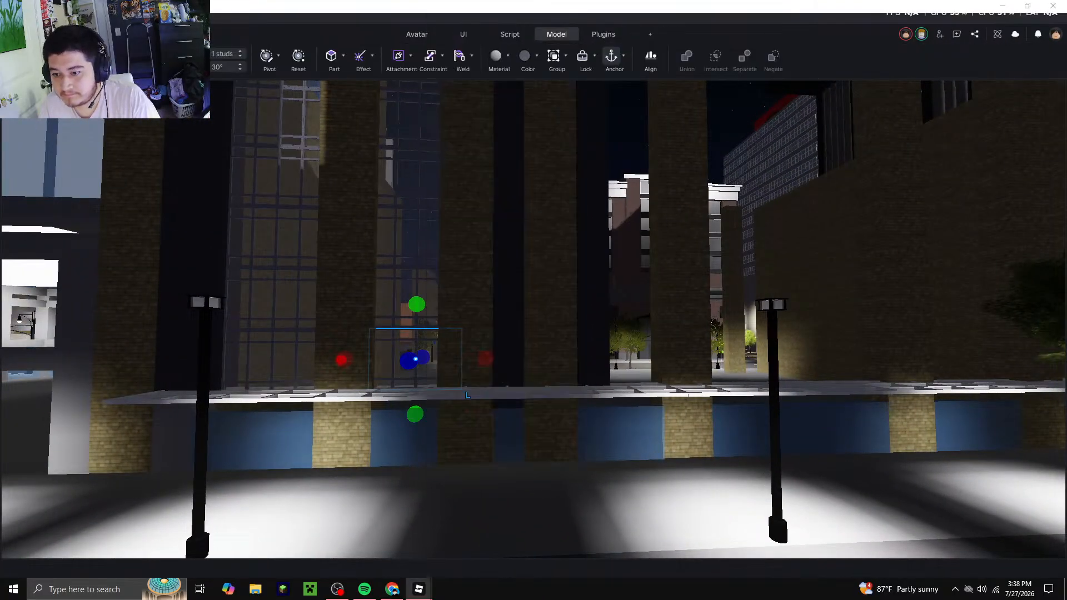
{"action": "right_click", "coordinate": [408, 310]}
{"action": "left_click", "coordinate": [439, 18]}
{"action": "right_click", "coordinate": [447, 288]}
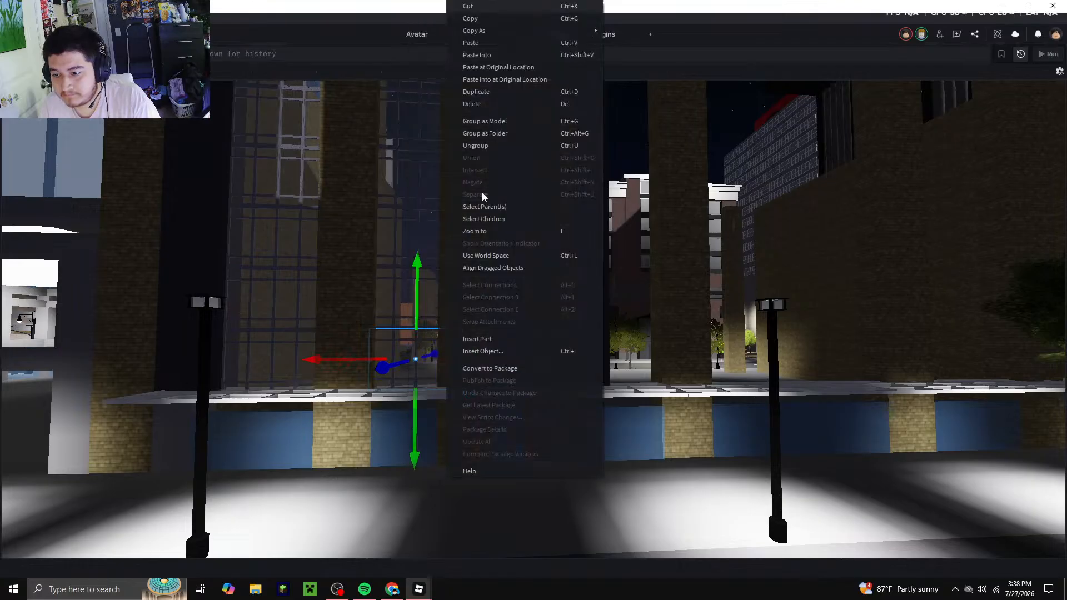
{"action": "left_click", "coordinate": [487, 47]}
Lower the pasted frame about 70 studs and slide it sideways about 36 studs into the gap beside the new dark panel
{"action": "right_click_drag", "start_coordinate": [466, 358], "coordinate": [466, 358]}
{"action": "key", "text": "s"}
{"action": "left_click_drag", "start_coordinate": [461, 233], "coordinate": [502, 430]}
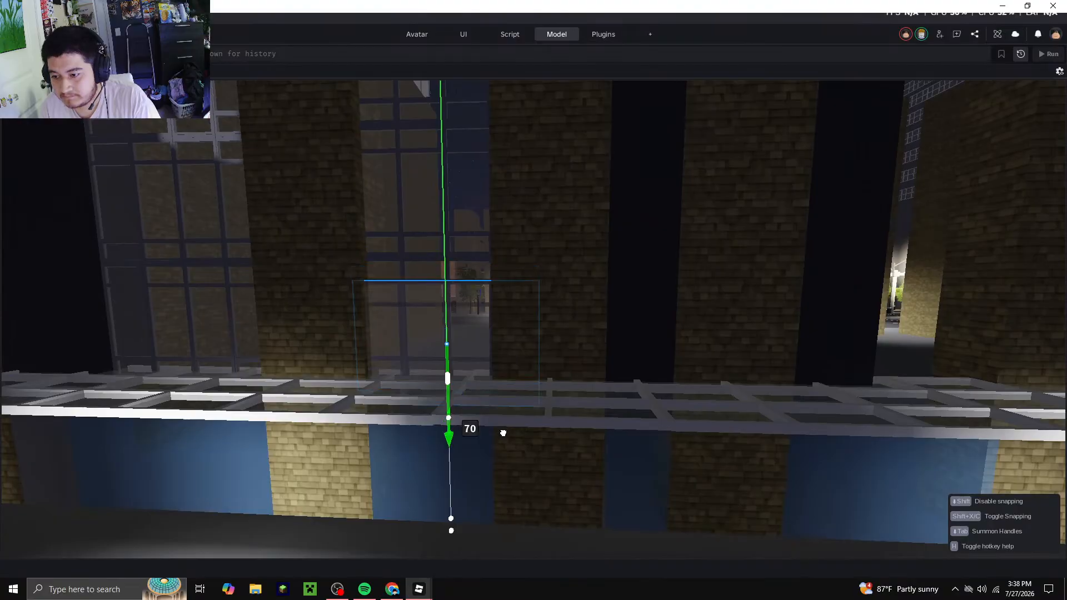
{"action": "left_click_drag", "start_coordinate": [515, 319], "coordinate": [564, 329]}
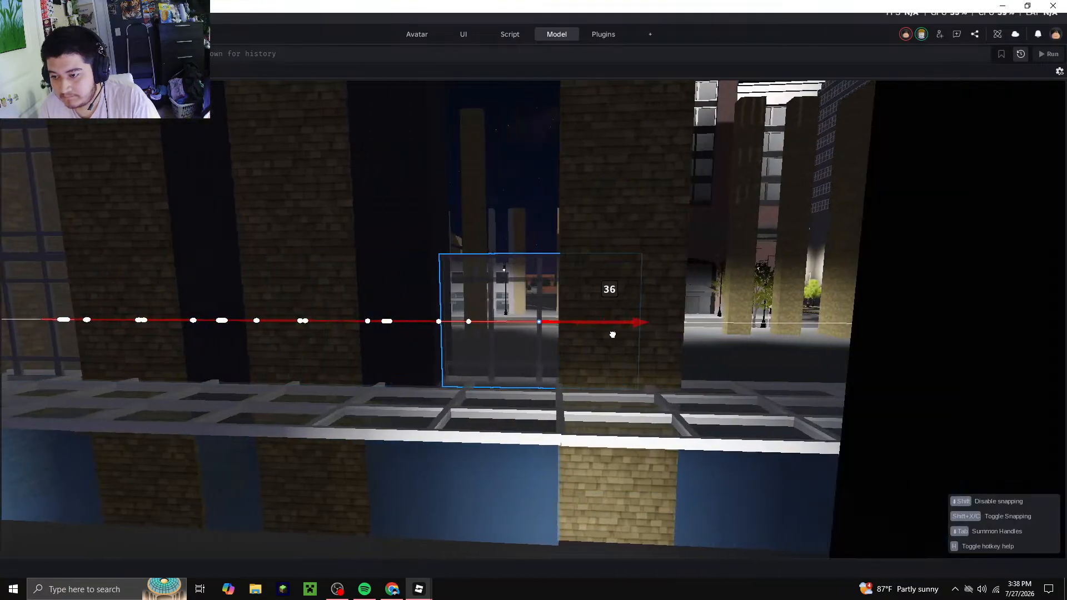
{"action": "key", "text": "a"}
Paste a second frame for the fourth gap, lower it onto the first one, and align their bars
{"action": "right_click", "coordinate": [567, 341]}
{"action": "left_click", "coordinate": [605, 46]}
{"action": "right_click_drag", "start_coordinate": [572, 278], "coordinate": [575, 279]}
{"action": "key", "text": "s"}
{"action": "left_click_drag", "start_coordinate": [530, 192], "coordinate": [536, 236]}
{"action": "key", "text": "w"}
{"action": "right_click_drag", "start_coordinate": [500, 278], "coordinate": [501, 273]}
{"action": "left_click_drag", "start_coordinate": [575, 252], "coordinate": [577, 221]}
{"action": "scroll", "coordinate": [577, 221], "scroll_direction": "up", "scroll_amount": 3}
{"action": "right_click_drag", "start_coordinate": [577, 221], "coordinate": [578, 222]}
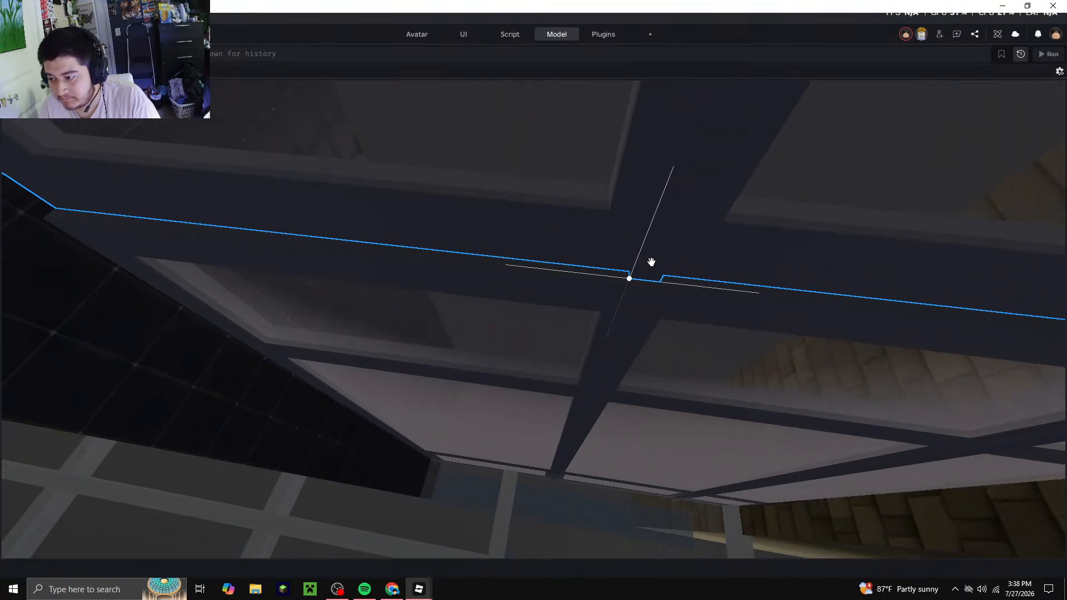
{"action": "left_click_drag", "start_coordinate": [649, 282], "coordinate": [607, 291]}
{"action": "right_click_drag", "start_coordinate": [608, 291], "coordinate": [595, 291]}
{"action": "scroll", "coordinate": [595, 291], "scroll_direction": "down", "scroll_amount": 5}
Paste a third frame above the fourth gap, lower it, and fit its lower edge onto the second frame
{"action": "right_click", "coordinate": [529, 325]}
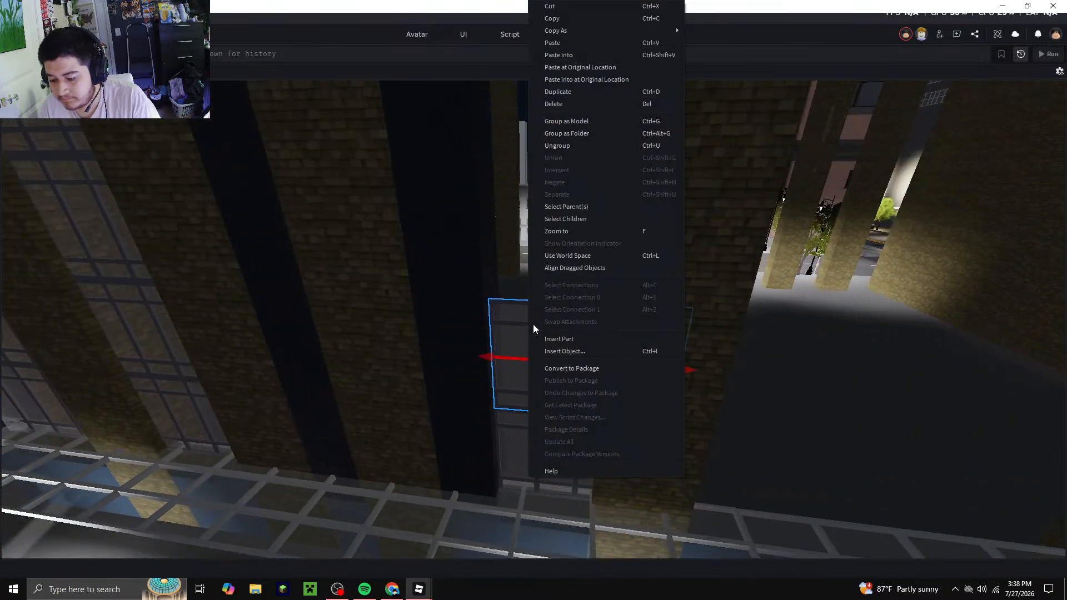
{"action": "left_click", "coordinate": [560, 43]}
{"action": "right_click_drag", "start_coordinate": [527, 311], "coordinate": [524, 315]}
{"action": "left_click_drag", "start_coordinate": [540, 194], "coordinate": [541, 212]}
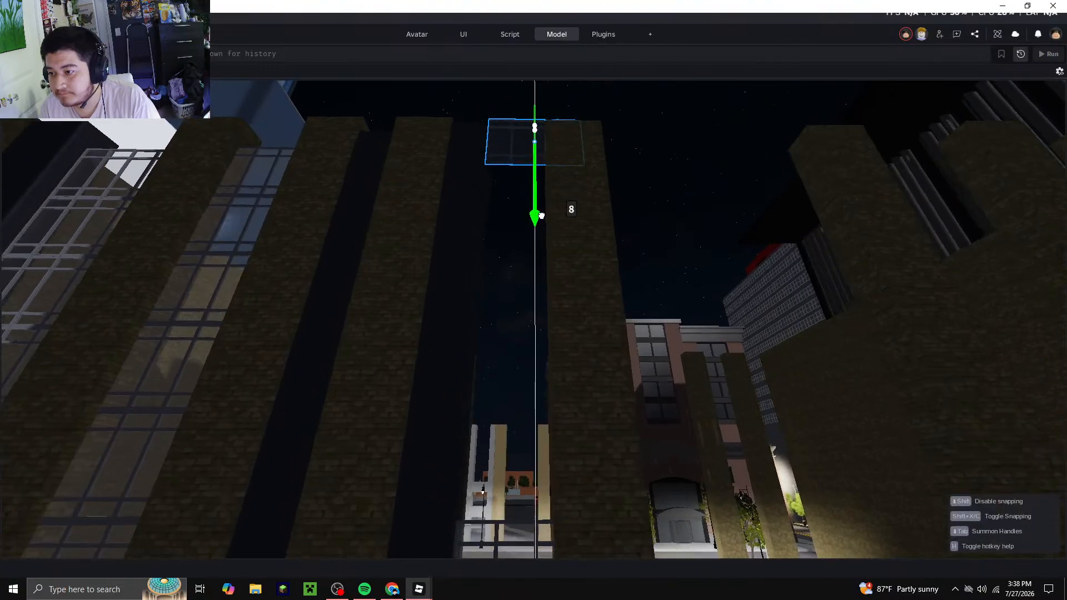
{"action": "scroll", "coordinate": [542, 215], "scroll_direction": "up", "scroll_amount": 10}
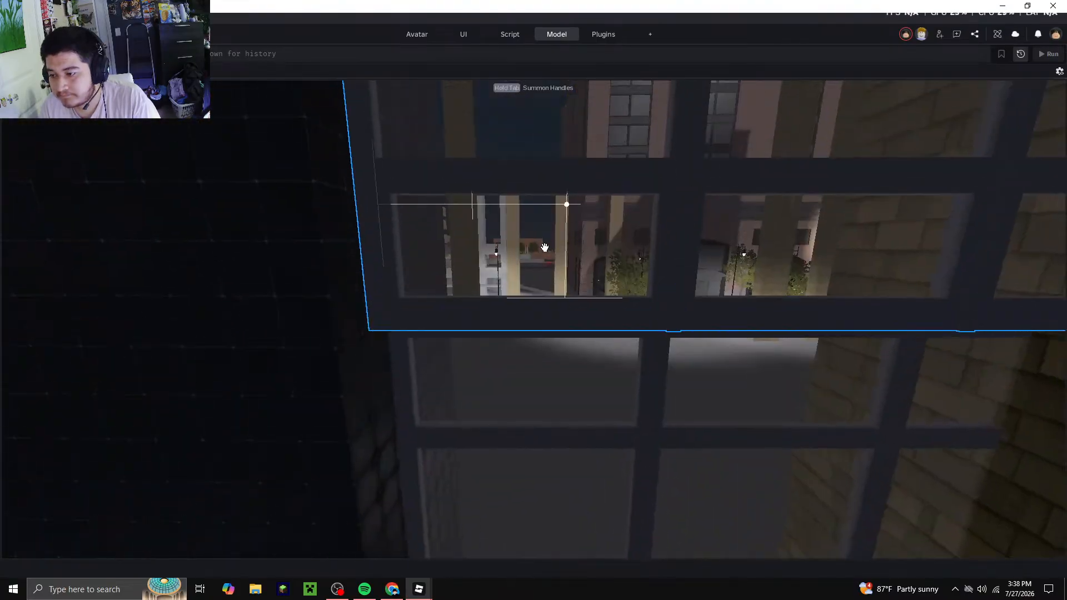
{"action": "scroll", "coordinate": [544, 249], "scroll_direction": "down", "scroll_amount": 3}
{"action": "right_click_drag", "start_coordinate": [545, 248], "coordinate": [641, 264]}
{"action": "mouse_move", "coordinate": [625, 273]}
{"action": "left_mouse_down"}
{"action": "mouse_move", "coordinate": [633, 252]}
{"action": "mouse_move", "coordinate": [619, 270]}
{"action": "left_mouse_up"}
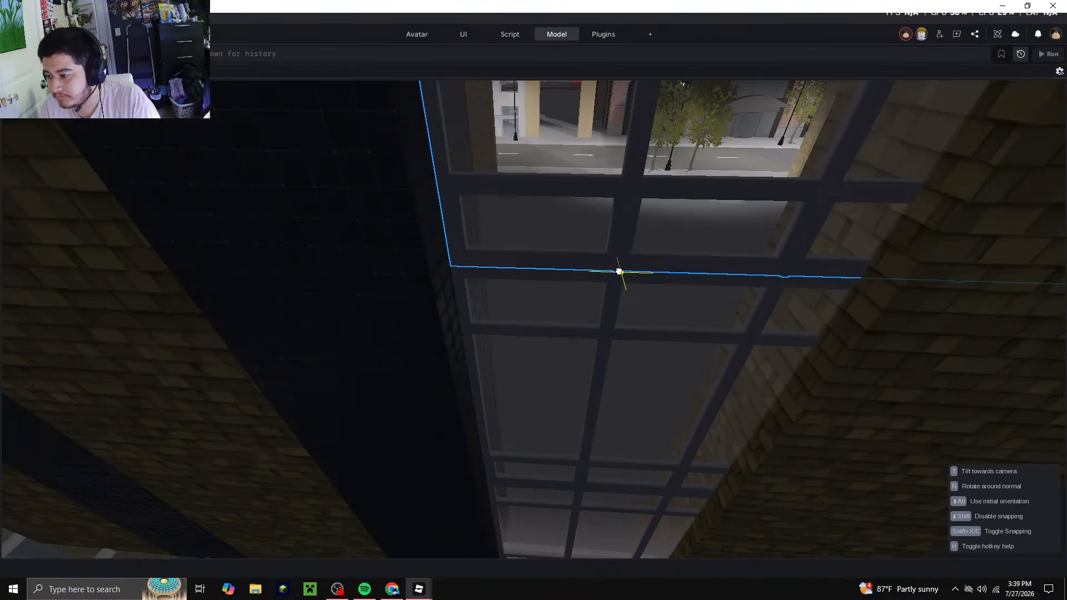
{"action": "scroll", "coordinate": [575, 316], "scroll_direction": "up", "scroll_amount": 3}
{"action": "right_click_drag", "start_coordinate": [574, 317], "coordinate": [572, 317]}
{"action": "scroll", "coordinate": [572, 317], "scroll_direction": "down", "scroll_amount": 4}
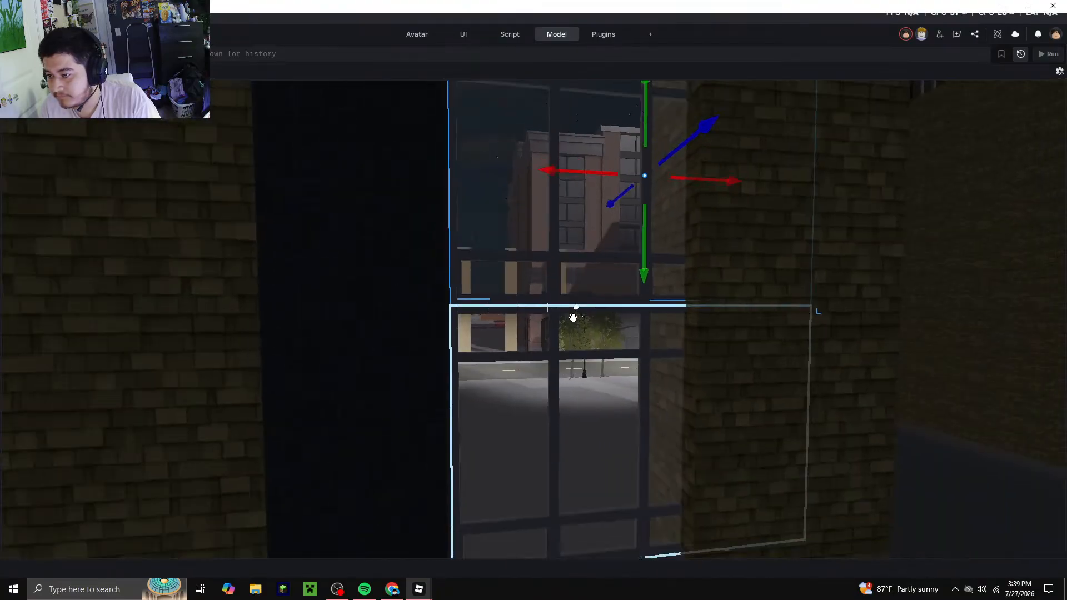
Paste a fourth window frame above the fourth gap and lower it about 35 studs toward the stack
{"action": "right_click", "coordinate": [571, 317]}
{"action": "left_click", "coordinate": [591, 46]}
{"action": "scroll", "coordinate": [538, 259], "scroll_direction": "down", "scroll_amount": 5}
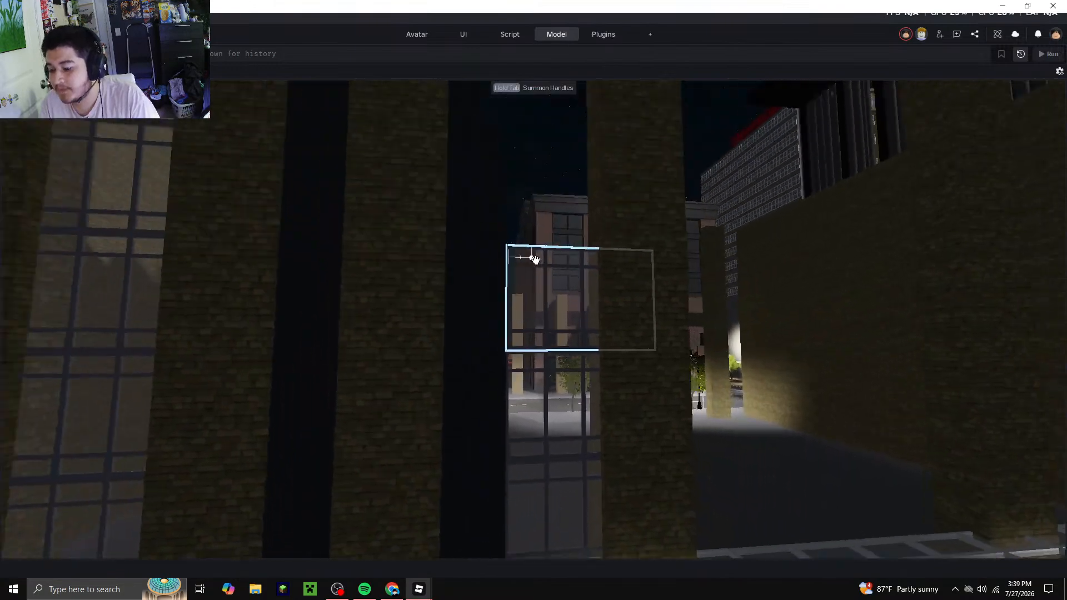
{"action": "right_click_drag", "start_coordinate": [537, 260], "coordinate": [535, 261]}
{"action": "key", "text": "d"}
{"action": "right_click_drag", "start_coordinate": [462, 334], "coordinate": [462, 334]}
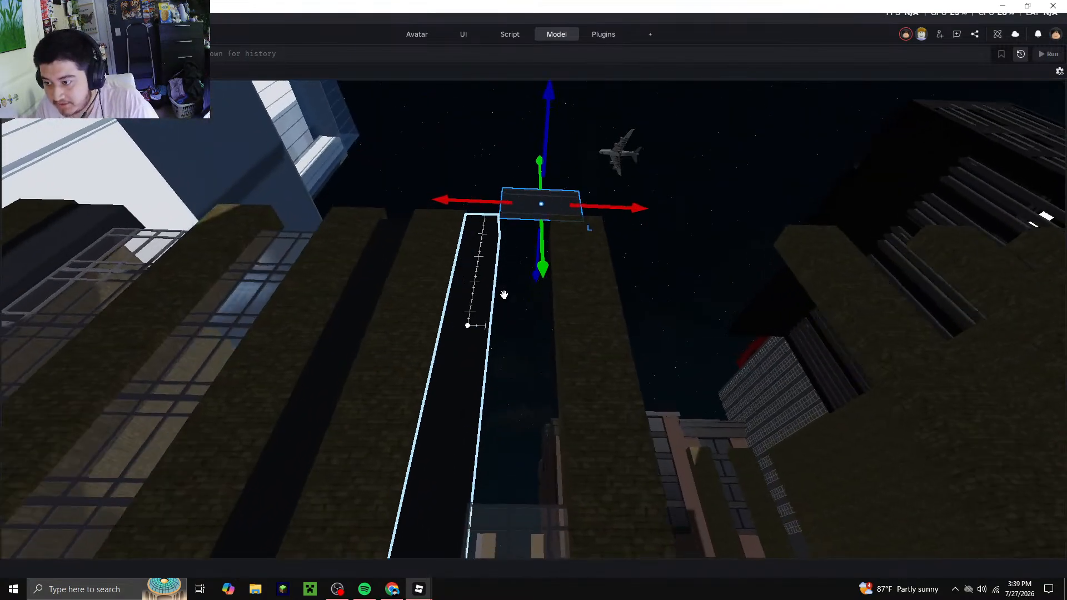
{"action": "key", "text": "w"}
{"action": "left_click_drag", "start_coordinate": [545, 251], "coordinate": [543, 255]}
{"action": "right_click_drag", "start_coordinate": [545, 250], "coordinate": [543, 255]}
{"action": "left_click_drag", "start_coordinate": [543, 255], "coordinate": [558, 289]}
{"action": "right_click_drag", "start_coordinate": [542, 255], "coordinate": [557, 288]}
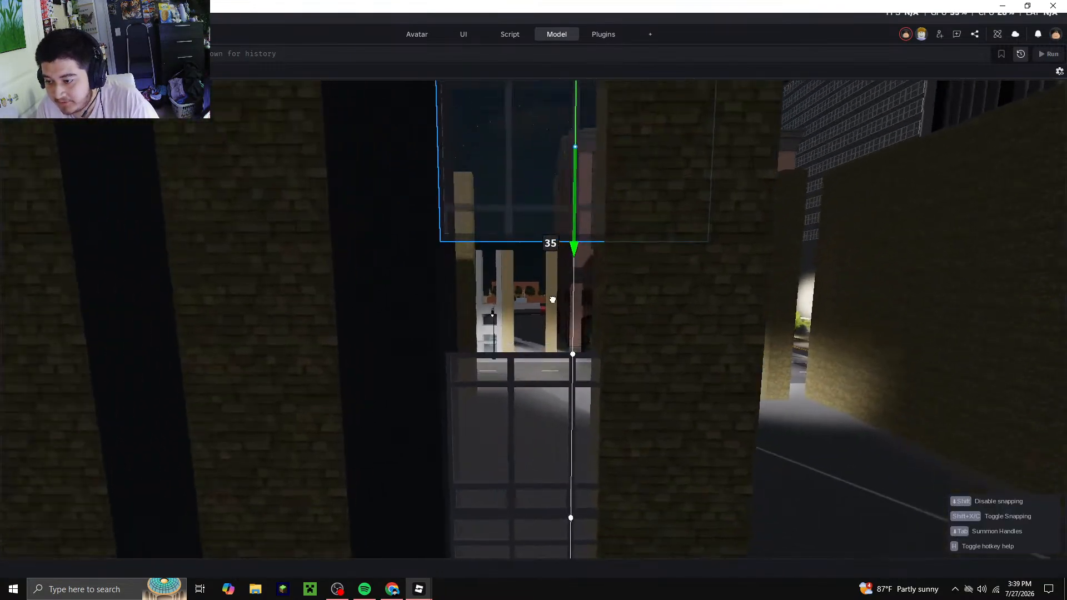
{"action": "left_click_drag", "start_coordinate": [557, 288], "coordinate": [556, 292]}
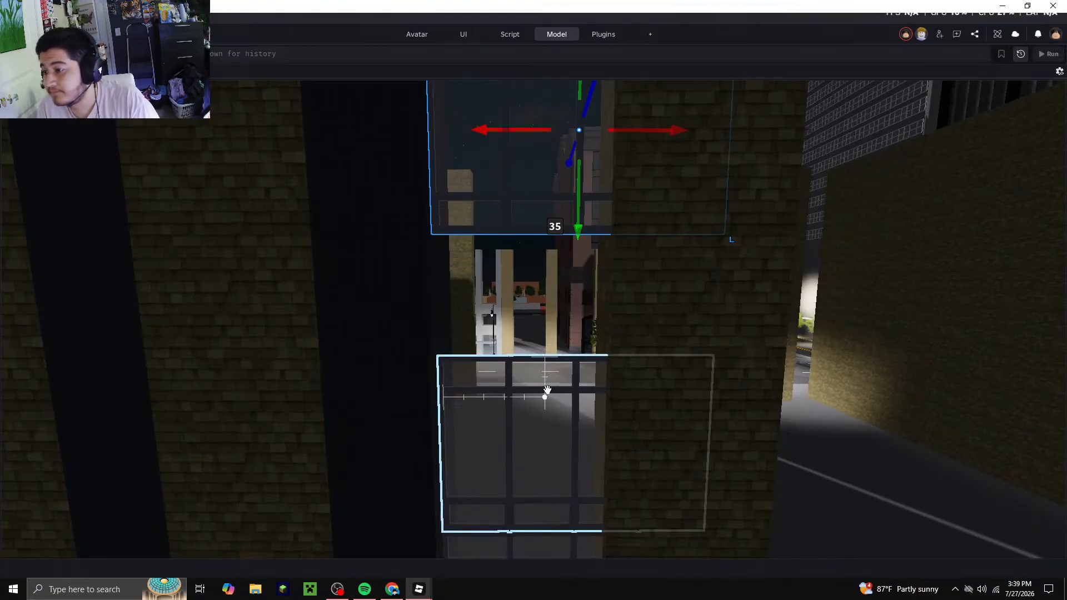
Lower the fourth frame further until its lower edge fits onto the third frame
{"action": "right_click_drag", "start_coordinate": [547, 392], "coordinate": [548, 394]}
{"action": "key", "text": "w"}
{"action": "right_click_drag", "start_coordinate": [562, 242], "coordinate": [563, 240]}
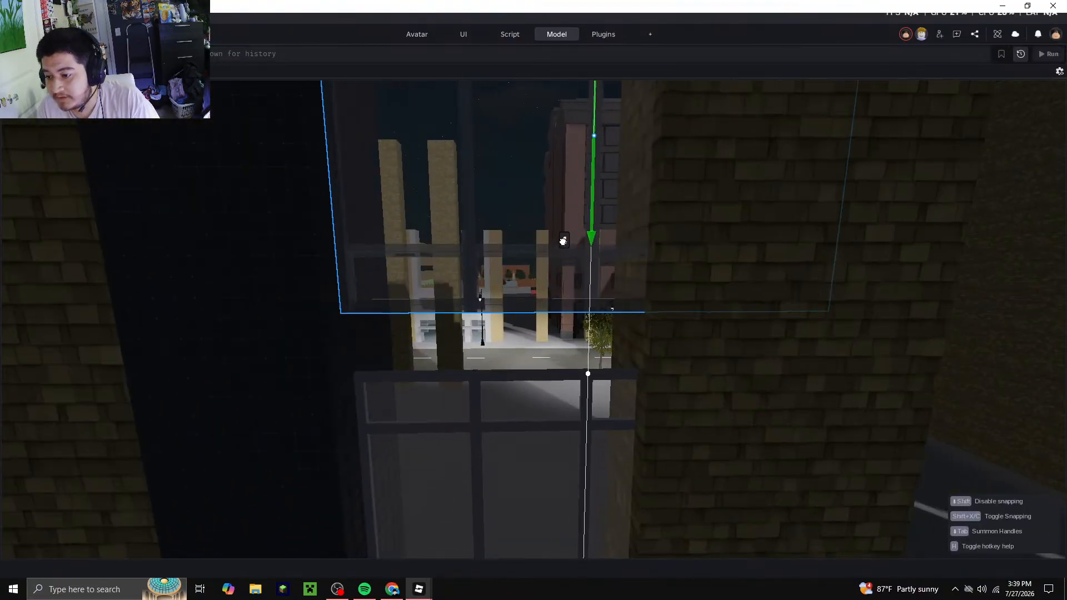
{"action": "left_click_drag", "start_coordinate": [570, 302], "coordinate": [570, 303]}
{"action": "key", "text": "w"}
{"action": "right_click_drag", "start_coordinate": [459, 389], "coordinate": [457, 388]}
Paste a fifth window frame above the fourth gap and start lowering it toward the stack
{"action": "mouse_move", "coordinate": [523, 293]}
{"action": "left_mouse_down"}
{"action": "mouse_move", "coordinate": [559, 271]}
{"action": "mouse_move", "coordinate": [543, 300]}
{"action": "left_mouse_up"}
{"action": "right_click_drag", "start_coordinate": [543, 300], "coordinate": [543, 317]}
{"action": "key", "text": "s"}
{"action": "right_click", "coordinate": [548, 333]}
{"action": "left_click_drag", "start_coordinate": [534, 300], "coordinate": [540, 309]}
{"action": "right_click_drag", "start_coordinate": [540, 309], "coordinate": [545, 318]}
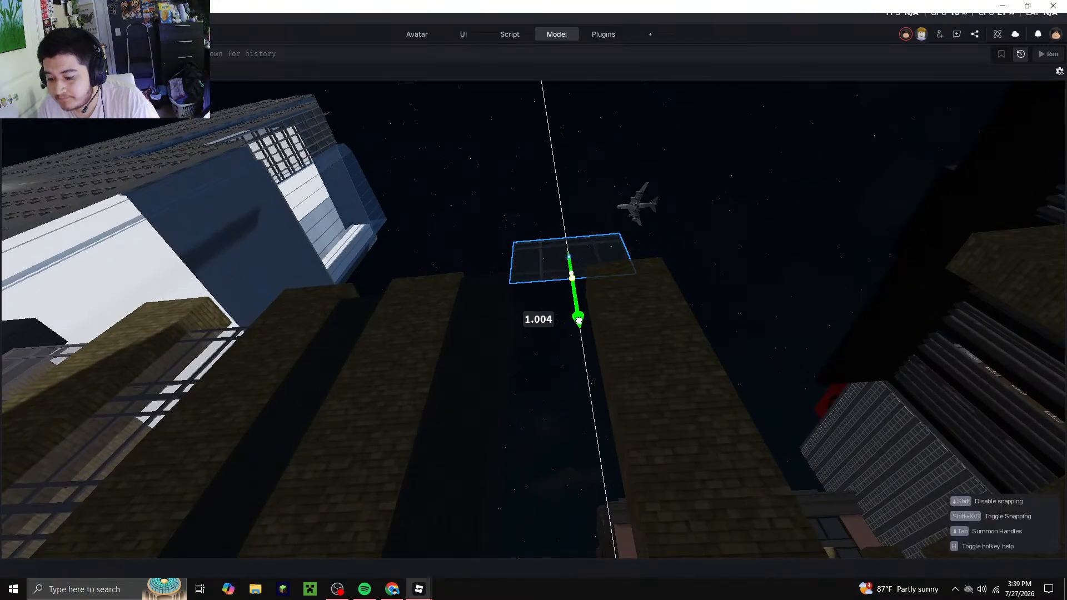
{"action": "left_click_drag", "start_coordinate": [578, 318], "coordinate": [579, 326]}
{"action": "right_click_drag", "start_coordinate": [578, 319], "coordinate": [579, 326]}
{"action": "left_click_drag", "start_coordinate": [579, 326], "coordinate": [576, 319]}
{"action": "right_click_drag", "start_coordinate": [578, 326], "coordinate": [576, 319]}
{"action": "left_click_drag", "start_coordinate": [577, 319], "coordinate": [574, 321]}
{"action": "key", "text": "w"}
{"action": "right_click_drag", "start_coordinate": [510, 342], "coordinate": [510, 342]}
{"action": "key", "text": "s"}
{"action": "key", "text": "w"}
Try to place the fifth frame freely on the upper edge of the stacked frames
{"action": "left_click_drag", "start_coordinate": [517, 223], "coordinate": [522, 297]}
{"action": "right_click_drag", "start_coordinate": [523, 274], "coordinate": [521, 296]}
{"action": "left_click_drag", "start_coordinate": [522, 296], "coordinate": [521, 296]}
{"action": "right_click_drag", "start_coordinate": [522, 296], "coordinate": [520, 295]}
{"action": "left_click_drag", "start_coordinate": [521, 296], "coordinate": [522, 296]}
{"action": "right_click_drag", "start_coordinate": [521, 295], "coordinate": [522, 296]}
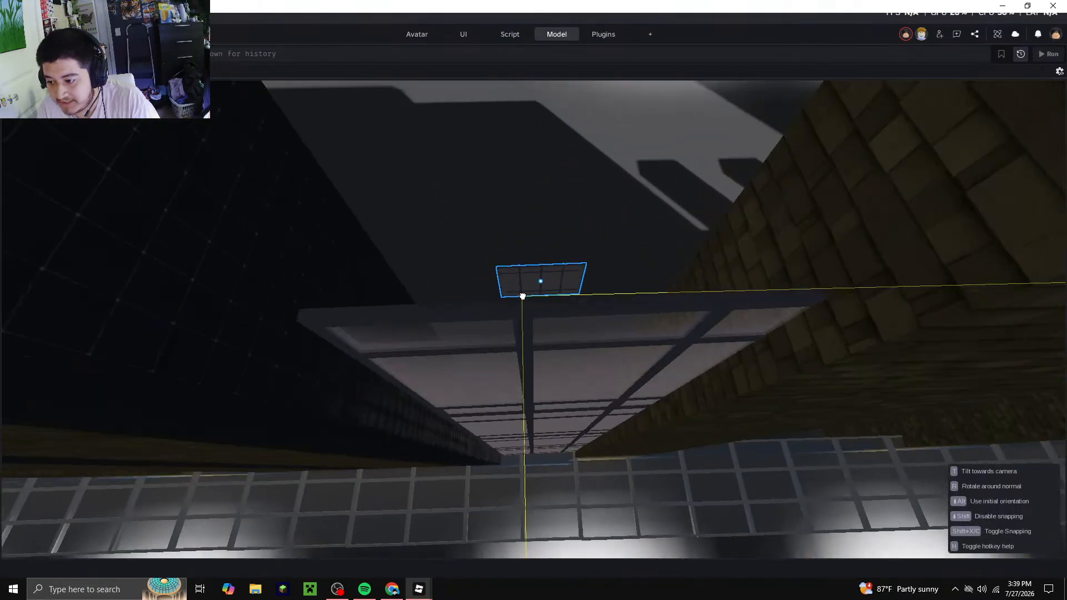
{"action": "left_click_drag", "start_coordinate": [522, 296], "coordinate": [523, 308]}
{"action": "right_click_drag", "start_coordinate": [523, 307], "coordinate": [544, 339]}
{"action": "right_click", "coordinate": [525, 309]}
Bring the fifth frame down between the dark panel and brick column, close above the fourth frame
{"action": "left_click", "coordinate": [572, 44]}
{"action": "key", "text": "s"}
{"action": "key", "text": "w"}
{"action": "left_click_drag", "start_coordinate": [544, 253], "coordinate": [555, 205]}
{"action": "key", "text": "w"}
{"action": "key", "text": "w"}
{"action": "right_click_drag", "start_coordinate": [533, 289], "coordinate": [533, 291]}
{"action": "key", "text": "s"}
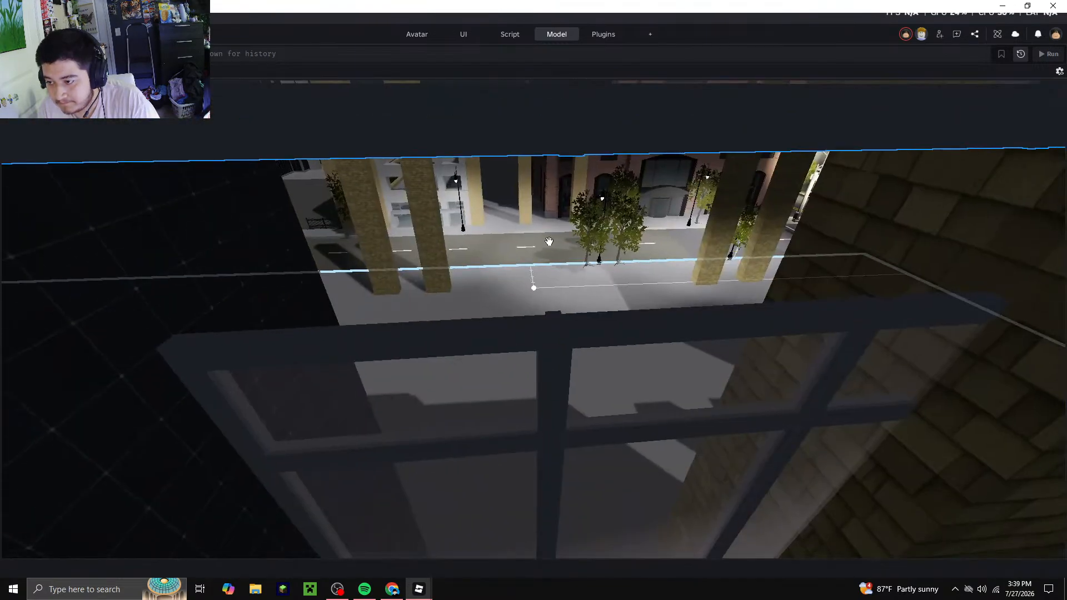
{"action": "left_click_drag", "start_coordinate": [562, 148], "coordinate": [552, 327]}
{"action": "key", "text": "s"}
Seat the fifth frame's lower edge on the fourth frame to finish the stack in the fourth gap
{"action": "right_click", "coordinate": [540, 303]}
{"action": "left_click", "coordinate": [583, 47]}
{"action": "right_click_drag", "start_coordinate": [574, 298], "coordinate": [574, 298]}
{"action": "left_click_drag", "start_coordinate": [600, 319], "coordinate": [595, 318]}
{"action": "key", "text": "w"}
{"action": "key", "text": "w"}
{"action": "right_click_drag", "start_coordinate": [556, 357], "coordinate": [557, 358]}
{"action": "key", "text": "s"}
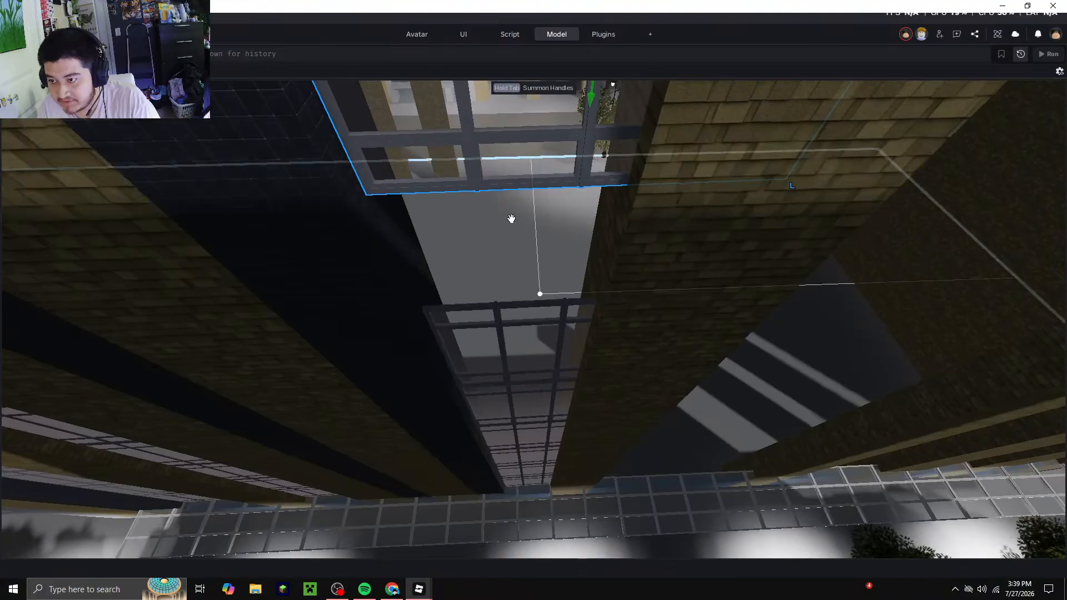
{"action": "key", "text": "w"}
{"action": "left_click_drag", "start_coordinate": [481, 179], "coordinate": [497, 262]}
{"action": "key", "text": "s"}
{"action": "key", "text": "s"}
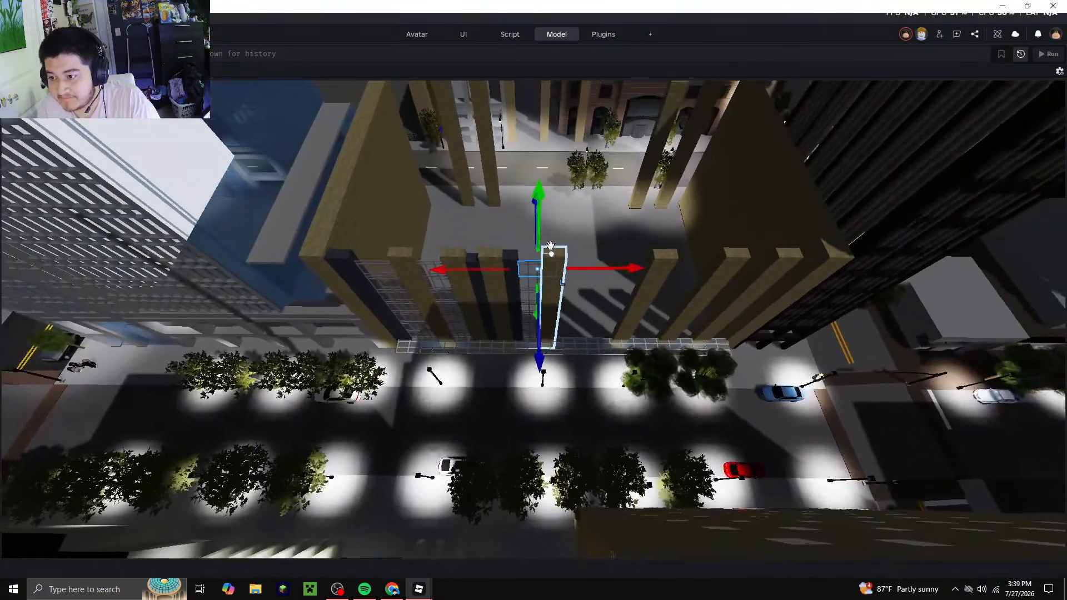
Examine the filled gaps from above and compare the facade with the Street View reference in Chrome
{"action": "right_click_drag", "start_coordinate": [550, 248], "coordinate": [559, 190]}
{"action": "key", "text": "a"}
{"action": "left_click", "coordinate": [549, 122]}
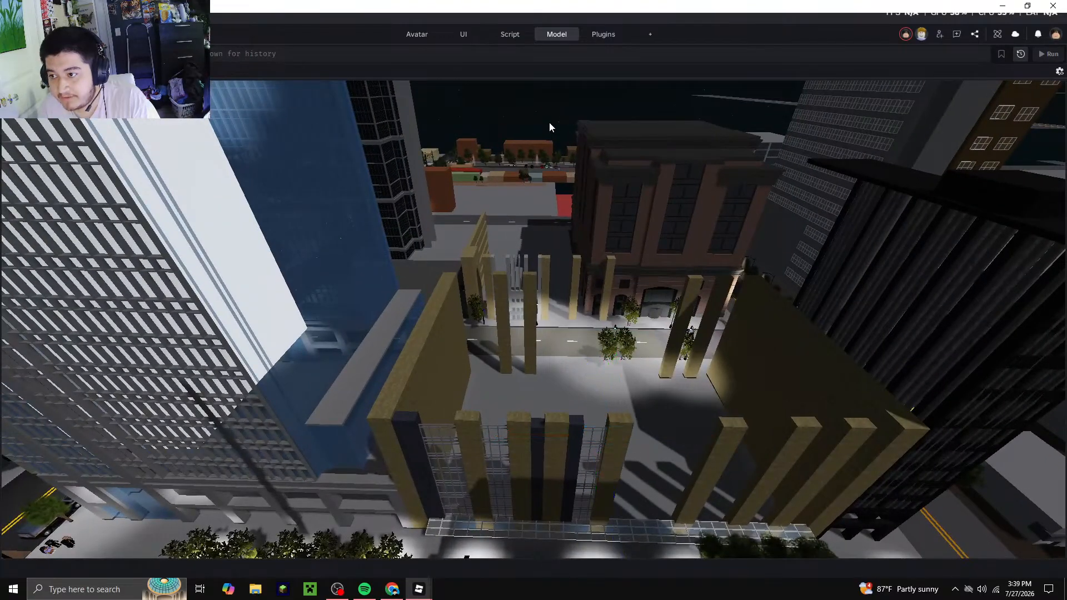
{"action": "key", "text": "a"}
{"action": "mouse_move", "coordinate": [393, 590]}
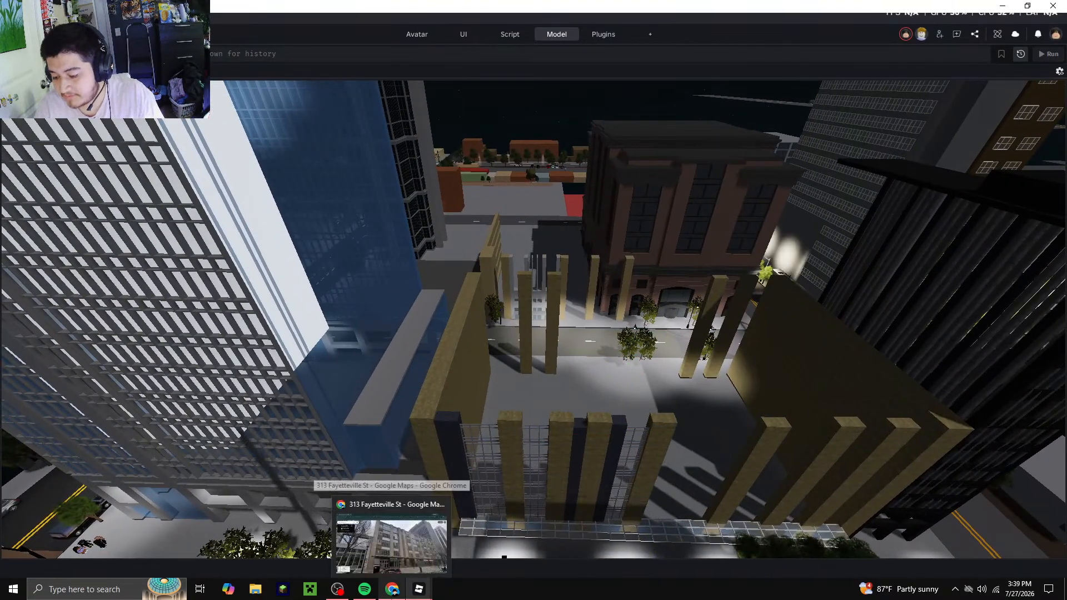
{"action": "key", "text": "s"}
{"action": "right_click_drag", "start_coordinate": [457, 234], "coordinate": [452, 236]}
{"action": "scroll", "coordinate": [451, 235], "scroll_direction": "up", "scroll_amount": 6}
{"action": "key", "text": "w"}
{"action": "key", "text": "a"}
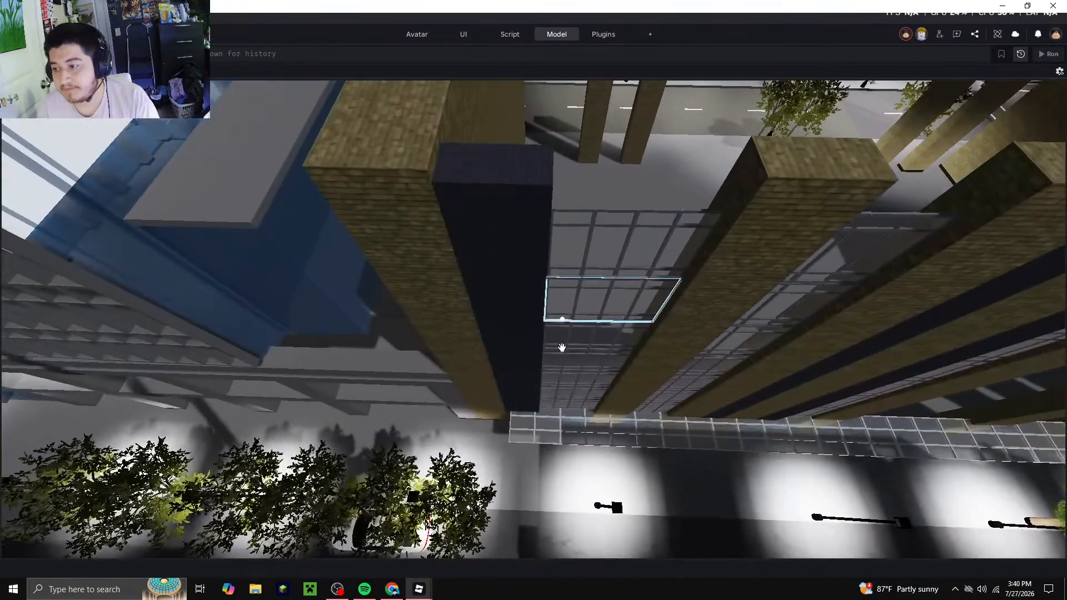
{"action": "key", "text": "d"}
{"action": "left_click", "coordinate": [395, 594]}
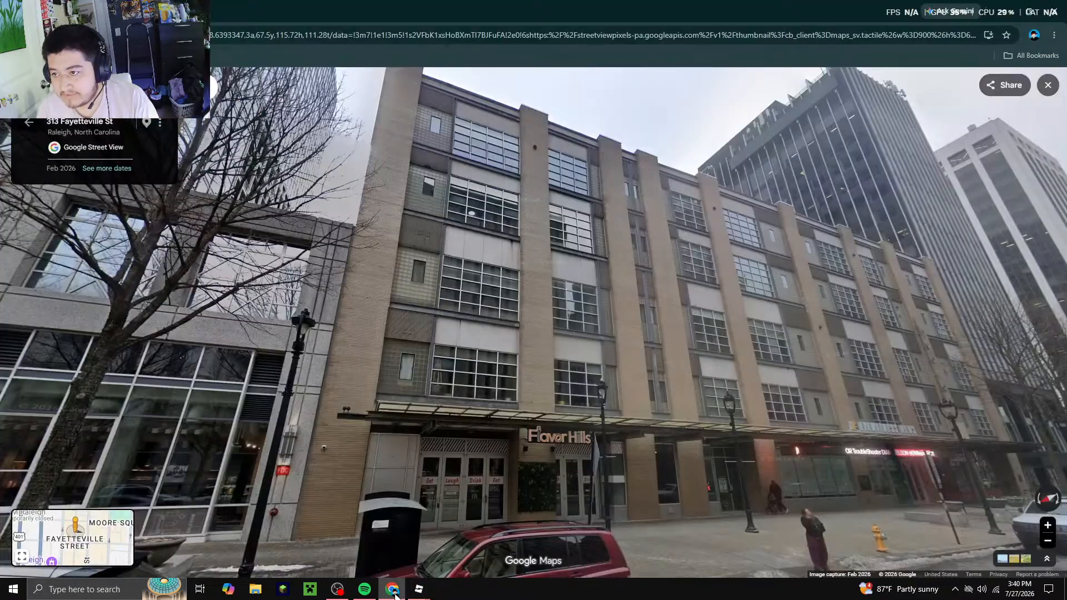
{"action": "left_click", "coordinate": [395, 595]}
Duplicate the brick column between the first two window stacks, place the copy above it, and activate the Scale tool
{"action": "key", "text": "d"}
{"action": "right_click_drag", "start_coordinate": [537, 366], "coordinate": [532, 346]}
{"action": "right_click", "coordinate": [532, 346]}
{"action": "left_click", "coordinate": [546, 18]}
{"action": "right_click", "coordinate": [535, 266]}
{"action": "left_click", "coordinate": [556, 67]}
{"action": "left_click", "coordinate": [558, 34]}
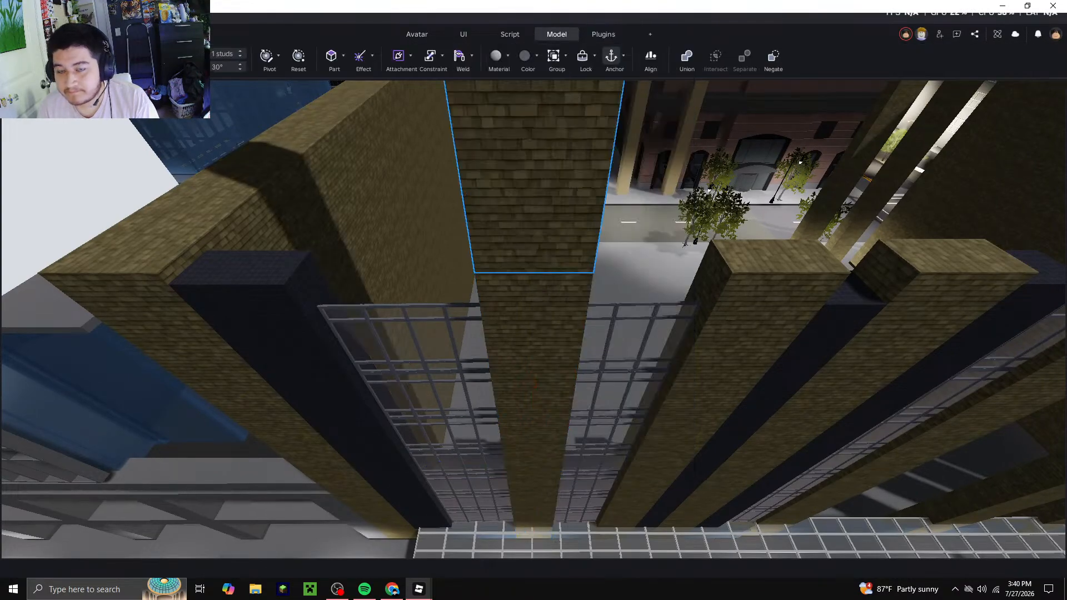
{"action": "left_click", "coordinate": [77, 60]}
Shorten the duplicated brick column into a low block at the roofline
{"action": "key", "text": "w"}
{"action": "right_click_drag", "start_coordinate": [478, 282], "coordinate": [481, 282]}
{"action": "key", "text": "s"}
{"action": "right_click_drag", "start_coordinate": [574, 341], "coordinate": [575, 340]}
{"action": "left_click_drag", "start_coordinate": [612, 309], "coordinate": [615, 391]}
{"action": "right_click_drag", "start_coordinate": [615, 391], "coordinate": [615, 390]}
{"action": "key", "text": "d"}
Fit the brick block to the column tops and stretch it sideways to the first dark panel as a horizontal beam
{"action": "left_click_drag", "start_coordinate": [552, 116], "coordinate": [555, 135]}
{"action": "right_click_drag", "start_coordinate": [553, 132], "coordinate": [555, 135]}
{"action": "left_click_drag", "start_coordinate": [554, 135], "coordinate": [554, 131]}
{"action": "right_click_drag", "start_coordinate": [555, 135], "coordinate": [554, 132]}
{"action": "left_click_drag", "start_coordinate": [555, 131], "coordinate": [559, 160]}
{"action": "key", "text": "s"}
{"action": "right_click_drag", "start_coordinate": [559, 160], "coordinate": [597, 207]}
{"action": "left_click_drag", "start_coordinate": [663, 278], "coordinate": [493, 294]}
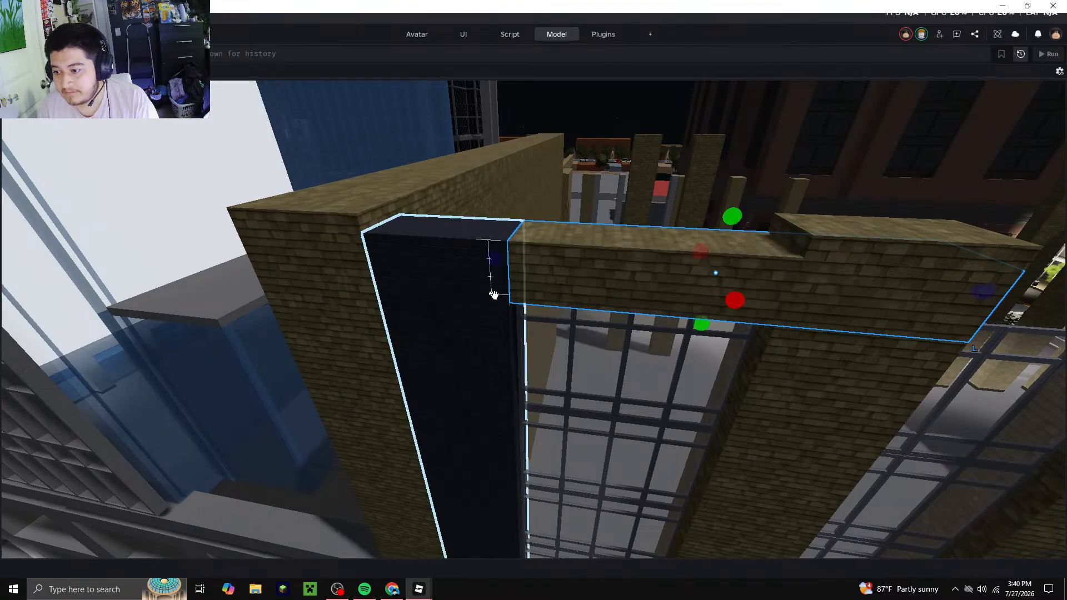
Extend the other end of the brick beam across the remaining filled gaps to the fifth column
{"action": "right_click_drag", "start_coordinate": [494, 293], "coordinate": [494, 295]}
{"action": "key", "text": "s"}
{"action": "key", "text": "d"}
{"action": "key", "text": "d"}
{"action": "left_click_drag", "start_coordinate": [442, 240], "coordinate": [580, 293]}
{"action": "key", "text": "w"}
{"action": "key", "text": "a"}
{"action": "right_click_drag", "start_coordinate": [521, 300], "coordinate": [522, 301]}
Lower the upper end of the fourth gap's dark panel to fit beneath the brick beam
{"action": "key", "text": "w"}
{"action": "left_click", "coordinate": [544, 236]}
{"action": "key", "text": "s"}
{"action": "left_click_drag", "start_coordinate": [549, 188], "coordinate": [518, 196]}
{"action": "key", "text": "w"}
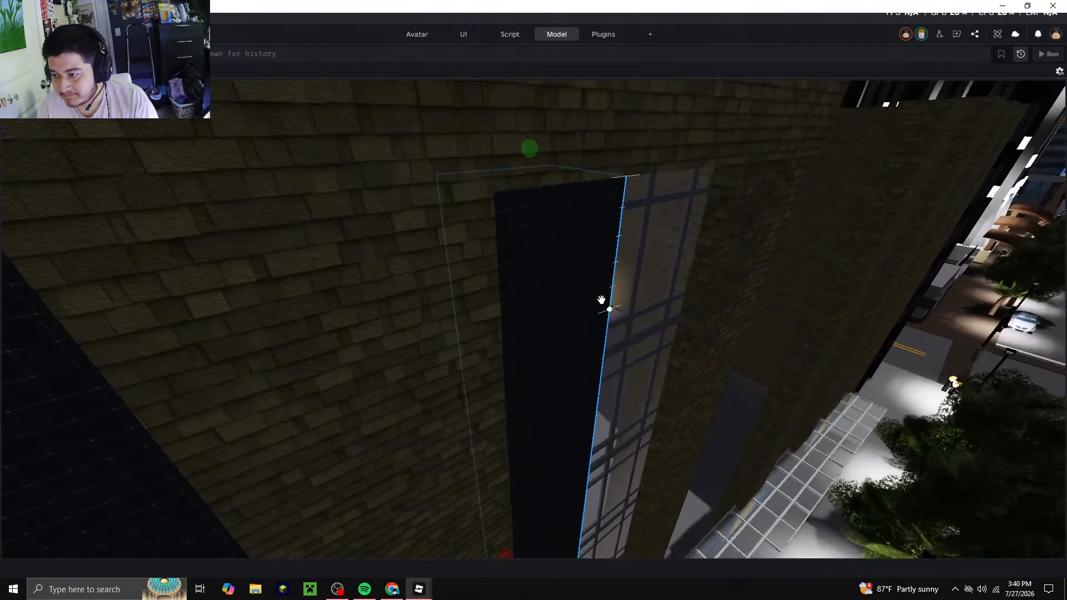
{"action": "right_click_drag", "start_coordinate": [598, 301], "coordinate": [566, 264]}
{"action": "key", "text": "s"}
{"action": "left_click", "coordinate": [538, 182]}
{"action": "key", "text": "w"}
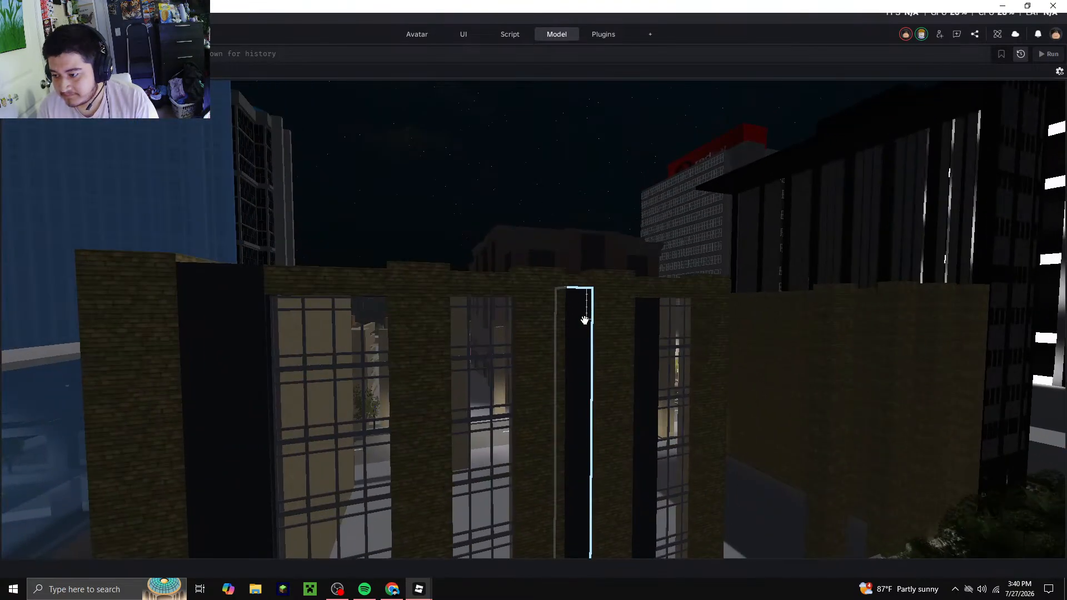
Adjust the upper end of the third gap's dark panel to fit beneath the brick beam
{"action": "left_click", "coordinate": [584, 318]}
{"action": "key", "text": "w"}
{"action": "left_click_drag", "start_coordinate": [579, 259], "coordinate": [579, 264]}
{"action": "left_click", "coordinate": [556, 153]}
{"action": "key", "text": "s"}
Select the brick column between the first and second window gaps
{"action": "right_click_drag", "start_coordinate": [541, 212], "coordinate": [528, 258]}
{"action": "key", "text": "w"}
{"action": "key", "text": "s"}
{"action": "left_click", "coordinate": [496, 273]}
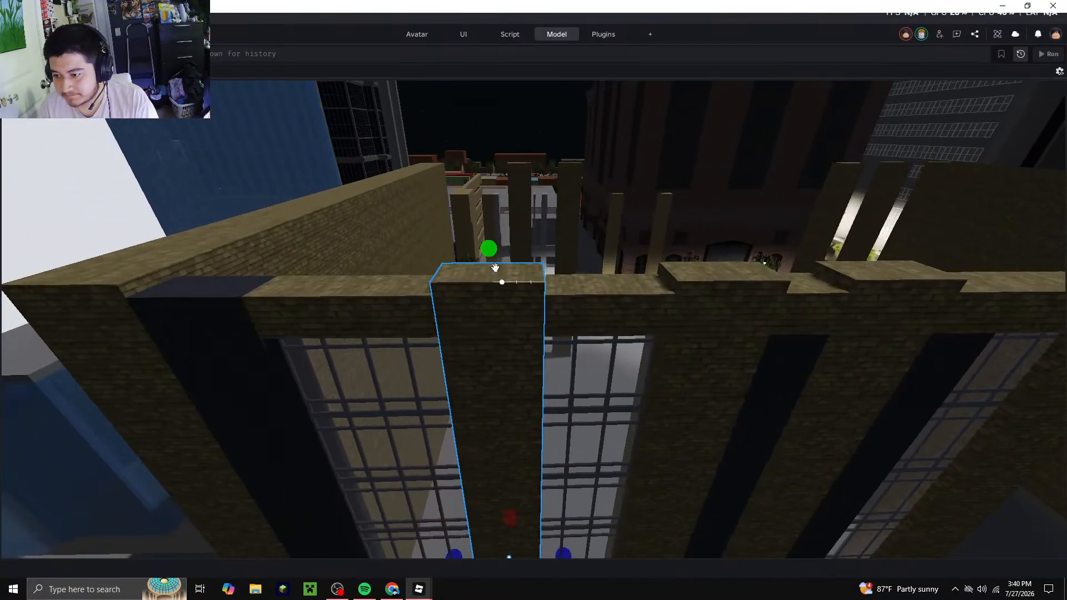
Switch to Chrome and open the Instagram post in a new tab
{"action": "left_click", "coordinate": [392, 587]}
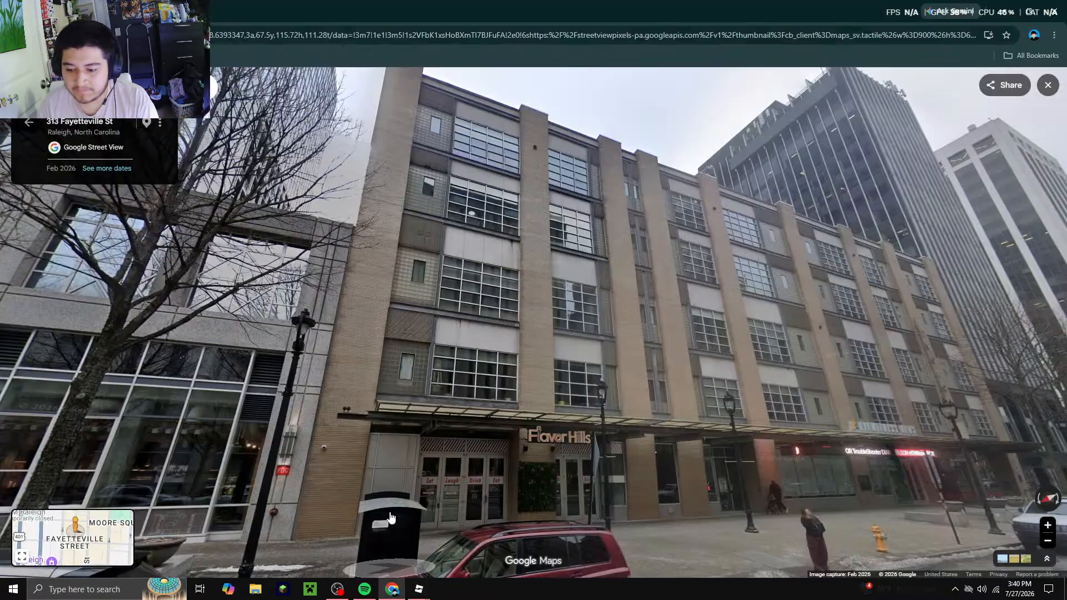
{"action": "key", "text": "ctrl+t"}
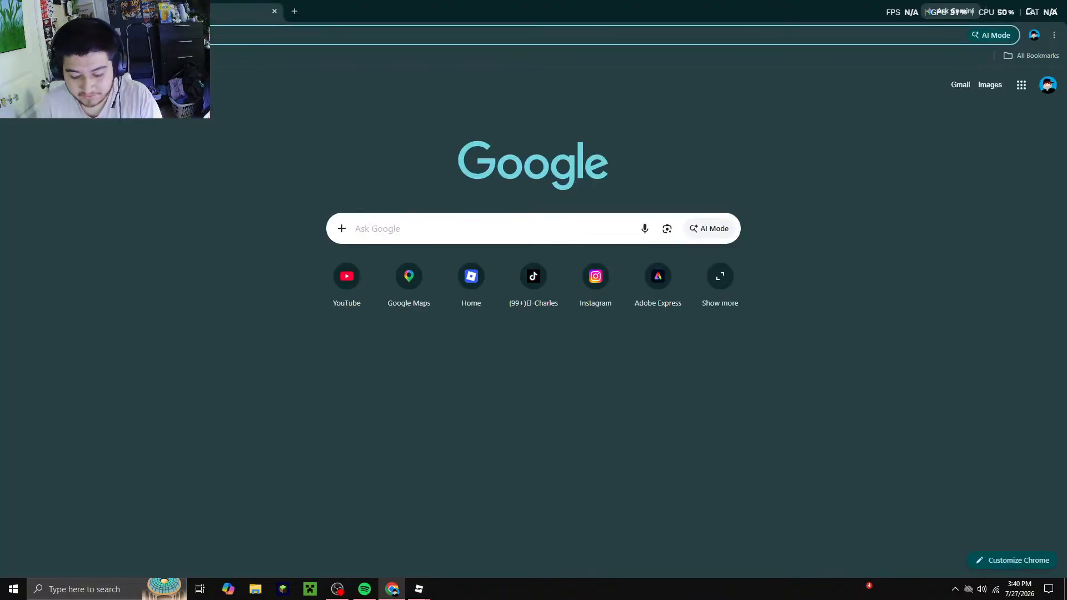
{"action": "type", "text": "inst"}
{"action": "key", "text": "Return"}
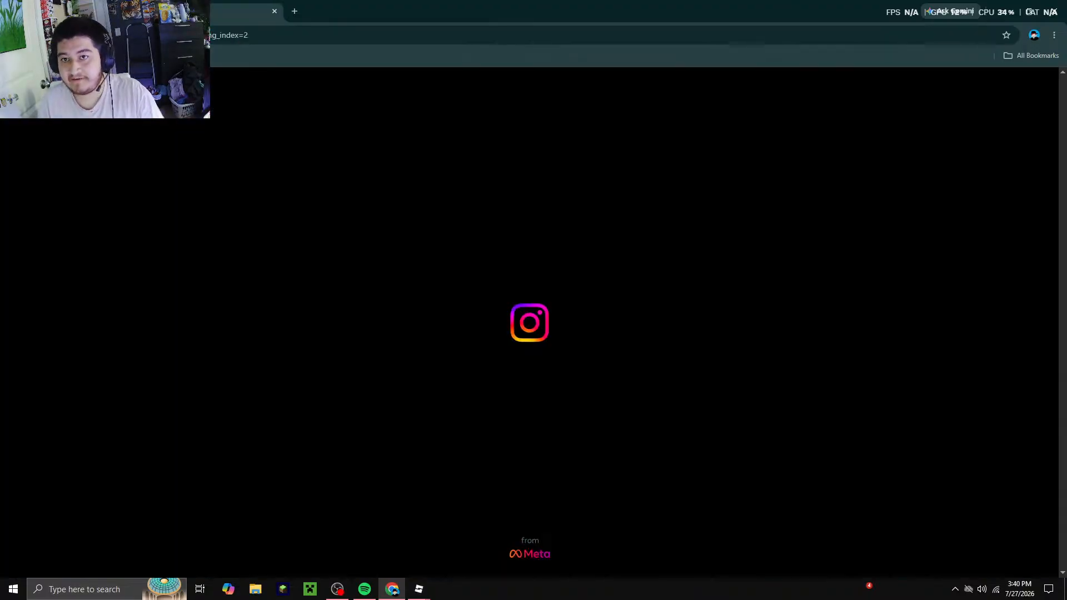
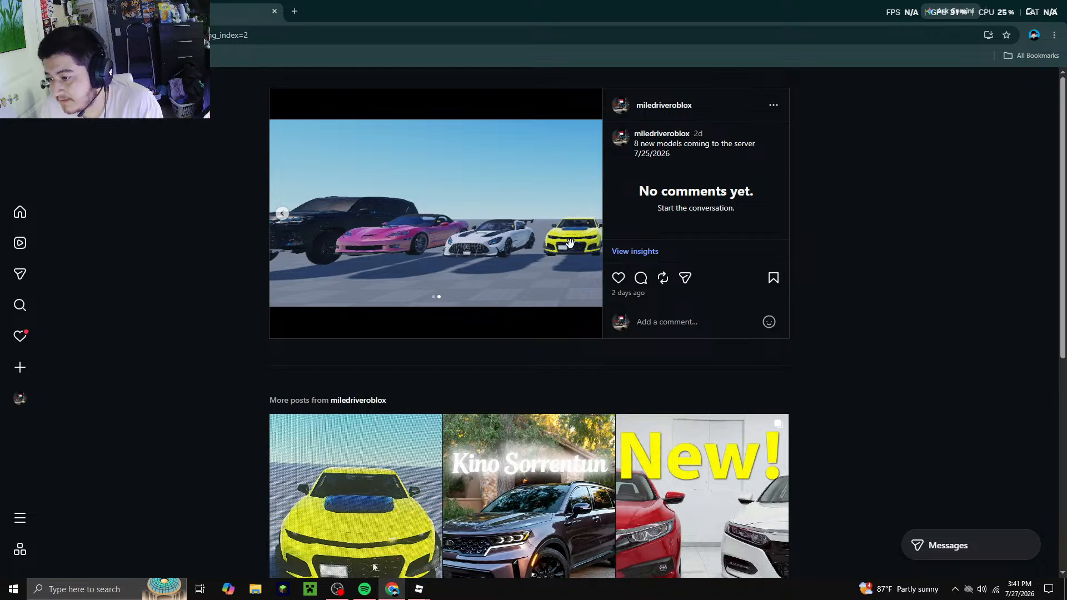
Examine both pictures of the Instagram post announcing 8 new car models
{"action": "scroll", "coordinate": [495, 250], "scroll_direction": "down", "scroll_amount": 2}
{"action": "scroll", "coordinate": [466, 289], "scroll_direction": "up", "scroll_amount": 2}
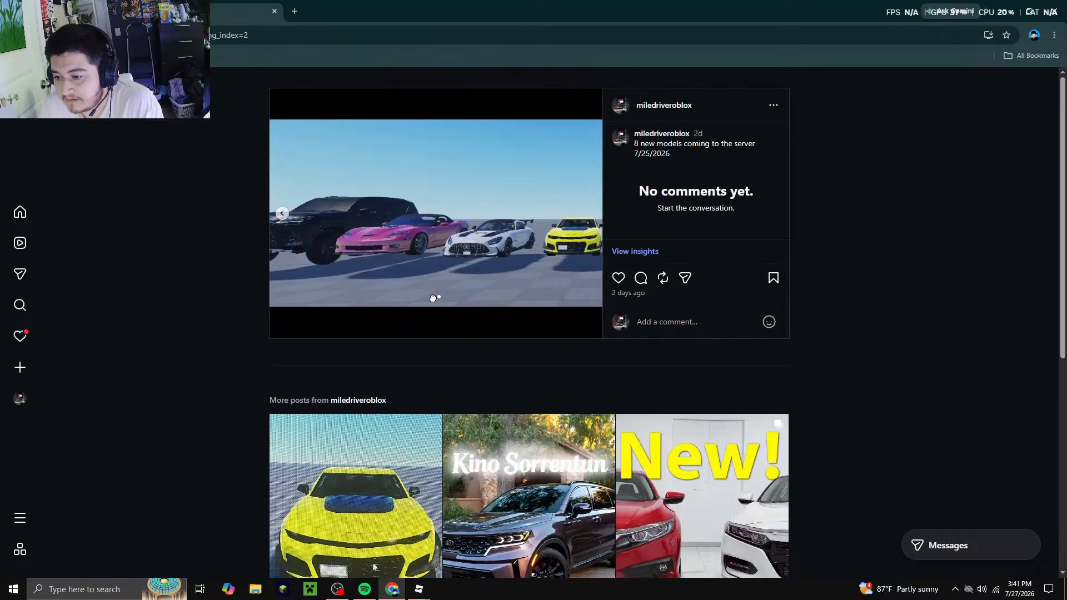
{"action": "scroll", "coordinate": [475, 300], "scroll_direction": "left", "scroll_amount": 1}
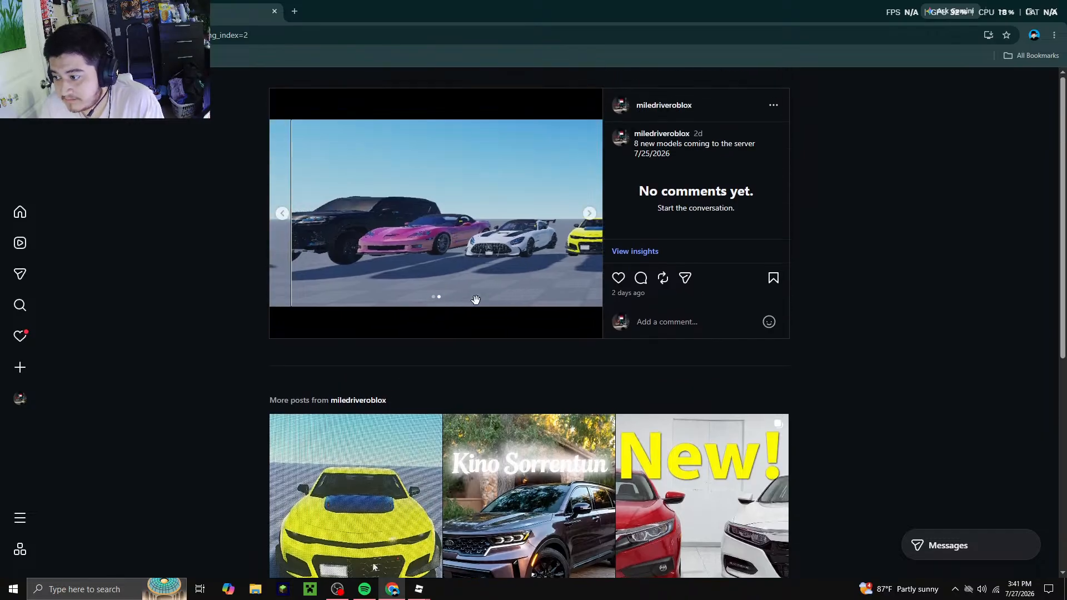
{"action": "scroll", "coordinate": [476, 300], "scroll_direction": "left", "scroll_amount": 1}
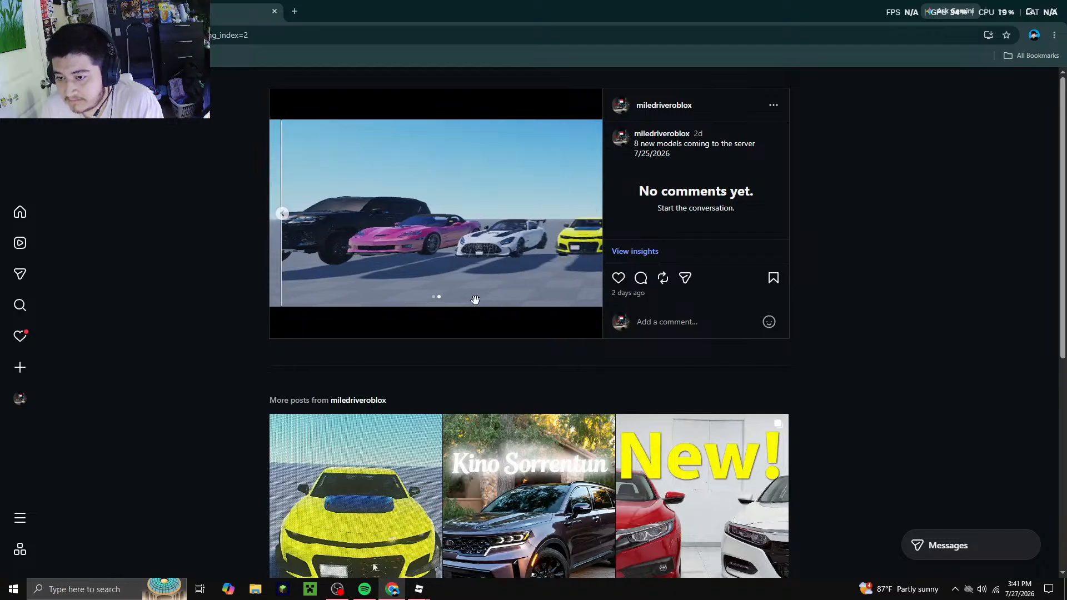
{"action": "left_click", "coordinate": [283, 214]}
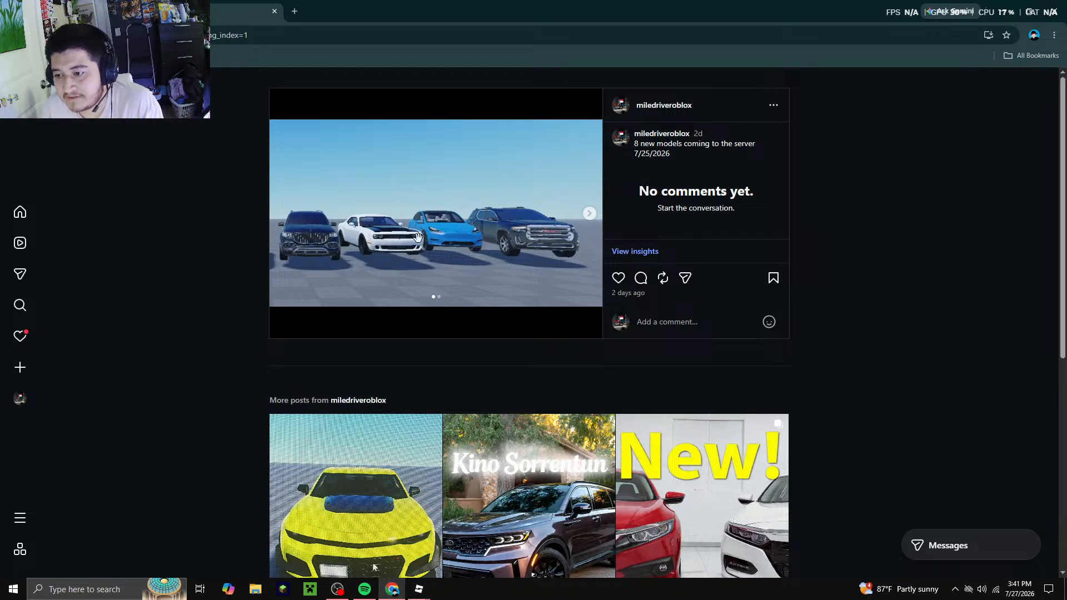
{"action": "left_click", "coordinate": [589, 214]}
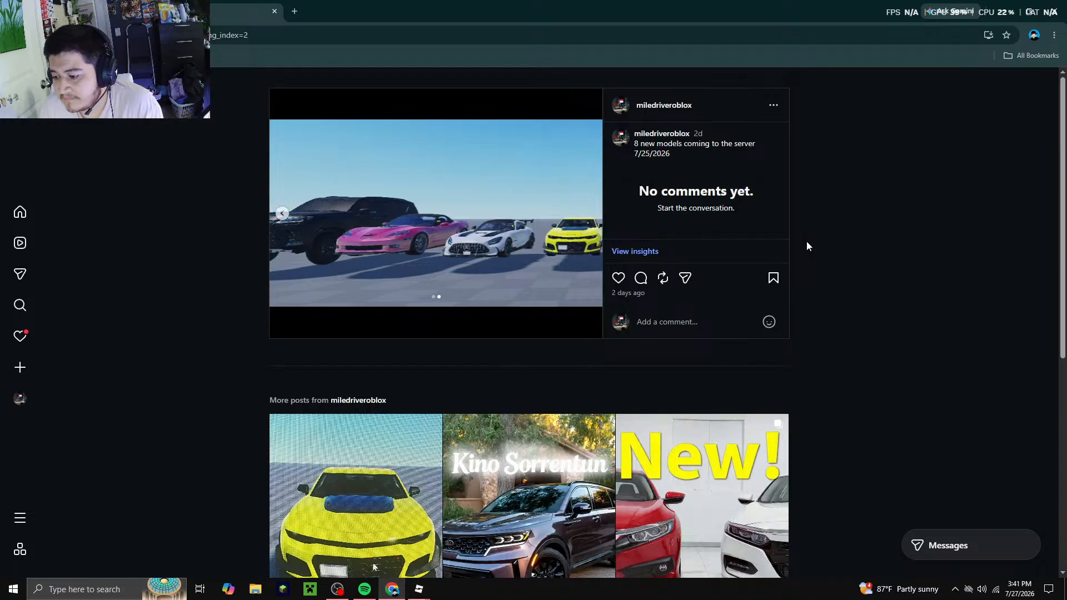
{"action": "scroll", "coordinate": [808, 245], "scroll_direction": "down", "scroll_amount": 1}
{"action": "scroll", "coordinate": [807, 245], "scroll_direction": "up", "scroll_amount": 1}
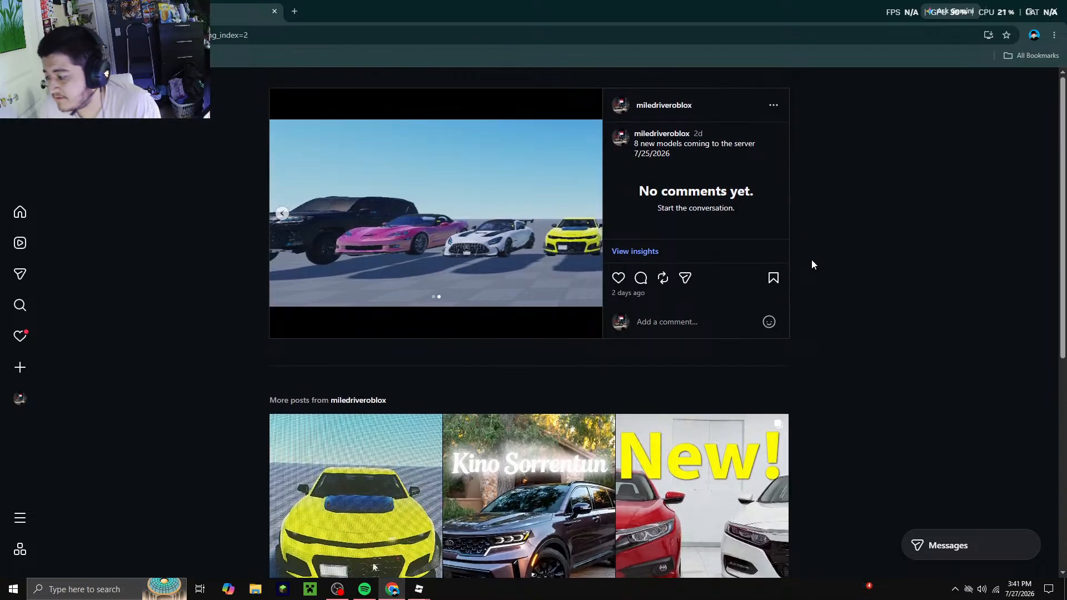
Open the yellow Chevlon Kamer post from the account's other posts and view what follows it
{"action": "scroll", "coordinate": [812, 264], "scroll_direction": "down", "scroll_amount": 4}
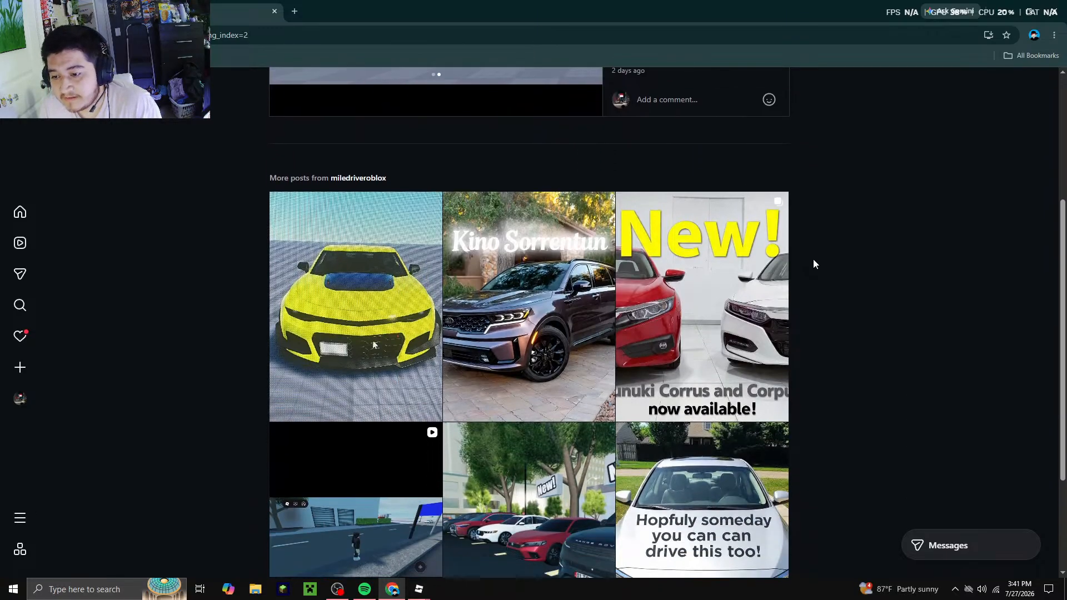
{"action": "scroll", "coordinate": [812, 263], "scroll_direction": "down", "scroll_amount": 1}
{"action": "left_click", "coordinate": [340, 263]}
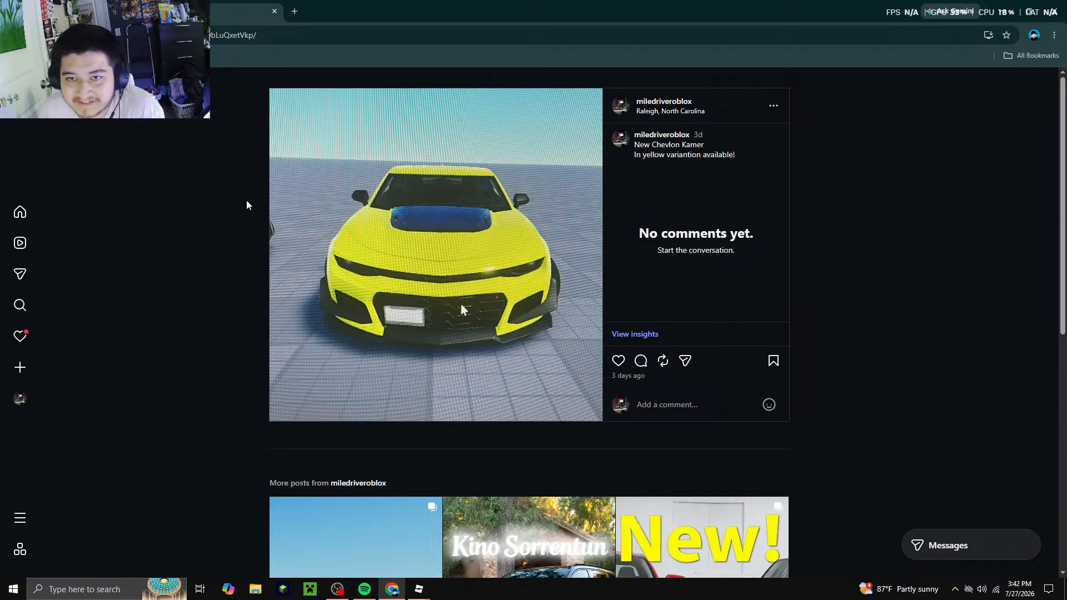
{"action": "scroll", "coordinate": [381, 210], "scroll_direction": "down", "scroll_amount": 5}
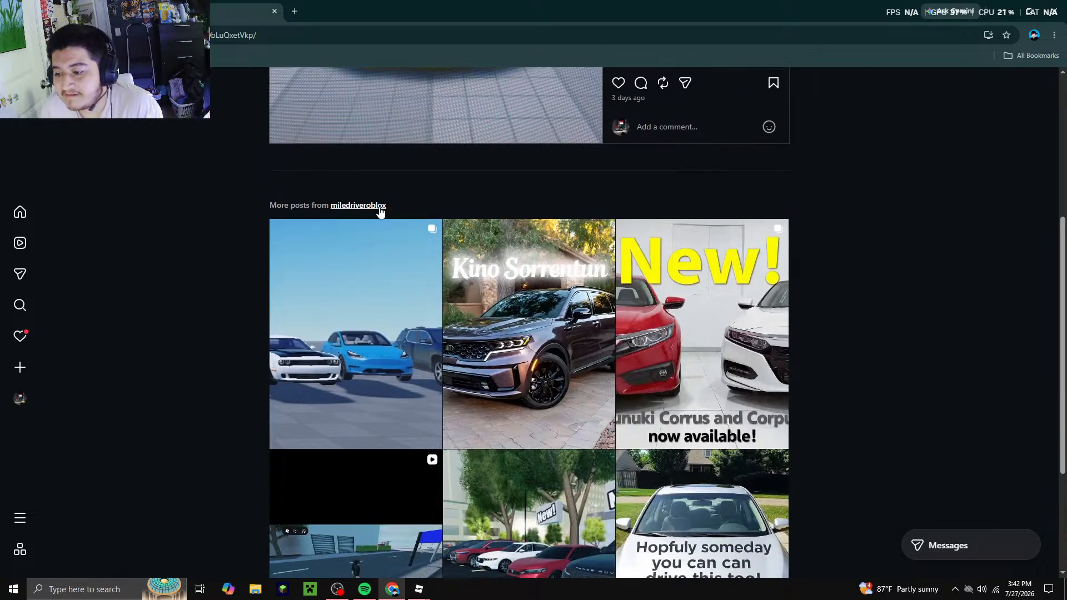
View the Kino Sorrentun post, go back, and open the Funuki Corrus and Corpus post
{"action": "left_click", "coordinate": [563, 341]}
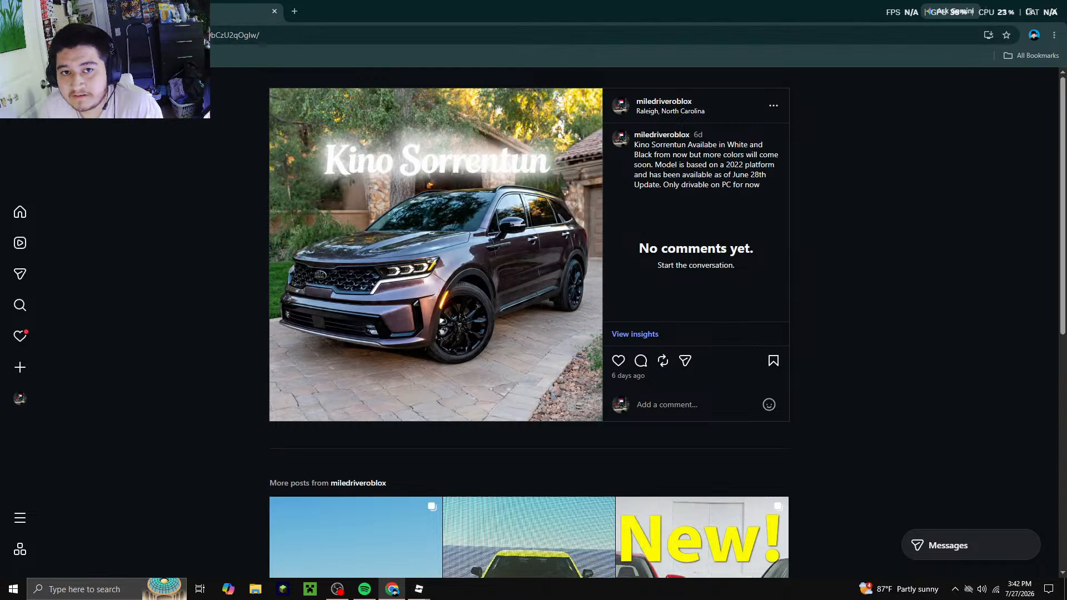
{"action": "left_click", "coordinate": [13, 35]}
{"action": "scroll", "coordinate": [687, 345], "scroll_direction": "down", "scroll_amount": 5}
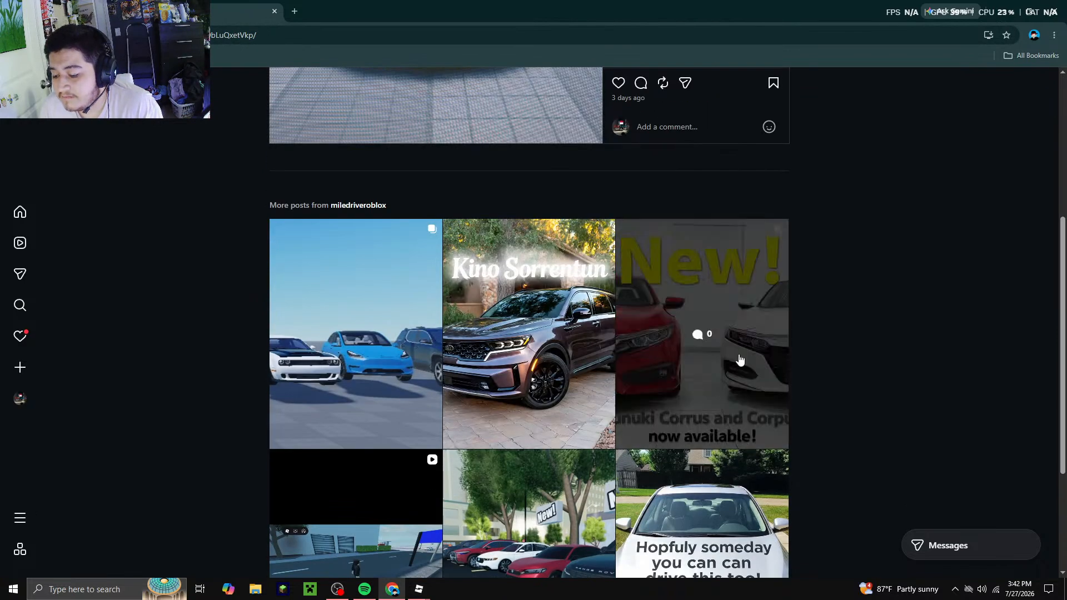
{"action": "left_click", "coordinate": [702, 344]}
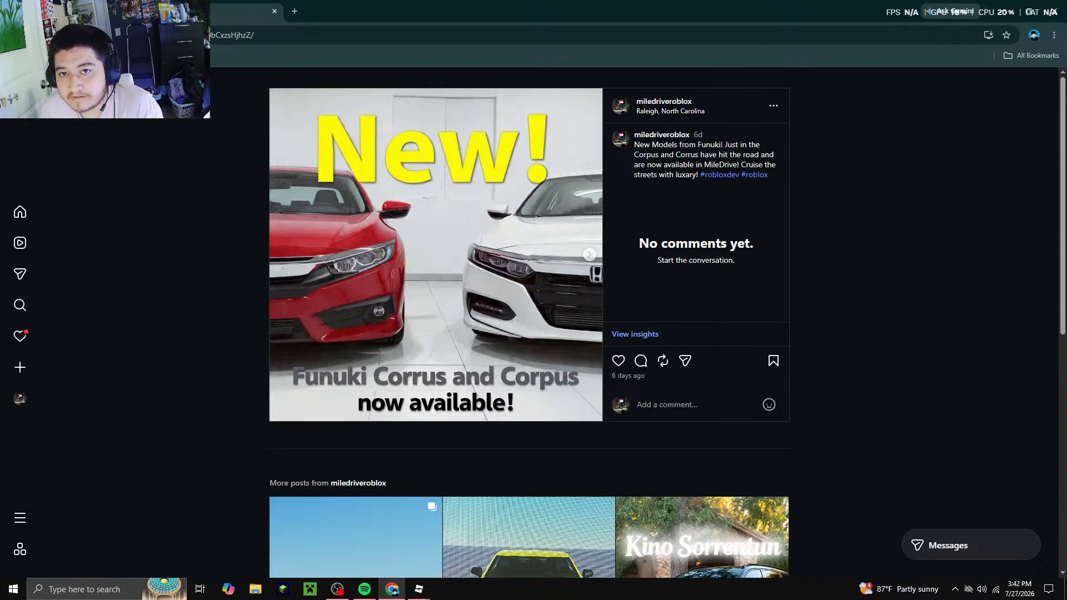
Go back to the yellow Chevlon Kamer post, open the Brand New Vehicles post and look through the account's other posts
{"action": "left_click", "coordinate": [12, 35]}
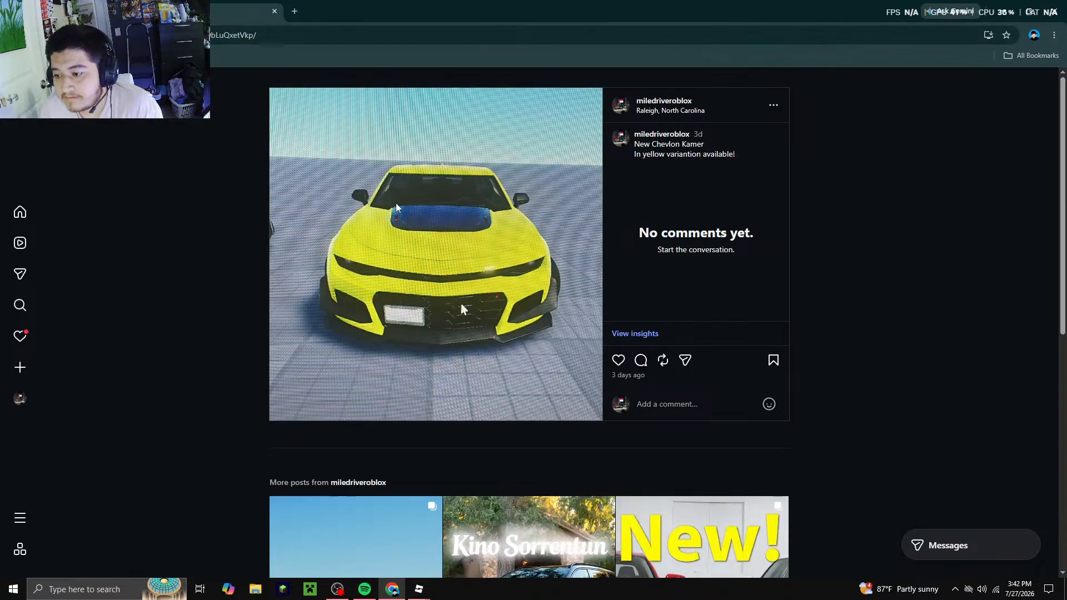
{"action": "scroll", "coordinate": [395, 203], "scroll_direction": "down", "scroll_amount": 6}
{"action": "scroll", "coordinate": [396, 207], "scroll_direction": "down", "scroll_amount": 2}
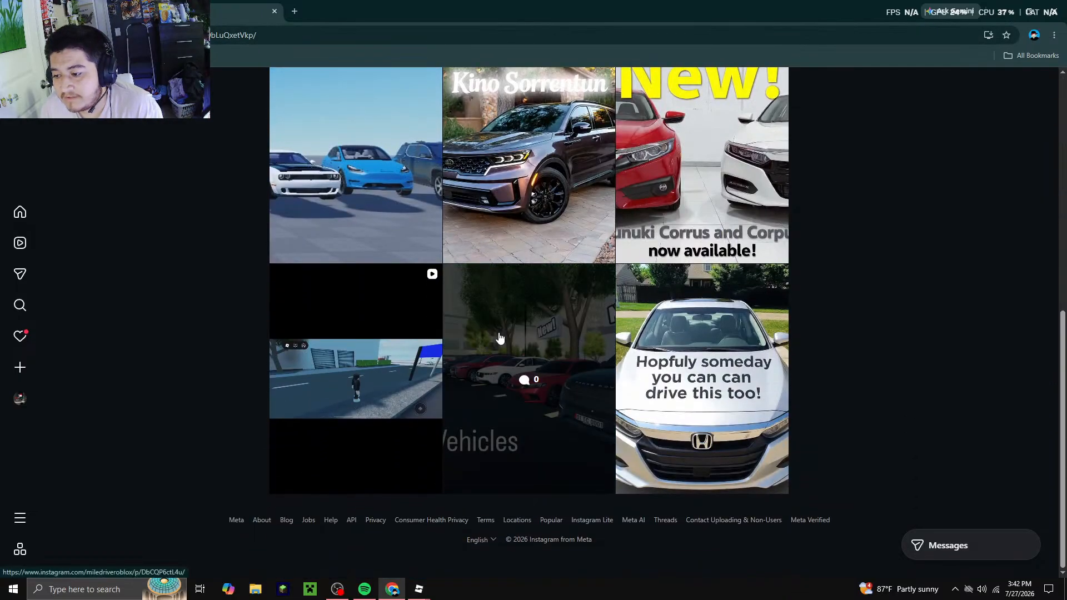
{"action": "left_click", "coordinate": [499, 333]}
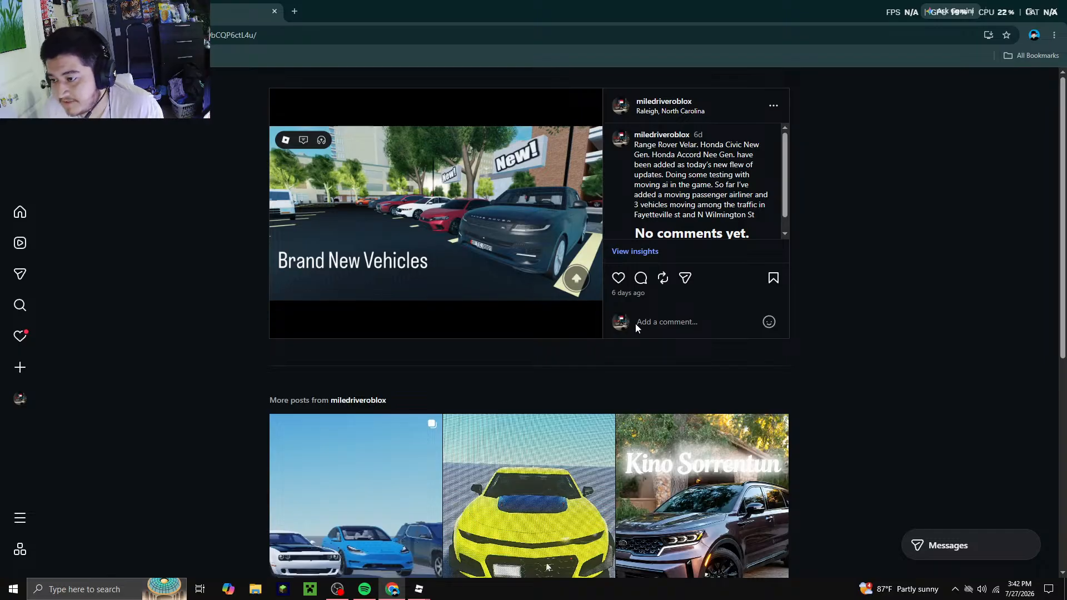
{"action": "scroll", "coordinate": [459, 232], "scroll_direction": "down", "scroll_amount": 5}
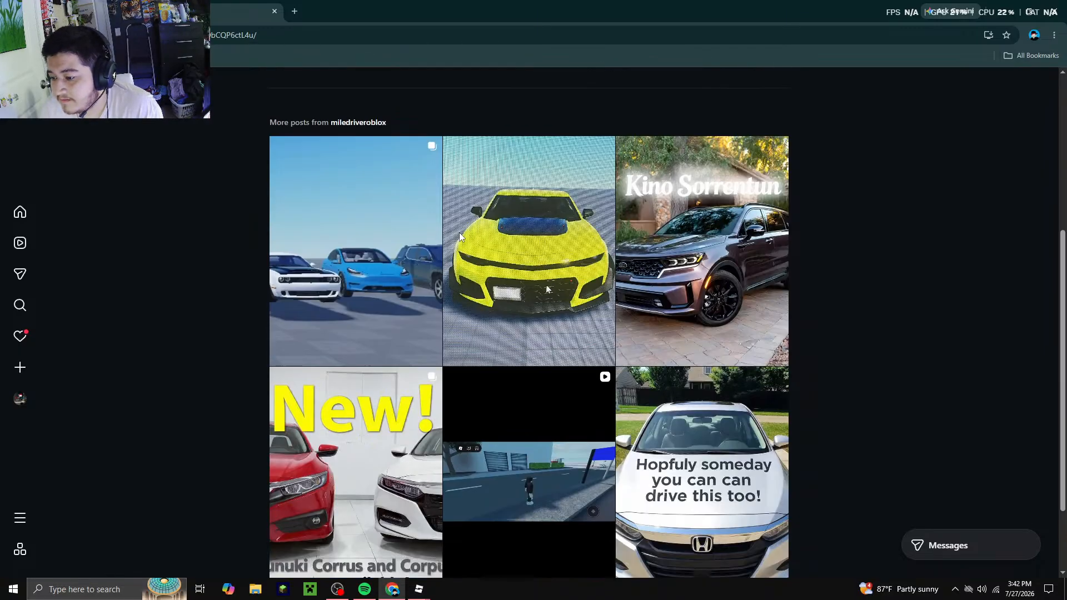
{"action": "scroll", "coordinate": [460, 237], "scroll_direction": "down", "scroll_amount": 2}
{"action": "scroll", "coordinate": [939, 321], "scroll_direction": "up", "scroll_amount": 6}
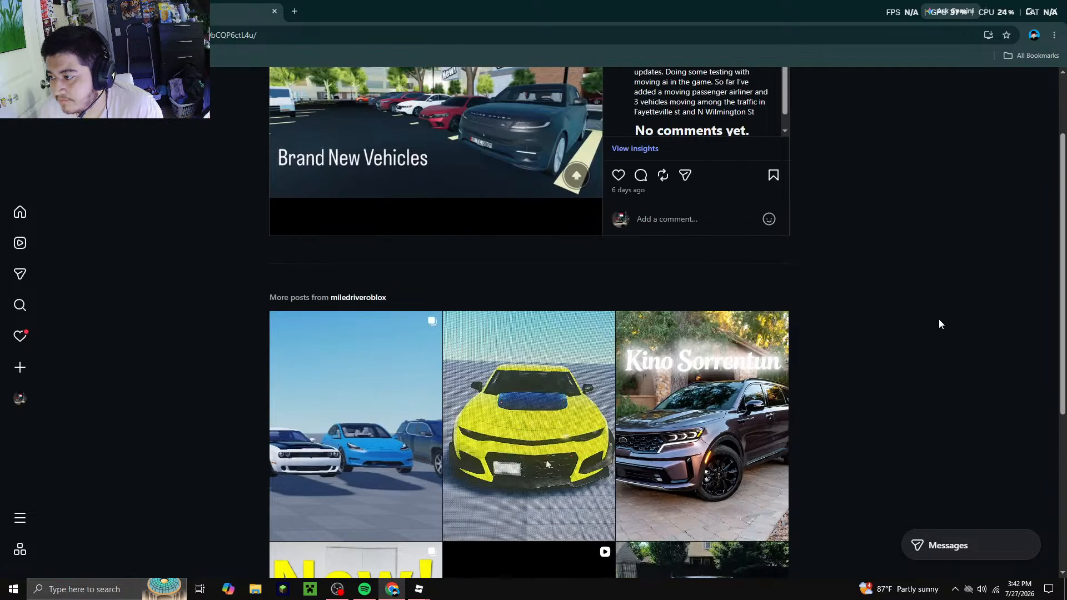
{"action": "left_click", "coordinate": [547, 567]}
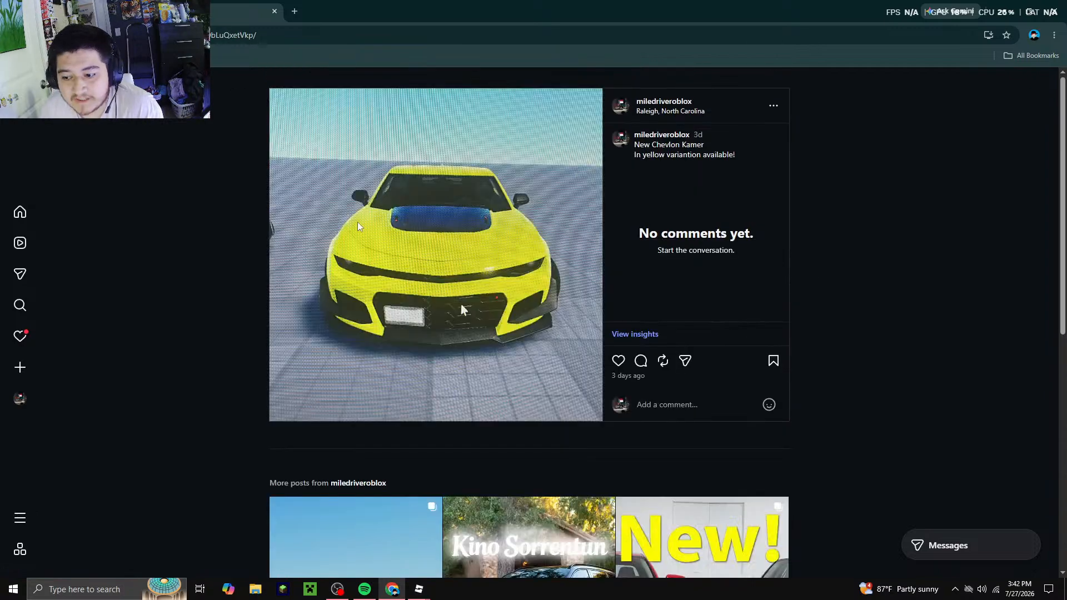
{"action": "scroll", "coordinate": [202, 138], "scroll_direction": "down", "scroll_amount": 8}
{"action": "scroll", "coordinate": [753, 405], "scroll_direction": "up", "scroll_amount": 6}
{"action": "scroll", "coordinate": [751, 389], "scroll_direction": "up", "scroll_amount": 2}
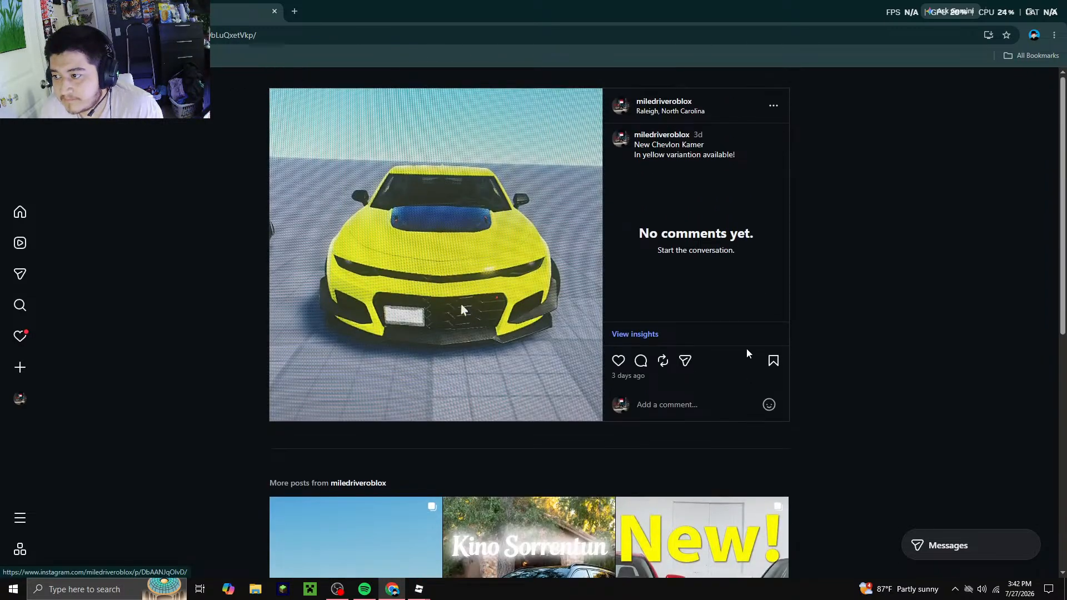
{"action": "left_click", "coordinate": [637, 146]}
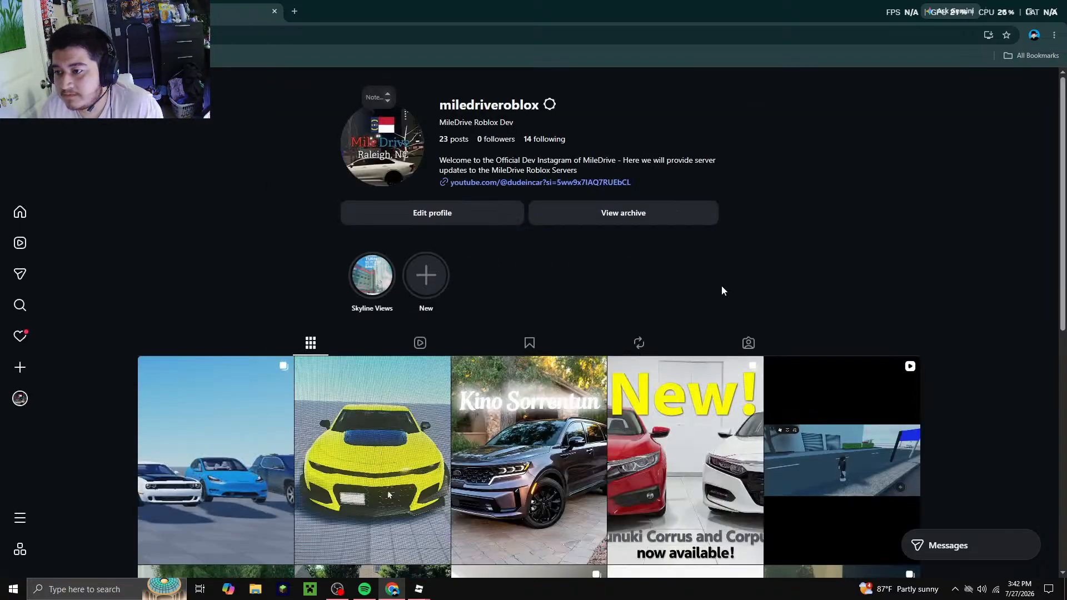
View the Tayo R188 parking deck post and the Oden Rancherito post from the profile grid, closing each one
{"action": "scroll", "coordinate": [789, 267], "scroll_direction": "down", "scroll_amount": 5}
{"action": "scroll", "coordinate": [957, 365], "scroll_direction": "down", "scroll_amount": 1}
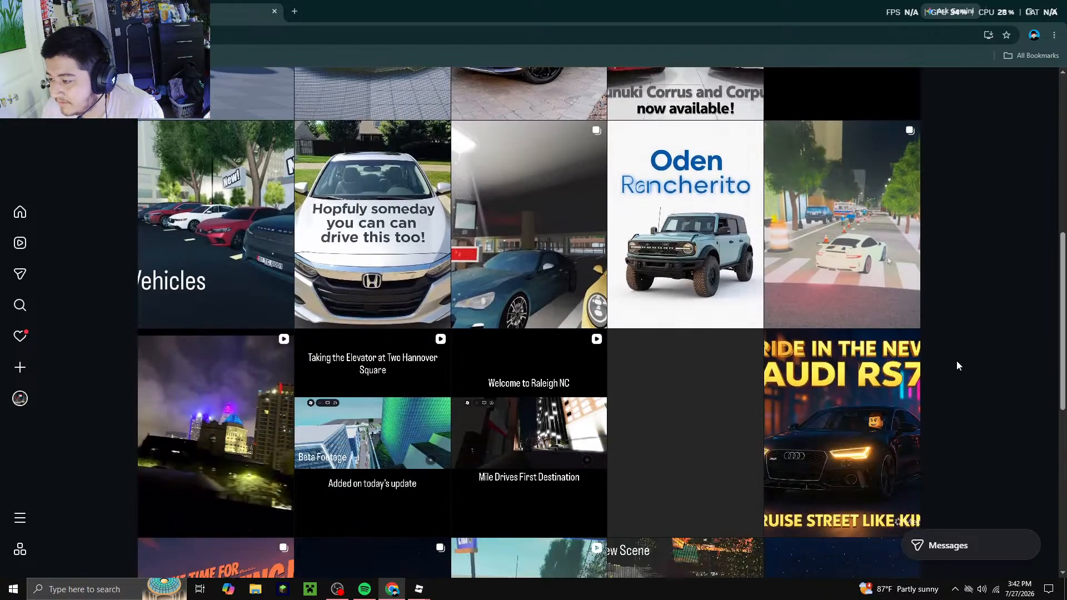
{"action": "left_click", "coordinate": [555, 279]}
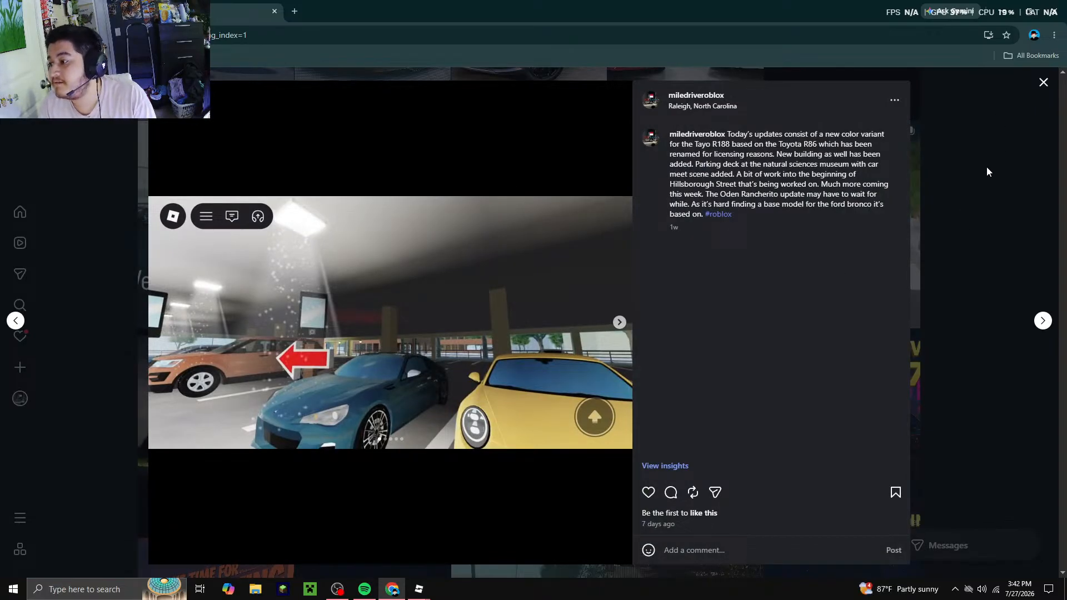
{"action": "left_click", "coordinate": [968, 254]}
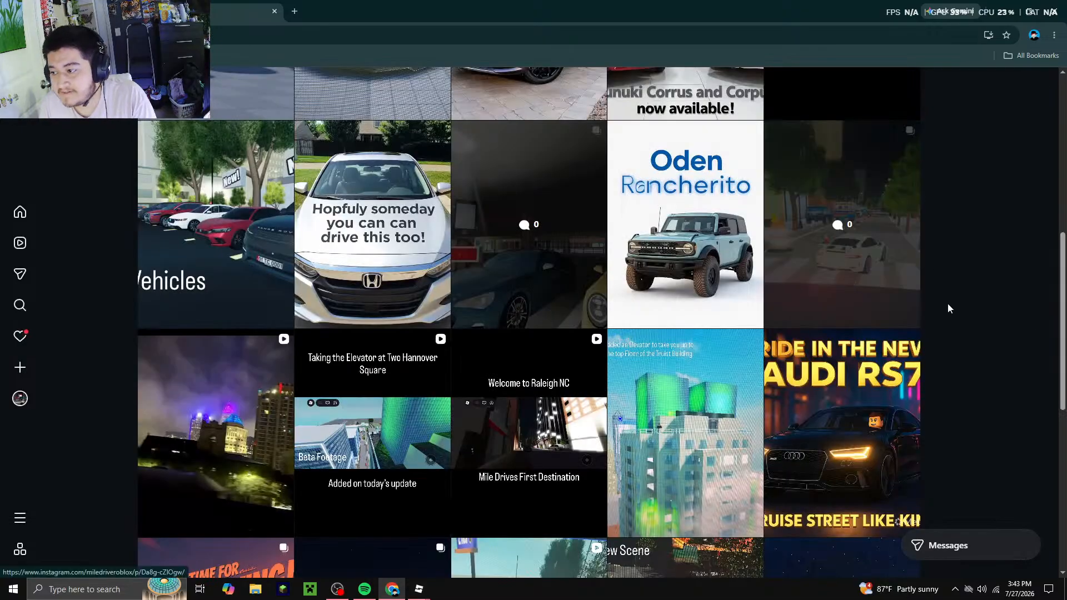
{"action": "left_click", "coordinate": [653, 255]}
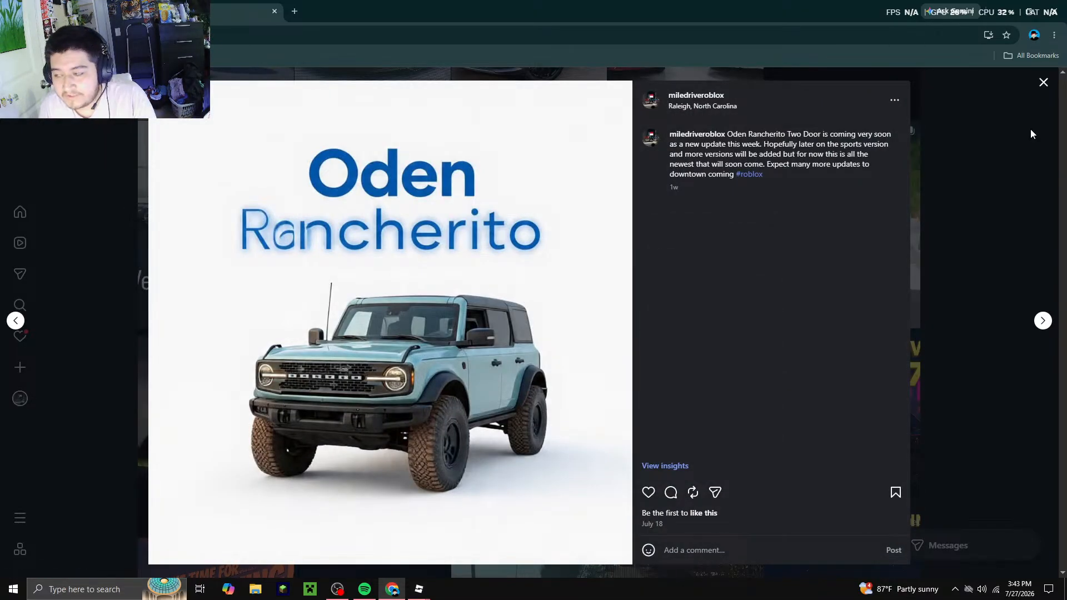
{"action": "left_click", "coordinate": [1011, 211]}
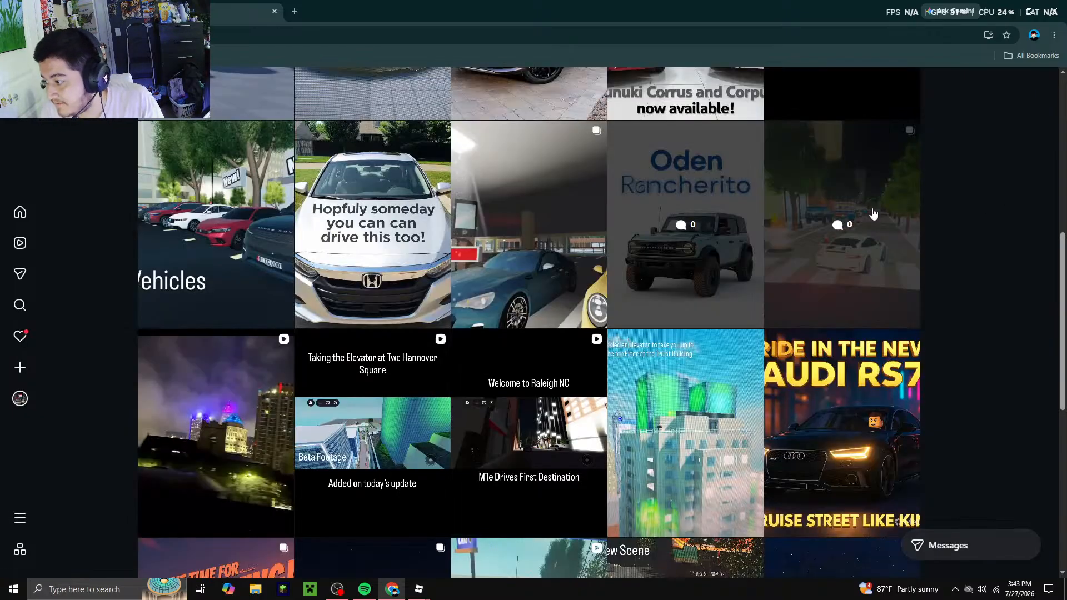
View the Two Hannover Square elevator reel and the Audi RS7 post from the profile grid, closing each one
{"action": "scroll", "coordinate": [532, 256], "scroll_direction": "down", "scroll_amount": 2}
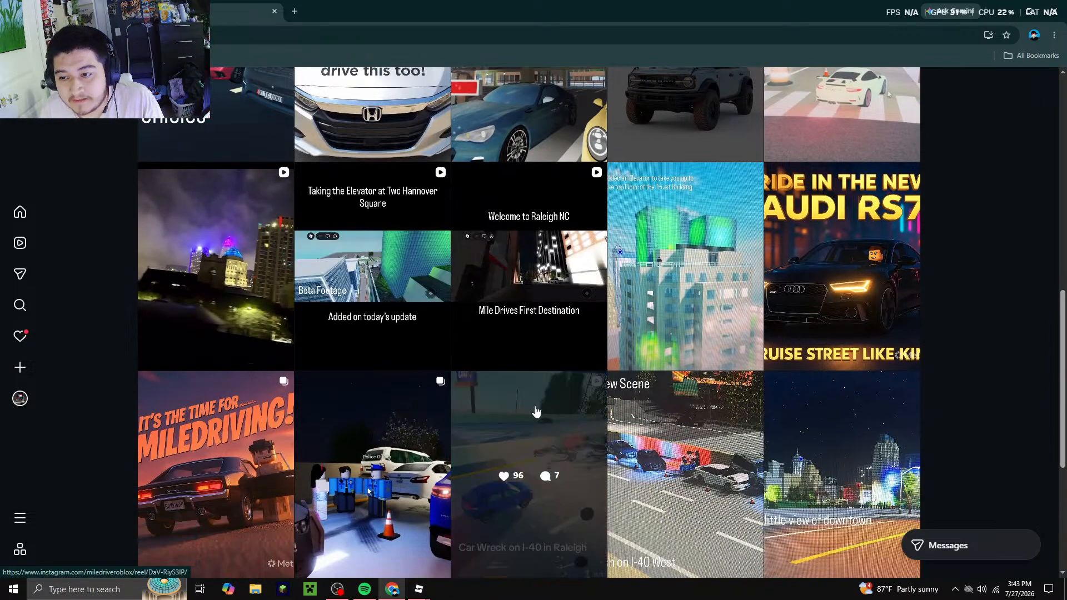
{"action": "scroll", "coordinate": [535, 411], "scroll_direction": "down", "scroll_amount": 1}
{"action": "left_click", "coordinate": [367, 239]}
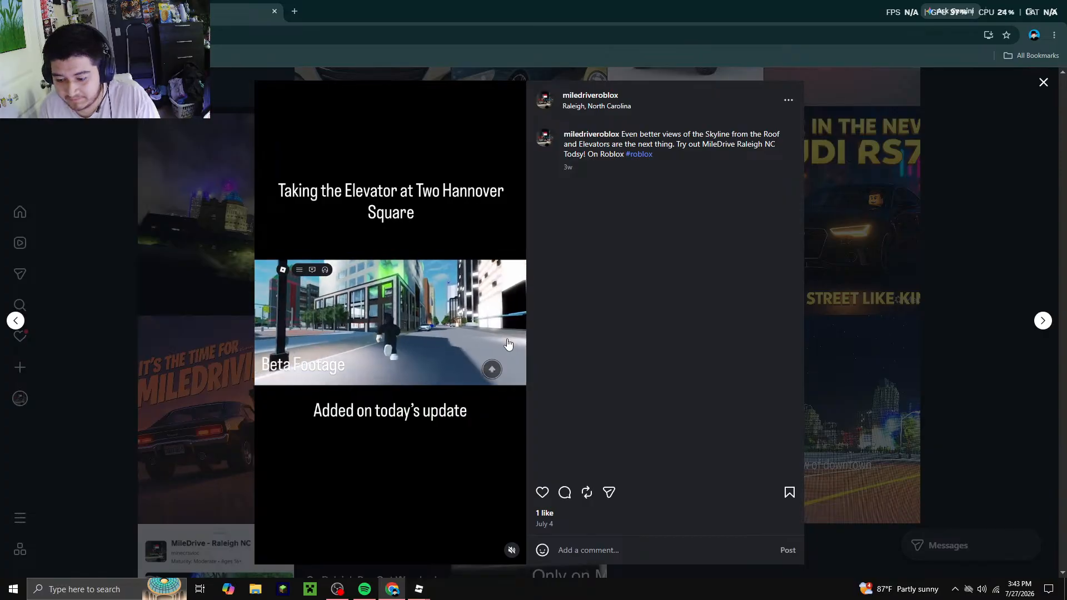
{"action": "left_click", "coordinate": [860, 276]}
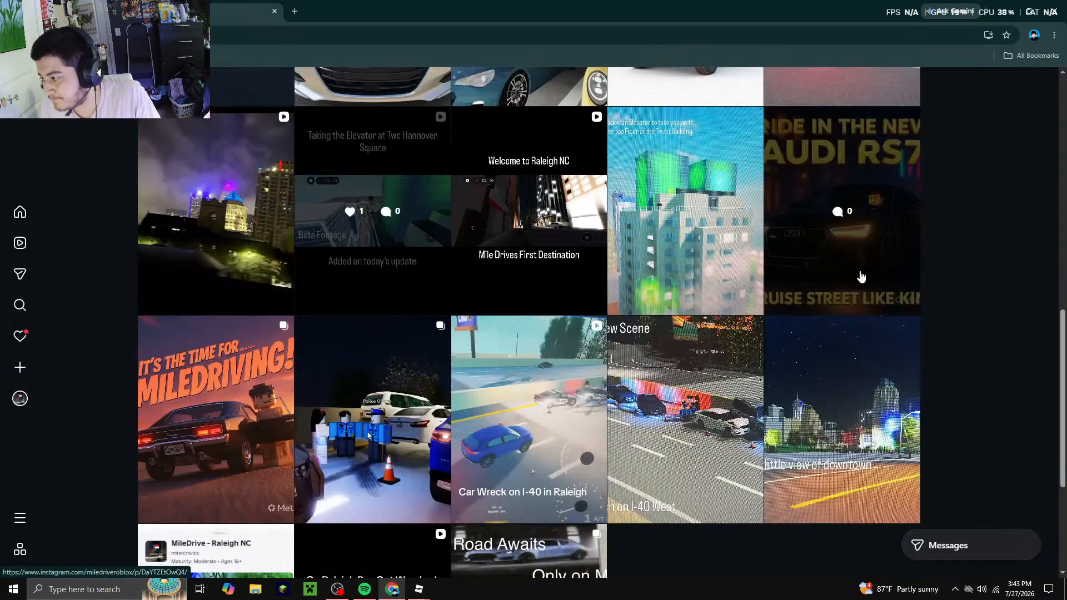
{"action": "left_click", "coordinate": [838, 242]}
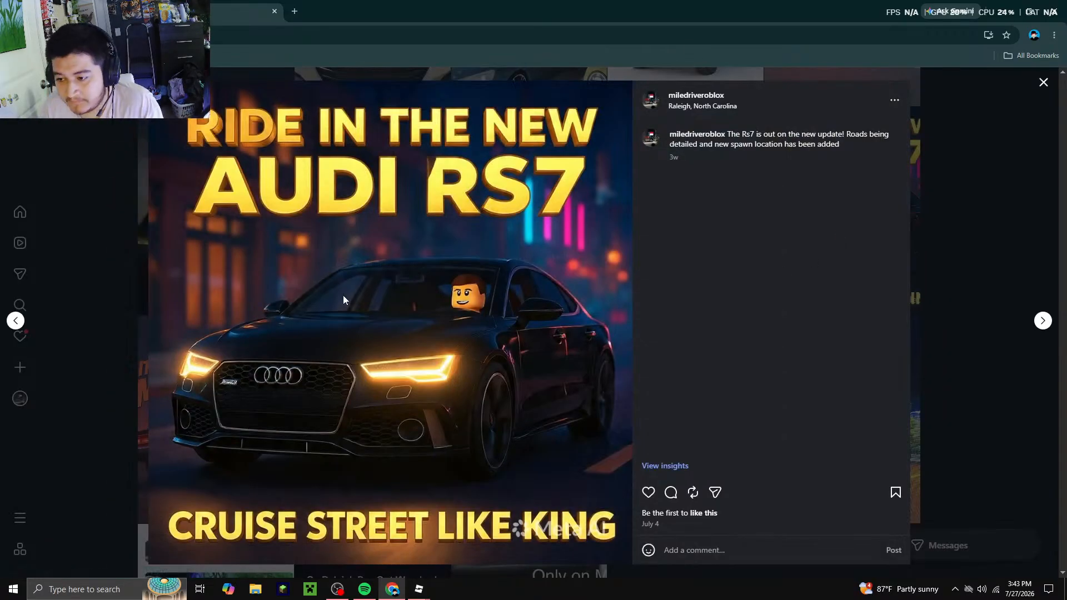
{"action": "left_click", "coordinate": [1010, 235]}
View the Hyundai Veloster N post at the end of the profile grid and close it
{"action": "scroll", "coordinate": [310, 242], "scroll_direction": "down", "scroll_amount": 2}
{"action": "scroll", "coordinate": [345, 246], "scroll_direction": "down", "scroll_amount": 1}
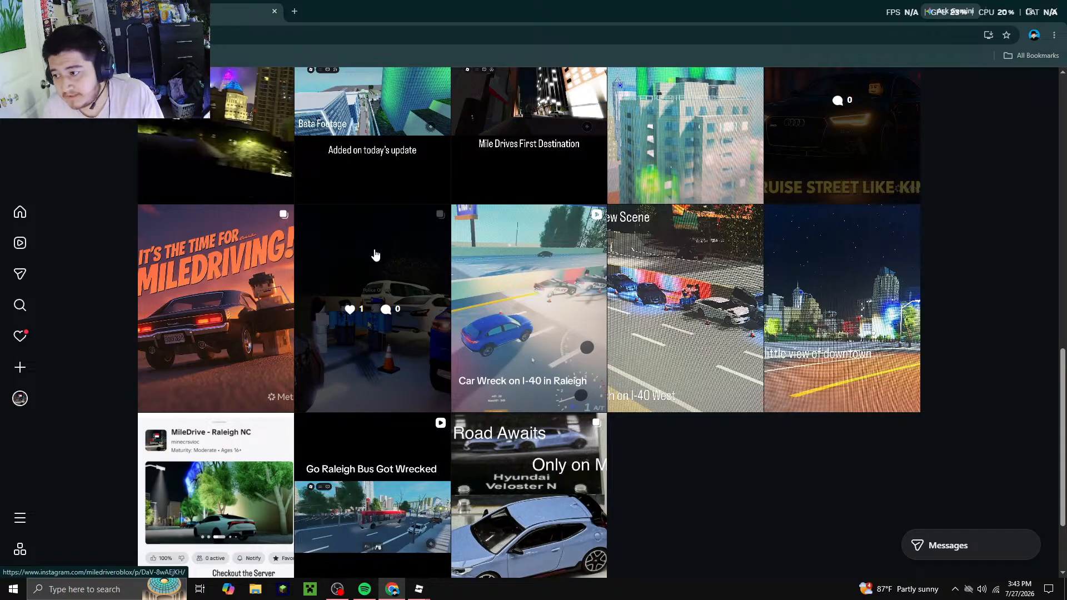
{"action": "scroll", "coordinate": [486, 373], "scroll_direction": "down", "scroll_amount": 2}
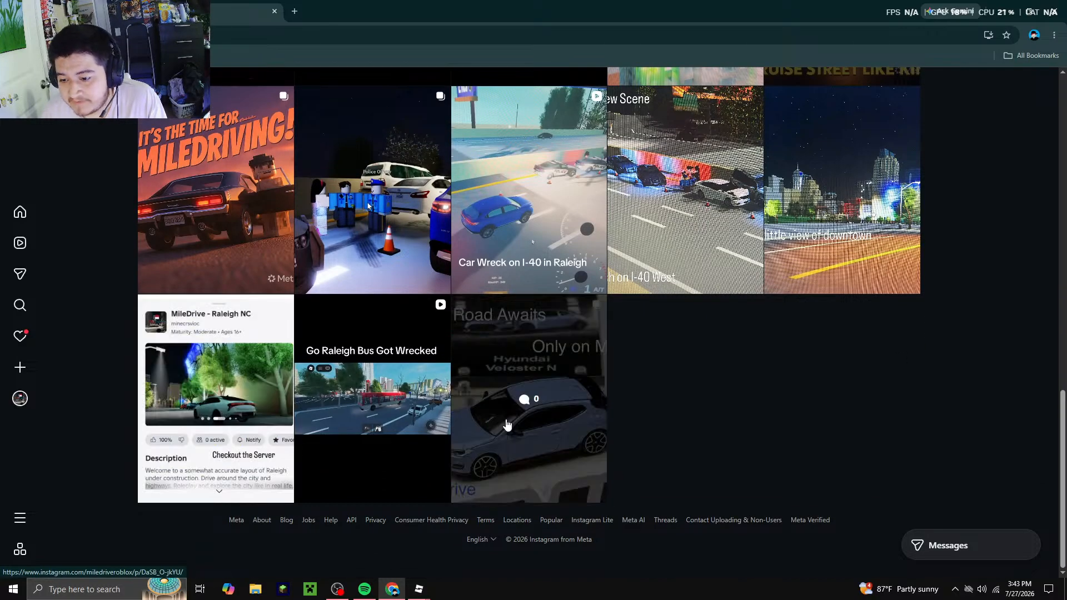
{"action": "left_click", "coordinate": [505, 424]}
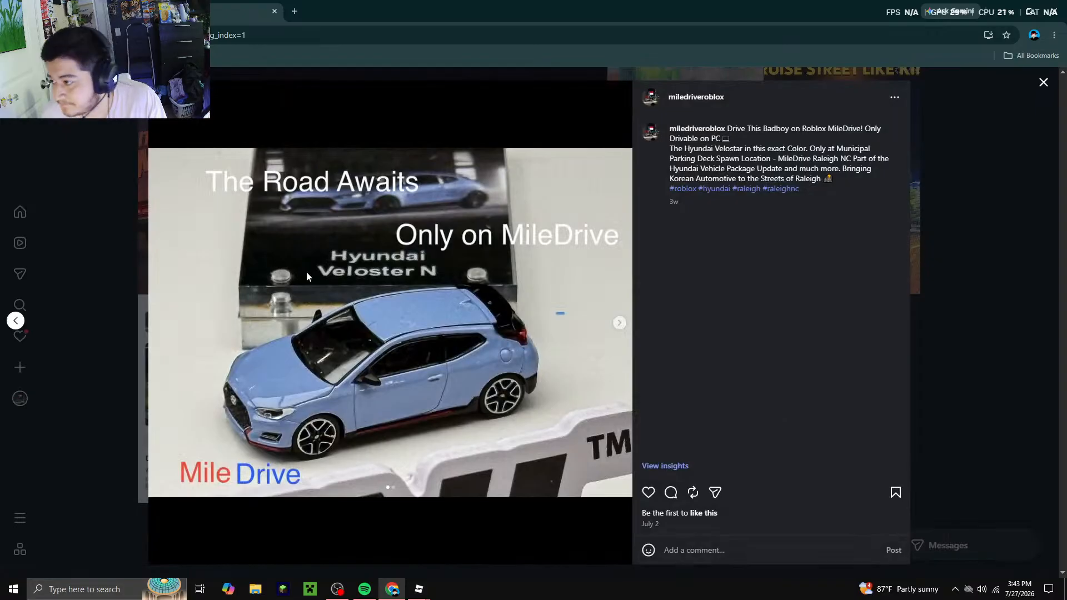
{"action": "left_click", "coordinate": [977, 225]}
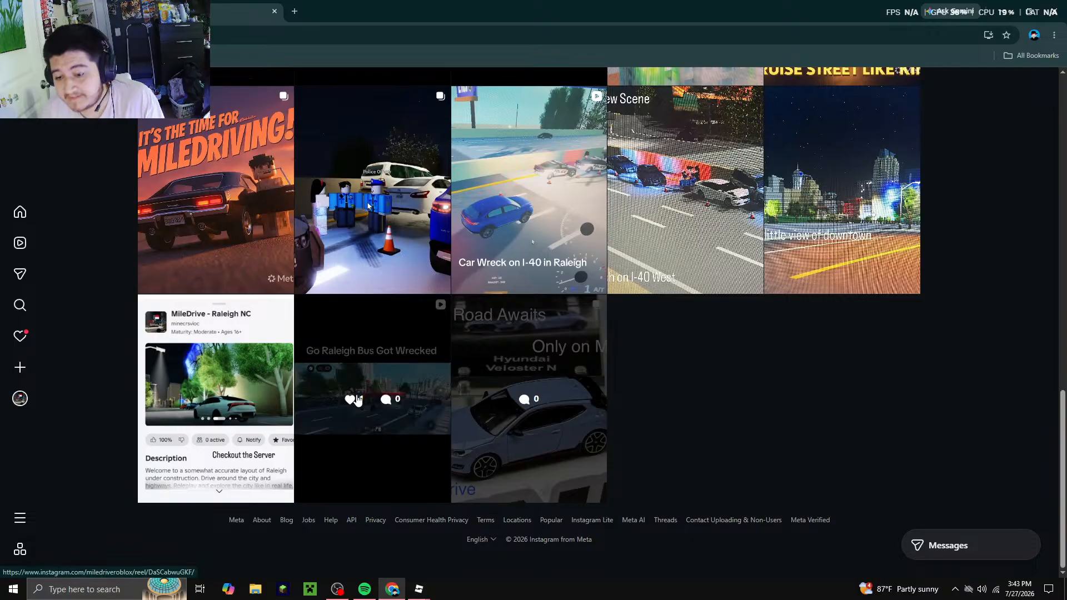
Look back over the profile grid up to its header and close the Instagram tab
{"action": "scroll", "coordinate": [605, 438], "scroll_direction": "up", "scroll_amount": 2}
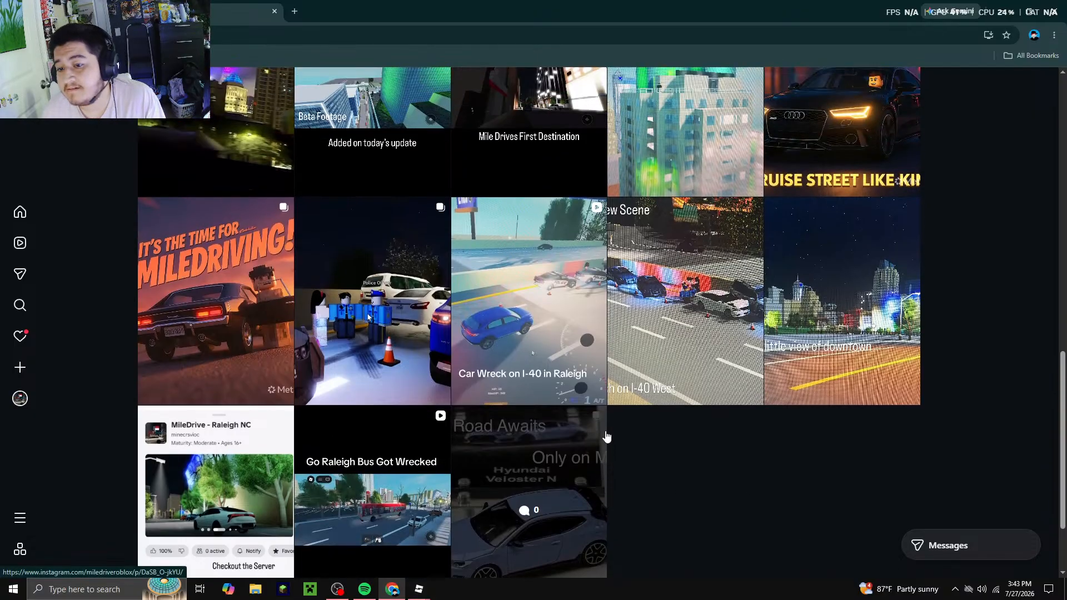
{"action": "scroll", "coordinate": [278, 351], "scroll_direction": "up", "scroll_amount": 10}
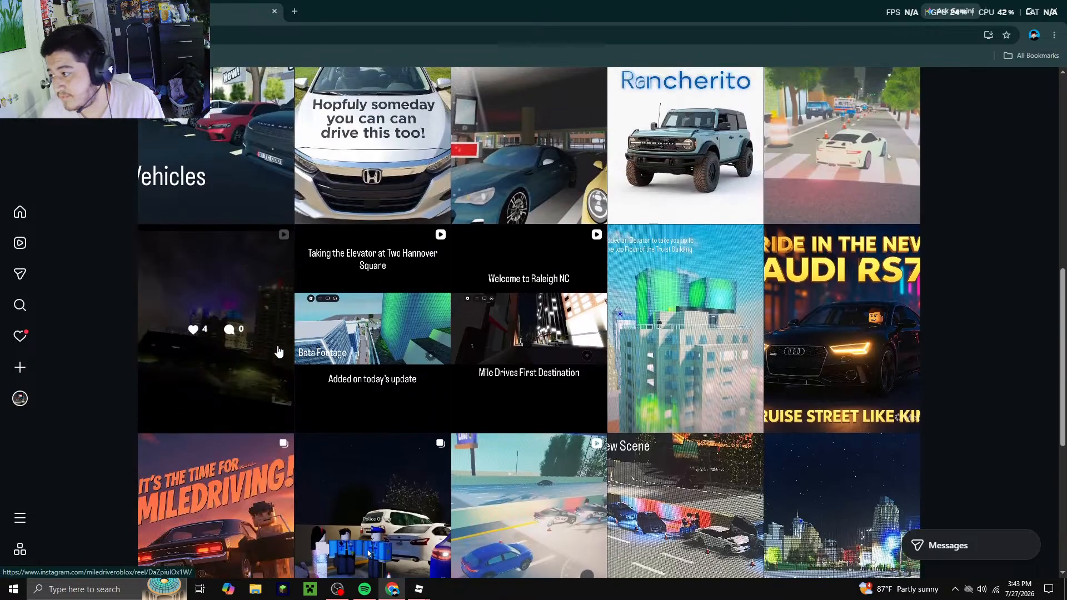
{"action": "scroll", "coordinate": [282, 349], "scroll_direction": "up", "scroll_amount": 4}
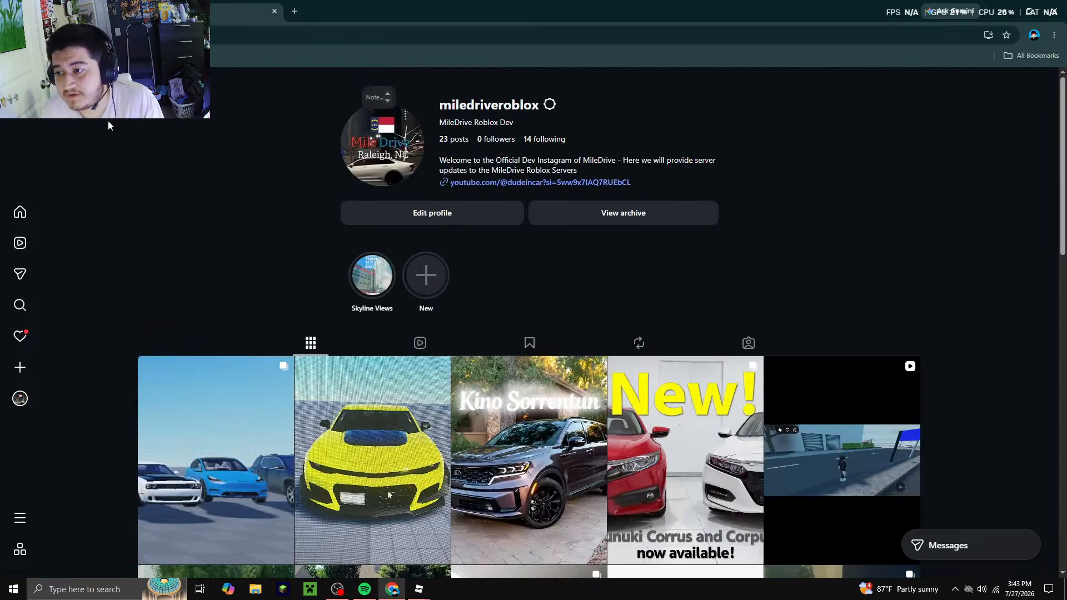
{"action": "left_click", "coordinate": [274, 12]}
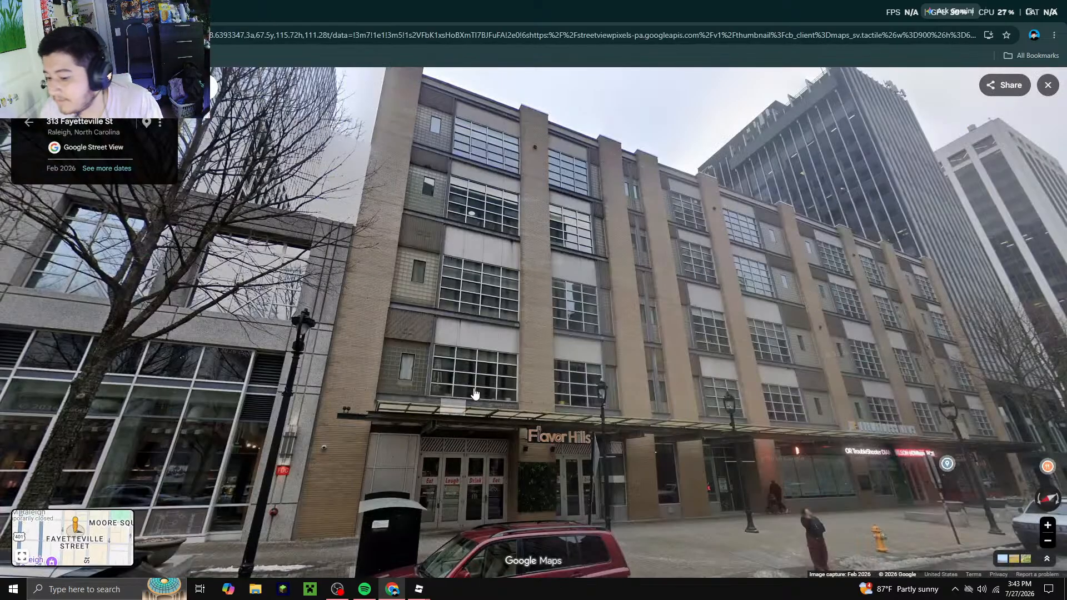
Switch to Roblox Studio and compare the open gap beside the filled columns with the Street View facade
{"action": "mouse_move", "coordinate": [418, 592]}
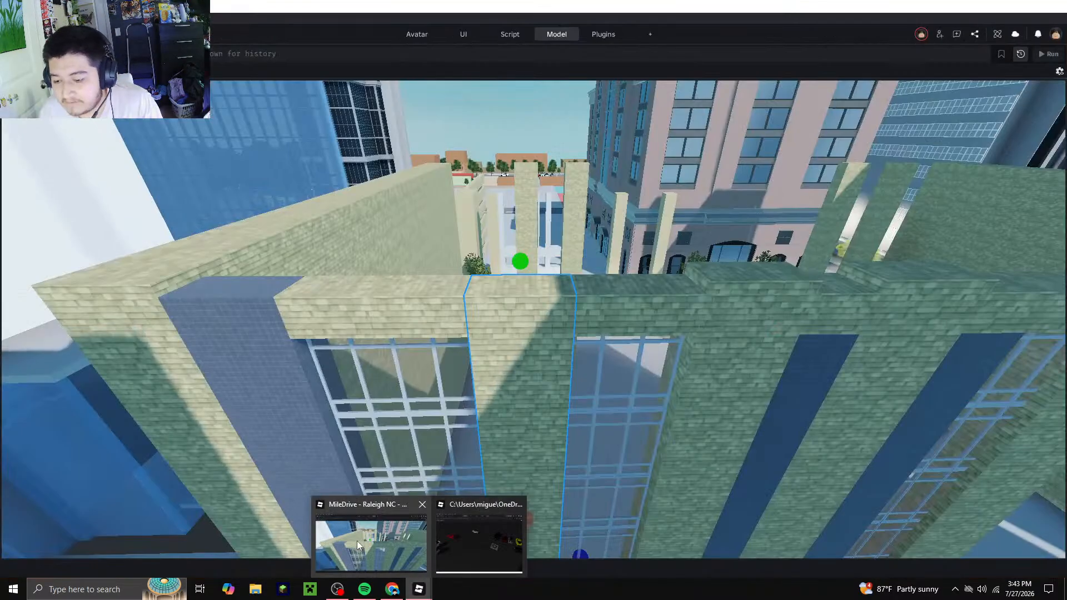
{"action": "left_click", "coordinate": [357, 541]}
{"action": "right_click_drag", "start_coordinate": [489, 430], "coordinate": [489, 429]}
{"action": "key", "text": "s"}
{"action": "left_click", "coordinate": [520, 234]}
{"action": "key", "text": "d"}
{"action": "right_click_drag", "start_coordinate": [520, 233], "coordinate": [527, 243]}
{"action": "key", "text": "d"}
{"action": "key", "text": "w"}
{"action": "left_click", "coordinate": [393, 589]}
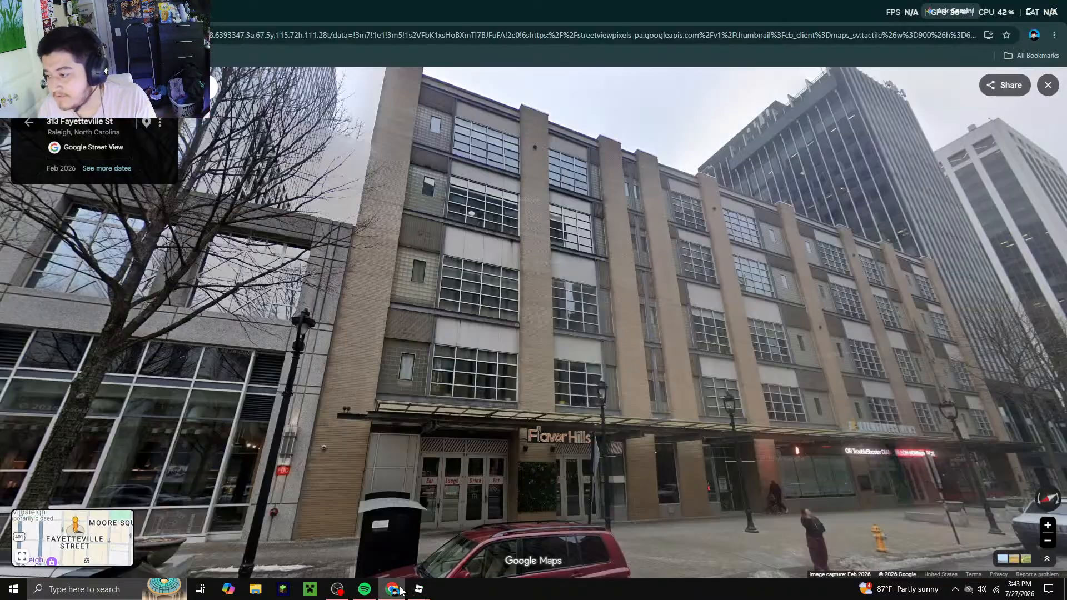
{"action": "left_click", "coordinate": [400, 590]}
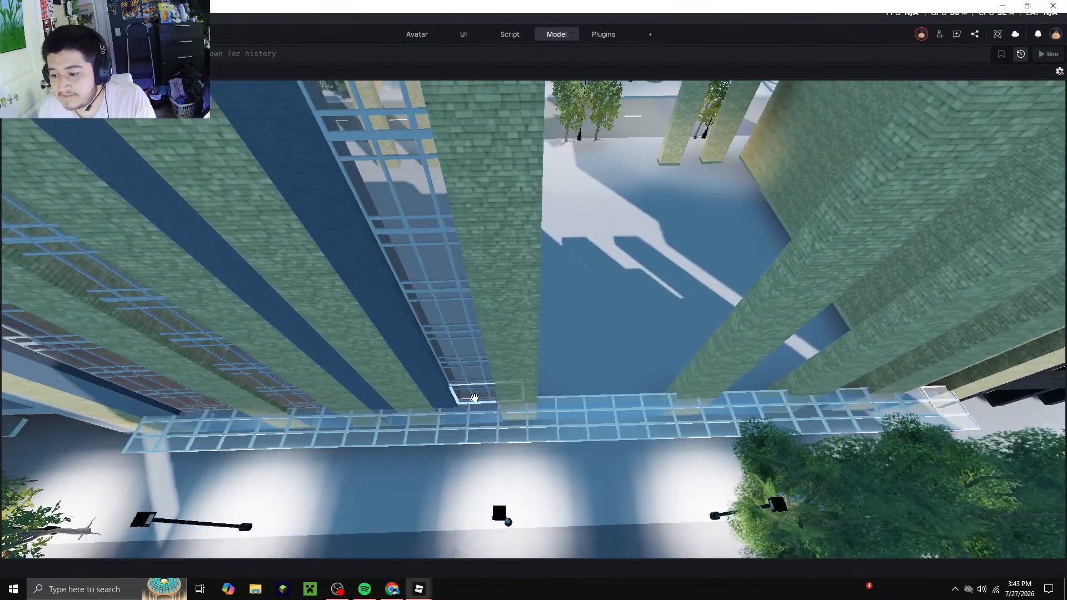
Copy the lowest window frame of the stack beside the dark panel and paste a duplicate of it
{"action": "right_click", "coordinate": [474, 398]}
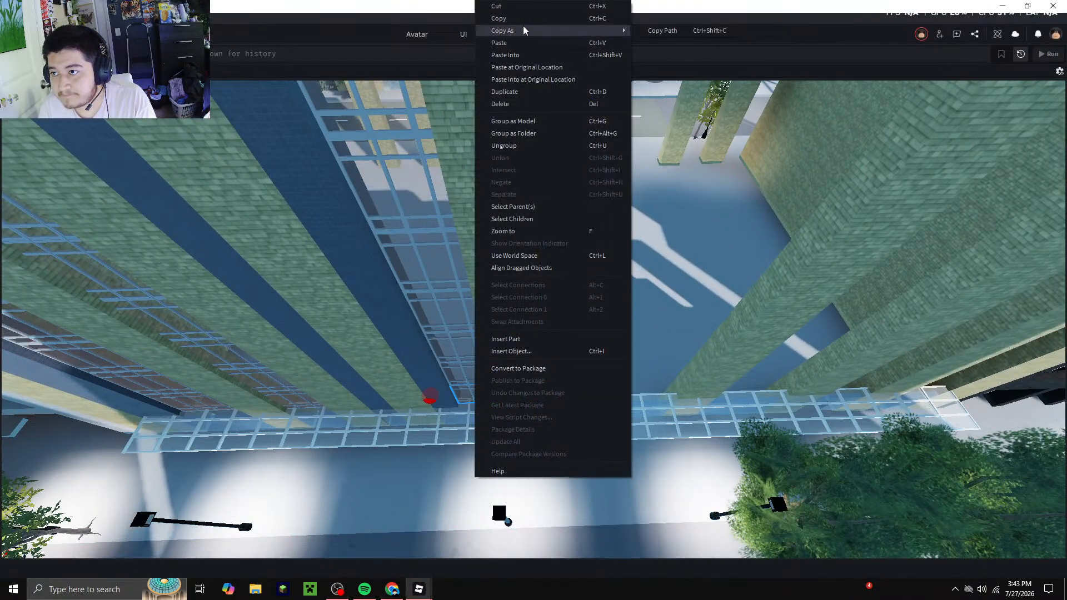
{"action": "left_click", "coordinate": [522, 19]}
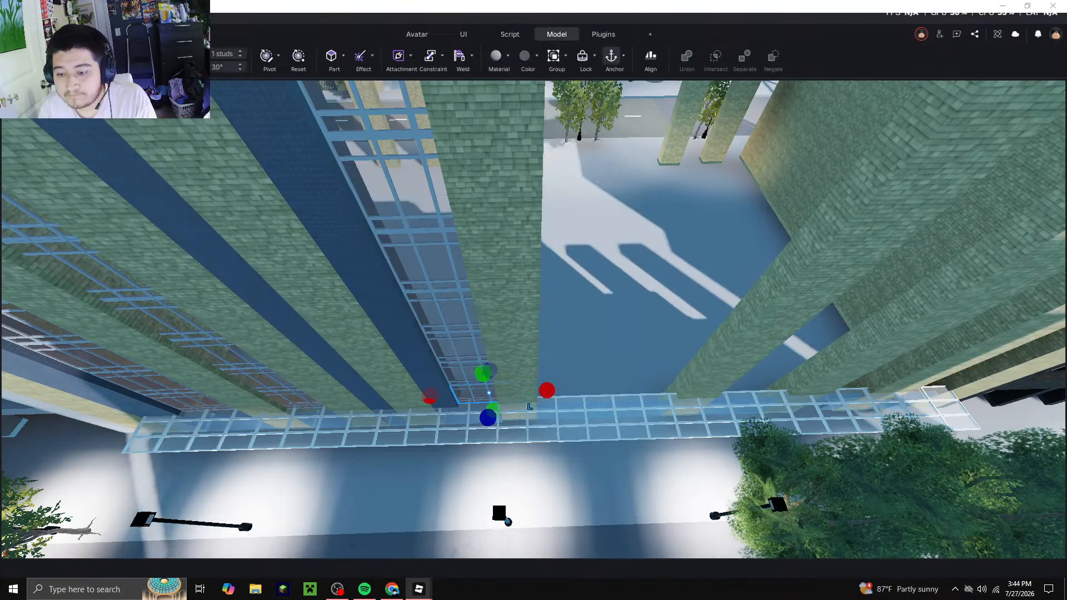
{"action": "right_click_drag", "start_coordinate": [416, 336], "coordinate": [437, 354]}
{"action": "left_click", "coordinate": [481, 47]}
{"action": "right_click_drag", "start_coordinate": [572, 357], "coordinate": [568, 353]}
{"action": "key", "text": "s"}
{"action": "key", "text": "a"}
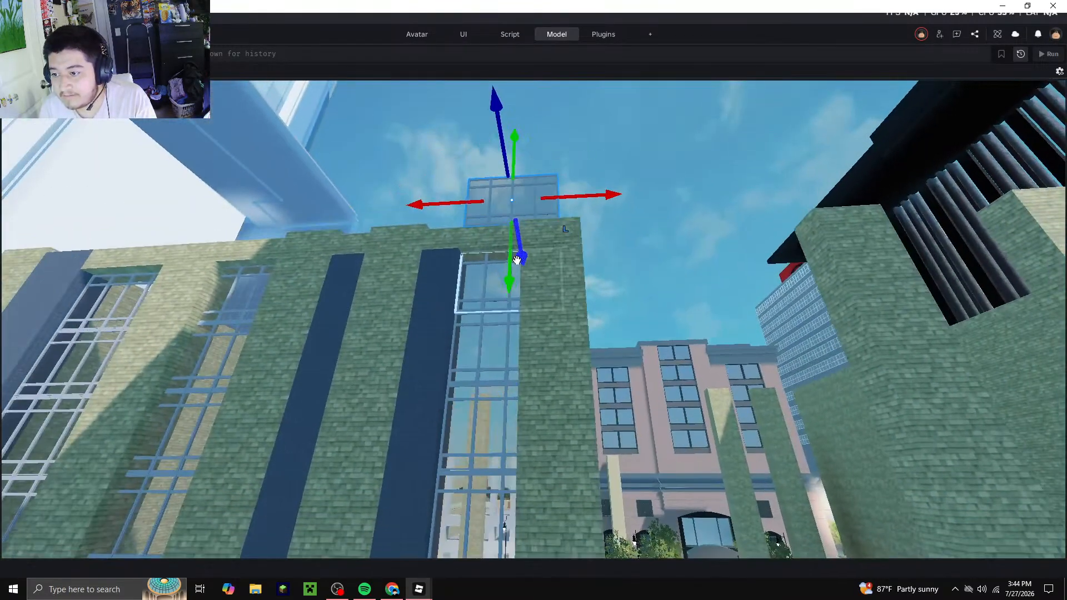
Lower the pasted window frame from the roofline to ground level and align its depth with the frame stack
{"action": "left_click_drag", "start_coordinate": [513, 264], "coordinate": [529, 283]}
{"action": "right_click_drag", "start_coordinate": [342, 309], "coordinate": [360, 329]}
{"action": "key", "text": "w"}
{"action": "right_click_drag", "start_coordinate": [508, 354], "coordinate": [505, 352]}
{"action": "key", "text": "s"}
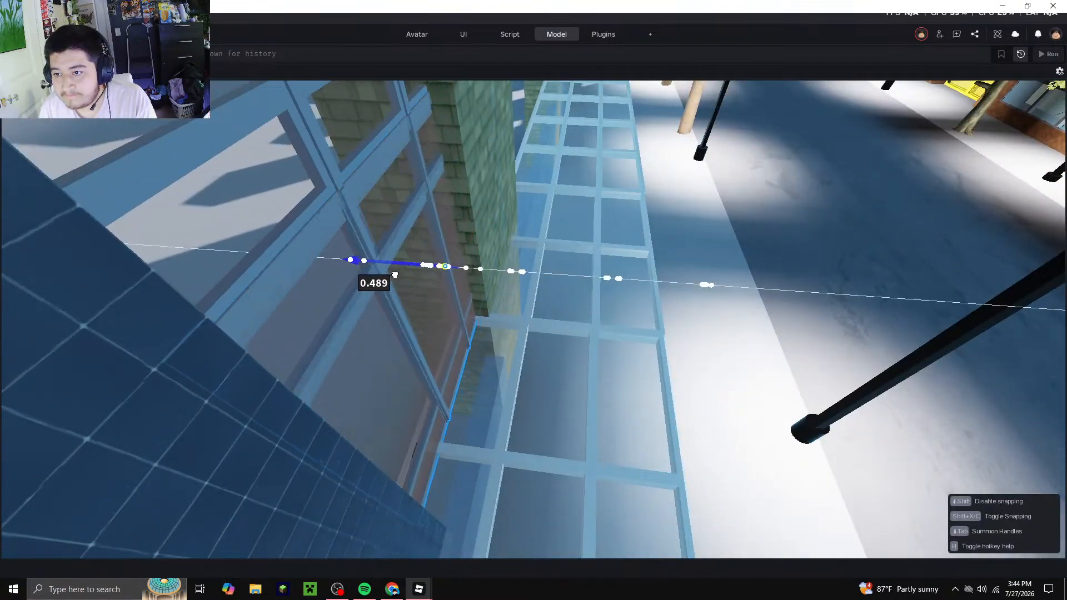
{"action": "left_click_drag", "start_coordinate": [402, 277], "coordinate": [401, 278]}
Slide the copied window frame past the brick column into the open gap and set its edge against the column
{"action": "key", "text": "d"}
{"action": "right_click_drag", "start_coordinate": [492, 305], "coordinate": [493, 303]}
{"action": "left_click_drag", "start_coordinate": [429, 240], "coordinate": [669, 285]}
{"action": "key", "text": "w"}
{"action": "right_click_drag", "start_coordinate": [535, 361], "coordinate": [532, 362]}
{"action": "key", "text": "s"}
{"action": "key", "text": "a"}
{"action": "left_click_drag", "start_coordinate": [613, 198], "coordinate": [552, 197]}
{"action": "key", "text": "w"}
{"action": "key", "text": "s"}
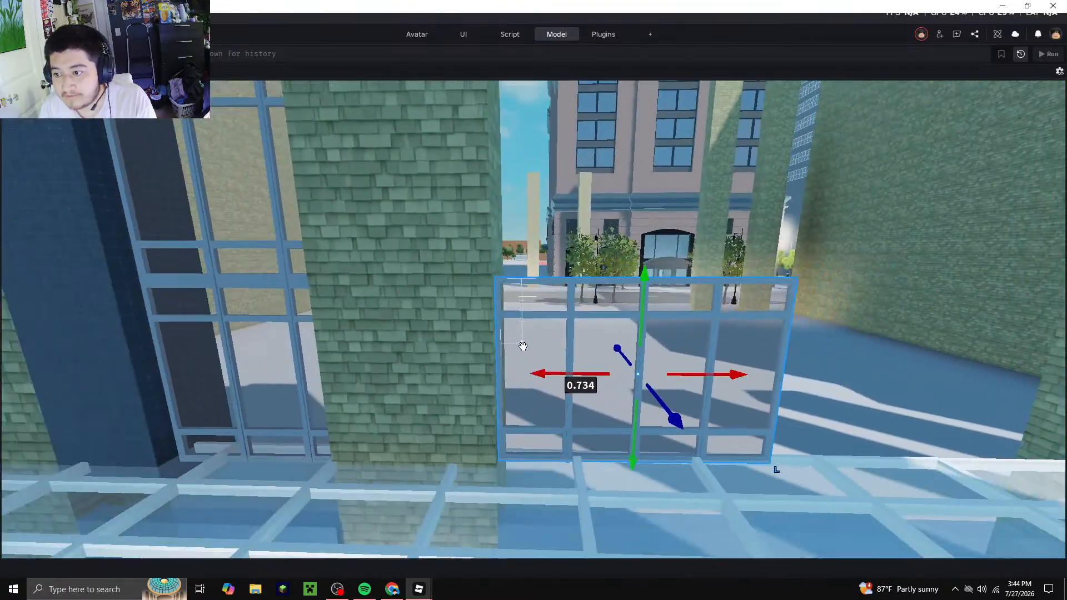
Paste copies of the window frame and stack them above the ground-level frame beside the brick column
{"action": "right_click", "coordinate": [523, 311]}
{"action": "left_click", "coordinate": [585, 48]}
{"action": "key", "text": "s"}
{"action": "right_click_drag", "start_coordinate": [534, 326], "coordinate": [540, 344]}
{"action": "key", "text": "w"}
{"action": "right_click", "coordinate": [537, 341]}
{"action": "left_click", "coordinate": [585, 47]}
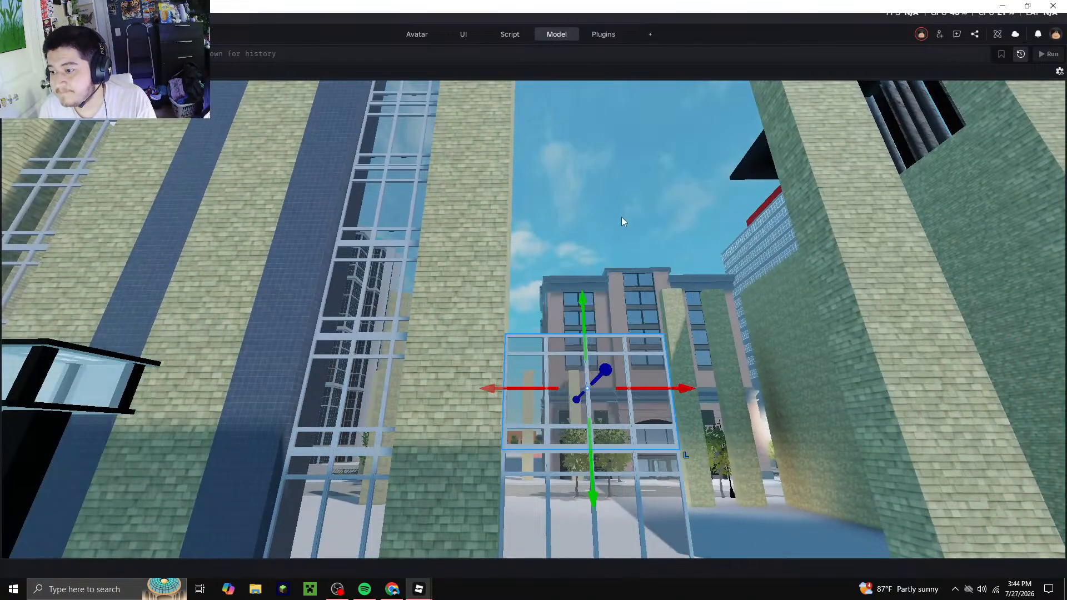
Paste further window frame copies on top of one another until the stack reaches the roofline
{"action": "right_click", "coordinate": [621, 212]}
{"action": "left_click", "coordinate": [649, 47]}
{"action": "key", "text": "s"}
{"action": "right_click_drag", "start_coordinate": [636, 189], "coordinate": [625, 253]}
{"action": "key", "text": "w"}
{"action": "right_click", "coordinate": [599, 268]}
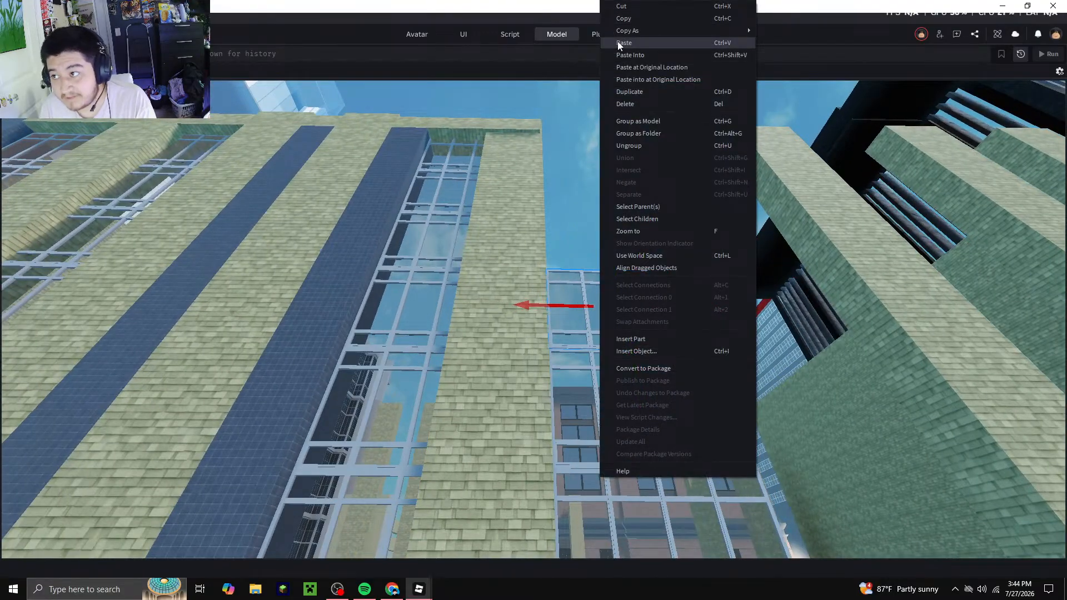
{"action": "left_click", "coordinate": [617, 42]}
{"action": "right_click", "coordinate": [636, 128]}
{"action": "left_click", "coordinate": [675, 45]}
{"action": "right_click", "coordinate": [626, 199]}
{"action": "left_click", "coordinate": [654, 45]}
{"action": "key", "text": "s"}
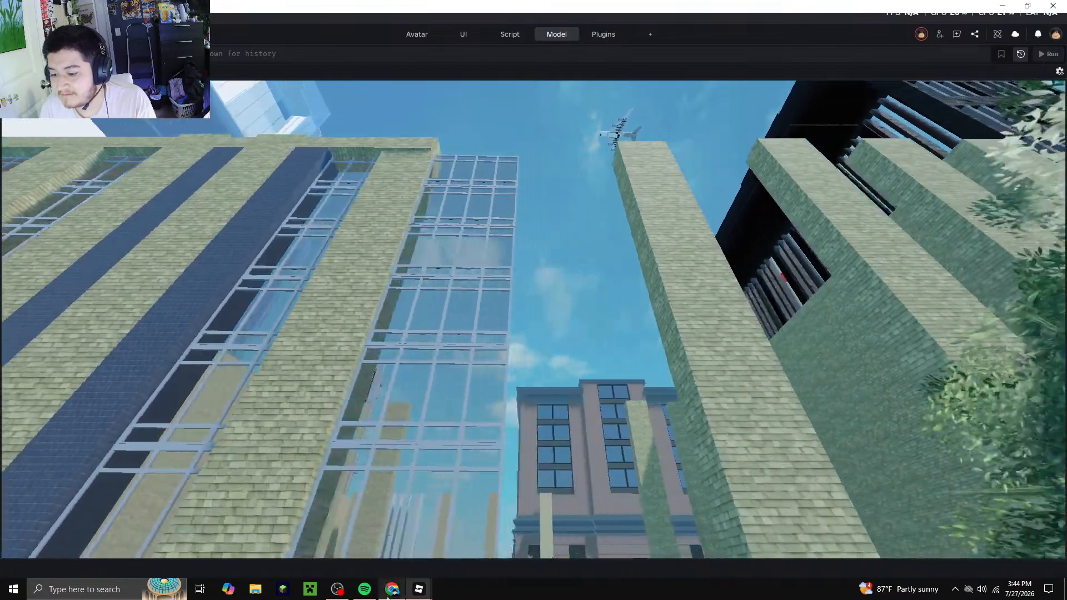
After checking the facade in Street View, copy the narrow dark panel beside the earlier window stack and paste a duplicate
{"action": "left_click", "coordinate": [388, 593]}
{"action": "left_click", "coordinate": [388, 593]}
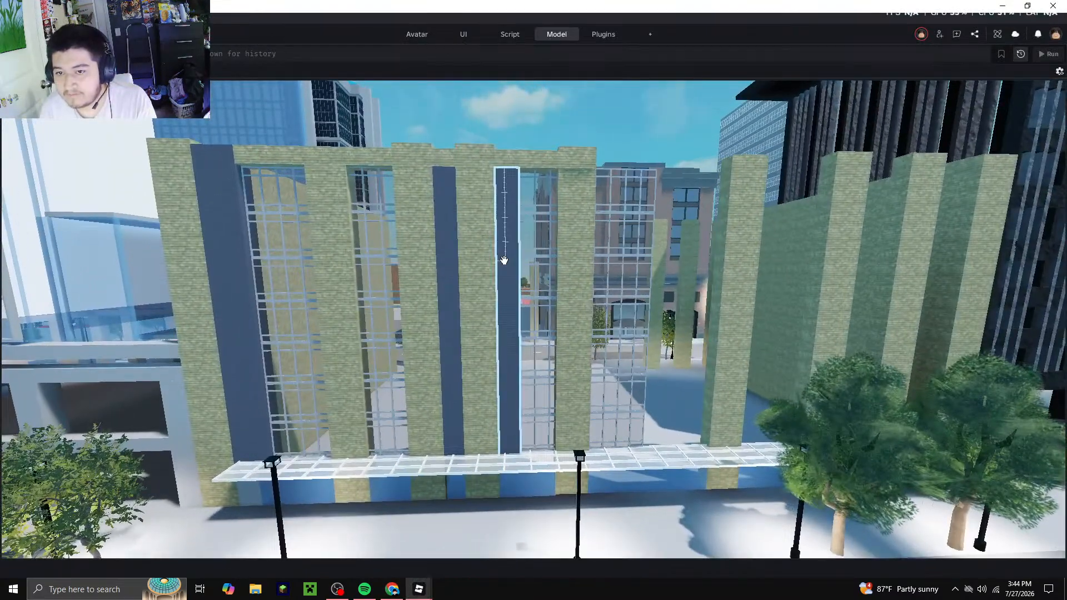
{"action": "left_click", "coordinate": [504, 260]}
{"action": "right_click", "coordinate": [504, 260]}
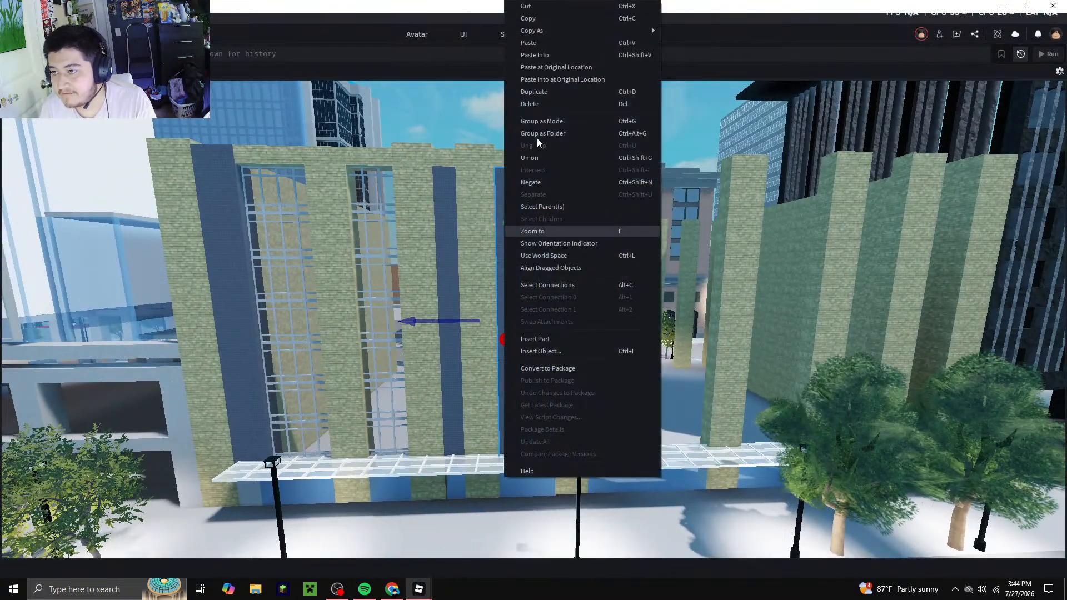
{"action": "left_click", "coordinate": [548, 17]}
{"action": "right_click", "coordinate": [542, 218]}
{"action": "left_click", "coordinate": [597, 46]}
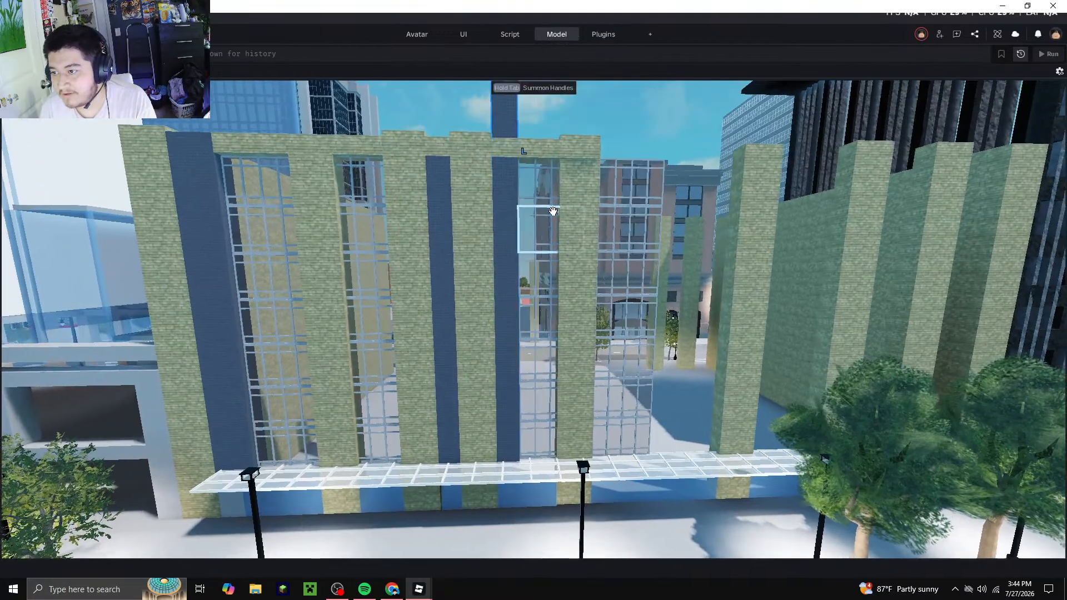
Lower the pasted dark panel and slide it about 35 studs along the facade against the new window frame stack
{"action": "right_click_drag", "start_coordinate": [554, 211], "coordinate": [498, 222]}
{"action": "left_click_drag", "start_coordinate": [494, 207], "coordinate": [587, 328]}
{"action": "key", "text": "s"}
{"action": "key", "text": "d"}
{"action": "key", "text": "a"}
{"action": "right_click_drag", "start_coordinate": [545, 520], "coordinate": [543, 317]}
{"action": "key", "text": "d"}
{"action": "left_click", "coordinate": [543, 34]}
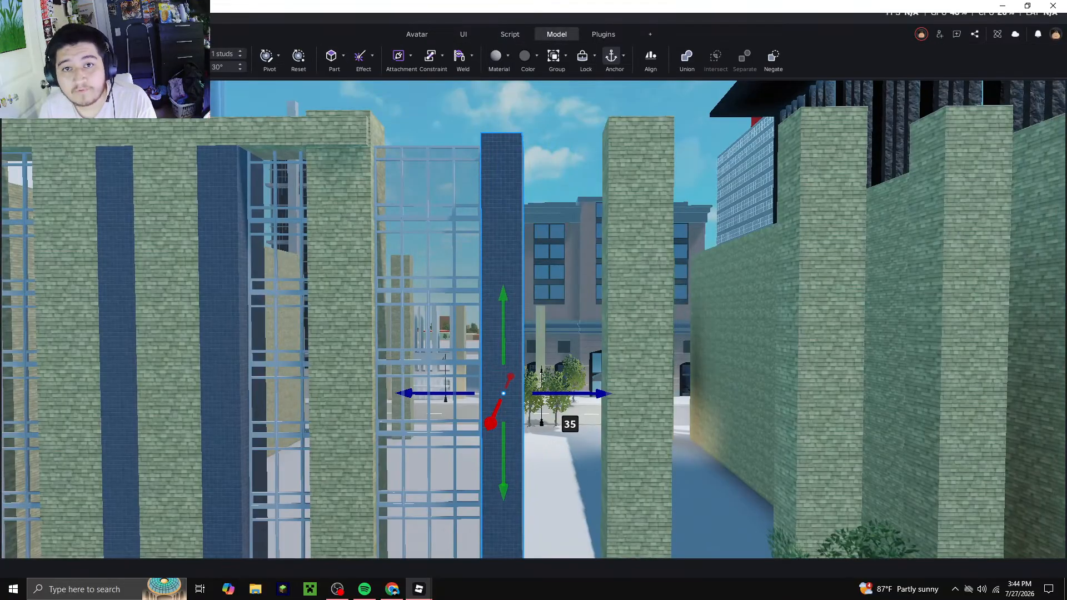
Widen the dark panel until it fills the gap between the window frame stack and the next brick column
{"action": "right_click_drag", "start_coordinate": [605, 300], "coordinate": [604, 307]}
{"action": "key", "text": "d"}
{"action": "left_click_drag", "start_coordinate": [527, 290], "coordinate": [597, 308]}
{"action": "right_click_drag", "start_coordinate": [597, 309], "coordinate": [517, 136]}
{"action": "key", "text": "s"}
{"action": "left_click", "coordinate": [517, 136]}
{"action": "key", "text": "w"}
{"action": "key", "text": "d"}
After checking Street View, copy the top window frame beside the widened dark panel and paste a duplicate of it
{"action": "left_click", "coordinate": [395, 592]}
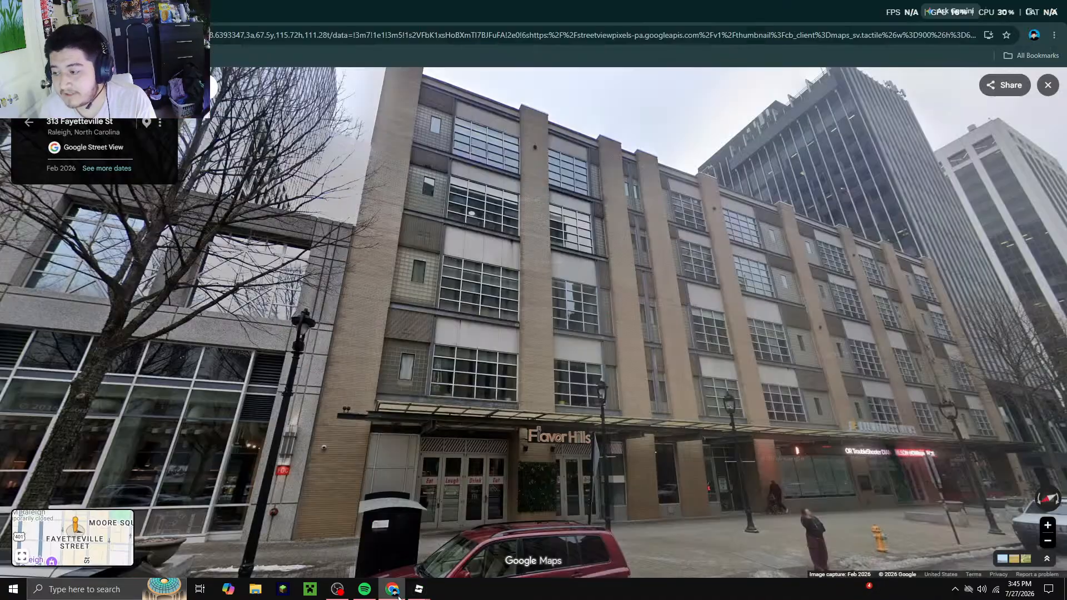
{"action": "left_click", "coordinate": [399, 596]}
{"action": "key", "text": "d"}
{"action": "right_click_drag", "start_coordinate": [460, 328], "coordinate": [464, 334]}
{"action": "key", "text": "a"}
{"action": "key", "text": "d"}
{"action": "right_click", "coordinate": [471, 277]}
{"action": "right_click", "coordinate": [460, 257]}
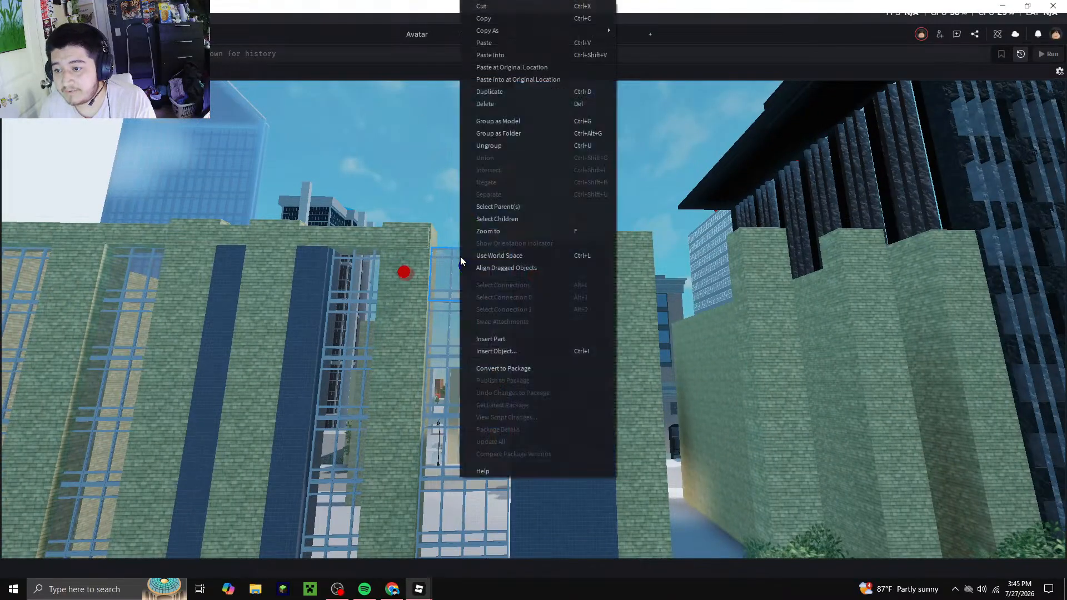
{"action": "left_click", "coordinate": [504, 20]}
{"action": "left_click", "coordinate": [542, 36]}
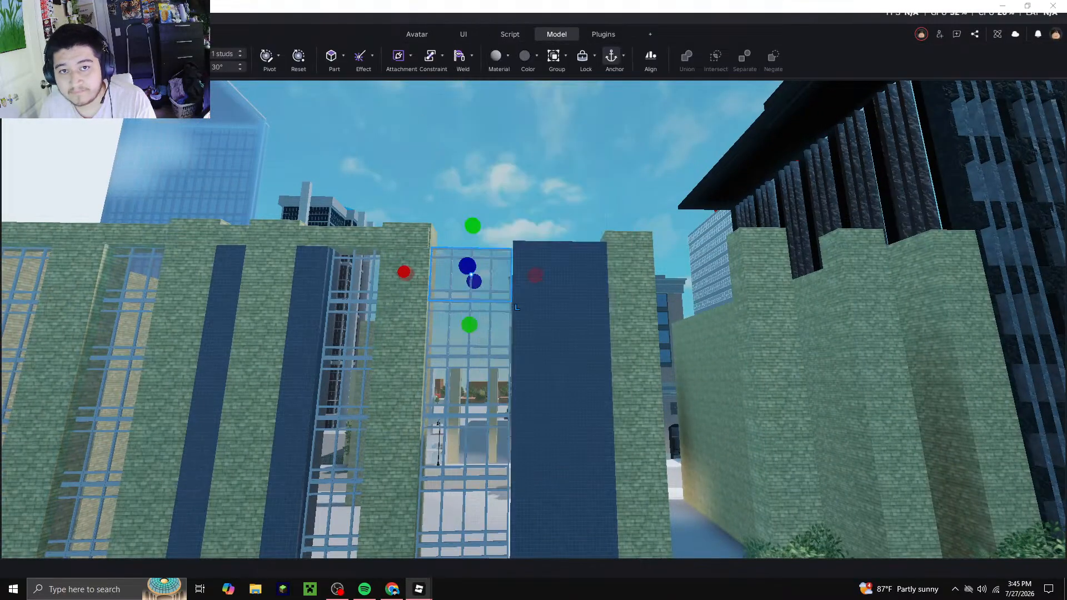
{"action": "right_click", "coordinate": [485, 257]}
{"action": "left_click", "coordinate": [514, 46]}
Slide the pasted window frame past the dark panel and brick column into the next open gap at the roofline
{"action": "key", "text": "a"}
{"action": "right_click_drag", "start_coordinate": [496, 275], "coordinate": [497, 307]}
{"action": "key", "text": "w"}
{"action": "left_click_drag", "start_coordinate": [478, 239], "coordinate": [492, 341]}
{"action": "key", "text": "d"}
{"action": "left_click_drag", "start_coordinate": [522, 261], "coordinate": [668, 327]}
Paste a second window frame in the new gap and lower it beneath the roofline frame
{"action": "right_click", "coordinate": [614, 278]}
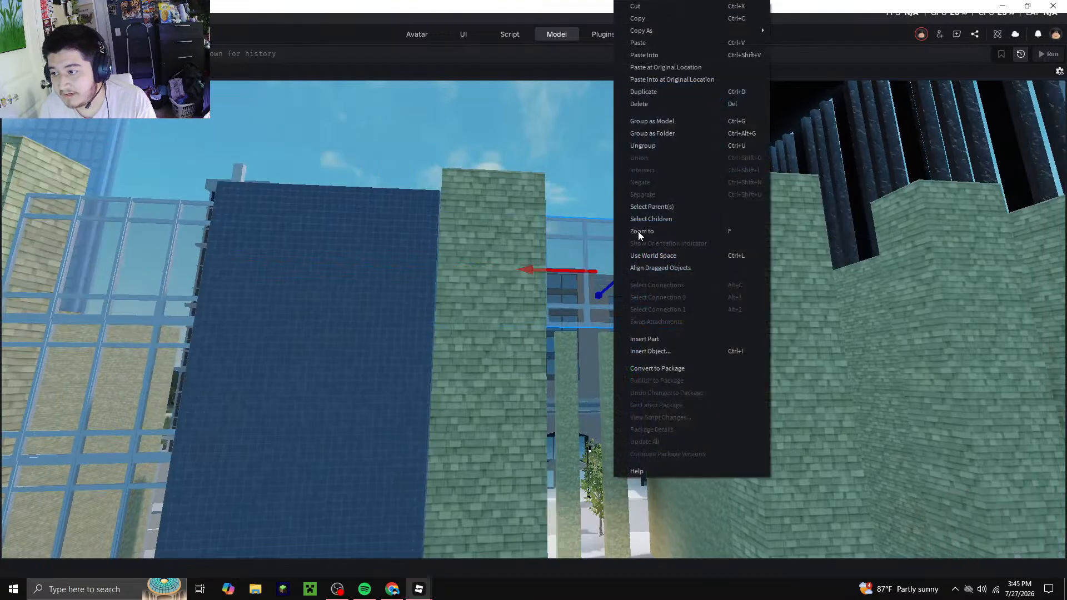
{"action": "left_click", "coordinate": [660, 45]}
{"action": "key", "text": "s"}
{"action": "right_click_drag", "start_coordinate": [611, 288], "coordinate": [611, 311]}
{"action": "key", "text": "w"}
{"action": "left_click_drag", "start_coordinate": [579, 205], "coordinate": [633, 301]}
Paste a third window frame, lower it about 29 studs and close it up against the frame above
{"action": "right_click", "coordinate": [528, 239]}
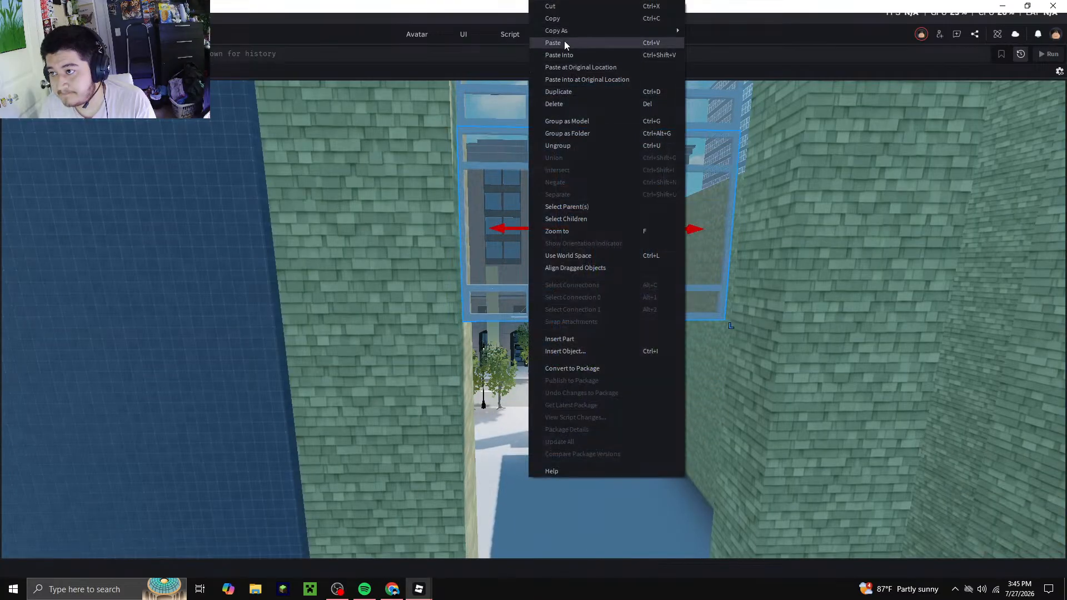
{"action": "left_click", "coordinate": [567, 67]}
{"action": "key", "text": "s"}
{"action": "right_click_drag", "start_coordinate": [564, 241], "coordinate": [564, 222]}
{"action": "left_click_drag", "start_coordinate": [553, 323], "coordinate": [552, 331]}
{"action": "key", "text": "w"}
{"action": "key", "text": "w"}
{"action": "right_click_drag", "start_coordinate": [552, 333], "coordinate": [552, 332]}
{"action": "left_click_drag", "start_coordinate": [552, 332], "coordinate": [570, 397]}
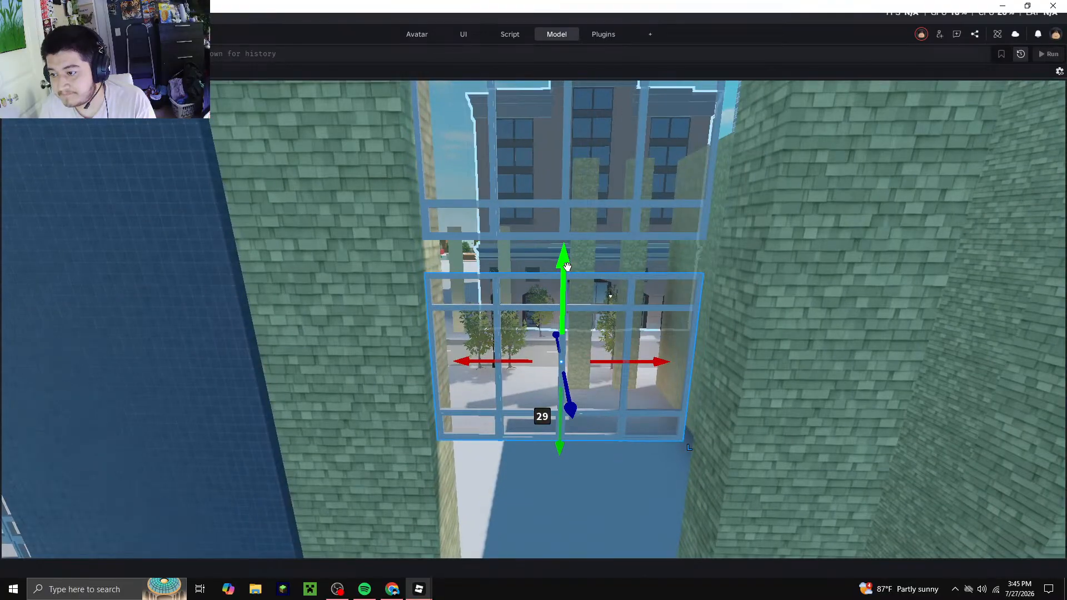
{"action": "left_click_drag", "start_coordinate": [589, 237], "coordinate": [589, 238]}
{"action": "key", "text": "w"}
Paste a fourth window frame at the roofline, lower it below the stack and join it to the third frame
{"action": "right_click_drag", "start_coordinate": [516, 302], "coordinate": [516, 309]}
{"action": "key", "text": "s"}
{"action": "right_click", "coordinate": [516, 309]}
{"action": "left_click", "coordinate": [577, 54]}
{"action": "key", "text": "w"}
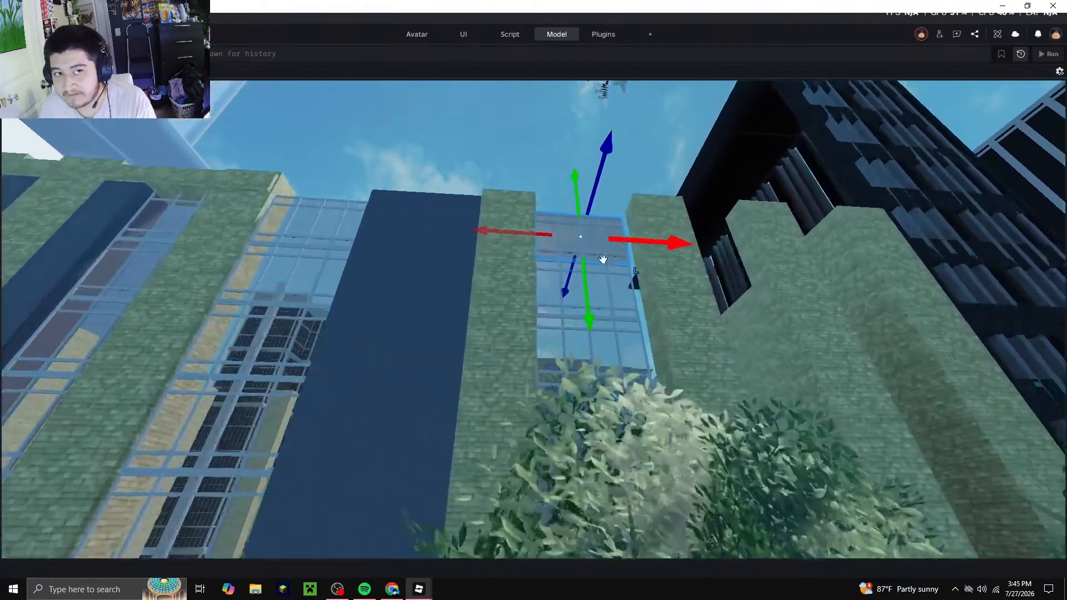
{"action": "key", "text": "w"}
{"action": "right_click_drag", "start_coordinate": [564, 289], "coordinate": [565, 288]}
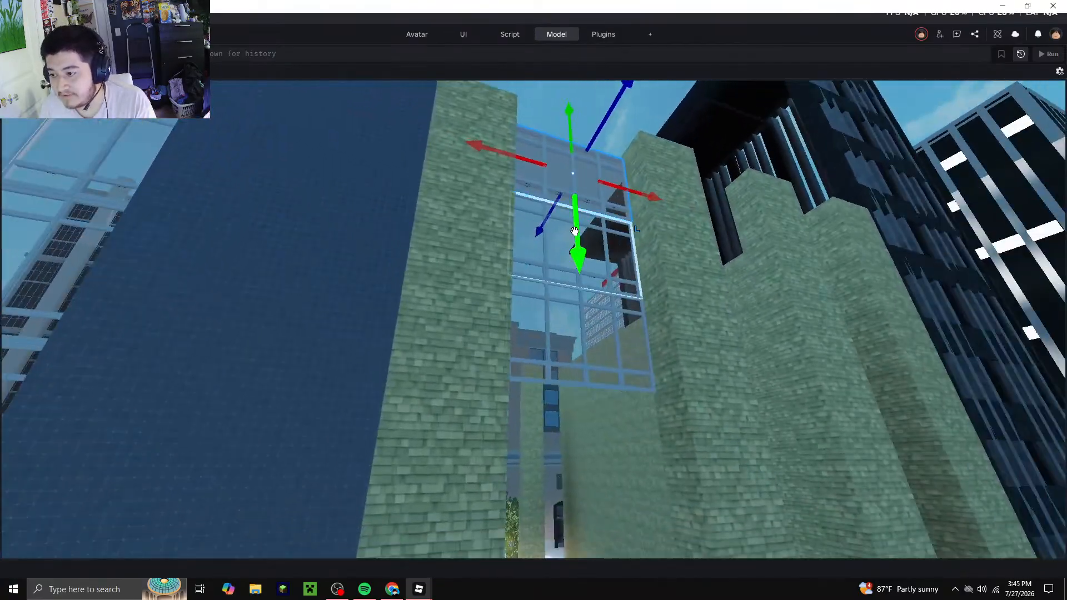
{"action": "left_click_drag", "start_coordinate": [574, 250], "coordinate": [574, 246]}
{"action": "key", "text": "q"}
{"action": "left_click_drag", "start_coordinate": [583, 318], "coordinate": [584, 323]}
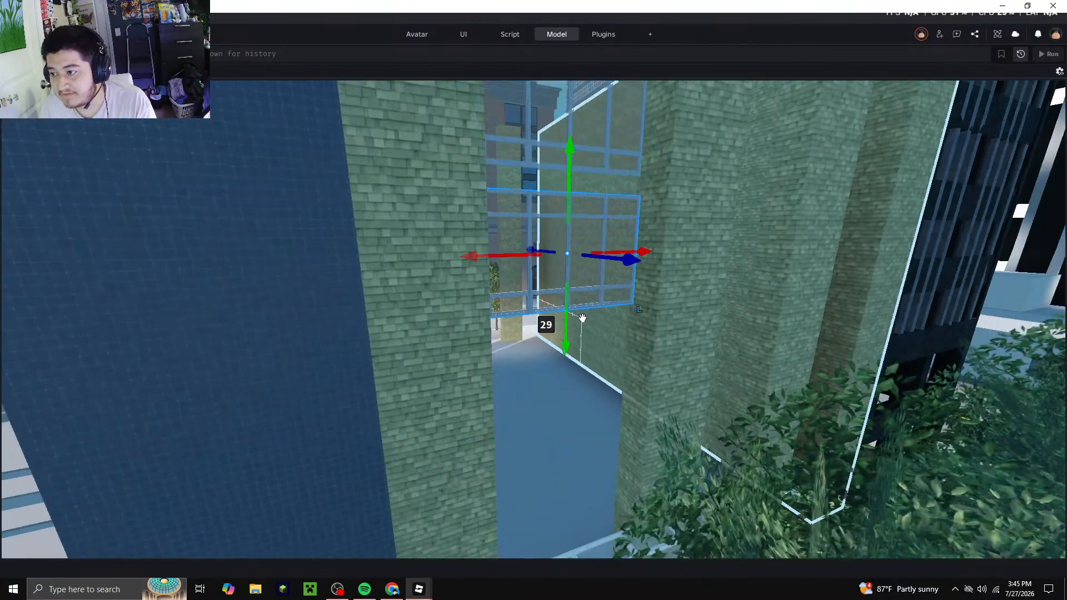
{"action": "right_click_drag", "start_coordinate": [584, 324], "coordinate": [584, 319]}
{"action": "key", "text": "w"}
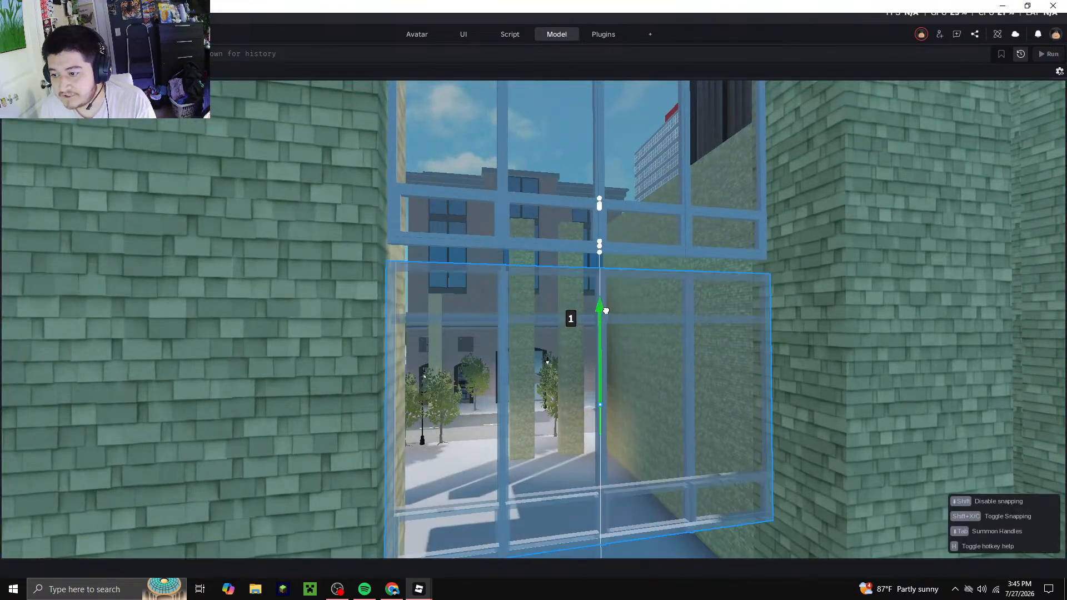
{"action": "left_click_drag", "start_coordinate": [610, 303], "coordinate": [609, 303]}
Paste a fifth window frame in the gap, lower it behind the trees and attach it under the fourth frame
{"action": "right_click_drag", "start_coordinate": [524, 321], "coordinate": [524, 322]}
{"action": "key", "text": "s"}
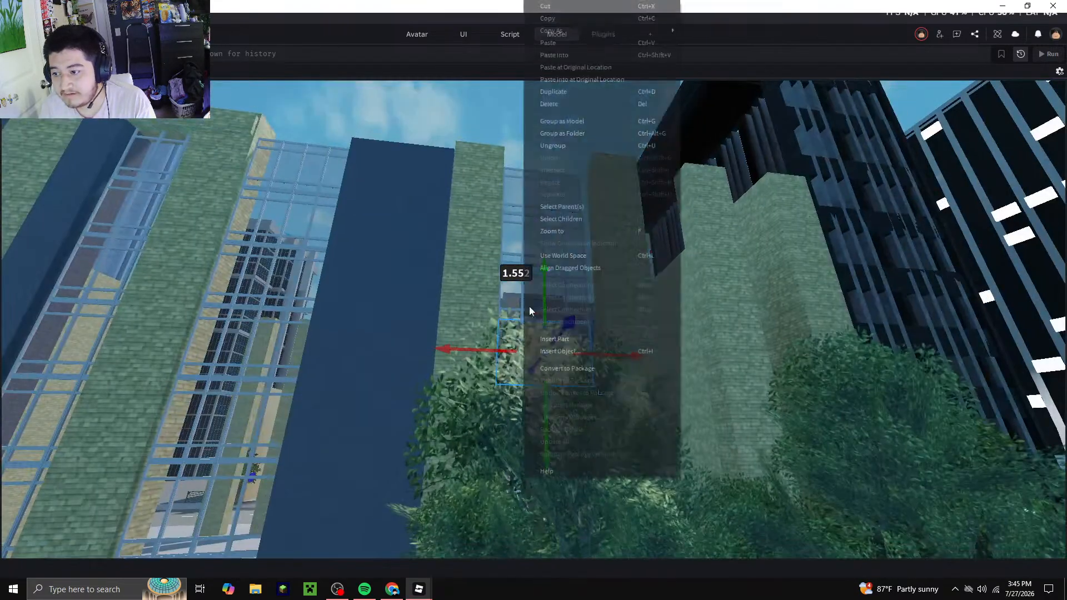
{"action": "left_click", "coordinate": [573, 43]}
{"action": "left_click", "coordinate": [536, 208]}
{"action": "key", "text": "w"}
{"action": "right_click_drag", "start_coordinate": [535, 263], "coordinate": [535, 265]}
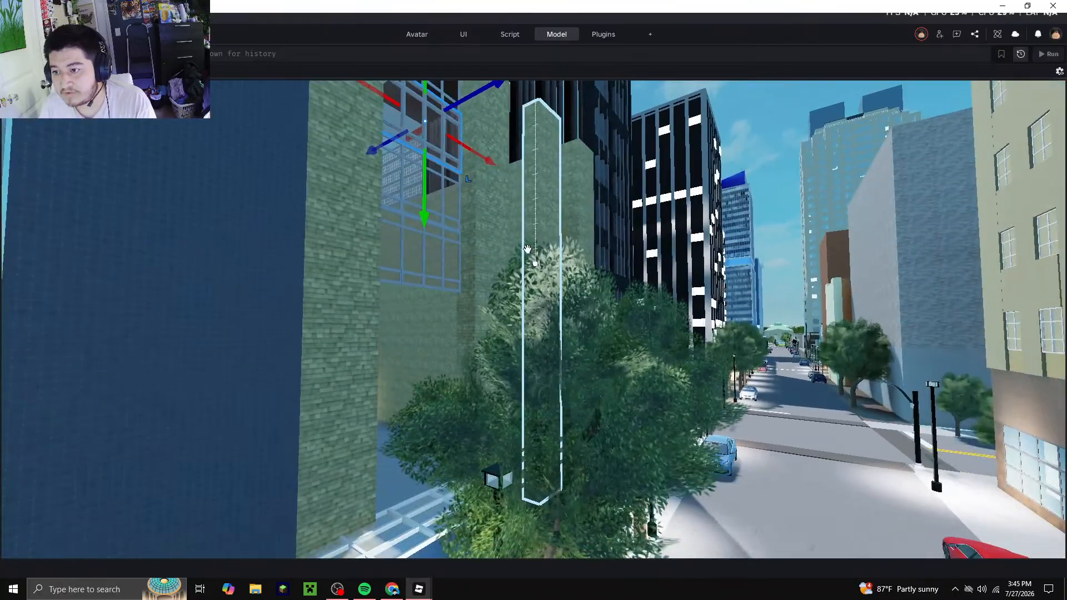
{"action": "key", "text": "a"}
{"action": "left_click_drag", "start_coordinate": [502, 211], "coordinate": [510, 419]}
{"action": "key", "text": "w"}
{"action": "key", "text": "w"}
{"action": "right_click_drag", "start_coordinate": [514, 369], "coordinate": [508, 369]}
{"action": "right_click_drag", "start_coordinate": [518, 328], "coordinate": [518, 326]}
{"action": "left_click_drag", "start_coordinate": [528, 374], "coordinate": [532, 321]}
Paste a sixth window frame in the gap between the two brick columns
{"action": "key", "text": "s"}
{"action": "right_click_drag", "start_coordinate": [529, 346], "coordinate": [528, 349]}
{"action": "right_click", "coordinate": [528, 349]}
{"action": "left_click", "coordinate": [566, 45]}
{"action": "key", "text": "s"}
{"action": "right_click_drag", "start_coordinate": [524, 232], "coordinate": [525, 230]}
{"action": "key", "text": "w"}
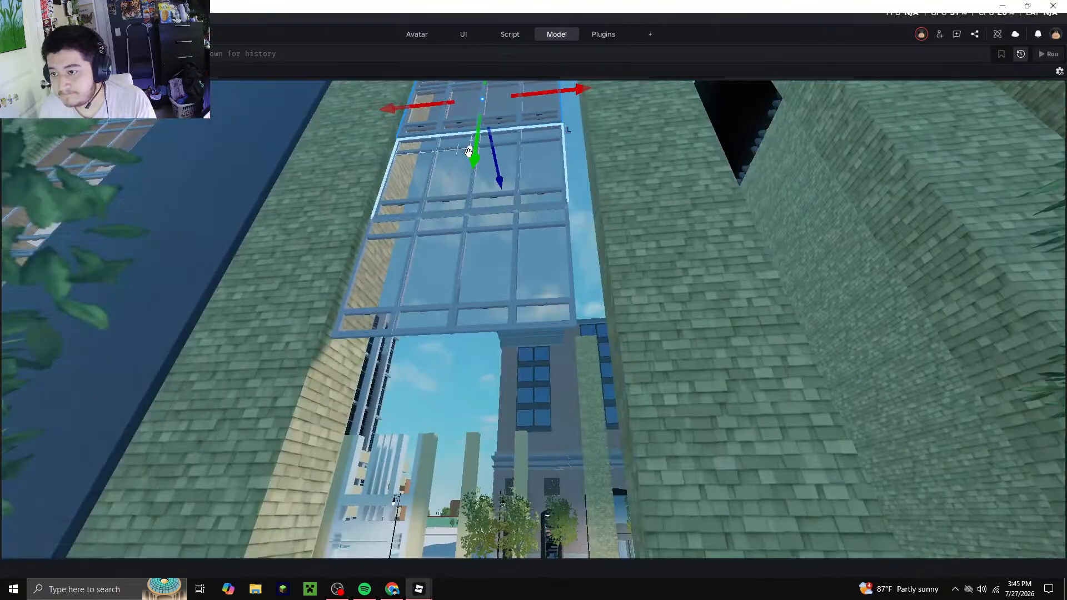
Lower the sixth window frame below the stack and raise it against the underside of the fifth frame
{"action": "left_click_drag", "start_coordinate": [478, 185], "coordinate": [481, 195]}
{"action": "right_click_drag", "start_coordinate": [477, 185], "coordinate": [481, 195]}
{"action": "left_click_drag", "start_coordinate": [481, 195], "coordinate": [513, 286]}
{"action": "right_click_drag", "start_coordinate": [513, 286], "coordinate": [519, 293]}
{"action": "key", "text": "w"}
{"action": "key", "text": "w"}
{"action": "key", "text": "s"}
{"action": "left_click_drag", "start_coordinate": [555, 419], "coordinate": [562, 493]}
{"action": "key", "text": "w"}
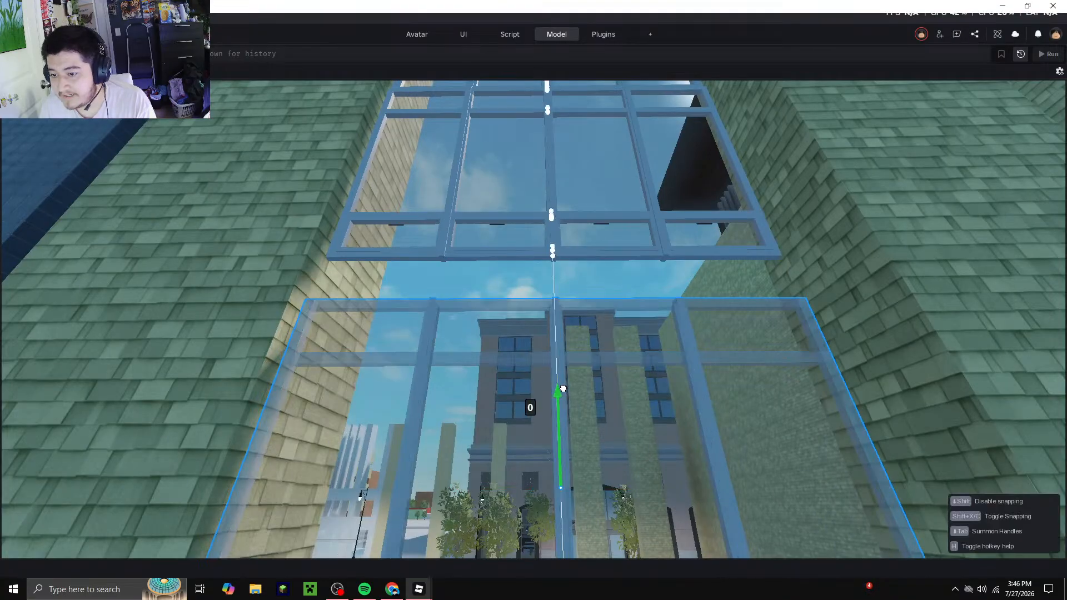
{"action": "left_click_drag", "start_coordinate": [576, 348], "coordinate": [576, 347]}
Paste a seventh window frame and lower it beneath the stack towards ground level
{"action": "right_click_drag", "start_coordinate": [576, 348], "coordinate": [536, 274]}
{"action": "key", "text": "s"}
{"action": "right_click", "coordinate": [484, 275]}
{"action": "left_click", "coordinate": [521, 43]}
{"action": "key", "text": "s"}
{"action": "right_click_drag", "start_coordinate": [545, 340], "coordinate": [550, 337]}
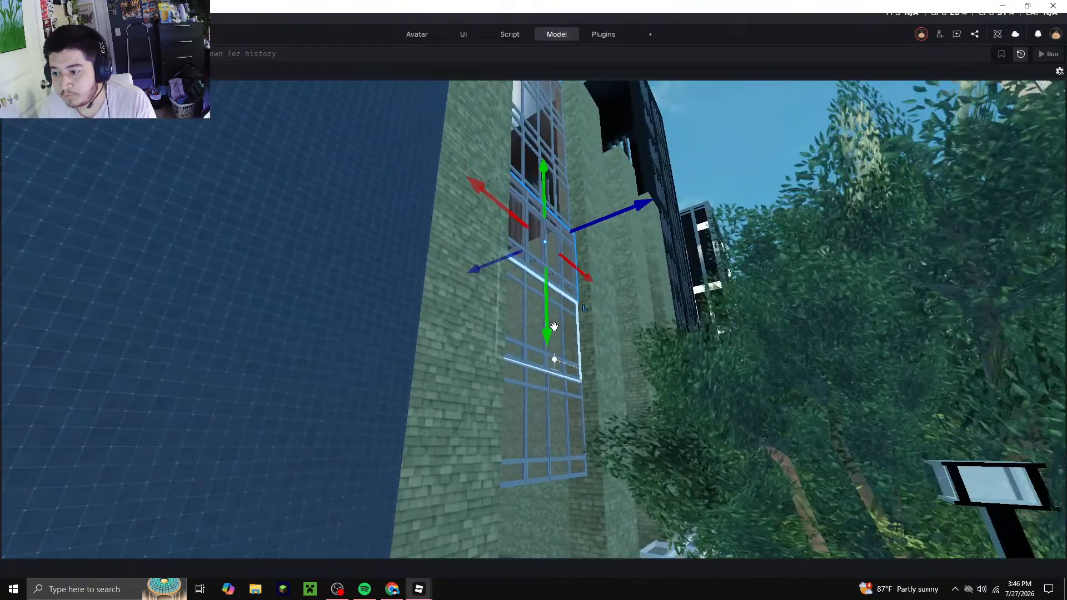
{"action": "left_click_drag", "start_coordinate": [544, 309], "coordinate": [543, 316]}
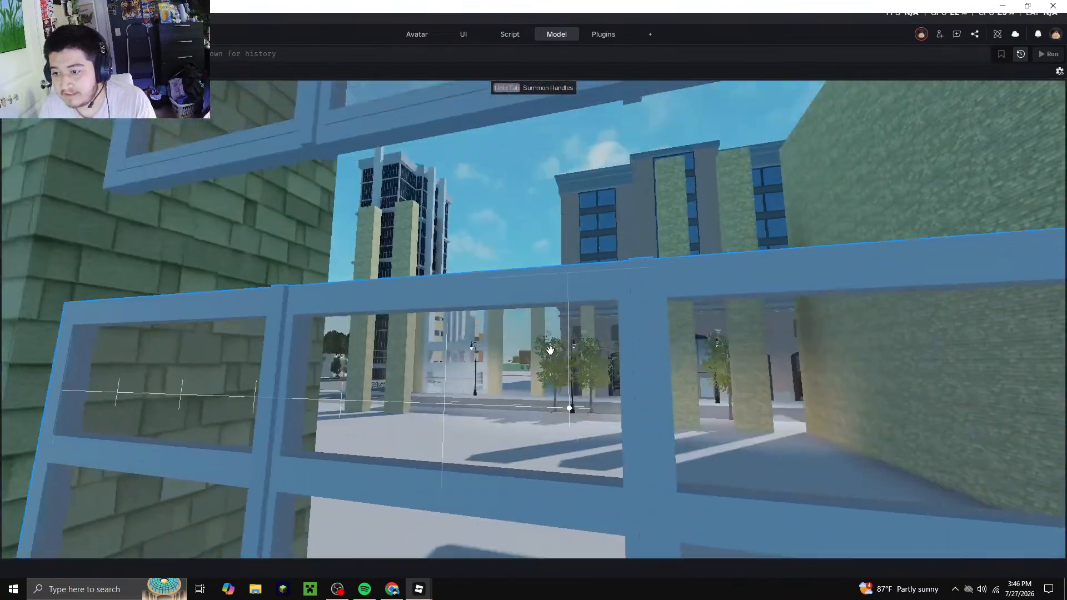
{"action": "right_click_drag", "start_coordinate": [550, 350], "coordinate": [552, 354]}
{"action": "key", "text": "s"}
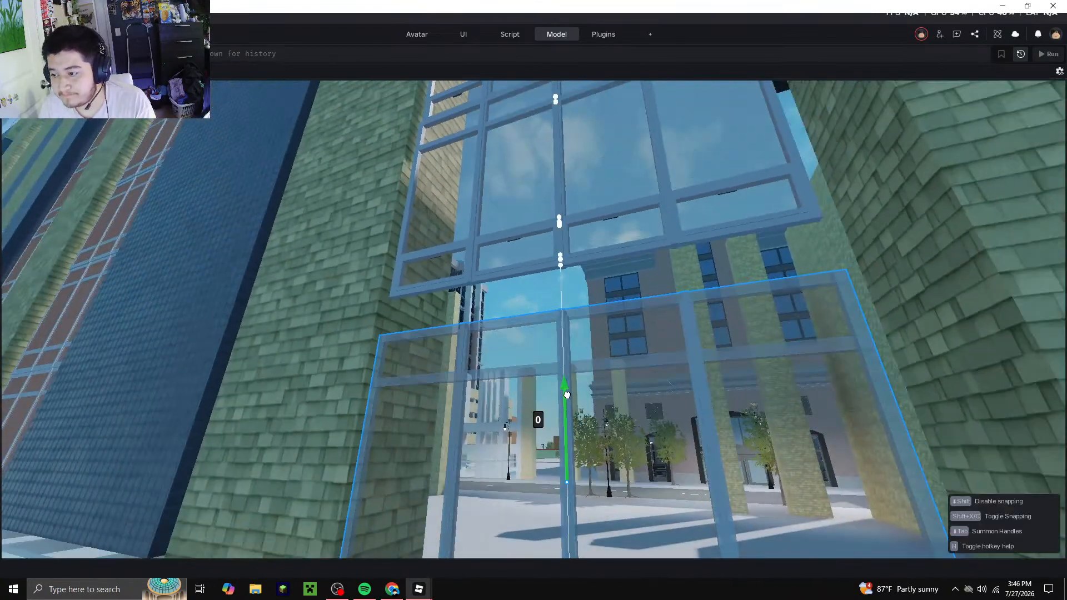
Snap the lowest window frame's top edge to the bottom edge of the frame above it
{"action": "key", "text": "w"}
{"action": "right_click_drag", "start_coordinate": [551, 365], "coordinate": [533, 363]}
{"action": "key", "text": "s"}
{"action": "key", "text": "w"}
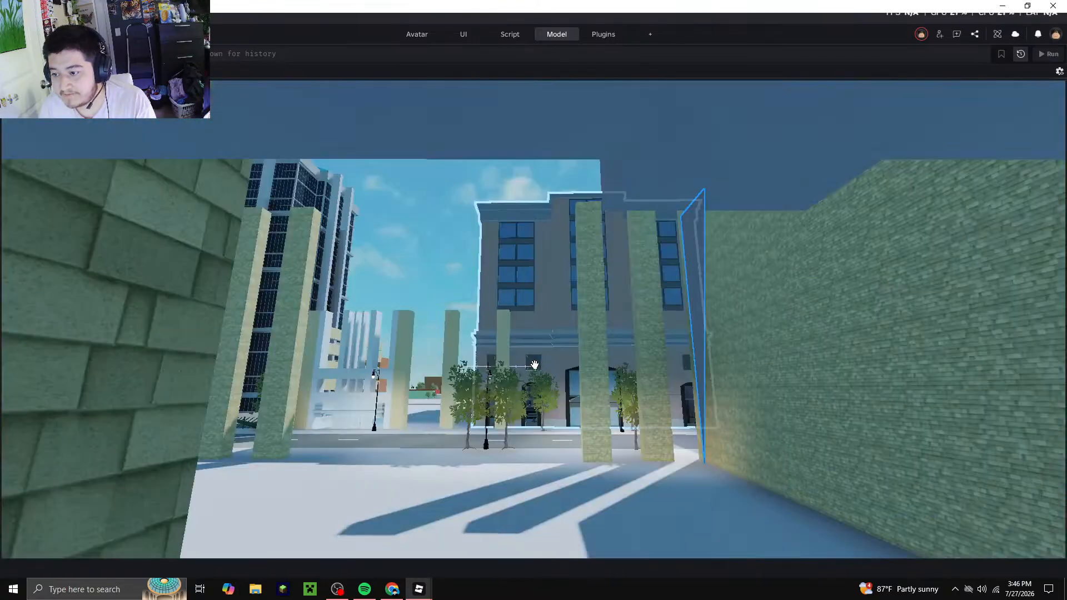
{"action": "key", "text": "s"}
{"action": "right_click_drag", "start_coordinate": [538, 260], "coordinate": [553, 282]}
{"action": "key", "text": "w"}
{"action": "left_click_drag", "start_coordinate": [555, 259], "coordinate": [559, 255]}
{"action": "right_click_drag", "start_coordinate": [557, 254], "coordinate": [560, 255]}
{"action": "left_click_drag", "start_coordinate": [560, 255], "coordinate": [567, 212]}
{"action": "key", "text": "s"}
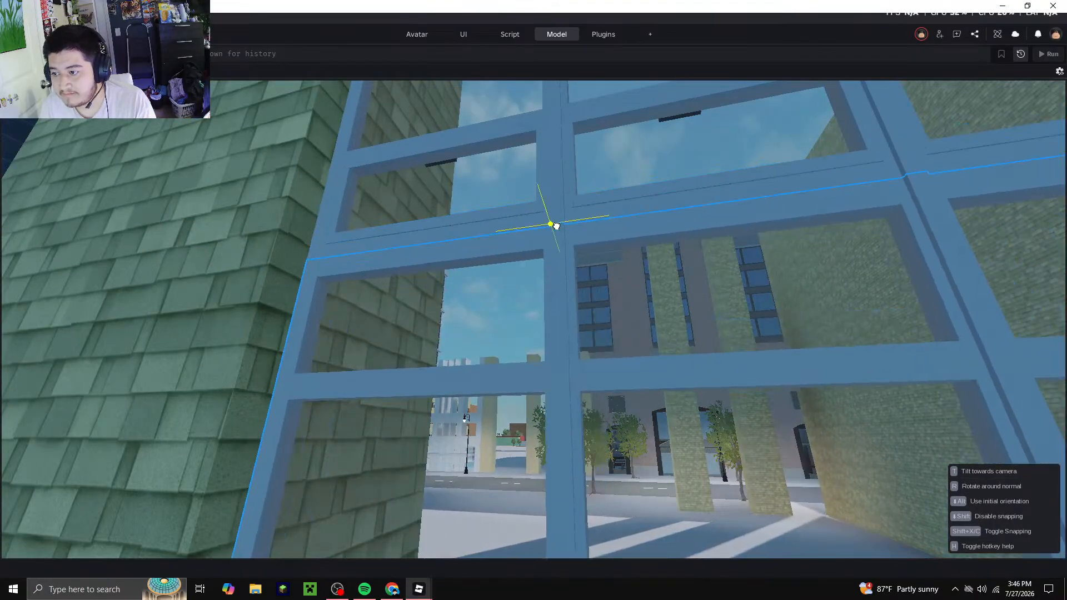
Compare the finished window frame stack and the remaining gaps with the Street View facade
{"action": "key", "text": "s"}
{"action": "right_click_drag", "start_coordinate": [549, 287], "coordinate": [620, 254]}
{"action": "left_click", "coordinate": [619, 242]}
{"action": "key", "text": "s"}
{"action": "key", "text": "w"}
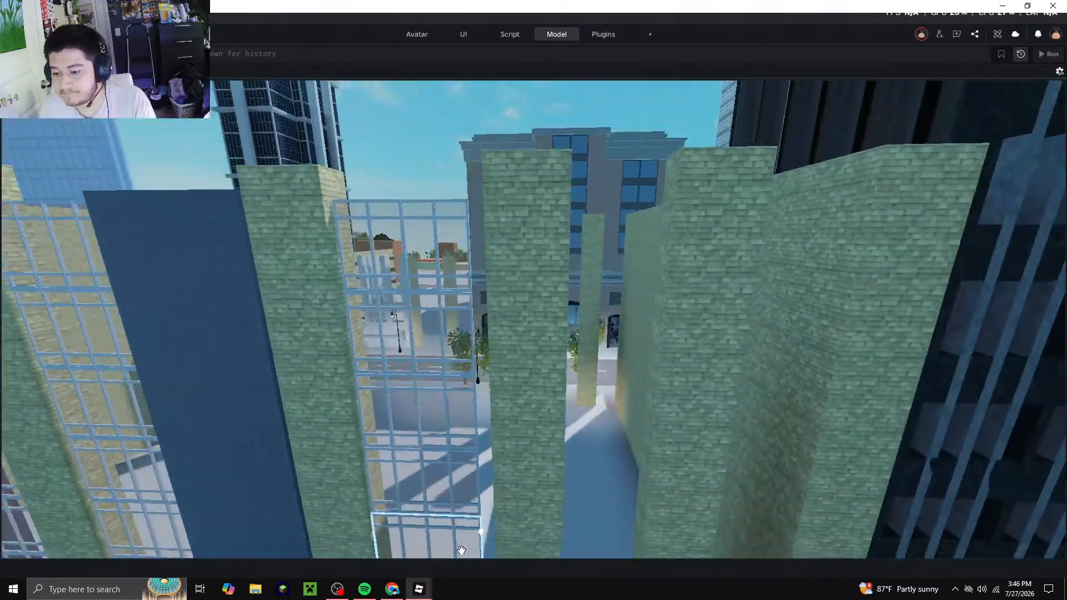
{"action": "left_click", "coordinate": [392, 589]}
{"action": "left_click", "coordinate": [398, 590]}
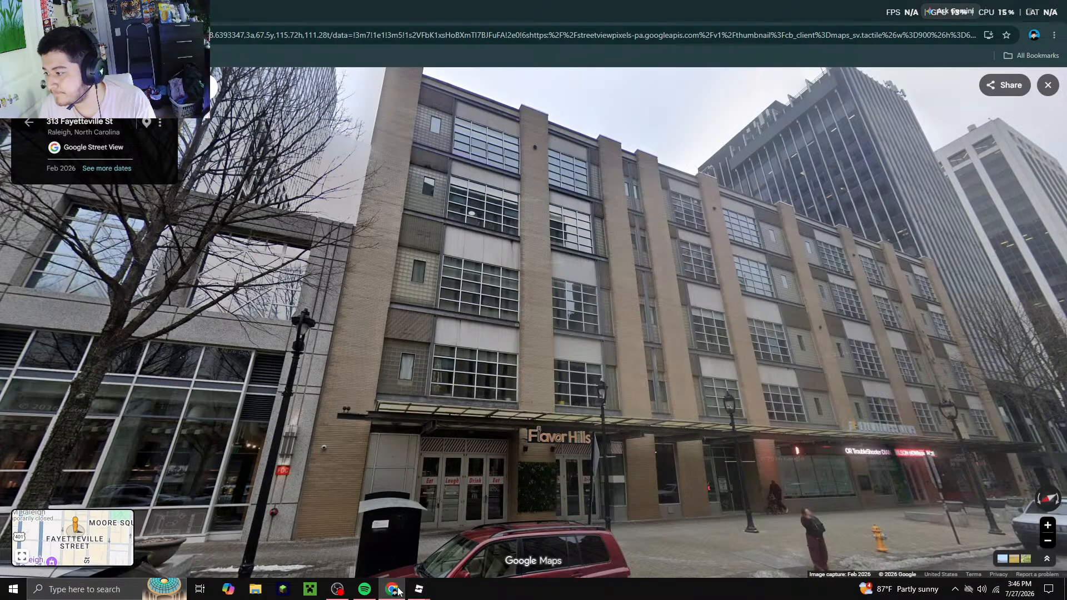
Copy the narrow dark panel beside the earlier window frame stack and paste another duplicate of it
{"action": "key", "text": "w"}
{"action": "left_click", "coordinate": [316, 253]}
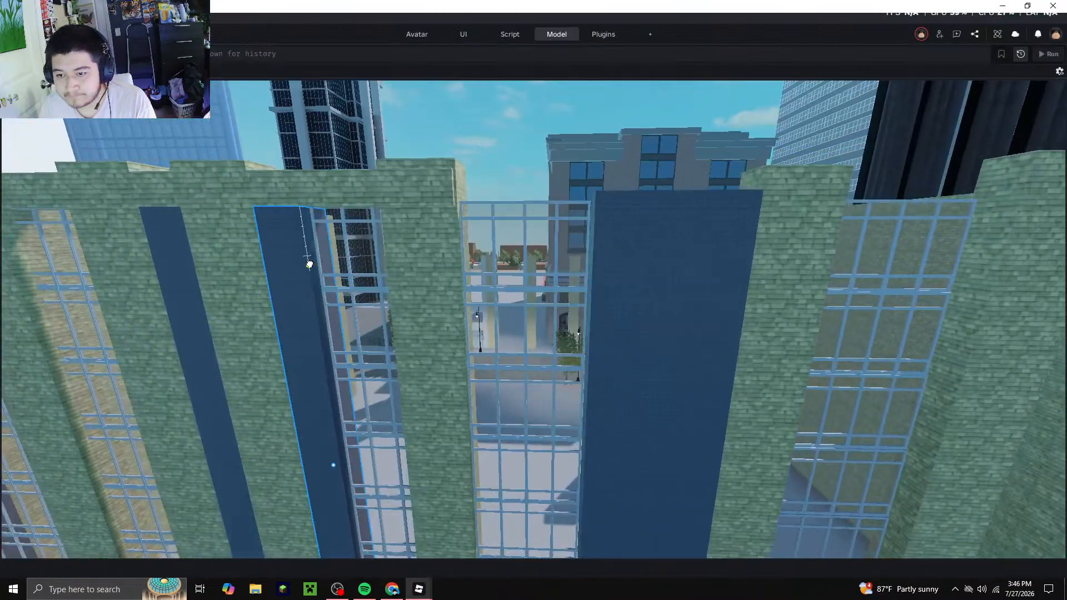
{"action": "right_click", "coordinate": [310, 248]}
{"action": "left_click", "coordinate": [343, 19]}
{"action": "right_click", "coordinate": [301, 224]}
{"action": "left_click", "coordinate": [350, 43]}
{"action": "right_click_drag", "start_coordinate": [409, 322], "coordinate": [409, 322]}
{"action": "key", "text": "s"}
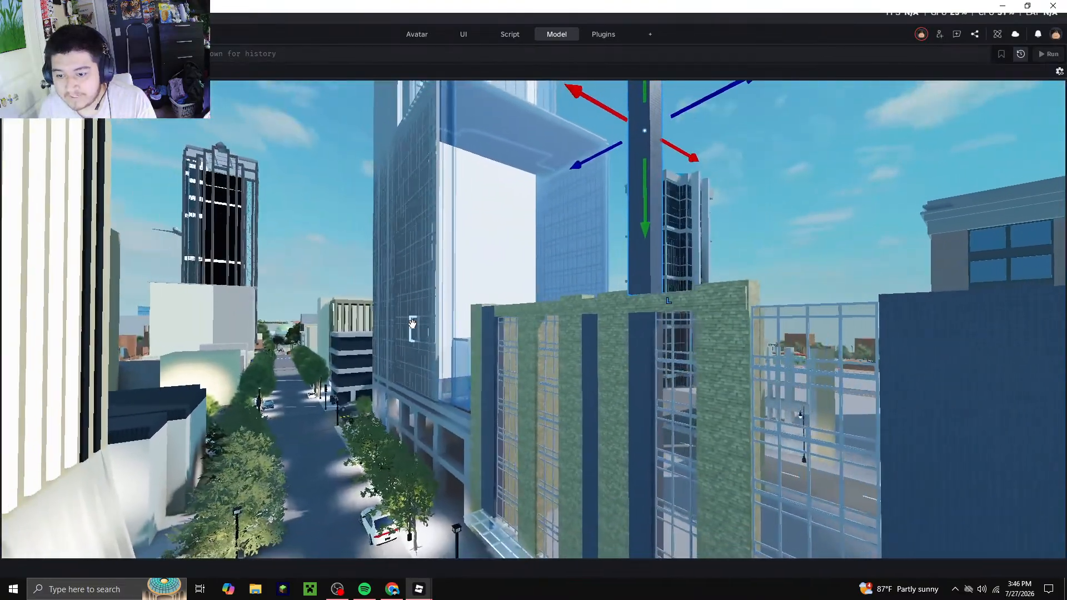
{"action": "key", "text": "a"}
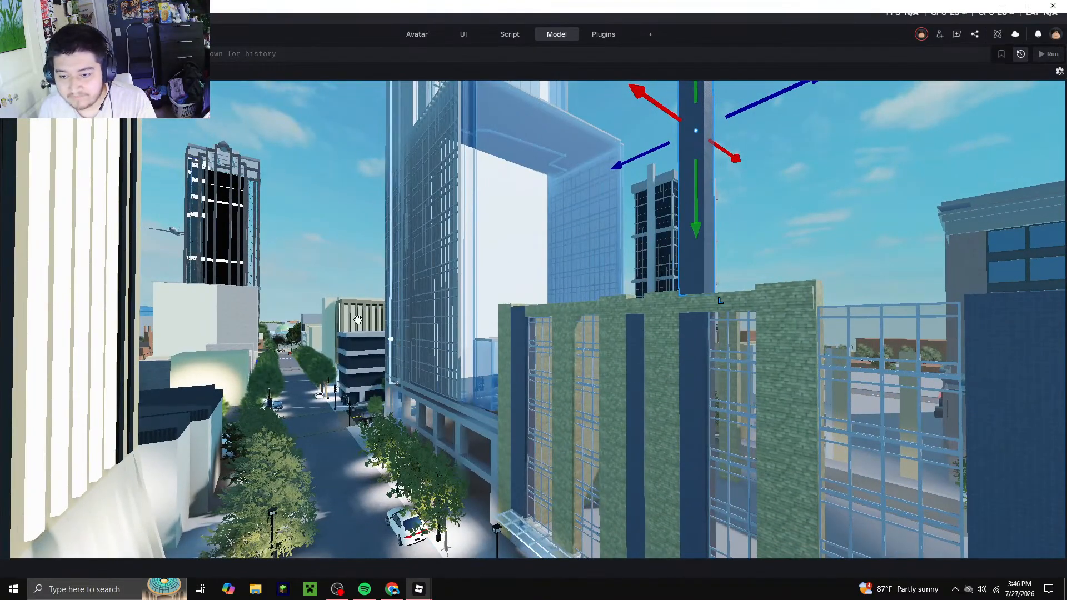
{"action": "right_click_drag", "start_coordinate": [276, 351], "coordinate": [276, 352]}
{"action": "key", "text": "w"}
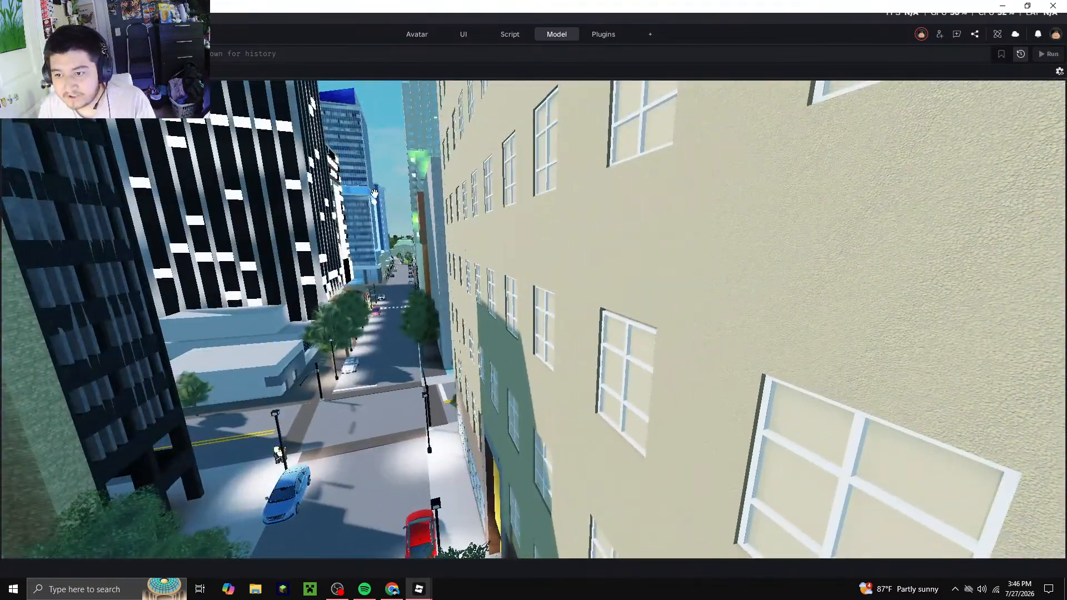
{"action": "key", "text": "s"}
{"action": "right_click_drag", "start_coordinate": [419, 324], "coordinate": [421, 325]}
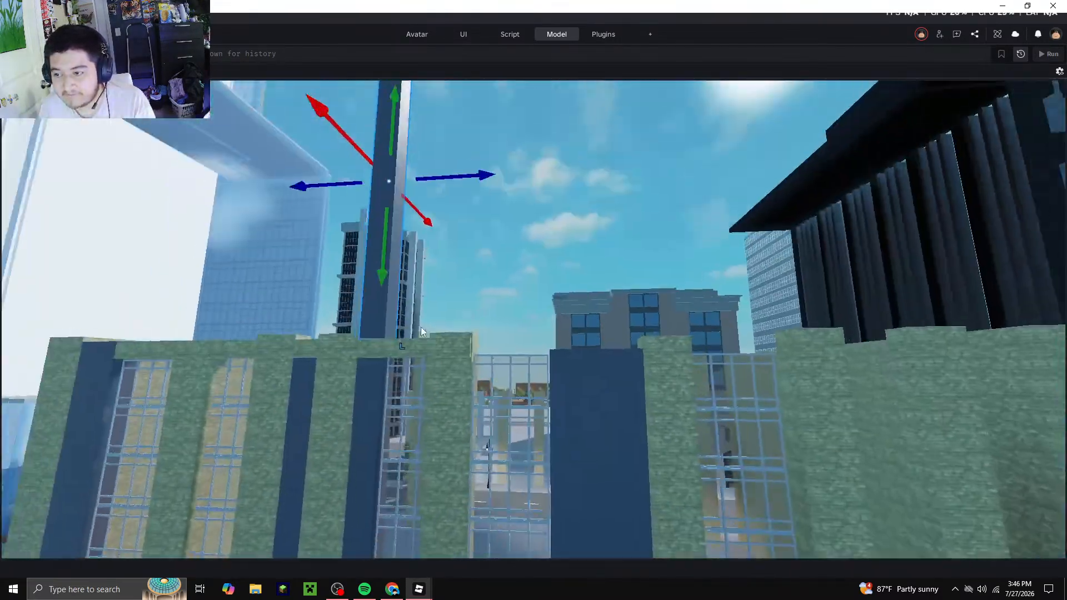
Lower the duplicated narrow dark panel 68 studs into the facade and move it 69 studs along to the window stack beyond the wide dark panel
{"action": "left_click_drag", "start_coordinate": [414, 286], "coordinate": [443, 370]}
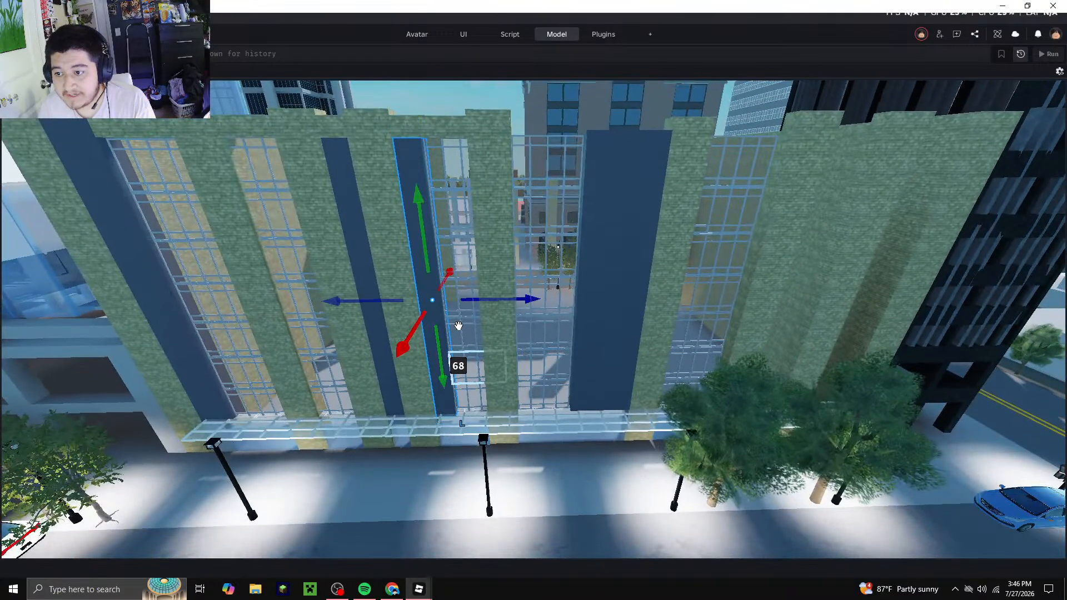
{"action": "key", "text": "d"}
{"action": "left_click_drag", "start_coordinate": [481, 300], "coordinate": [586, 339]}
{"action": "key", "text": "a"}
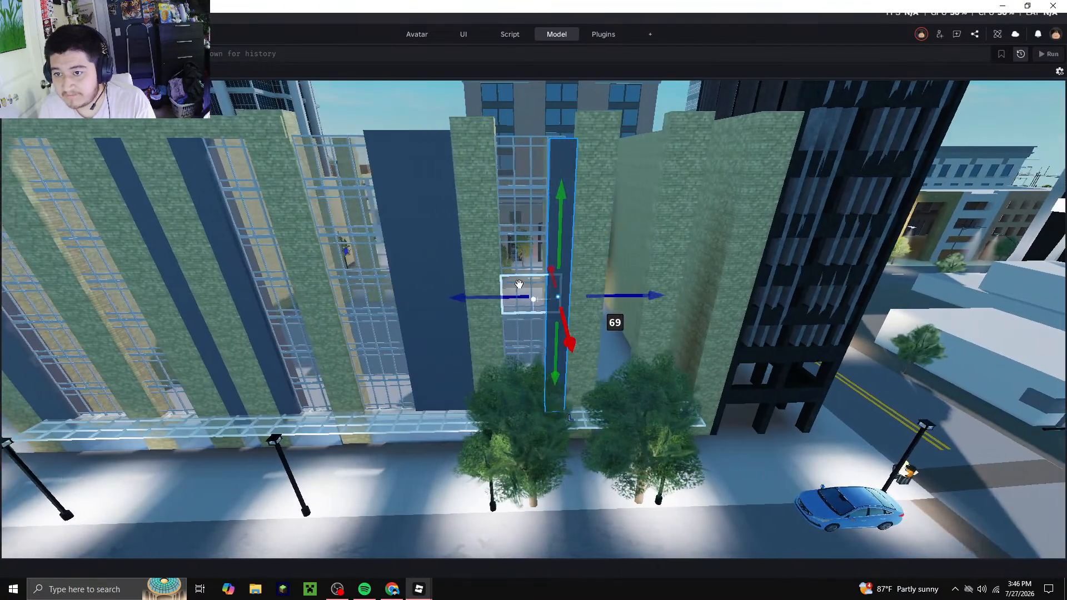
Extend the brick roofline strip along the top of the facade over the remaining columns to the building's corner
{"action": "left_click", "coordinate": [346, 132]}
{"action": "left_click", "coordinate": [557, 34]}
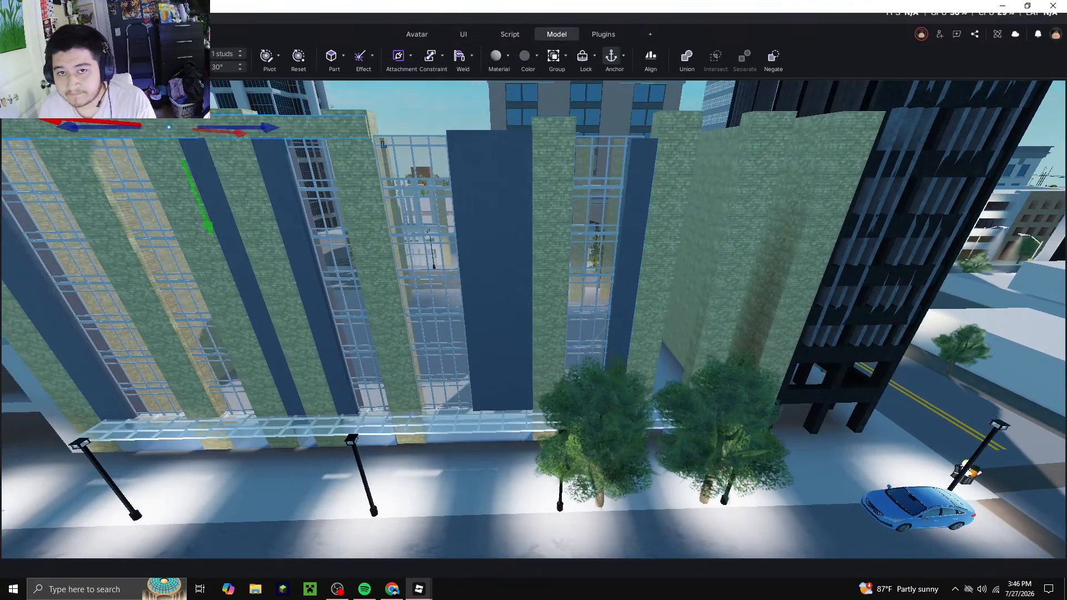
{"action": "key", "text": "d"}
{"action": "left_click_drag", "start_coordinate": [394, 127], "coordinate": [597, 164]}
{"action": "scroll", "coordinate": [557, 203], "scroll_direction": "down", "scroll_amount": 5}
{"action": "right_click_drag", "start_coordinate": [518, 182], "coordinate": [472, 141]}
{"action": "scroll", "coordinate": [472, 142], "scroll_direction": "up", "scroll_amount": 5}
{"action": "left_click", "coordinate": [471, 141]}
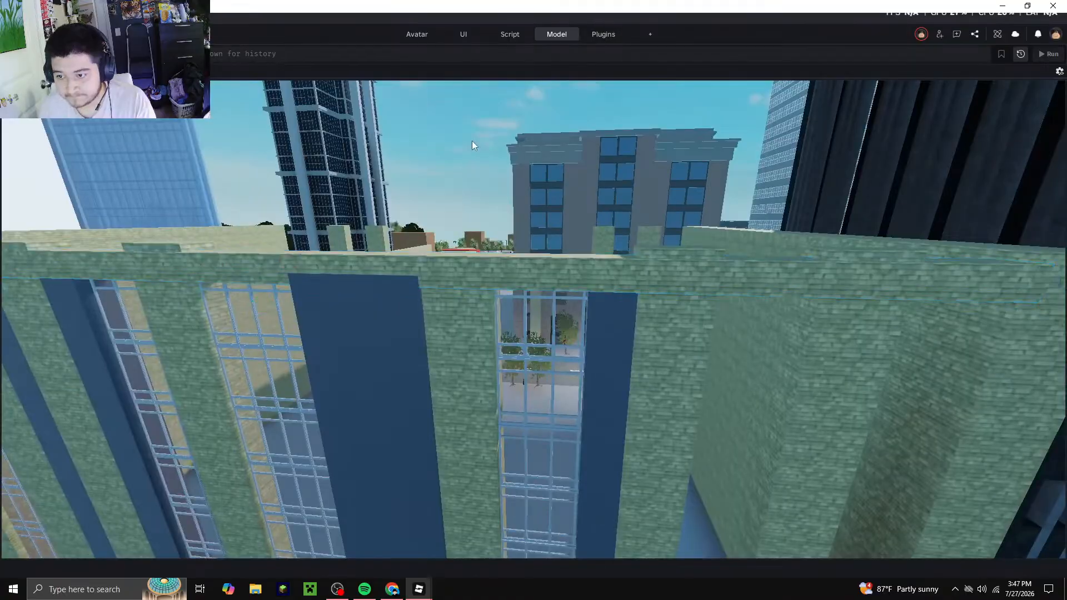
Examine the extended roofline and the open column gaps against the Street View facade
{"action": "key", "text": "a"}
{"action": "key", "text": "s"}
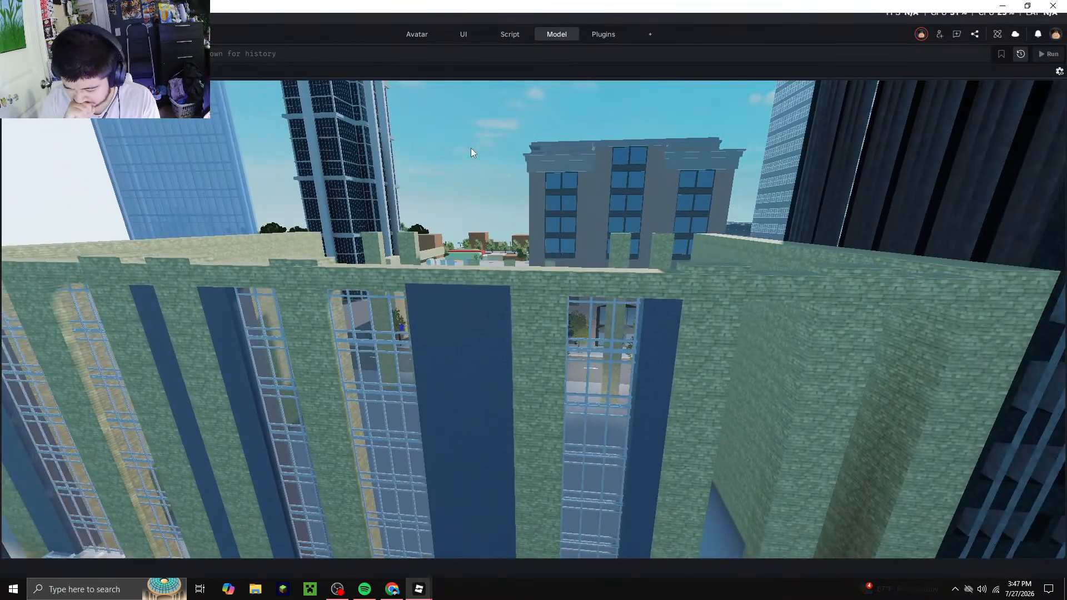
{"action": "key", "text": "a"}
{"action": "right_click_drag", "start_coordinate": [442, 245], "coordinate": [442, 250]}
{"action": "key", "text": "d"}
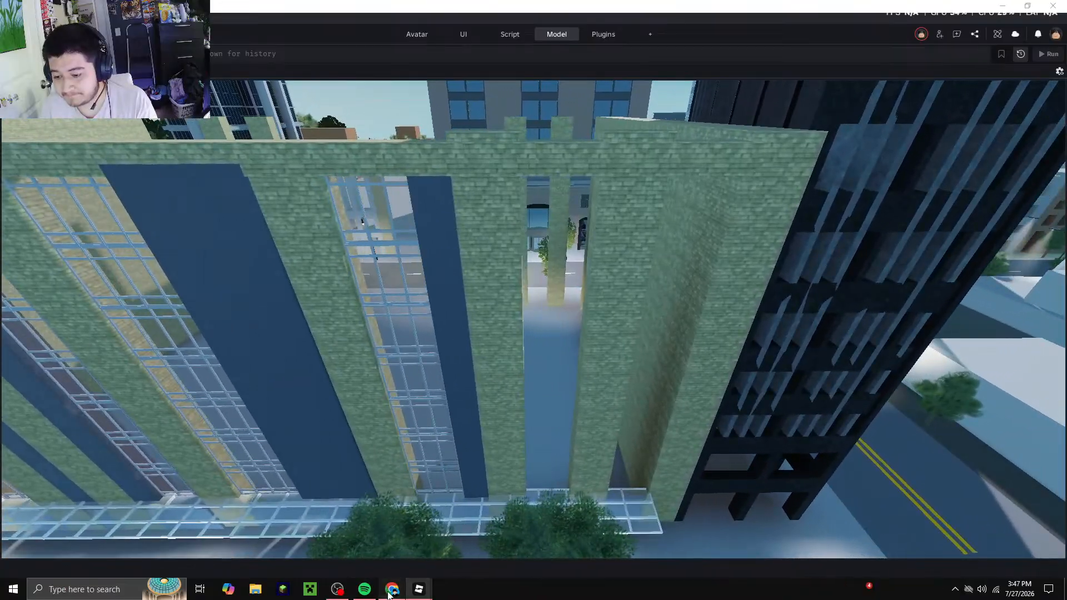
{"action": "left_click", "coordinate": [390, 591]}
{"action": "left_click", "coordinate": [390, 590]}
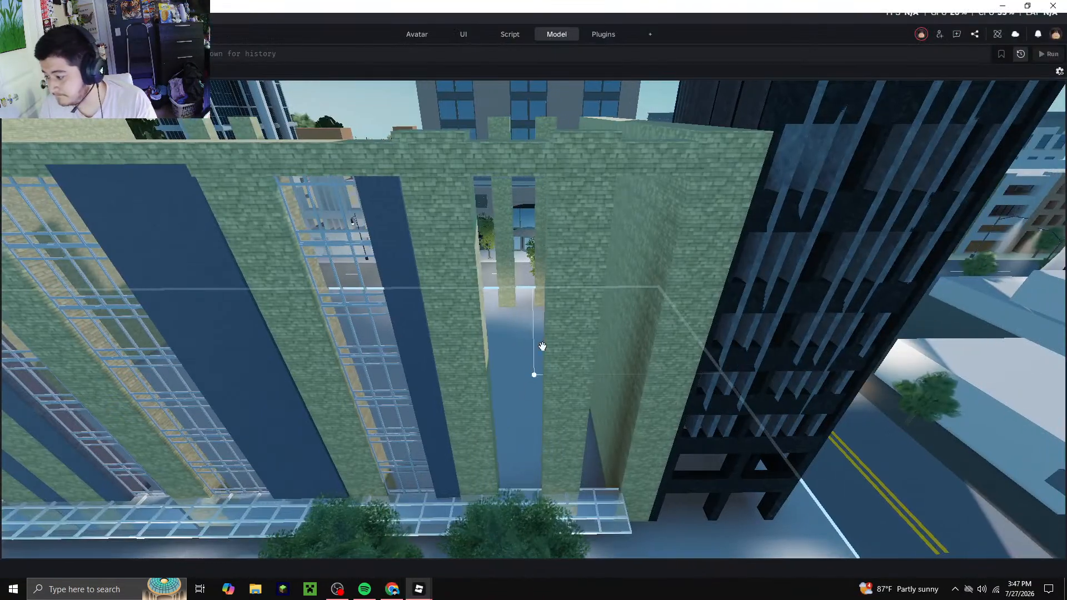
Copy the top window frame beside the newly placed dark panel, paste a duplicate and lower it 12 studs below the roofline
{"action": "left_click", "coordinate": [567, 37]}
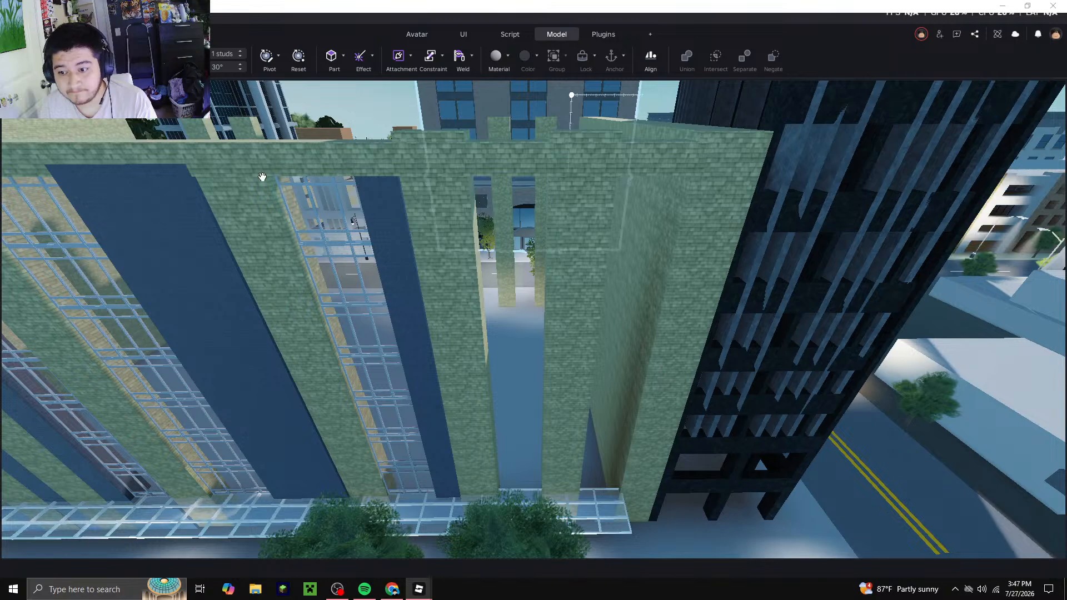
{"action": "right_click", "coordinate": [337, 228]}
{"action": "left_click", "coordinate": [375, 15]}
{"action": "right_click", "coordinate": [339, 238]}
{"action": "left_click", "coordinate": [372, 43]}
{"action": "right_click_drag", "start_coordinate": [391, 161], "coordinate": [443, 329]}
{"action": "key", "text": "a"}
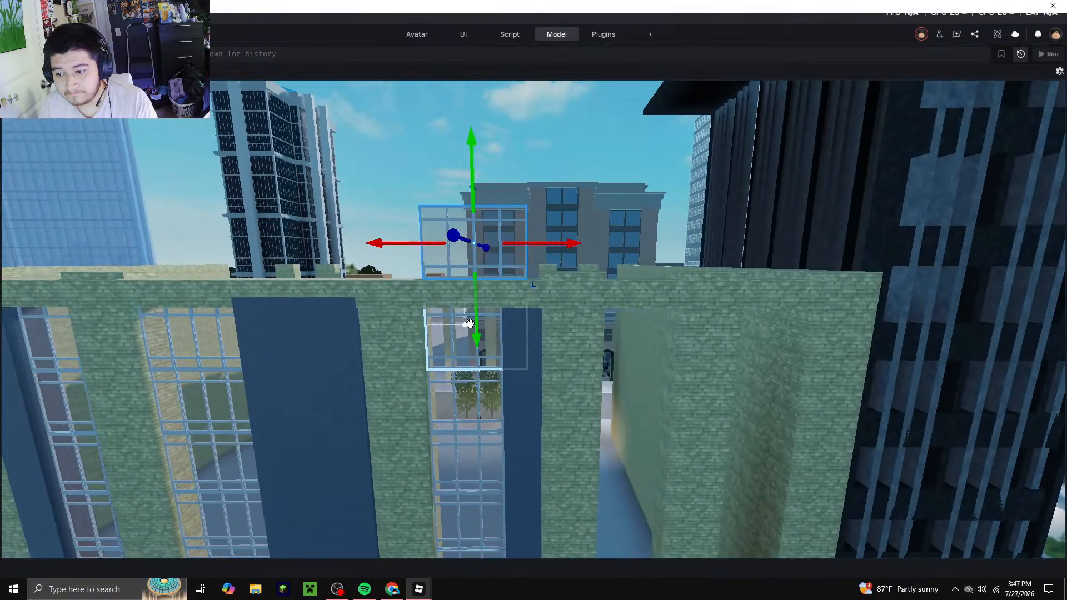
{"action": "left_click_drag", "start_coordinate": [475, 334], "coordinate": [538, 352]}
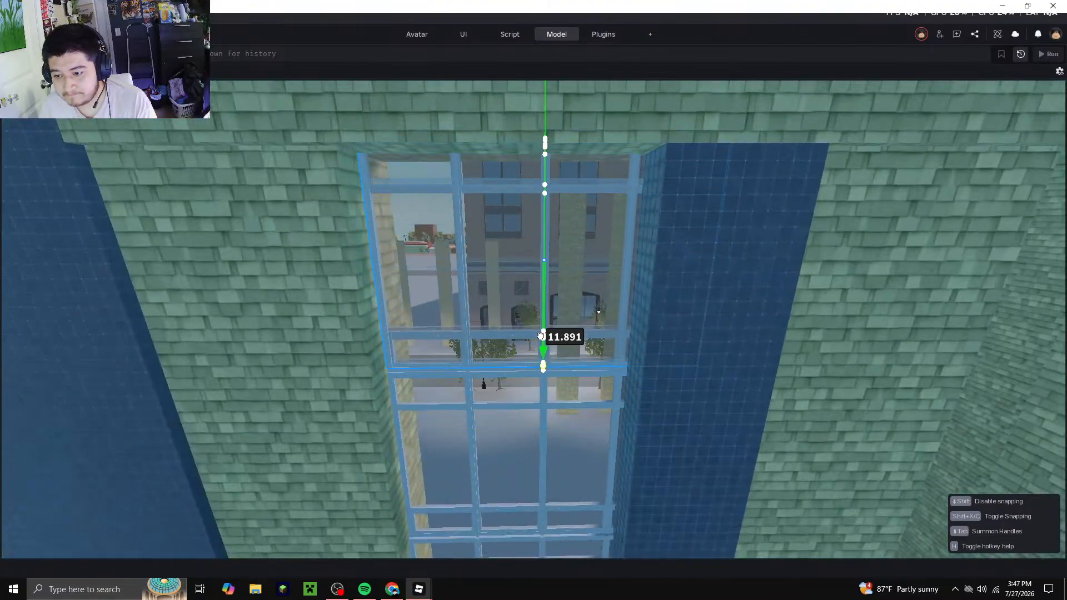
{"action": "left_click_drag", "start_coordinate": [537, 340], "coordinate": [537, 341]}
Move the duplicated window frame 23 studs sideways into the next open column gap
{"action": "key", "text": "s"}
{"action": "key", "text": "d"}
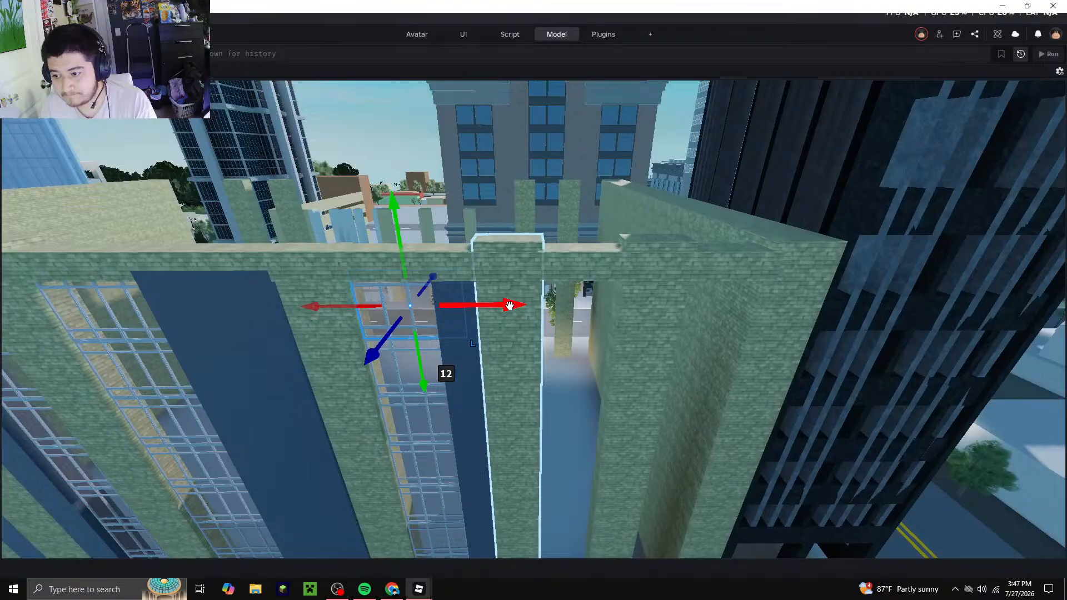
{"action": "left_click_drag", "start_coordinate": [508, 305], "coordinate": [596, 326]}
{"action": "key", "text": "d"}
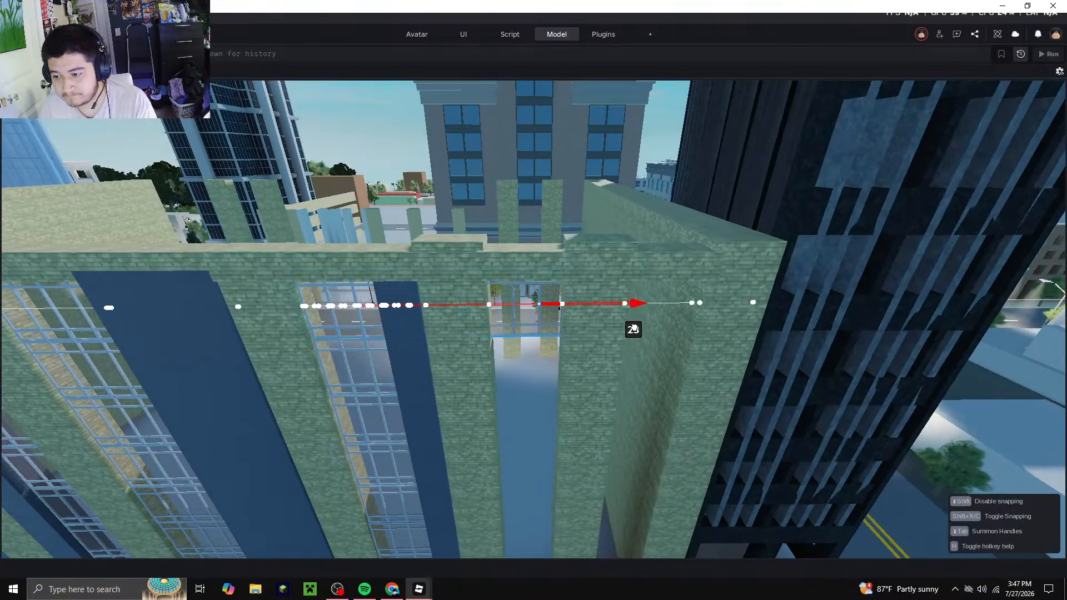
Paste a second window frame above this gap and lower it beneath the first frame
{"action": "right_click", "coordinate": [536, 322]}
{"action": "left_click", "coordinate": [578, 39]}
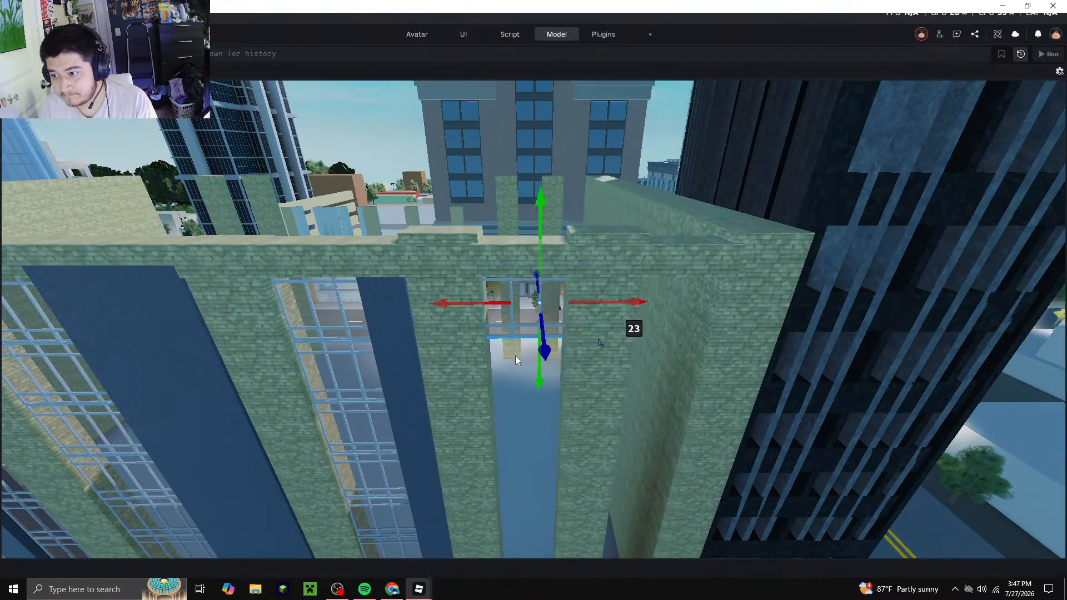
{"action": "key", "text": "w"}
{"action": "key", "text": "w"}
{"action": "right_click_drag", "start_coordinate": [515, 372], "coordinate": [515, 372]}
{"action": "key", "text": "s"}
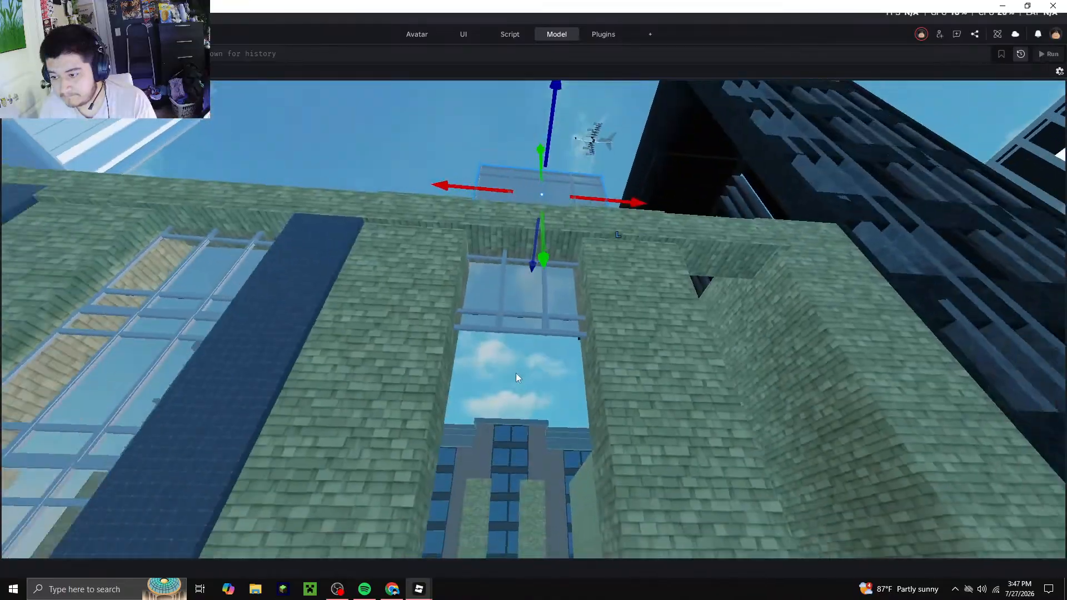
{"action": "left_click_drag", "start_coordinate": [543, 274], "coordinate": [548, 347]}
{"action": "key", "text": "s"}
{"action": "left_click_drag", "start_coordinate": [559, 480], "coordinate": [565, 510]}
Align the second window frame's top edge with the bottom edge of the first frame
{"action": "key", "text": "w"}
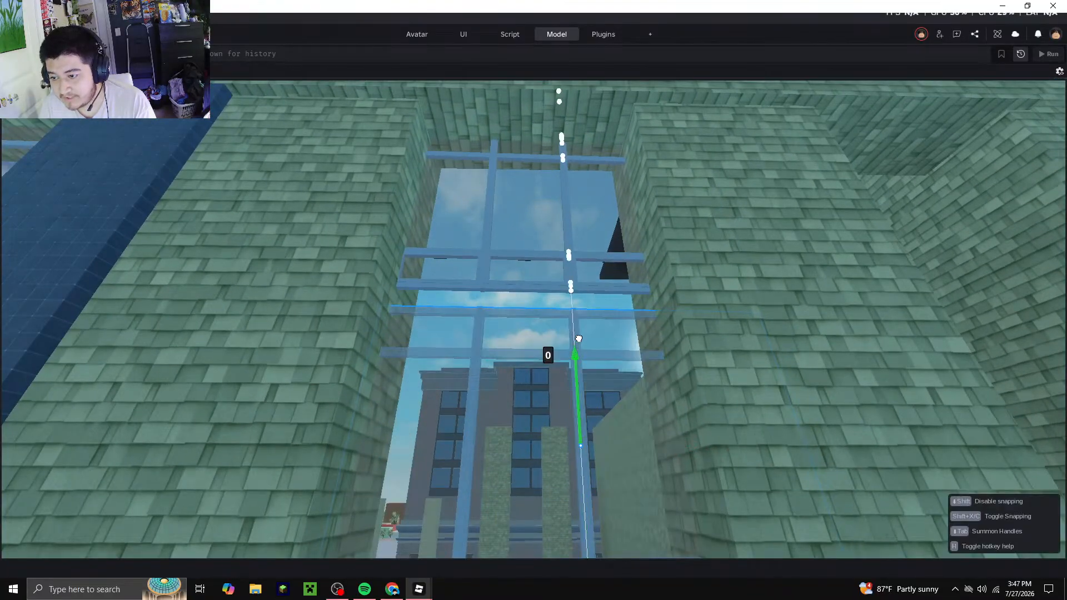
{"action": "left_click_drag", "start_coordinate": [578, 339], "coordinate": [578, 329]}
{"action": "key", "text": "w"}
{"action": "key", "text": "s"}
Paste a third window frame and lower it until its top edge meets the second frame's bottom edge
{"action": "right_click", "coordinate": [480, 356]}
{"action": "left_click", "coordinate": [531, 44]}
{"action": "key", "text": "s"}
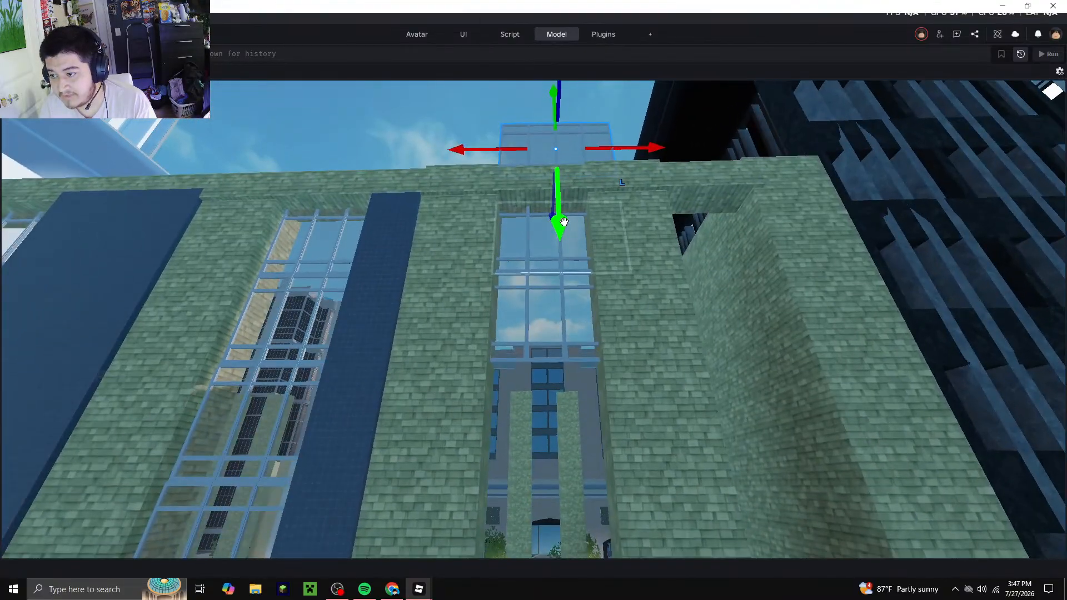
{"action": "left_click_drag", "start_coordinate": [564, 222], "coordinate": [589, 426]}
{"action": "key", "text": "w"}
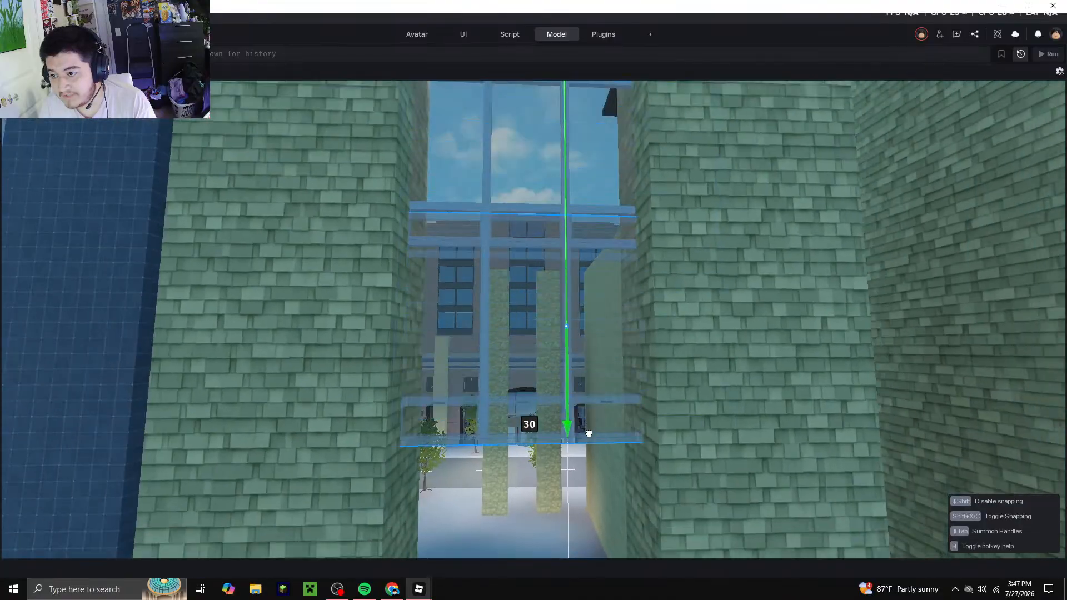
{"action": "left_click_drag", "start_coordinate": [588, 476], "coordinate": [588, 476]}
{"action": "key", "text": "w"}
{"action": "left_click_drag", "start_coordinate": [587, 307], "coordinate": [587, 292]}
{"action": "key", "text": "s"}
Paste a fourth window frame and lower it directly beneath the third frame in the same gap
{"action": "right_click", "coordinate": [508, 293]}
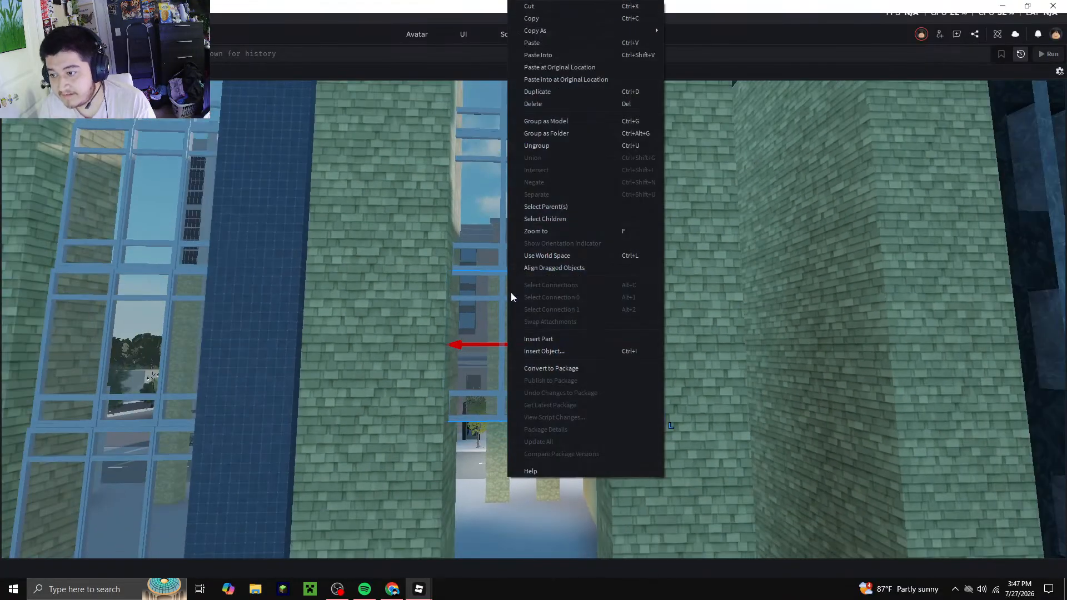
{"action": "left_click", "coordinate": [555, 42]}
{"action": "key", "text": "s"}
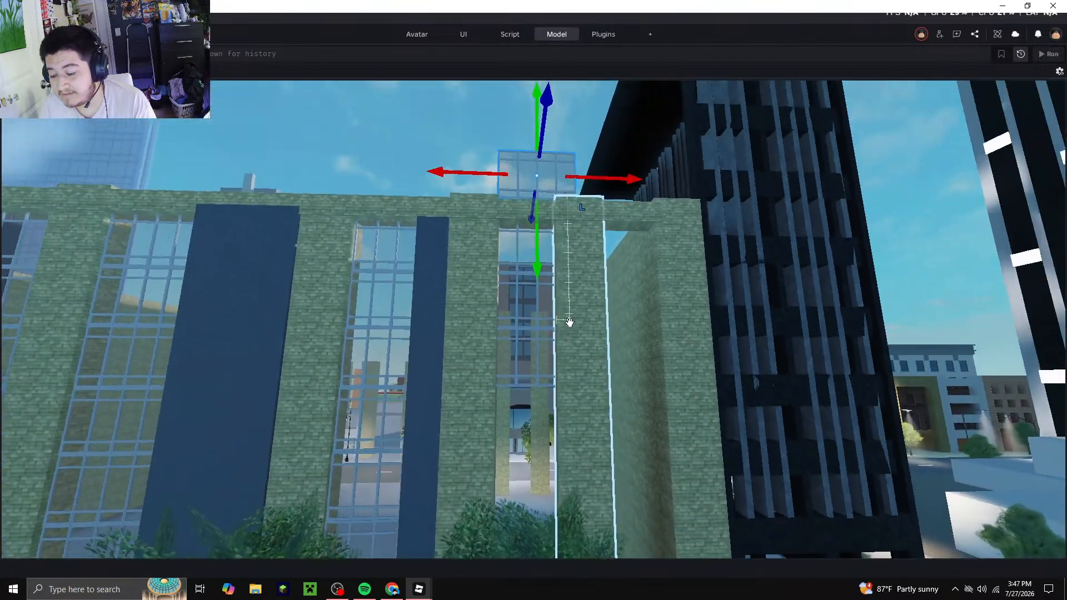
{"action": "key", "text": "w"}
{"action": "left_click_drag", "start_coordinate": [541, 230], "coordinate": [563, 321]}
{"action": "key", "text": "w"}
{"action": "right_click_drag", "start_coordinate": [563, 353], "coordinate": [614, 365]}
{"action": "right_click_drag", "start_coordinate": [517, 348], "coordinate": [532, 352]}
{"action": "key", "text": "s"}
Paste a fifth window frame and lower it down the gap beneath the fourth frame
{"action": "right_click", "coordinate": [516, 350]}
{"action": "left_click", "coordinate": [554, 47]}
{"action": "key", "text": "d"}
{"action": "key", "text": "w"}
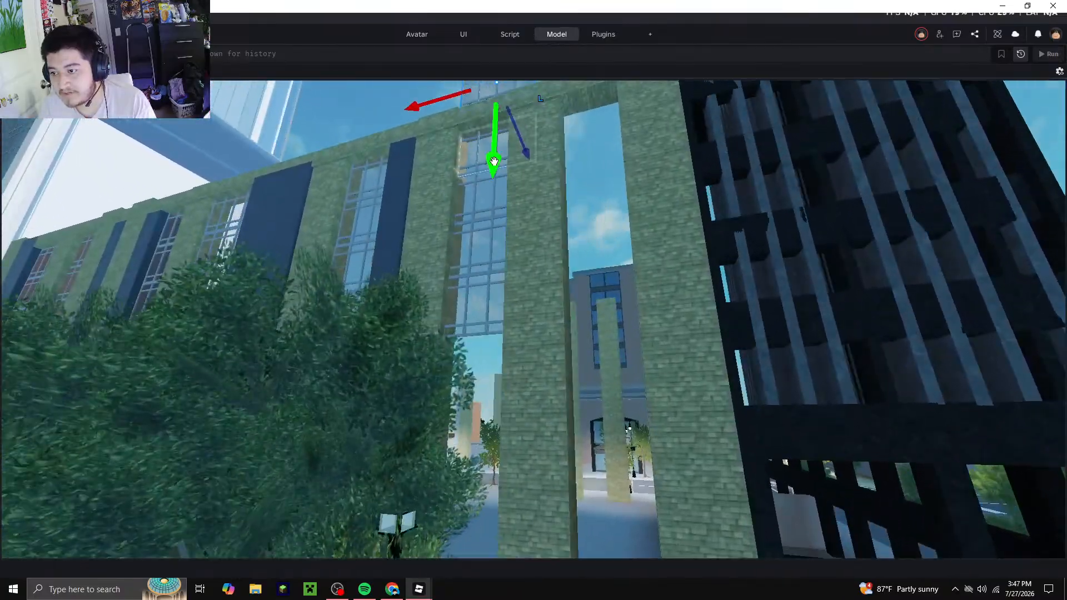
{"action": "left_click_drag", "start_coordinate": [495, 163], "coordinate": [493, 184]}
{"action": "key", "text": "w"}
{"action": "right_click_drag", "start_coordinate": [494, 177], "coordinate": [494, 184]}
{"action": "left_click_drag", "start_coordinate": [493, 183], "coordinate": [493, 185]}
{"action": "right_click_drag", "start_coordinate": [493, 184], "coordinate": [493, 185]}
{"action": "left_click_drag", "start_coordinate": [494, 185], "coordinate": [501, 228]}
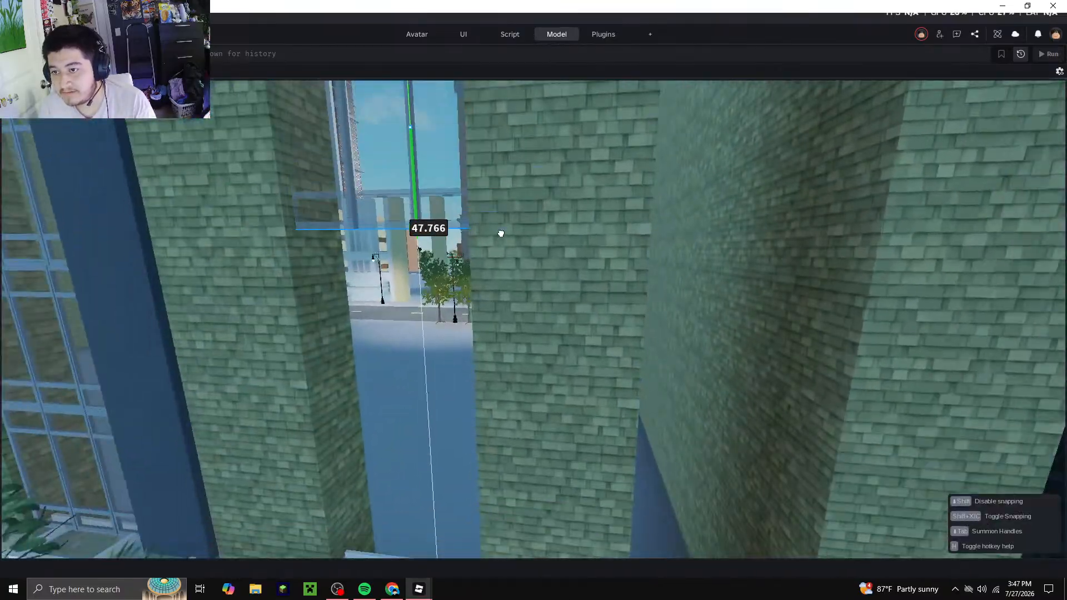
{"action": "left_click_drag", "start_coordinate": [486, 292], "coordinate": [485, 293]}
Snap the fifth window frame's top edge to the bottom edge of the frame above it
{"action": "key", "text": "w"}
{"action": "right_click_drag", "start_coordinate": [485, 292], "coordinate": [479, 273]}
{"action": "key", "text": "w"}
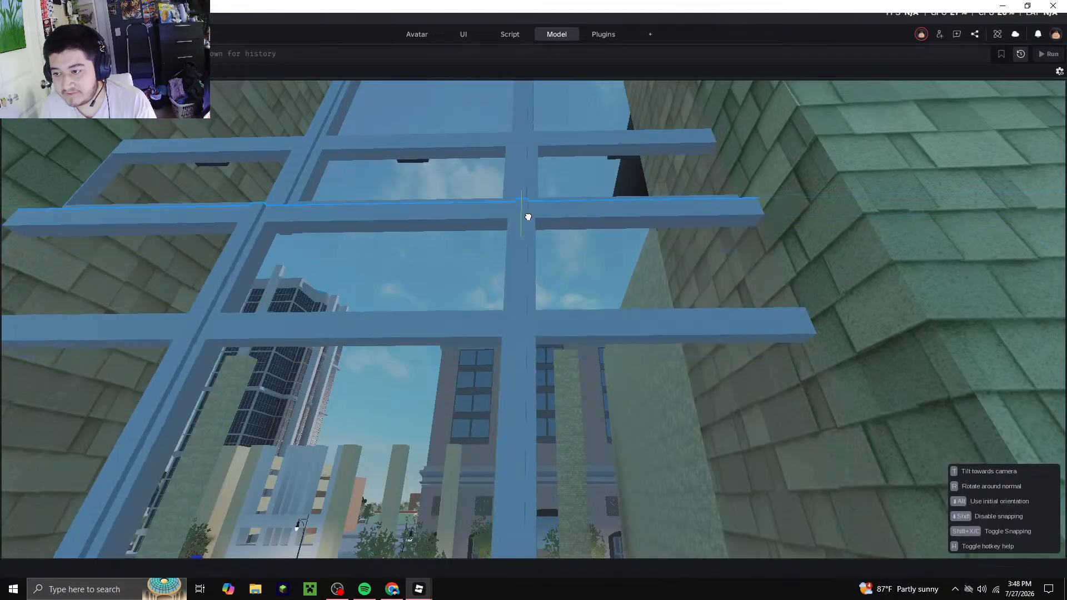
{"action": "left_click_drag", "start_coordinate": [527, 219], "coordinate": [528, 219]}
{"action": "key", "text": "s"}
{"action": "key", "text": "d"}
Paste a sixth window frame, lower it beneath the stack and snap it to the fifth frame's bottom edge
{"action": "right_click", "coordinate": [421, 328]}
{"action": "left_click", "coordinate": [499, 45]}
{"action": "key", "text": "s"}
{"action": "right_click_drag", "start_coordinate": [510, 299], "coordinate": [502, 300]}
{"action": "left_click_drag", "start_coordinate": [484, 246], "coordinate": [490, 344]}
{"action": "key", "text": "w"}
{"action": "right_click_drag", "start_coordinate": [466, 411], "coordinate": [477, 391]}
{"action": "left_click_drag", "start_coordinate": [476, 305], "coordinate": [492, 245]}
{"action": "key", "text": "s"}
Paste a seventh window frame, lower it towards ground level and snap its top edge to the sixth frame
{"action": "right_click_drag", "start_coordinate": [526, 302], "coordinate": [487, 312]}
{"action": "right_click", "coordinate": [488, 313]}
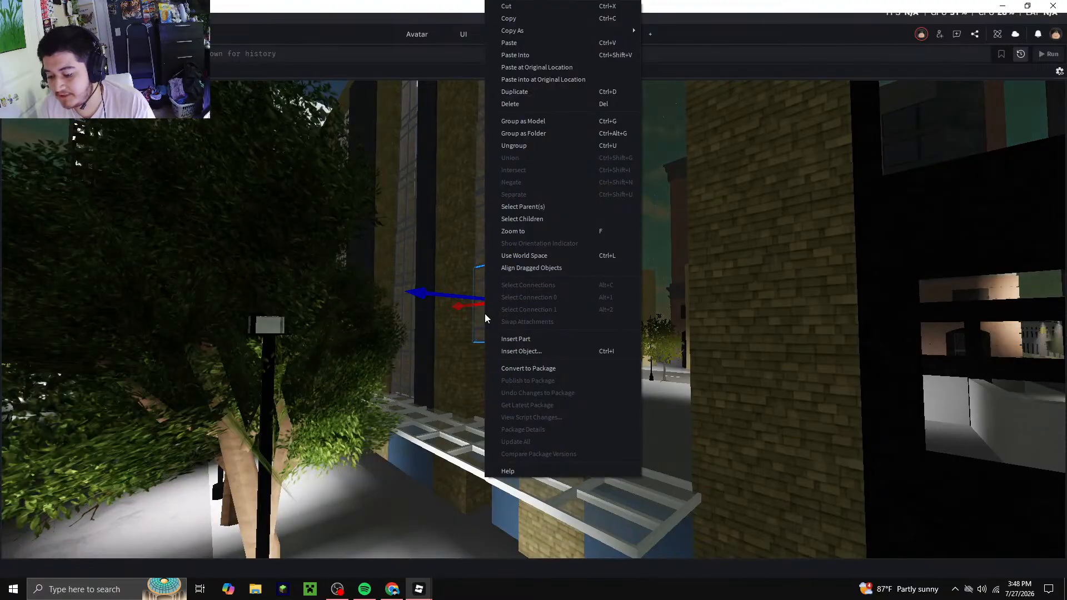
{"action": "left_click", "coordinate": [544, 43]}
{"action": "right_click_drag", "start_coordinate": [585, 302], "coordinate": [580, 316]}
{"action": "left_click_drag", "start_coordinate": [545, 264], "coordinate": [597, 389]}
{"action": "key", "text": "w"}
{"action": "right_click_drag", "start_coordinate": [525, 281], "coordinate": [525, 281]}
{"action": "mouse_move", "coordinate": [539, 242]}
{"action": "left_mouse_down"}
{"action": "mouse_move", "coordinate": [539, 215]}
{"action": "mouse_move", "coordinate": [541, 223]}
{"action": "left_mouse_up"}
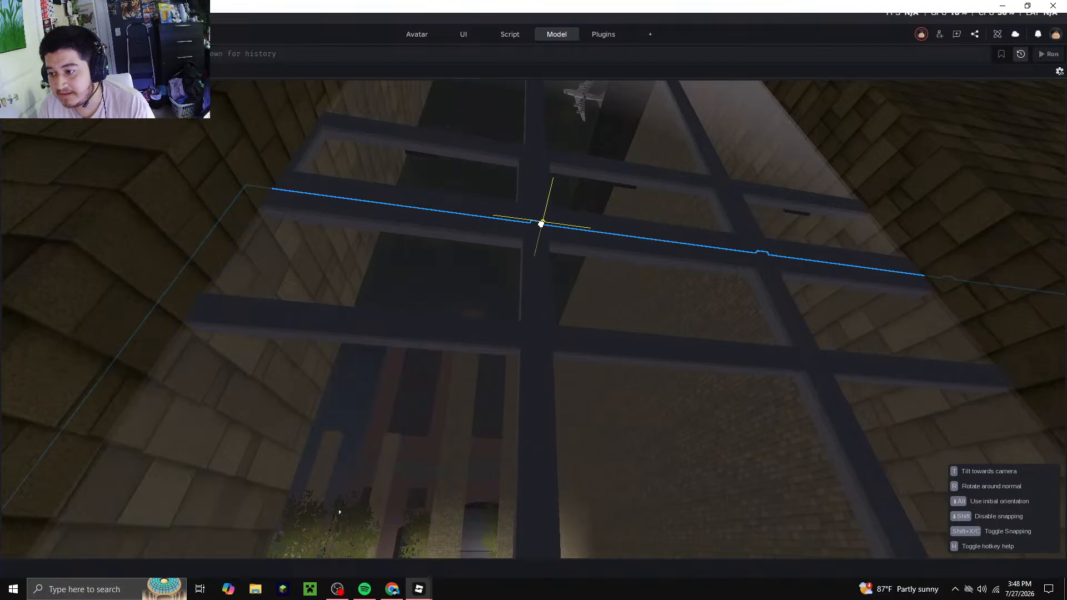
Compare the completed seven-frame stack and the last open gap with the Street View facade in Chrome
{"action": "key", "text": "s"}
{"action": "right_click_drag", "start_coordinate": [551, 286], "coordinate": [554, 278]}
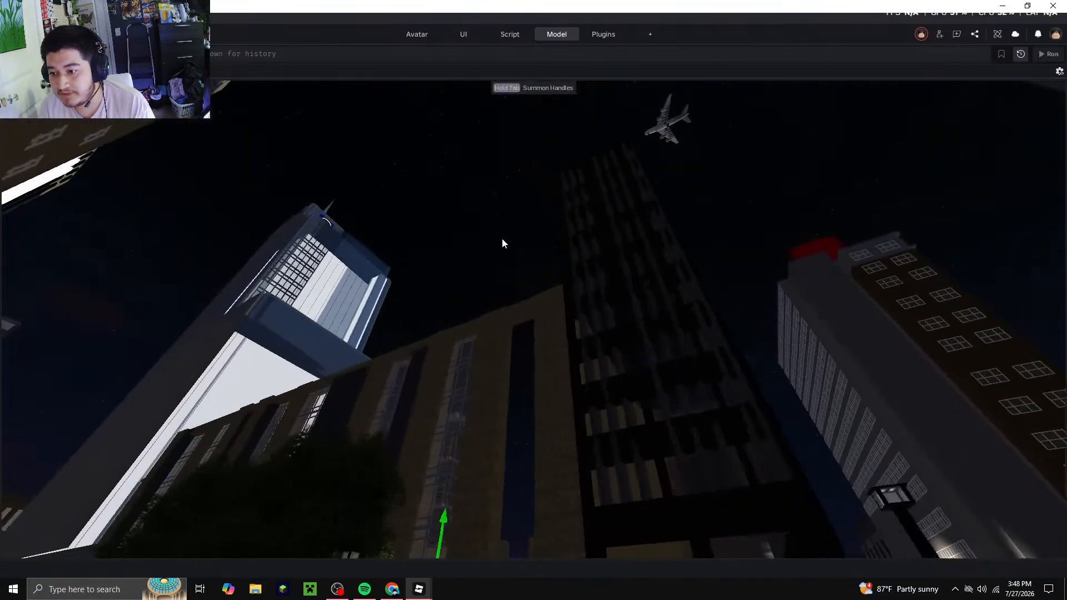
{"action": "left_click", "coordinate": [498, 242]}
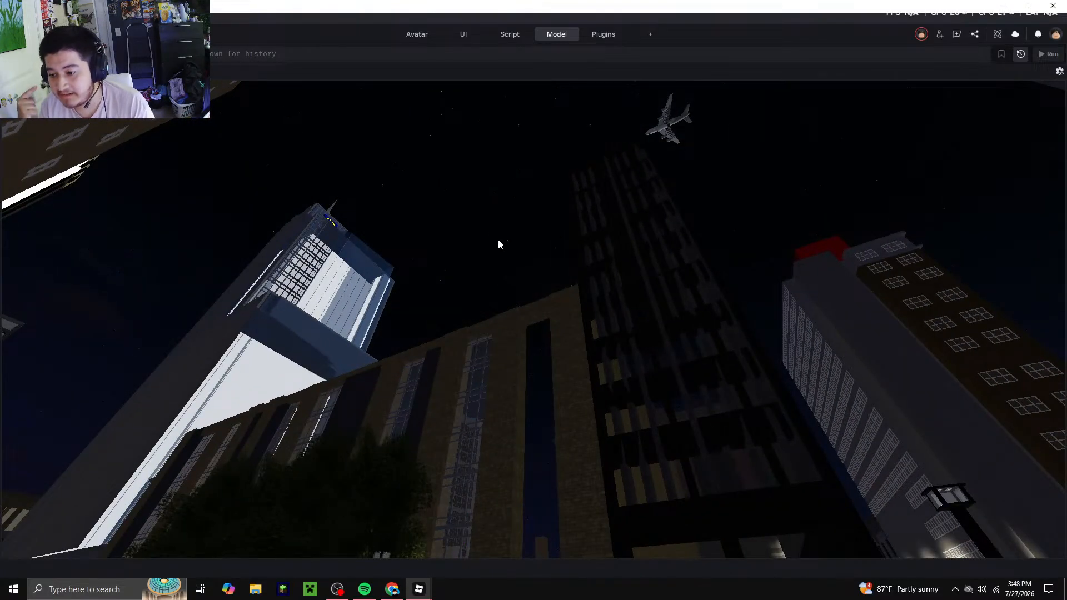
{"action": "key", "text": "w"}
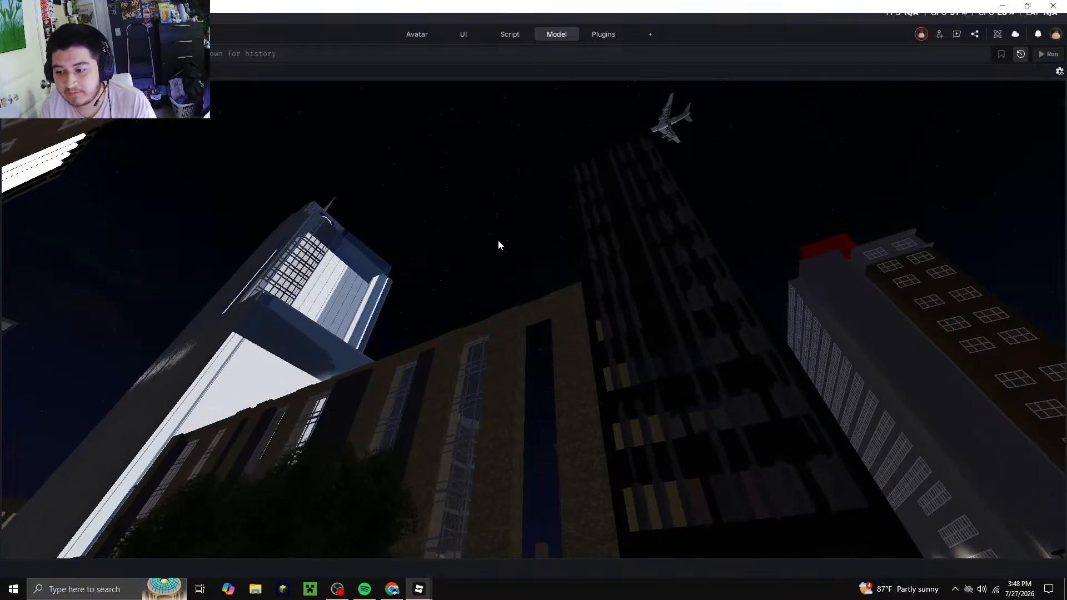
{"action": "right_click_drag", "start_coordinate": [449, 314], "coordinate": [463, 328]}
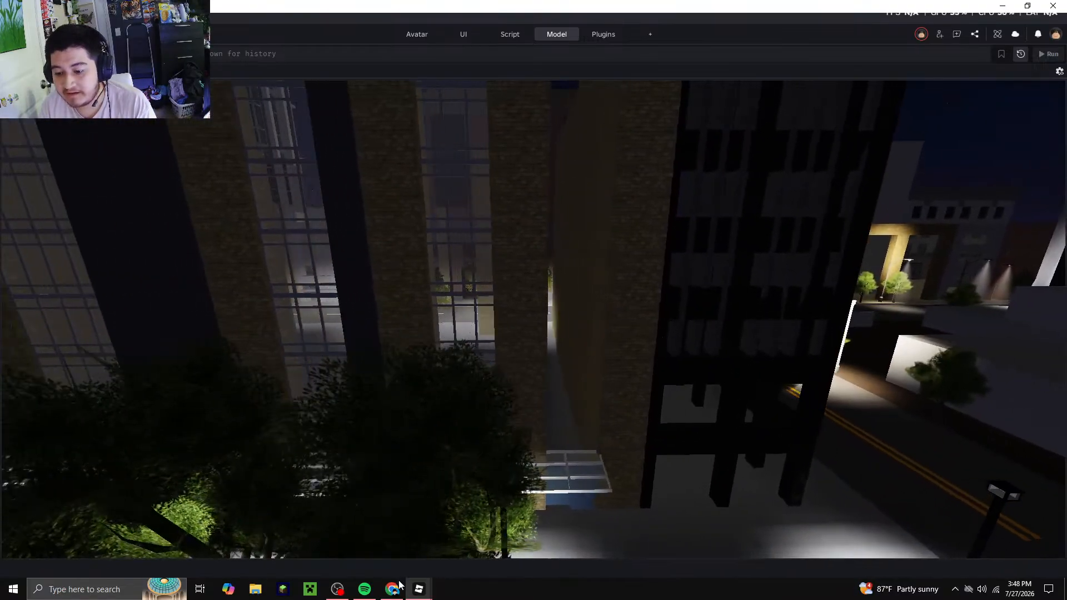
{"action": "left_click", "coordinate": [392, 589]}
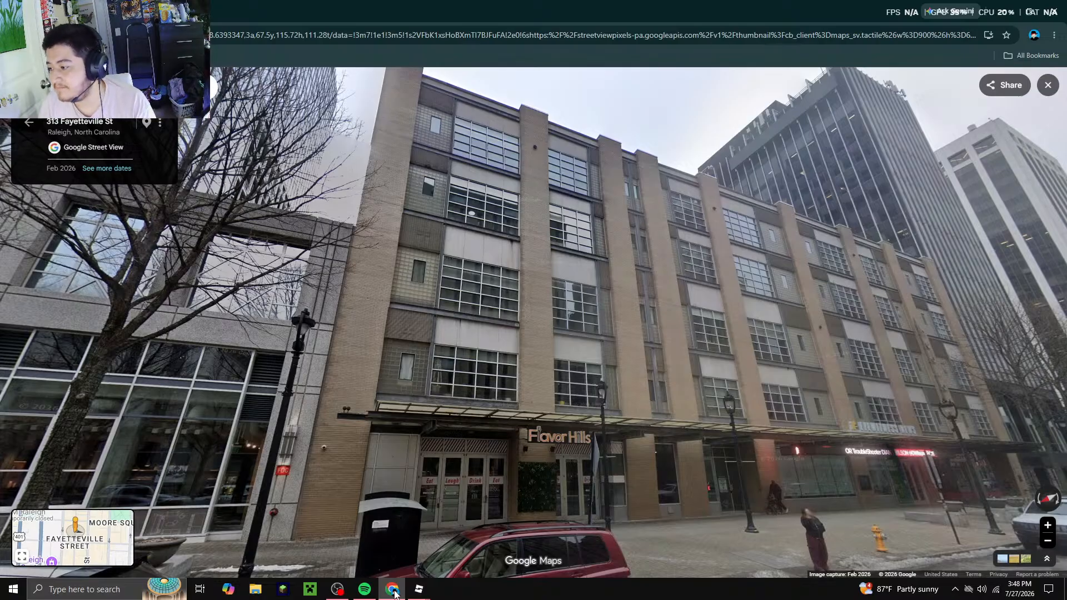
{"action": "left_click", "coordinate": [392, 590]}
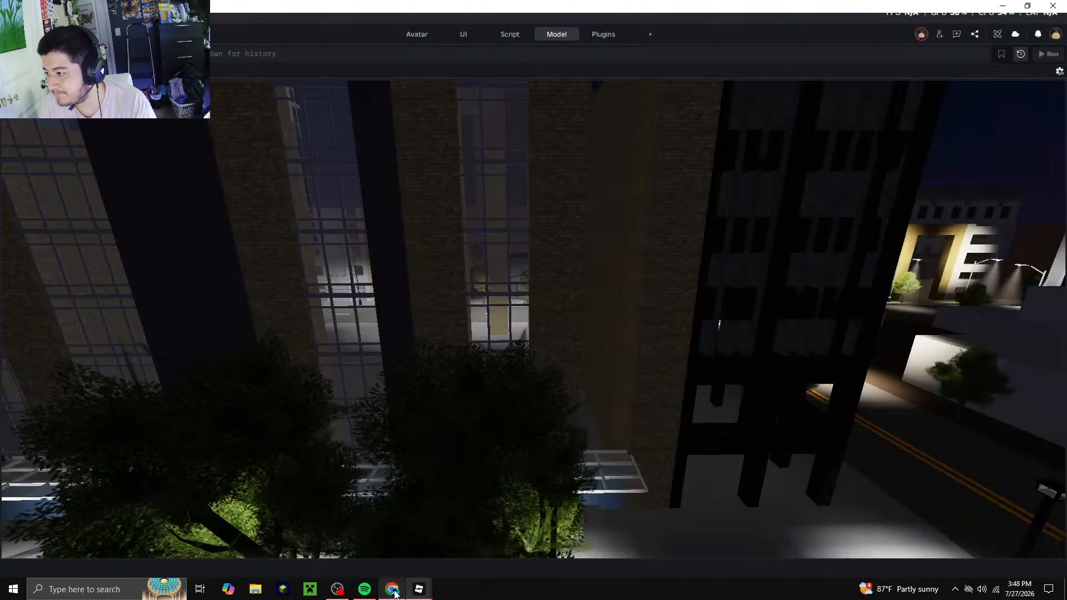
{"action": "left_click", "coordinate": [393, 590]}
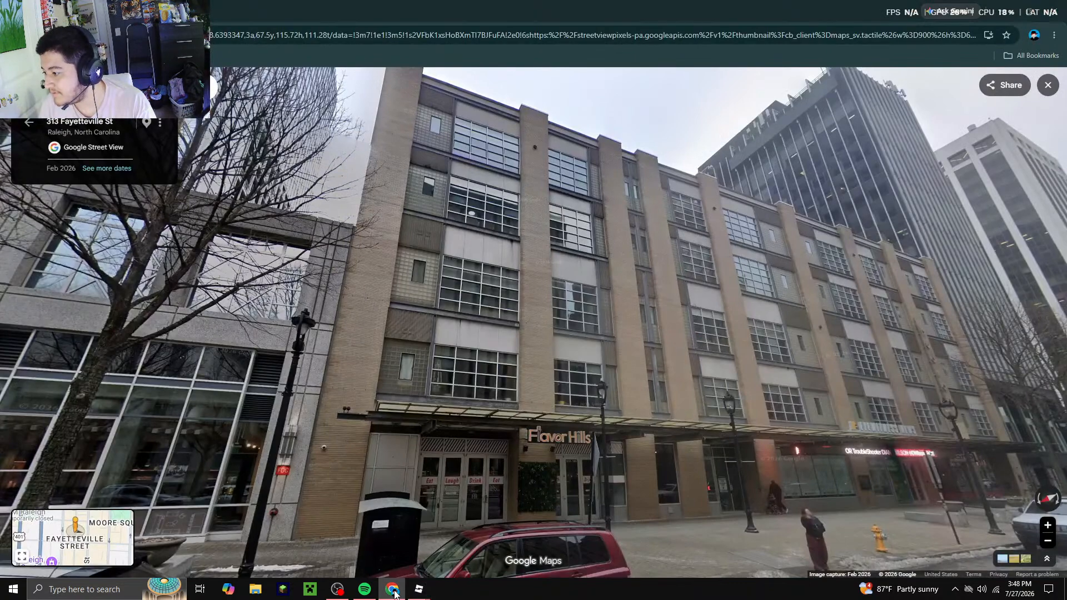
{"action": "left_click", "coordinate": [395, 594]}
Copy the top frame of the completed stack, paste a duplicate and lower it to just below the roofline
{"action": "right_click_drag", "start_coordinate": [433, 305], "coordinate": [436, 303]}
{"action": "right_click", "coordinate": [439, 268]}
{"action": "left_click", "coordinate": [478, 21]}
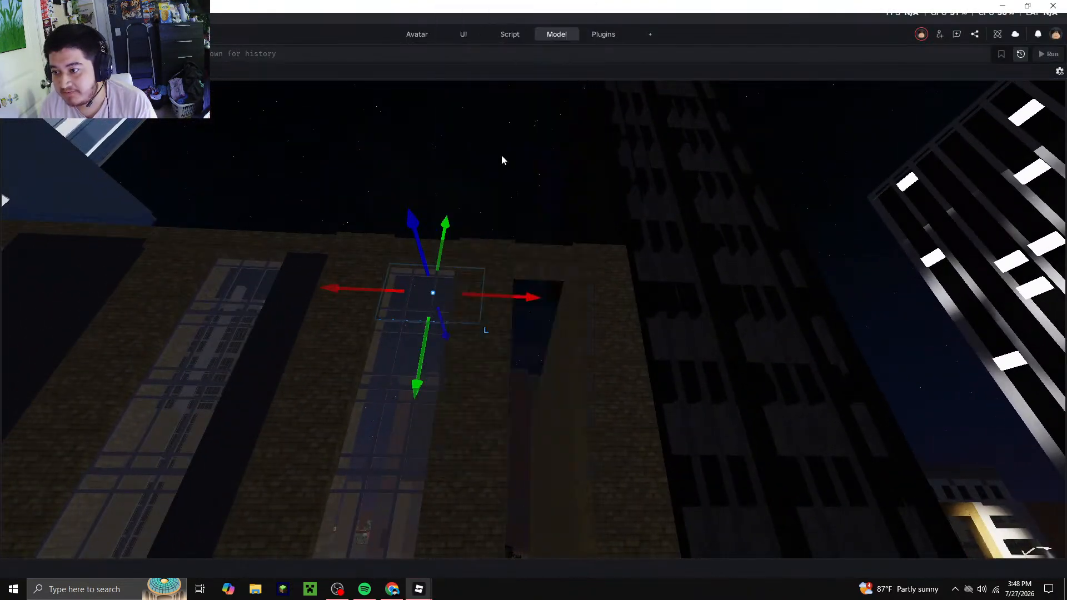
{"action": "right_click", "coordinate": [502, 156]}
{"action": "left_click", "coordinate": [540, 43]}
{"action": "key", "text": "w"}
{"action": "right_click_drag", "start_coordinate": [524, 153], "coordinate": [549, 180]}
{"action": "left_click_drag", "start_coordinate": [541, 150], "coordinate": [576, 366]}
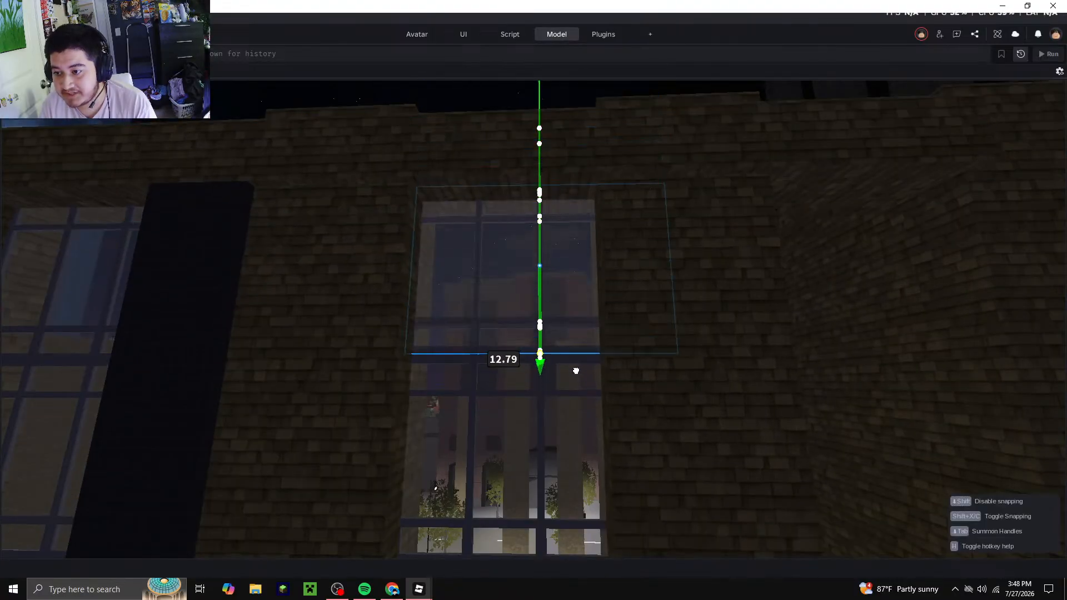
Move the pasted window frame 17 studs sideways into the last column gap near the building's corner
{"action": "right_click_drag", "start_coordinate": [510, 295], "coordinate": [512, 297]}
{"action": "left_click_drag", "start_coordinate": [511, 212], "coordinate": [575, 227]}
{"action": "key", "text": "d"}
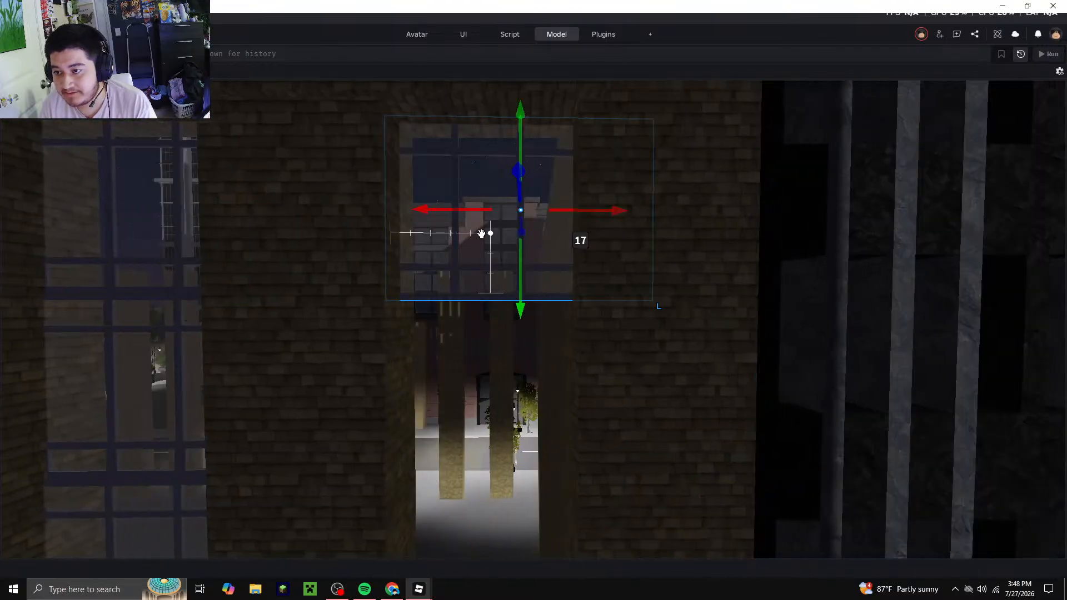
Paste a second window frame in the last column gap, lower it and snap its top edge to the first frame
{"action": "right_click", "coordinate": [482, 232]}
{"action": "left_click", "coordinate": [535, 41]}
{"action": "key", "text": "w"}
{"action": "key", "text": "s"}
{"action": "right_click_drag", "start_coordinate": [493, 346], "coordinate": [494, 345]}
{"action": "left_click_drag", "start_coordinate": [522, 303], "coordinate": [544, 361]}
{"action": "key", "text": "w"}
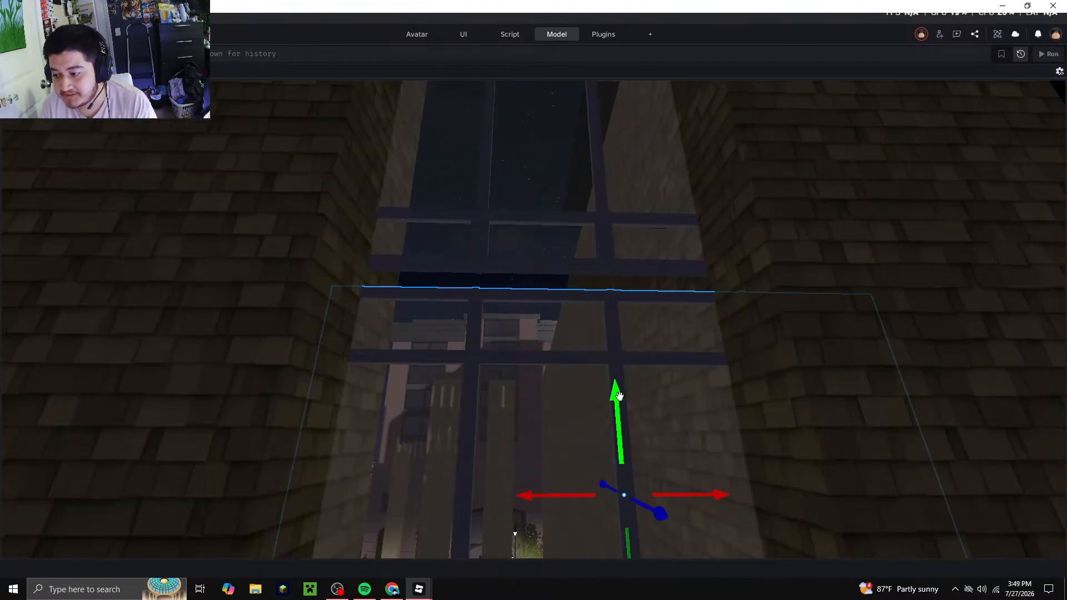
{"action": "left_click_drag", "start_coordinate": [628, 374], "coordinate": [628, 374]}
{"action": "key", "text": "s"}
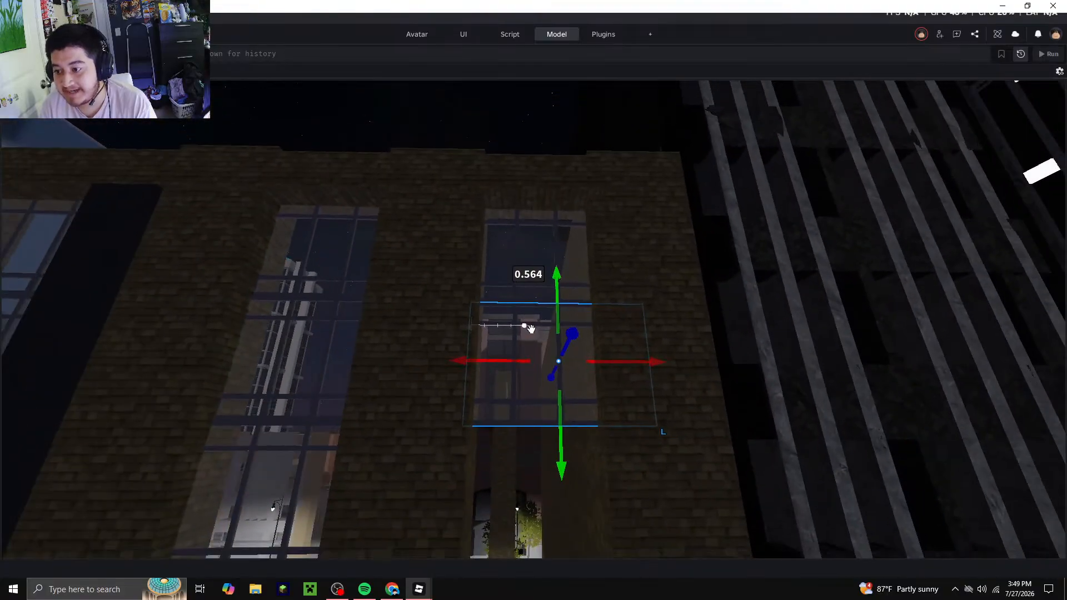
Paste a third window frame, lower it down the corner column gap and snap its top edge to the second frame
{"action": "right_click", "coordinate": [531, 329]}
{"action": "left_click", "coordinate": [579, 46]}
{"action": "key", "text": "s"}
{"action": "right_click_drag", "start_coordinate": [587, 246], "coordinate": [588, 254]}
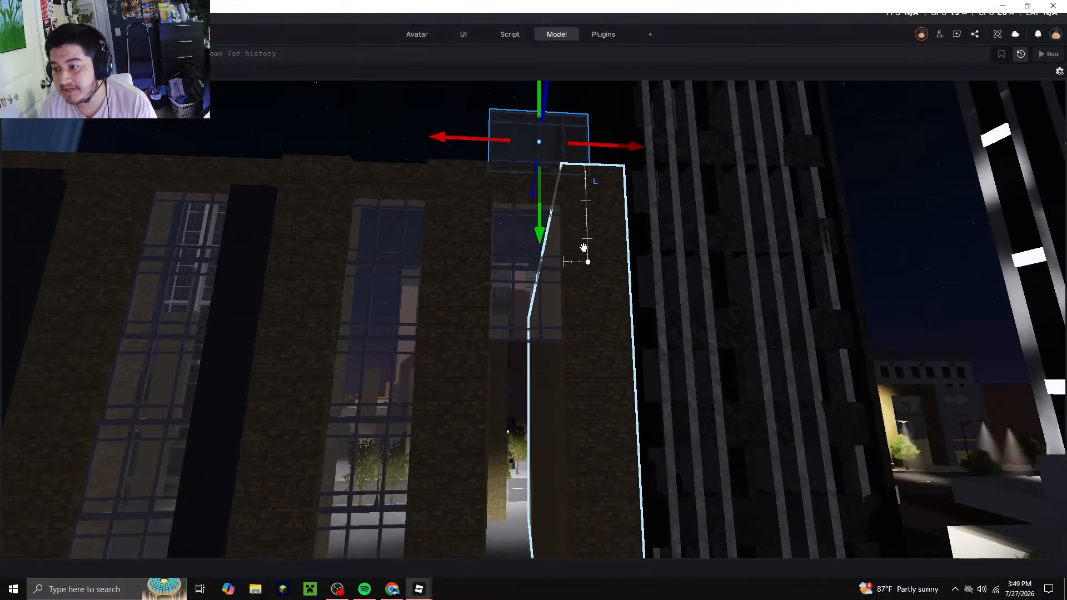
{"action": "key", "text": "w"}
{"action": "left_click_drag", "start_coordinate": [541, 228], "coordinate": [553, 387]}
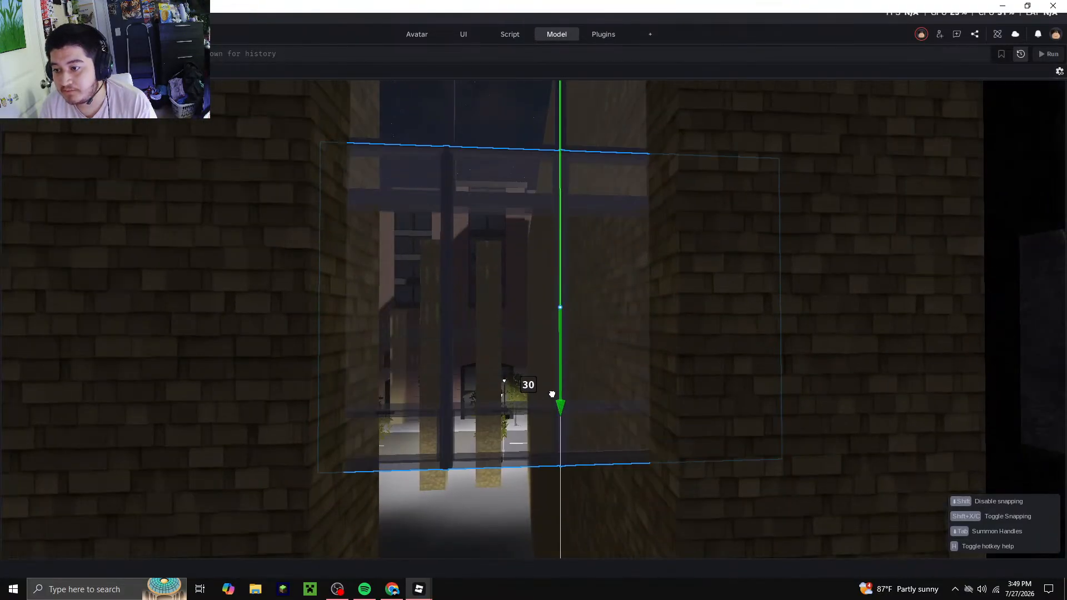
{"action": "left_click_drag", "start_coordinate": [555, 456], "coordinate": [555, 457]}
{"action": "key", "text": "a"}
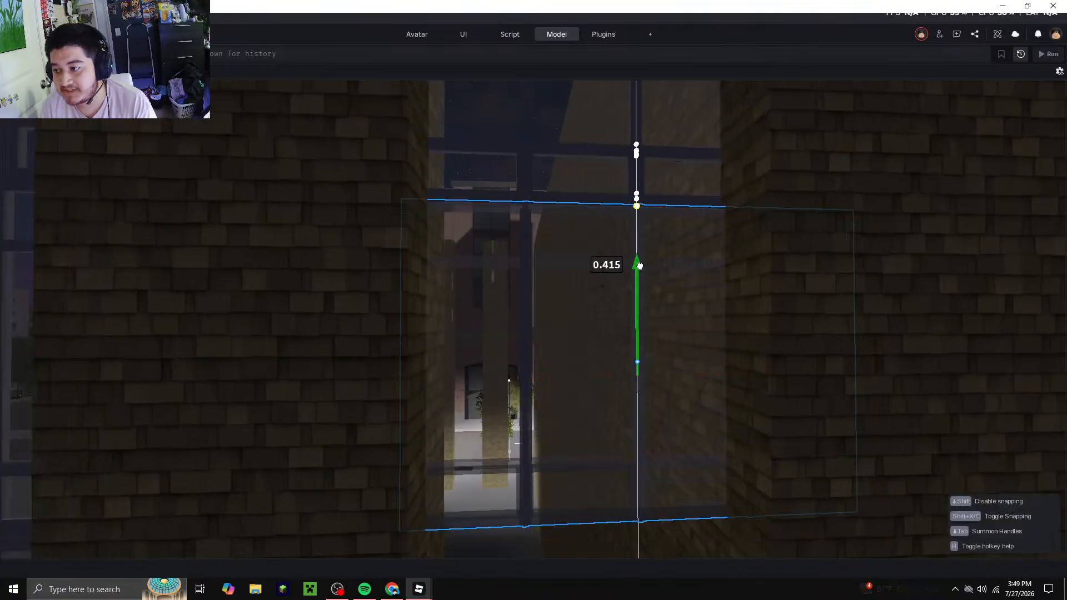
{"action": "left_click_drag", "start_coordinate": [639, 266], "coordinate": [639, 266]}
{"action": "key", "text": "s"}
Paste a fourth window frame, lower it into the corner gap and snap its top edge to the third frame
{"action": "right_click_drag", "start_coordinate": [566, 297], "coordinate": [566, 297]}
{"action": "right_click", "coordinate": [566, 297]}
{"action": "left_click", "coordinate": [594, 47]}
{"action": "key", "text": "w"}
{"action": "left_click_drag", "start_coordinate": [572, 236], "coordinate": [572, 234]}
{"action": "right_click_drag", "start_coordinate": [572, 236], "coordinate": [572, 234]}
{"action": "key", "text": "w"}
{"action": "left_click_drag", "start_coordinate": [571, 234], "coordinate": [565, 377]}
{"action": "right_click_drag", "start_coordinate": [513, 279], "coordinate": [535, 308]}
{"action": "key", "text": "w"}
{"action": "key", "text": "w"}
{"action": "key", "text": "s"}
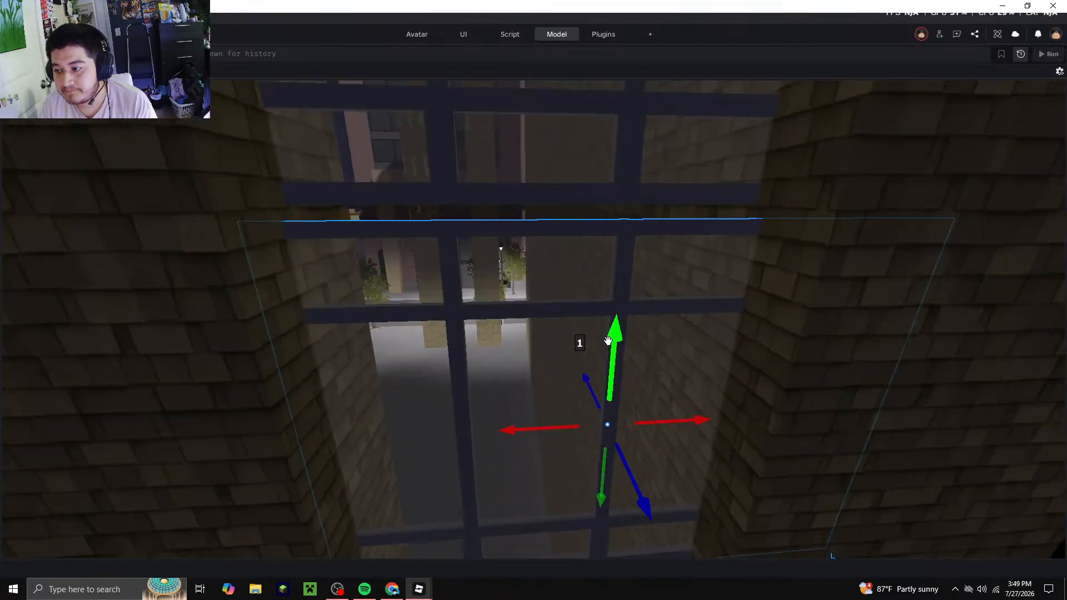
{"action": "left_click_drag", "start_coordinate": [610, 330], "coordinate": [545, 326]}
{"action": "key", "text": "w"}
{"action": "right_click_drag", "start_coordinate": [534, 324], "coordinate": [535, 324]}
{"action": "key", "text": "s"}
Paste a fifth window frame, lower it towards the entrance canopy and snap its top edge to the fourth frame
{"action": "right_click", "coordinate": [534, 324]}
{"action": "left_click", "coordinate": [574, 44]}
{"action": "right_click_drag", "start_coordinate": [551, 191], "coordinate": [552, 194]}
{"action": "key", "text": "w"}
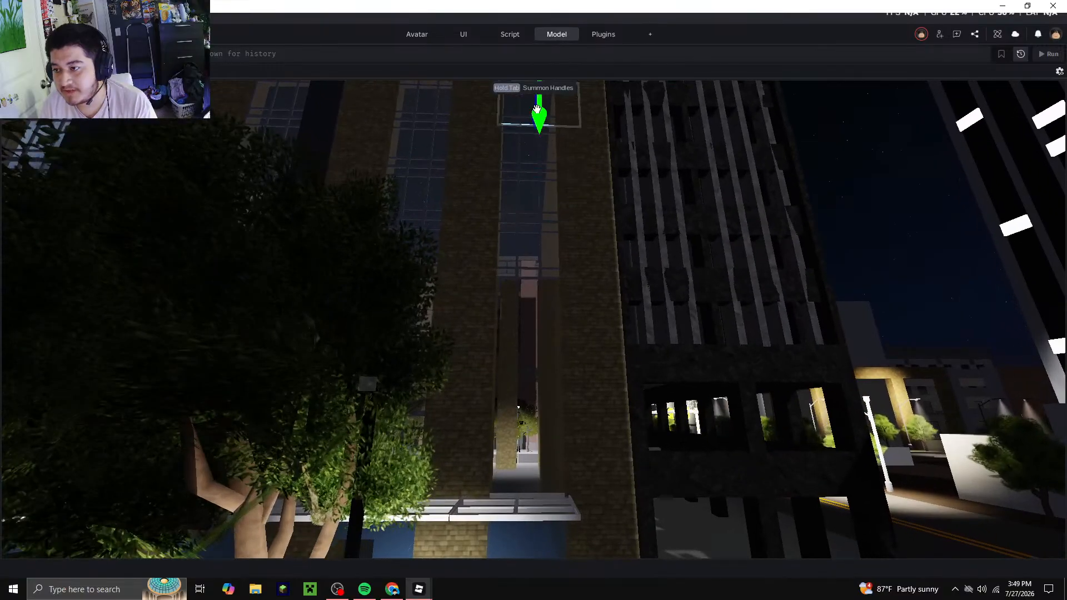
{"action": "left_click_drag", "start_coordinate": [539, 136], "coordinate": [543, 172]}
{"action": "right_click_drag", "start_coordinate": [538, 136], "coordinate": [539, 138]}
{"action": "key", "text": "w"}
{"action": "left_click_drag", "start_coordinate": [542, 172], "coordinate": [545, 279]}
{"action": "right_click_drag", "start_coordinate": [545, 279], "coordinate": [545, 276]}
{"action": "key", "text": "w"}
{"action": "key", "text": "s"}
{"action": "key", "text": "w"}
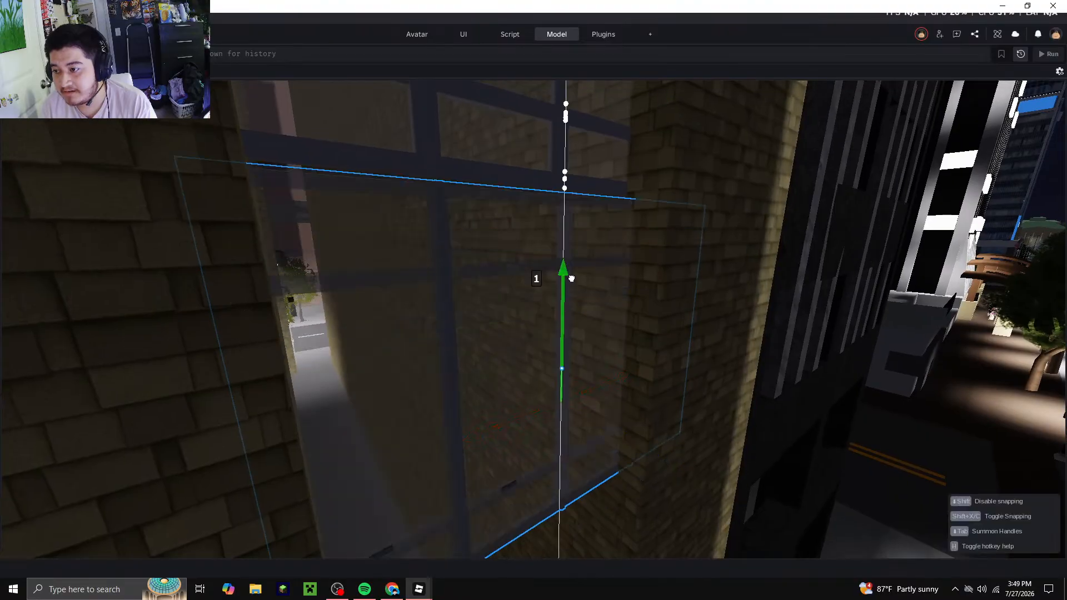
{"action": "right_click_drag", "start_coordinate": [478, 255], "coordinate": [575, 296]}
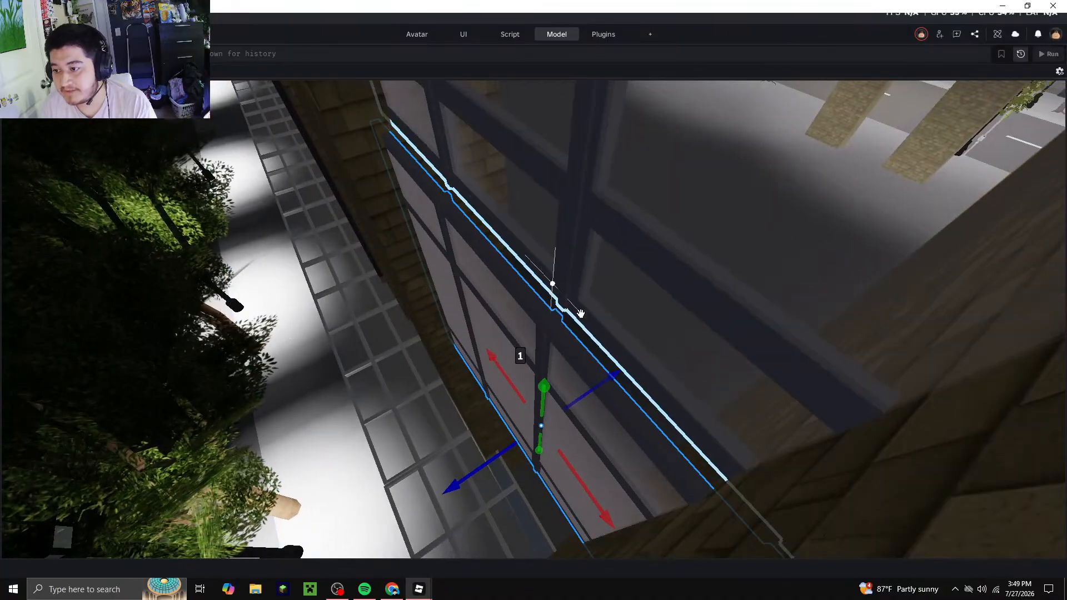
{"action": "right_click_drag", "start_coordinate": [585, 373], "coordinate": [519, 348]}
{"action": "left_click_drag", "start_coordinate": [437, 350], "coordinate": [502, 355]}
Paste a sixth window frame, snap it beneath the fifth frame and align its depth with the stack
{"action": "right_click_drag", "start_coordinate": [502, 355], "coordinate": [502, 355]}
{"action": "key", "text": "s"}
{"action": "right_click", "coordinate": [502, 355]}
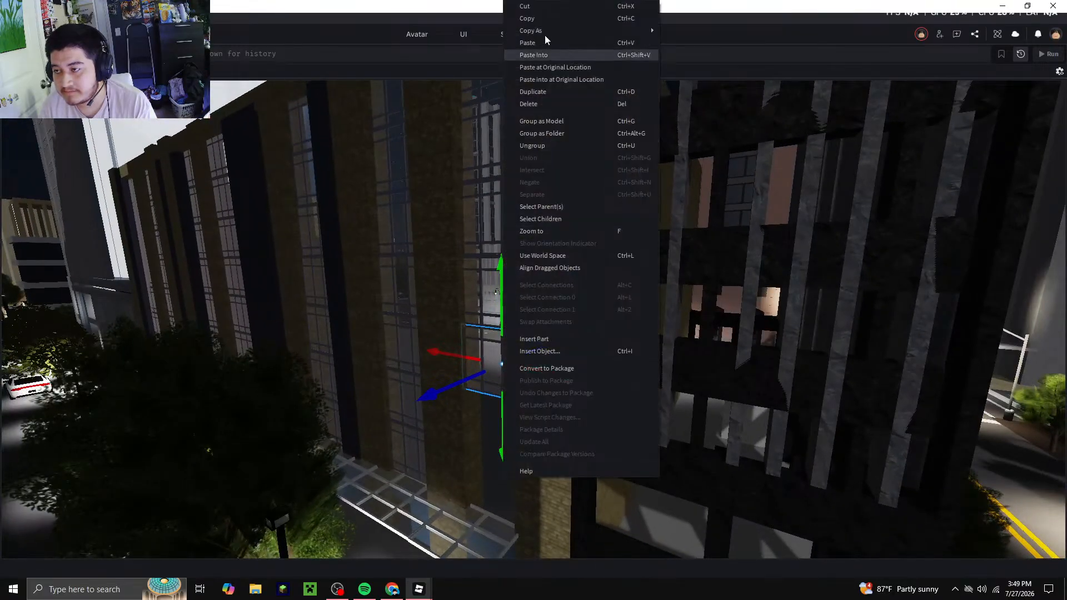
{"action": "left_click", "coordinate": [543, 43]}
{"action": "left_click_drag", "start_coordinate": [538, 288], "coordinate": [540, 311]}
{"action": "right_click_drag", "start_coordinate": [539, 312], "coordinate": [613, 354]}
{"action": "key", "text": "w"}
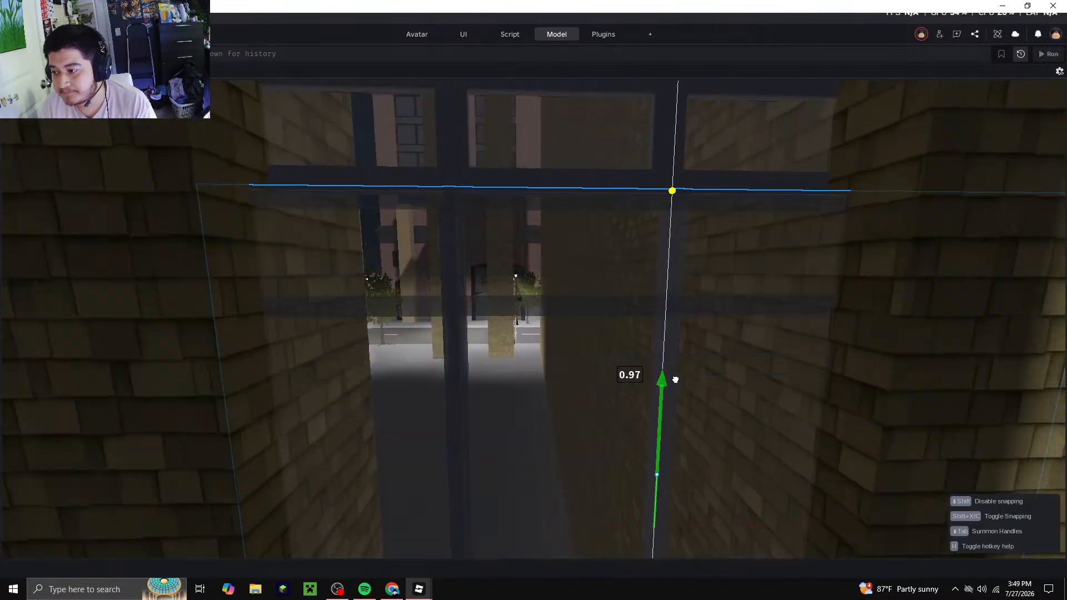
{"action": "right_click_drag", "start_coordinate": [532, 376], "coordinate": [542, 353]}
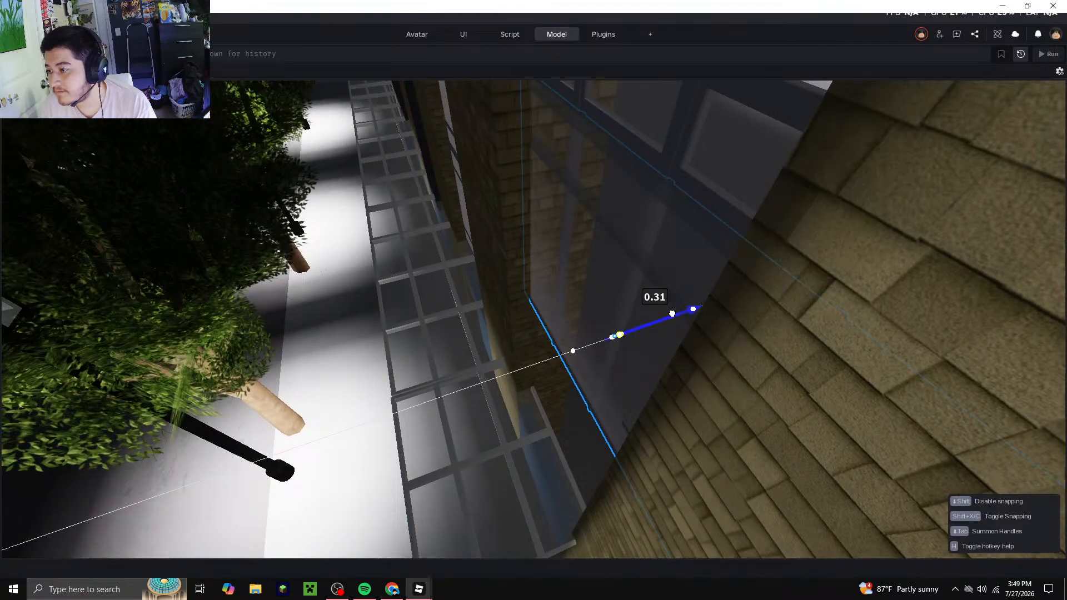
{"action": "right_click_drag", "start_coordinate": [673, 312], "coordinate": [536, 149]}
Paste a seventh window frame, lower it to the bottom of the corner gap and align its depth with the stack
{"action": "right_click", "coordinate": [559, 292]}
{"action": "left_click", "coordinate": [588, 43]}
{"action": "key", "text": "s"}
{"action": "left_click_drag", "start_coordinate": [536, 148], "coordinate": [549, 260]}
{"action": "right_click_drag", "start_coordinate": [549, 260], "coordinate": [548, 263]}
{"action": "right_click_drag", "start_coordinate": [536, 312], "coordinate": [519, 341]}
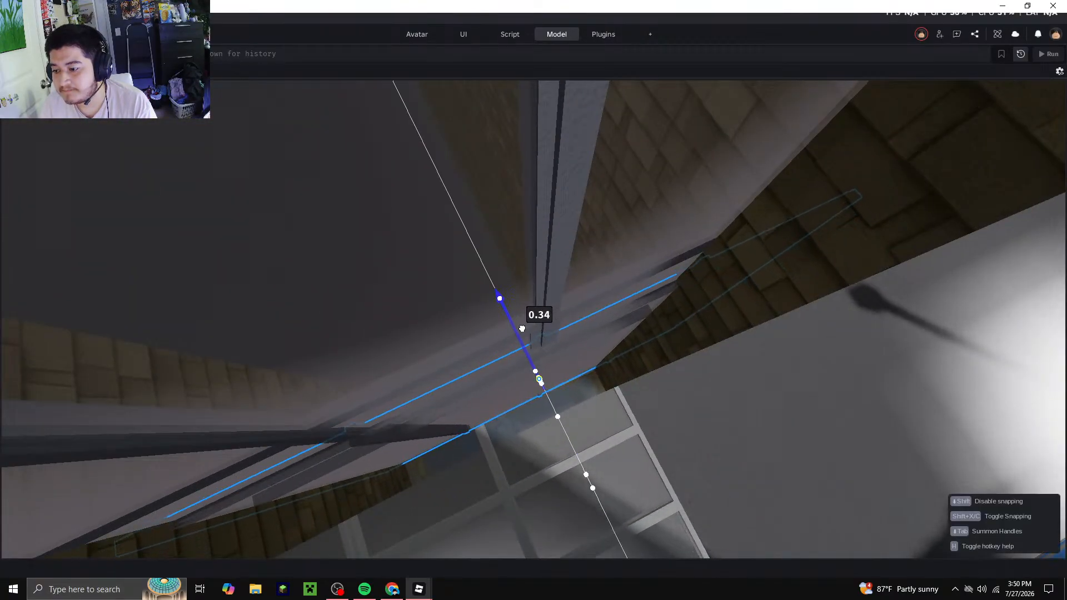
{"action": "right_click_drag", "start_coordinate": [521, 328], "coordinate": [546, 349]}
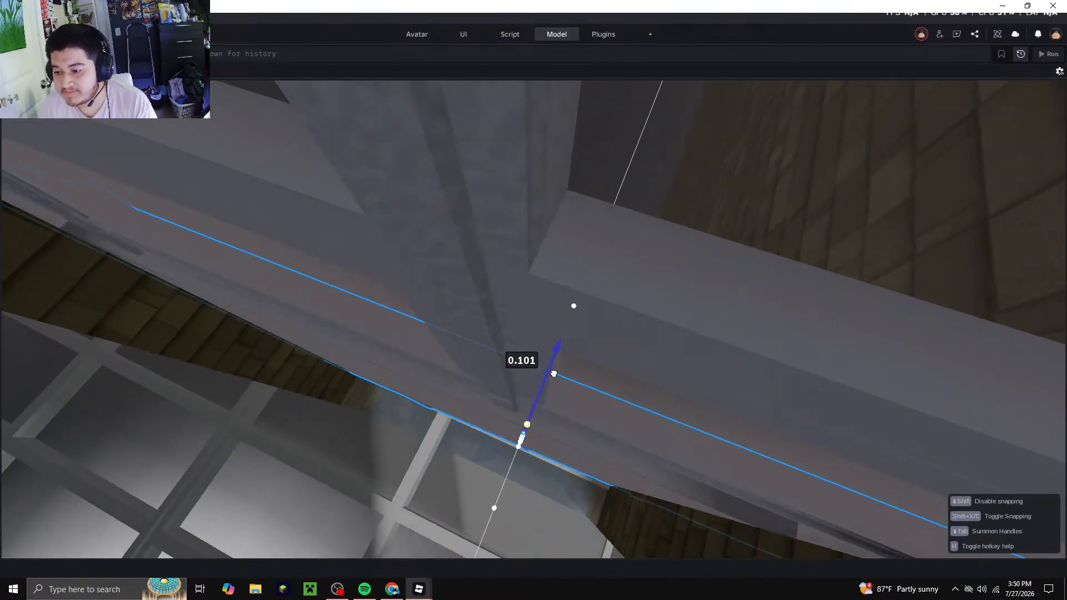
{"action": "left_click_drag", "start_coordinate": [554, 373], "coordinate": [536, 387]}
{"action": "scroll", "coordinate": [520, 399], "scroll_direction": "down", "scroll_amount": 5}
{"action": "right_click_drag", "start_coordinate": [519, 400], "coordinate": [533, 359]}
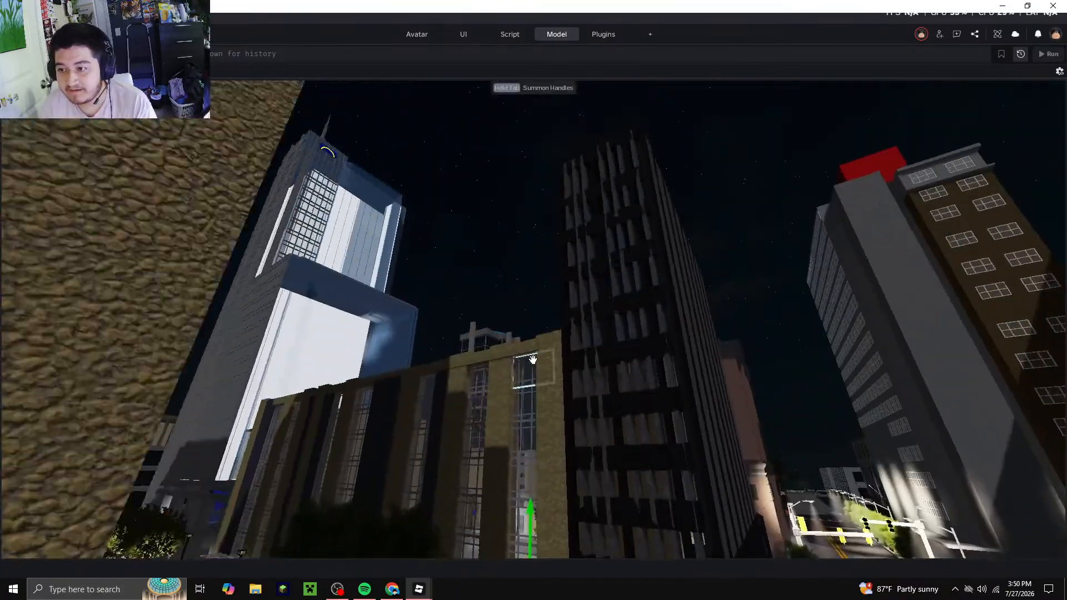
Compare the completed corner window stack and neighbouring columns with the Street View facade in Chrome
{"action": "scroll", "coordinate": [533, 359], "scroll_direction": "down", "scroll_amount": 4}
{"action": "left_click", "coordinate": [515, 265]}
{"action": "scroll", "coordinate": [514, 265], "scroll_direction": "up", "scroll_amount": 4}
{"action": "left_click", "coordinate": [514, 265]}
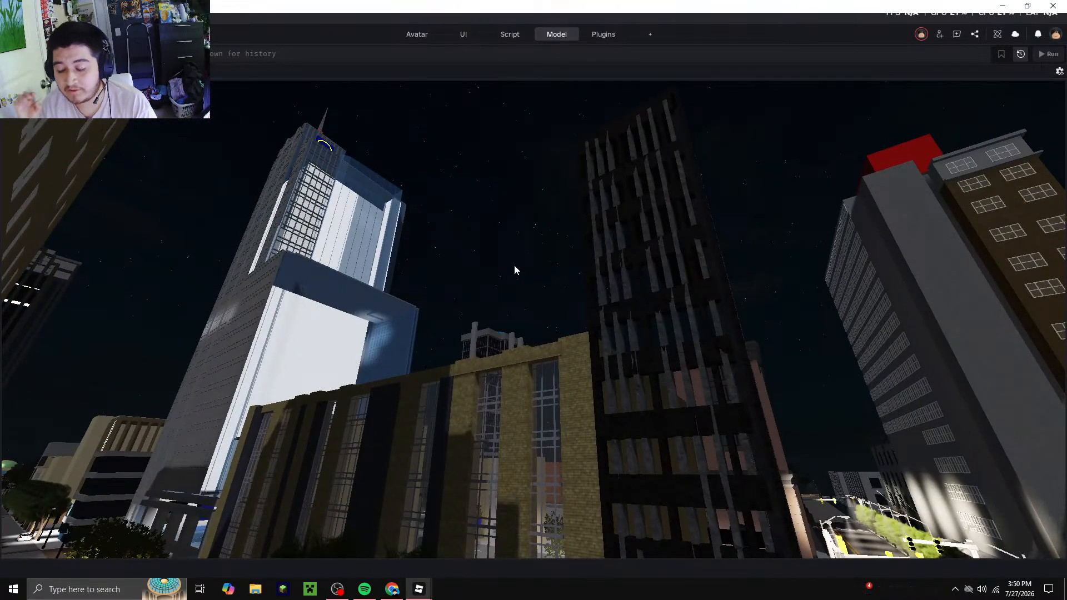
{"action": "left_click", "coordinate": [391, 589]}
{"action": "left_click", "coordinate": [382, 596]}
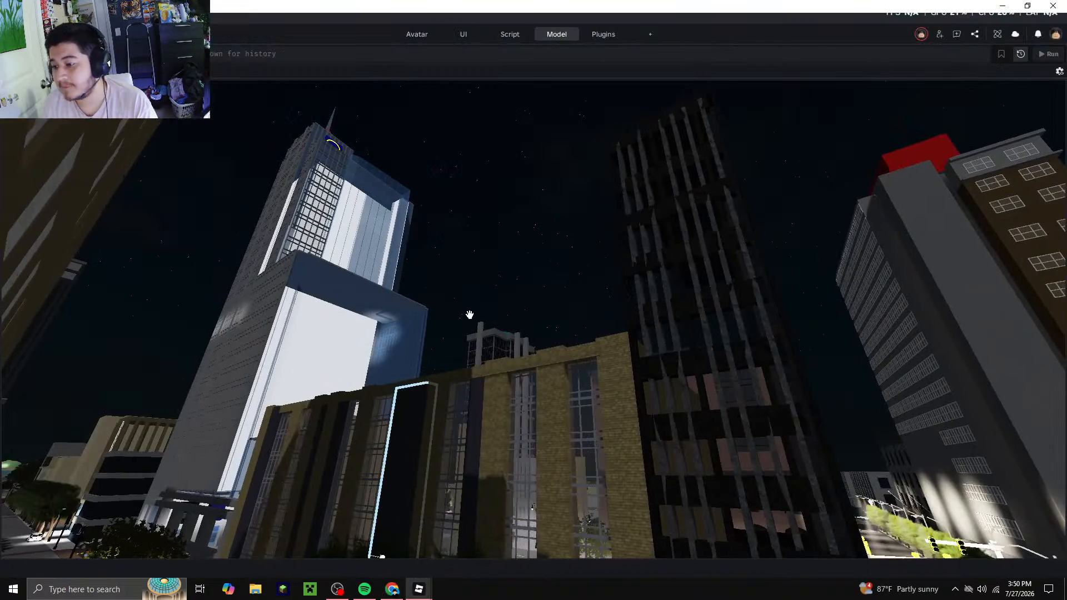
{"action": "scroll", "coordinate": [452, 318], "scroll_direction": "up", "scroll_amount": 6}
{"action": "key", "text": "a"}
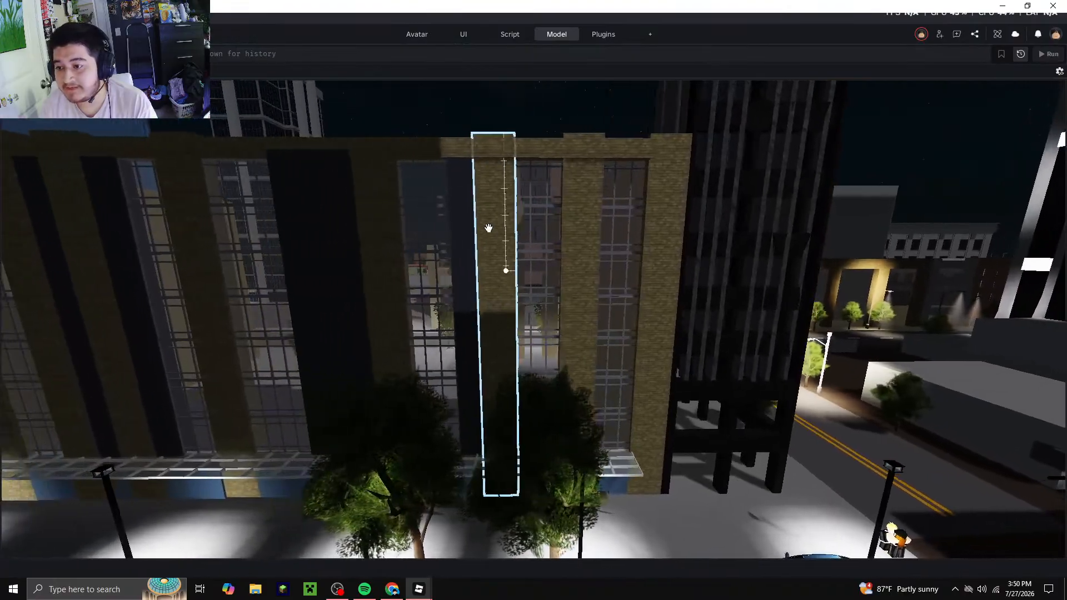
Copy the narrow dark panel, paste a duplicate, lower it below the roofline and move it 17 studs sideways into the next column gap
{"action": "right_click", "coordinate": [479, 213]}
{"action": "left_click", "coordinate": [505, 19]}
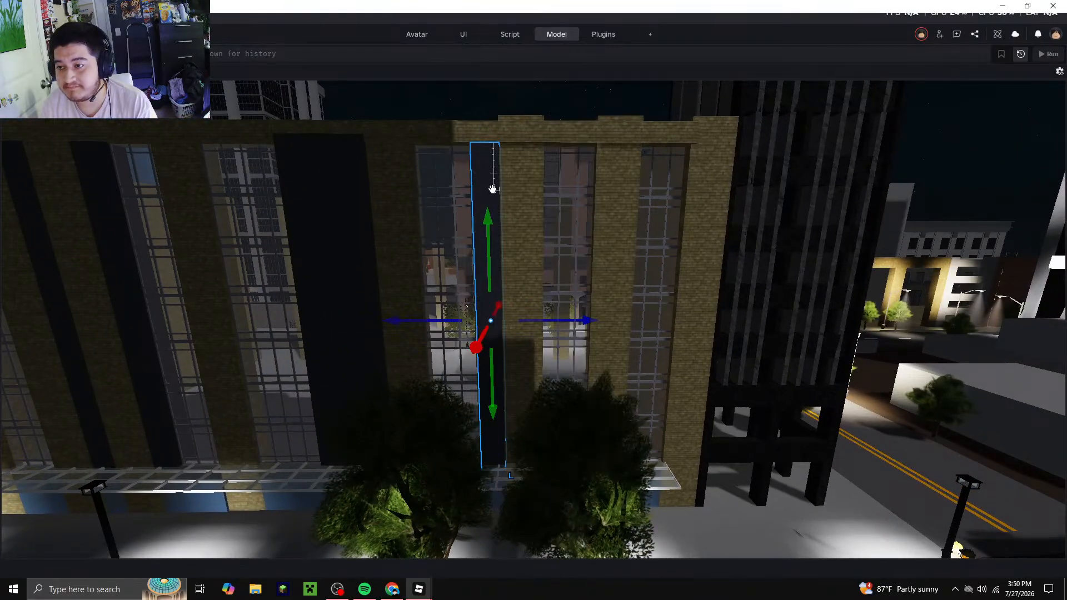
{"action": "right_click", "coordinate": [492, 191]}
{"action": "left_click", "coordinate": [523, 44]}
{"action": "key", "text": "w"}
{"action": "right_click_drag", "start_coordinate": [515, 263], "coordinate": [508, 221]}
{"action": "left_click_drag", "start_coordinate": [508, 221], "coordinate": [517, 424]}
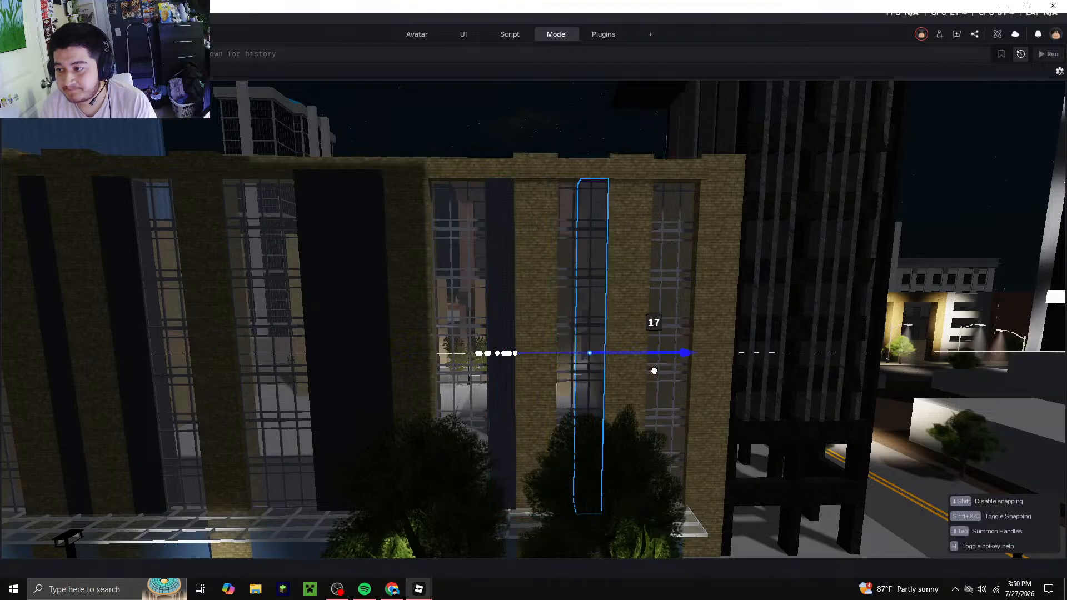
{"action": "left_click_drag", "start_coordinate": [654, 371], "coordinate": [652, 369]}
{"action": "key", "text": "d"}
{"action": "key", "text": "w"}
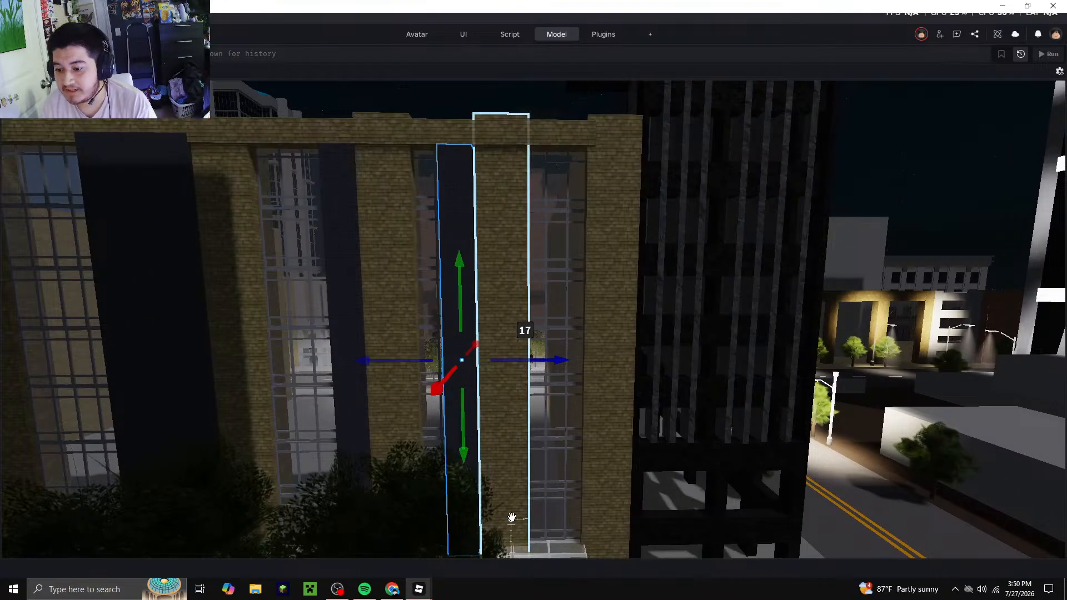
Paste another dark panel, lower it below the roofline and move it 13 studs sideways into the last gap near the corner
{"action": "left_click", "coordinate": [405, 592]}
{"action": "left_click", "coordinate": [410, 592]}
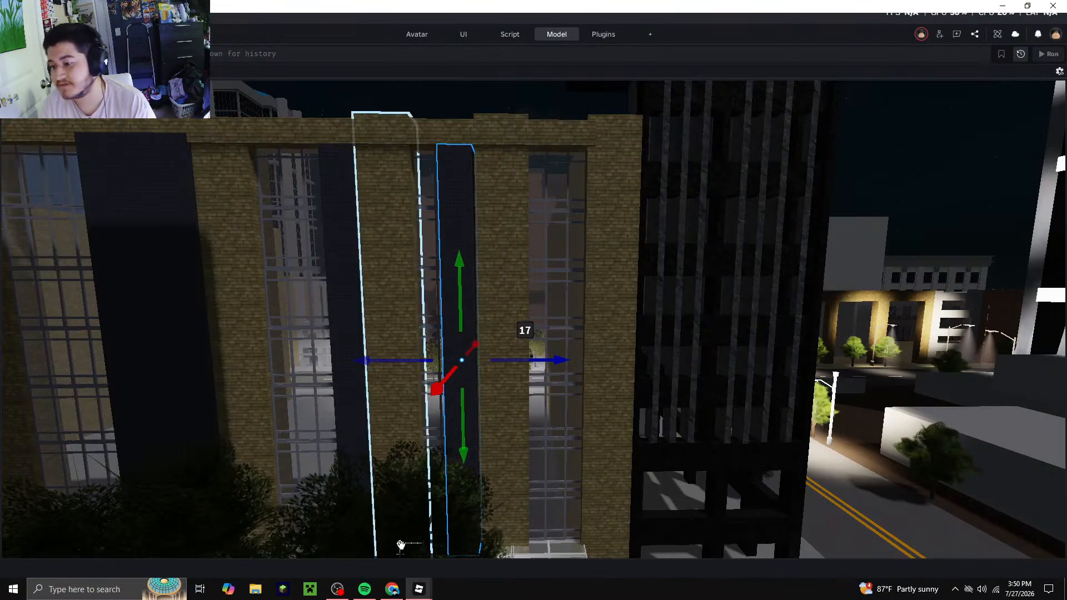
{"action": "right_click", "coordinate": [428, 353]}
{"action": "left_click", "coordinate": [496, 39]}
{"action": "right_click_drag", "start_coordinate": [483, 295], "coordinate": [482, 264]}
{"action": "key", "text": "s"}
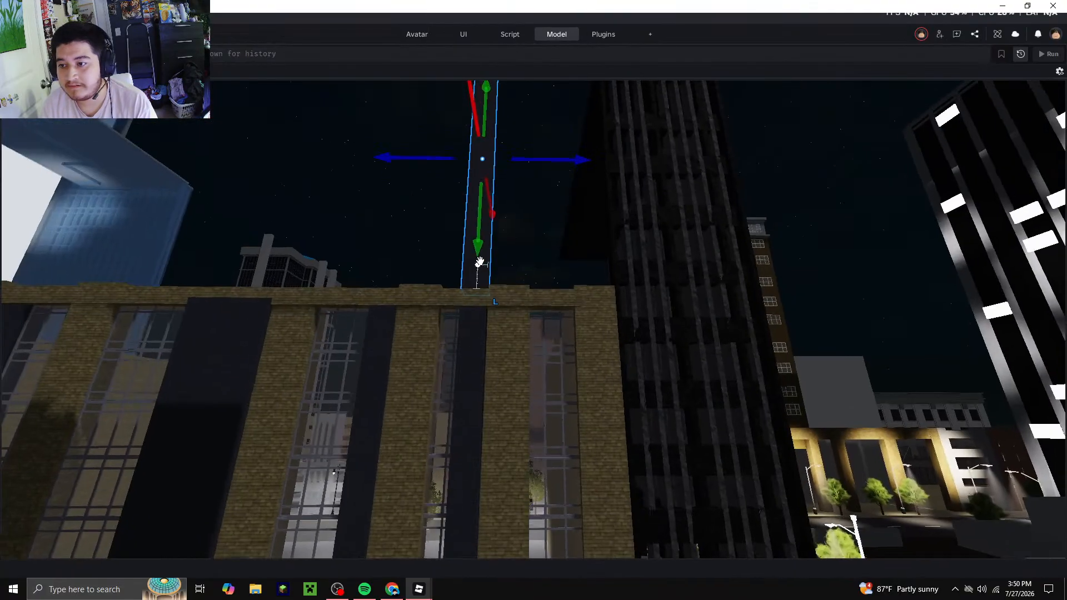
{"action": "left_click_drag", "start_coordinate": [480, 229], "coordinate": [501, 388]}
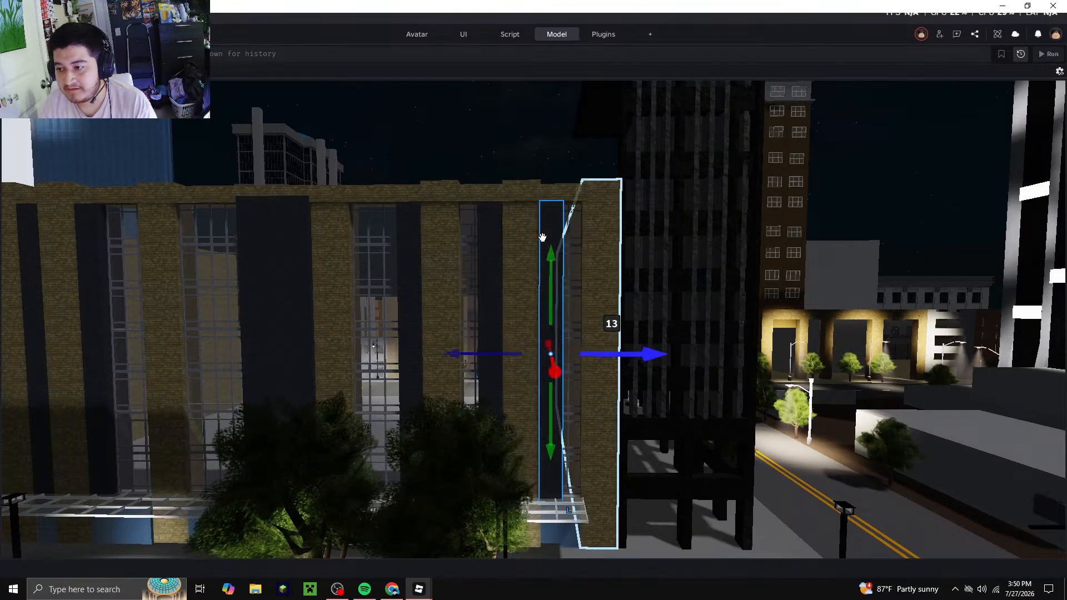
{"action": "left_click", "coordinate": [482, 136]}
Inspect the finished front and the building's open interior from above, and examine the building's other end in Street View in Chrome
{"action": "key", "text": "d"}
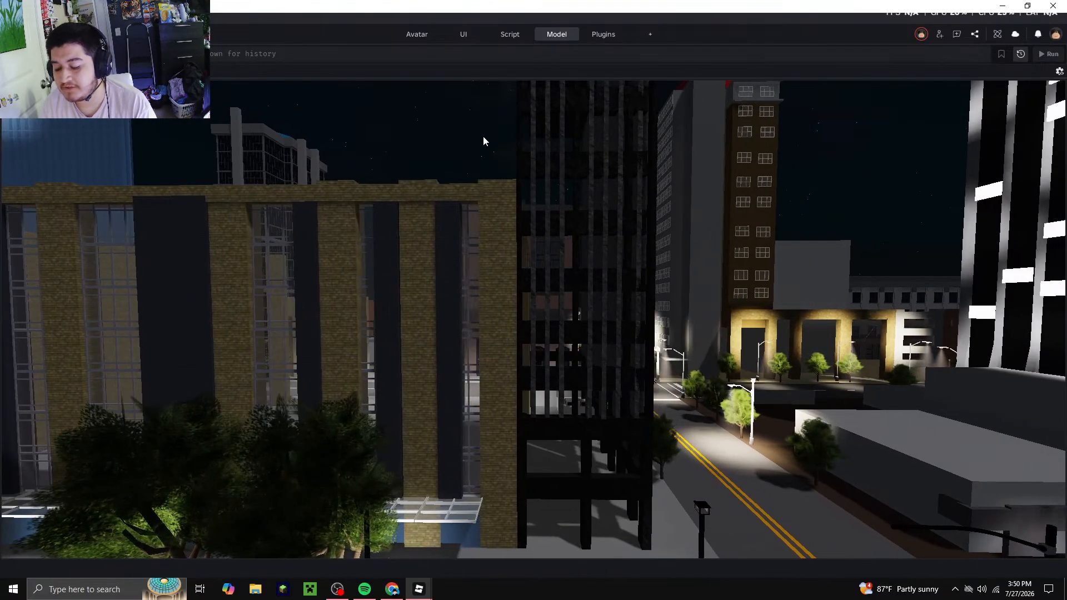
{"action": "key", "text": "w"}
{"action": "key", "text": "s"}
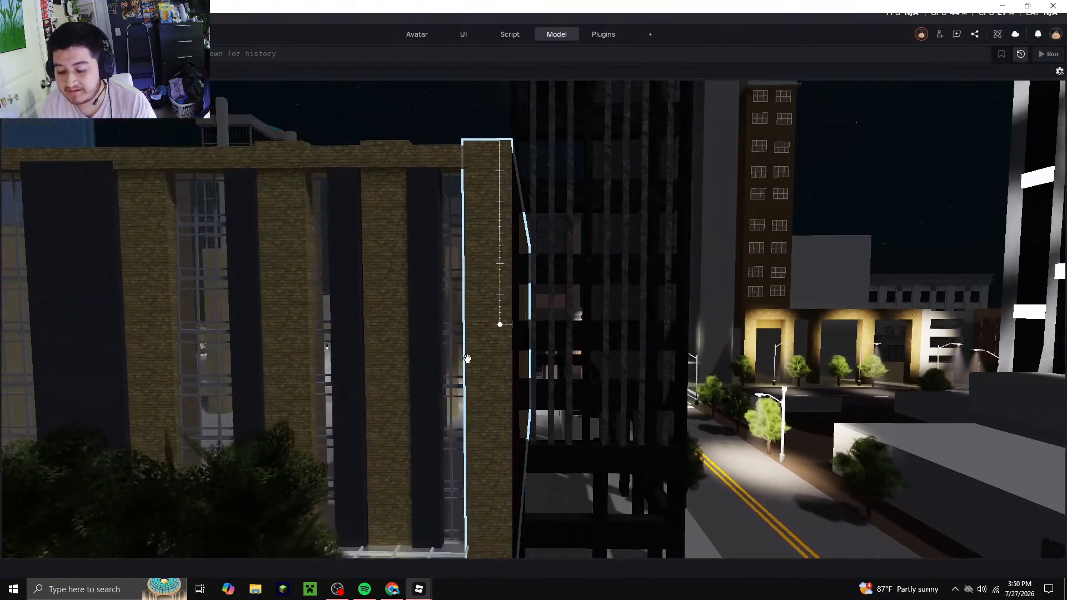
{"action": "key", "text": "a"}
{"action": "key", "text": "s"}
{"action": "right_click_drag", "start_coordinate": [457, 372], "coordinate": [460, 382]}
{"action": "key", "text": "s"}
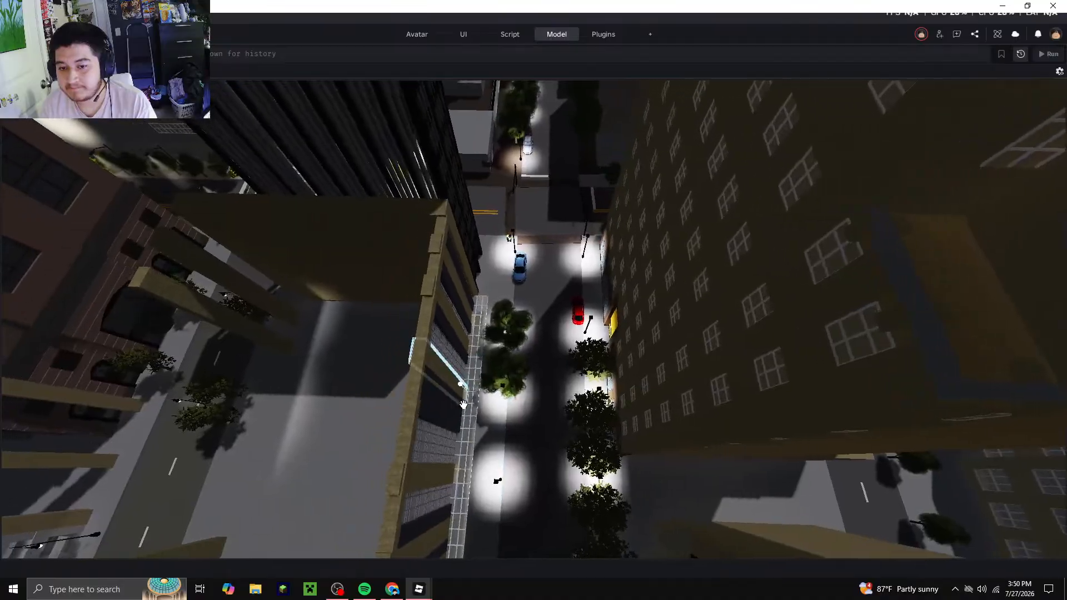
{"action": "key", "text": "alt+Tab"}
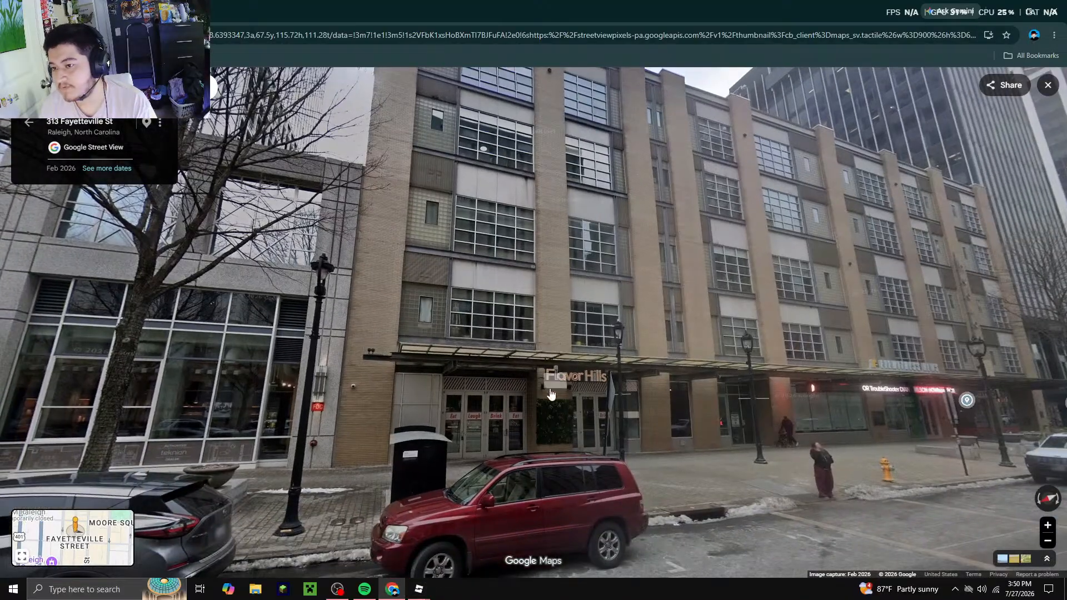
{"action": "left_click", "coordinate": [289, 478]}
{"action": "left_click", "coordinate": [351, 501]}
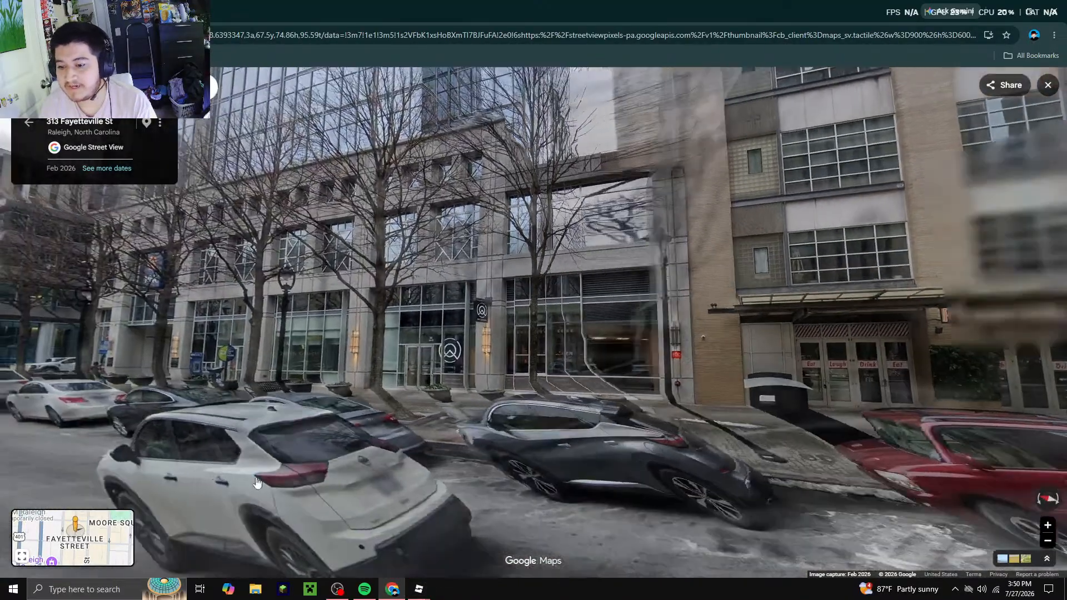
{"action": "left_click_drag", "start_coordinate": [734, 345], "coordinate": [529, 390]}
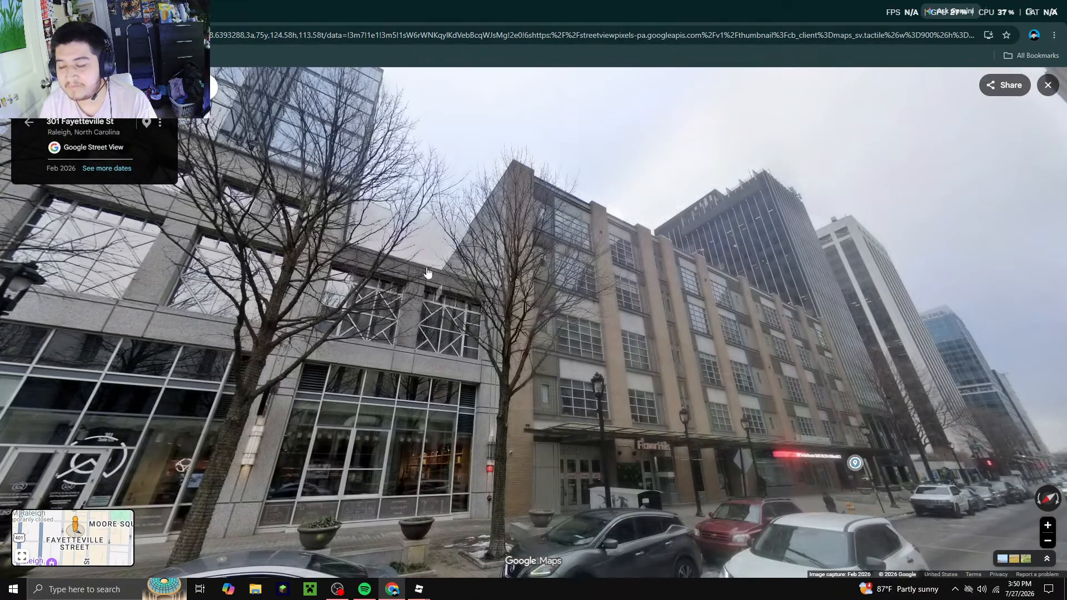
{"action": "scroll", "coordinate": [425, 221], "scroll_direction": "up", "scroll_amount": 3}
{"action": "left_click", "coordinate": [418, 588]}
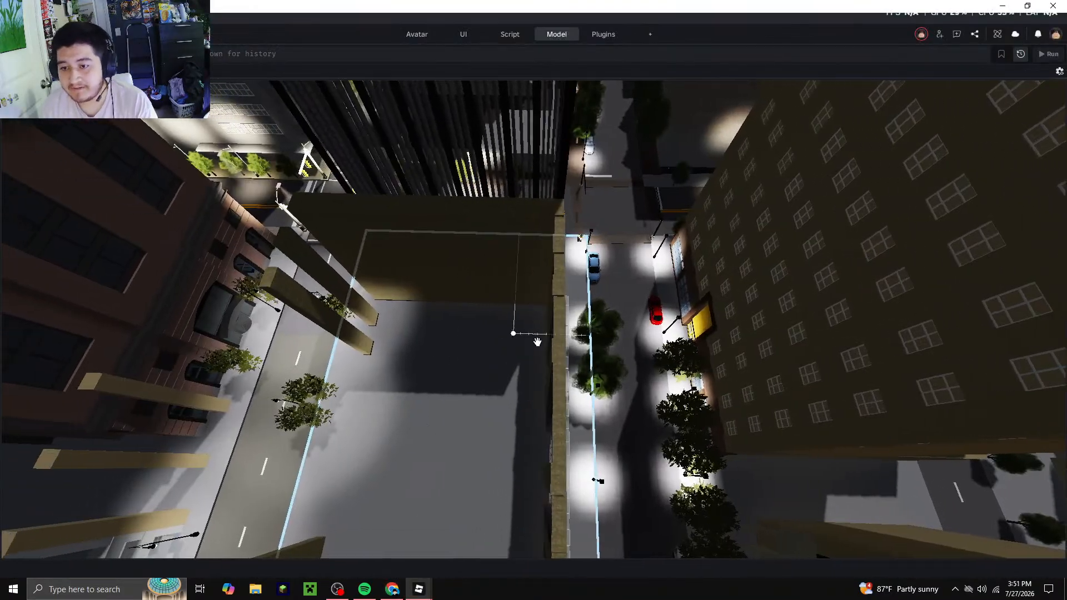
Copy the long brick side wall at the building's end beside the blue glass tower and paste a duplicate on top of it
{"action": "right_click_drag", "start_coordinate": [537, 342], "coordinate": [537, 347]}
{"action": "scroll", "coordinate": [414, 296], "scroll_direction": "up", "scroll_amount": 5}
{"action": "right_click_drag", "start_coordinate": [418, 295], "coordinate": [417, 295]}
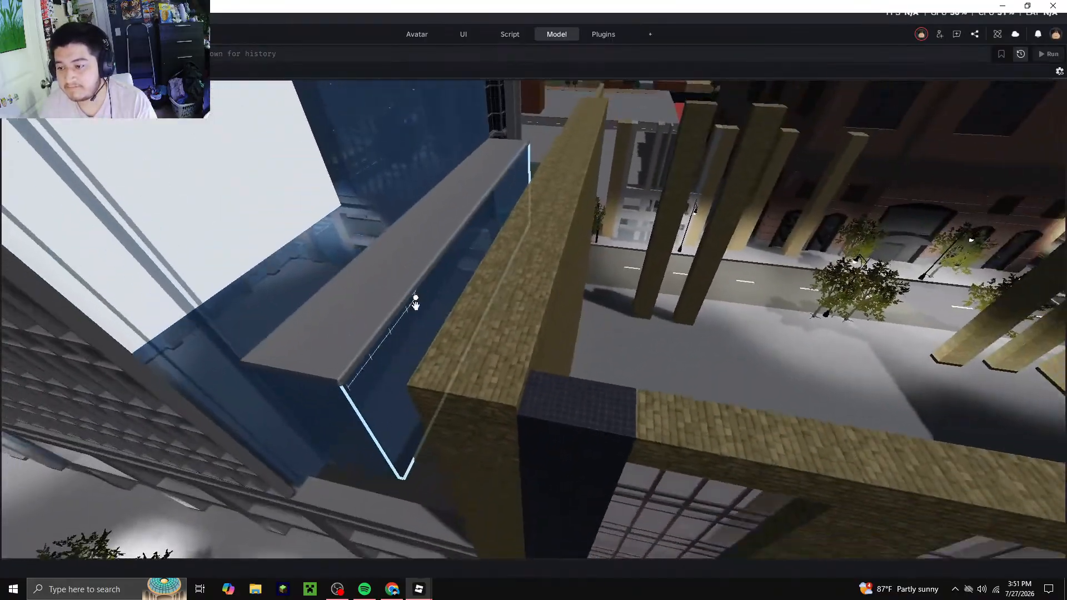
{"action": "right_click", "coordinate": [490, 273]}
{"action": "left_click", "coordinate": [517, 20]}
{"action": "right_click", "coordinate": [505, 248]}
{"action": "left_click", "coordinate": [539, 43]}
{"action": "scroll", "coordinate": [557, 312], "scroll_direction": "up", "scroll_amount": 1}
{"action": "right_click_drag", "start_coordinate": [557, 312], "coordinate": [556, 312]}
{"action": "key", "text": "a"}
Scale the duplicated brick side wall down in height to a thin cap on top of the original wall
{"action": "left_click_drag", "start_coordinate": [542, 274], "coordinate": [550, 214]}
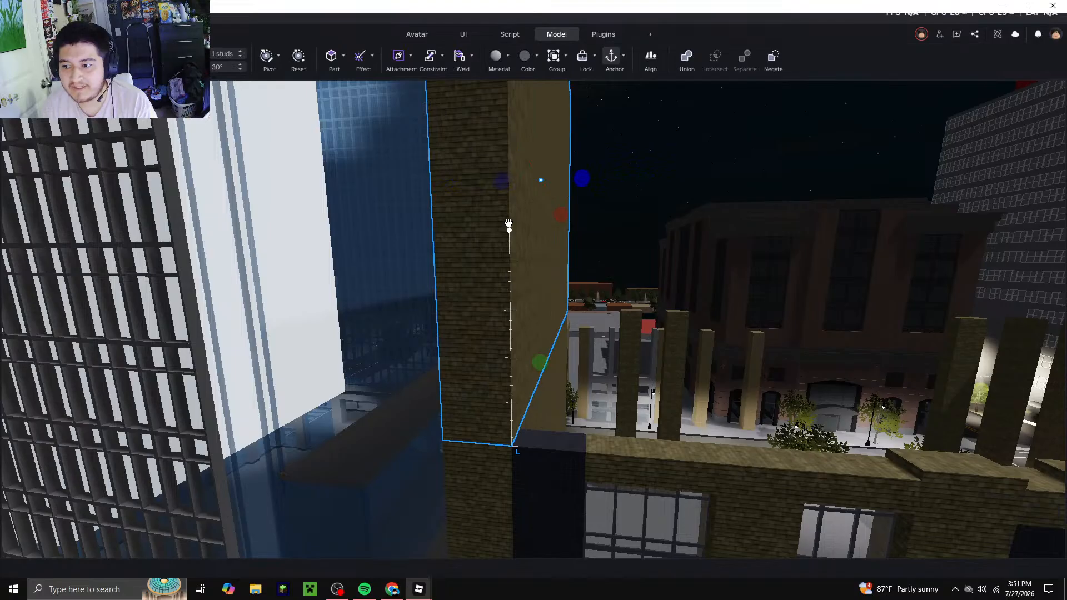
{"action": "right_click_drag", "start_coordinate": [509, 228], "coordinate": [508, 204]}
{"action": "scroll", "coordinate": [511, 202], "scroll_direction": "down", "scroll_amount": 1}
{"action": "left_click_drag", "start_coordinate": [512, 165], "coordinate": [512, 176]}
{"action": "right_click_drag", "start_coordinate": [512, 176], "coordinate": [512, 176]}
{"action": "left_click_drag", "start_coordinate": [511, 177], "coordinate": [513, 177]}
{"action": "right_click_drag", "start_coordinate": [511, 176], "coordinate": [513, 176]}
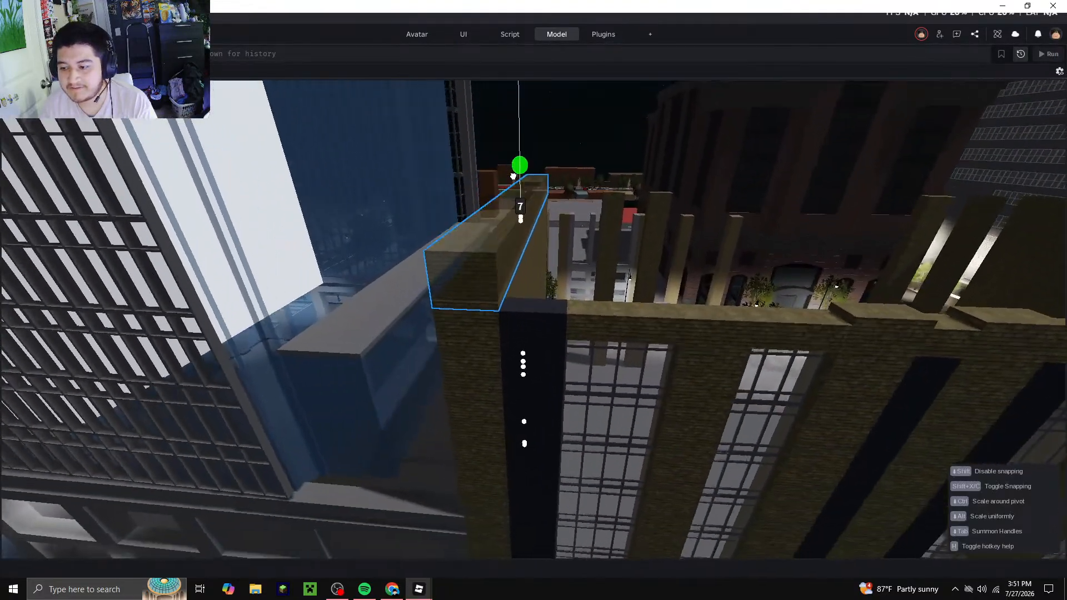
{"action": "left_click_drag", "start_coordinate": [512, 177], "coordinate": [514, 167]}
{"action": "right_click_drag", "start_coordinate": [513, 176], "coordinate": [513, 176]}
{"action": "key", "text": "w"}
{"action": "left_click_drag", "start_coordinate": [514, 167], "coordinate": [514, 160]}
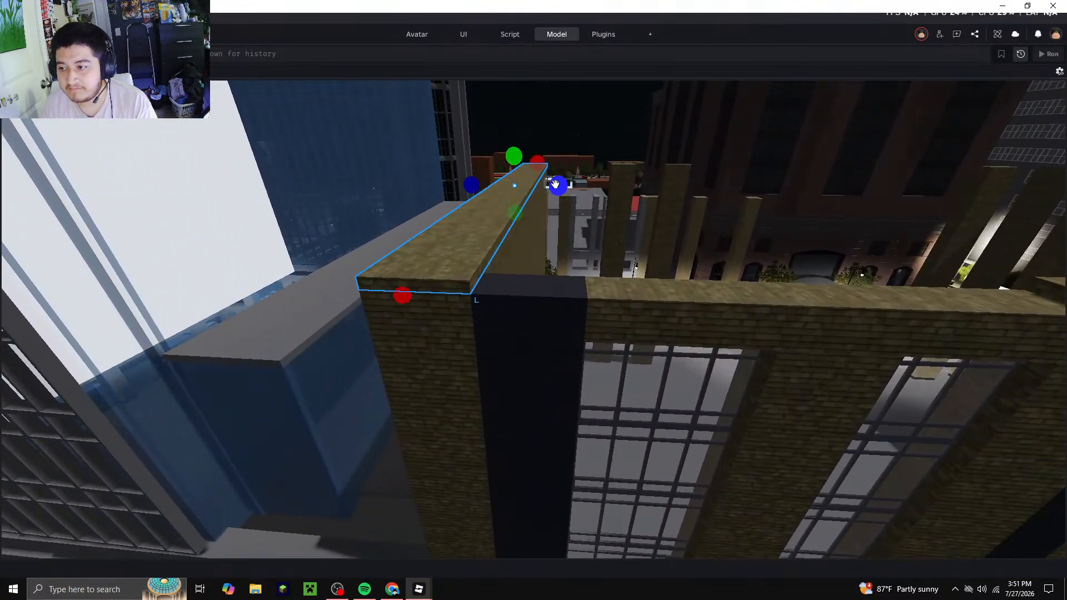
Widen the brick cap over the side wall to about 52 studs, across the building's open top
{"action": "left_click_drag", "start_coordinate": [586, 196], "coordinate": [590, 222]}
{"action": "key", "text": "s"}
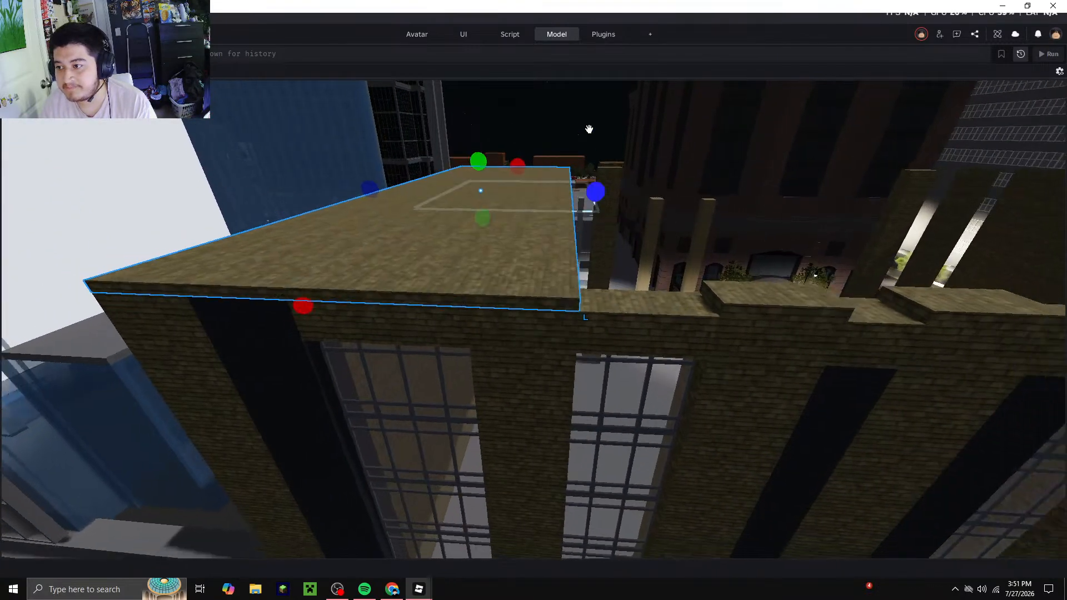
{"action": "left_click", "coordinate": [585, 105]}
{"action": "right_click_drag", "start_coordinate": [563, 288], "coordinate": [472, 308]}
{"action": "key", "text": "w"}
{"action": "key", "text": "s"}
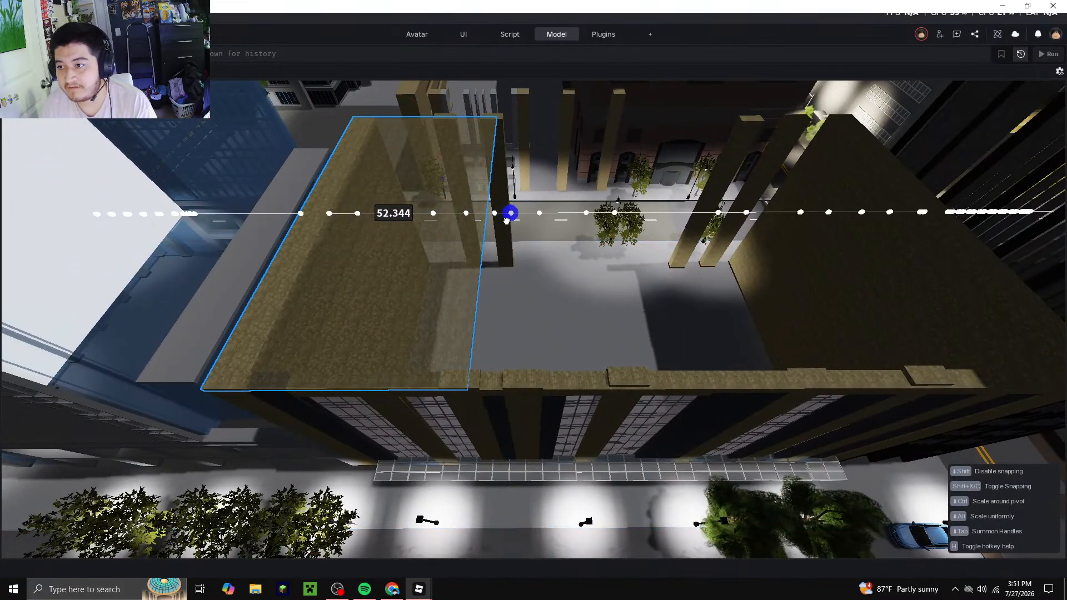
{"action": "left_click_drag", "start_coordinate": [510, 221], "coordinate": [509, 221]}
Extend the brick roof slab's length to 105 studs, reaching the tall columns at the building's rear
{"action": "key", "text": "d"}
{"action": "scroll", "coordinate": [433, 119], "scroll_direction": "up", "scroll_amount": 3}
{"action": "right_click_drag", "start_coordinate": [505, 188], "coordinate": [506, 184]}
{"action": "key", "text": "s"}
{"action": "scroll", "coordinate": [539, 168], "scroll_direction": "up", "scroll_amount": 2}
{"action": "scroll", "coordinate": [539, 167], "scroll_direction": "up", "scroll_amount": 2}
{"action": "key", "text": "d"}
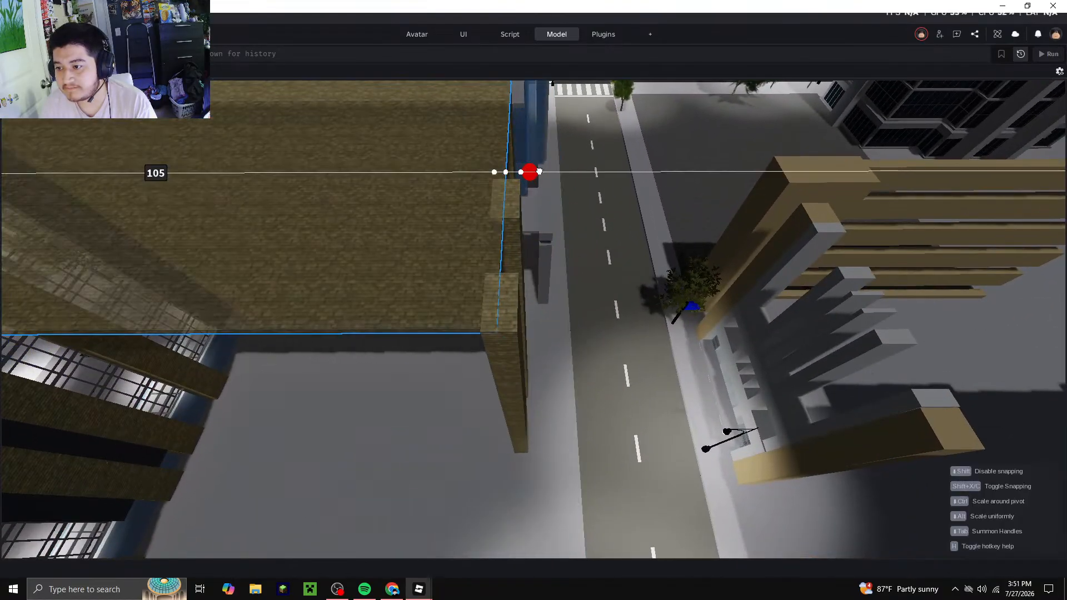
{"action": "key", "text": "s"}
{"action": "right_click_drag", "start_coordinate": [529, 201], "coordinate": [518, 184]}
{"action": "left_click", "coordinate": [513, 166]}
Follow Street View in Chrome around the block via E Davie St to S Wilmington St and examine the building's rear facade
{"action": "key", "text": "s"}
{"action": "key", "text": "d"}
{"action": "key", "text": "w"}
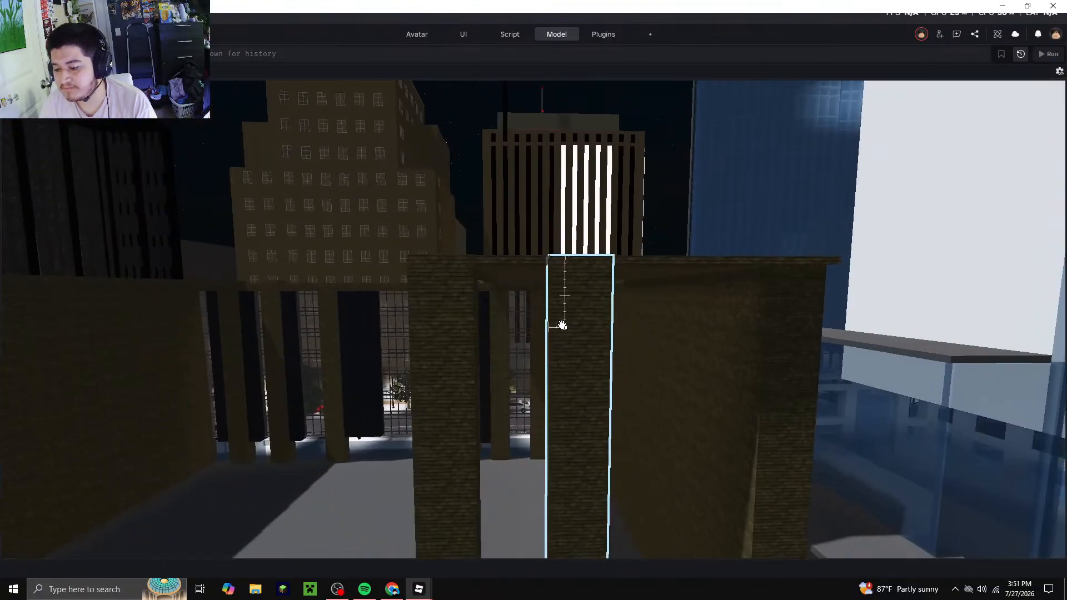
{"action": "right_click_drag", "start_coordinate": [561, 324], "coordinate": [561, 326]}
{"action": "left_click", "coordinate": [391, 590]}
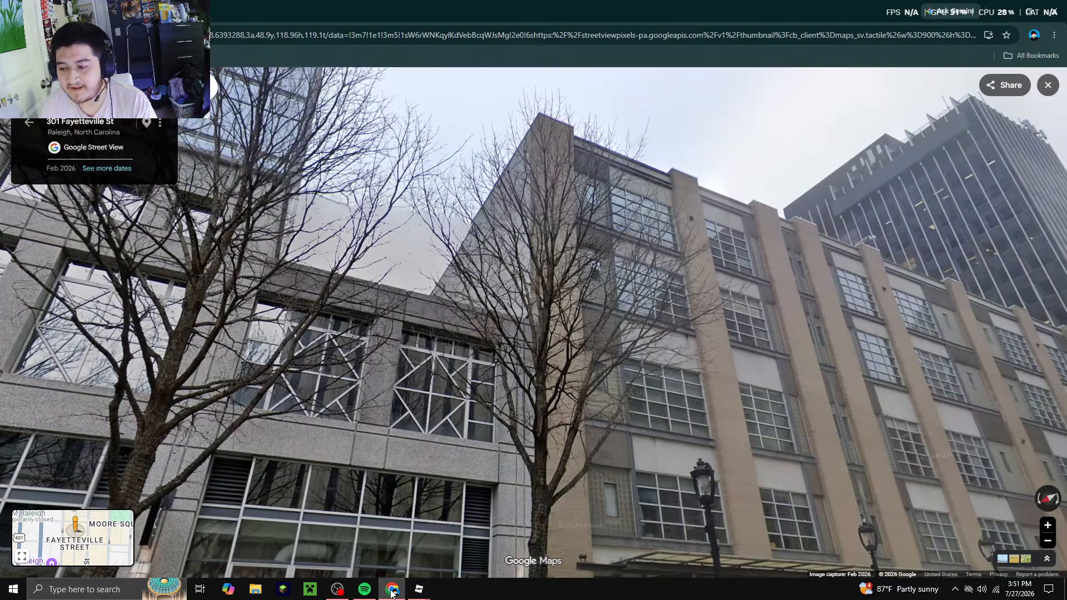
{"action": "left_click_drag", "start_coordinate": [643, 440], "coordinate": [506, 244]}
{"action": "scroll", "coordinate": [514, 269], "scroll_direction": "down", "scroll_amount": 4}
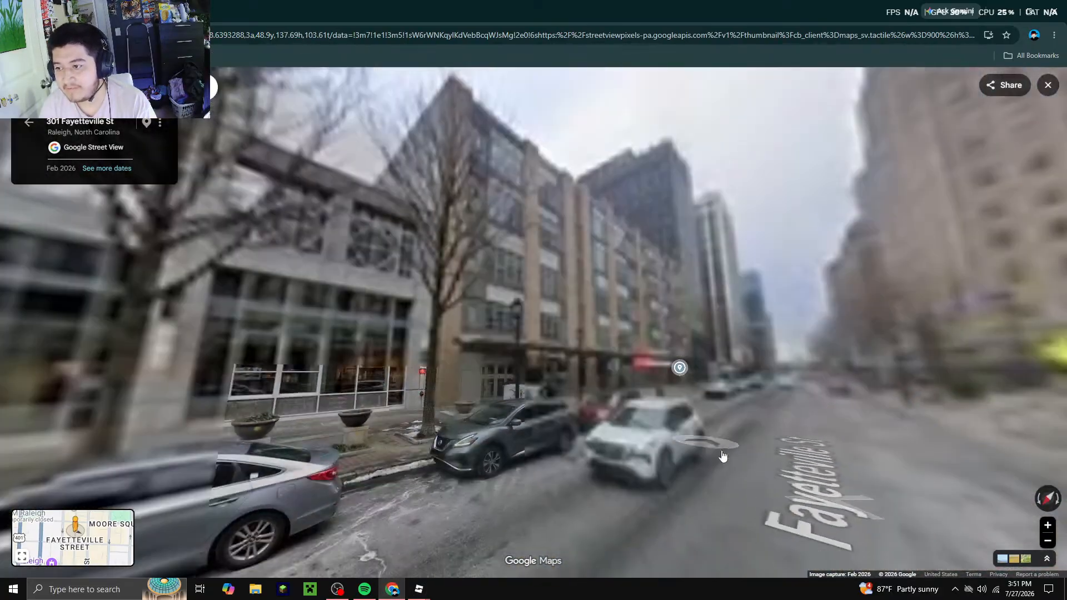
{"action": "left_click_drag", "start_coordinate": [721, 454], "coordinate": [562, 349]}
{"action": "left_click", "coordinate": [568, 315]}
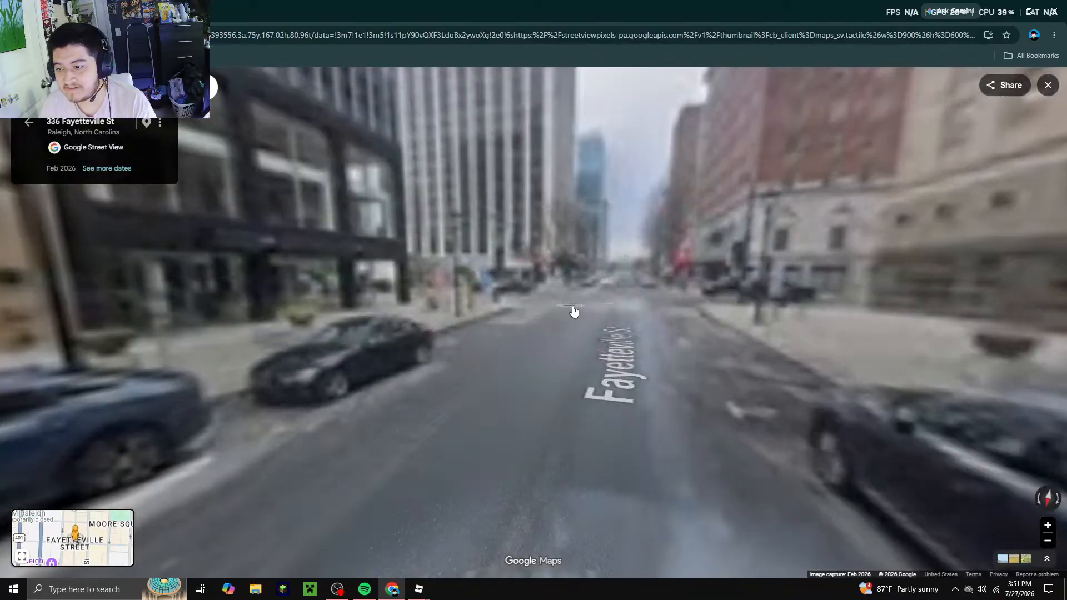
{"action": "left_click", "coordinate": [574, 312]}
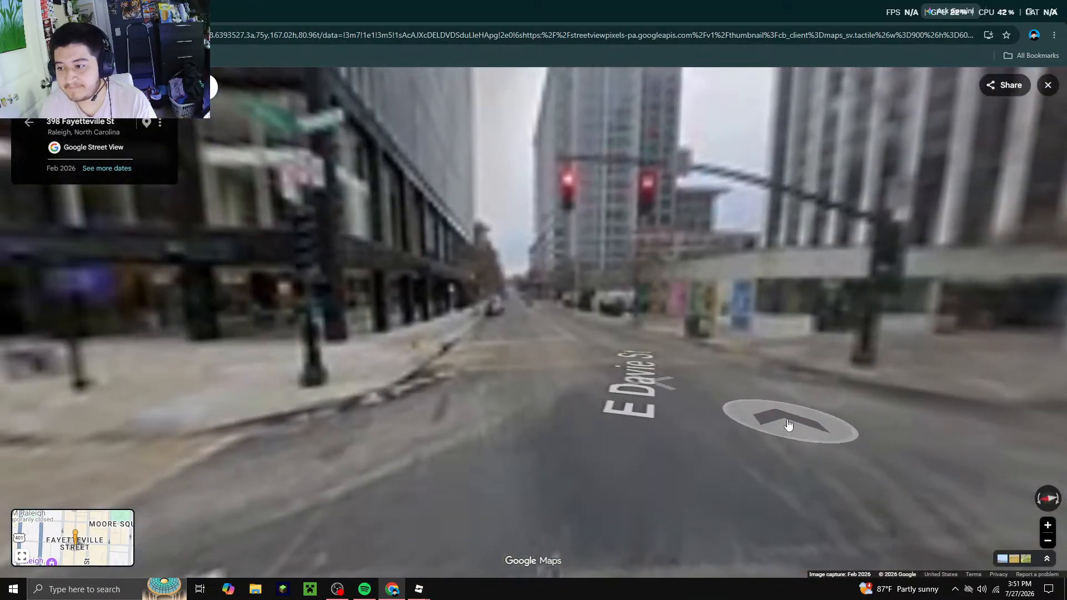
{"action": "left_click", "coordinate": [540, 324]}
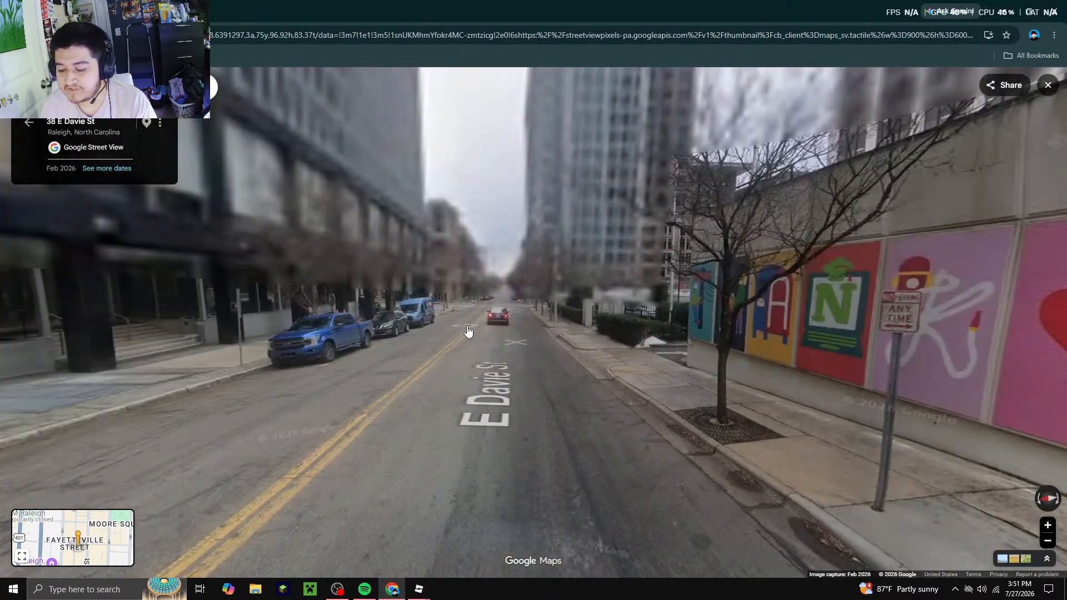
{"action": "left_click", "coordinate": [468, 331]}
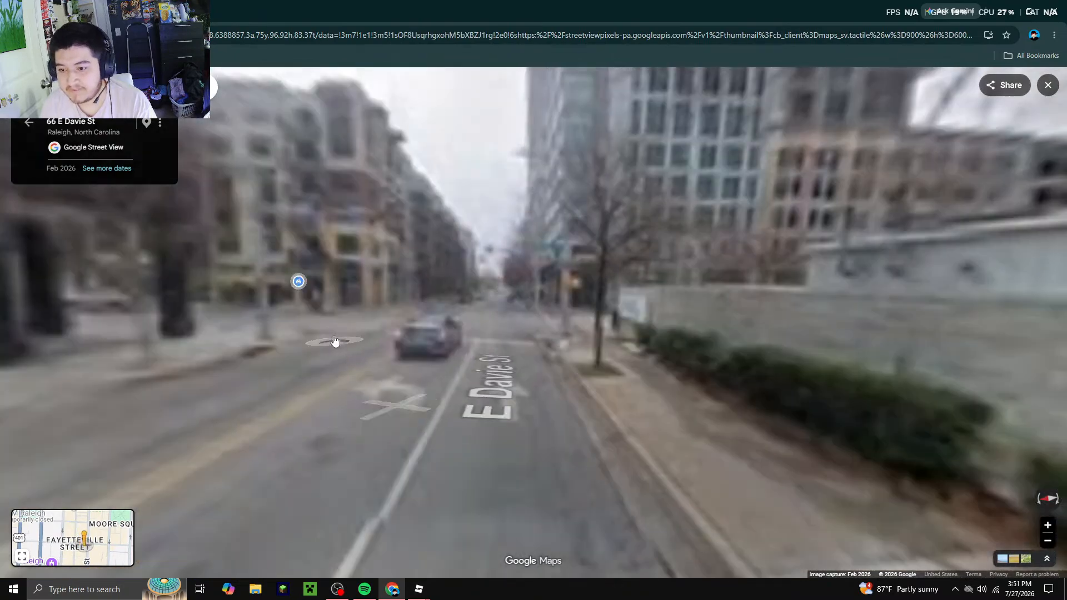
{"action": "left_click", "coordinate": [334, 341]}
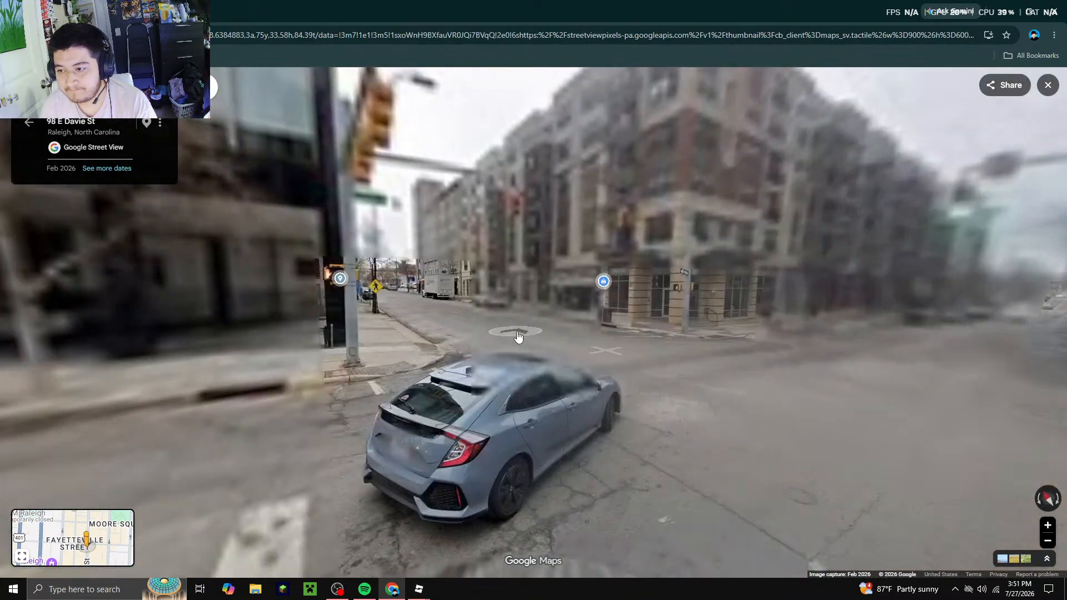
{"action": "left_click", "coordinate": [518, 333]}
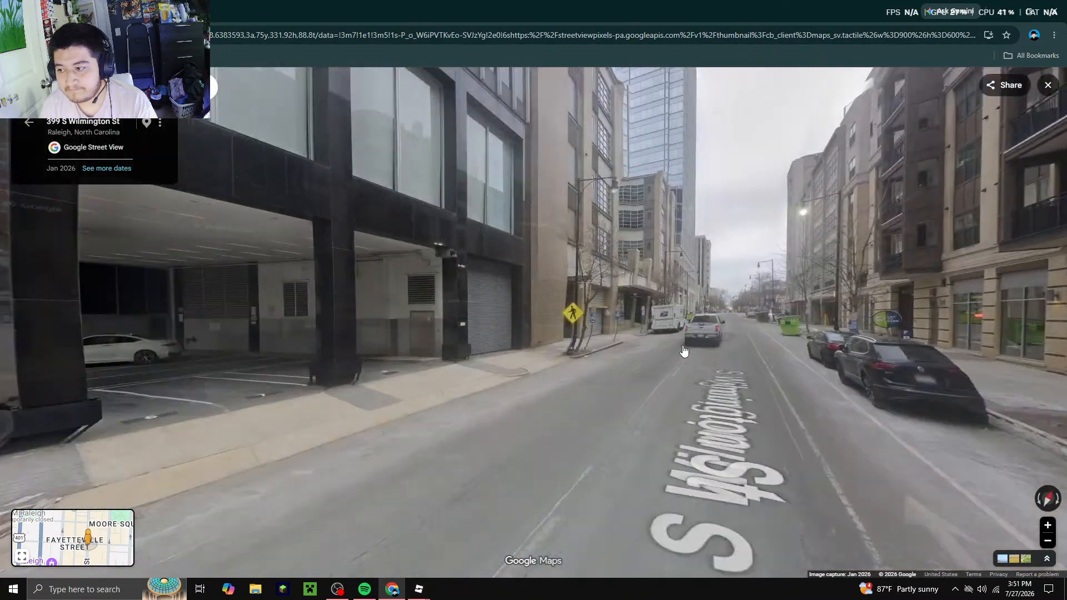
{"action": "left_click", "coordinate": [684, 351]}
{"action": "left_click_drag", "start_coordinate": [609, 372], "coordinate": [812, 447]}
{"action": "left_click_drag", "start_coordinate": [465, 424], "coordinate": [381, 439]}
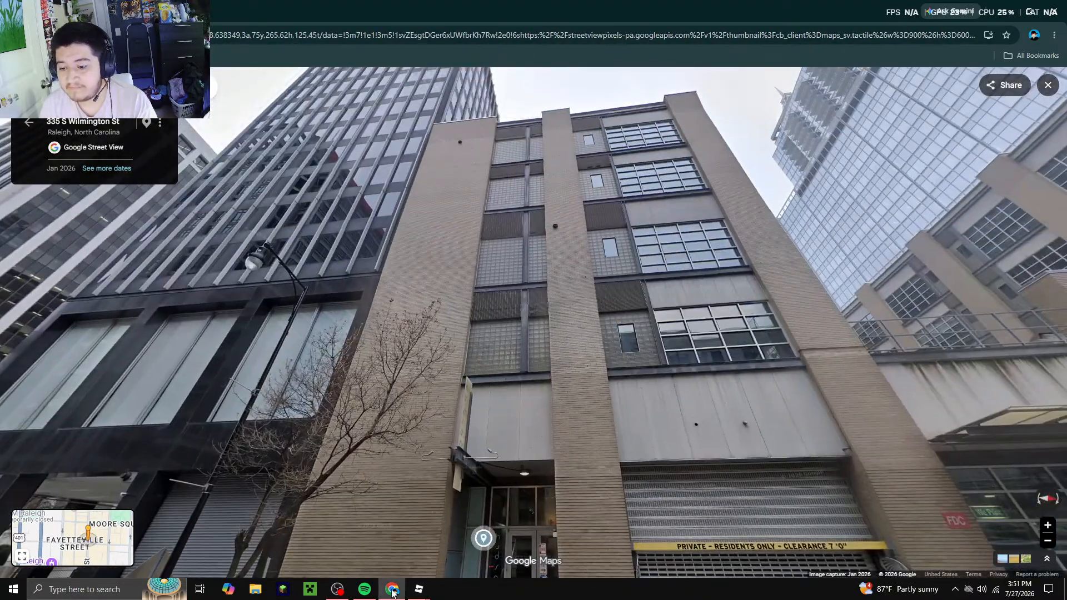
Compare the rear brick columns in Roblox Studio with the entrance and garage bays in Street View in Chrome
{"action": "left_click", "coordinate": [393, 594]}
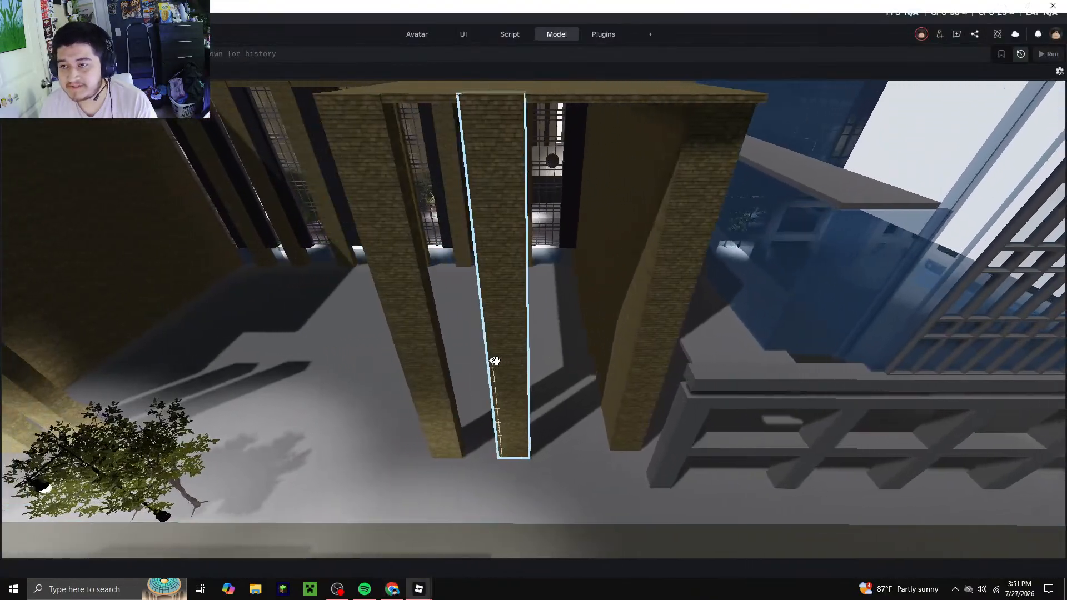
{"action": "right_click_drag", "start_coordinate": [493, 360], "coordinate": [463, 340]}
{"action": "key", "text": "w"}
{"action": "key", "text": "s"}
{"action": "left_click", "coordinate": [399, 590]}
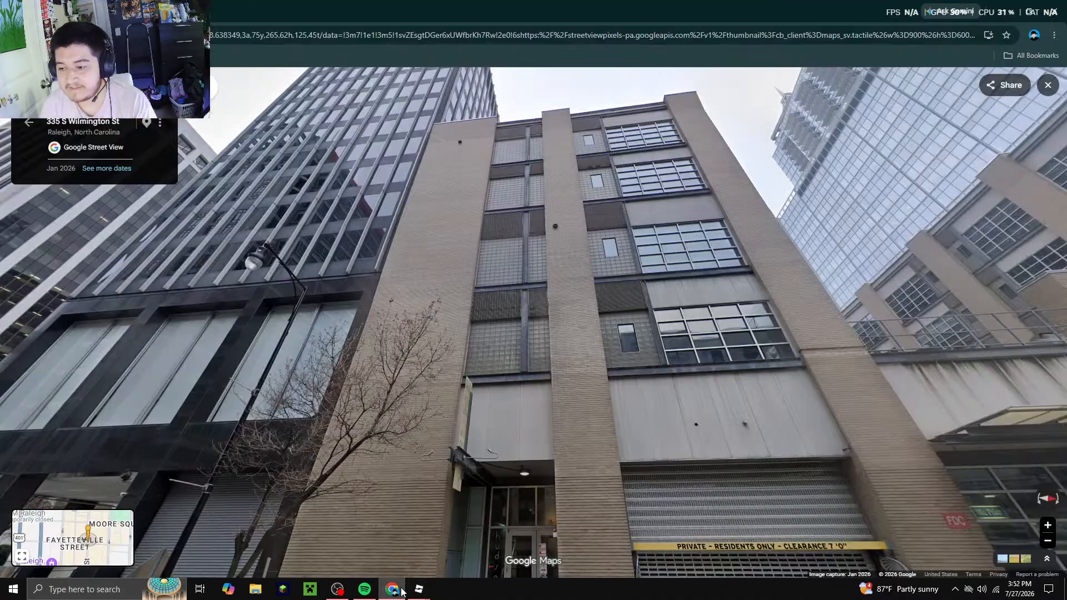
{"action": "left_click", "coordinate": [401, 592]}
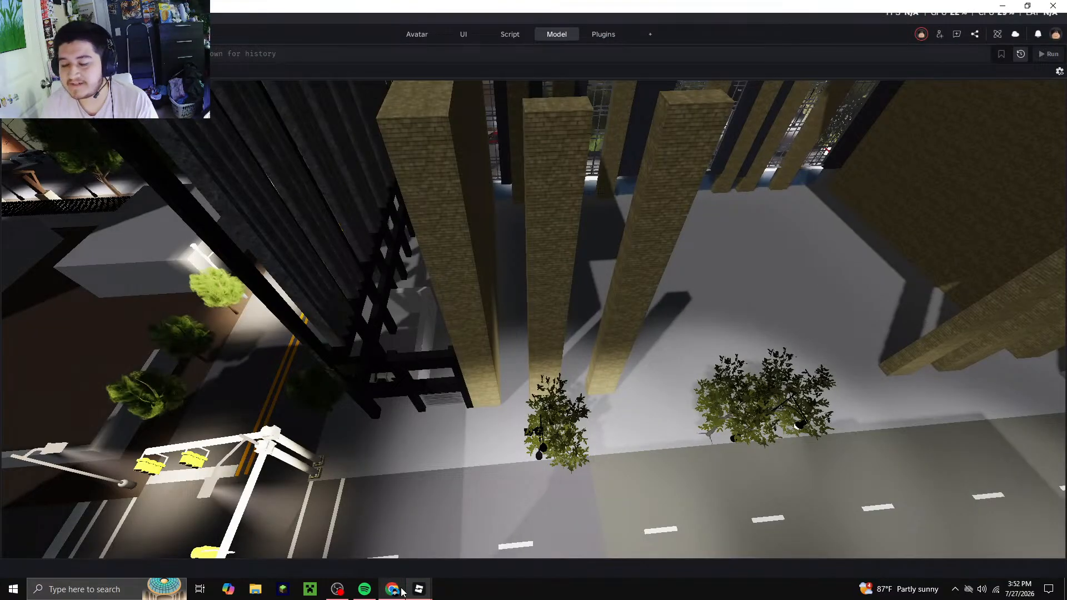
{"action": "key", "text": "a"}
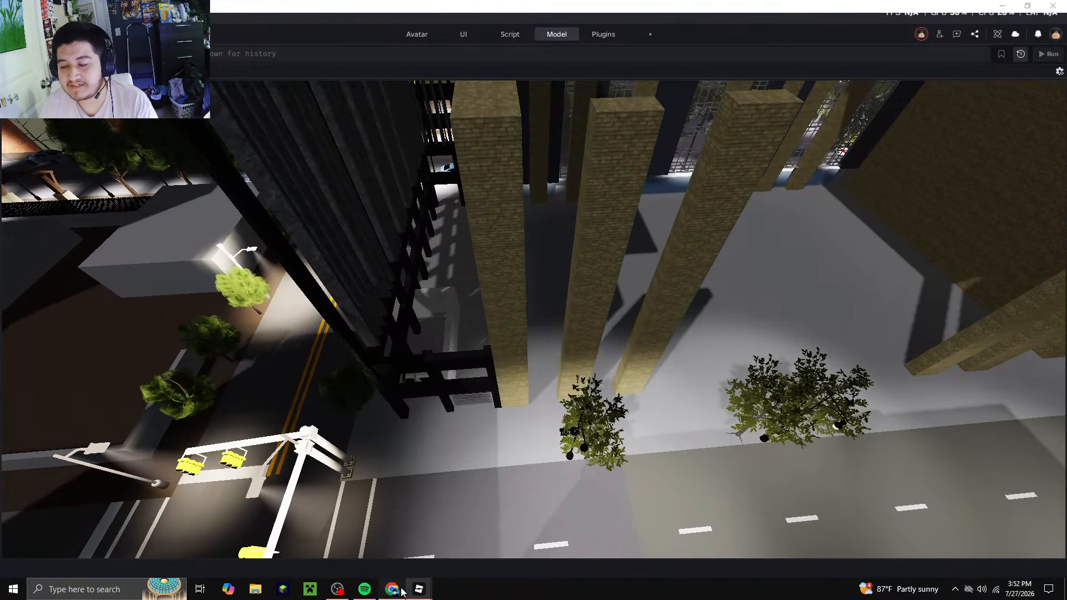
{"action": "left_click", "coordinate": [402, 593]}
{"action": "left_click_drag", "start_coordinate": [418, 502], "coordinate": [428, 405]}
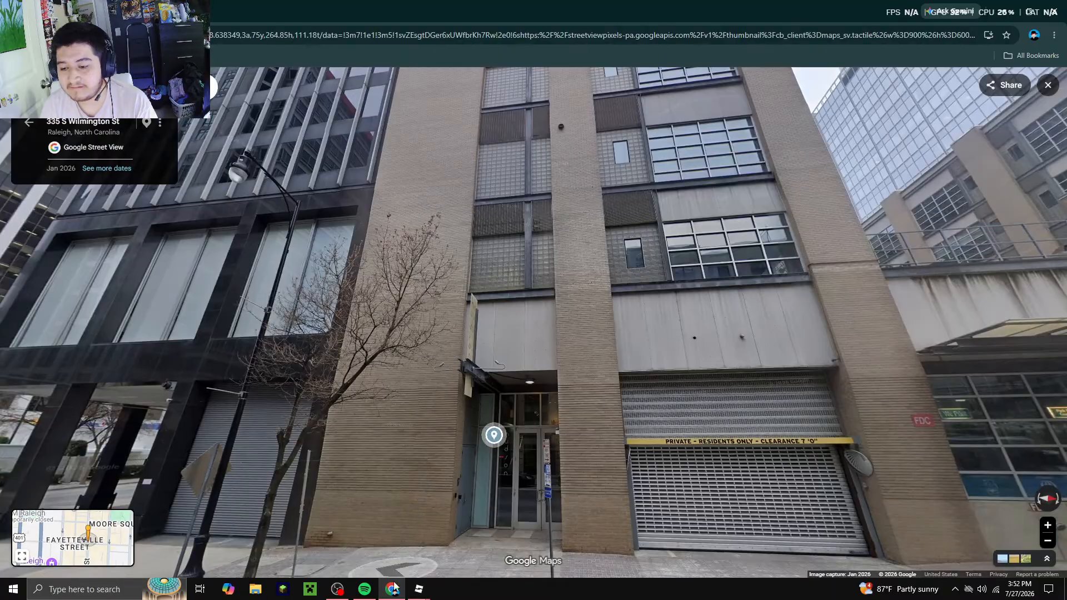
{"action": "left_click", "coordinate": [392, 591]}
In Roblox Studio, copy the small blue glass base panel from the front facade and move the duplicate between the first two rear columns
{"action": "key", "text": "d"}
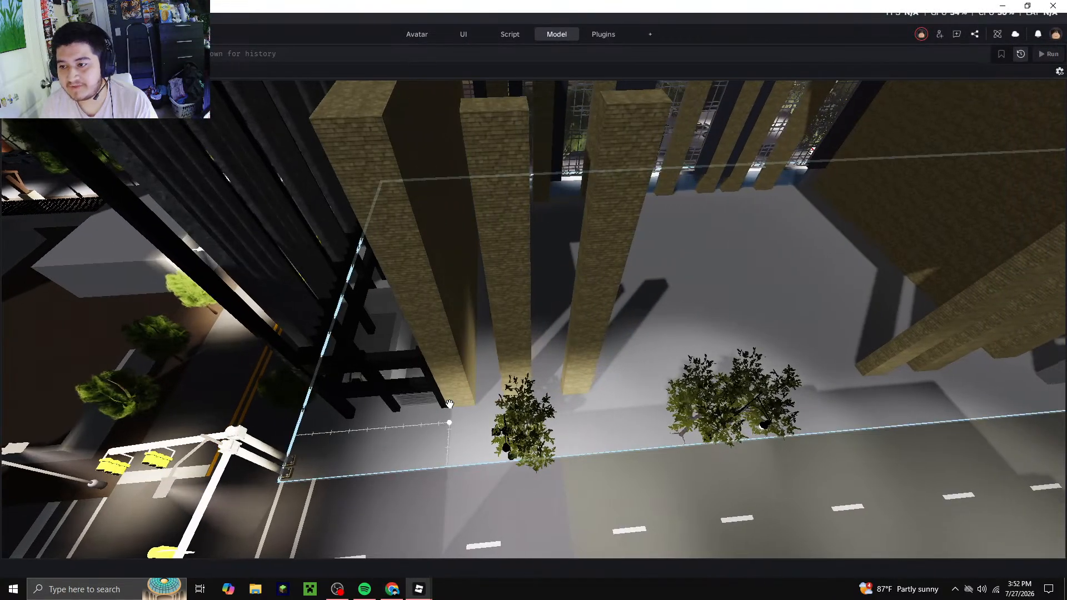
{"action": "right_click_drag", "start_coordinate": [444, 427], "coordinate": [442, 414]}
{"action": "scroll", "coordinate": [482, 284], "scroll_direction": "up", "scroll_amount": 8}
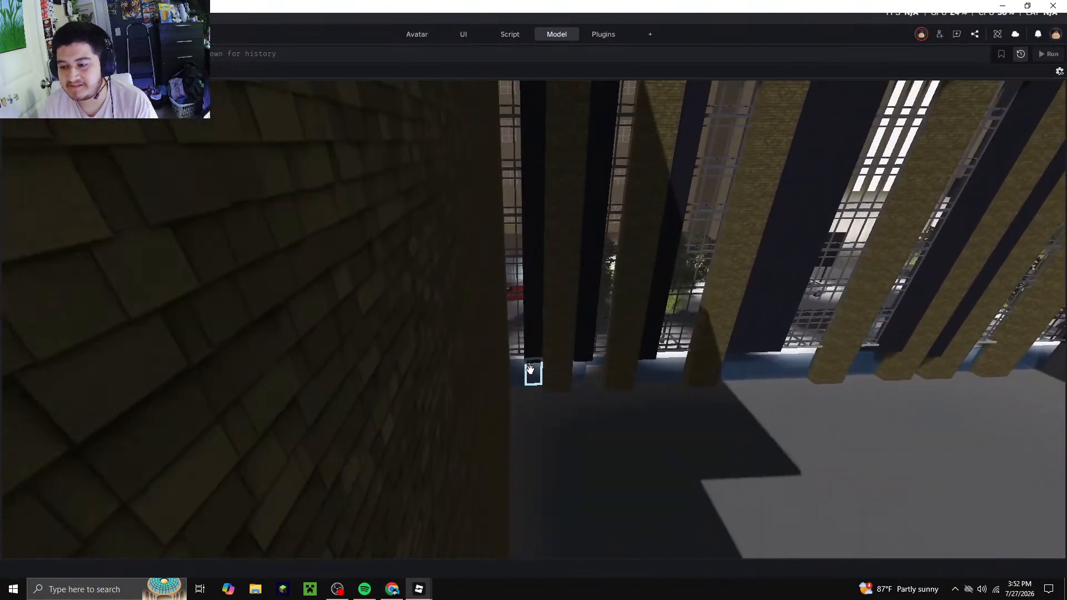
{"action": "right_click", "coordinate": [530, 371]}
{"action": "left_click", "coordinate": [574, 23]}
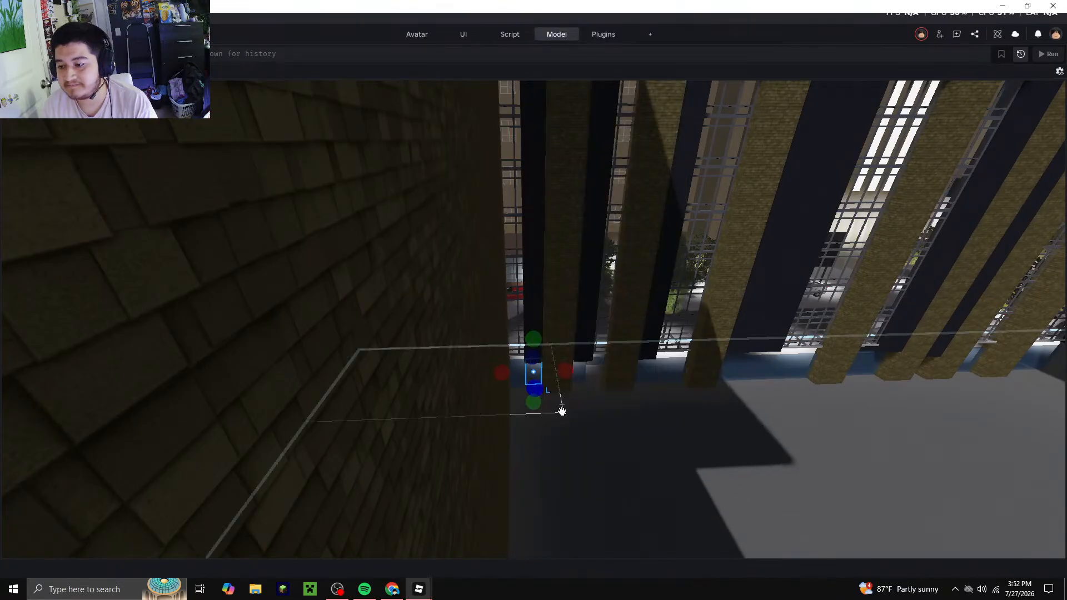
{"action": "right_click", "coordinate": [563, 409]}
{"action": "left_click", "coordinate": [590, 43]}
{"action": "right_click_drag", "start_coordinate": [593, 373], "coordinate": [610, 252]}
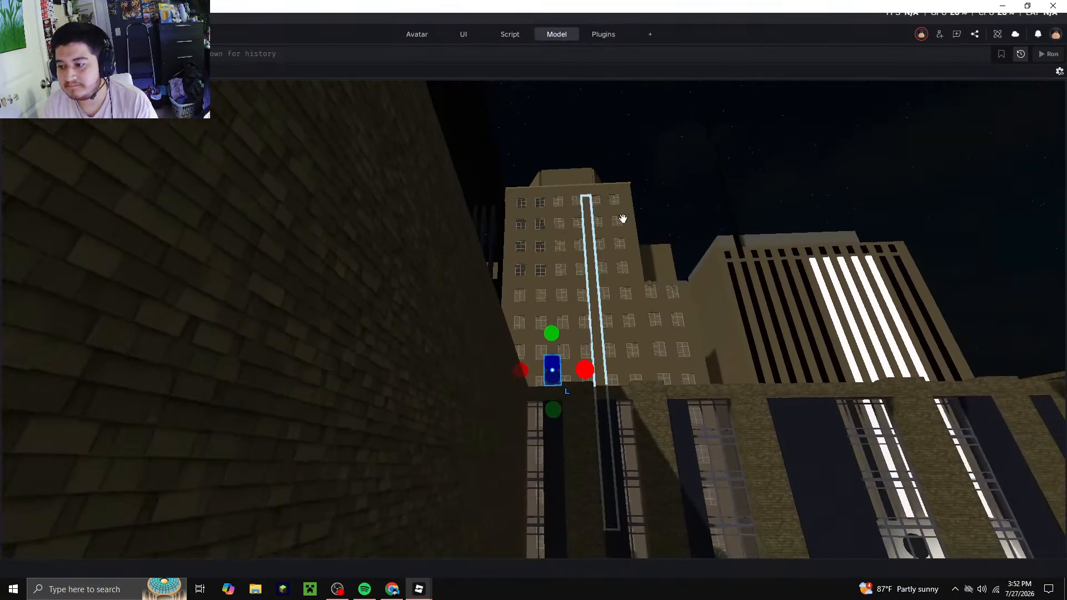
{"action": "left_click", "coordinate": [641, 186]}
{"action": "left_click_drag", "start_coordinate": [554, 365], "coordinate": [469, 197]}
{"action": "left_click_drag", "start_coordinate": [507, 143], "coordinate": [589, 148]}
Scale the blue glass base panel sideways to meet the brick column beside the black building
{"action": "right_click_drag", "start_coordinate": [558, 293], "coordinate": [558, 293]}
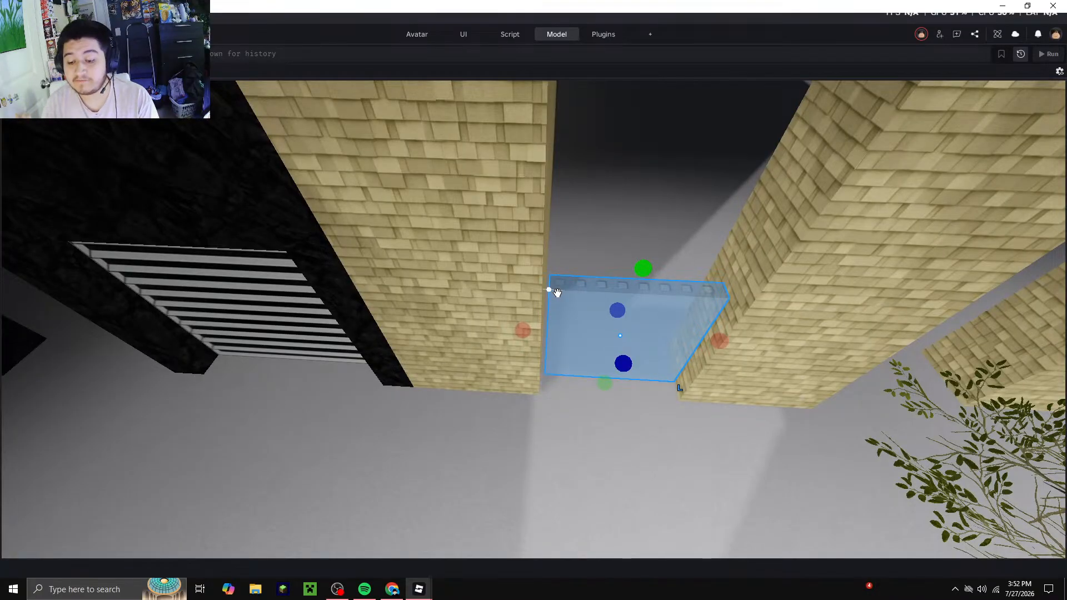
{"action": "key", "text": "w"}
{"action": "left_click_drag", "start_coordinate": [525, 333], "coordinate": [517, 336]}
{"action": "key", "text": "w"}
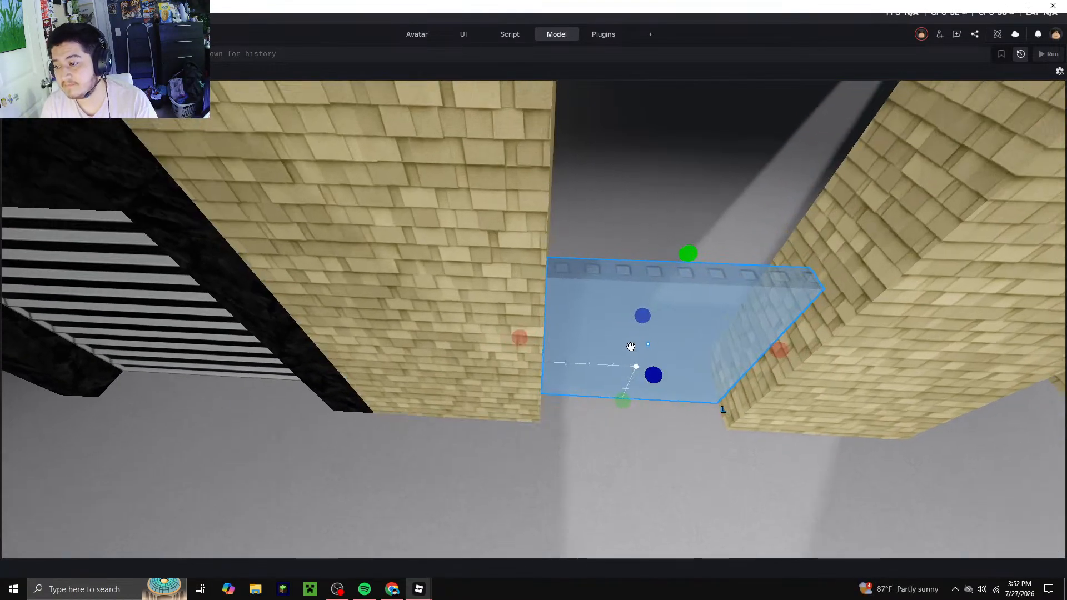
{"action": "right_click_drag", "start_coordinate": [631, 360], "coordinate": [631, 359]}
{"action": "key", "text": "s"}
Consult the rear facade in Street View, copy a dark panel from the front facade and move the duplicate to the same rear column gap
{"action": "left_click", "coordinate": [403, 589]}
{"action": "left_click", "coordinate": [403, 589]}
{"action": "key", "text": "d"}
{"action": "left_click", "coordinate": [404, 589]}
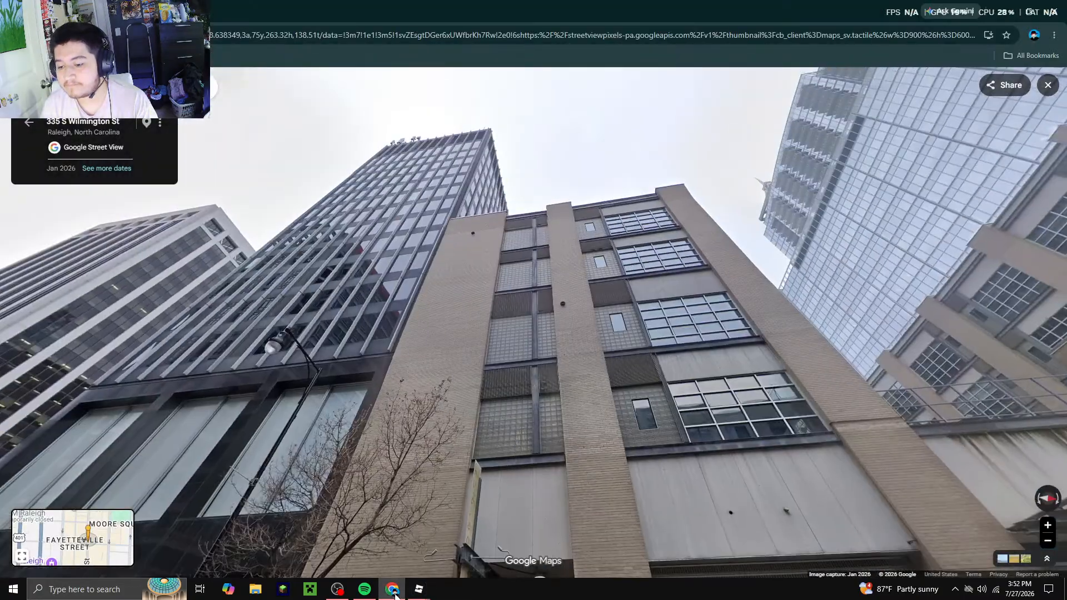
{"action": "left_click", "coordinate": [403, 594]}
{"action": "key", "text": "w"}
{"action": "right_click_drag", "start_coordinate": [560, 311], "coordinate": [548, 324]}
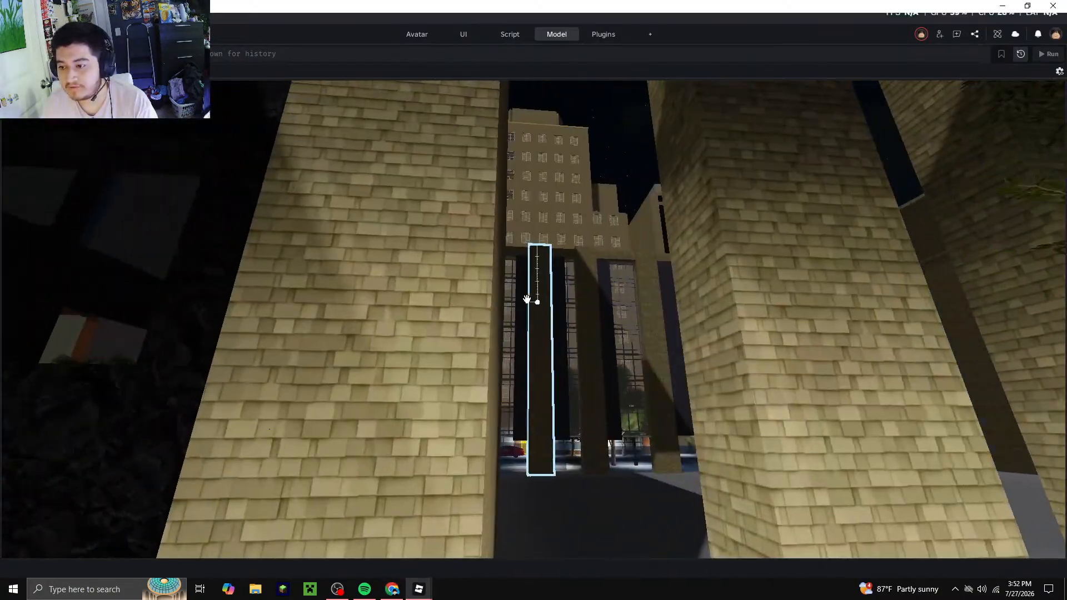
{"action": "right_click", "coordinate": [522, 299]}
{"action": "left_click", "coordinate": [556, 18]}
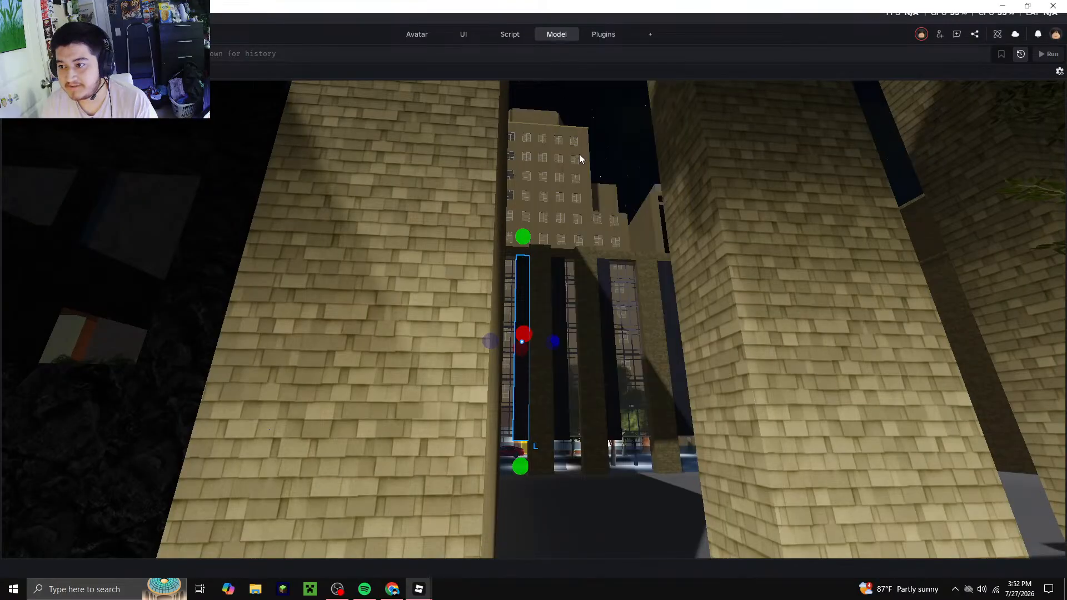
{"action": "right_click", "coordinate": [579, 144]}
{"action": "left_click", "coordinate": [602, 44]}
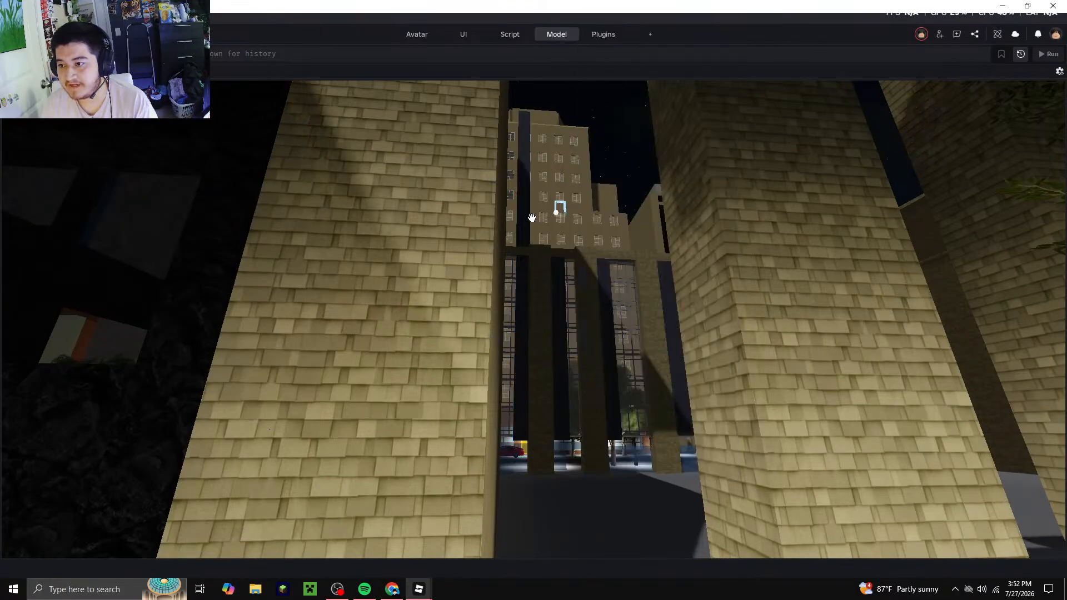
{"action": "left_click_drag", "start_coordinate": [533, 240], "coordinate": [556, 307]}
Scale the dark panel to span the gap between the first two rear columns and rise to just below their tops
{"action": "right_click_drag", "start_coordinate": [555, 307], "coordinate": [556, 307]}
{"action": "left_click_drag", "start_coordinate": [542, 126], "coordinate": [586, 131]}
{"action": "right_click_drag", "start_coordinate": [567, 249], "coordinate": [558, 222]}
{"action": "key", "text": "w"}
{"action": "key", "text": "s"}
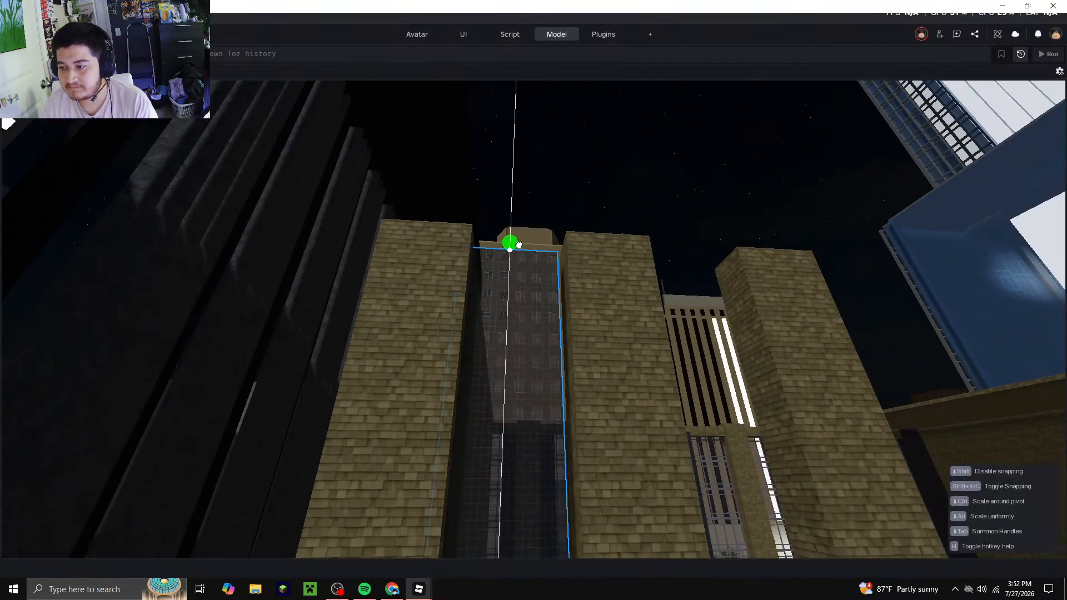
{"action": "left_click", "coordinate": [603, 149]}
Widen the dark panel slightly into the adjoining rear brick column and check the entrance bay in Street View in Chrome
{"action": "key", "text": "d"}
{"action": "key", "text": "s"}
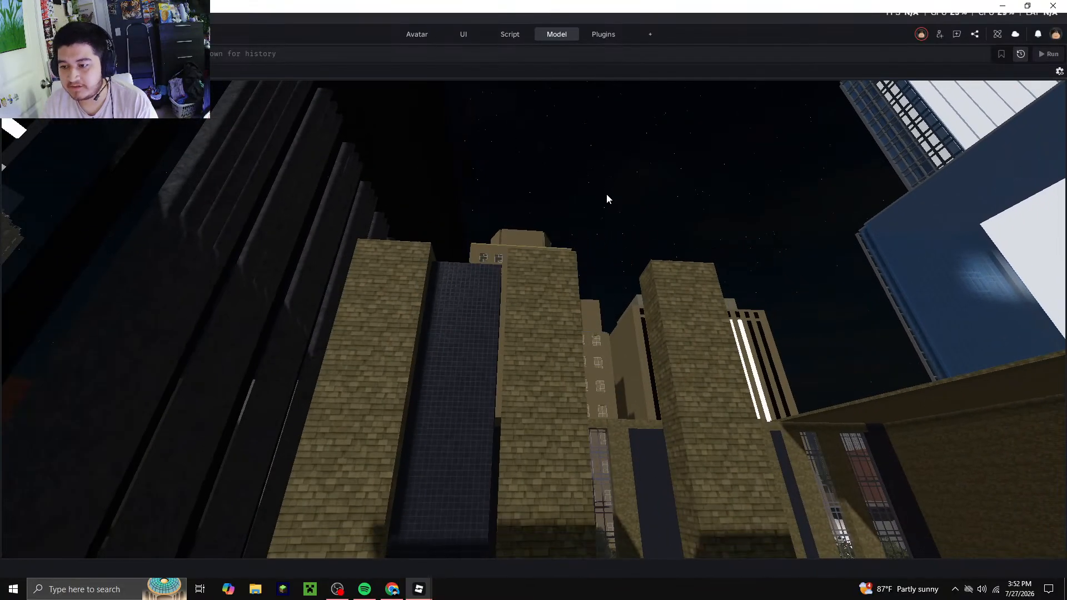
{"action": "key", "text": "w"}
{"action": "right_click_drag", "start_coordinate": [605, 194], "coordinate": [602, 205]}
{"action": "key", "text": "s"}
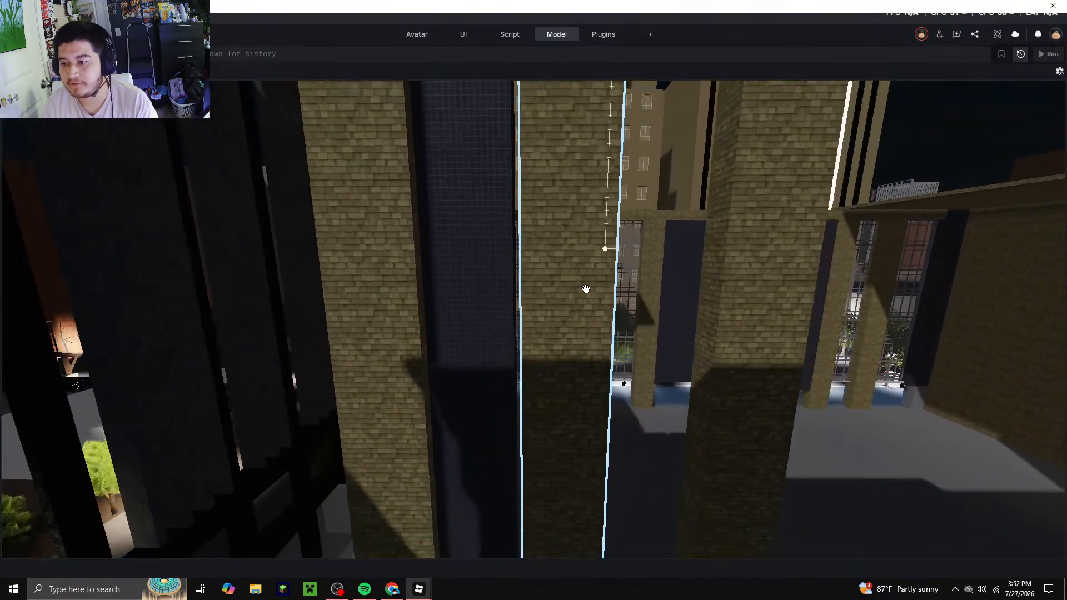
{"action": "right_click_drag", "start_coordinate": [569, 321], "coordinate": [565, 317]}
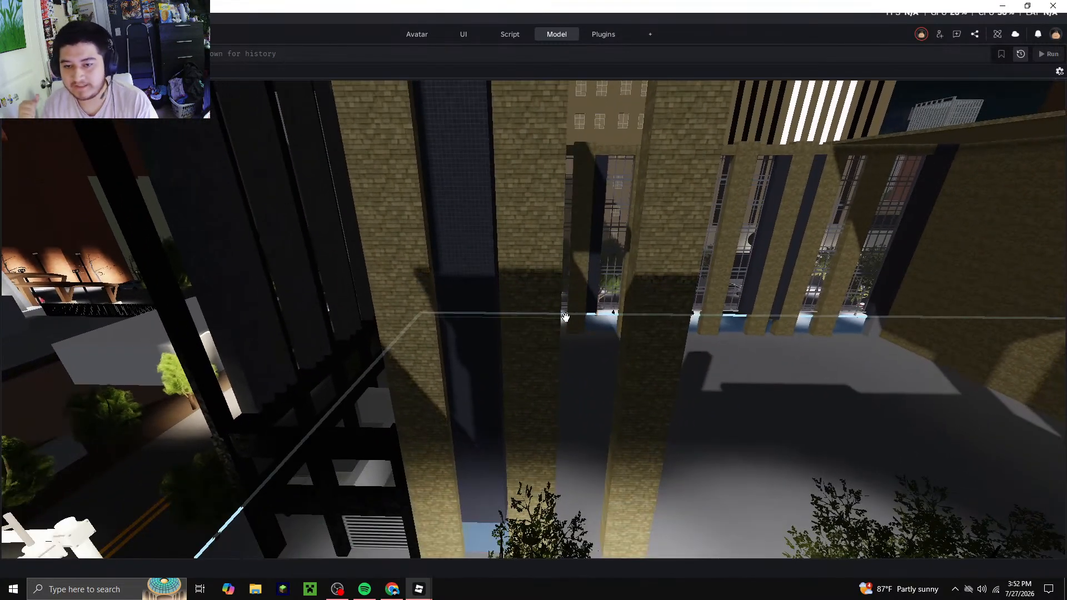
{"action": "key", "text": "a"}
{"action": "left_click", "coordinate": [484, 293]}
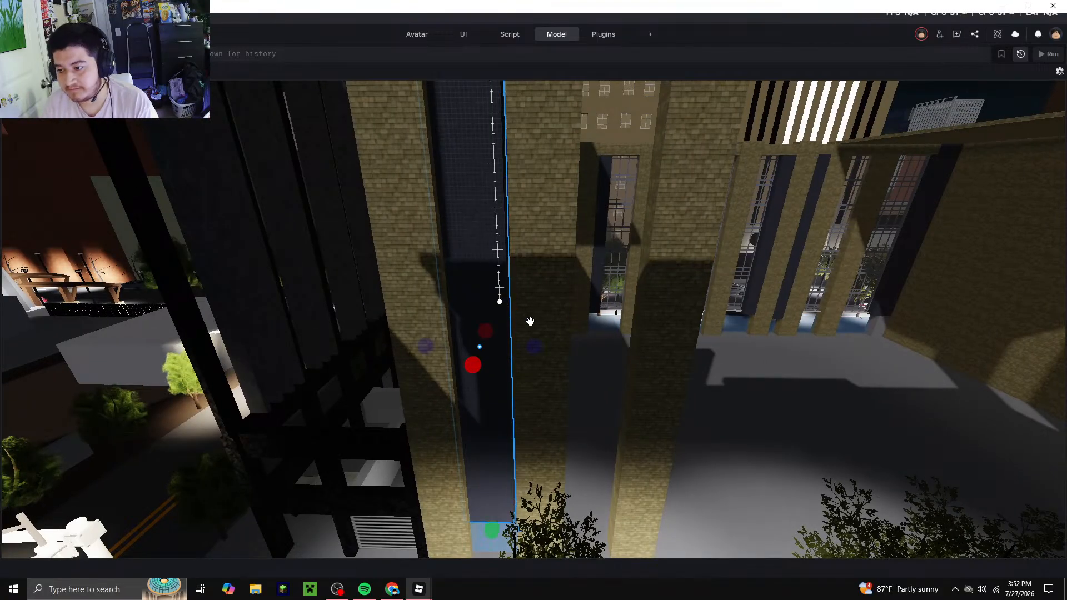
{"action": "left_click_drag", "start_coordinate": [535, 347], "coordinate": [538, 346]}
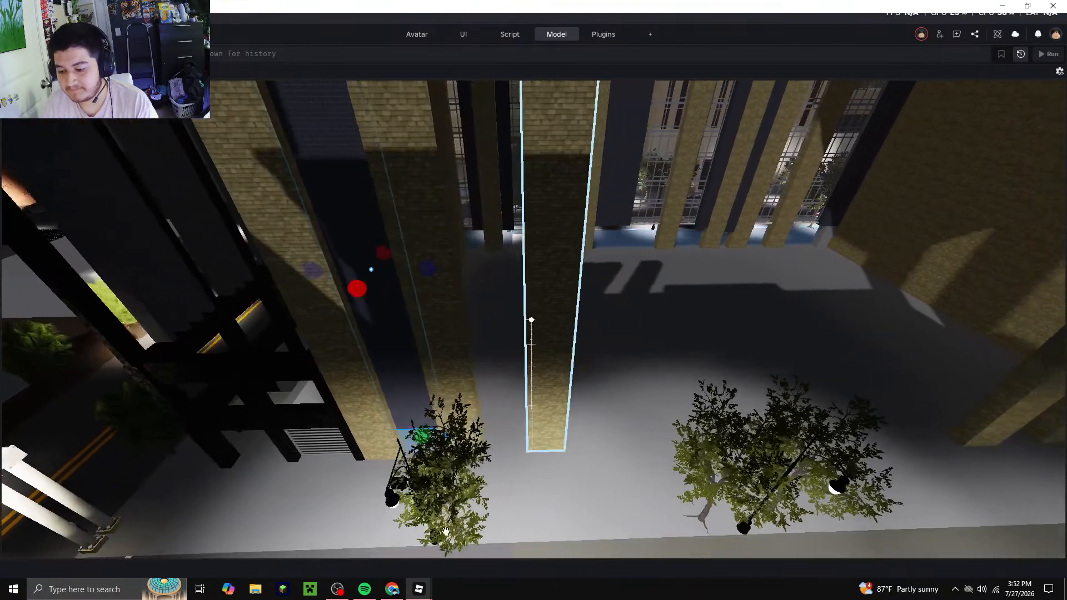
{"action": "left_click", "coordinate": [392, 588]}
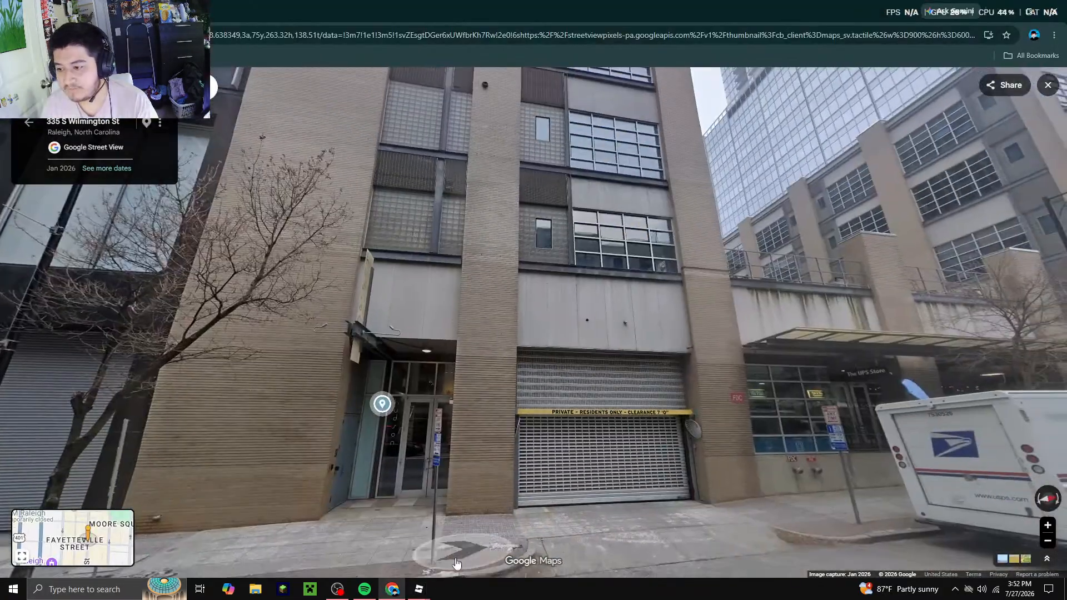
Return to the city model and widen the rear dark panel past the second brick column into the next gap
{"action": "left_click", "coordinate": [393, 590]}
{"action": "left_click", "coordinate": [392, 589]}
{"action": "left_click", "coordinate": [392, 589]}
{"action": "right_click_drag", "start_coordinate": [484, 313], "coordinate": [486, 311]}
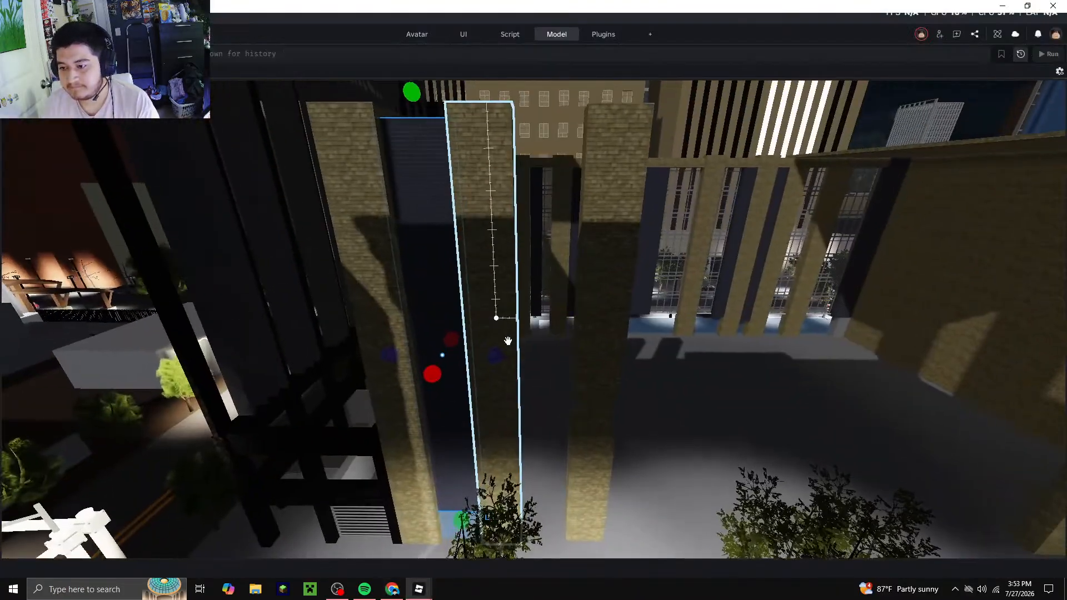
{"action": "left_click_drag", "start_coordinate": [494, 357], "coordinate": [564, 353]}
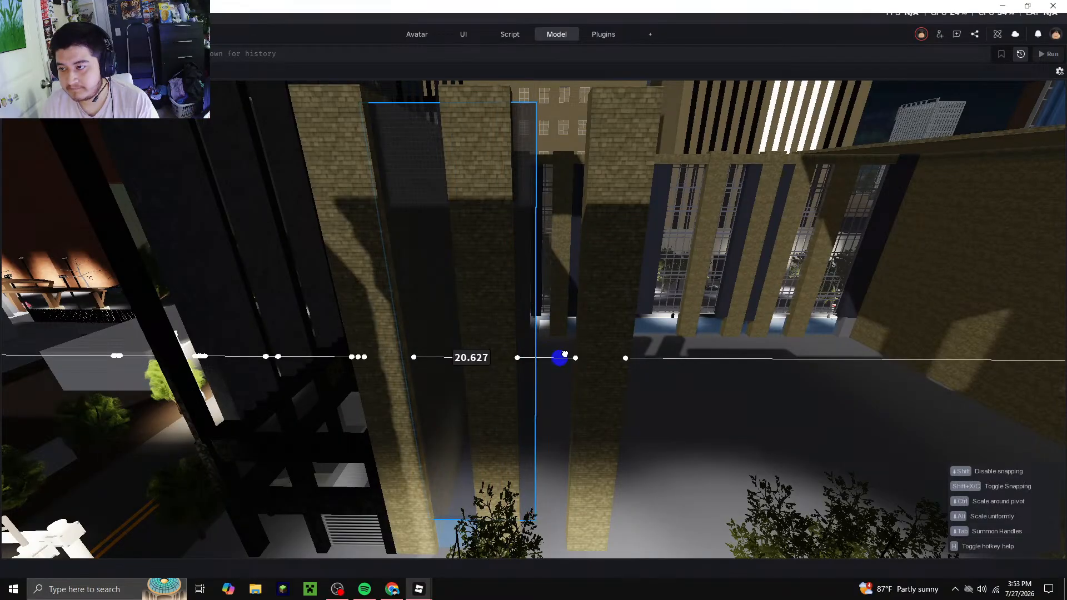
{"action": "right_click_drag", "start_coordinate": [562, 358], "coordinate": [562, 355]}
{"action": "key", "text": "s"}
{"action": "left_click", "coordinate": [625, 122]}
{"action": "key", "text": "d"}
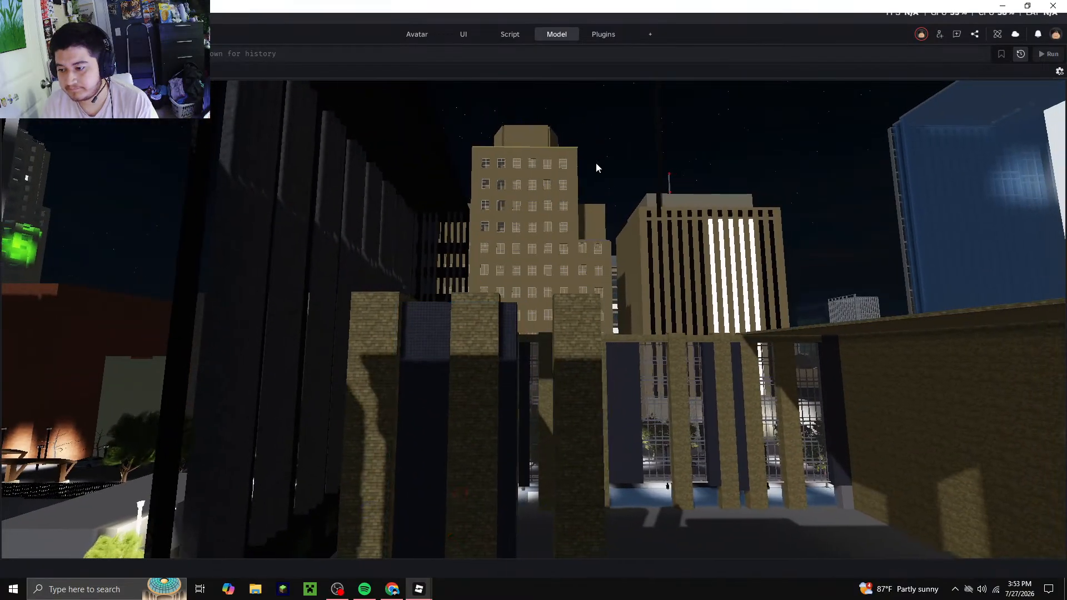
Copy a window frame from between the front facade's columns and paste a duplicate of it
{"action": "key", "text": "w"}
{"action": "key", "text": "w"}
{"action": "left_click", "coordinate": [539, 277]}
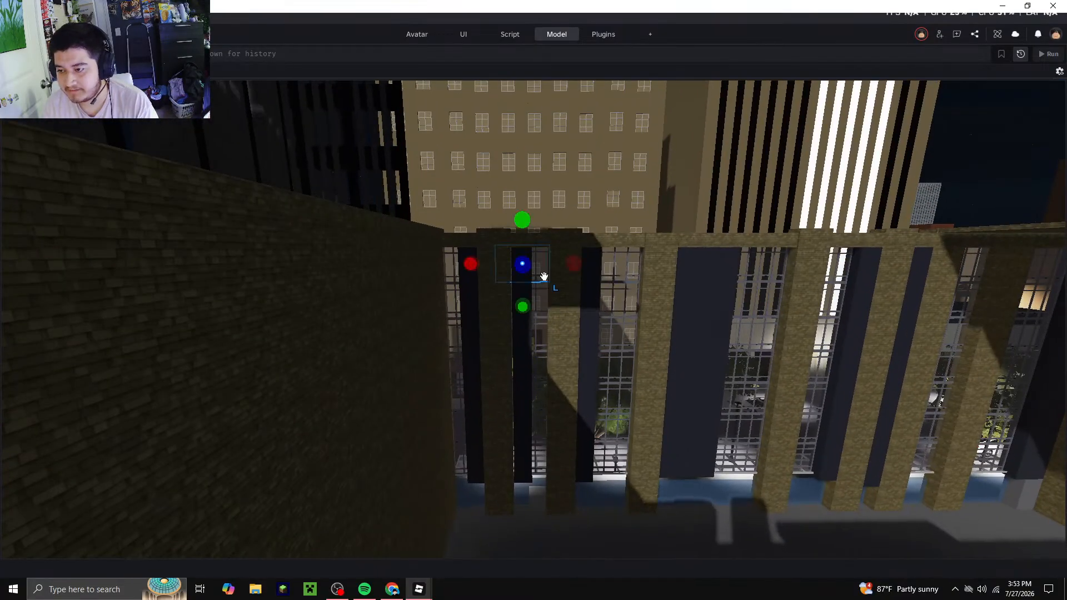
{"action": "right_click", "coordinate": [543, 279]}
{"action": "left_click", "coordinate": [569, 19]}
{"action": "right_click", "coordinate": [550, 296]}
{"action": "left_click", "coordinate": [580, 43]}
{"action": "key", "text": "s"}
{"action": "left_click", "coordinate": [609, 137]}
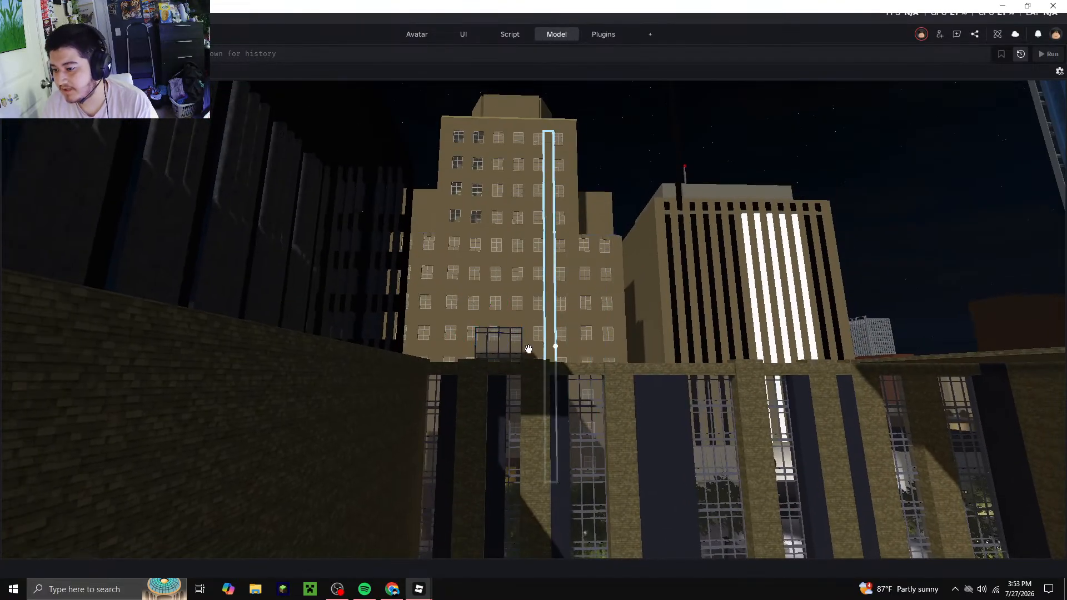
Move the pasted window into the rear gap between the dark panel and the third brick column, near street level
{"action": "left_click_drag", "start_coordinate": [520, 351], "coordinate": [541, 393]}
{"action": "right_click_drag", "start_coordinate": [542, 394], "coordinate": [541, 393]}
{"action": "left_click_drag", "start_coordinate": [542, 393], "coordinate": [542, 393]}
{"action": "right_click_drag", "start_coordinate": [542, 394], "coordinate": [542, 393]}
{"action": "left_click_drag", "start_coordinate": [542, 394], "coordinate": [540, 384]}
{"action": "key", "text": "w"}
{"action": "right_click_drag", "start_coordinate": [542, 387], "coordinate": [540, 385]}
{"action": "left_click_drag", "start_coordinate": [541, 384], "coordinate": [546, 386]}
{"action": "right_click_drag", "start_coordinate": [540, 385], "coordinate": [546, 386]}
{"action": "left_click_drag", "start_coordinate": [546, 386], "coordinate": [544, 313]}
{"action": "key", "text": "w"}
{"action": "right_click_drag", "start_coordinate": [491, 419], "coordinate": [485, 421]}
{"action": "key", "text": "s"}
Switch to the Move tool, copy the rear window and paste a duplicate of it
{"action": "left_click", "coordinate": [555, 34]}
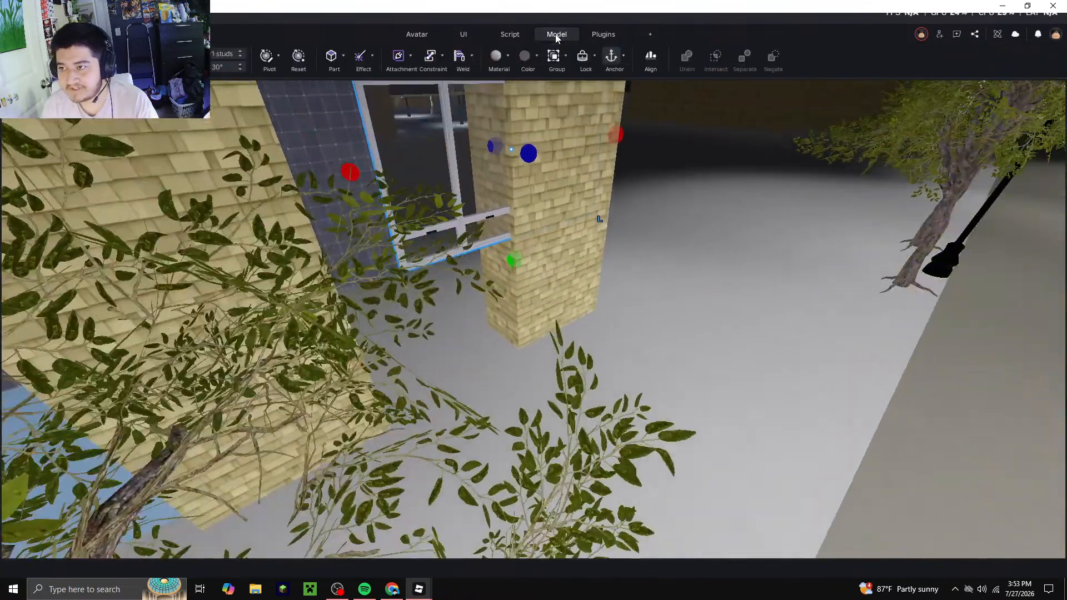
{"action": "left_click", "coordinate": [45, 58]}
{"action": "key", "text": "d"}
{"action": "right_click_drag", "start_coordinate": [559, 283], "coordinate": [538, 293]}
{"action": "right_click", "coordinate": [538, 293]}
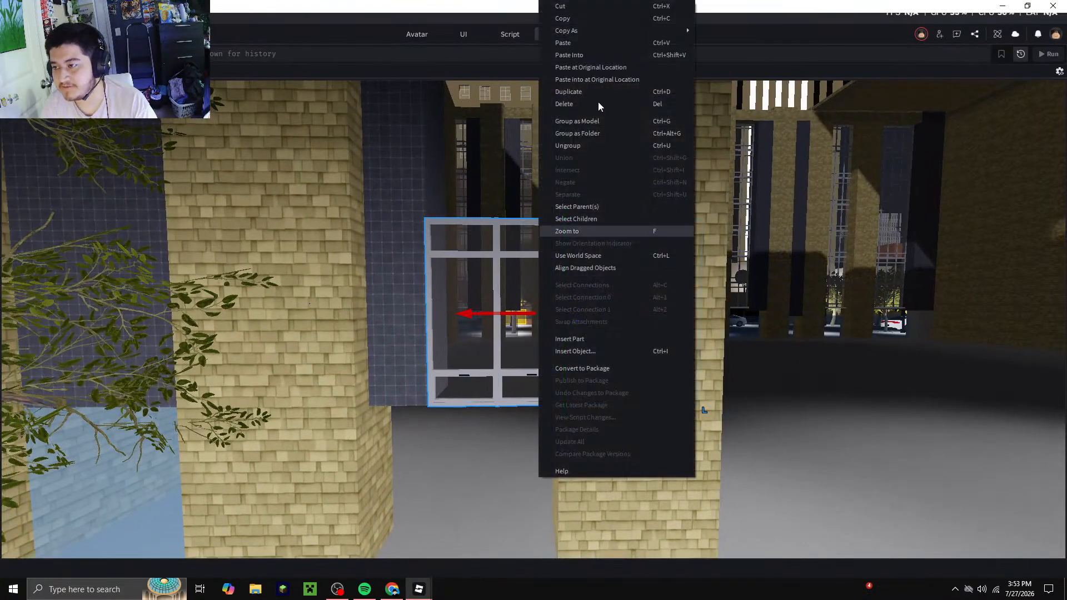
{"action": "left_click", "coordinate": [571, 21]}
{"action": "right_click", "coordinate": [500, 312]}
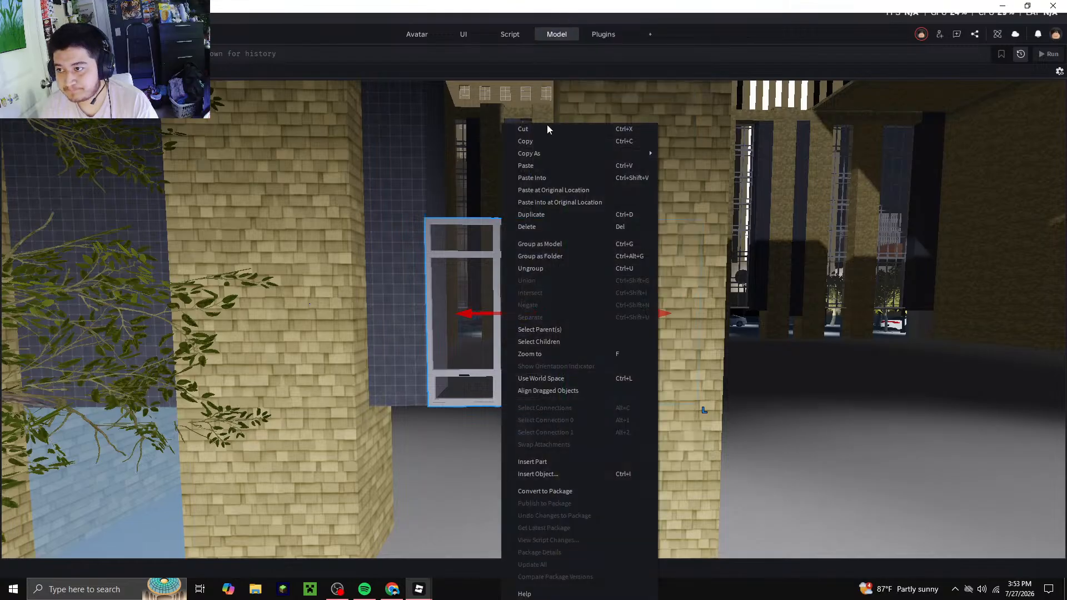
{"action": "left_click", "coordinate": [548, 165]}
Position the duplicate directly above the first rear window, aligned beside the dark panel
{"action": "key", "text": "s"}
{"action": "right_click_drag", "start_coordinate": [548, 341], "coordinate": [546, 341]}
{"action": "left_click_drag", "start_coordinate": [538, 144], "coordinate": [535, 182]}
{"action": "right_click_drag", "start_coordinate": [534, 178], "coordinate": [535, 183]}
{"action": "left_click_drag", "start_coordinate": [535, 183], "coordinate": [535, 181]}
{"action": "right_click_drag", "start_coordinate": [535, 183], "coordinate": [535, 181]}
{"action": "key", "text": "w"}
{"action": "left_click_drag", "start_coordinate": [535, 181], "coordinate": [534, 181]}
{"action": "right_click_drag", "start_coordinate": [535, 181], "coordinate": [535, 180]}
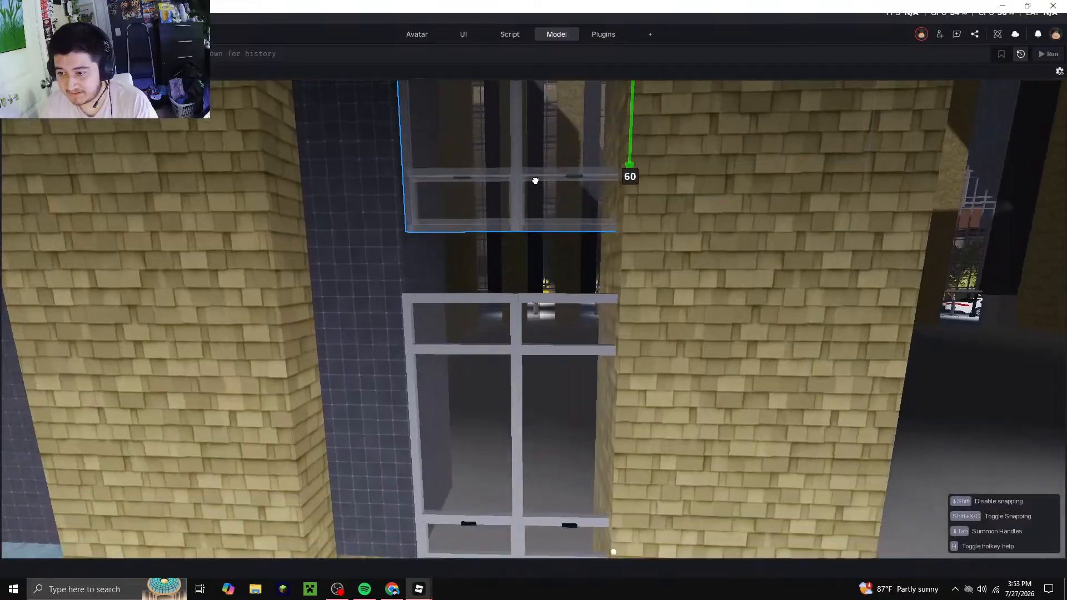
{"action": "left_click_drag", "start_coordinate": [534, 181], "coordinate": [537, 189]}
{"action": "right_click_drag", "start_coordinate": [534, 181], "coordinate": [538, 188]}
{"action": "left_click_drag", "start_coordinate": [538, 188], "coordinate": [545, 203]}
{"action": "key", "text": "s"}
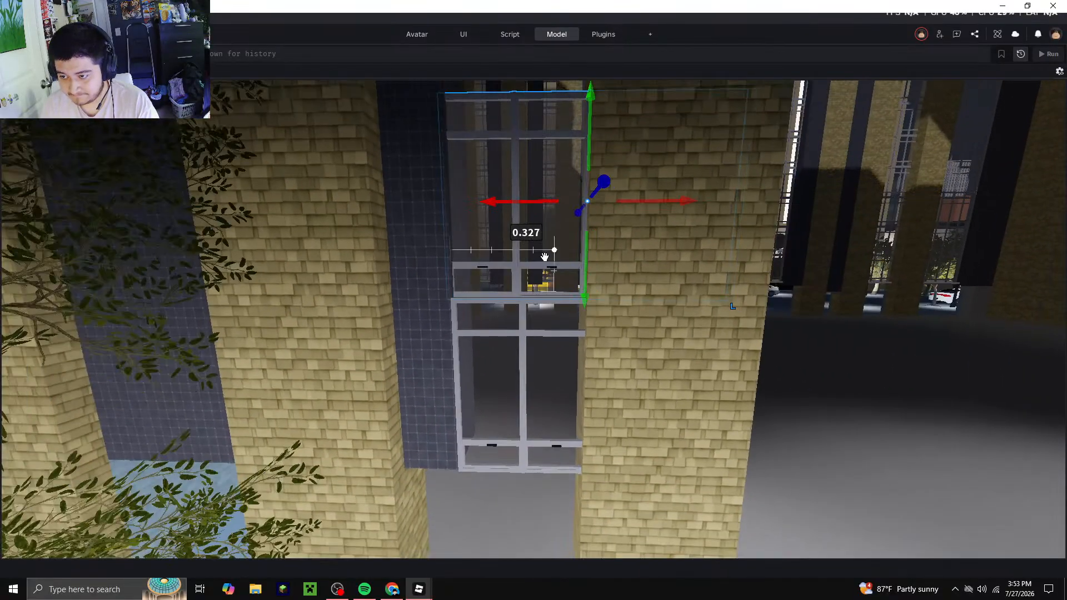
Paste a third window and lower it from the column tops onto the second window in the rear gap
{"action": "right_click", "coordinate": [545, 202]}
{"action": "left_click", "coordinate": [593, 44]}
{"action": "key", "text": "s"}
{"action": "right_click_drag", "start_coordinate": [548, 269], "coordinate": [552, 224]}
{"action": "left_click_drag", "start_coordinate": [565, 240], "coordinate": [565, 248]}
{"action": "right_click_drag", "start_coordinate": [564, 246], "coordinate": [565, 247]}
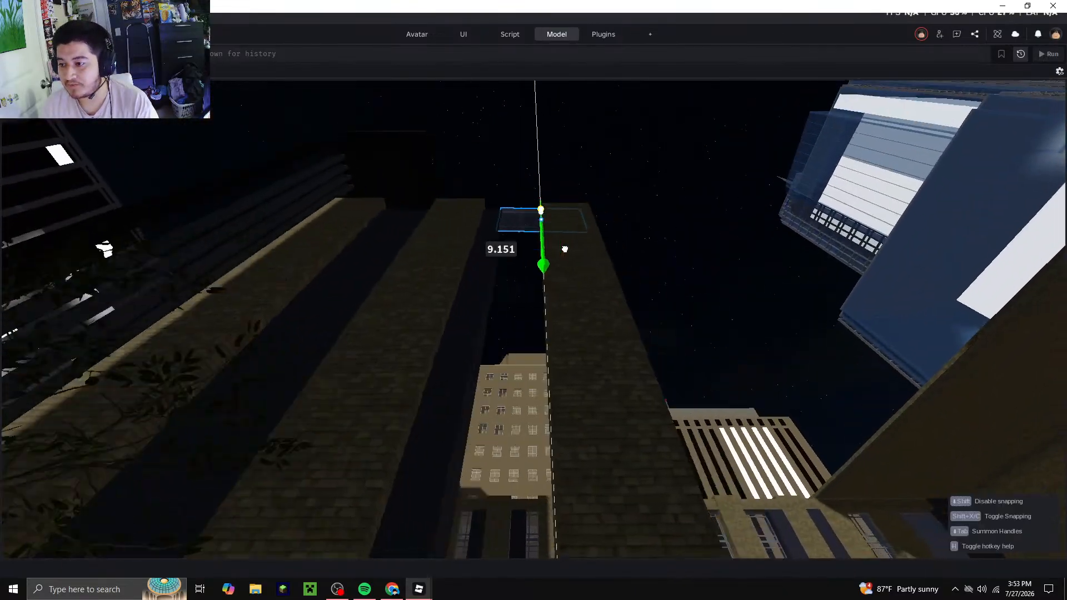
{"action": "left_click_drag", "start_coordinate": [565, 248], "coordinate": [564, 249]}
{"action": "right_click_drag", "start_coordinate": [565, 248], "coordinate": [564, 249]}
{"action": "left_click_drag", "start_coordinate": [564, 249], "coordinate": [565, 249]}
{"action": "right_click_drag", "start_coordinate": [565, 249], "coordinate": [565, 249]}
{"action": "left_click_drag", "start_coordinate": [565, 249], "coordinate": [582, 338]}
{"action": "right_click_drag", "start_coordinate": [583, 337], "coordinate": [586, 342]}
{"action": "key", "text": "w"}
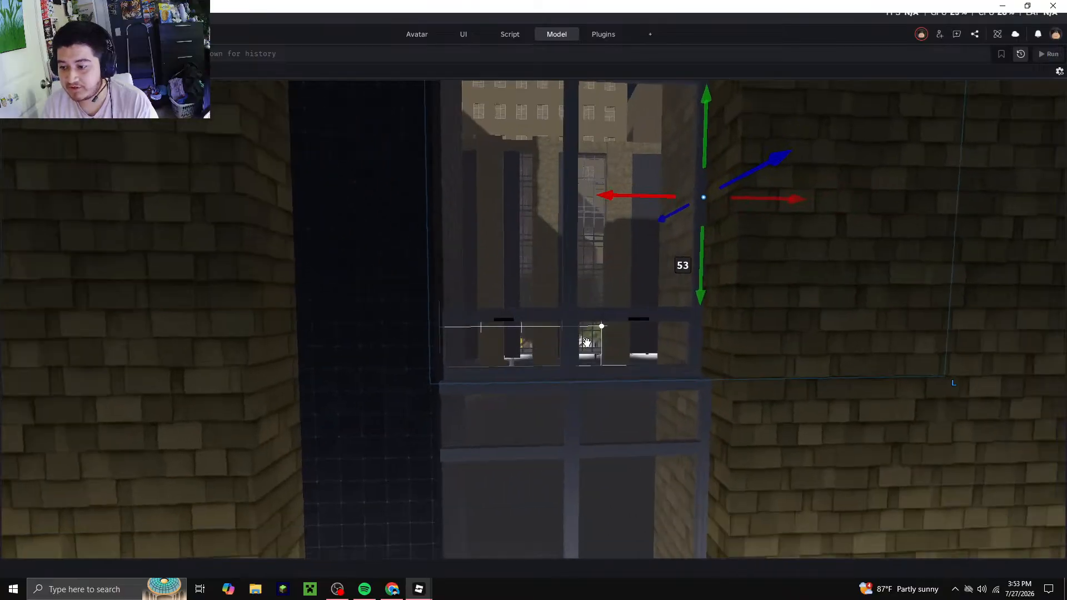
{"action": "key", "text": "s"}
{"action": "left_click", "coordinate": [615, 225]}
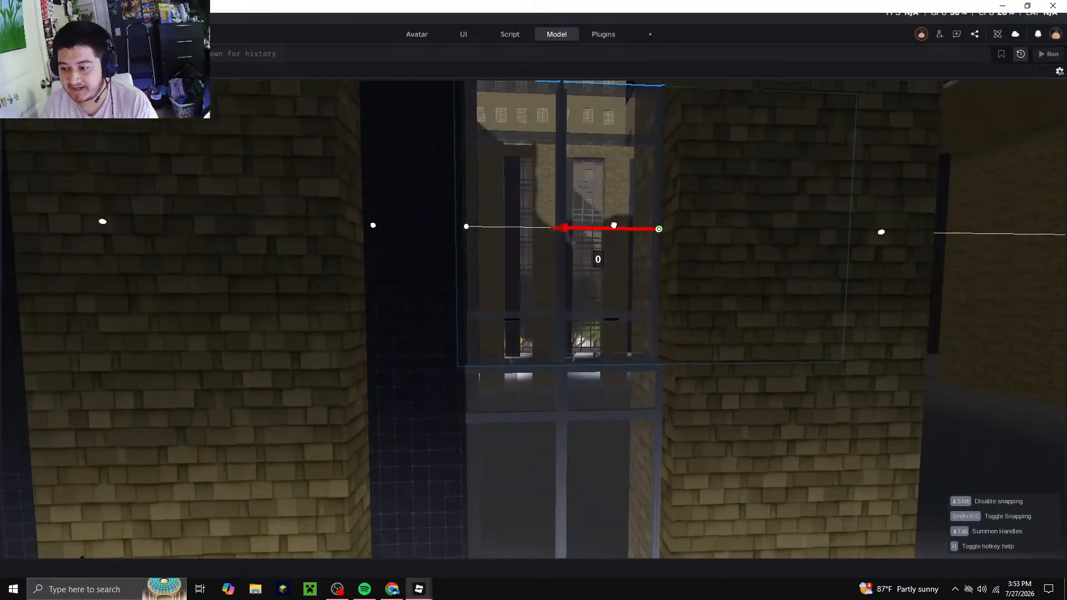
Paste another window copy and move it into the vertical window stack in the rear gap
{"action": "right_click", "coordinate": [562, 230]}
{"action": "left_click", "coordinate": [593, 46]}
{"action": "right_click_drag", "start_coordinate": [571, 304], "coordinate": [570, 300]}
{"action": "left_click_drag", "start_coordinate": [528, 177], "coordinate": [542, 282]}
{"action": "scroll", "coordinate": [477, 290], "scroll_direction": "down", "scroll_amount": 3}
Add one more window copy to the rear gap and seat it on the upper edge of the stack
{"action": "right_click", "coordinate": [478, 290]}
{"action": "left_click", "coordinate": [529, 45]}
{"action": "right_click_drag", "start_coordinate": [544, 326], "coordinate": [544, 328]}
{"action": "left_click_drag", "start_coordinate": [563, 181], "coordinate": [610, 399]}
{"action": "right_click_drag", "start_coordinate": [610, 398], "coordinate": [610, 399]}
{"action": "key", "text": "w"}
{"action": "key", "text": "s"}
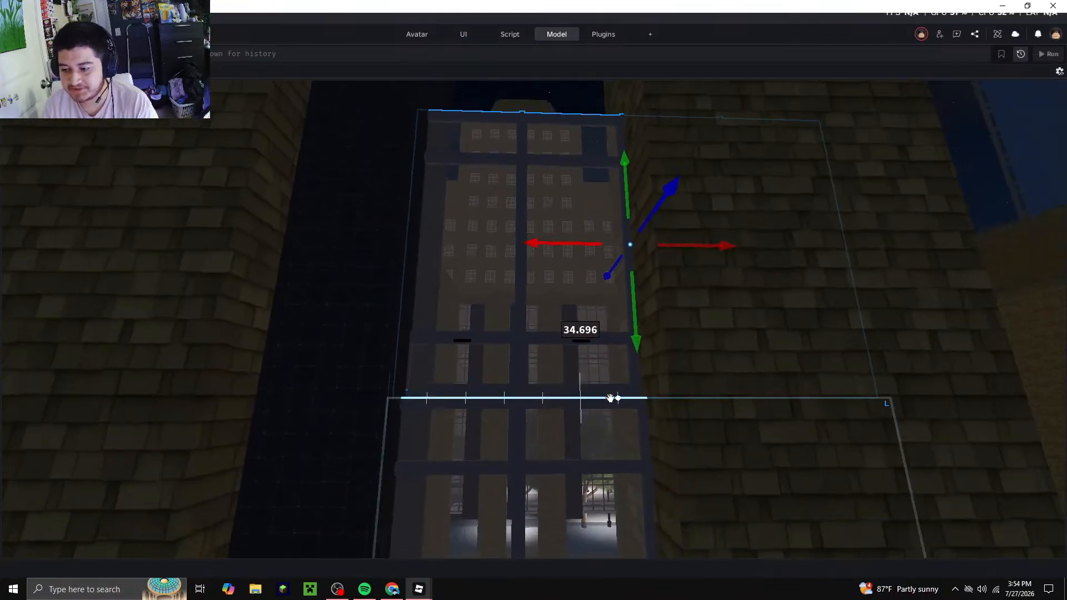
{"action": "key", "text": "w"}
{"action": "key", "text": "s"}
Paste a further window and align its lower edge with the top of the highest stacked window
{"action": "right_click", "coordinate": [579, 325]}
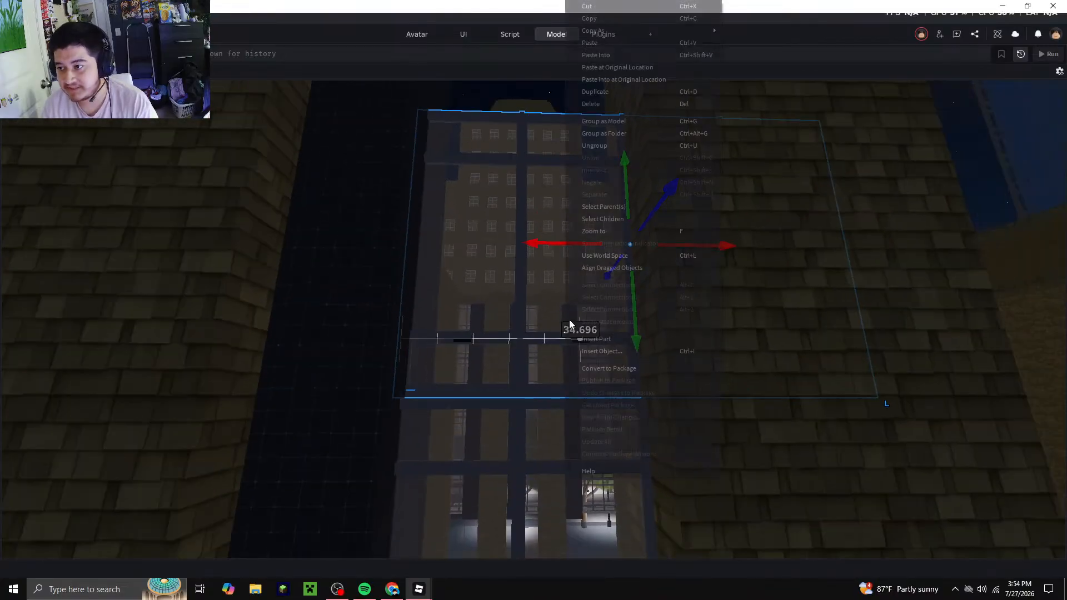
{"action": "left_click", "coordinate": [588, 43]}
{"action": "right_click_drag", "start_coordinate": [536, 290], "coordinate": [536, 290]}
{"action": "key", "text": "s"}
{"action": "left_click_drag", "start_coordinate": [533, 281], "coordinate": [538, 277]}
{"action": "key", "text": "w"}
{"action": "right_click_drag", "start_coordinate": [538, 279], "coordinate": [537, 278]}
{"action": "key", "text": "w"}
{"action": "left_click_drag", "start_coordinate": [538, 277], "coordinate": [543, 264]}
{"action": "key", "text": "w"}
{"action": "right_click_drag", "start_coordinate": [558, 299], "coordinate": [557, 299]}
{"action": "key", "text": "s"}
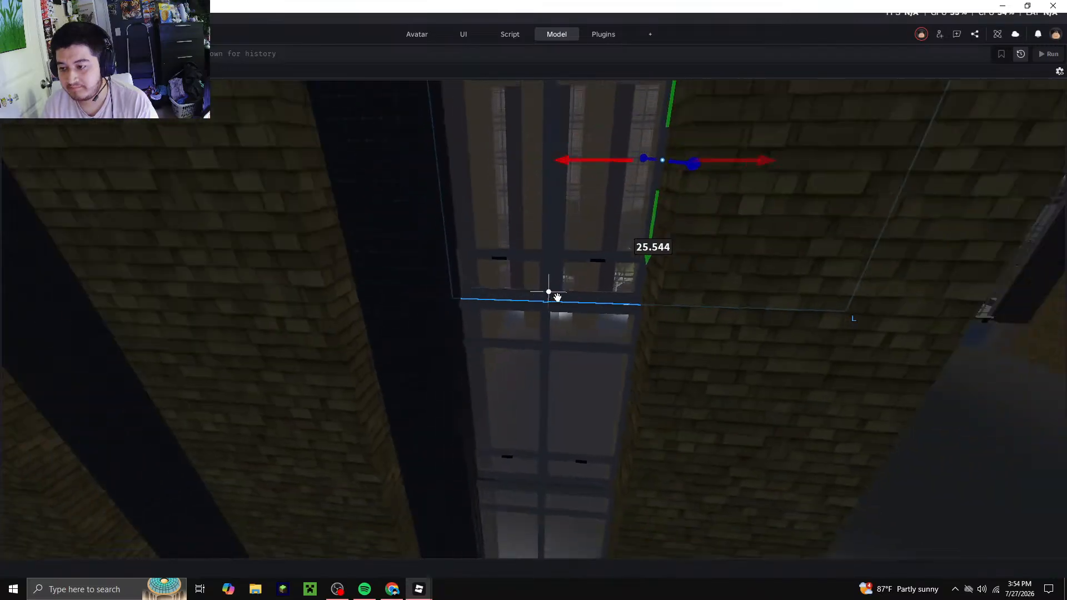
Duplicate the topmost rear window, stack the duplicate directly above it and deselect it
{"action": "right_click", "coordinate": [564, 368]}
{"action": "key", "text": "Escape"}
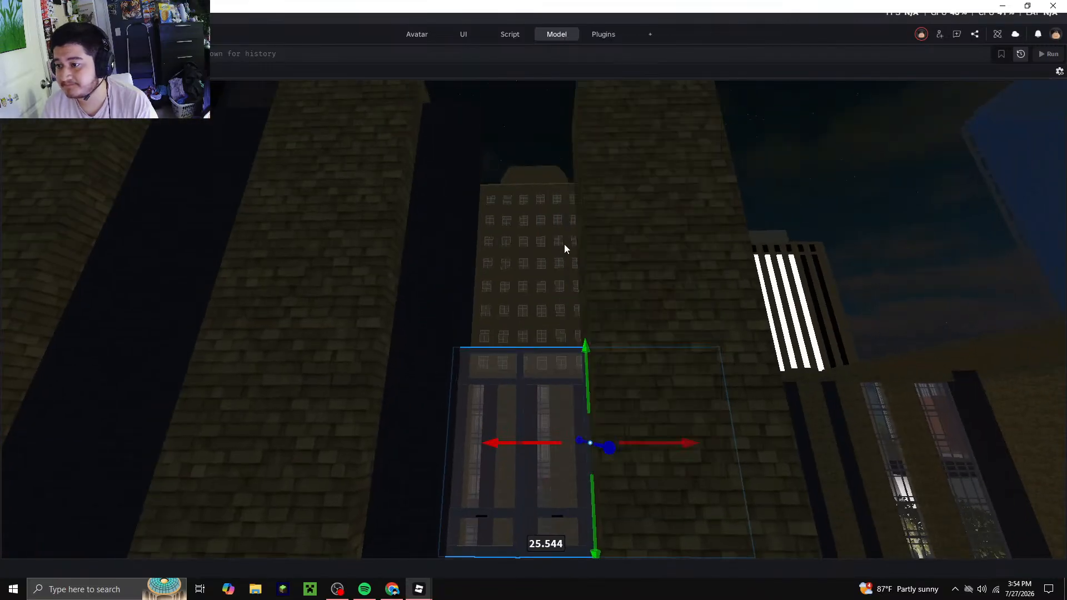
{"action": "key", "text": "ctrl+d"}
{"action": "key", "text": "s"}
{"action": "left_click_drag", "start_coordinate": [573, 163], "coordinate": [602, 377]}
{"action": "key", "text": "w"}
{"action": "right_click", "coordinate": [518, 235]}
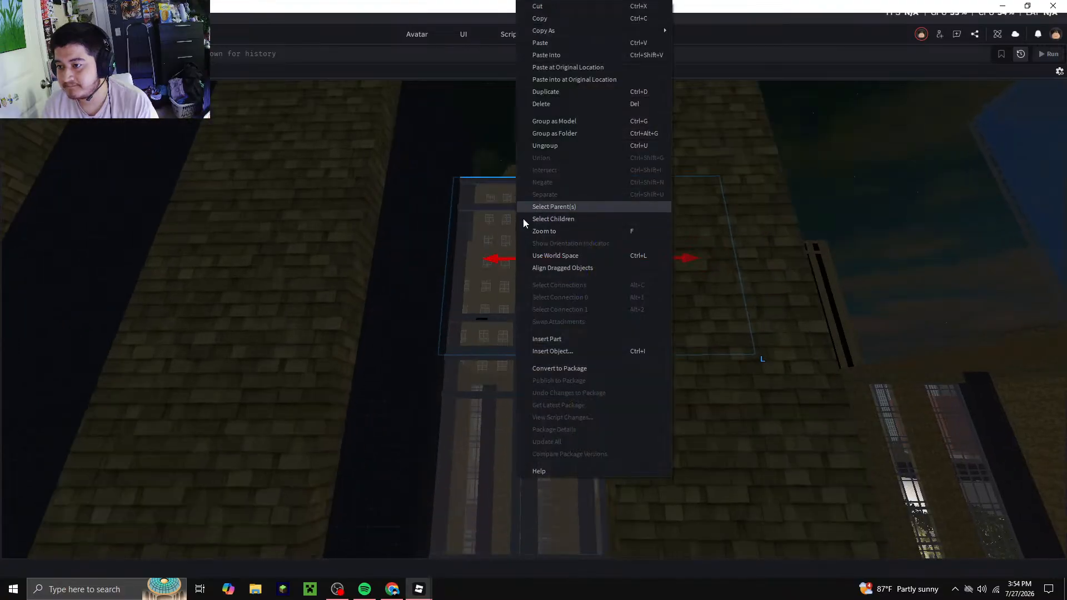
{"action": "left_click", "coordinate": [486, 245]}
{"action": "key", "text": "s"}
{"action": "left_click", "coordinate": [742, 207]}
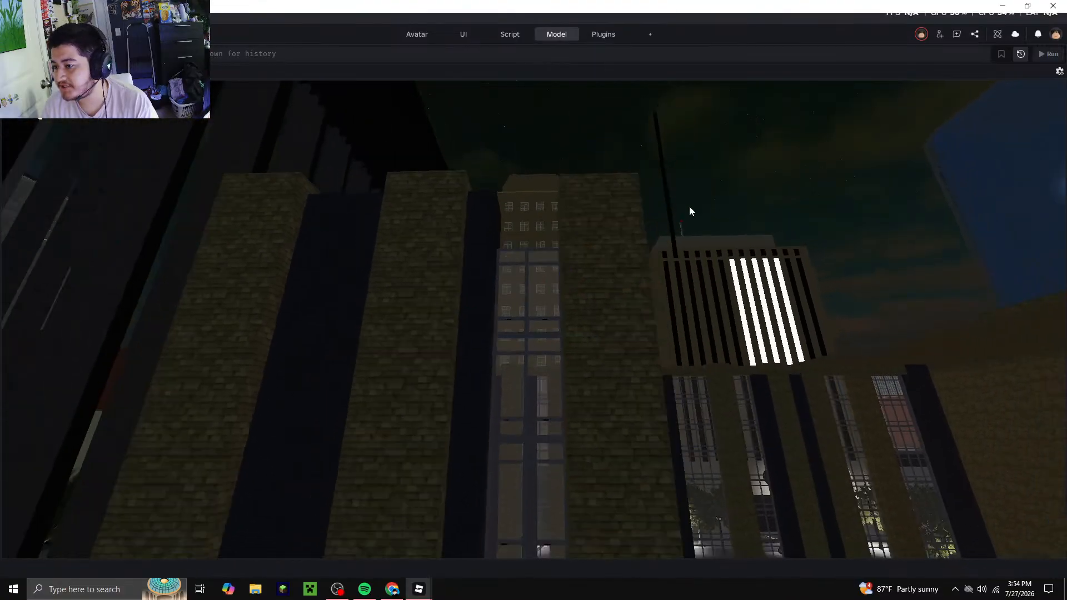
Review the window stack from across the street and compare it with the upper rear facade in Street View in Chrome
{"action": "right_click_drag", "start_coordinate": [522, 226], "coordinate": [522, 227]}
{"action": "key", "text": "s"}
{"action": "key", "text": "a"}
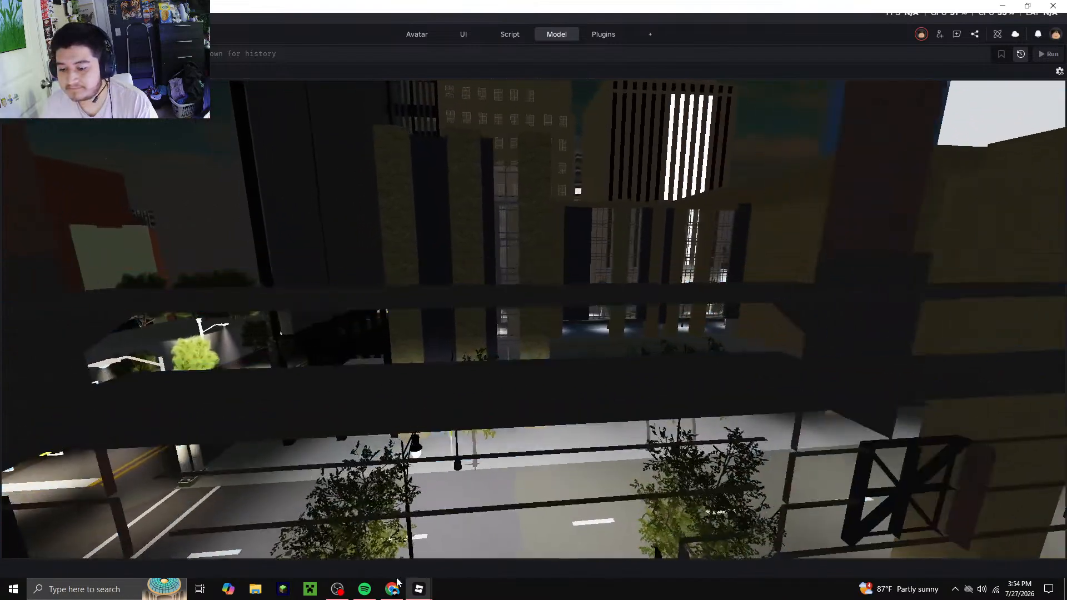
{"action": "left_click", "coordinate": [392, 589]}
{"action": "left_click_drag", "start_coordinate": [614, 307], "coordinate": [608, 466]}
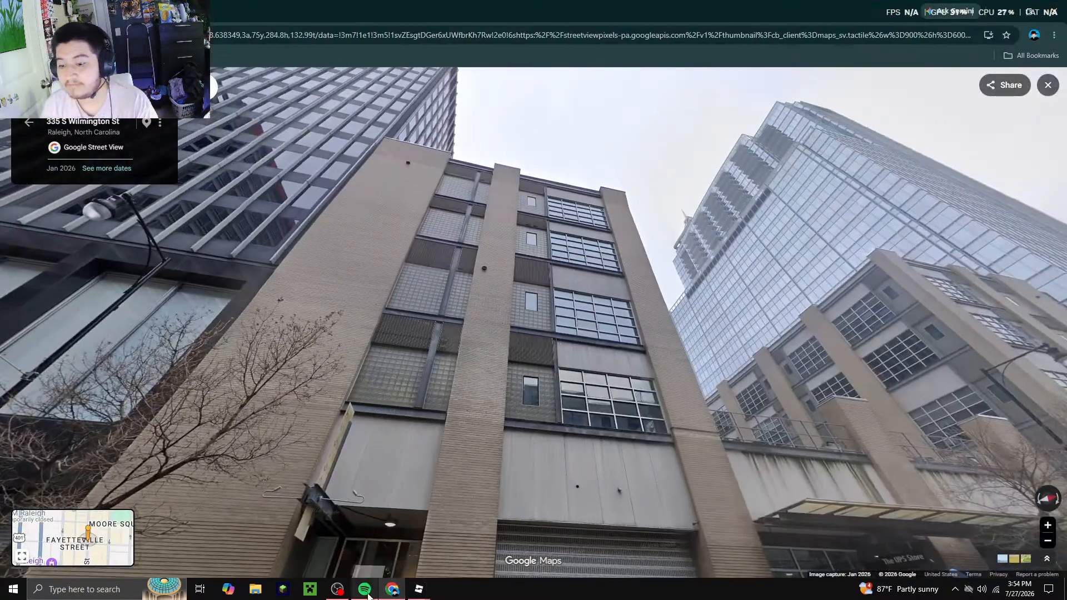
{"action": "left_click", "coordinate": [419, 589]}
Select a part of the rear facade, stretch it with the Scale tool and deselect it
{"action": "key", "text": "w"}
{"action": "right_click_drag", "start_coordinate": [528, 186], "coordinate": [529, 187]}
{"action": "key", "text": "s"}
{"action": "key", "text": "w"}
{"action": "left_click", "coordinate": [532, 246]}
{"action": "right_click_drag", "start_coordinate": [527, 240], "coordinate": [536, 240]}
{"action": "key", "text": "s"}
{"action": "key", "text": "d"}
{"action": "left_click", "coordinate": [556, 35]}
{"action": "left_click", "coordinate": [75, 58]}
{"action": "right_click_drag", "start_coordinate": [406, 178], "coordinate": [406, 174]}
{"action": "left_click_drag", "start_coordinate": [374, 145], "coordinate": [607, 234]}
{"action": "right_click_drag", "start_coordinate": [607, 234], "coordinate": [607, 231]}
{"action": "left_click", "coordinate": [562, 168]}
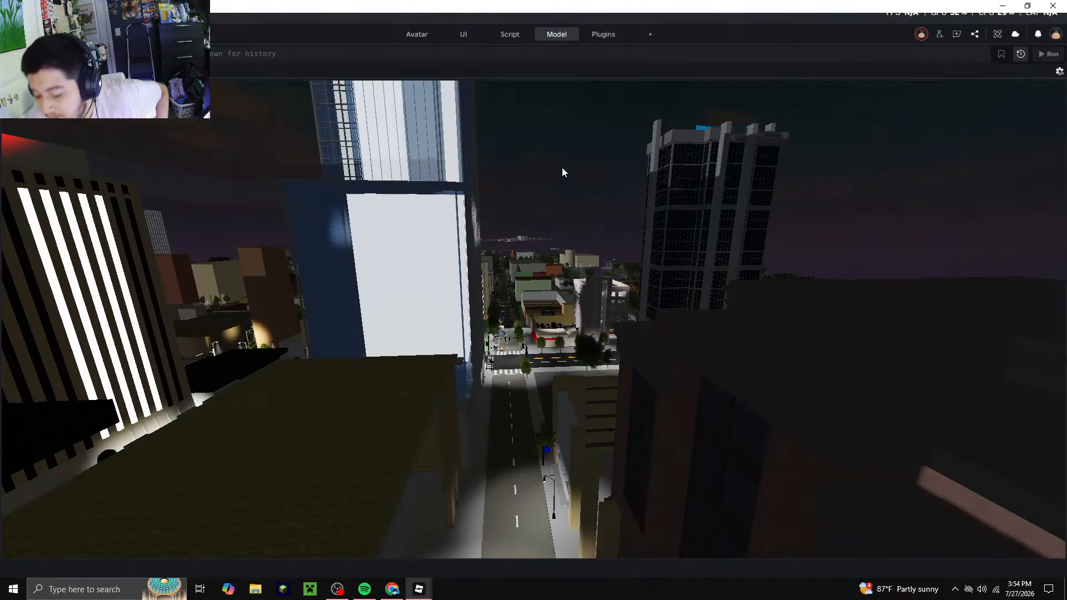
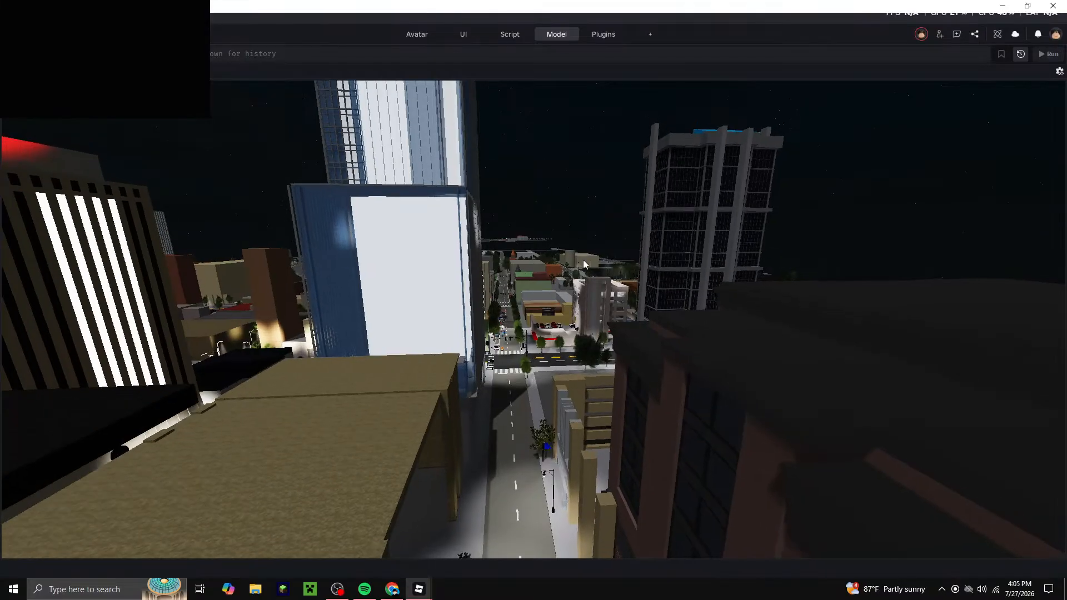
Survey the surrounding city from above, from the brick building's street to the red building and its parking lots
{"action": "left_click", "coordinate": [548, 435]}
{"action": "key", "text": "f"}
{"action": "right_click_drag", "start_coordinate": [551, 427], "coordinate": [493, 386]}
{"action": "key", "text": "w"}
{"action": "scroll", "coordinate": [473, 225], "scroll_direction": "up", "scroll_amount": 12}
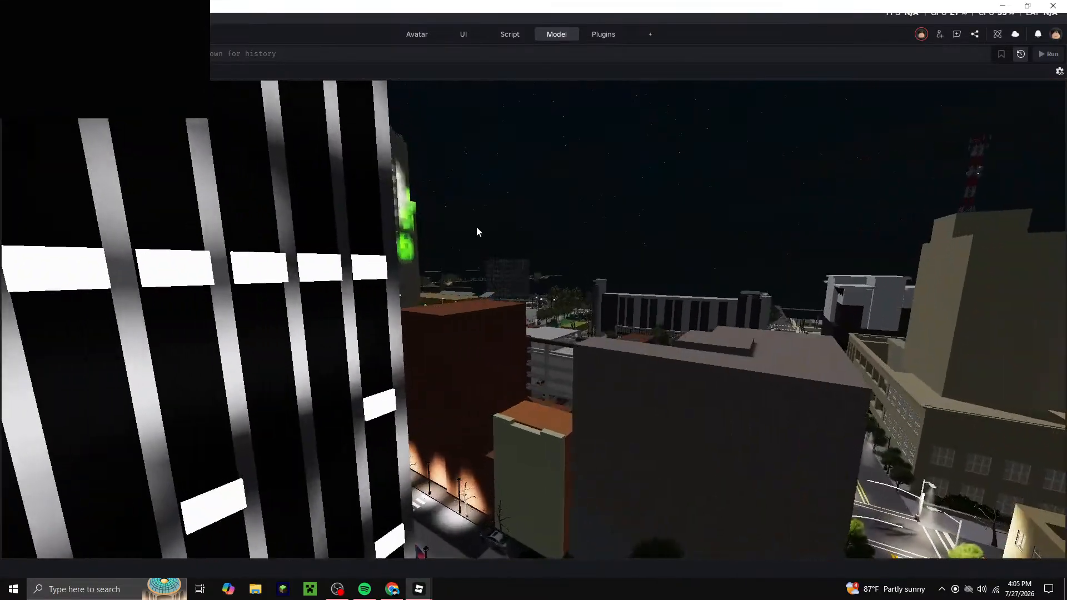
{"action": "scroll", "coordinate": [485, 254], "scroll_direction": "up", "scroll_amount": 3}
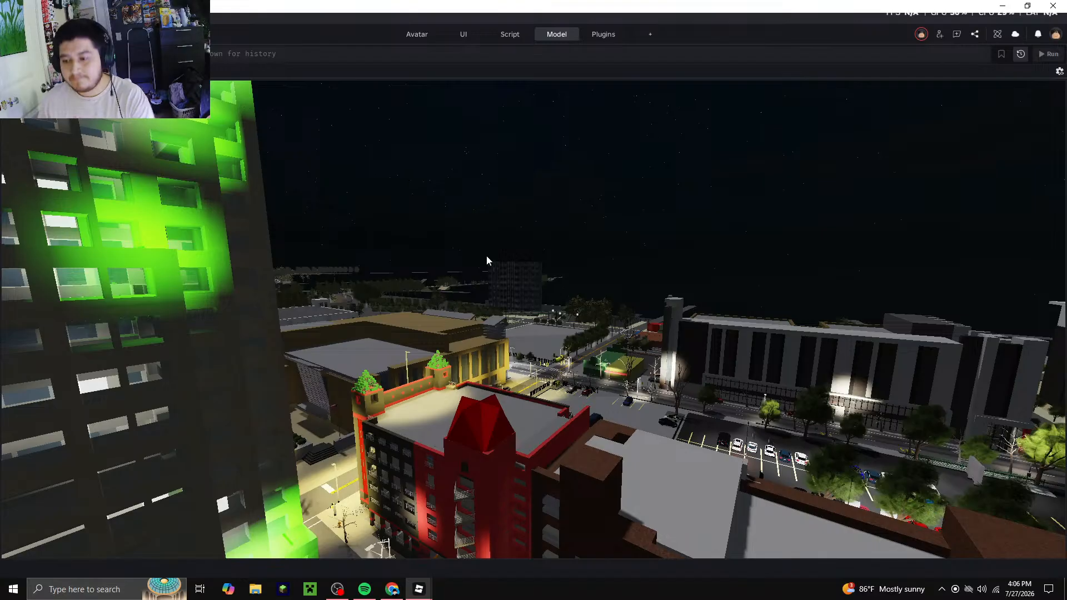
{"action": "scroll", "coordinate": [448, 238], "scroll_direction": "up", "scroll_amount": 8}
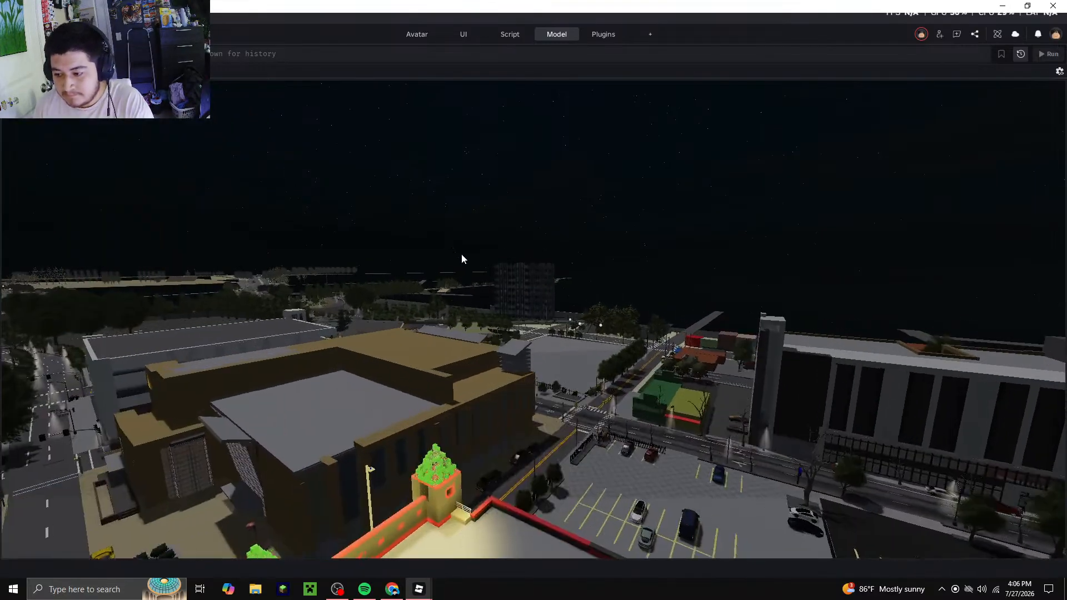
{"action": "right_click_drag", "start_coordinate": [461, 254], "coordinate": [457, 250]}
{"action": "scroll", "coordinate": [436, 277], "scroll_direction": "up", "scroll_amount": 10}
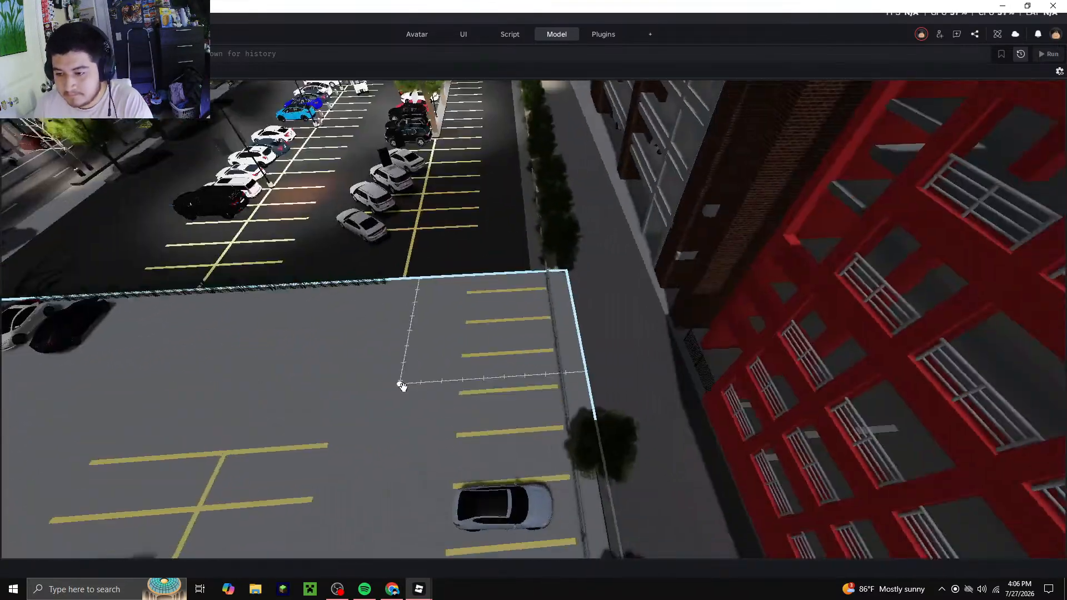
Examine the two adjoining parking lots, their stall lines, parked cars and dividing fence
{"action": "right_click_drag", "start_coordinate": [403, 386], "coordinate": [401, 386]}
{"action": "key", "text": "w"}
{"action": "key", "text": "a"}
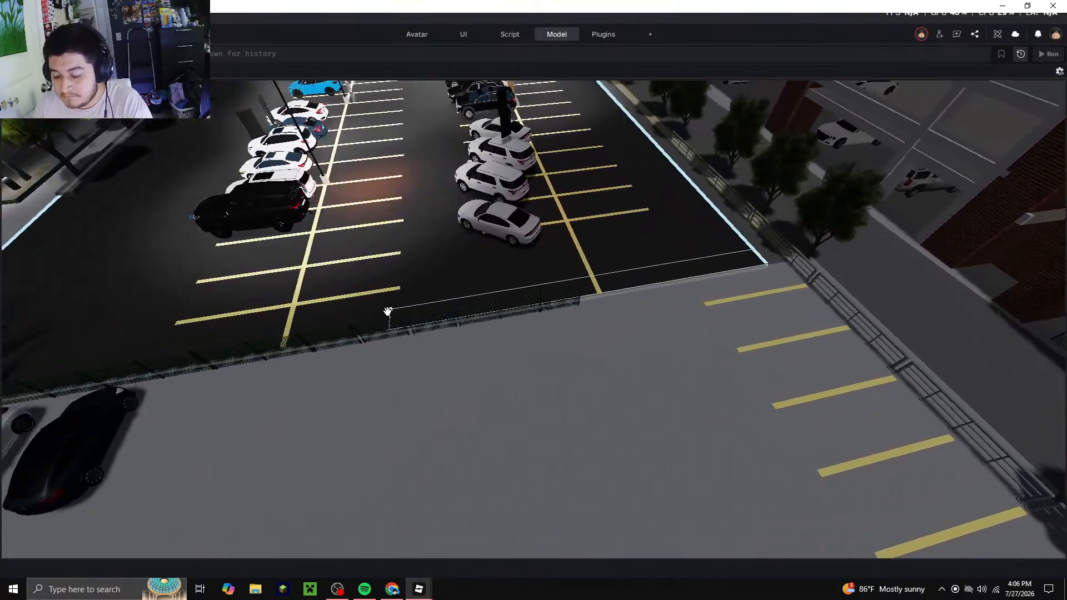
{"action": "right_click_drag", "start_coordinate": [388, 311], "coordinate": [385, 313]}
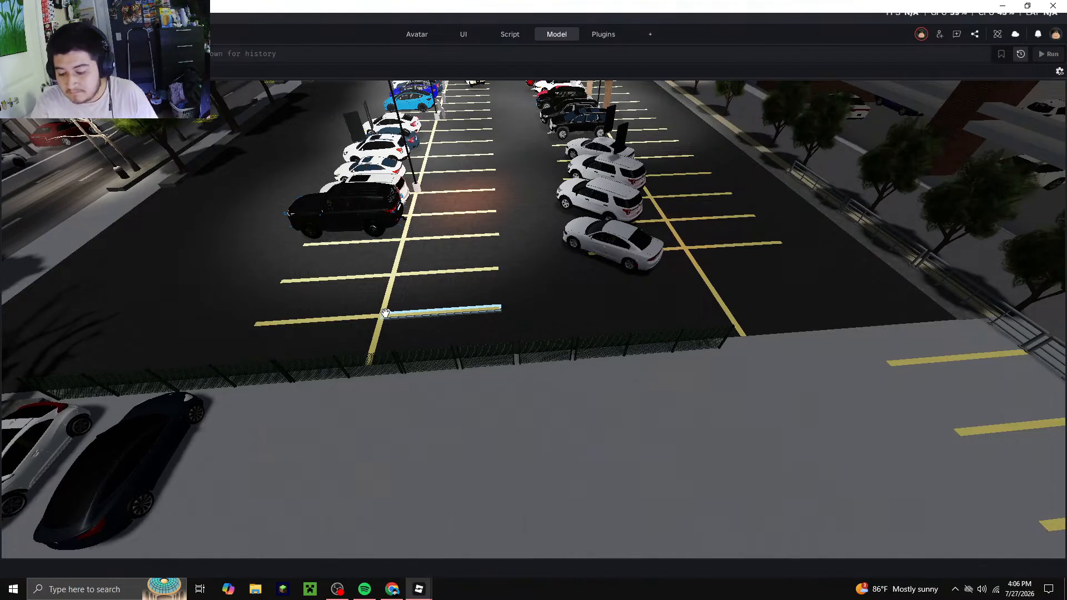
{"action": "key", "text": "a"}
{"action": "right_click_drag", "start_coordinate": [536, 350], "coordinate": [536, 350]}
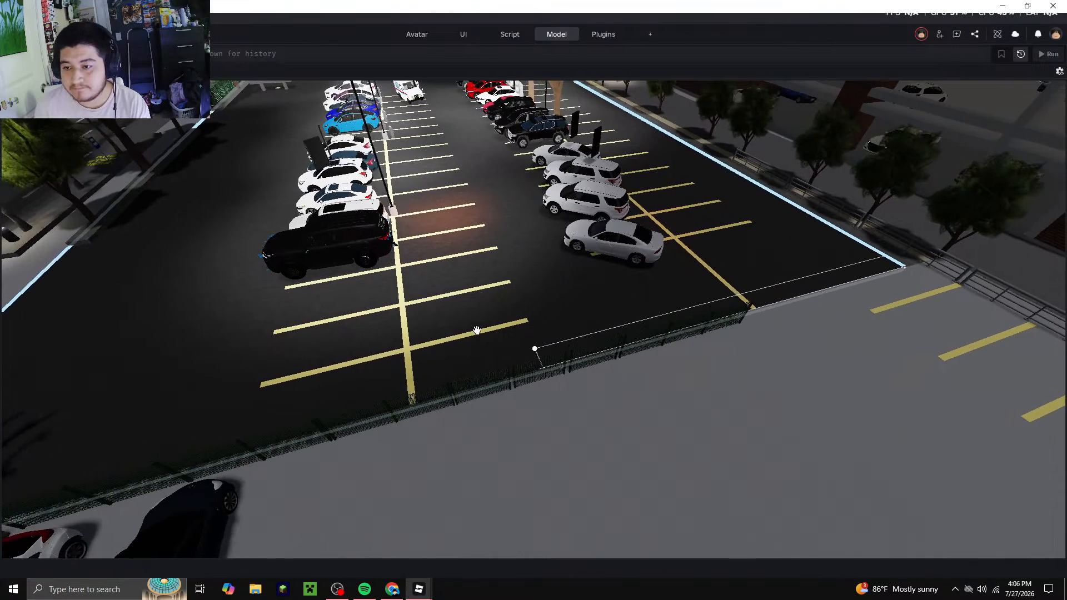
{"action": "key", "text": "w"}
{"action": "key", "text": "a"}
{"action": "right_click_drag", "start_coordinate": [417, 310], "coordinate": [418, 311]}
{"action": "key", "text": "s"}
{"action": "key", "text": "a"}
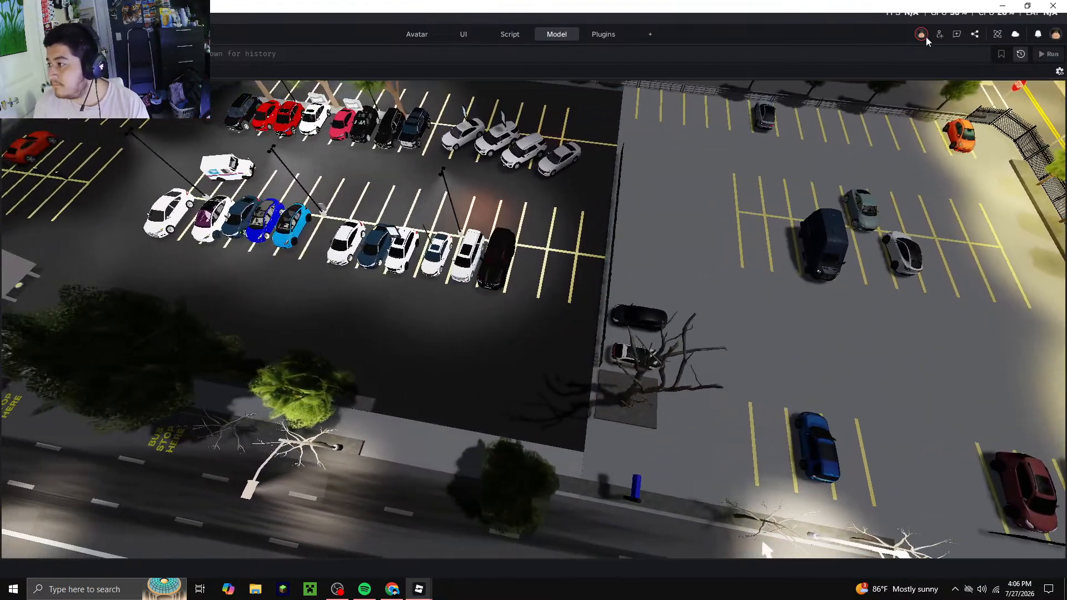
Check the place's collaborators and their permissions and close the list
{"action": "left_click", "coordinate": [939, 35]}
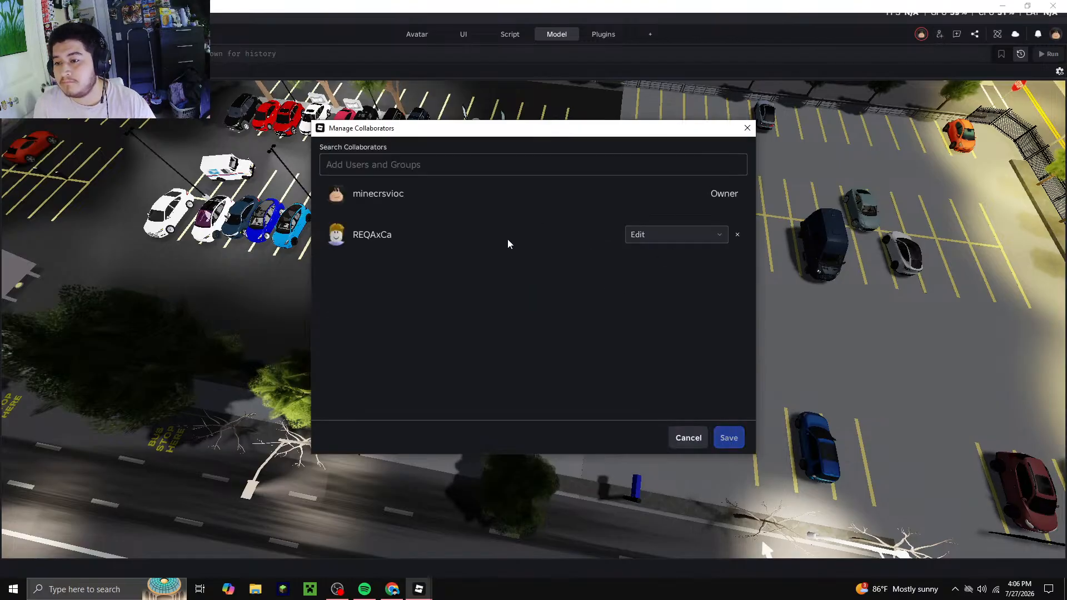
{"action": "left_click", "coordinate": [747, 128]}
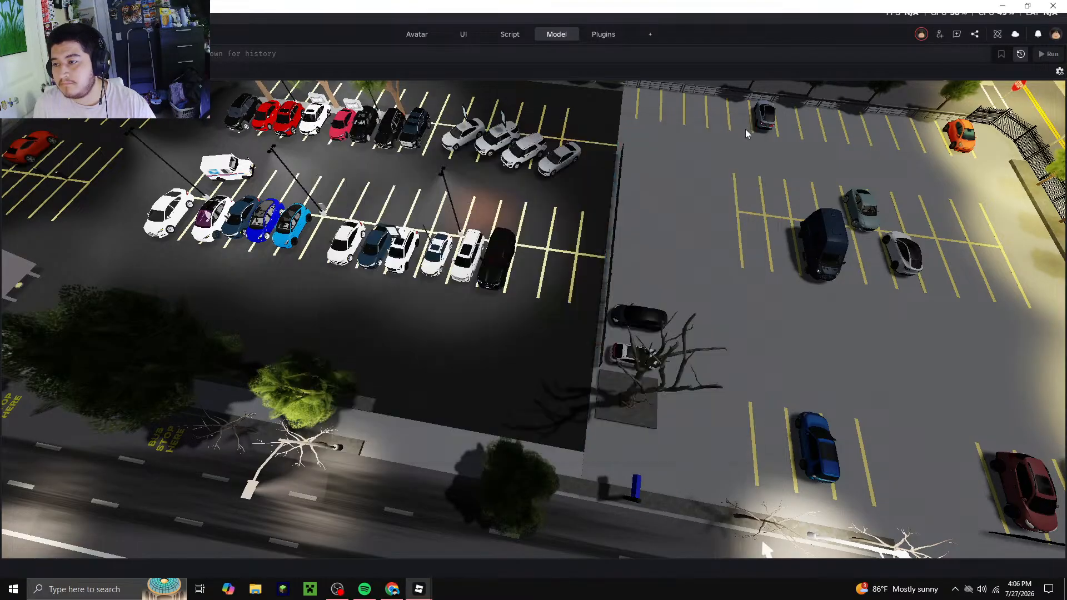
{"action": "left_click", "coordinate": [123, 17]}
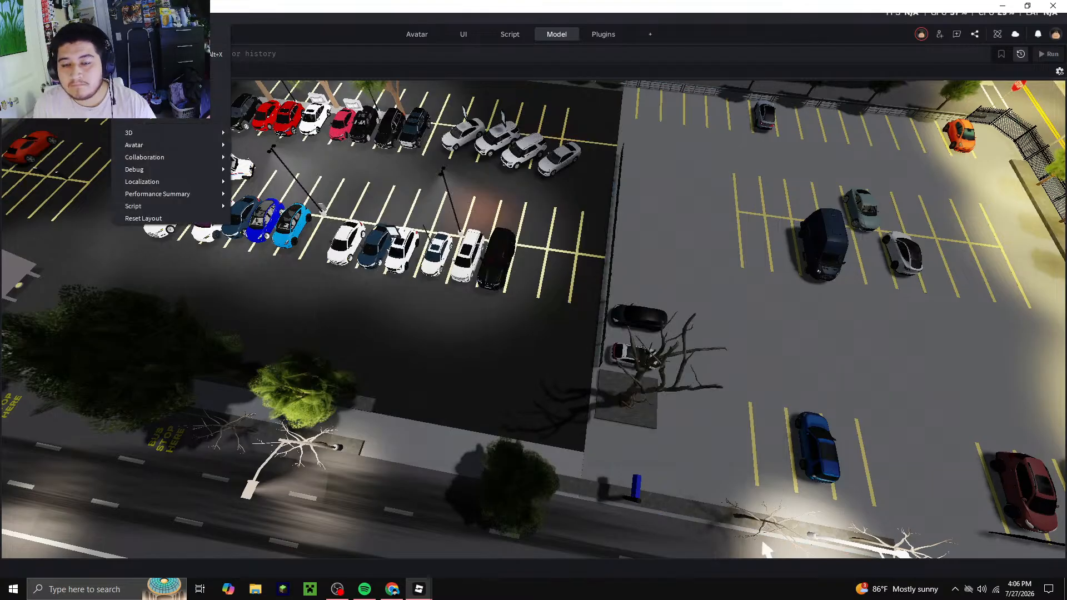
{"action": "left_click", "coordinate": [498, 251]}
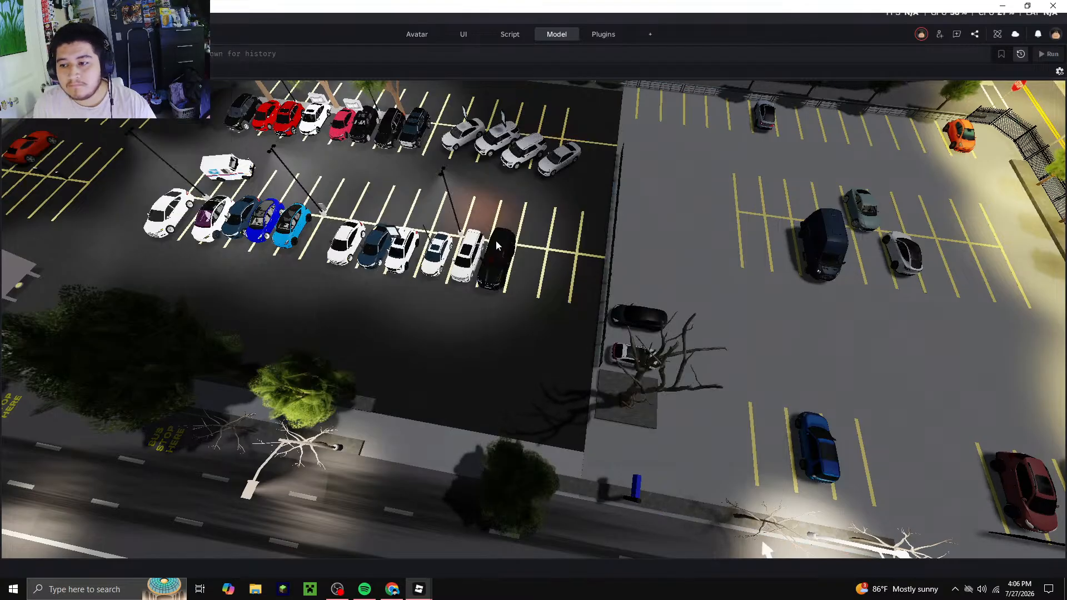
Open the Properties and Explorer windows and expand the Workspace to list its contents
{"action": "left_click", "coordinate": [554, 38]}
{"action": "left_click", "coordinate": [124, 17]}
{"action": "left_click", "coordinate": [133, 42]}
{"action": "left_click", "coordinate": [123, 16]}
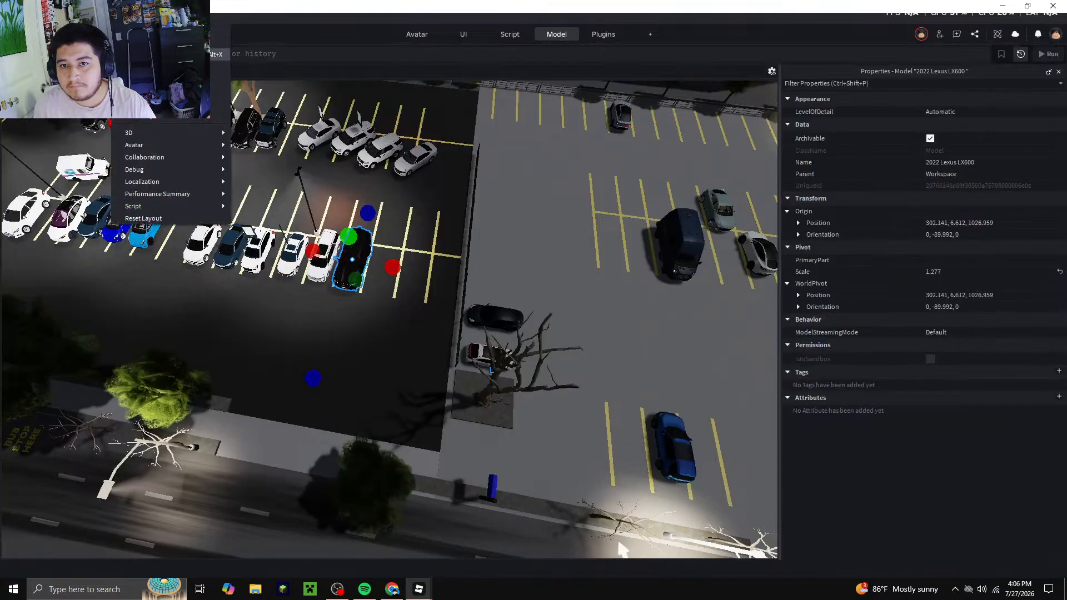
{"action": "left_click", "coordinate": [133, 53]}
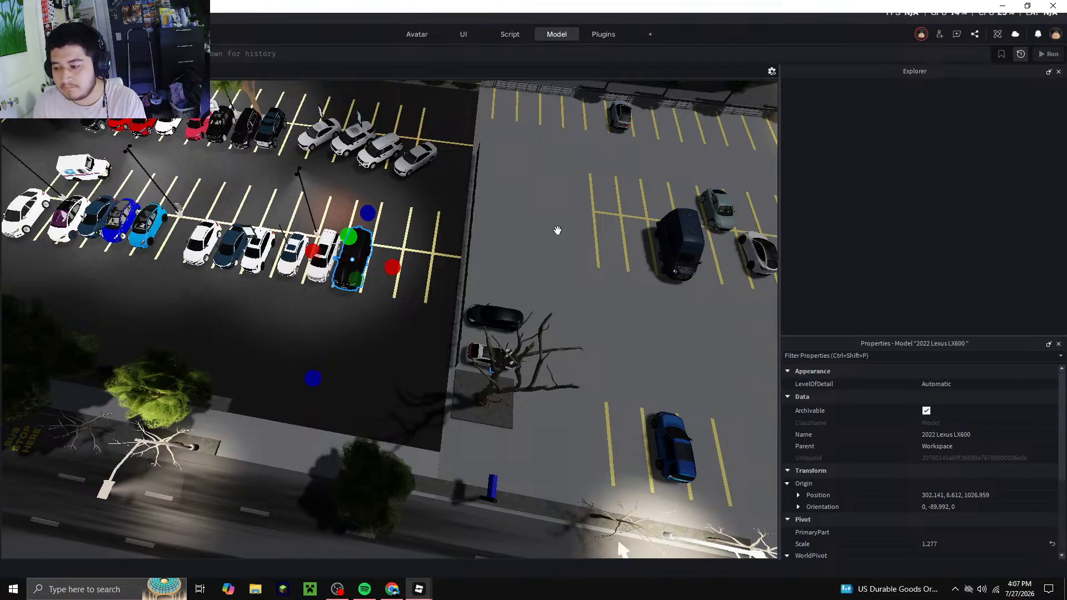
{"action": "scroll", "coordinate": [557, 231], "scroll_direction": "down", "scroll_amount": 3}
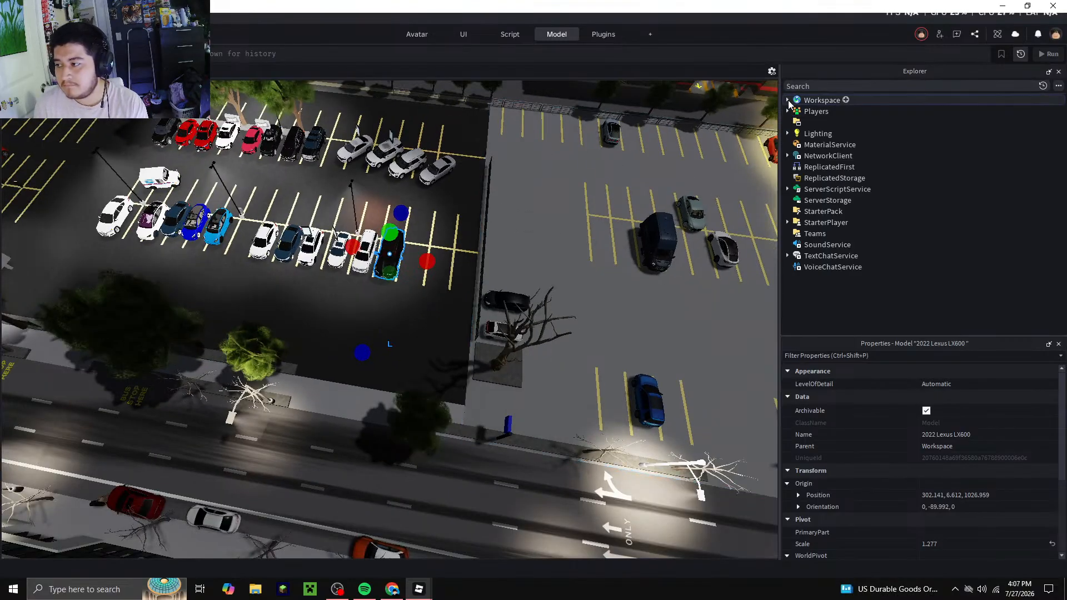
{"action": "left_click", "coordinate": [788, 102]}
{"action": "right_click_drag", "start_coordinate": [529, 273], "coordinate": [496, 112]}
{"action": "left_click", "coordinate": [496, 112]}
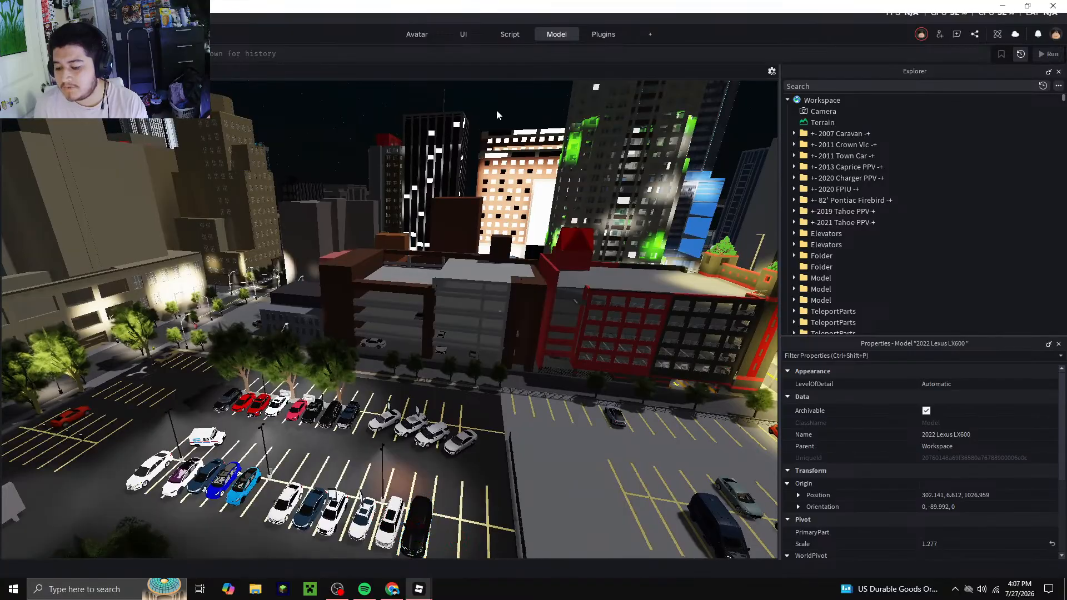
Select the black 2022 Lexus LX600 in the parking lot and inspect the components inside its model
{"action": "mouse_move", "coordinate": [481, 295]}
{"action": "right_mouse_down"}
{"action": "mouse_move", "coordinate": [486, 315]}
{"action": "mouse_move", "coordinate": [482, 284]}
{"action": "right_mouse_up"}
{"action": "scroll", "coordinate": [434, 328], "scroll_direction": "up", "scroll_amount": 5}
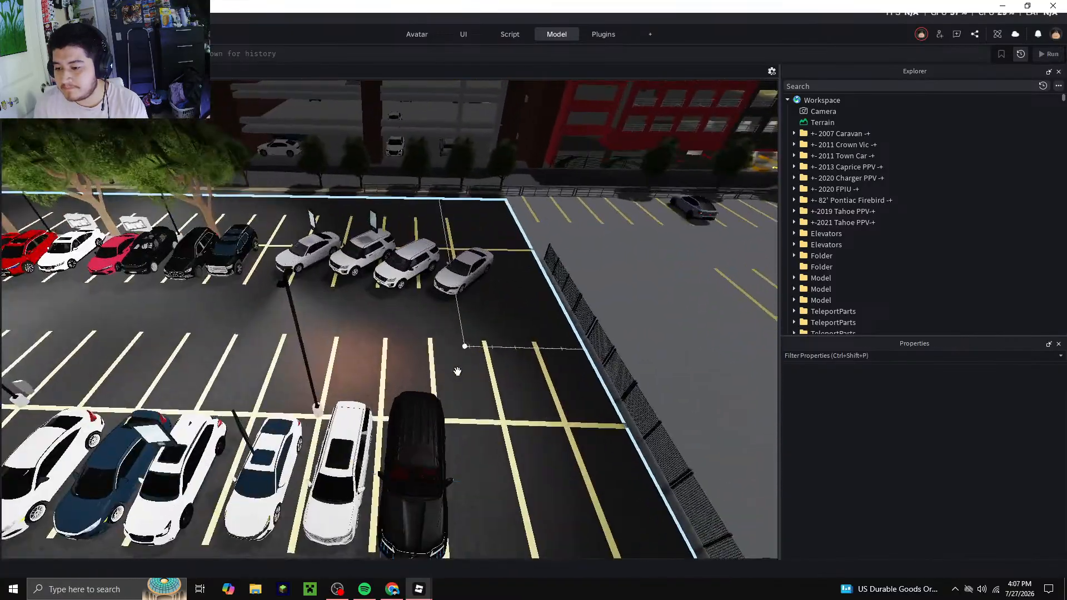
{"action": "left_click", "coordinate": [428, 455]}
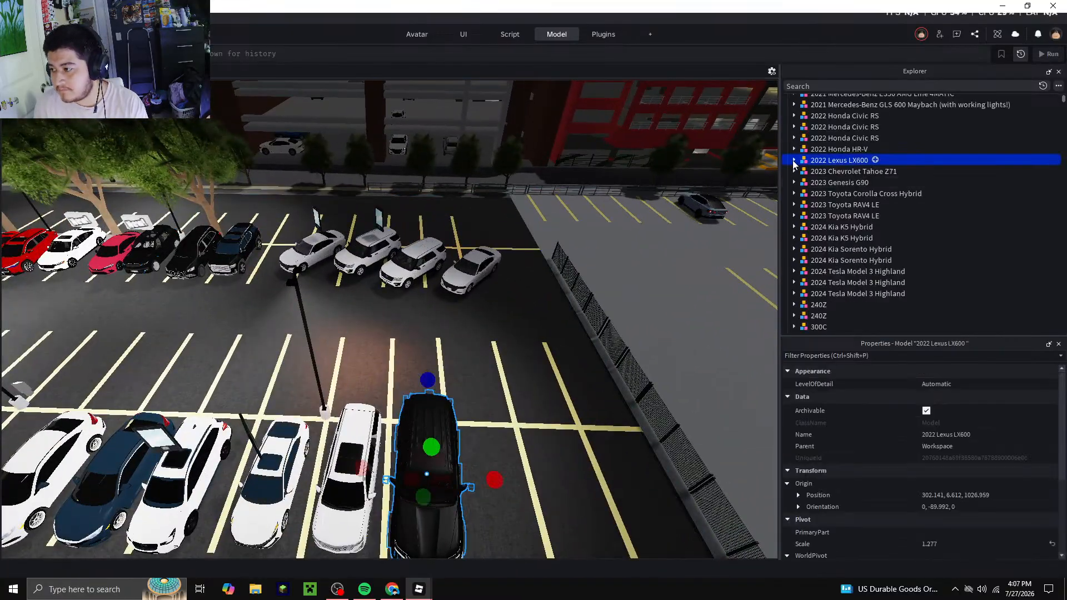
{"action": "left_click", "coordinate": [794, 160]}
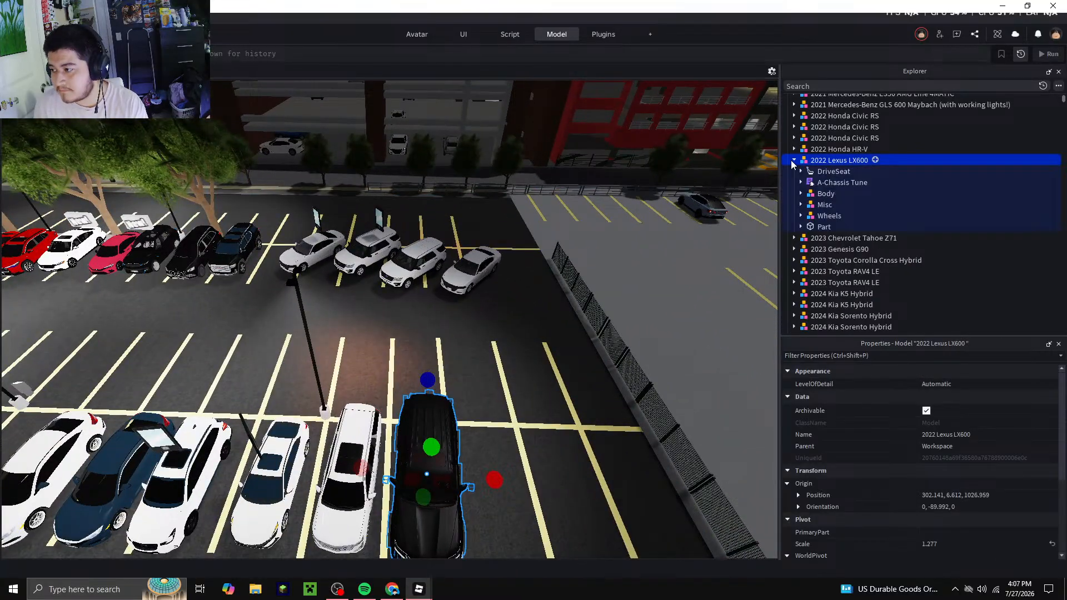
{"action": "left_click", "coordinate": [794, 161]}
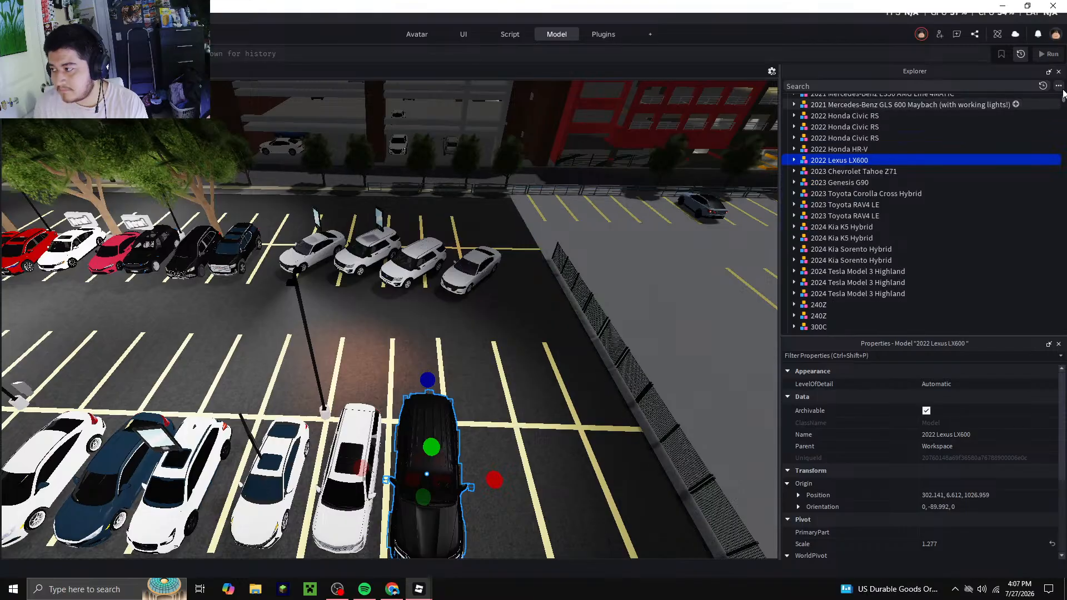
Close the Explorer and Properties windows and deselect the Lexus
{"action": "left_click", "coordinate": [1059, 72]}
{"action": "left_click", "coordinate": [1057, 72]}
{"action": "right_click_drag", "start_coordinate": [577, 389], "coordinate": [578, 387]}
{"action": "scroll", "coordinate": [578, 388], "scroll_direction": "down", "scroll_amount": 2}
{"action": "left_click", "coordinate": [414, 105]}
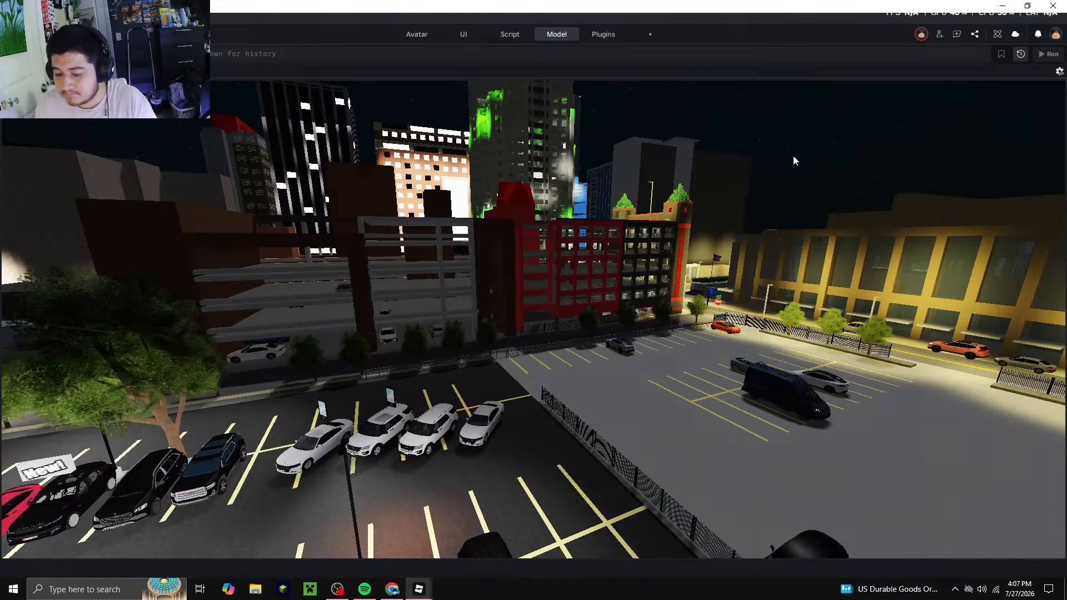
Survey the city from the parking lots across the yellow-lit building to the planted median with the PARK OR RIDE sign
{"action": "key", "text": "s"}
{"action": "right_click_drag", "start_coordinate": [512, 246], "coordinate": [509, 253]}
{"action": "key", "text": "w"}
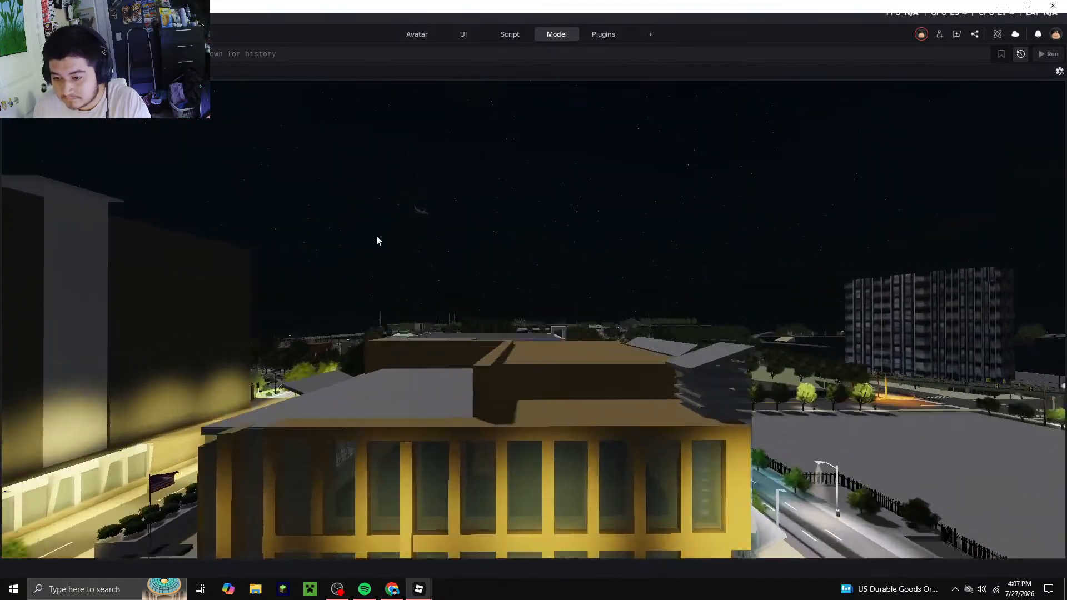
{"action": "scroll", "coordinate": [383, 234], "scroll_direction": "up", "scroll_amount": 3}
{"action": "key", "text": "a"}
{"action": "right_click_drag", "start_coordinate": [498, 281], "coordinate": [485, 272]}
{"action": "scroll", "coordinate": [387, 341], "scroll_direction": "up", "scroll_amount": 6}
{"action": "key", "text": "a"}
{"action": "right_click_drag", "start_coordinate": [410, 357], "coordinate": [414, 357]}
{"action": "key", "text": "s"}
{"action": "key", "text": "w"}
{"action": "key", "text": "a"}
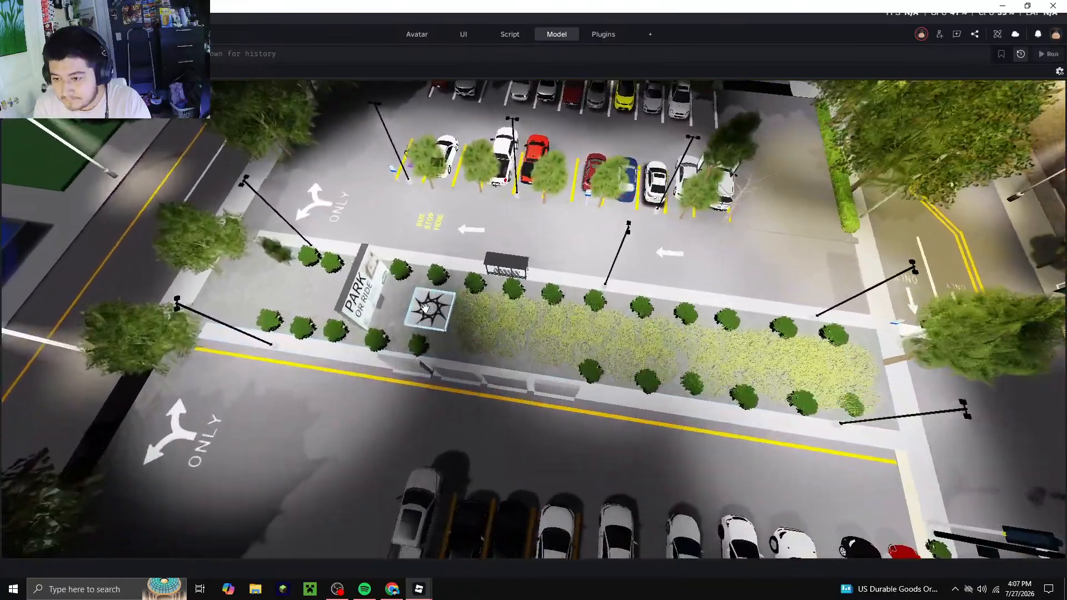
Slightly adjust the thickness of the PARK OR RIDE sign on the planted median with the Scale tool and deselect it
{"action": "right_click_drag", "start_coordinate": [467, 325], "coordinate": [468, 322]}
{"action": "key", "text": "a"}
{"action": "left_click", "coordinate": [464, 283]}
{"action": "left_click", "coordinate": [557, 34]}
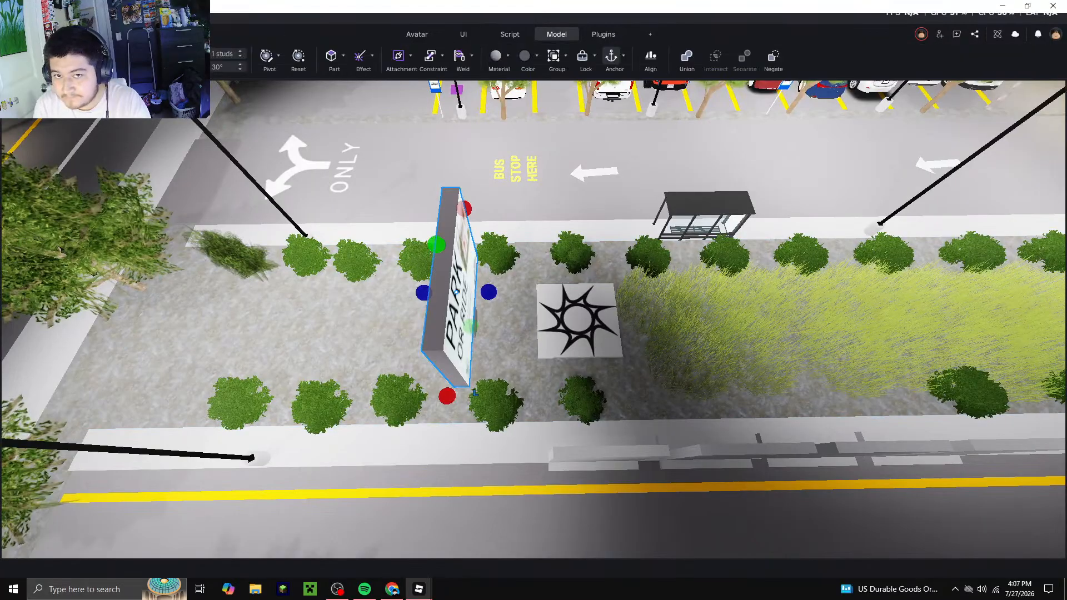
{"action": "left_click_drag", "start_coordinate": [424, 291], "coordinate": [429, 295]}
{"action": "scroll", "coordinate": [573, 344], "scroll_direction": "up", "scroll_amount": 6}
{"action": "right_click_drag", "start_coordinate": [574, 343], "coordinate": [462, 345]}
{"action": "left_click", "coordinate": [615, 272]}
Survey the blocks from the median parking area past the glass tower and red-trimmed building to the parking lots
{"action": "key", "text": "w"}
{"action": "scroll", "coordinate": [609, 351], "scroll_direction": "down", "scroll_amount": 8}
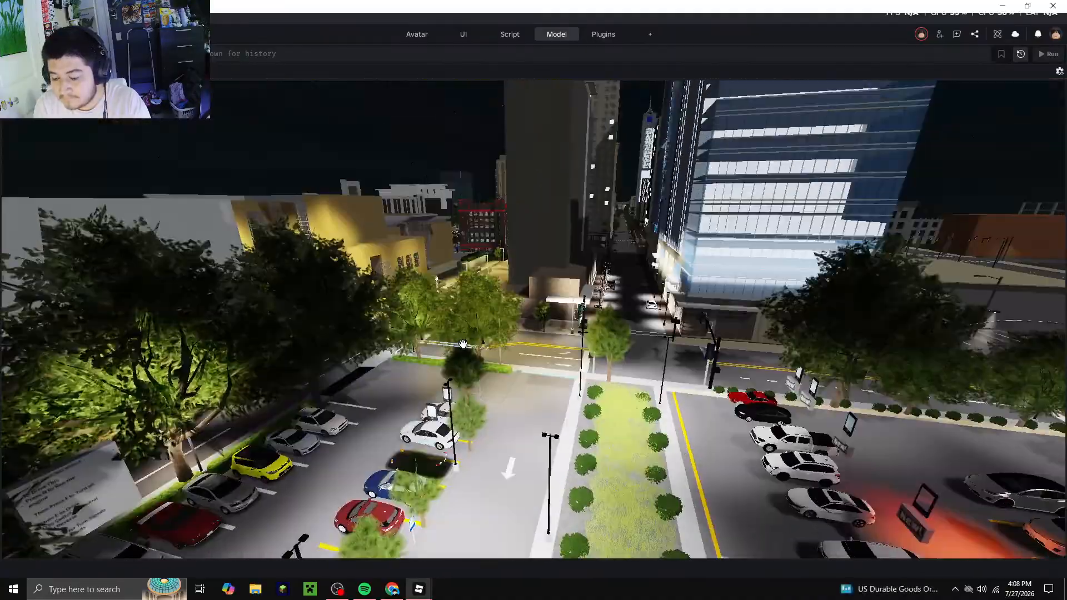
{"action": "scroll", "coordinate": [435, 152], "scroll_direction": "up", "scroll_amount": 5}
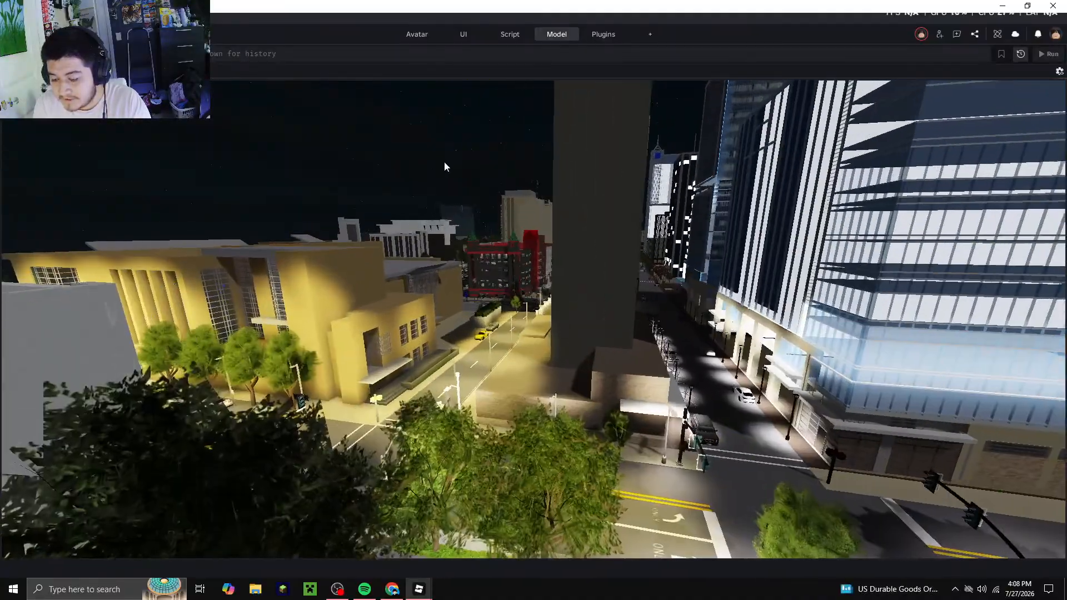
{"action": "scroll", "coordinate": [444, 167], "scroll_direction": "up", "scroll_amount": 10}
{"action": "scroll", "coordinate": [445, 162], "scroll_direction": "up", "scroll_amount": 10}
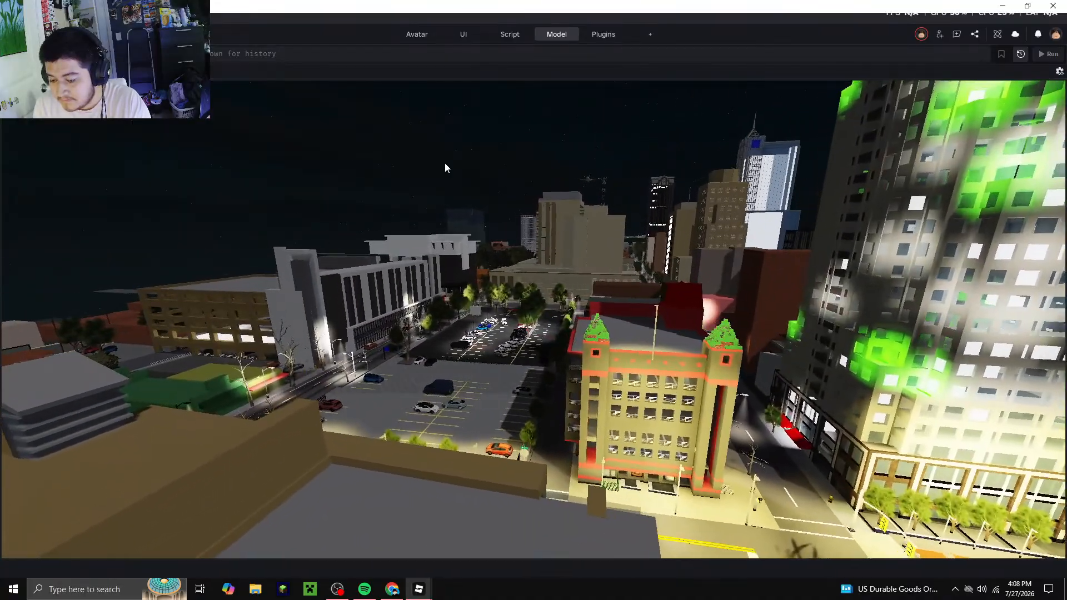
{"action": "scroll", "coordinate": [445, 166], "scroll_direction": "up", "scroll_amount": 10}
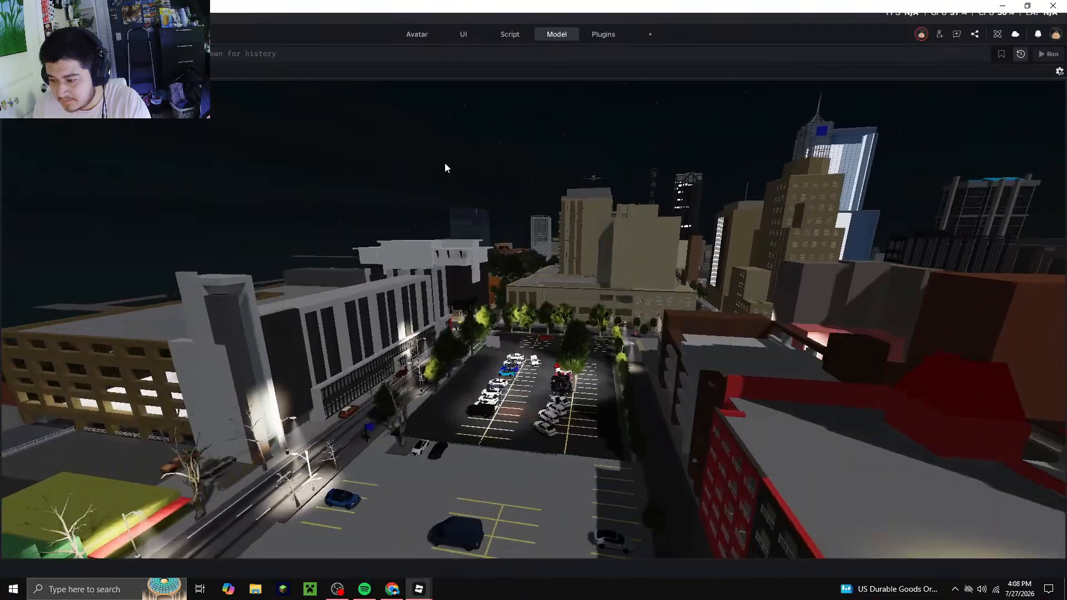
{"action": "scroll", "coordinate": [444, 162], "scroll_direction": "up", "scroll_amount": 10}
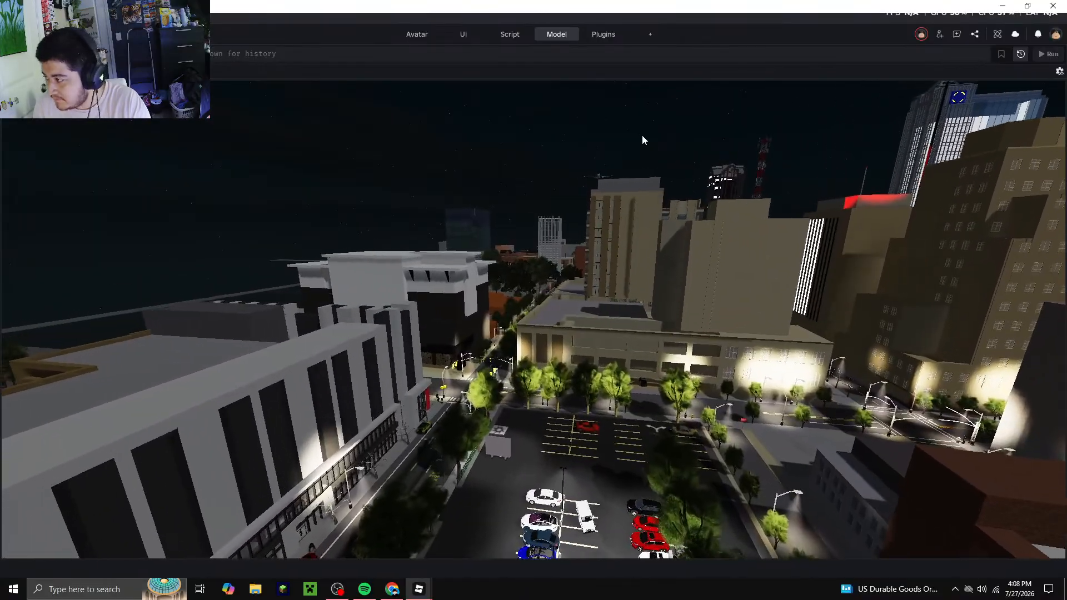
Review who can edit the place in the collaborators list and close it without changes
{"action": "key", "text": "w"}
{"action": "left_click", "coordinate": [940, 34]}
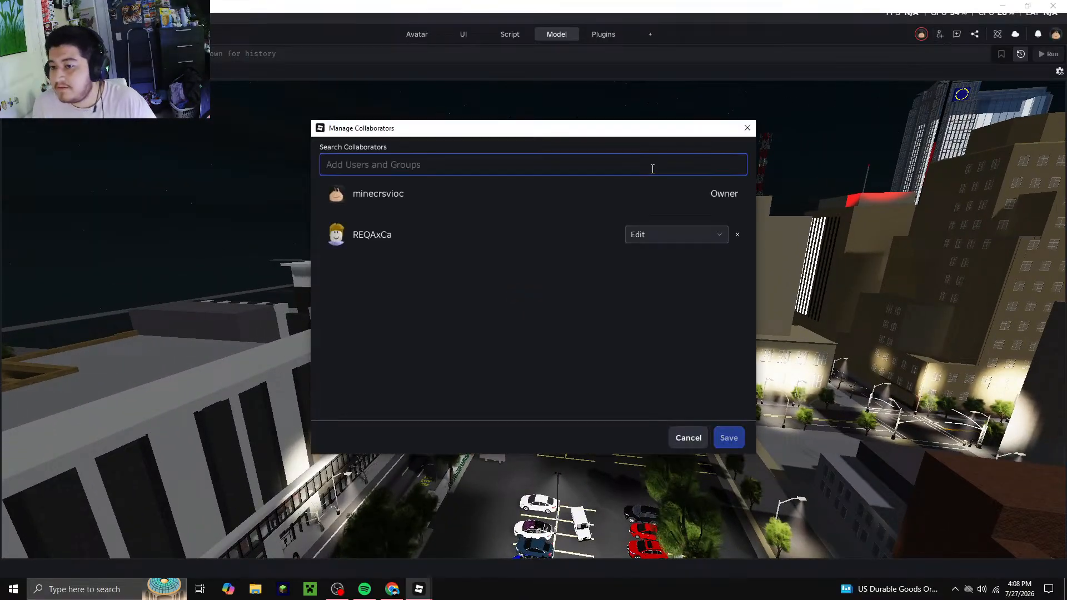
{"action": "left_click", "coordinate": [747, 128]}
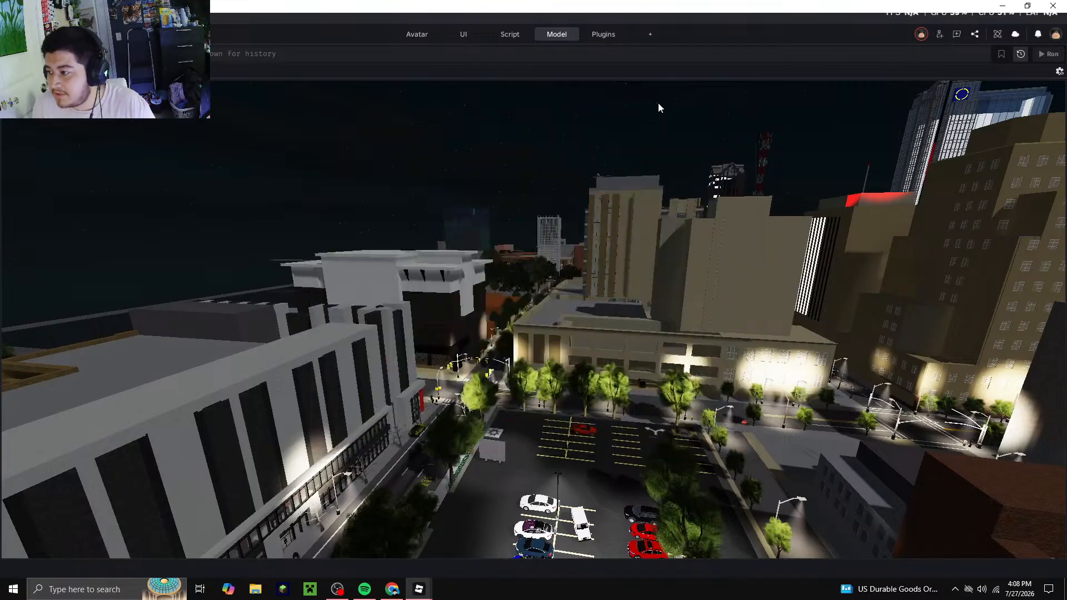
Examine the parking lot's surroundings, the beige parking deck beside it and the tree-lined street beyond
{"action": "right_click_drag", "start_coordinate": [701, 192], "coordinate": [710, 196]}
{"action": "scroll", "coordinate": [397, 283], "scroll_direction": "up", "scroll_amount": 5}
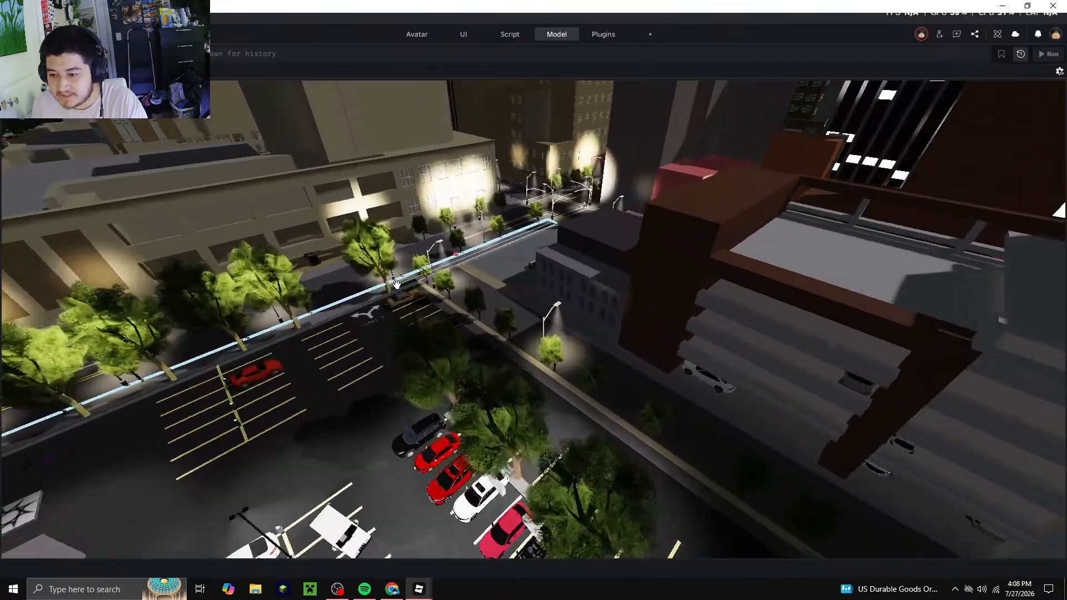
{"action": "scroll", "coordinate": [406, 287], "scroll_direction": "up", "scroll_amount": 3}
{"action": "right_click_drag", "start_coordinate": [412, 290], "coordinate": [413, 290]}
{"action": "scroll", "coordinate": [412, 290], "scroll_direction": "down", "scroll_amount": 6}
{"action": "scroll", "coordinate": [358, 225], "scroll_direction": "up", "scroll_amount": 6}
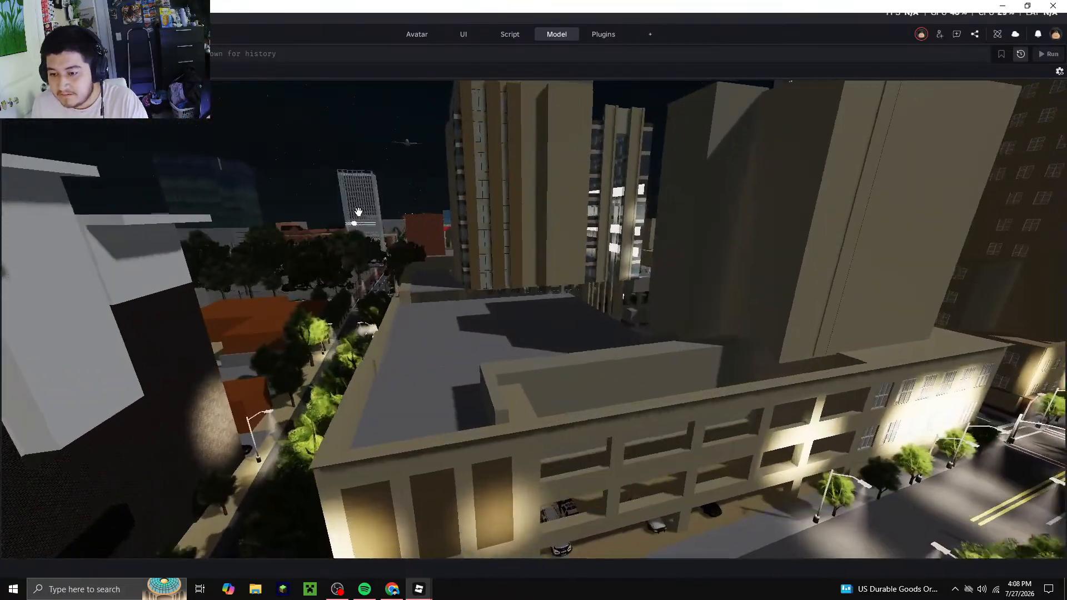
{"action": "scroll", "coordinate": [366, 183], "scroll_direction": "up", "scroll_amount": 8}
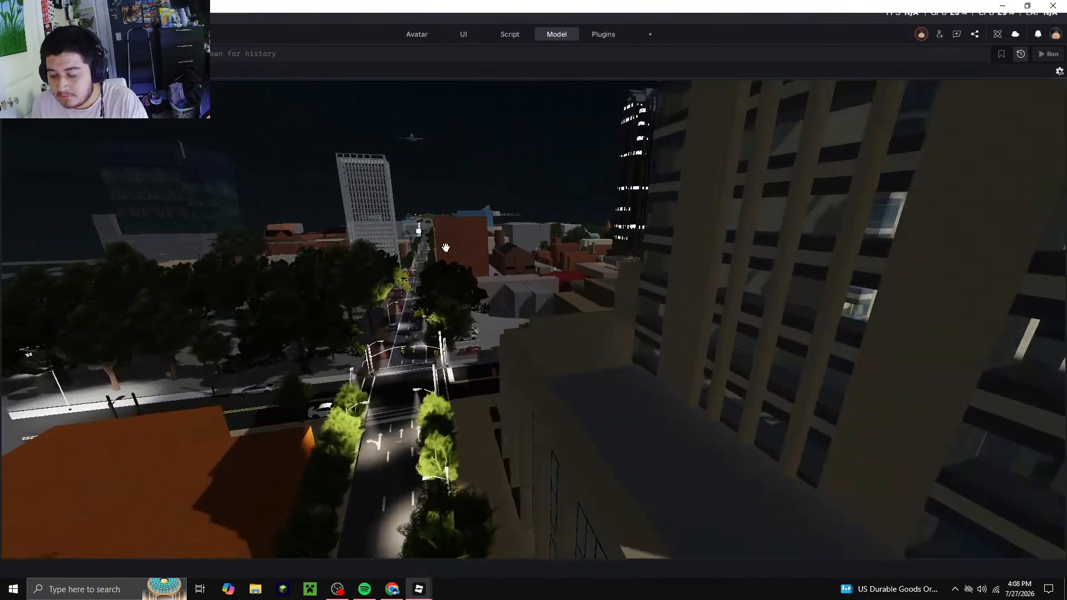
Examine the intersection's traffic signals and the street leading back to the white panelled building and parking lot
{"action": "scroll", "coordinate": [490, 277], "scroll_direction": "up", "scroll_amount": 10}
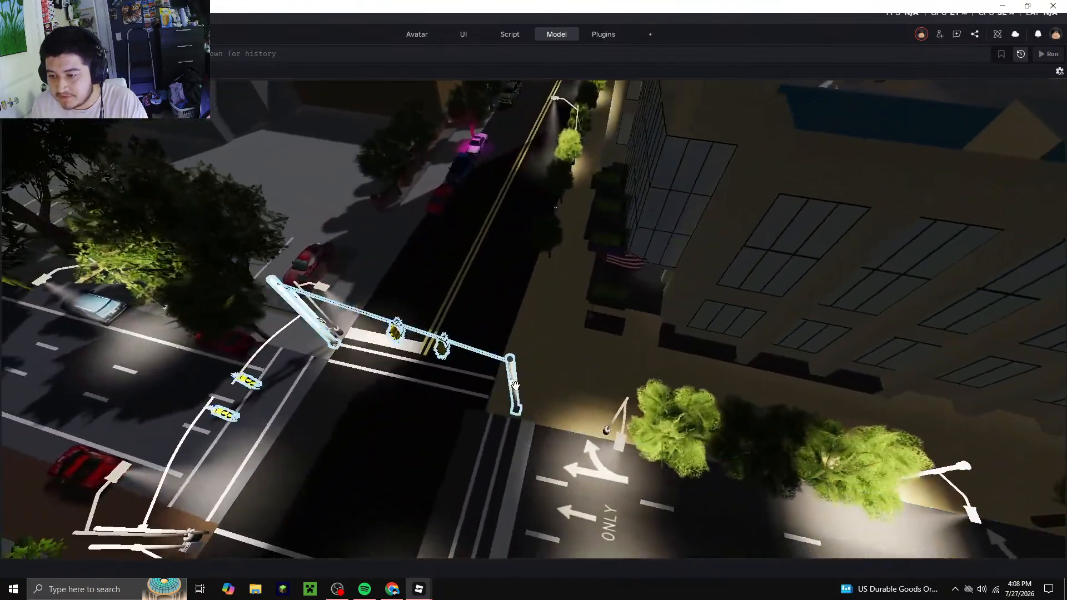
{"action": "scroll", "coordinate": [515, 385], "scroll_direction": "up", "scroll_amount": 3}
{"action": "right_click_drag", "start_coordinate": [515, 386], "coordinate": [513, 383]}
{"action": "scroll", "coordinate": [479, 220], "scroll_direction": "up", "scroll_amount": 8}
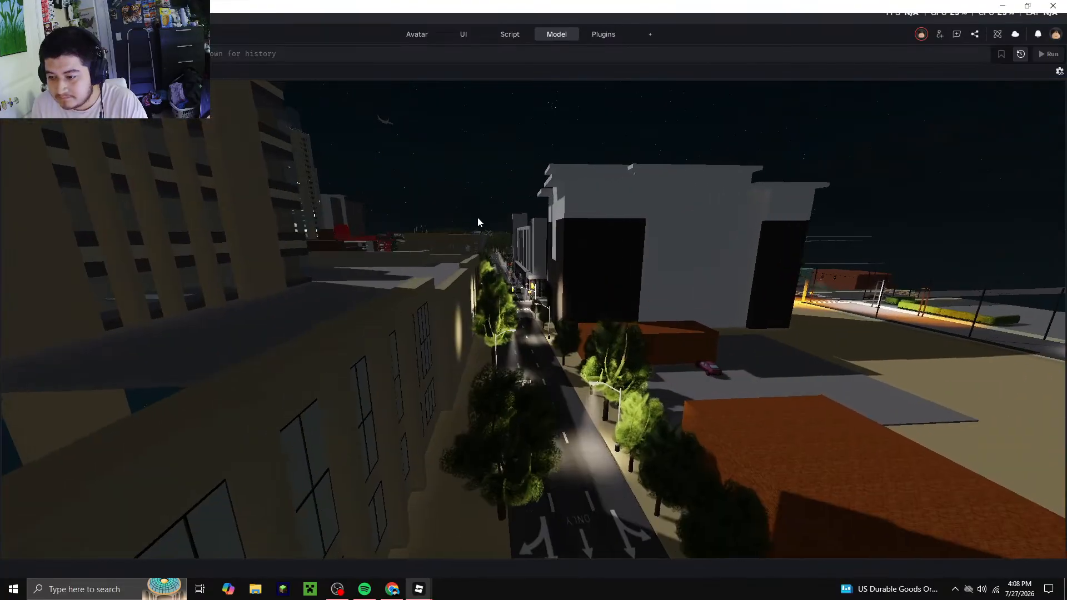
{"action": "scroll", "coordinate": [478, 217], "scroll_direction": "up", "scroll_amount": 10}
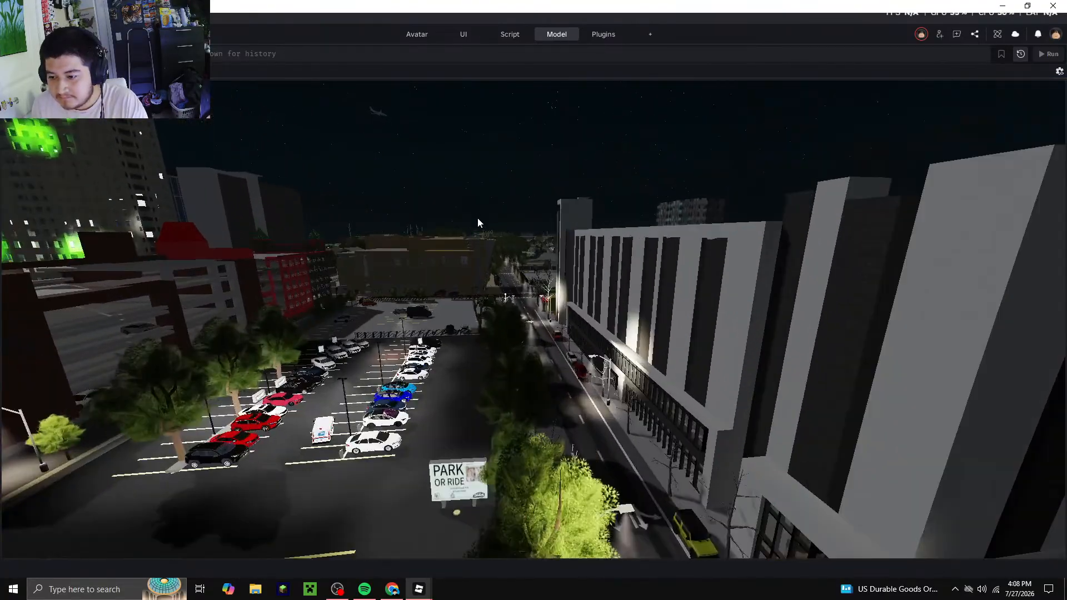
{"action": "scroll", "coordinate": [478, 218], "scroll_direction": "up", "scroll_amount": 3}
{"action": "right_click_drag", "start_coordinate": [477, 221], "coordinate": [478, 223]}
{"action": "key", "text": "a"}
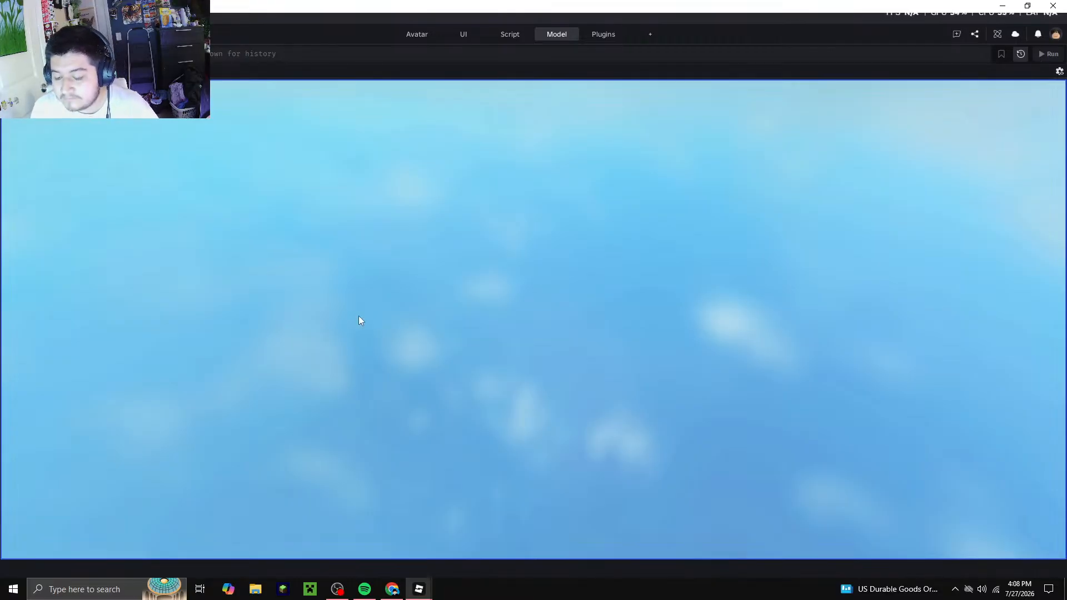
Examine the garage entrance and neighbouring facades on S Wilmington St in Google Street View, then return to the MileDrive place in Roblox Studio
{"action": "left_click", "coordinate": [403, 590]}
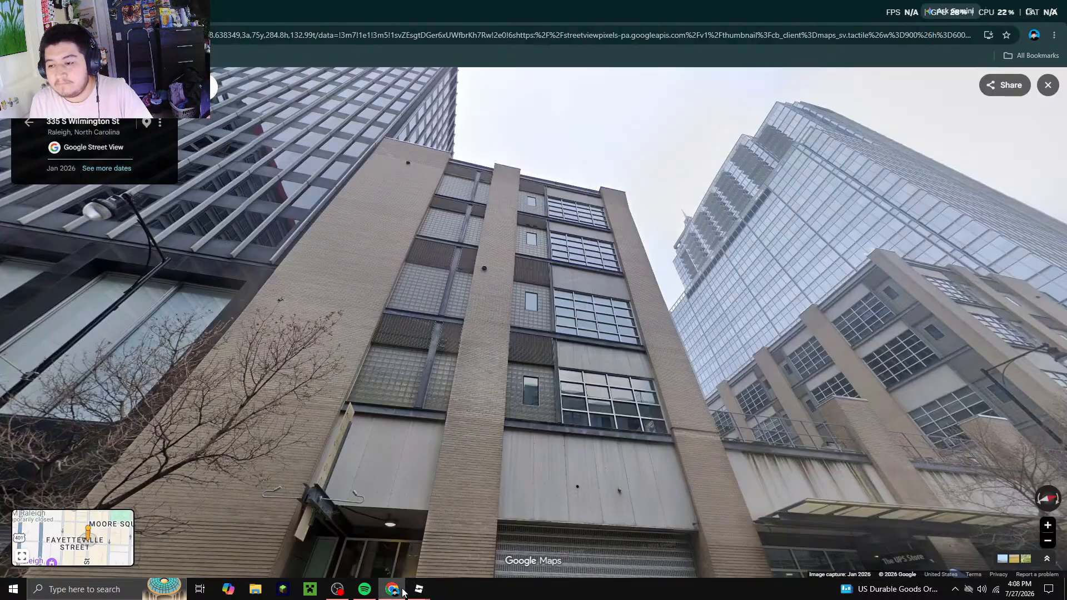
{"action": "left_click_drag", "start_coordinate": [726, 427], "coordinate": [115, 214]}
{"action": "left_click_drag", "start_coordinate": [200, 371], "coordinate": [525, 418]}
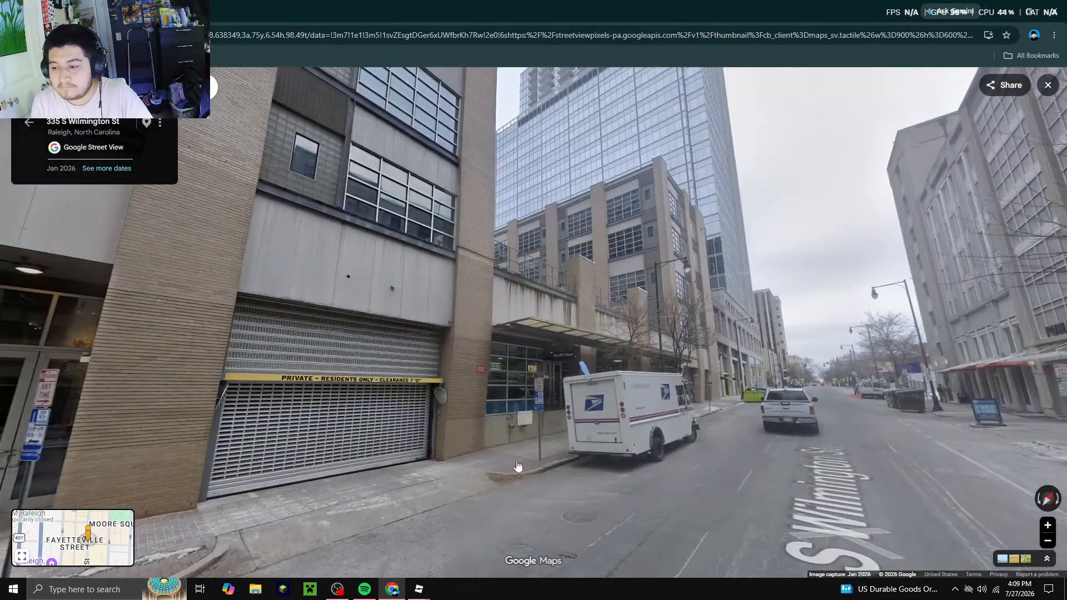
{"action": "left_click", "coordinate": [481, 525]}
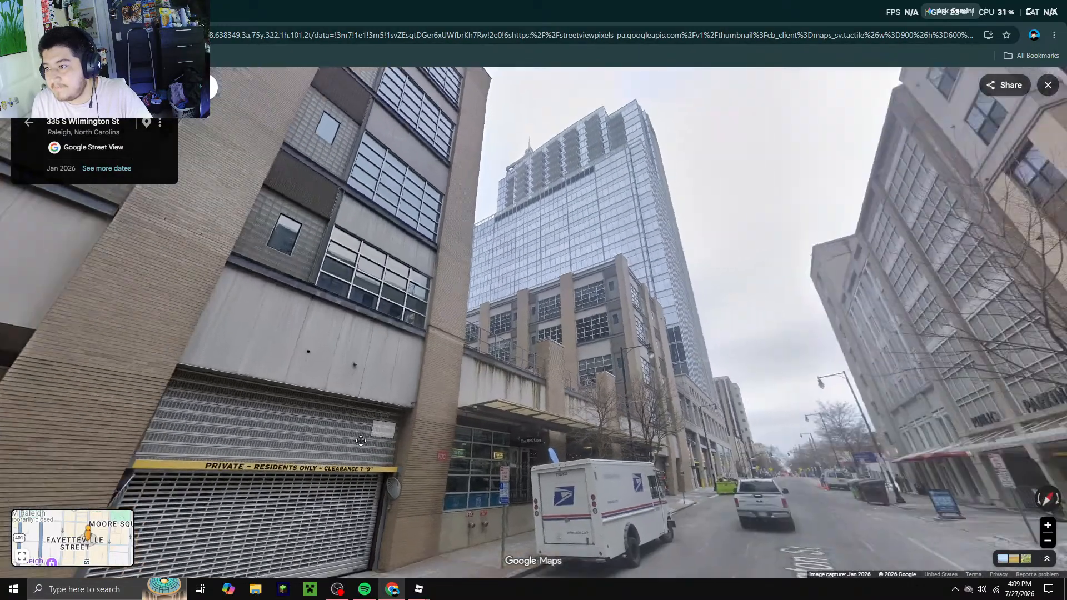
{"action": "left_click_drag", "start_coordinate": [361, 441], "coordinate": [328, 451]}
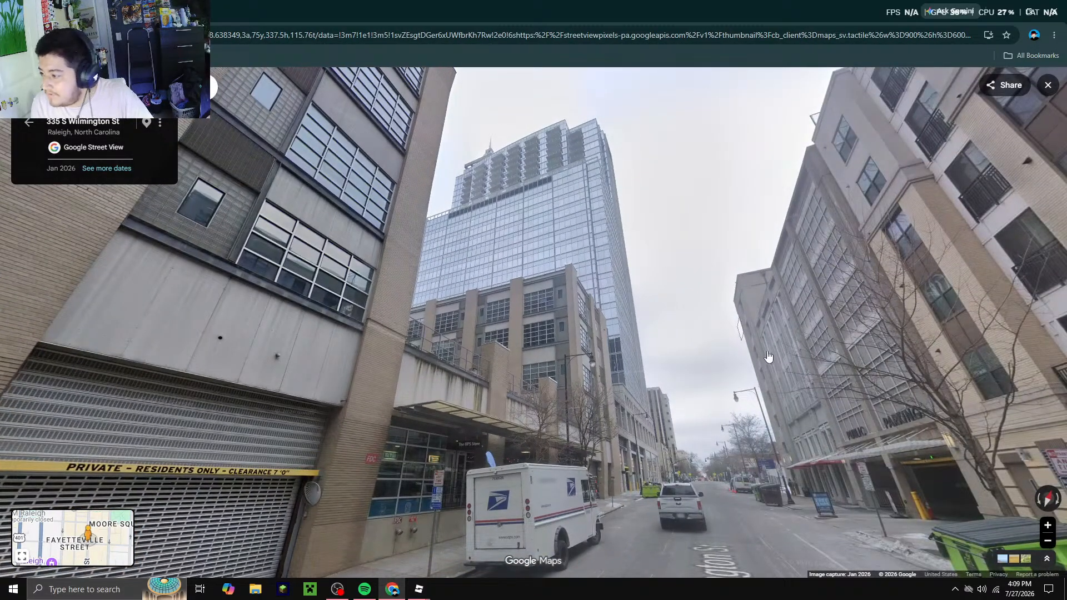
{"action": "left_click", "coordinate": [779, 384]}
{"action": "mouse_move", "coordinate": [418, 593]}
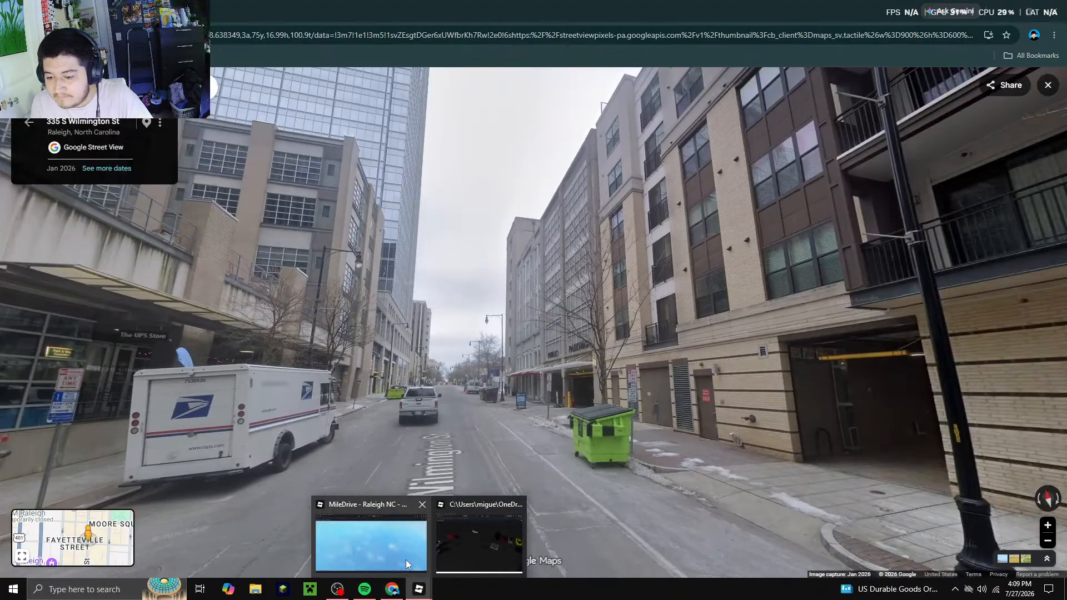
{"action": "left_click", "coordinate": [387, 531]}
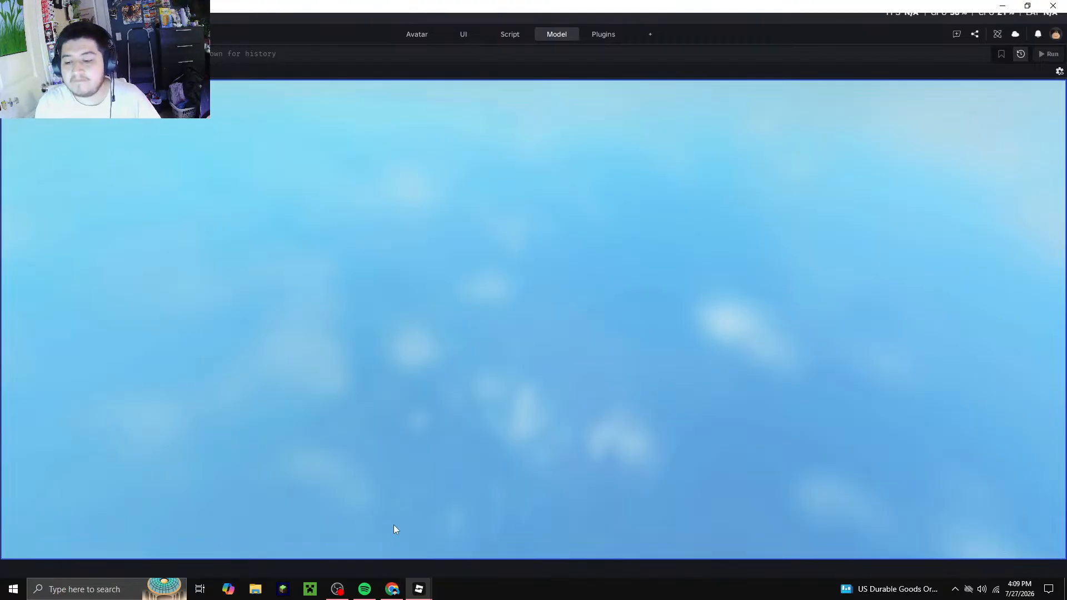
{"action": "mouse_move", "coordinate": [418, 590]}
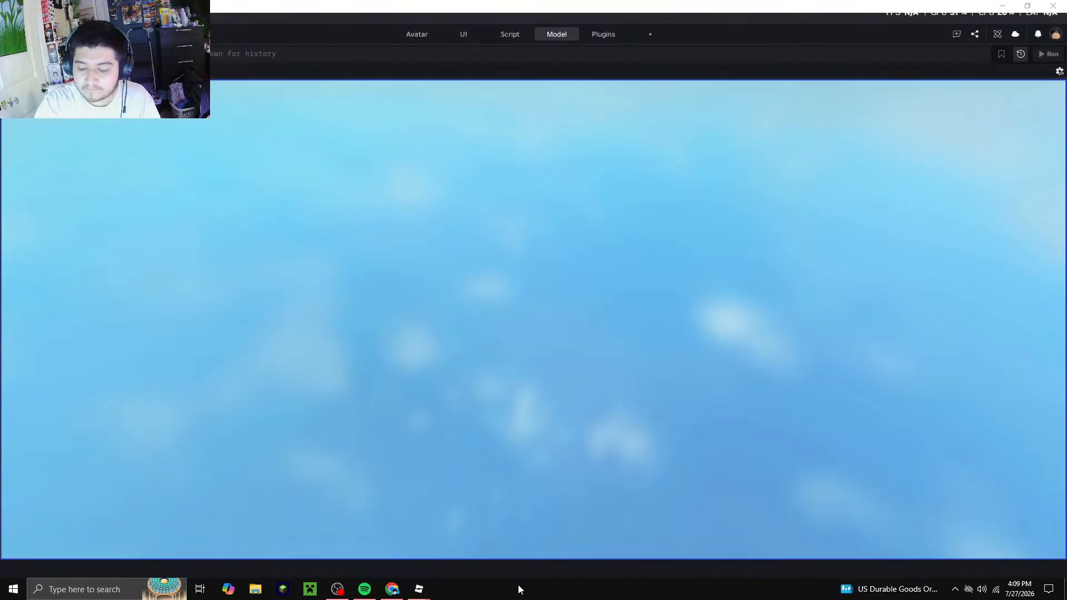
{"action": "mouse_move", "coordinate": [422, 590]}
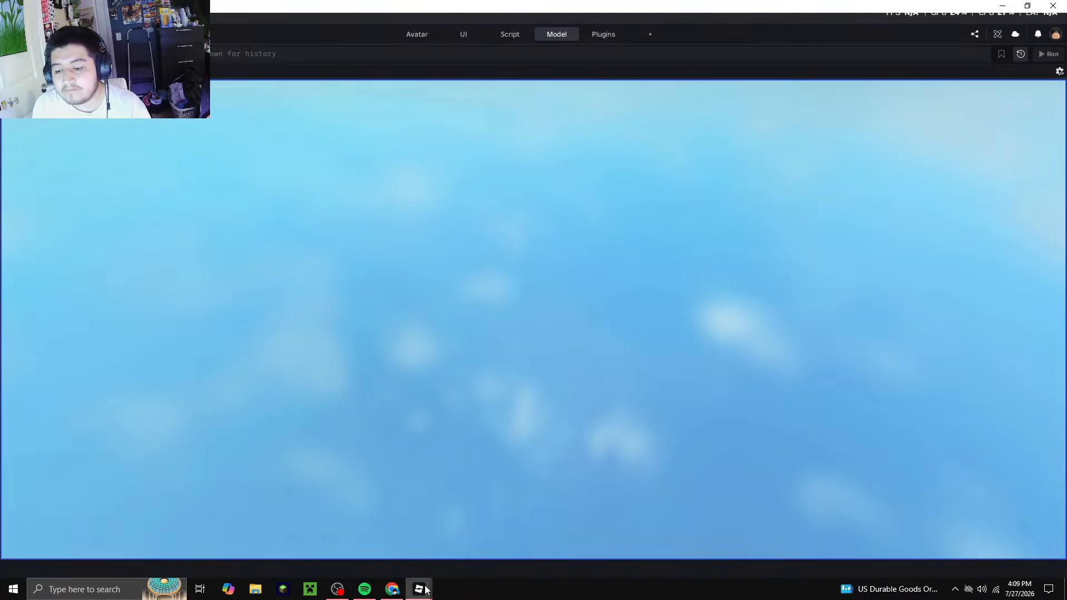
{"action": "left_click", "coordinate": [393, 588]}
{"action": "left_click", "coordinate": [393, 589]}
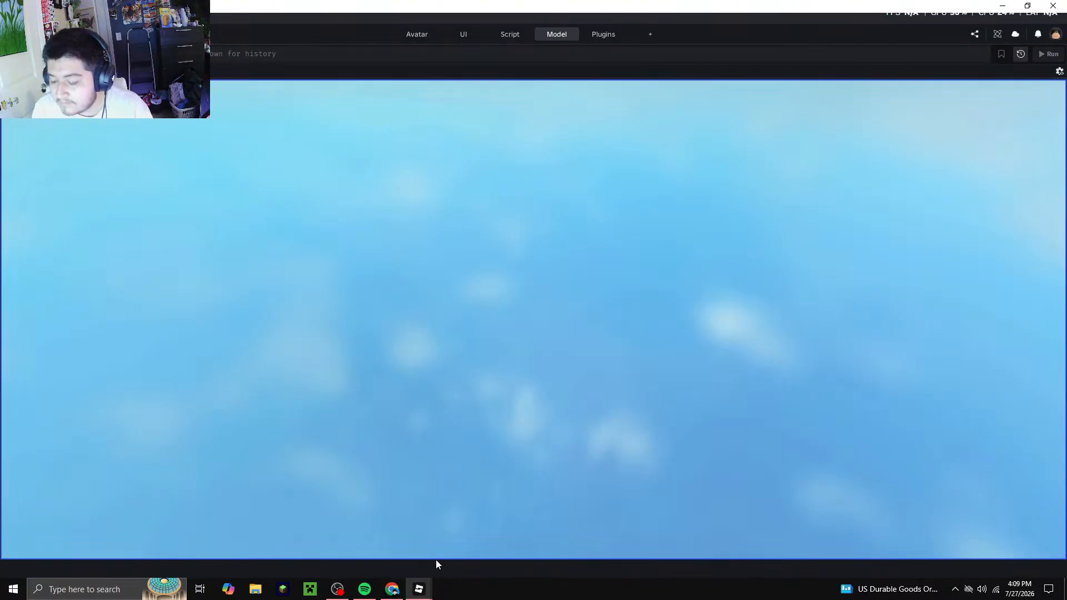
Check the S Wilmington St facades in Google Street View again and return to the loading play test in Roblox Studio
{"action": "left_click", "coordinate": [396, 588]}
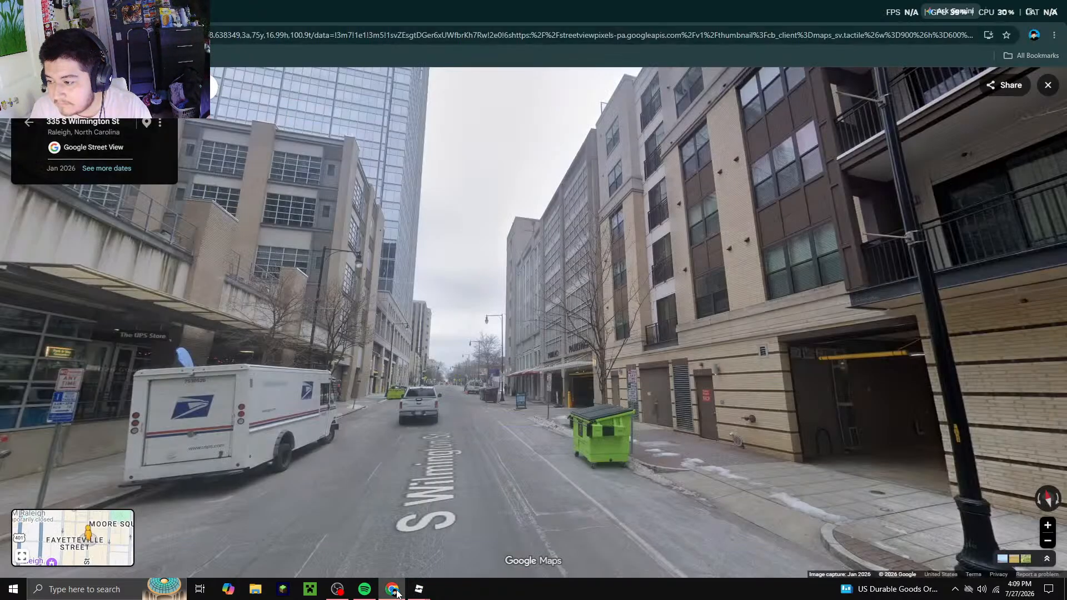
{"action": "left_click", "coordinate": [397, 592]}
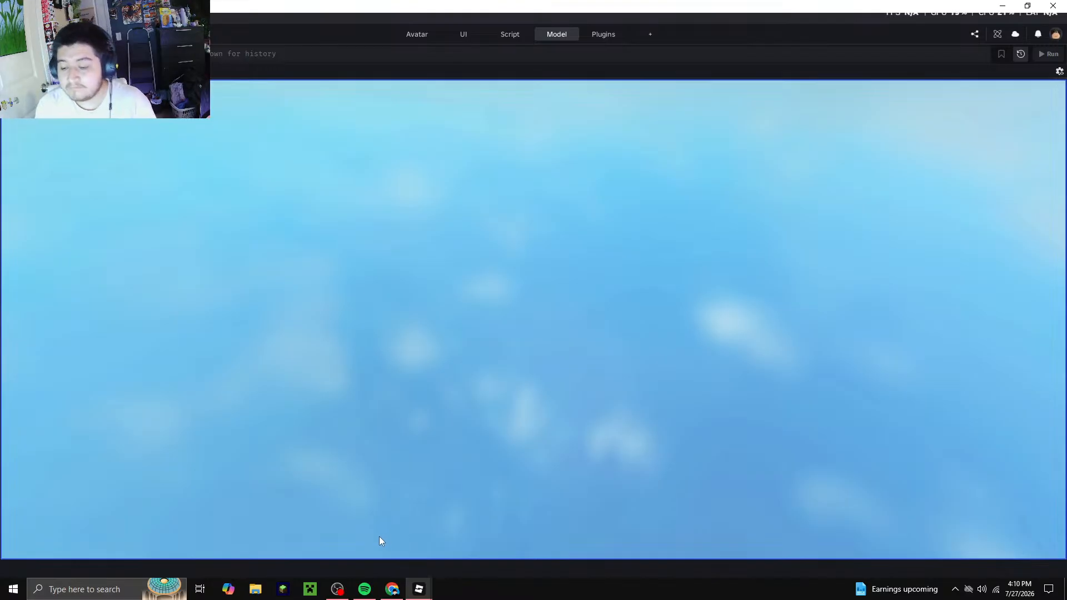
{"action": "left_click", "coordinate": [392, 589]}
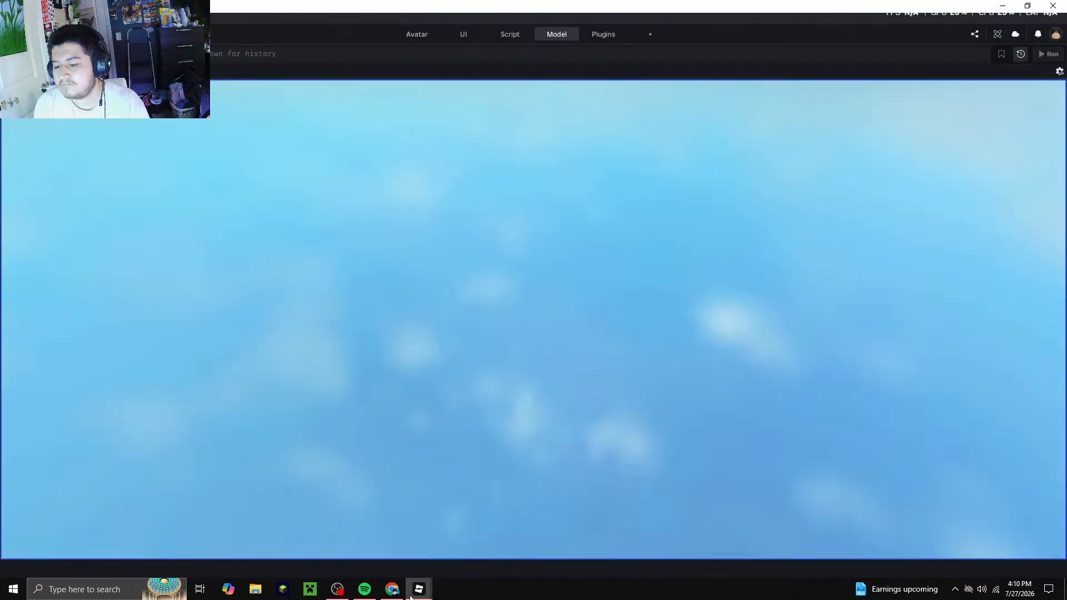
{"action": "mouse_move", "coordinate": [414, 593]}
{"action": "left_click", "coordinate": [409, 546]}
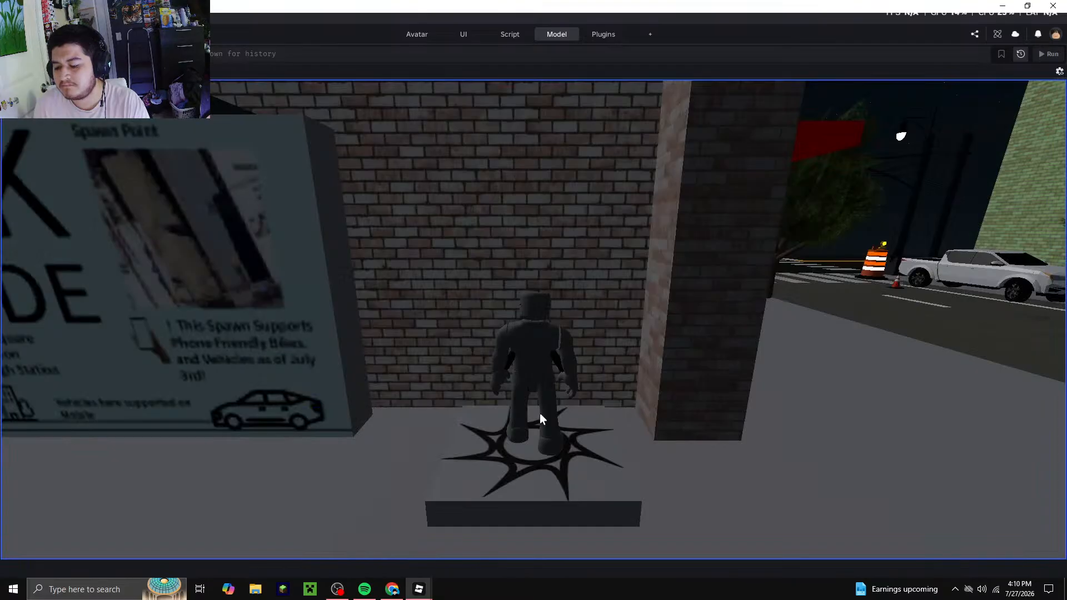
Examine the play-test spawn area, with its Park or Ride sign, parked cars and brick beams
{"action": "scroll", "coordinate": [546, 417], "scroll_direction": "down", "scroll_amount": 1}
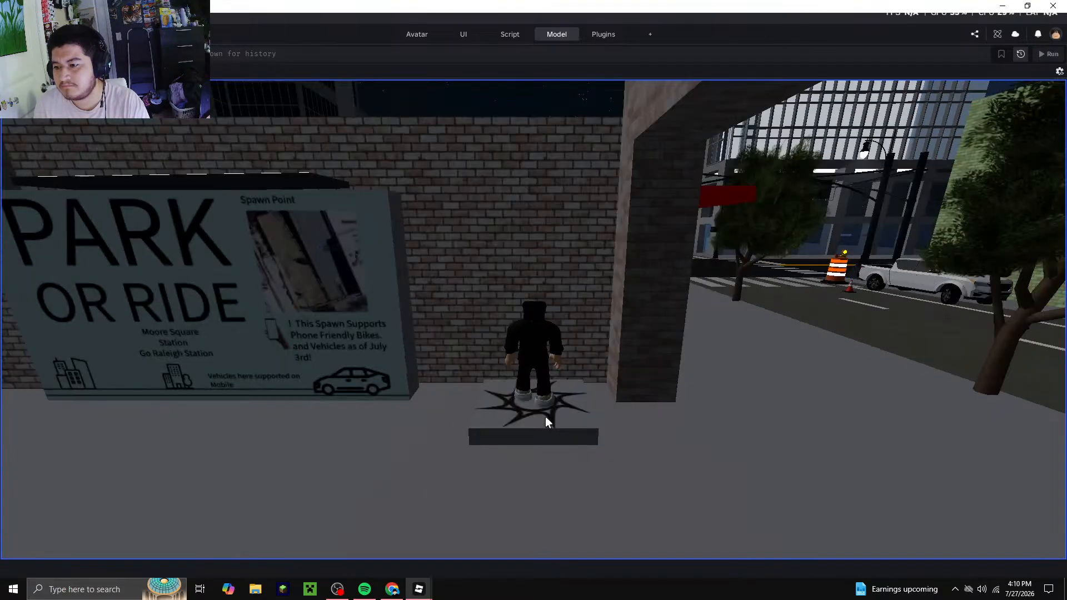
{"action": "scroll", "coordinate": [545, 422], "scroll_direction": "down", "scroll_amount": 2}
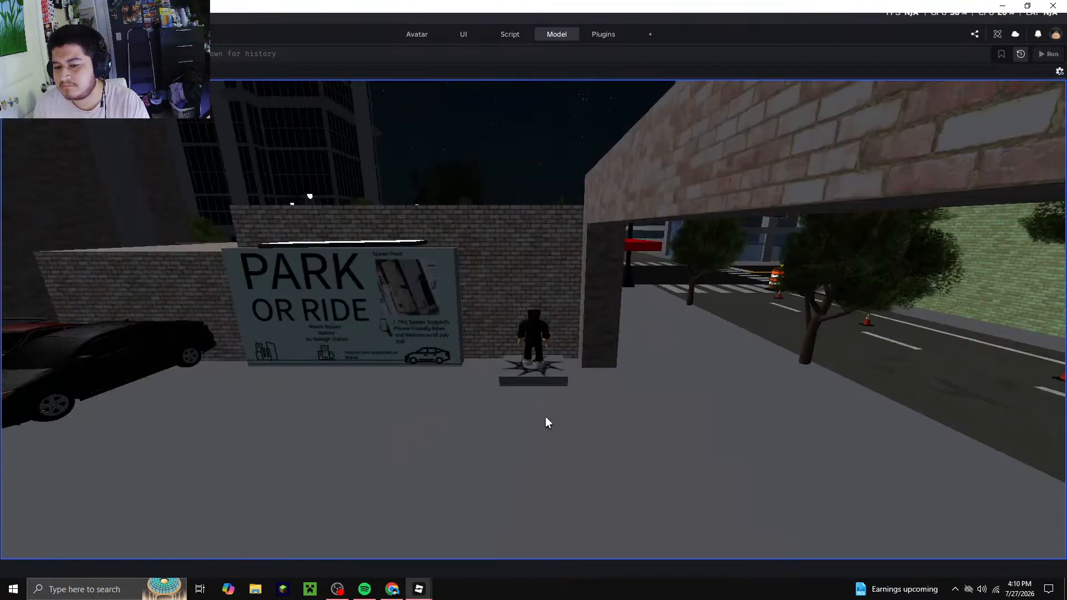
{"action": "scroll", "coordinate": [545, 421], "scroll_direction": "down", "scroll_amount": 3}
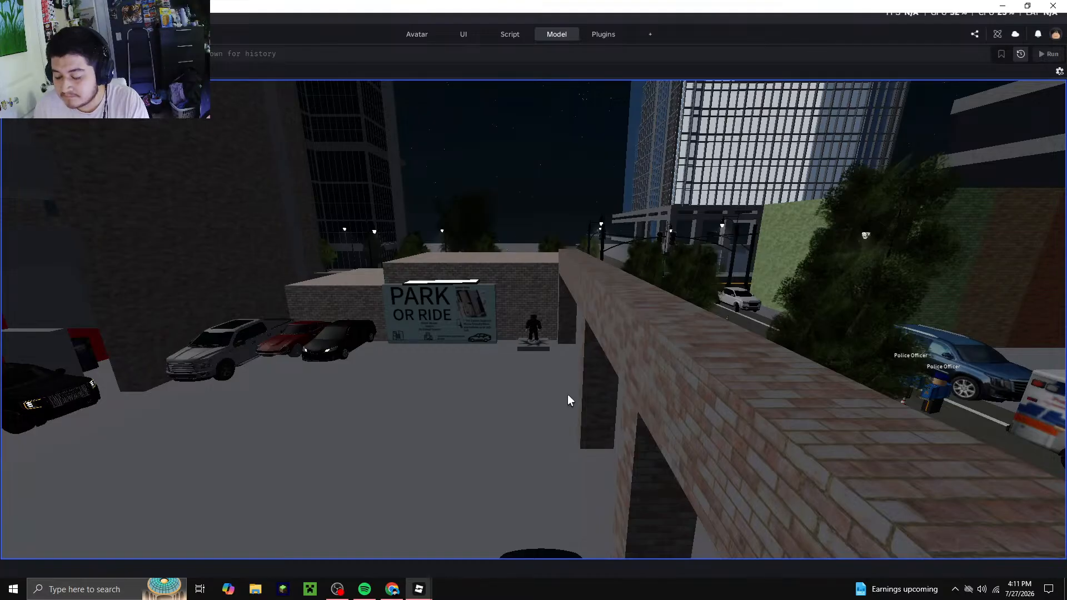
{"action": "scroll", "coordinate": [568, 394], "scroll_direction": "up", "scroll_amount": 1}
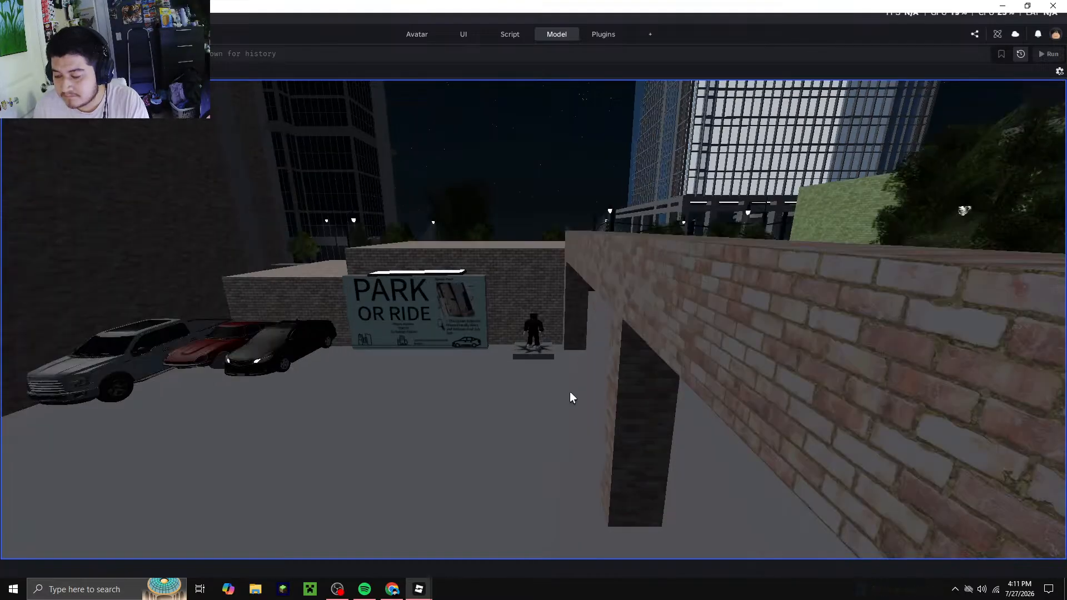
{"action": "scroll", "coordinate": [570, 393], "scroll_direction": "up", "scroll_amount": 5}
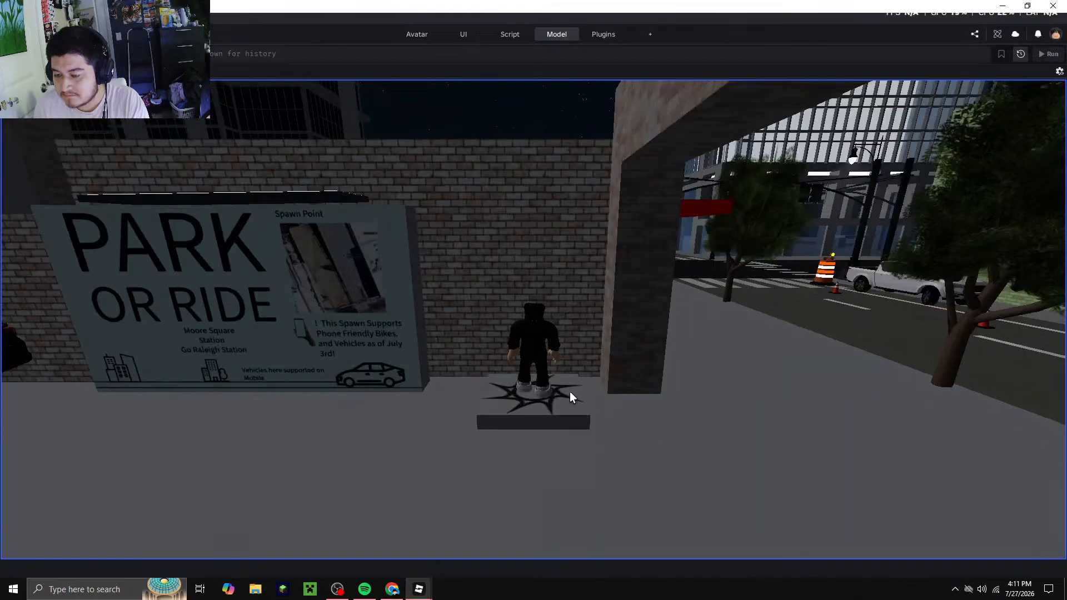
Walk the avatar from the spawn pad past the brick pillar and along the sidewalk beside the red awning
{"action": "key", "text": "s"}
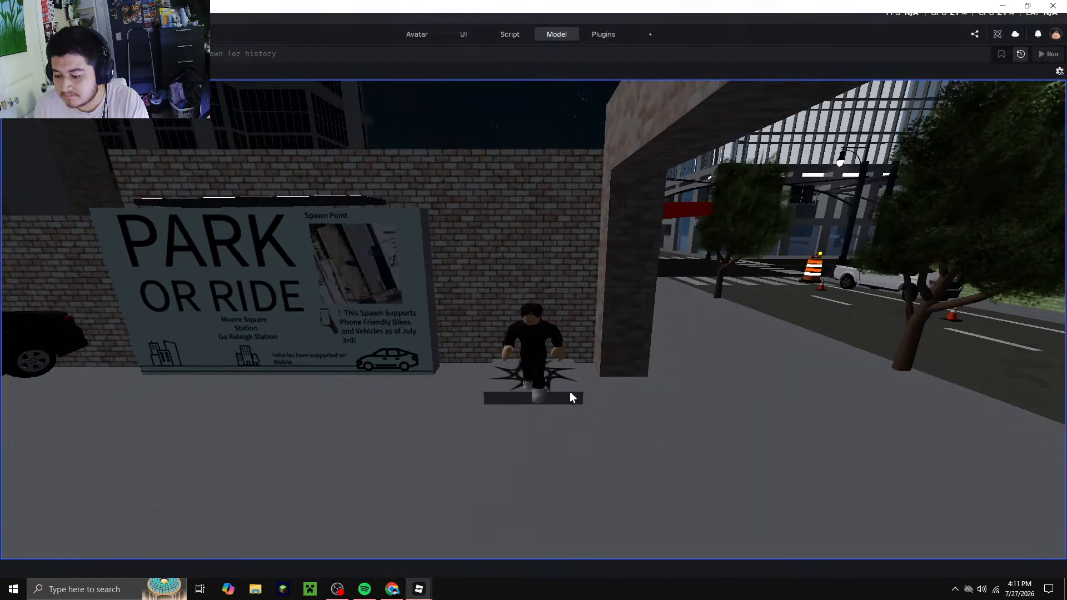
{"action": "key", "text": "d"}
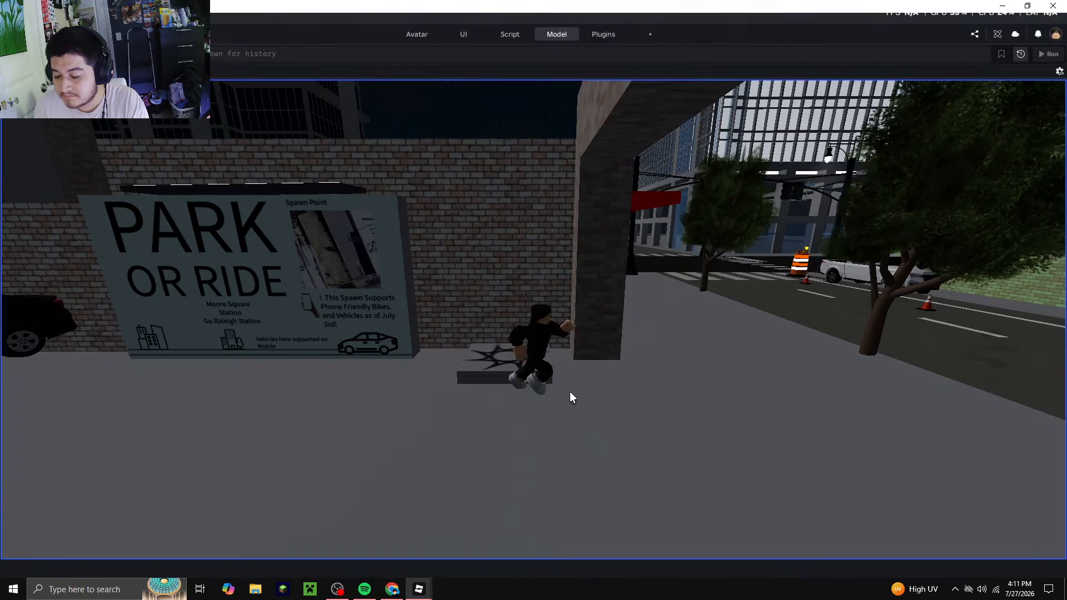
{"action": "key", "text": "d"}
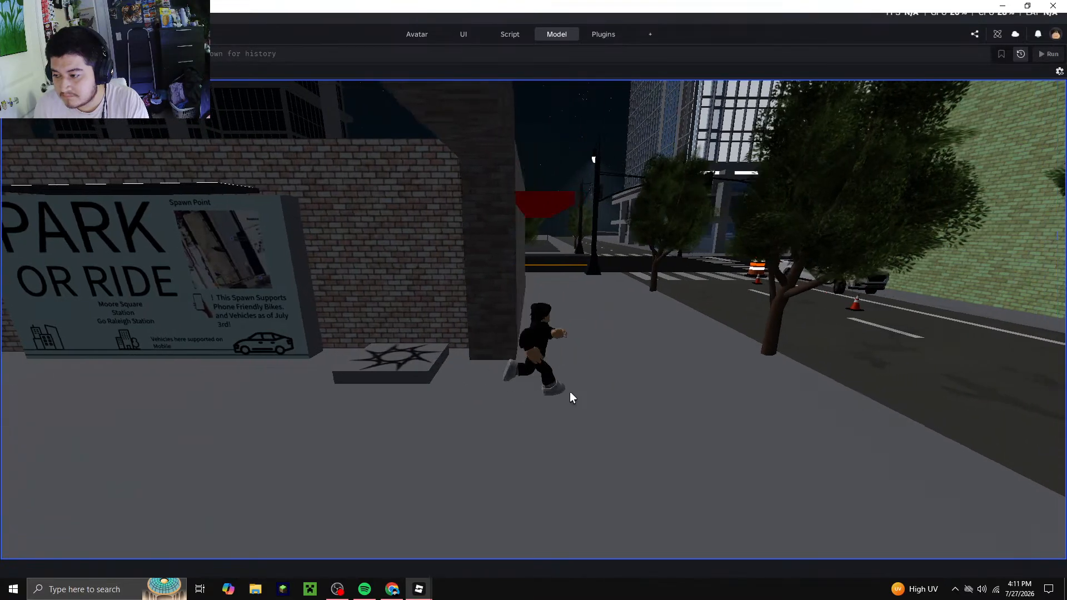
{"action": "key", "text": "w"}
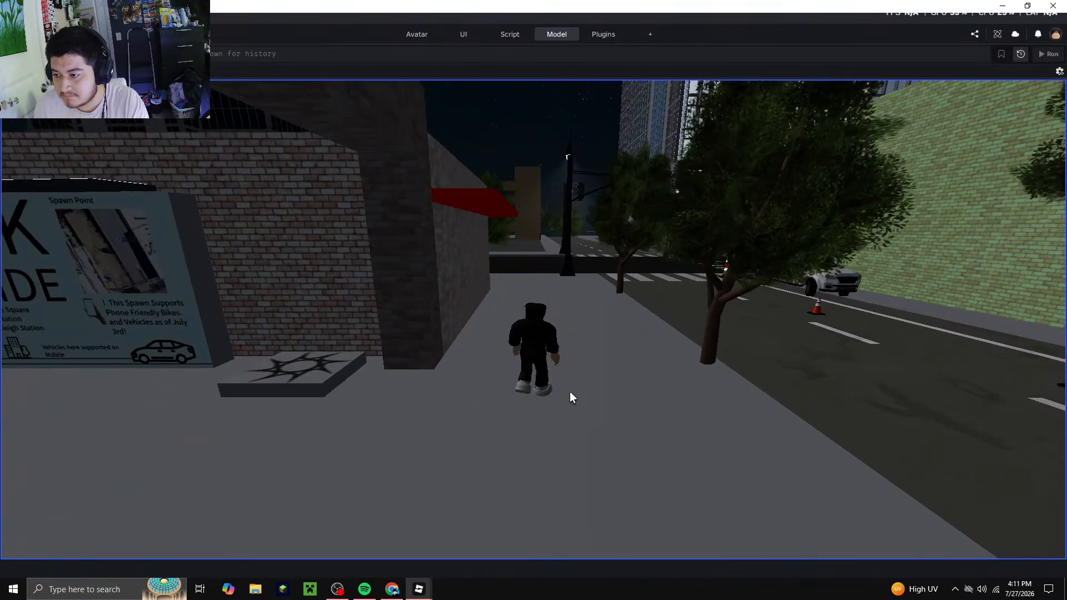
{"action": "key", "text": "w"}
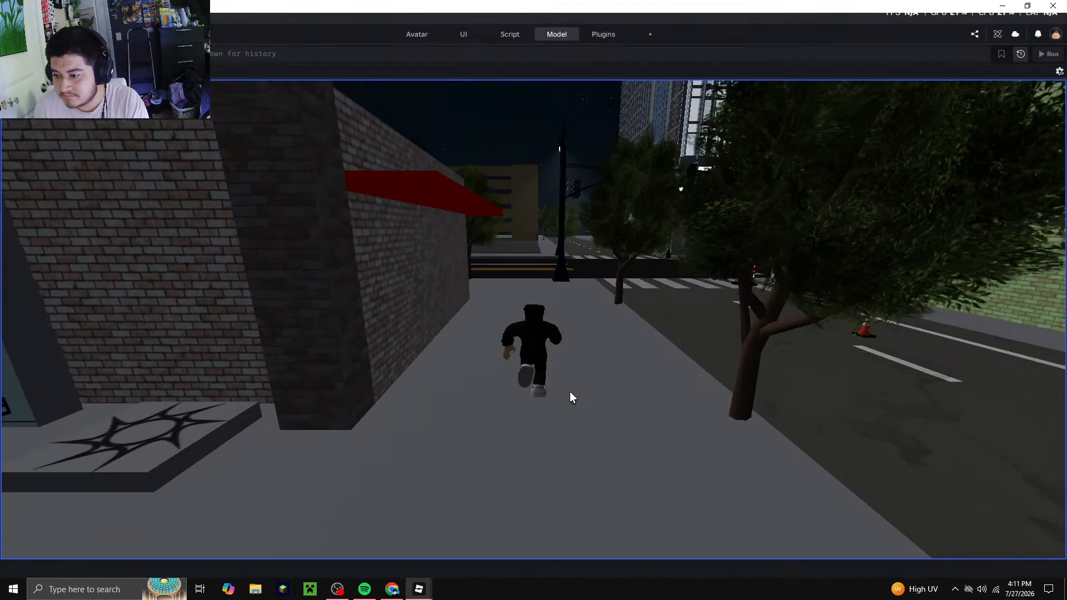
{"action": "key", "text": "w"}
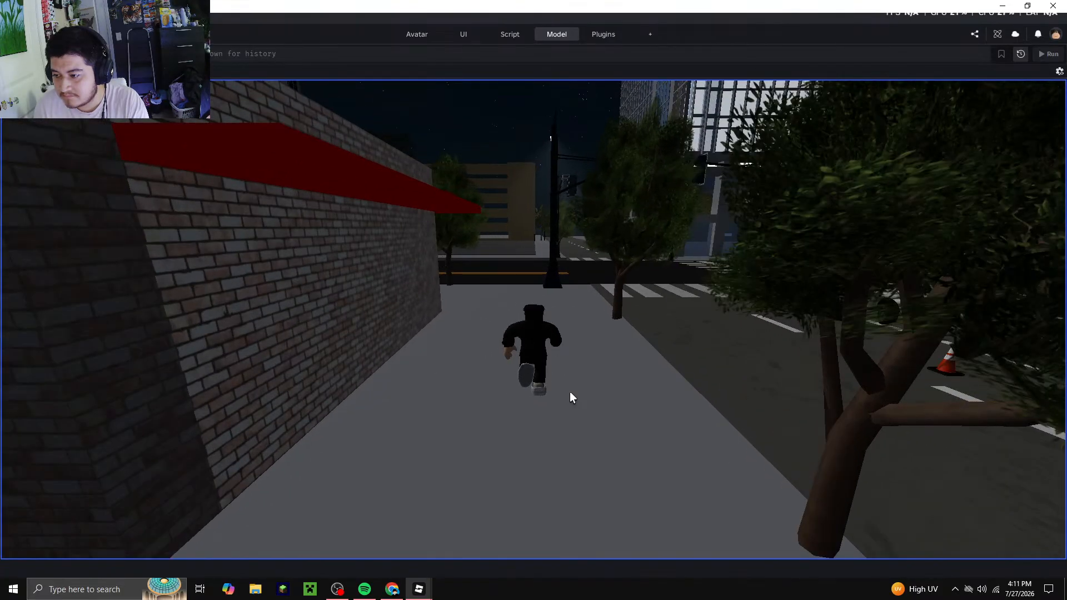
{"action": "key", "text": "w"}
Examine the intersection and the red-awning corner building from above, then close the play-test window to return to the MileDrive place
{"action": "scroll", "coordinate": [570, 392], "scroll_direction": "down", "scroll_amount": 3}
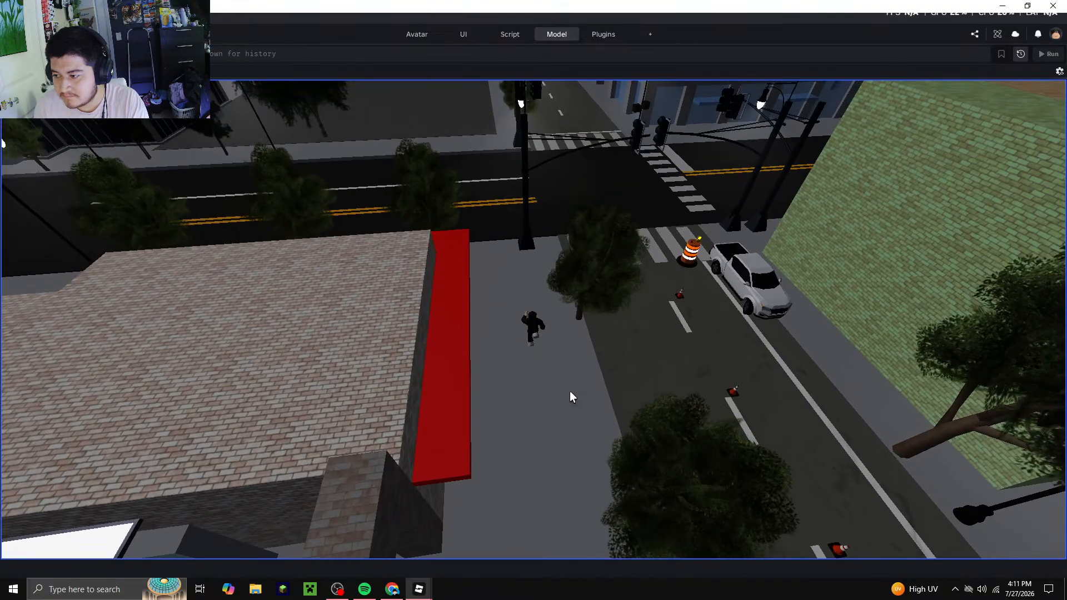
{"action": "key", "text": "w"}
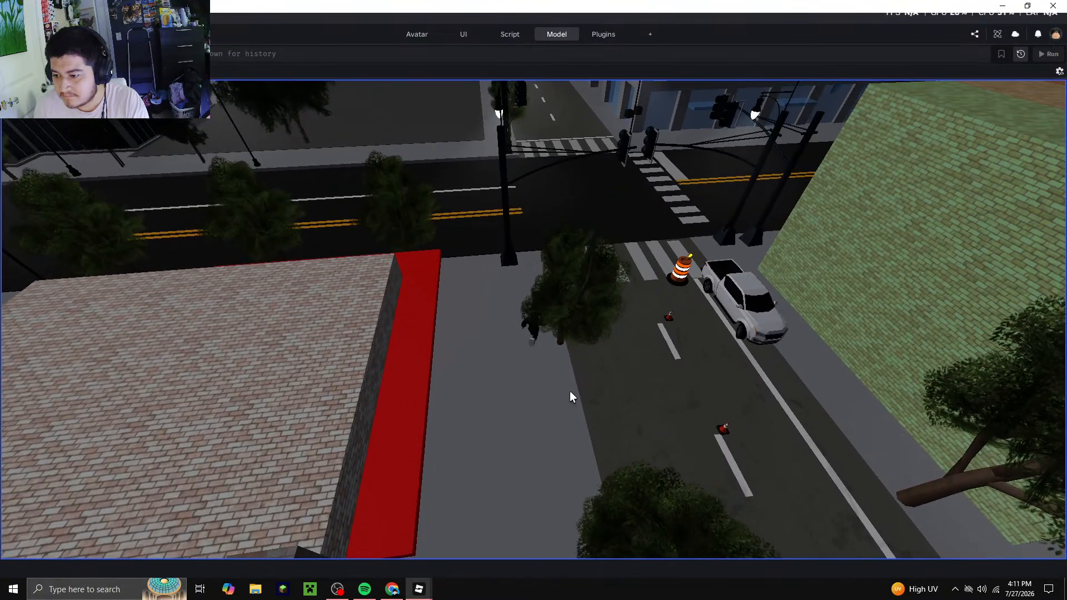
{"action": "scroll", "coordinate": [570, 394], "scroll_direction": "down", "scroll_amount": 3}
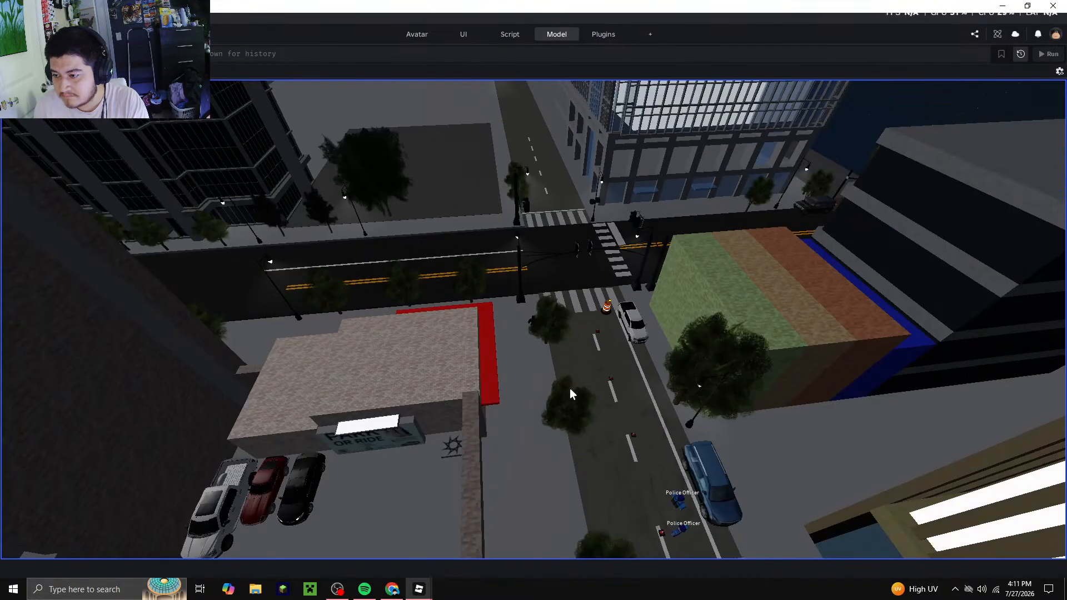
{"action": "right_click_drag", "start_coordinate": [580, 385], "coordinate": [556, 382]}
{"action": "scroll", "coordinate": [556, 382], "scroll_direction": "up", "scroll_amount": 2}
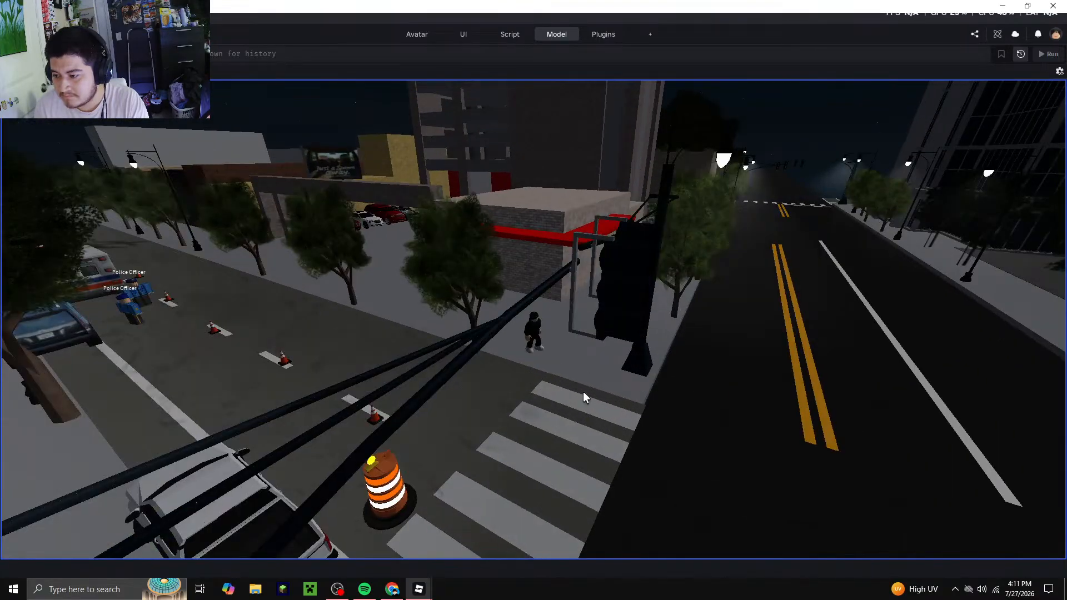
{"action": "scroll", "coordinate": [590, 379], "scroll_direction": "up", "scroll_amount": 2}
{"action": "key", "text": "a"}
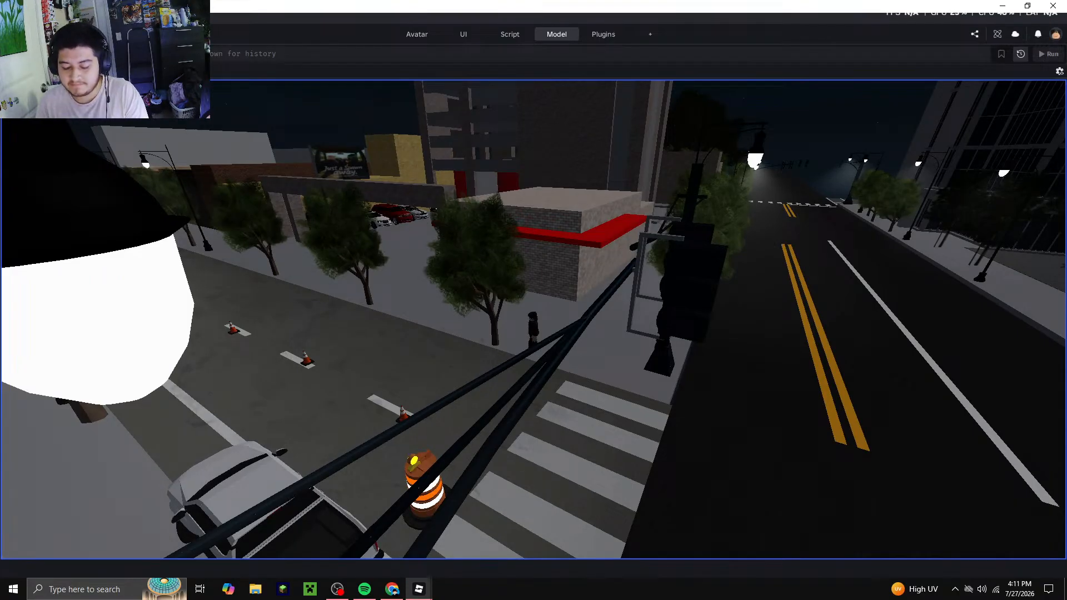
{"action": "left_click", "coordinate": [1053, 5]}
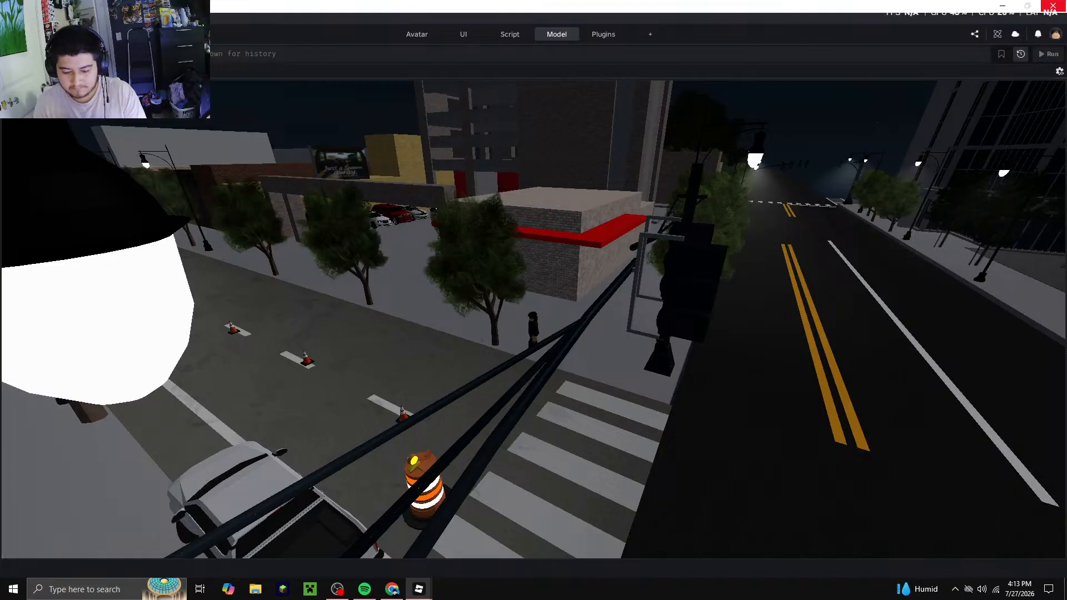
{"action": "left_click", "coordinate": [1053, 6]}
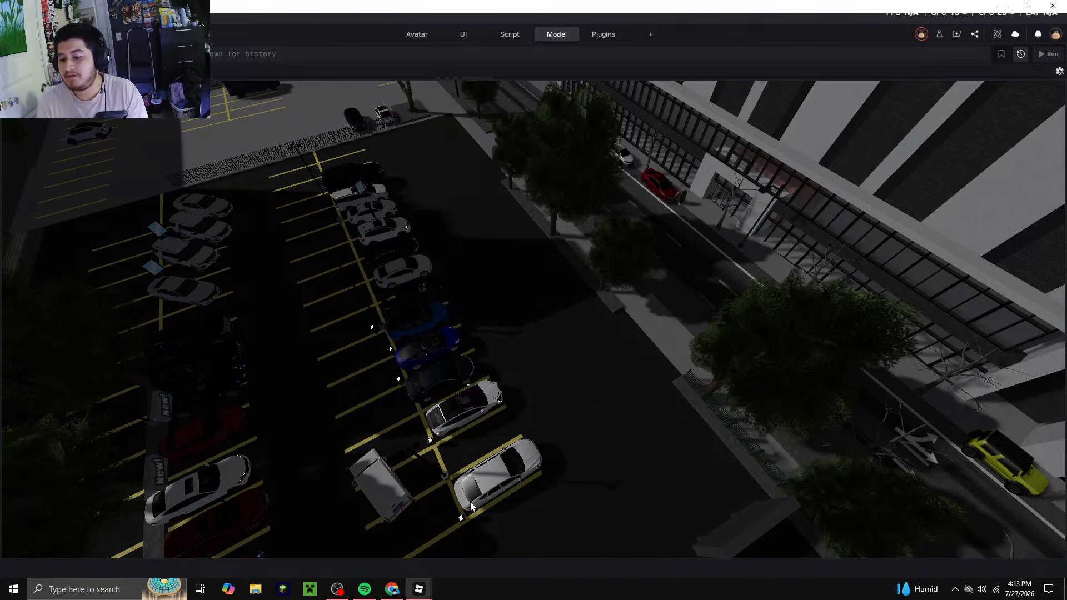
Launch Discord through a Windows search and minimize Roblox Studio to show the desktop
{"action": "left_click", "coordinate": [111, 588]}
{"action": "type", "text": "d"}
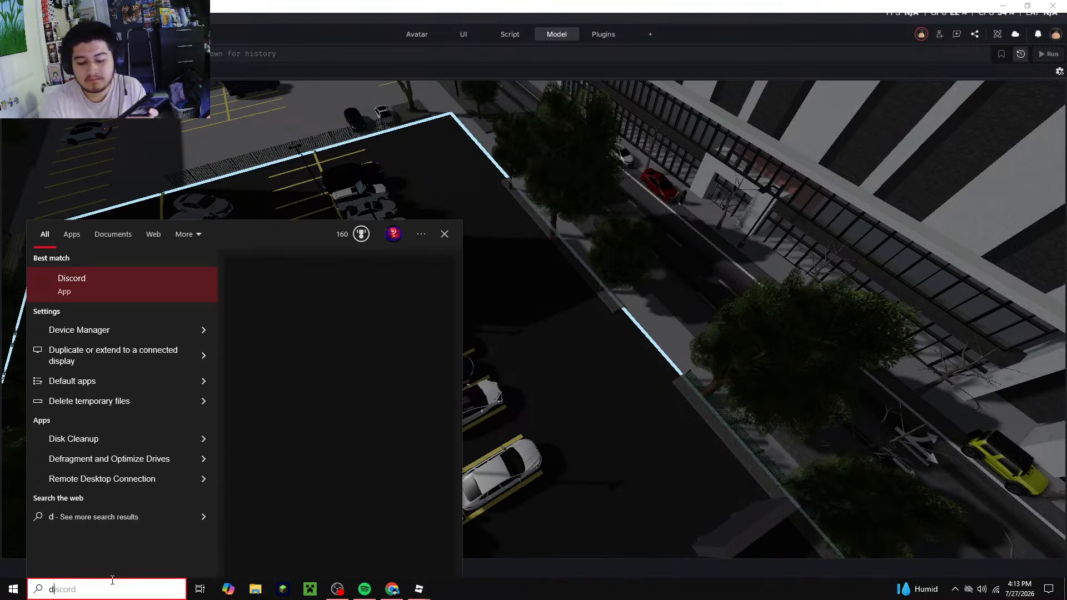
{"action": "type", "text": "is"}
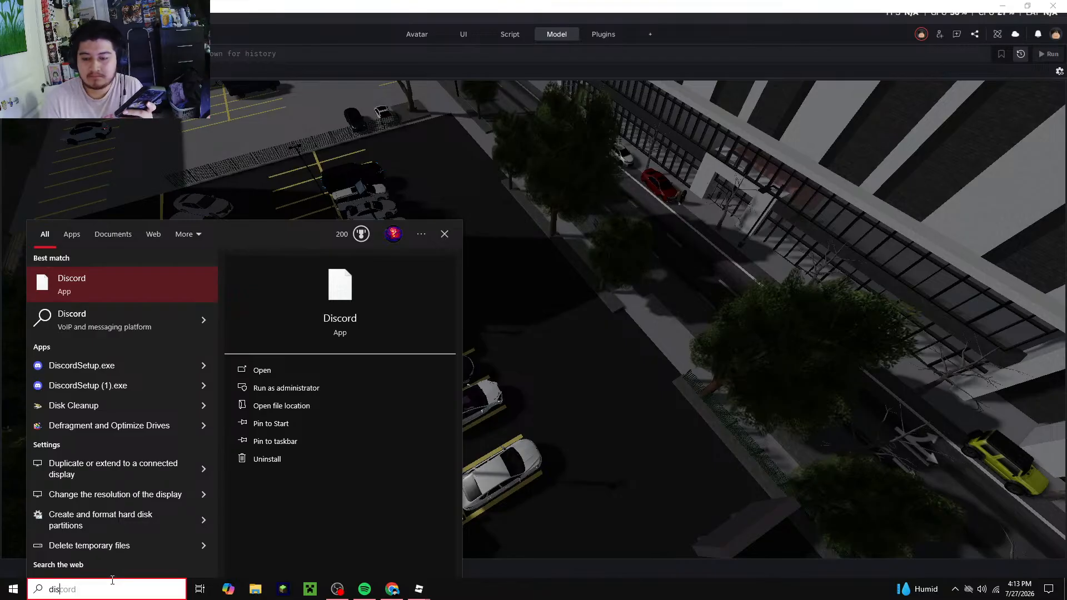
{"action": "key", "text": "Return"}
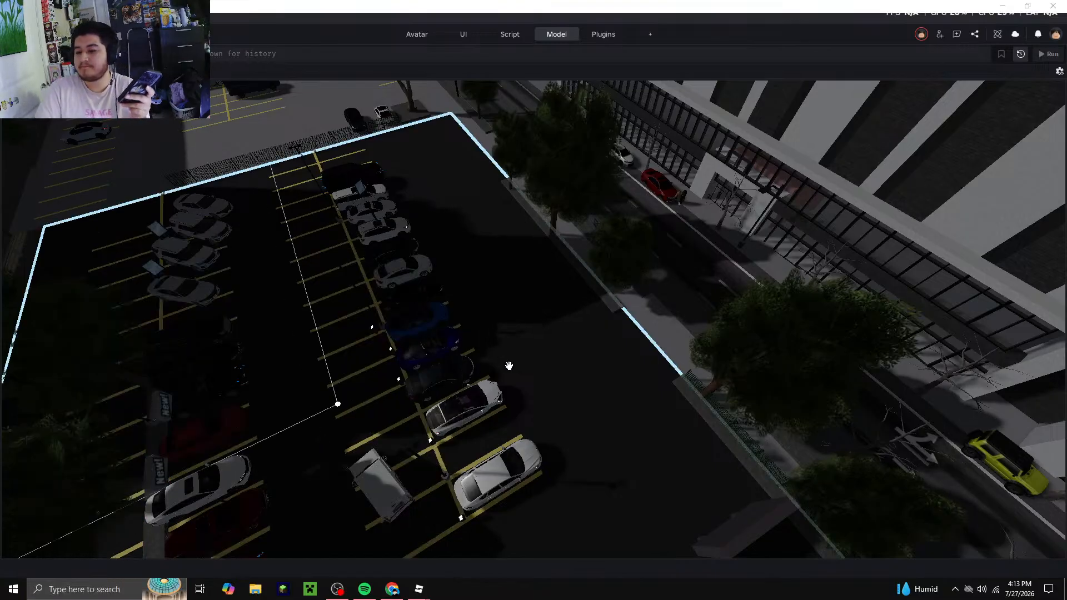
{"action": "left_click", "coordinate": [1000, 5]}
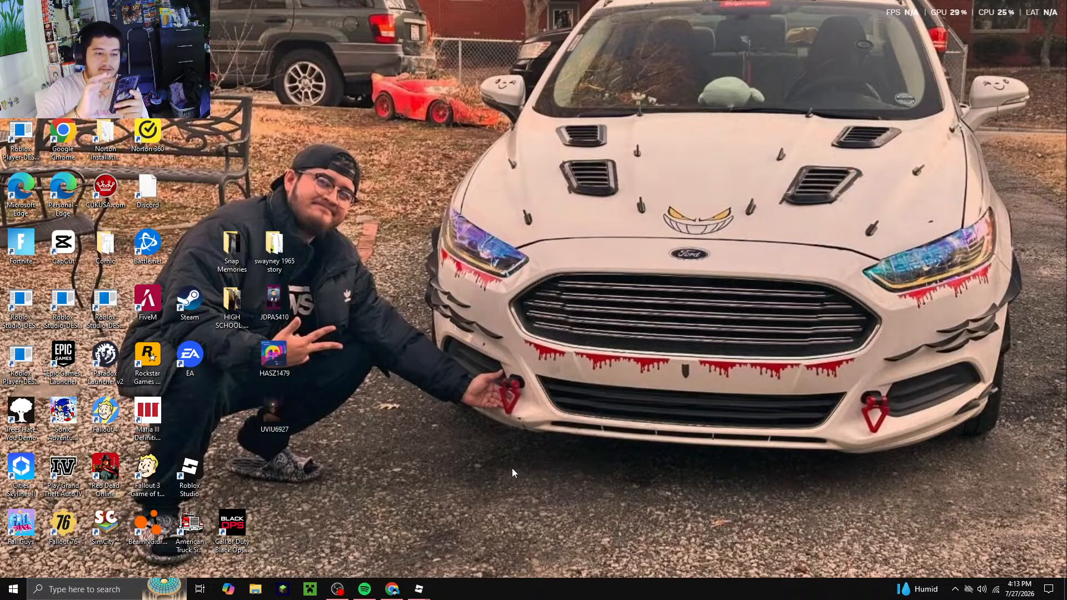
{"action": "left_click", "coordinate": [89, 589]}
{"action": "left_click", "coordinate": [151, 298]}
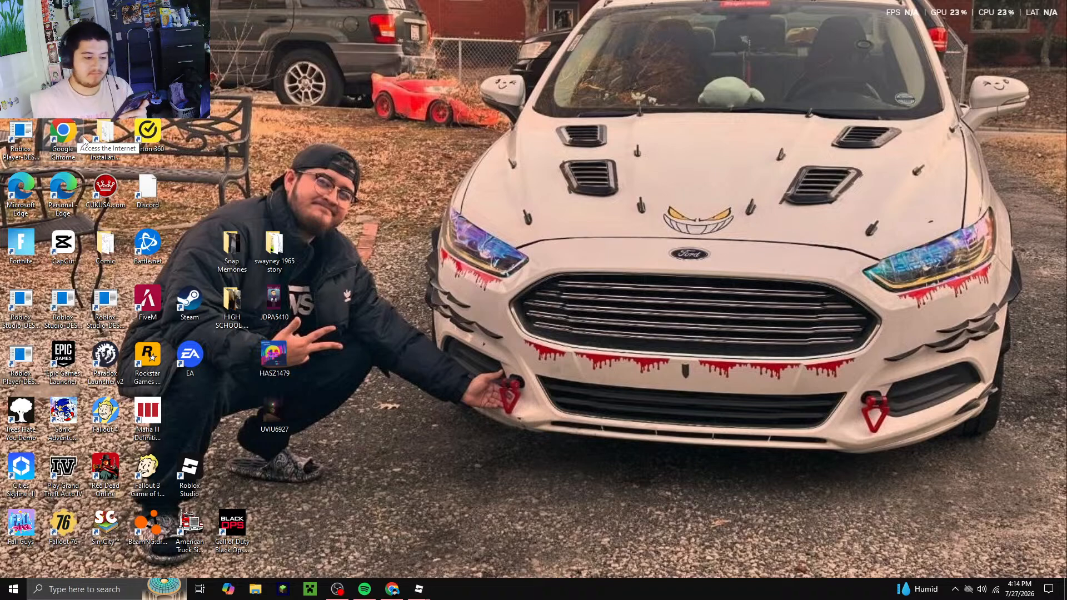
Return to the MileDrive place in Roblox Studio and examine the parking lot and surrounding buildings from above
{"action": "left_click", "coordinate": [392, 588]}
{"action": "left_click", "coordinate": [392, 587]}
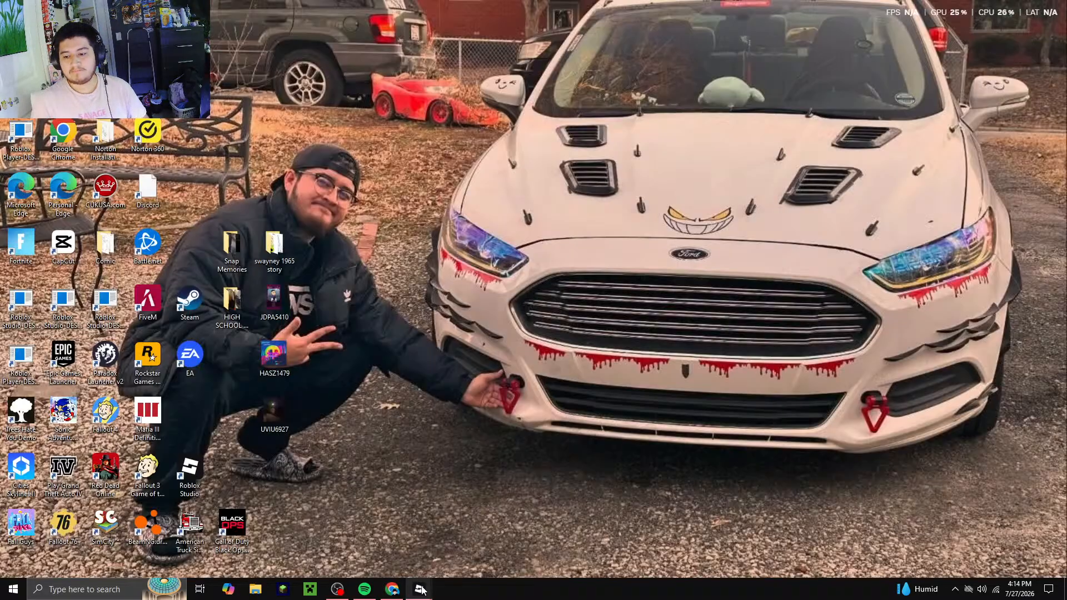
{"action": "mouse_move", "coordinate": [420, 588]}
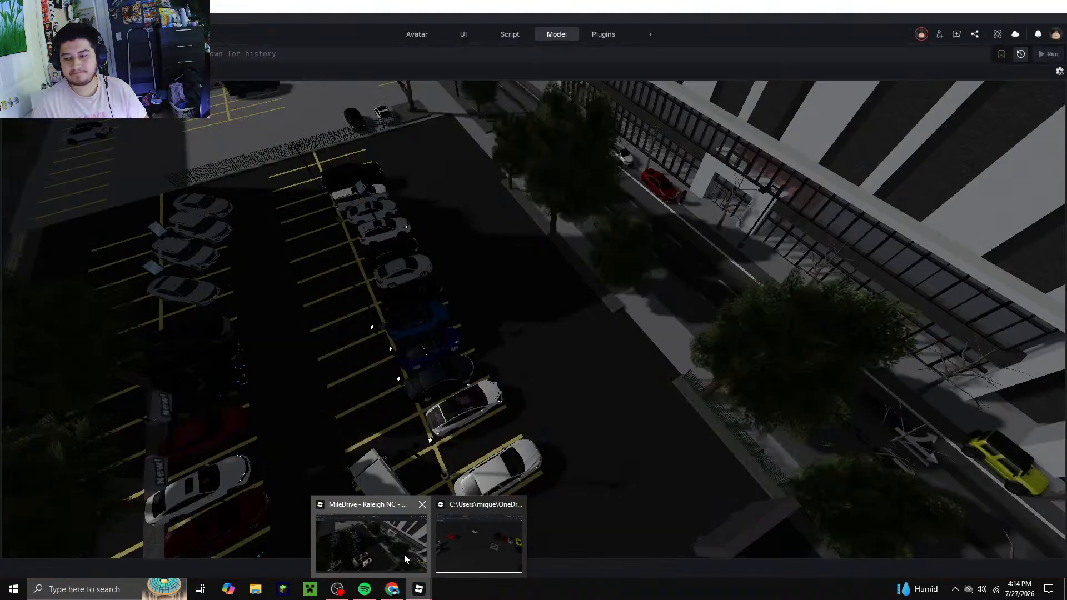
{"action": "left_click", "coordinate": [465, 537]}
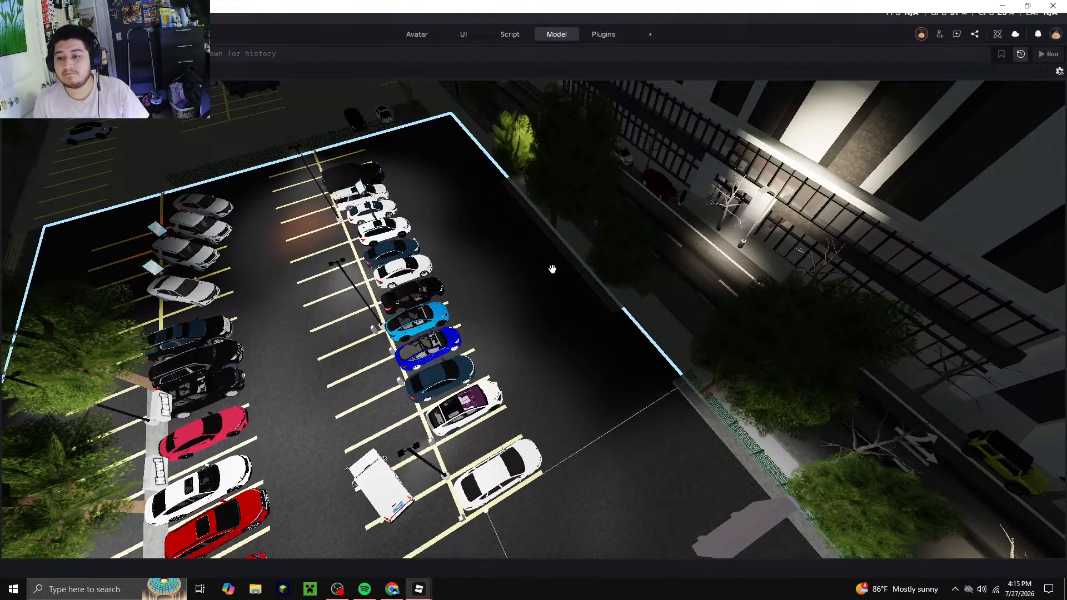
{"action": "scroll", "coordinate": [515, 351], "scroll_direction": "down", "scroll_amount": 6}
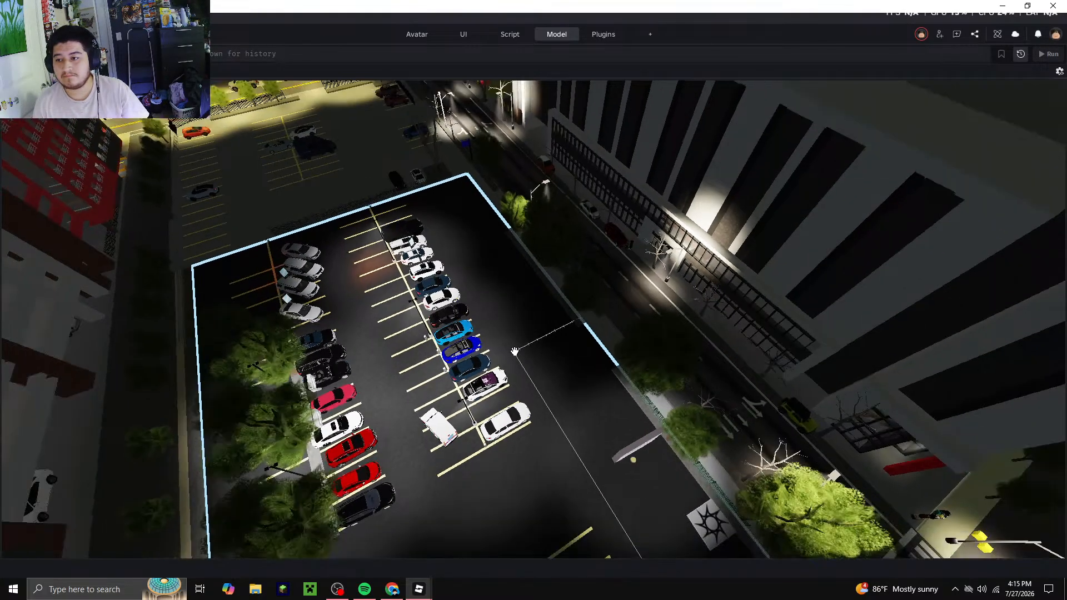
{"action": "scroll", "coordinate": [515, 351], "scroll_direction": "down", "scroll_amount": 3}
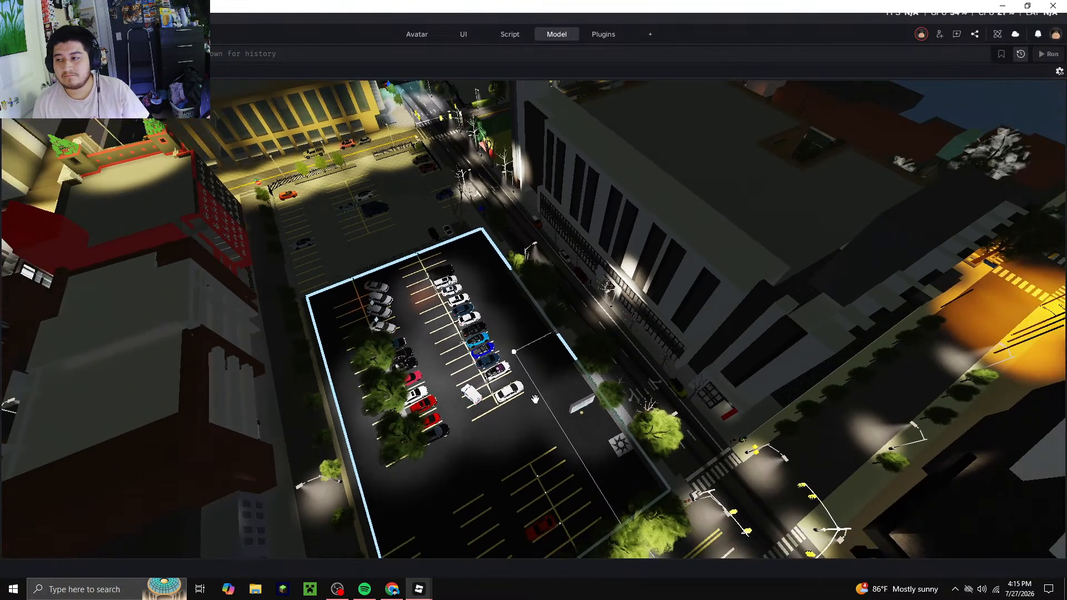
{"action": "right_click_drag", "start_coordinate": [535, 398], "coordinate": [542, 371]}
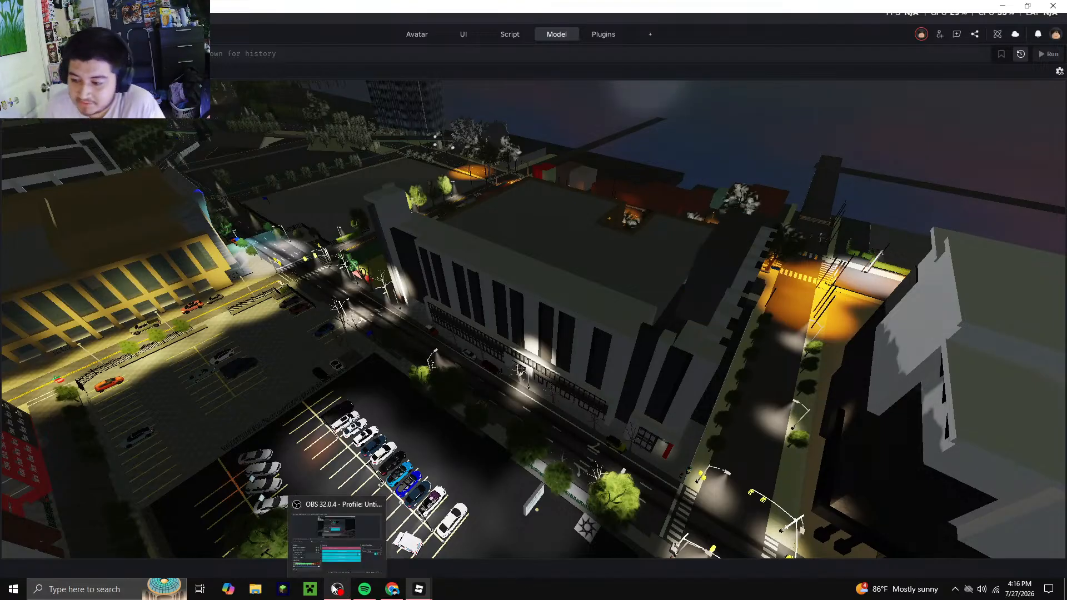
Minimize Roblox Studio and bring up the OBS window with its streaming controls
{"action": "left_click", "coordinate": [1002, 6]}
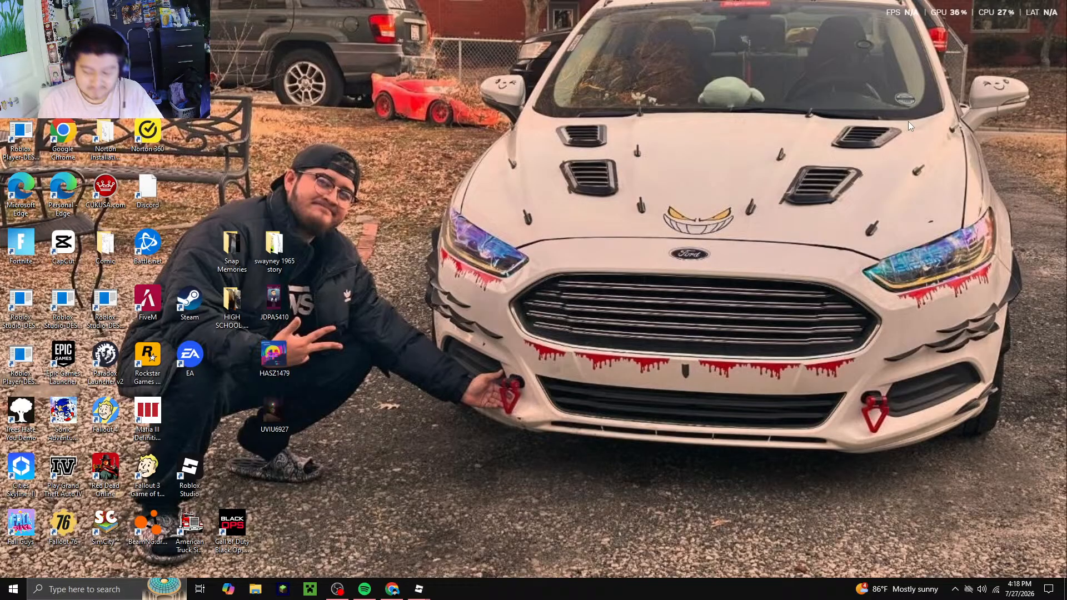
{"action": "left_click", "coordinate": [339, 597]}
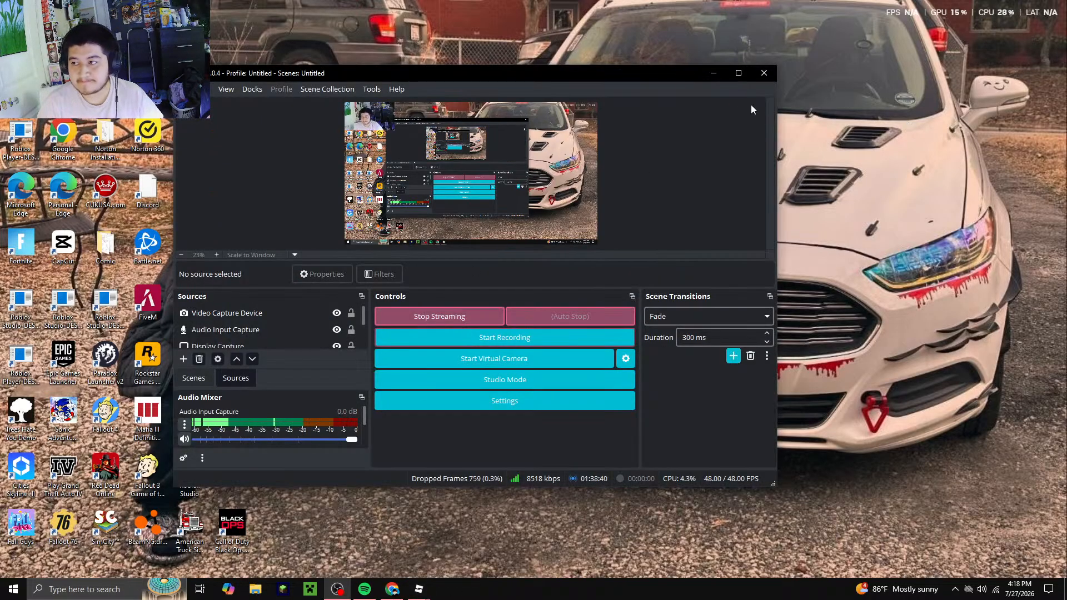
Minimize OBS, return to the MileDrive - Raleigh NC place in Roblox Studio, and save it to Roblox
{"action": "left_click", "coordinate": [721, 66]}
{"action": "mouse_move", "coordinate": [419, 589]}
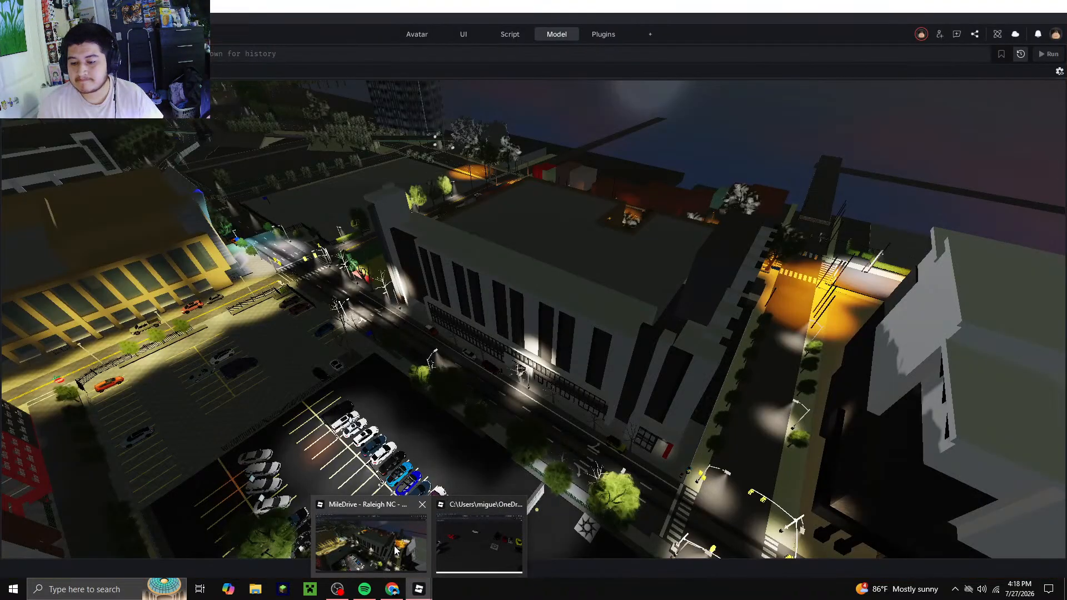
{"action": "left_click", "coordinate": [394, 550]}
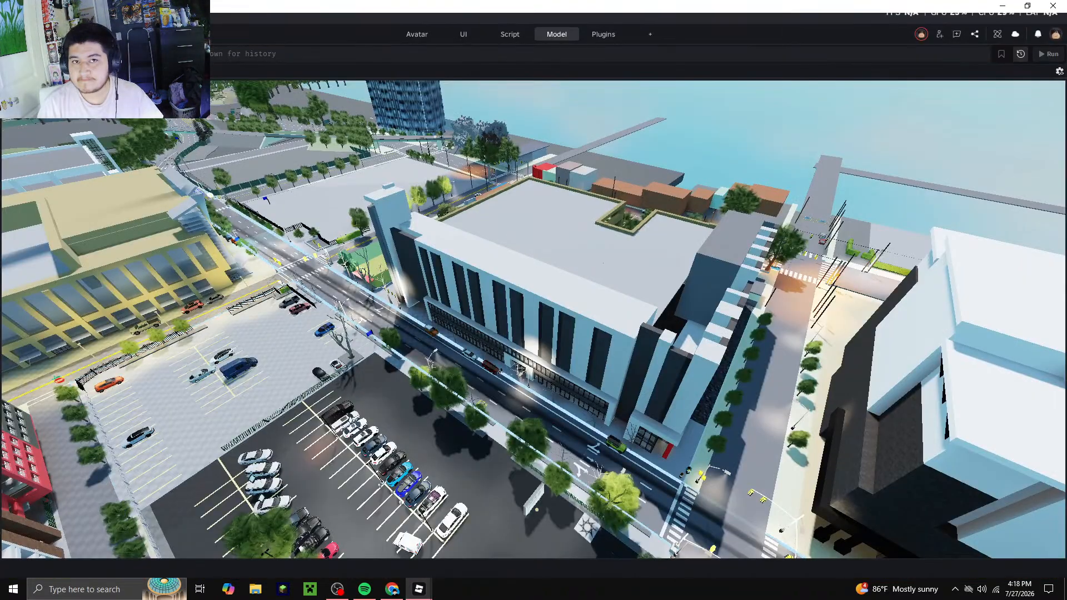
{"action": "left_click", "coordinate": [12, 18]}
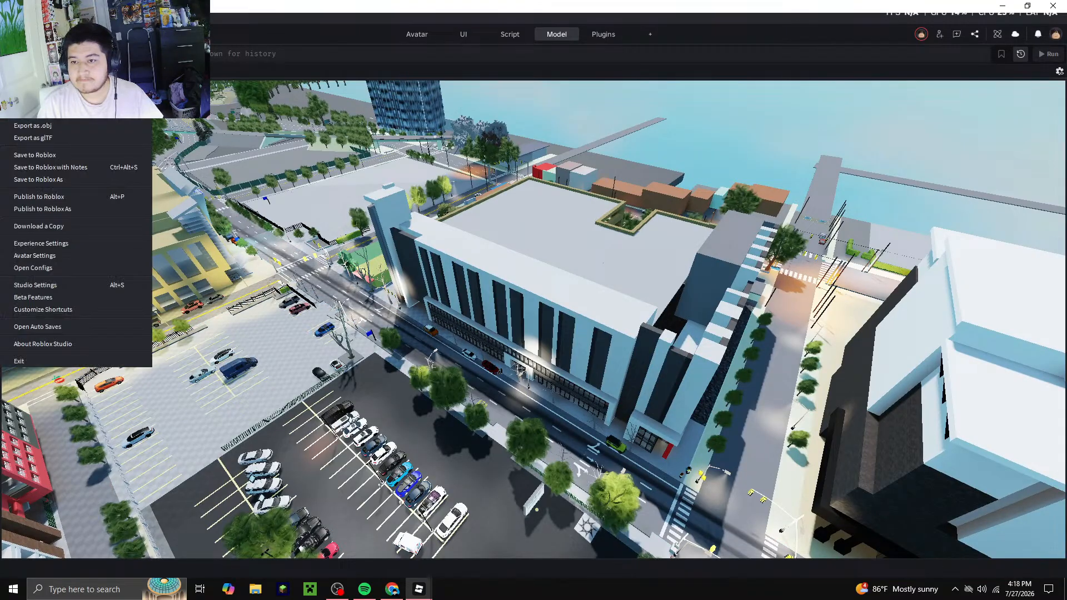
{"action": "left_click", "coordinate": [49, 154]}
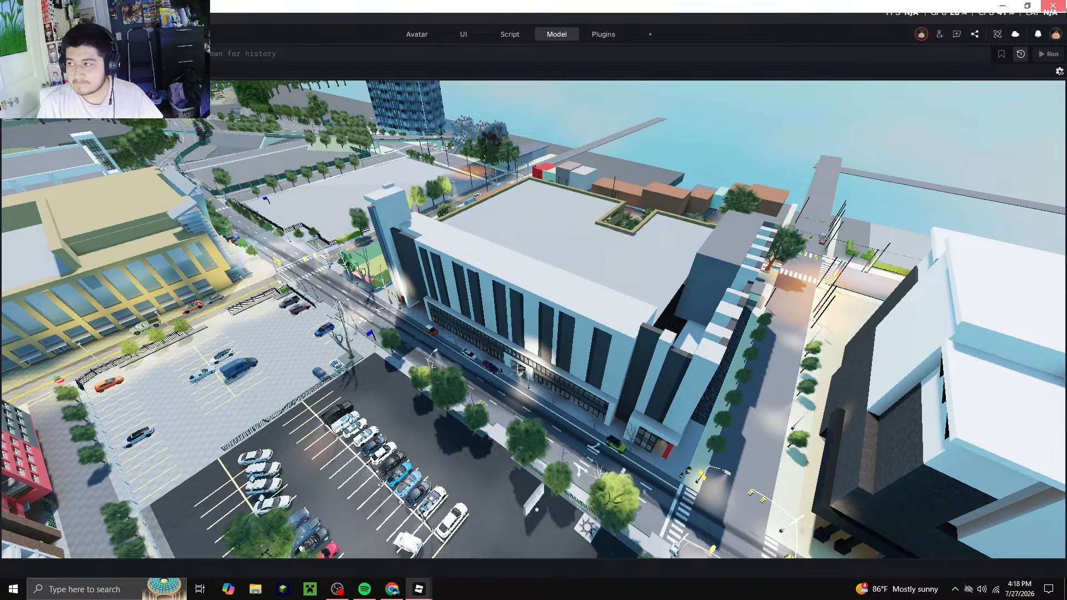
Try to close the Roblox Studio window of the MileDrive - Raleigh NC place
{"action": "left_click", "coordinate": [1052, 6]}
{"action": "left_click", "coordinate": [537, 307]}
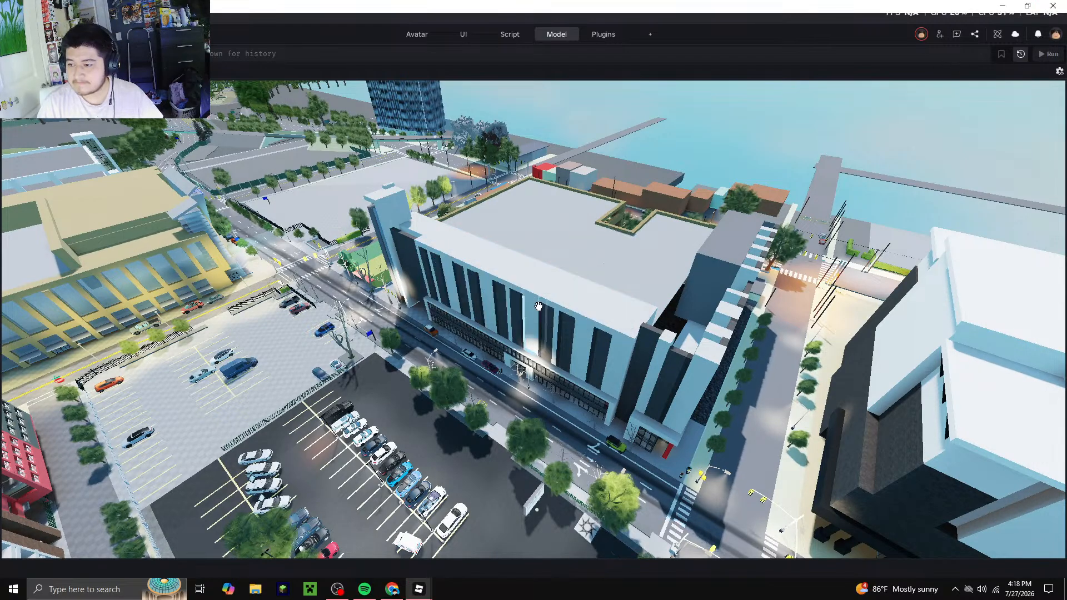
{"action": "left_click", "coordinate": [1053, 5]}
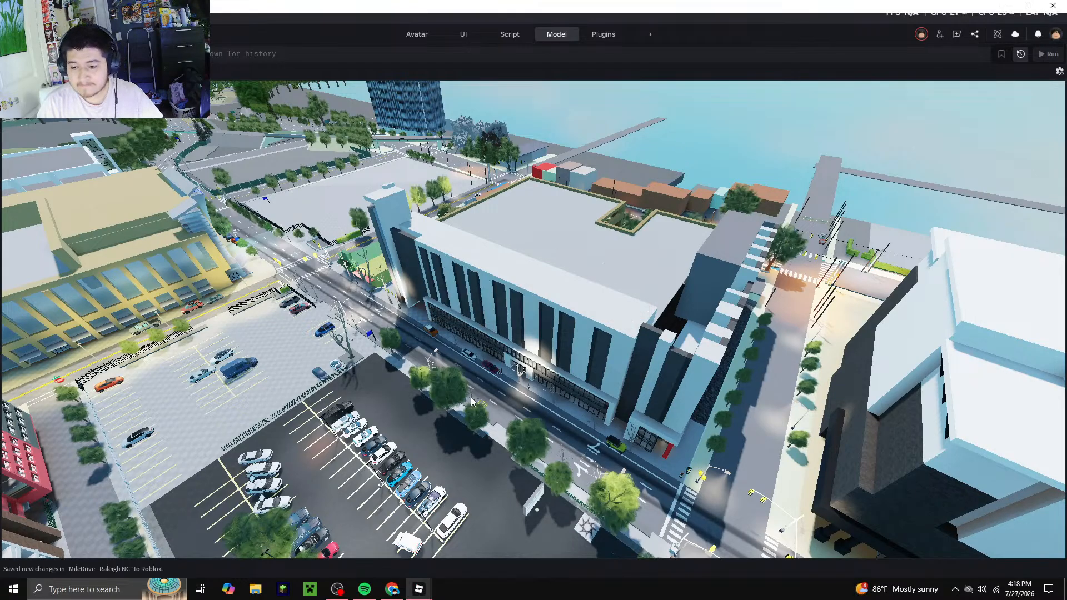
{"action": "mouse_move", "coordinate": [419, 590]}
{"action": "mouse_move", "coordinate": [337, 591]}
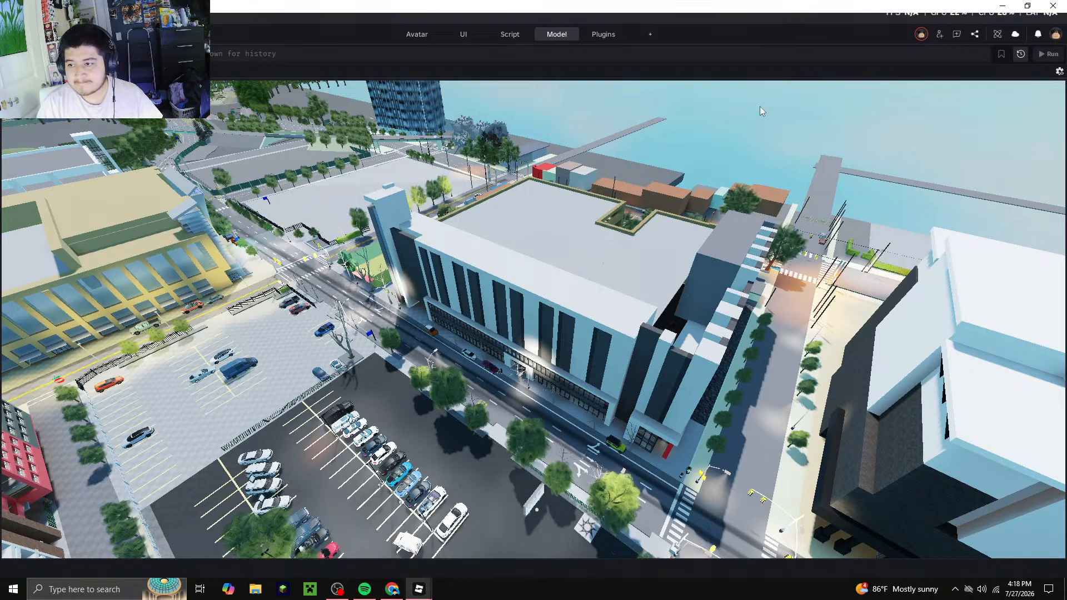
{"action": "left_click", "coordinate": [1053, 6]}
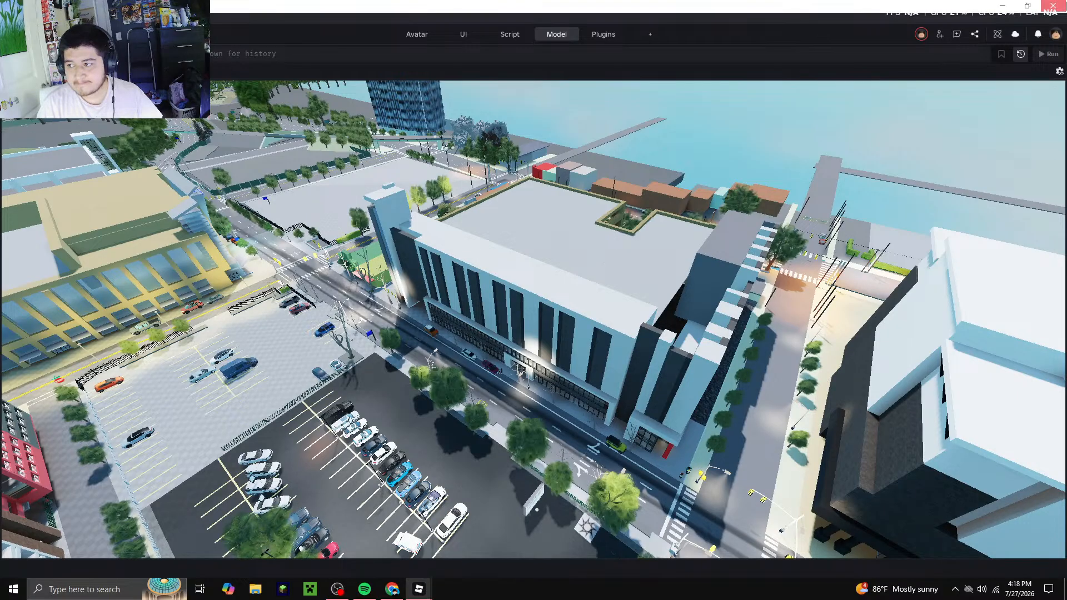